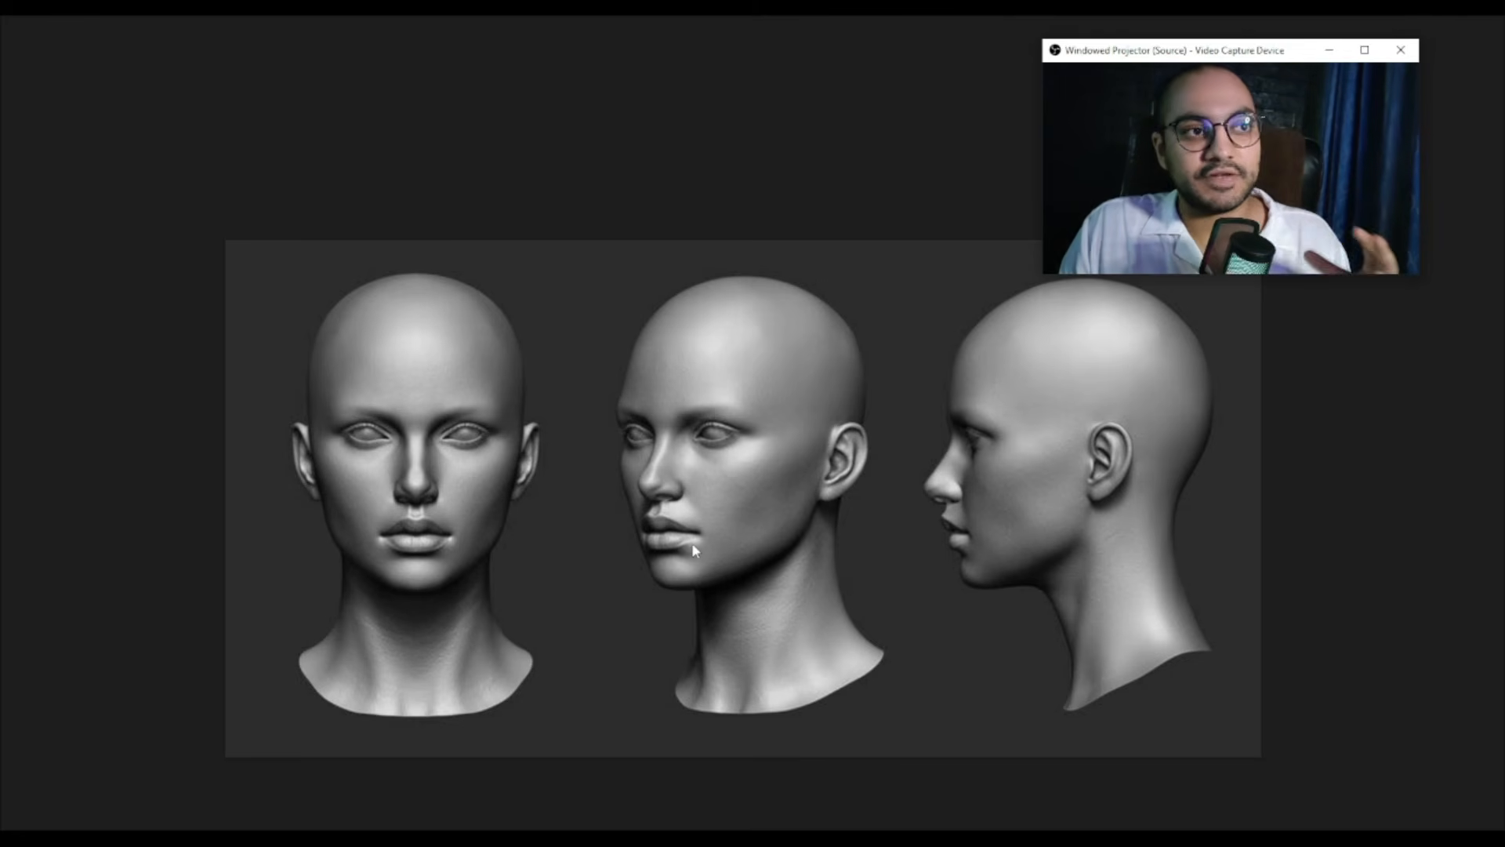
Look over the portrait photos and the three-view sculpt with bobbed hair on the reference board
scroll(691, 542, "down", 6)
scroll(667, 618, "down", 3)
middle_click_drag(657, 698, 682, 237)
scroll(608, 569, "up", 1)
scroll(722, 558, "up", 6)
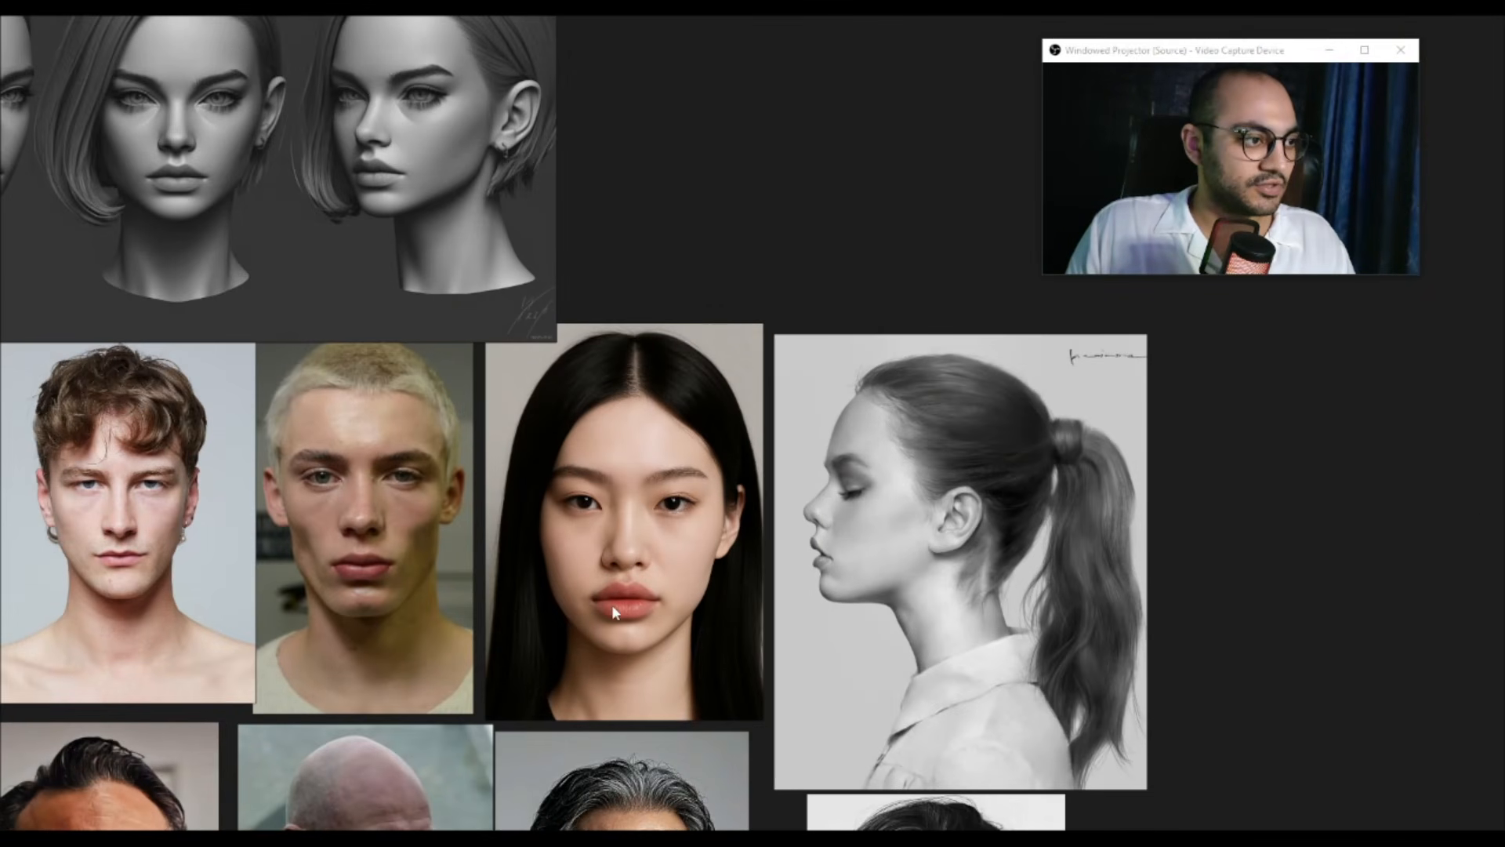
middle_click_drag(669, 611, 690, 604)
mouse_move(475, 267)
middle_mouse_down()
mouse_move(702, 561)
mouse_move(450, 289)
middle_mouse_up()
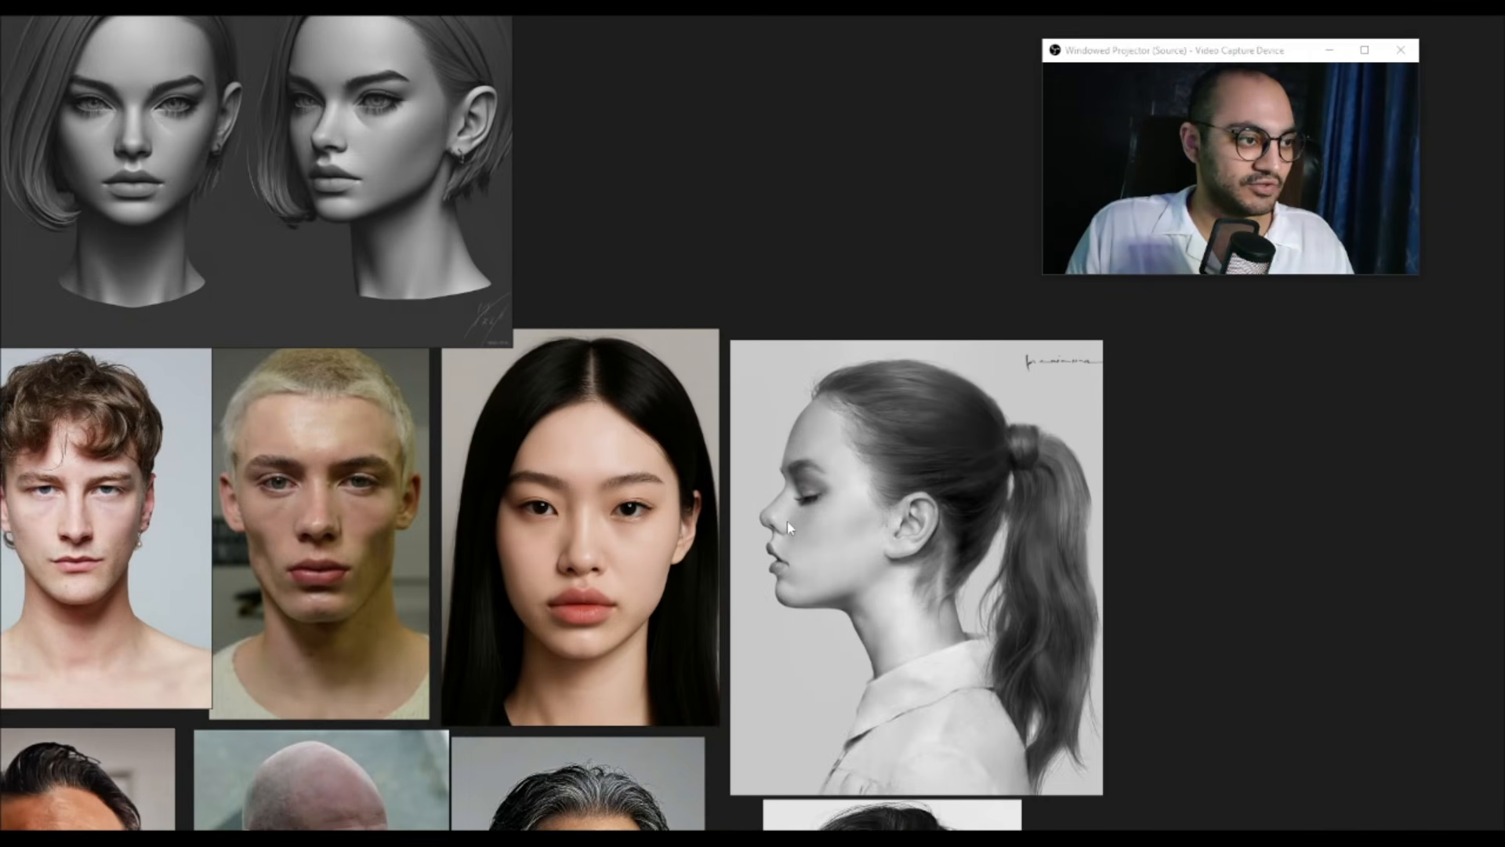
scroll(793, 527, "down", 2)
scroll(794, 527, "down", 1)
middle_click_drag(793, 527, 658, 239)
scroll(717, 470, "up", 3)
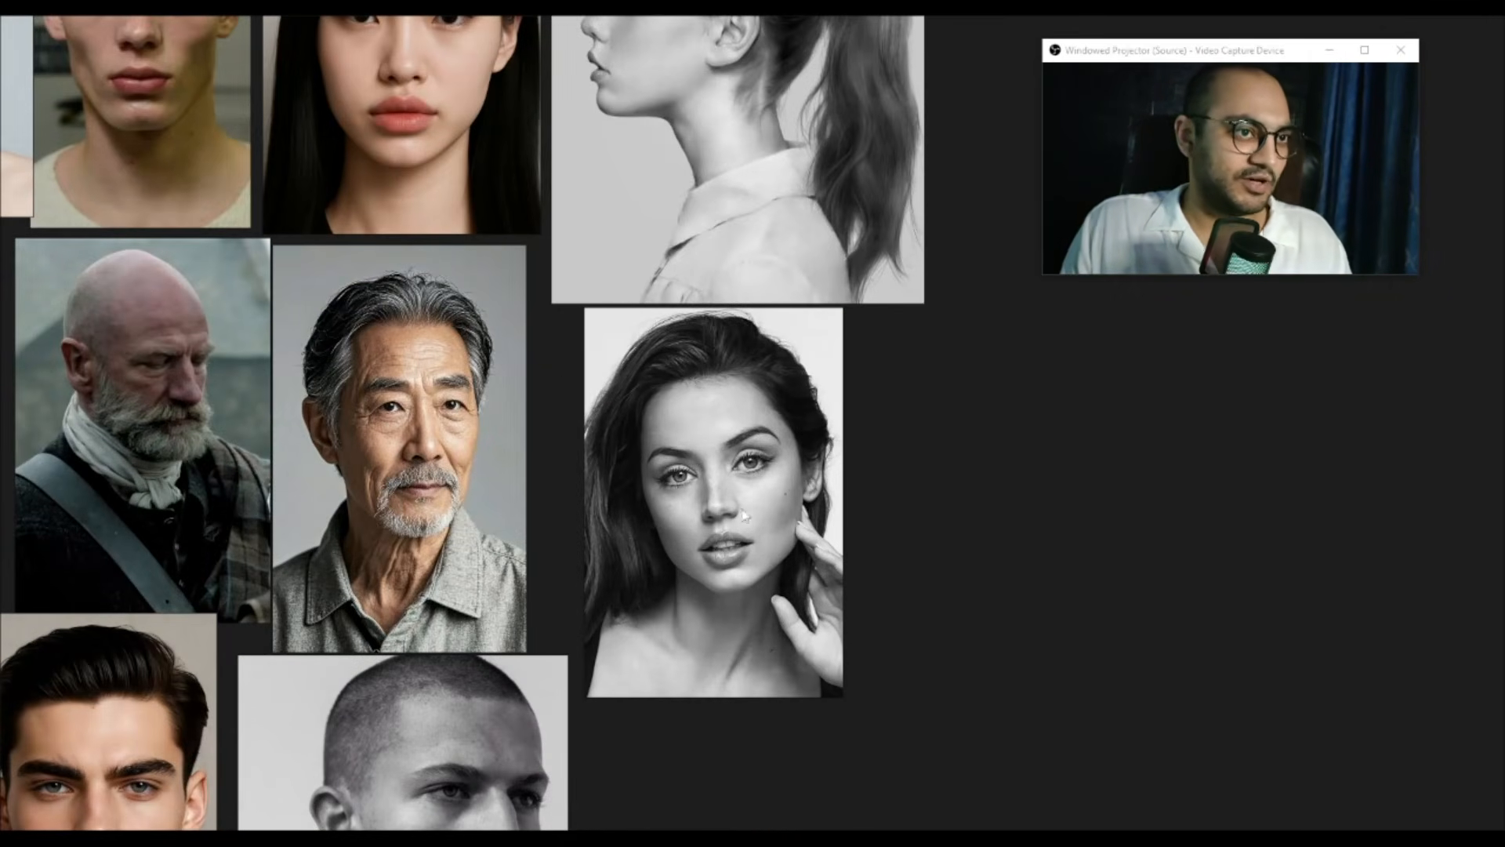
scroll(755, 513, "down", 4)
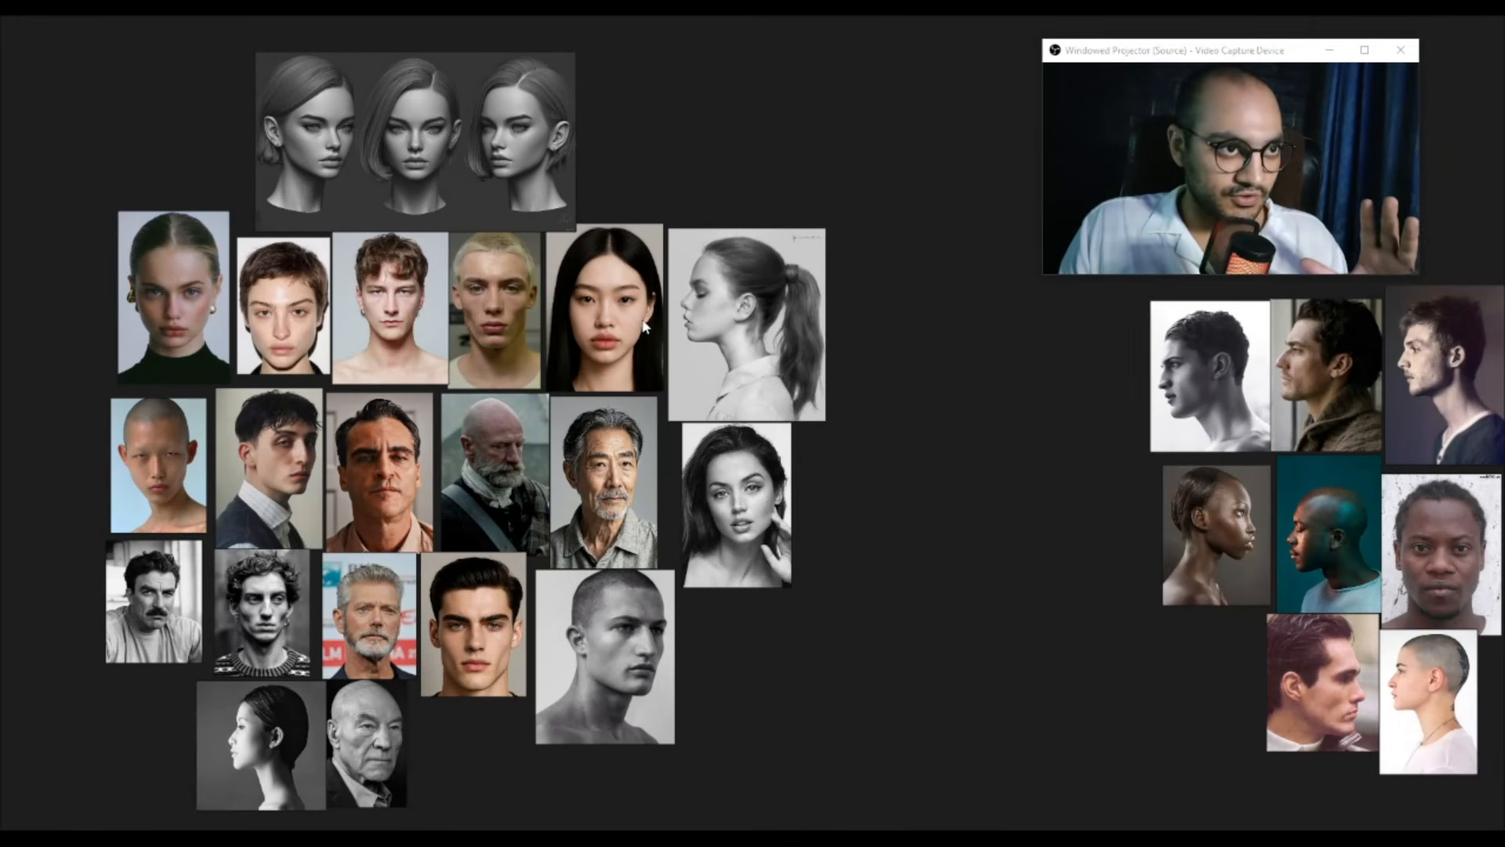
middle_click_drag(682, 359, 743, 462)
left_click_drag(570, 272, 590, 259)
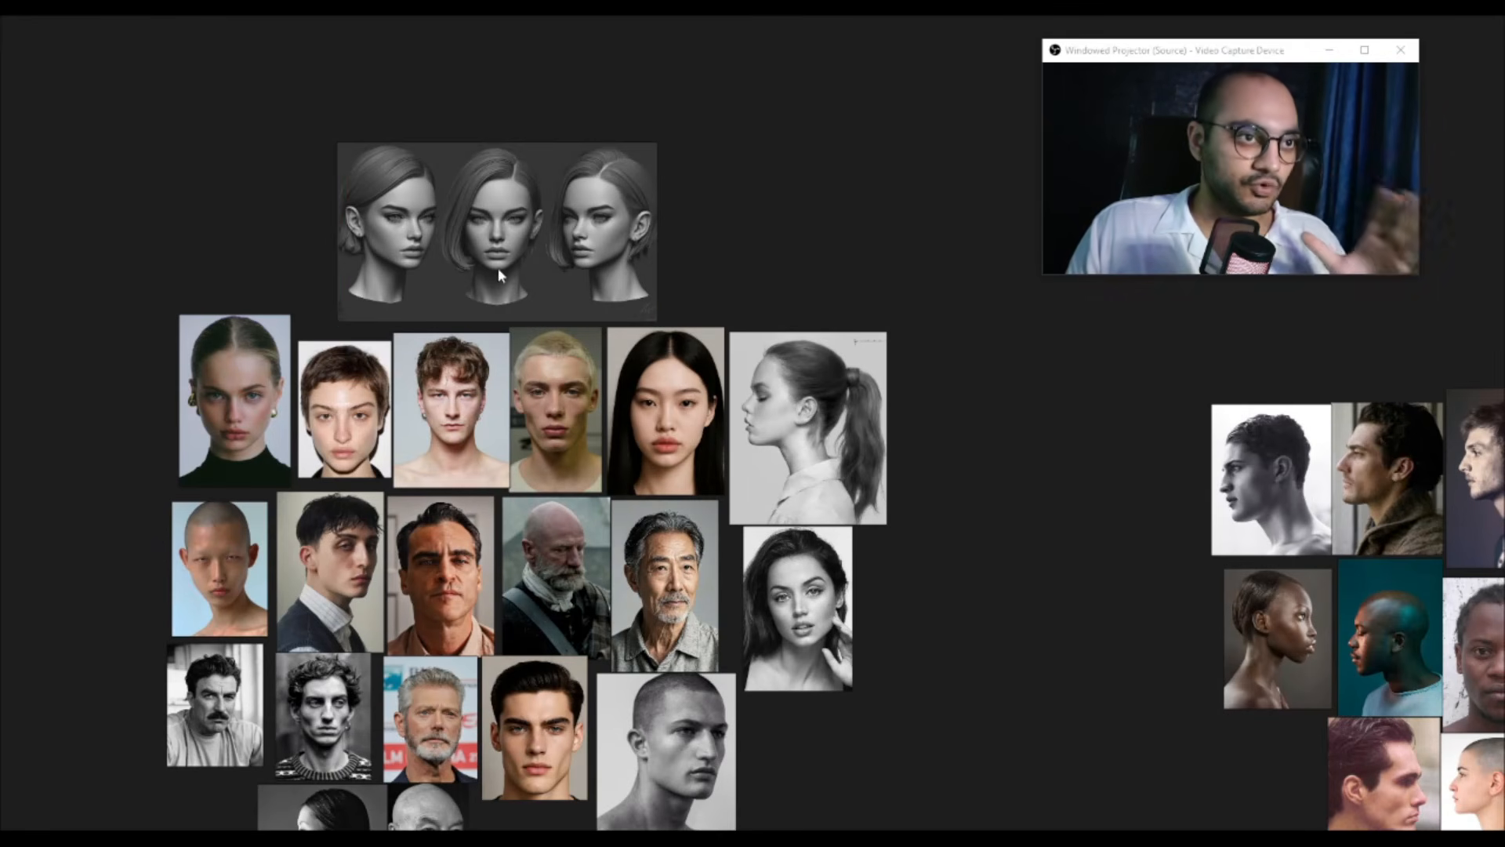
scroll(499, 274, "up", 5)
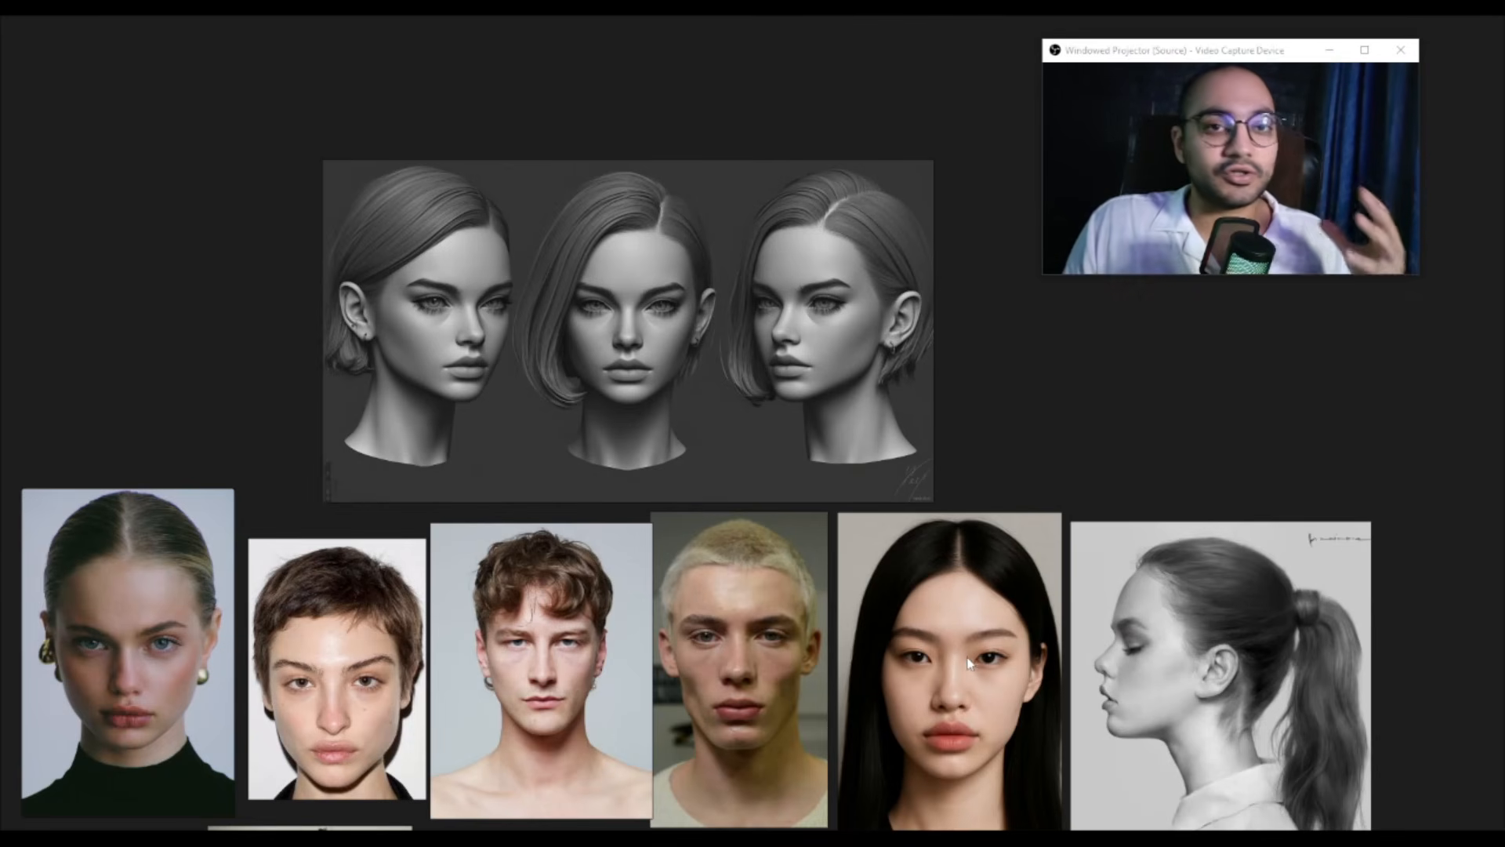
scroll(955, 662, "down", 1)
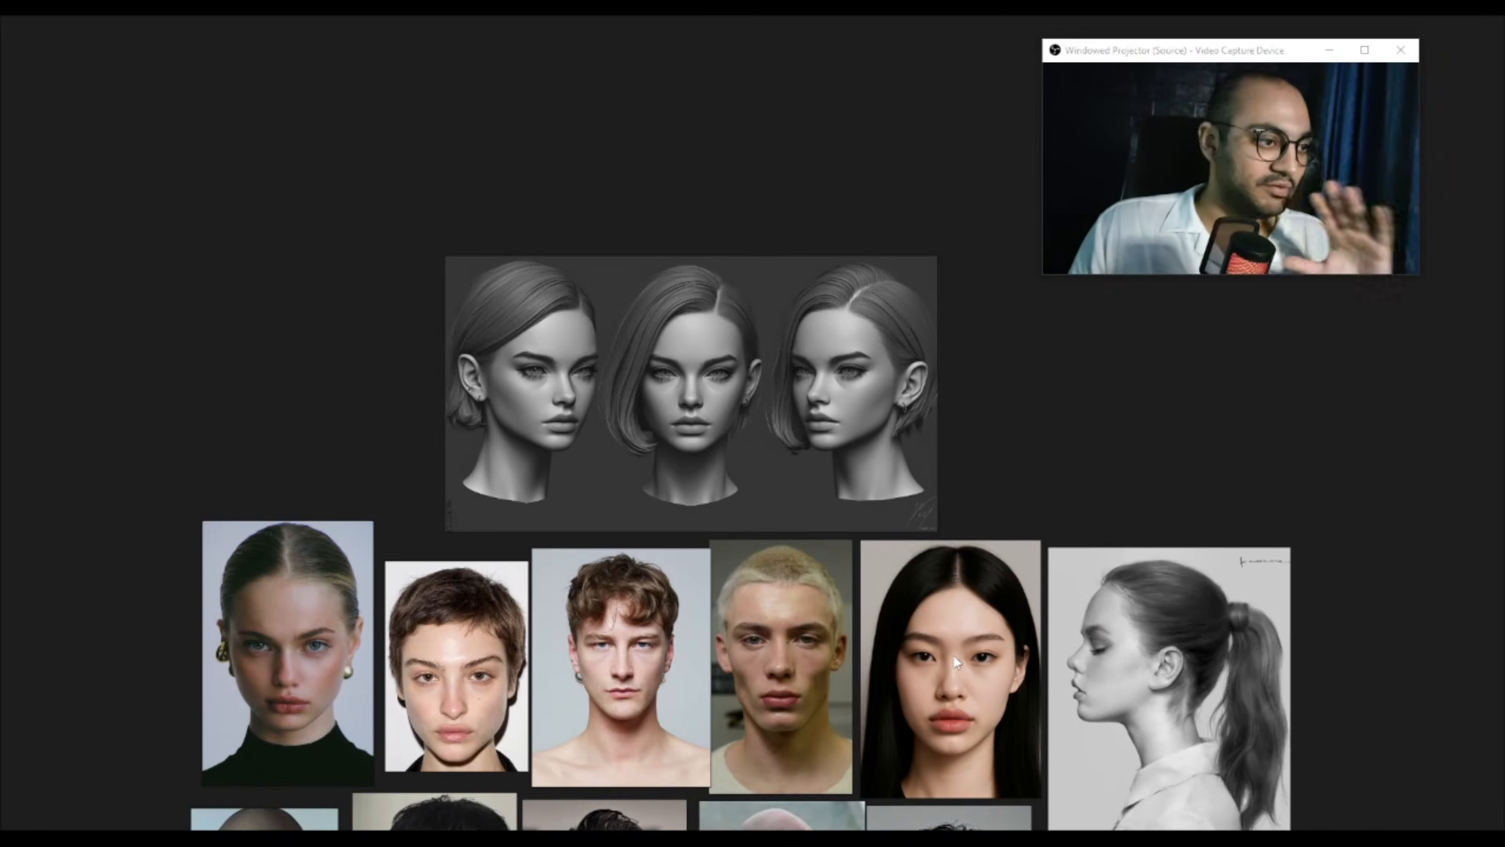
Examine the three-view render of the bald female head on the reference board
scroll(955, 662, "down", 4)
middle_click_drag(999, 364, 564, 640)
middle_click_drag(756, 337, 686, 776)
scroll(663, 627, "up", 2)
scroll(661, 622, "up", 3)
middle_click_drag(765, 598, 710, 638)
scroll(744, 634, "down", 2)
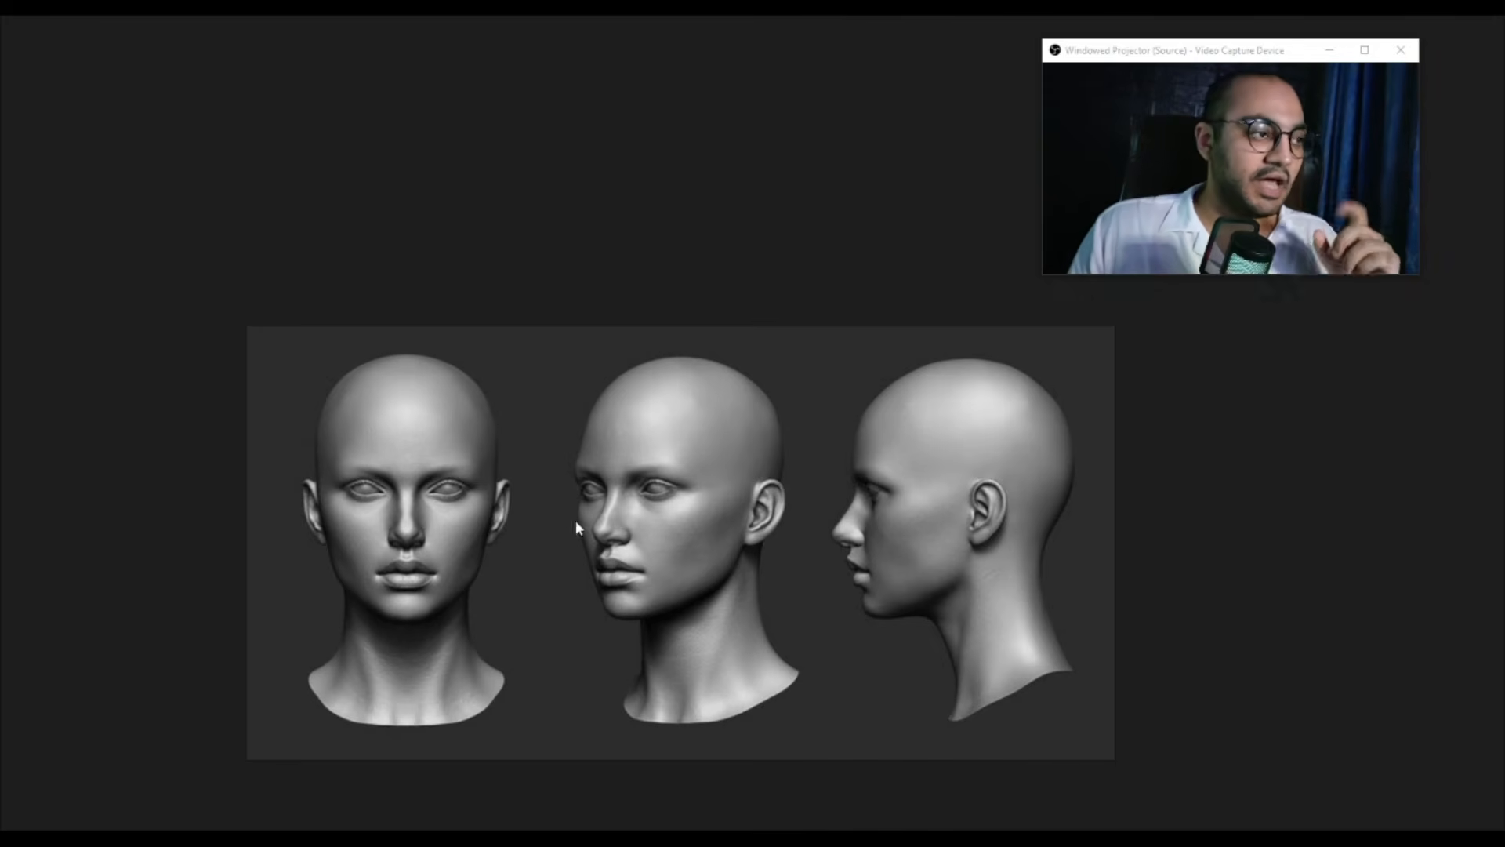
scroll(567, 511, "down", 1)
middle_click_drag(656, 573, 744, 437)
scroll(623, 491, "down", 5)
scroll(743, 435, "up", 4)
scroll(743, 437, "up", 1)
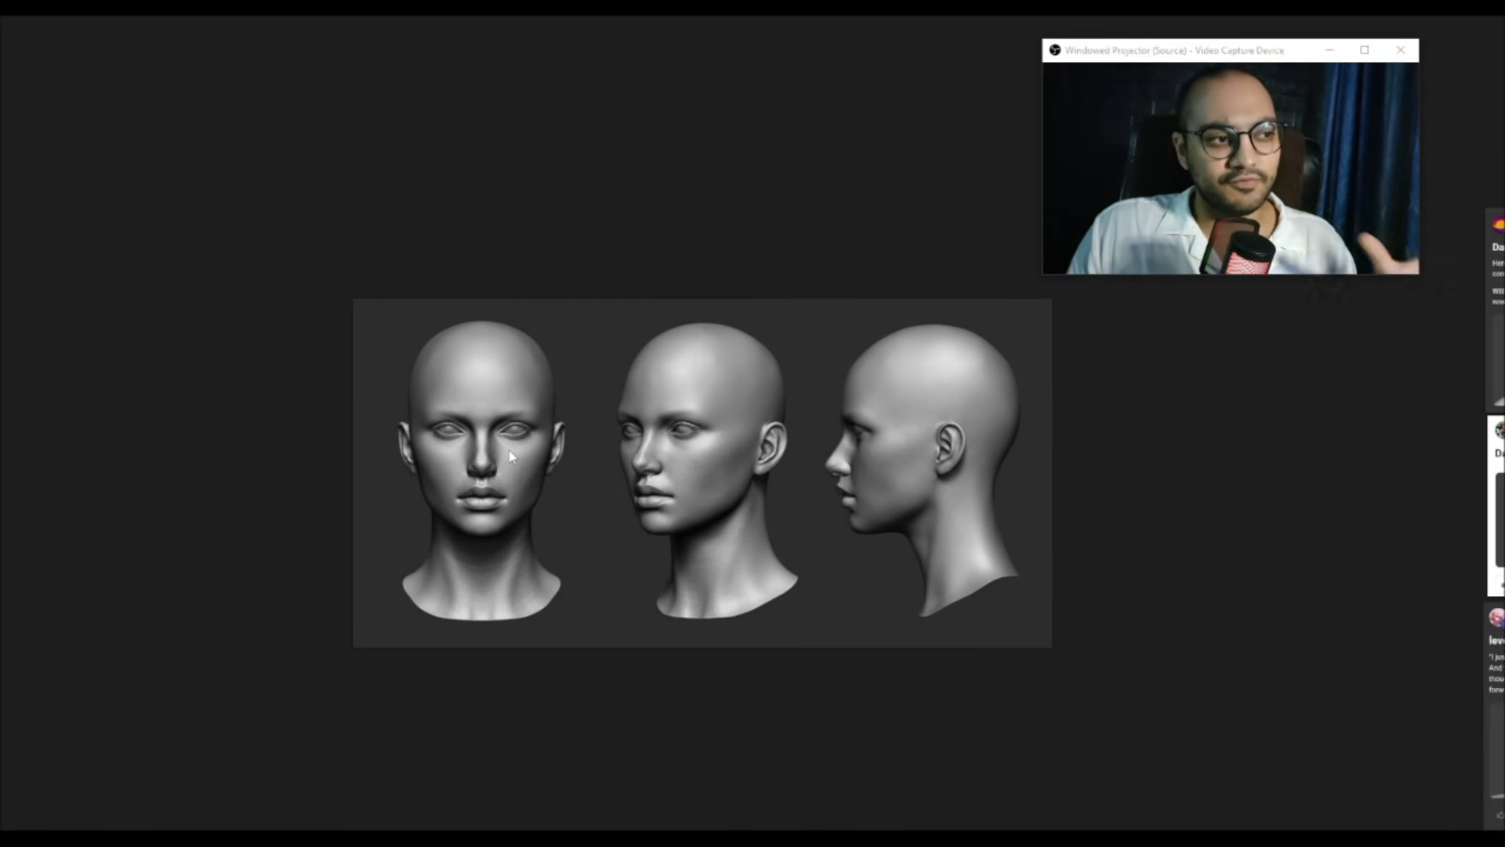
Compare the facial variety across the male and female portrait photos on the reference board
scroll(524, 528, "down", 3)
middle_click_drag(523, 529, 596, 370)
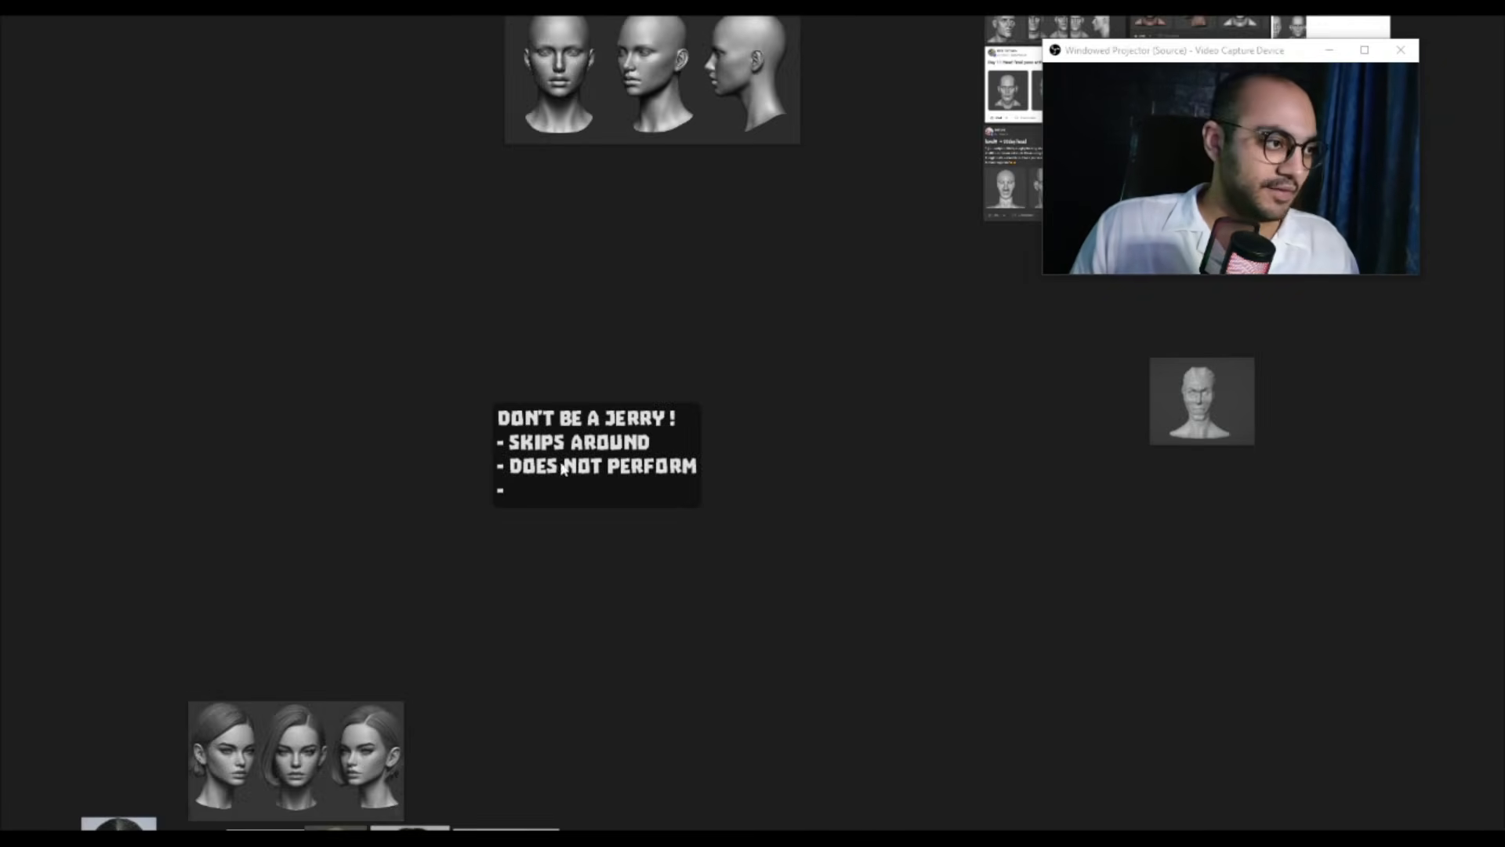
scroll(565, 479, "up", 2)
scroll(617, 488, "down", 3)
scroll(636, 537, "down", 1)
middle_click_drag(635, 541, 797, 244)
scroll(664, 480, "up", 3)
scroll(641, 440, "up", 1)
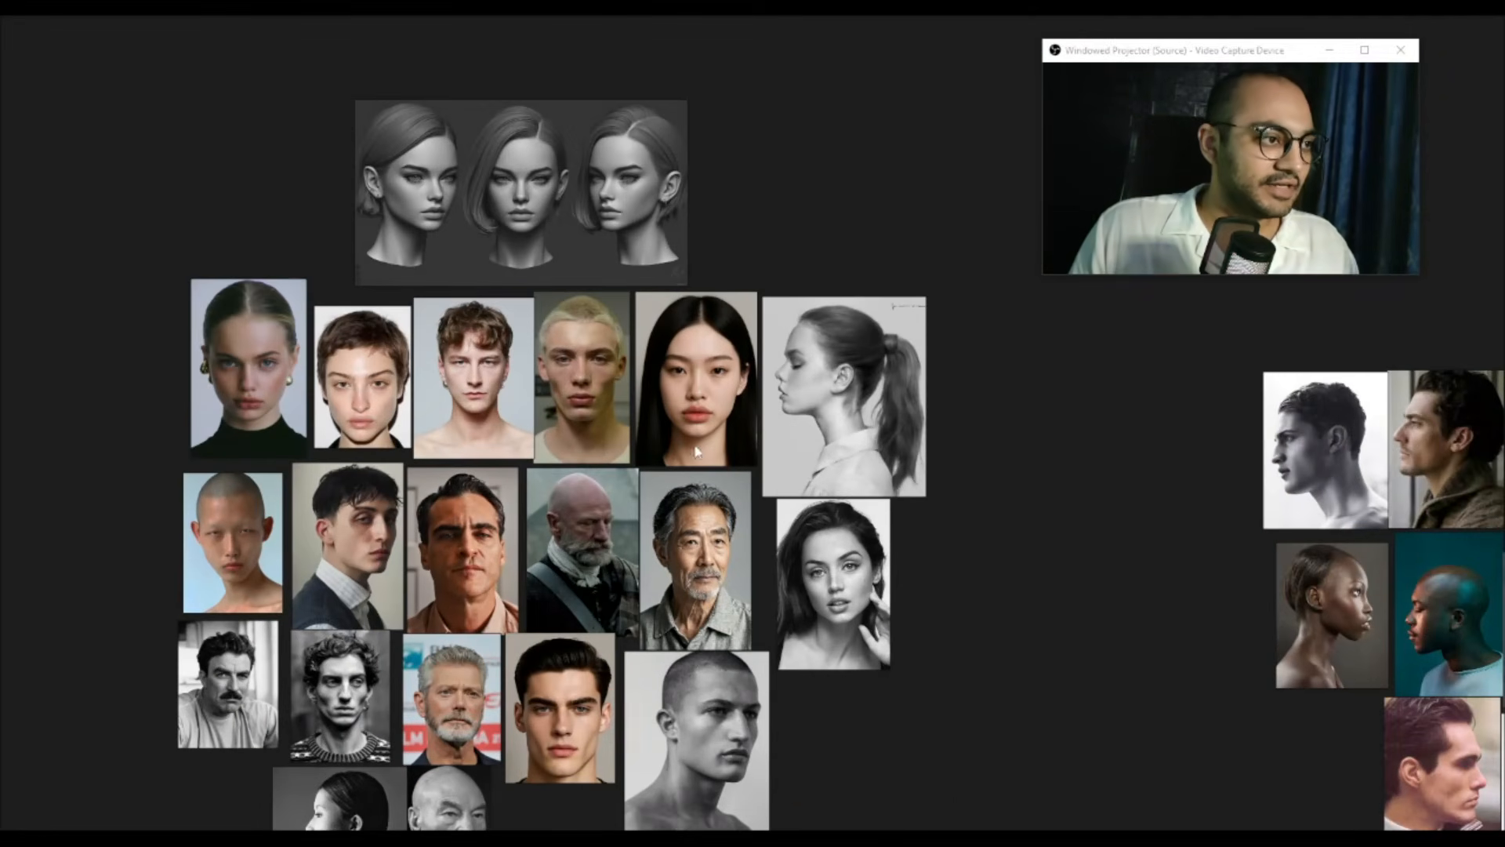
scroll(593, 637, "up", 3)
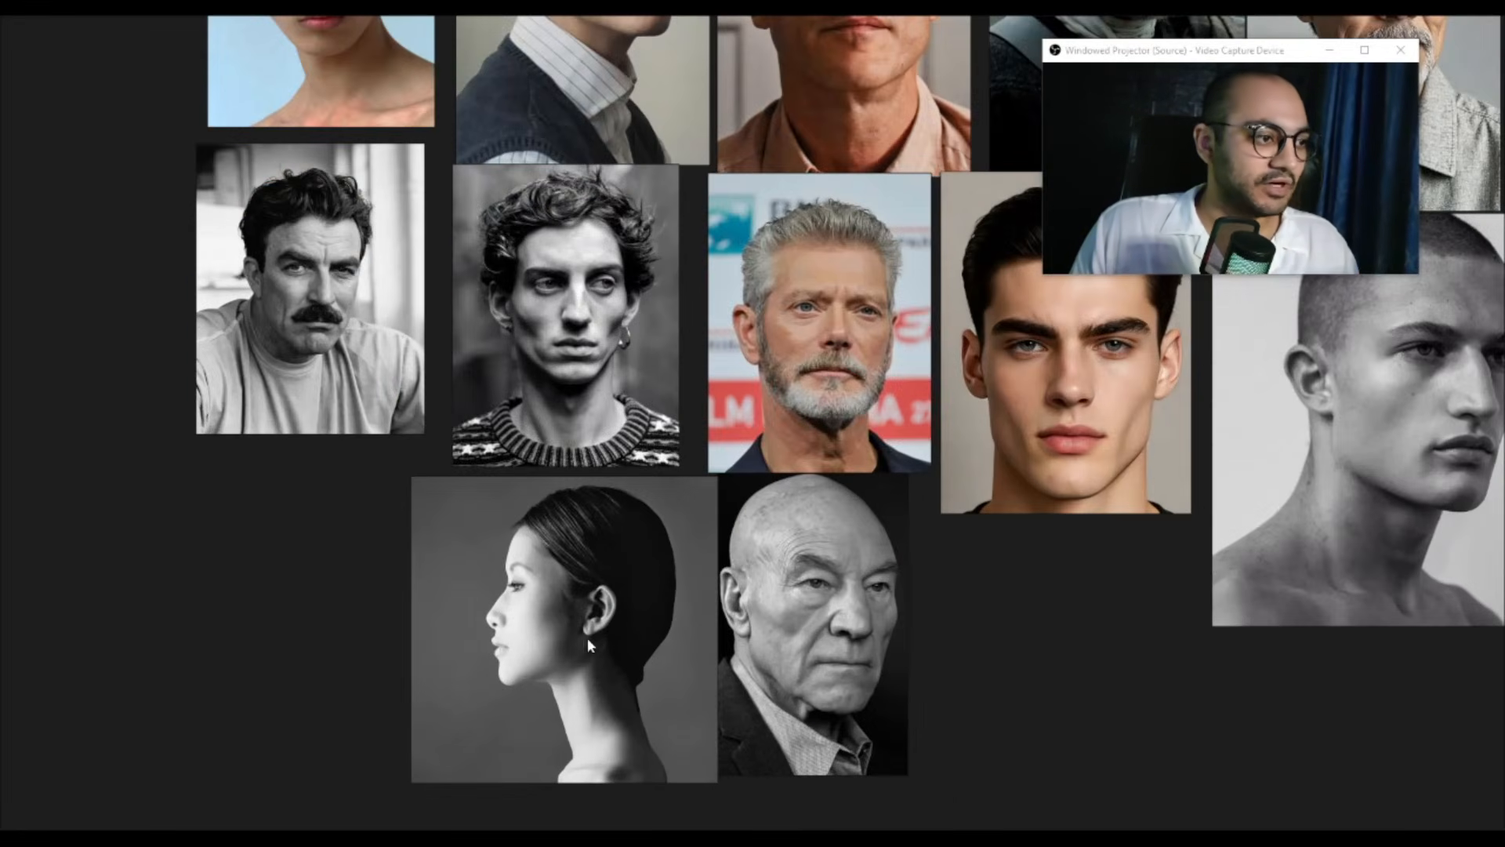
scroll(542, 628, "down", 3)
middle_click_drag(1022, 390, 828, 513)
scroll(829, 513, "up", 2)
middle_click_drag(972, 414, 768, 537)
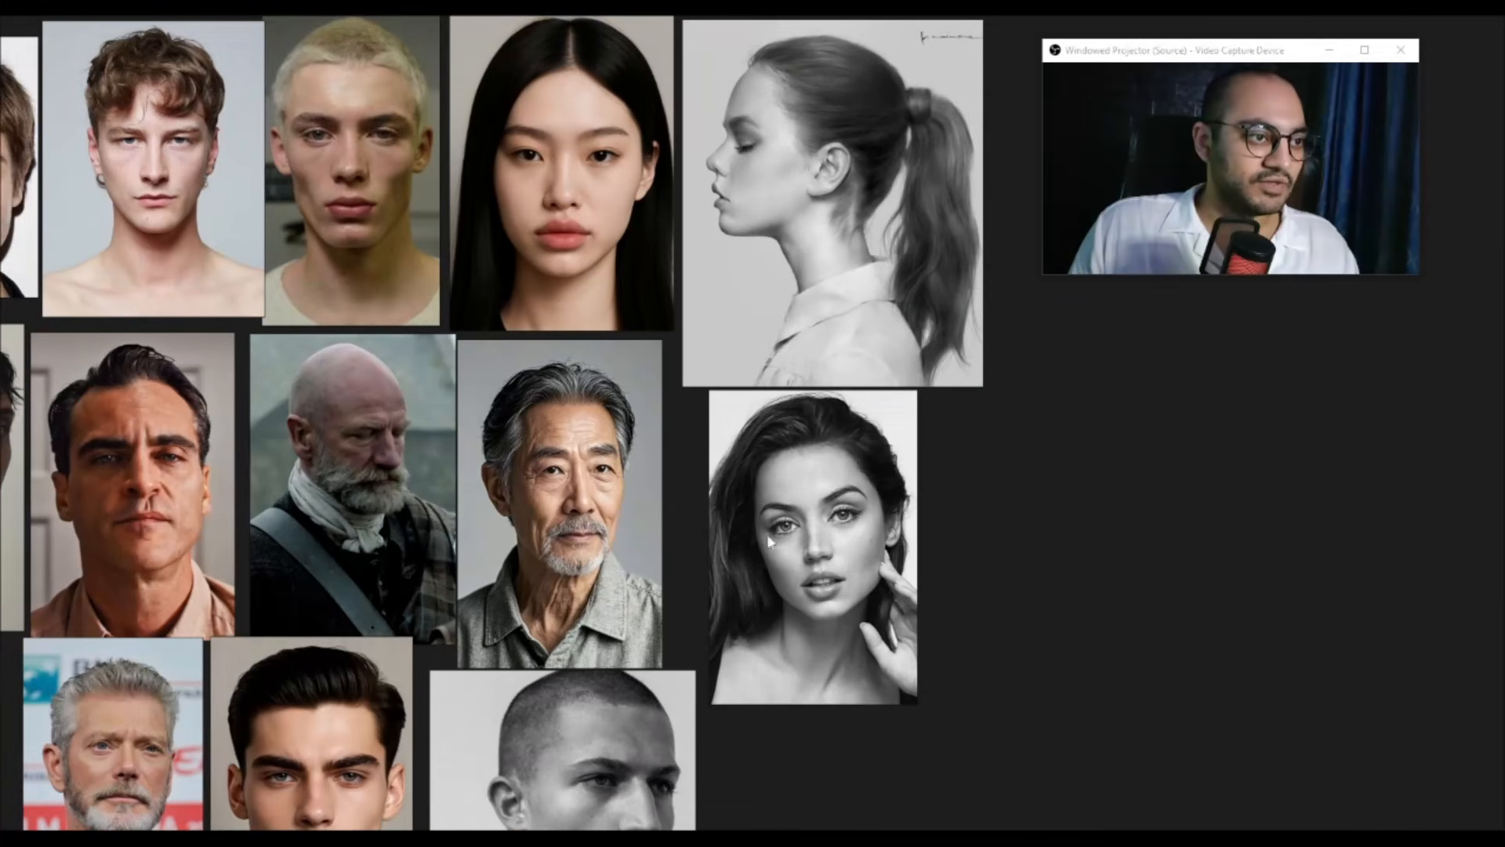
middle_click_drag(546, 275, 674, 570)
scroll(625, 478, "down", 2)
middle_click_drag(760, 303, 740, 586)
scroll(740, 586, "down", 1)
middle_click_drag(891, 282, 732, 568)
scroll(732, 444, "up", 1)
middle_click_drag(785, 295, 757, 581)
scroll(751, 571, "up", 4)
Review the "Don't be a Jerry!" note together with the bald head reference above it
middle_click_drag(673, 418, 801, 598)
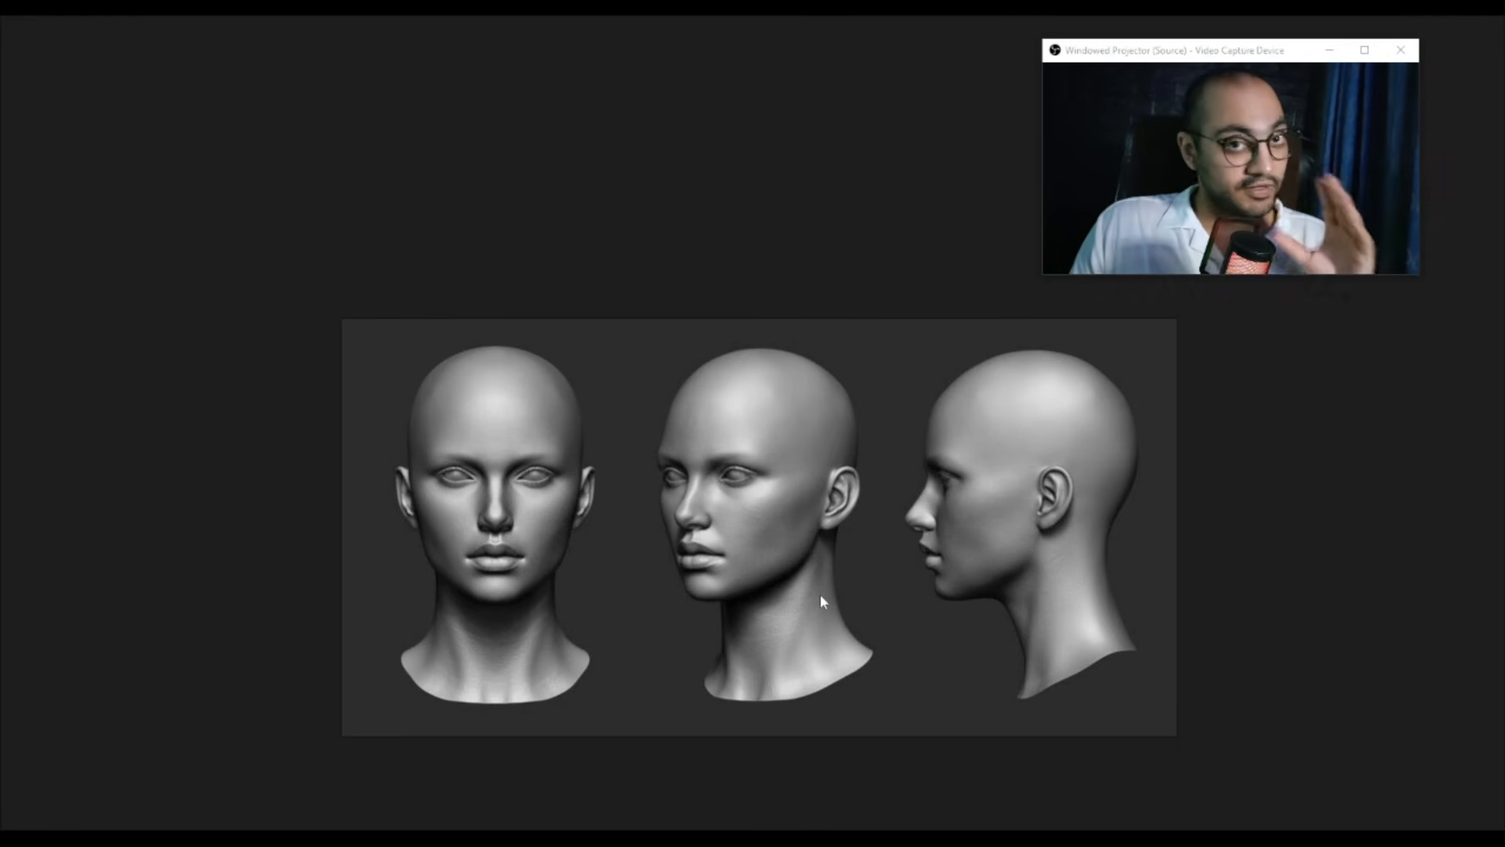
scroll(820, 595, "down", 5)
middle_click_drag(806, 682, 783, 316)
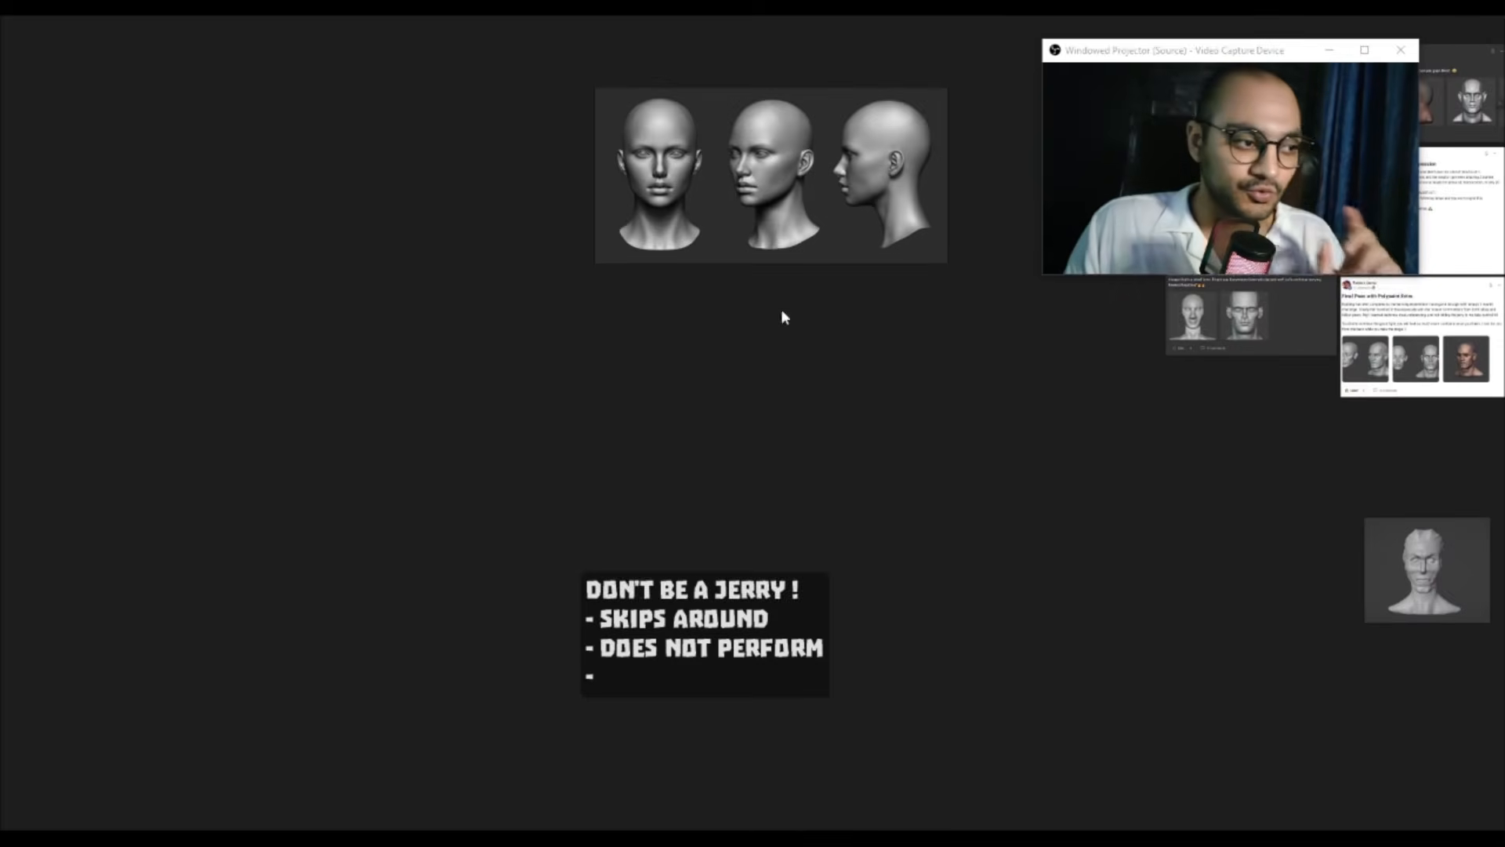
scroll(740, 594, "up", 3)
middle_click_drag(741, 589, 799, 401)
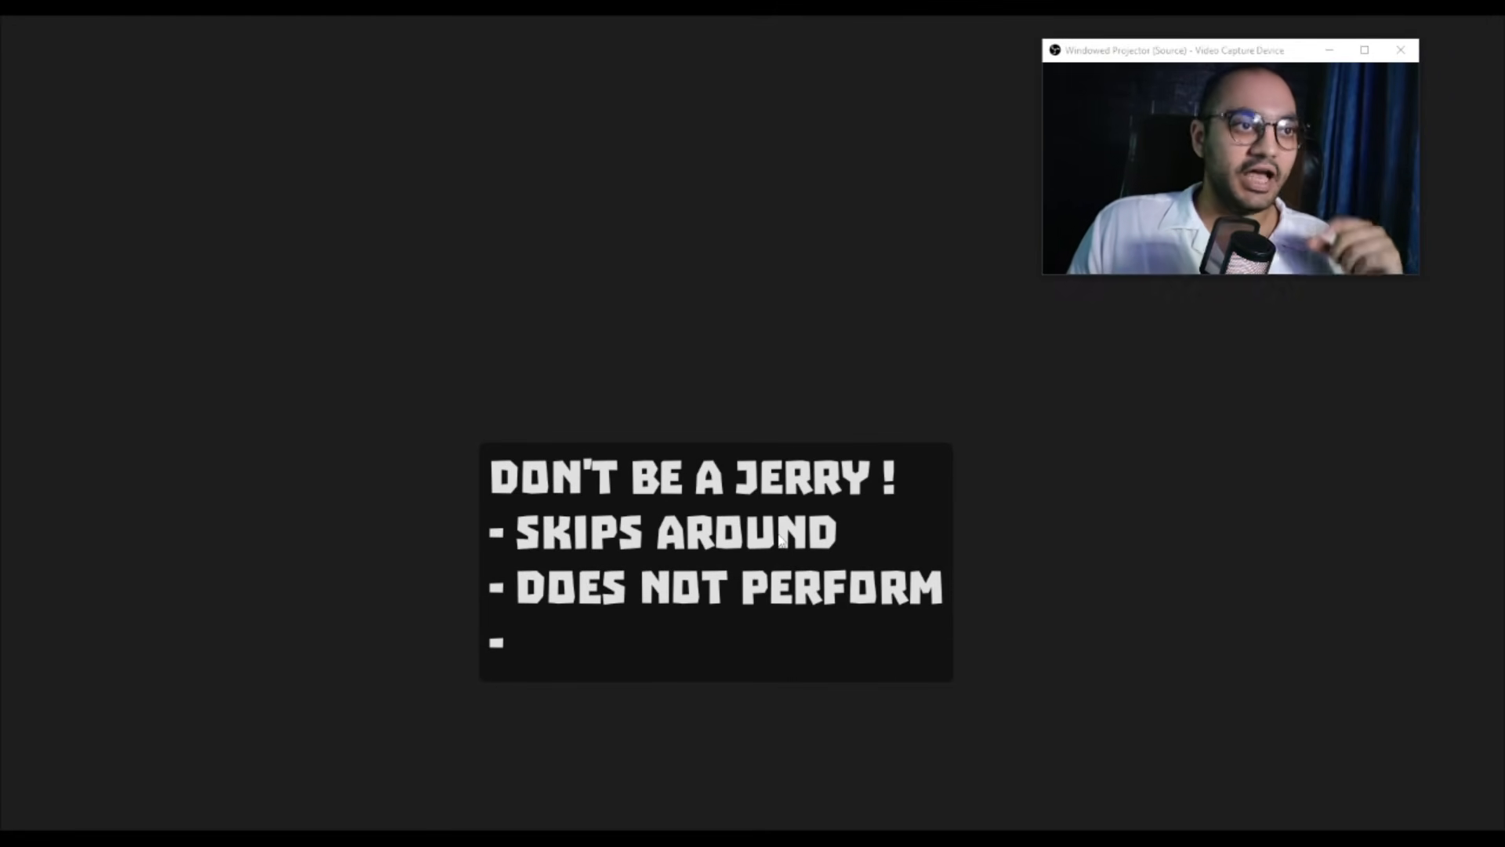
scroll(776, 521, "down", 4)
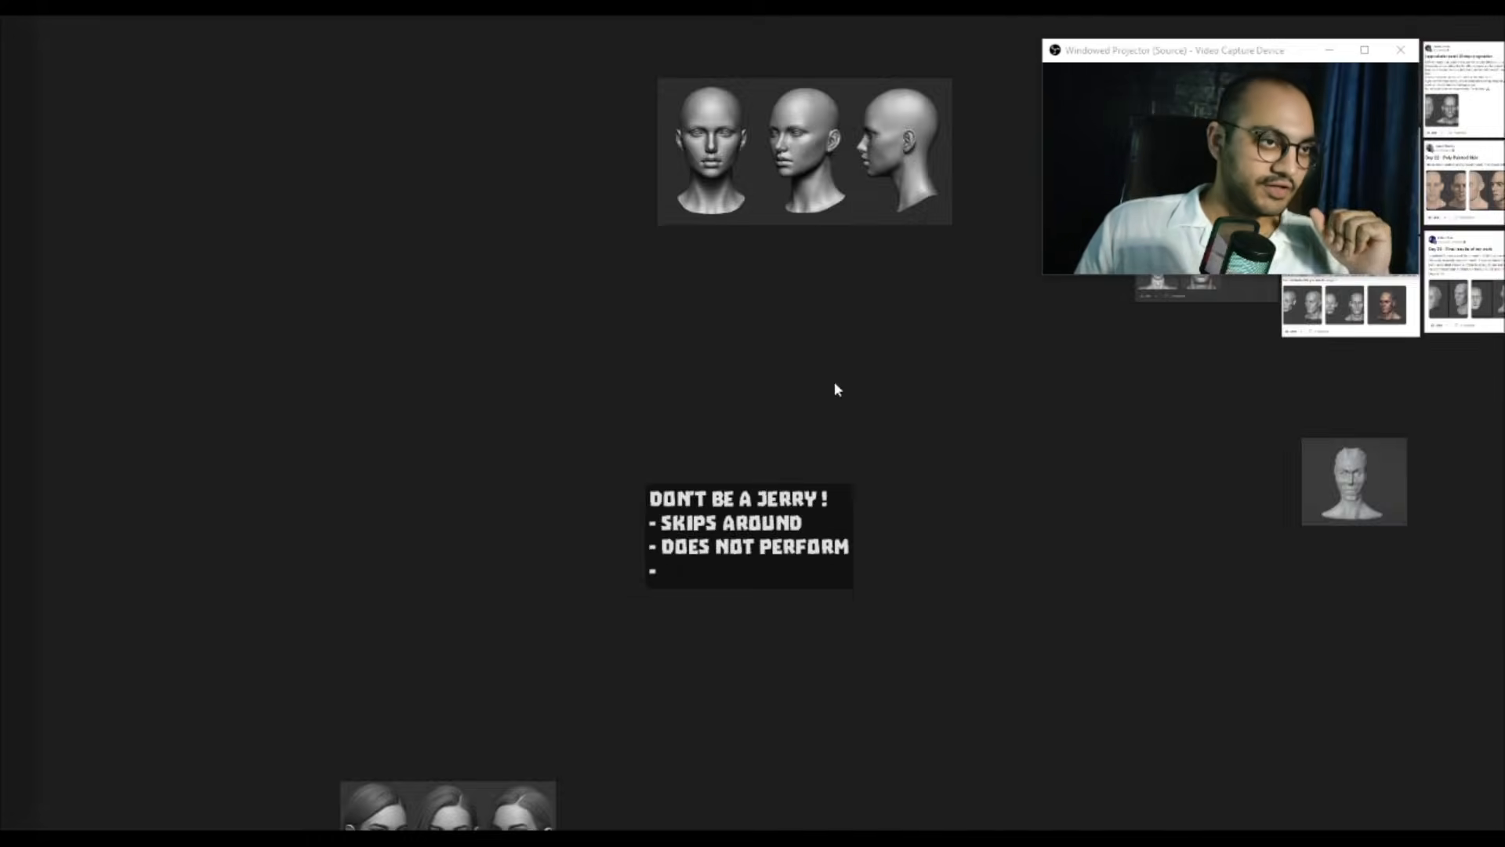
middle_click_drag(817, 431, 674, 679)
scroll(675, 643, "up", 2)
middle_click_drag(682, 588, 721, 609)
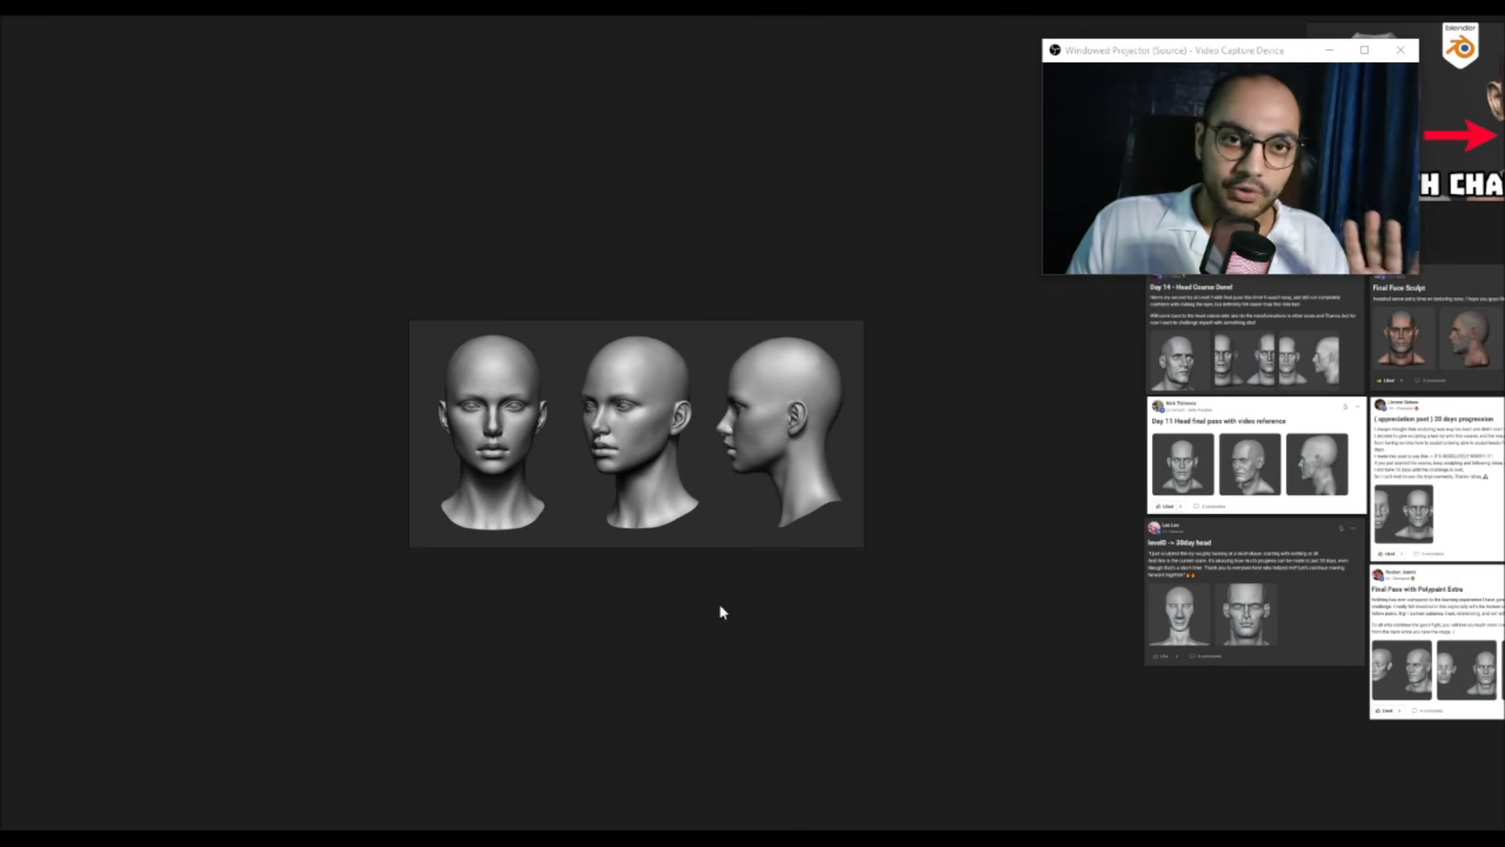
scroll(720, 606, "down", 2)
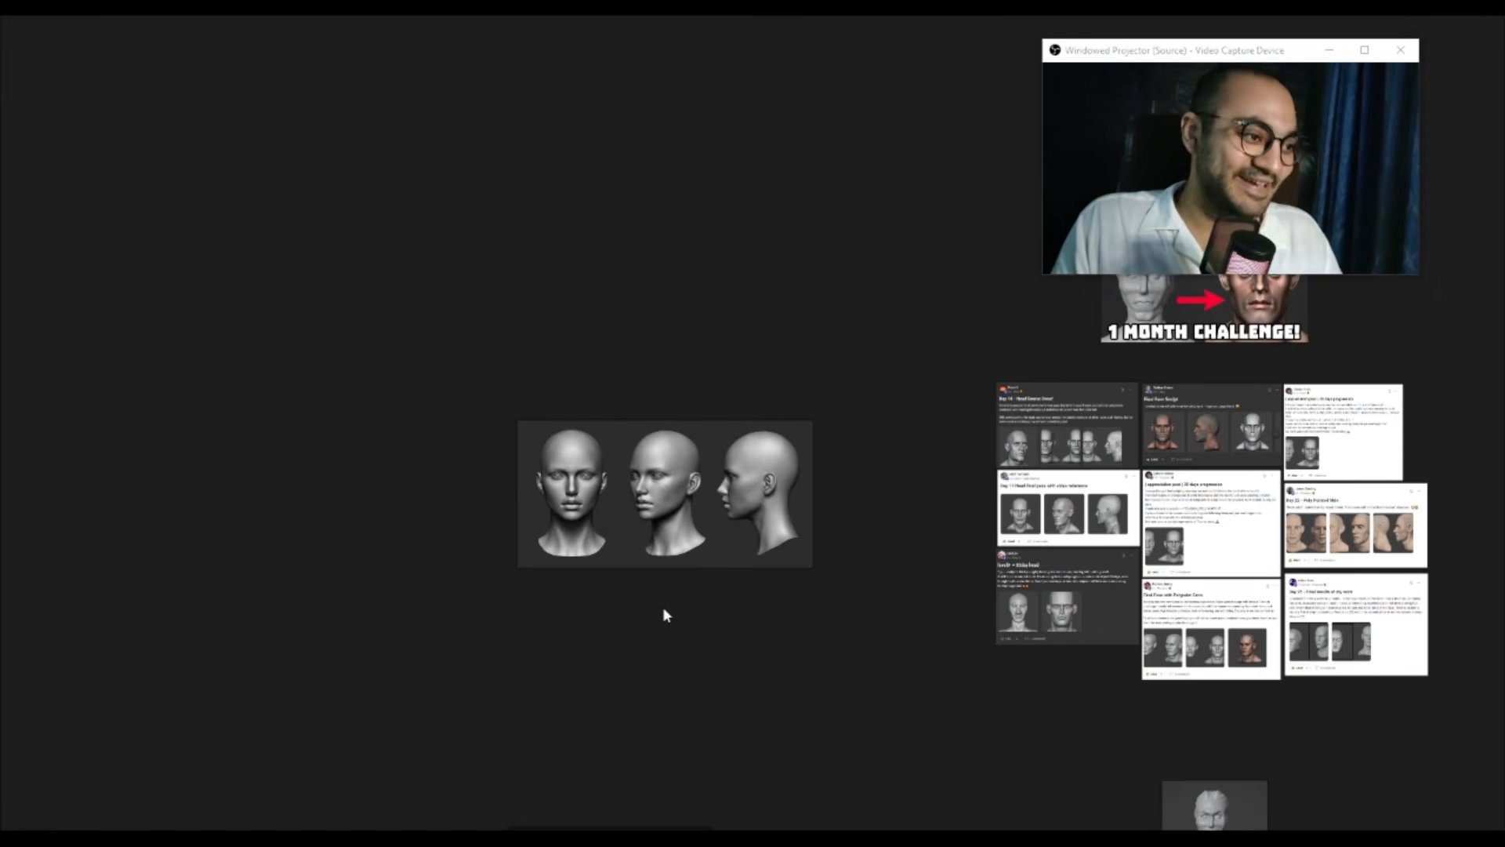
scroll(667, 635, "down", 3)
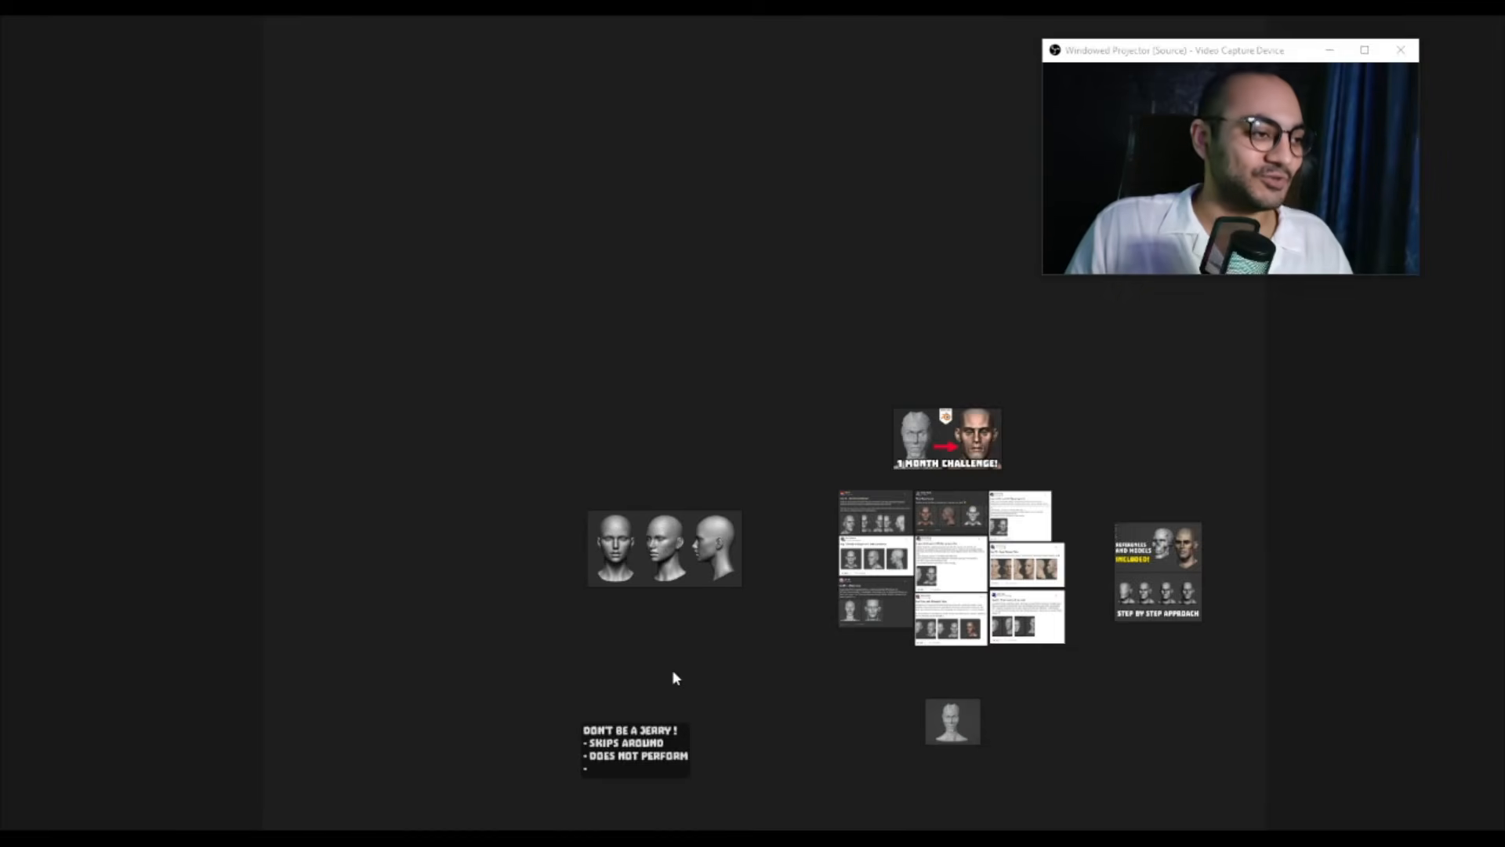
scroll(705, 515, "up", 5)
scroll(714, 510, "up", 3)
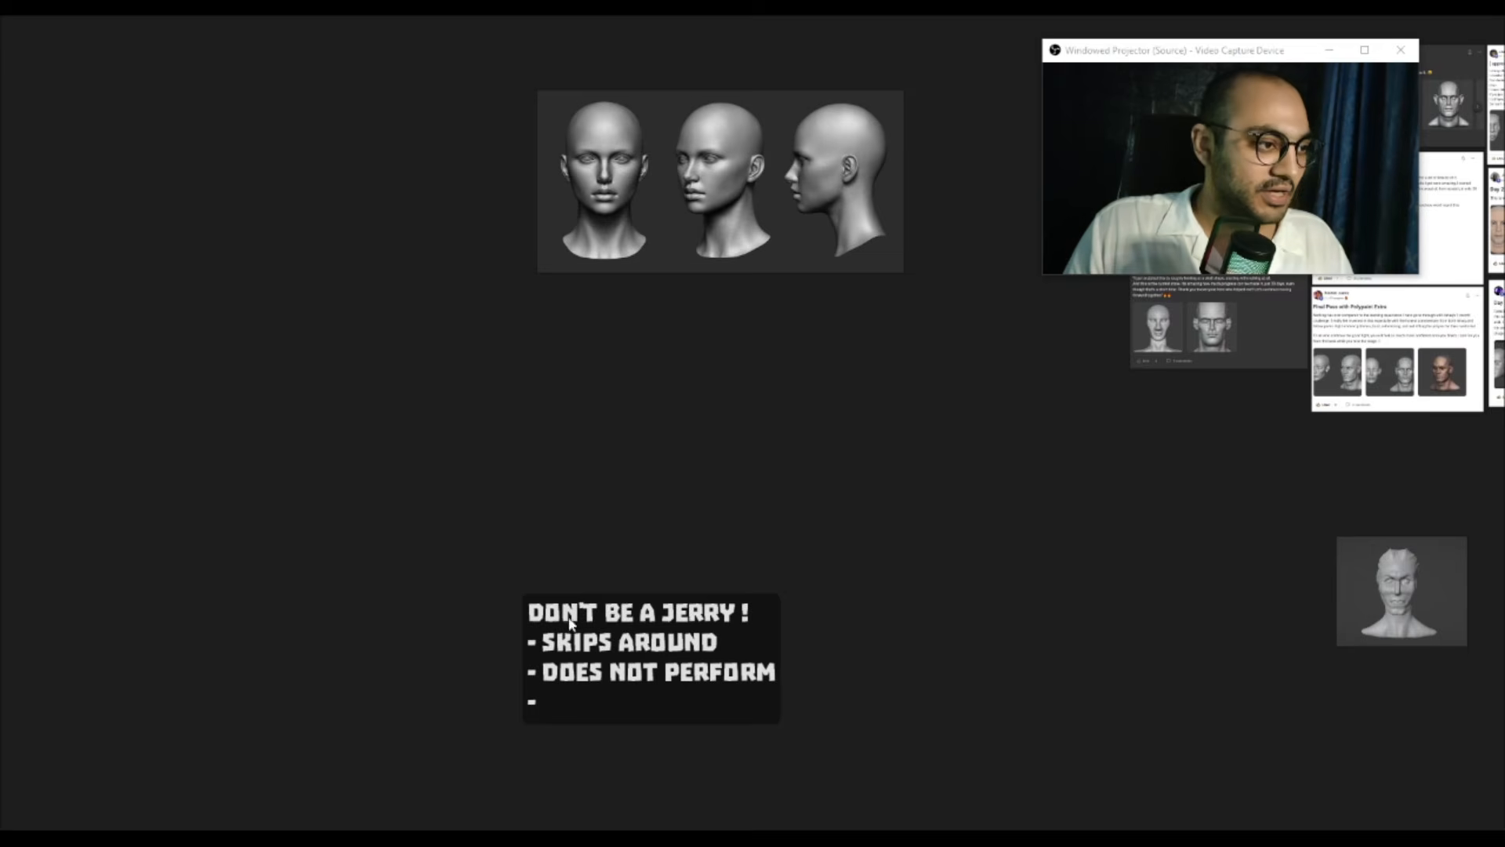
middle_click_drag(753, 180, 721, 508)
scroll(721, 506, "up", 3)
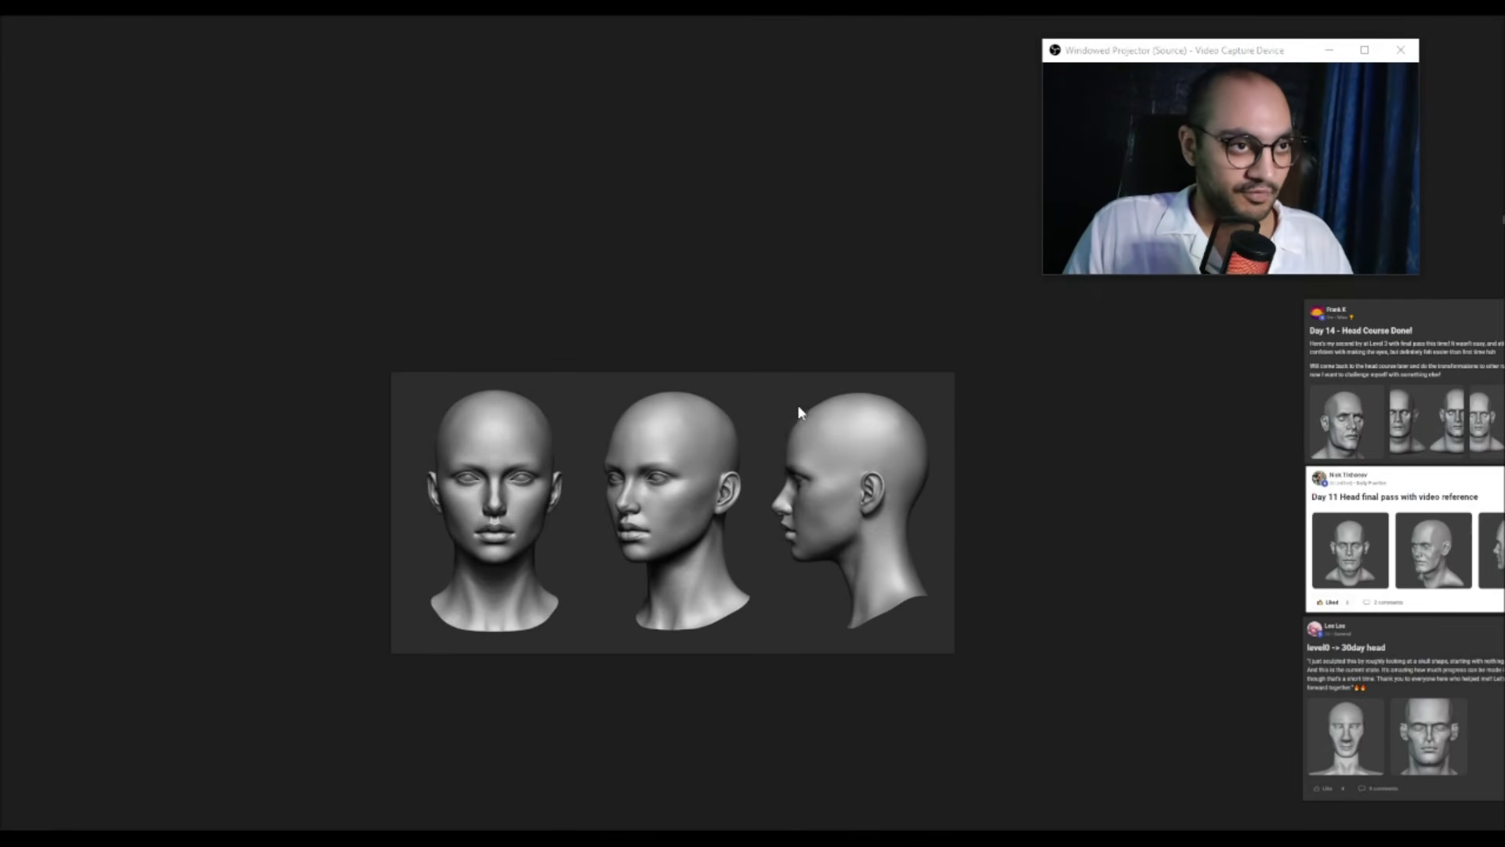
scroll(716, 328, "down", 1)
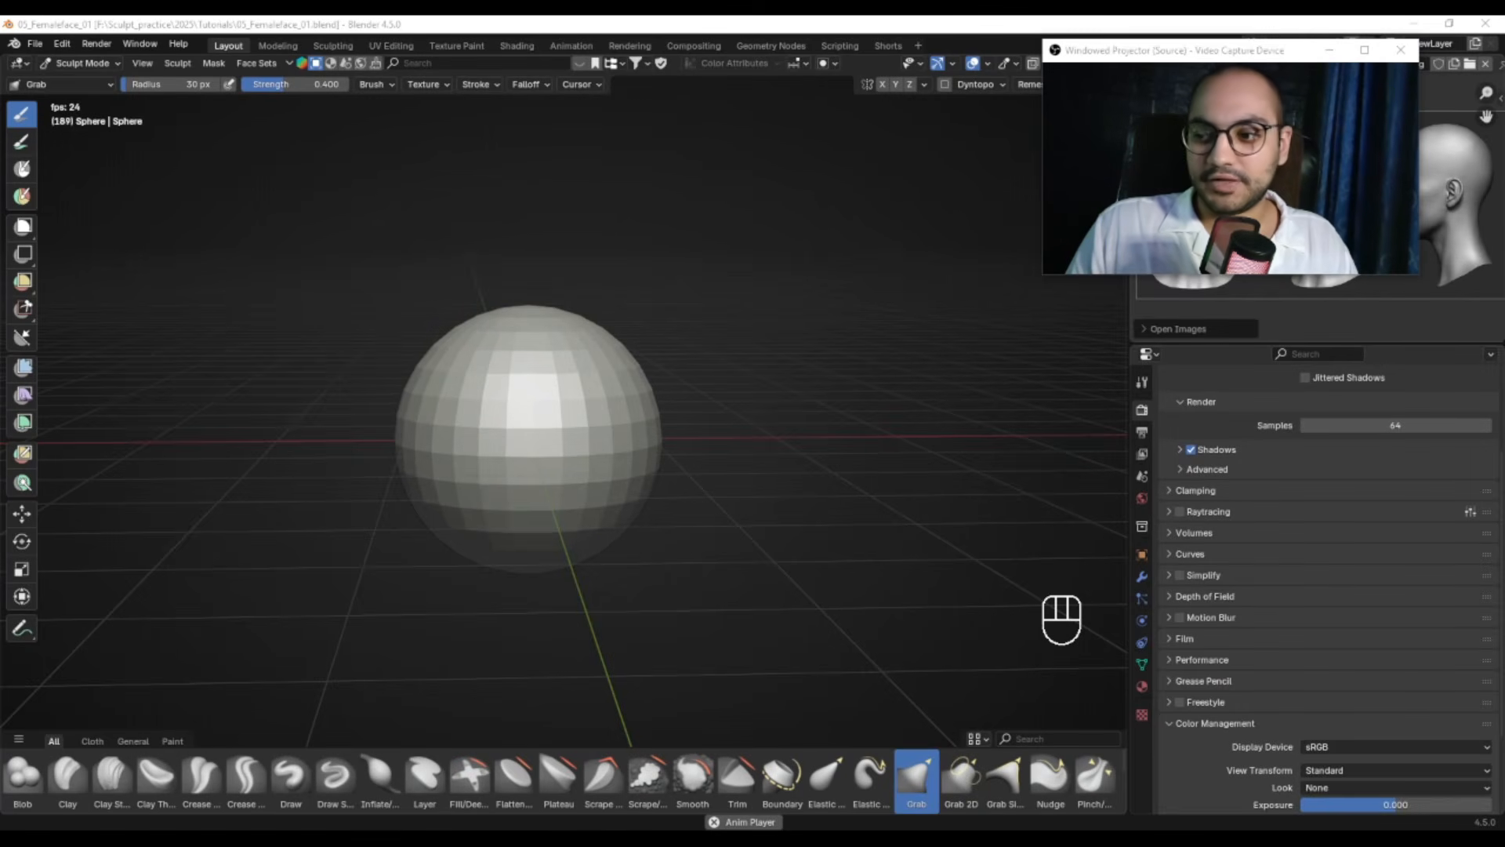
Switch to Blender, move the video capture window off the reference image and view the sphere from the front
left_click_drag(1256, 52, 1338, 417)
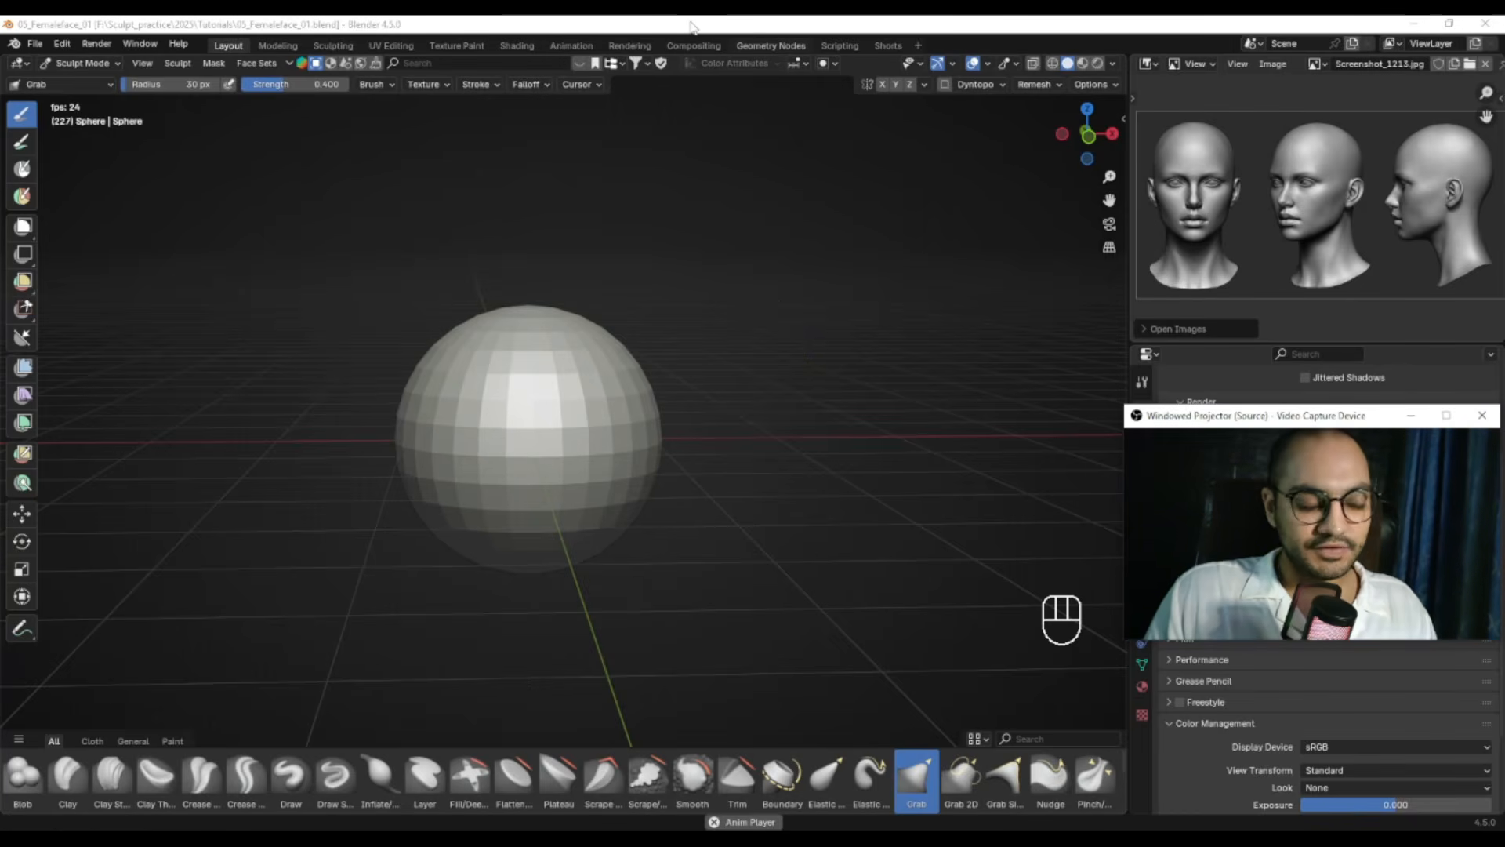
left_click(892, 380)
key("KP_1")
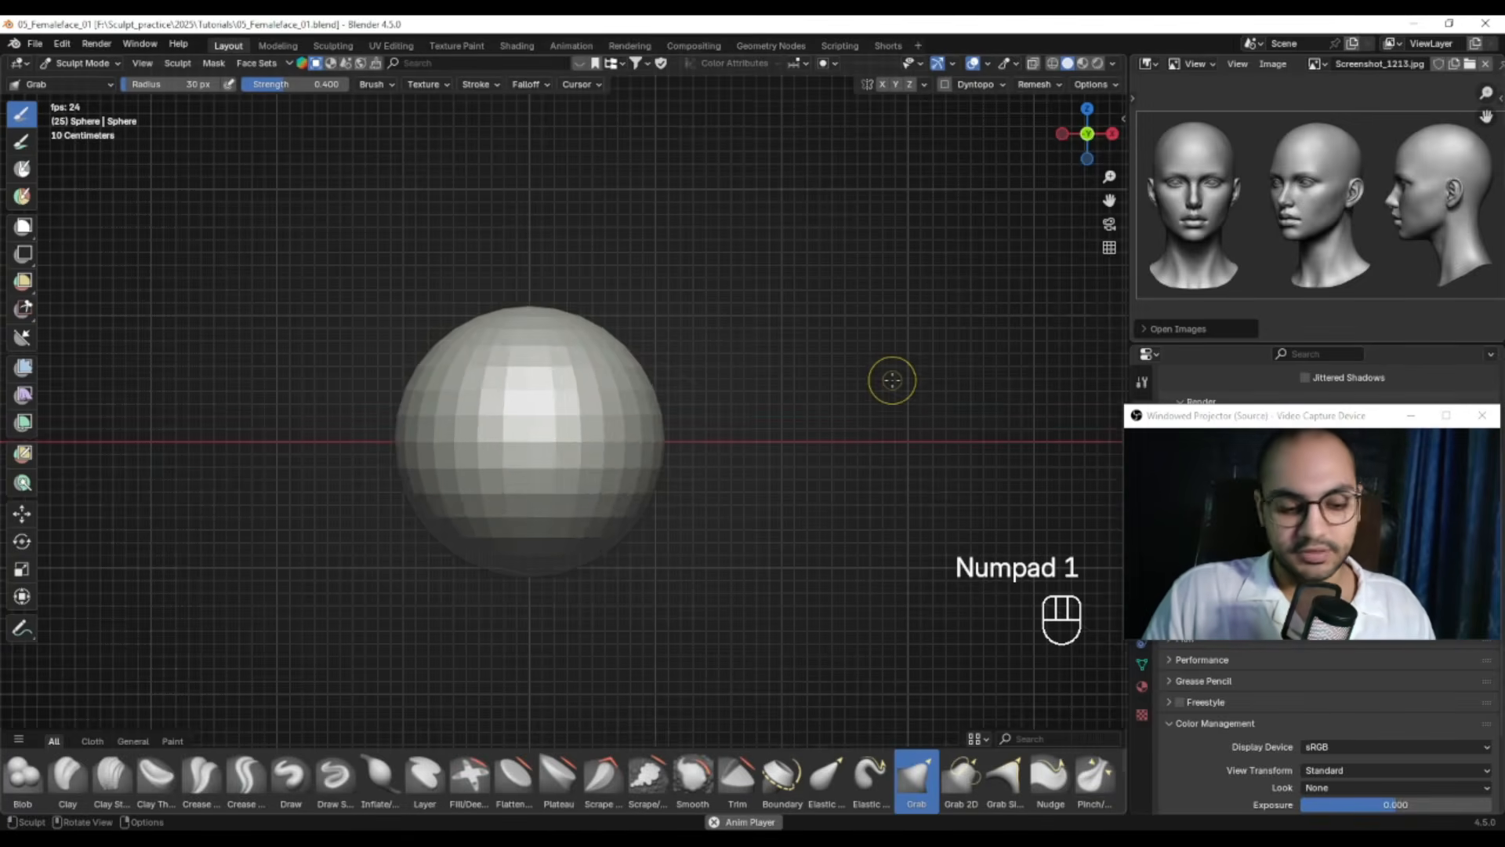
middle_click_drag(1016, 347, 793, 370, "ctrl")
middle_click_drag(544, 422, 652, 353, "alt+shift")
middle_click_drag(652, 353, 611, 306, "ctrl+alt")
Examine the front view of the bald head in the reference image alongside the sphere
middle_click_drag(1245, 240, 1225, 174, "ctrl+alt")
left_click_drag(1254, 189, 1317, 202, "alt")
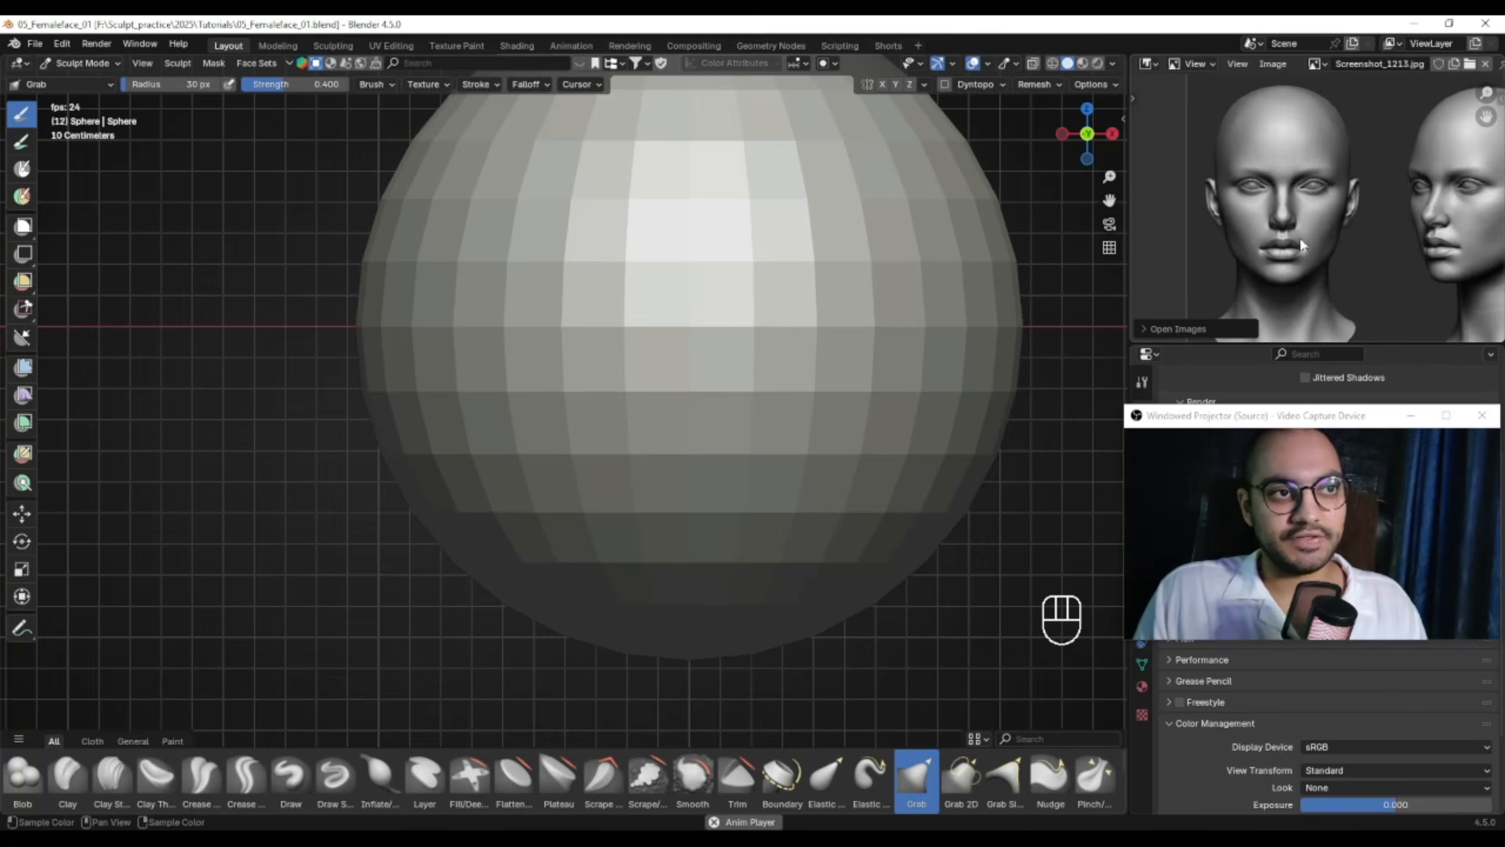
left_click_drag(1304, 240, 1311, 261, "alt")
mouse_move(1311, 262)
middle_mouse_down("alt")
mouse_move(1328, 246)
mouse_move(1315, 287)
middle_mouse_up("alt")
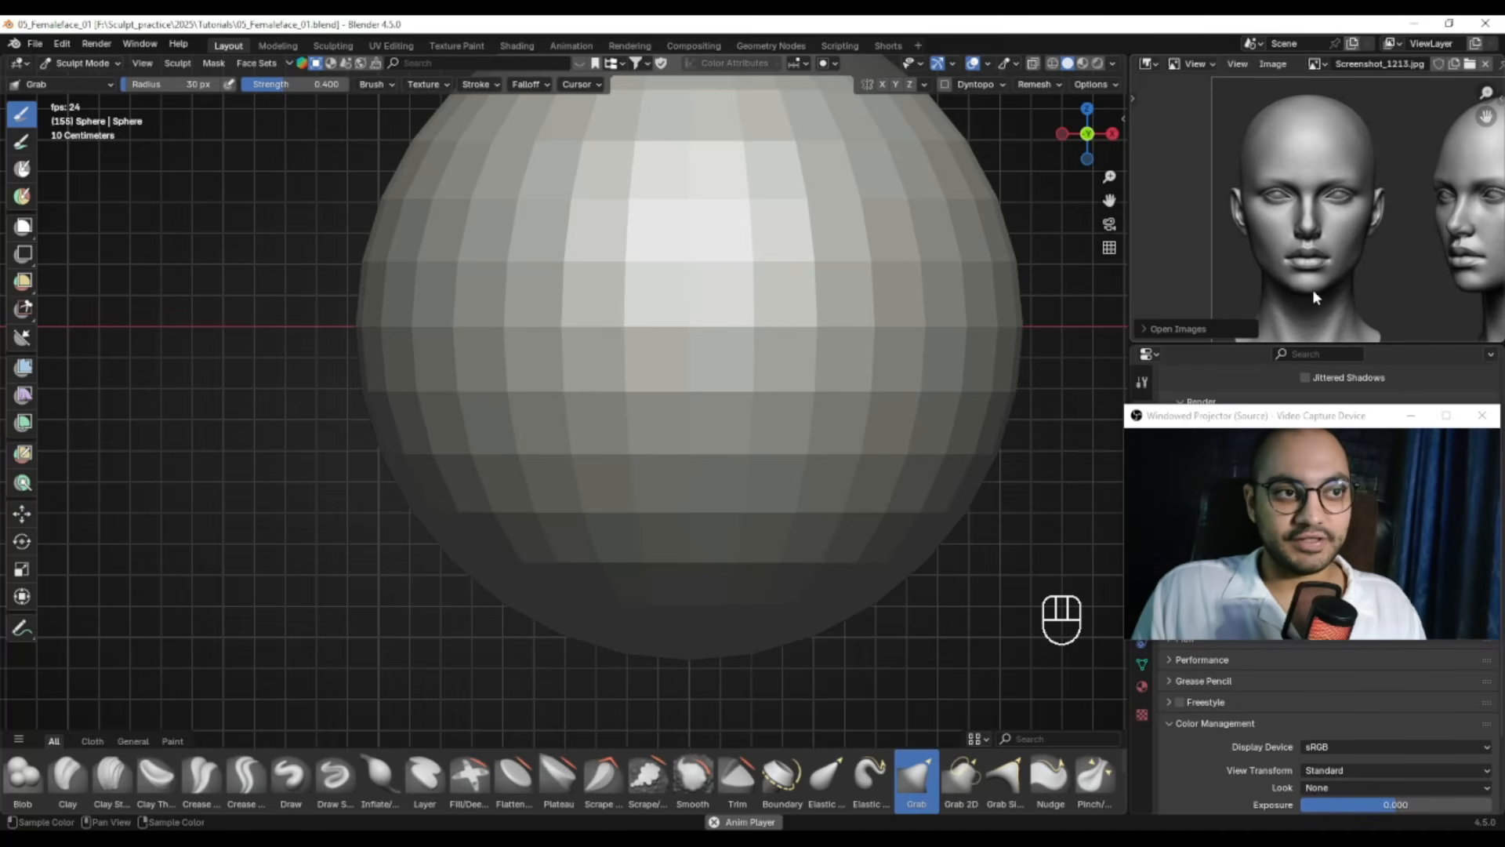
mouse_move(1319, 246)
middle_mouse_down("ctrl+alt")
mouse_move(1320, 280)
mouse_move(1333, 224)
middle_mouse_up("ctrl+alt")
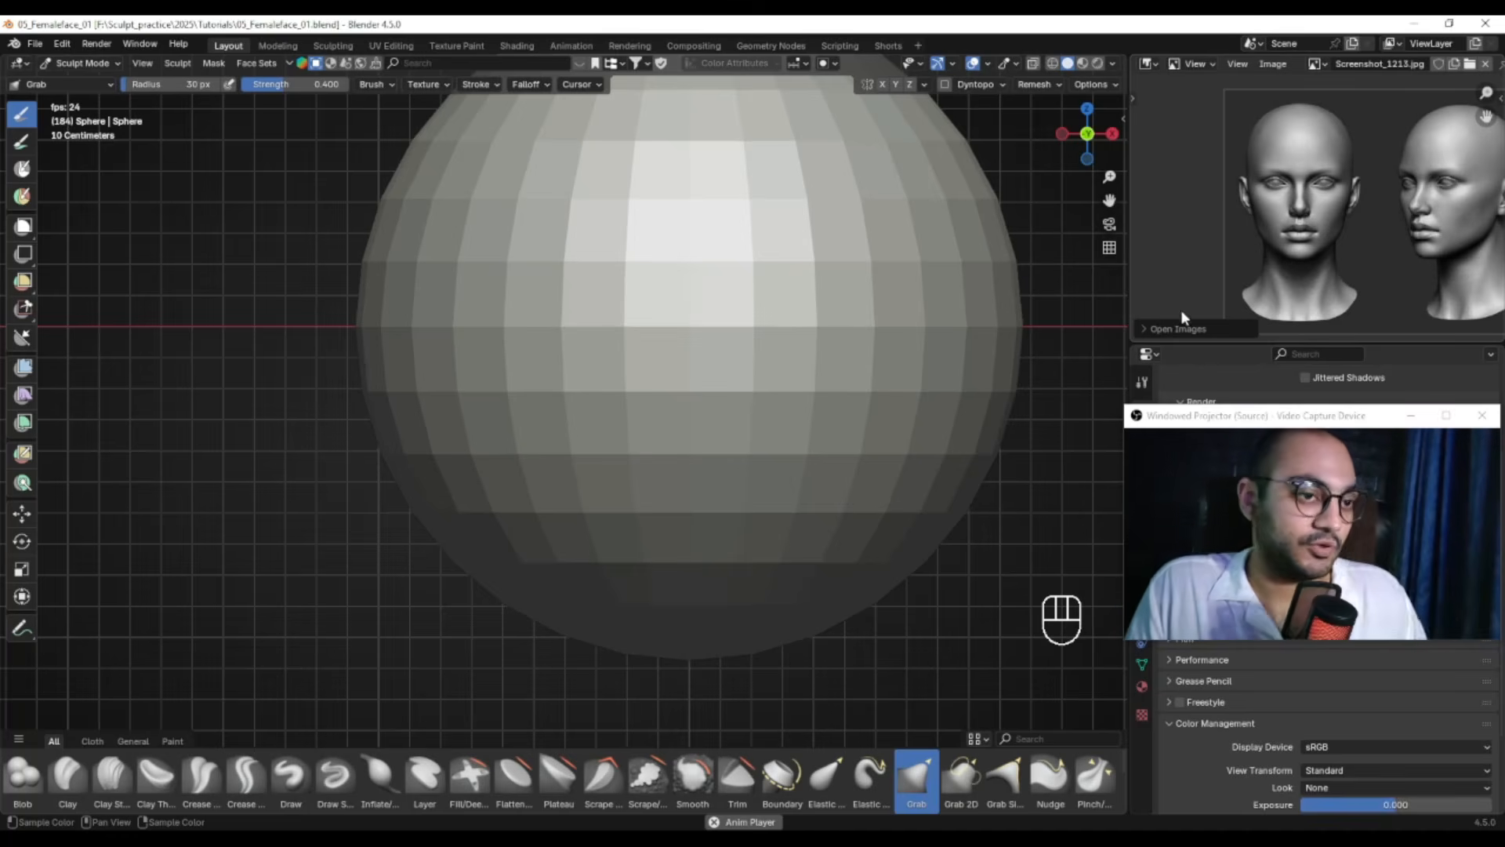
middle_click_drag(706, 373, 725, 490, "ctrl+alt")
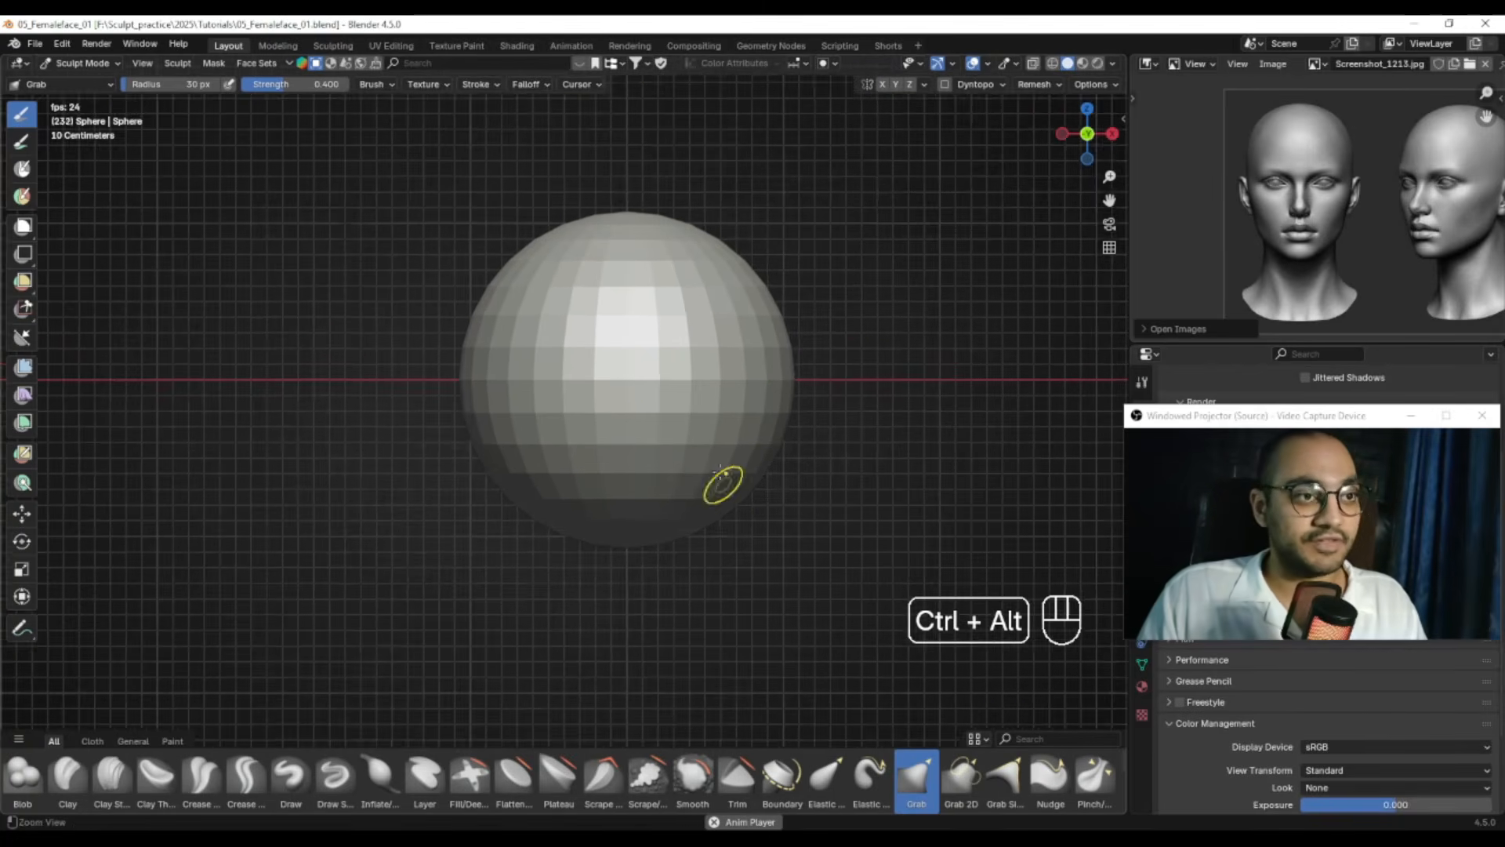
right_click_drag(703, 397, 646, 437, "alt")
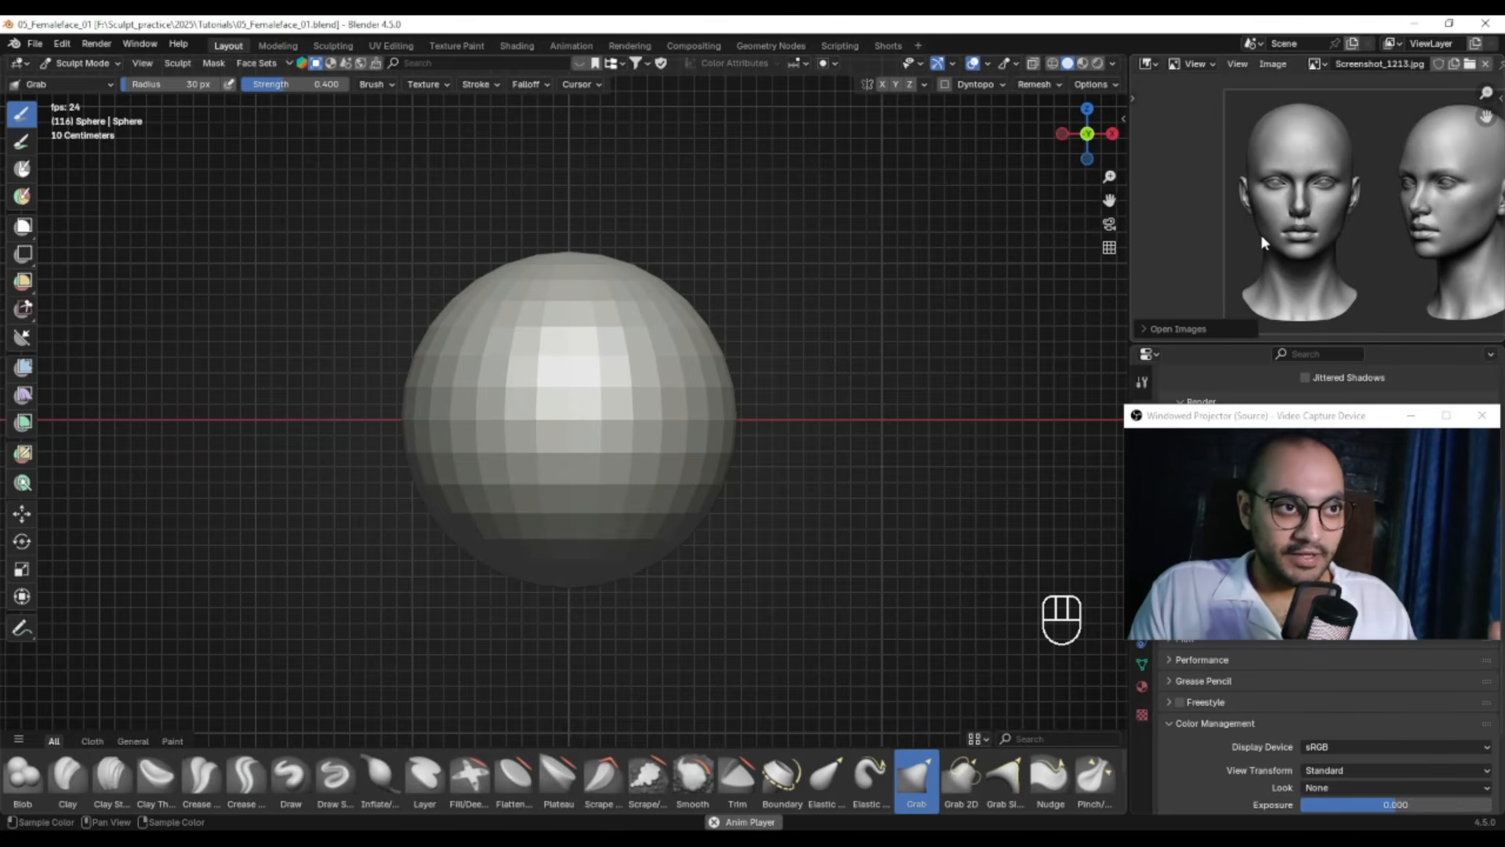
Mark the jaw and neck contours with red lines on a screen capture of the front-view head, then discard the capture
key("Print")
left_click_drag(1244, 147, 1366, 324)
left_click(1380, 179)
mouse_move(1346, 188)
left_mouse_down()
mouse_move(1348, 227)
mouse_move(1306, 260)
mouse_move(1335, 276)
left_mouse_up()
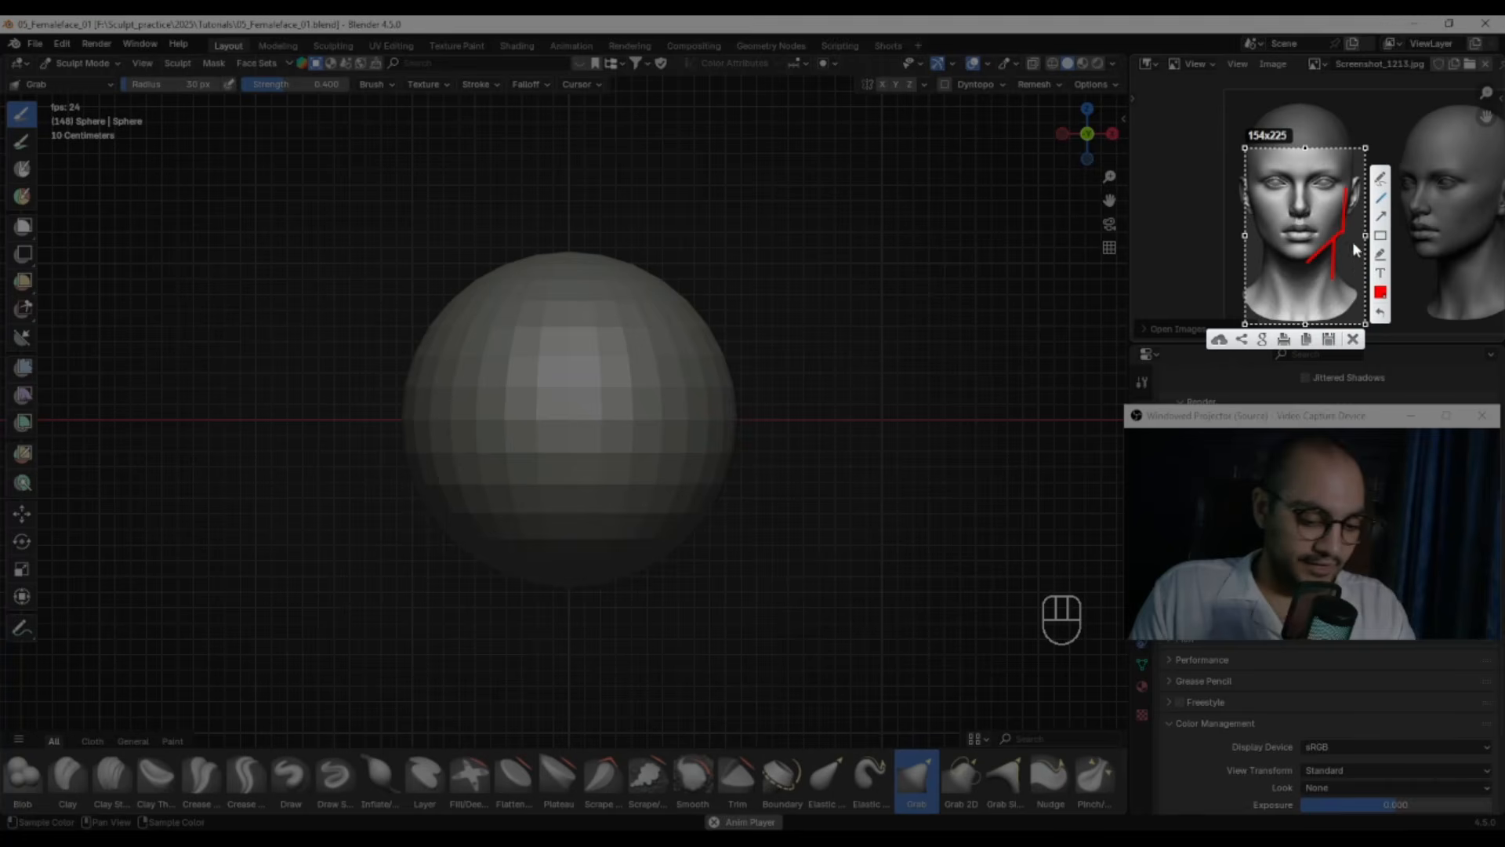
key("Escape")
key("Escape")
Turn on X symmetry for sculpting the sphere and enlarge the Grab brush radius to 93 px
middle_click_drag(1320, 237, 1305, 249)
right_click_drag(1347, 228, 1290, 238, "alt")
right_click_drag(1423, 194, 1337, 198, "alt")
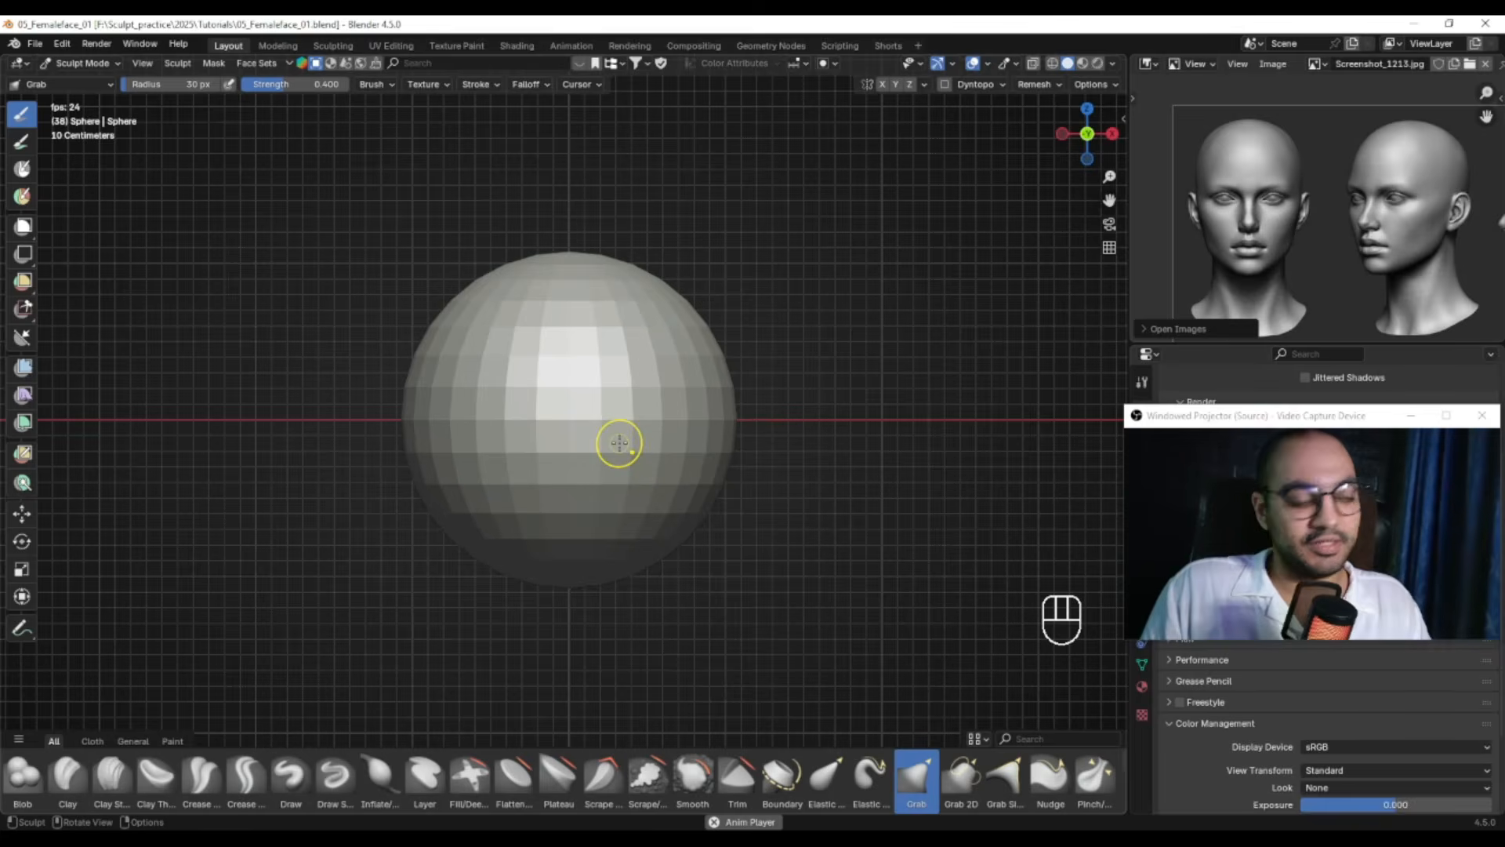
right_click_drag(622, 332, 635, 323, "alt+shift")
mouse_move(635, 323)
right_mouse_down("ctrl+alt")
mouse_move(662, 360)
mouse_move(608, 418)
right_mouse_up("ctrl+alt")
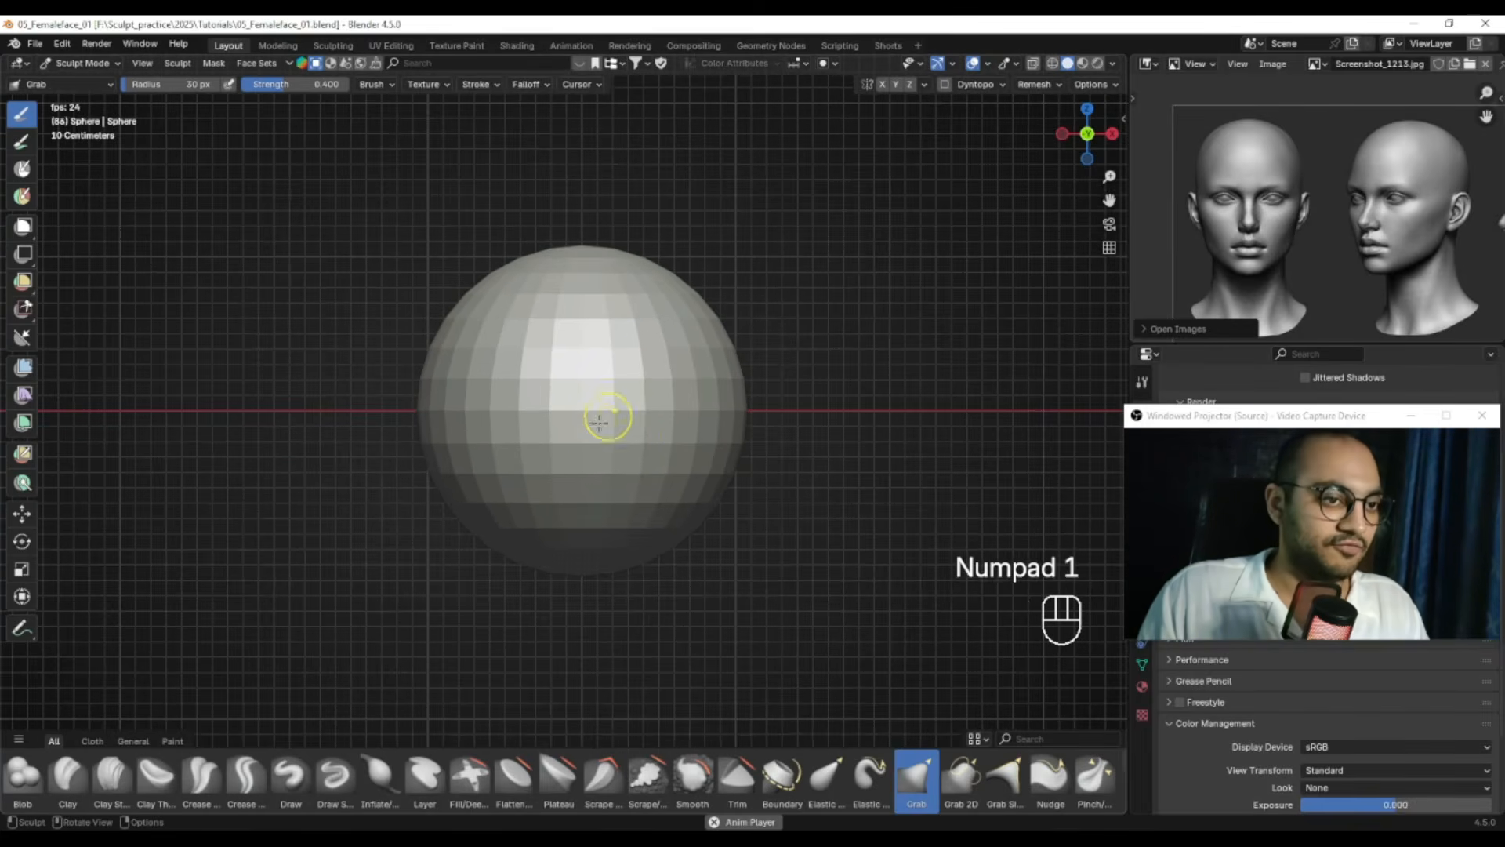
key("f")
left_click(582, 390)
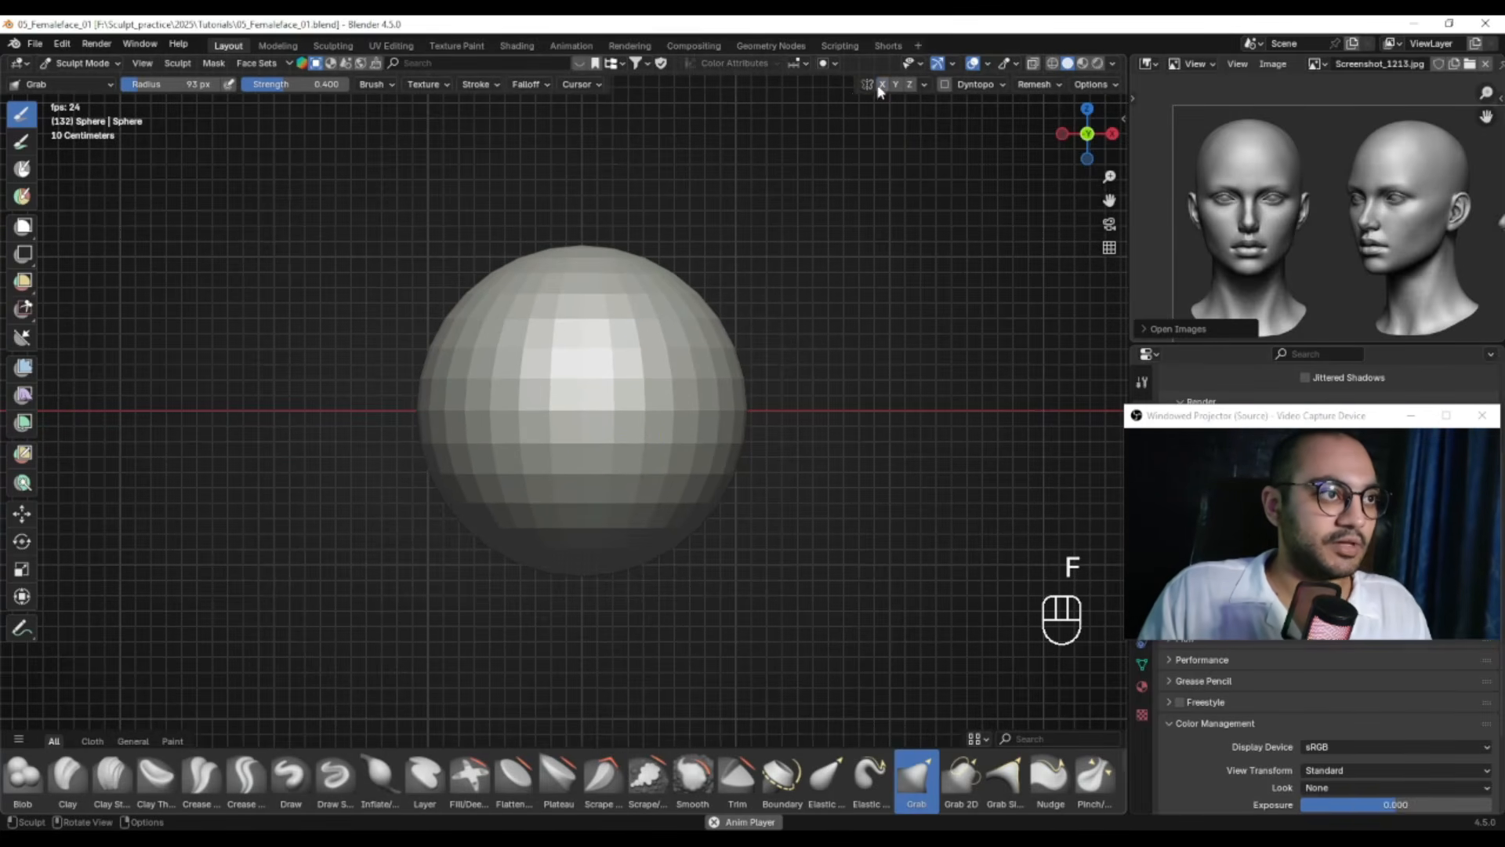
mouse_move(624, 386)
right_mouse_down("alt+shift")
mouse_move(622, 360)
mouse_move(643, 459)
right_mouse_up("alt+shift")
Resize the Grab brush and pull the sphere's lower half down to rough in a tapered jaw
key("f")
left_click(614, 409)
key("f")
left_click(720, 467)
left_click_drag(588, 461, 625, 670)
Set the Grab brush radius to 46 px and pull the chin area further down
key("f")
left_click(519, 574)
key("f")
left_click(502, 545)
left_click_drag(551, 527, 554, 583)
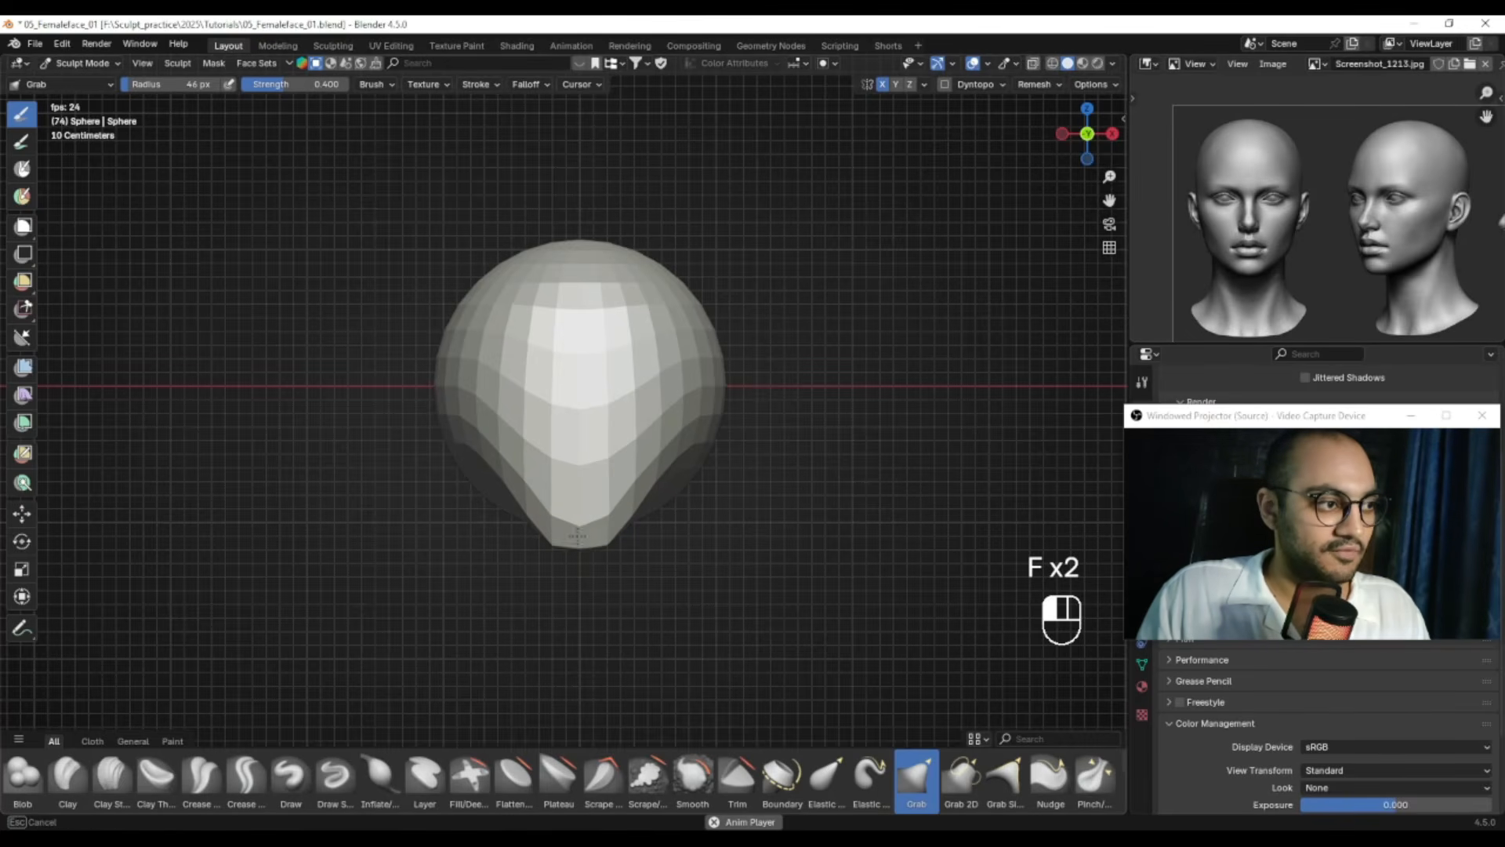
Pull the chin slightly further down and widen both sides of the lower jaw in front view with the Grab brush
key("f")
mouse_move(549, 583)
left_mouse_down()
mouse_move(549, 563)
mouse_move(554, 582)
left_mouse_up()
left_click(636, 566)
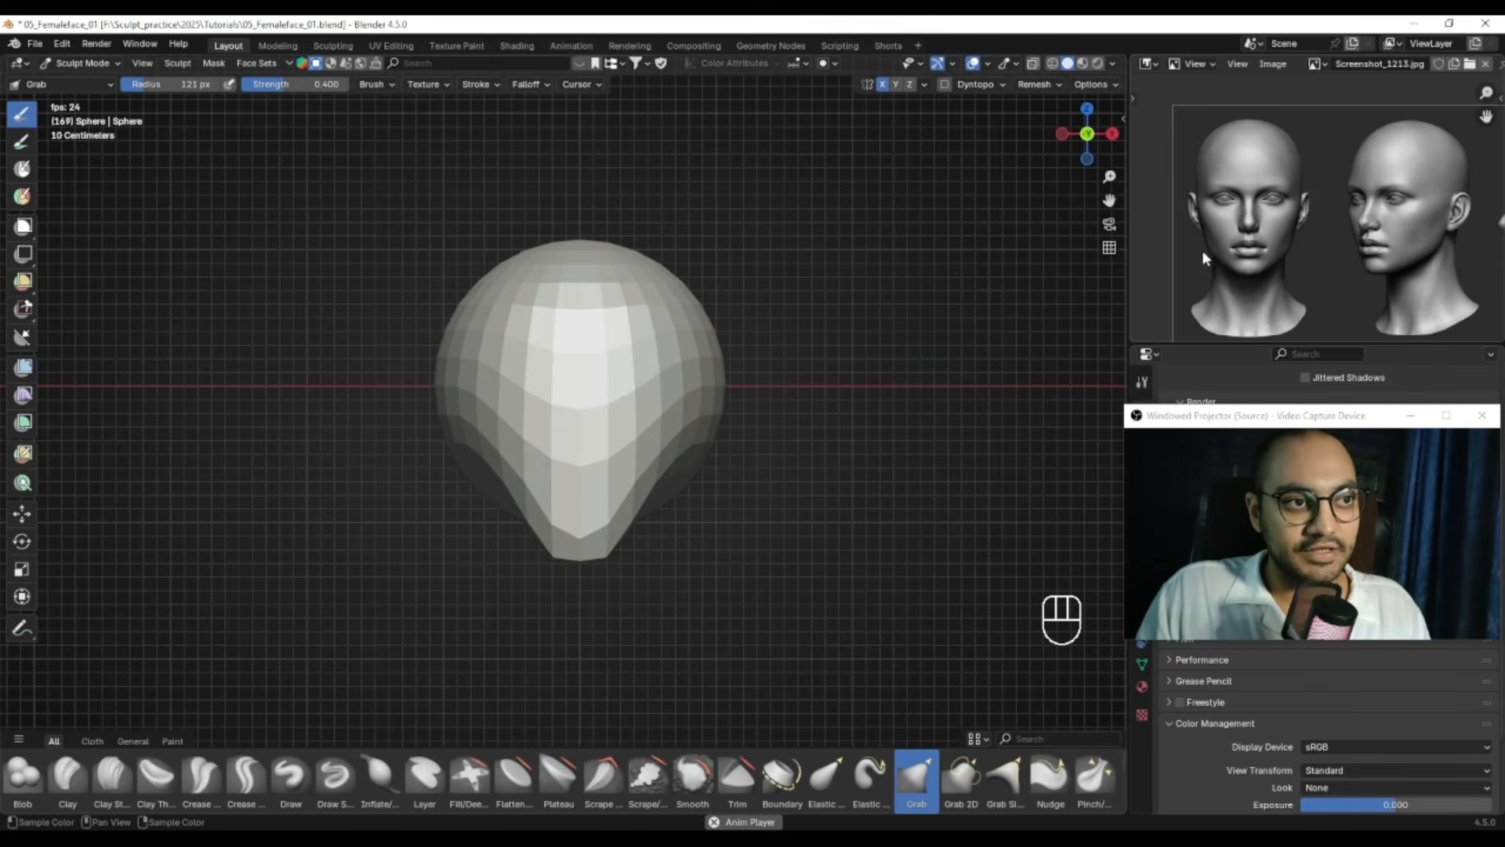
key("f")
mouse_move(690, 535)
left_mouse_down()
mouse_move(697, 606)
mouse_move(698, 593)
left_mouse_up()
key("f")
left_click(666, 518)
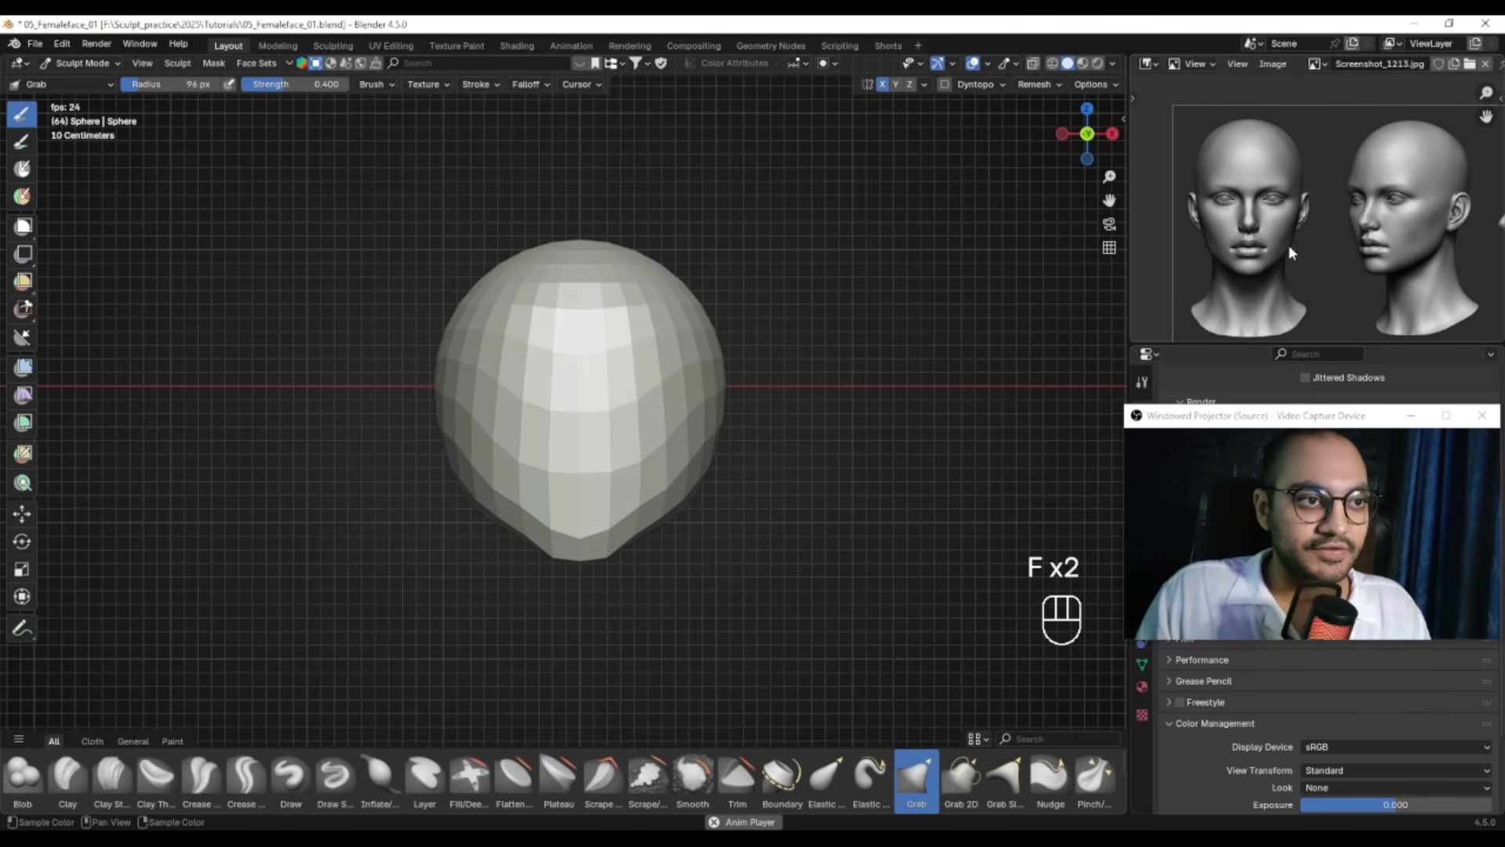
Rework the jaw's side contour with Grab strokes at varying brush sizes and undo the last stroke
key("f")
left_click(751, 488)
key("f")
left_click(675, 509)
mouse_move(680, 506)
left_mouse_down()
mouse_move(689, 488)
mouse_move(652, 533)
mouse_move(687, 503)
mouse_move(676, 495)
left_mouse_up()
key("f")
left_click(700, 532)
key("f")
left_click(686, 515)
key("ctrl+z")
Shape the chin and the slope of the lower jaw in front view with short Grab strokes
key("f")
left_click(540, 545)
key("f")
left_click(538, 551)
left_click_drag(544, 553, 548, 551)
key("f")
left_click(553, 527)
left_click_drag(499, 503, 502, 487)
Push the sides of the skull inward in front view to make the head narrower
left_click_drag(567, 414, 566, 445, "ctrl+alt")
key("f")
left_click(580, 406)
key("f")
left_click(454, 407)
left_click_drag(455, 407, 473, 405)
key("f")
left_click(444, 450)
Even out the head's side contour from temples to cheeks with Grab strokes, ending at a 119 px brush radius
left_click_drag(488, 468, 505, 466)
key("f")
left_click(470, 403)
left_click_drag(481, 409, 480, 393)
key("f")
left_click(484, 447)
key("f")
left_click(494, 416)
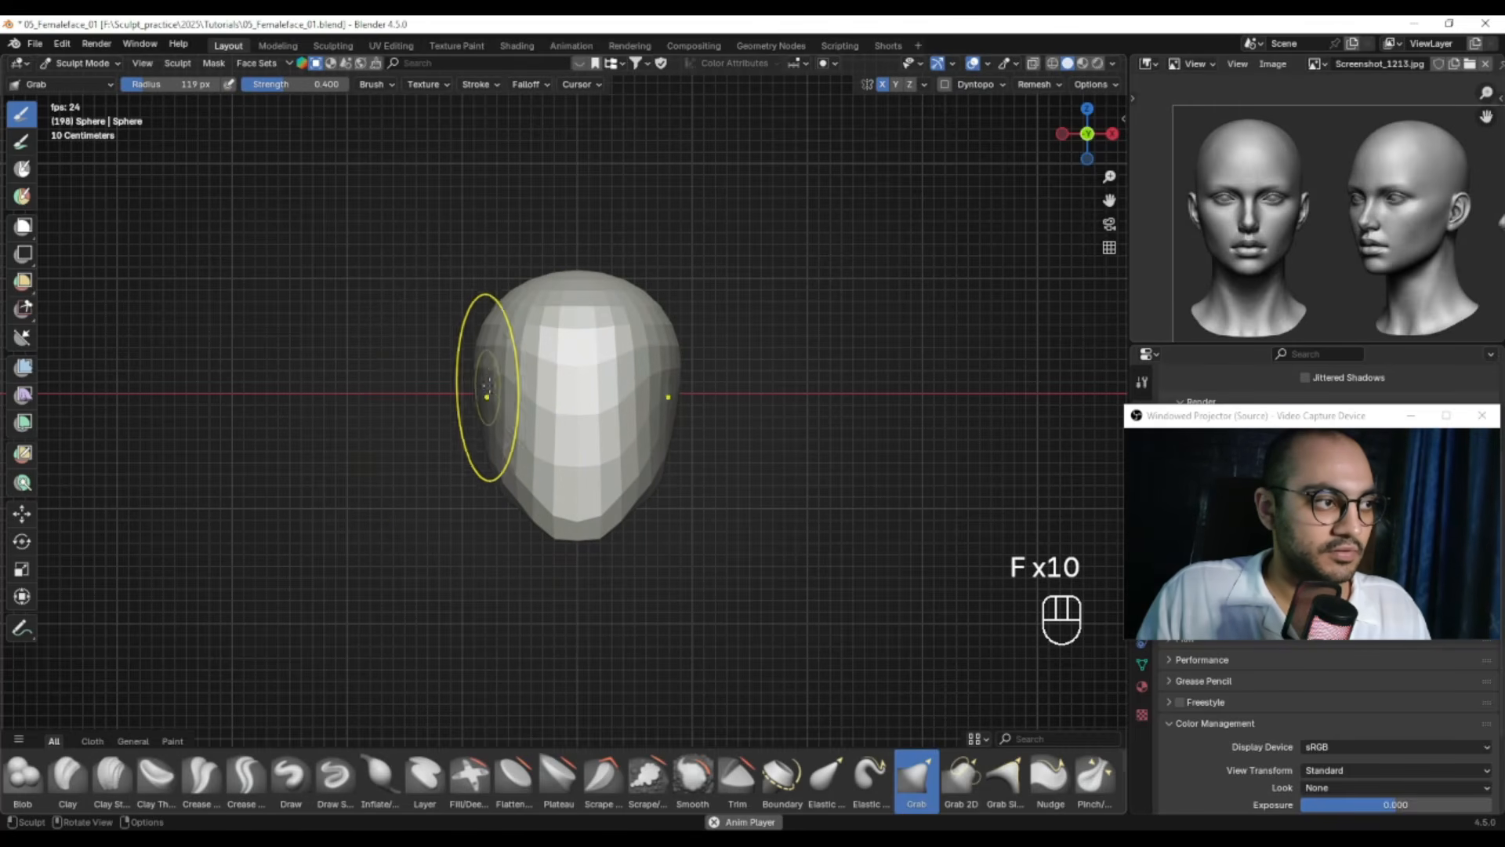
Adjust the jaw sides and nudge the chin tip slightly upward with the Grab brush
key("f")
left_click(501, 470)
key("f")
left_click(546, 516)
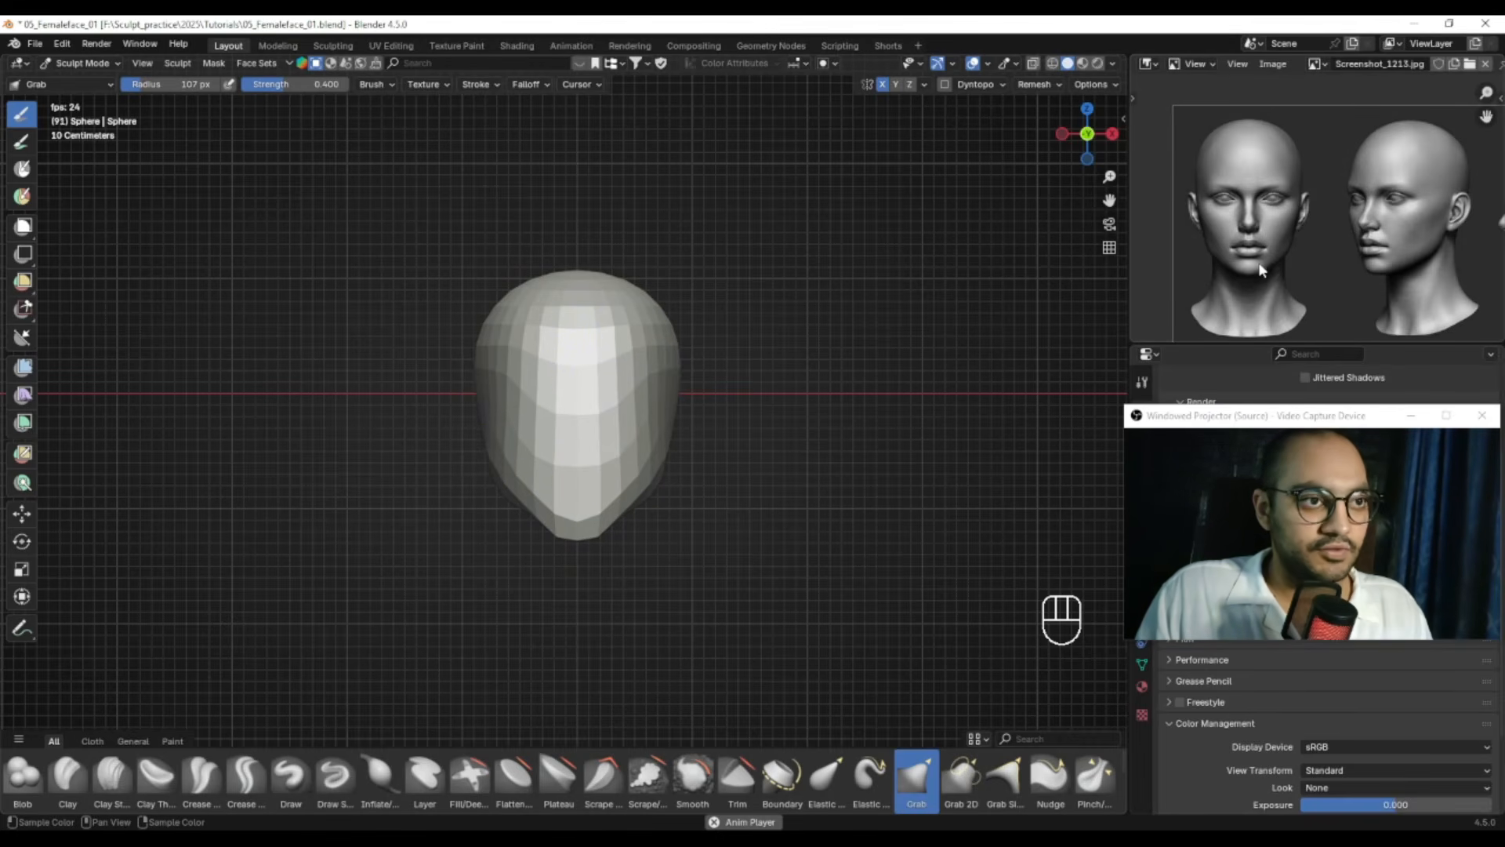
key("f")
left_click(598, 528)
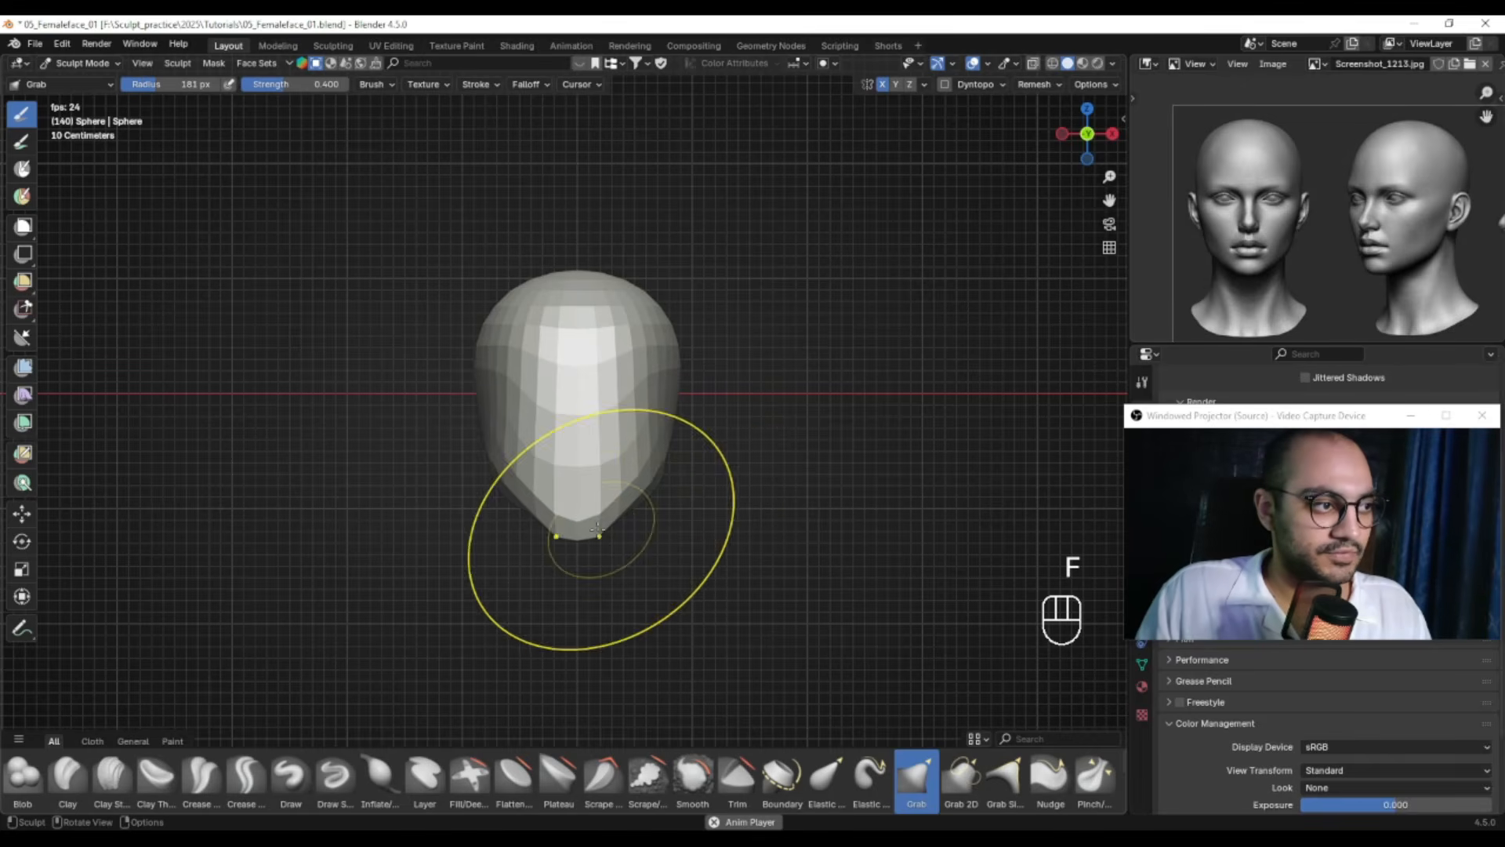
left_click_drag(562, 535, 565, 520)
key("f")
left_click(561, 537)
Refine the outer jaw contour in front view, reducing the Grab brush radius from 133 to 92 px
key("f")
left_click(661, 463)
key("f")
left_click(436, 478)
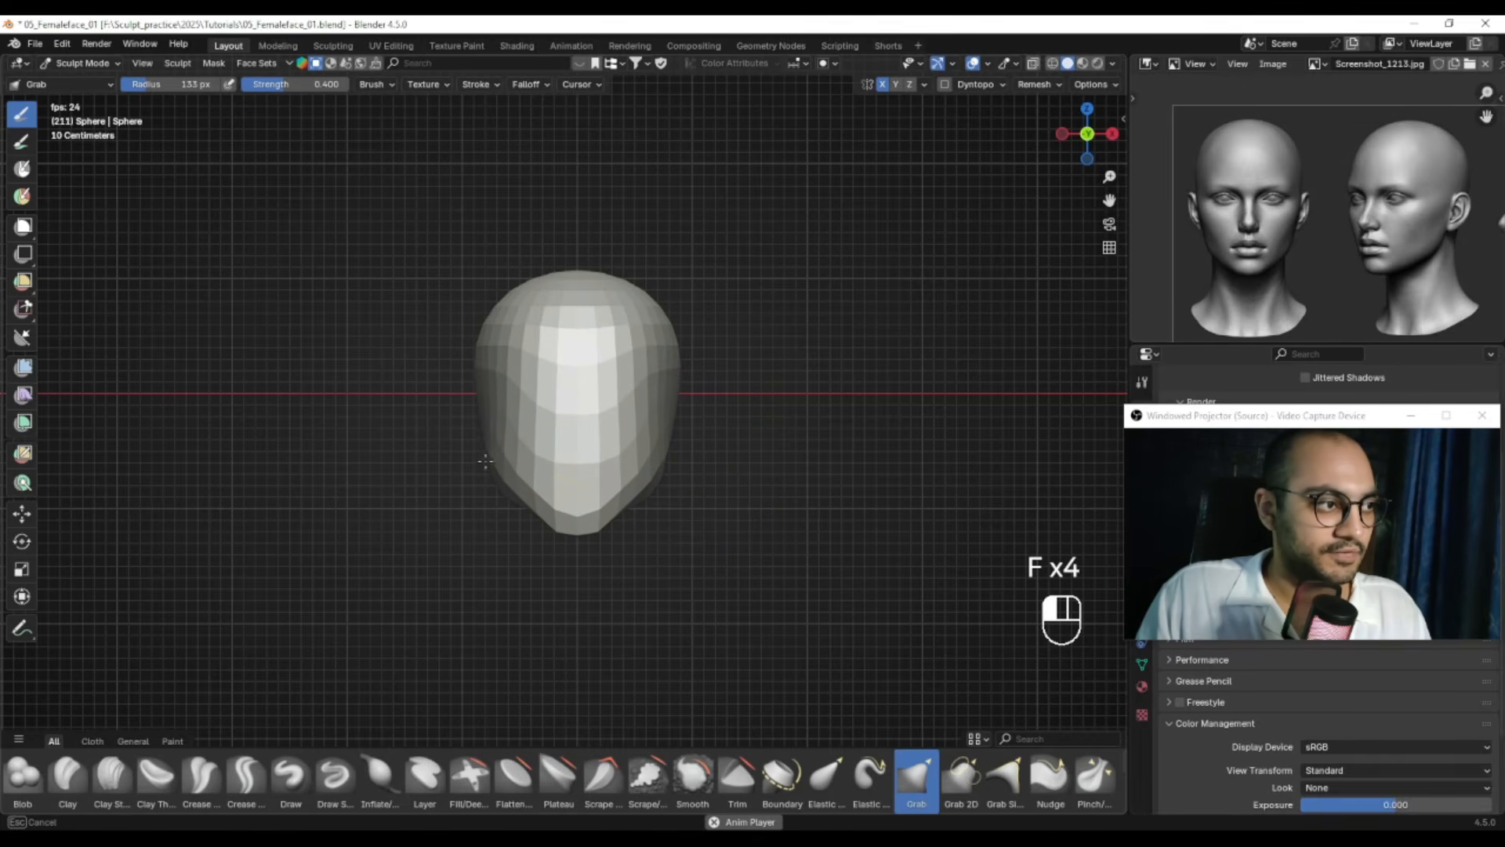
key("f")
left_click(507, 501)
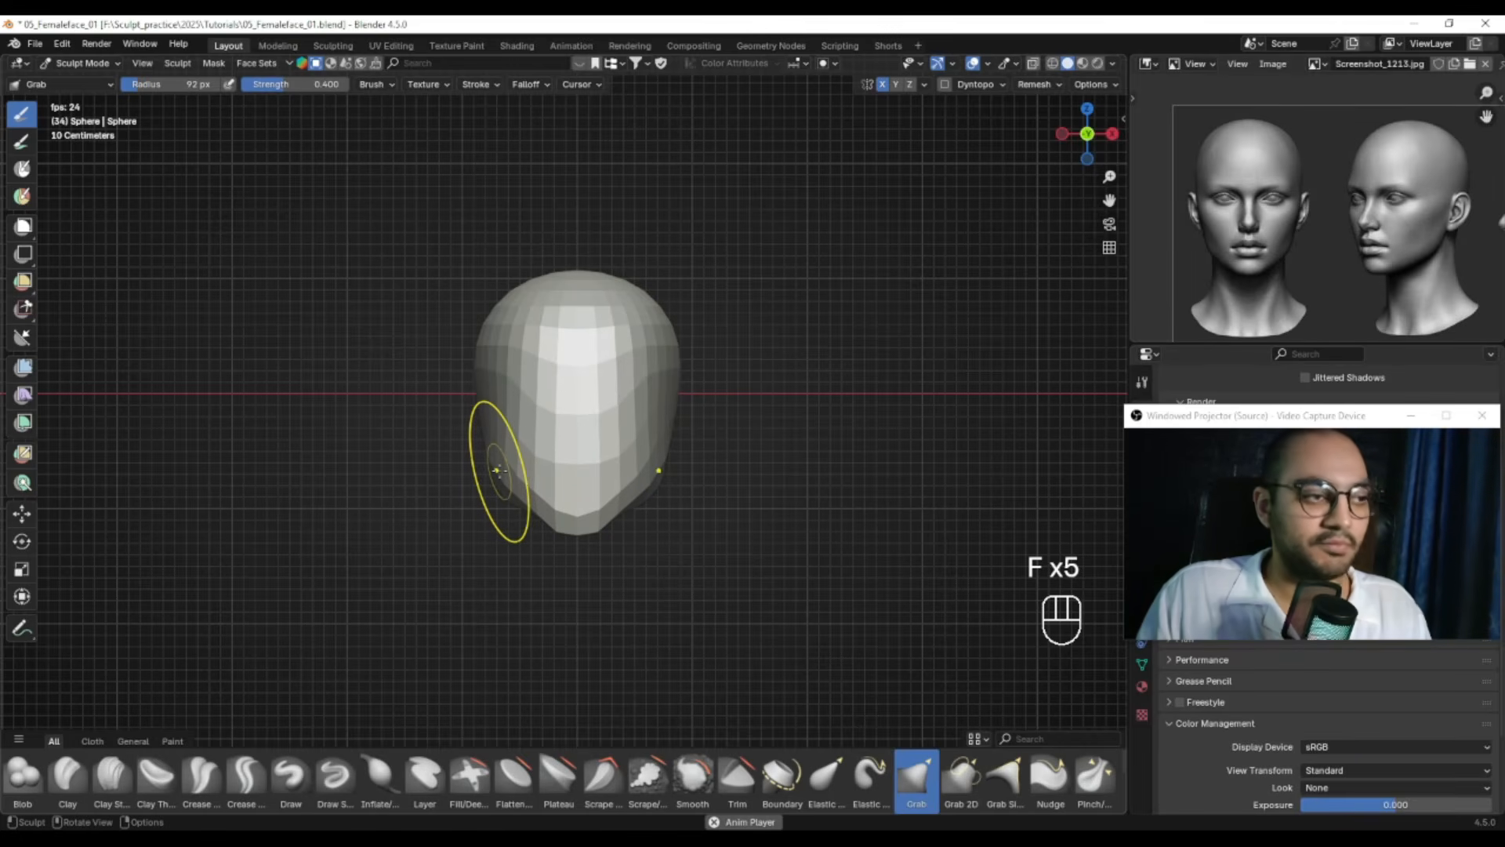
Bring up the side-profile reference and rework the underside behind the jaw in side view, undoing the misplaced stroke
key("KP_3")
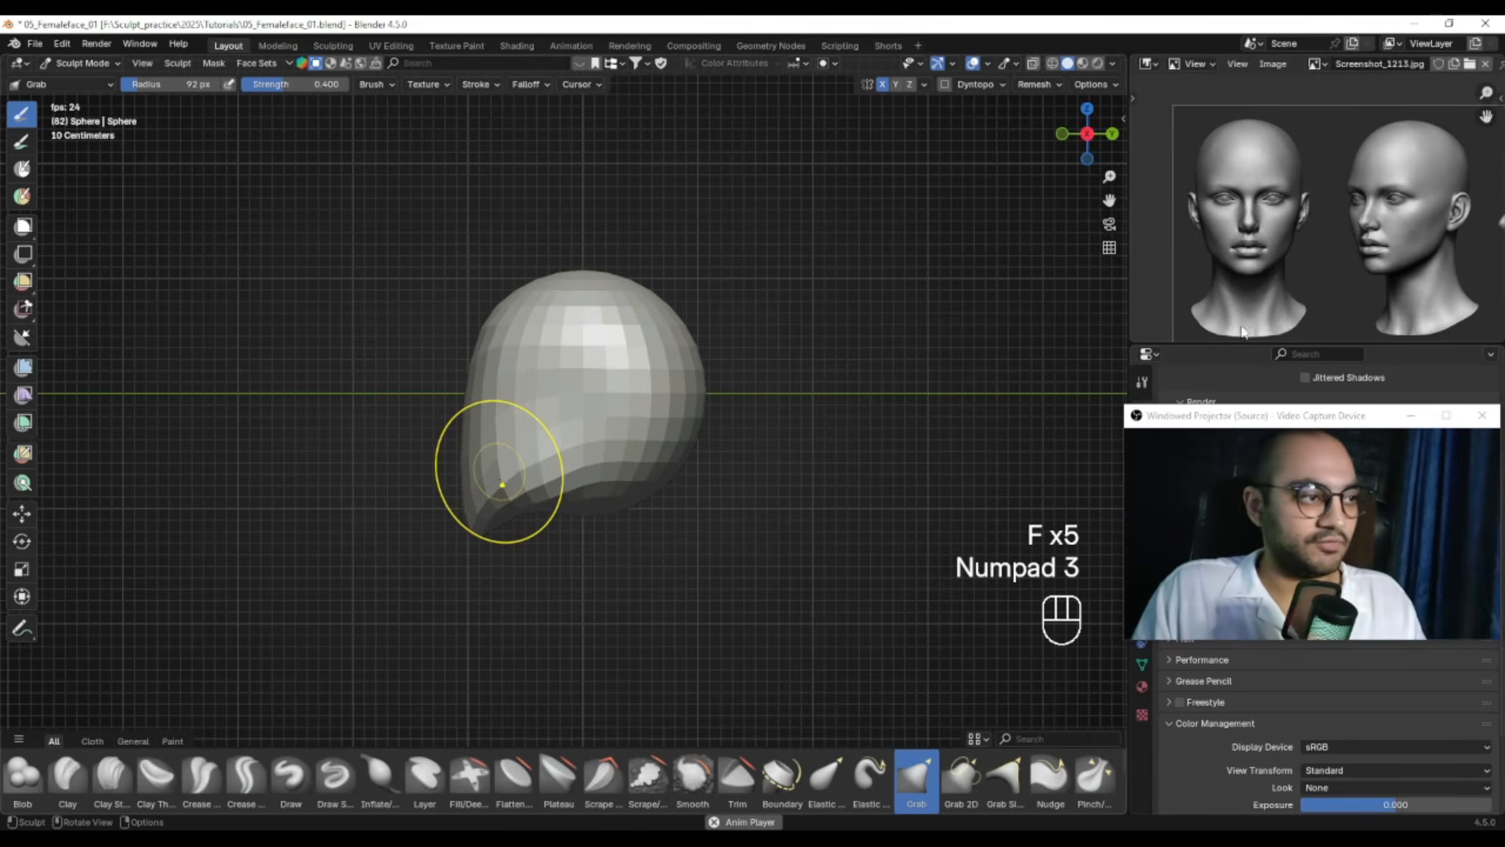
middle_click_drag(1379, 235, 1214, 261, "alt")
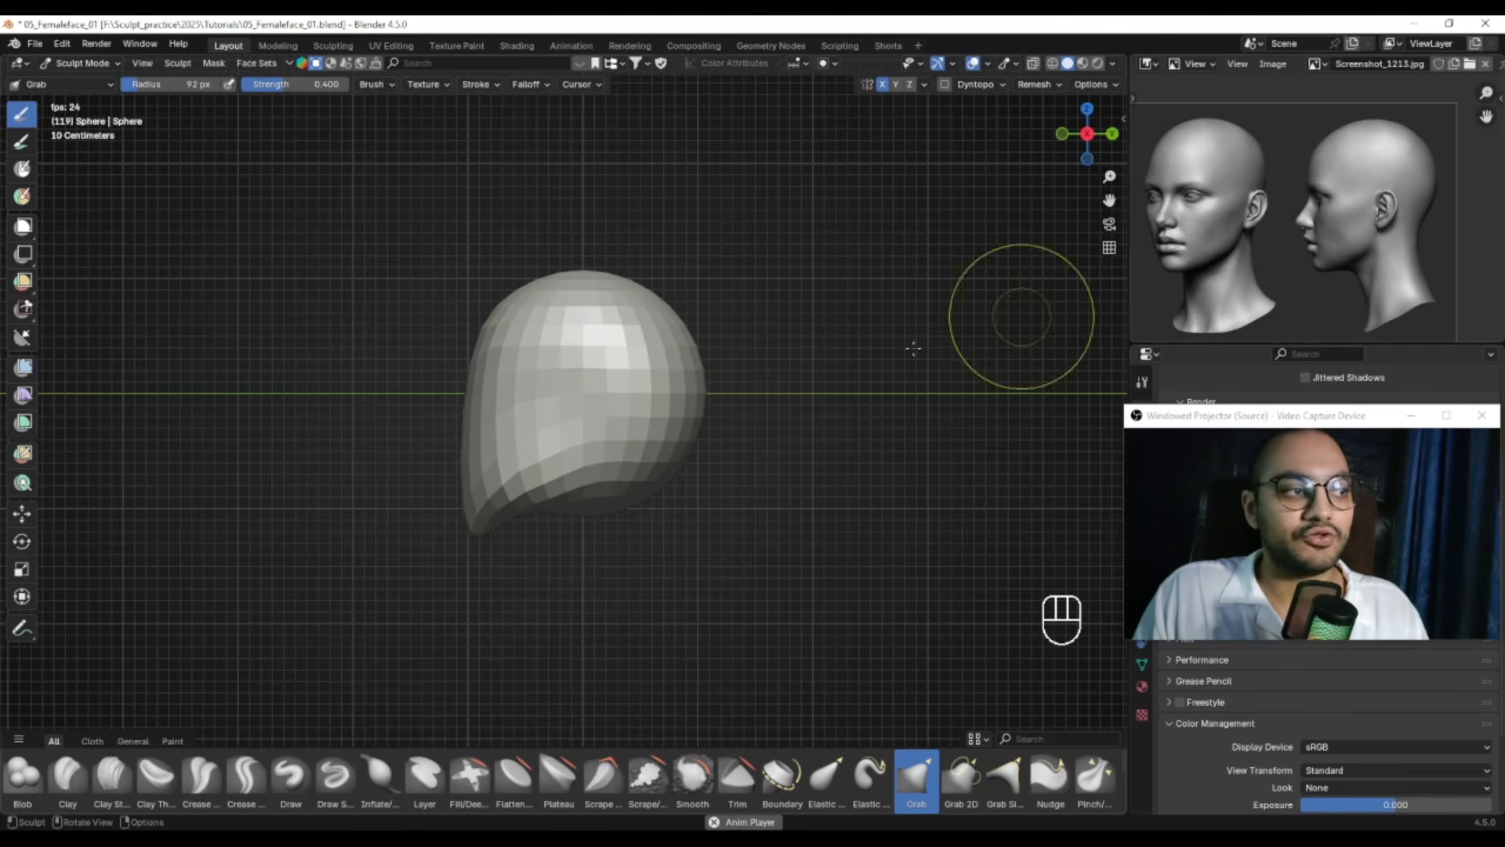
middle_click_drag(578, 472, 639, 459, "shift")
key("f")
left_click(594, 482)
mouse_move(563, 487)
left_mouse_down()
mouse_move(693, 482)
mouse_move(644, 503)
left_mouse_up()
key("ctrl+z")
key("f")
left_click(732, 488)
key("f")
left_click(627, 490)
Adjust the side of the head above the jaw with Grab strokes and undo the unwanted one
right_click_drag(619, 486, 595, 462, "ctrl+alt")
key("f")
left_click(564, 447)
left_click_drag(541, 437, 566, 436)
key("f")
key("f")
key("ctrl+z")
key("f")
left_click(579, 382)
Pull the area below the ear into a rough jaw line and separate it from the back of the skull
right_click_drag(594, 429, 629, 398, "ctrl+alt")
key("f")
left_click(645, 452)
mouse_move(631, 477)
left_mouse_down()
mouse_move(644, 471)
mouse_move(673, 499)
mouse_move(615, 521)
mouse_move(577, 482)
left_mouse_up()
key("f")
left_click(659, 481)
key("f")
key("f")
left_click(673, 499)
Compare the sculpted head from the front and side with the front and profile references
mouse_move(572, 483)
right_mouse_down("alt")
mouse_move(739, 480)
mouse_move(735, 499)
right_mouse_up("alt")
right_click_drag(735, 498, 678, 491, "ctrl+alt")
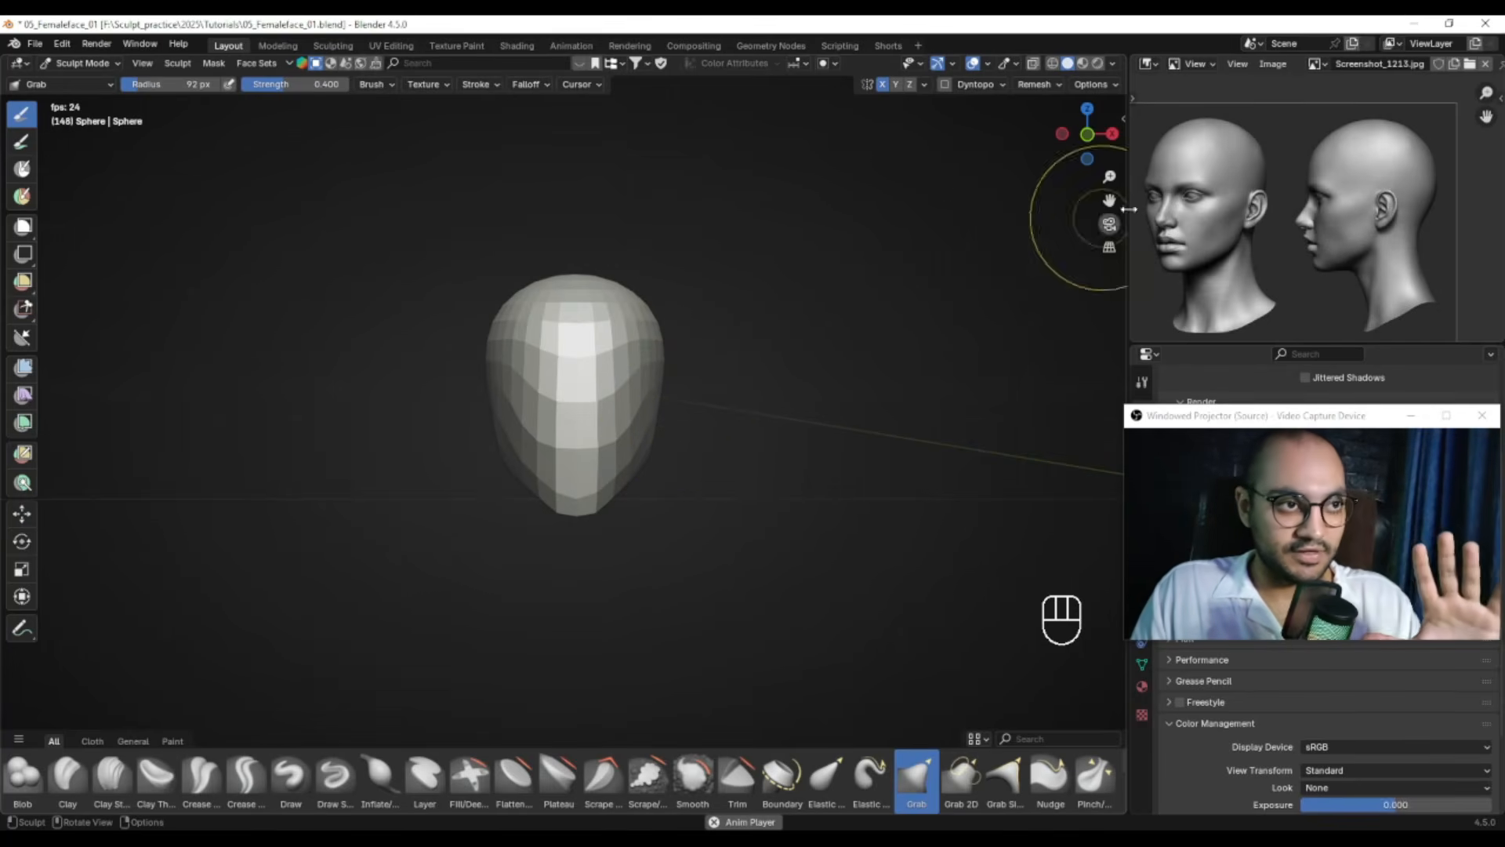
middle_click_drag(1257, 278, 1417, 283, "alt")
middle_click_drag(690, 418, 619, 420, "alt")
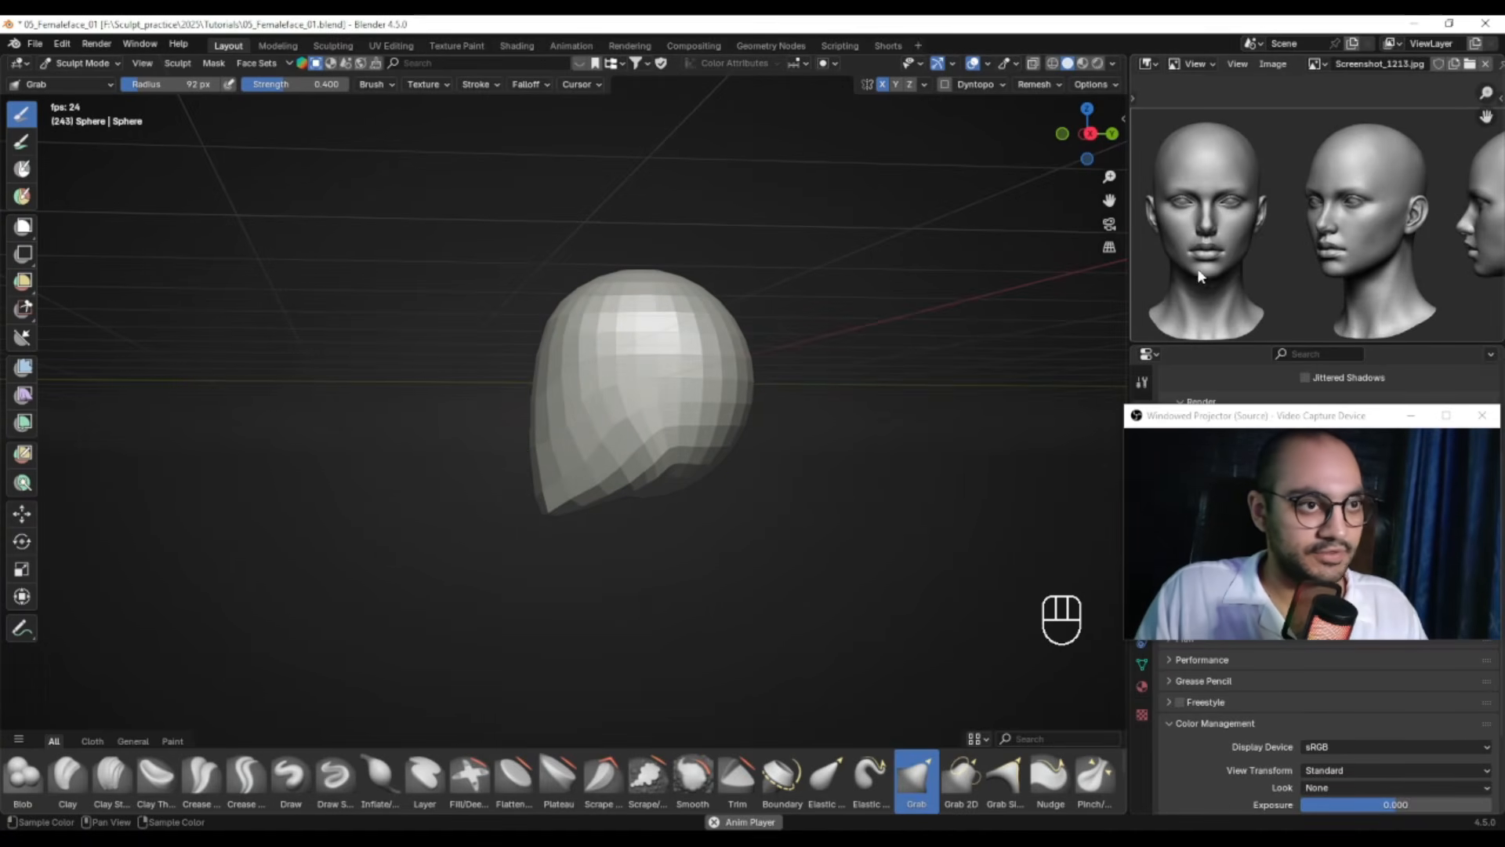
mouse_move(705, 410)
middle_mouse_down("alt")
mouse_move(639, 406)
mouse_move(707, 407)
middle_mouse_up("alt")
middle_click_drag(786, 373, 746, 396, "alt+shift")
middle_click_drag(1440, 236, 1229, 244, "alt")
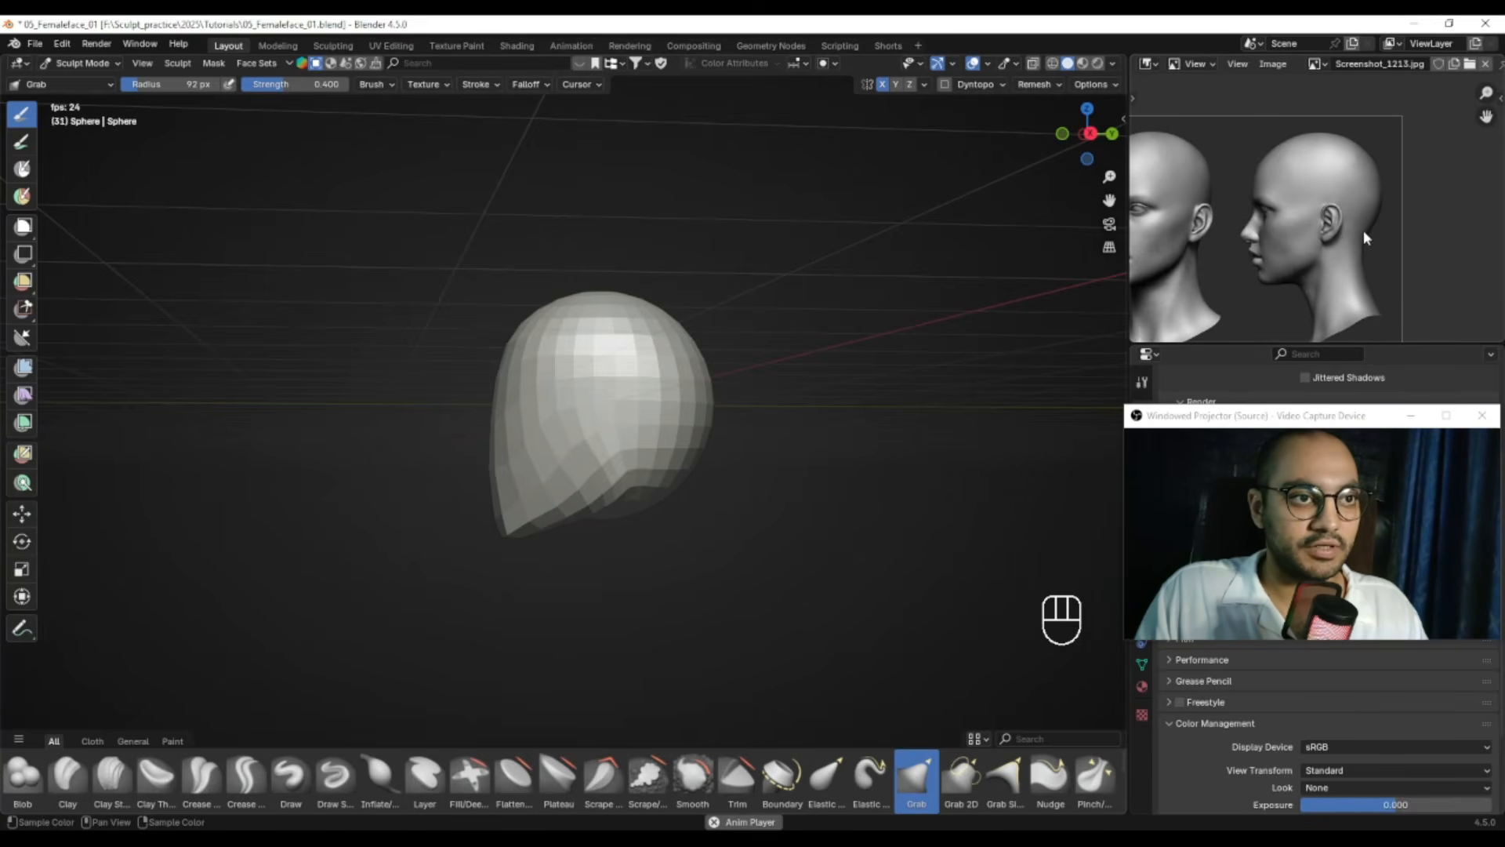
Mark the cranium curve and a horizontal guide in red on a capture of the sculpt and profile reference, then discard it
key("ctrl+Print")
left_click_drag(308, 146, 1465, 612)
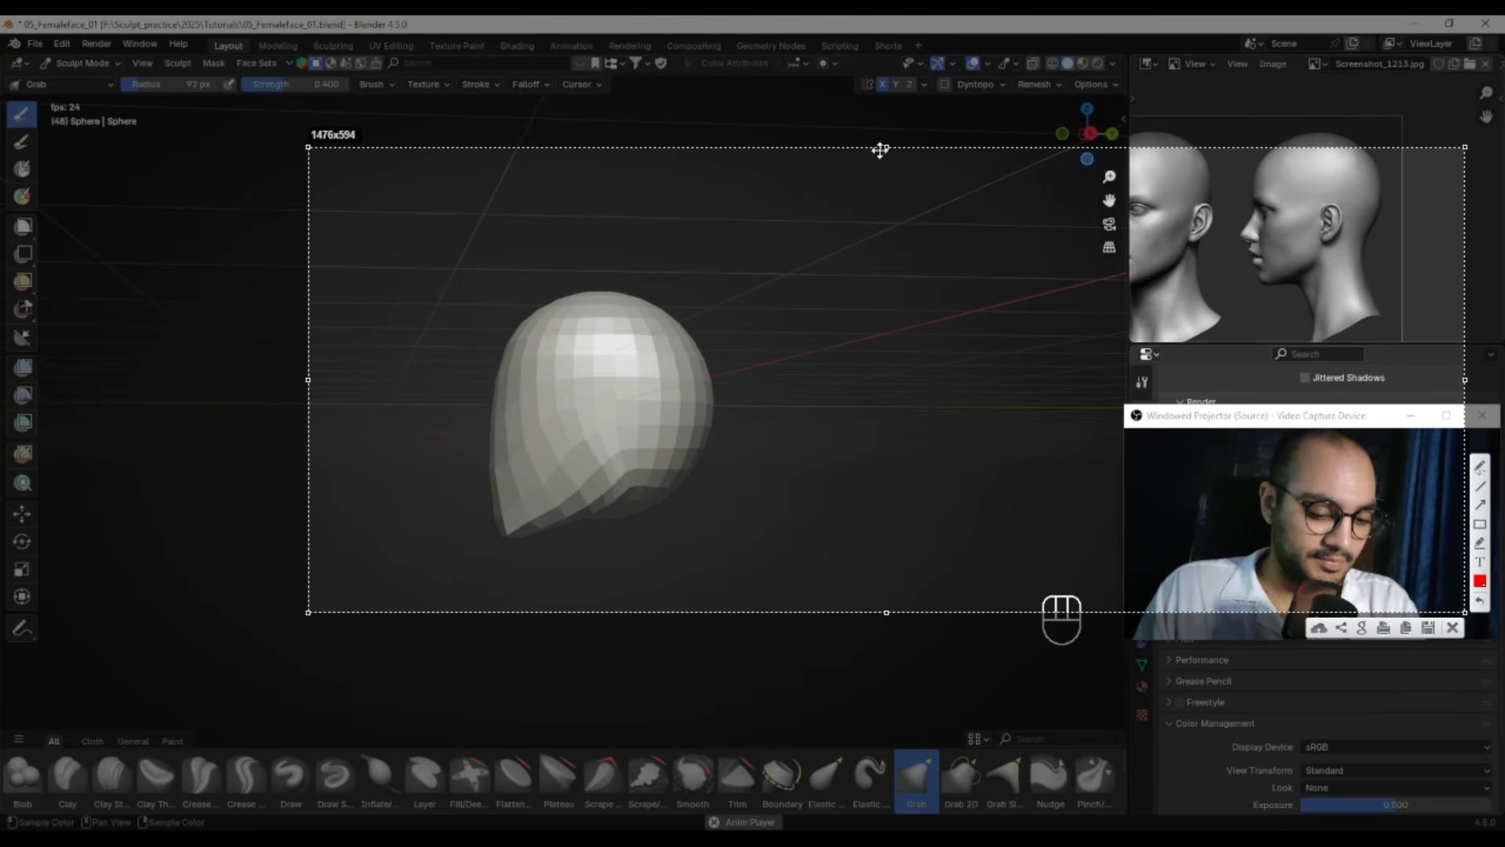
left_click_drag(885, 147, 885, 96)
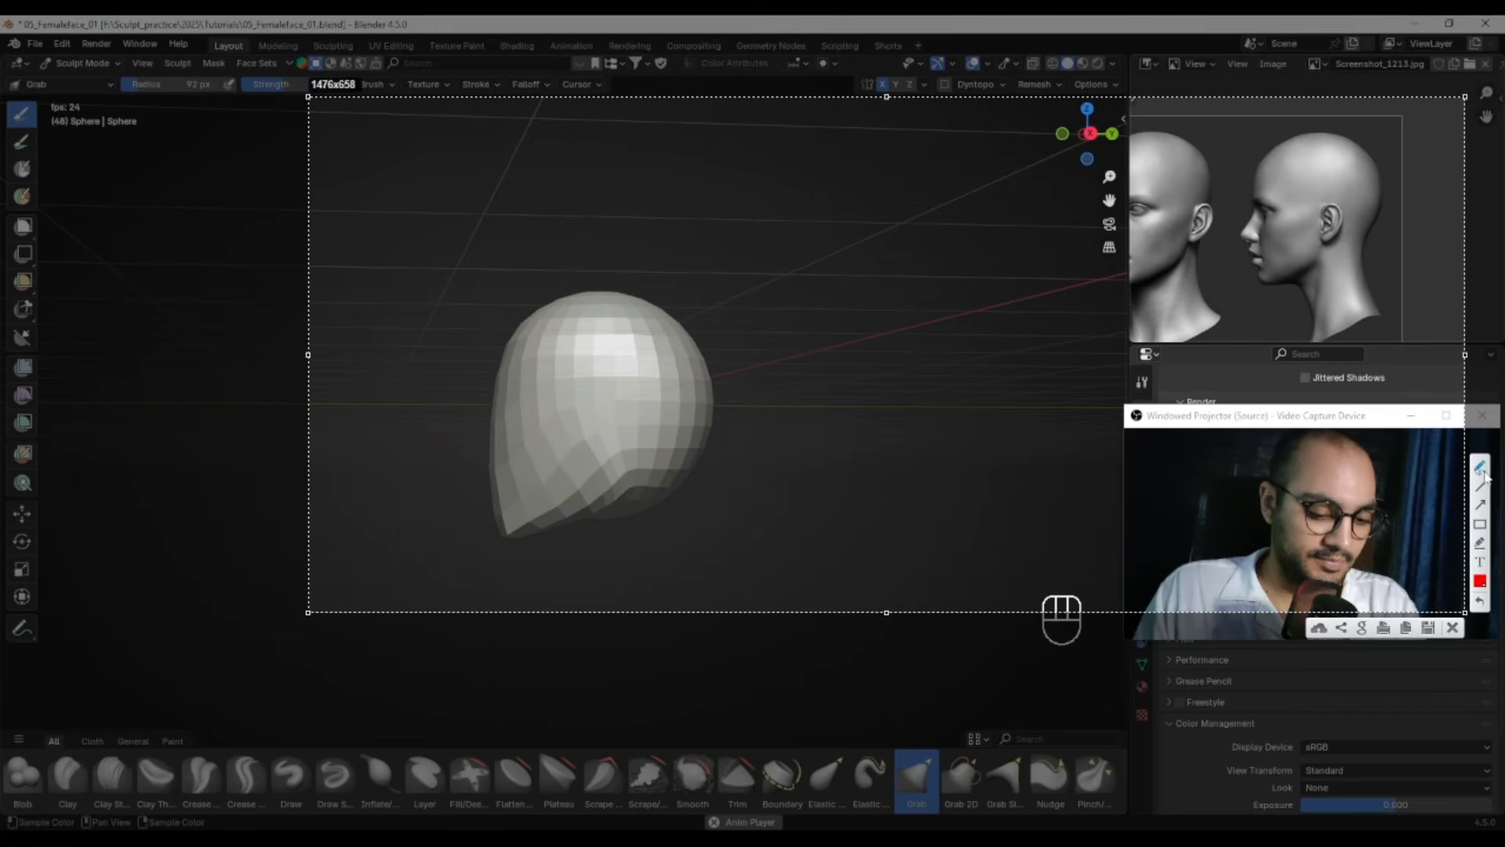
mouse_move(504, 347)
left_mouse_down()
mouse_move(625, 295)
mouse_move(696, 360)
left_mouse_up()
left_click_drag(710, 425, 470, 428)
mouse_move(1372, 230)
left_mouse_down()
mouse_move(1237, 232)
mouse_move(1308, 144)
left_mouse_up()
left_click_drag(1395, 227, 1355, 264)
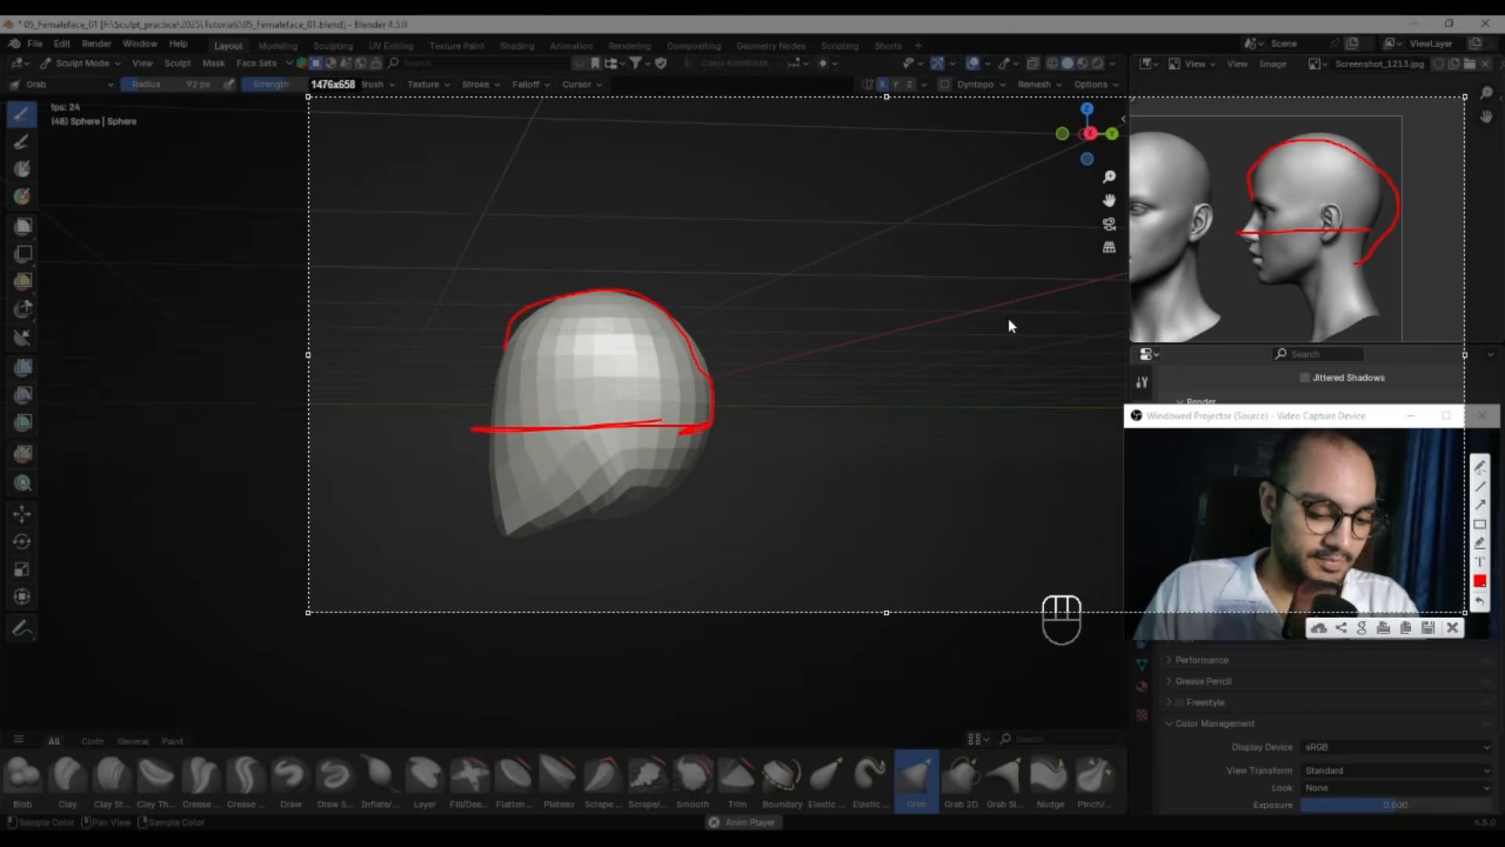
key("Escape")
Pull the jaw corner below the skull downward and toward the chin with the Grab brush
key("f")
left_click(647, 414)
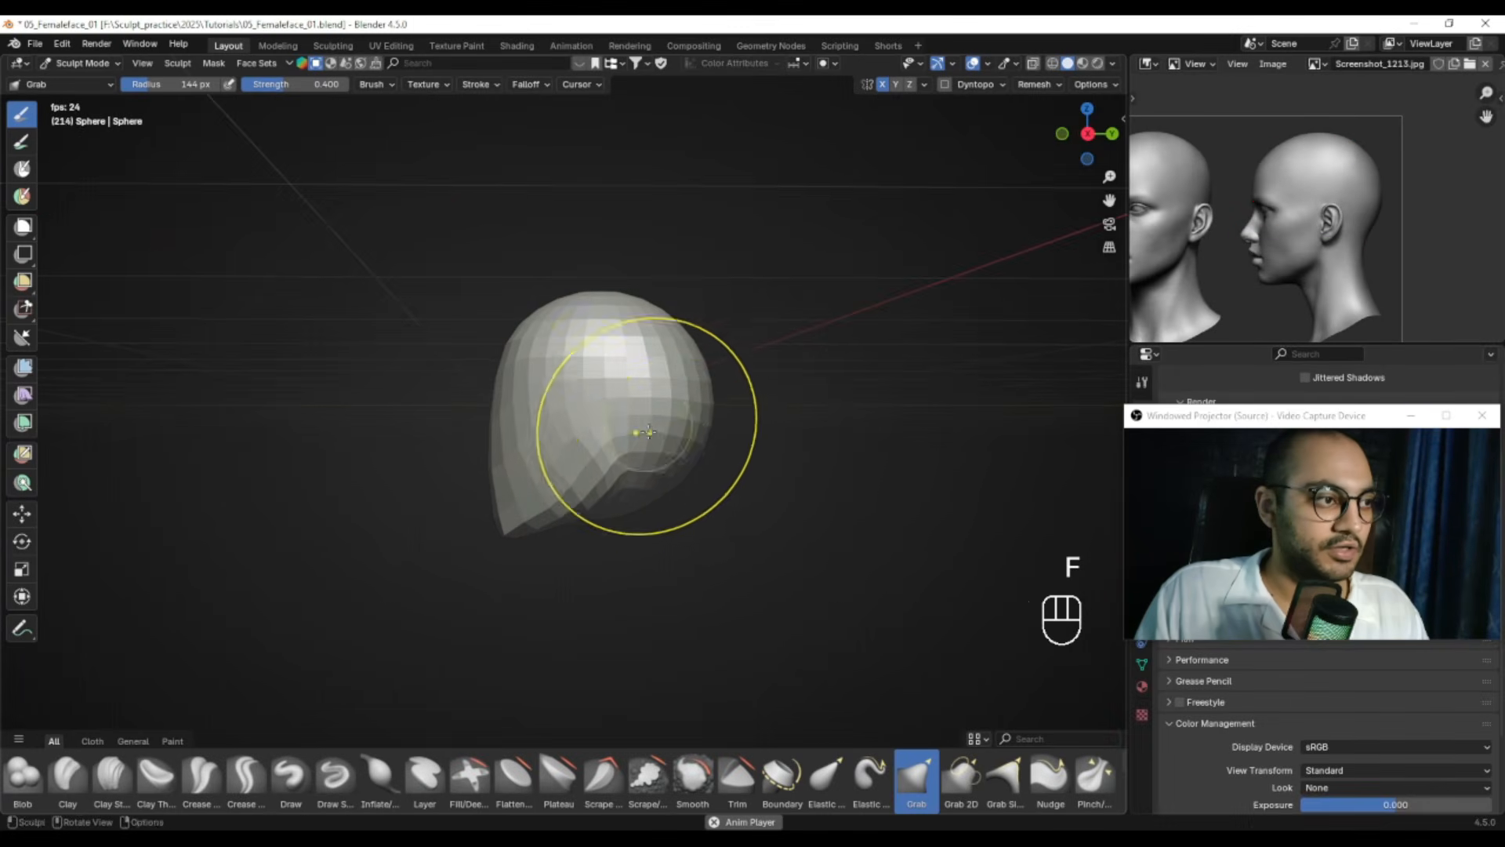
middle_click_drag(648, 414, 676, 448)
key("f")
left_click(676, 449)
mouse_move(649, 495)
left_mouse_down()
mouse_move(641, 475)
mouse_move(625, 537)
mouse_move(578, 515)
mouse_move(590, 514)
left_mouse_up()
key("f")
left_click(640, 478)
Refine the jaw corner and the hollow behind it with further Grab strokes, undoing the unwanted ones
key("f")
left_click(614, 481)
key("ctrl+z")
key("f")
left_click(590, 493)
key("f")
left_click(618, 525)
middle_click_drag(671, 435, 671, 464, "shift")
key("f")
left_click(678, 367)
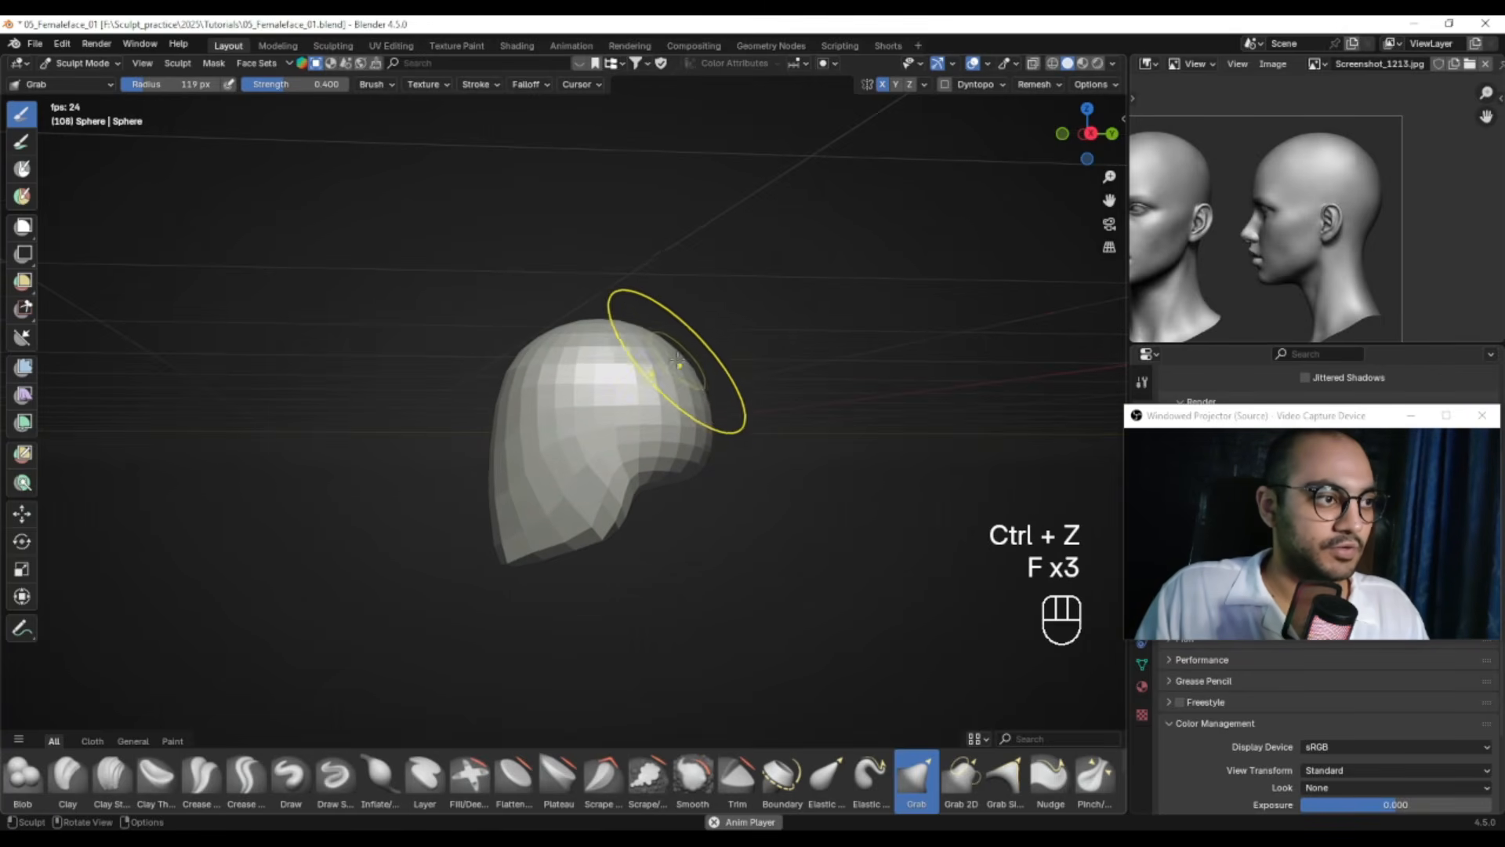
key("ctrl+z")
Pull the upper back of the skull up and outward in side view using a 206 px Grab brush
key("KP_3")
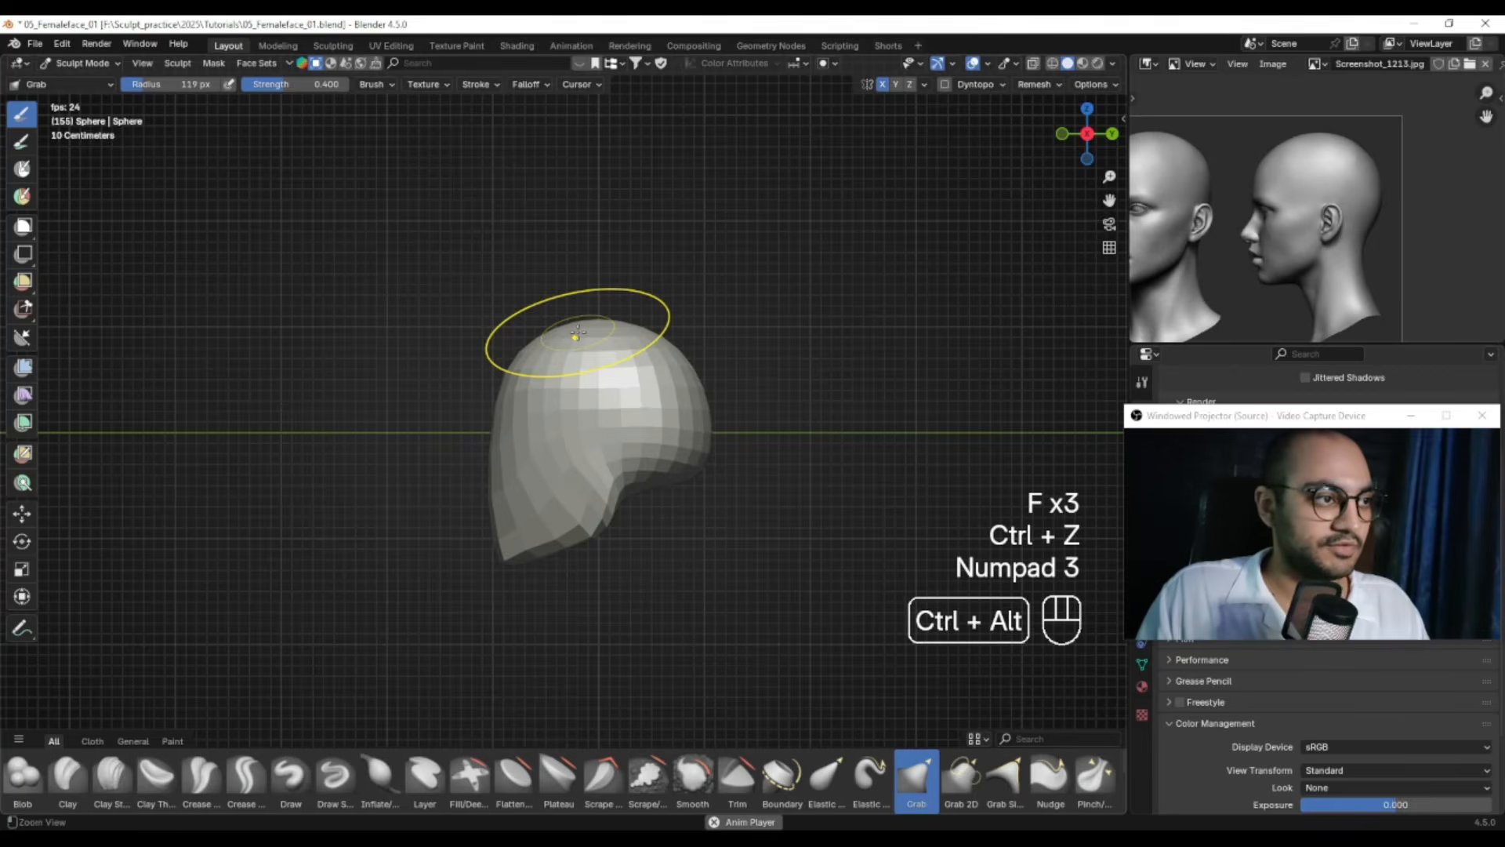
left_click_drag(796, 236, 784, 264, "ctrl+alt")
key("f")
left_click(729, 347)
left_click_drag(719, 333, 742, 294)
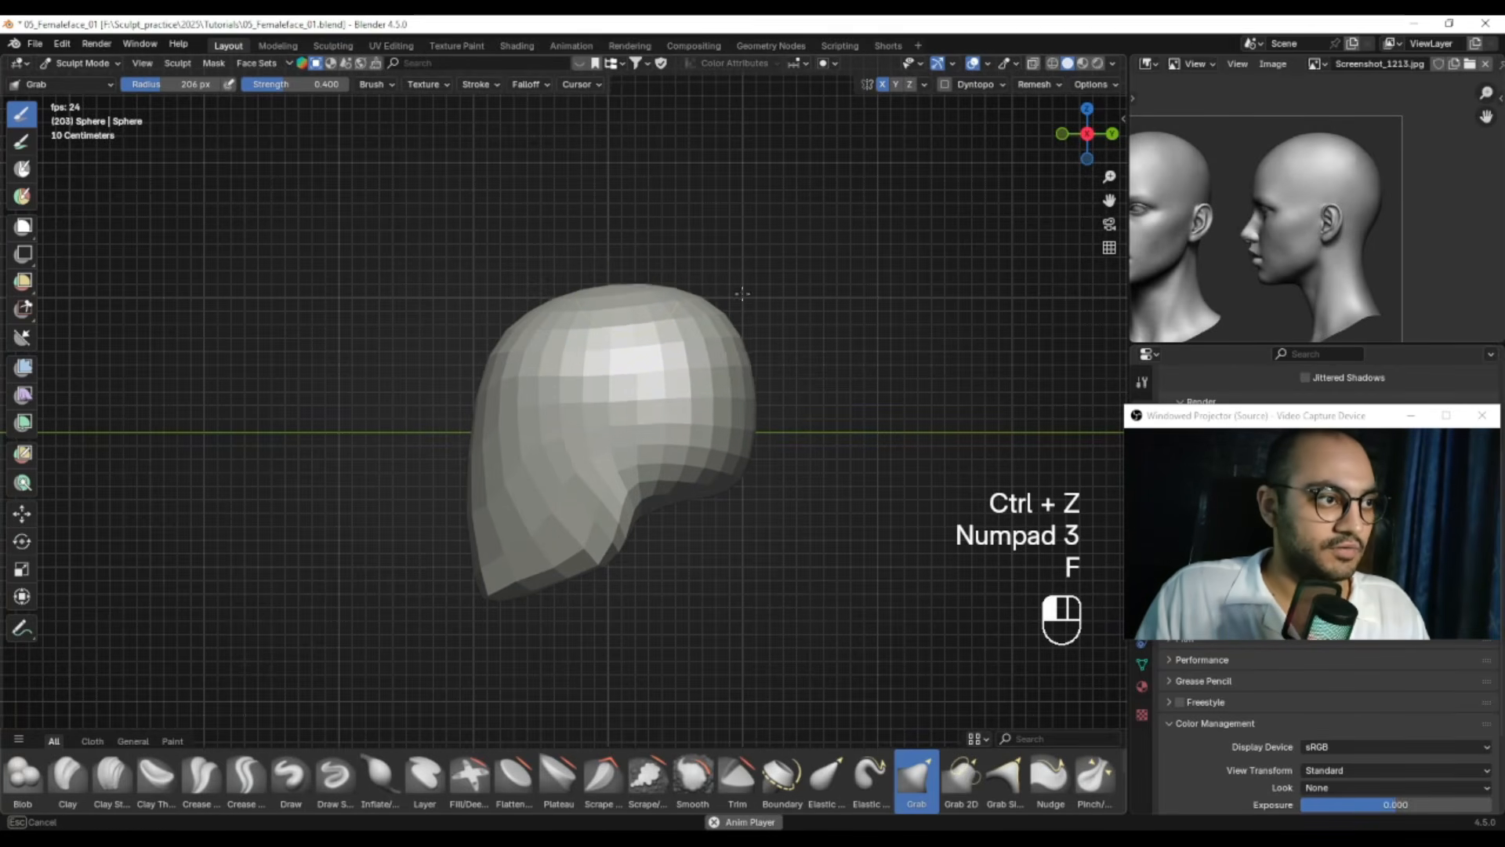
key("f")
left_click(773, 286)
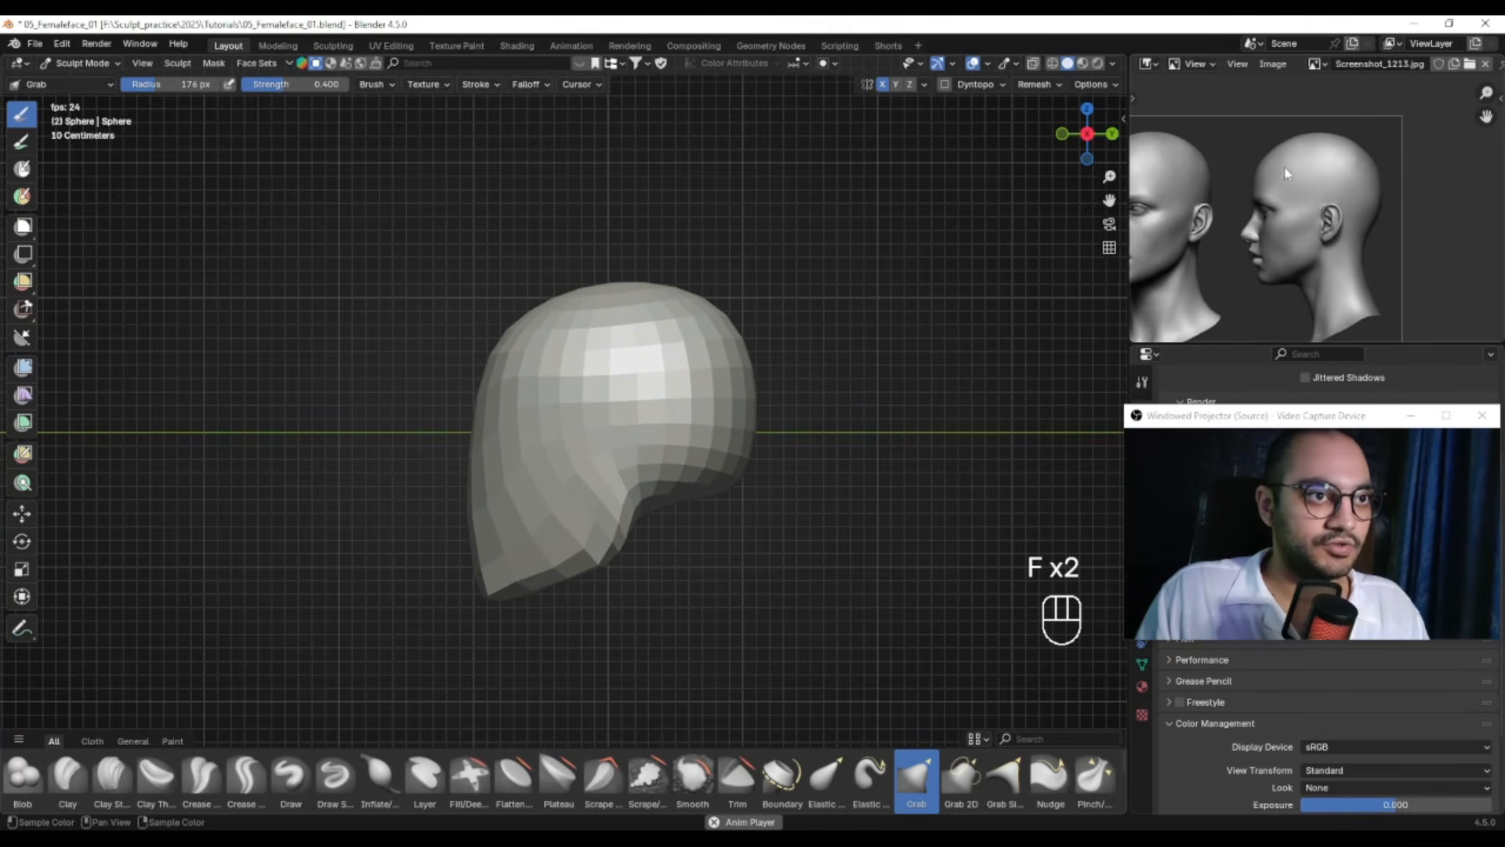
Round the back of the skull in side view, extending its lower part and easing the upper rear corner inward
key("f")
key("f")
left_click(853, 390)
mouse_move(724, 447)
left_mouse_down()
mouse_move(707, 437)
mouse_move(746, 432)
left_mouse_up()
key("f")
left_click(717, 450)
key("f")
left_click(745, 400)
mouse_move(729, 361)
left_mouse_down()
mouse_move(713, 309)
mouse_move(664, 312)
left_mouse_up()
key("f")
left_click(818, 308)
Try to pull the upper forehead up and forward in side view, then undo the stroke
key("f")
left_click(635, 316)
left_click_drag(553, 309, 521, 268)
key("ctrl+z")
Refine the face's front profile from forehead to chin in side view with 195 px and 164 px Grab brush radii
key("f")
left_click(508, 318)
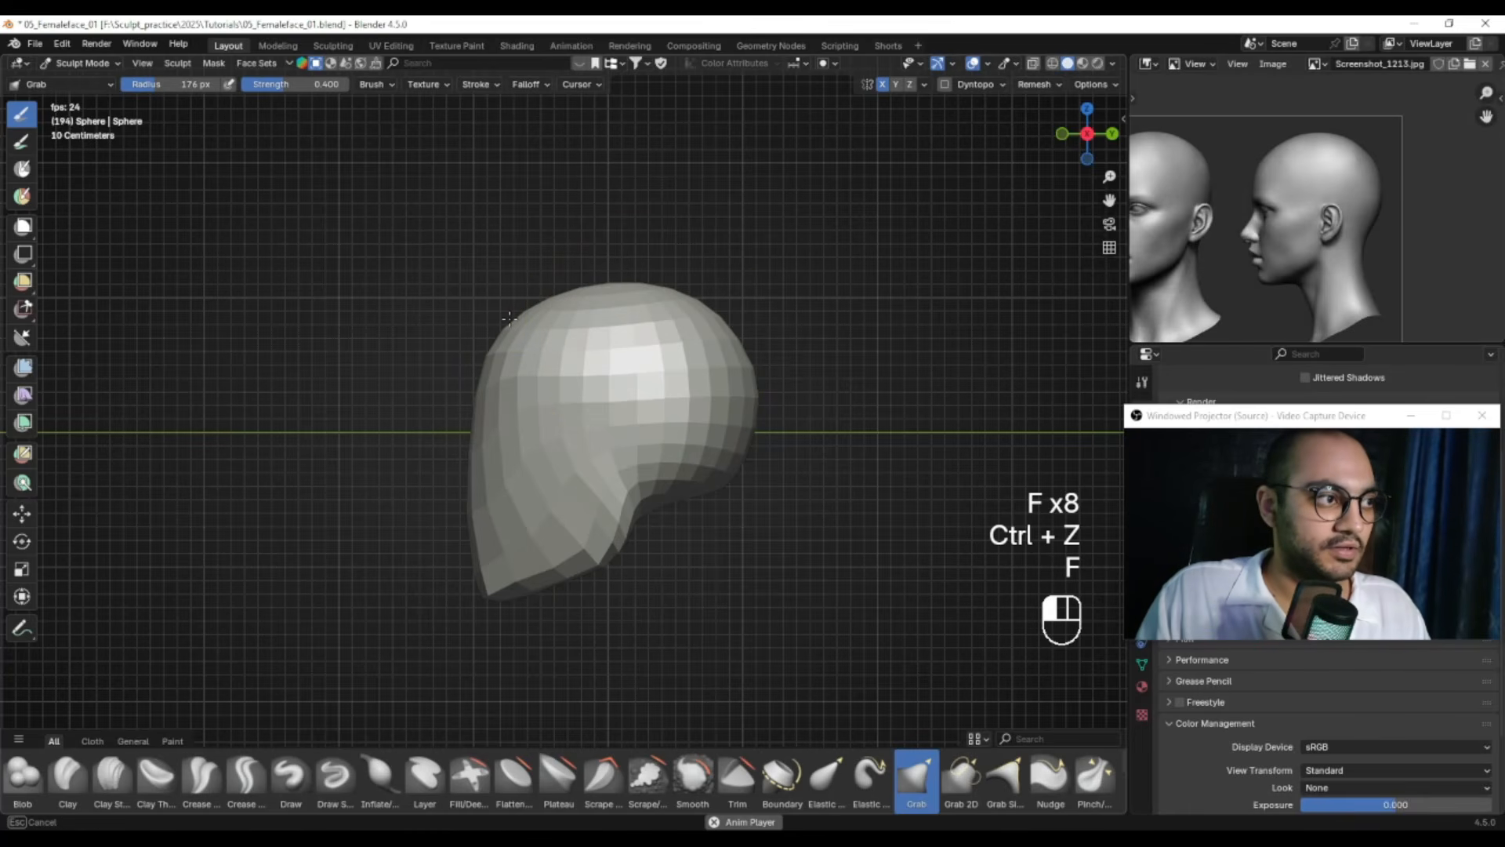
key("f")
left_click(488, 482)
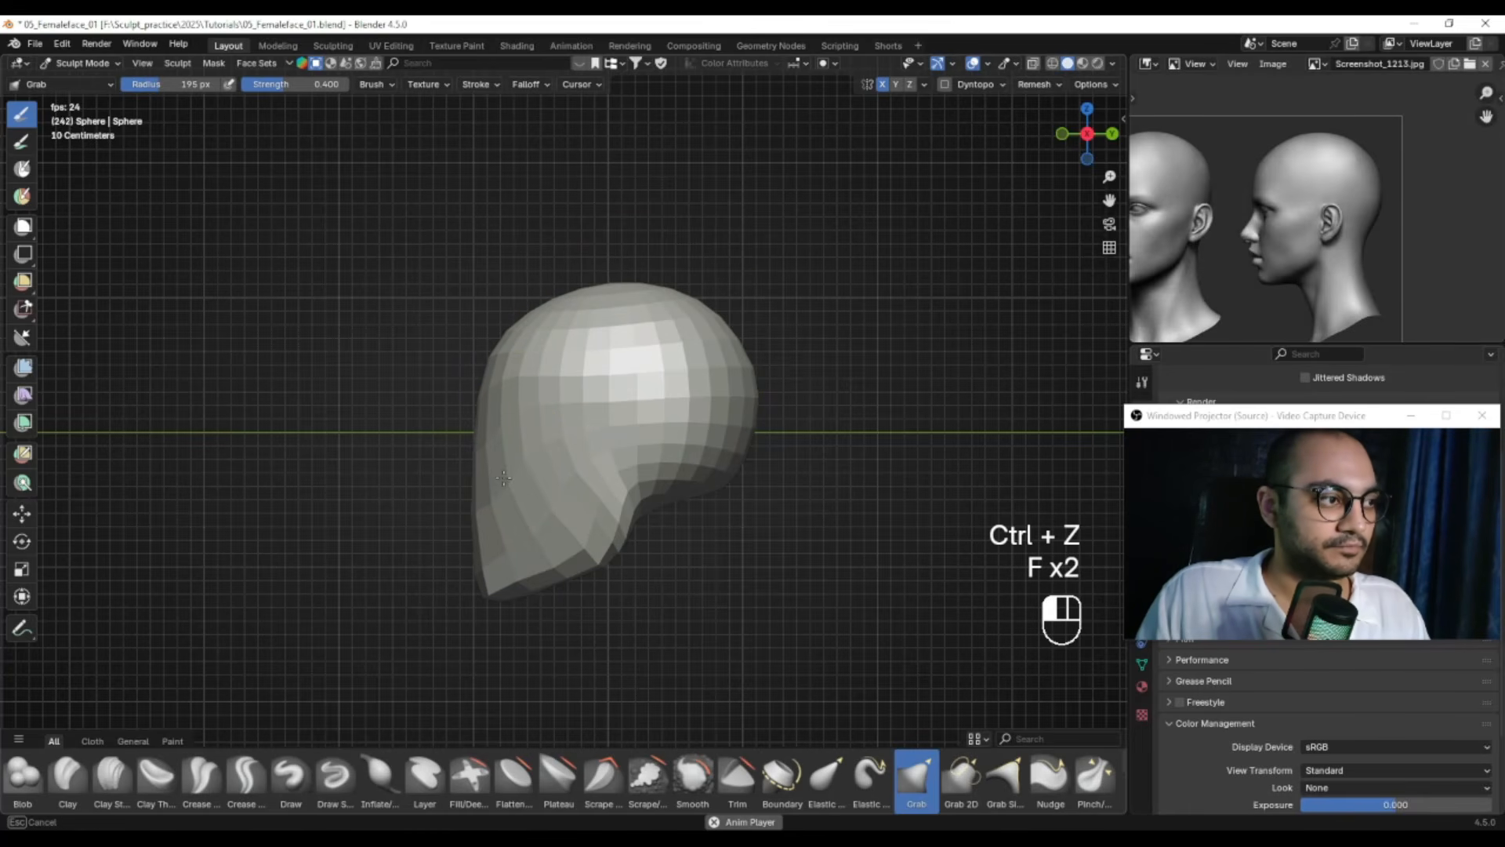
key("f")
left_click(500, 586)
Examine the head shape from the front, top and side against the front-view reference
mouse_move(508, 586)
left_mouse_down("alt")
mouse_move(768, 527)
mouse_move(882, 555)
mouse_move(732, 538)
left_mouse_up("alt")
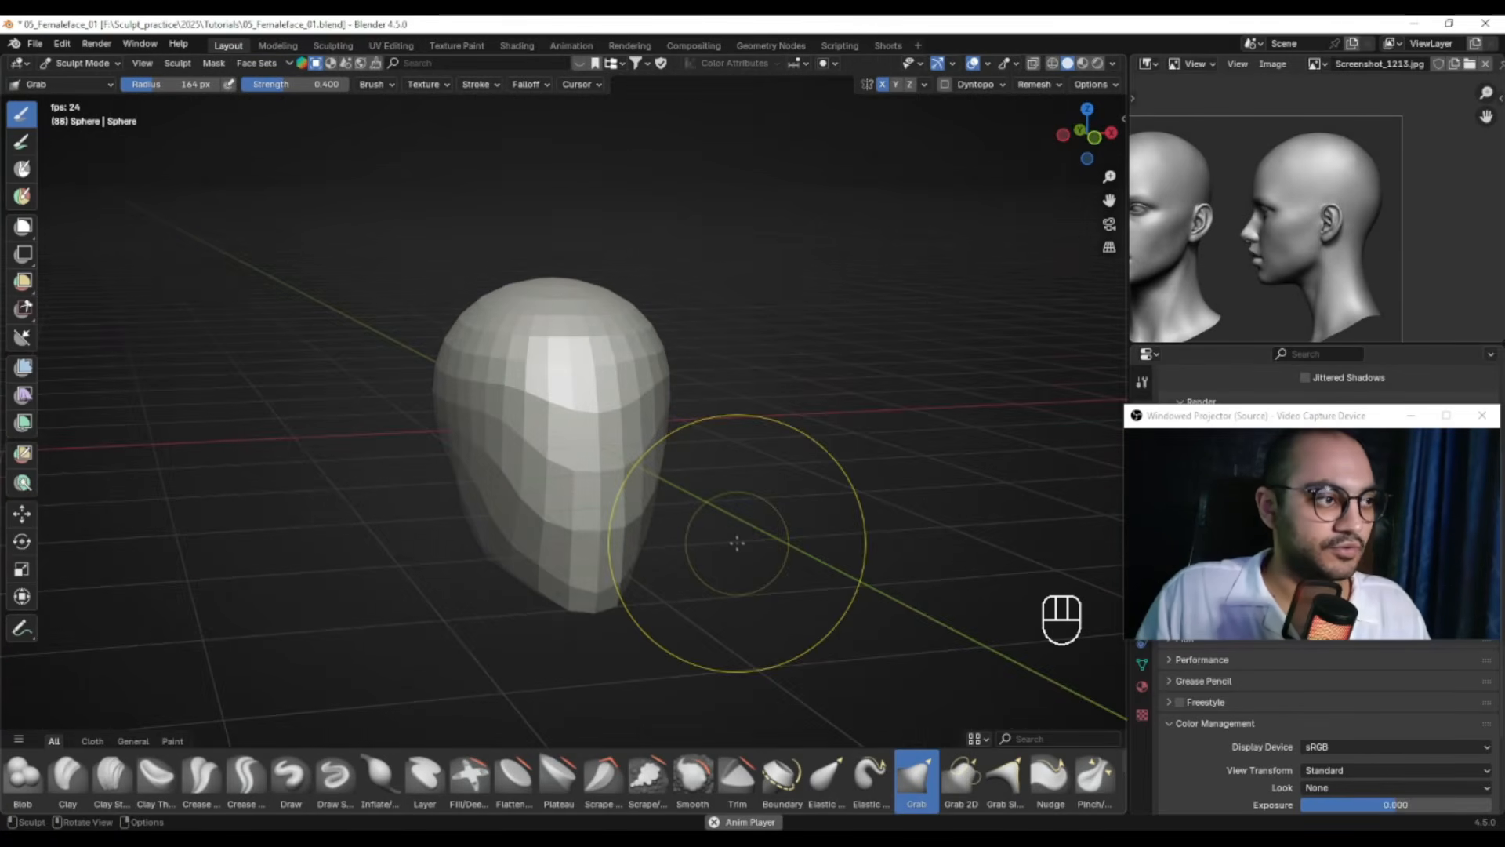
key("KP_7")
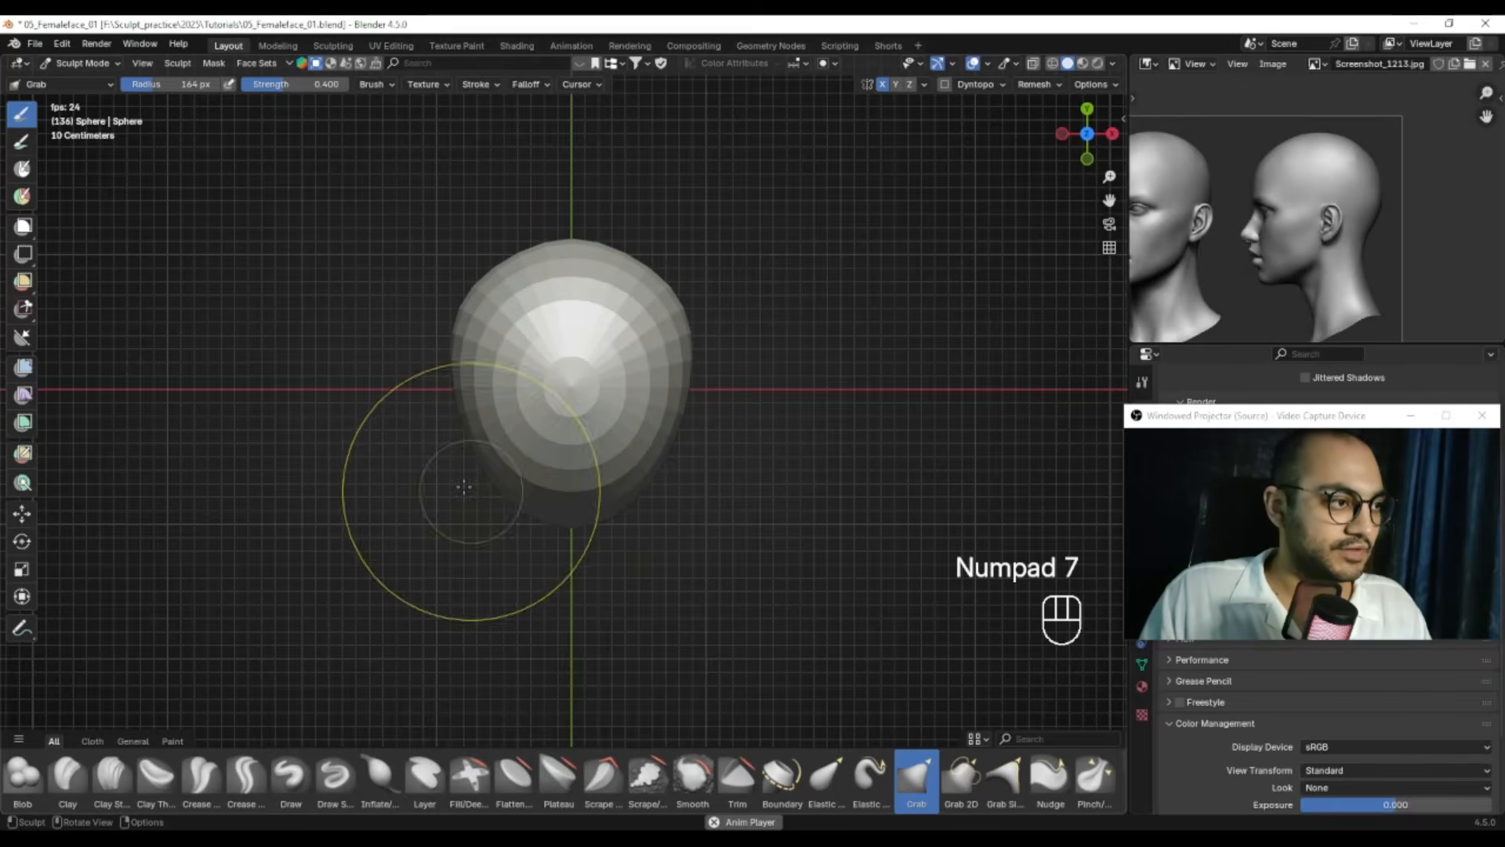
left_click_drag(572, 470, 614, 302, "alt")
middle_click_drag(614, 302, 621, 292, "alt")
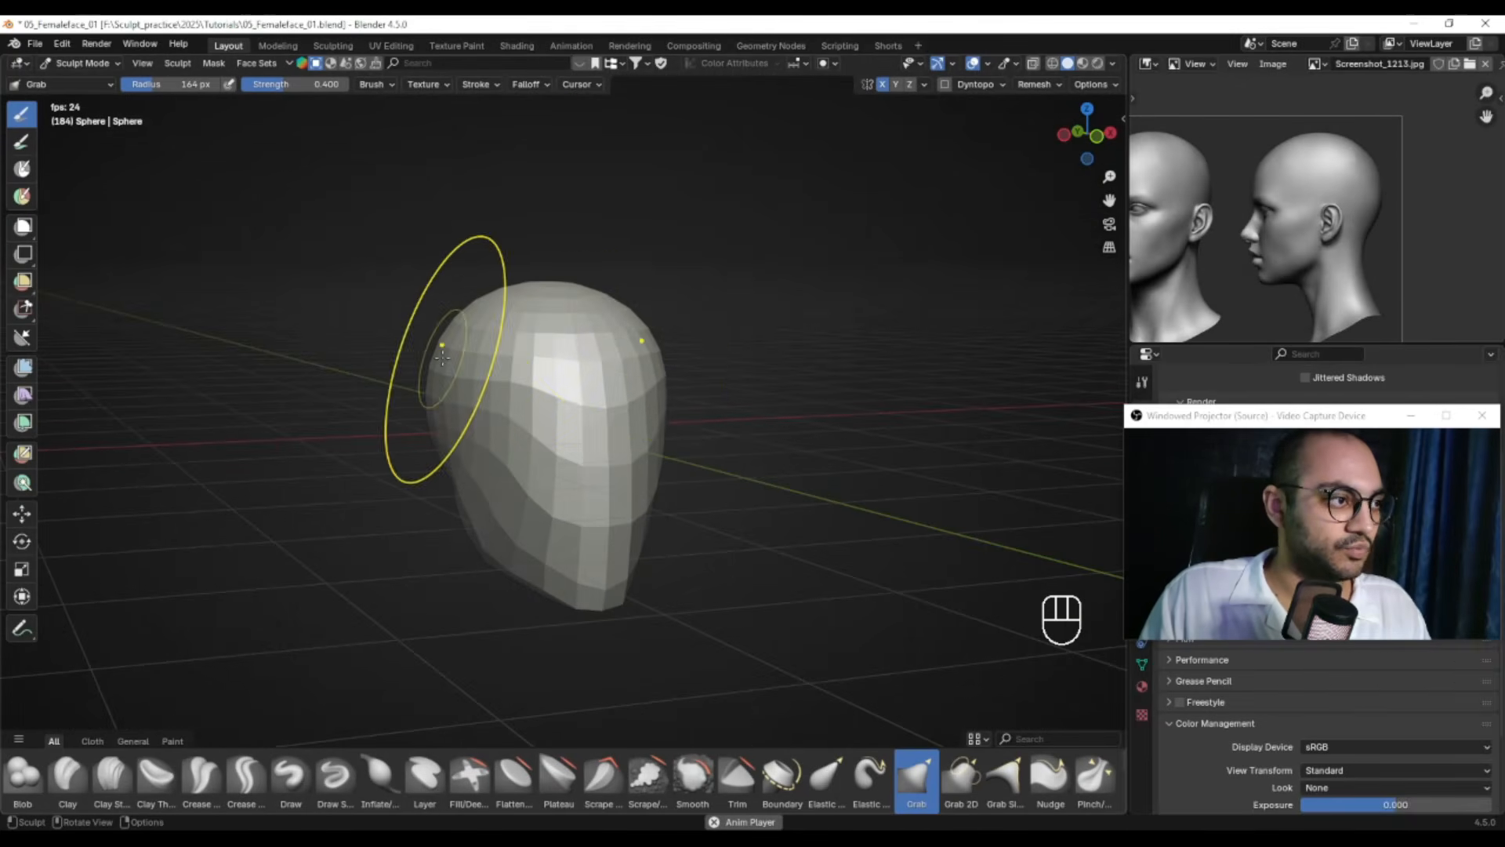
middle_click_drag(1146, 219, 1321, 225, "alt")
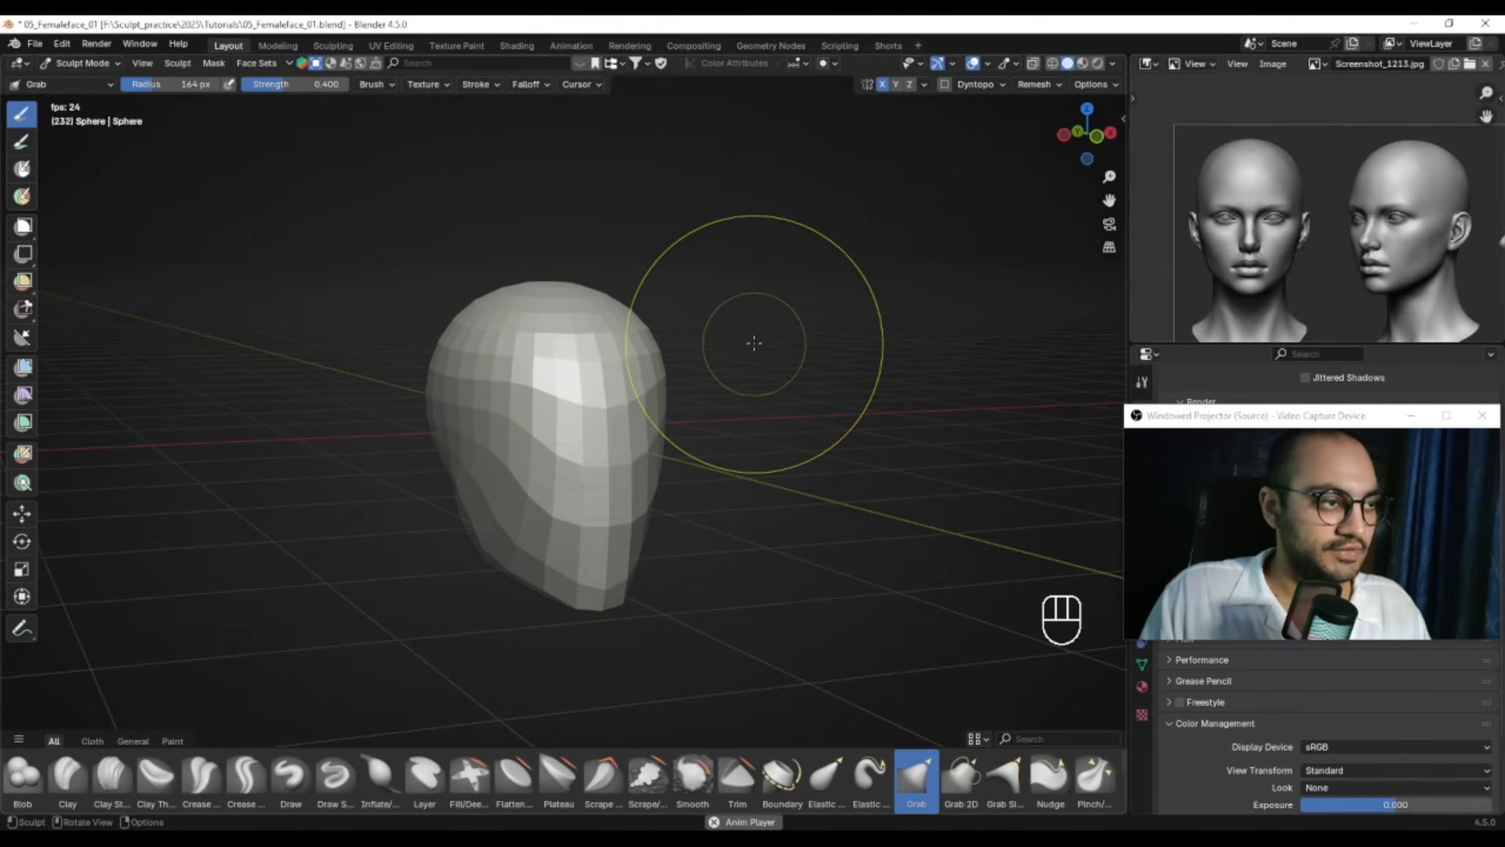
key("KP_1")
middle_click_drag(1017, 336, 652, 451, "alt")
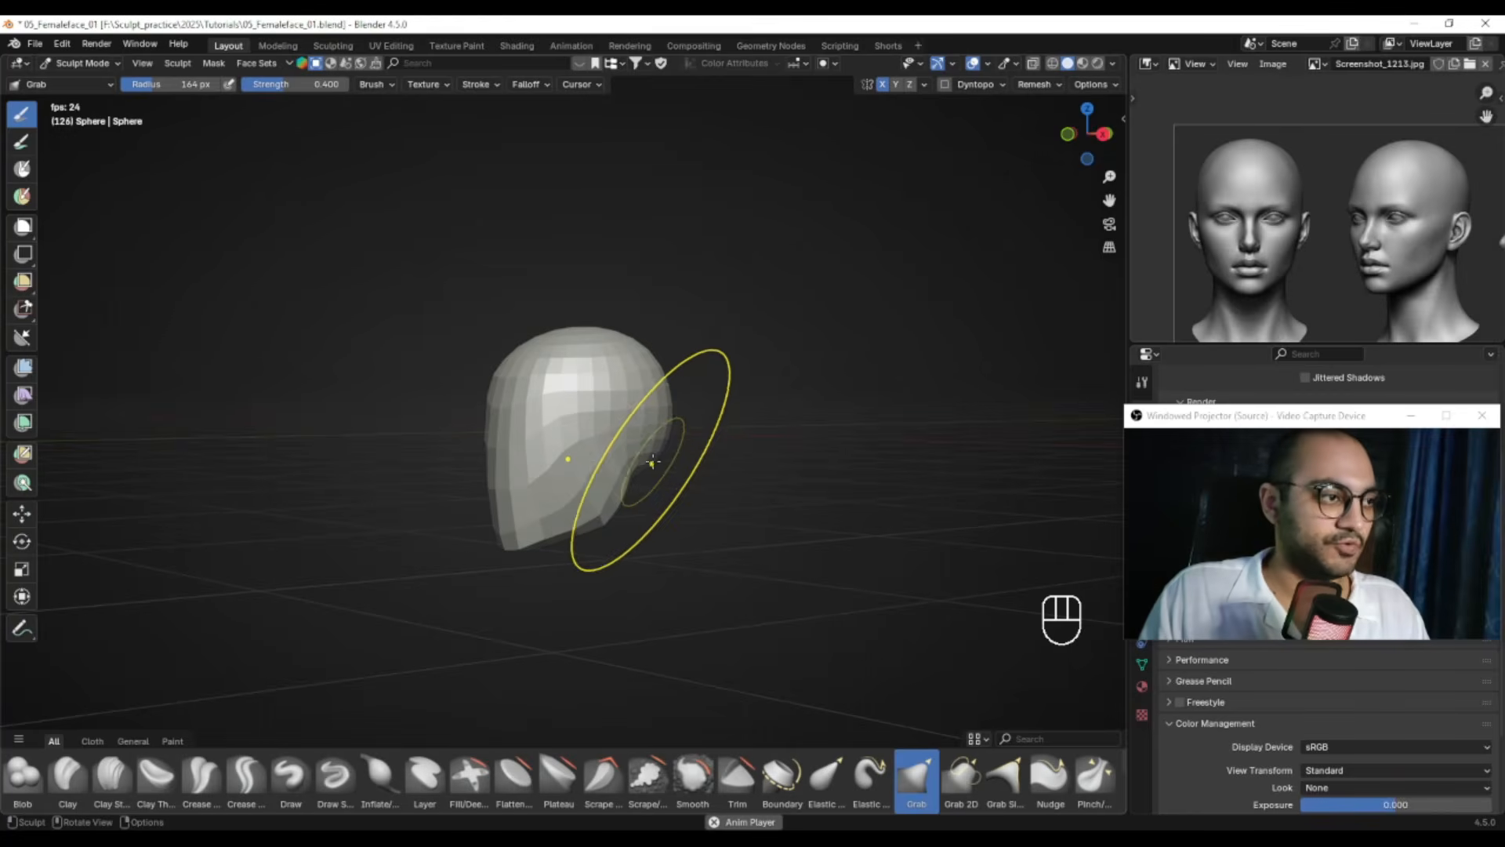
Remesh the head and set the Grab brush radius to 131 px at its underside
key("ctrl+r")
mouse_move(624, 455)
middle_mouse_down("alt")
mouse_move(706, 473)
mouse_move(823, 471)
mouse_move(588, 359)
mouse_move(641, 421)
mouse_move(625, 405)
middle_mouse_up("alt")
key("f")
left_click(600, 434)
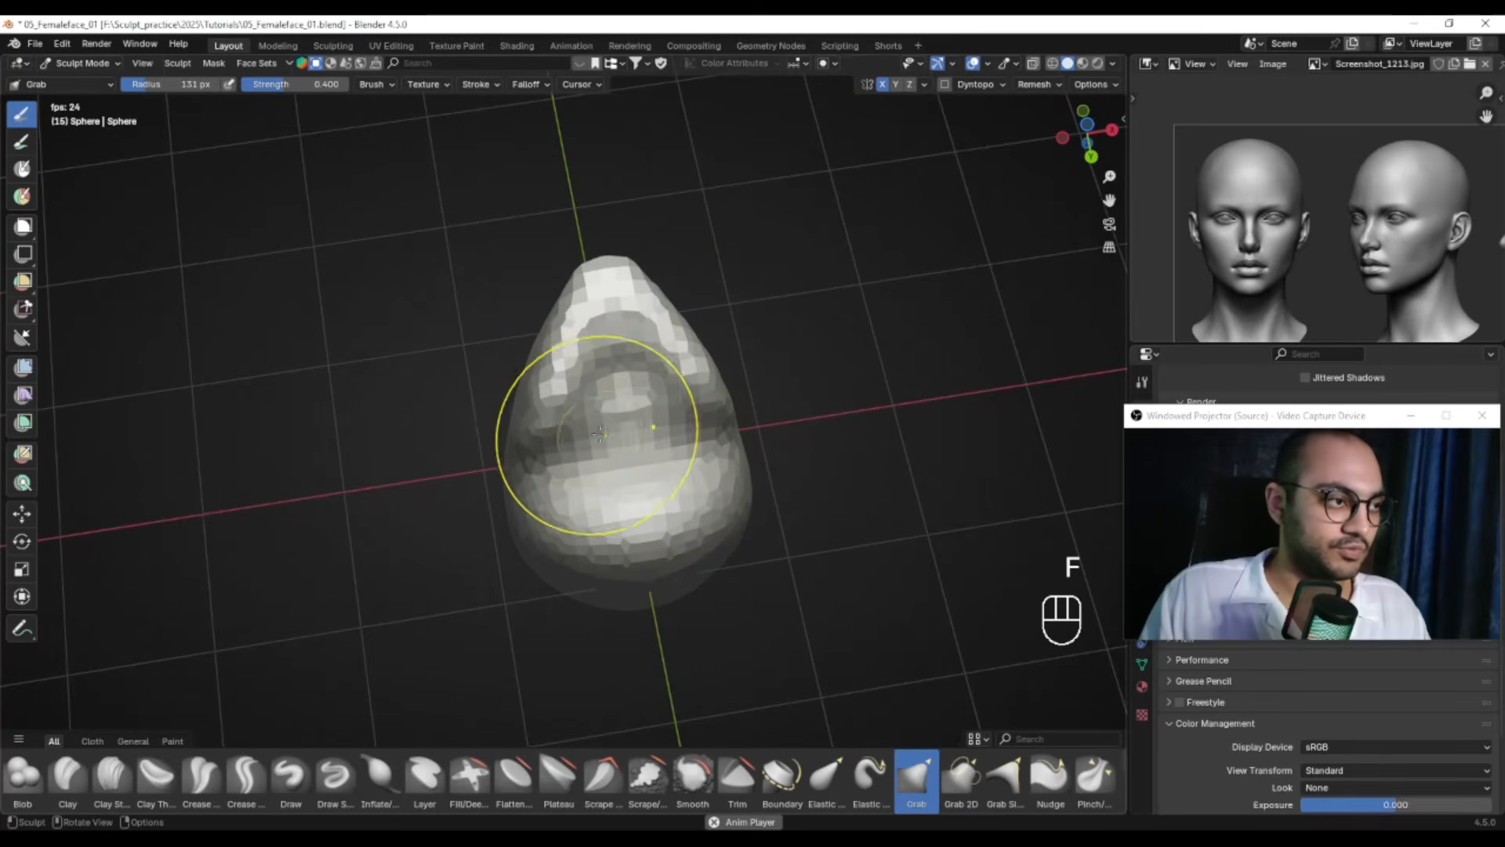
Mask the neck area on the underside of the head with a 59 px Mask brush and invert the mask
key("m")
middle_click_drag(544, 427, 533, 426, "alt+shift")
key("f")
left_click(600, 428)
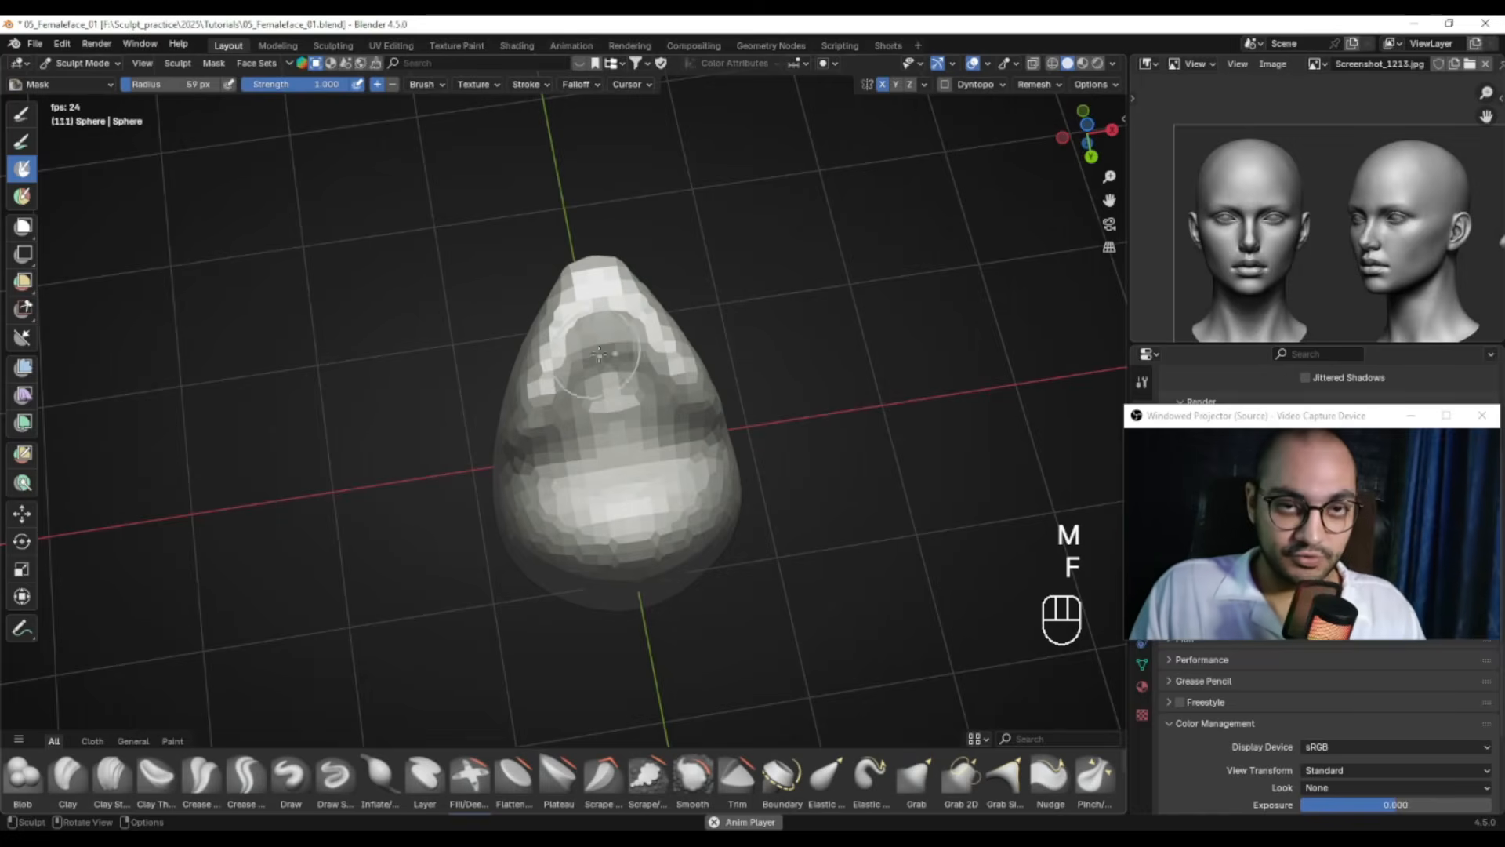
middle_click_drag(602, 326, 581, 318, "alt+shift")
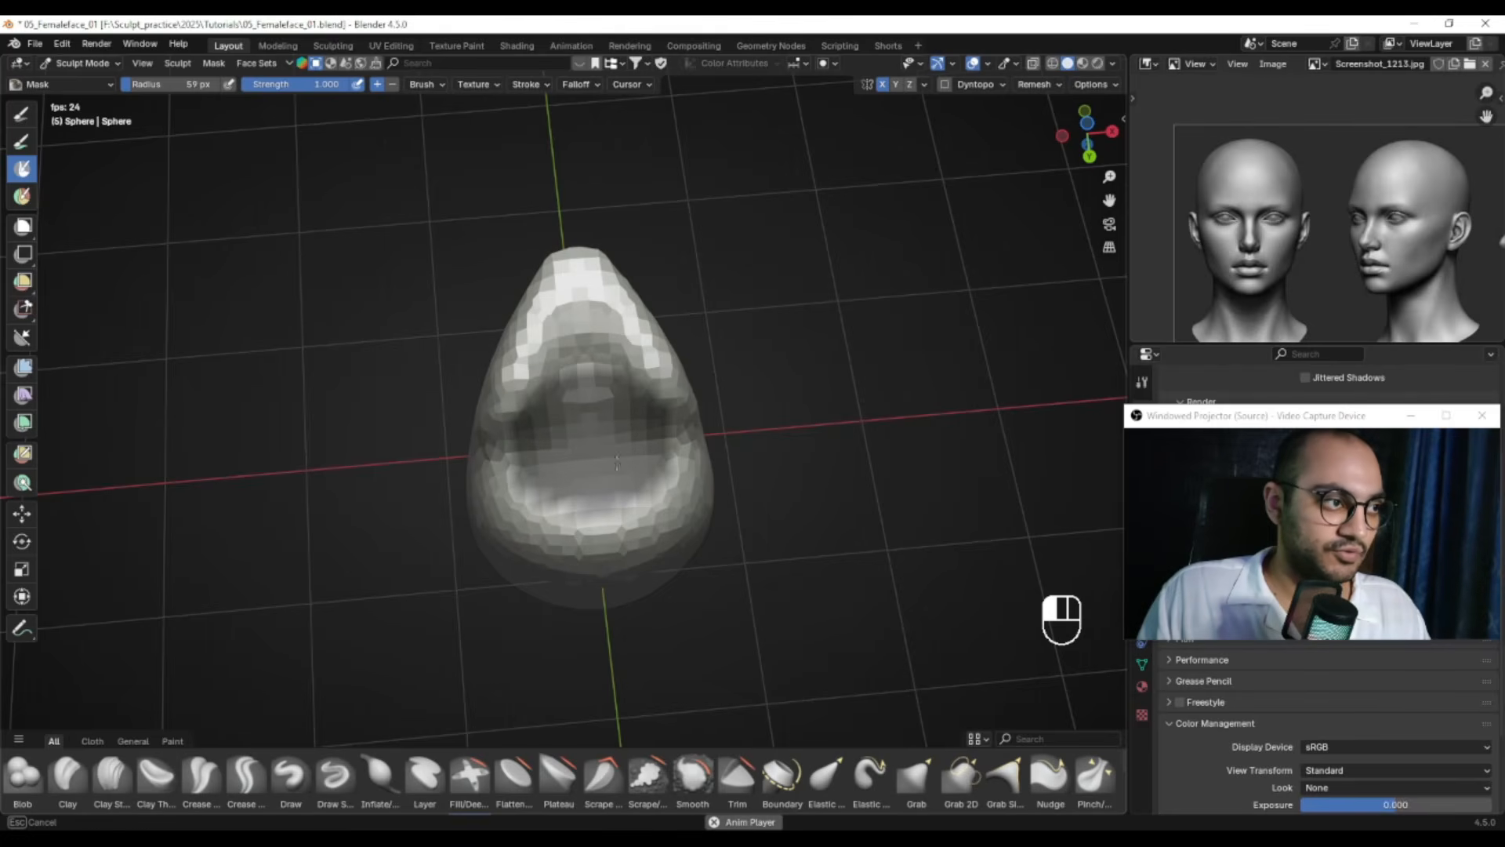
middle_click_drag(583, 413, 627, 494, "alt")
middle_click_drag(622, 506, 598, 470)
key("ctrl+i")
Pull the unmasked neck area down out of the skull with a 235 px Grab brush
key("g")
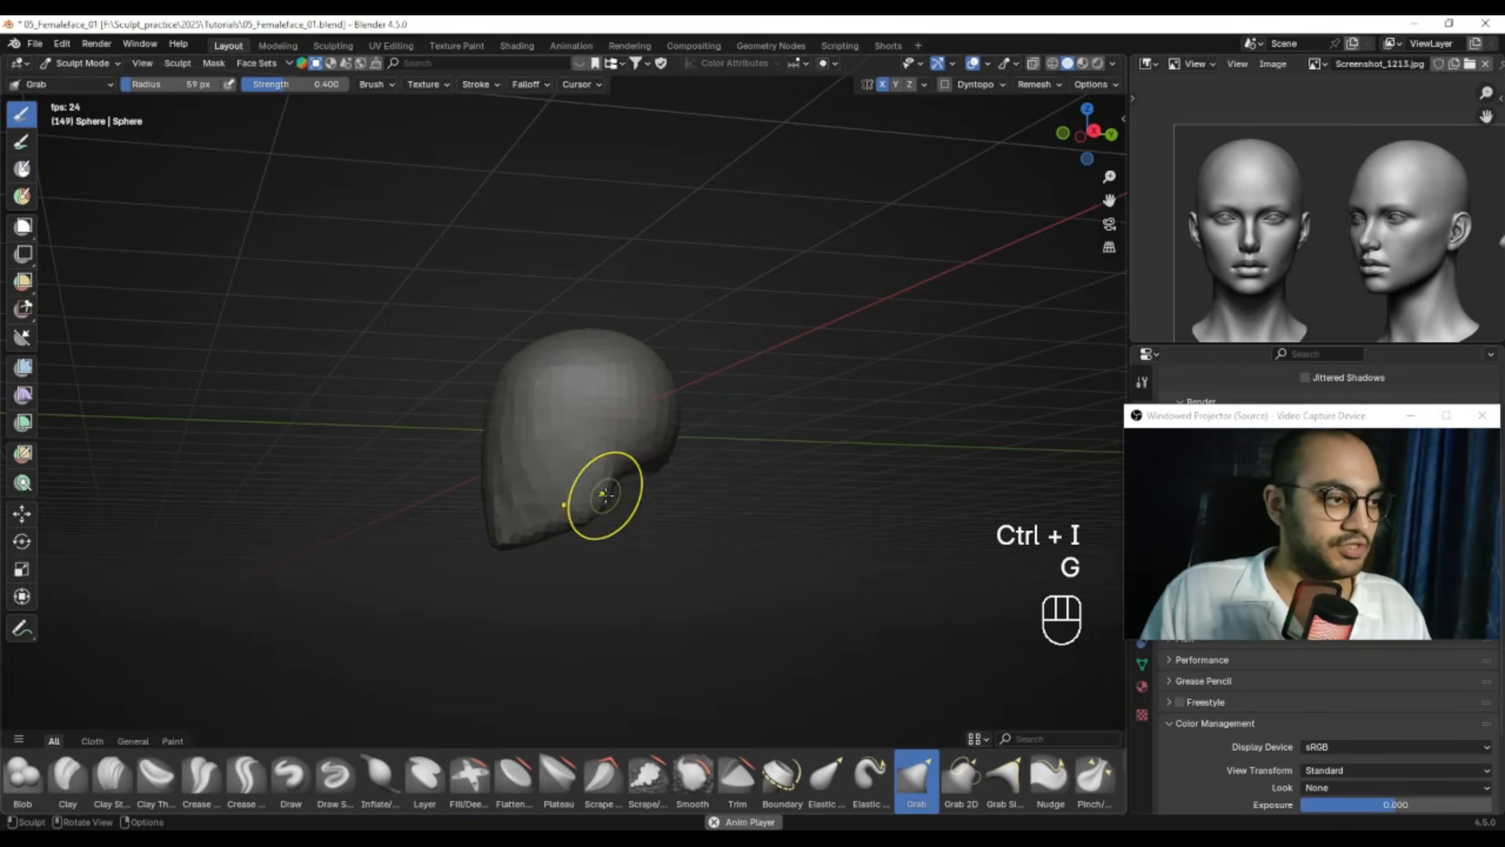
key("f")
left_click(746, 494)
right_click_drag(706, 482, 580, 428, "alt")
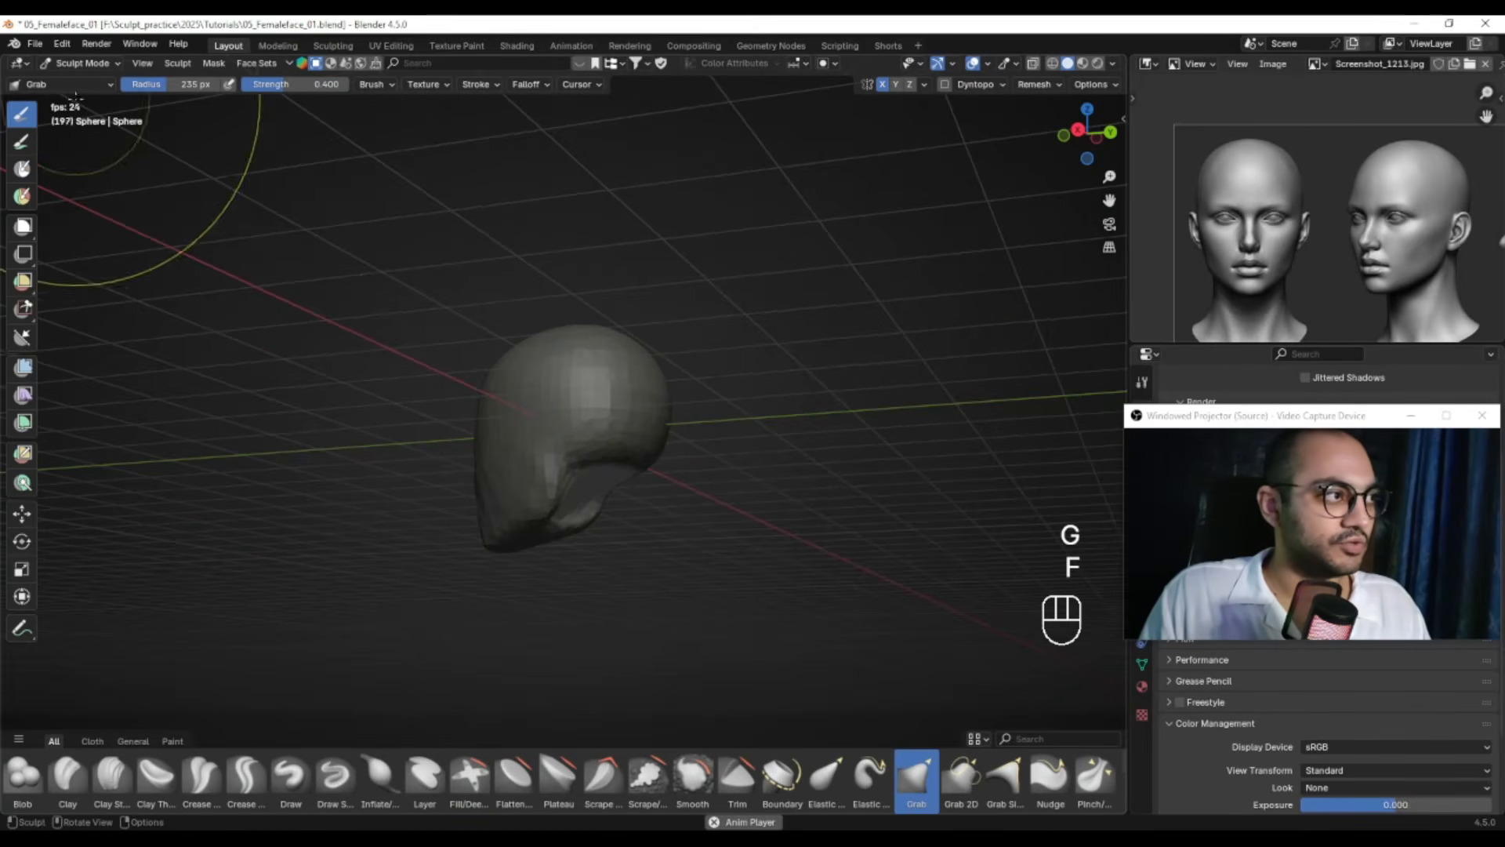
mouse_move(511, 467)
left_mouse_down("alt")
mouse_move(516, 513)
mouse_move(470, 454)
left_mouse_up("alt")
left_click_drag(470, 454, 501, 462, "alt")
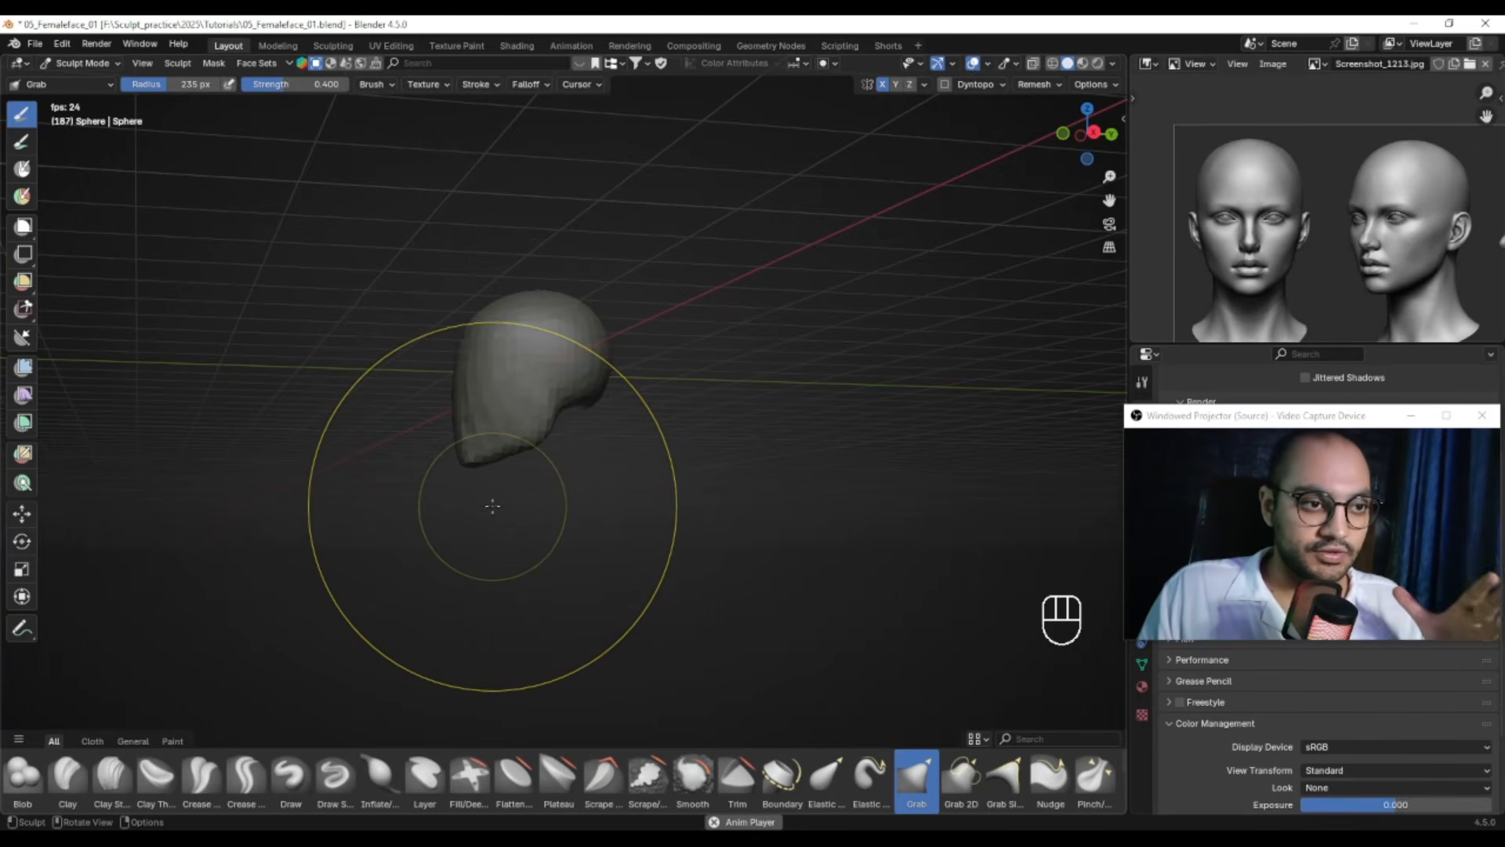
left_click_drag(557, 400, 541, 395, "alt")
mouse_move(553, 408)
left_mouse_down()
mouse_move(571, 467)
mouse_move(564, 601)
left_mouse_up()
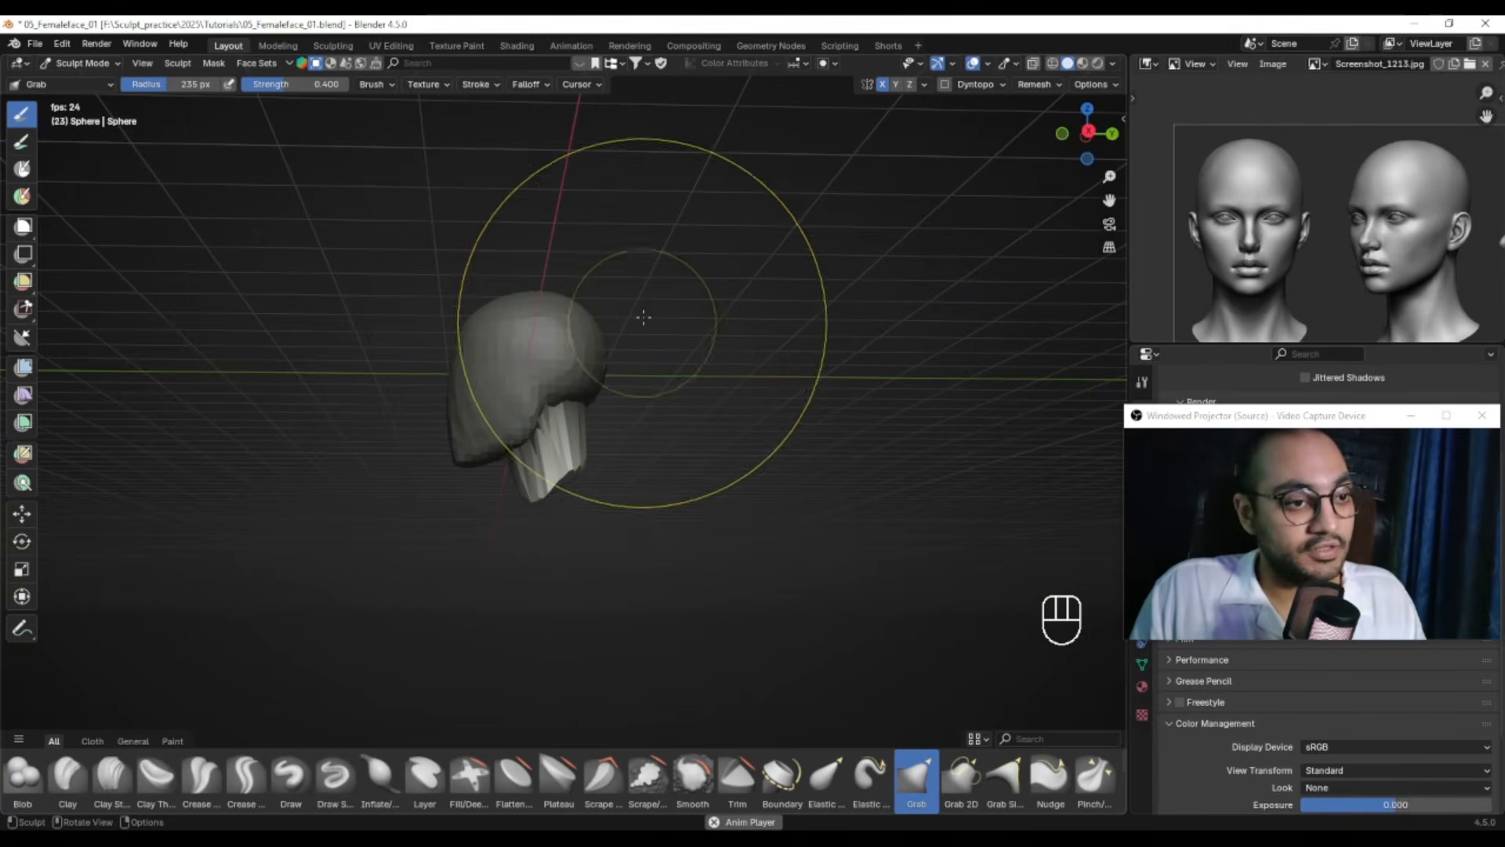
Pull the neck's lower end further down and back with a smaller Grab brush
mouse_move(602, 477)
right_mouse_down("alt+shift")
mouse_move(619, 457)
mouse_move(647, 461)
right_mouse_up("alt+shift")
key("f")
left_click(523, 470)
left_click_drag(561, 478, 584, 502)
mouse_move(585, 502)
middle_mouse_down("alt")
mouse_move(627, 496)
mouse_move(541, 502)
middle_mouse_up("alt")
key("f")
left_click(561, 475)
key("f")
left_click_drag(547, 496, 544, 509)
Refine the slanted lower end of the neck from several angles with 95 px and 68 px Grab brush radii
key("f")
mouse_move(650, 489)
middle_mouse_down("alt")
mouse_move(608, 487)
mouse_move(575, 463)
mouse_move(588, 460)
middle_mouse_up("alt")
left_click(633, 487)
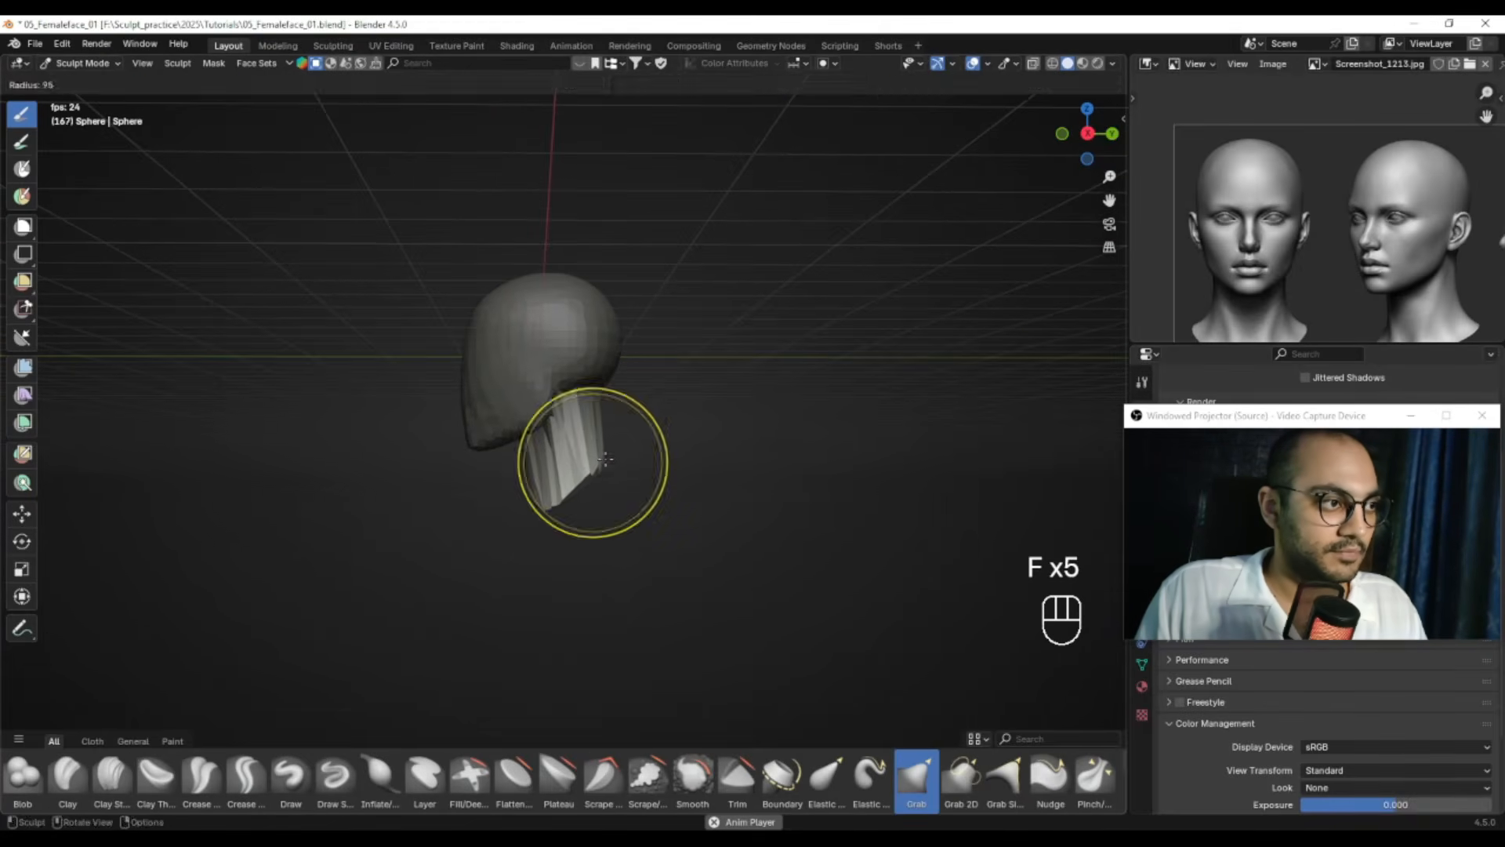
left_click_drag(624, 472, 621, 474)
middle_click_drag(561, 475, 659, 498, "alt")
key("f")
left_click(584, 501)
left_click_drag(579, 501, 580, 511)
middle_click_drag(533, 514, 574, 504, "alt")
Clear the mask and adjust the jaw edges beside the neck from below with the Grab brush, up to 77 px radius
key("KP_1")
middle_click_drag(565, 426, 737, 370, "ctrl+alt")
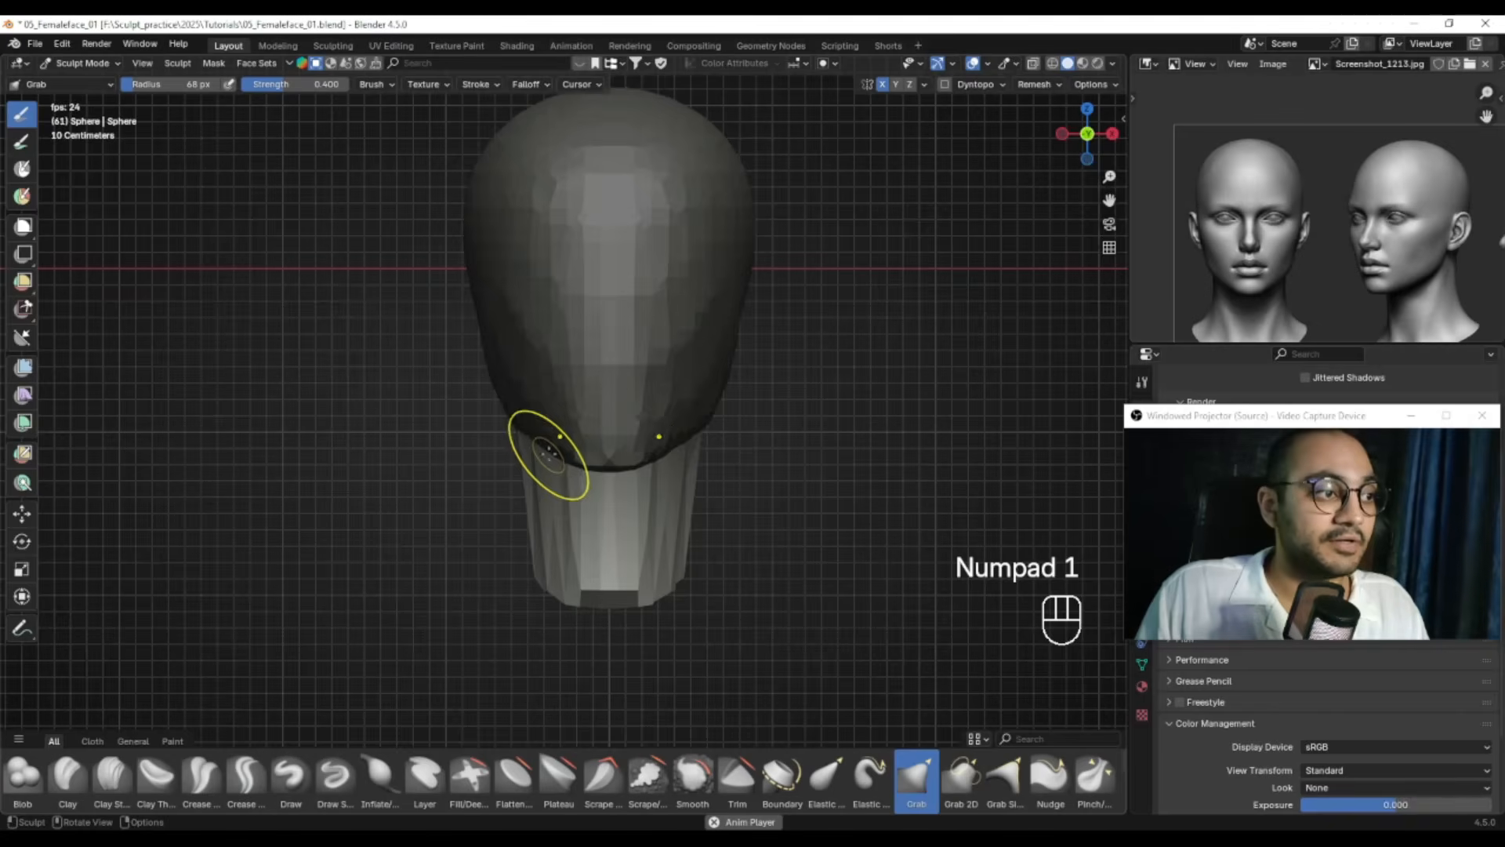
mouse_move(548, 439)
middle_mouse_down("alt")
mouse_move(547, 391)
mouse_move(505, 384)
middle_mouse_up("alt")
key("alt+m")
left_click_drag(519, 397, 546, 394)
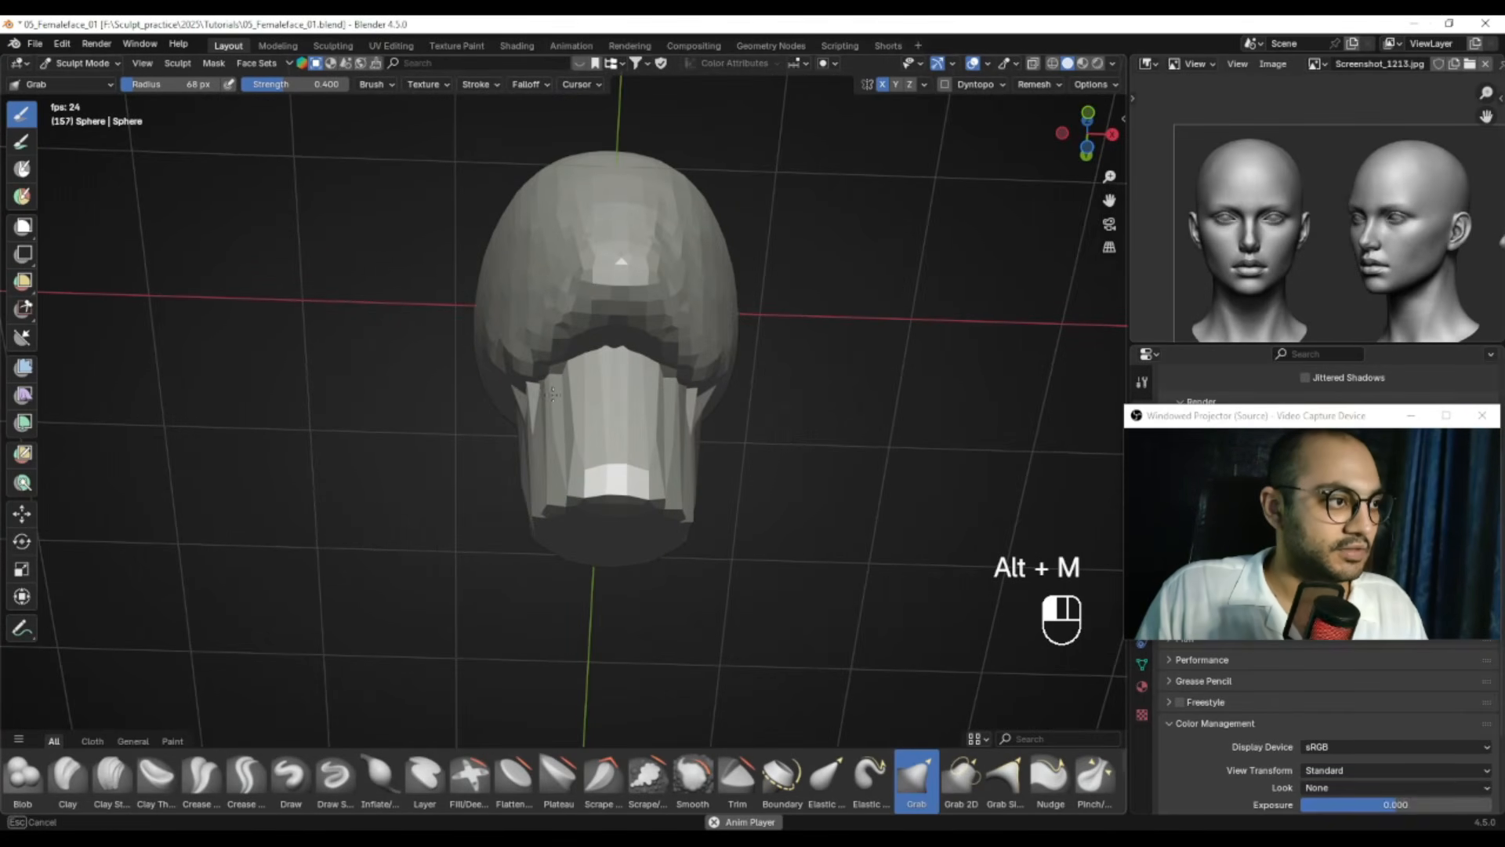
middle_click_drag(528, 405, 509, 376)
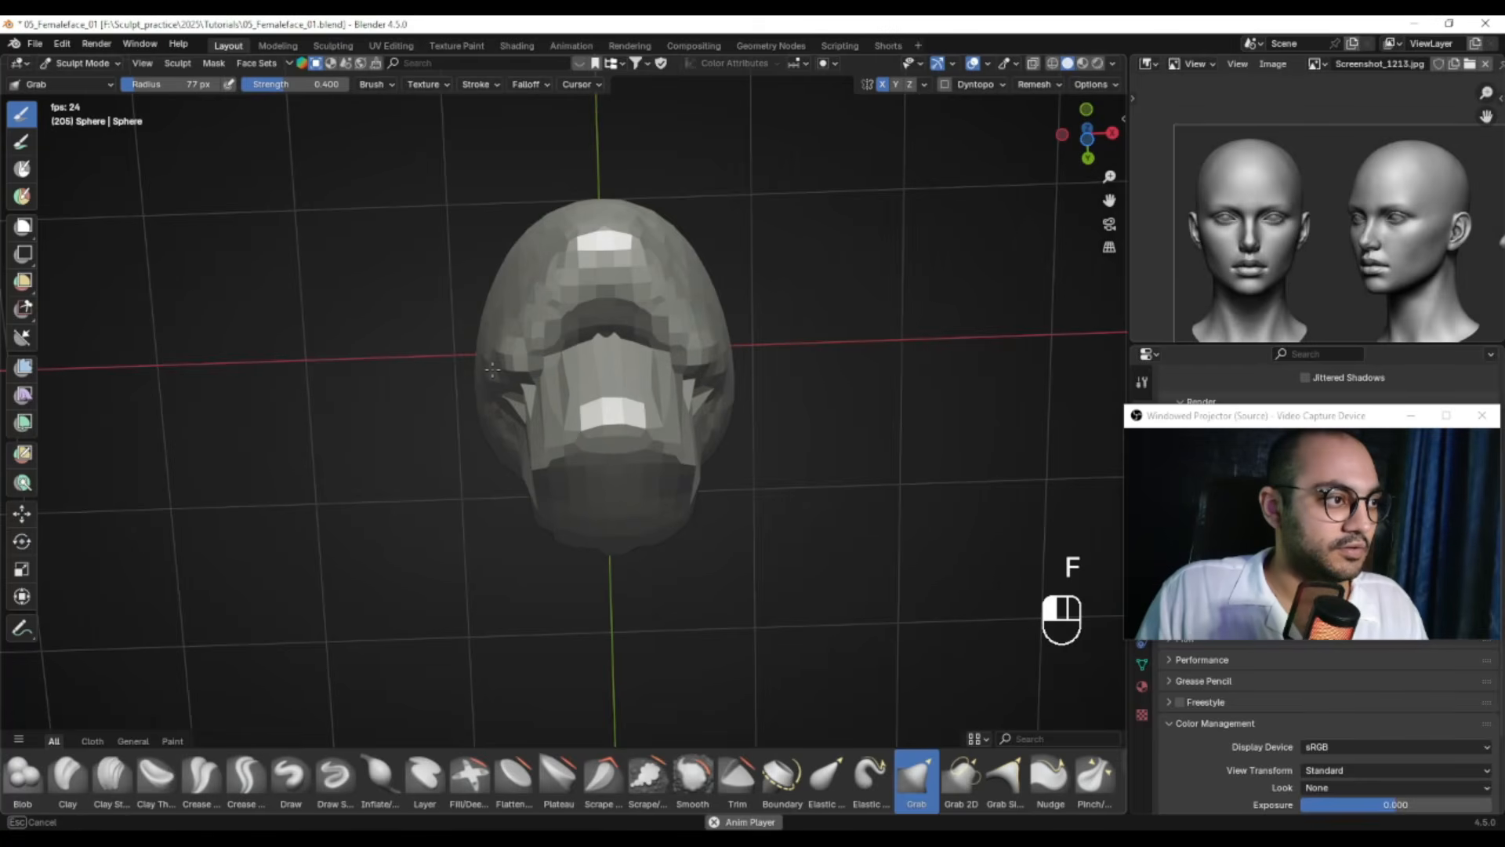
mouse_move(500, 380)
middle_mouse_down("alt")
mouse_move(497, 477)
mouse_move(541, 423)
mouse_move(574, 413)
middle_mouse_up("alt")
Smooth the junction between the jaw and the neck at a 50 px brush radius
key("f")
left_click(546, 413)
key("f")
left_click(552, 416)
left_click_drag(551, 416, 554, 418, "shift")
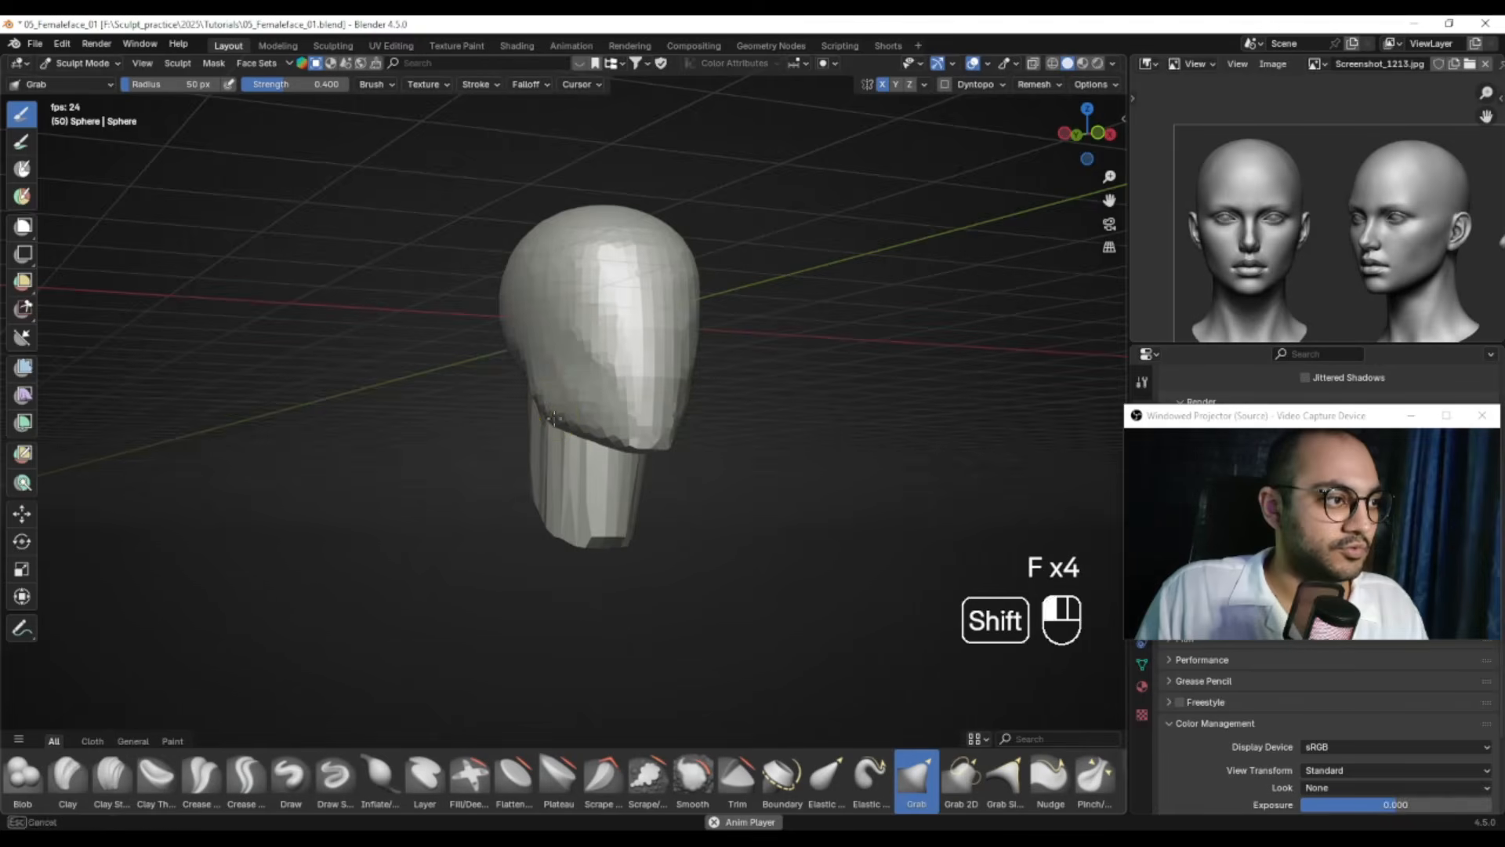
middle_click_drag(542, 417, 620, 394, "alt")
Narrow the sides of the neck slightly in front view with the Grab brush, raising its radius to 145 px
key("KP_1")
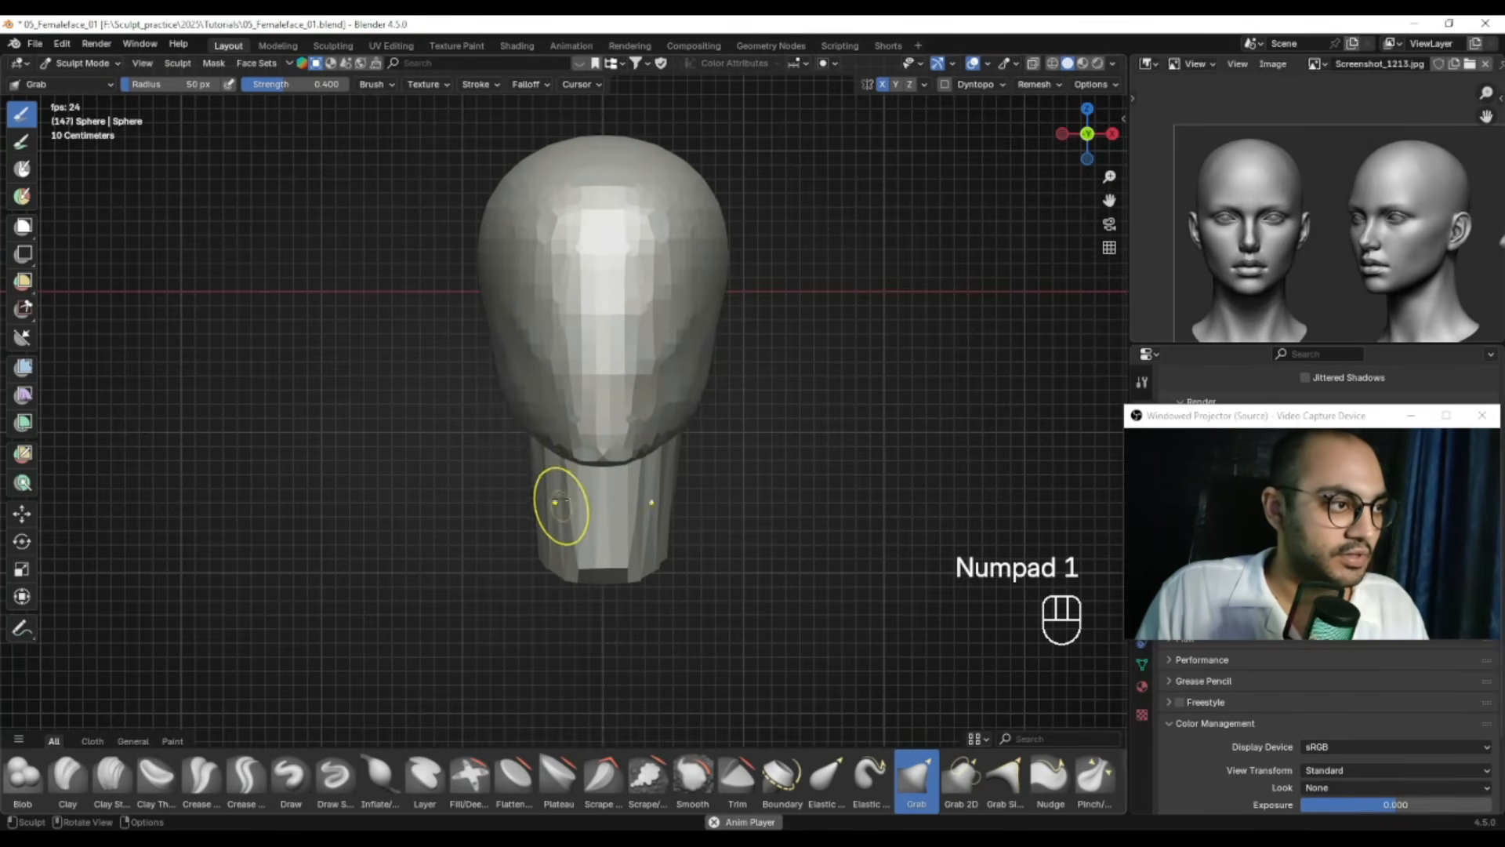
left_click_drag(551, 468, 558, 477, "ctrl+alt")
key("f")
left_click(596, 475)
middle_click_drag(686, 487, 689, 478, "alt+shift")
key("f")
left_click(550, 550)
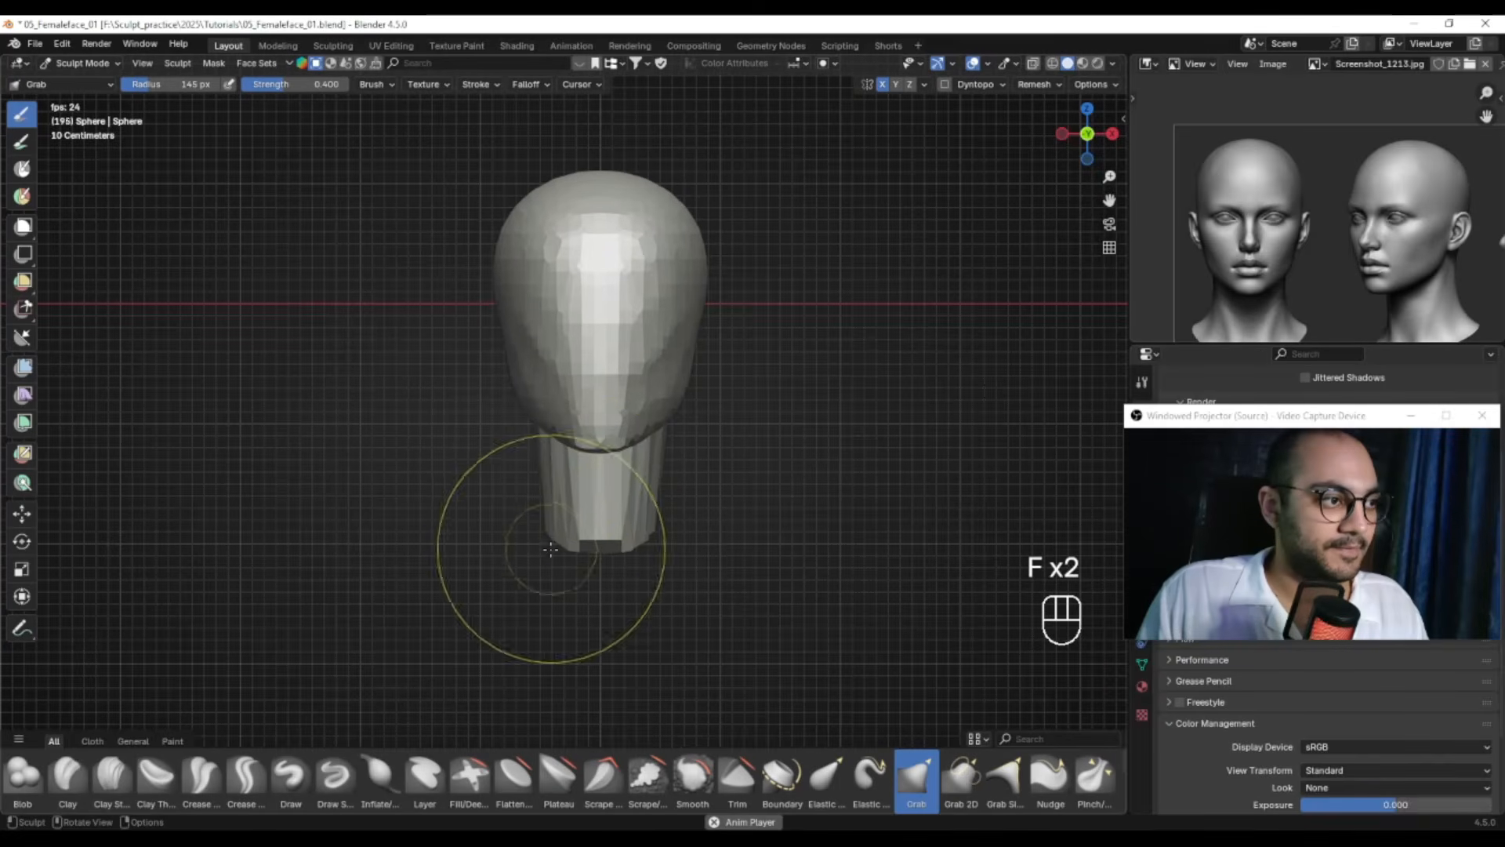
Try to fill out the side of the neck with a 105 px Draw brush, then undo the strokes
middle_click_drag(578, 460, 596, 424, "alt")
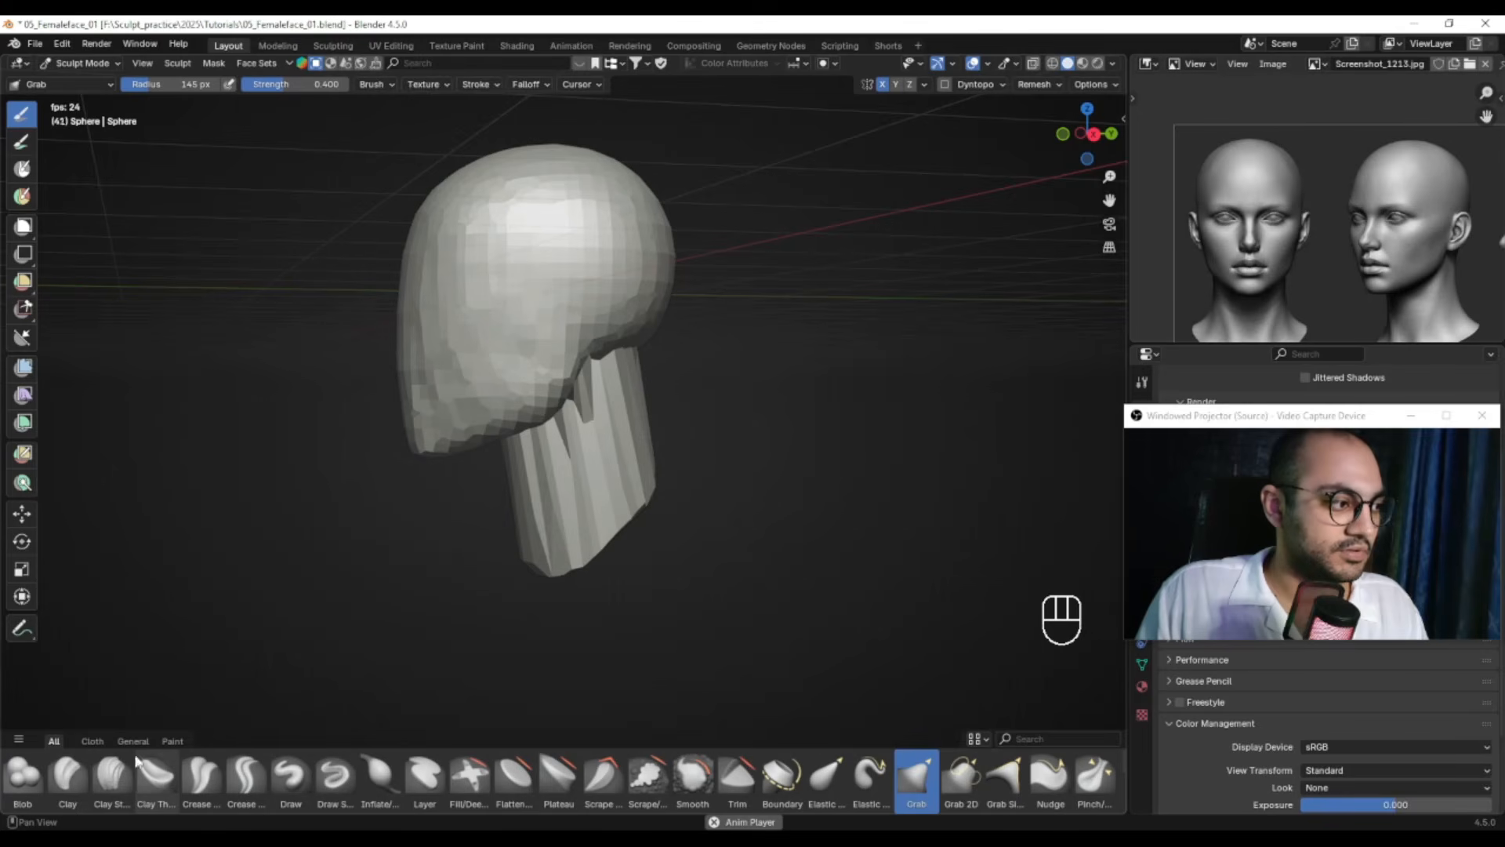
left_click(298, 773)
key("f")
left_click(547, 513)
left_click_drag(546, 510, 659, 492)
key("ctrl+z")
key("ctrl+z")
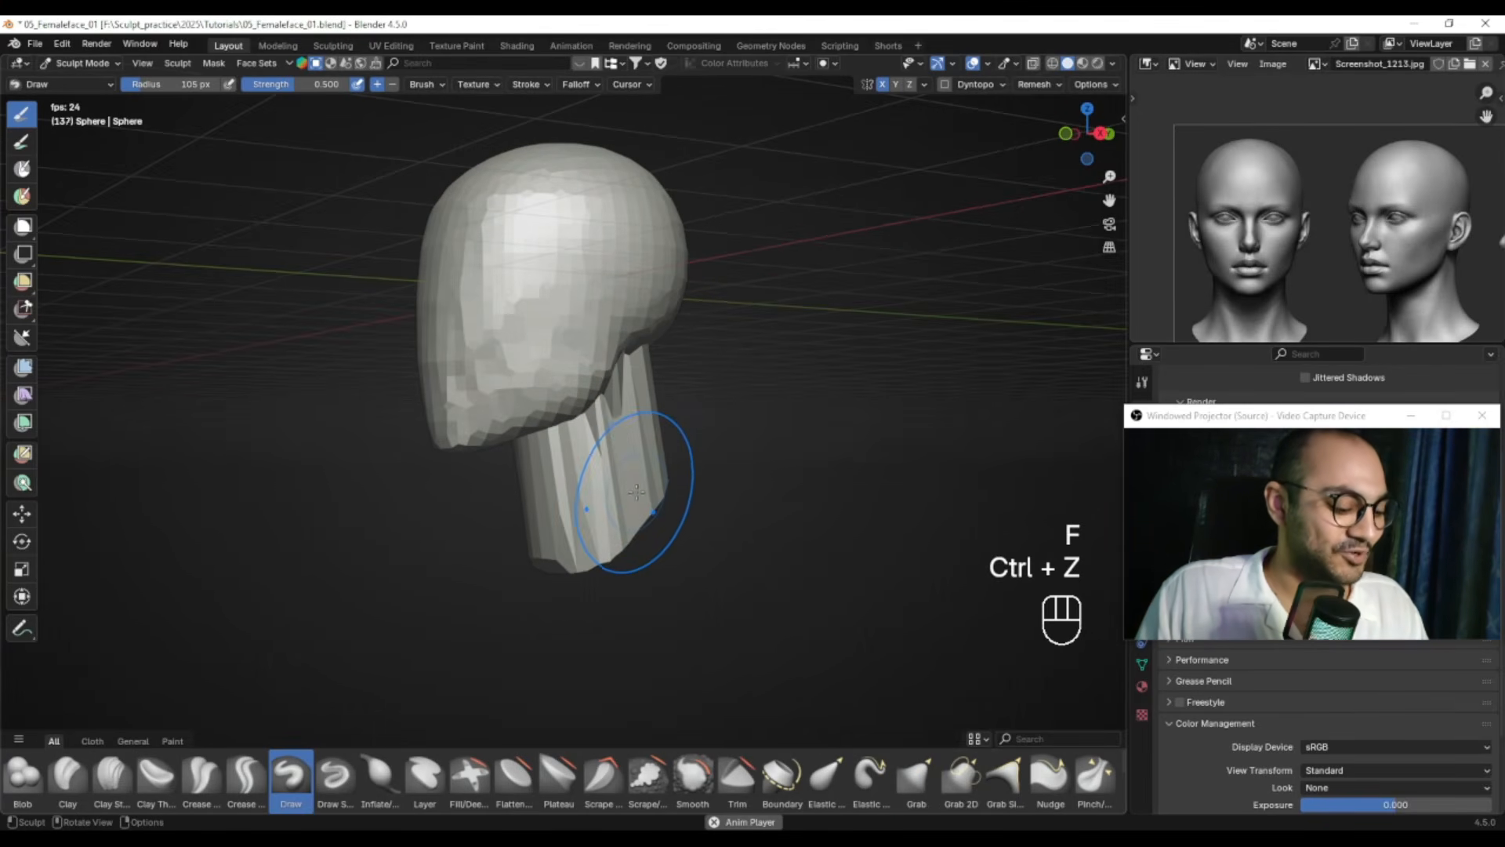
Remesh the head and even out the neck and its joint under the jaw with a 63 px Draw brush
key("ctrl+r")
mouse_move(618, 441)
left_mouse_down("ctrl+alt")
mouse_move(649, 478)
mouse_move(610, 446)
mouse_move(576, 514)
mouse_move(638, 470)
mouse_move(607, 436)
left_mouse_up("ctrl+alt")
key("f")
left_click(605, 437)
key("f")
left_click(612, 433)
left_click_drag(605, 433, 474, 488, "alt")
left_click_drag(474, 488, 613, 447, "alt")
left_click_drag(612, 447, 537, 357, "alt")
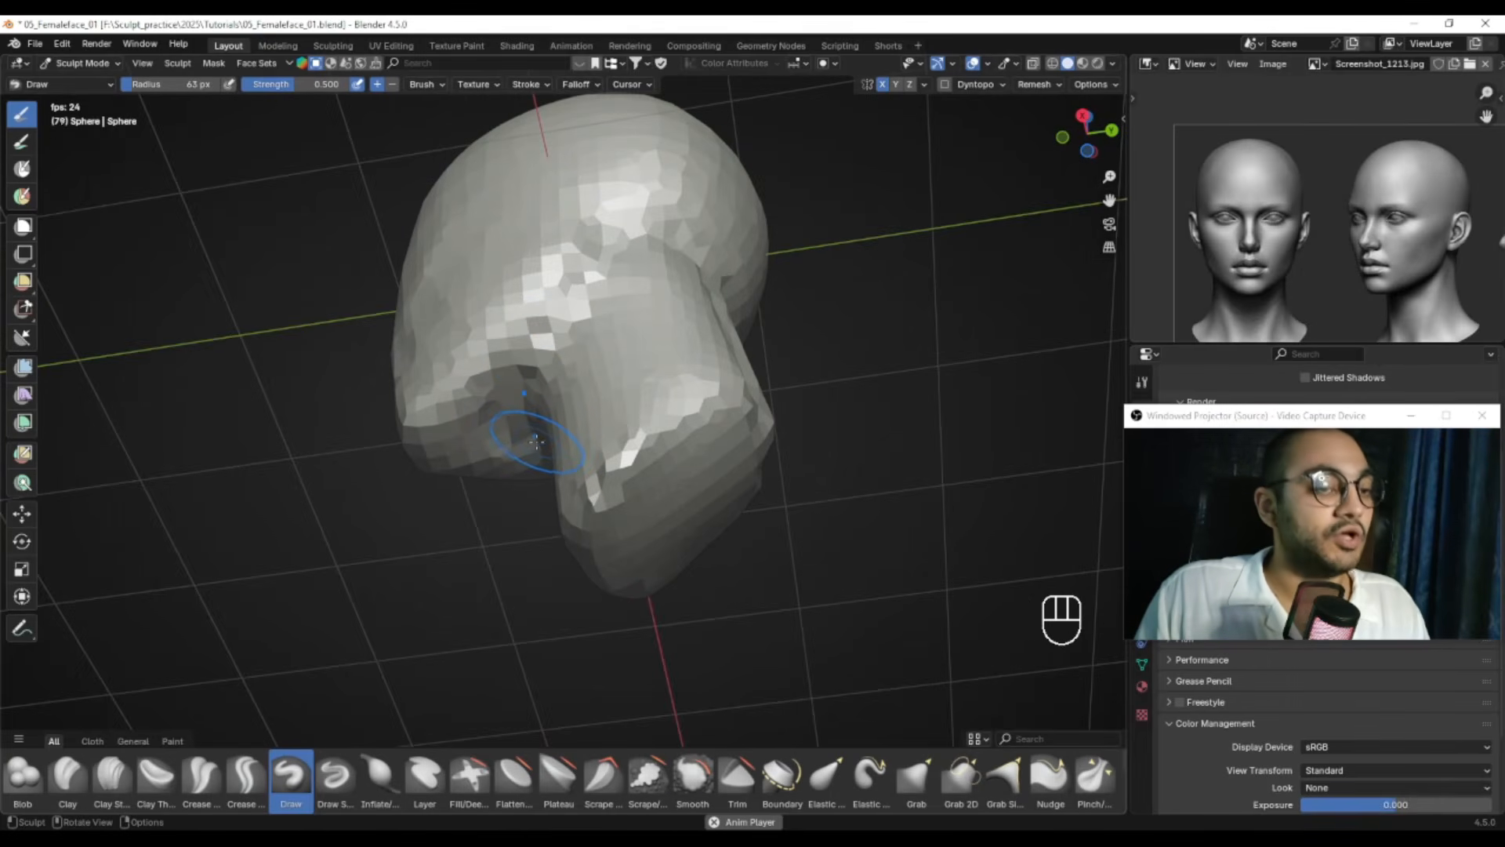
Examine the jaw and neck line in the side-profile reference and compare it with the model in side view
left_click_drag(1340, 290, 1254, 290, "alt")
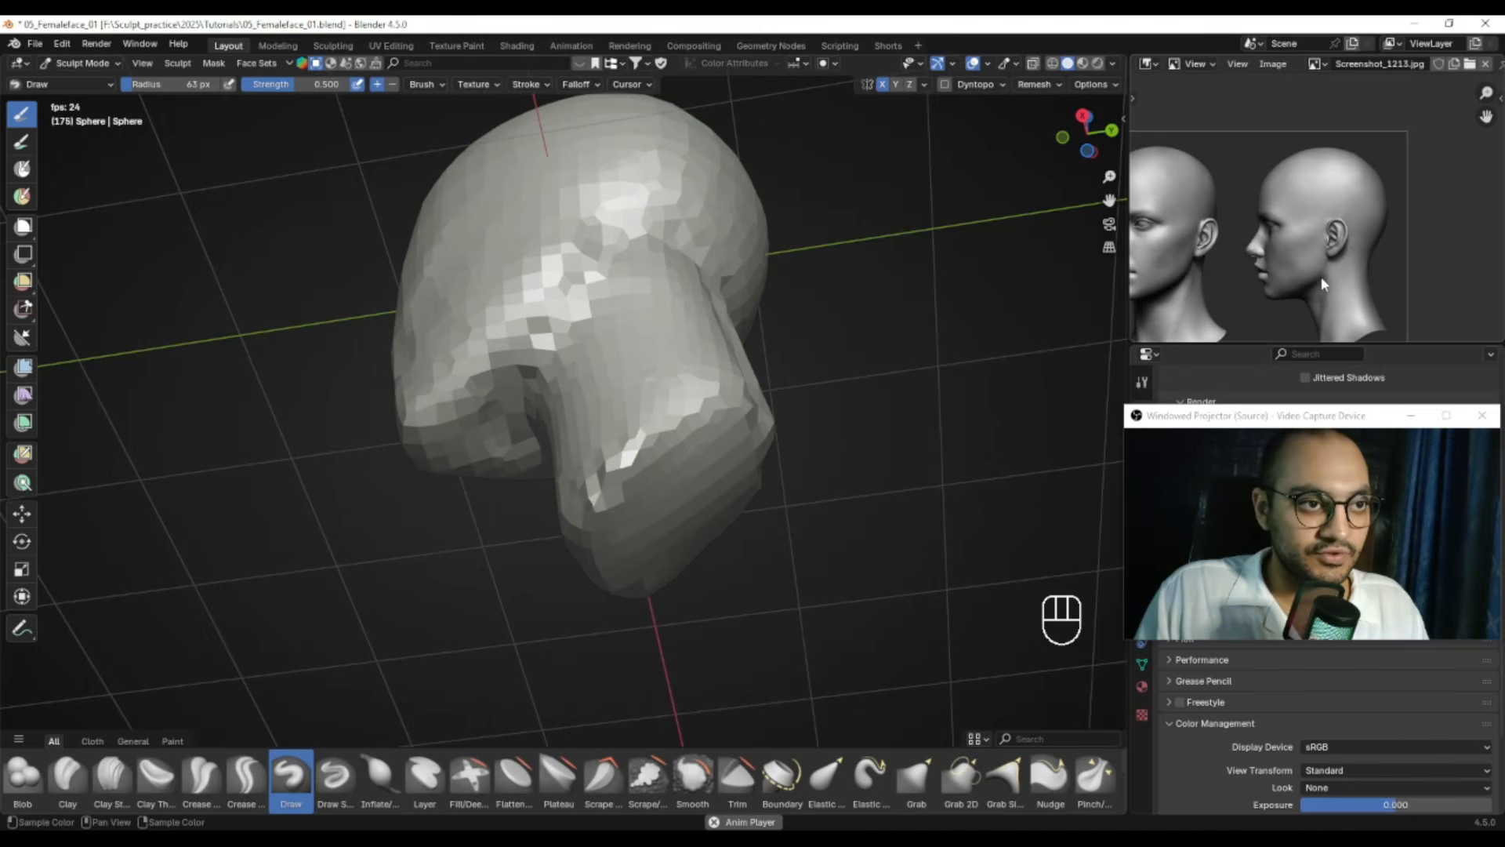
key("Print")
left_click_drag(1209, 158, 1408, 343)
mouse_move(1328, 270)
left_mouse_down()
mouse_move(1270, 297)
mouse_move(1298, 296)
left_mouse_up()
key("Escape")
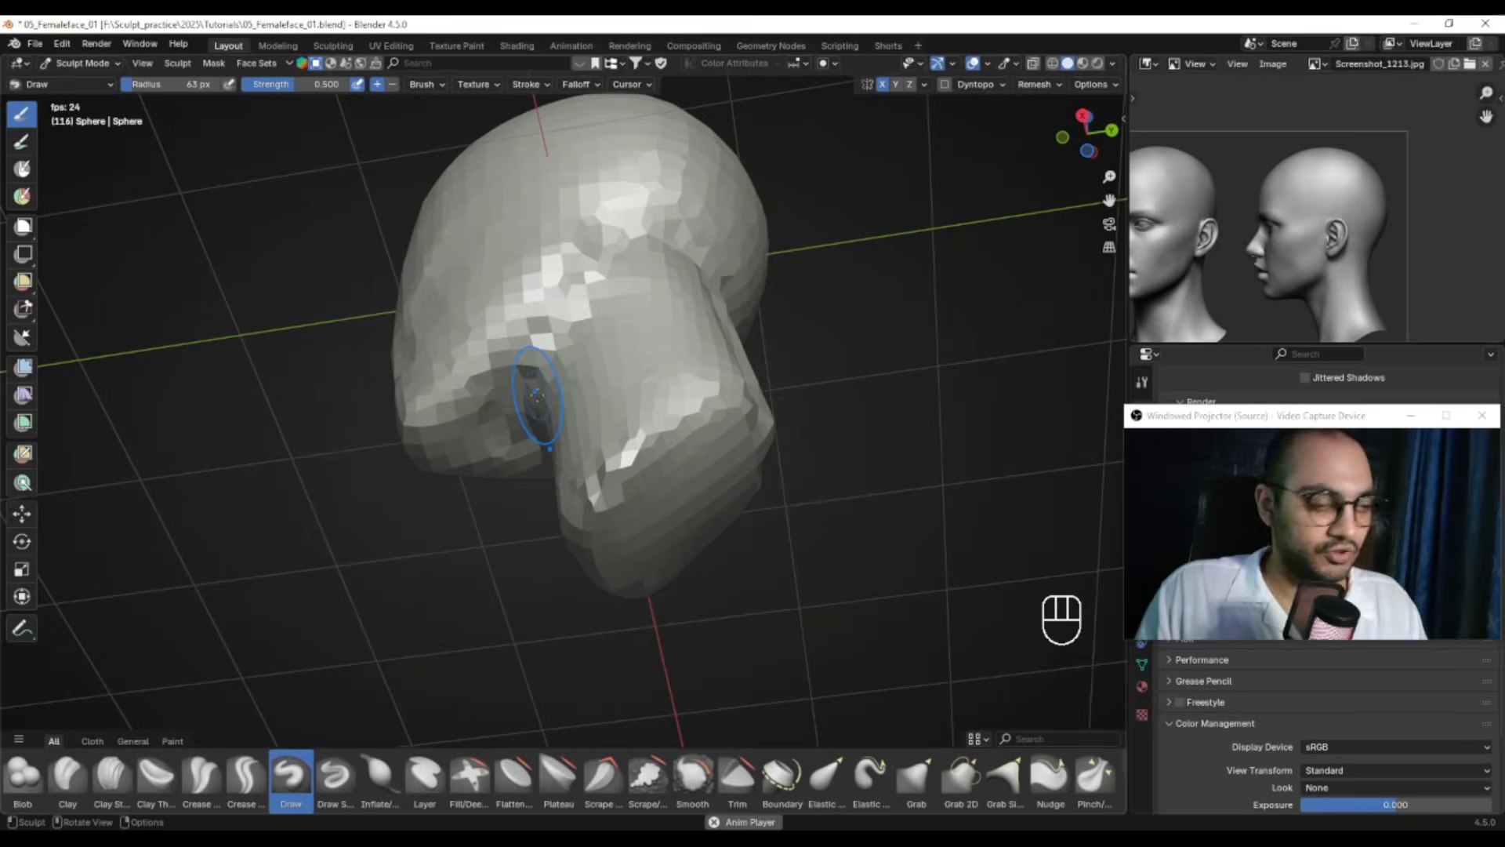
key("KP_3")
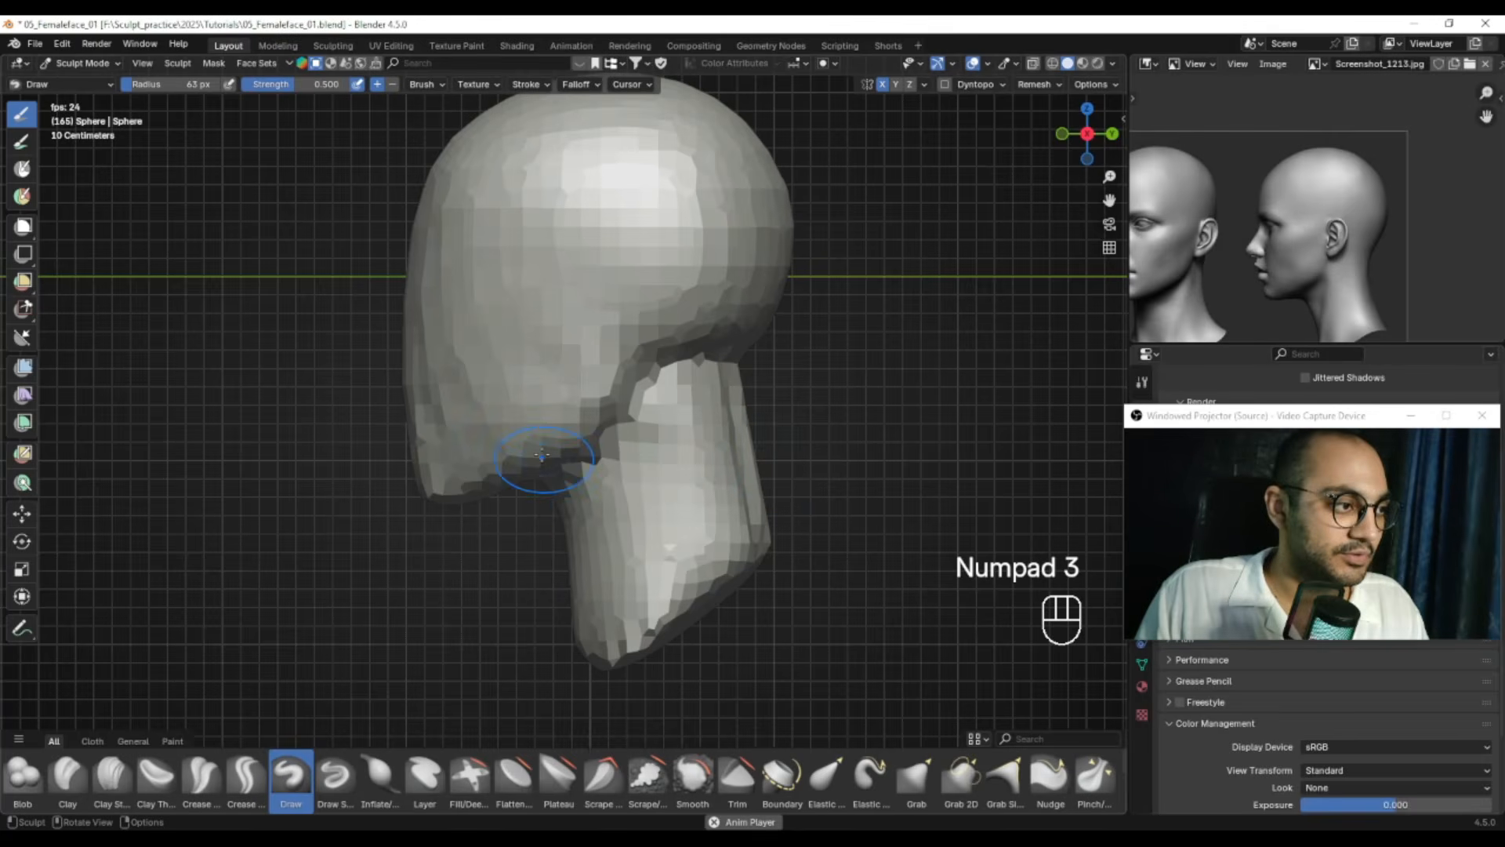
Build up and smooth the underside of the jaw in front of the neck with an 82 px Clay Strips brush
left_click(116, 780)
mouse_move(407, 486)
right_mouse_down("alt")
mouse_move(603, 438)
mouse_move(672, 396)
mouse_move(667, 313)
right_mouse_up("alt")
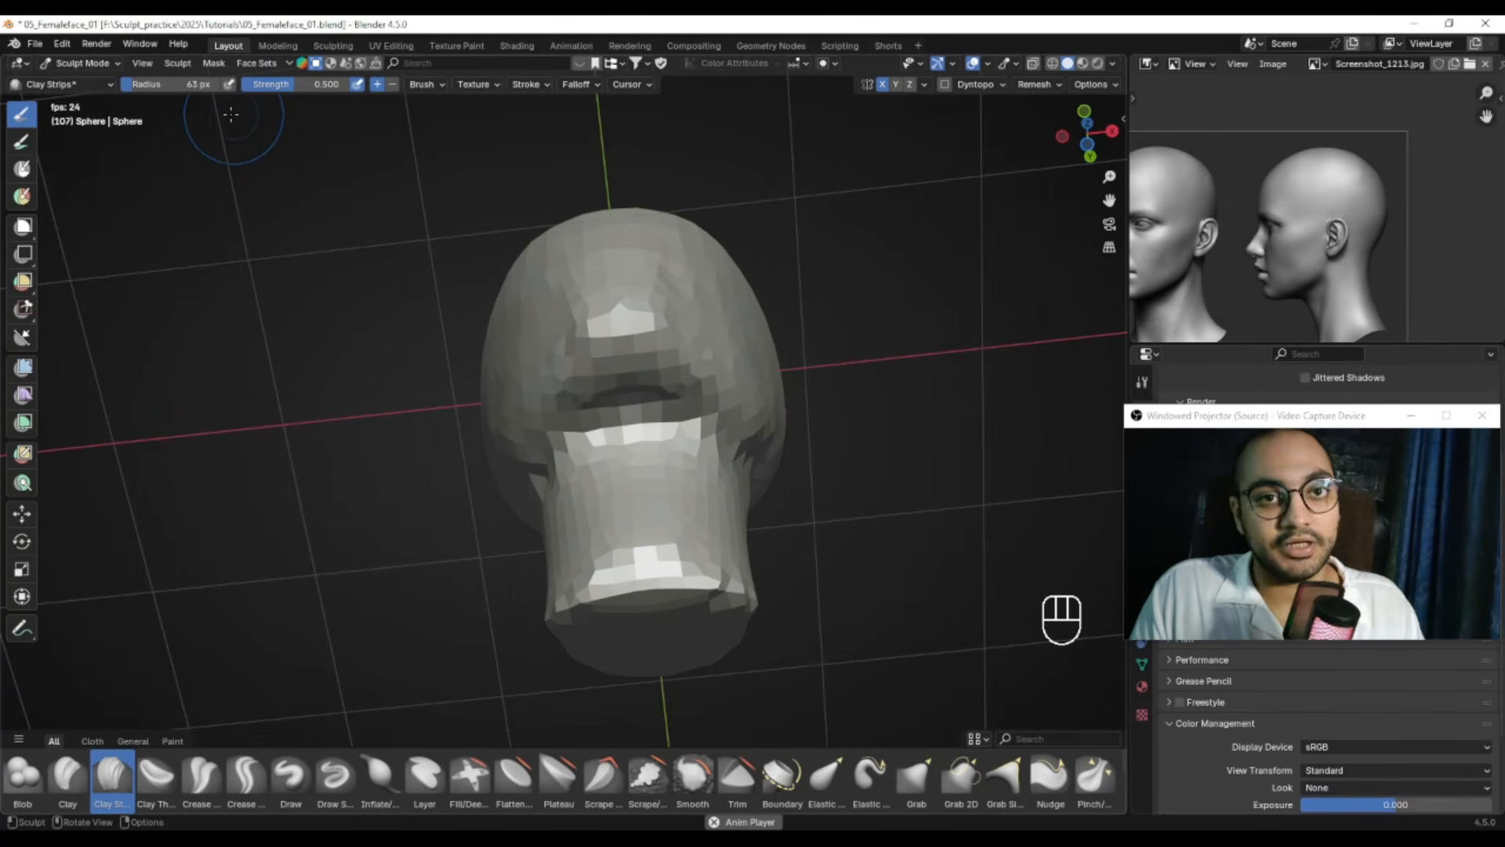
left_click(228, 86)
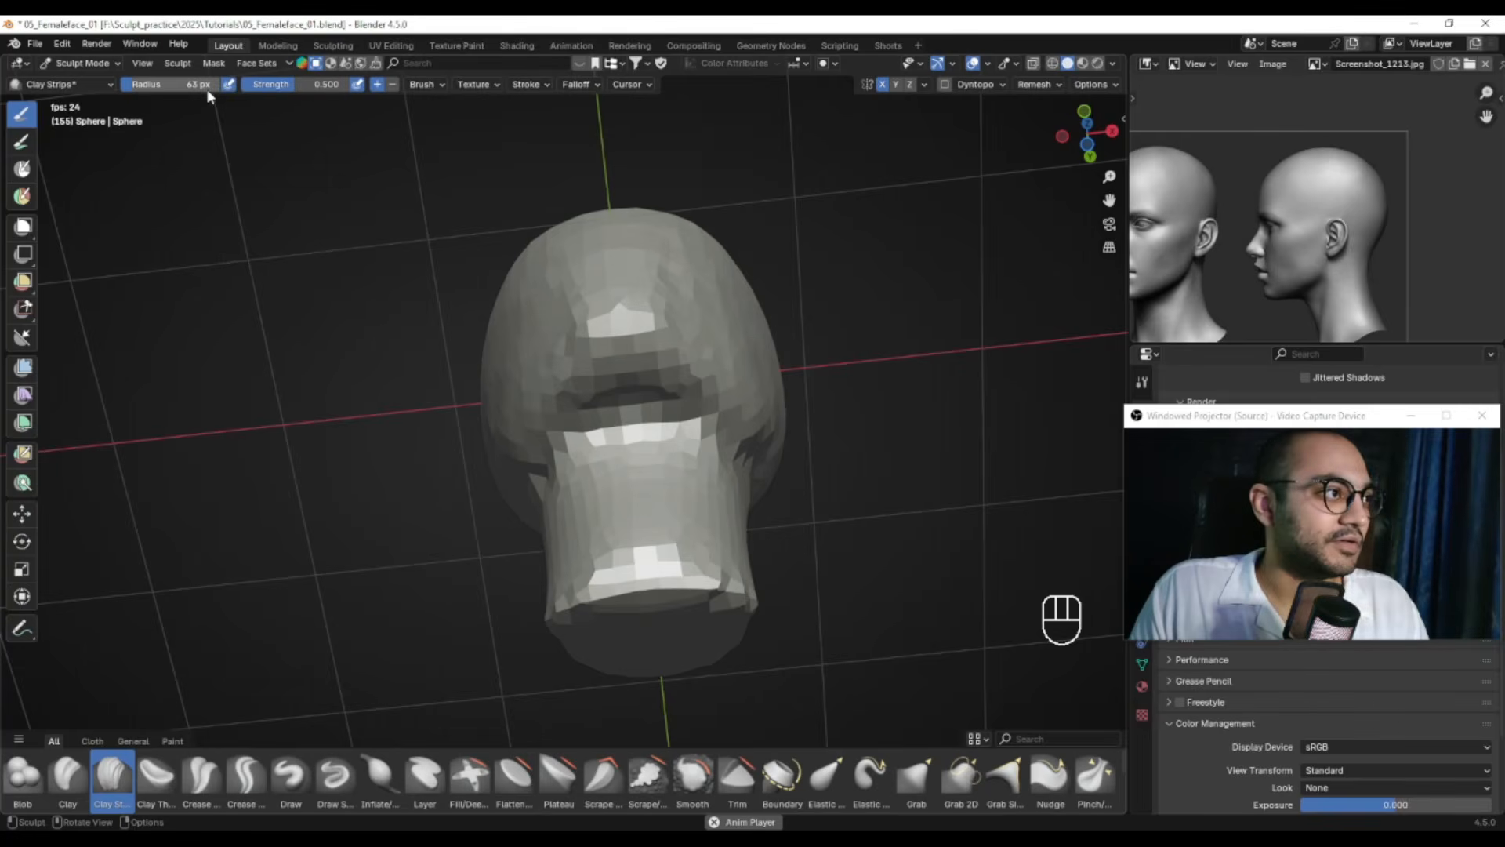
middle_click_drag(608, 439, 641, 391, "alt")
key("f")
key("f")
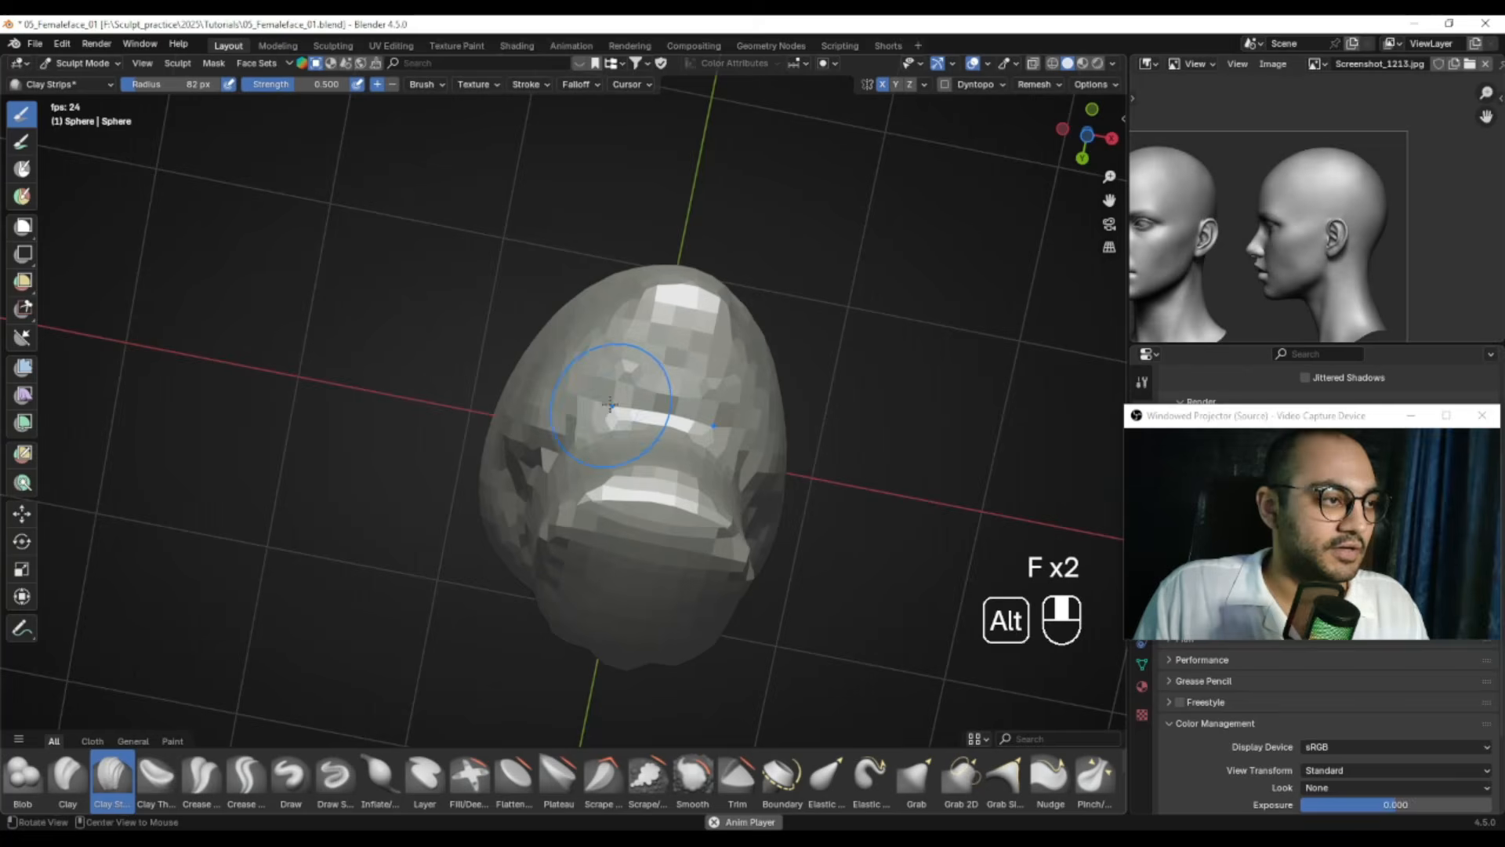
left_click(684, 396)
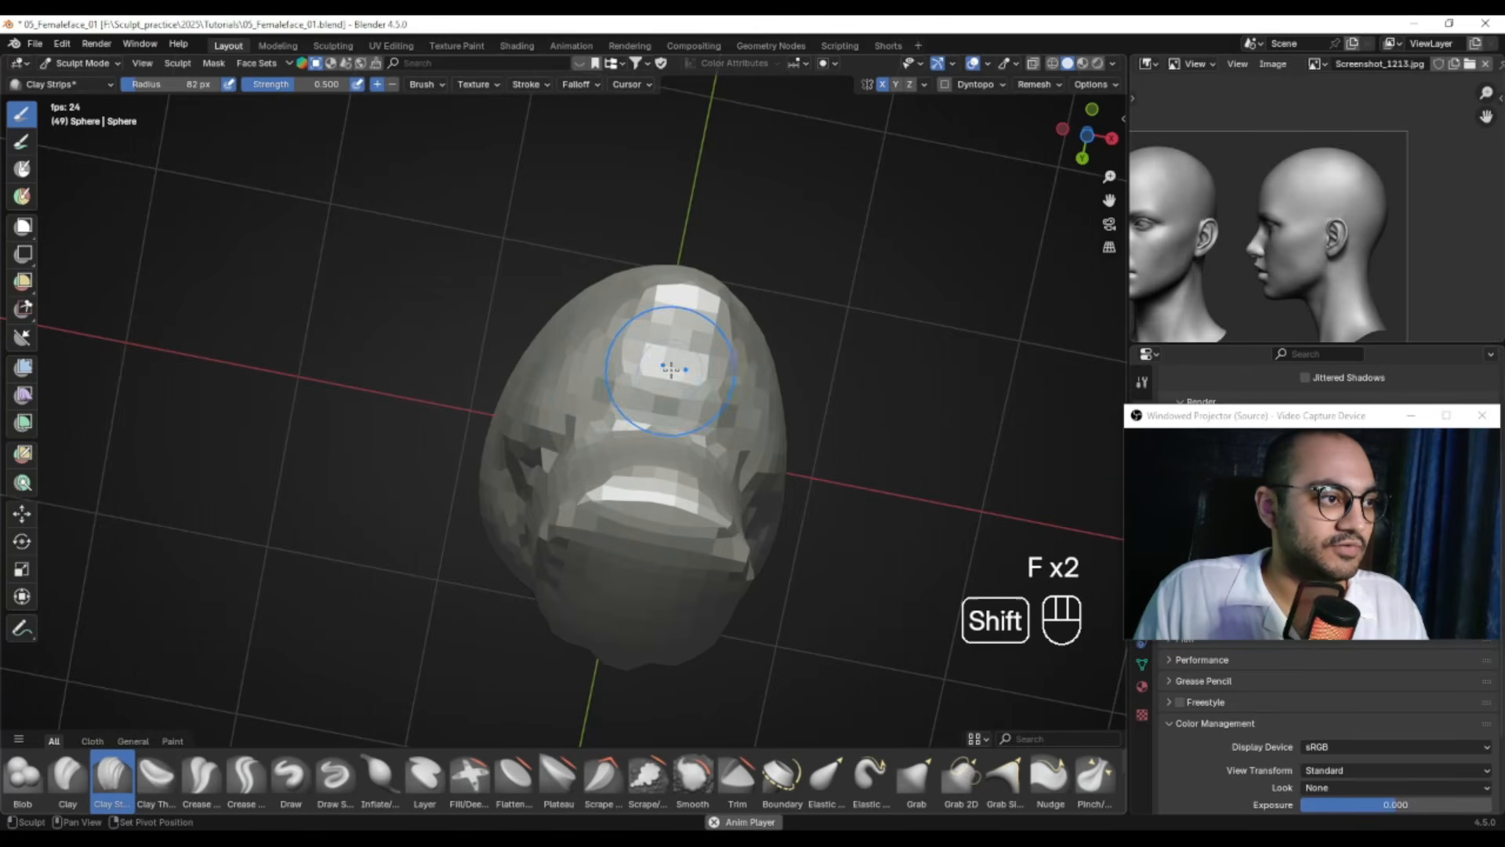
middle_click_drag(696, 360, 576, 419, "alt")
mouse_move(576, 420)
middle_mouse_down("ctrl+alt")
mouse_move(565, 478)
mouse_move(581, 430)
mouse_move(618, 398)
mouse_move(584, 421)
mouse_move(600, 458)
mouse_move(705, 440)
mouse_move(675, 436)
mouse_move(739, 393)
mouse_move(746, 363)
mouse_move(627, 379)
mouse_move(589, 437)
mouse_move(719, 393)
mouse_move(739, 352)
mouse_move(702, 372)
middle_mouse_up("ctrl+alt")
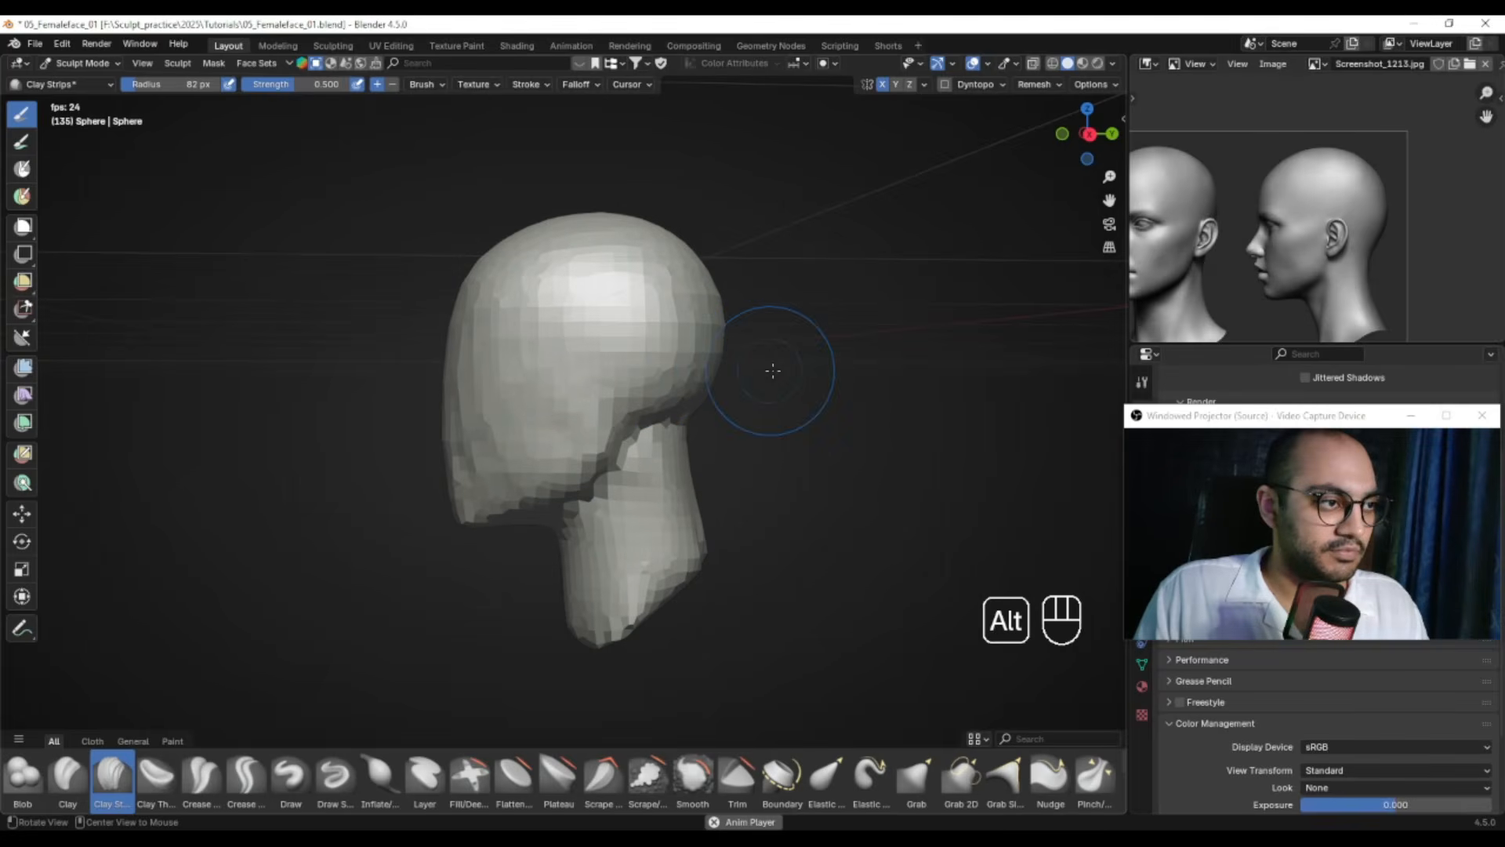
Smooth the crease between the back of the skull and the neck at a 70 px brush radius
key("KP_3")
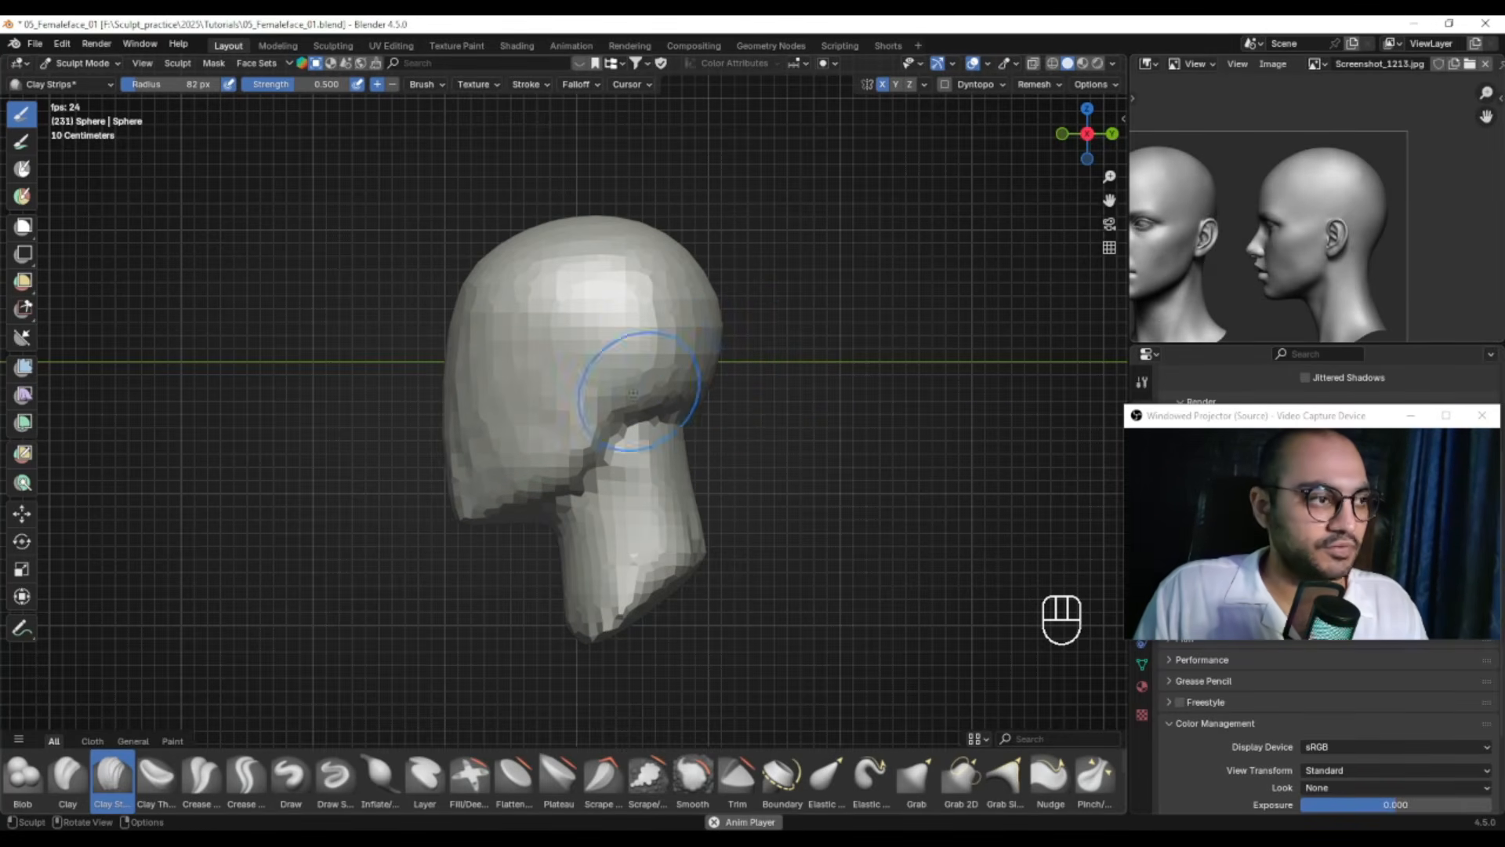
middle_click_drag(721, 410, 638, 404, "alt")
key("f")
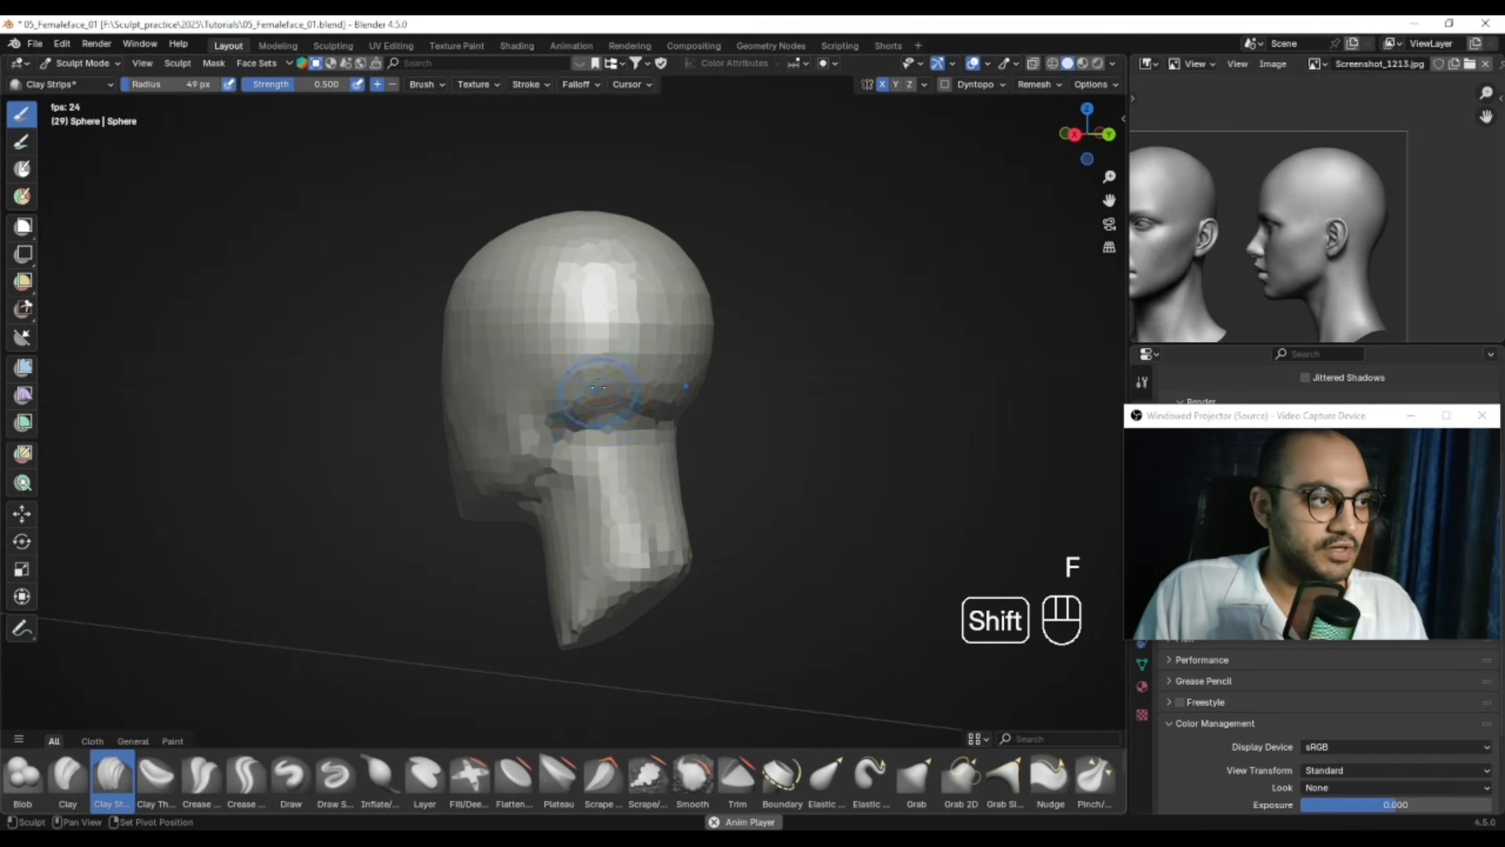
key("f")
left_click(668, 416)
mouse_move(623, 392)
left_mouse_down("shift")
mouse_move(587, 369)
mouse_move(676, 384)
left_mouse_up("shift")
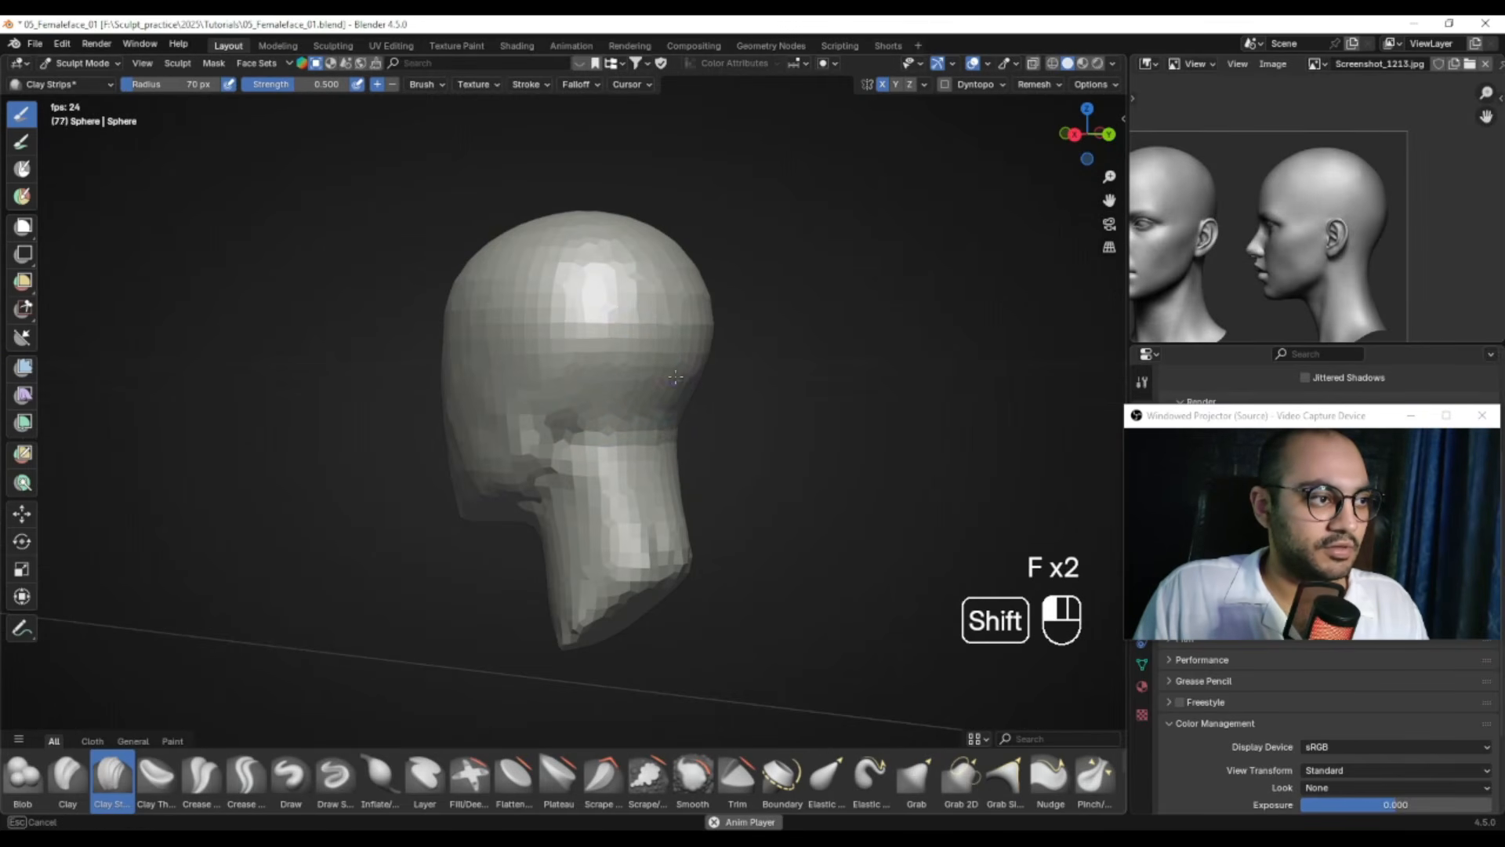
middle_click_drag(662, 353, 707, 338, "alt")
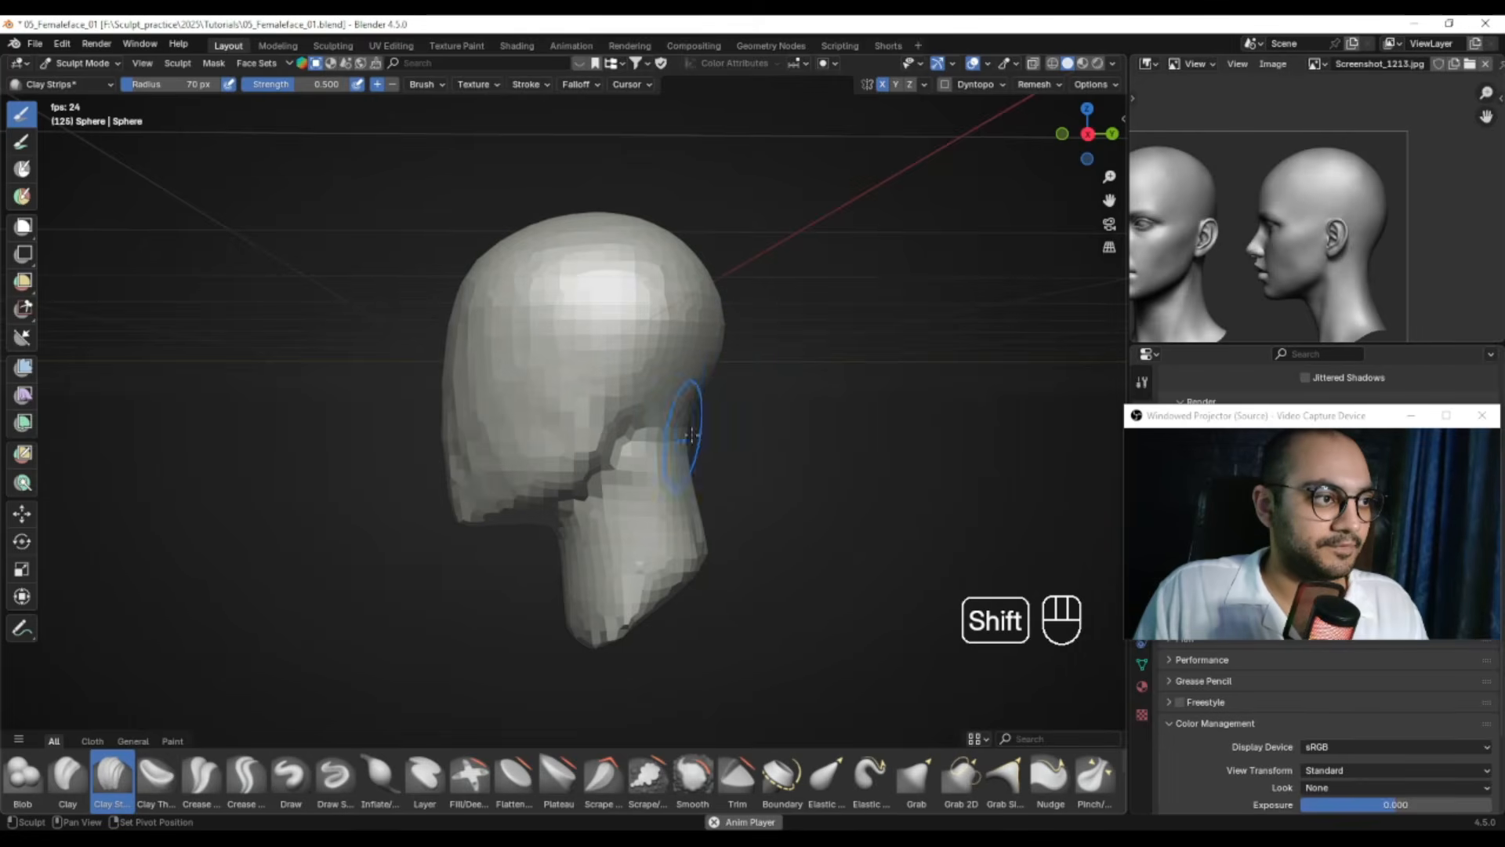
Smooth the back of the neck from the nape down to its lower edge
middle_click_drag(689, 430, 598, 406)
mouse_move(600, 405)
left_mouse_down("shift")
mouse_move(566, 381)
mouse_move(578, 369)
left_mouse_up("shift")
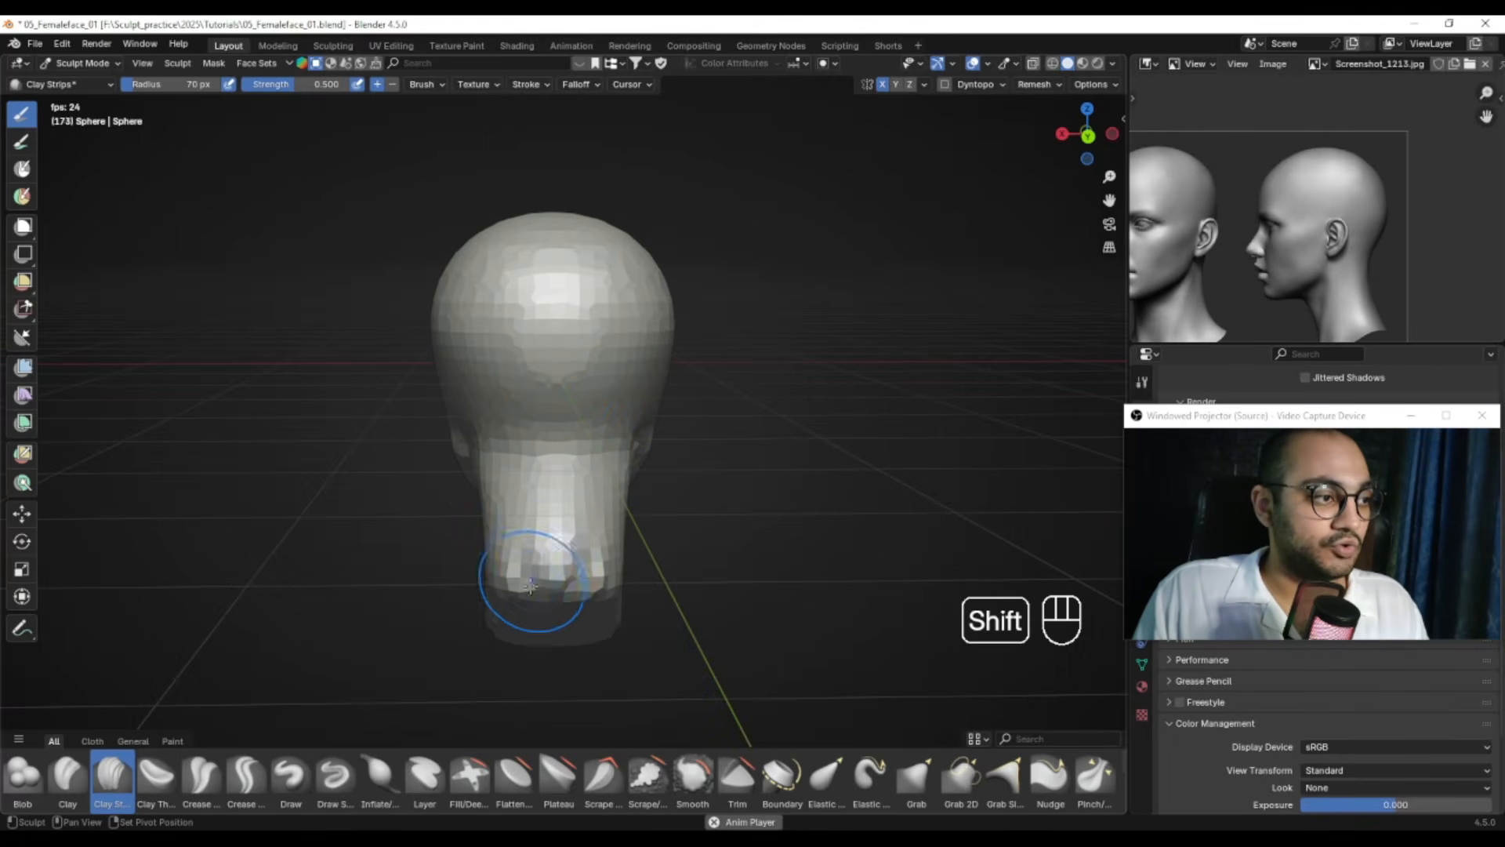
left_click_drag(531, 581, 544, 595, "shift")
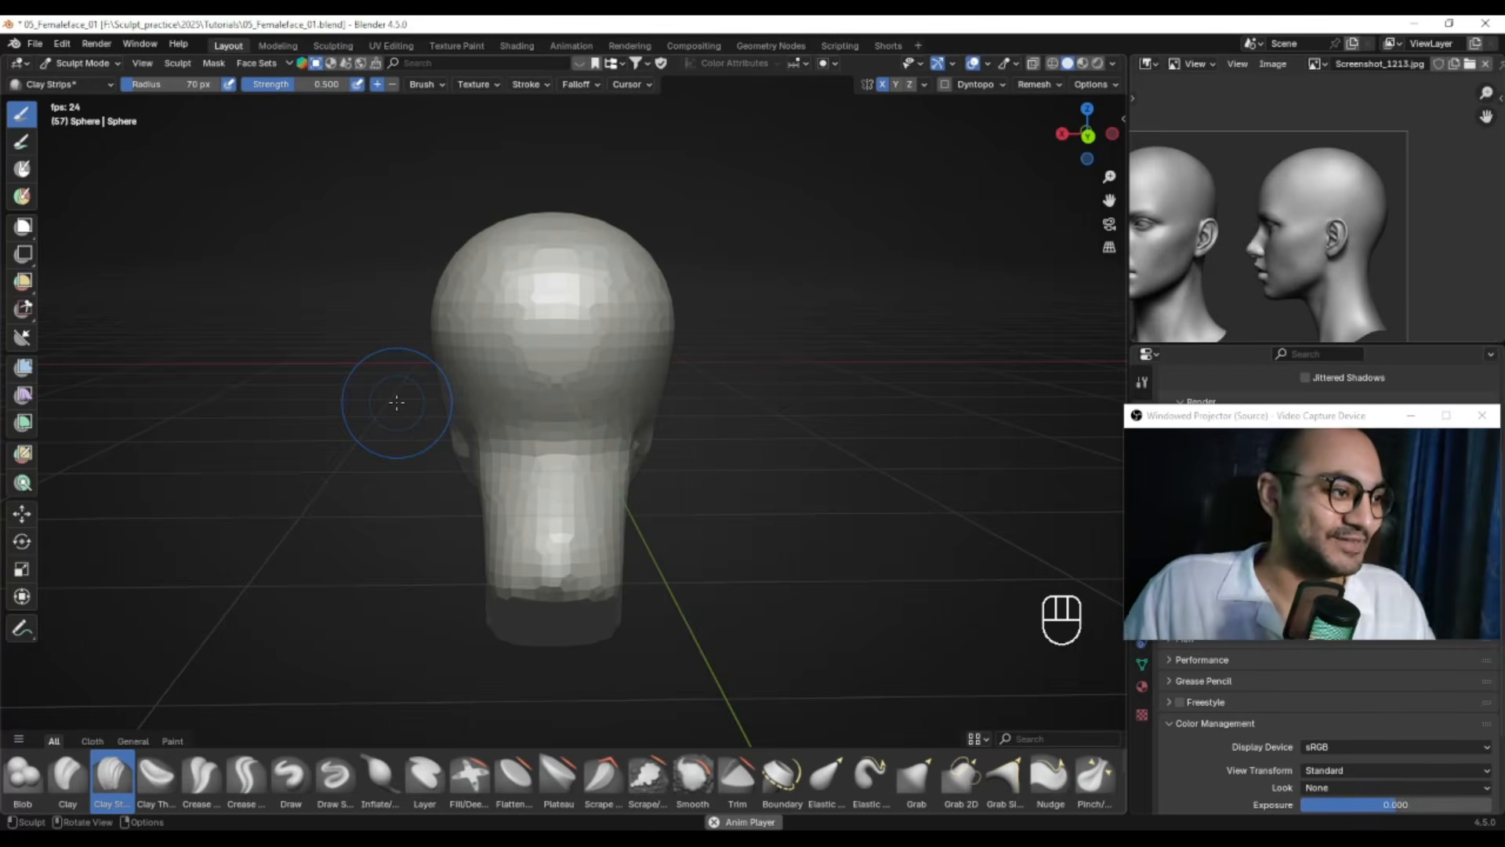
Bring the front and three-quarter references into view, adjust the remesh voxel size and remesh the head
left_click_drag(511, 423, 517, 471, "alt")
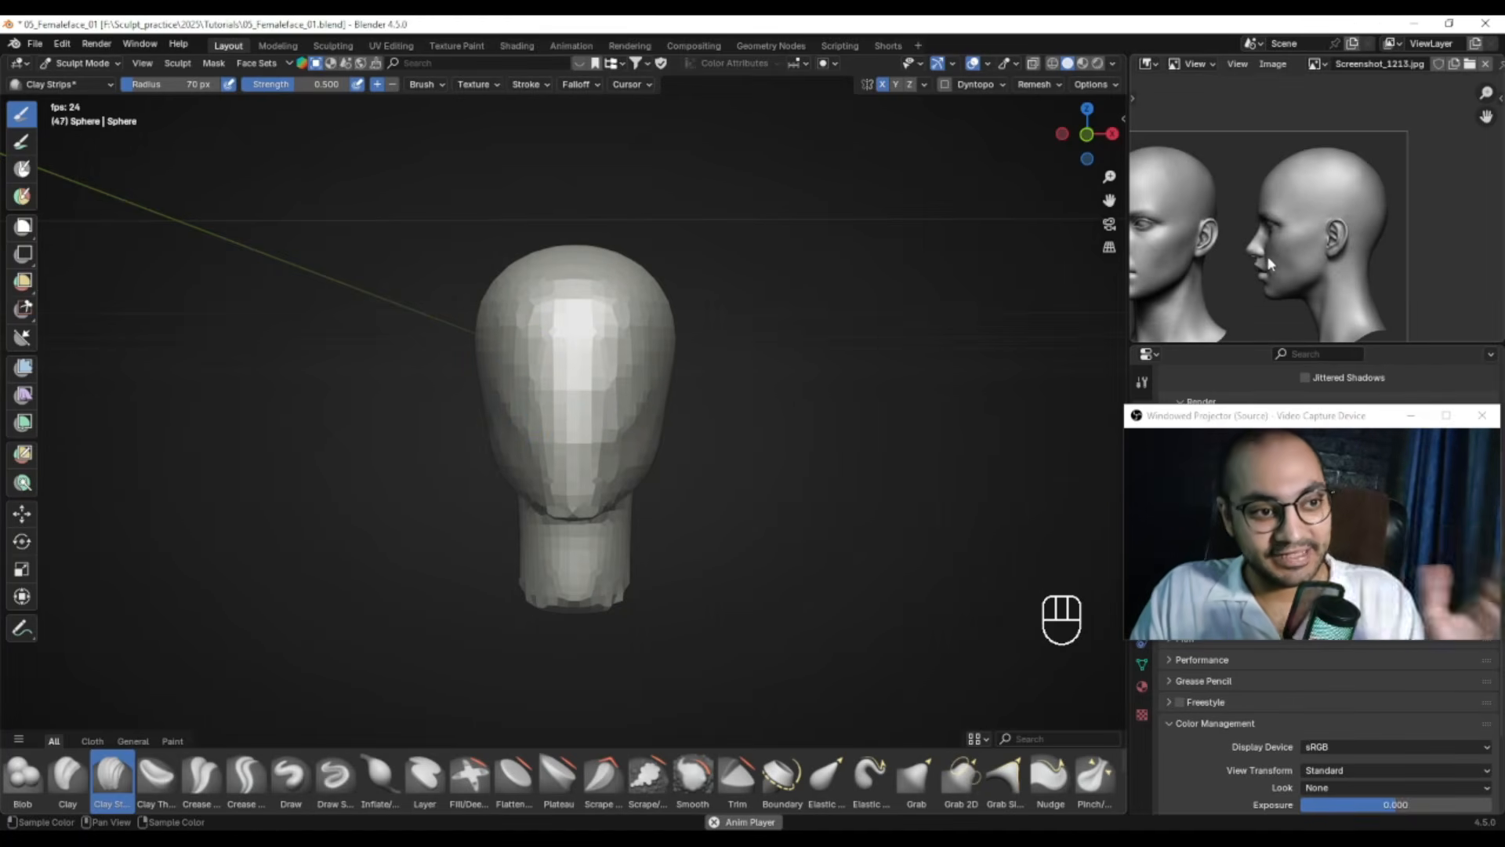
middle_click_drag(1222, 252, 1315, 240, "alt")
middle_click_drag(709, 385, 622, 470, "alt")
key("r")
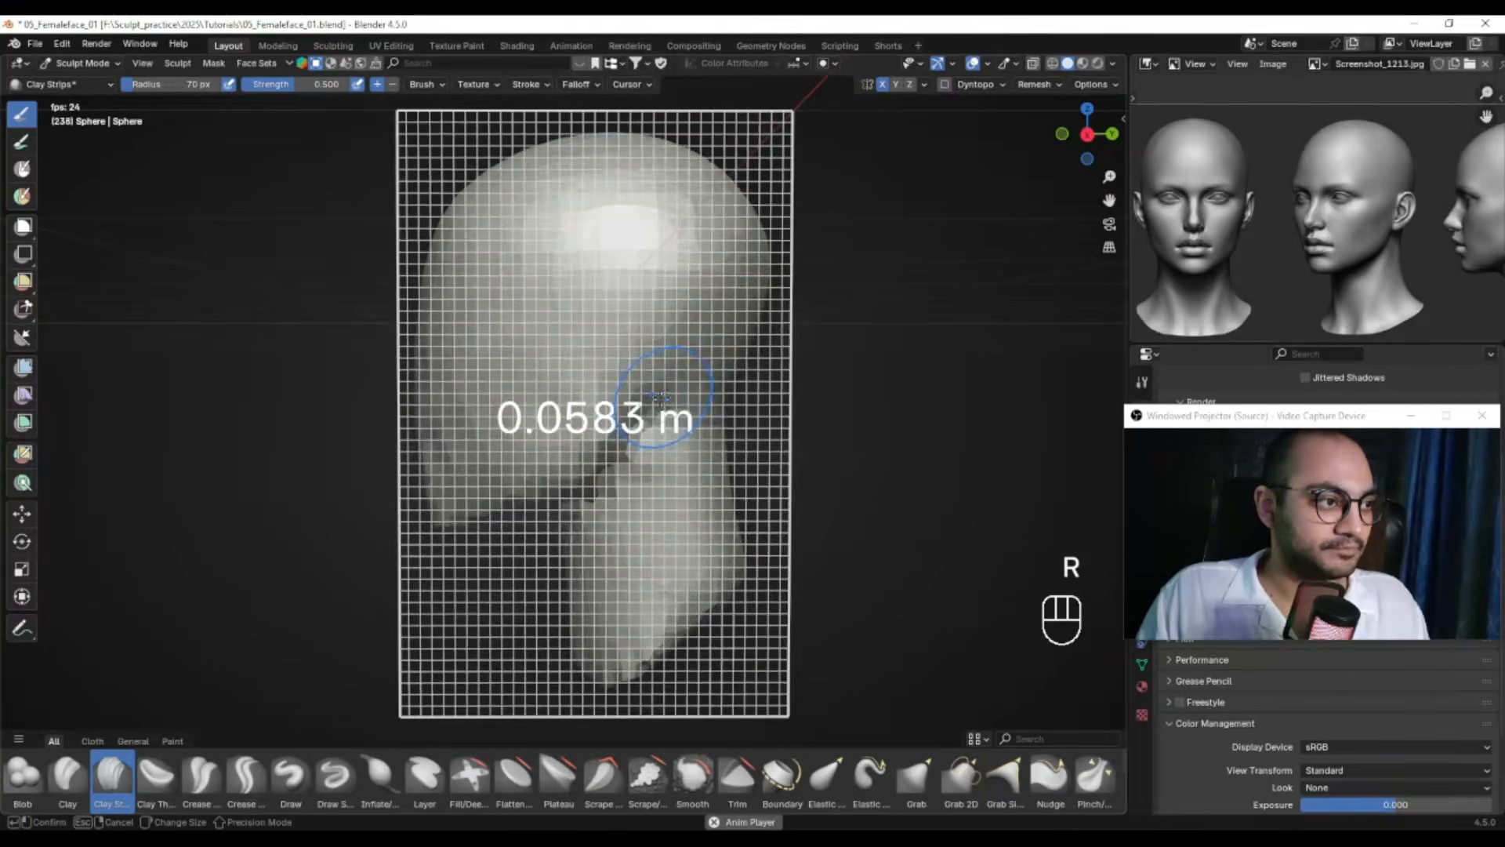
left_click(660, 402)
key("ctrl+r")
mouse_move(660, 402)
middle_mouse_down("alt")
mouse_move(727, 405)
mouse_move(639, 404)
middle_mouse_up("alt")
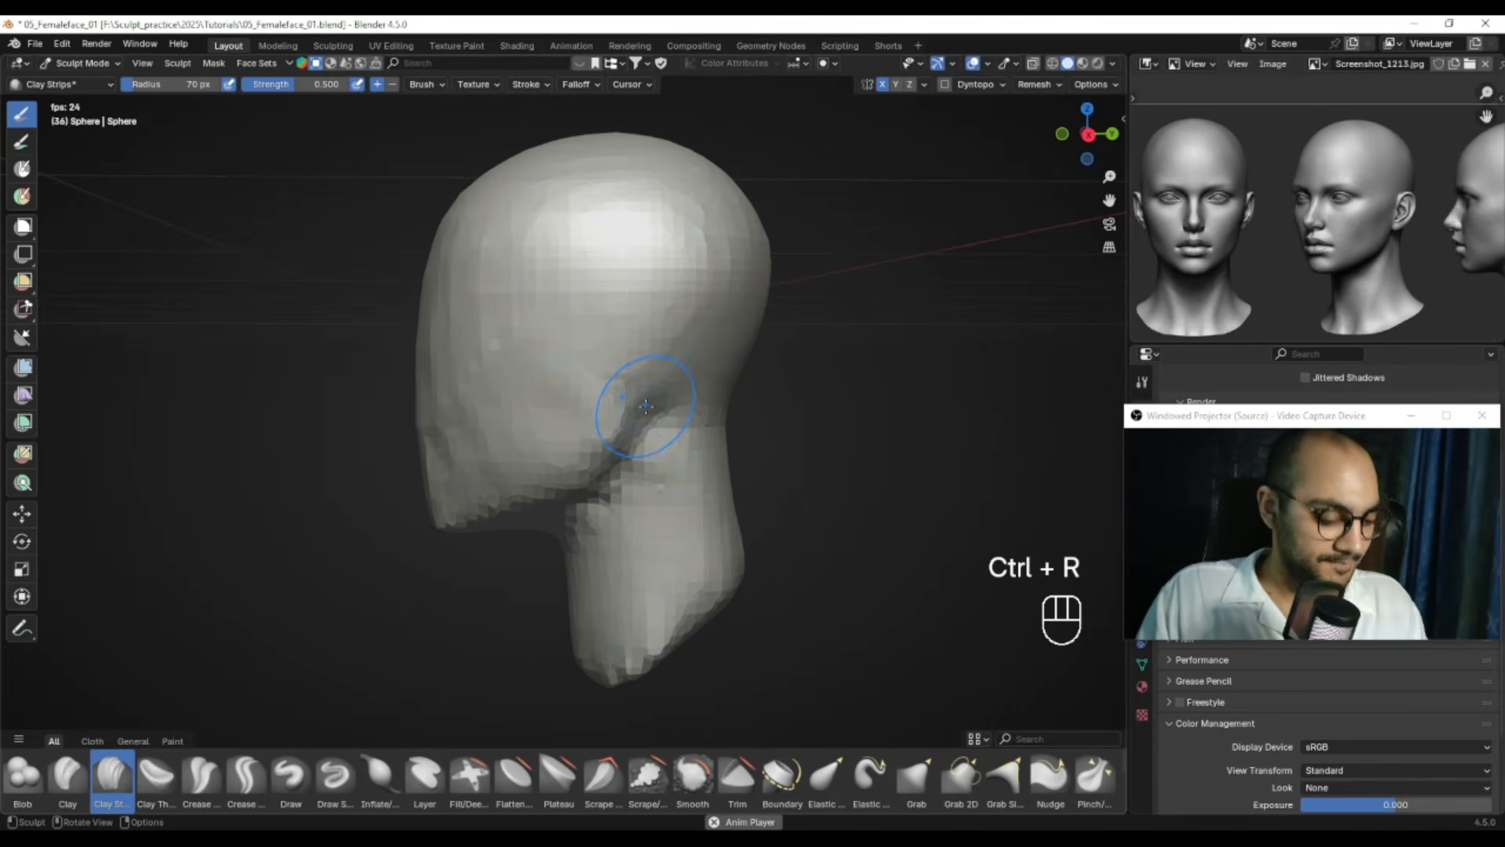
Adjust the side of the head around the jaw corner with the Grab brush in the side view
key("m")
key("f")
left_click(617, 405)
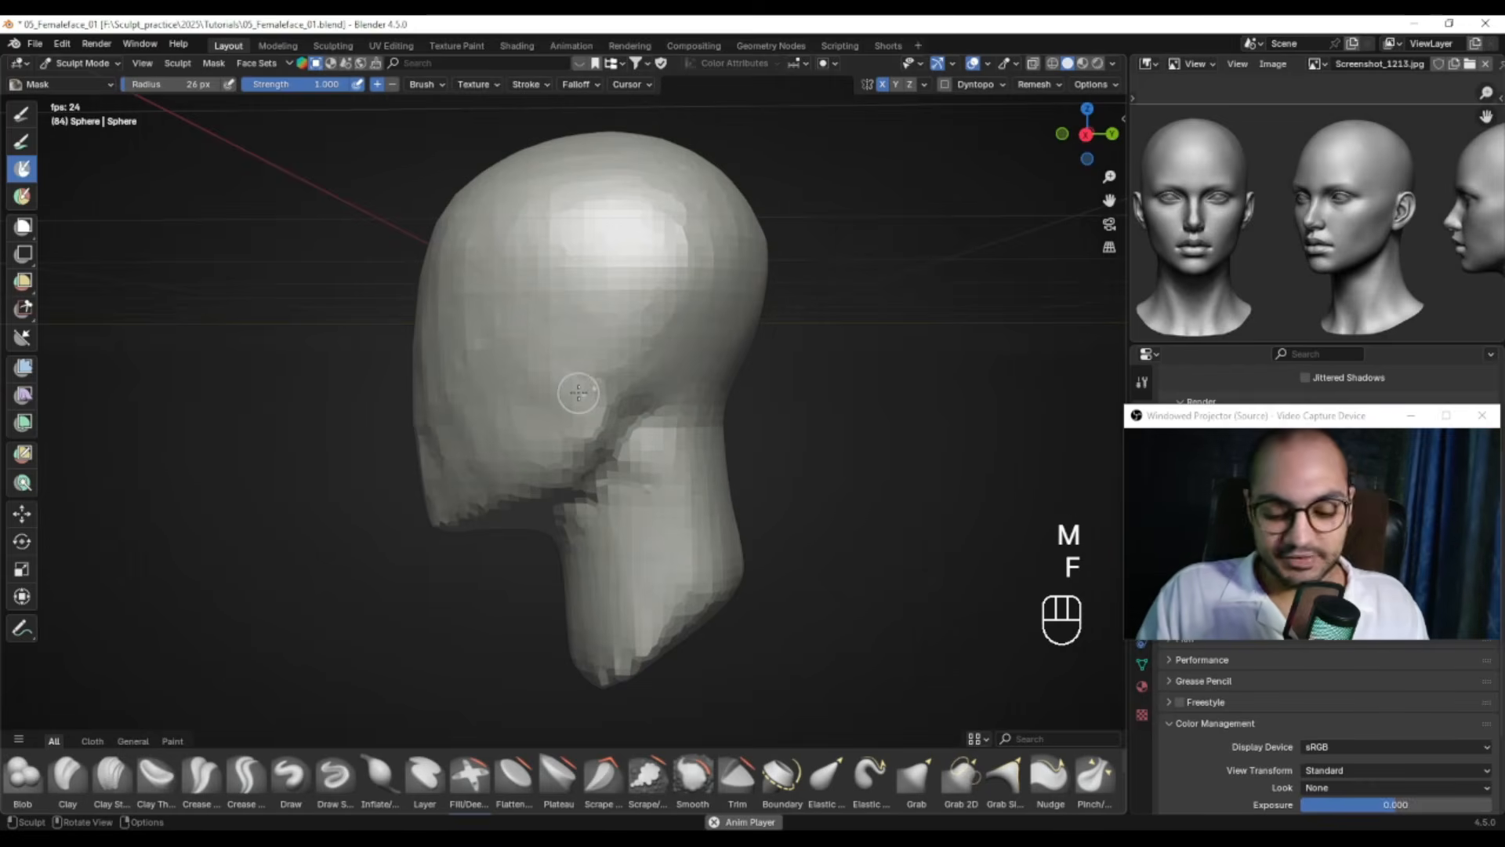
key("KP_3")
middle_click_drag(579, 393, 580, 473, "ctrl+alt")
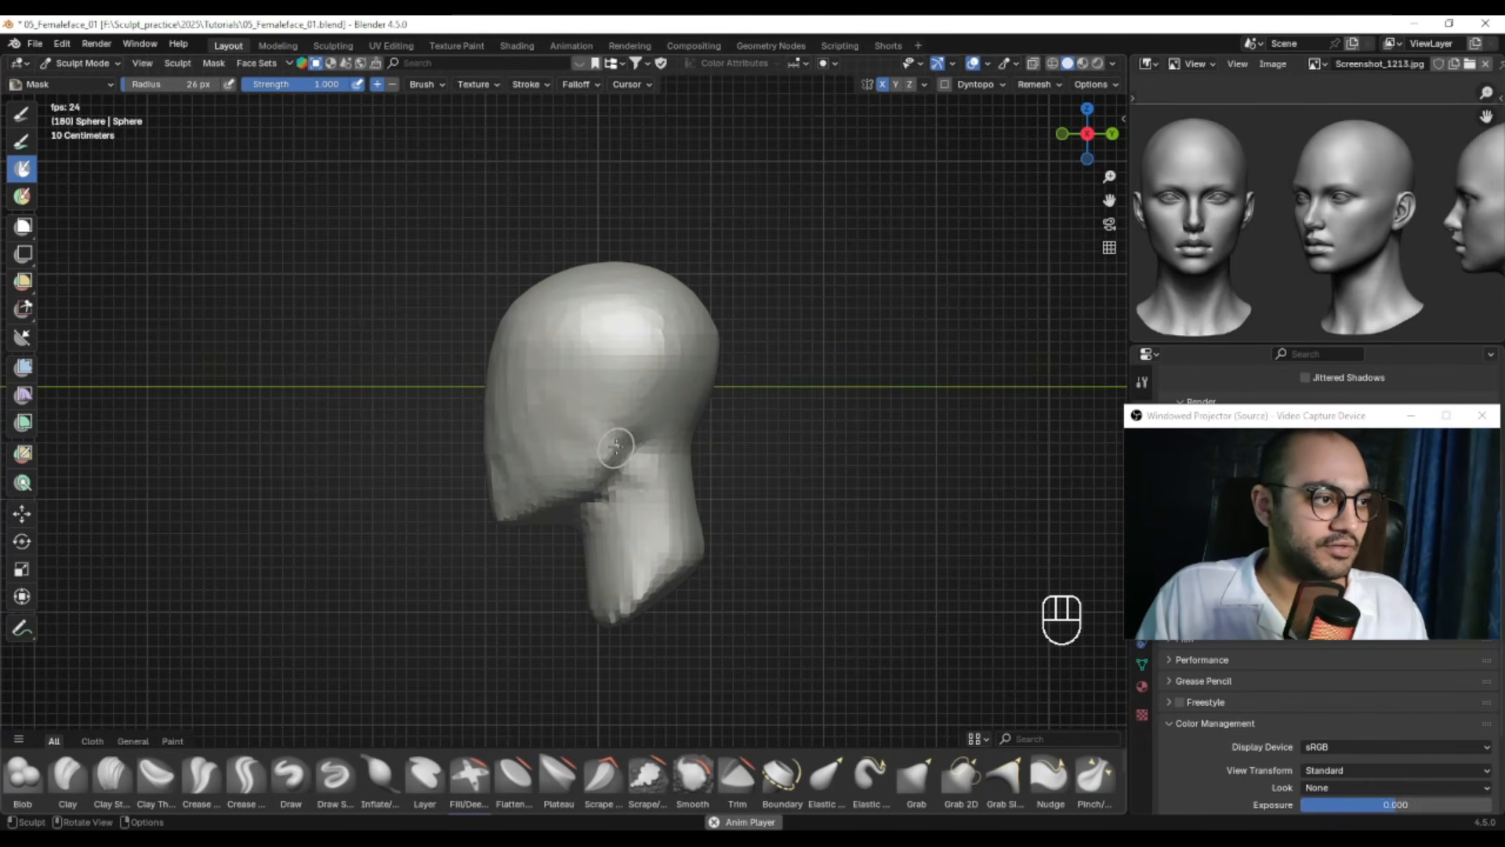
key("g")
key("f")
key("f")
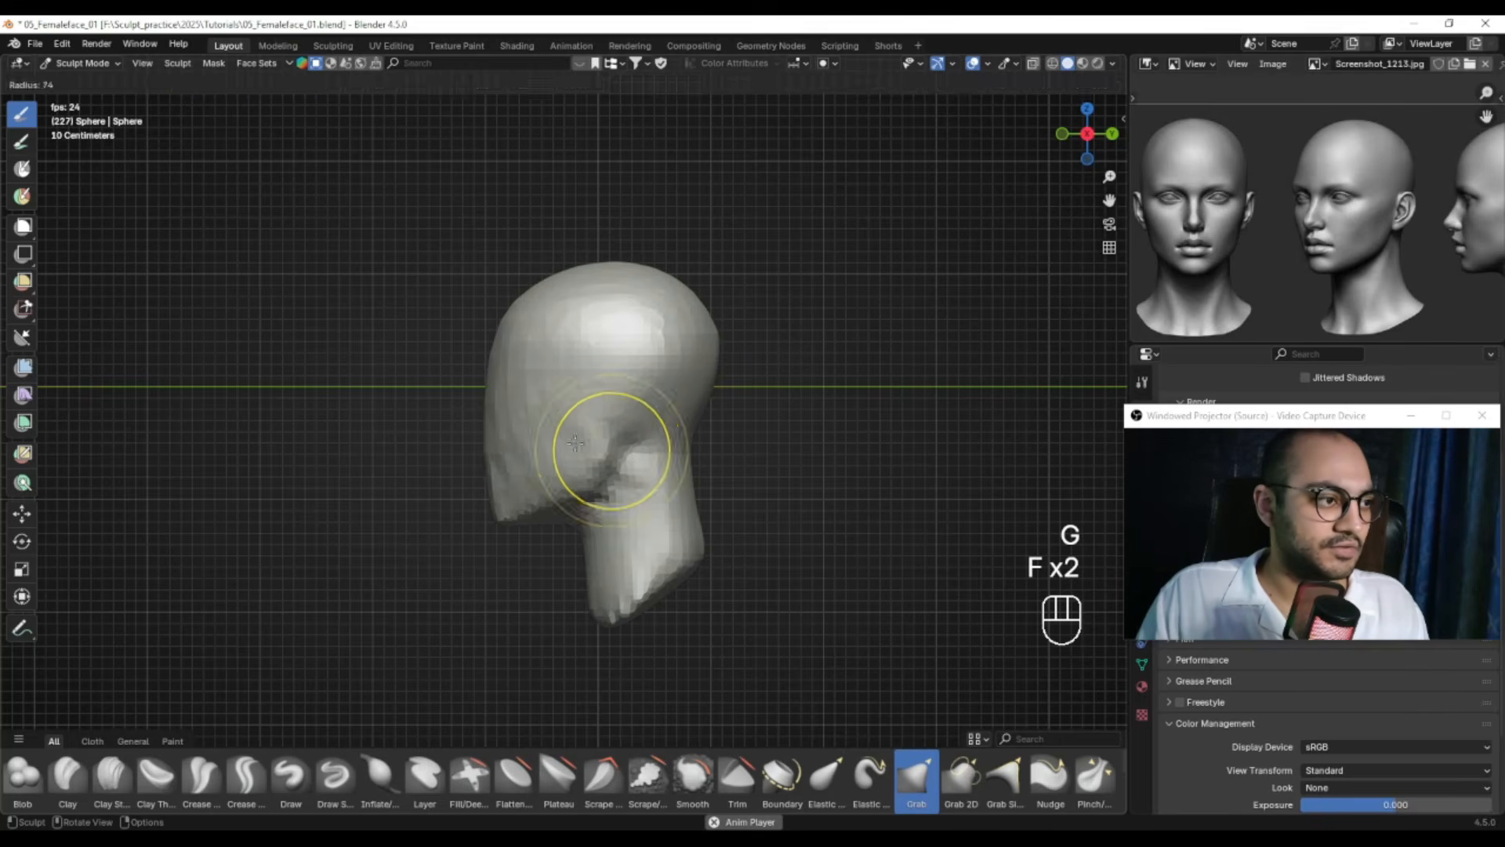
left_click_drag(618, 422, 616, 431, "shift")
key("f")
left_click(611, 425)
middle_click_drag(651, 454, 635, 383, "ctrl+alt")
Mask a narrow vertical strip for the ear base above the jaw corner with a 14 px Mask brush
key("m")
key("f")
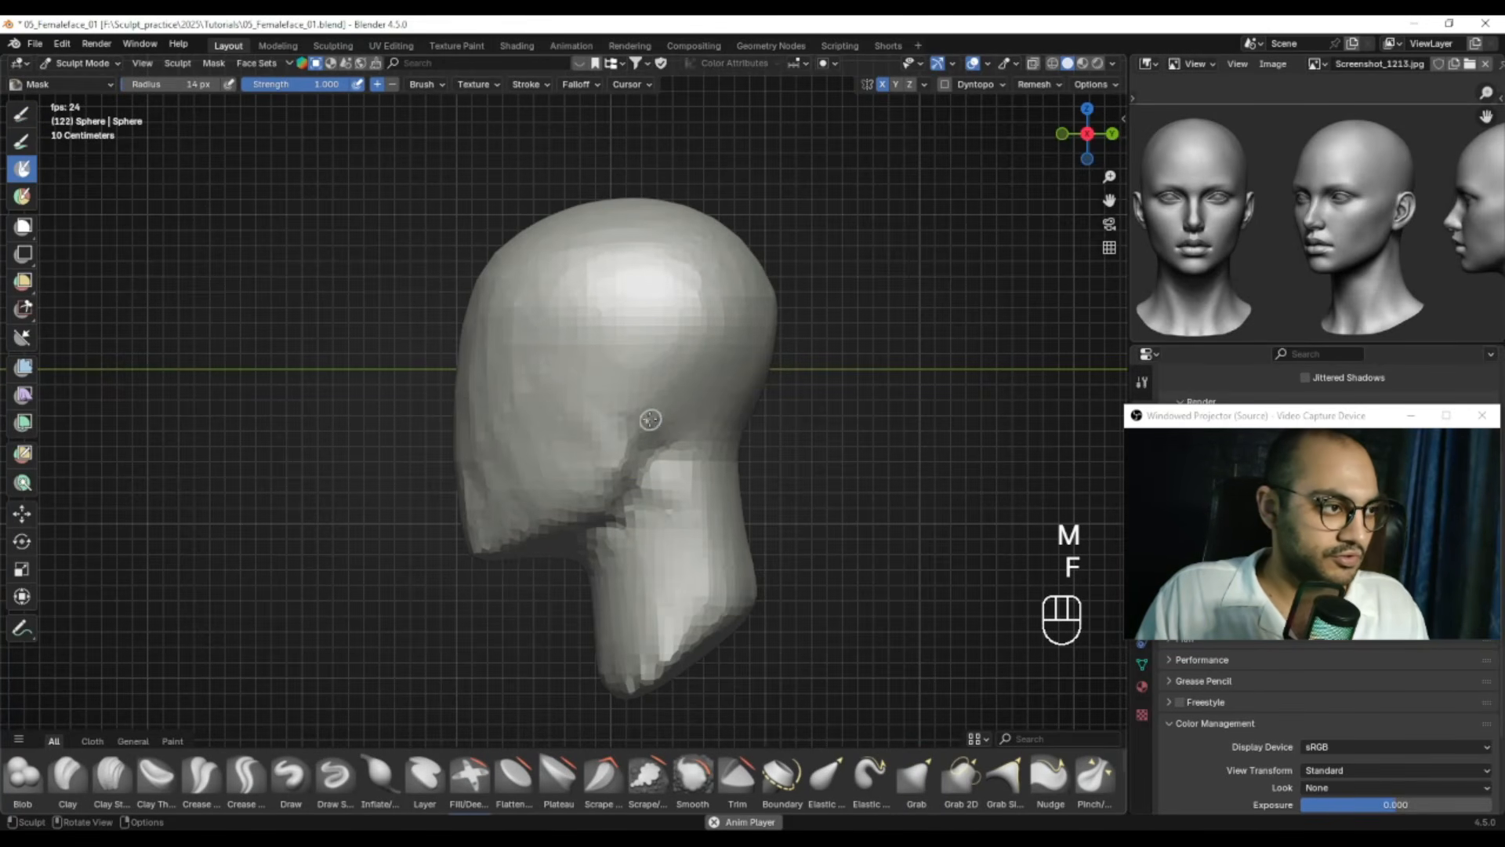
key("ctrl+z")
mouse_move(636, 376)
left_mouse_down()
mouse_move(636, 420)
mouse_move(639, 382)
left_mouse_up()
left_click_drag(658, 364, 652, 449, "ctrl")
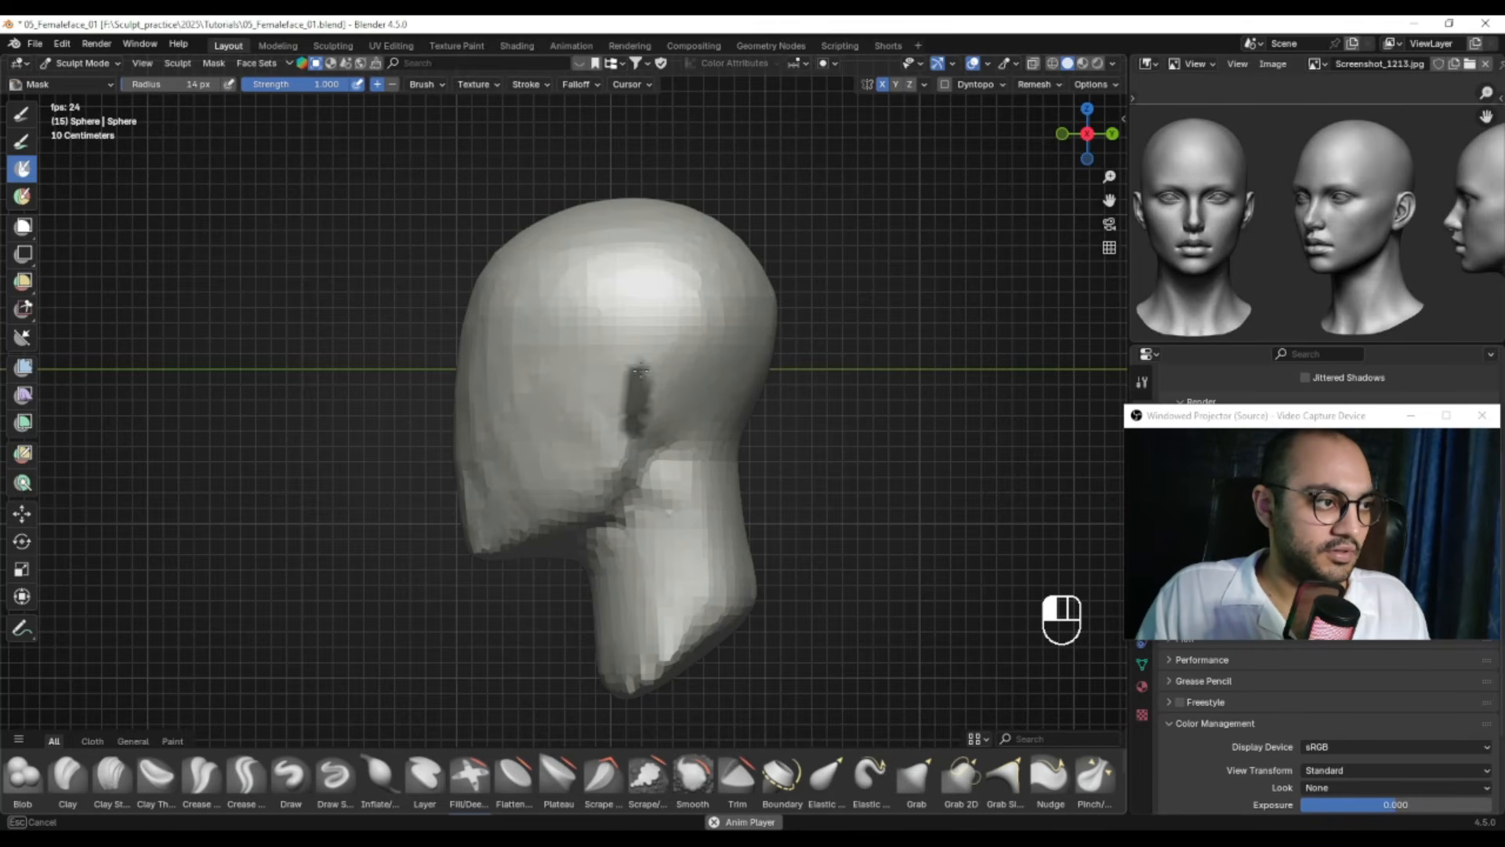
left_click_drag(641, 370, 646, 374)
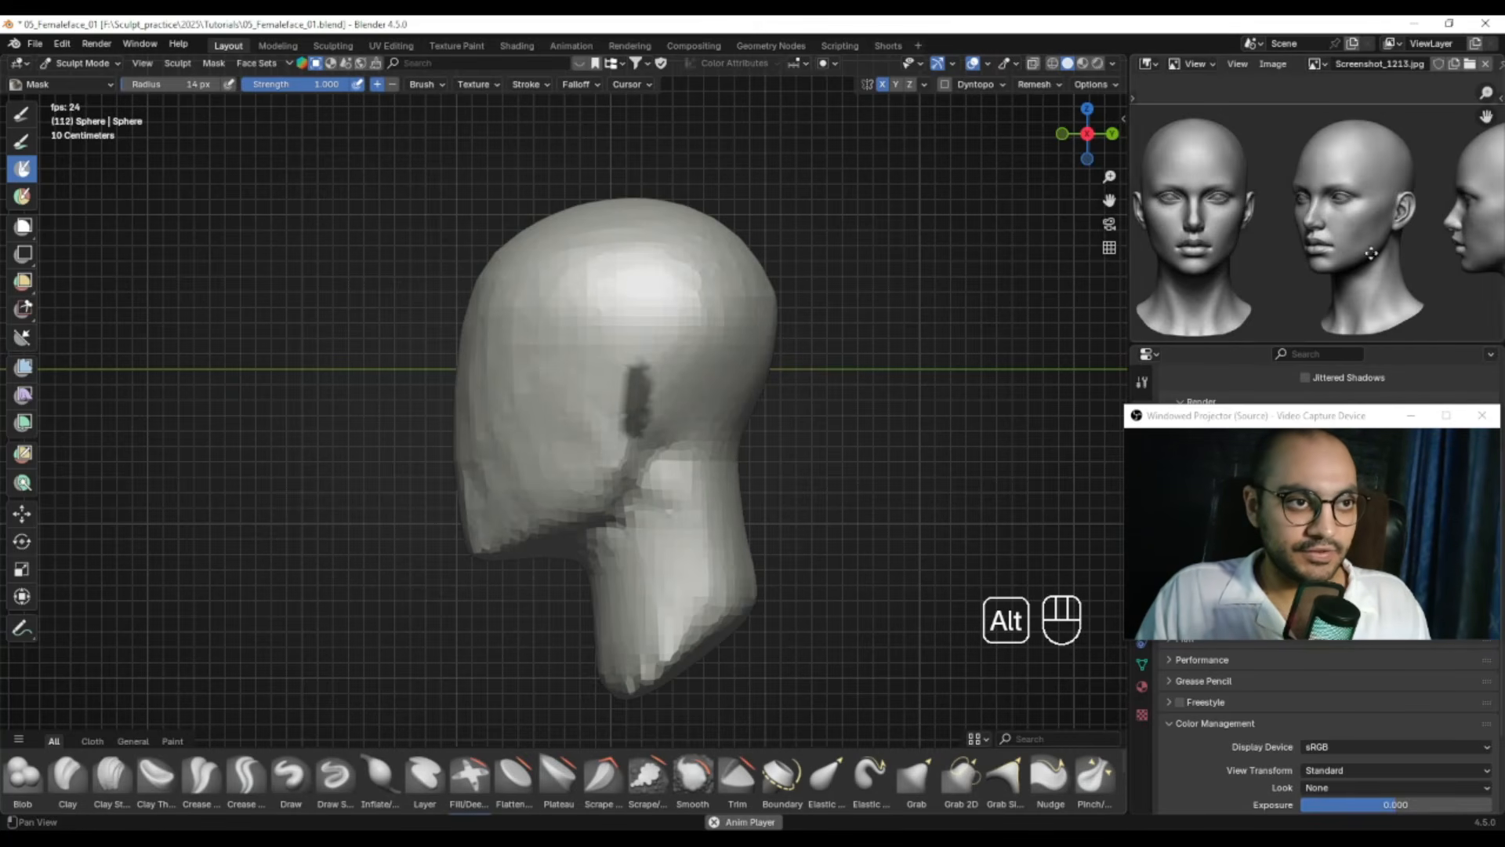
Check the side reference, invert the mask, and pull the ears out of the head with a 59 px Grab brush
middle_click_drag(1371, 253, 1333, 264)
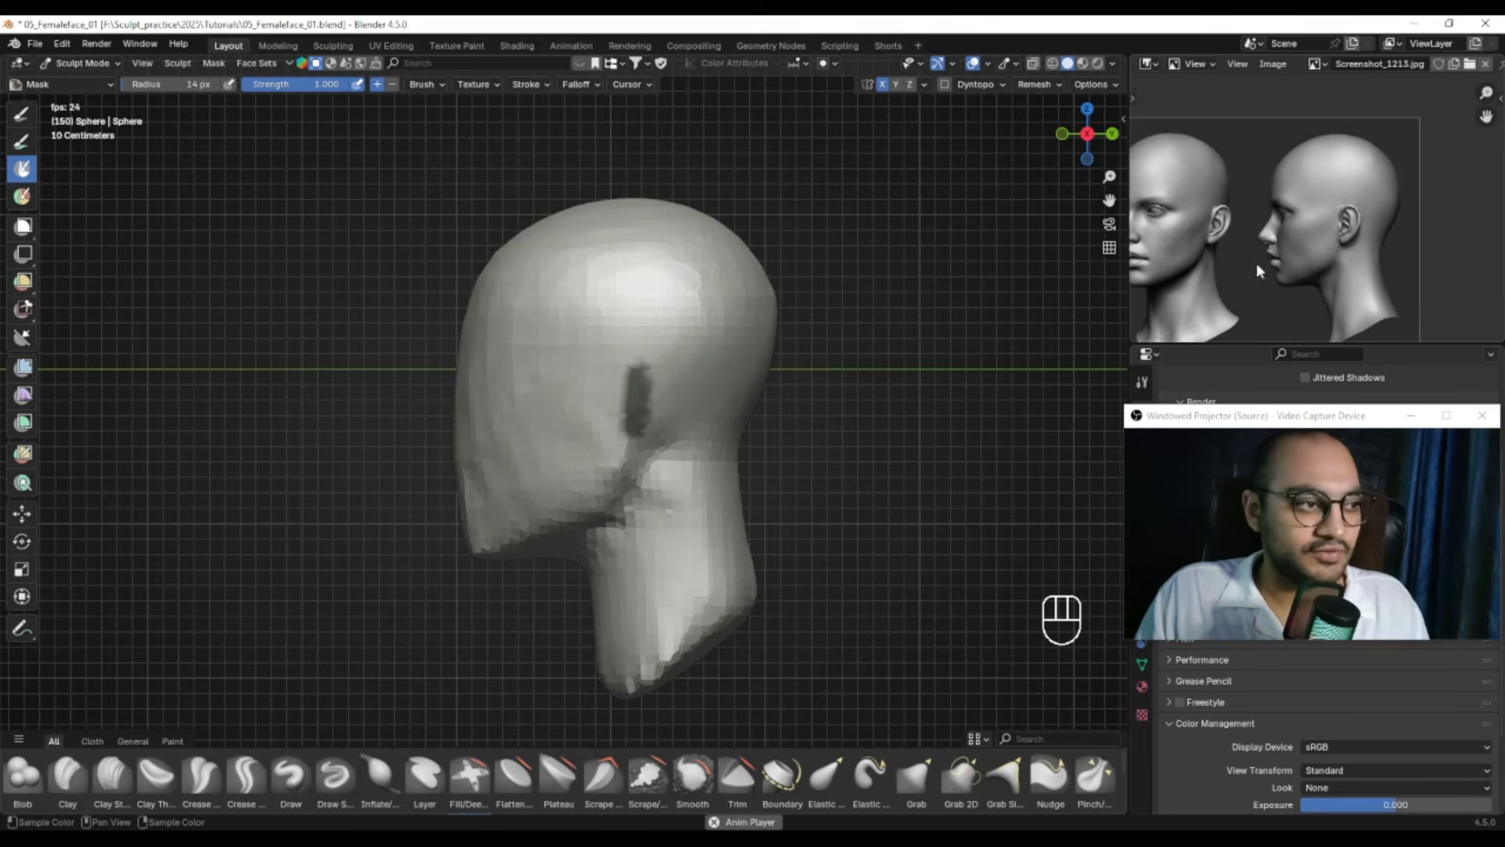
key("g")
key("f")
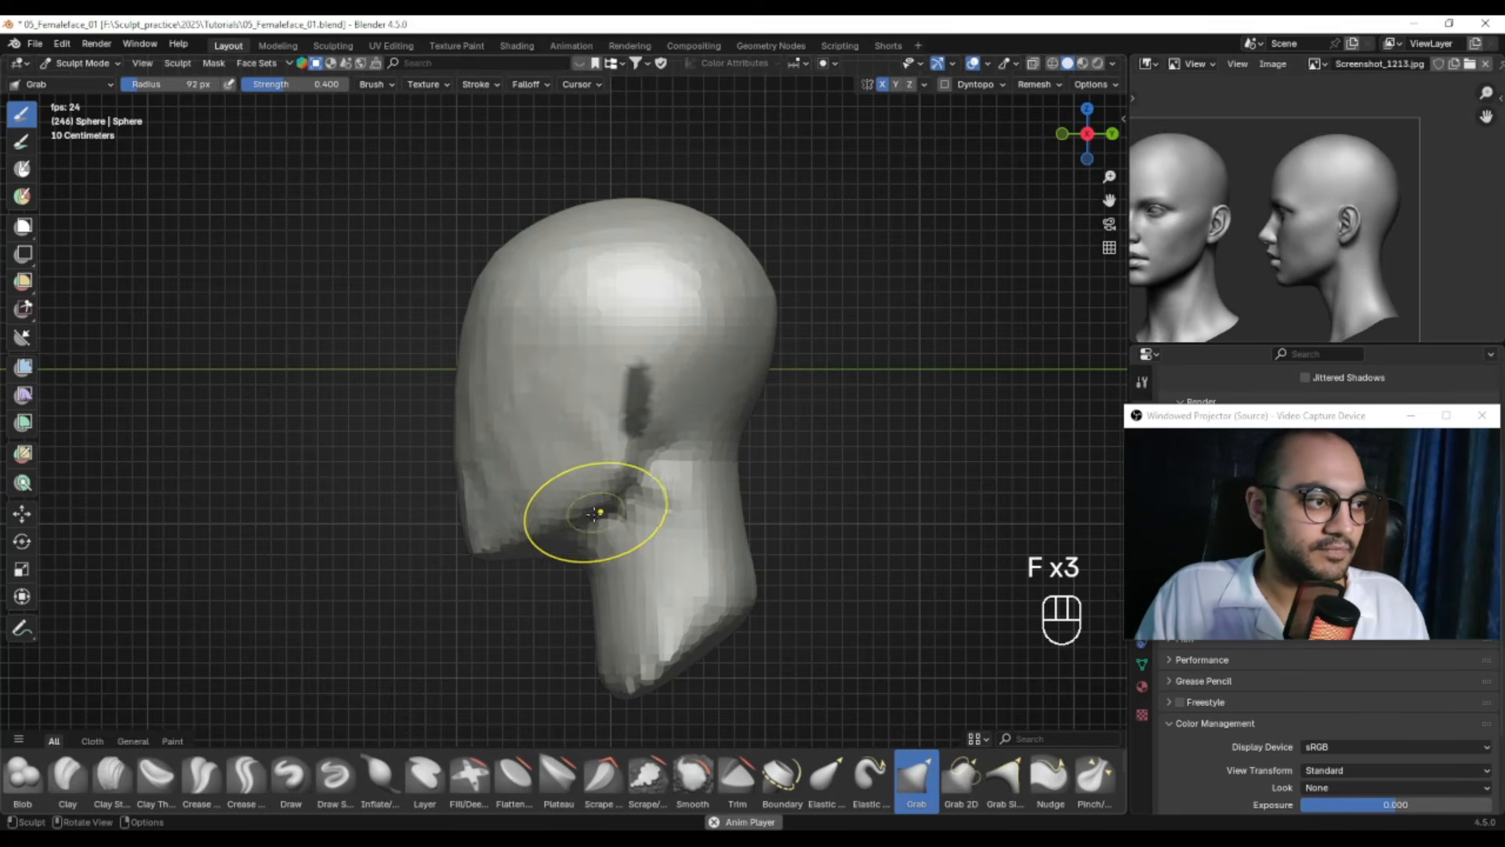
key("ctrl+i")
mouse_move(591, 421)
middle_mouse_down()
mouse_move(722, 403)
mouse_move(685, 420)
middle_mouse_up()
mouse_move(657, 419)
left_mouse_down()
mouse_move(688, 402)
mouse_move(671, 447)
left_mouse_up()
mouse_move(682, 422)
middle_mouse_down("alt")
mouse_move(750, 419)
mouse_move(718, 400)
mouse_move(689, 423)
middle_mouse_up("alt")
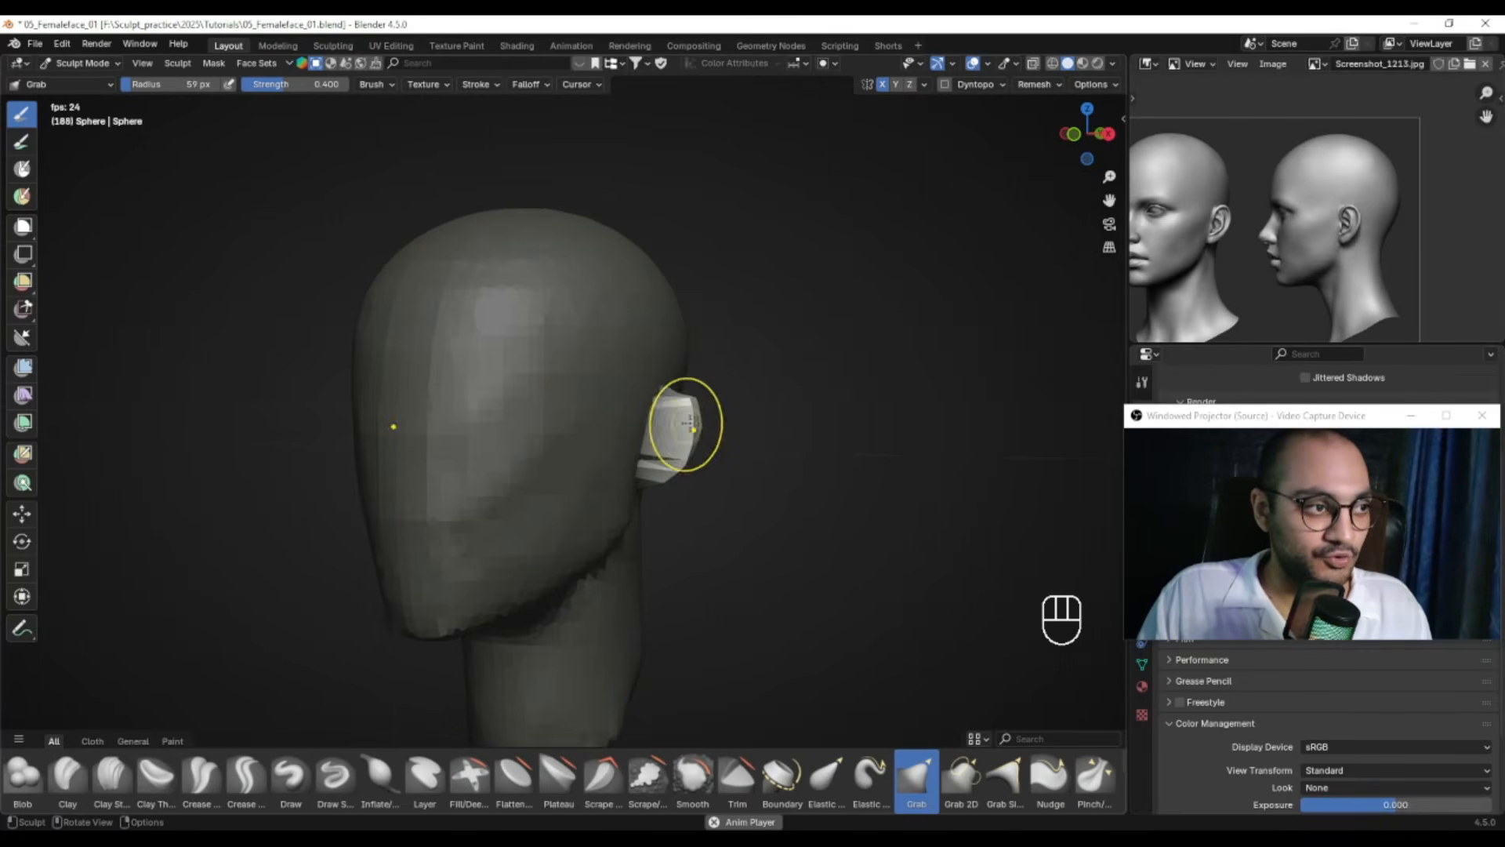
Undo the ear smoothing and pull the ear farther out from the head with a larger Grab brush
mouse_move(693, 427)
left_mouse_down("shift")
mouse_move(682, 437)
mouse_move(692, 423)
left_mouse_up("shift")
key("ctrl+z")
key("f")
left_click(728, 409)
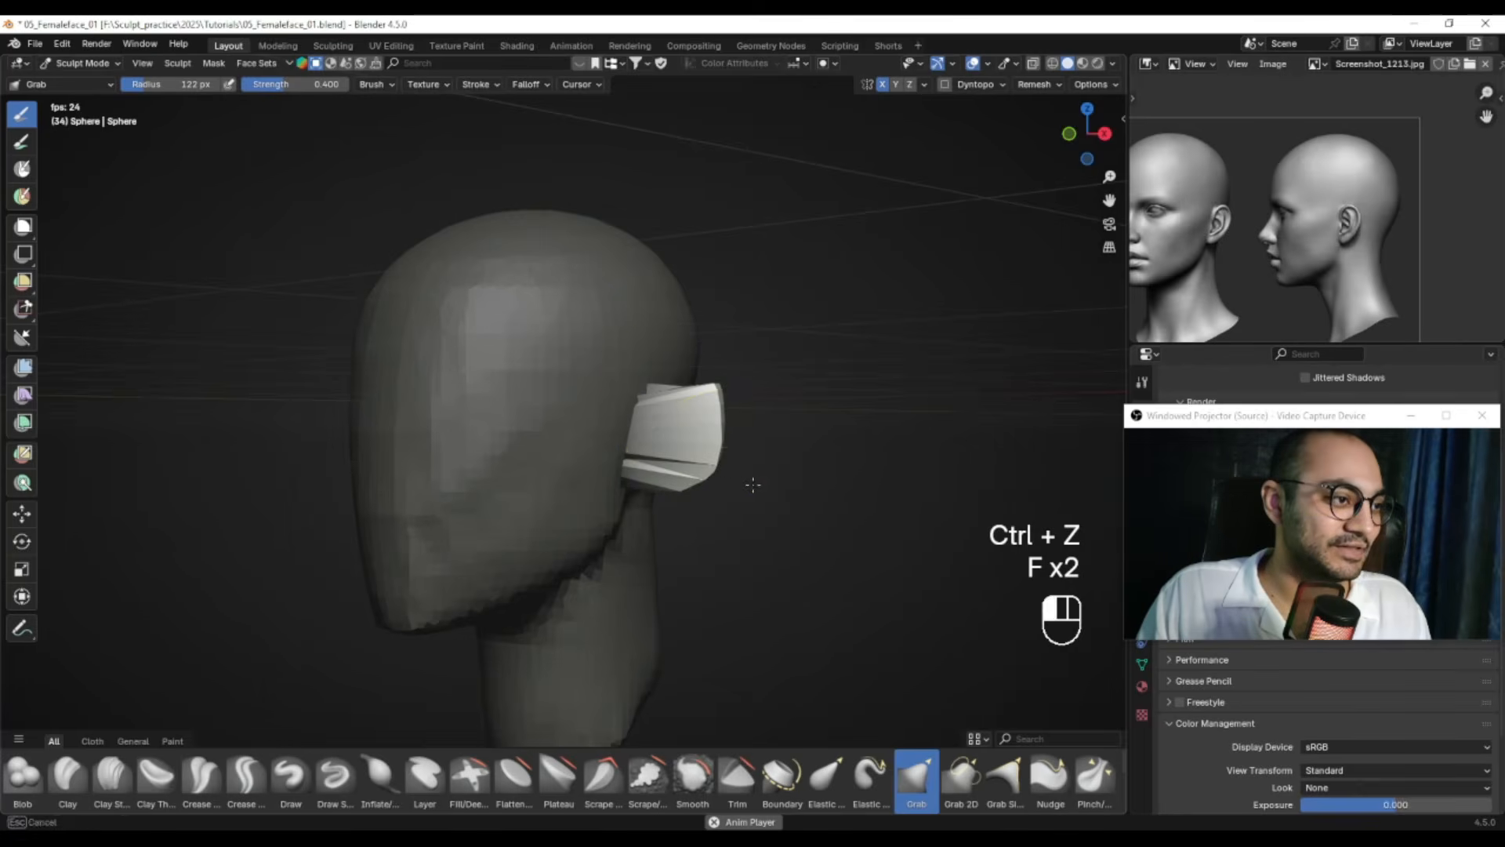
left_click_drag(699, 497, 729, 495, "alt")
left_click_drag(706, 440, 729, 418)
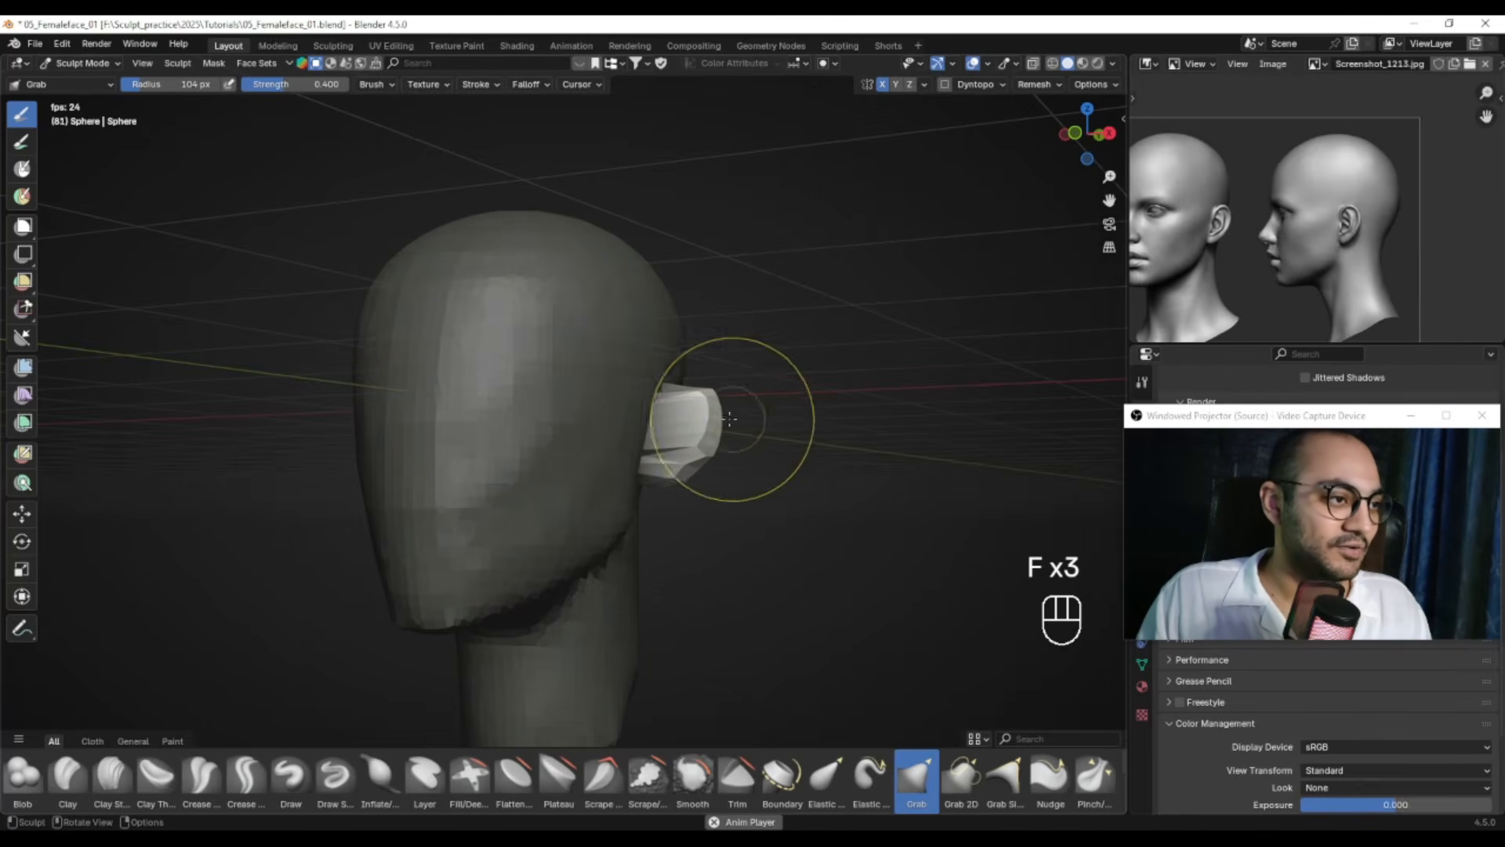
Raise the ear's upper corner with a 79 px Grab brush and extend its lower end downward into a lobe
key("f")
left_click(690, 403)
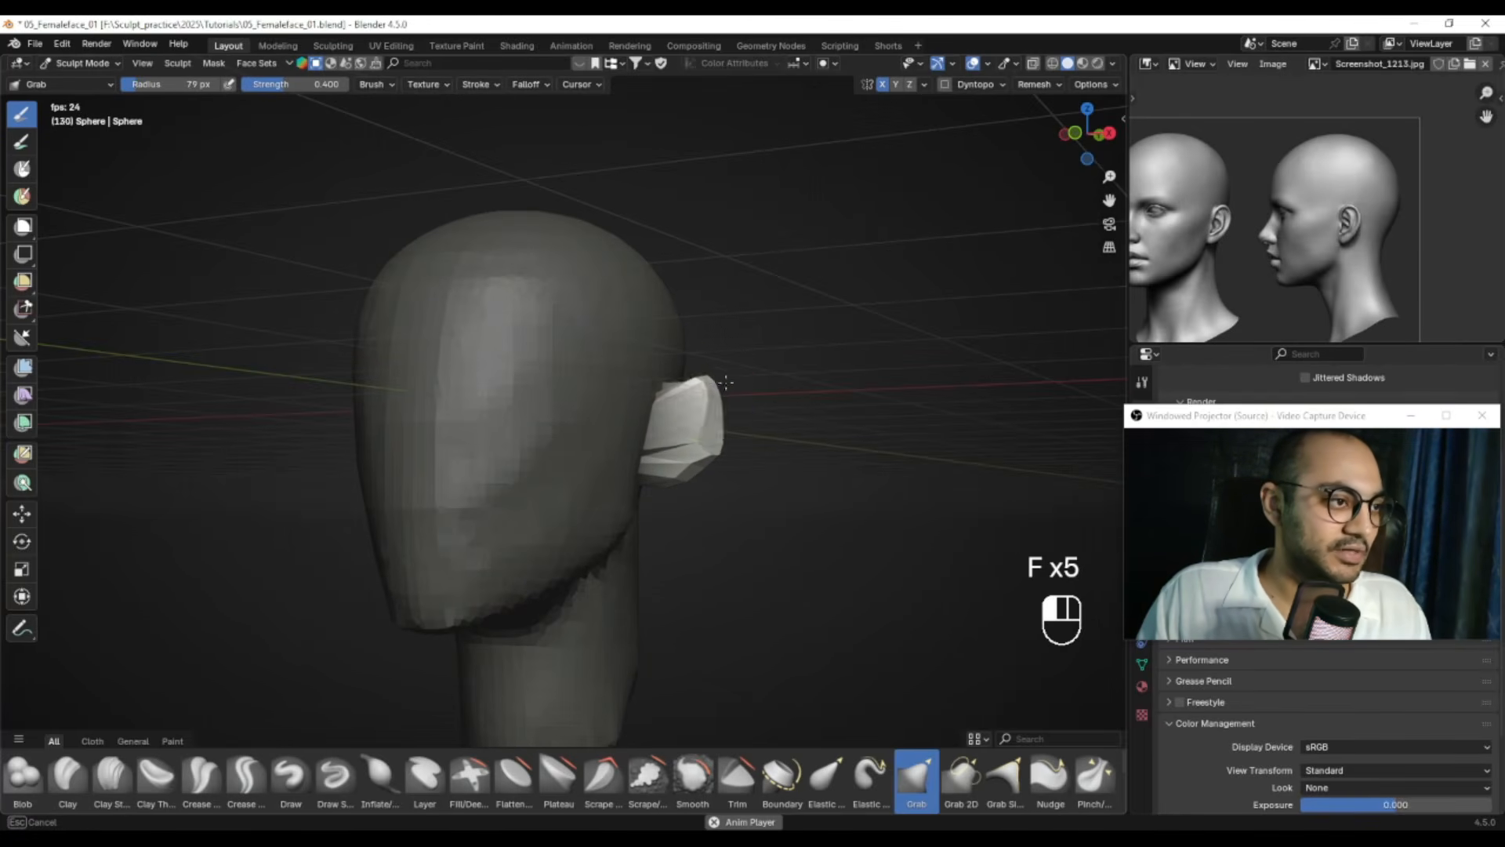
left_click_drag(734, 413, 759, 416, "alt")
key("f")
left_click(689, 469)
key("f")
left_click_drag(686, 488, 689, 522)
left_click(733, 494)
Round and widen the ear's outer contour from the side and three-quarter views with the Grab brush
mouse_move(694, 510)
left_mouse_down("alt")
mouse_move(726, 491)
mouse_move(710, 455)
mouse_move(638, 415)
left_mouse_up("alt")
key("f")
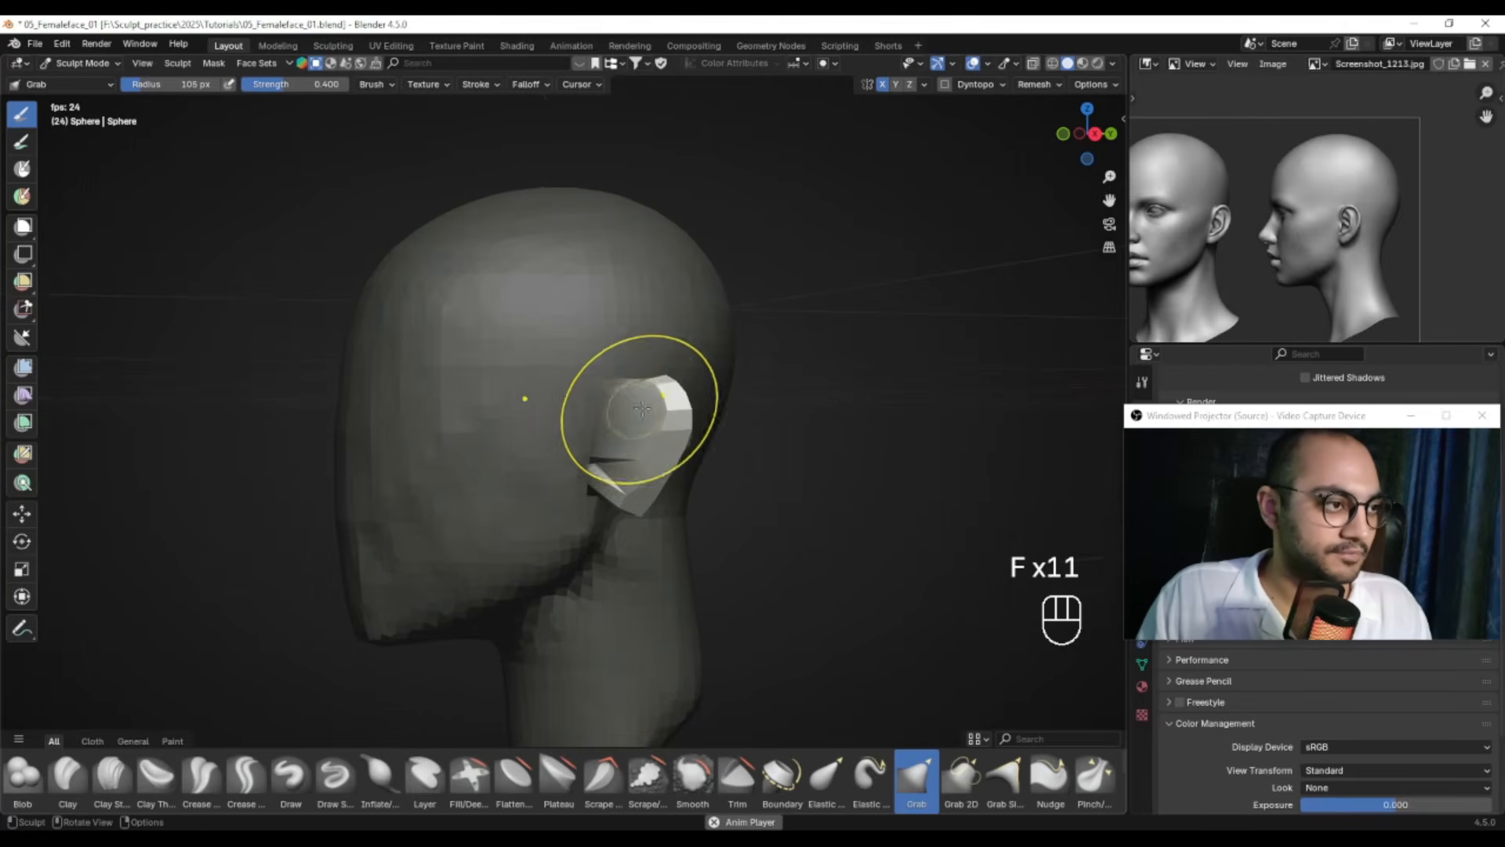
key("f")
left_click(674, 385)
left_click_drag(627, 361, 672, 378, "alt")
key("f")
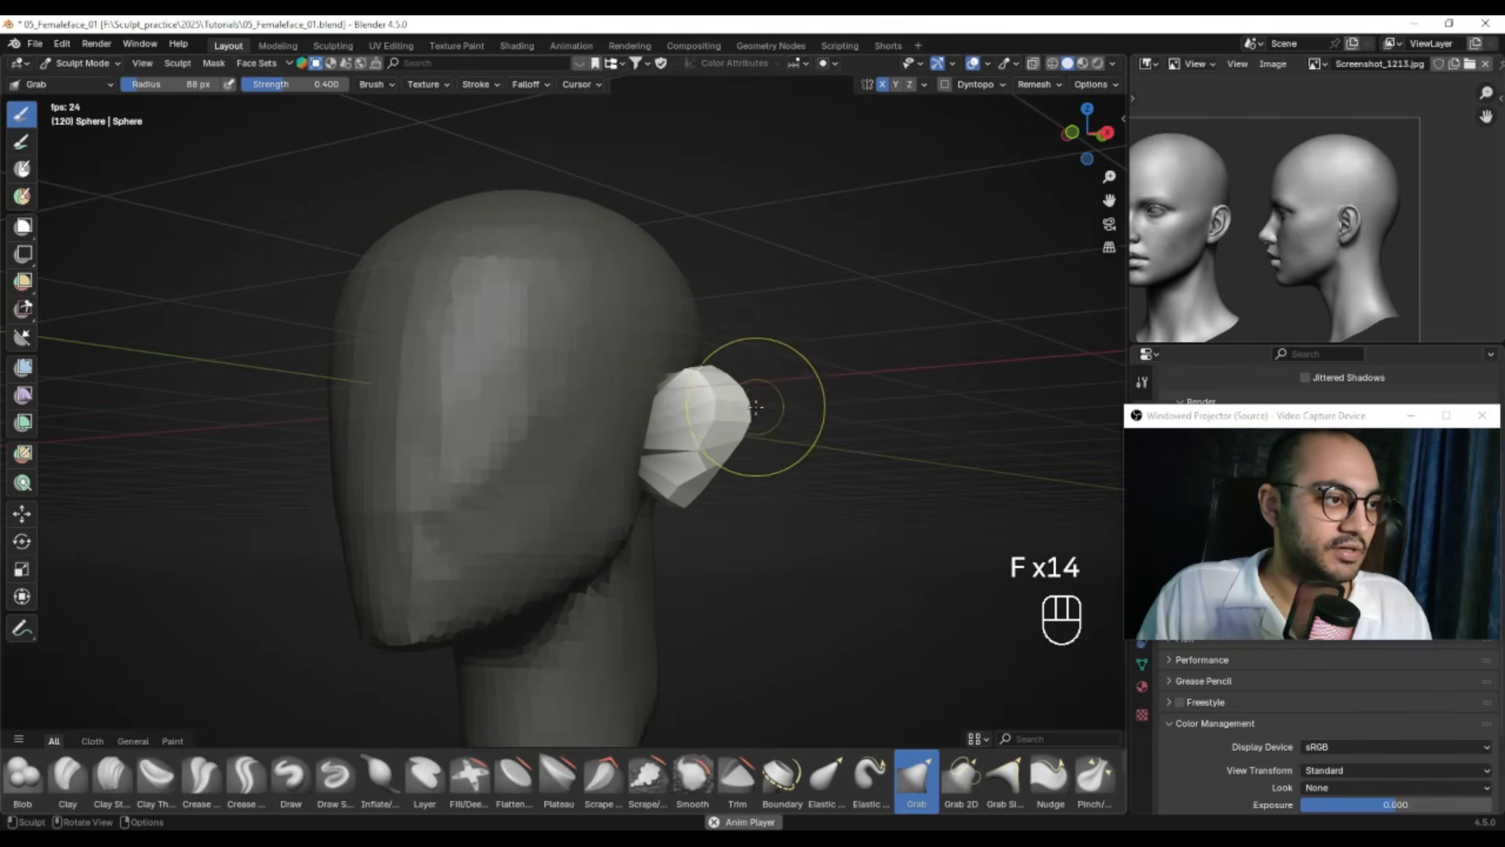
mouse_move(680, 490)
left_mouse_down("alt")
mouse_move(701, 481)
mouse_move(690, 509)
mouse_move(679, 494)
left_mouse_up("alt")
mouse_move(671, 495)
left_mouse_down("alt")
mouse_move(716, 501)
mouse_move(684, 475)
mouse_move(717, 455)
mouse_move(783, 296)
left_mouse_up("alt")
key("f")
left_click(714, 465)
Compare the ears with the front reference and move their outer edges closer to the head in front view
key("KP_1")
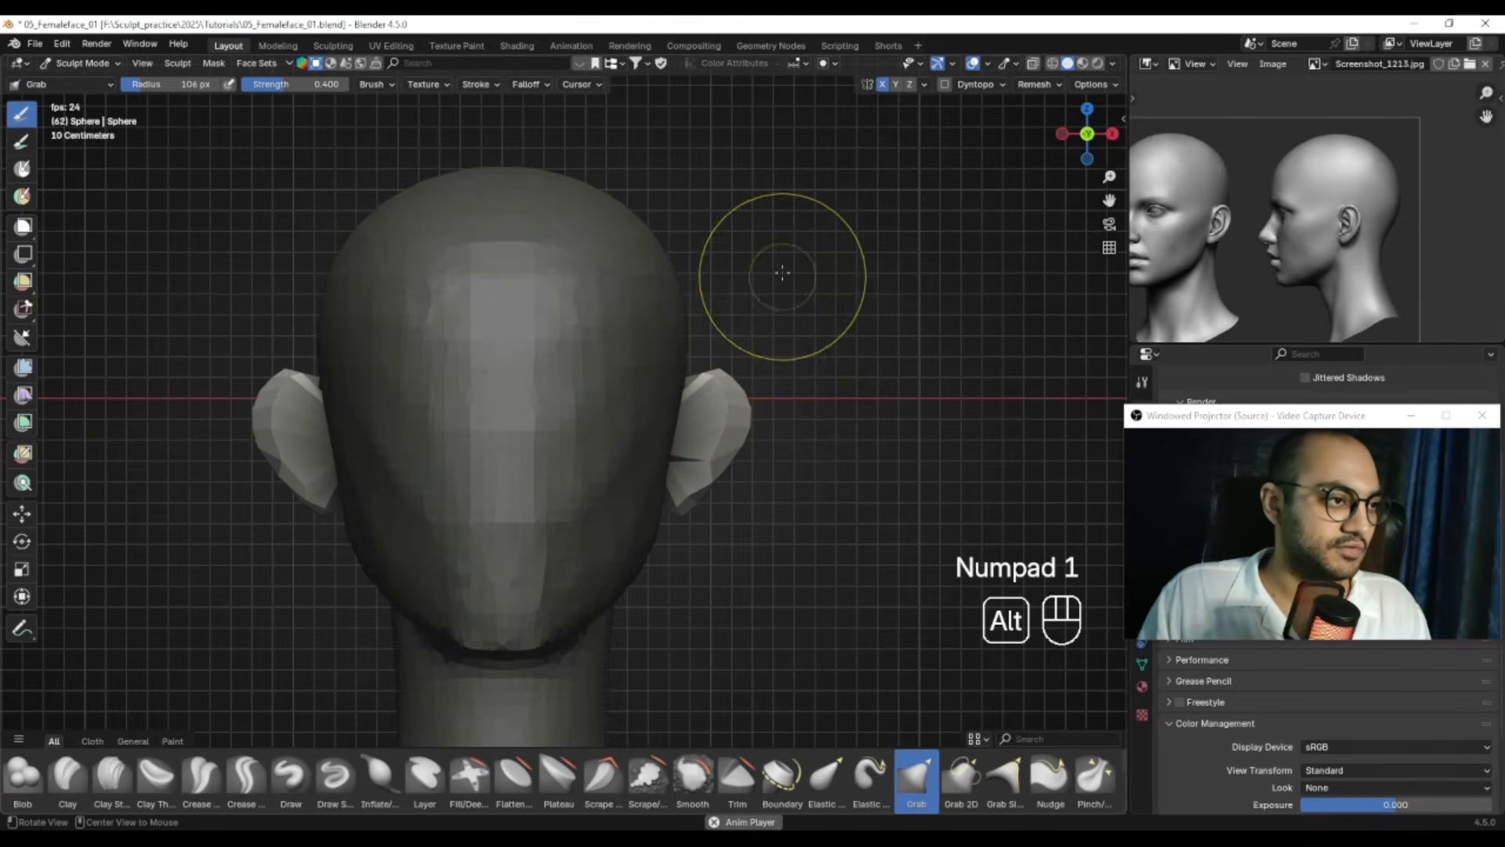
left_click_drag(771, 369, 772, 381, "alt+shift")
left_click_drag(1232, 264, 1408, 253, "alt")
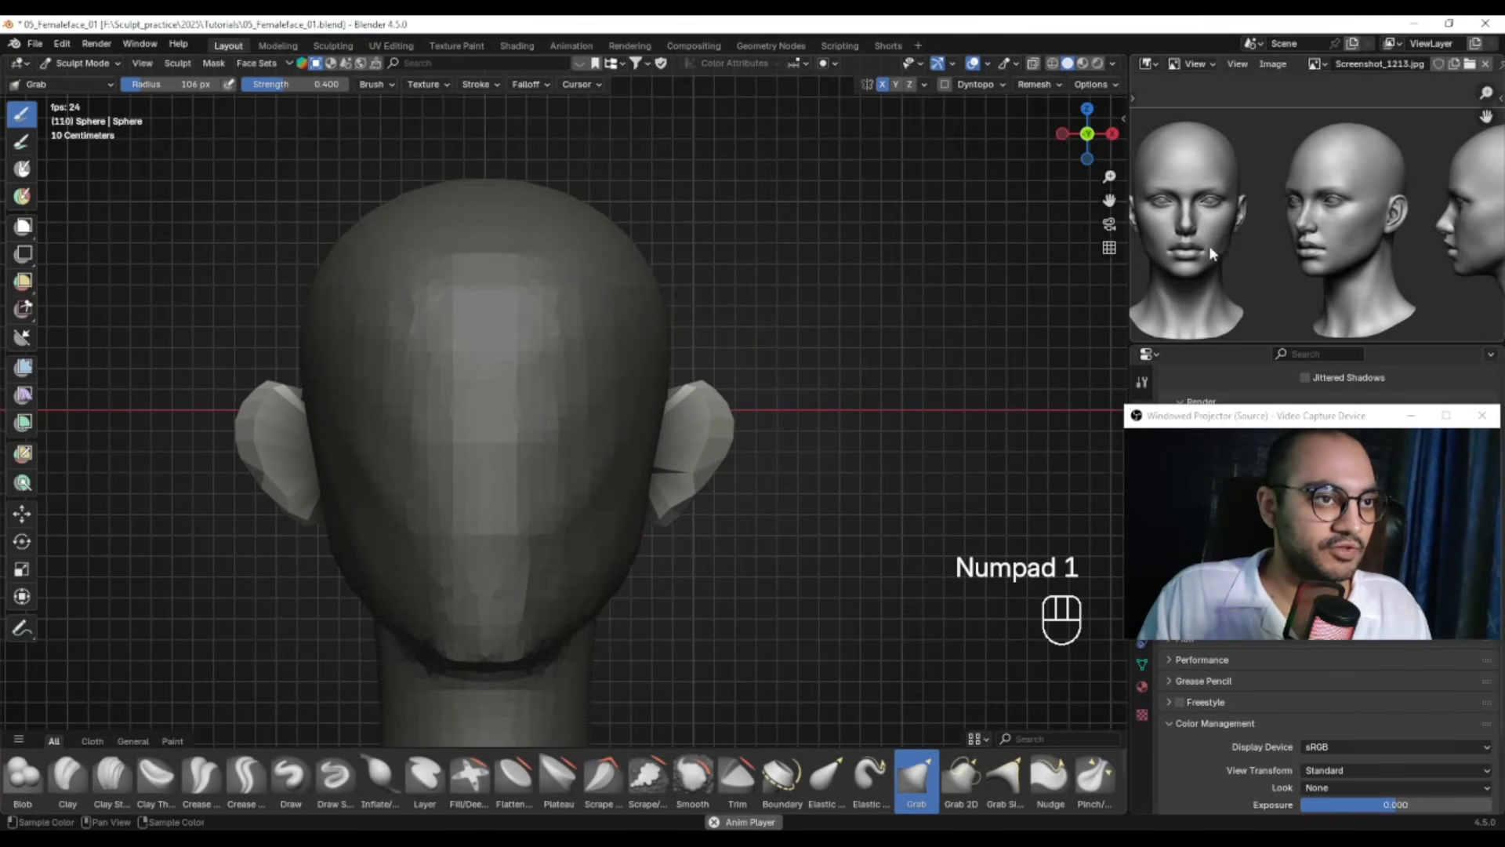
left_click_drag(885, 470, 888, 436, "ctrl+alt")
key("f")
left_click(862, 434)
left_click_drag(741, 445, 713, 455)
key("f")
left_click(830, 463)
Reshape the lower part of the ears near the lobes with a 55 px Grab brush
key("f")
left_click(686, 507)
left_click_drag(684, 507, 709, 510, "shift")
key("f")
left_click(685, 505)
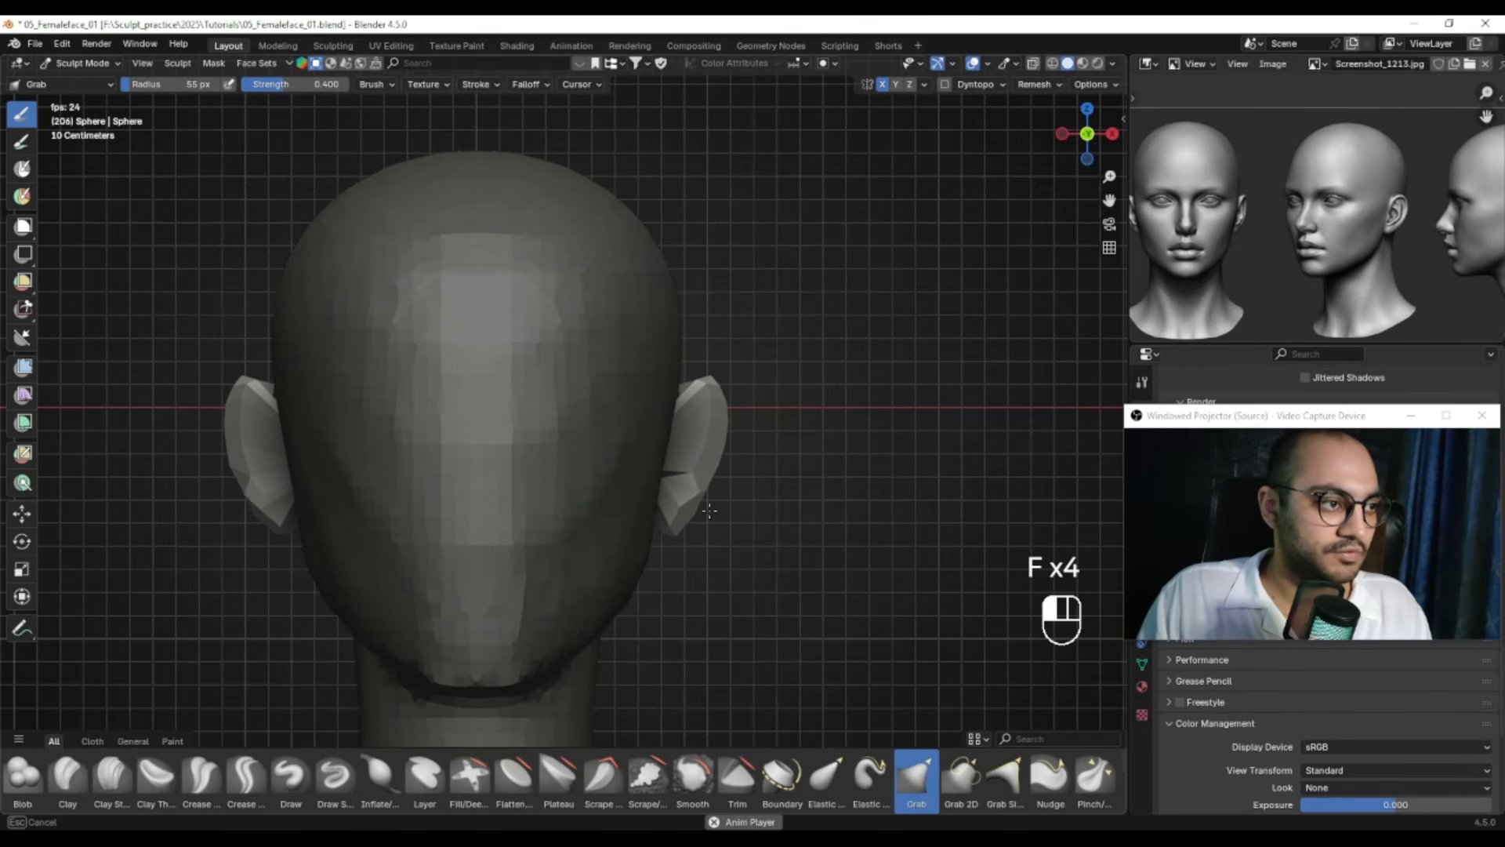
scroll(723, 467, "down", 1)
key("f")
left_click(723, 437)
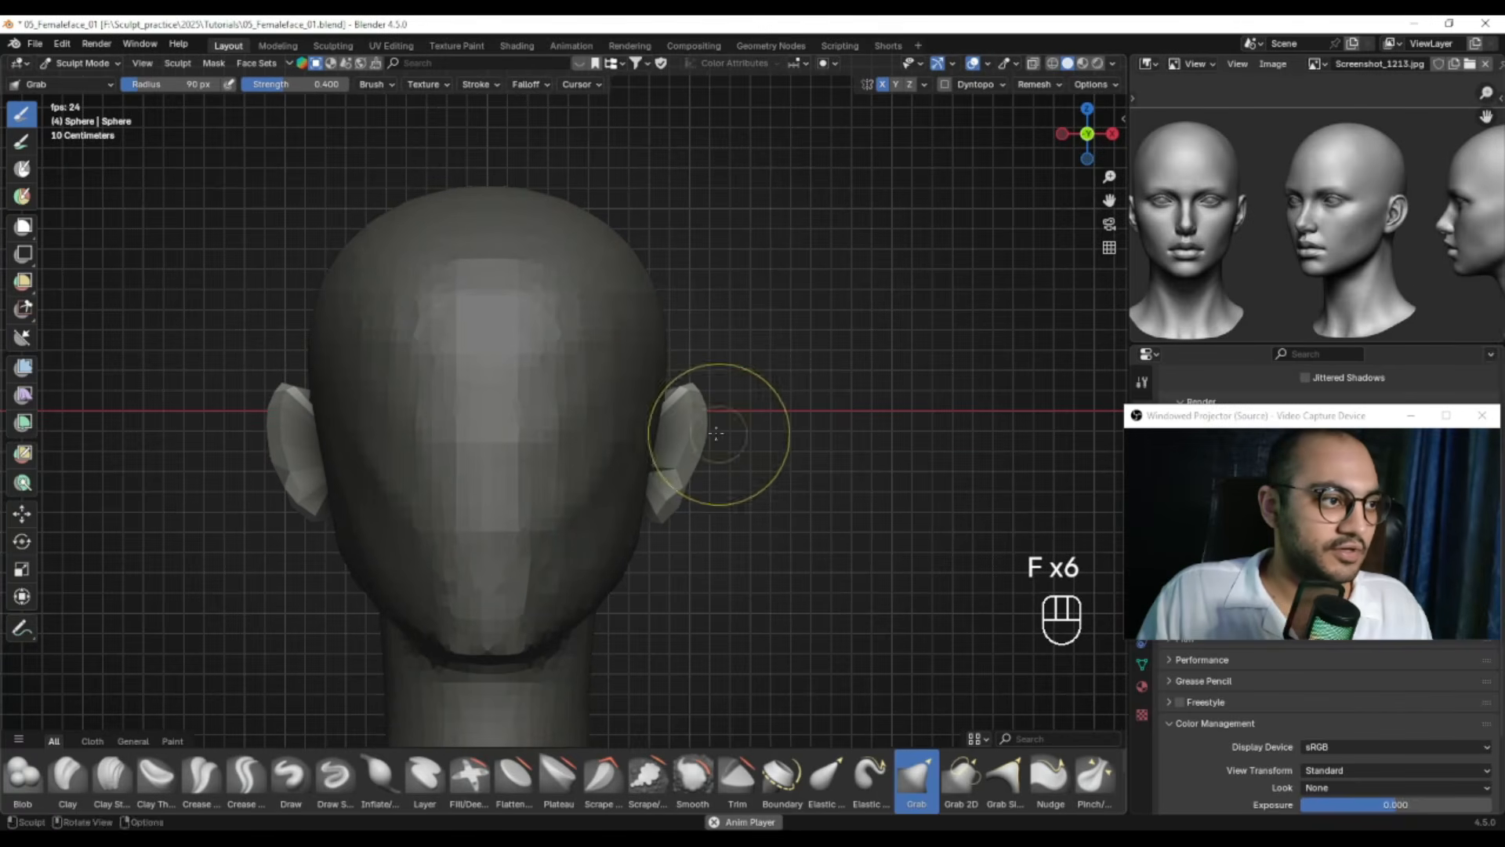
Refine the upper outer edge of the ears in front view, reducing the Grab brush radius to 44 px
left_click_drag(692, 427, 694, 404, "ctrl+alt")
key("f")
left_click(744, 405)
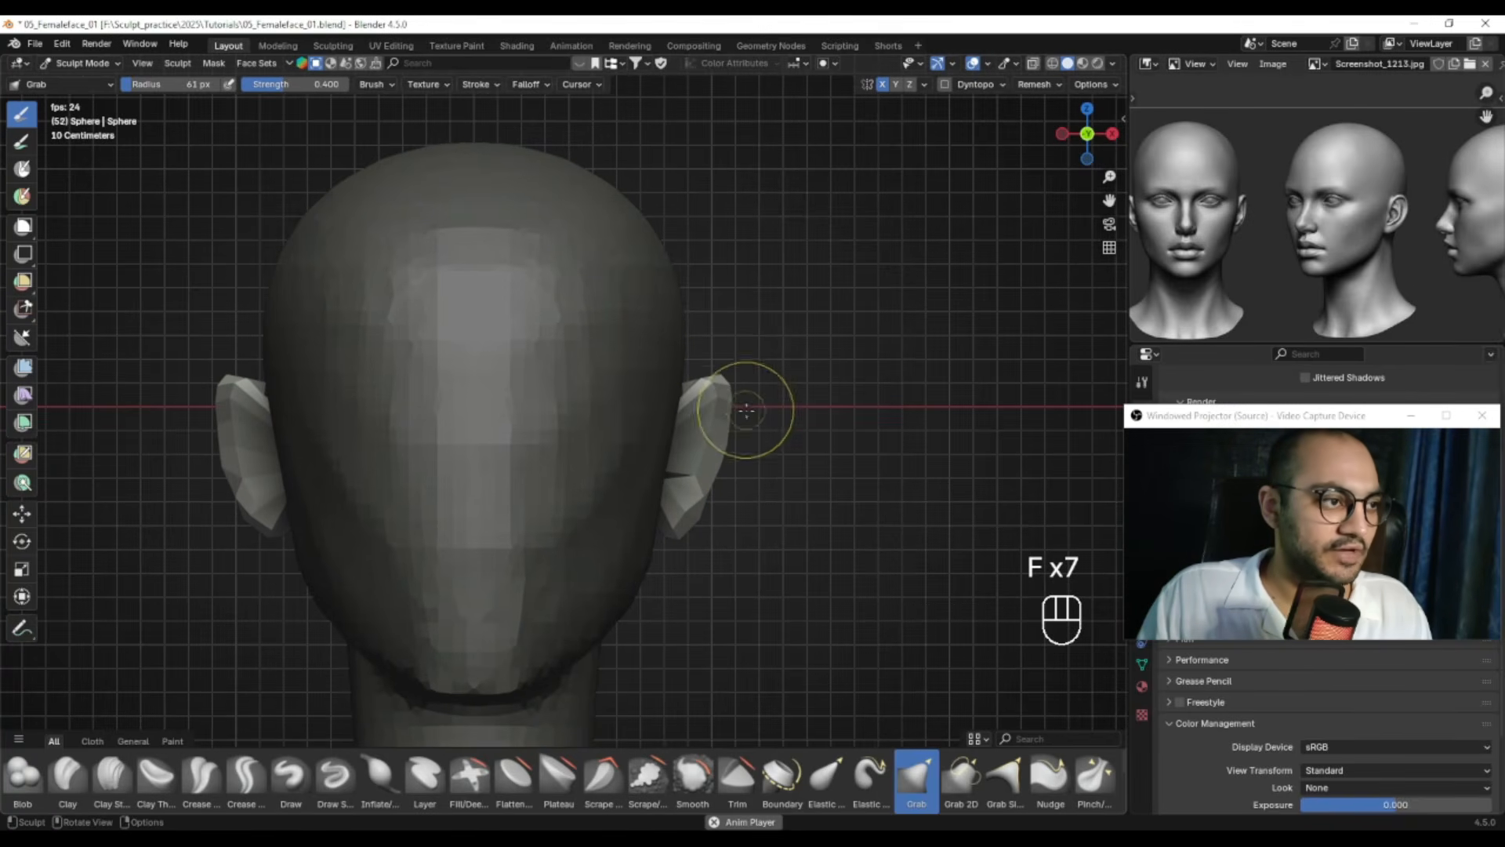
key("f")
left_click(710, 405)
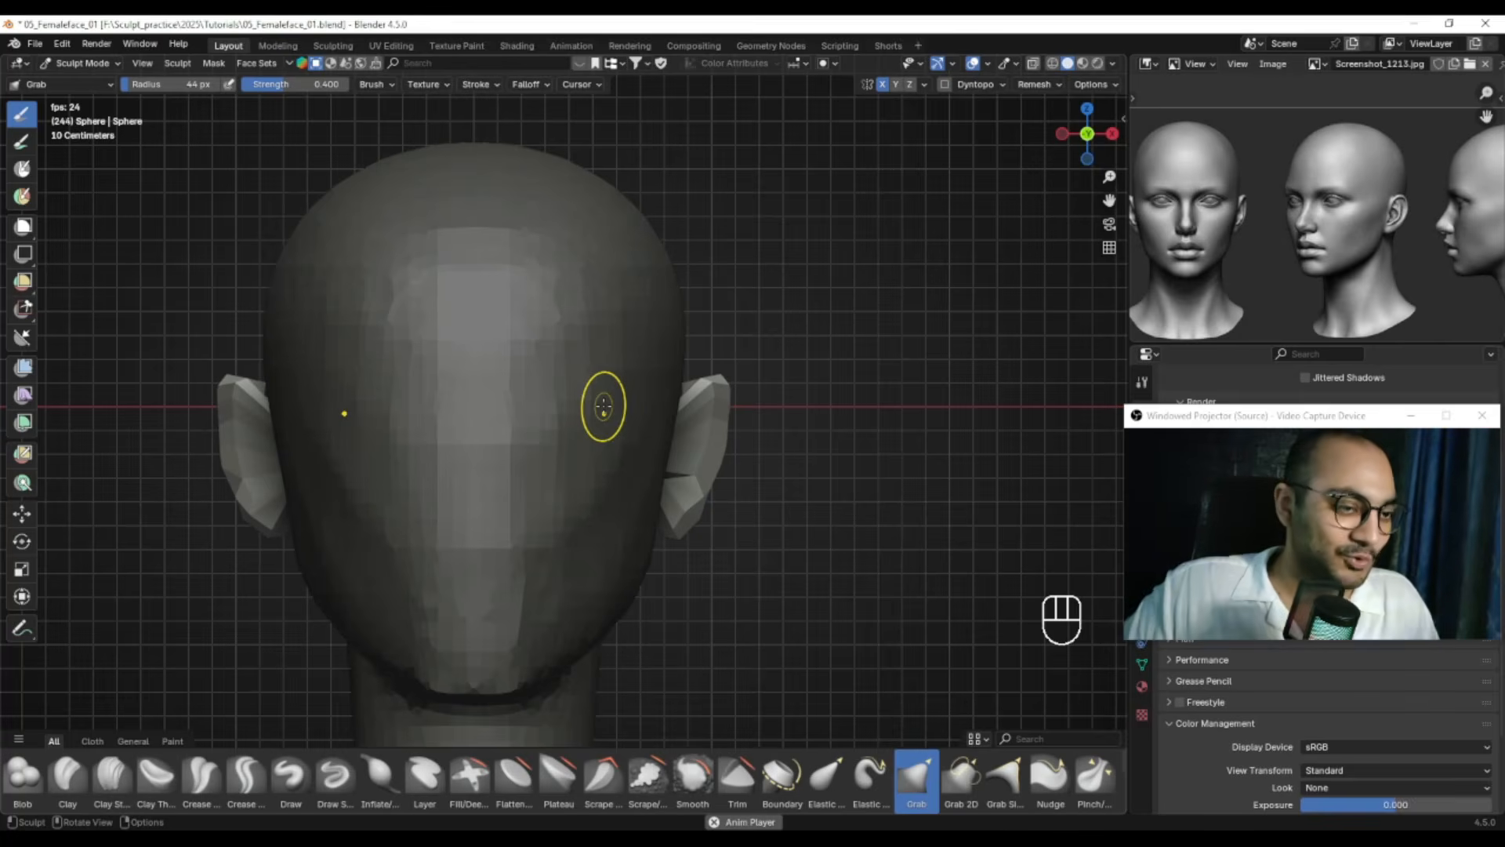
Adjust the ear lobes with the Grab brush at up to 52 px and clear the mask from the head
mouse_move(792, 369)
left_mouse_down("alt")
mouse_move(664, 484)
mouse_move(684, 507)
mouse_move(736, 509)
left_mouse_up("alt")
key("f")
left_click(684, 521)
key("f")
left_click(717, 505)
key("f")
left_click(737, 507)
mouse_move(737, 509)
left_mouse_down("ctrl+alt")
mouse_move(679, 530)
mouse_move(686, 520)
left_mouse_up("ctrl+alt")
middle_click_drag(686, 521, 719, 490, "alt")
mouse_move(720, 489)
middle_mouse_down("ctrl+alt")
mouse_move(642, 525)
mouse_move(698, 502)
middle_mouse_up("ctrl+alt")
middle_click_drag(698, 501, 670, 514, "ctrl+alt")
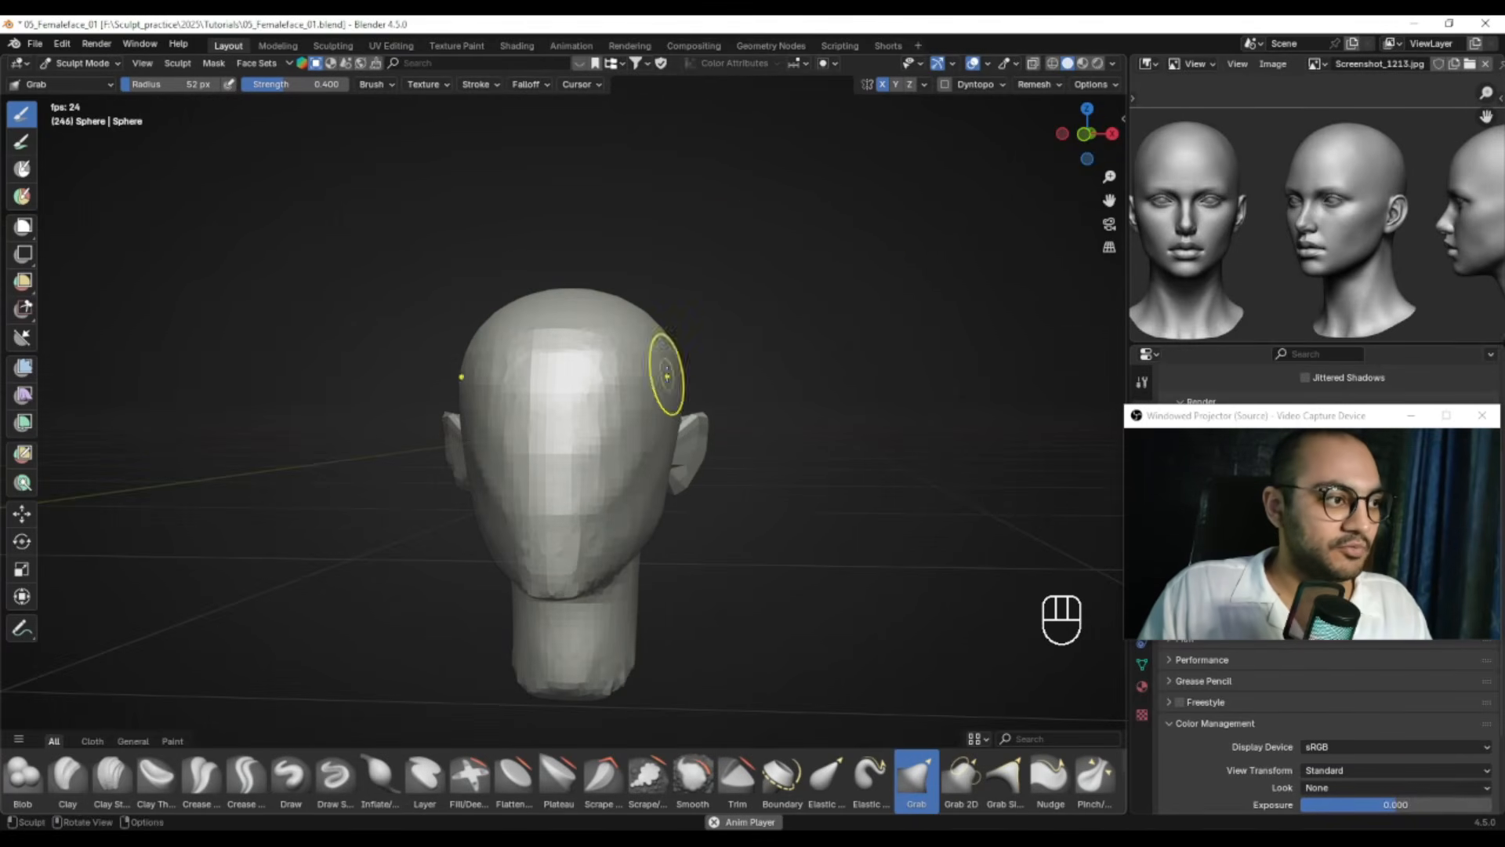
Choose the Draw brush and compare the side of the face with the front, three-quarter and side references
left_click(367, 775)
left_click(300, 778)
middle_click_drag(588, 310, 644, 437, "alt")
middle_click_drag(1241, 260, 1286, 224)
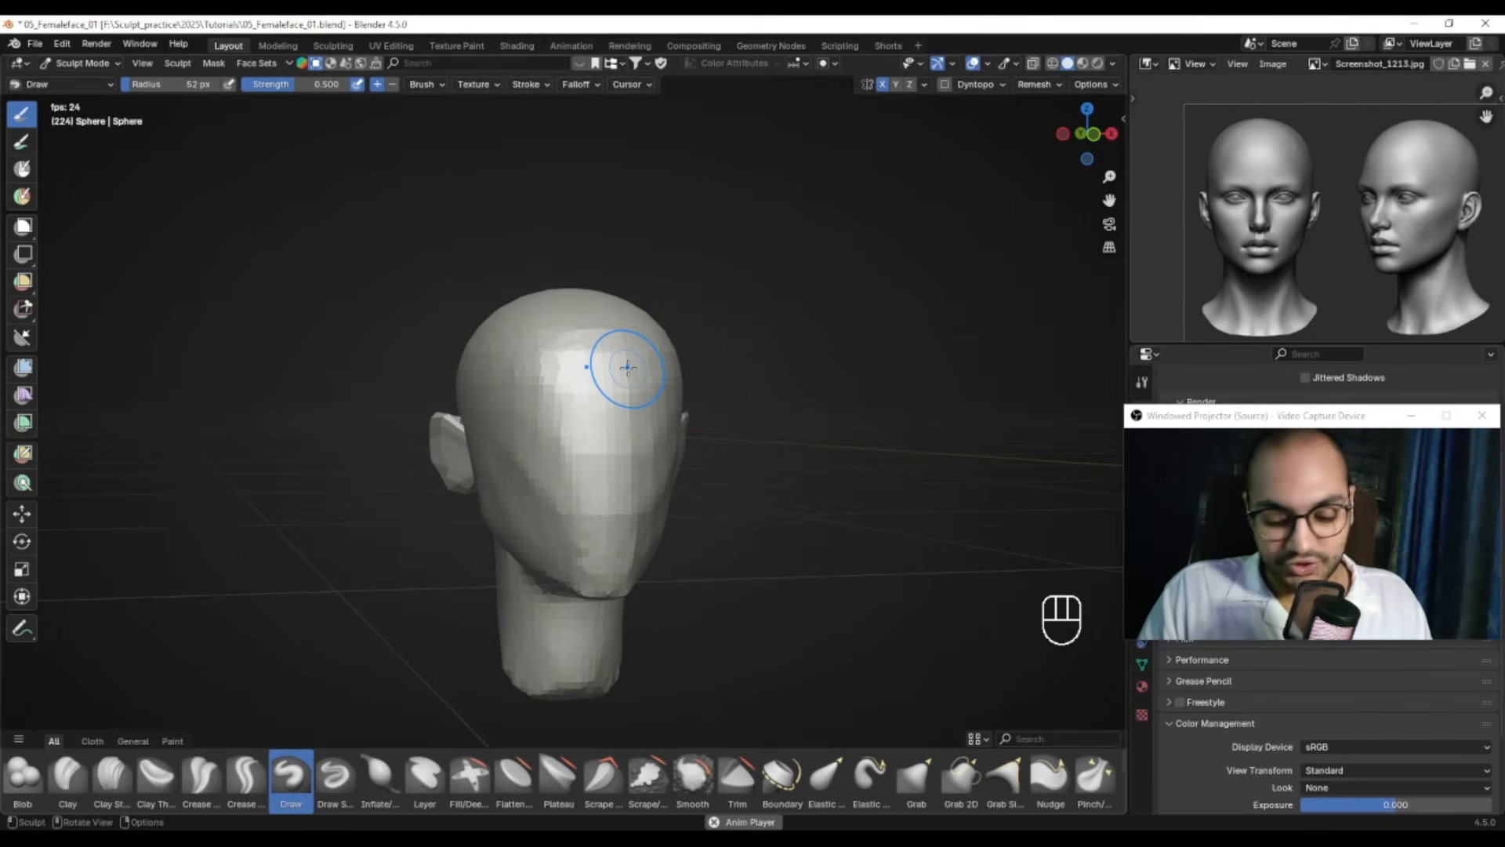
middle_click_drag(884, 379, 641, 401, "alt")
mouse_move(641, 400)
middle_mouse_down("ctrl+alt")
mouse_move(655, 386)
mouse_move(627, 412)
middle_mouse_up("ctrl+alt")
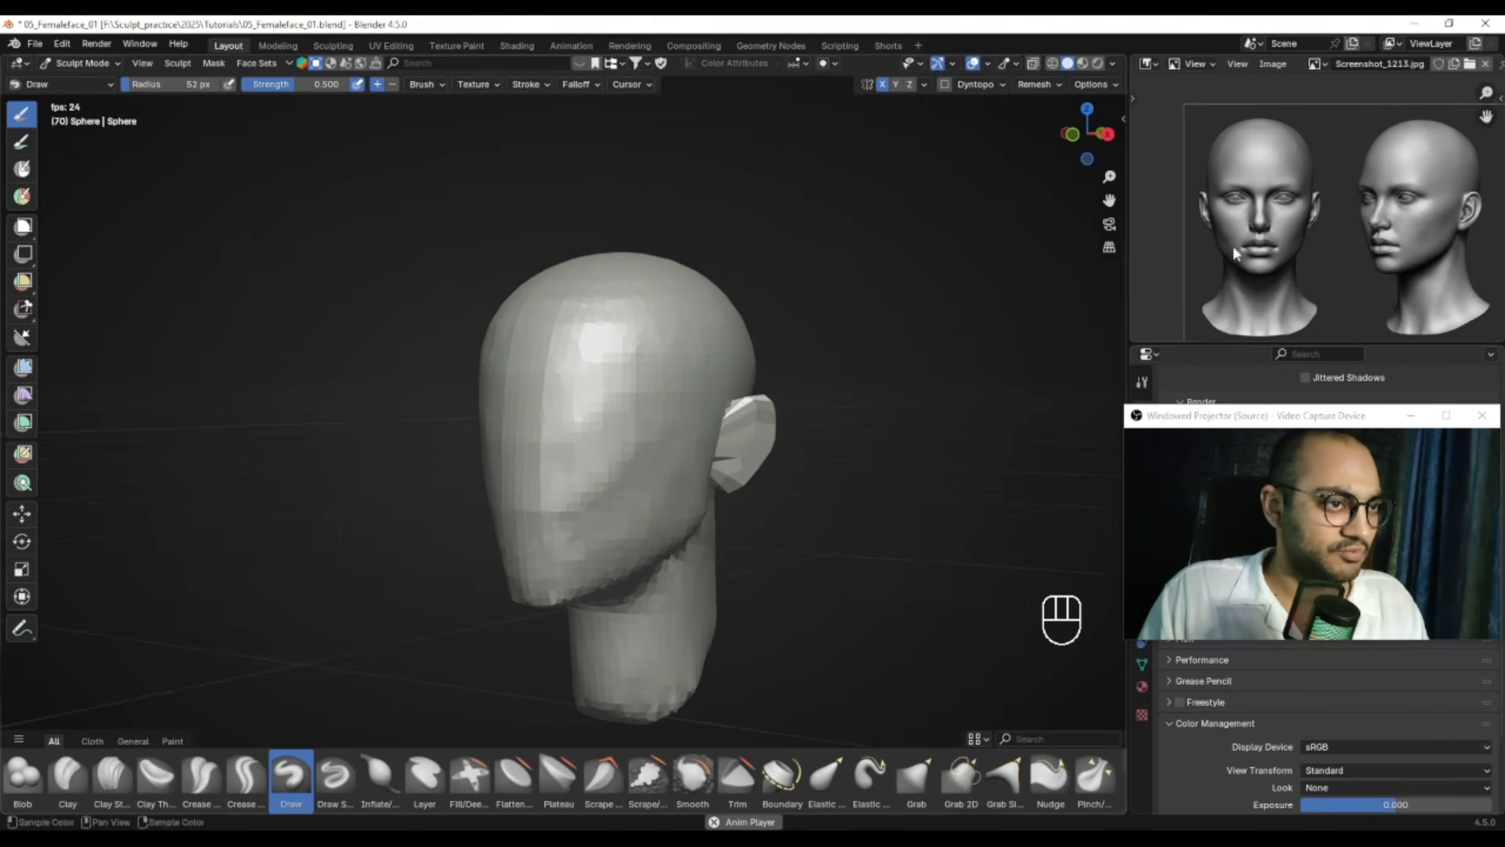
left_click_drag(751, 408, 691, 421, "alt")
left_click_drag(692, 421, 717, 374, "alt+shift")
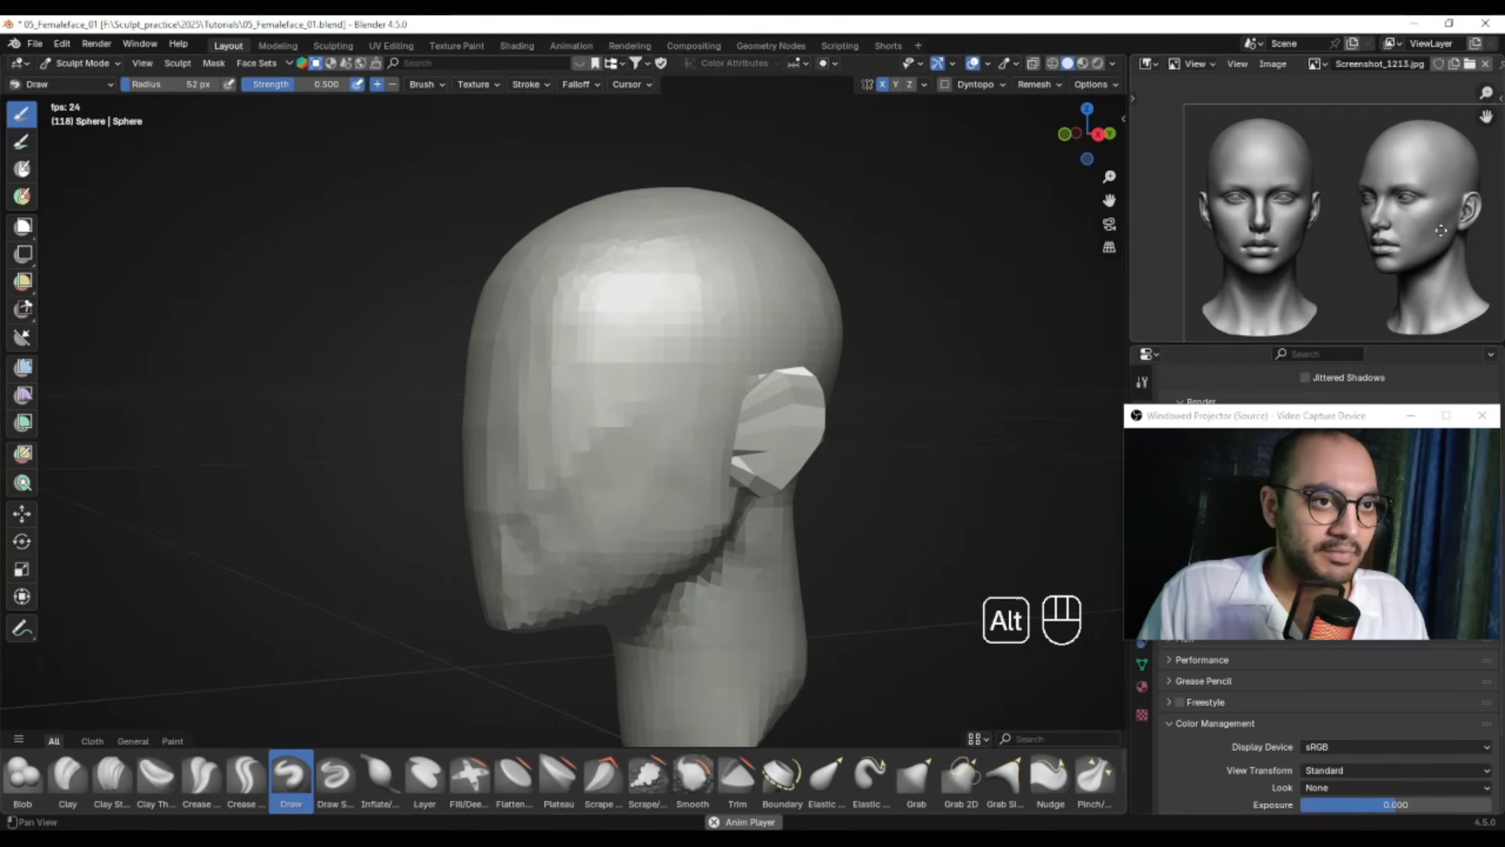
left_click_drag(1471, 229, 1232, 233, "alt")
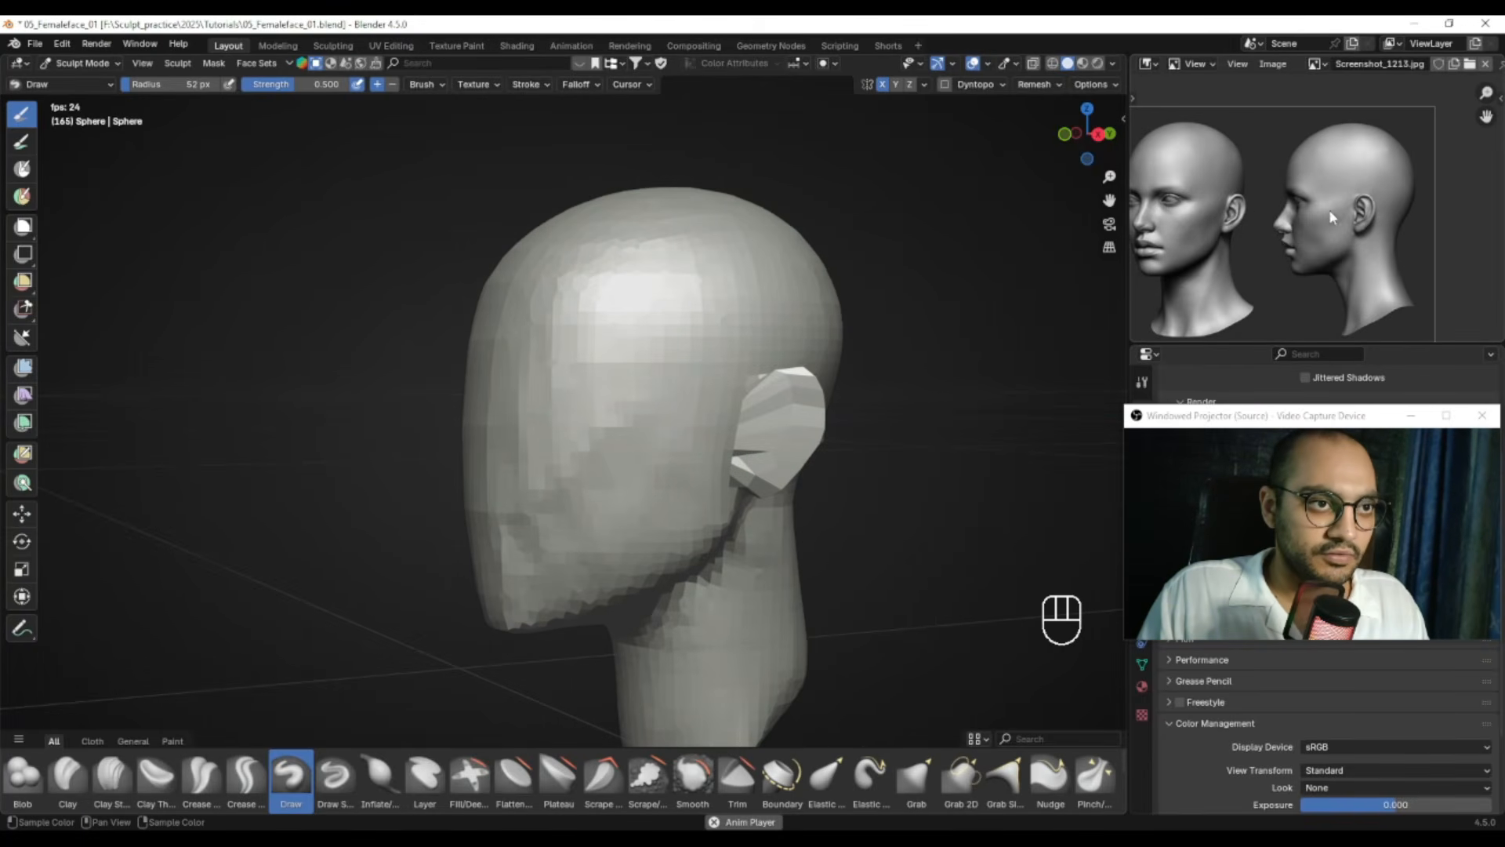
Sculpt the cheekbone ridge running from the ear toward the front of the face with a 59 px Draw brush
mouse_move(701, 427)
left_mouse_down("ctrl+alt")
mouse_move(688, 399)
mouse_move(631, 427)
left_mouse_up("ctrl+alt")
key("f")
left_click(753, 399)
left_click_drag(708, 398, 571, 442)
left_click_drag(580, 439, 616, 442, "alt")
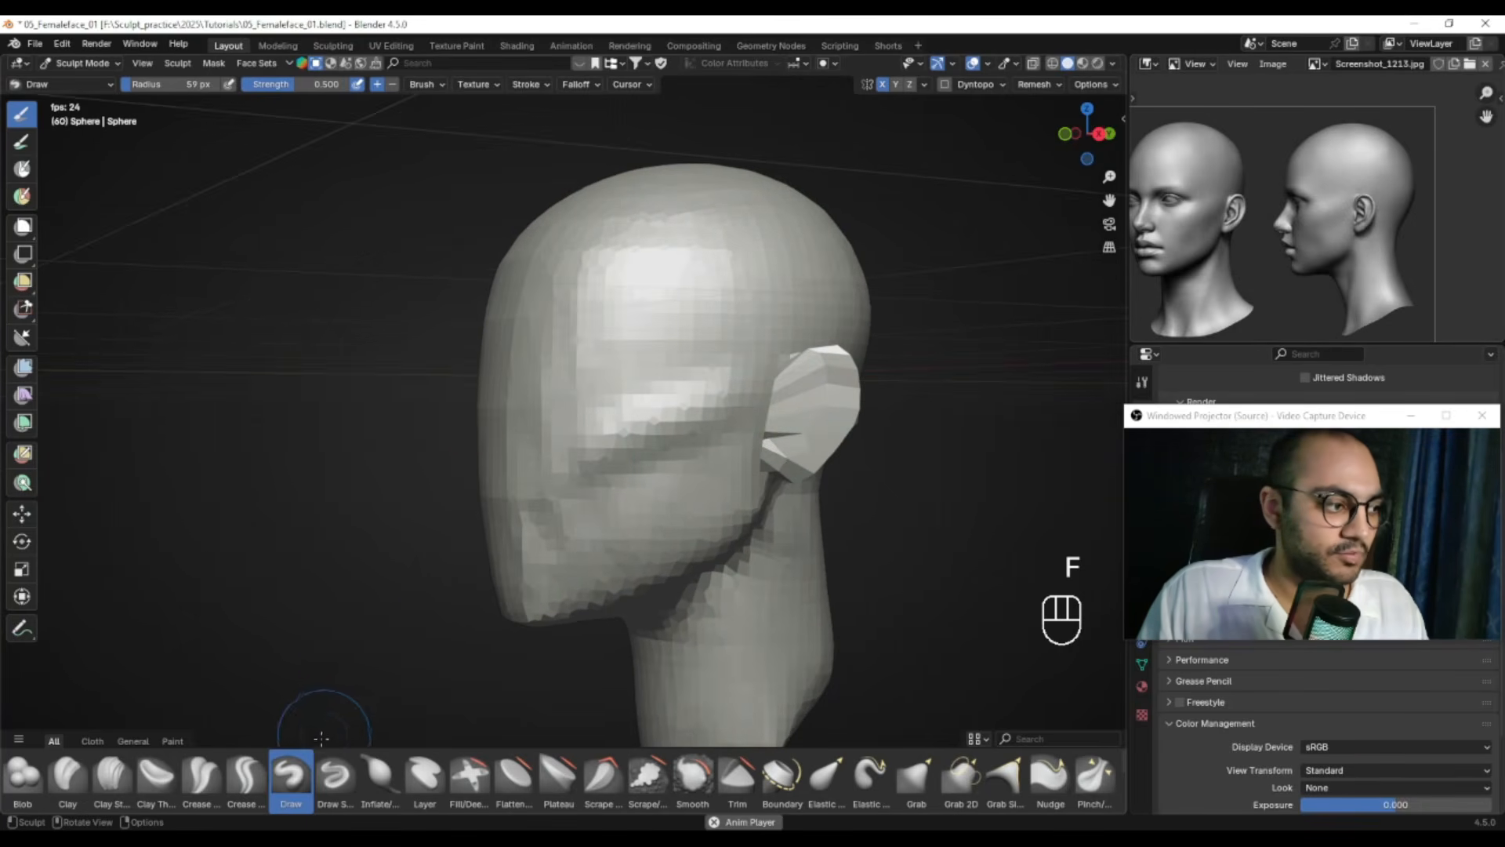
left_click_drag(699, 419, 714, 411, "alt")
mouse_move(638, 453)
left_mouse_down("alt")
mouse_move(776, 452)
mouse_move(666, 453)
left_mouse_up("alt")
Refine the cheek area below the cheekbone and smooth its transition into the face and jaw
key("f")
left_click(650, 487)
mouse_move(649, 548)
left_mouse_down("alt")
mouse_move(701, 540)
mouse_move(675, 517)
left_mouse_up("alt")
key("f")
left_click(776, 423)
mouse_move(784, 419)
left_mouse_down("shift")
mouse_move(650, 474)
mouse_move(710, 483)
left_mouse_up("shift")
mouse_move(655, 470)
right_mouse_down("alt")
mouse_move(718, 444)
mouse_move(627, 537)
mouse_move(561, 526)
right_mouse_up("alt")
mouse_move(666, 458)
left_mouse_down("shift")
mouse_move(633, 417)
mouse_move(639, 447)
mouse_move(628, 379)
left_mouse_up("shift")
Show the head from the front and frame the front reference for comparison
key("KP_1")
left_click_drag(1244, 218, 1403, 236, "alt")
middle_click_drag(1401, 237, 1410, 237, "alt")
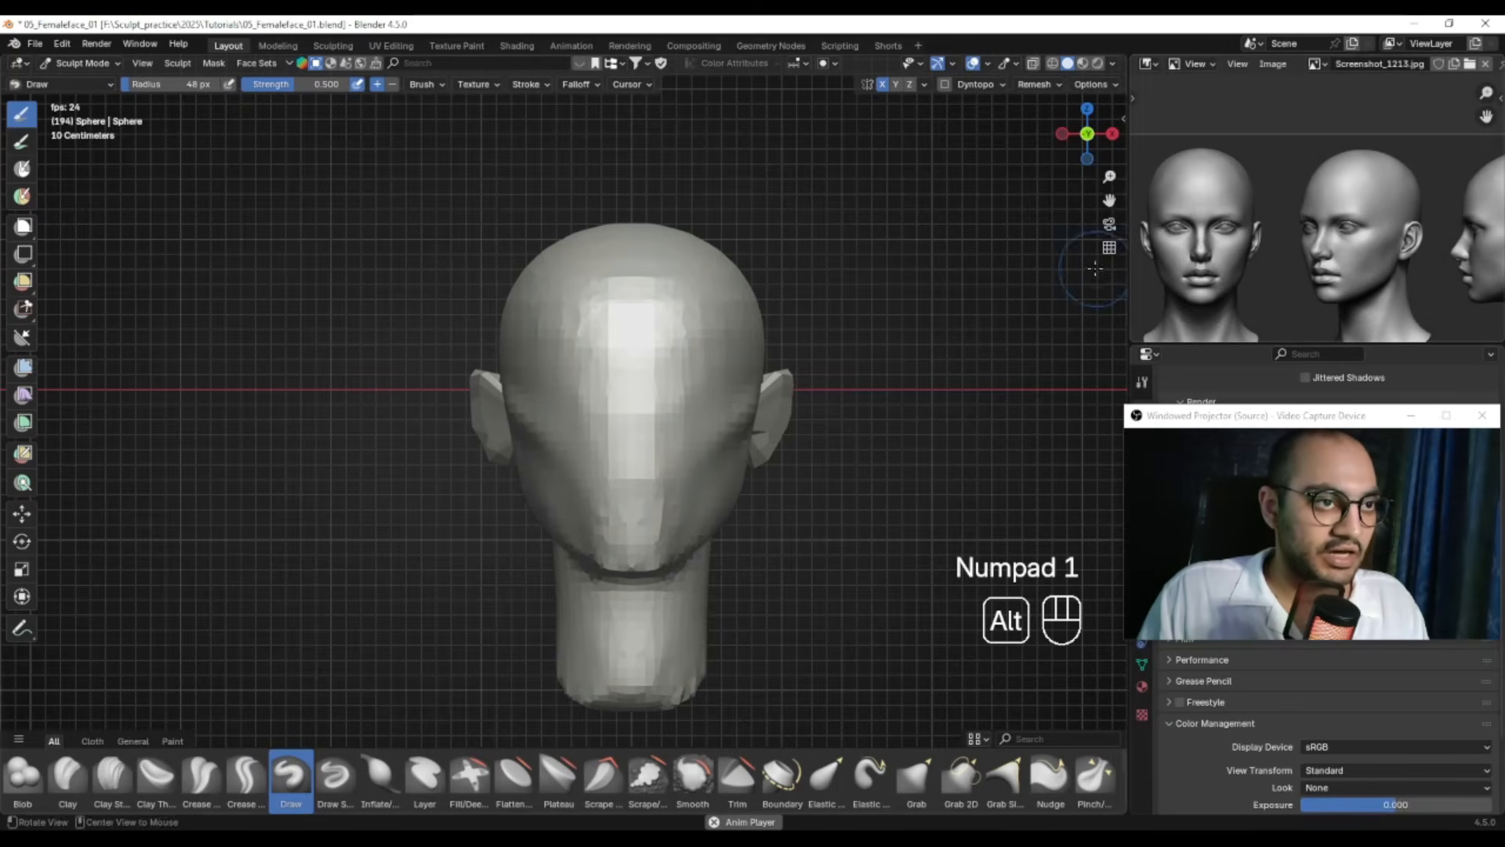
middle_click_drag(1239, 280, 1269, 298, "alt")
left_click_drag(1270, 260, 1282, 250, "alt")
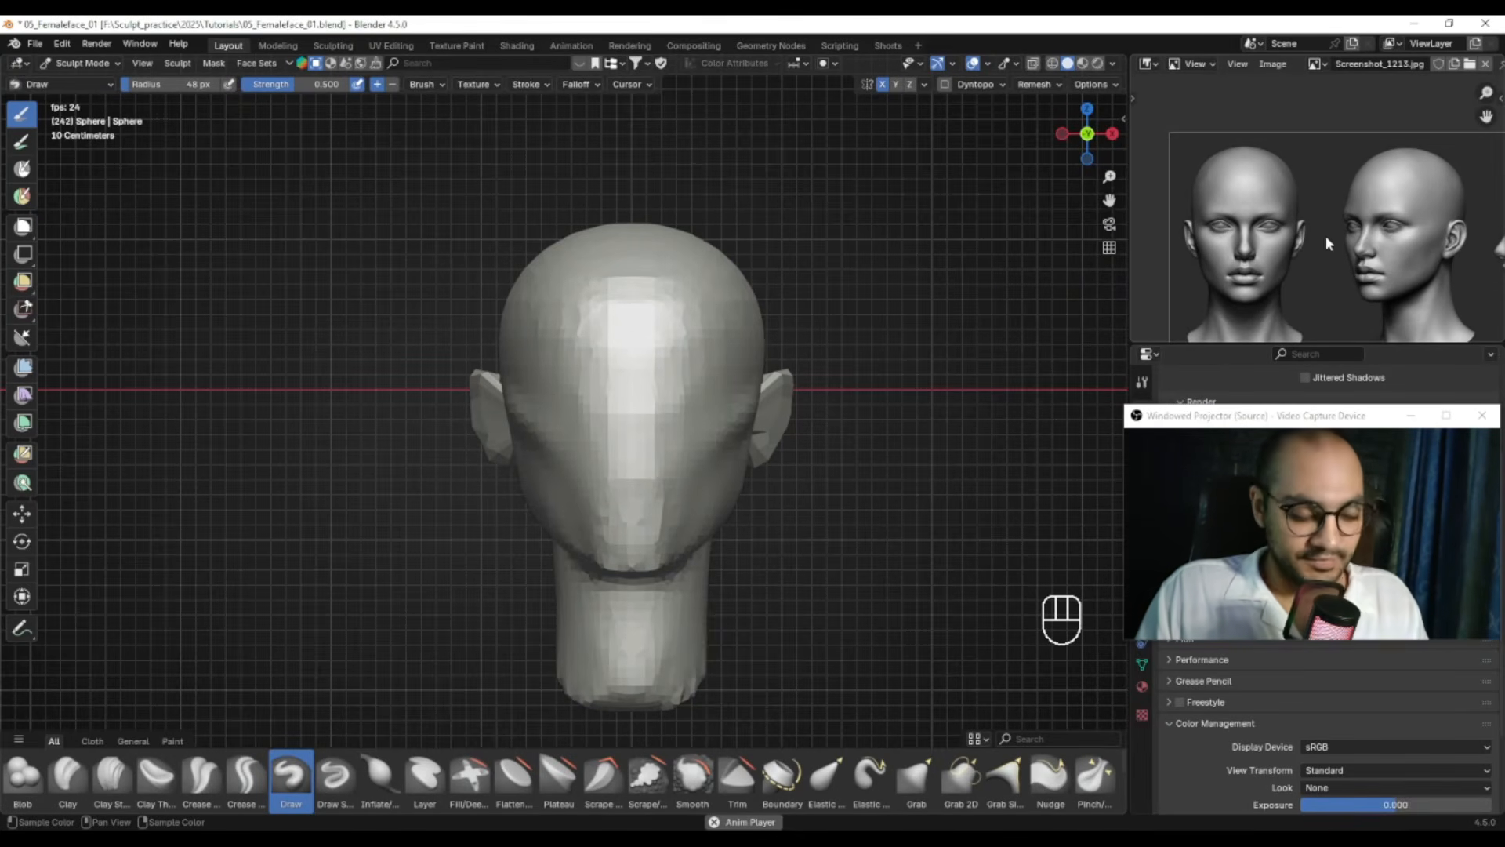
Capture the front reference, mark its centre, brow, eye, nose and mouth lines in red, and dismiss the capture
key("Insert")
left_click_drag(1156, 89, 1350, 377)
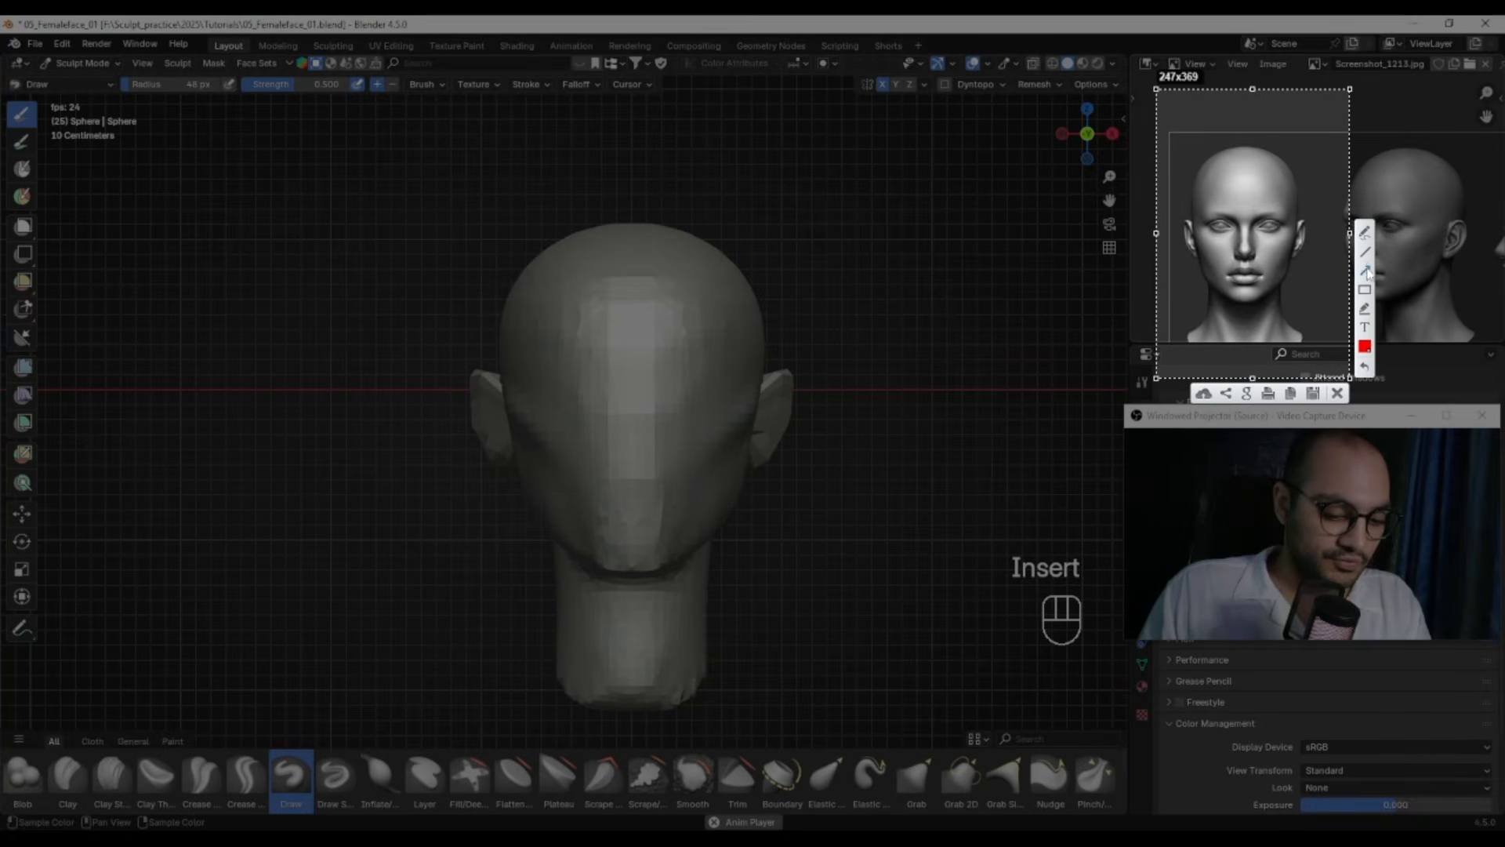
left_click_drag(1242, 148, 1253, 217)
left_click_drag(1249, 299, 1244, 299)
left_click_drag(1186, 229, 1298, 232)
mouse_move(1187, 215)
left_mouse_down()
mouse_move(1301, 214)
mouse_move(1265, 303)
mouse_move(1200, 261)
left_mouse_up()
left_click_drag(1263, 259, 1182, 259)
left_click_drag(1266, 277, 1183, 277)
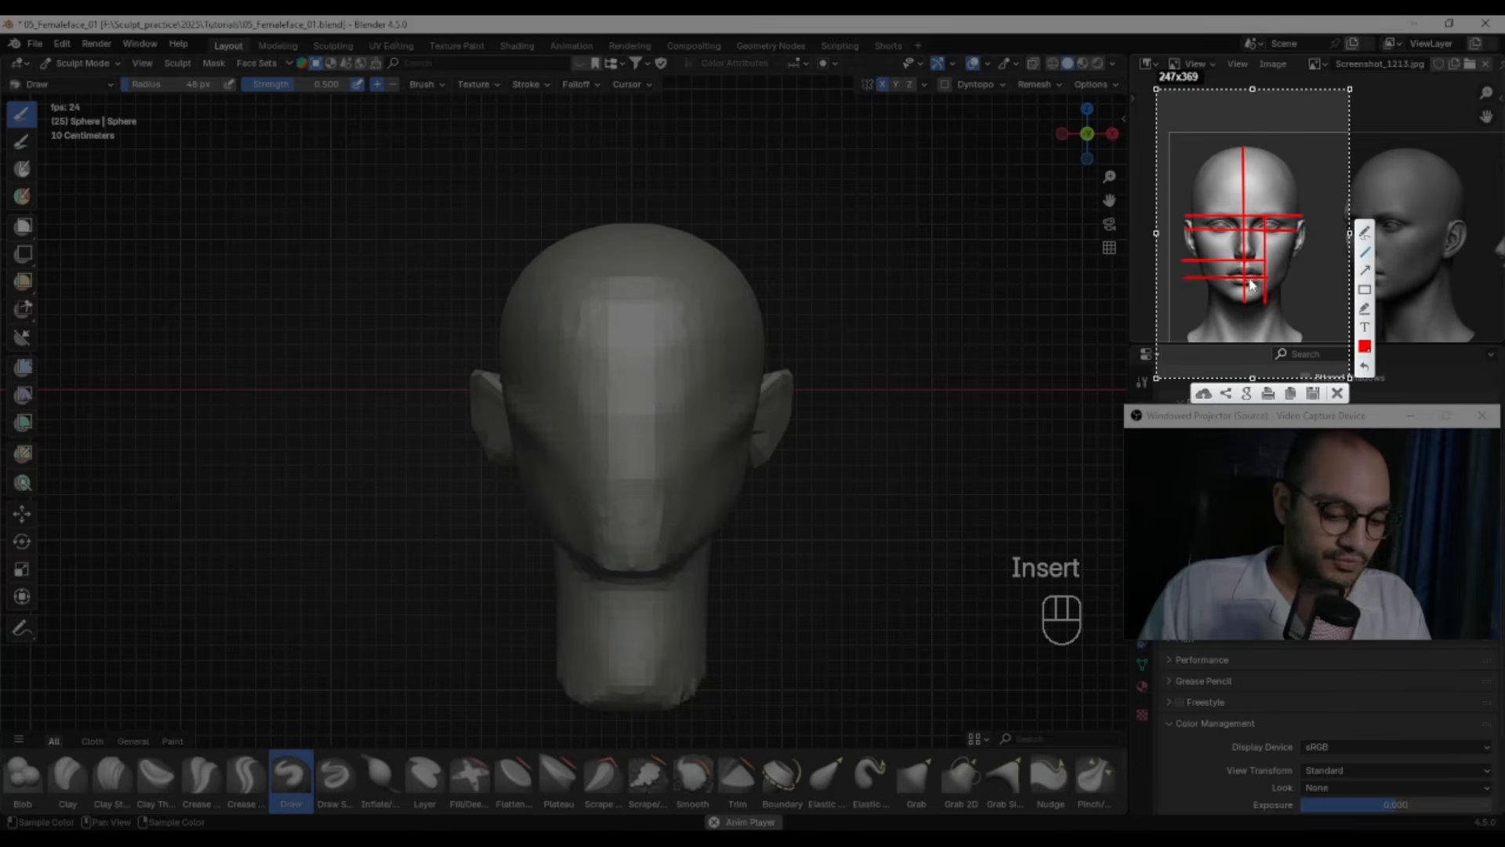
key("Escape")
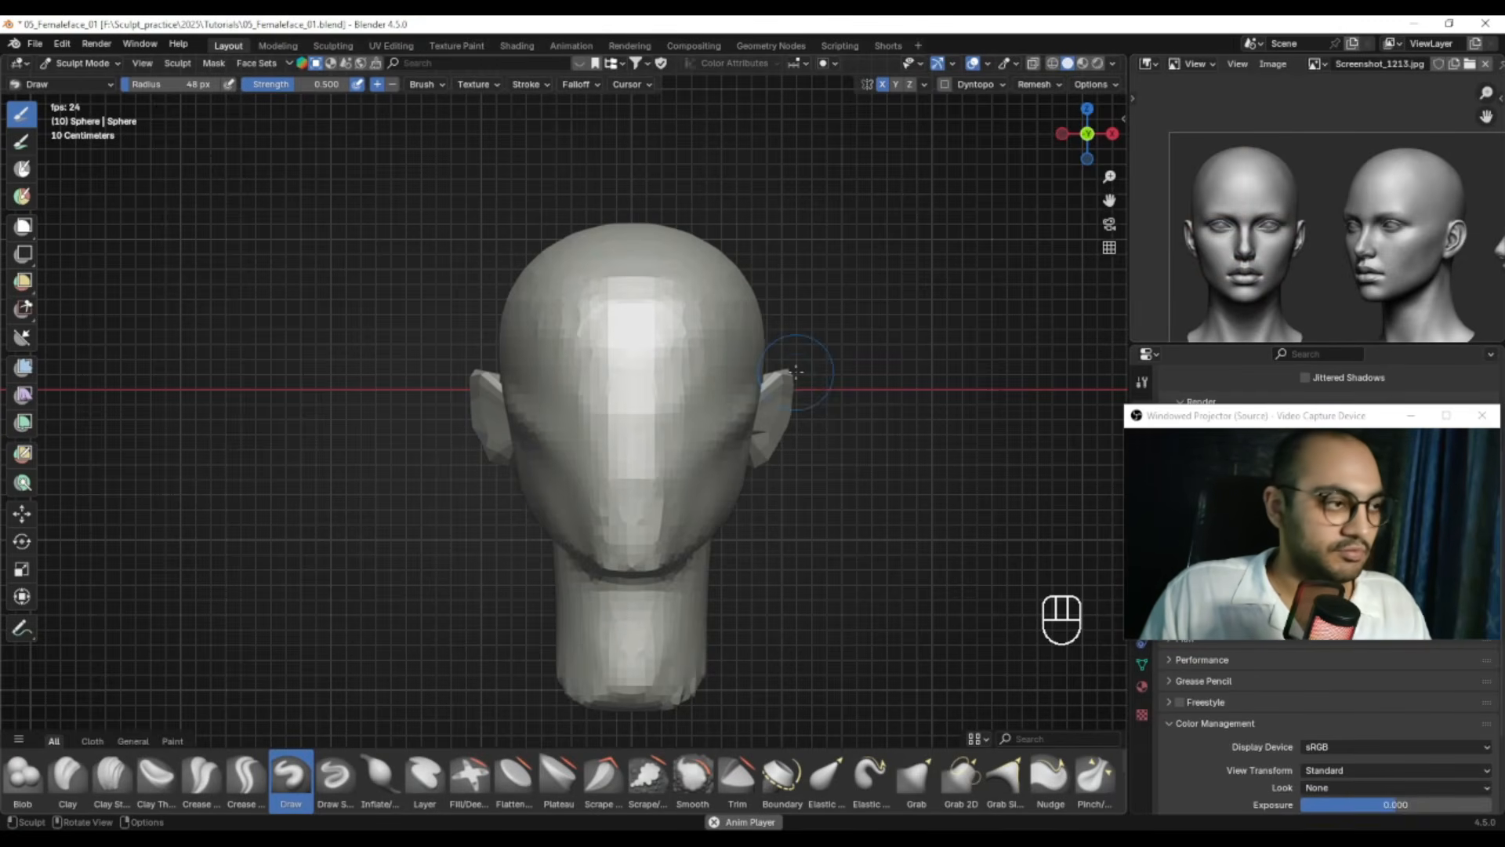
Carve the eye sockets beneath the brow and along the nose bridge with a Draw brush of about 51 px
right_click_drag(631, 417, 649, 422, "alt+shift")
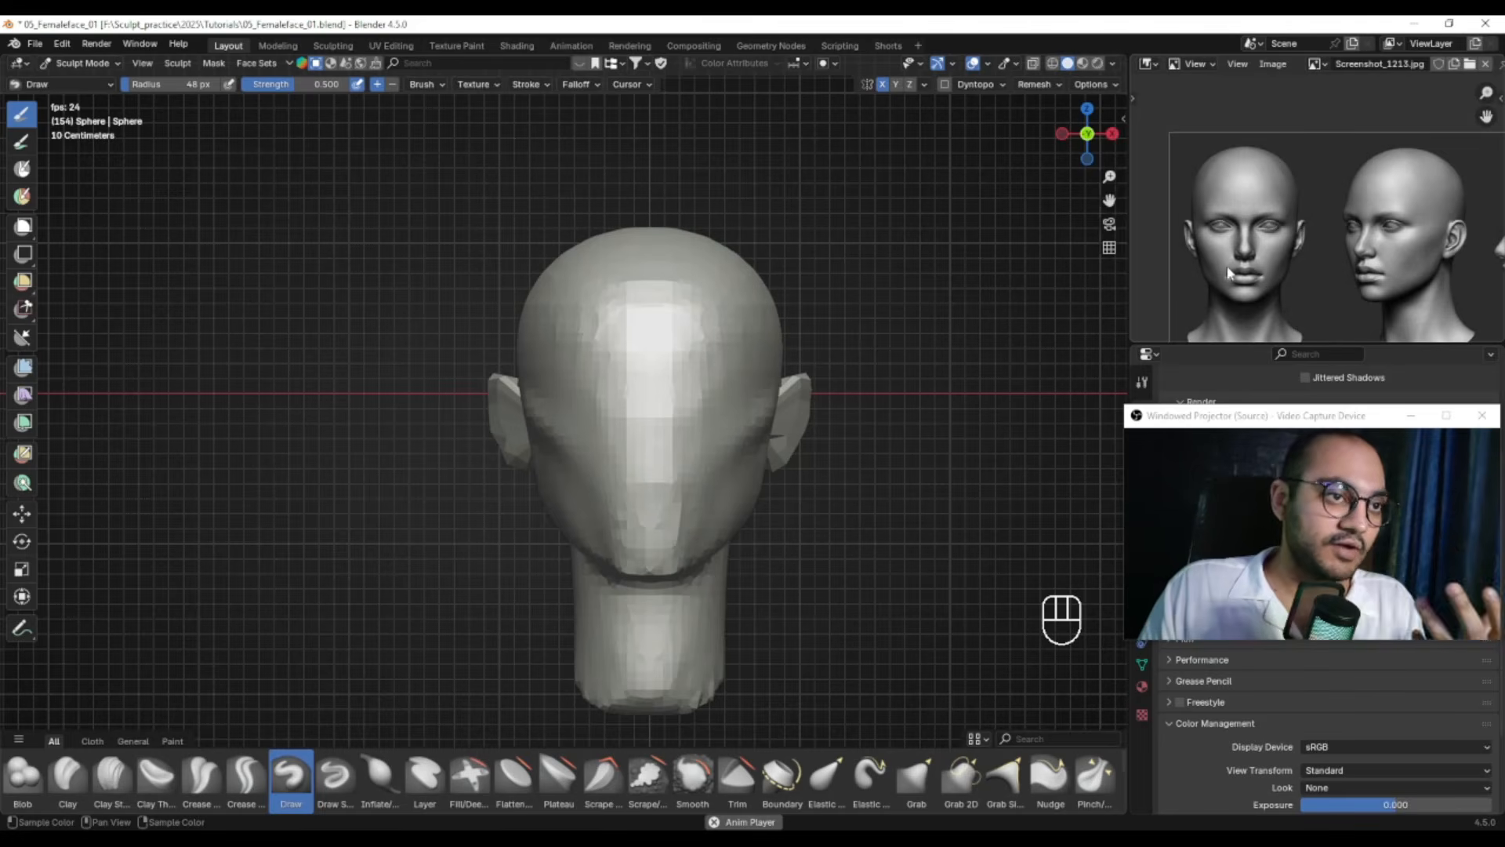
mouse_move(655, 430)
left_mouse_down("ctrl+alt")
mouse_move(641, 391)
mouse_move(577, 397)
mouse_move(642, 386)
mouse_move(614, 400)
mouse_move(662, 393)
mouse_move(443, 412)
mouse_move(337, 392)
mouse_move(408, 394)
left_mouse_up("ctrl+alt")
key("f")
left_click(589, 401)
key("f")
left_click(657, 393)
key("f")
left_click(619, 407)
mouse_move(557, 431)
left_mouse_down("alt")
mouse_move(744, 356)
mouse_move(697, 373)
mouse_move(638, 430)
mouse_move(608, 410)
mouse_move(649, 403)
left_mouse_up("alt")
key("f")
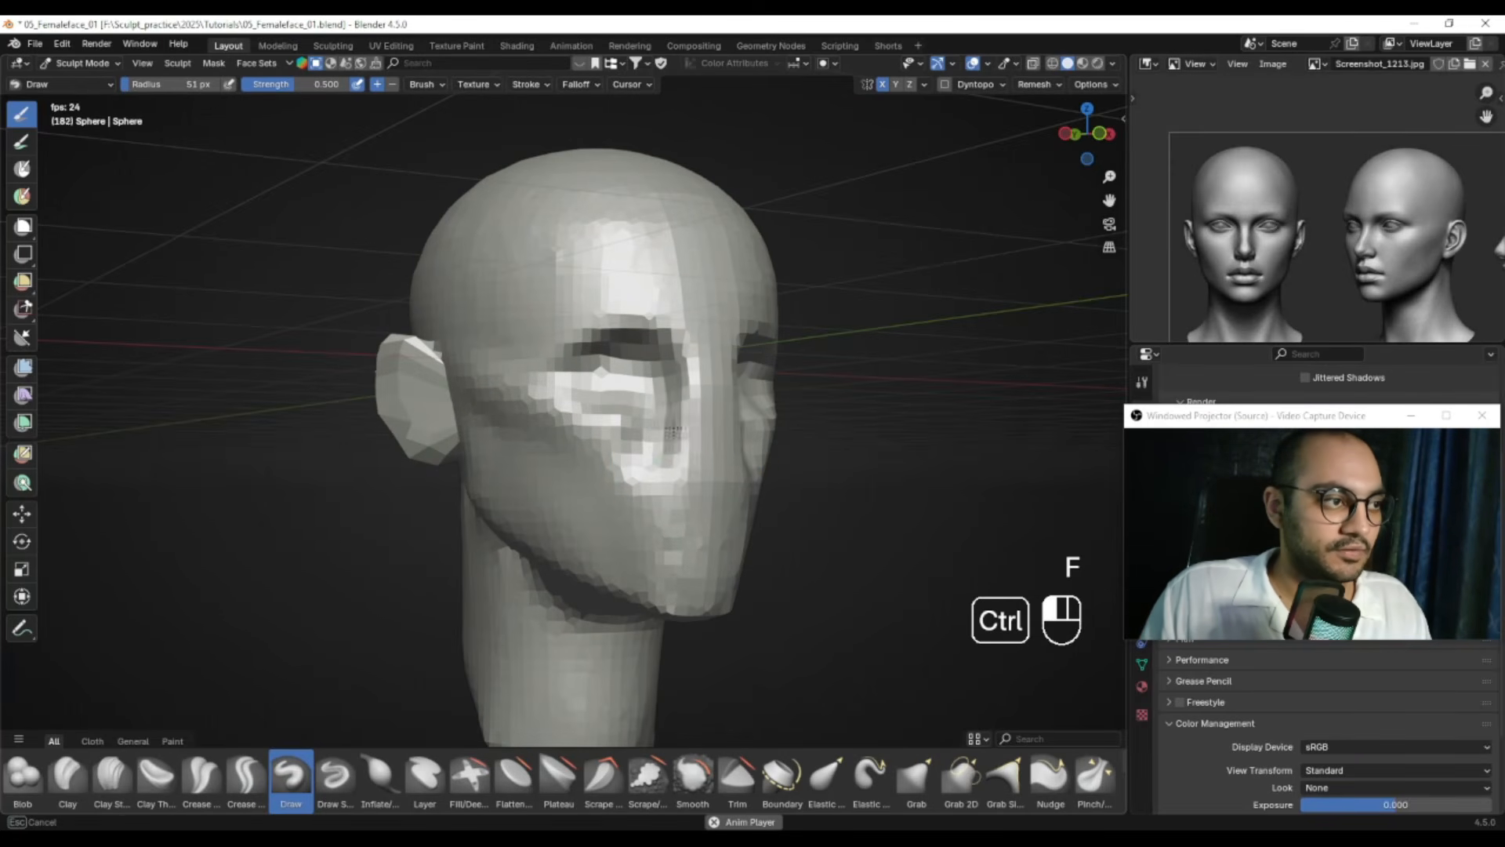
left_click_drag(660, 417, 656, 447, "ctrl")
Extend the recess from the inner eye socket down beside the nose with the Draw brush
key("f")
mouse_move(660, 445)
left_mouse_down("alt")
mouse_move(703, 435)
mouse_move(609, 433)
mouse_move(605, 412)
mouse_move(584, 411)
mouse_move(611, 461)
mouse_move(638, 439)
mouse_move(578, 440)
mouse_move(590, 451)
left_mouse_up("alt")
left_click(696, 435)
key("f")
left_click(603, 407)
key("f")
left_click(645, 424)
Carve the cheek diagonally from the side of the nose toward the jaw with a 45 px Draw brush
key("f")
mouse_move(667, 446)
left_mouse_down("alt")
mouse_move(618, 436)
mouse_move(602, 464)
left_mouse_up("alt")
left_click(612, 436)
left_click_drag(600, 466, 643, 476, "alt")
key("f")
left_click(665, 403)
mouse_move(665, 404)
left_mouse_down("ctrl")
mouse_move(609, 487)
mouse_move(547, 455)
left_mouse_up("ctrl")
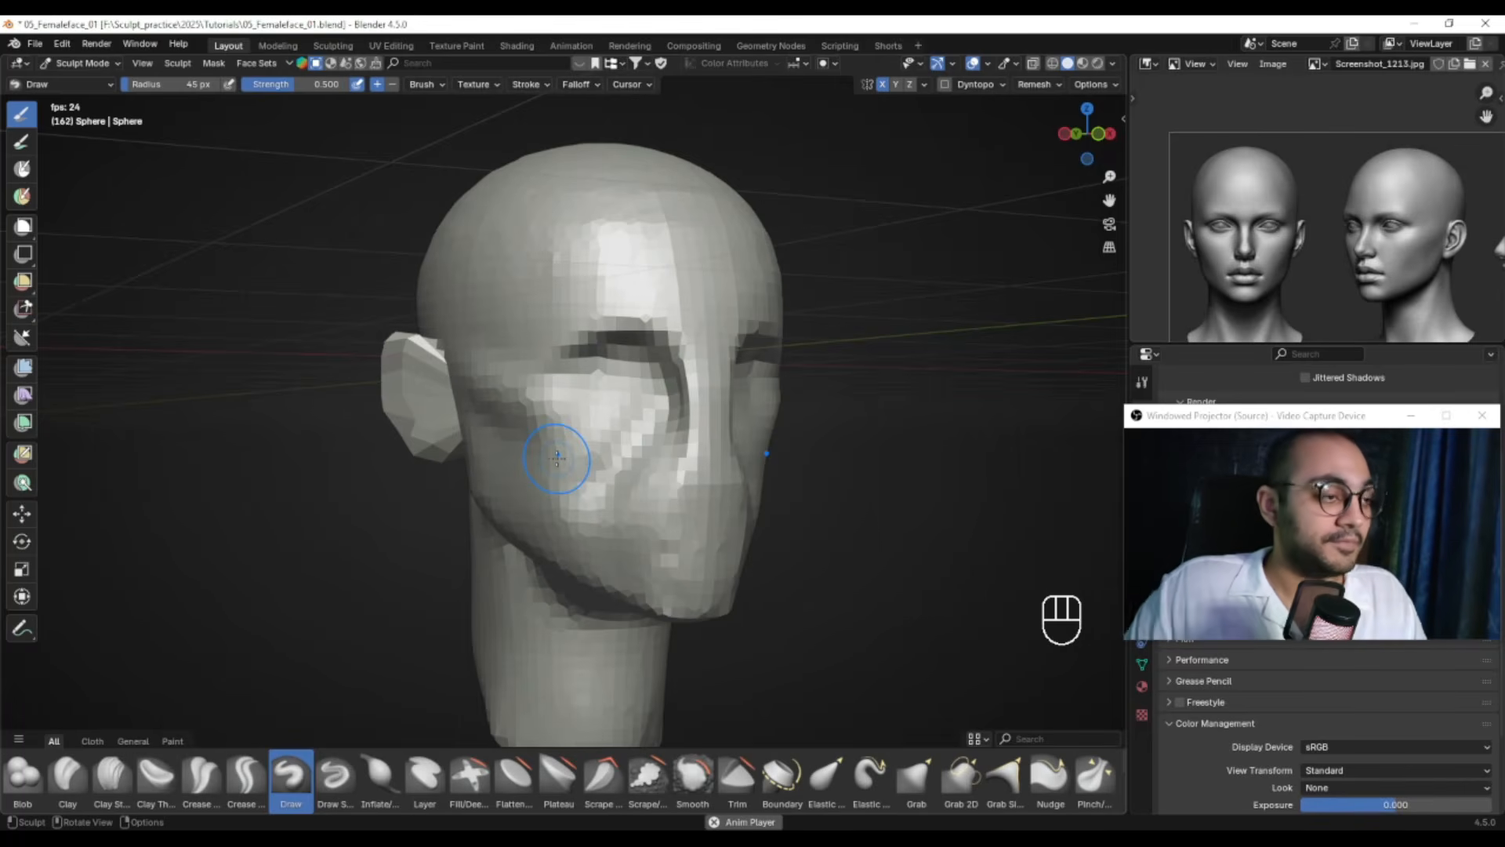
Smooth the cheek below the eye socket down to the mouth area at a 55 px brush radius
left_click_drag(716, 443, 753, 444, "alt")
key("f")
left_click(638, 420)
mouse_move(638, 421)
left_mouse_down("shift")
mouse_move(664, 474)
mouse_move(660, 511)
left_mouse_up("shift")
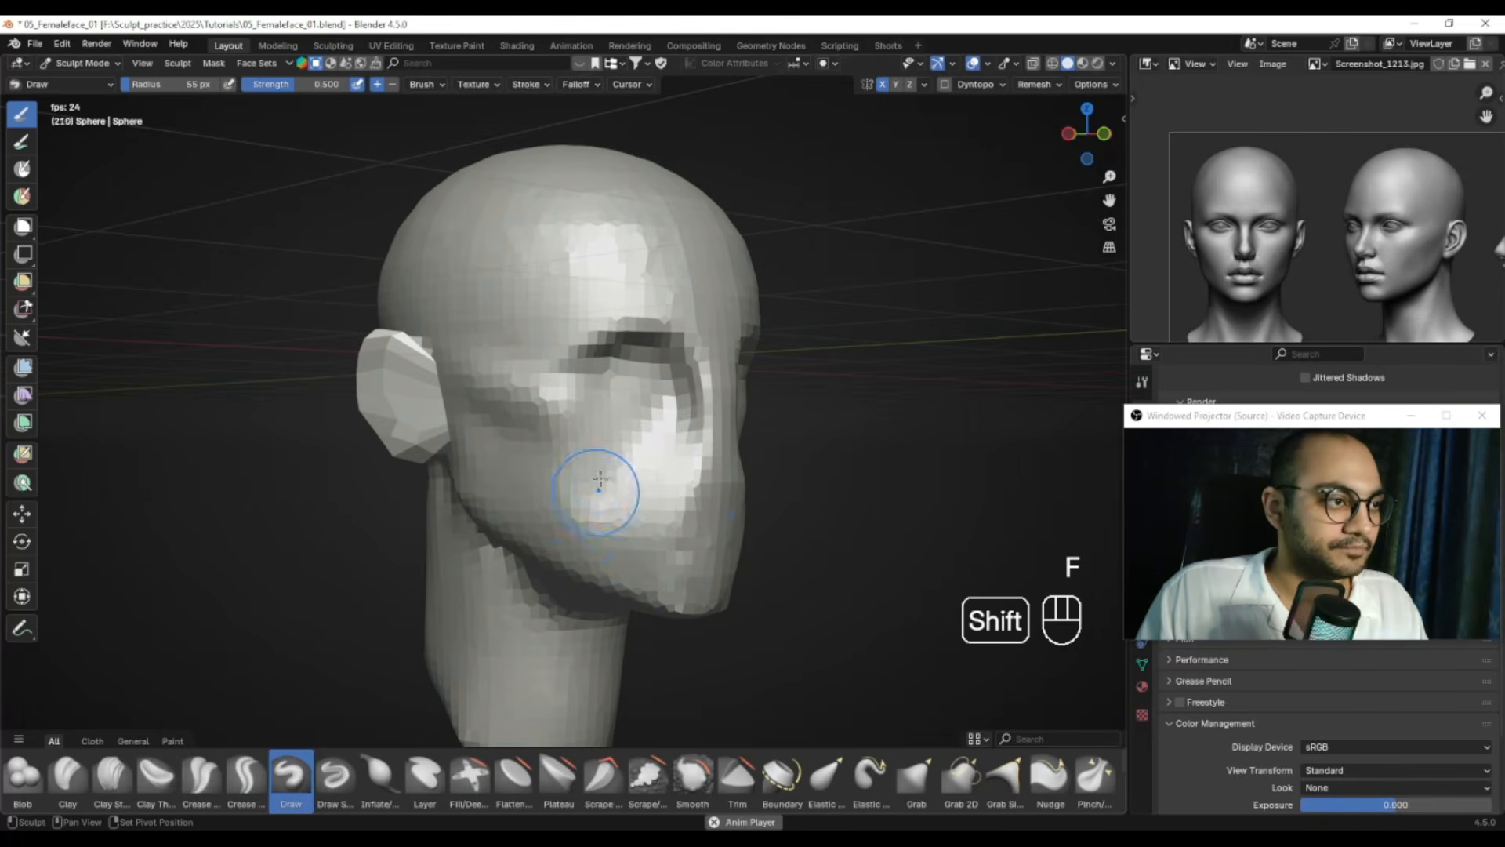
Smooth the cheek beside the nose down toward the mouth area at a 59 px brush radius
middle_click_drag(599, 478, 638, 470, "alt")
key("f")
left_click(658, 418)
left_click_drag(656, 423, 602, 522, "shift")
mouse_move(674, 498)
middle_mouse_down("alt")
mouse_move(507, 481)
mouse_move(576, 454)
middle_mouse_up("alt")
middle_click_drag(576, 455, 610, 524, "ctrl+alt")
Trace the forehead and nose bridge profile in red on a temporary screen capture of the side-view reference
key("KP_3")
middle_click_drag(549, 372, 668, 384, "ctrl+alt")
middle_click_drag(1386, 183, 1289, 237, "alt")
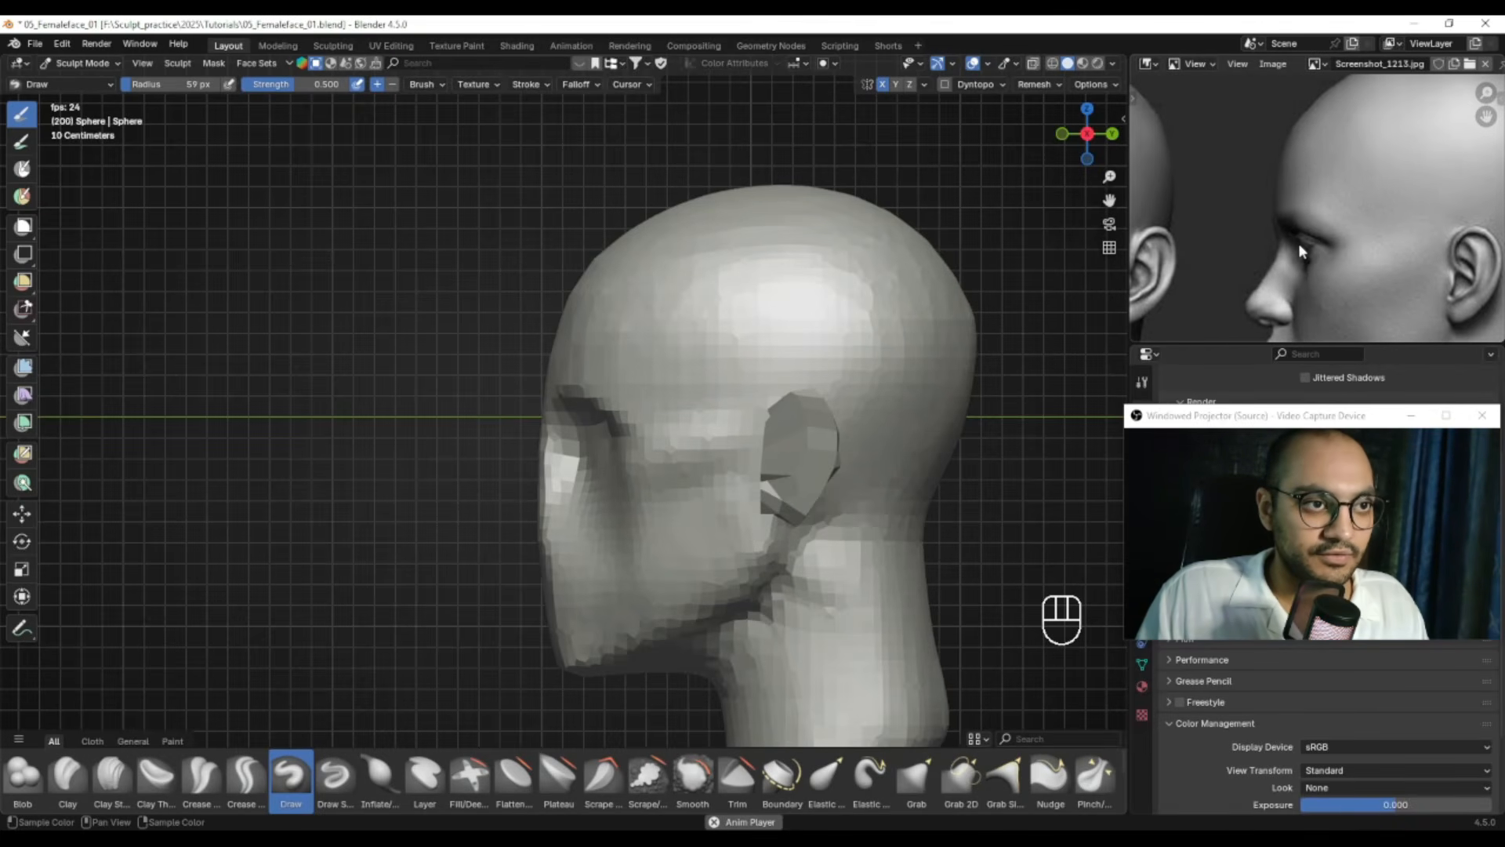
key("Print")
left_click_drag(1142, 130, 1446, 344)
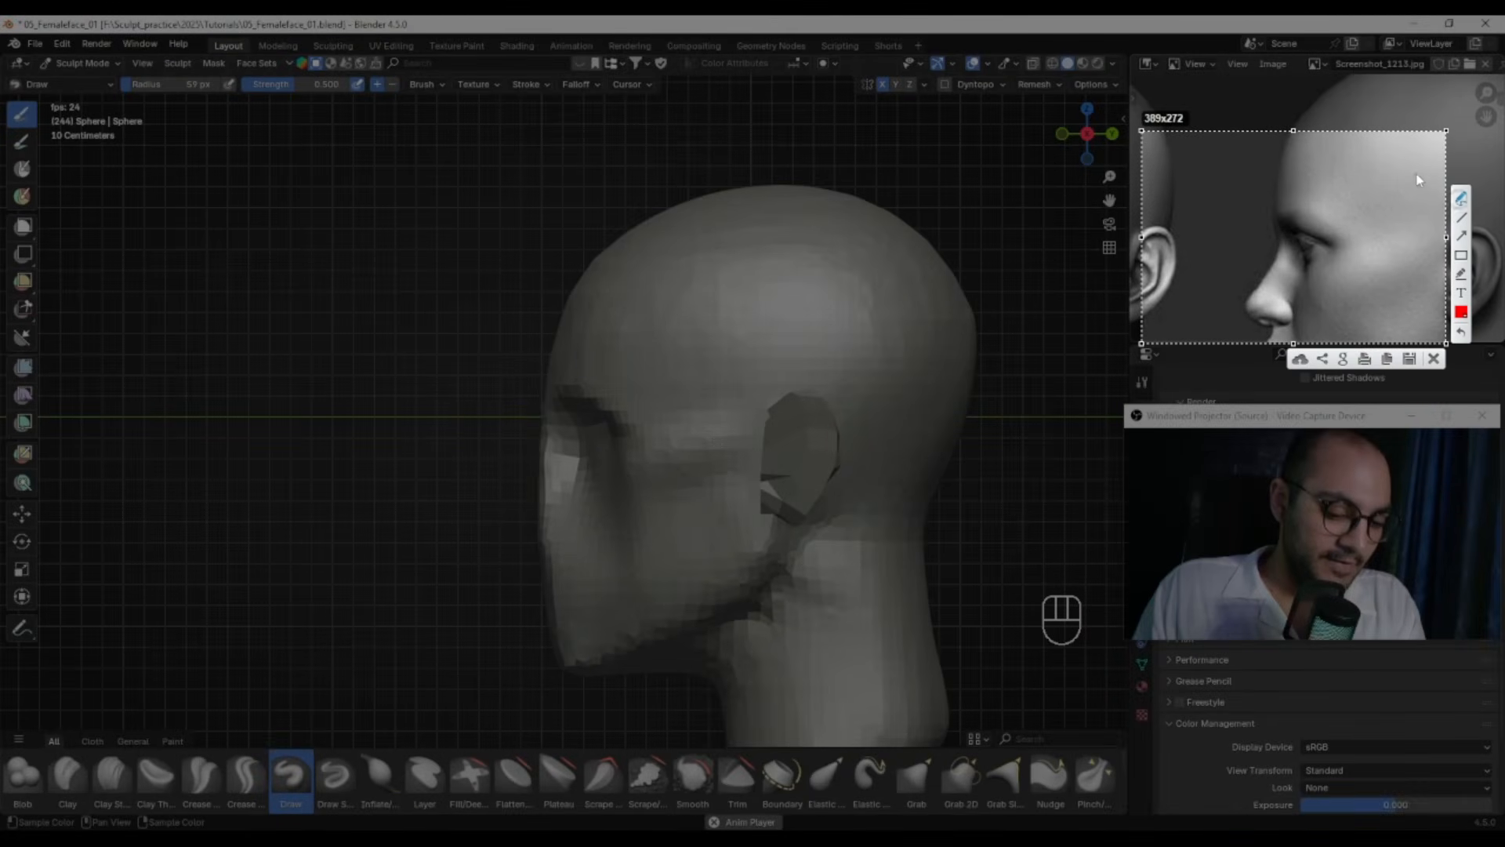
left_click_drag(1293, 134, 1283, 169)
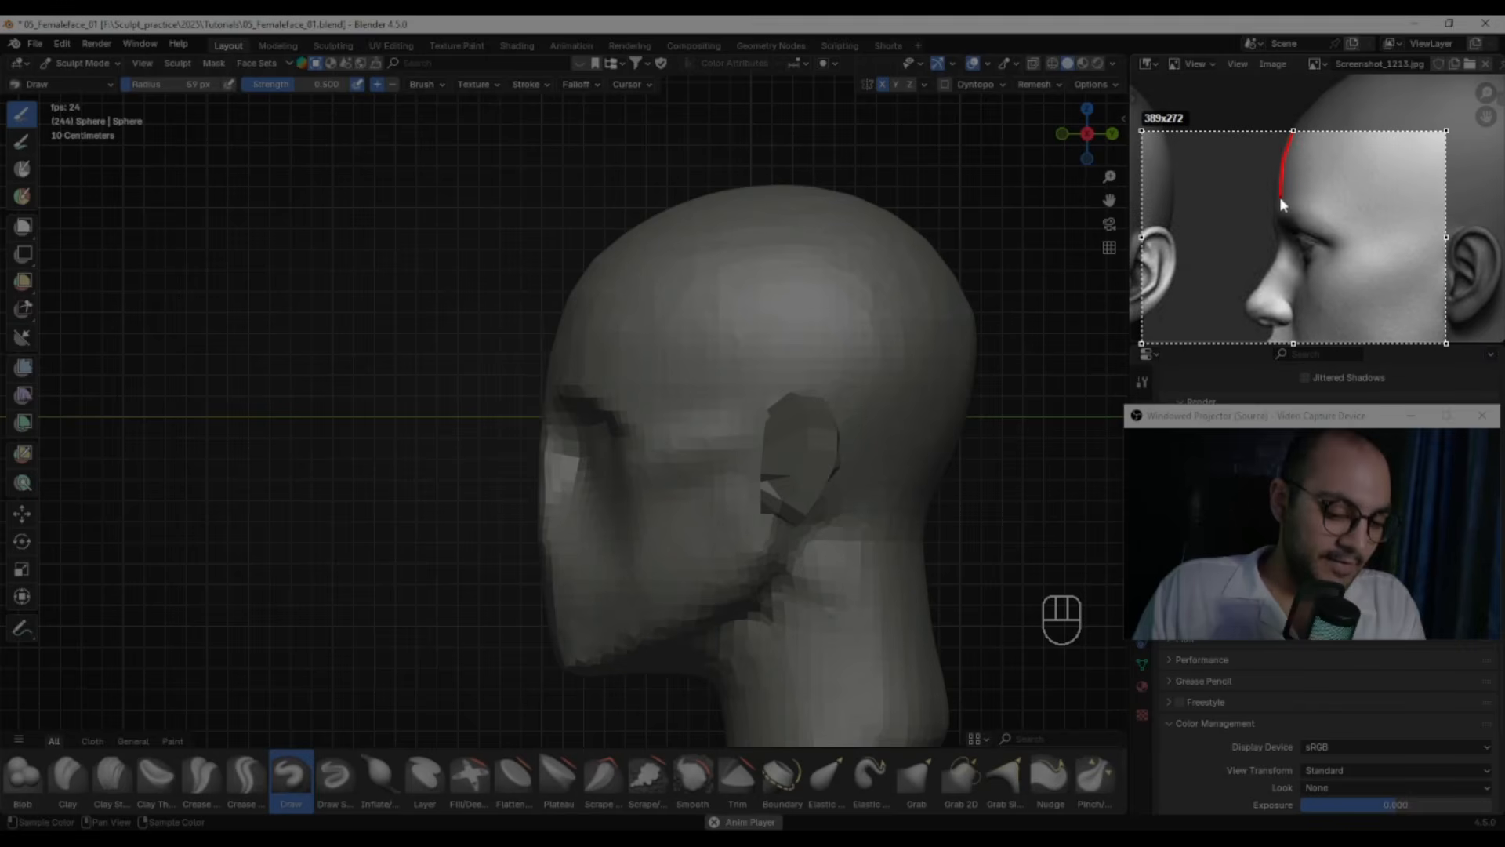
left_click_drag(1258, 297, 1248, 293)
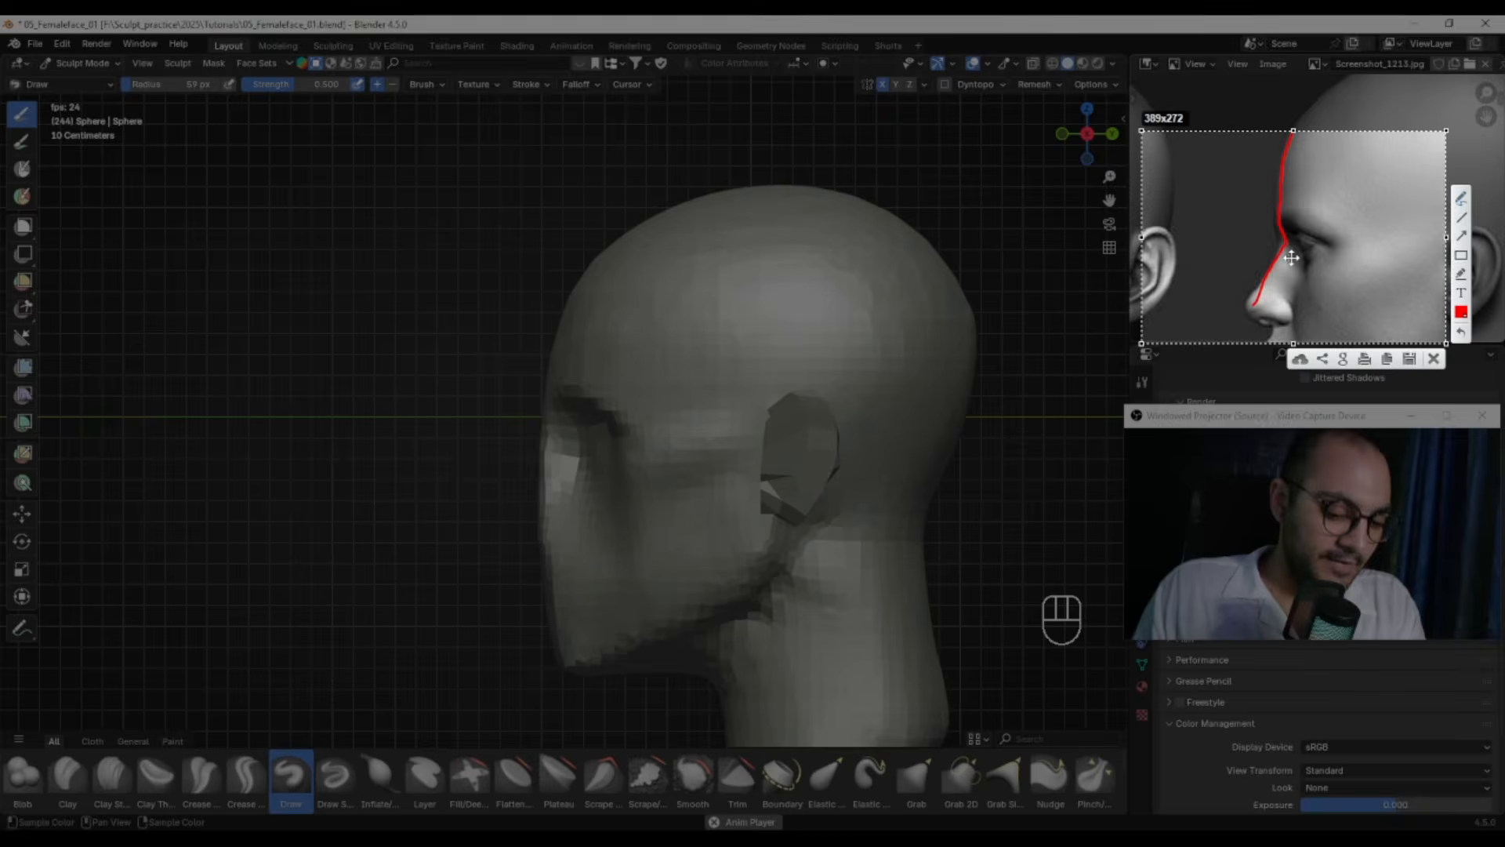
key("Escape")
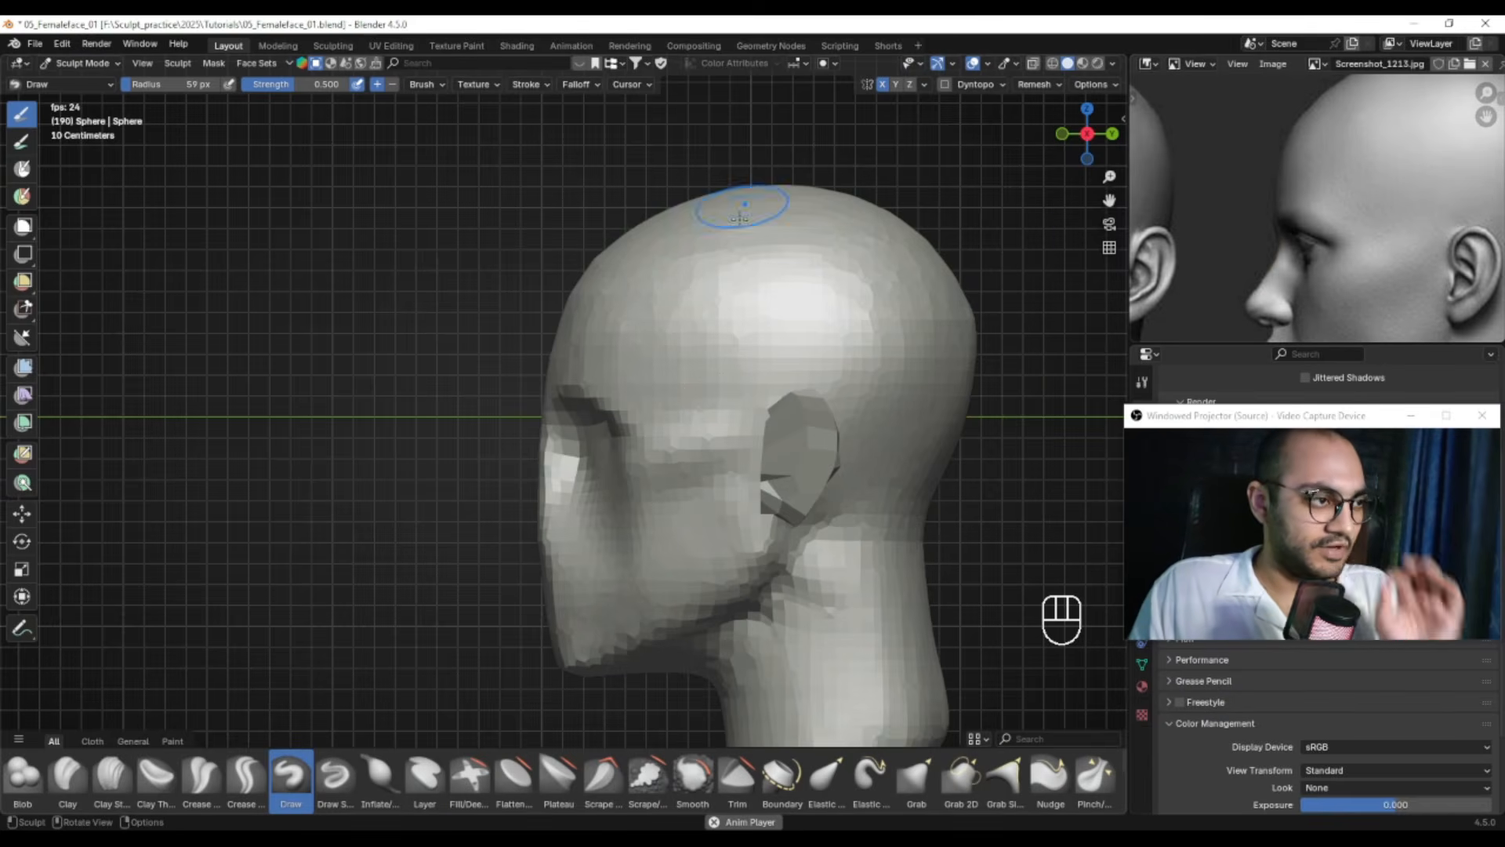
Shape the nose bridge and the area beside it below the brow with the Grab brush at 59 px
key("g")
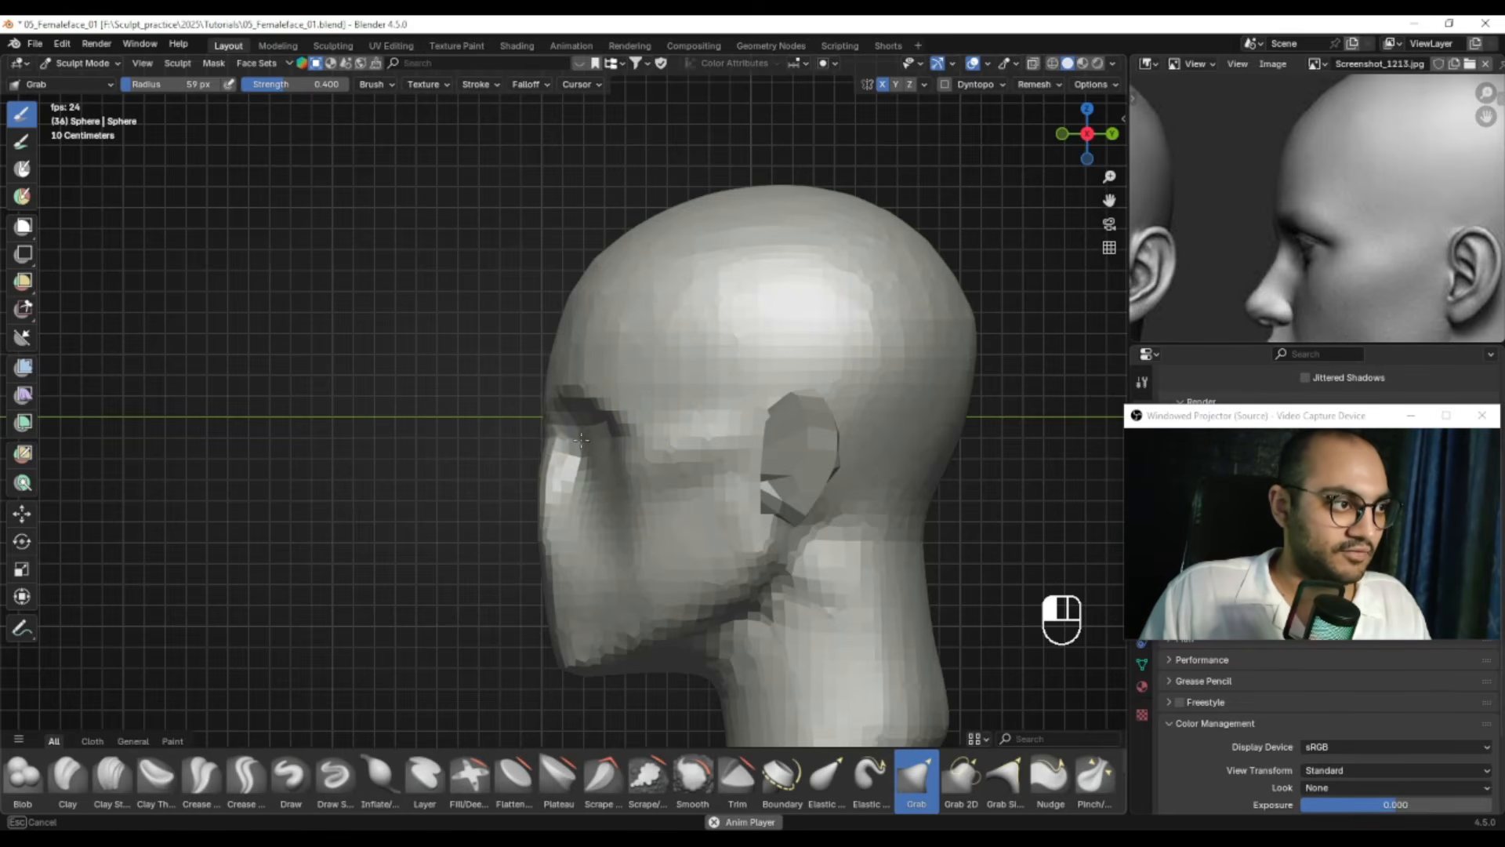
middle_click_drag(579, 437, 722, 423, "alt")
middle_click_drag(1270, 337, 1481, 236)
middle_click_drag(632, 409, 626, 430, "alt")
mouse_move(628, 429)
left_mouse_down()
mouse_move(651, 424)
mouse_move(649, 463)
left_mouse_up()
left_click_drag(642, 466, 647, 470)
middle_click_drag(636, 503, 614, 430, "alt")
Carve beneath the nose with a 35 px Draw brush to define its base, following the front reference
left_click(291, 775)
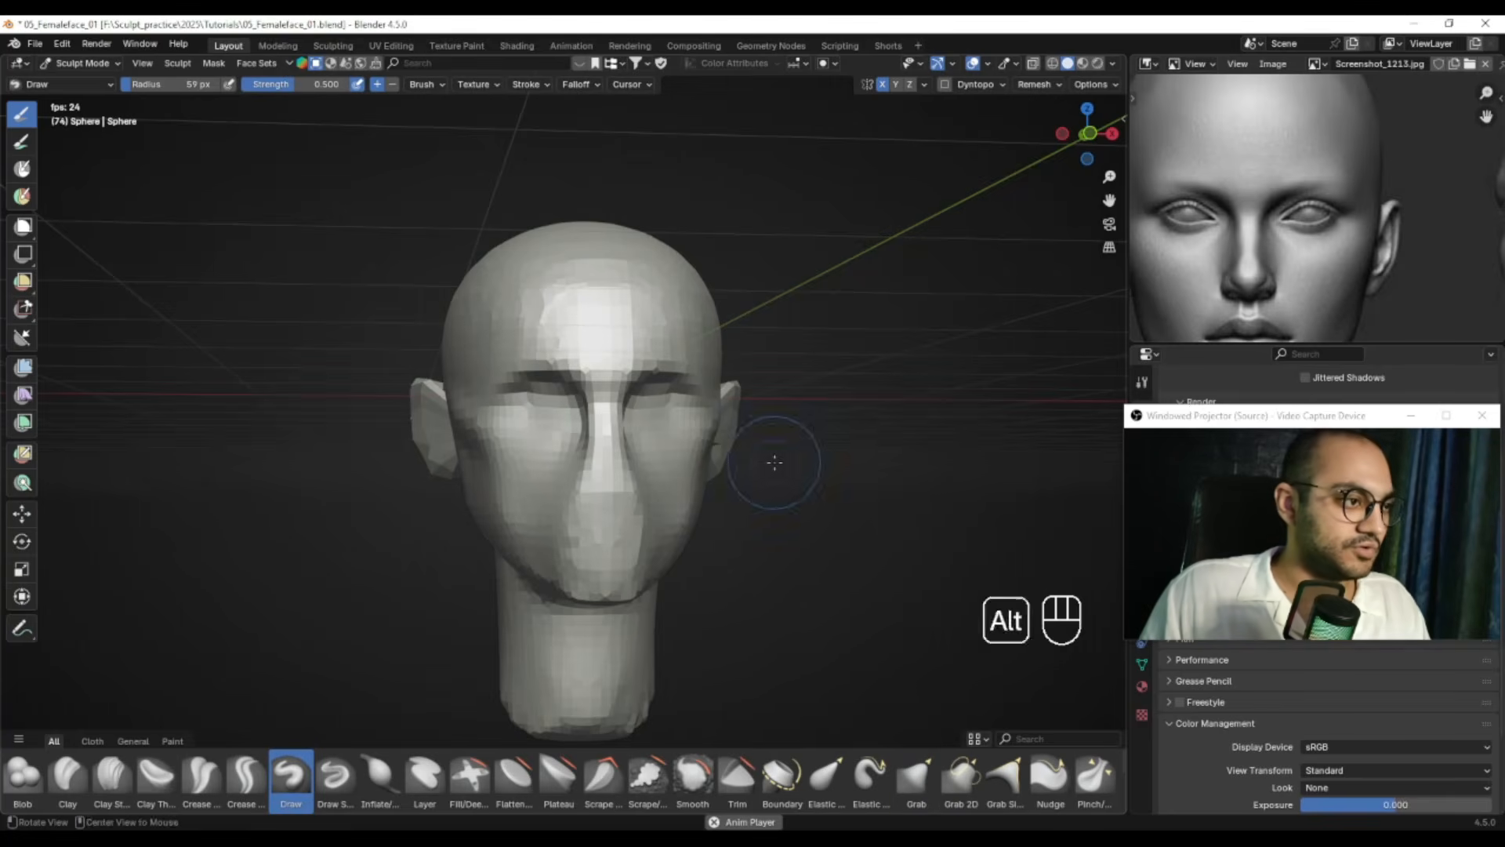
middle_click_drag(769, 453, 729, 429, "alt")
key("KP_1")
left_click_drag(1271, 285, 1283, 174, "alt")
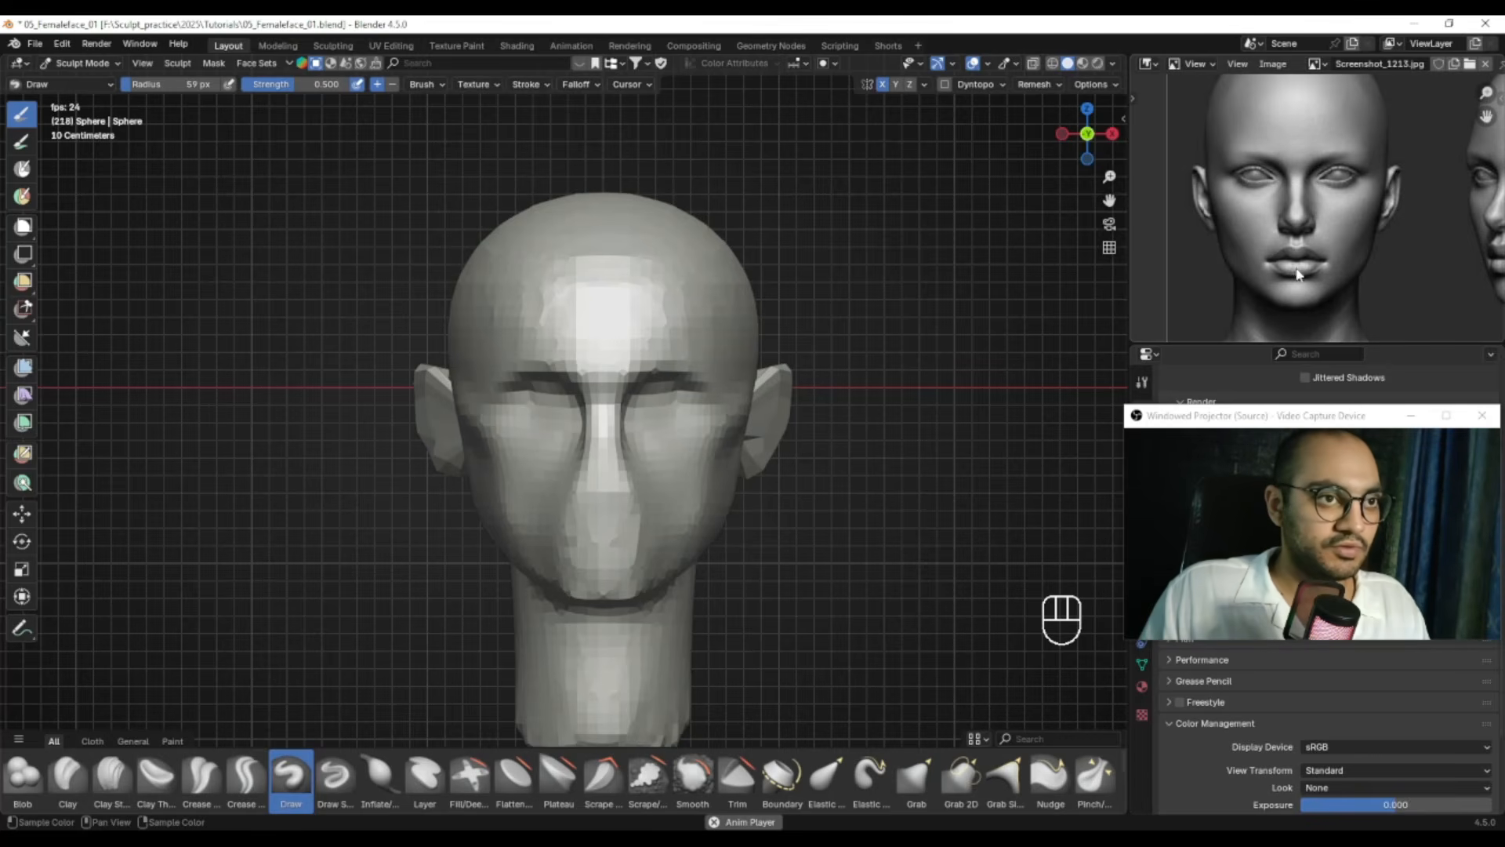
left_click_drag(638, 400, 638, 352, "ctrl+alt")
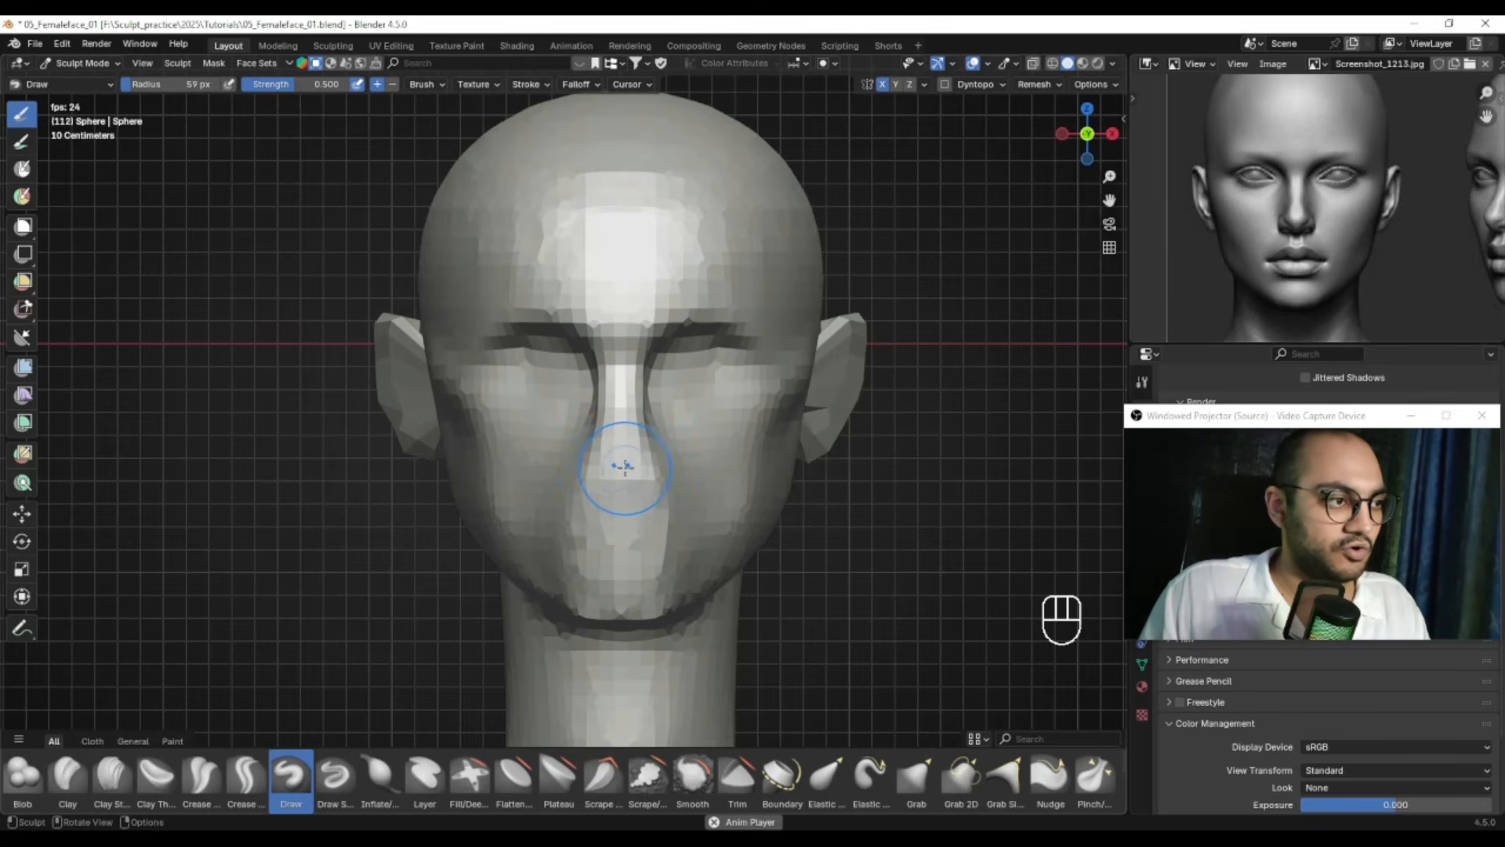
key("f")
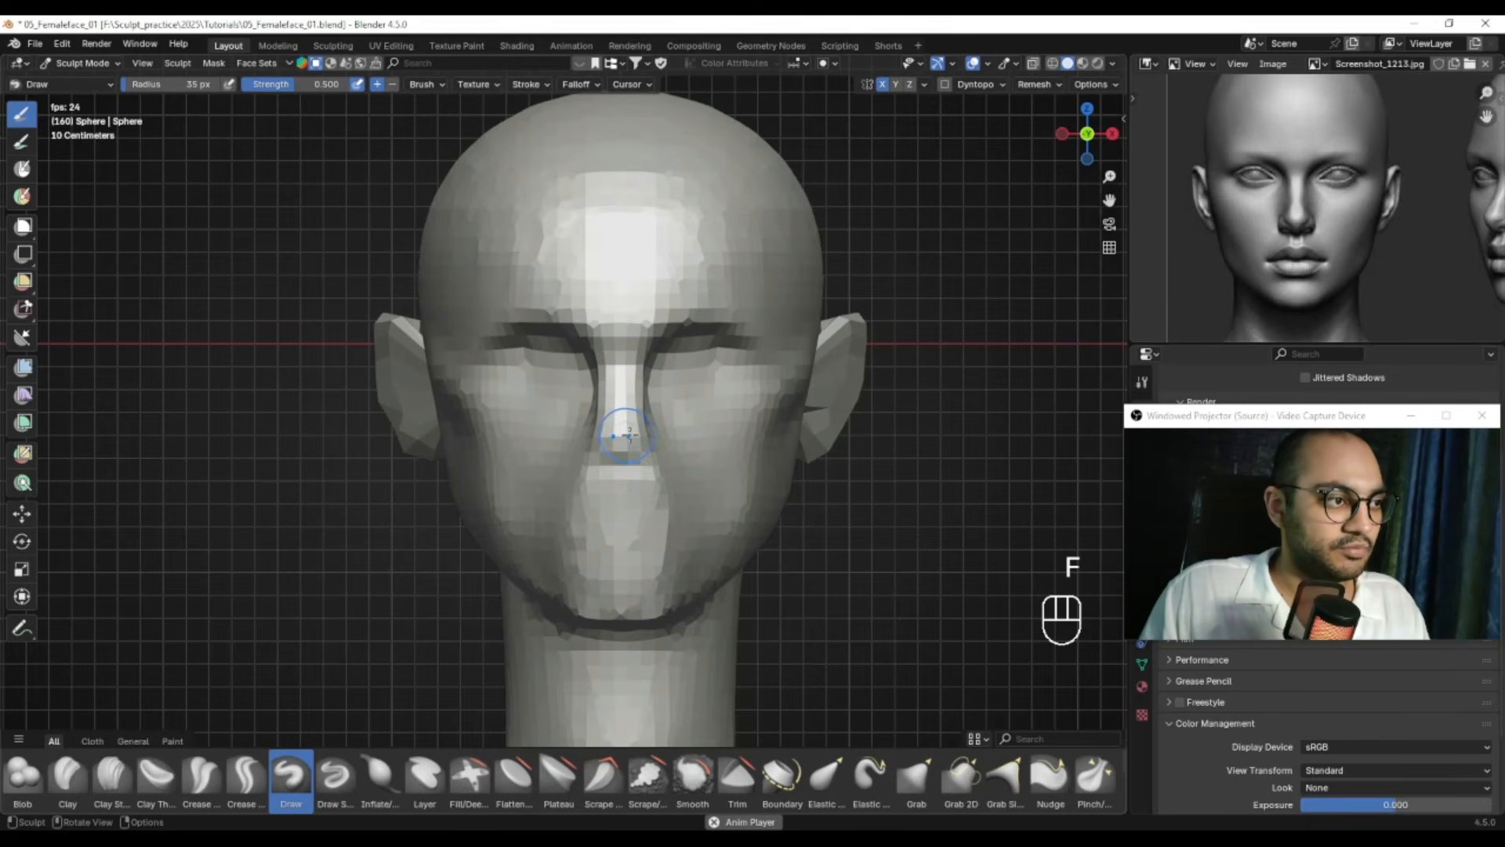
left_click_drag(621, 420, 631, 471, "alt")
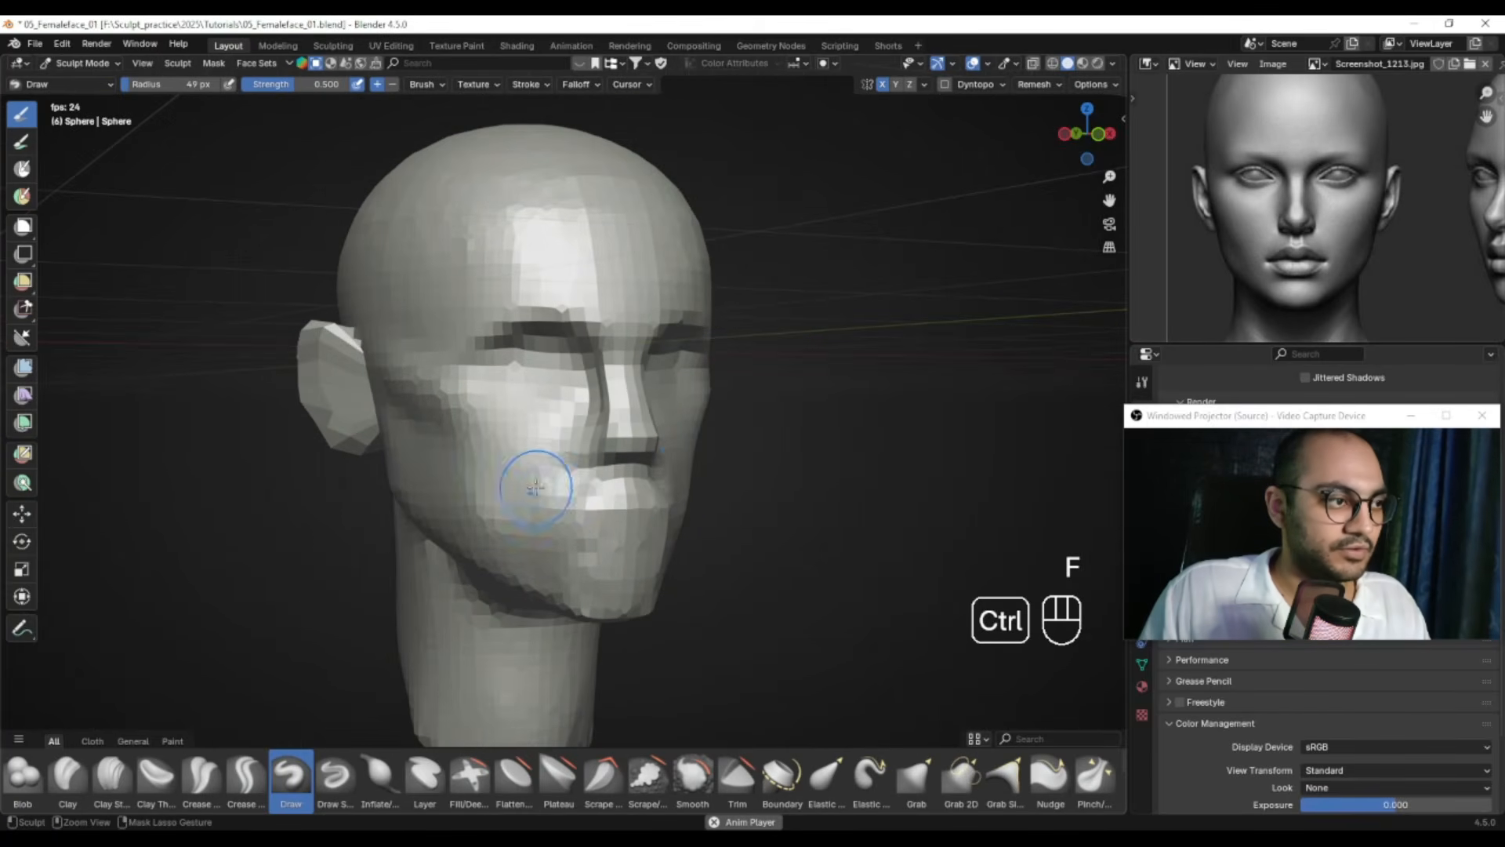
Carve the mouth line between nose and chin with a Draw brush of about 44 px, and undo the last stroke
left_click_drag(600, 509, 571, 486, "alt")
left_click_drag(570, 486, 578, 445, "alt+shift")
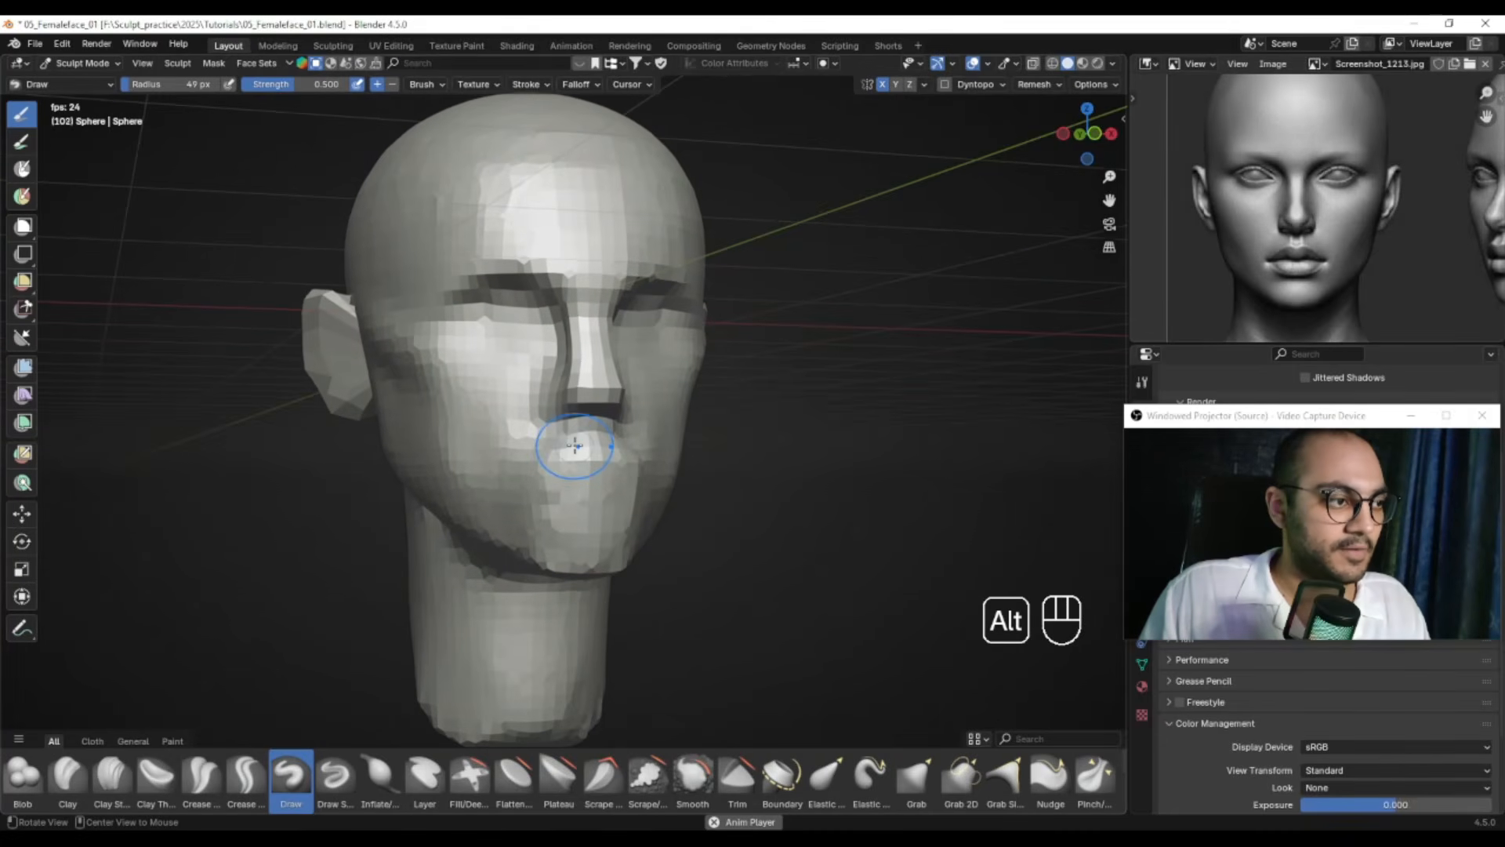
mouse_move(656, 486)
left_mouse_down("alt")
mouse_move(595, 475)
mouse_move(580, 498)
mouse_move(548, 495)
mouse_move(608, 480)
mouse_move(634, 490)
left_mouse_up("alt")
key("f")
left_click(566, 495)
key("f")
left_click(531, 495)
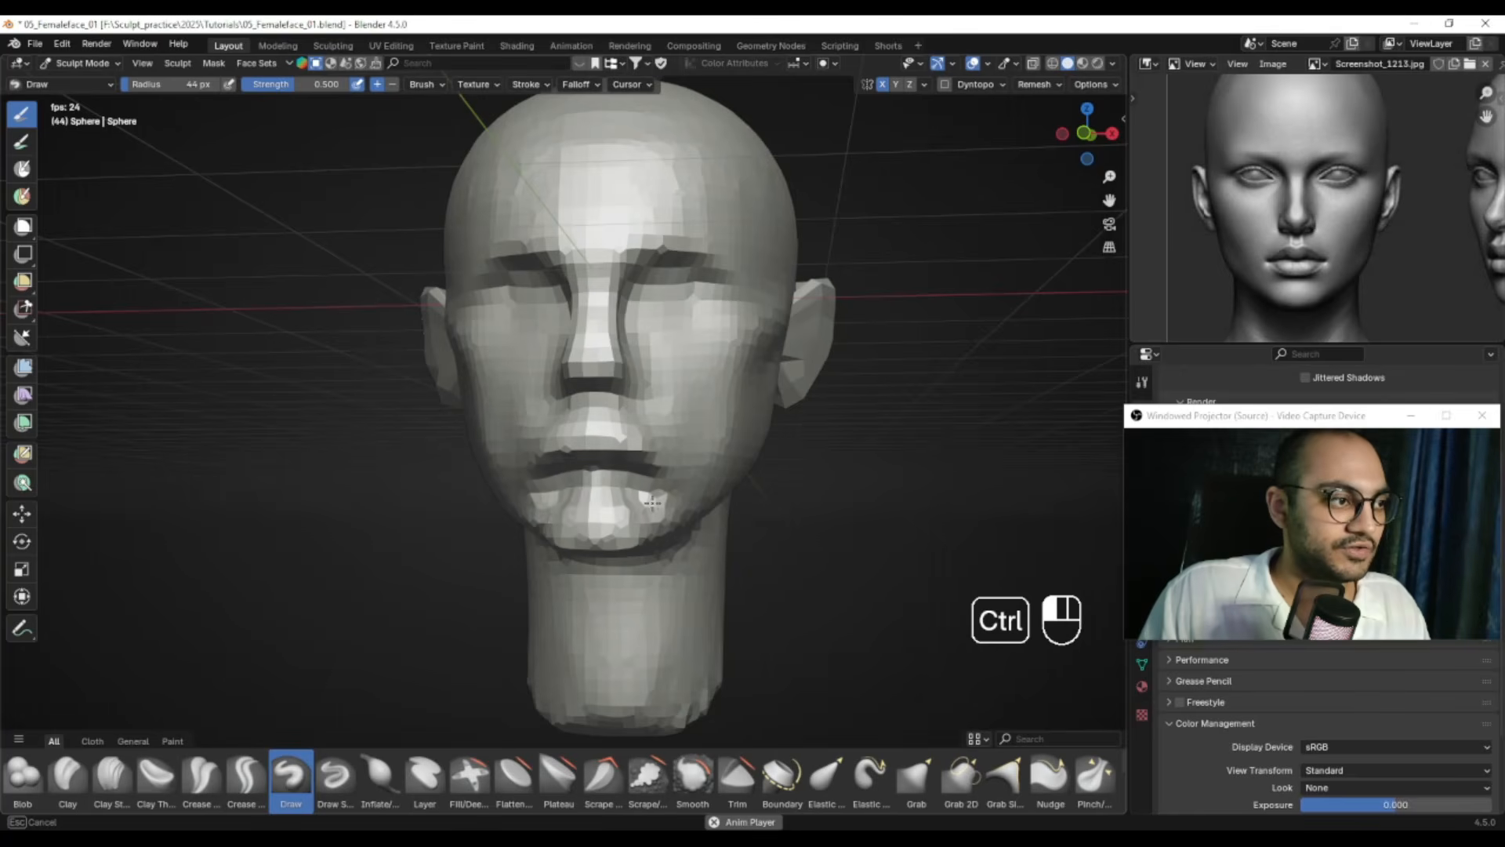
key("ctrl+z")
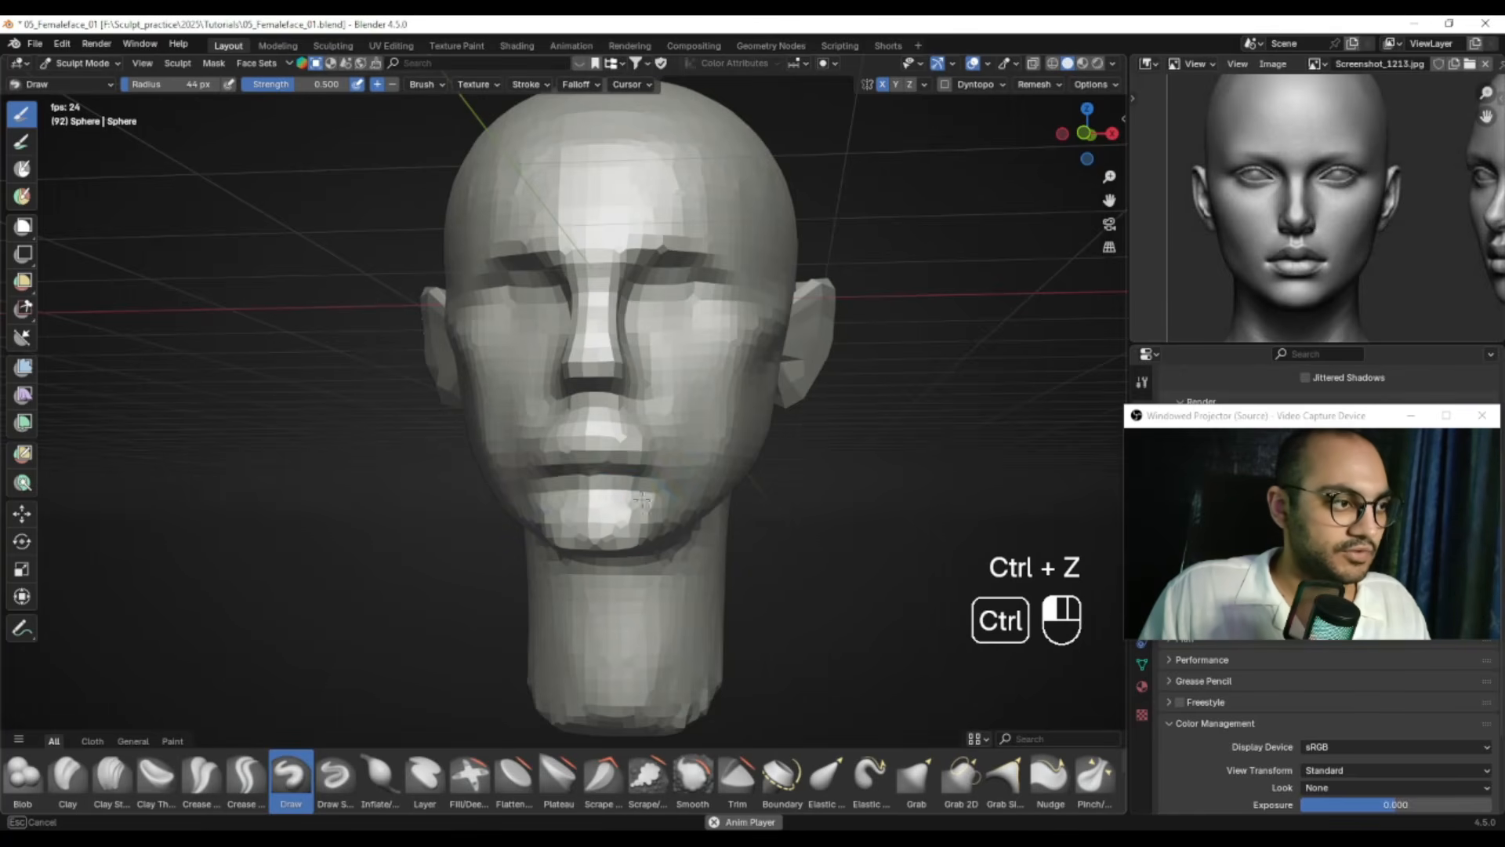
middle_click_drag(641, 499, 646, 492)
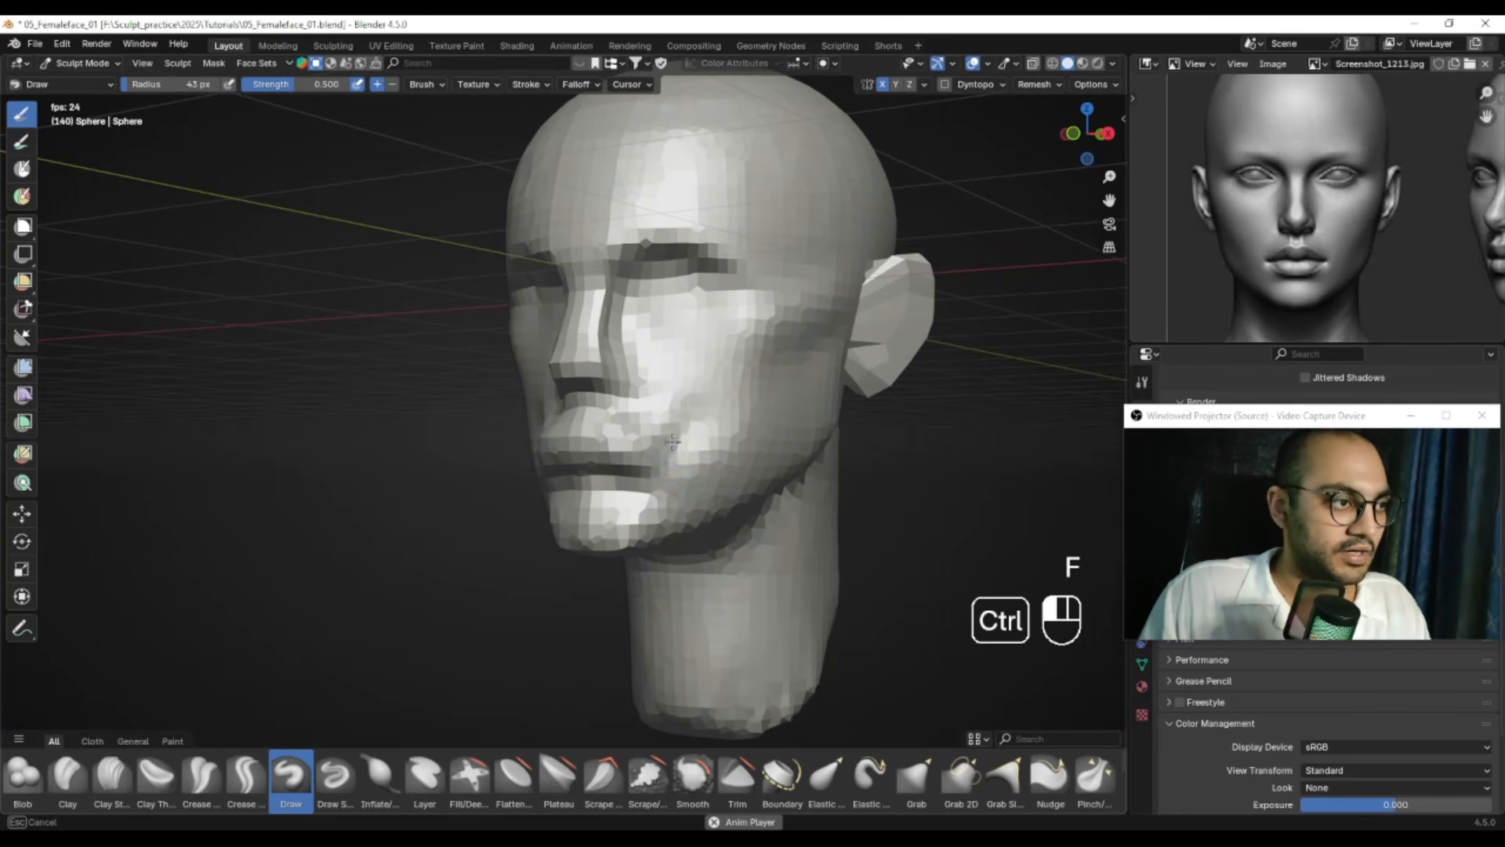
Carve around the mouth corners up toward the nose with a 43 px Draw brush
mouse_move(637, 487)
left_mouse_down("alt")
mouse_move(793, 463)
mouse_move(704, 457)
left_mouse_up("alt")
key("f")
left_click(702, 457)
Smooth the carved mouth area and the surrounding lower cheeks at a 68 px brush radius
key("f")
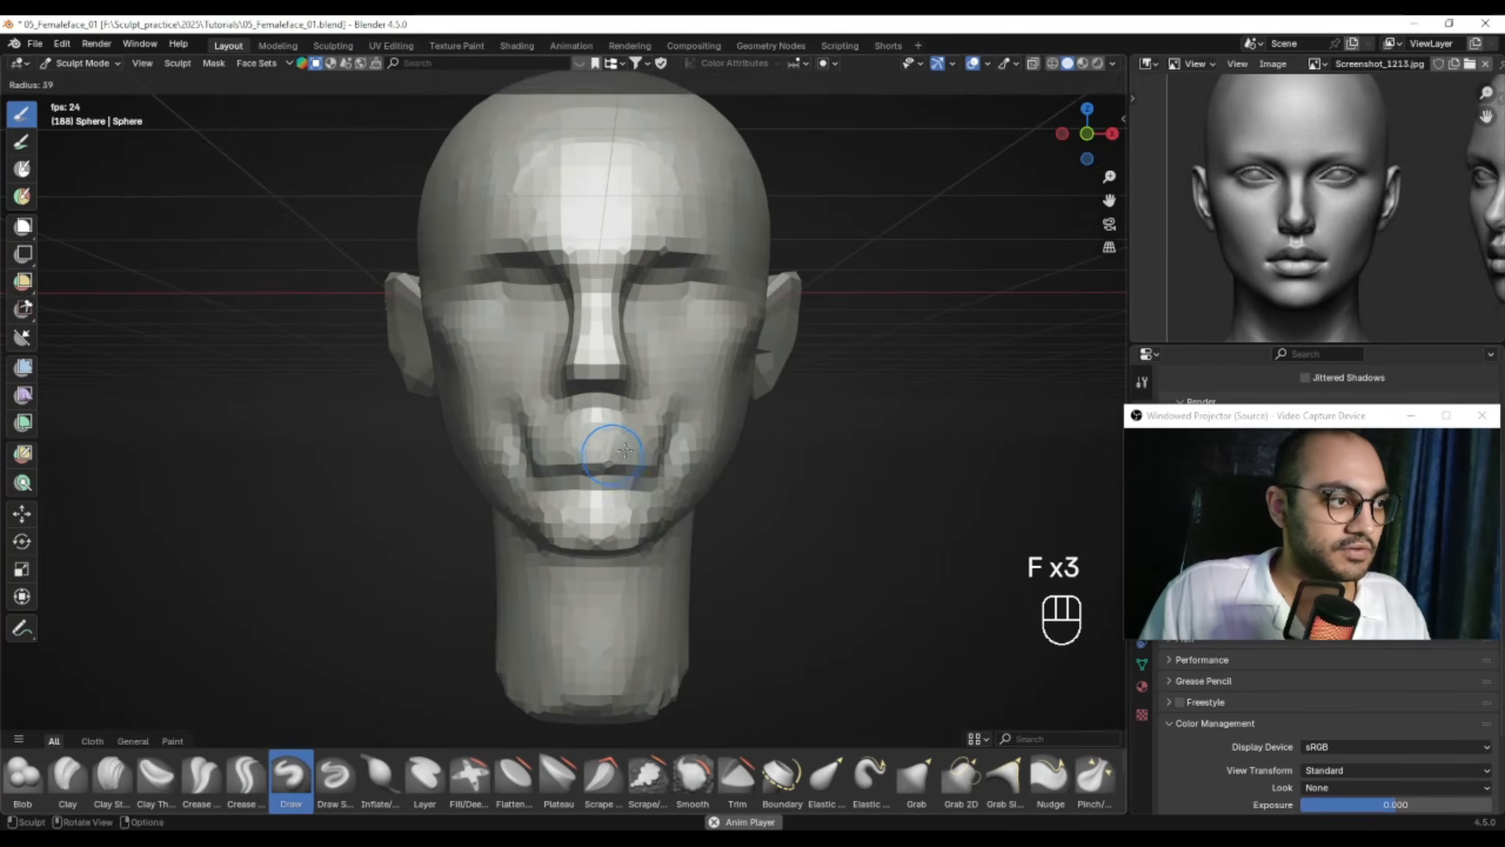
left_click(663, 453)
left_click_drag(604, 447, 552, 443, "alt")
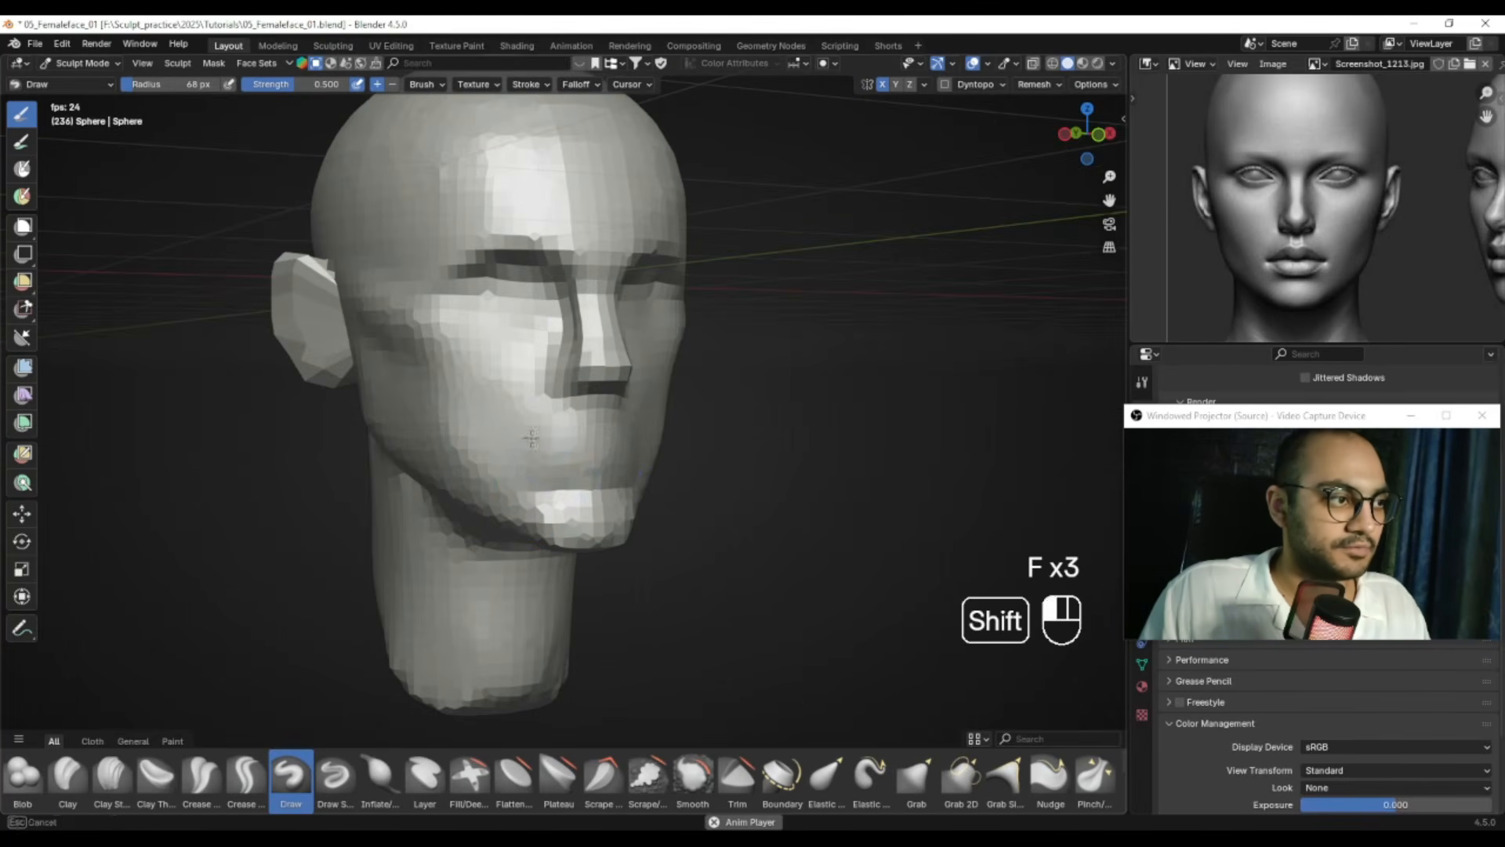
left_click_drag(675, 454, 610, 462, "alt")
mouse_move(610, 463)
left_mouse_down("ctrl+alt")
mouse_move(615, 542)
mouse_move(803, 478)
mouse_move(681, 477)
mouse_move(684, 414)
left_mouse_up("ctrl+alt")
mouse_move(684, 414)
left_mouse_down("alt")
mouse_move(584, 413)
mouse_move(730, 415)
mouse_move(639, 463)
left_mouse_up("alt")
key("f")
left_click(733, 421)
key("f")
left_click(690, 406)
mouse_move(625, 459)
left_mouse_down("alt")
mouse_move(685, 454)
mouse_move(628, 437)
mouse_move(735, 430)
mouse_move(682, 407)
left_mouse_up("alt")
key("ctrl+z")
key("ctrl+z")
Adjust the upper nose bridge below the brow in side view with an 81 px Grab brush, following the profile reference
left_click_drag(682, 407, 731, 434, "ctrl+alt")
key("KP_3")
left_click_drag(1450, 227, 1223, 239, "alt")
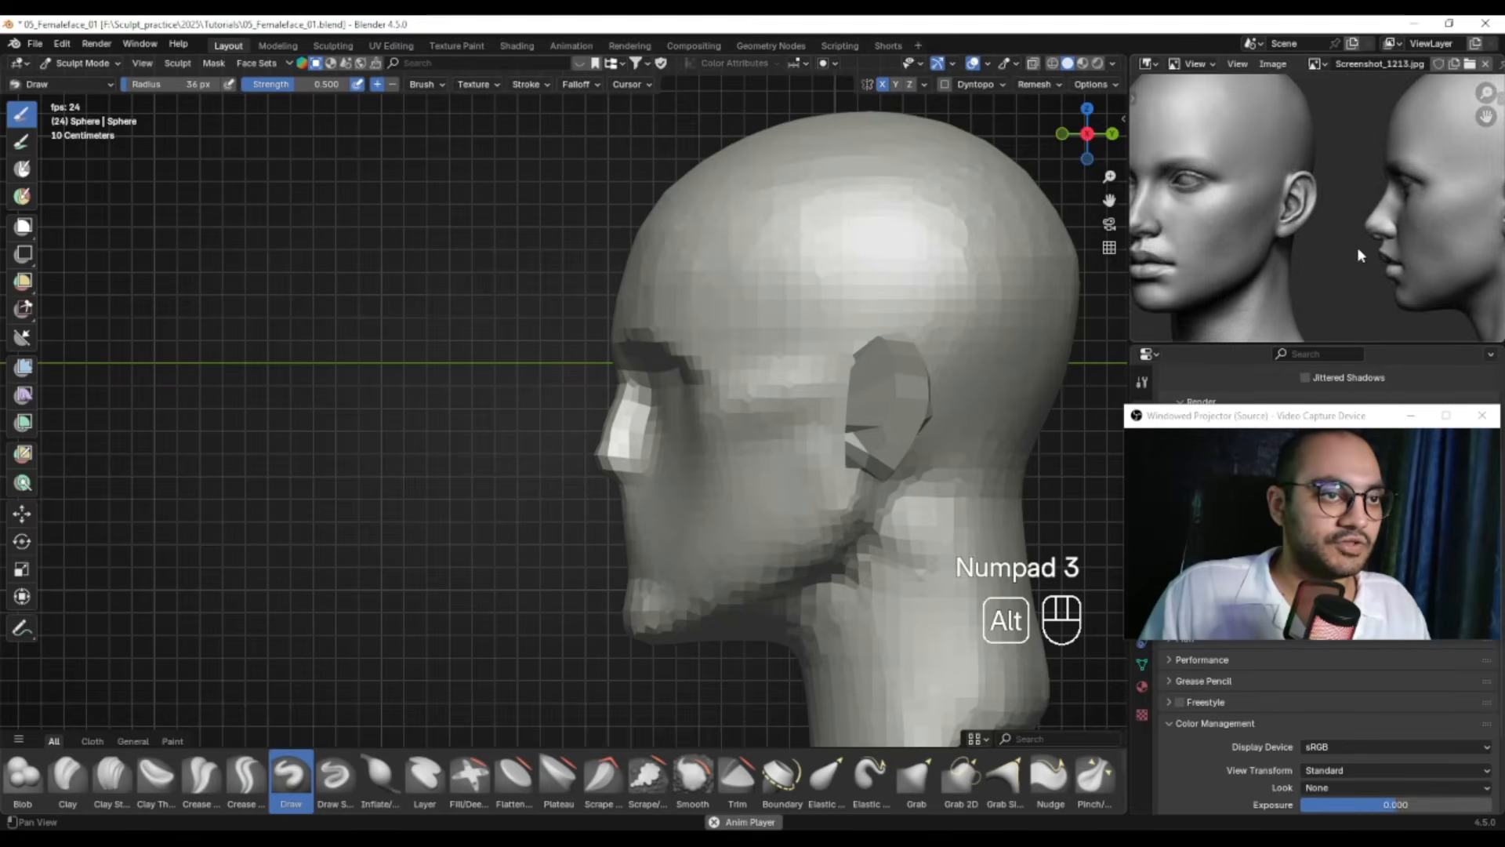
left_click_drag(1324, 247, 1263, 227, "alt")
left_click_drag(574, 433, 592, 415, "ctrl+alt")
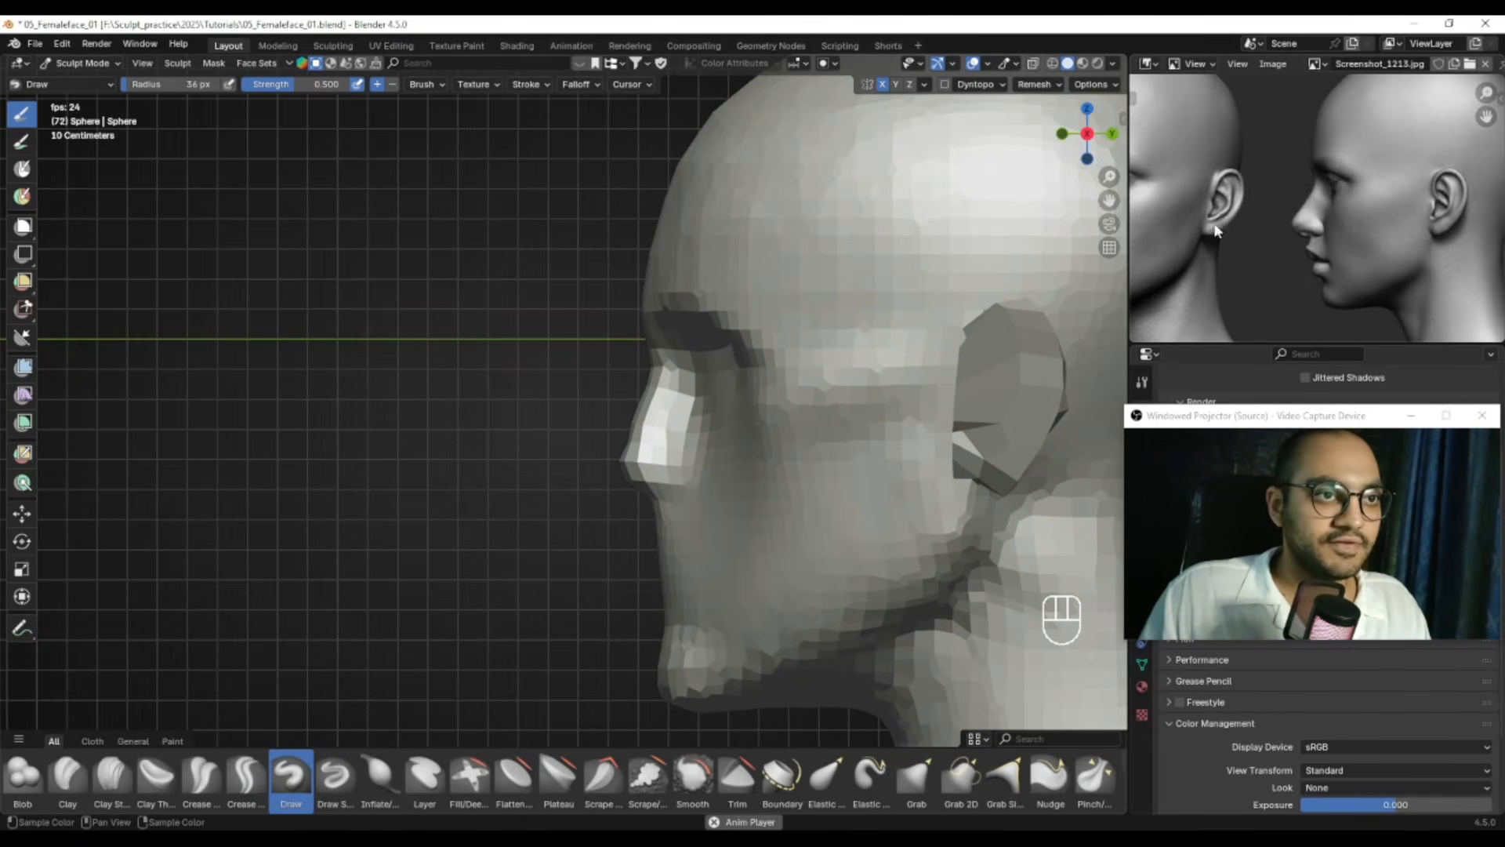
left_click_drag(722, 395, 706, 381, "ctrl+alt")
key("g")
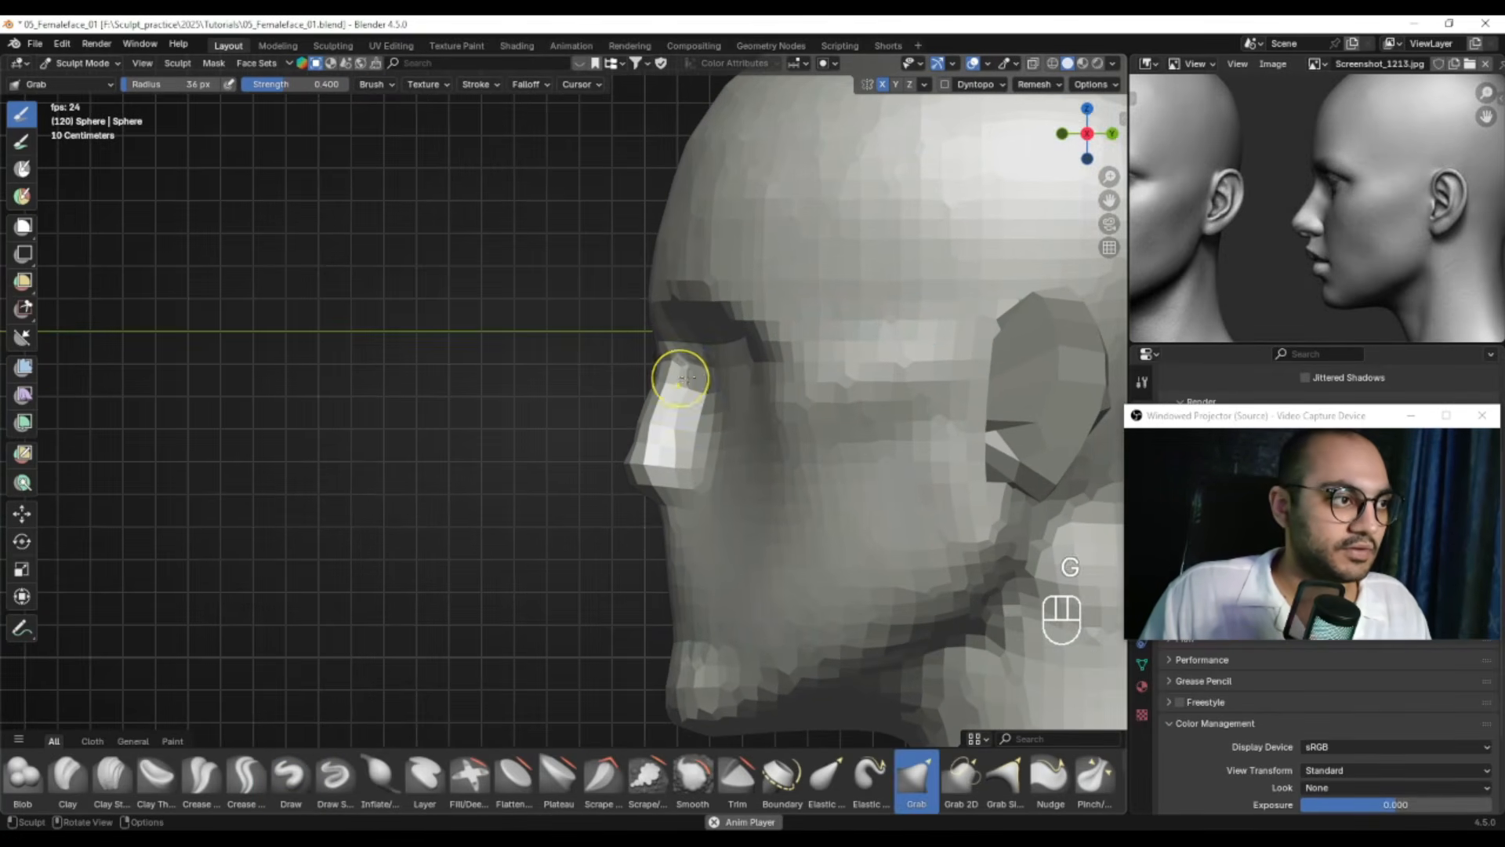
key("f")
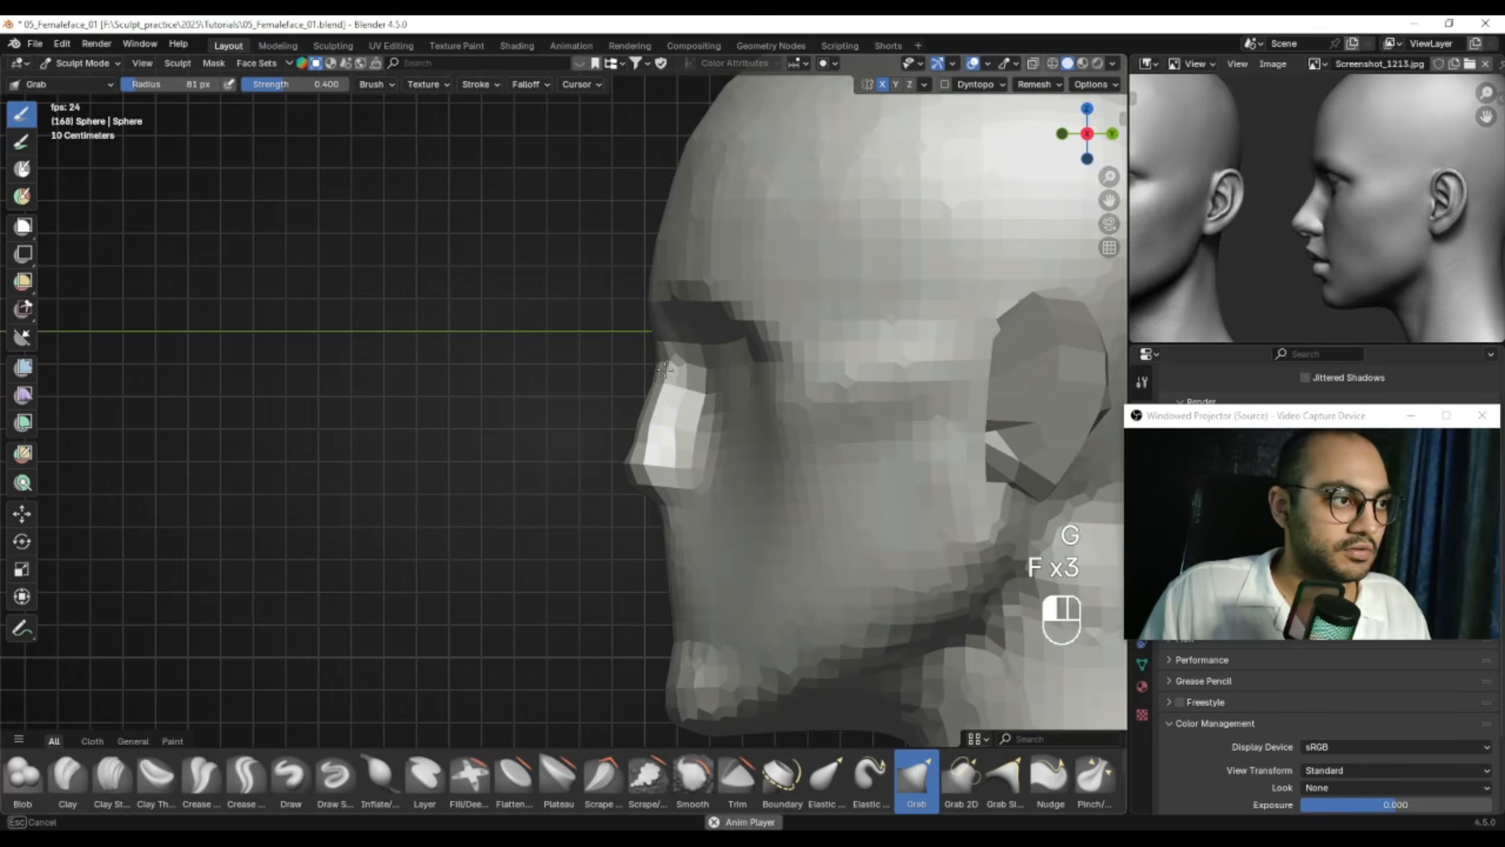
left_click_drag(707, 429, 727, 416, "alt+shift")
Pull the nose tip forward in side view with a 107 px Grab brush and refine it at 77 px
key("f")
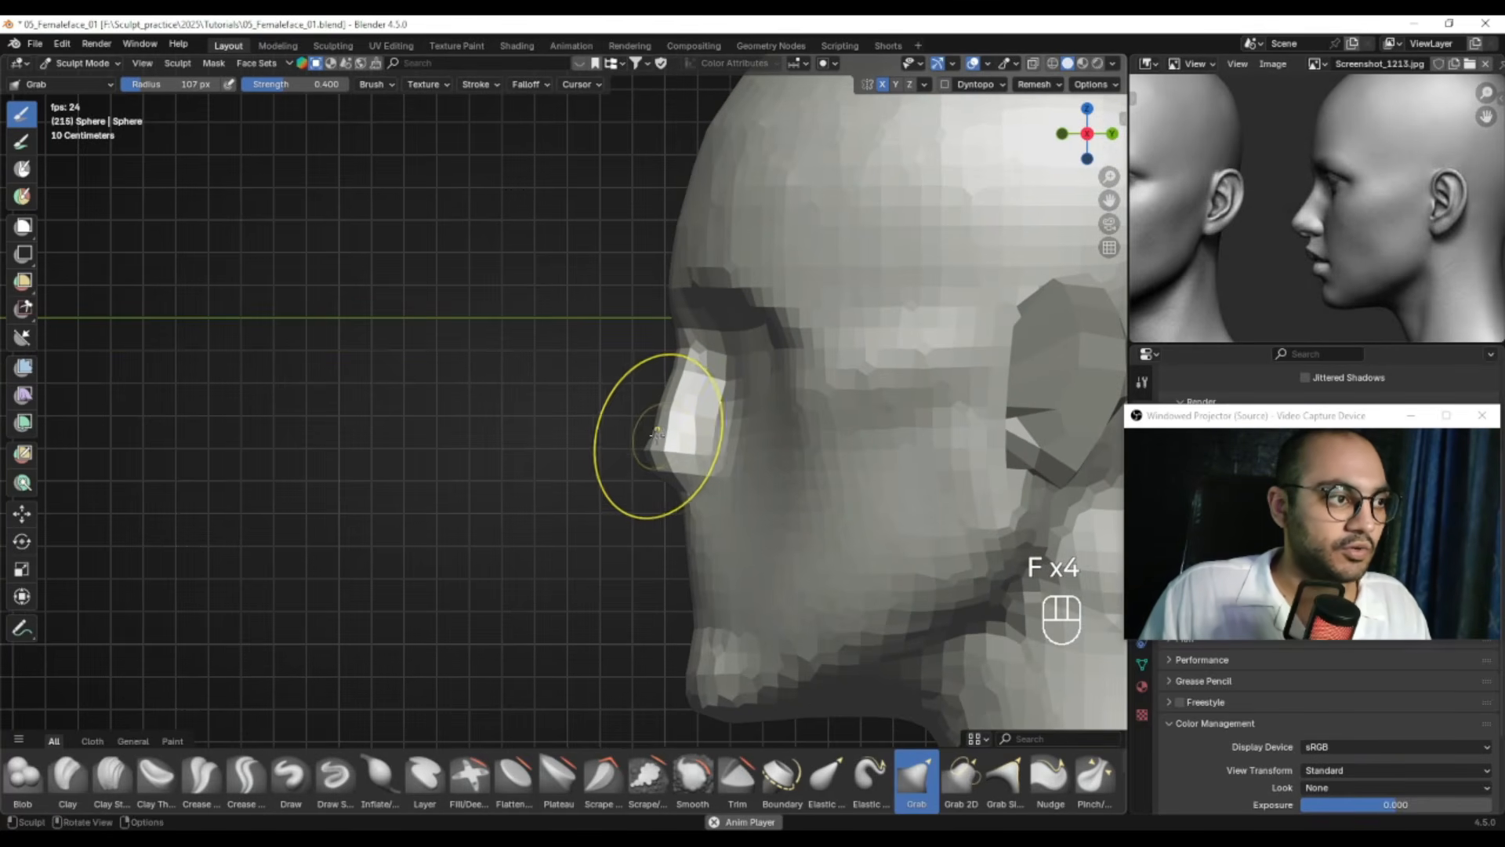
key("f")
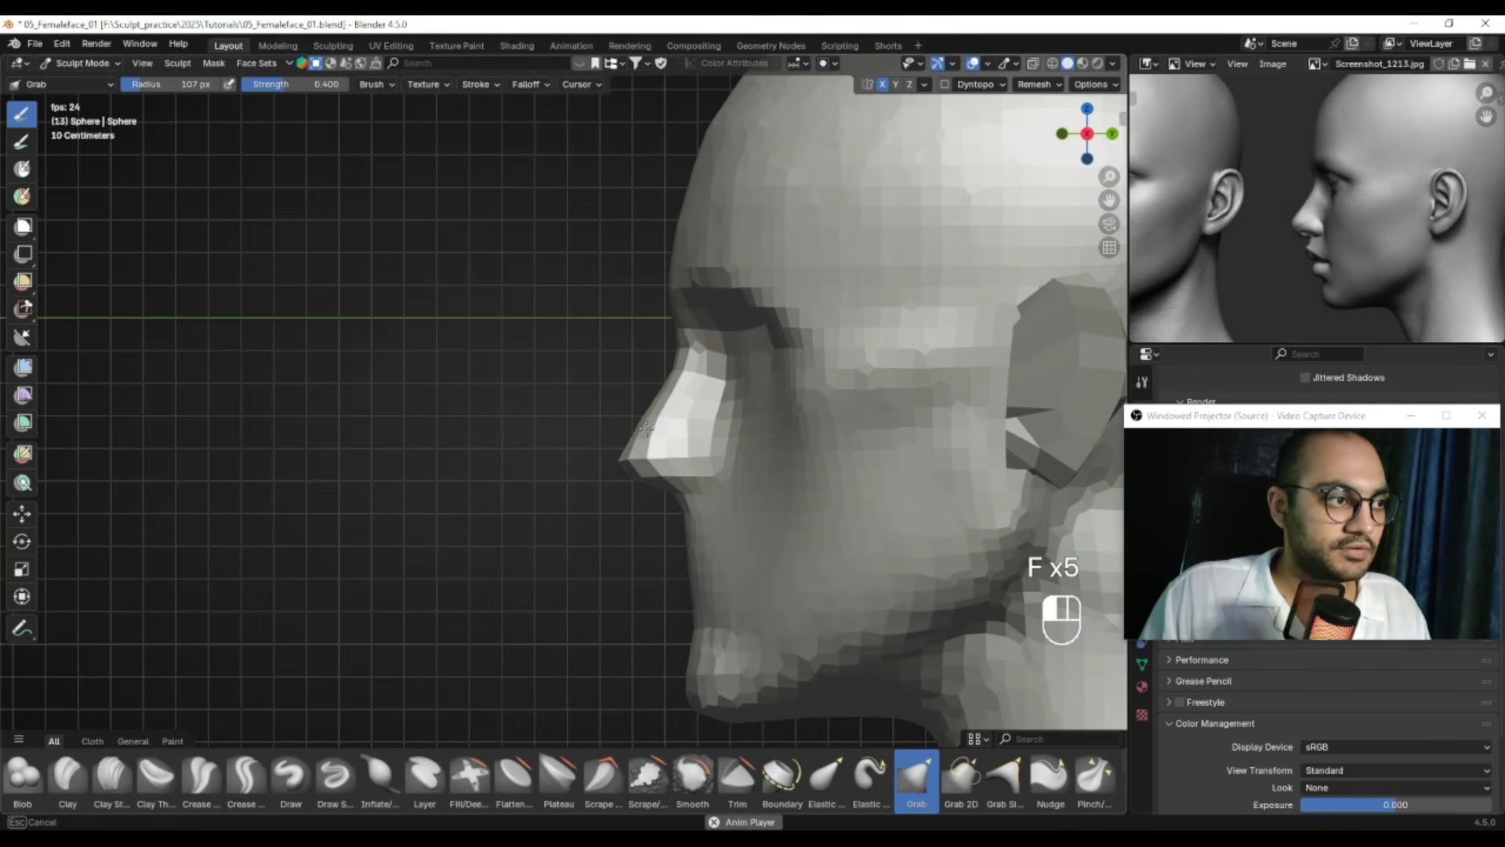
key("f")
key("f")
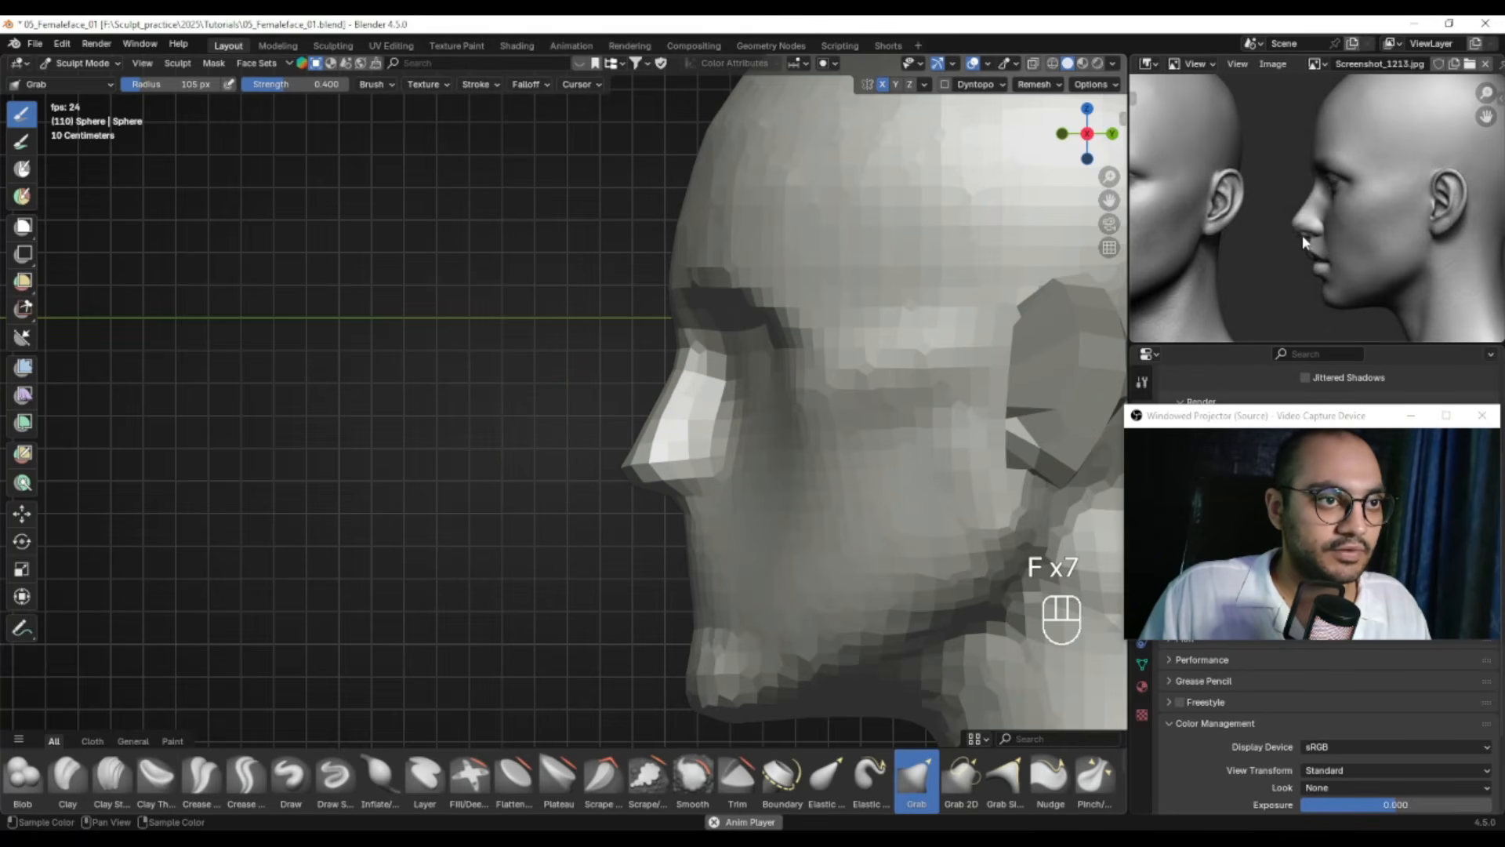
key("f")
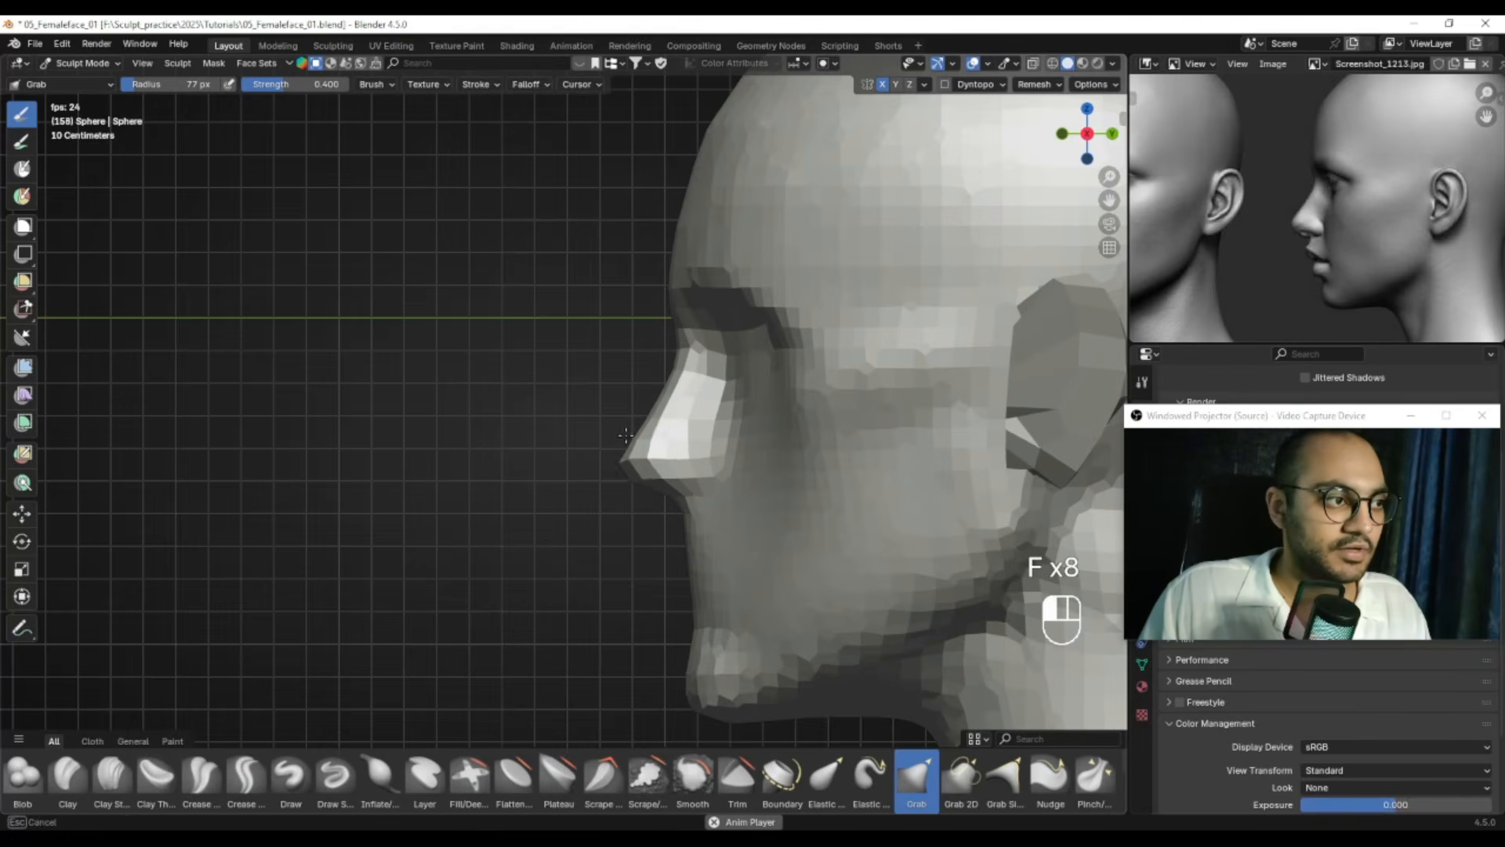
Shape the nose bridge into a slightly concave curve with the Grab brush, reducing its radius to 49 px
key("f")
left_click(696, 436)
middle_click_drag(686, 440, 722, 437, "alt")
left_click_drag(705, 397, 701, 396)
mouse_move(691, 410)
middle_mouse_down("alt")
mouse_move(1035, 422)
mouse_move(765, 426)
middle_mouse_up("alt")
key("f")
left_click(573, 442)
left_click_drag(558, 435, 556, 391)
key("f")
left_click(555, 420)
middle_click_drag(551, 398, 565, 402, "alt")
key("f")
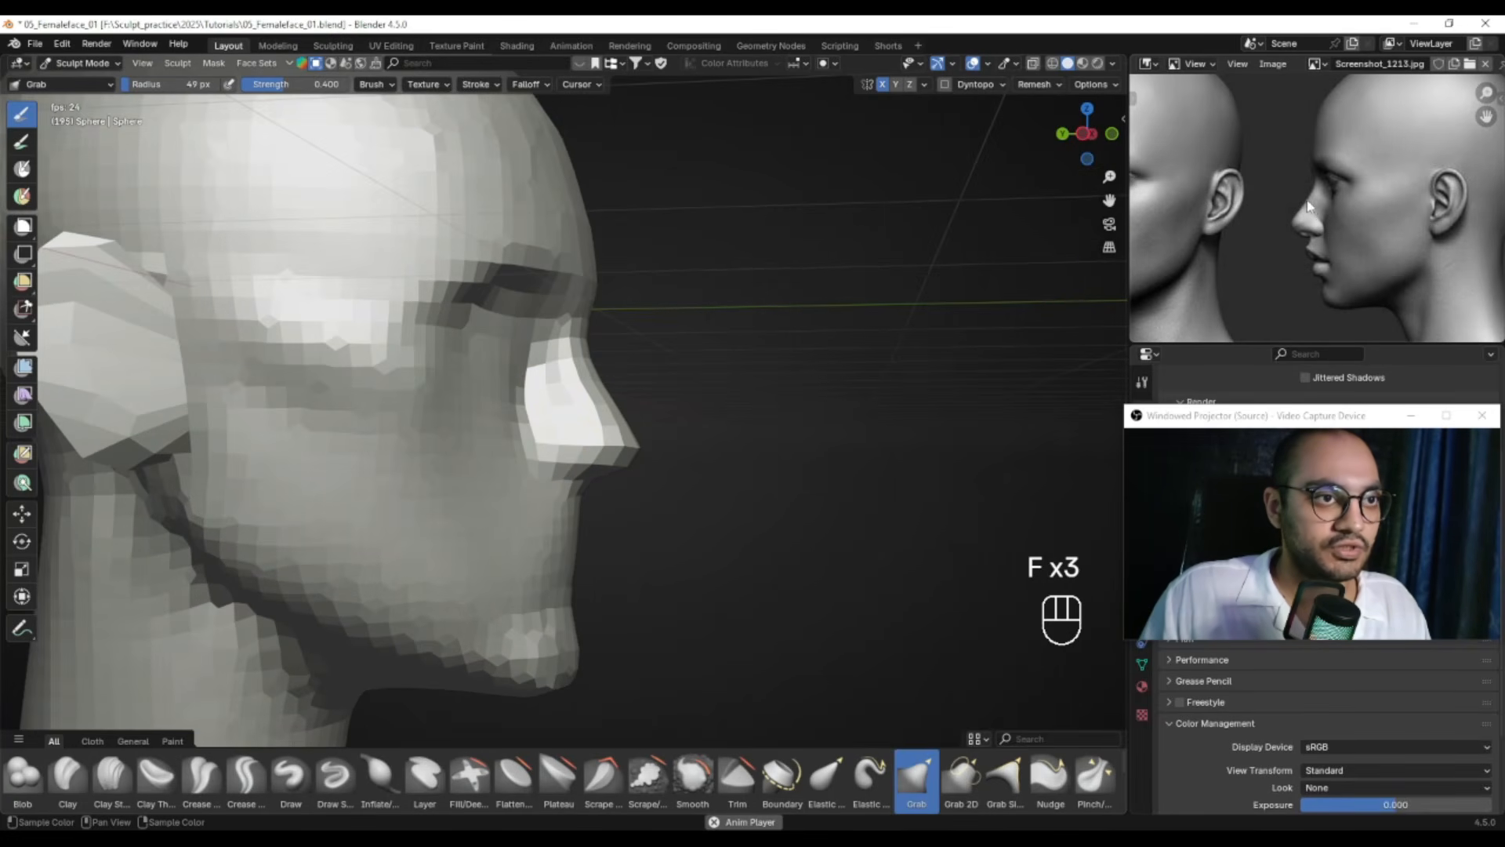
Trace the sculpted nose's profile and underside in red on a temporary screen capture of the head's side view
left_click_drag(1001, 298, 839, 314, "alt")
right_click_drag(839, 314, 846, 267, "ctrl+alt")
left_click_drag(847, 313, 658, 372, "alt")
right_click_drag(658, 372, 659, 437, "ctrl+alt")
key("KP_3")
left_click_drag(718, 326, 725, 365, "alt+shift")
left_click_drag(727, 349, 729, 385, "ctrl+alt")
key("ctrl+Print")
left_click_drag(358, 209, 1040, 688)
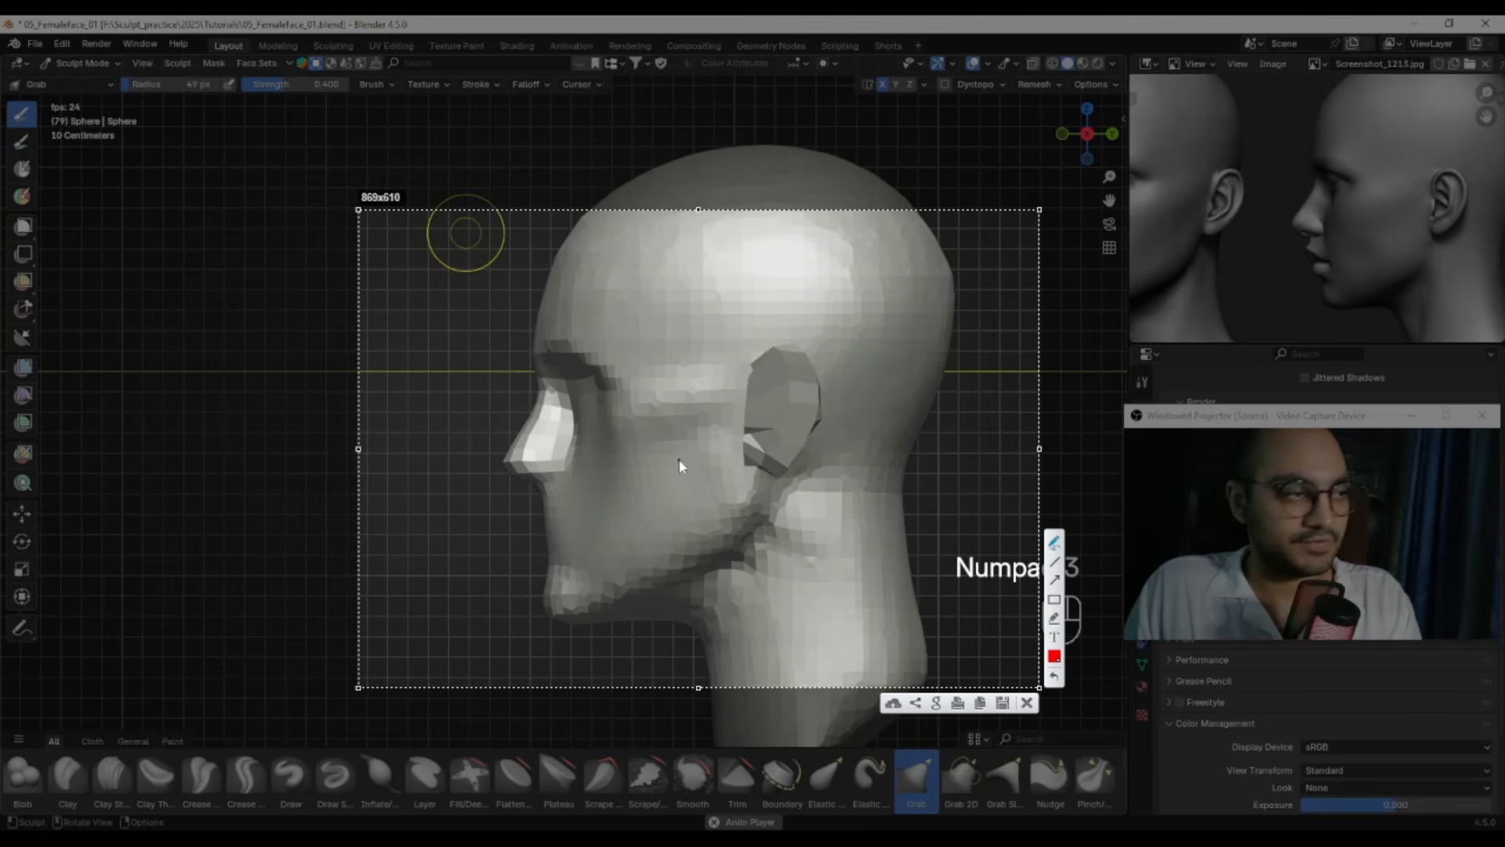
left_click_drag(536, 355, 511, 441)
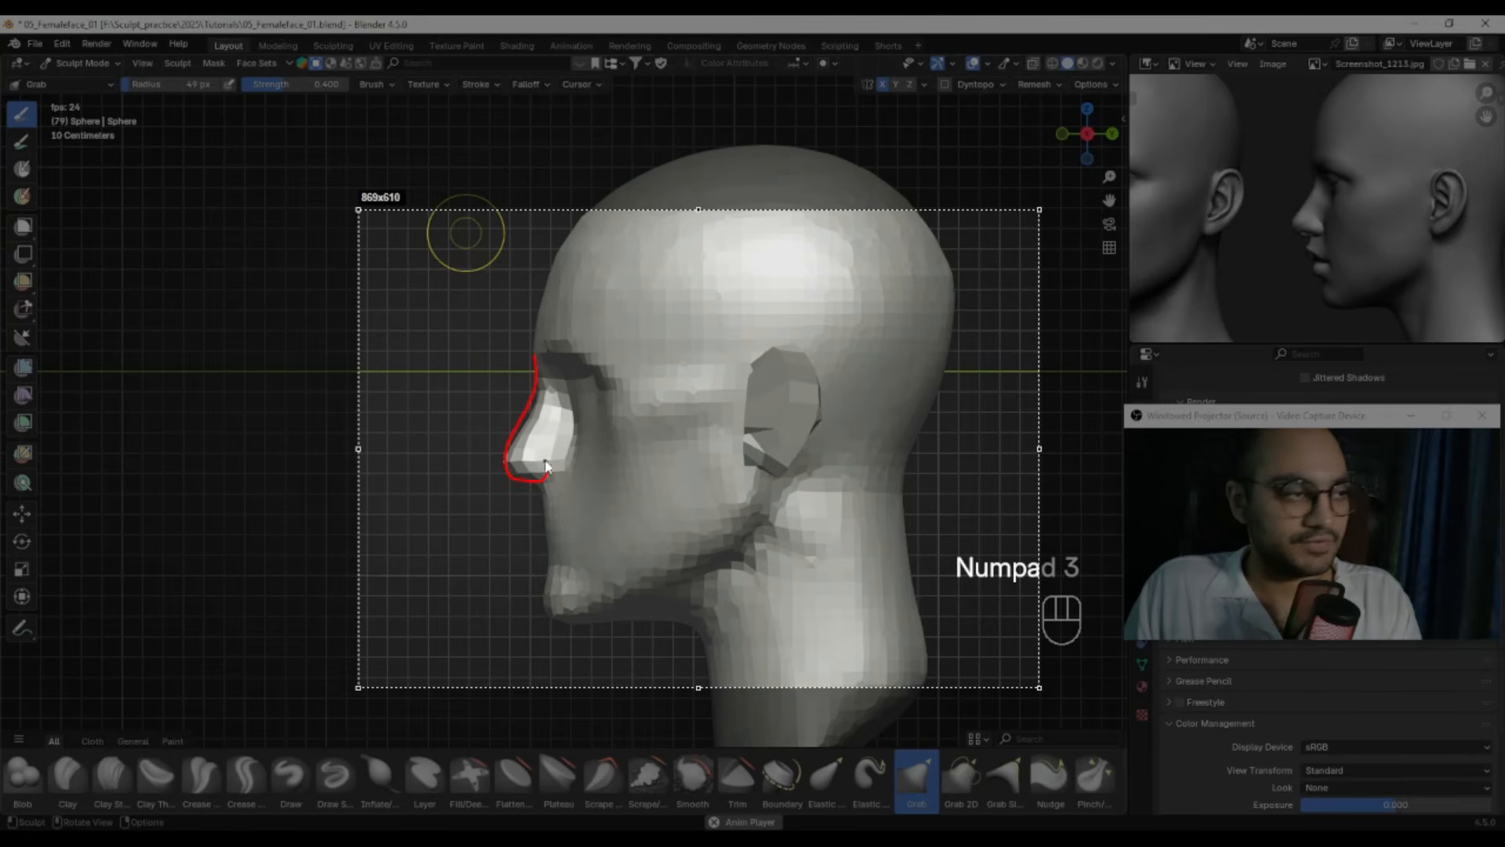
mouse_move(546, 470)
left_mouse_down()
mouse_move(555, 551)
mouse_move(549, 509)
mouse_move(578, 526)
mouse_move(552, 526)
left_mouse_up()
left_click_drag(587, 526, 561, 545)
key("Escape")
Mark the nose's projection beyond the face with red arrows on a temporary capture of the enlarged profile reference
scroll(1331, 224, "up", 3)
middle_click_drag(1362, 239, 1254, 180)
key("Print")
left_click_drag(1216, 144, 1434, 343)
mouse_move(1306, 257)
left_mouse_down()
mouse_move(1336, 255)
mouse_move(1270, 264)
left_mouse_up()
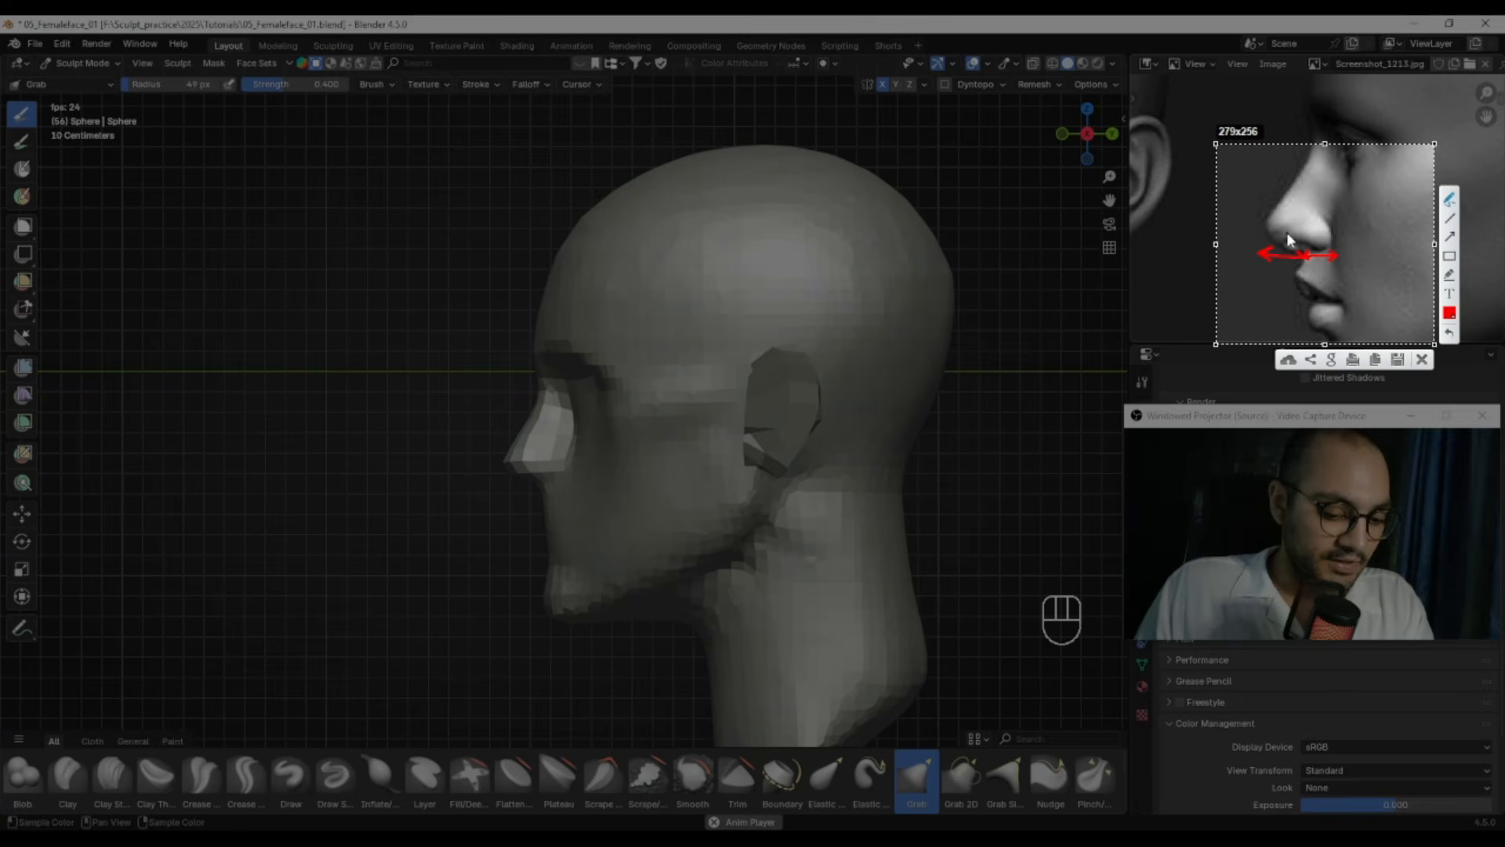
key("Escape")
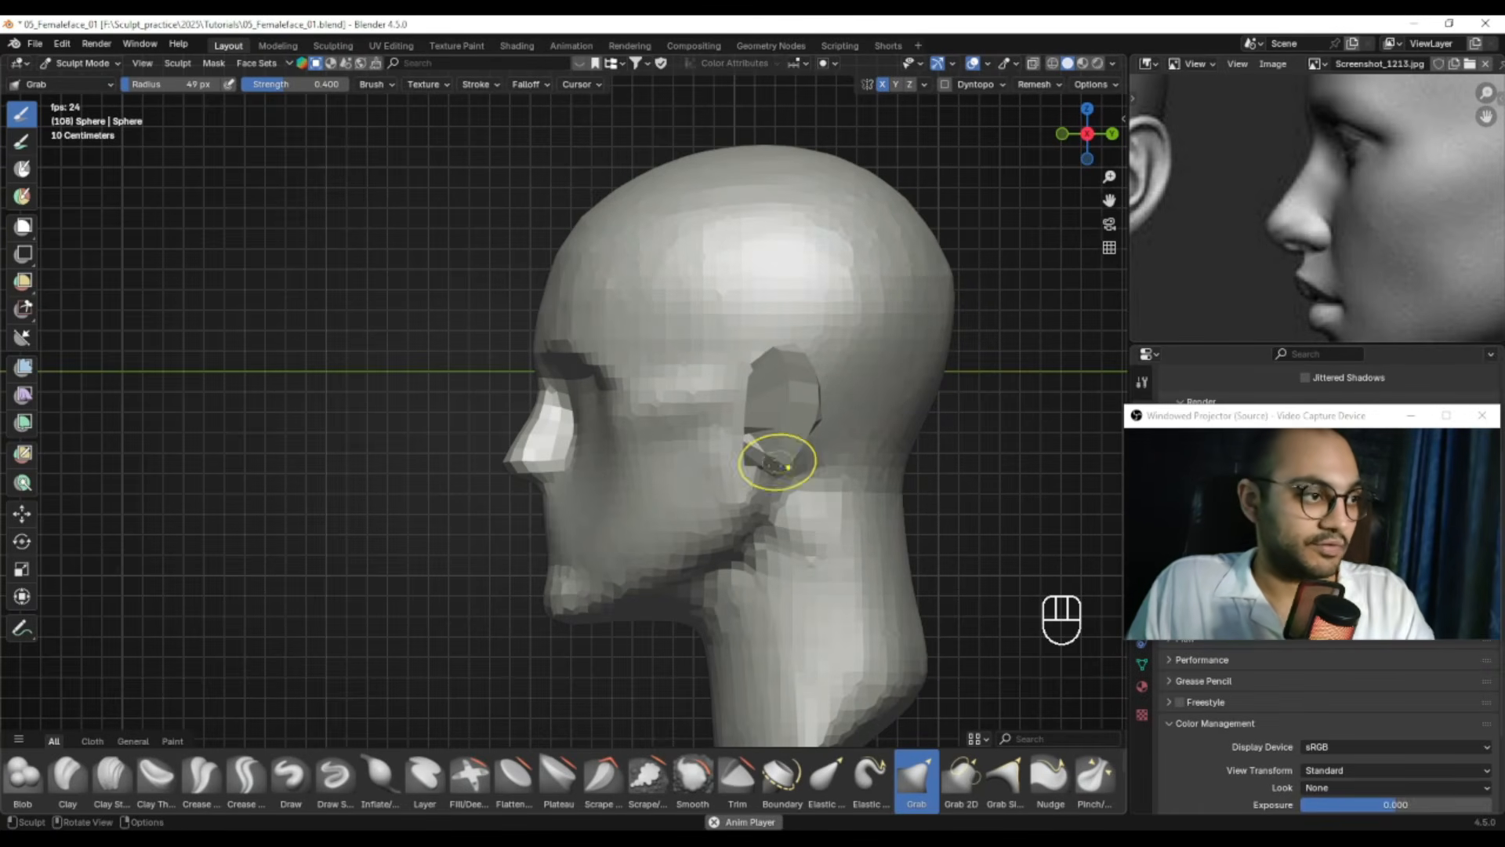
Refine the nose tip and the bridge below the brow in side view with a 69 px Grab brush
key("f")
left_click(512, 436)
key("f")
left_click(525, 433)
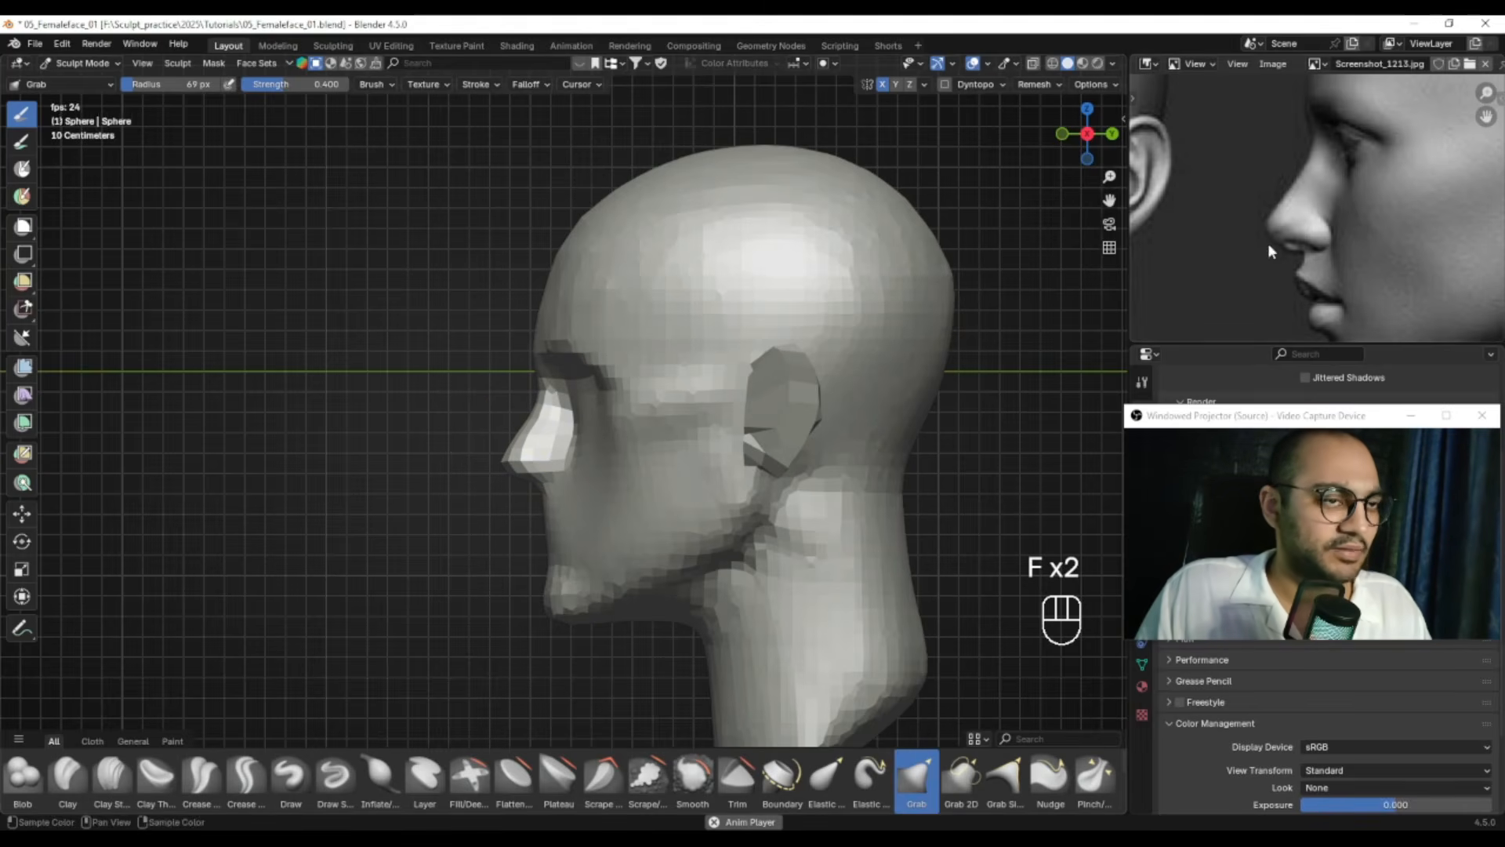
middle_click_drag(577, 391, 601, 417, "shift")
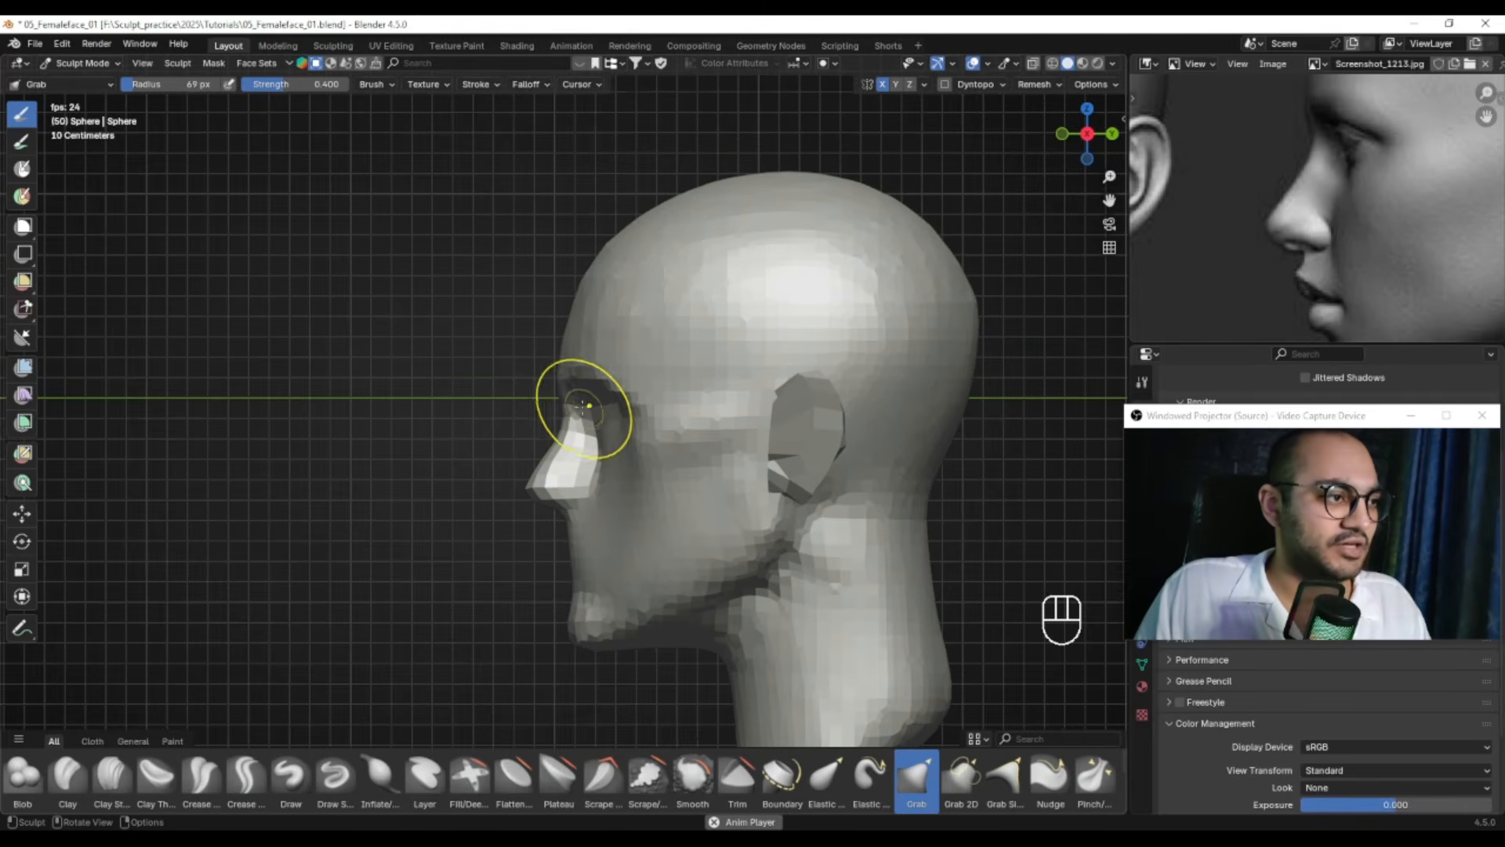
left_click_drag(563, 409, 570, 404)
middle_click_drag(593, 425, 800, 463)
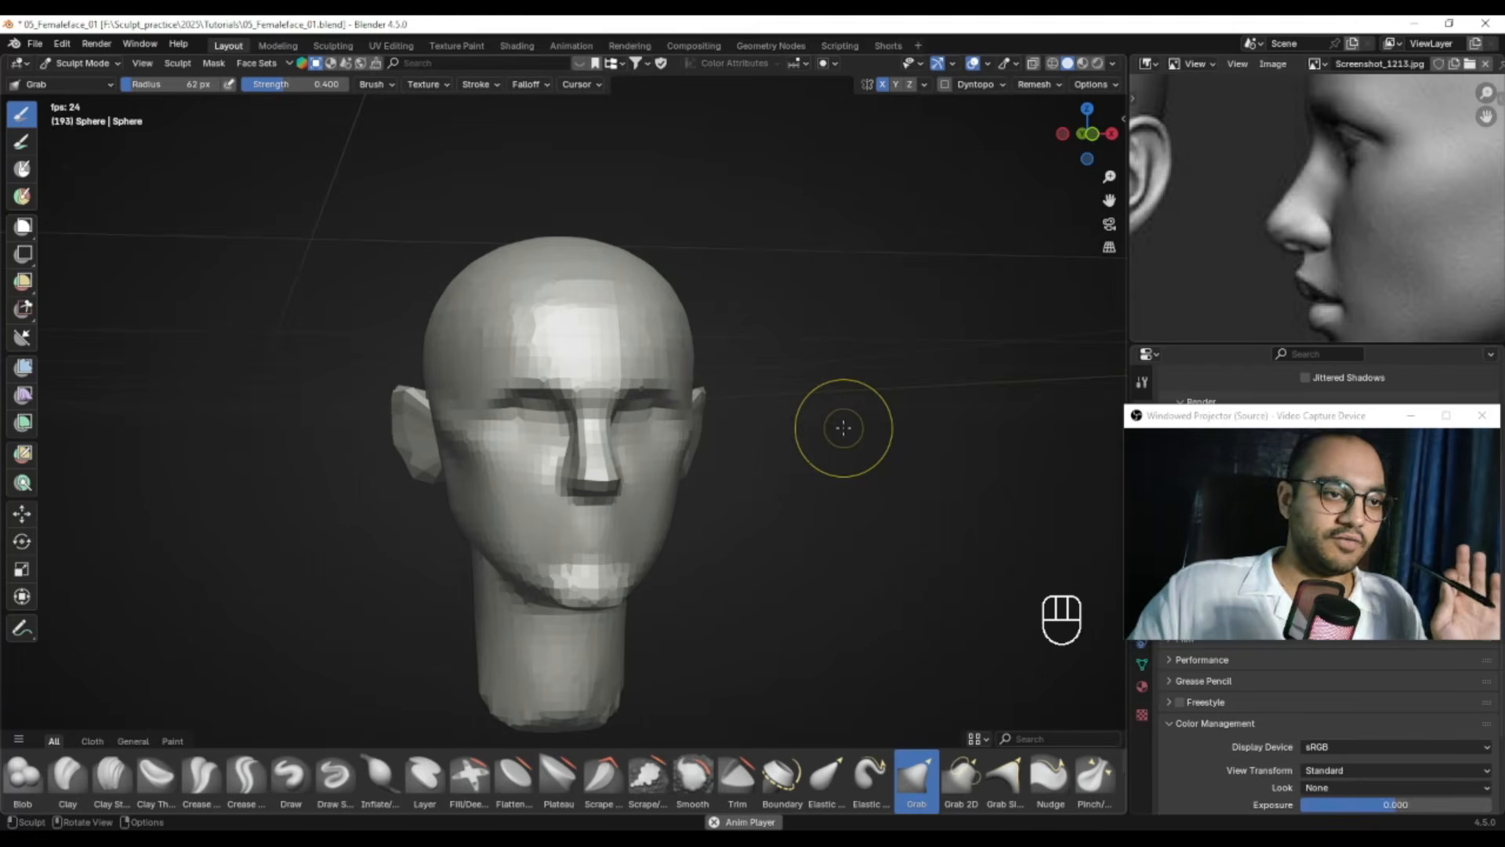
Shape the side of the nose near its base in side view with a 35 px Grab brush
middle_click_drag(1168, 237, 1367, 250, "alt")
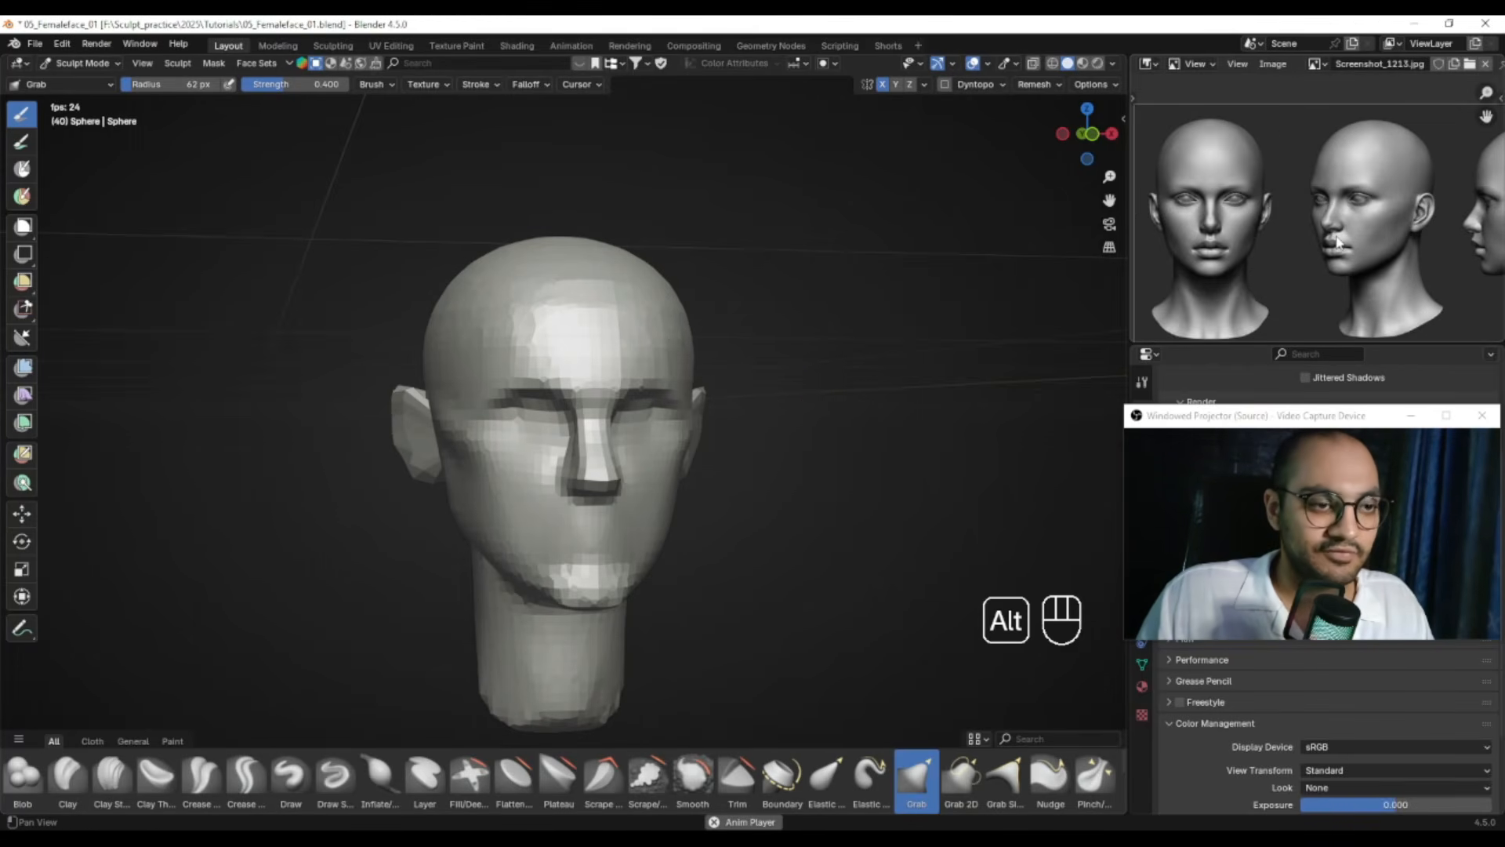
middle_click_drag(527, 303, 470, 307, "alt")
middle_click_drag(470, 307, 595, 360, "alt+shift")
middle_click_drag(596, 360, 468, 372, "alt")
key("f")
left_click(560, 408)
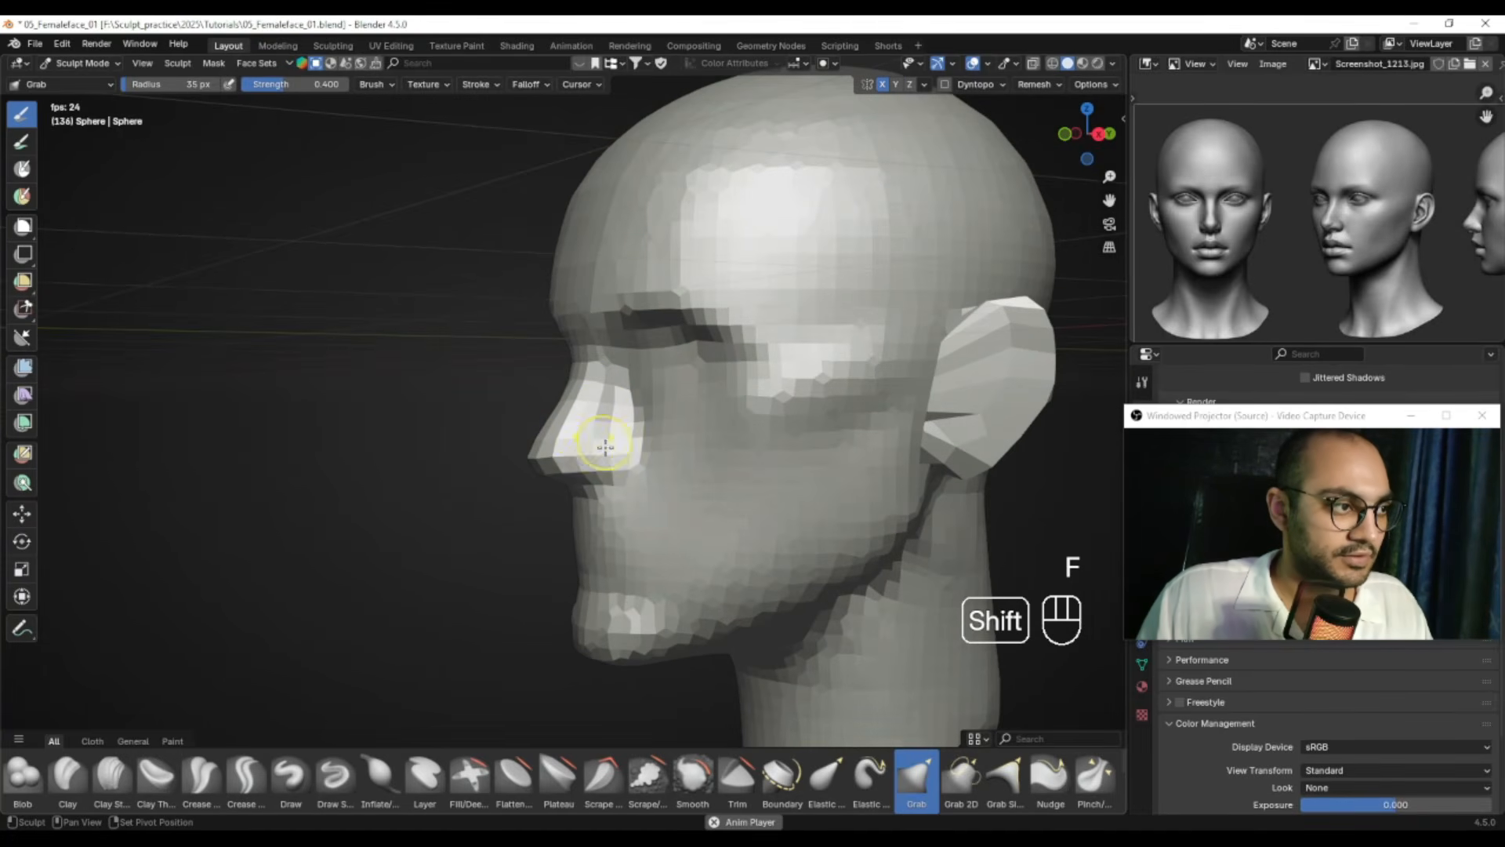
Adjust the nose base and underside with small Grab strokes and smooth the transition into the upper lip area
middle_click_drag(591, 470, 733, 463, "alt")
middle_click_drag(733, 462, 745, 490, "ctrl+alt")
middle_click_drag(580, 407, 592, 490, "alt")
key("f")
left_click(582, 476)
left_click_drag(580, 475, 588, 473)
middle_click_drag(584, 474, 593, 480, "alt")
left_click_drag(592, 481, 599, 484, "shift")
mouse_move(599, 484)
middle_mouse_down("alt")
mouse_move(554, 444)
mouse_move(526, 457)
mouse_move(563, 457)
middle_mouse_up("alt")
mouse_move(563, 457)
left_mouse_down("alt")
mouse_move(590, 470)
mouse_move(579, 368)
left_mouse_up("alt")
Build up the mouth area below the nose with the Draw brush
left_click(291, 784)
mouse_move(561, 470)
middle_mouse_down("alt")
mouse_move(588, 451)
mouse_move(610, 471)
middle_mouse_up("alt")
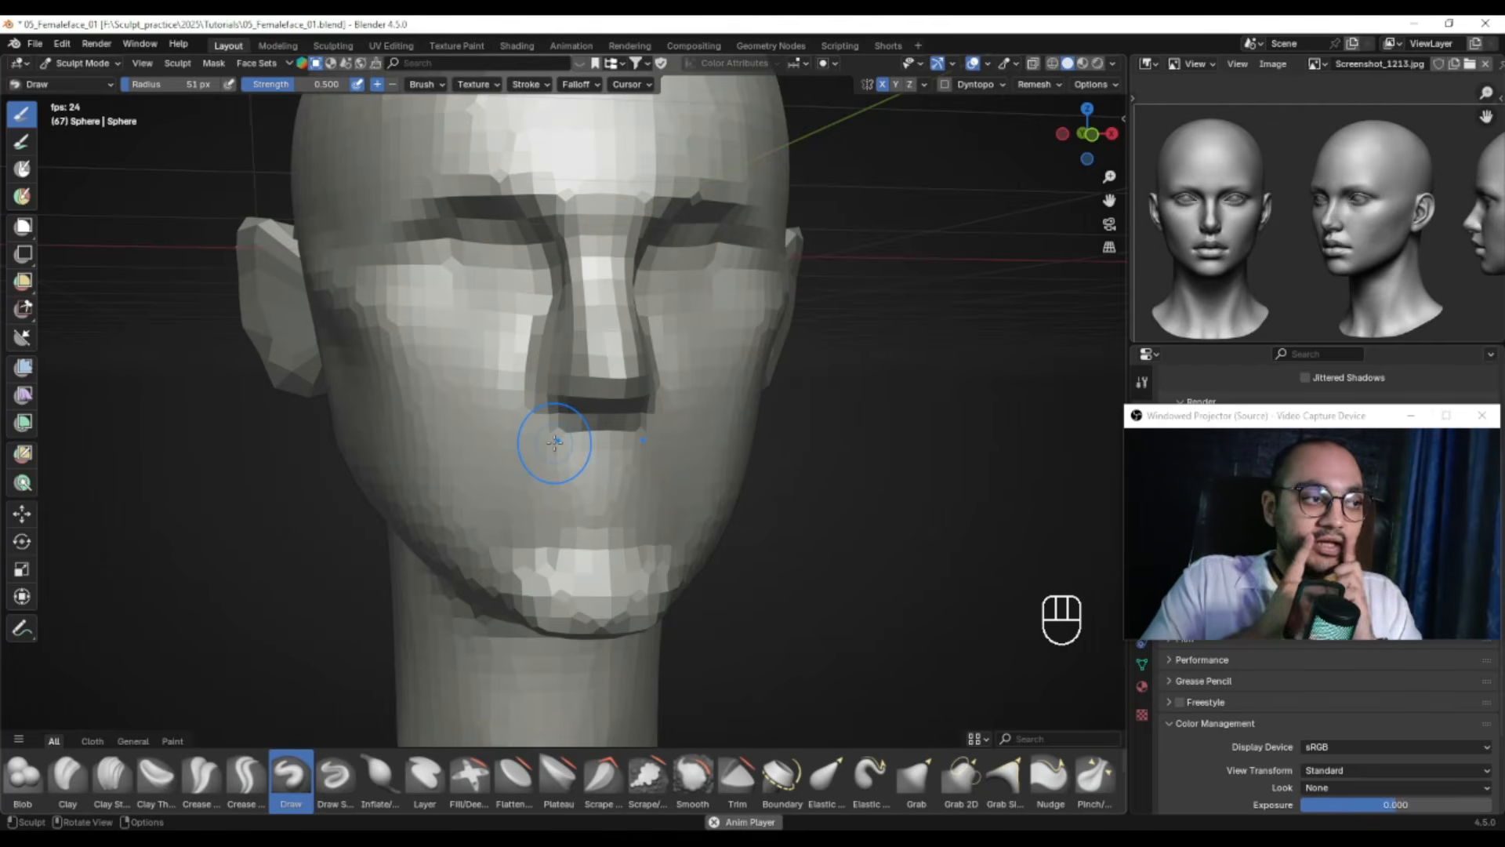
mouse_move(403, 471)
middle_mouse_down("alt")
mouse_move(436, 309)
mouse_move(490, 471)
middle_mouse_up("alt")
middle_click_drag(615, 420, 583, 416, "alt")
key("f")
left_click(584, 417)
middle_click_drag(487, 450, 544, 441, "alt")
left_click_drag(498, 450, 493, 458)
Smooth the raised mouth area with the brush enlarged to 83 px, checking its curvature from underneath
mouse_move(502, 454)
middle_mouse_down("alt")
mouse_move(608, 464)
mouse_move(527, 445)
middle_mouse_up("alt")
key("f")
left_click(503, 436)
left_click_drag(503, 437, 458, 443, "shift")
middle_click_drag(461, 464, 605, 416, "alt")
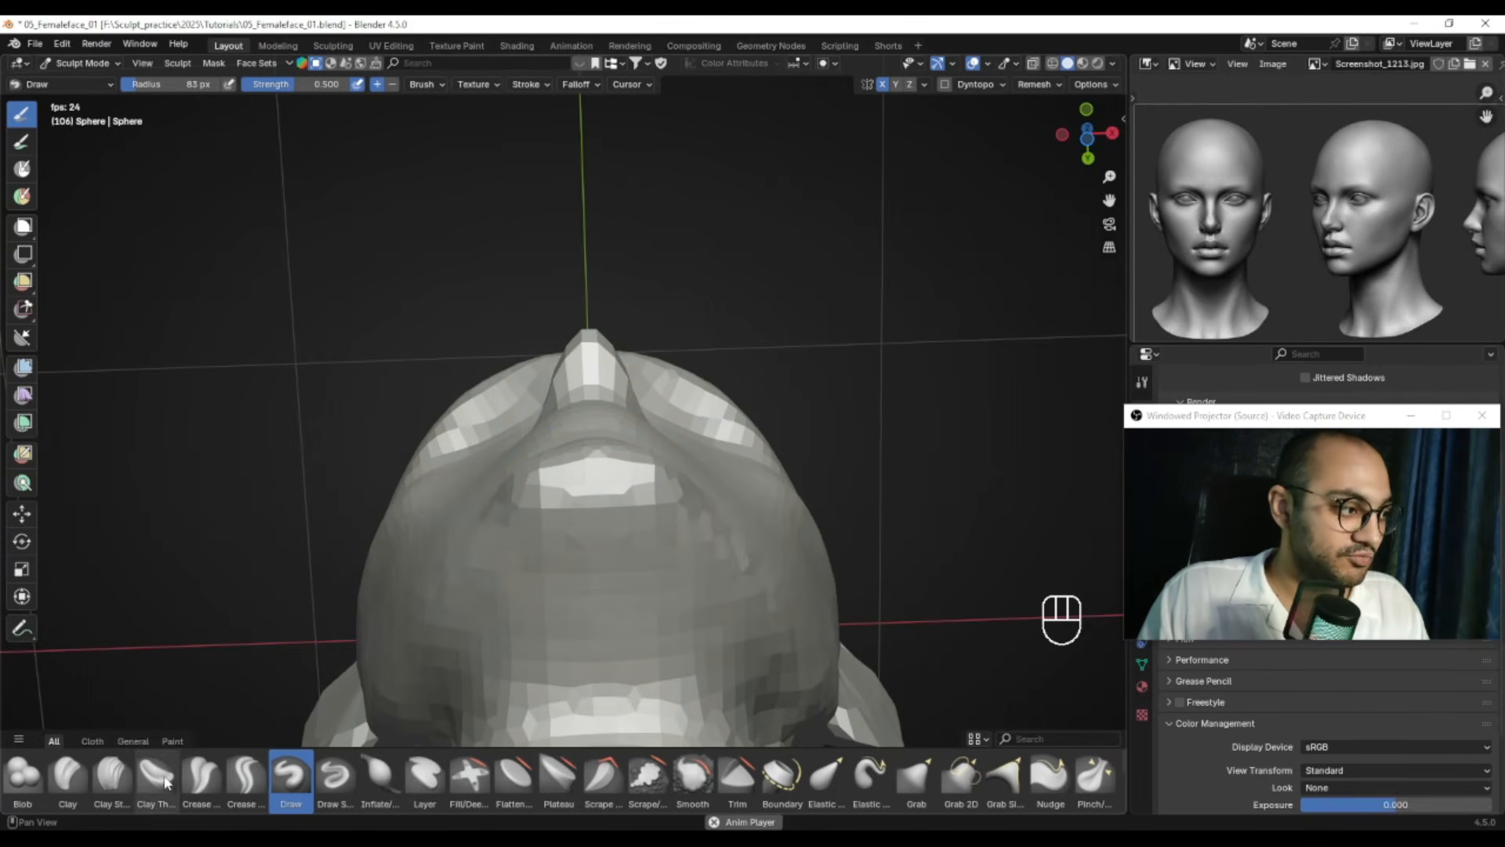
Try to carve the line between the lips with the Draw Sharp brush
left_click(247, 777)
middle_click_drag(396, 529, 439, 619, "alt")
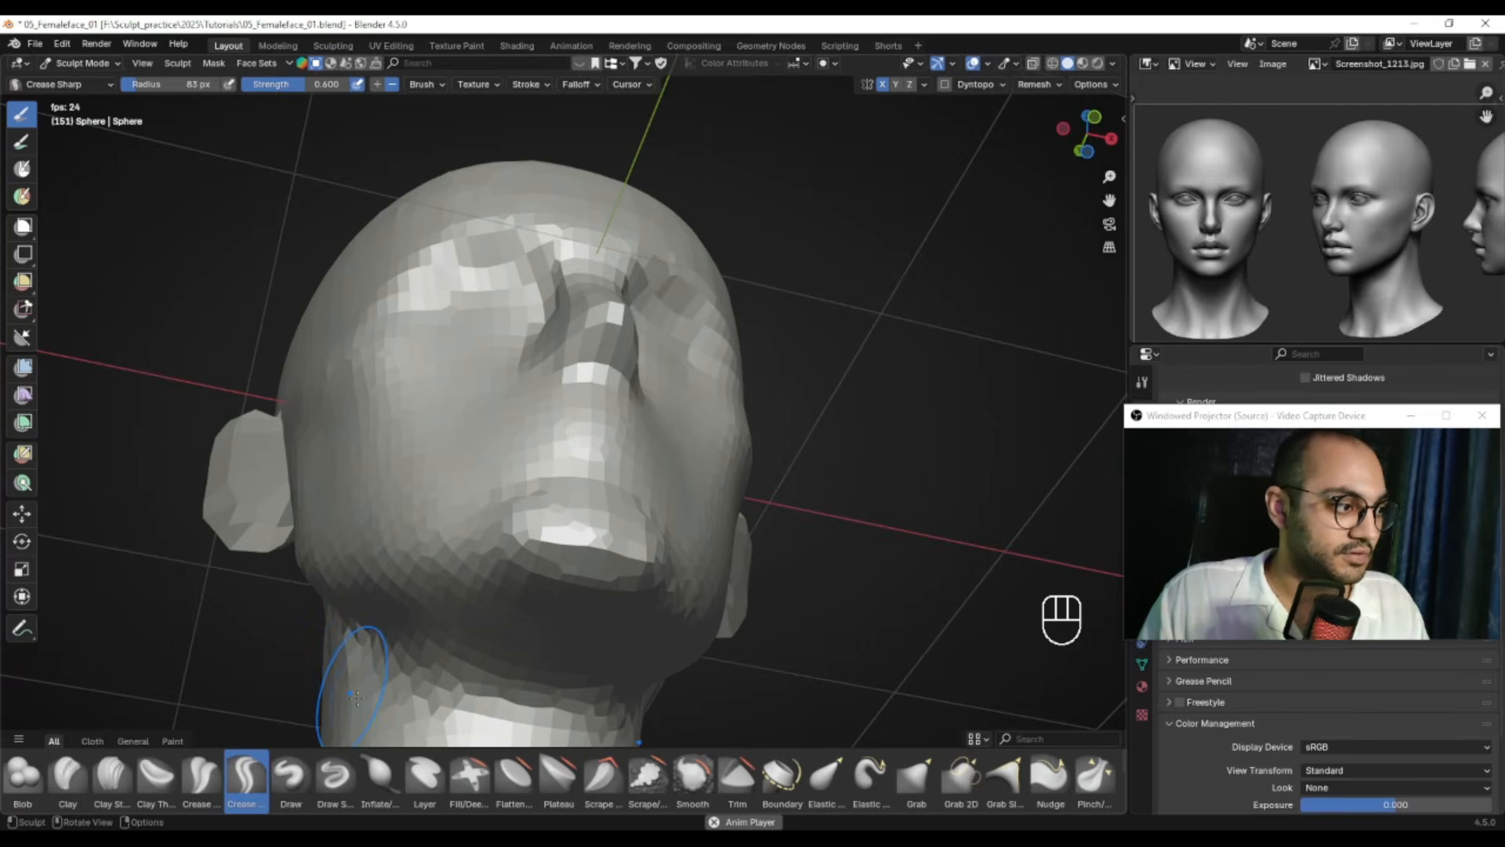
left_click(338, 774)
right_click_drag(509, 439, 627, 443, "ctrl+alt")
key("f")
key("f")
key("f")
left_click(662, 445)
left_click_drag(661, 439, 519, 441)
Try to tighten the carved mouth line with a 43 px Crease Polish brush
left_click(201, 777)
right_click_drag(470, 470, 509, 470, "ctrl+alt")
right_click_drag(509, 470, 569, 465, "alt")
key("f")
left_click(570, 462)
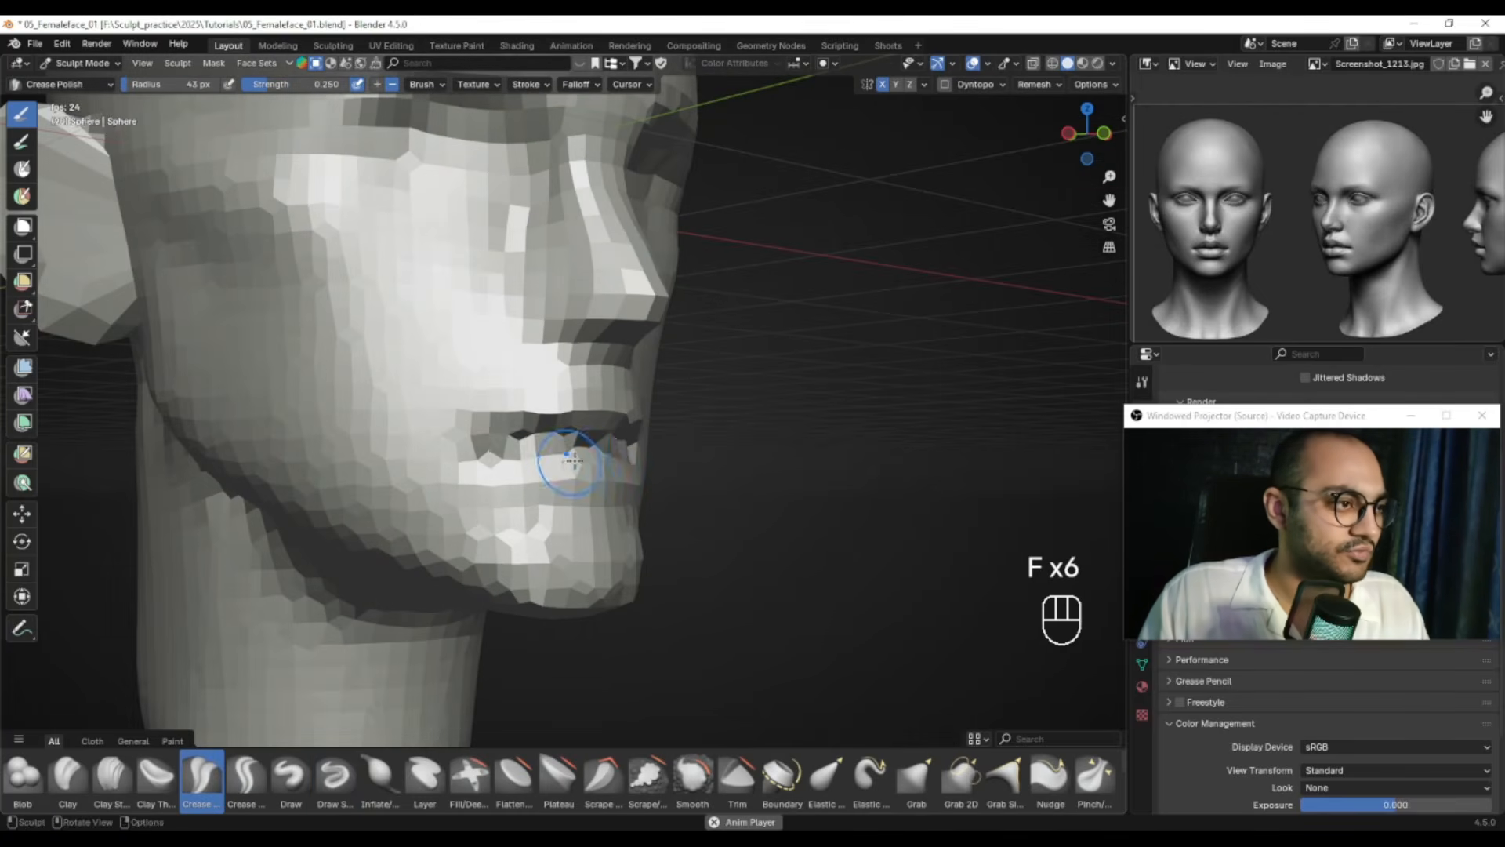
middle_click_drag(459, 444, 589, 420, "alt")
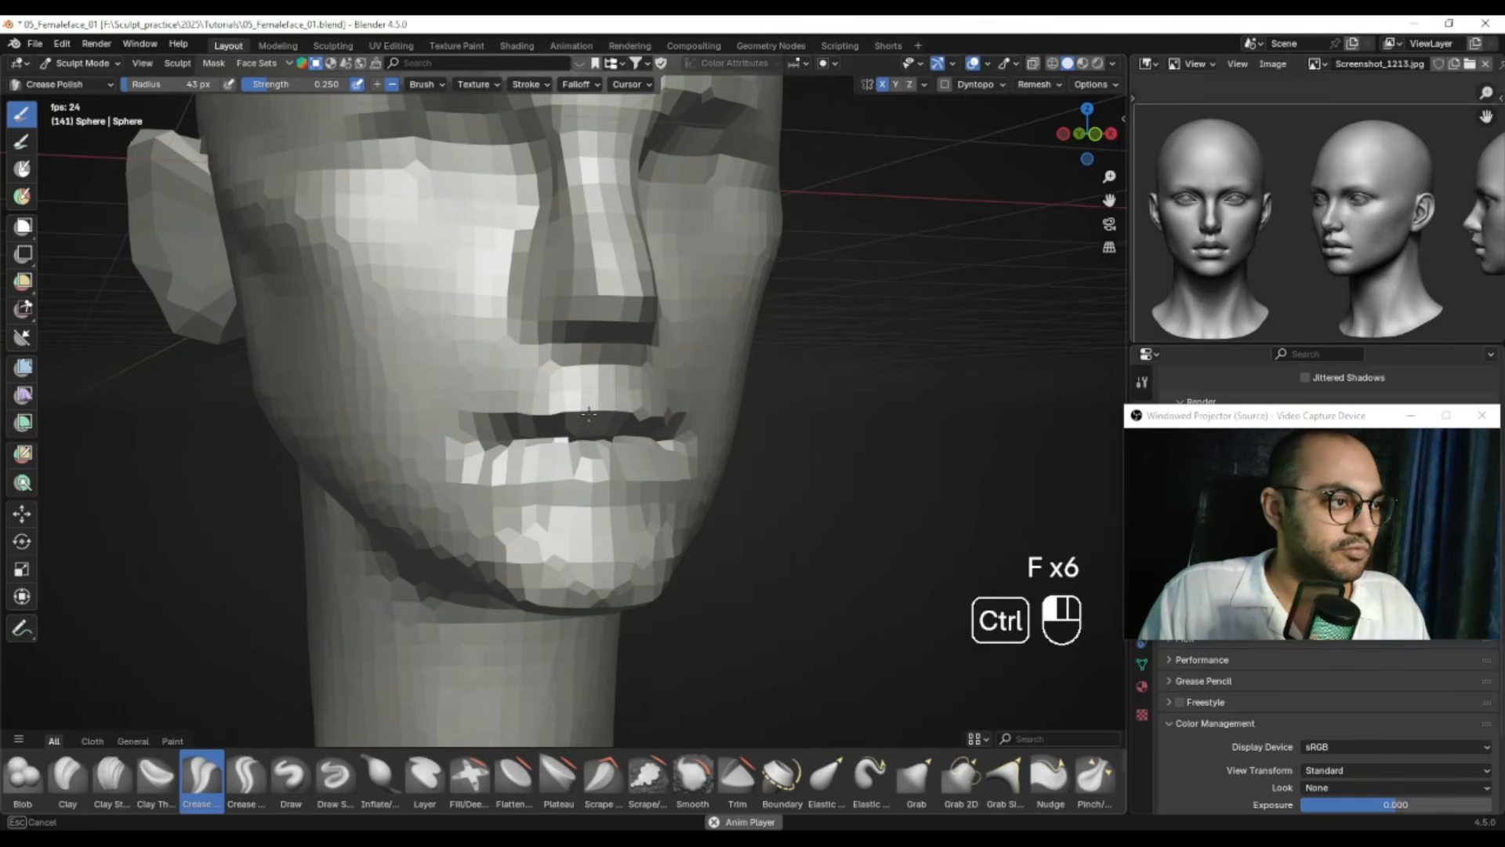
Try to shape the upper lip and mouth corners with the Grab brush, and undo all of the mouth carving
key("g")
key("f")
left_click(565, 407)
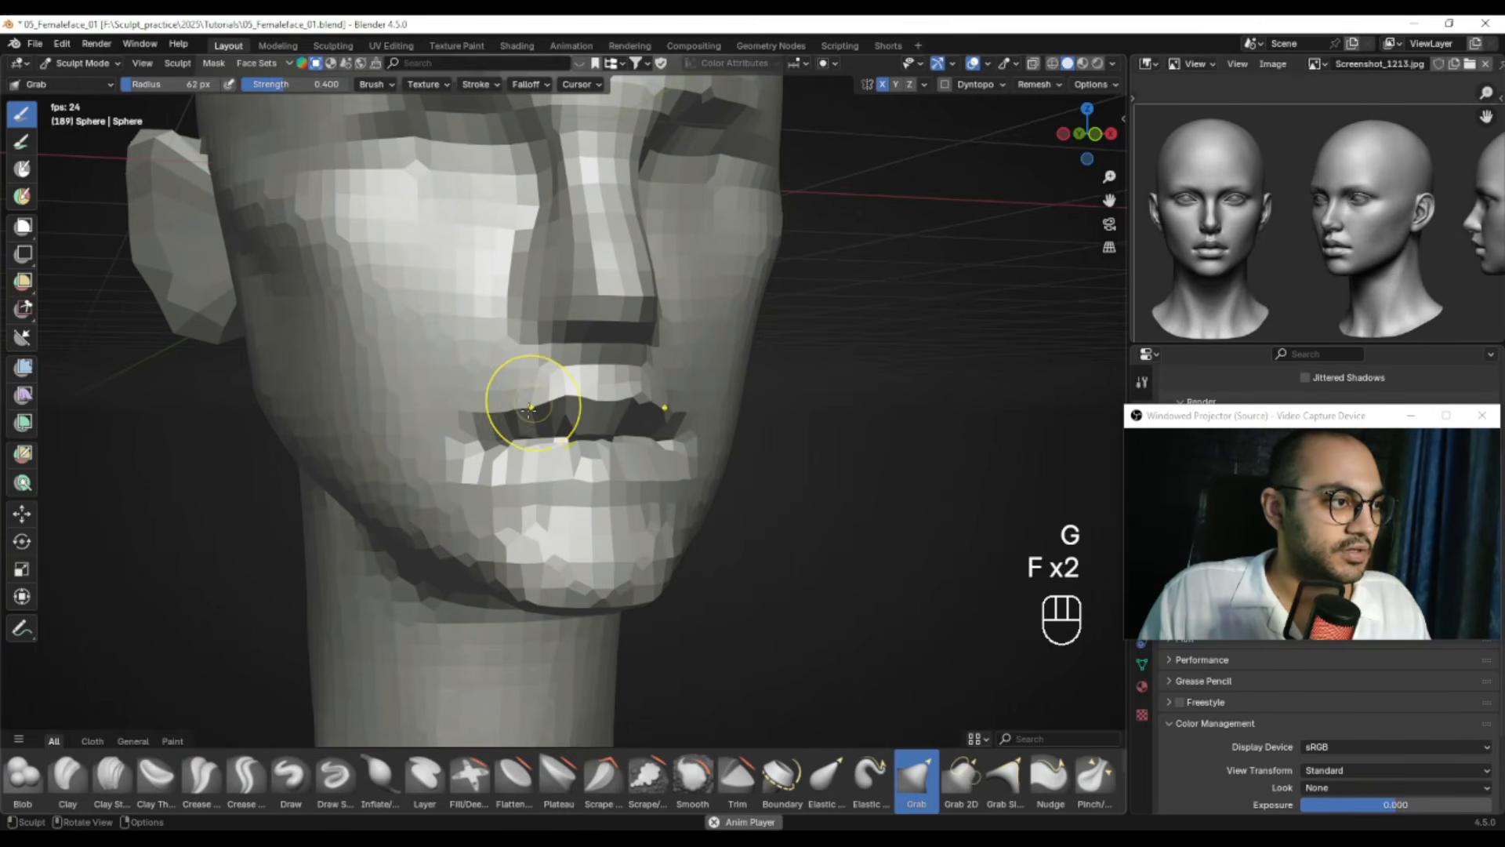
key("f")
left_click(488, 441)
middle_click_drag(484, 457, 522, 451, "alt")
key("f")
left_click(503, 451)
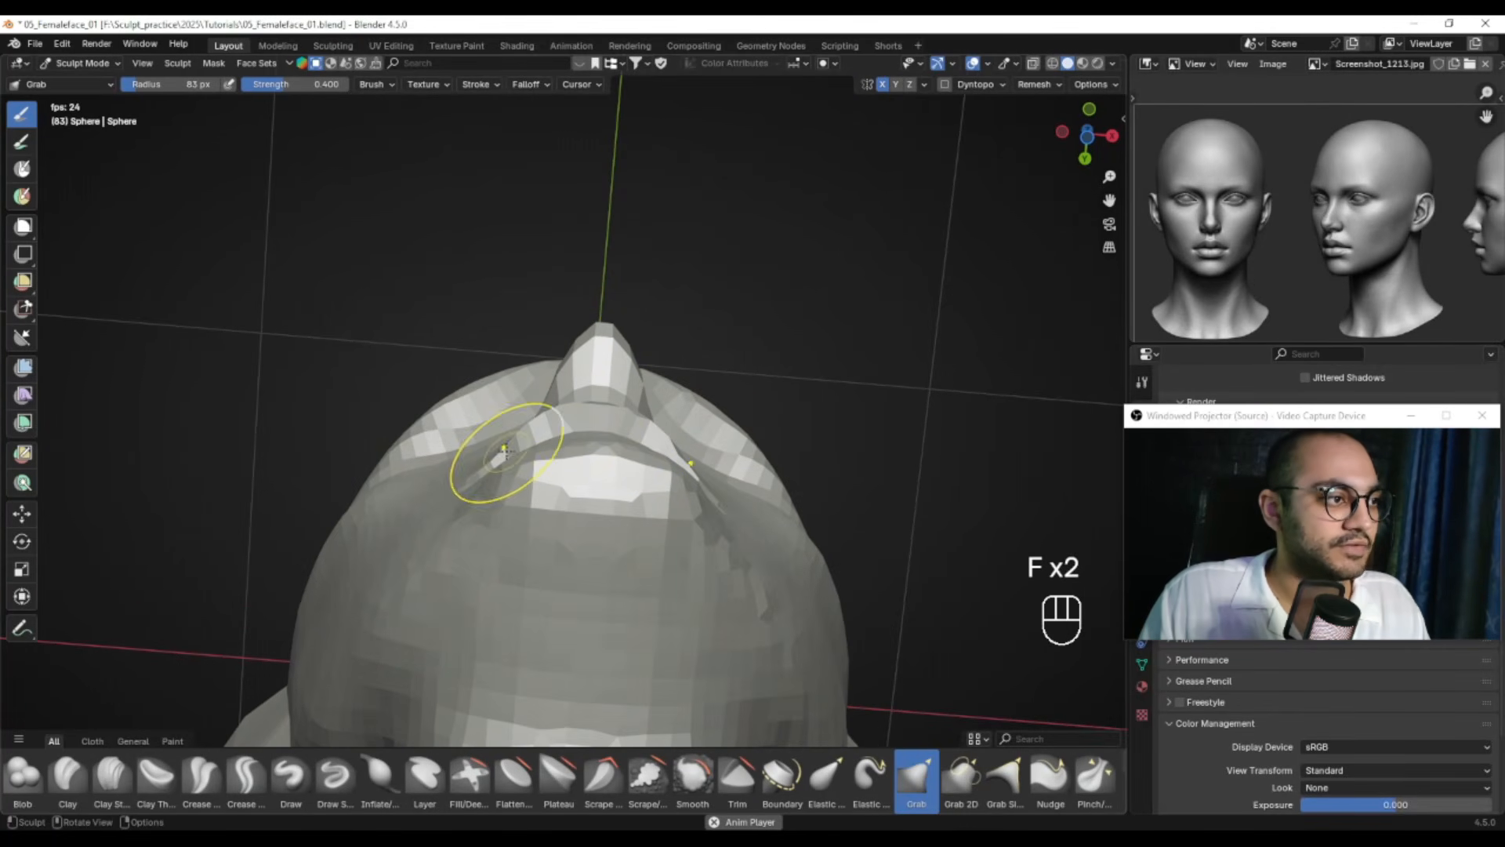
middle_click_drag(543, 421, 676, 486, "alt")
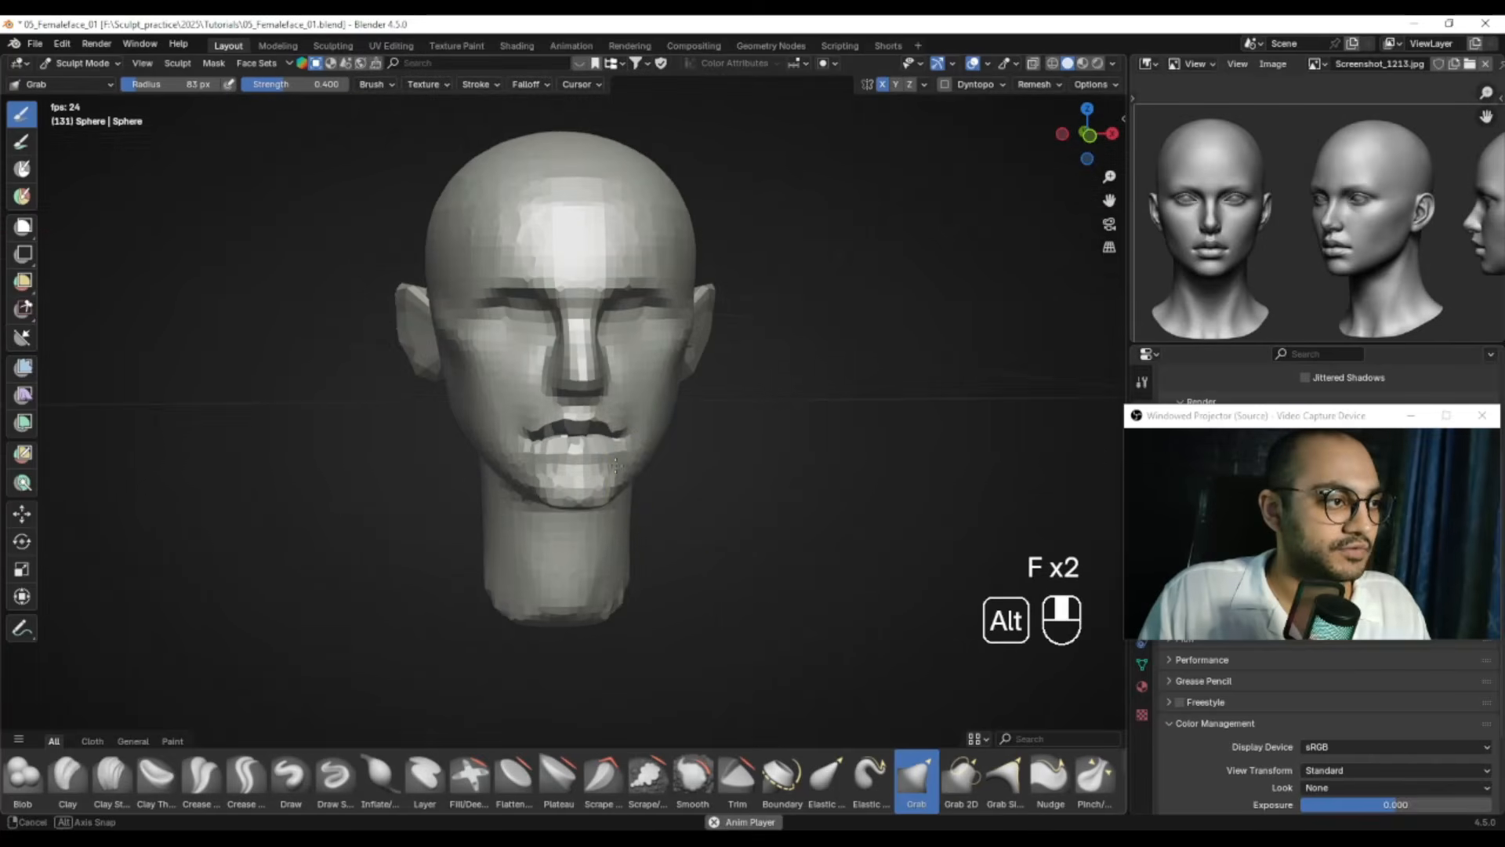
key("ctrl+z")
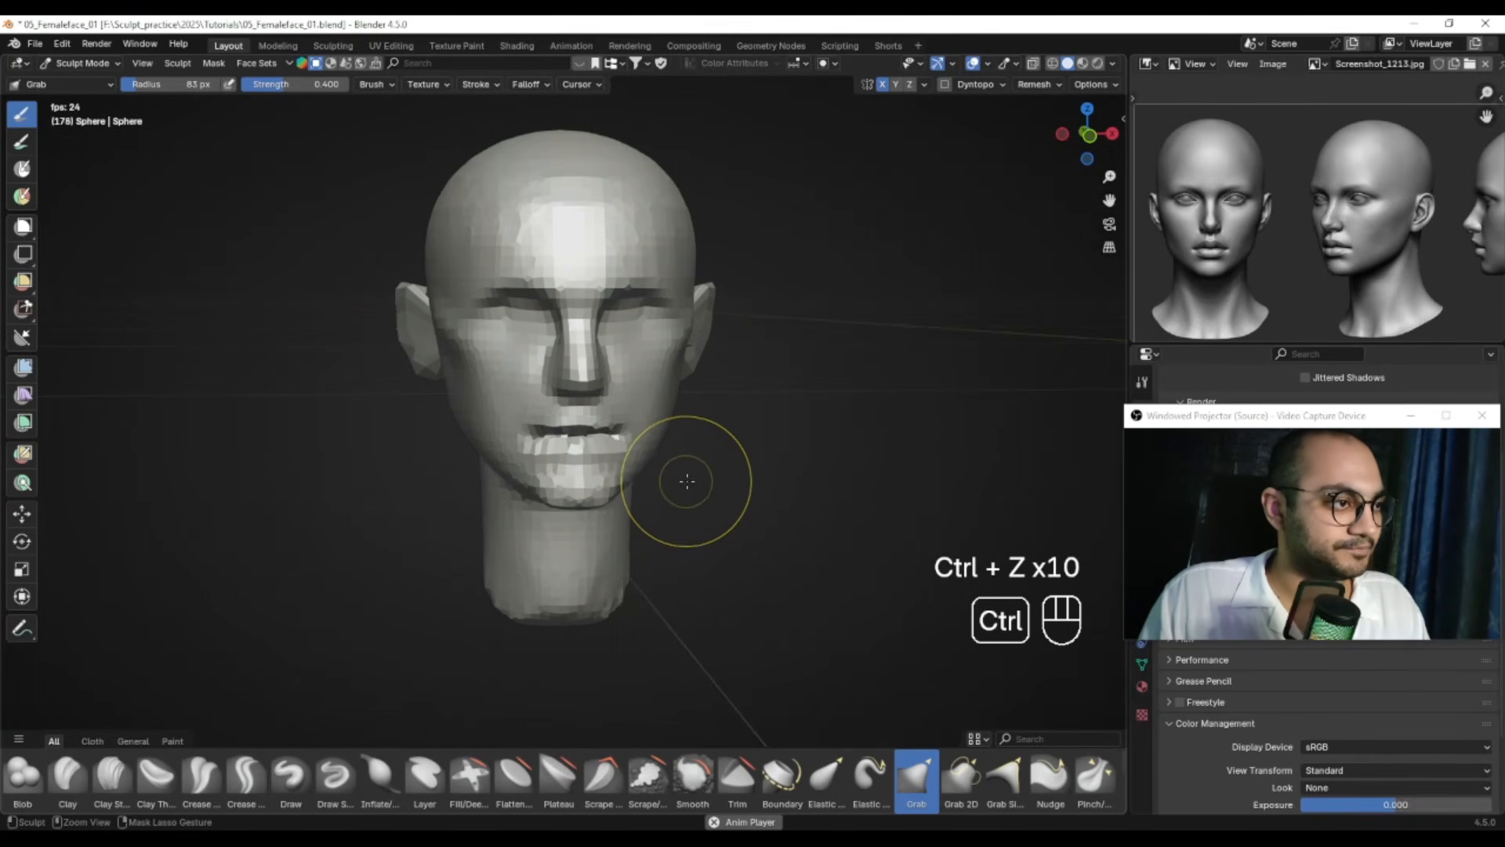
Reduce the voxel size of the head and remesh it into a denser mesh
mouse_move(682, 475)
middle_mouse_down("alt")
mouse_move(628, 447)
mouse_move(571, 445)
mouse_move(672, 442)
middle_mouse_up("alt")
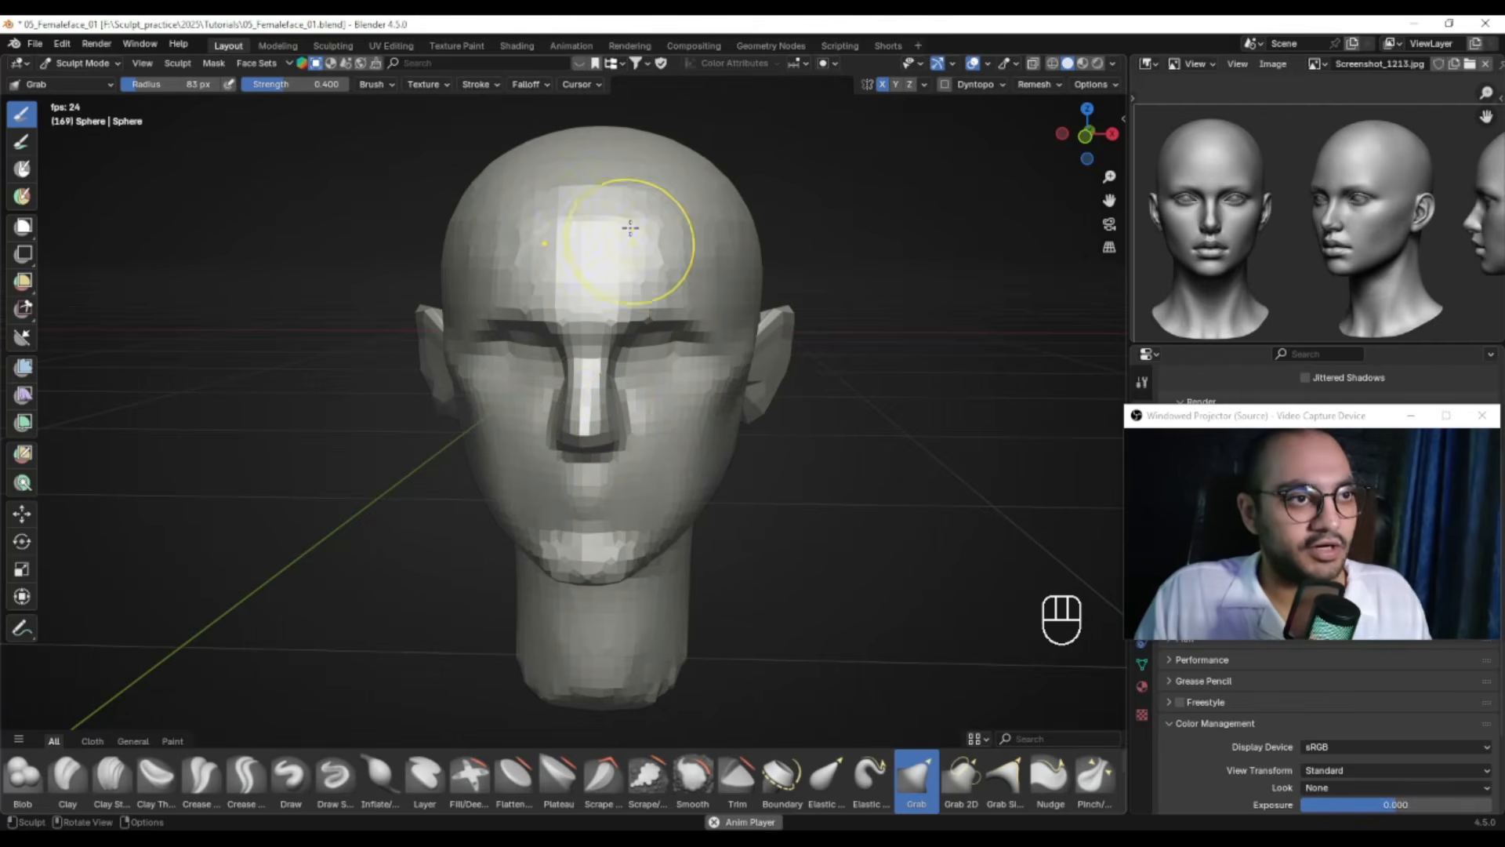
right_click_drag(558, 408, 623, 415, "alt")
key("r")
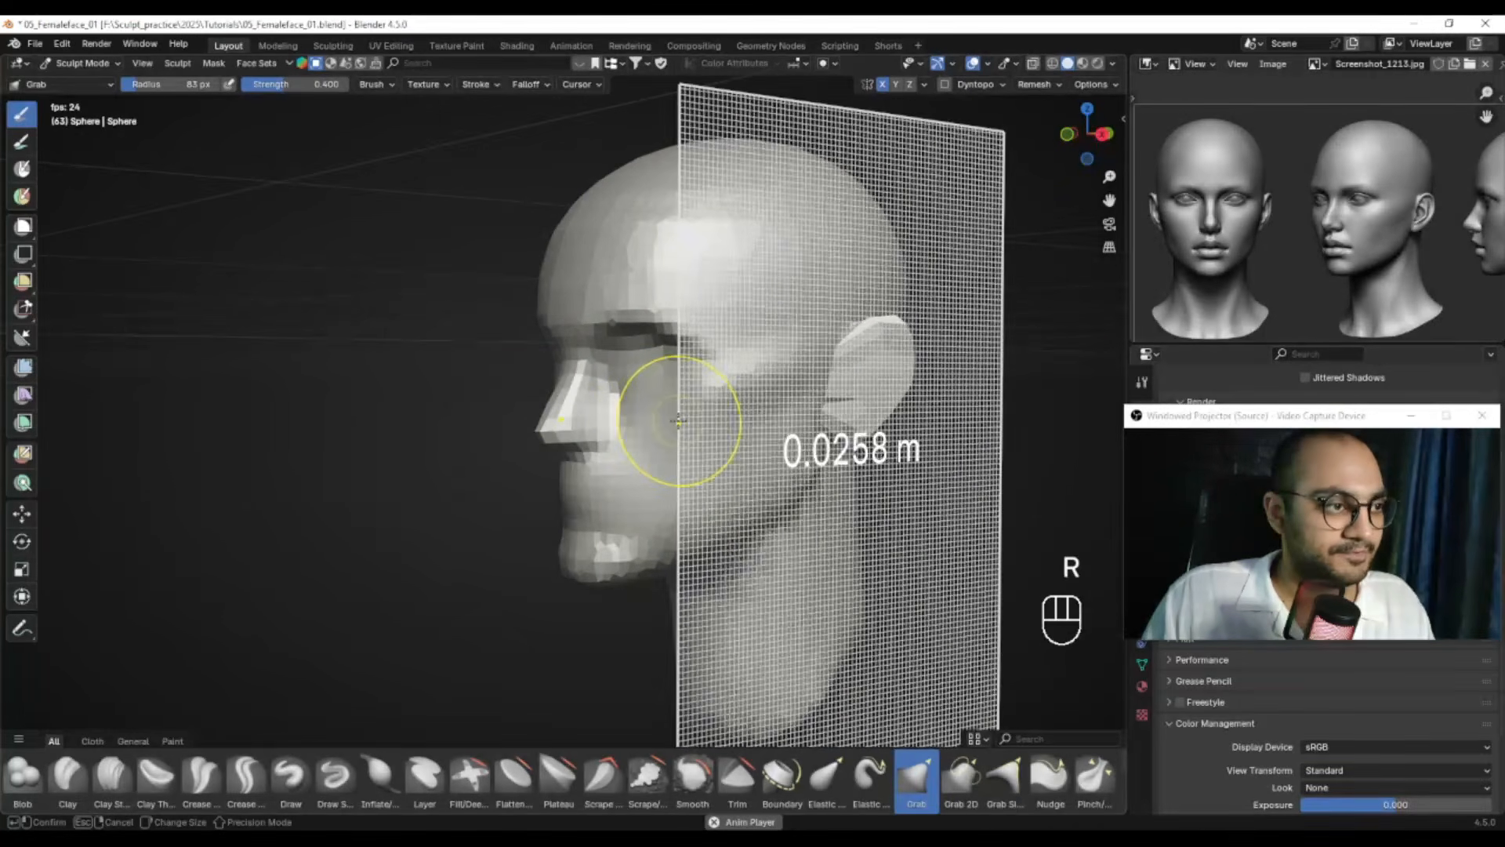
left_click(672, 421)
key("ctrl+r")
right_click_drag(672, 420, 595, 392, "alt")
middle_click_drag(596, 392, 716, 420, "ctrl+alt")
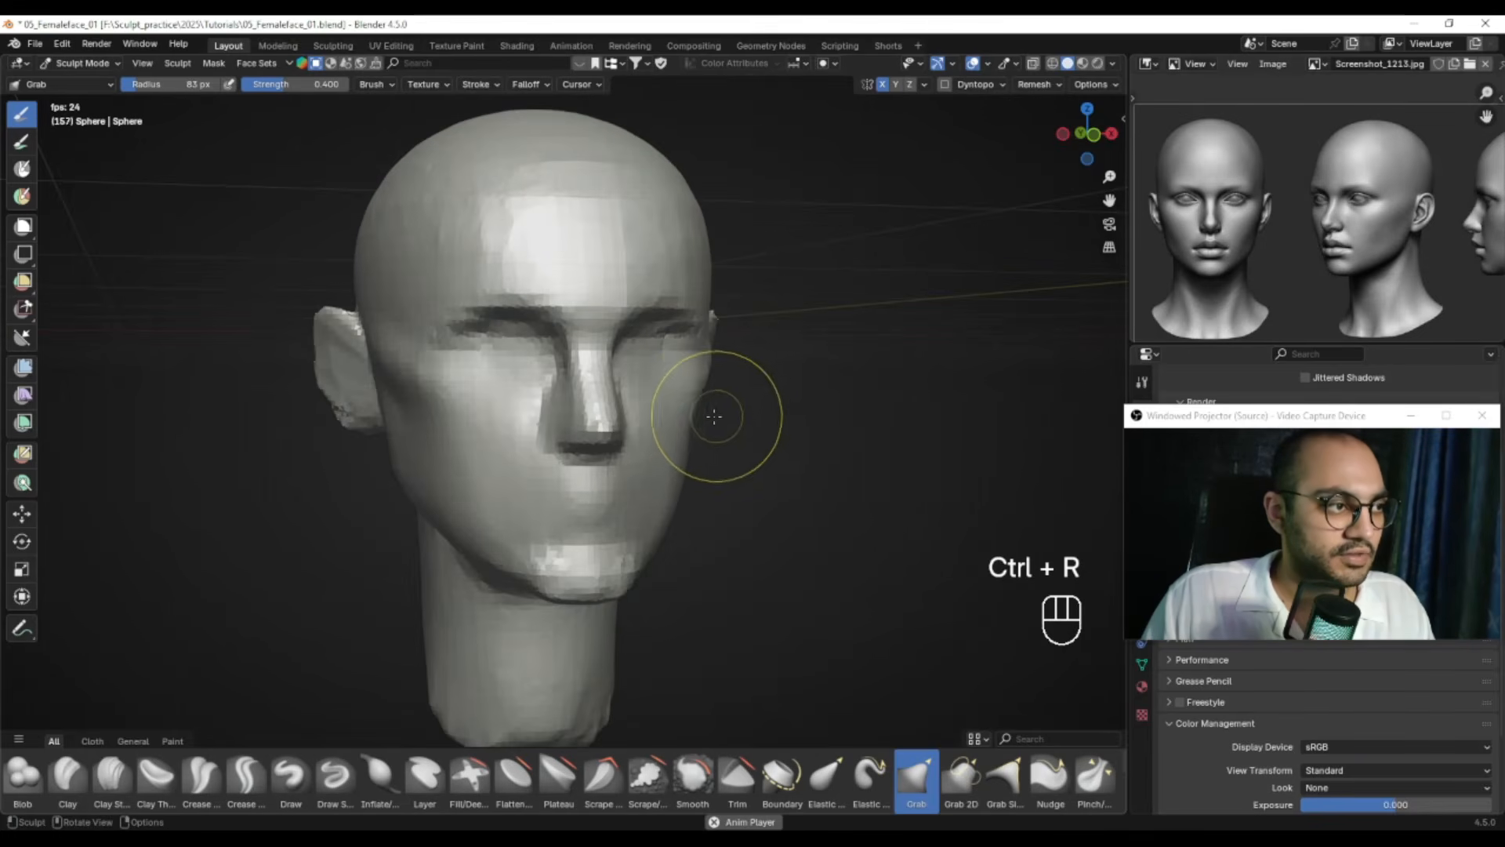
Adjust the voxel size once more and remesh the whole head again
key("r")
left_click(703, 421)
key("ctrl+r")
right_click_drag(685, 426, 600, 386, "alt")
right_click_drag(600, 385, 612, 353, "ctrl+alt")
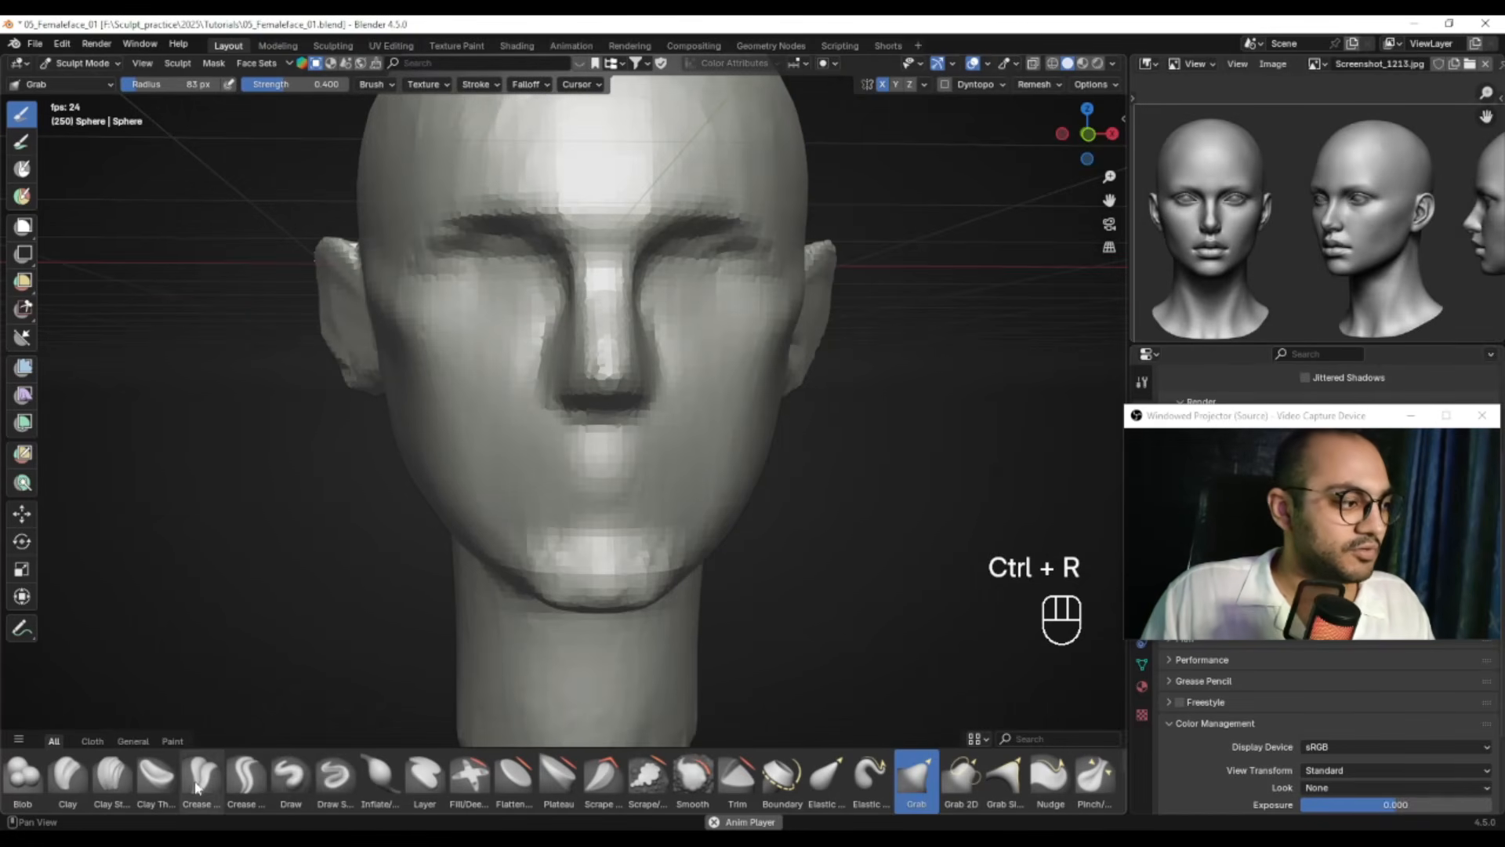
Choose the Draw Sharp brush and frame both the sculpted face and the reference face from the front
left_click(257, 782)
right_click_drag(644, 498, 626, 467, "alt+shift")
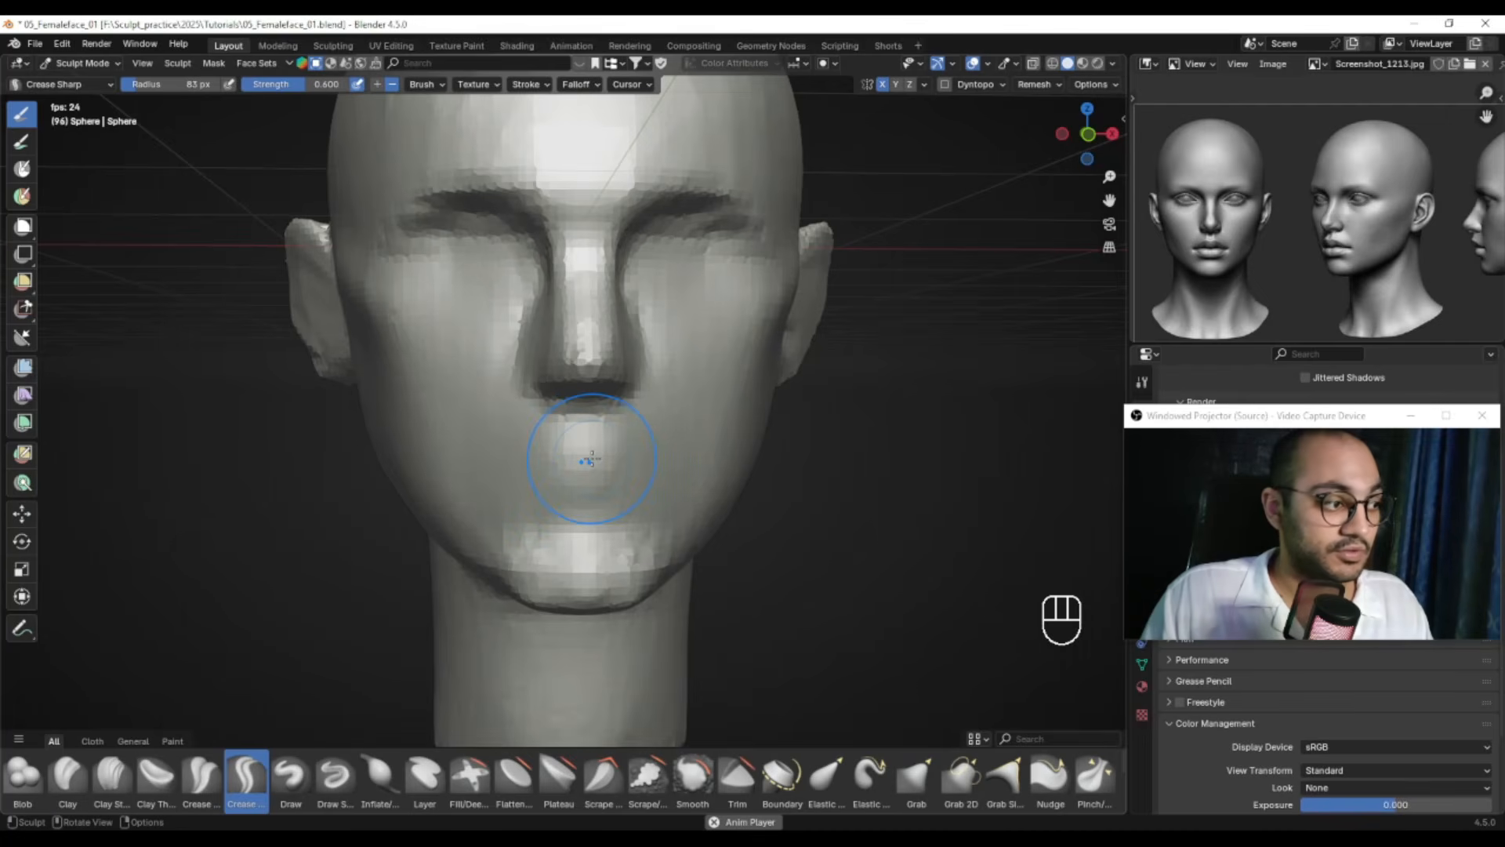
left_click(335, 776)
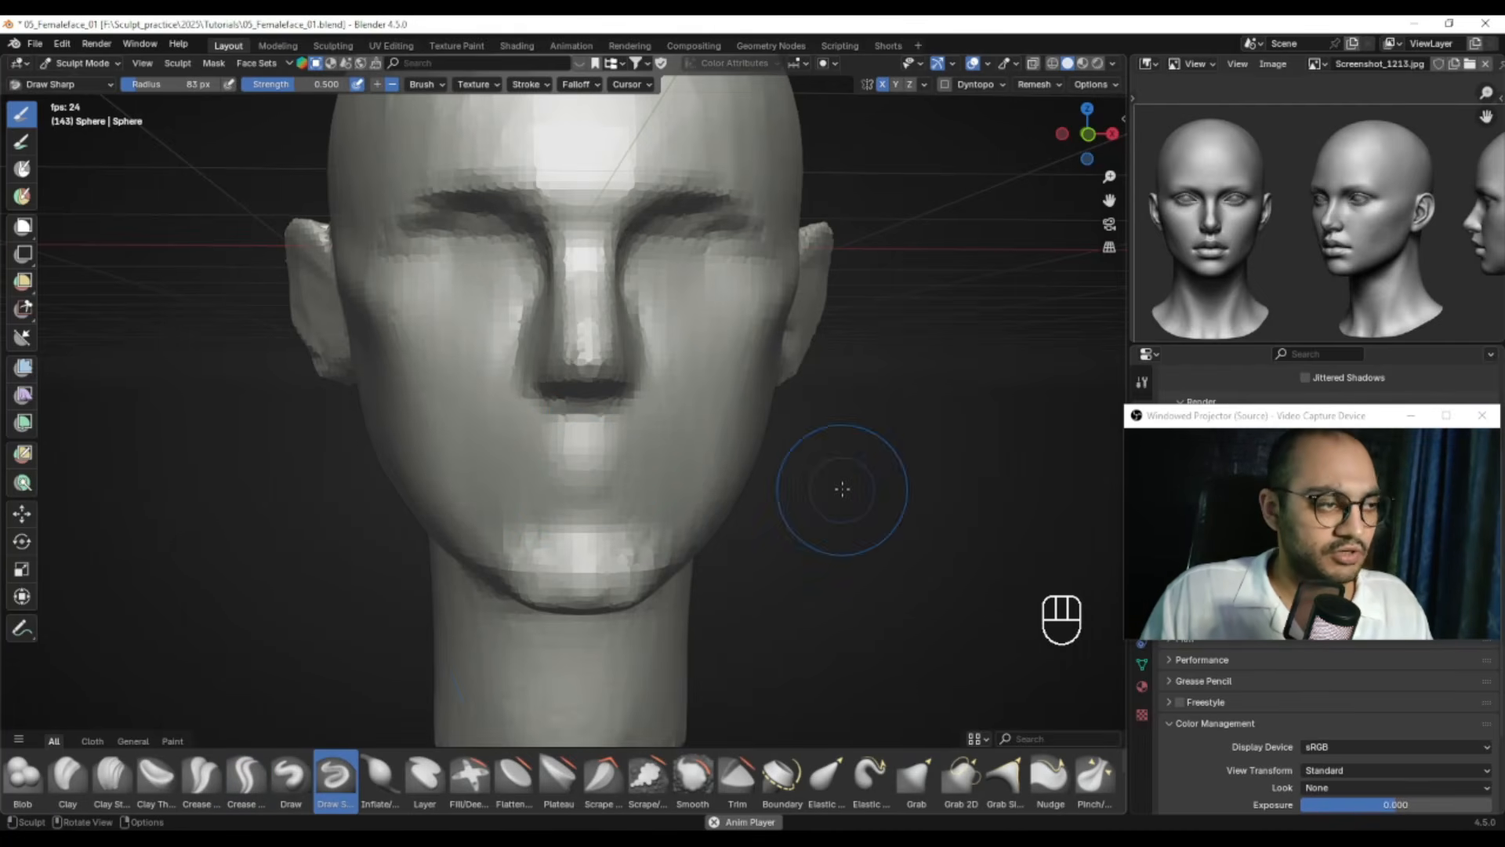
key("KP_1")
right_click_drag(739, 336, 744, 360, "alt+shift")
right_click_drag(1228, 291, 1314, 259, "ctrl+alt")
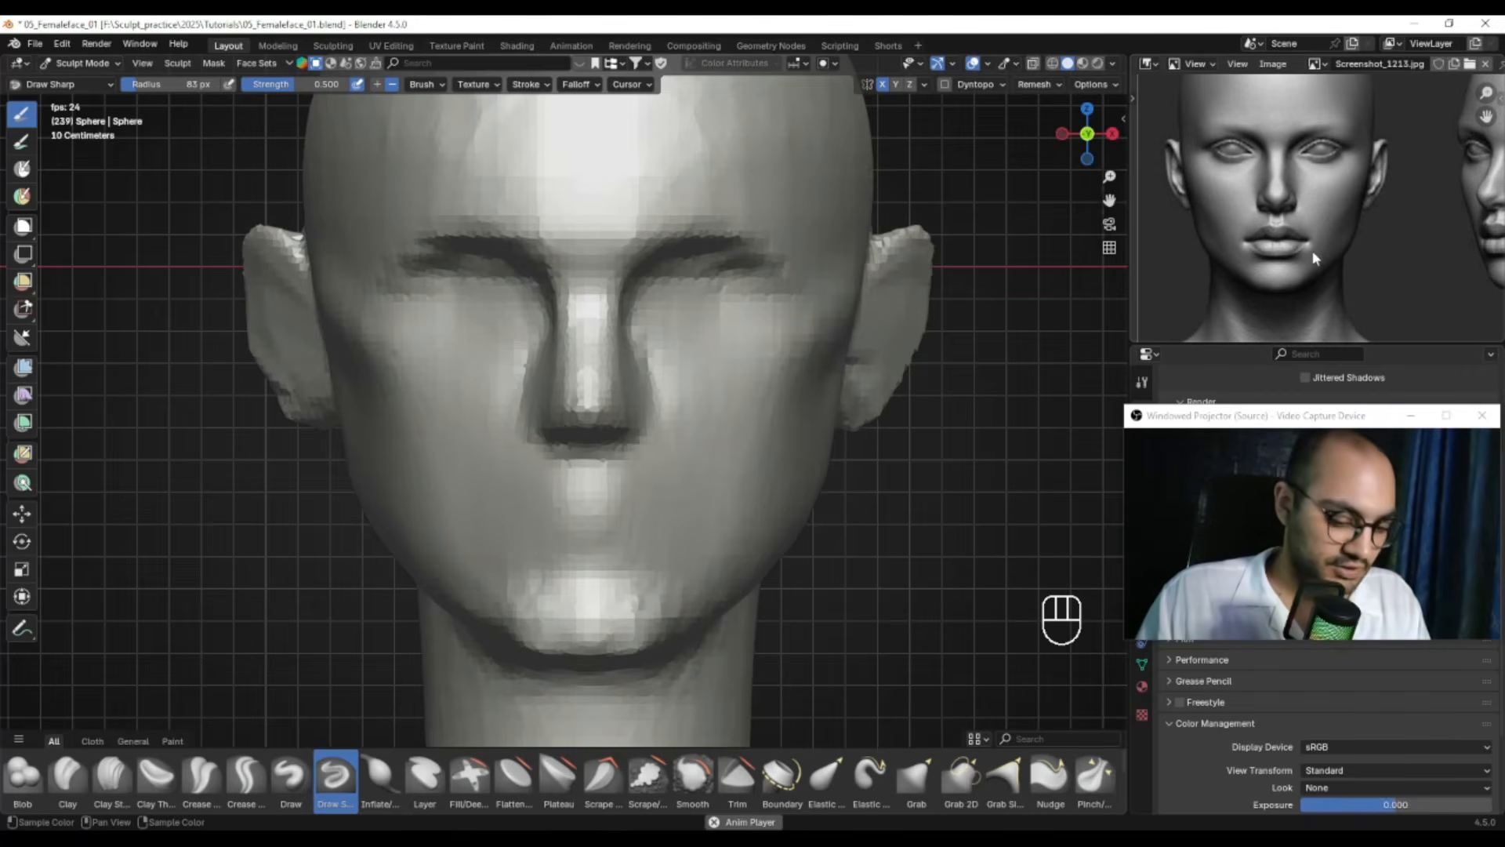
Mark the nose-to-chin distance and the mouth line on a temporary screen capture of the front reference
key("Print")
left_click_drag(1189, 141, 1386, 322)
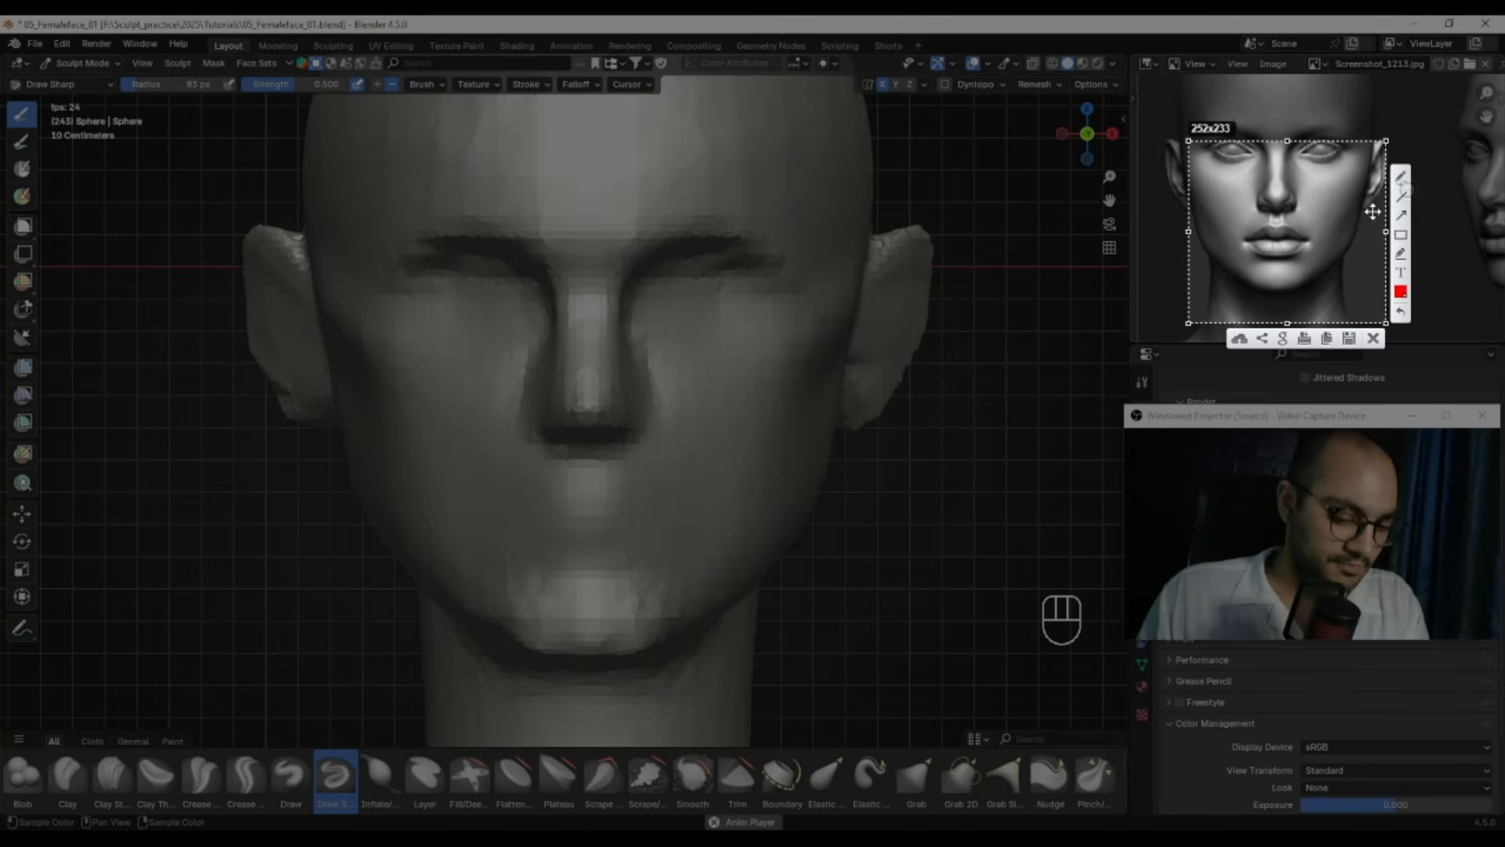
left_click_drag(1280, 213, 1280, 292)
left_click_drag(1229, 244, 1328, 244)
key("Escape")
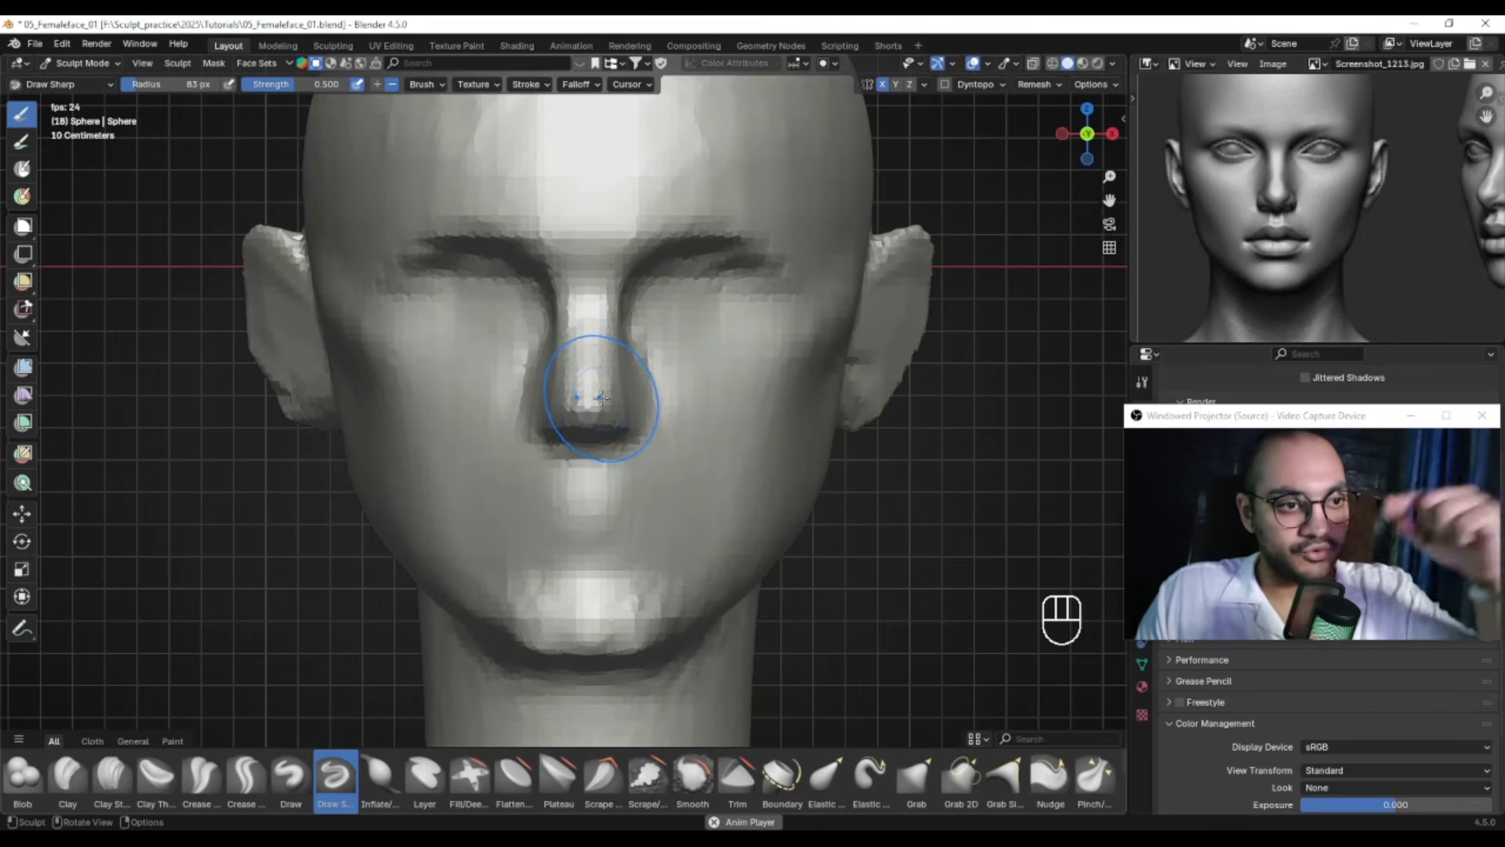
Carve the mouth line across the lower face between nose and chin with a 46 px Draw Sharp brush
right_click_drag(636, 426, 920, 337, "alt+shift")
left_click_drag(589, 464, 623, 481, "alt")
key("KP_1")
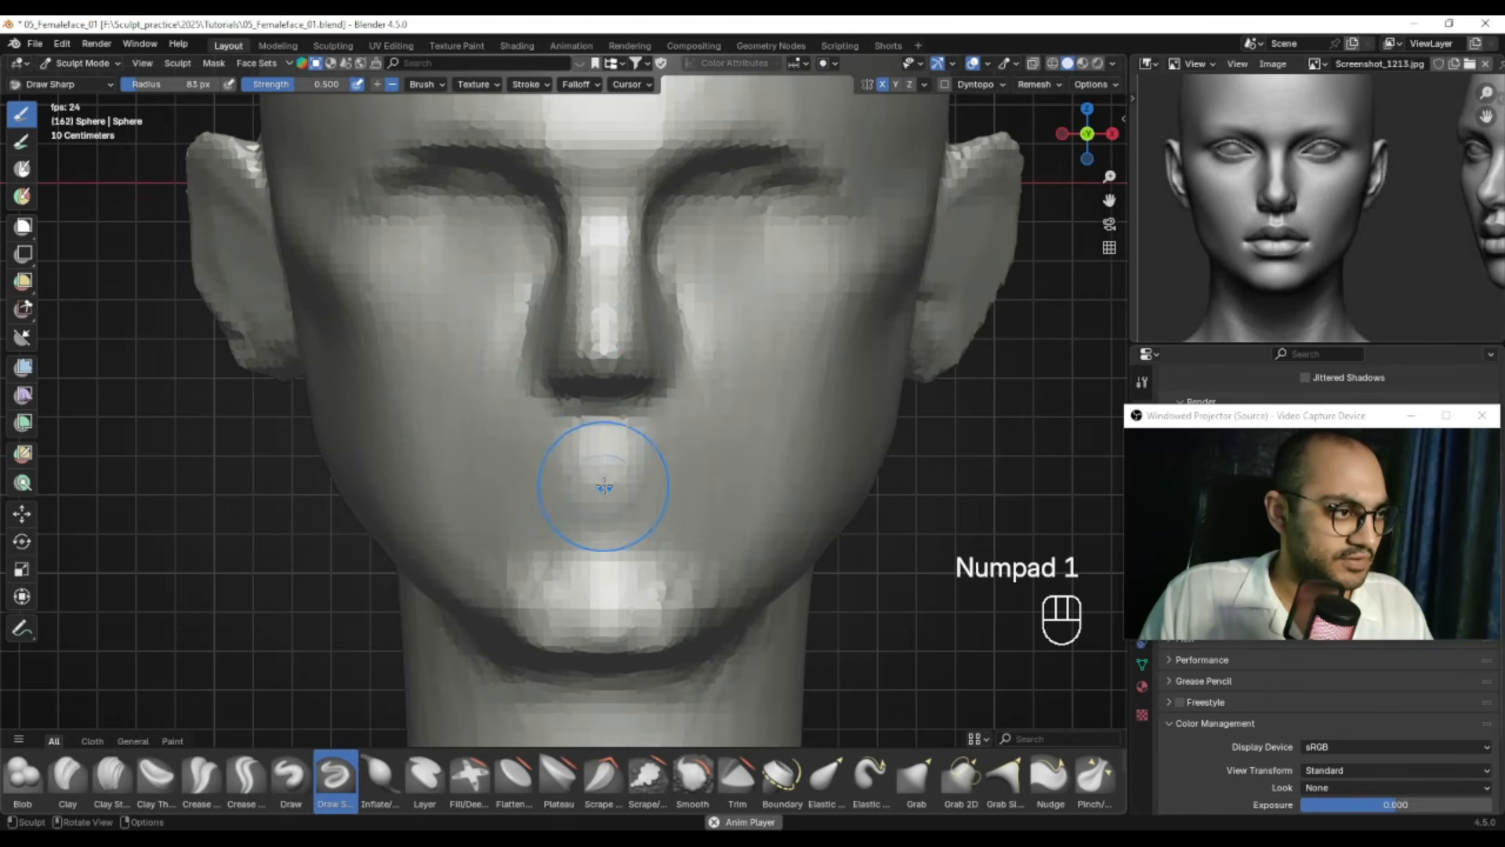
key("f")
left_click(650, 484)
left_click_drag(554, 490, 557, 484, "ctrl+alt")
key("f")
left_click(538, 486)
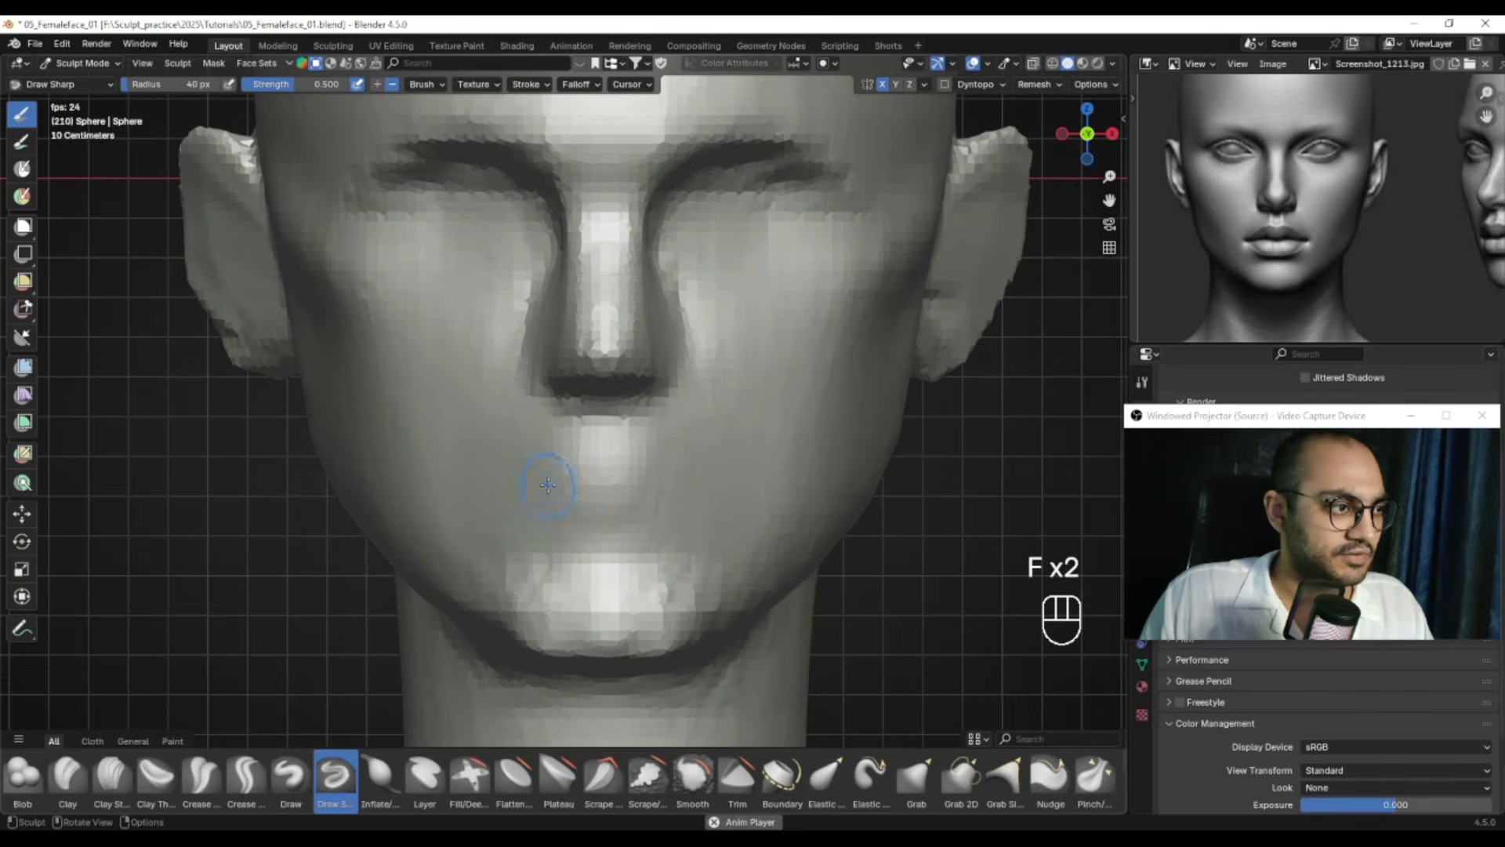
mouse_move(535, 487)
middle_mouse_down()
mouse_move(644, 494)
mouse_move(666, 477)
middle_mouse_up()
key("f")
left_click(677, 477)
middle_click_drag(572, 475, 584, 463)
Deepen the carved mouth line from a three-quarter view with a 48 px Draw Sharp brush
key("f")
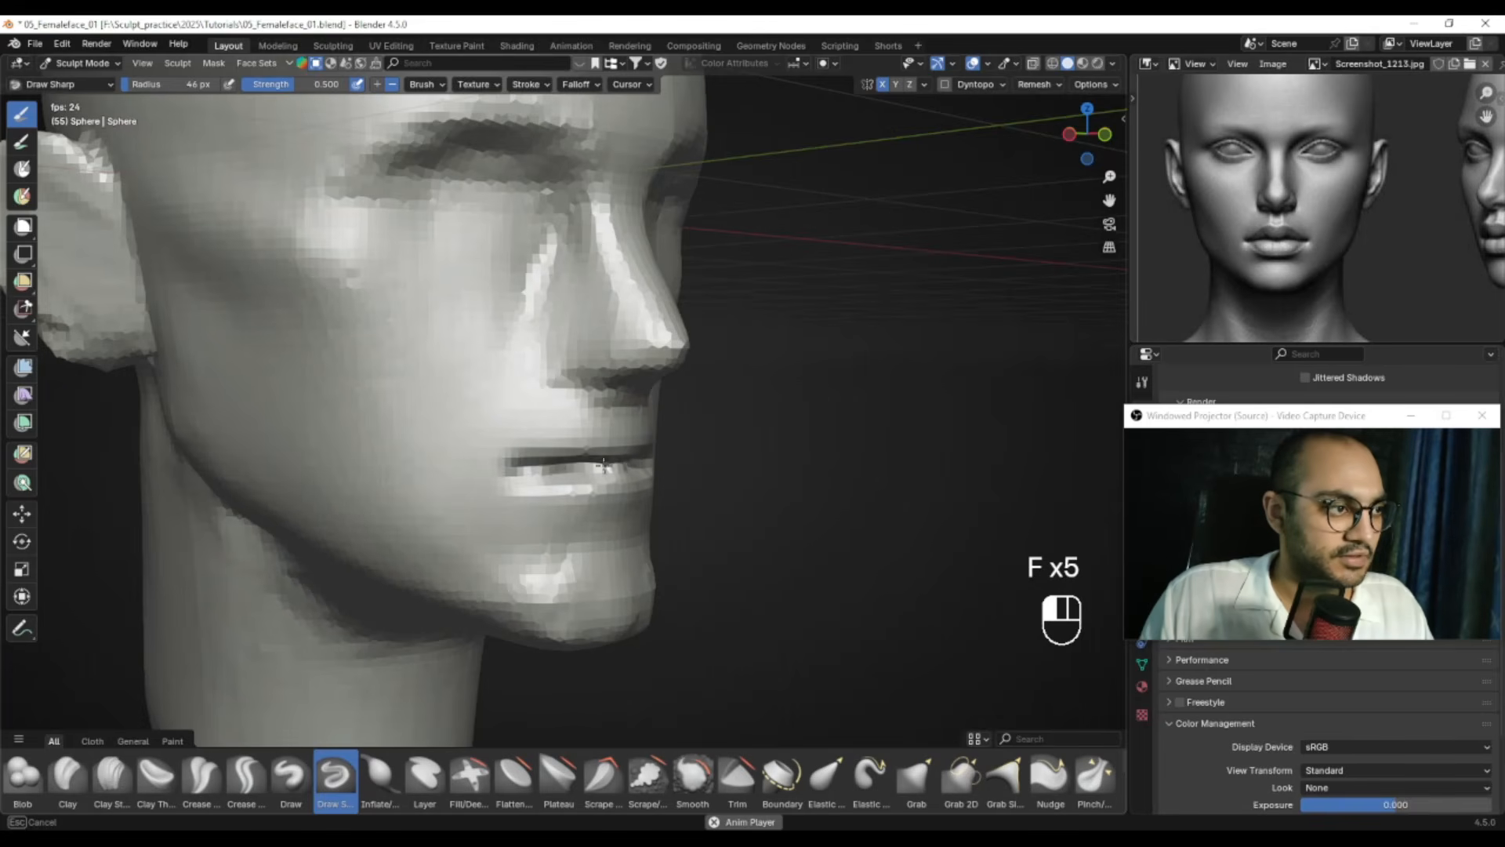
mouse_move(681, 449)
left_mouse_down("alt")
mouse_move(613, 437)
mouse_move(640, 456)
mouse_move(616, 492)
mouse_move(557, 484)
left_mouse_up("alt")
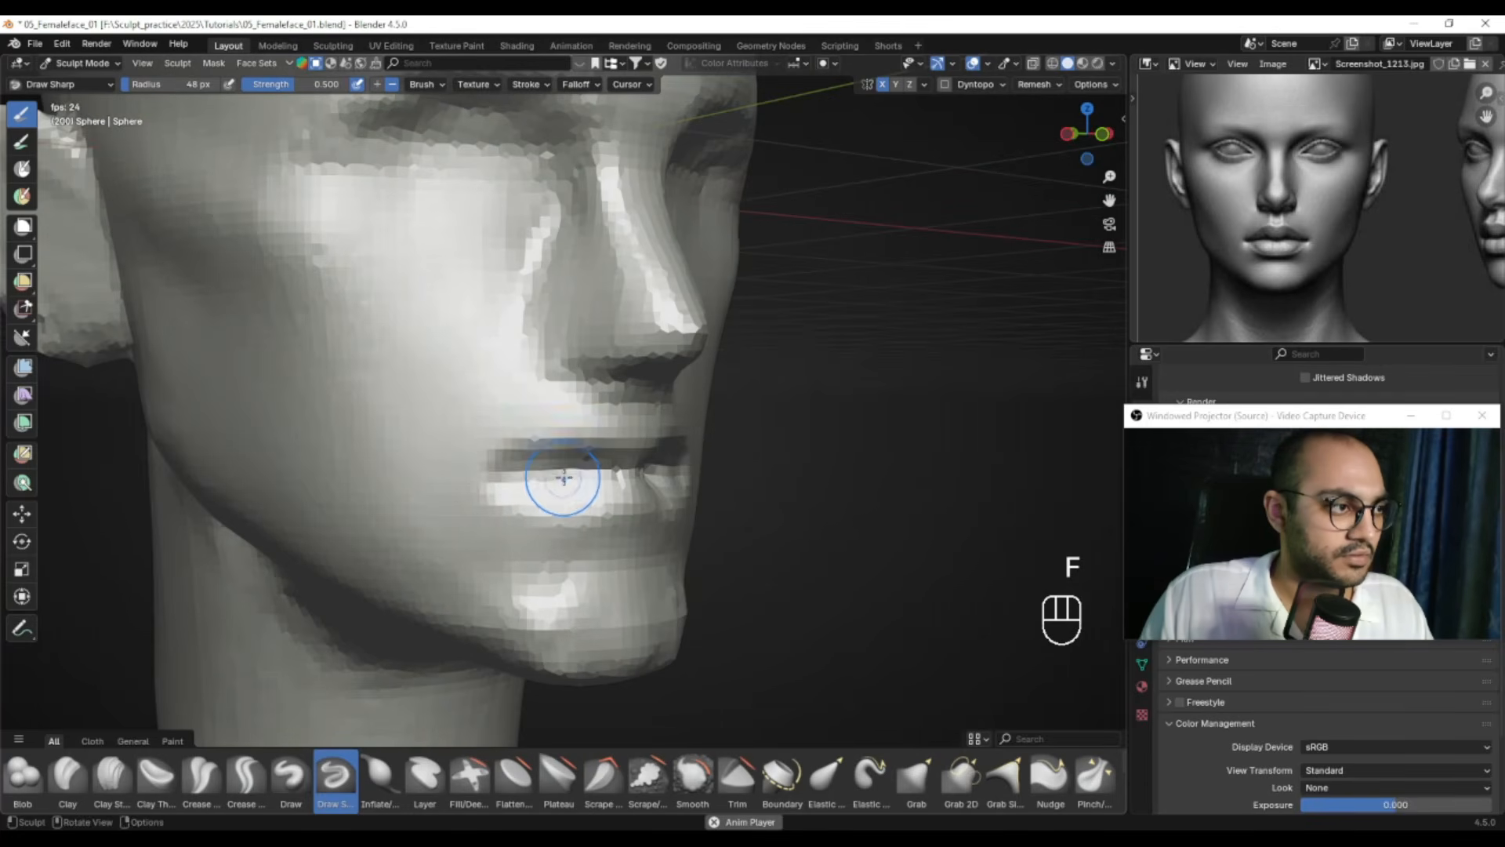
left_click_drag(638, 468, 549, 490, "alt")
Try to crease the mouth opening with a 69 px Crease Sharp brush
left_click(246, 782)
scroll(444, 504, "up", 1)
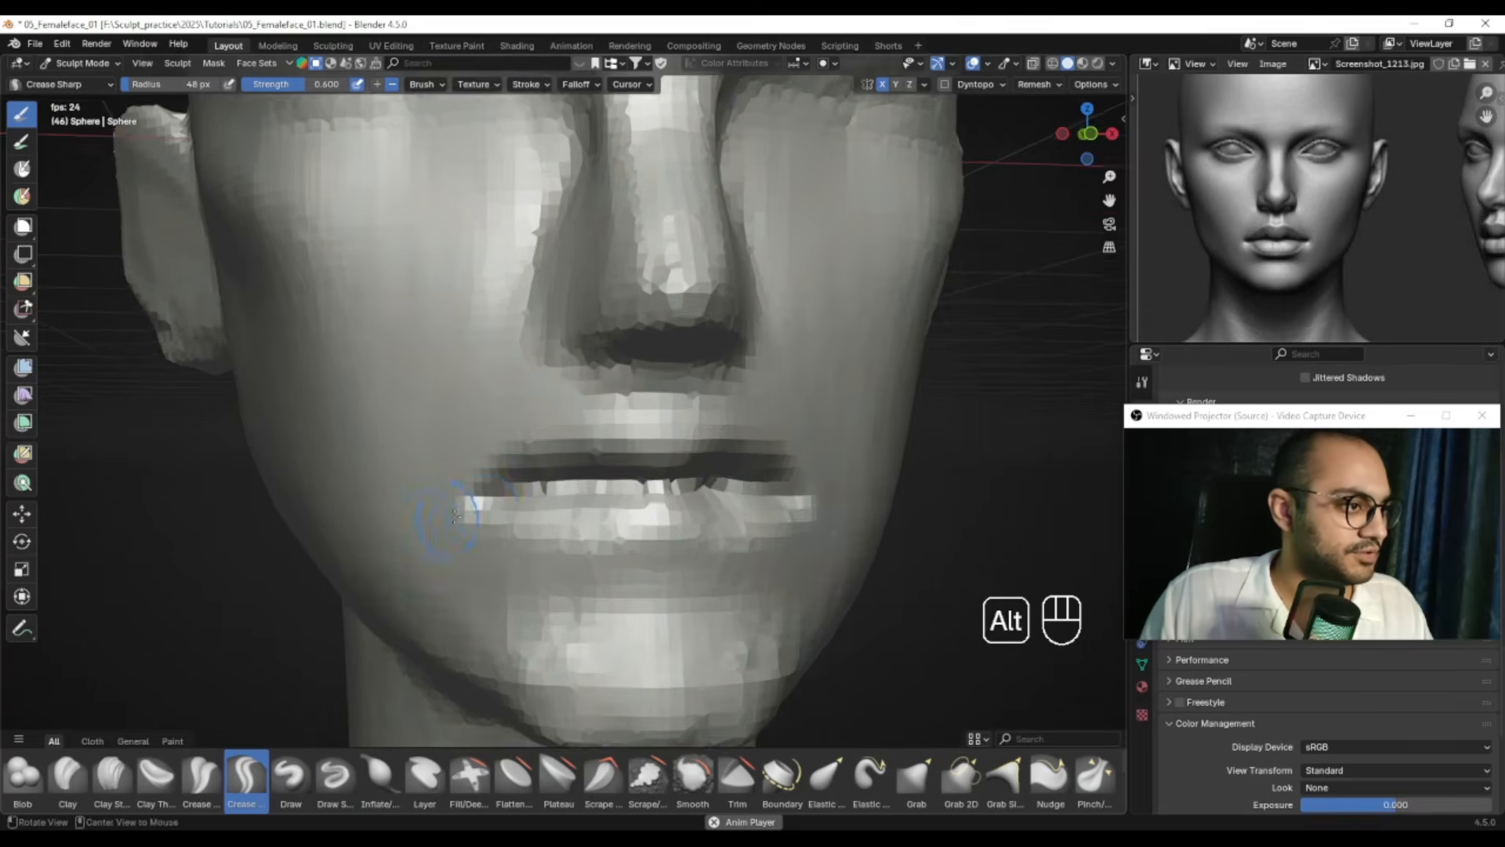
left_click_drag(443, 504, 596, 496, "alt")
key("f")
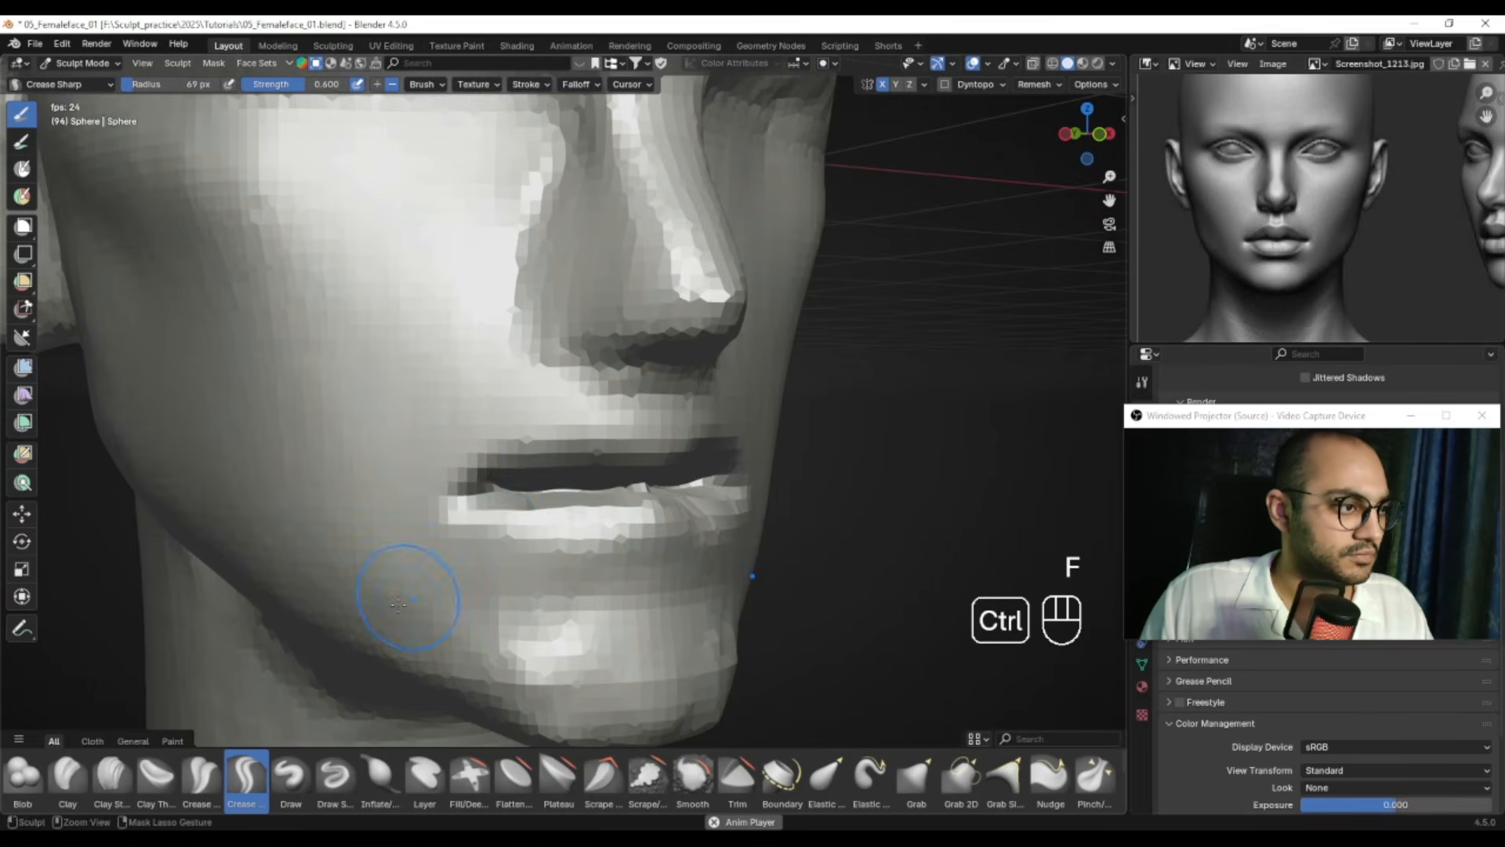
key("ctrl+z")
Pinch the lips together along the mouth line with a 68 px Crease Polish brush
key("f")
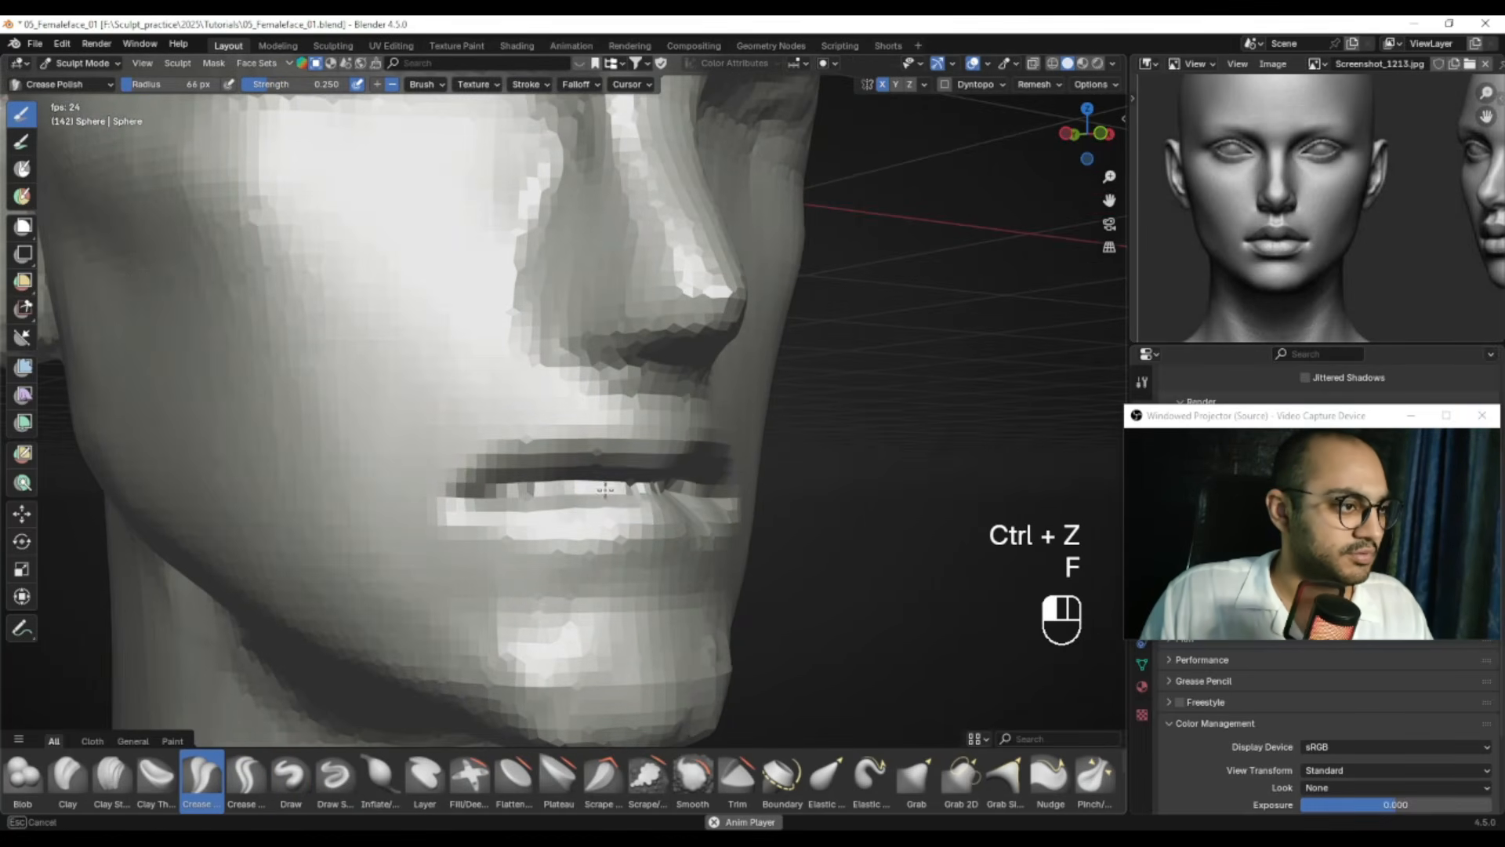
key("f")
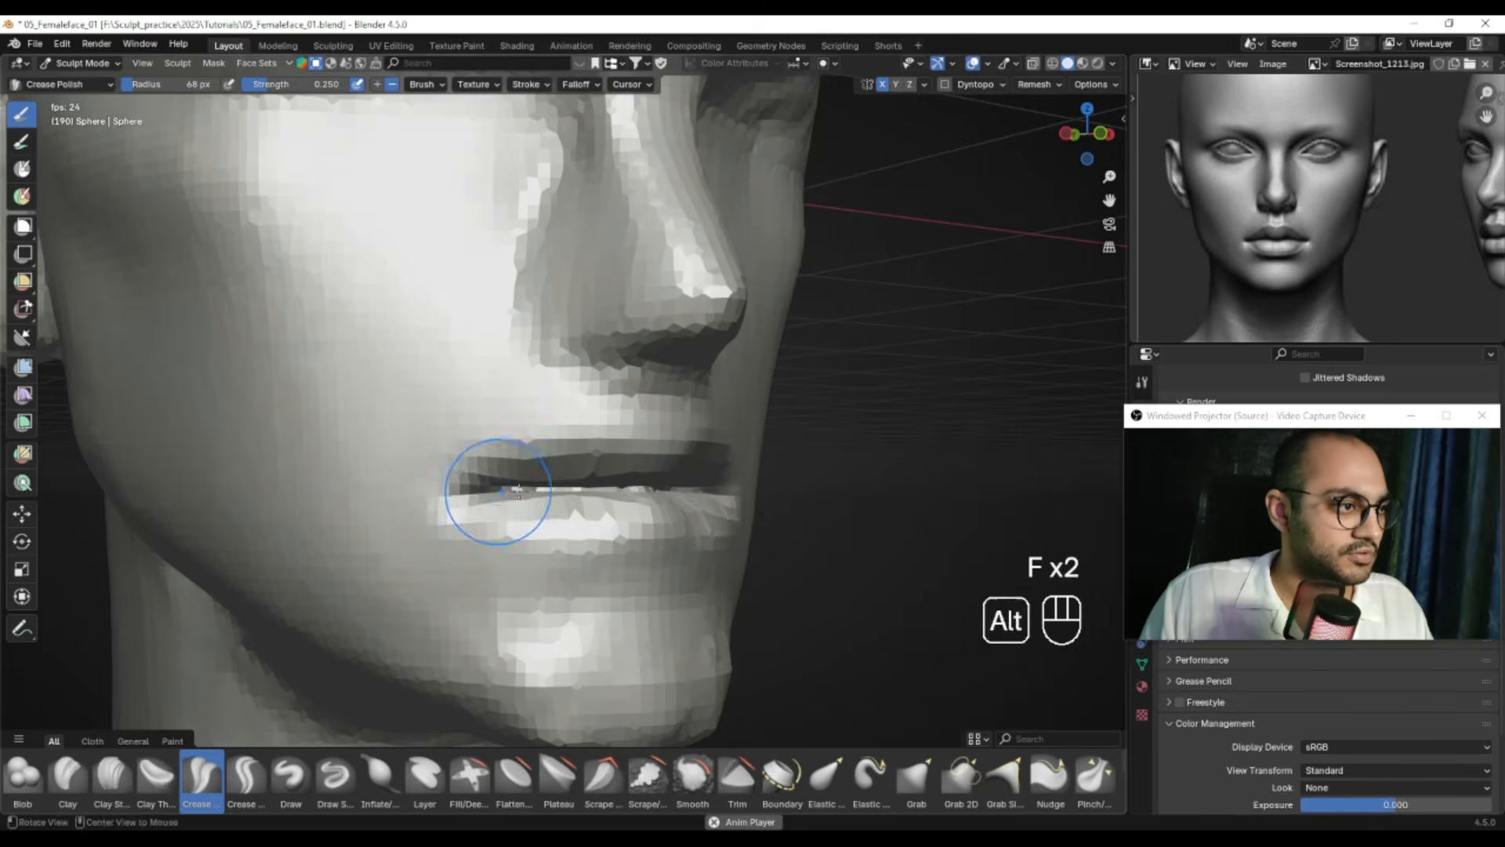
middle_click_drag(474, 492, 604, 437, "alt")
Pull the upper lip up into its two peaks using the Grab brush, enlarging its radius to 105 px
key("g")
key("f")
left_click_drag(603, 466, 600, 439)
key("f")
key("f")
left_click(606, 448)
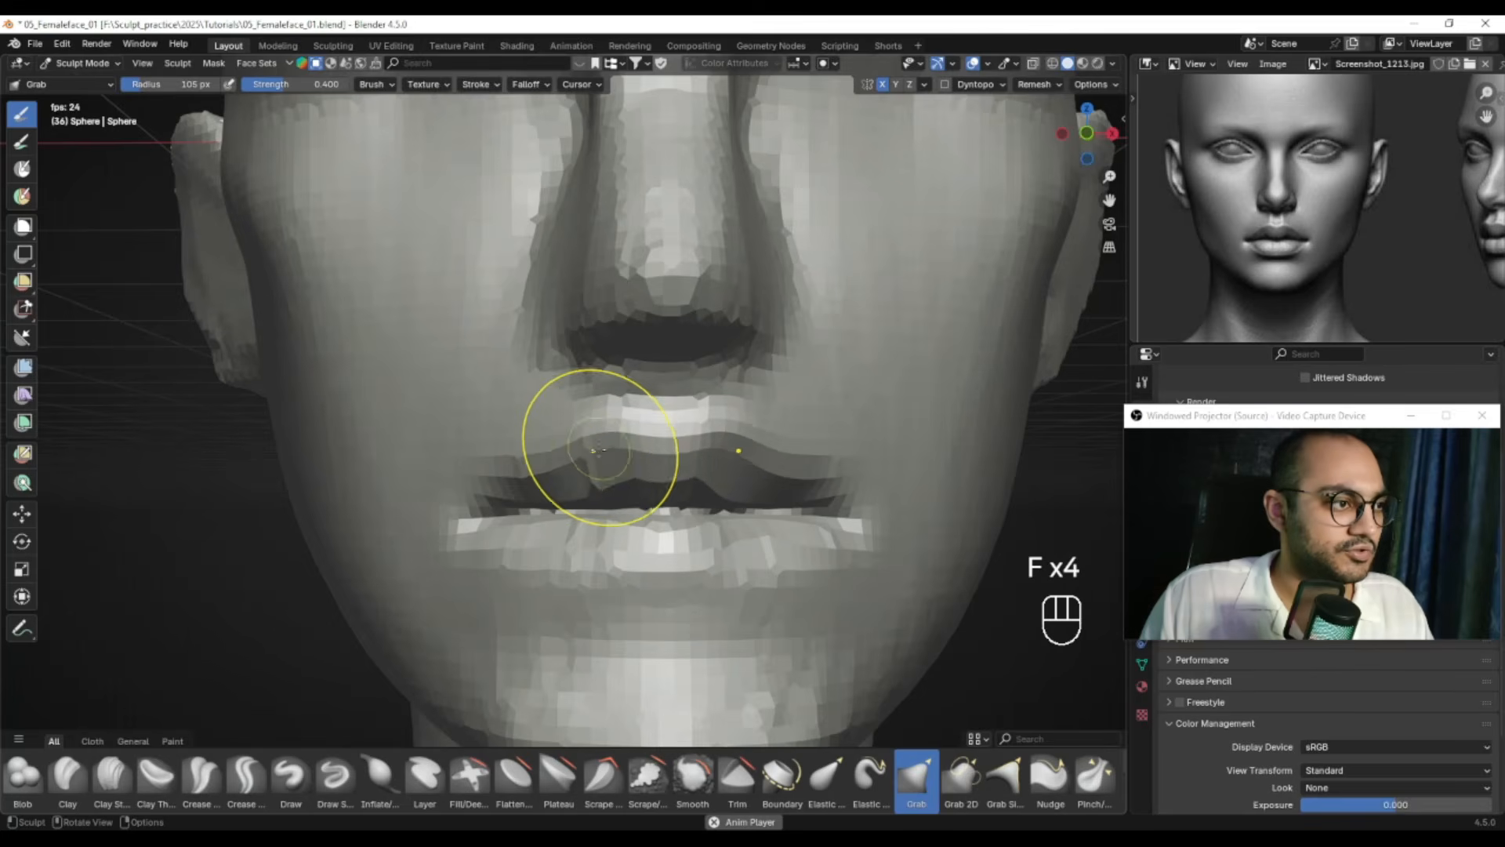
Lower and refine the mouth corners so the lip line curves downward, using a 129 px Grab brush
scroll(607, 447, "down", 1)
key("f")
left_click(575, 479)
left_click_drag(489, 480, 492, 527)
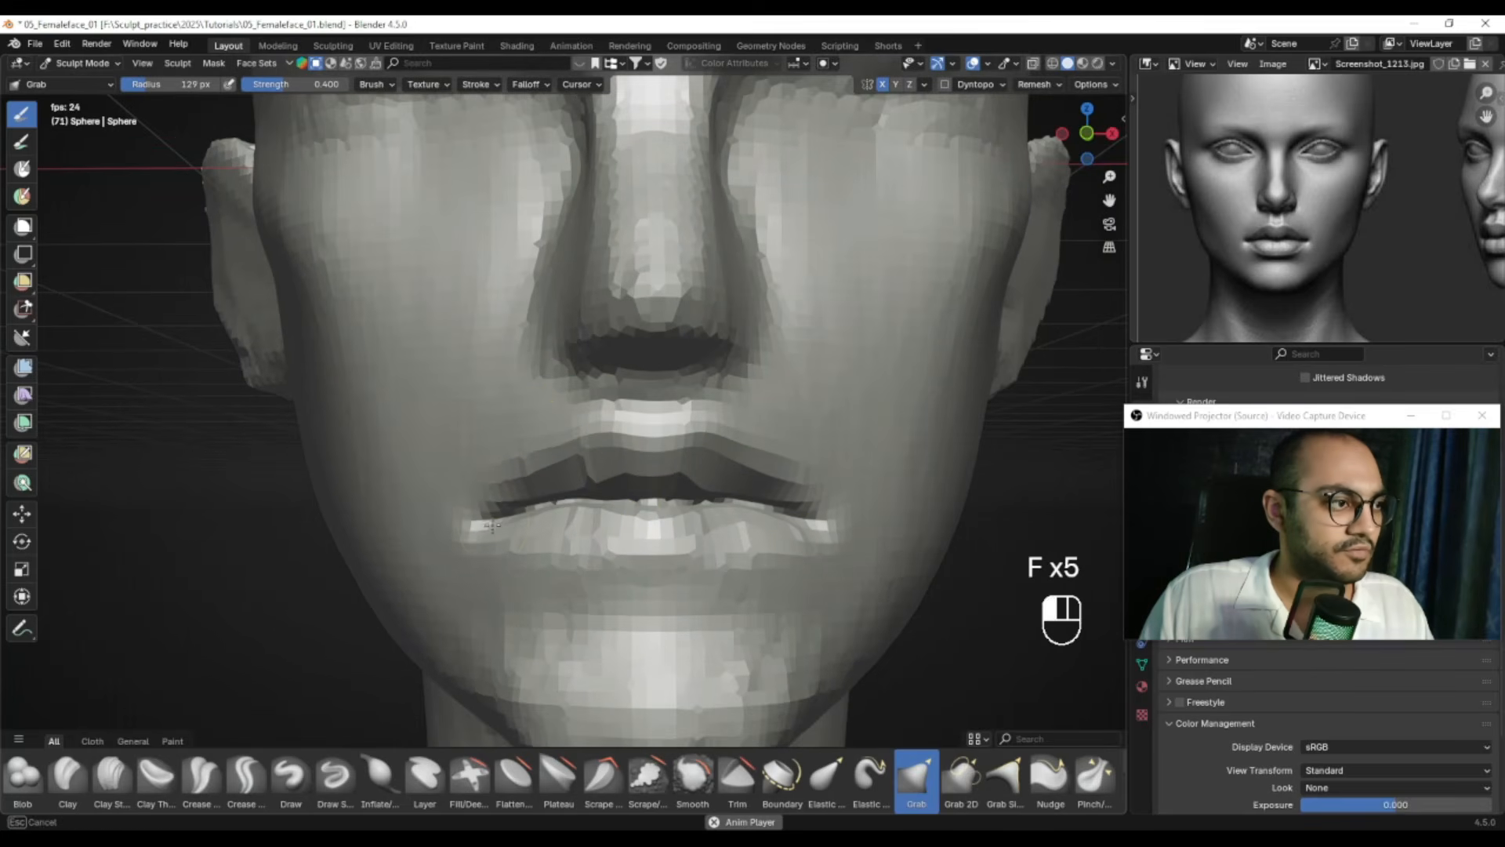
middle_click_drag(548, 463, 570, 464)
key("f")
left_click(549, 474)
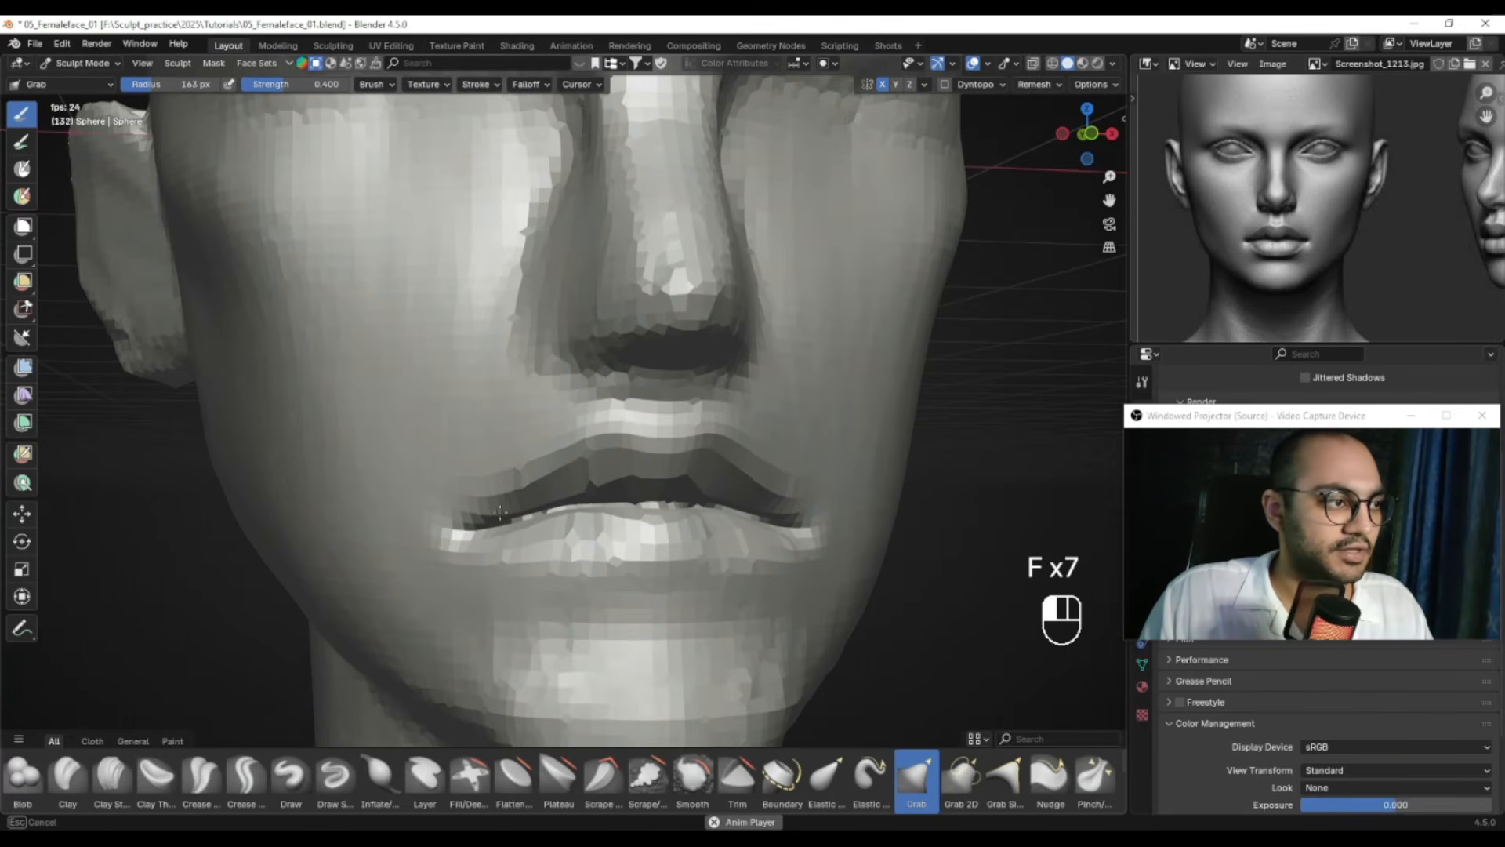
key("f")
left_click(475, 517)
left_click_drag(487, 536, 484, 527)
middle_click_drag(613, 504, 737, 454, "alt")
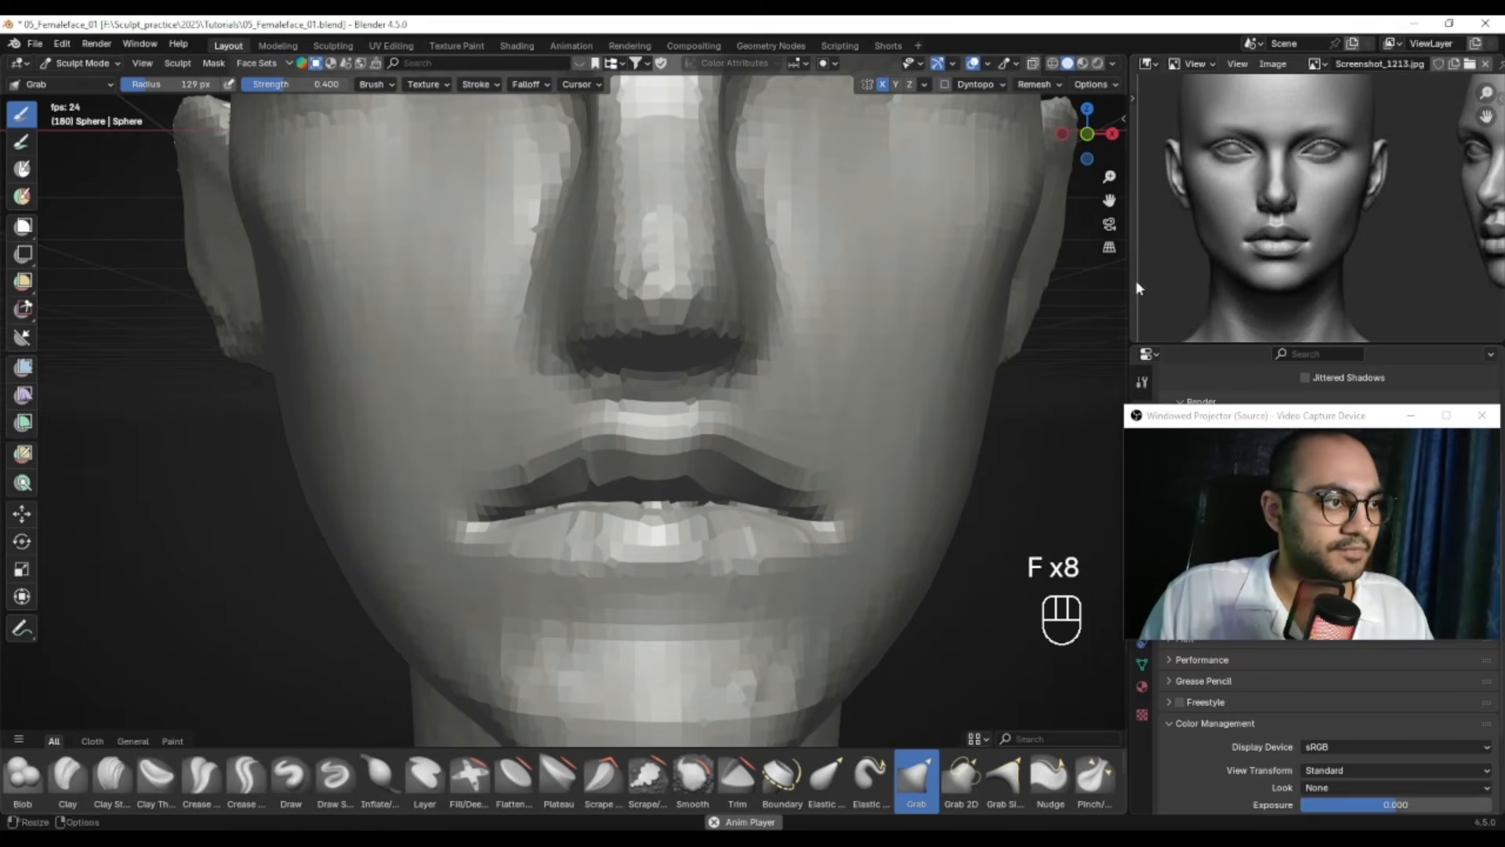
Refine the center of the upper lip's edge with a 68 px Grab brush
key("f")
left_click(612, 439)
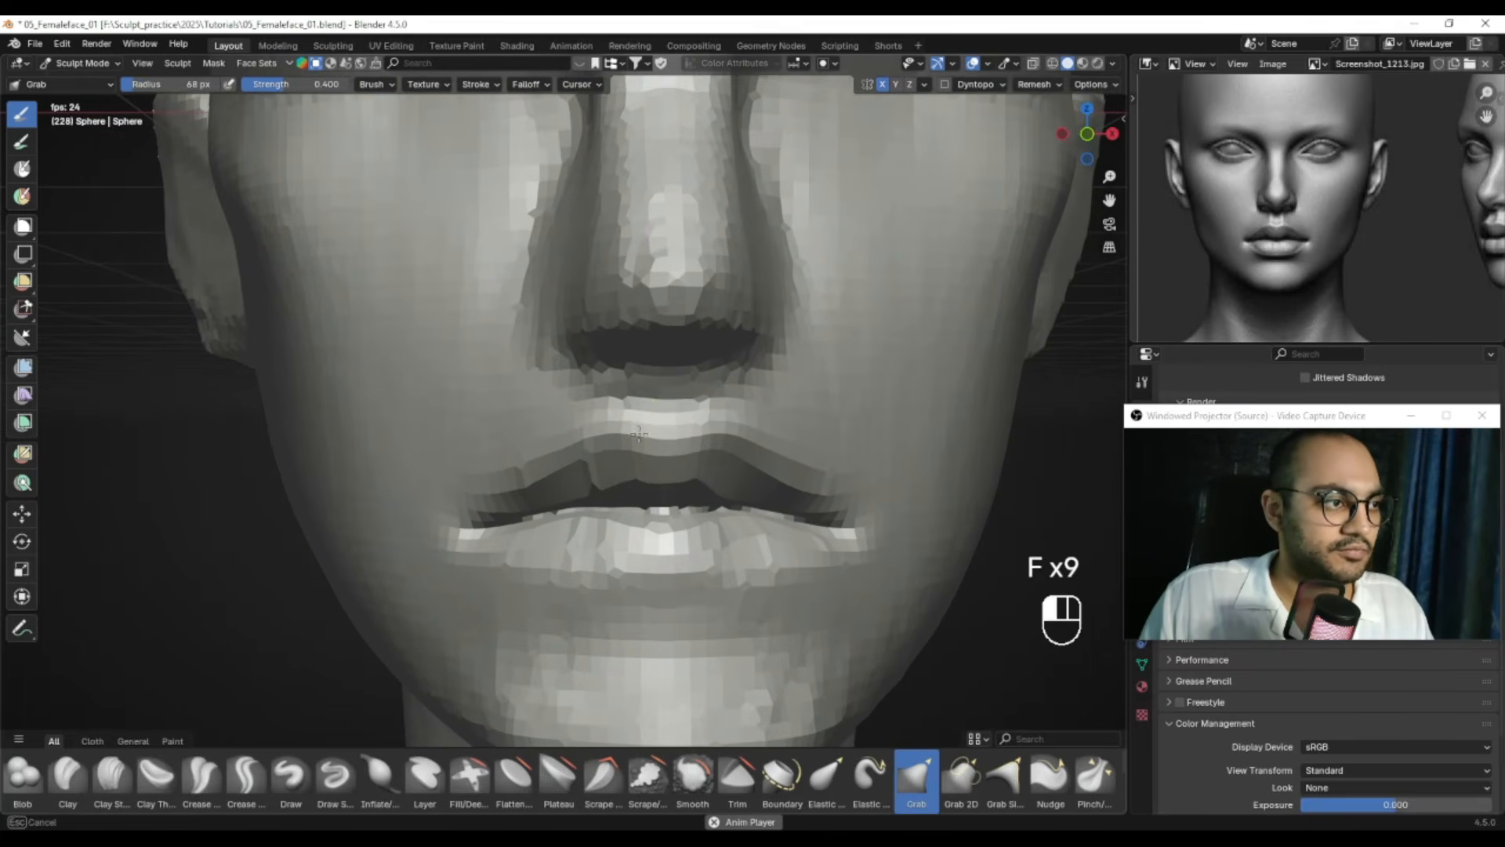
left_click_drag(616, 433, 616, 435)
Adjust the overall lip shape and mouth corners with the Grab brush at 118 to 136 px
mouse_move(619, 439)
middle_mouse_down("ctrl")
mouse_move(628, 473)
mouse_move(847, 400)
middle_mouse_up("ctrl")
key("f")
left_click(682, 470)
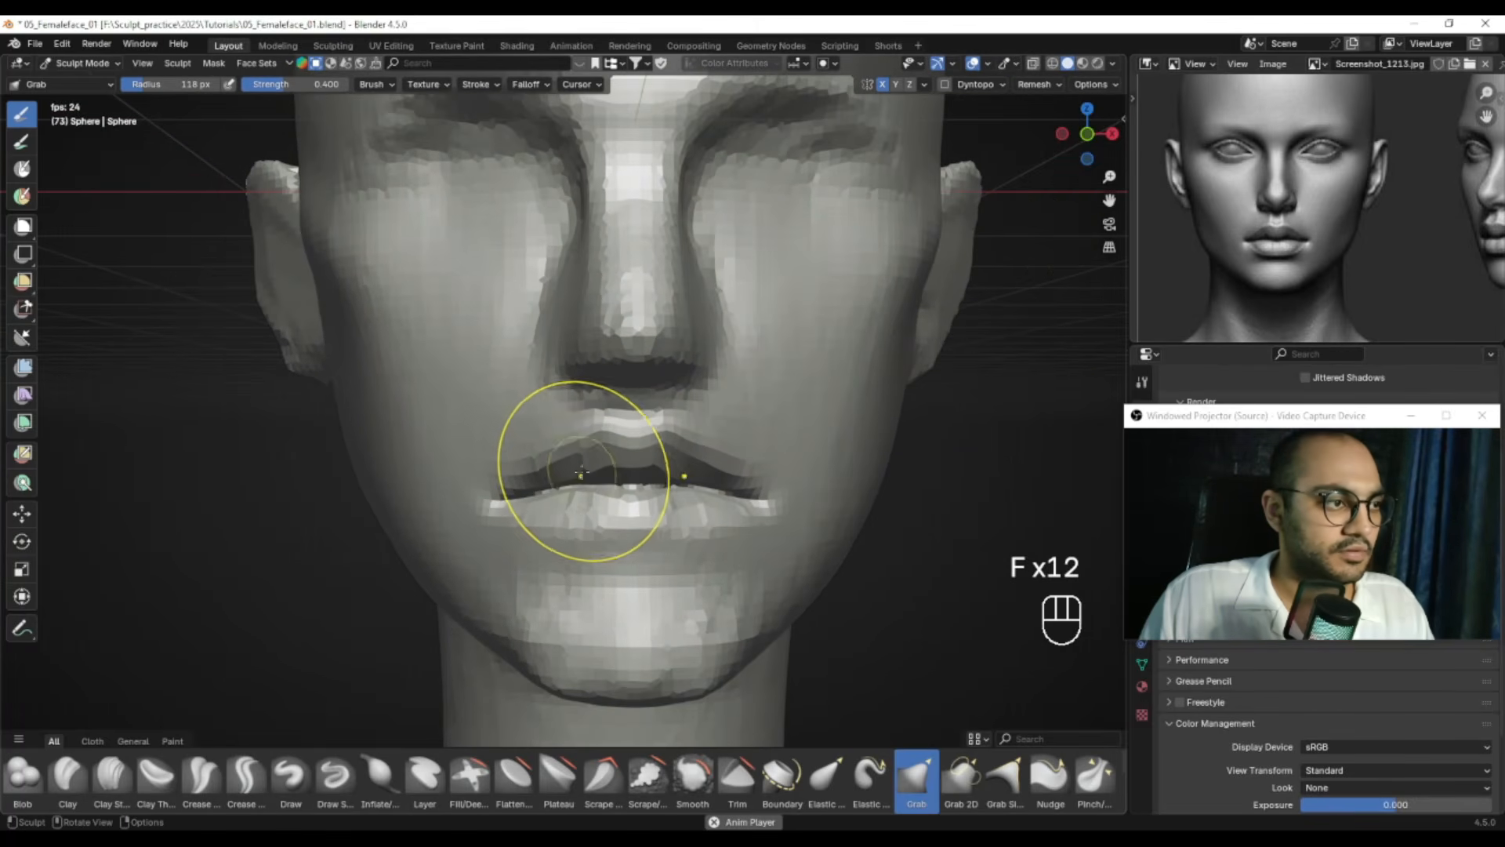
left_click(492, 492)
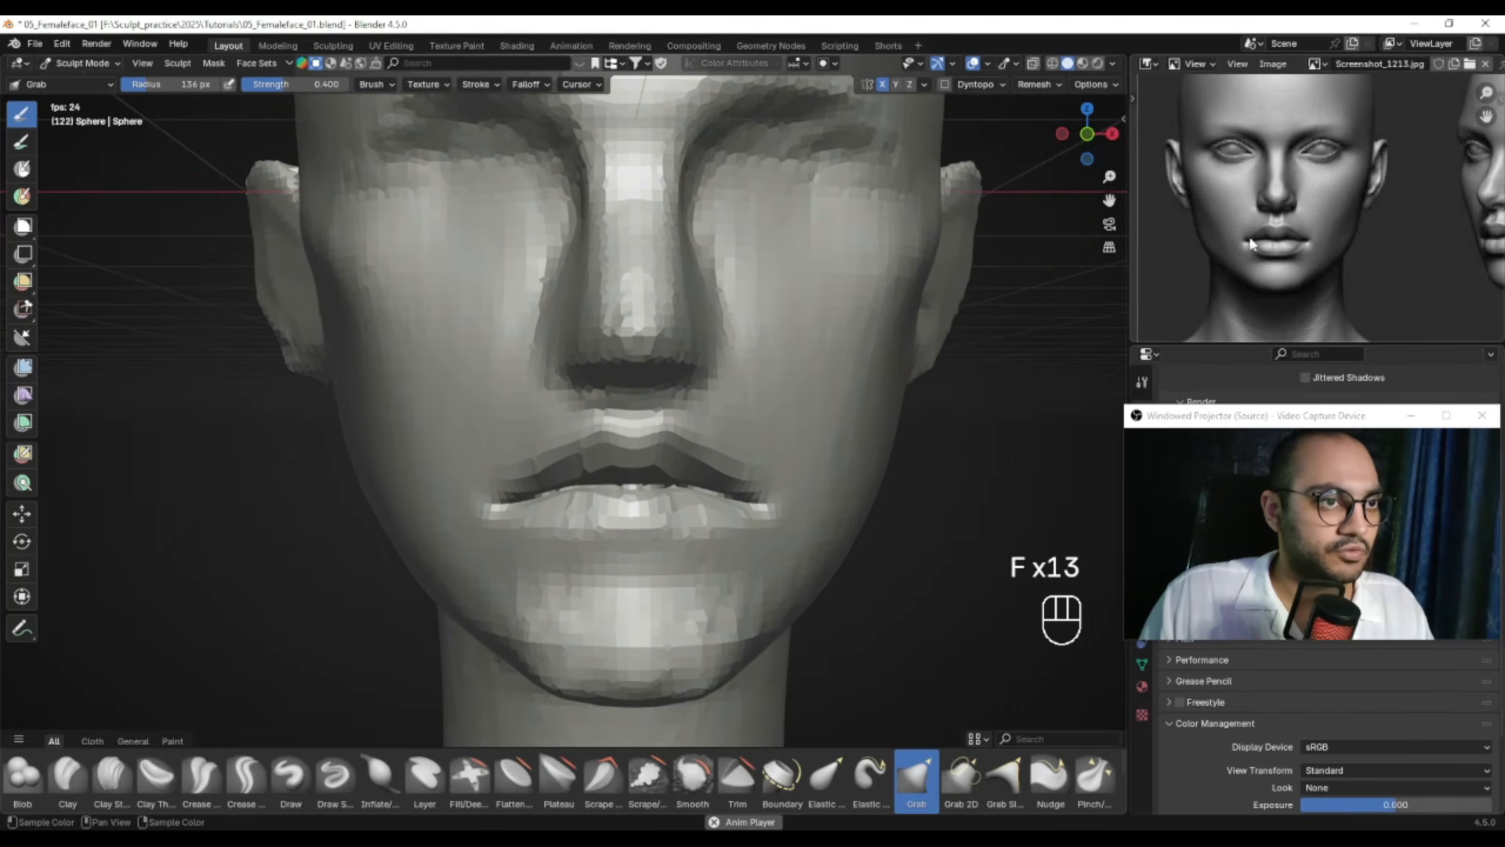
Adjust the mouth corners and lower lip contour with the Grab brush, reducing its radius to 59 px
right_click_drag(475, 485, 504, 487, "alt")
key("f")
left_click(502, 502)
left_click_drag(501, 504, 500, 497)
key("f")
left_click(497, 530)
mouse_move(647, 527)
right_mouse_down("alt")
mouse_move(624, 538)
mouse_move(624, 471)
mouse_move(773, 480)
mouse_move(645, 492)
right_mouse_up("alt")
key("f")
left_click(675, 455)
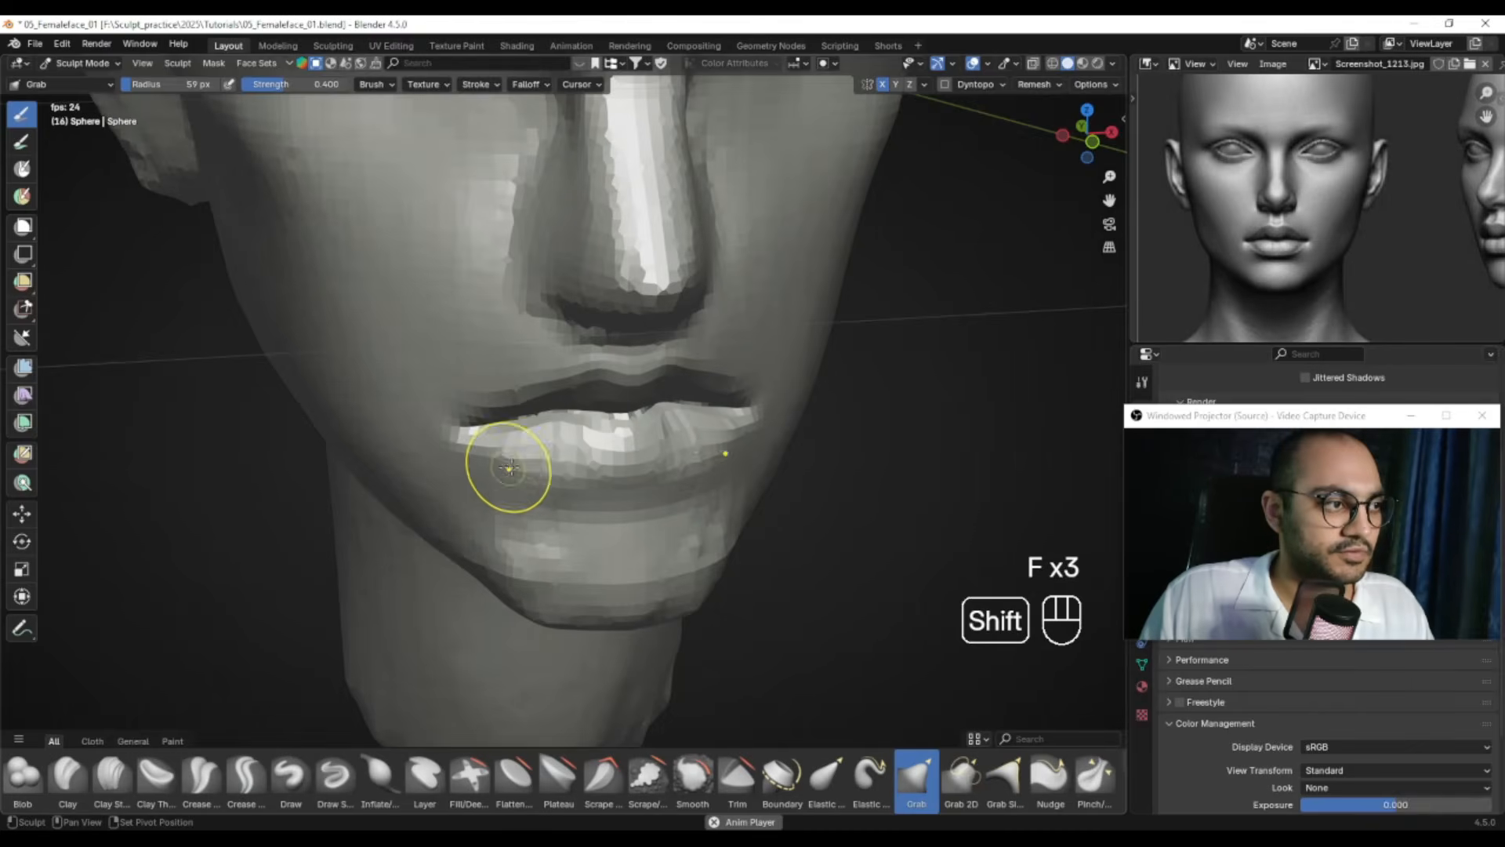
Carve around the lower lip with inverted Clay Strips strokes
right_click_drag(530, 464, 363, 531, "alt")
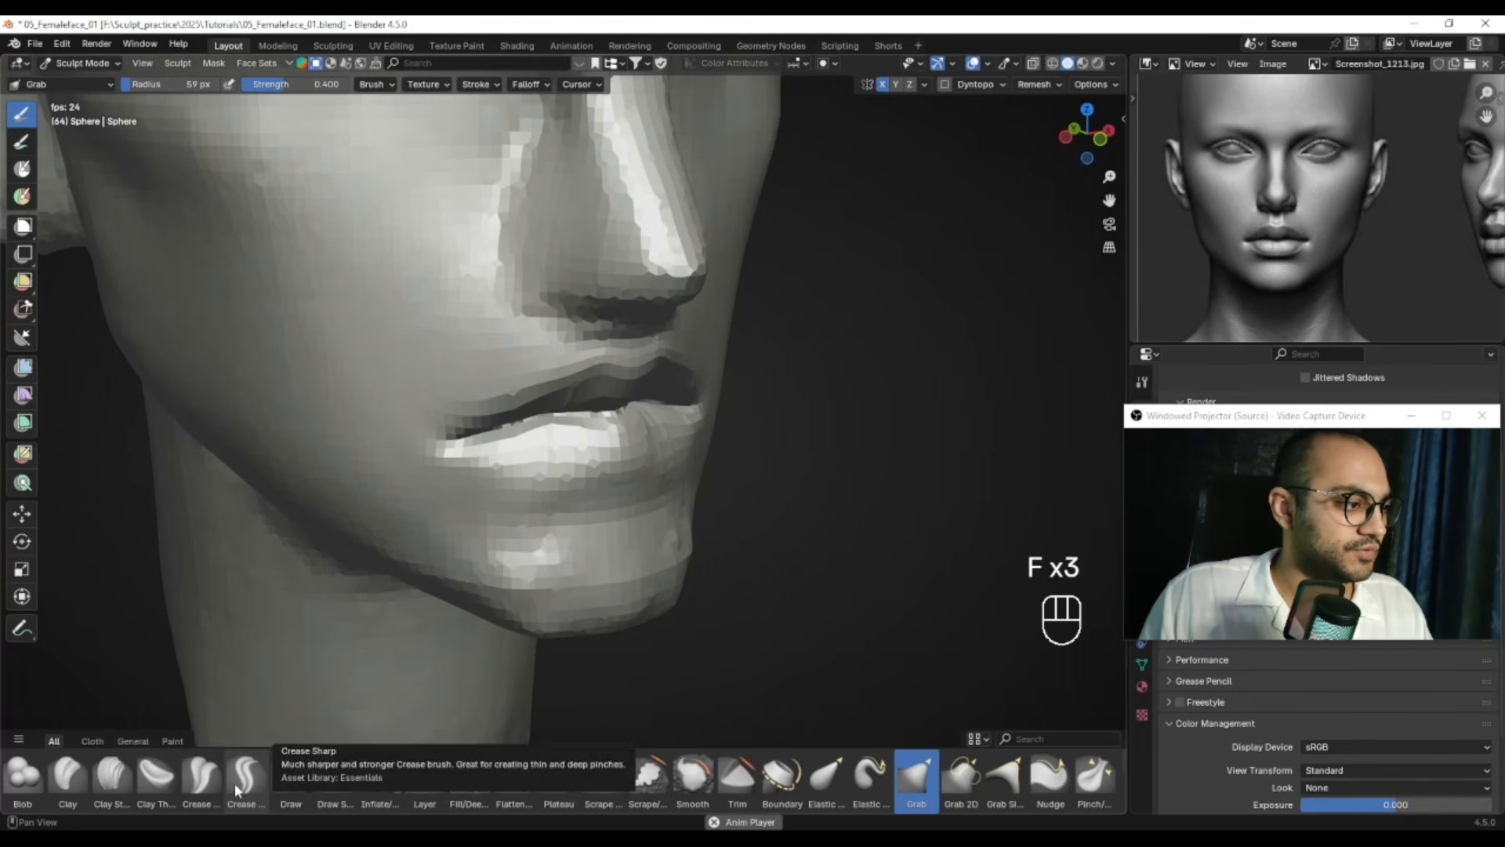
left_click(116, 782)
right_click_drag(353, 567, 423, 525, "alt+shift")
right_click_drag(423, 525, 502, 478, "alt")
key("f")
left_click(522, 439, "ctrl")
key("f")
left_click(563, 432)
mouse_move(553, 438)
left_mouse_down("ctrl")
mouse_move(520, 441)
mouse_move(566, 439)
mouse_move(571, 413)
mouse_move(506, 440)
mouse_move(553, 443)
mouse_move(501, 490)
mouse_move(658, 444)
mouse_move(588, 433)
mouse_move(643, 433)
left_mouse_up("ctrl")
Smooth the carved lower lip area, with the Clay Strips radius set to 58 px
key("f")
left_click(582, 440)
key("f")
middle_click_drag(643, 433, 572, 431)
mouse_move(650, 435)
left_mouse_down("shift")
mouse_move(712, 430)
mouse_move(635, 435)
left_mouse_up("shift")
Examine the lip profile from the side against the reference, tracing the lips on a screen capture
middle_click_drag(627, 451, 380, 371, "ctrl+alt")
key("KP_3")
middle_click_drag(1399, 267, 1220, 262, "alt")
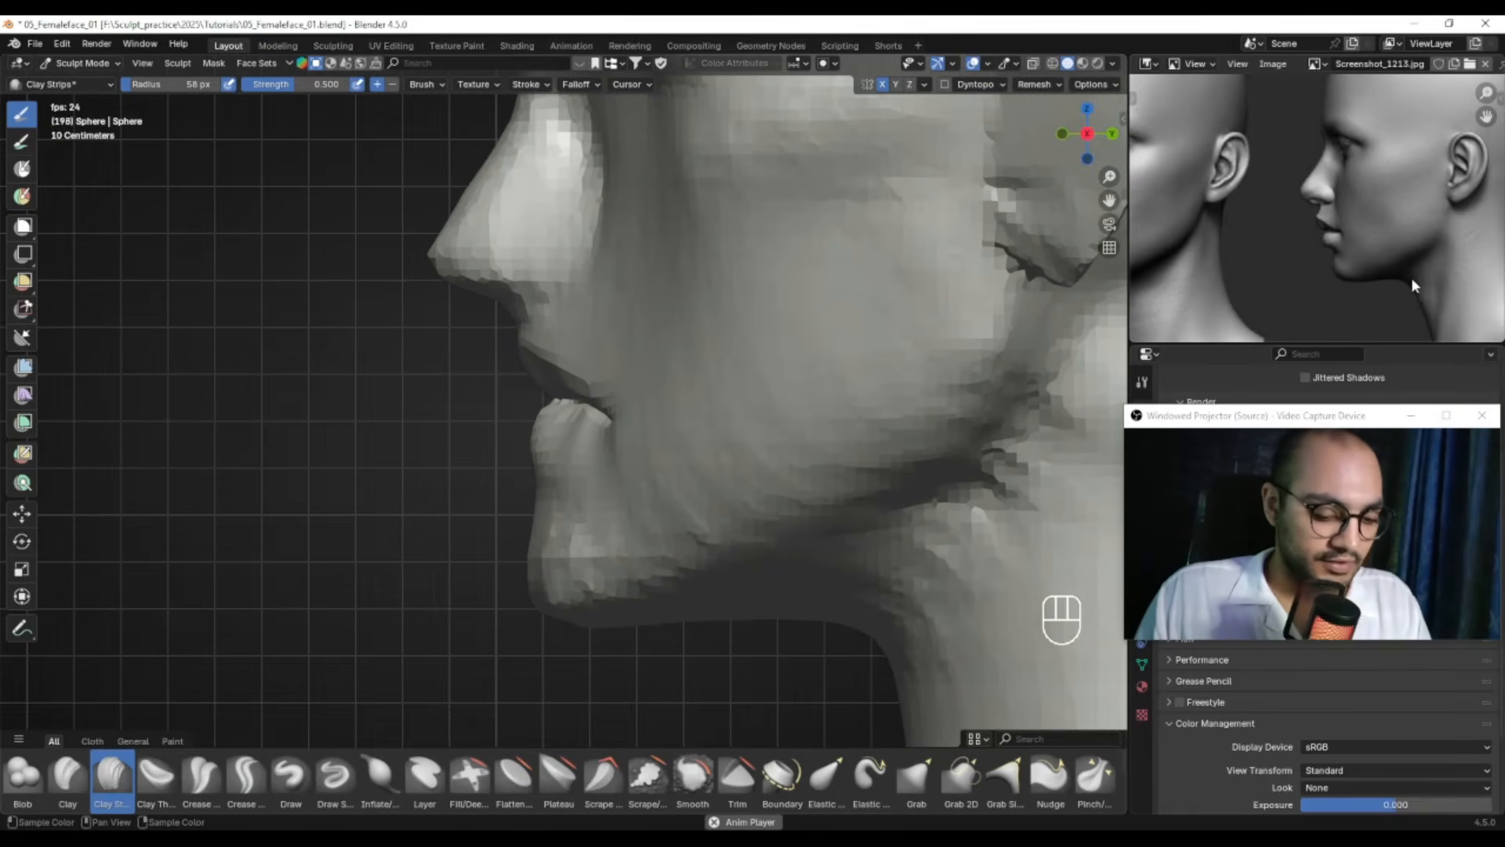
key("Print")
left_click_drag(1263, 120, 1427, 317)
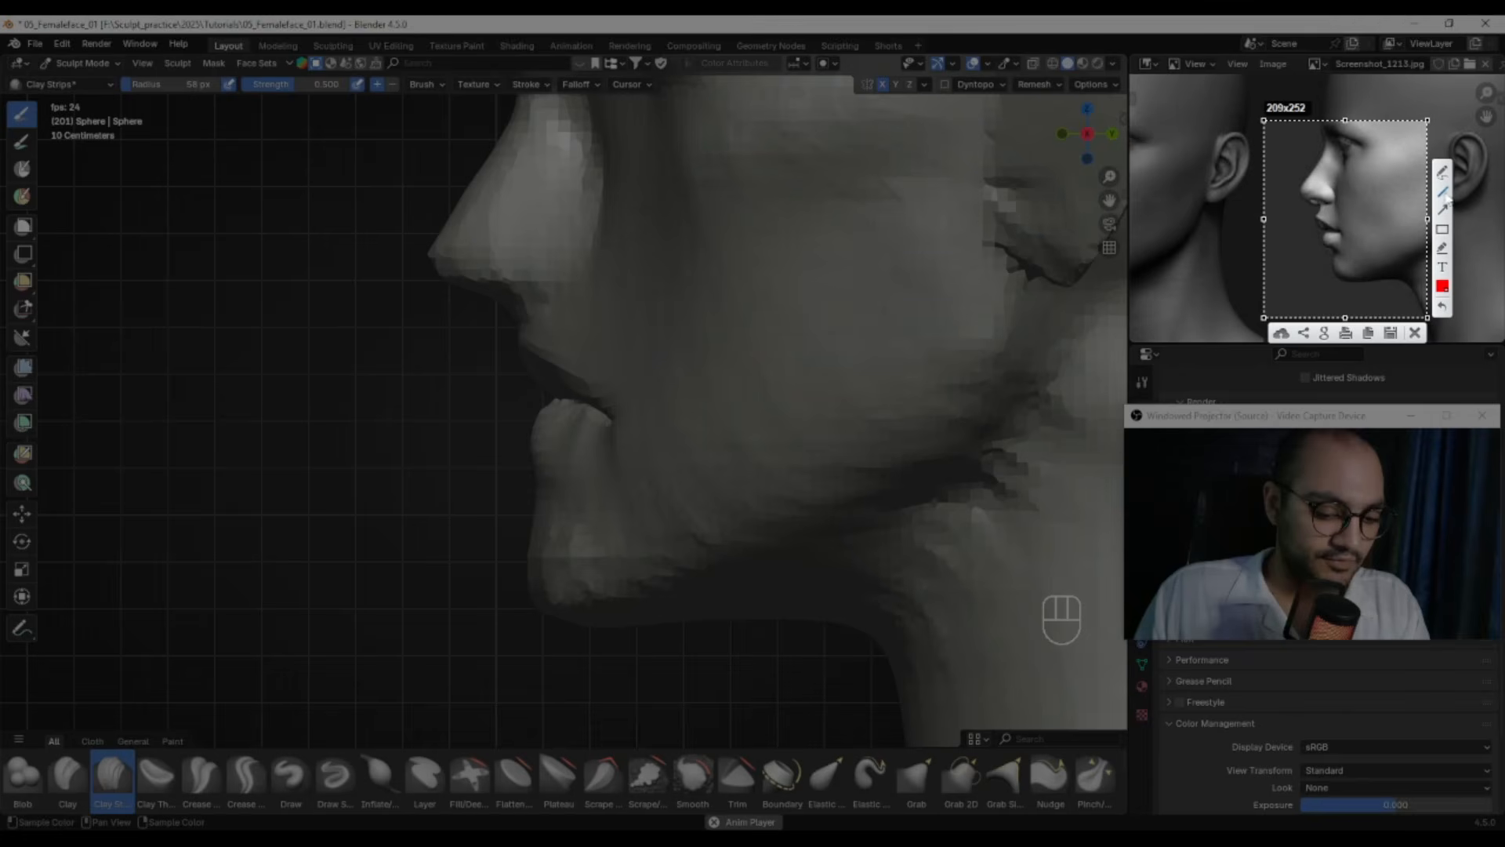
left_click_drag(1310, 219, 1319, 243)
key("Escape")
Adjust the lips' curvature around the face with a 139 px Grab brush, checking it from below
right_click_drag(576, 378, 666, 403, "alt+shift")
right_click_drag(667, 404, 608, 361, "ctrl+alt")
right_click_drag(608, 368, 638, 374, "alt")
key("g")
key("f")
left_click(709, 392)
mouse_move(647, 337)
middle_mouse_down("alt")
mouse_move(813, 316)
mouse_move(692, 397)
mouse_move(619, 397)
mouse_move(604, 346)
mouse_move(598, 430)
mouse_move(712, 437)
mouse_move(604, 421)
mouse_move(624, 404)
middle_mouse_up("alt")
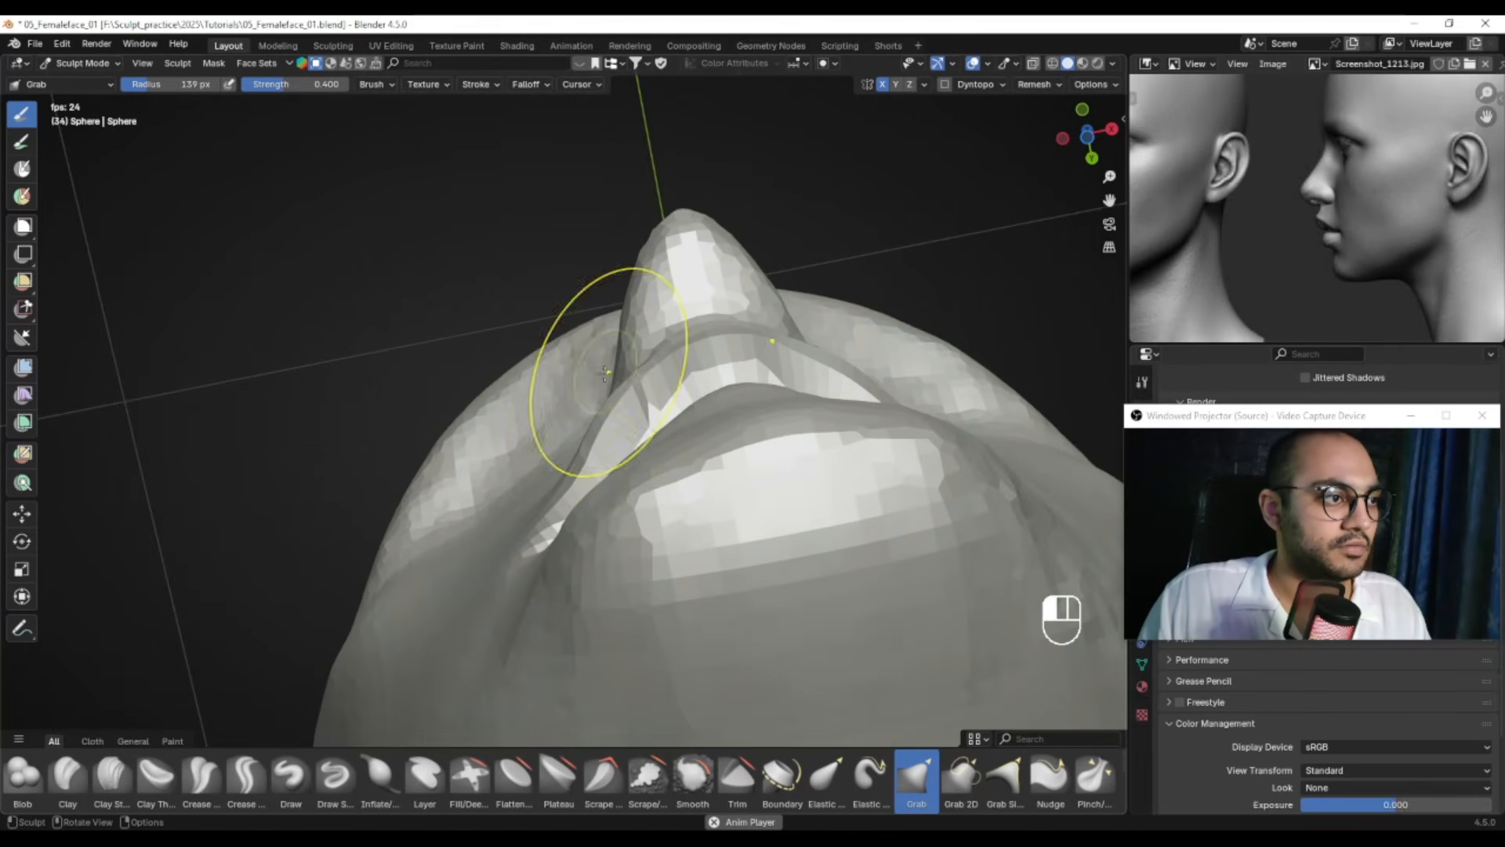
Shape the sides of the mouth from below with the Grab brush, reducing its radius to 95 px
key("f")
left_click(623, 384)
left_click_drag(623, 384, 611, 381)
key("f")
left_click(622, 370)
mouse_move(621, 371)
middle_mouse_down("ctrl+alt")
mouse_move(637, 414)
mouse_move(606, 417)
mouse_move(631, 433)
middle_mouse_up("ctrl+alt")
middle_click_drag(519, 461, 627, 361, "alt")
key("f")
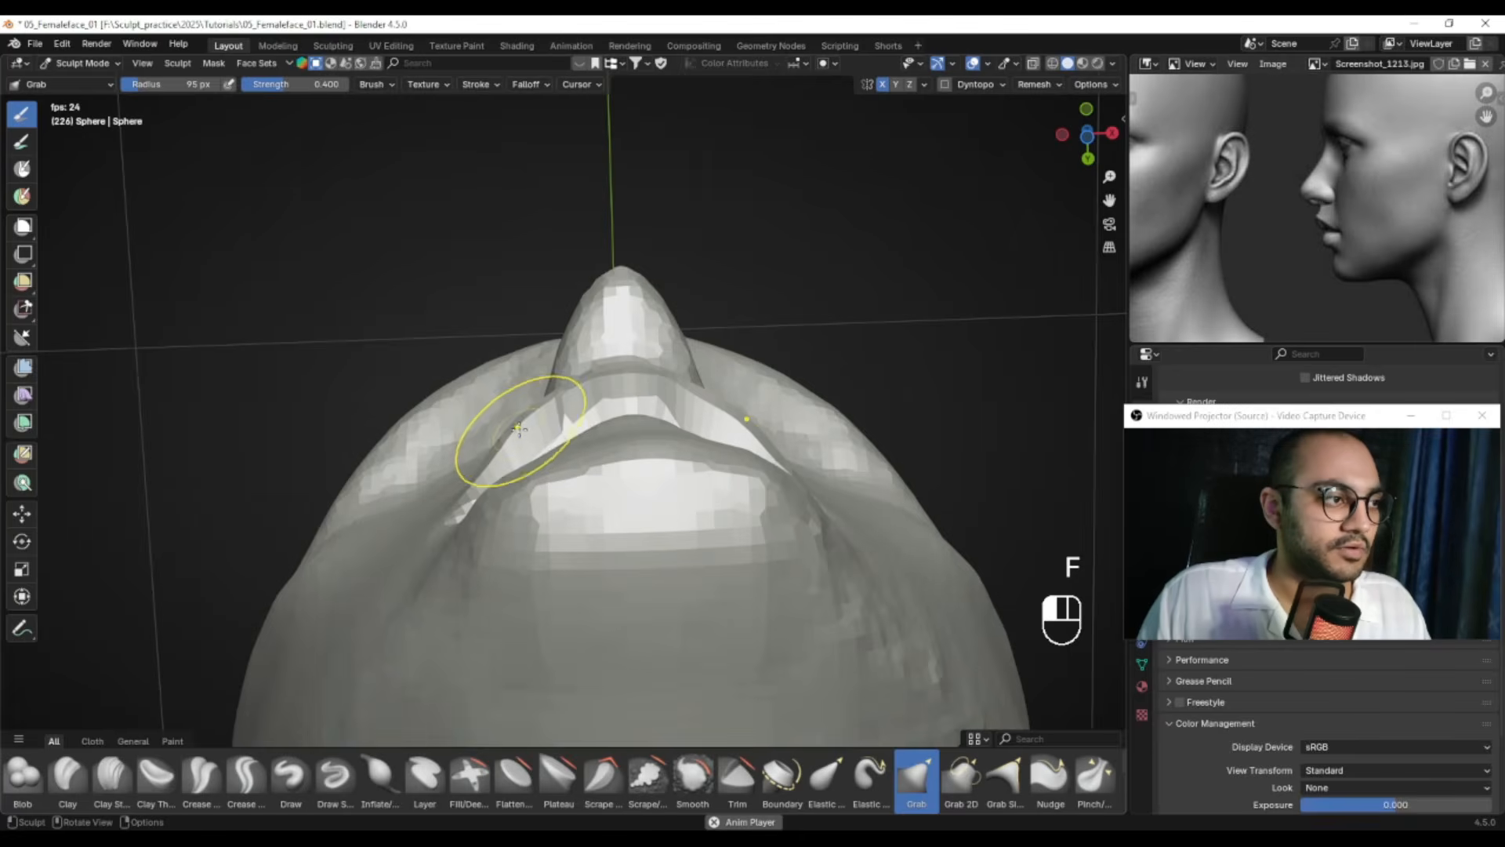
Build up volume on the lower lip with the Draw brush at a radius of 83 px
mouse_move(522, 425)
middle_mouse_down("alt")
mouse_move(591, 449)
mouse_move(600, 494)
middle_mouse_up("alt")
mouse_move(599, 493)
middle_mouse_down("alt")
mouse_move(619, 474)
mouse_move(584, 470)
middle_mouse_up("alt")
mouse_move(584, 470)
middle_mouse_down("ctrl+alt")
mouse_move(579, 435)
mouse_move(689, 431)
middle_mouse_up("ctrl+alt")
left_click(290, 782)
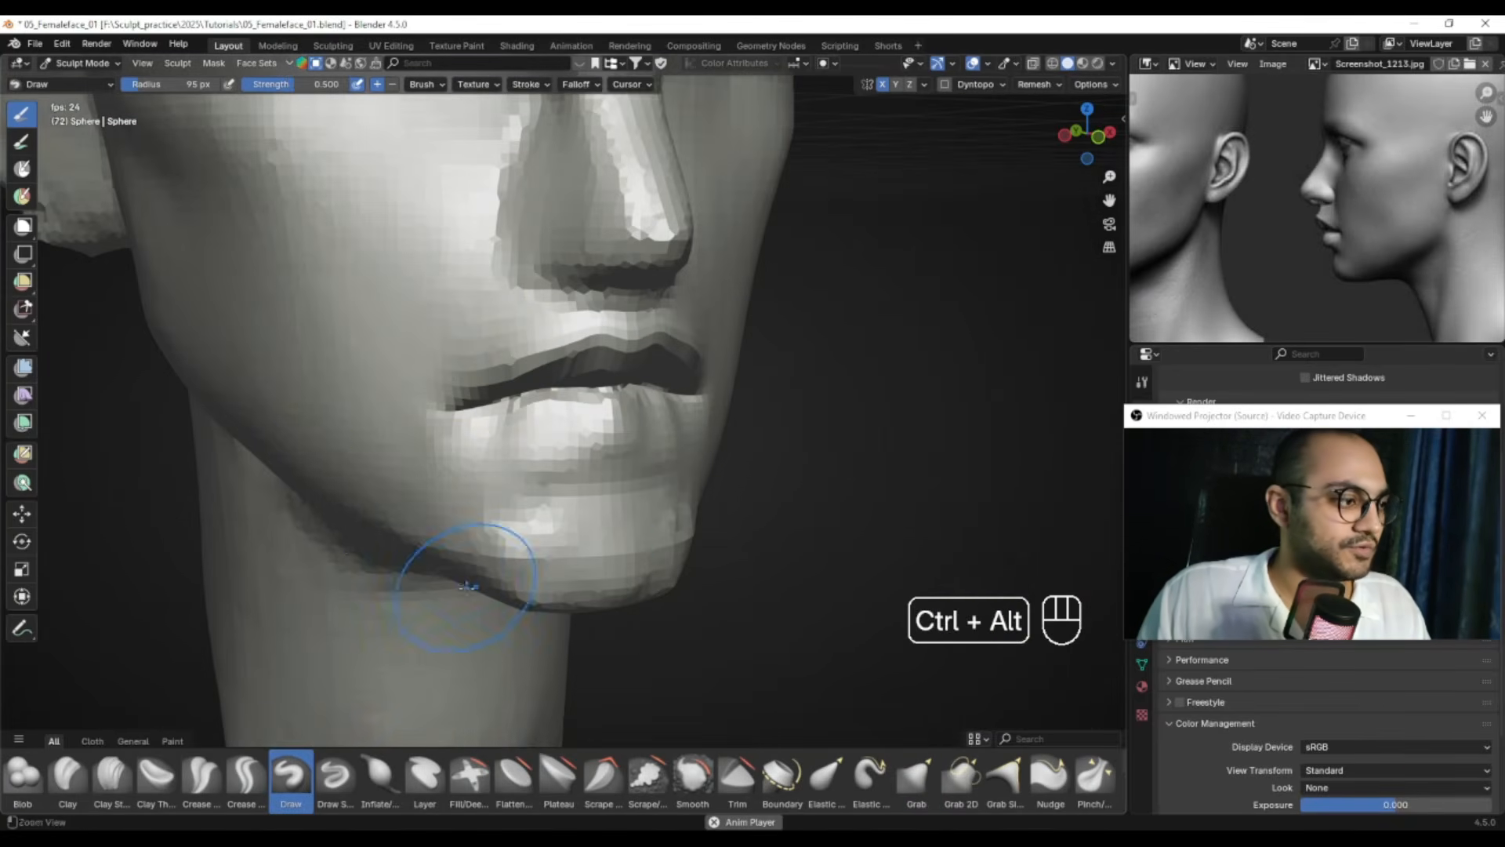
middle_click_drag(620, 482, 572, 474, "alt")
middle_click_drag(572, 474, 570, 435, "ctrl+alt")
middle_click_drag(1233, 272, 1363, 271)
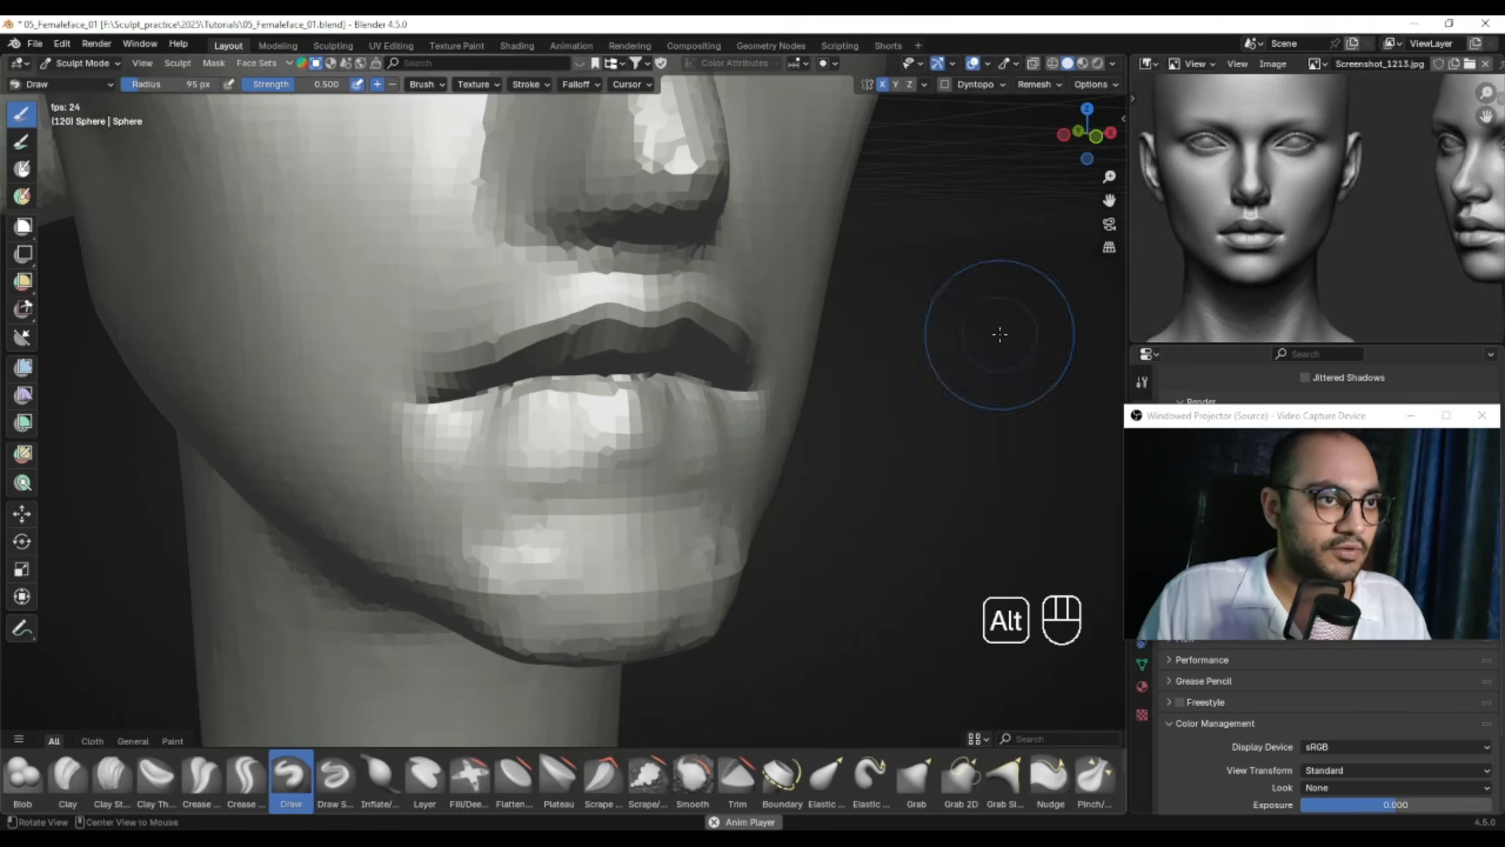
key("f")
left_click(535, 424)
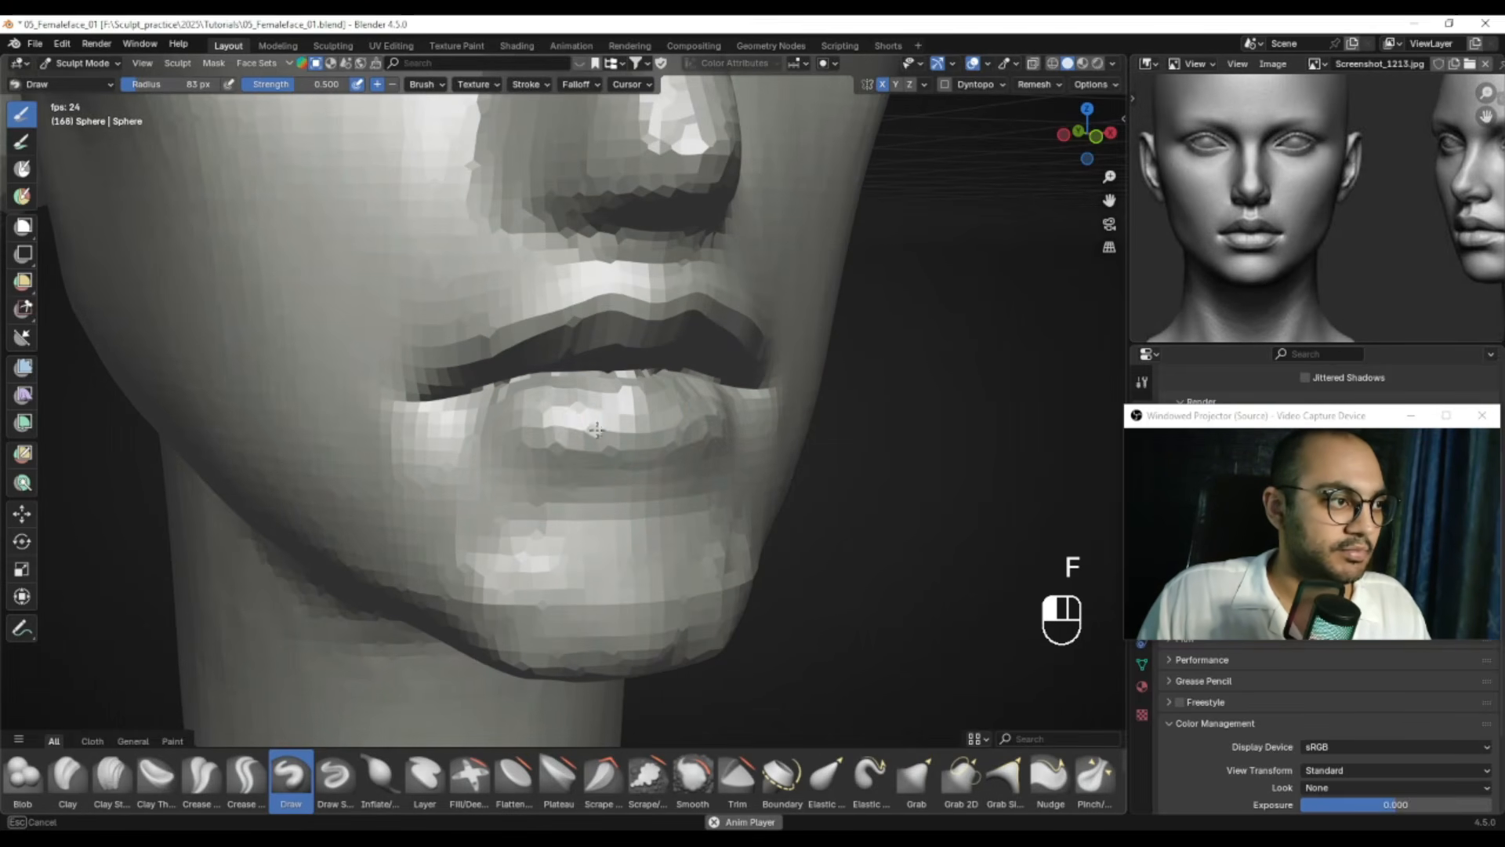
Refine and smooth the lower lip's fullness, taking the Draw brush from 84 down to 48 px
key("f")
left_click(540, 427)
key("f")
left_click(594, 420)
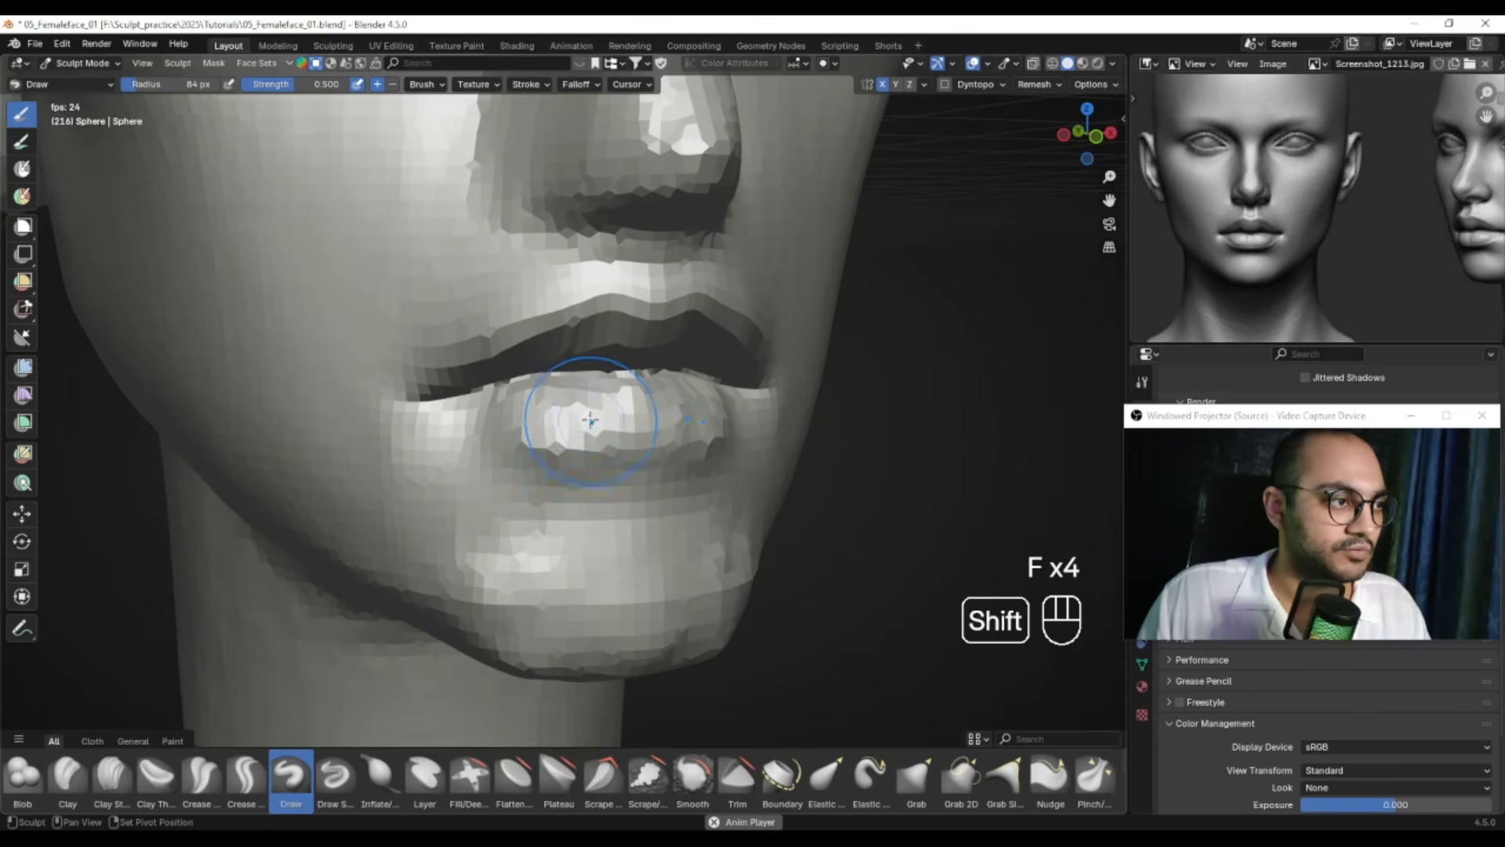
key("f")
left_click(593, 447)
mouse_move(682, 447)
middle_mouse_down("ctrl+alt")
mouse_move(689, 480)
mouse_move(642, 480)
middle_mouse_up("ctrl+alt")
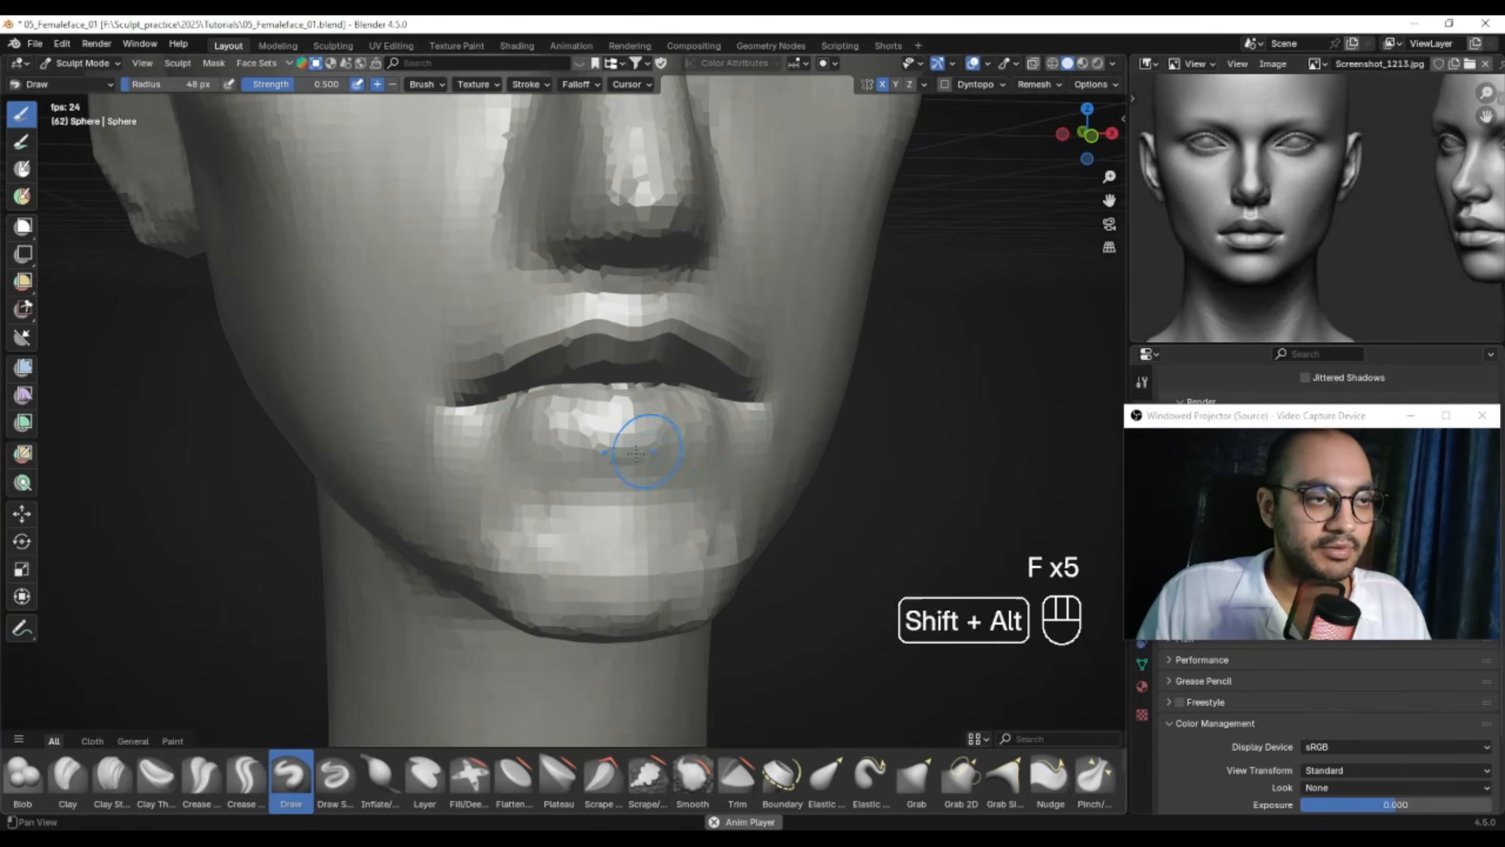
Carve the hollow beneath the lower lip with inverted Draw strokes at a radius of about 61 px
middle_click_drag(721, 426, 710, 408, "alt+shift")
key("f")
left_click(611, 450)
middle_click_drag(644, 456, 664, 440, "alt+shift")
key("f")
left_click(674, 441)
left_click_drag(666, 443, 548, 457, "ctrl")
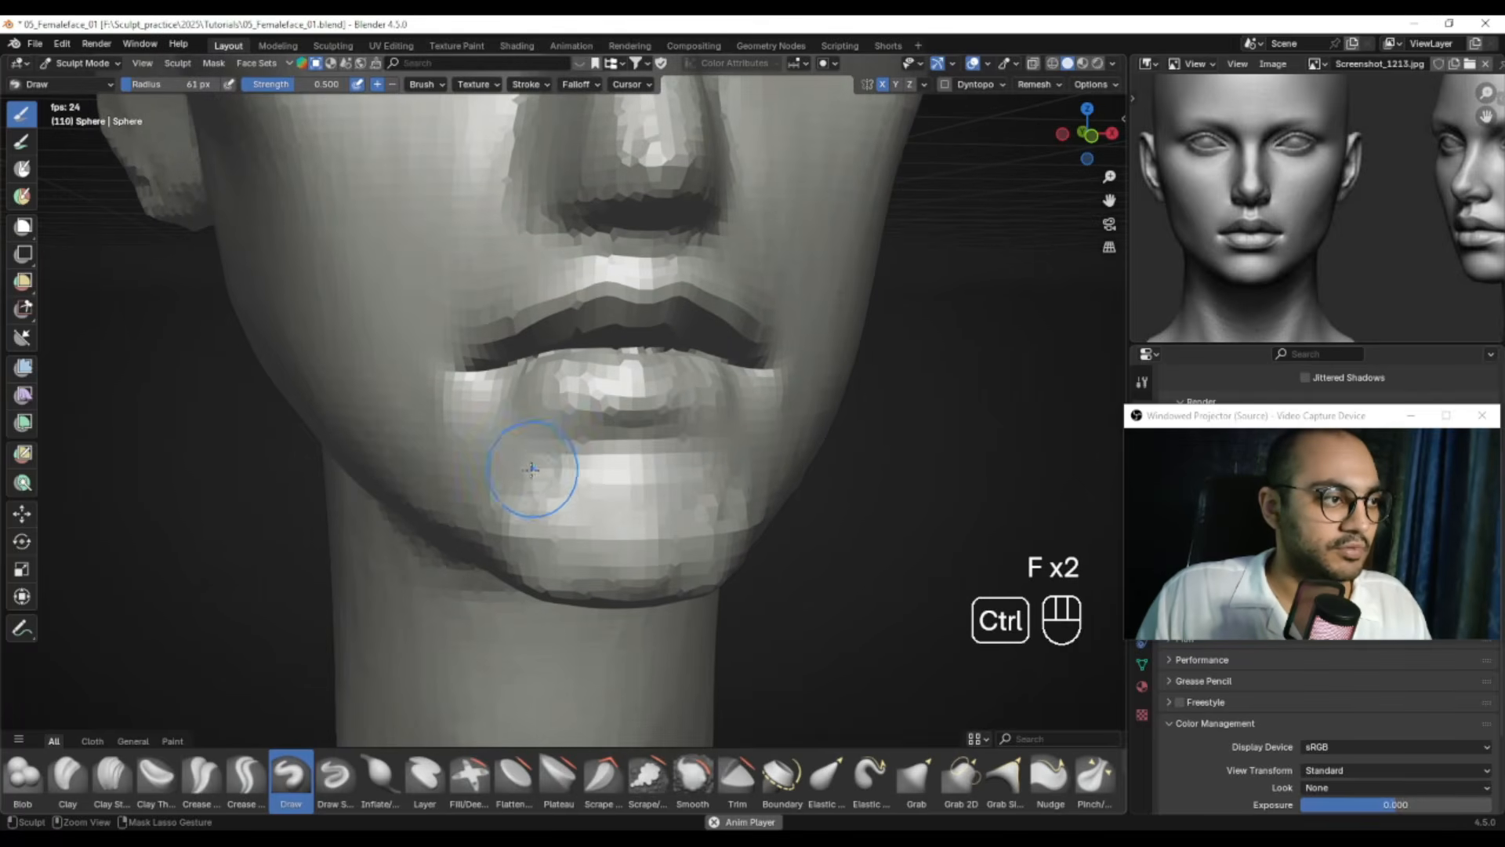
middle_click_drag(584, 451, 630, 444, "alt")
key("f")
left_click(627, 445)
mouse_move(580, 451)
left_mouse_down("ctrl")
mouse_move(503, 509)
mouse_move(650, 447)
left_mouse_up("ctrl")
Smooth the transition from the lower lip to the chin, reducing the brush radius to 32 px
key("f")
left_click(650, 478)
left_click_drag(637, 500, 527, 511, "shift")
key("f")
left_click(655, 498)
mouse_move(639, 462)
left_mouse_down("shift")
mouse_move(569, 454)
mouse_move(488, 483)
left_mouse_up("shift")
key("f")
left_click(567, 440)
mouse_move(528, 407)
left_mouse_down("shift")
mouse_move(522, 378)
mouse_move(596, 394)
left_mouse_up("shift")
middle_click_drag(595, 405, 718, 398, "alt")
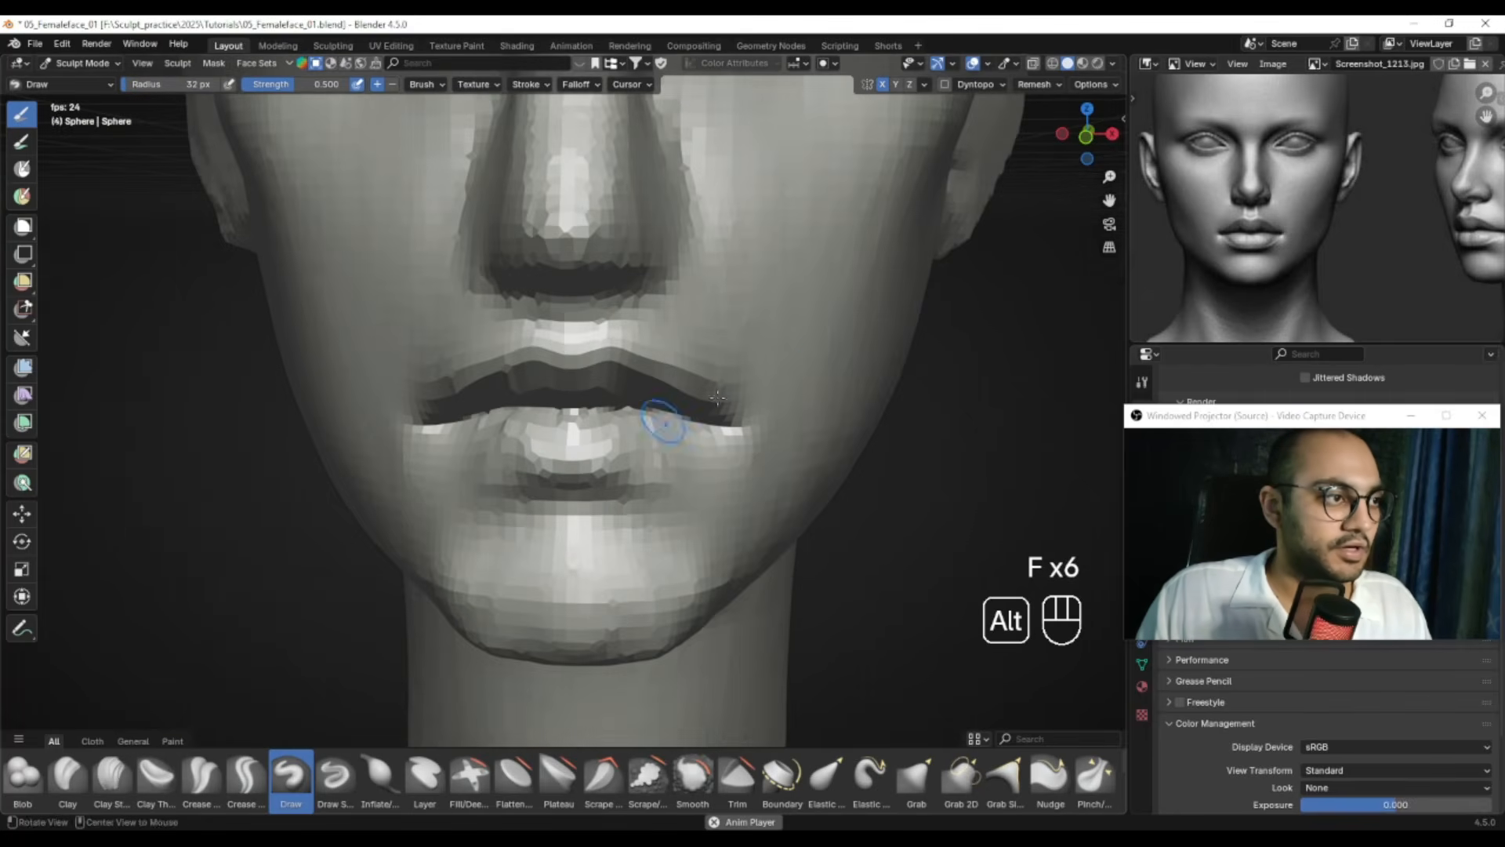
Build up and smooth the side lobes of the lower lip with a 40 px Draw brush, following the enlarged reference
scroll(1280, 248, "up", 3)
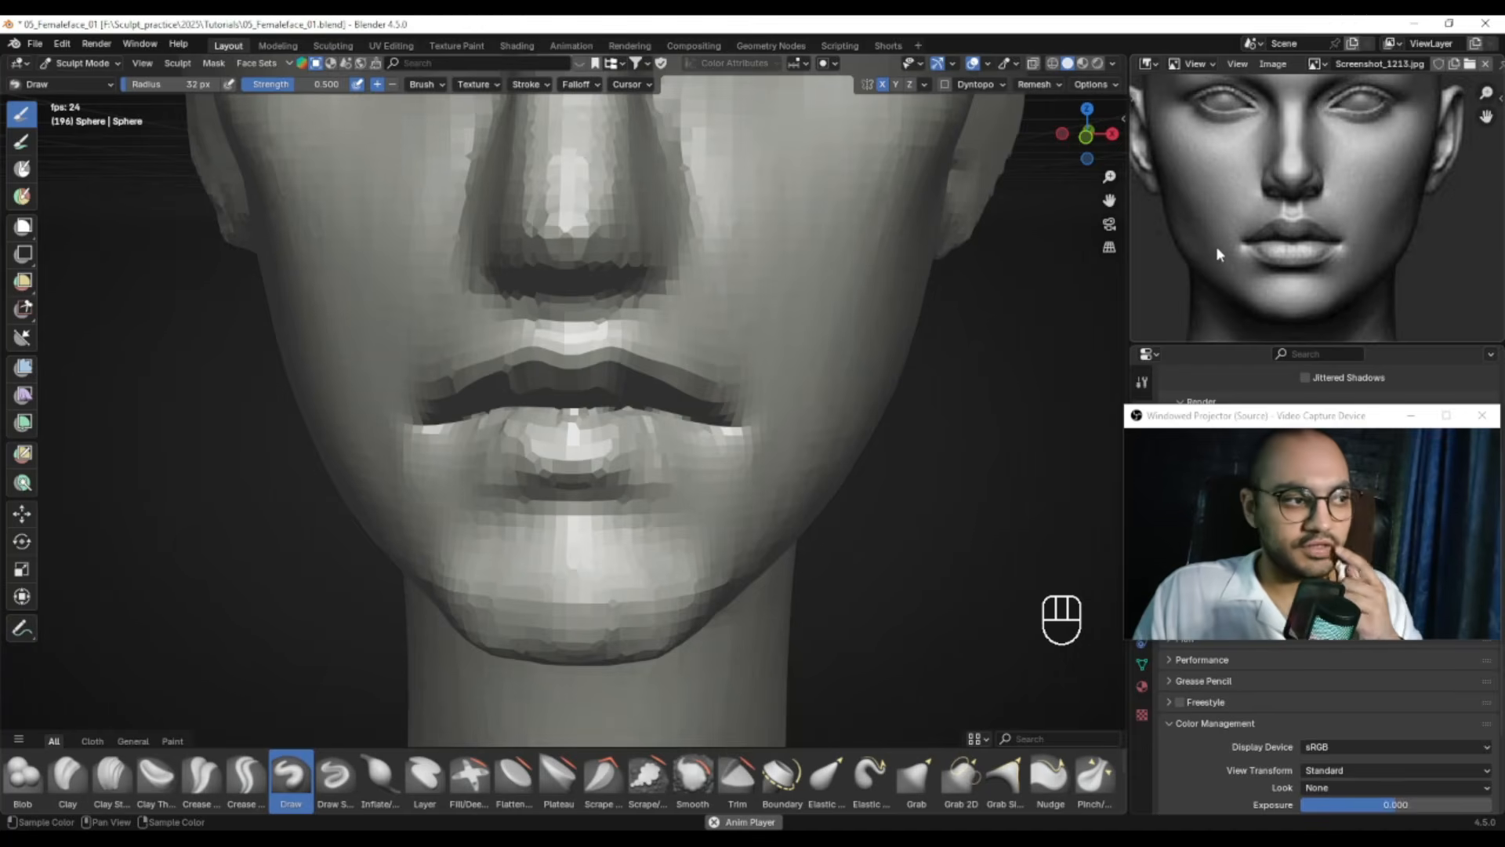
middle_click_drag(470, 446, 524, 448)
key("f")
left_click(561, 447)
left_click_drag(469, 439, 533, 458)
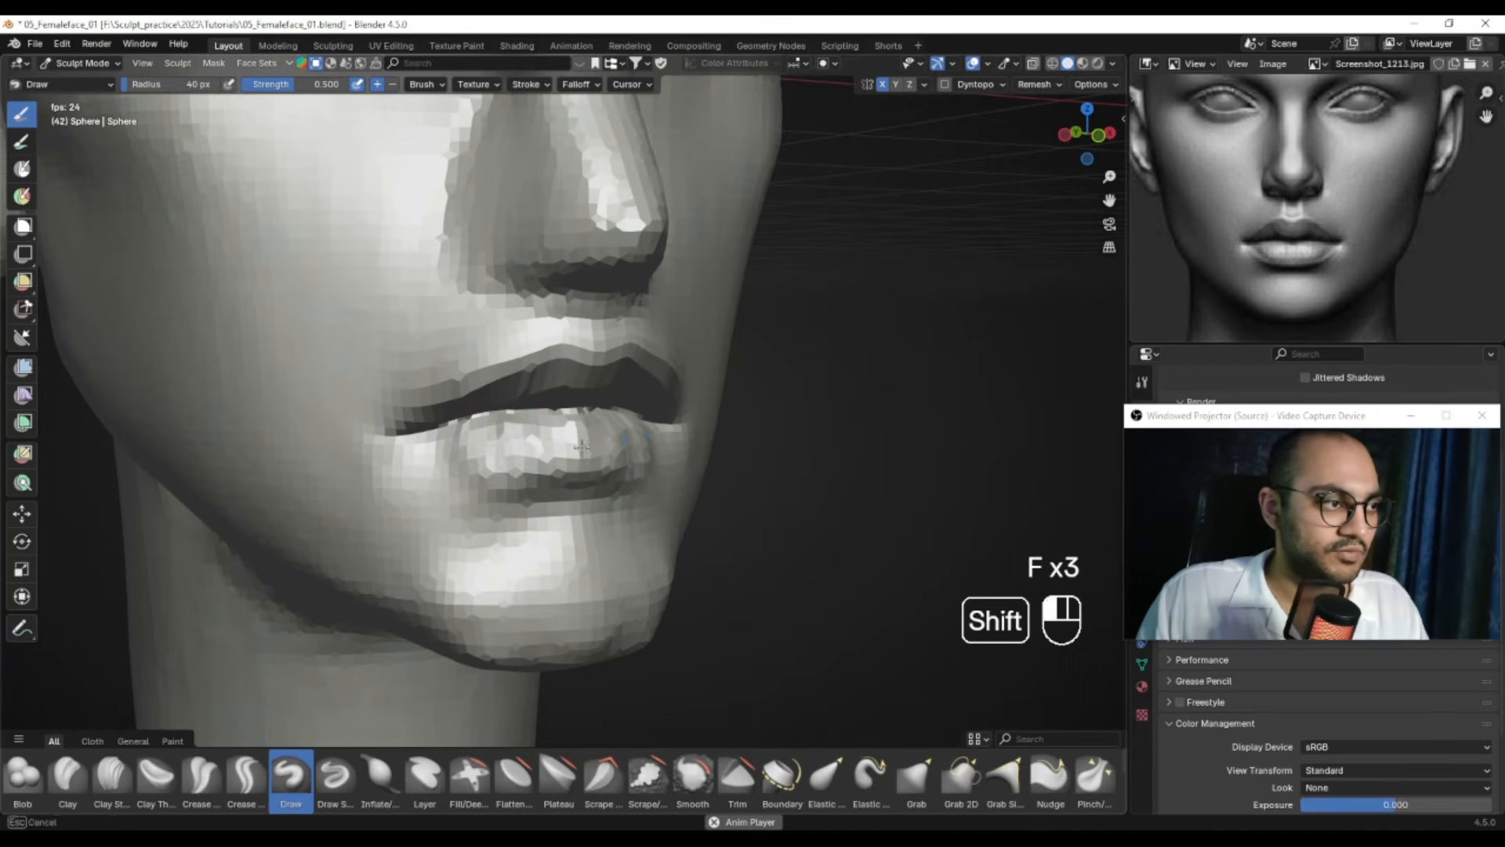
mouse_move(488, 433)
left_mouse_down("shift")
mouse_move(423, 480)
mouse_move(509, 479)
mouse_move(520, 439)
mouse_move(520, 458)
left_mouse_up("shift")
mouse_move(521, 417)
left_mouse_down("alt")
mouse_move(556, 411)
mouse_move(554, 533)
mouse_move(490, 494)
left_mouse_up("alt")
mouse_move(490, 494)
left_mouse_down("ctrl+alt")
mouse_move(490, 464)
mouse_move(541, 459)
left_mouse_up("ctrl+alt")
mouse_move(494, 465)
left_mouse_down("shift")
mouse_move(638, 487)
mouse_move(379, 481)
mouse_move(552, 455)
left_mouse_up("shift")
Compare the side profiles of reference and sculpt, marking vertical brow-to-chin guides and the reference's feature offsets on a screen capture
key("KP_3")
left_click_drag(1337, 271, 1213, 263, "alt")
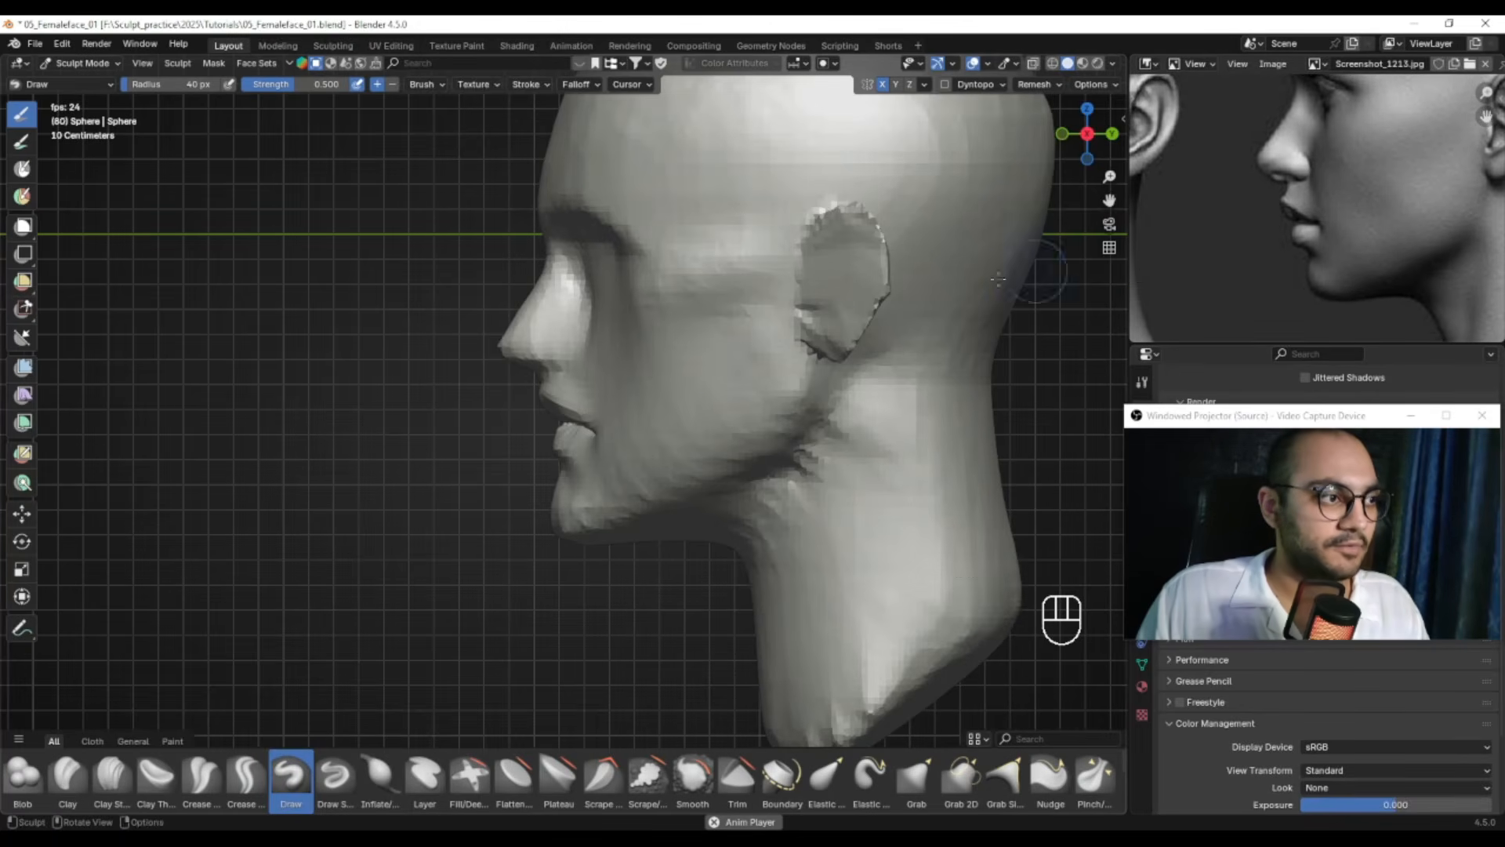
left_click_drag(571, 355, 646, 347, "ctrl+alt")
mouse_move(646, 347)
left_mouse_down("alt+shift")
mouse_move(655, 390)
mouse_move(650, 348)
mouse_move(620, 408)
left_mouse_up("alt+shift")
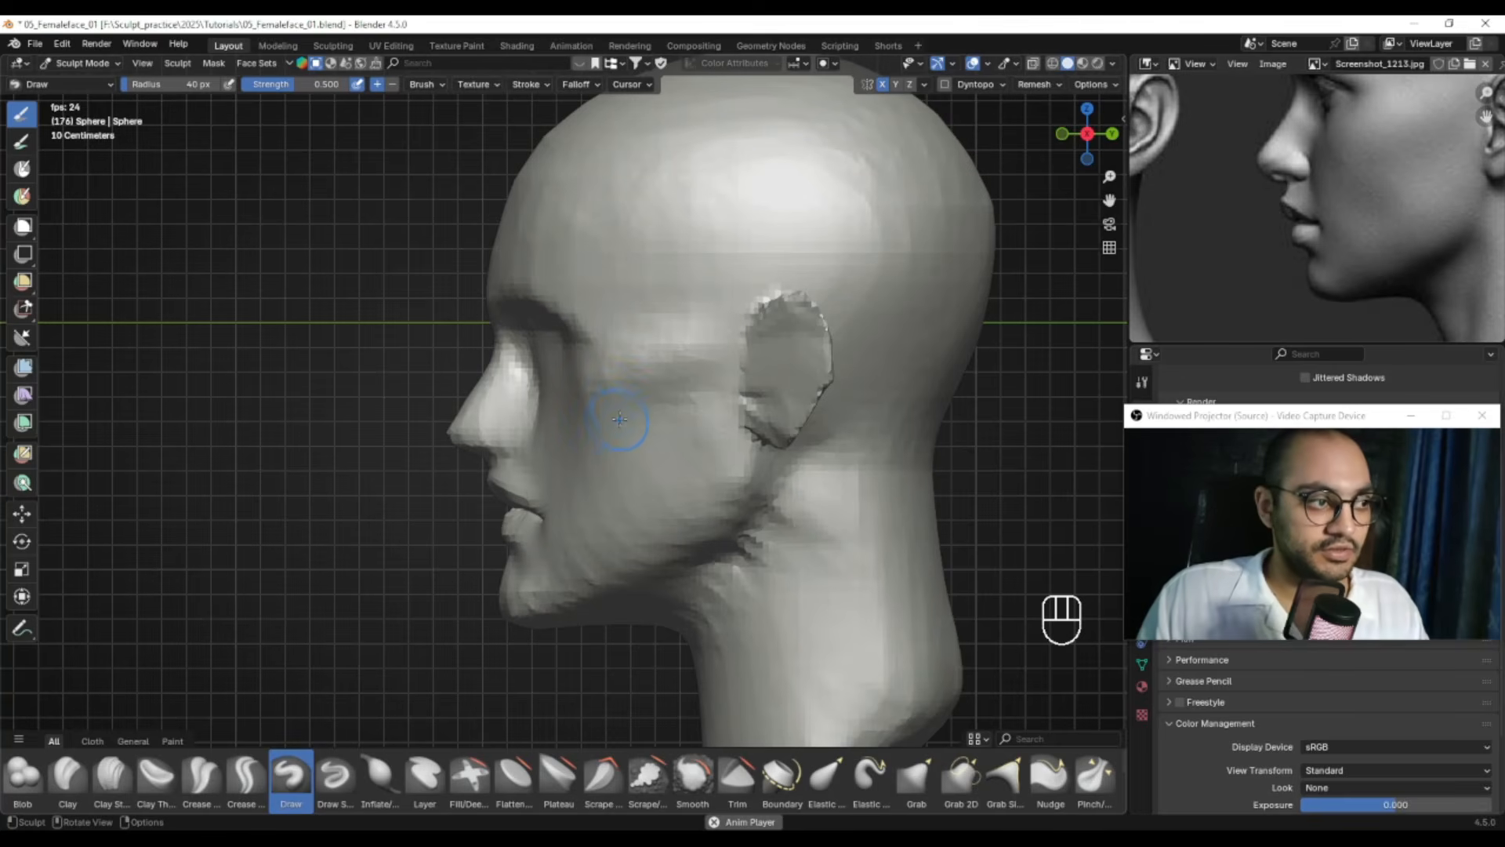
left_click_drag(1305, 206, 1346, 268, "ctrl+alt")
key("Print")
mouse_move(345, 73)
left_mouse_down()
mouse_move(1260, 623)
mouse_move(1457, 700)
left_mouse_up()
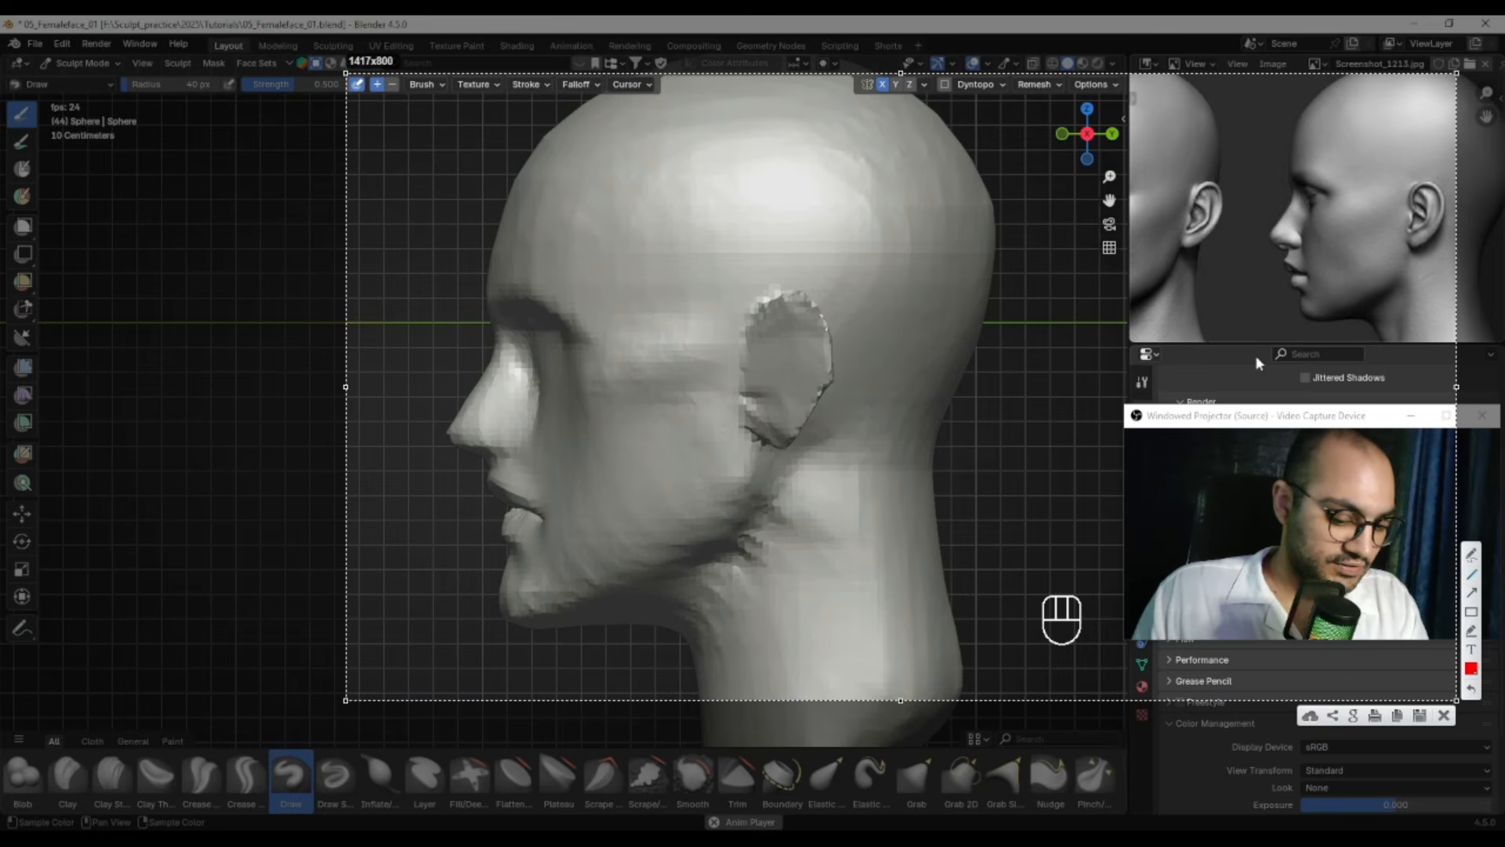
left_click_drag(1294, 165, 1301, 242)
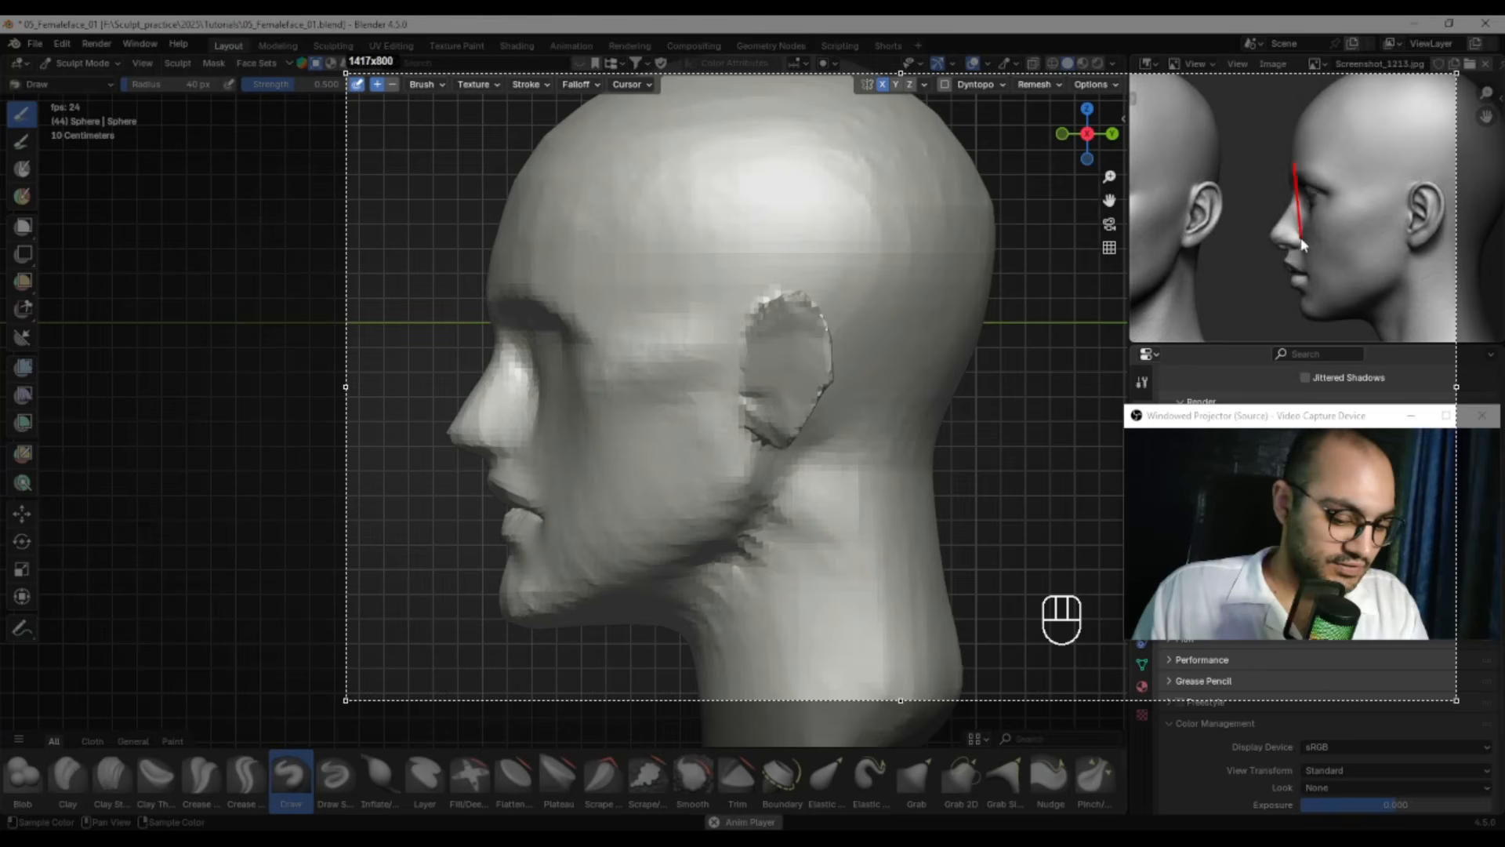
left_click_drag(1299, 295, 1291, 312)
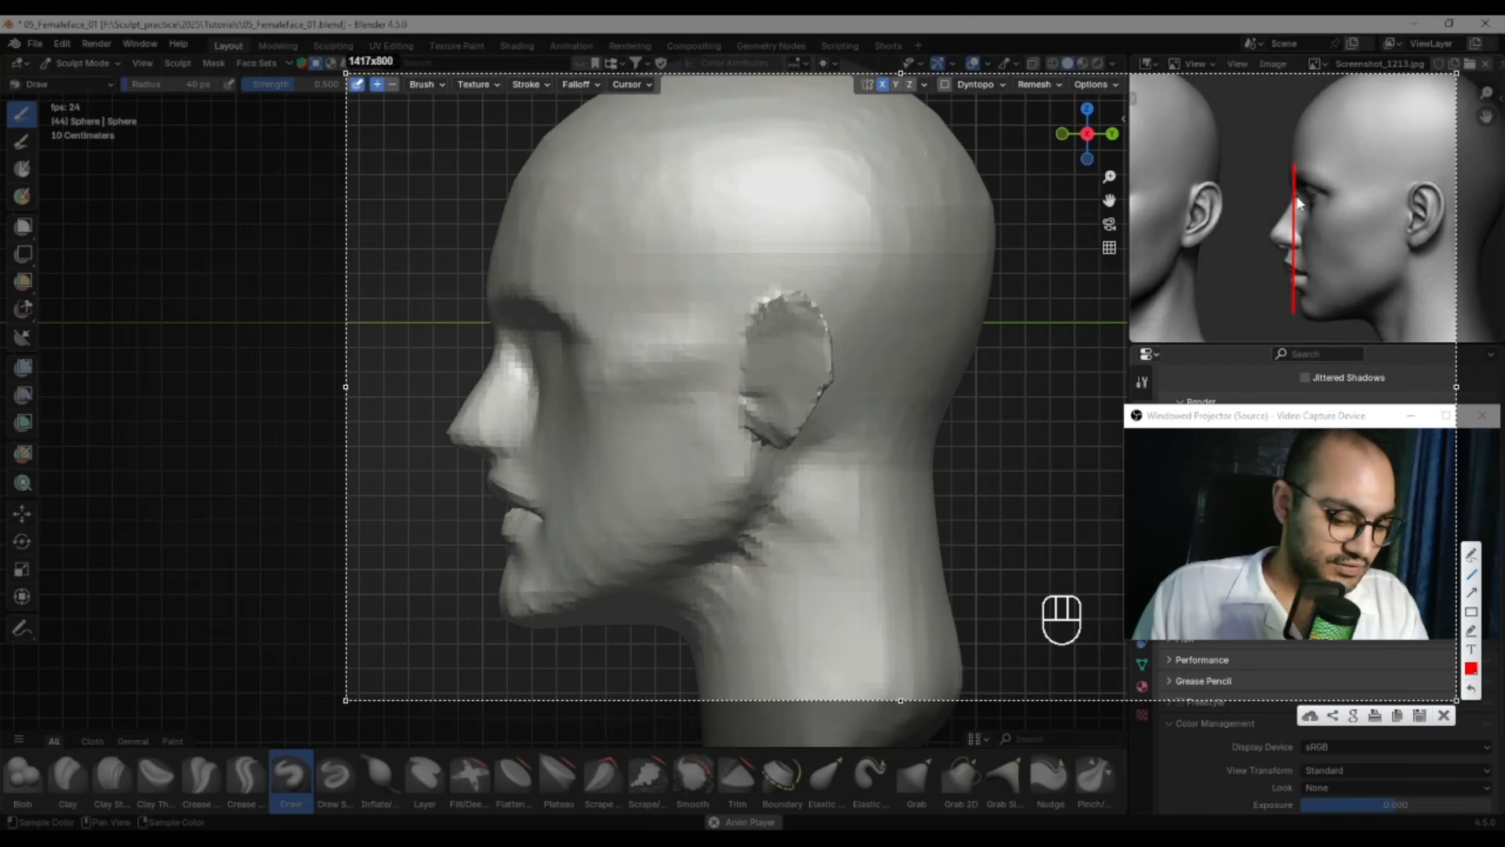
left_click_drag(1298, 197, 1403, 202)
mouse_move(1310, 196)
left_mouse_down()
mouse_move(1229, 267)
mouse_move(1274, 270)
left_mouse_up()
mouse_move(1292, 308)
left_mouse_down()
mouse_move(1318, 306)
mouse_move(1301, 308)
left_mouse_up()
left_click_drag(489, 279, 491, 632)
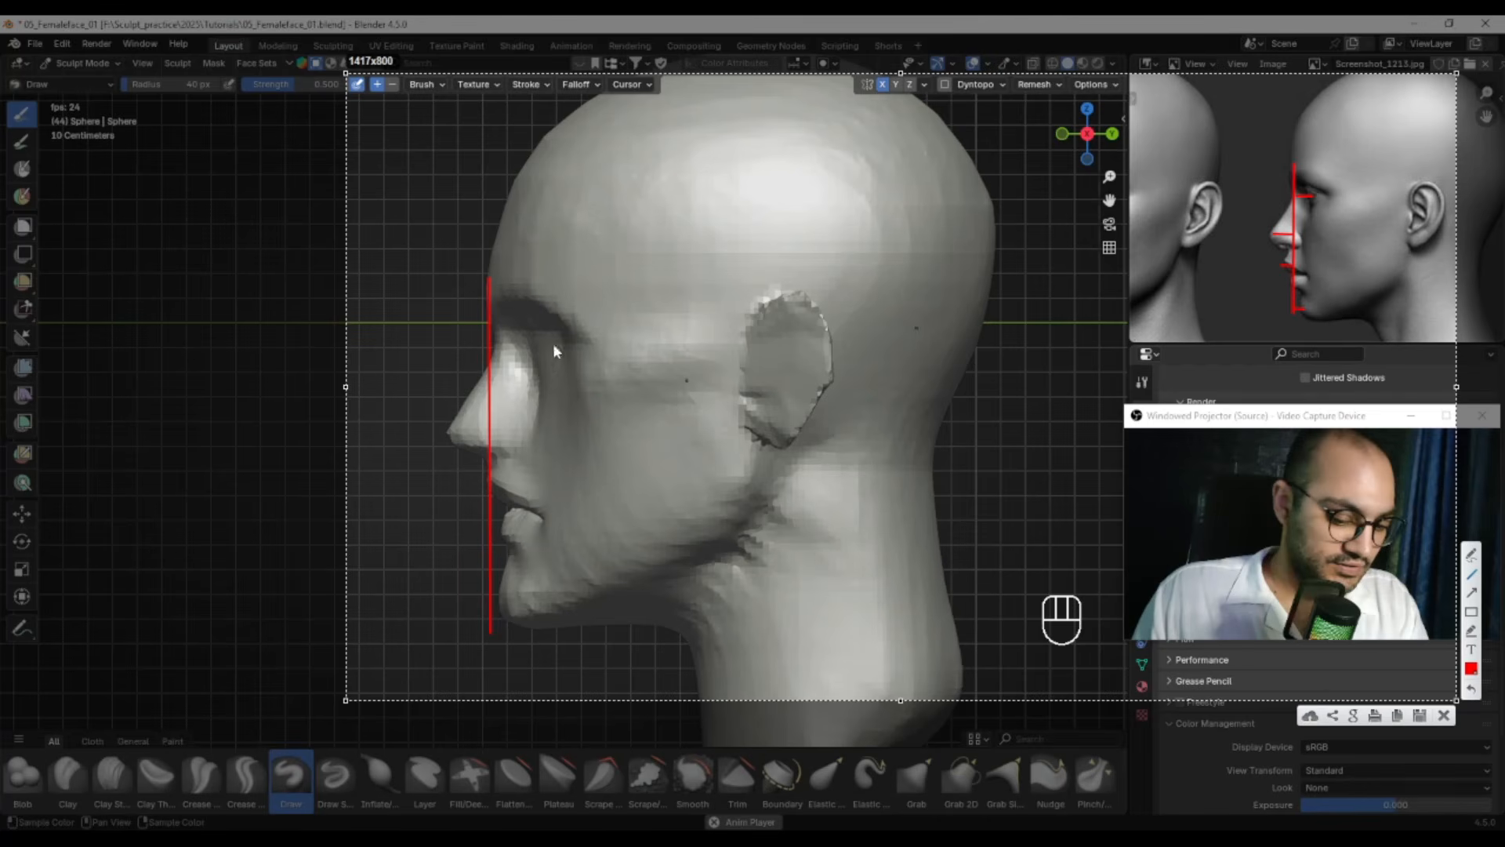
key("Escape")
Pull the upper lip forward and adjust the area below the mouth with the Grab brush
key("f")
left_click(517, 493)
middle_click_drag(472, 502, 507, 490)
key("g")
left_click_drag(506, 490, 489, 481)
mouse_move(505, 487)
right_mouse_down("alt")
mouse_move(493, 498)
mouse_move(517, 535)
right_mouse_up("alt")
key("f")
left_click(508, 523)
left_click_drag(507, 524, 518, 521)
Push the chin backward with the Grab brush to match the reference profile
scroll(526, 527, "down", 1)
key("f")
left_click(561, 541)
left_click_drag(522, 579, 585, 560)
key("f")
left_click(569, 570)
Refine the front contour of the chin in side view with the Grab brush at 104 and 87 px
key("KP_3")
middle_click_drag(406, 449, 410, 402, "ctrl")
middle_click_drag(423, 455, 439, 420, "shift")
key("f")
left_click(585, 566)
key("f")
left_click(568, 550)
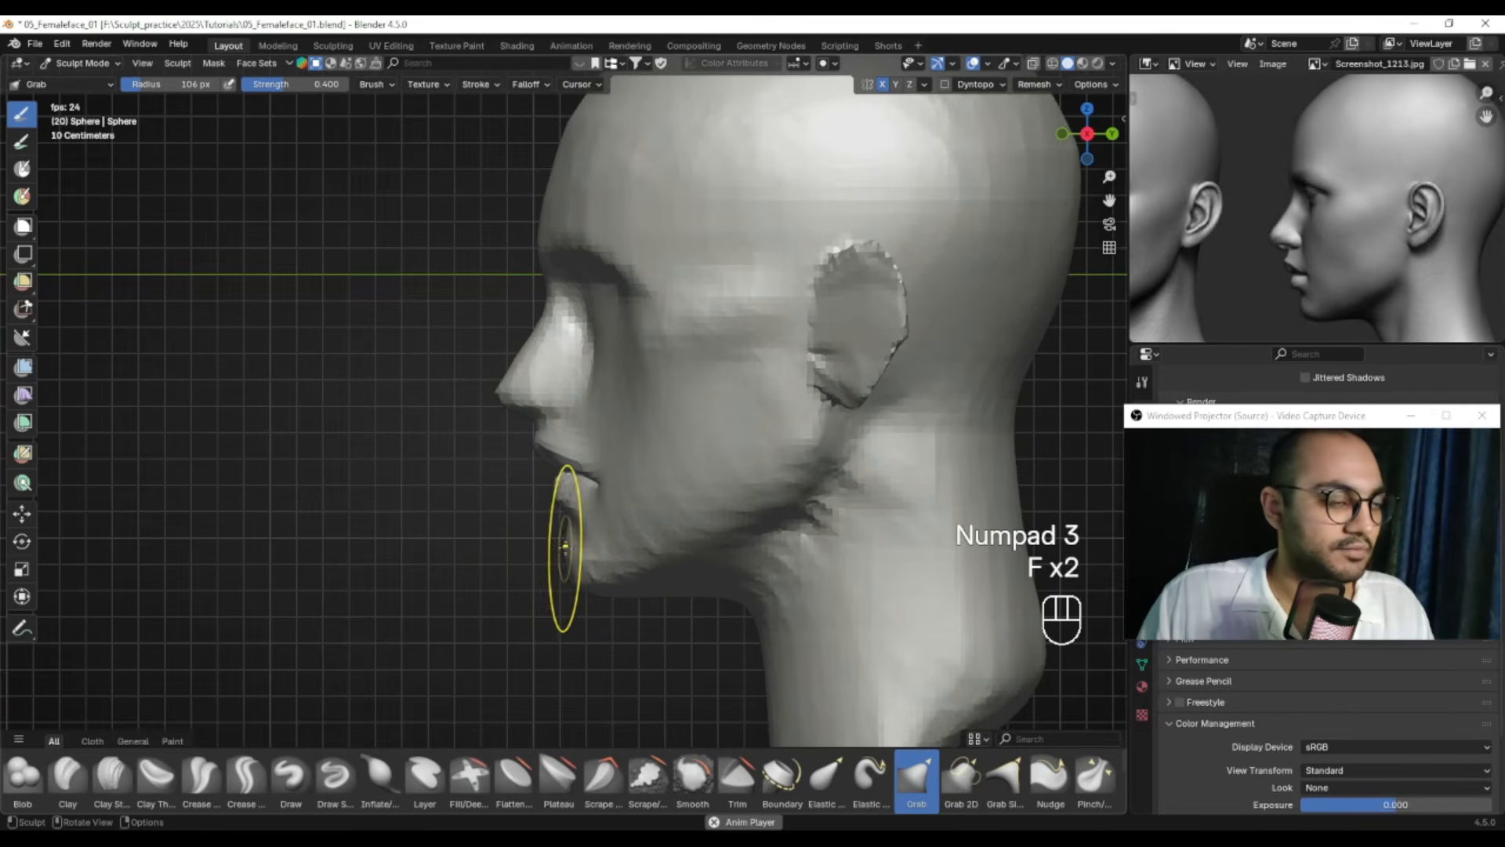
key("f")
left_click(556, 537)
key("f")
left_click(588, 578)
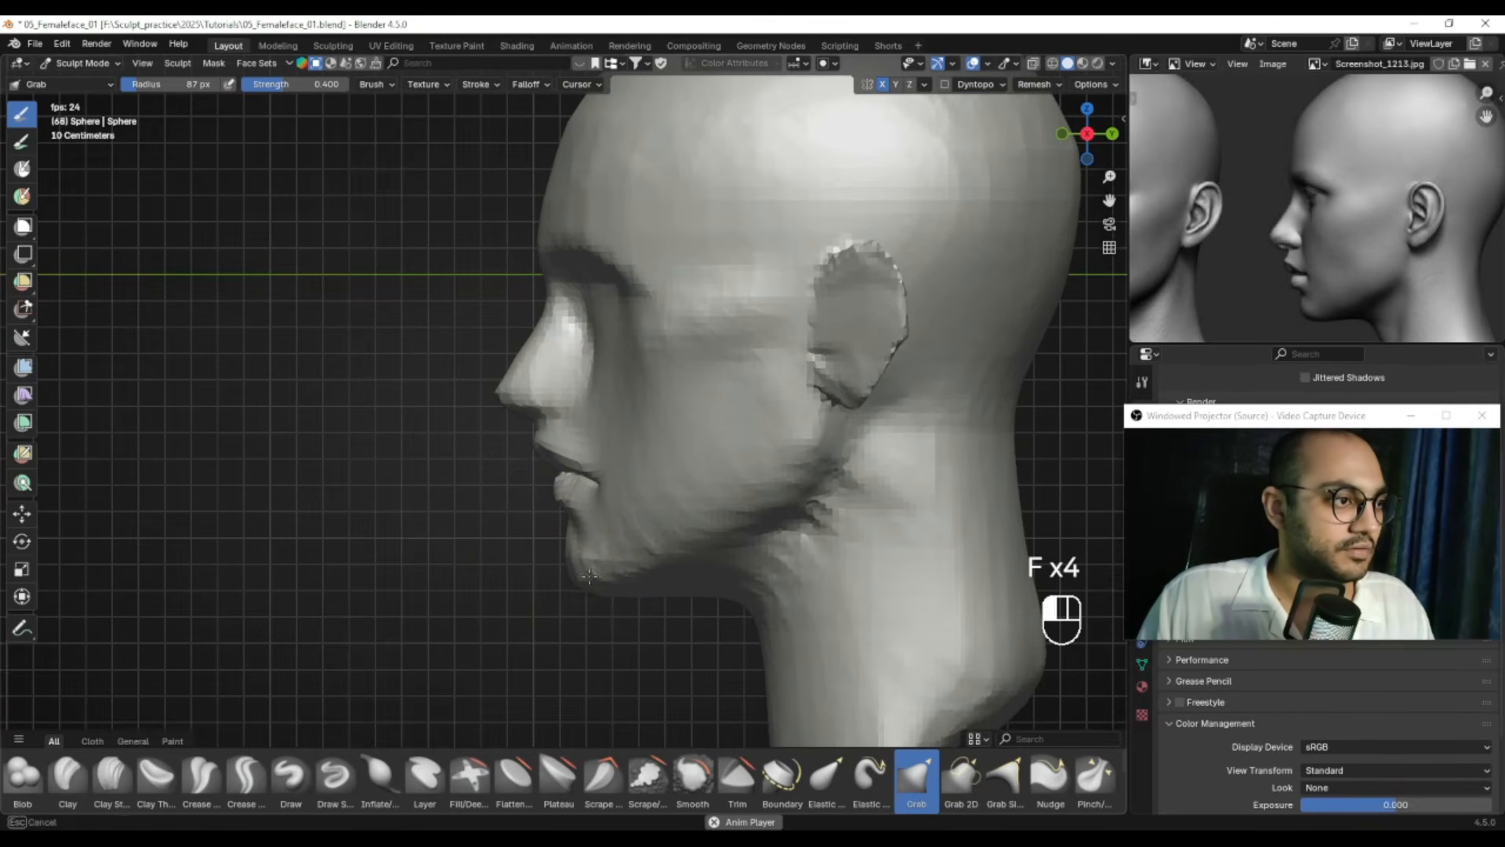
Adjust the underside of the chin with a 141 px Grab brush and check it in three-quarter view
key("f")
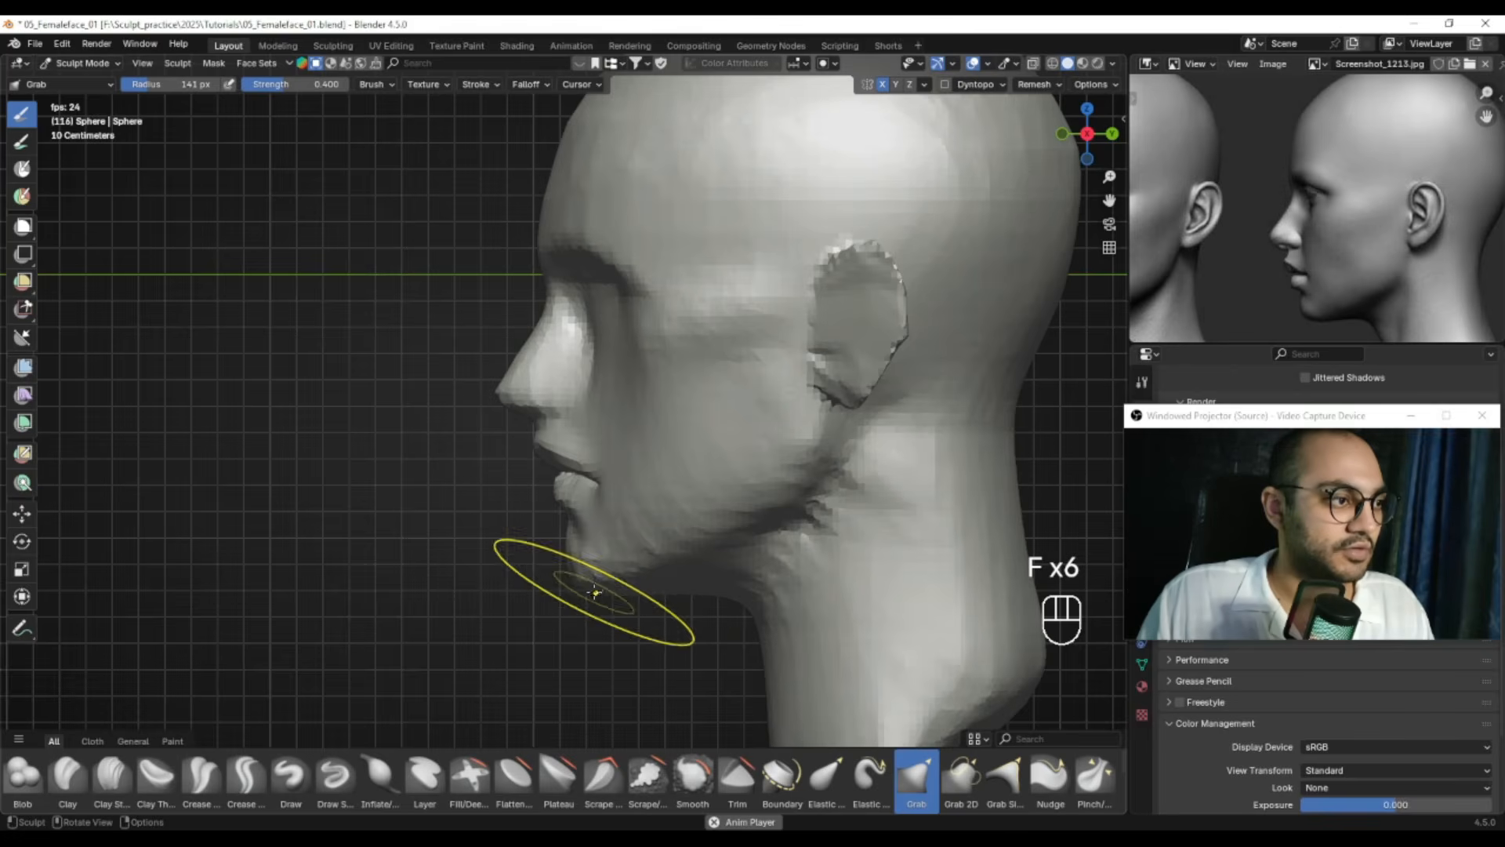
left_click_drag(558, 573, 553, 574)
mouse_move(485, 569)
right_mouse_down("alt")
mouse_move(638, 565)
mouse_move(578, 558)
right_mouse_up("alt")
key("f")
left_click(549, 561)
key("f")
left_click(470, 543)
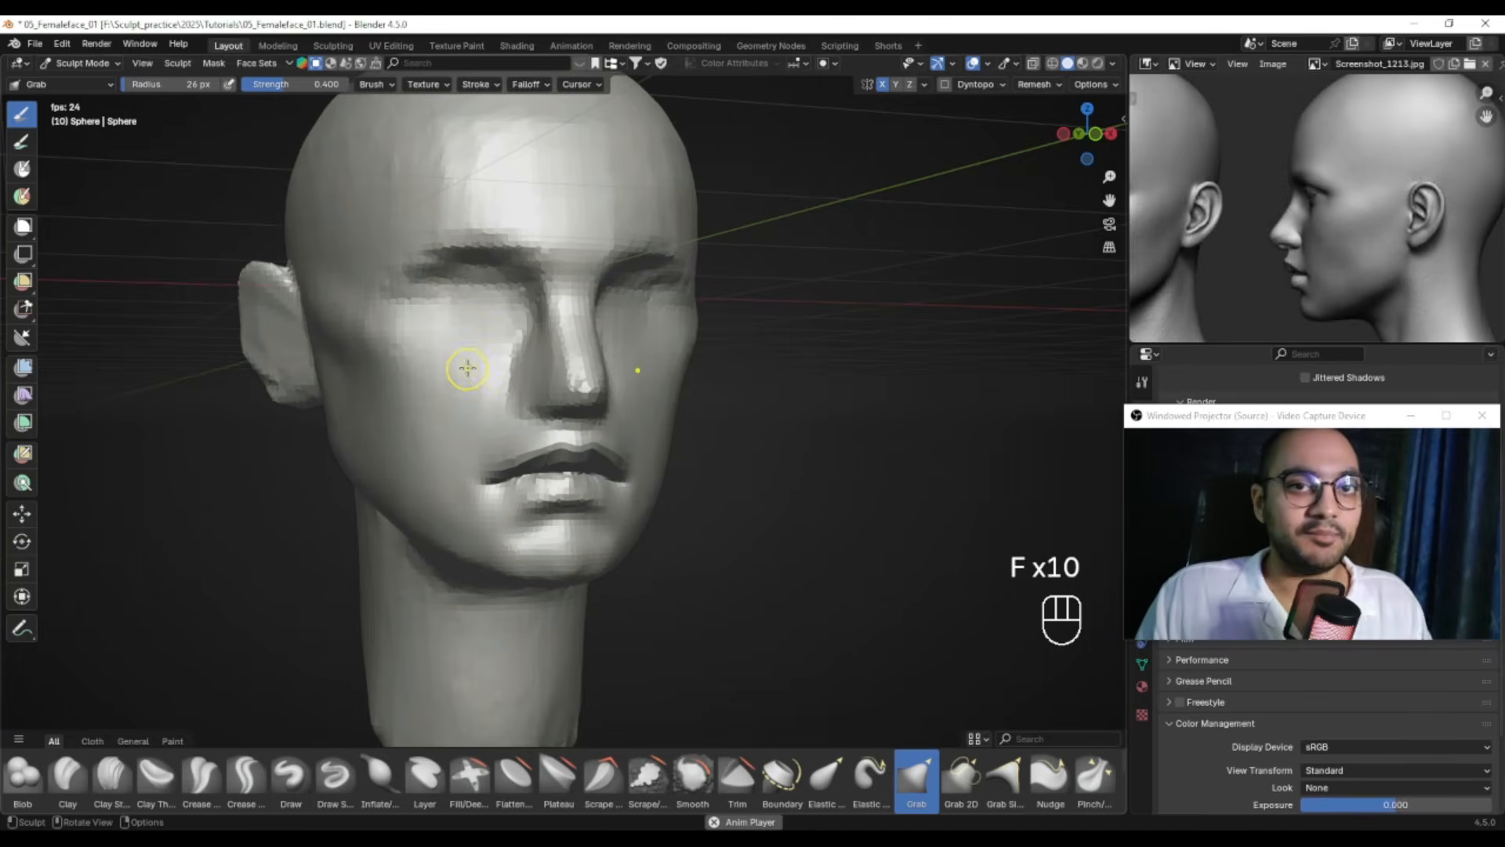
Adjust the jawline beside the chin with the Grab brush at a radius of 107 px
key("f")
left_click(487, 473)
mouse_move(496, 459)
right_mouse_down("alt")
mouse_move(447, 471)
mouse_move(519, 474)
right_mouse_up("alt")
left_click(471, 537)
right_click_drag(470, 537, 484, 555, "alt")
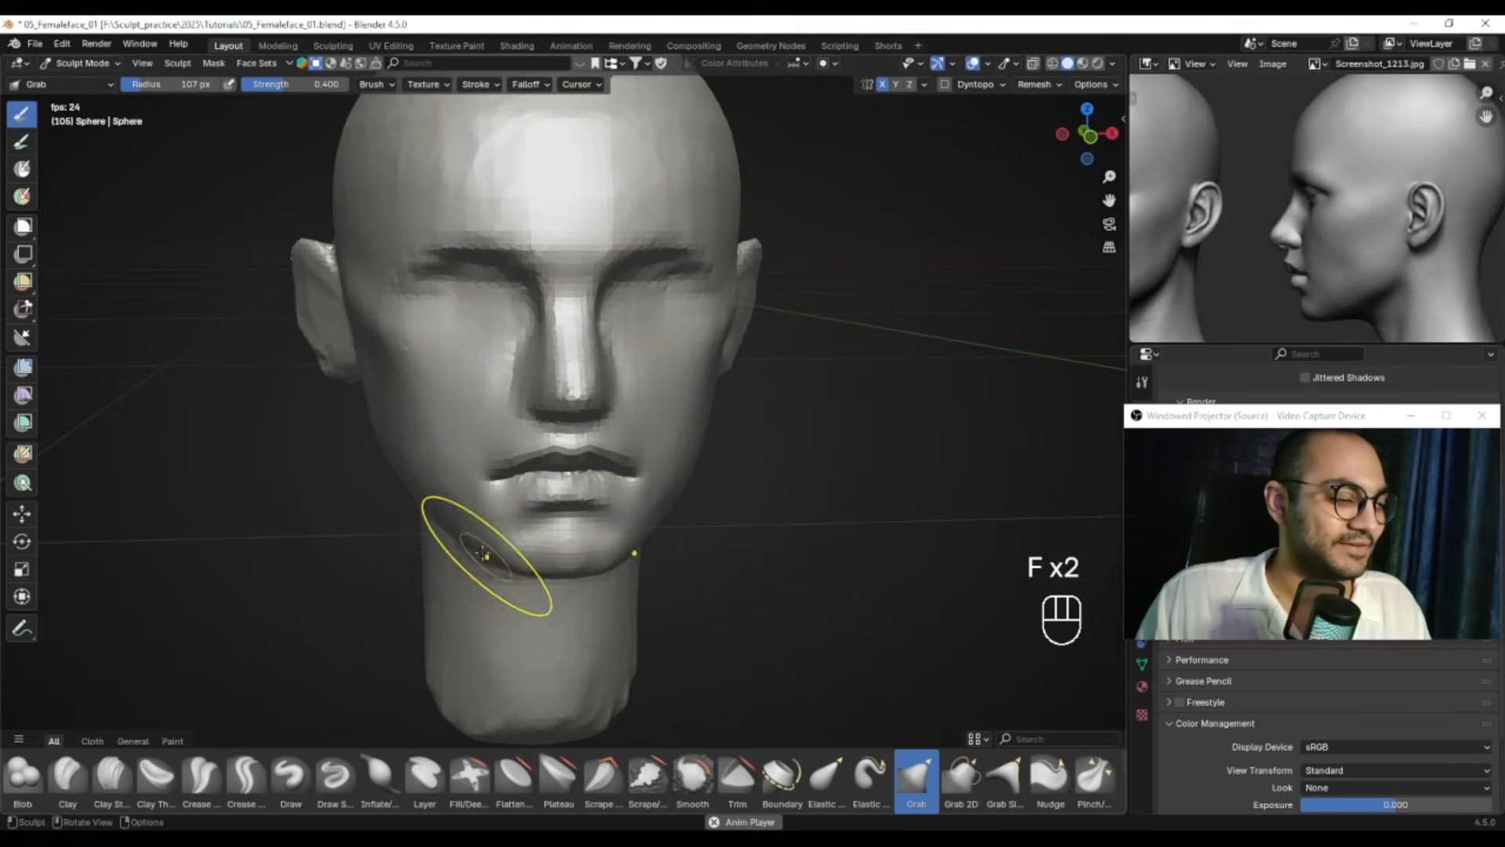
Shape the chin and jaw curve from below with the Grab brush, stepping its radius from 121 down to 94 px
mouse_move(434, 506)
left_mouse_down("alt")
mouse_move(504, 520)
mouse_move(551, 396)
left_mouse_up("alt")
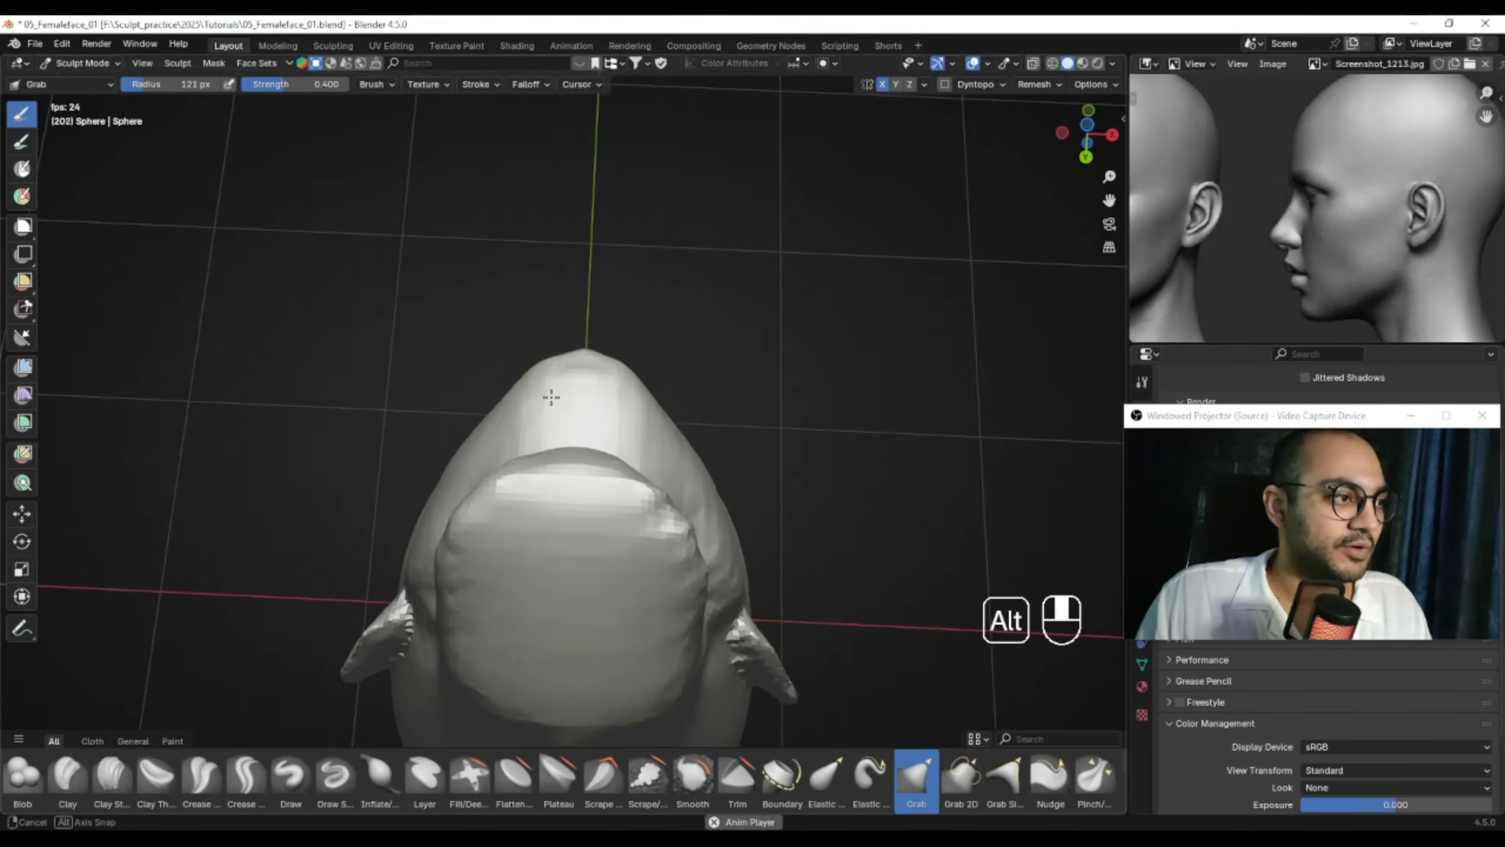
left_click_drag(490, 446, 499, 434, "alt")
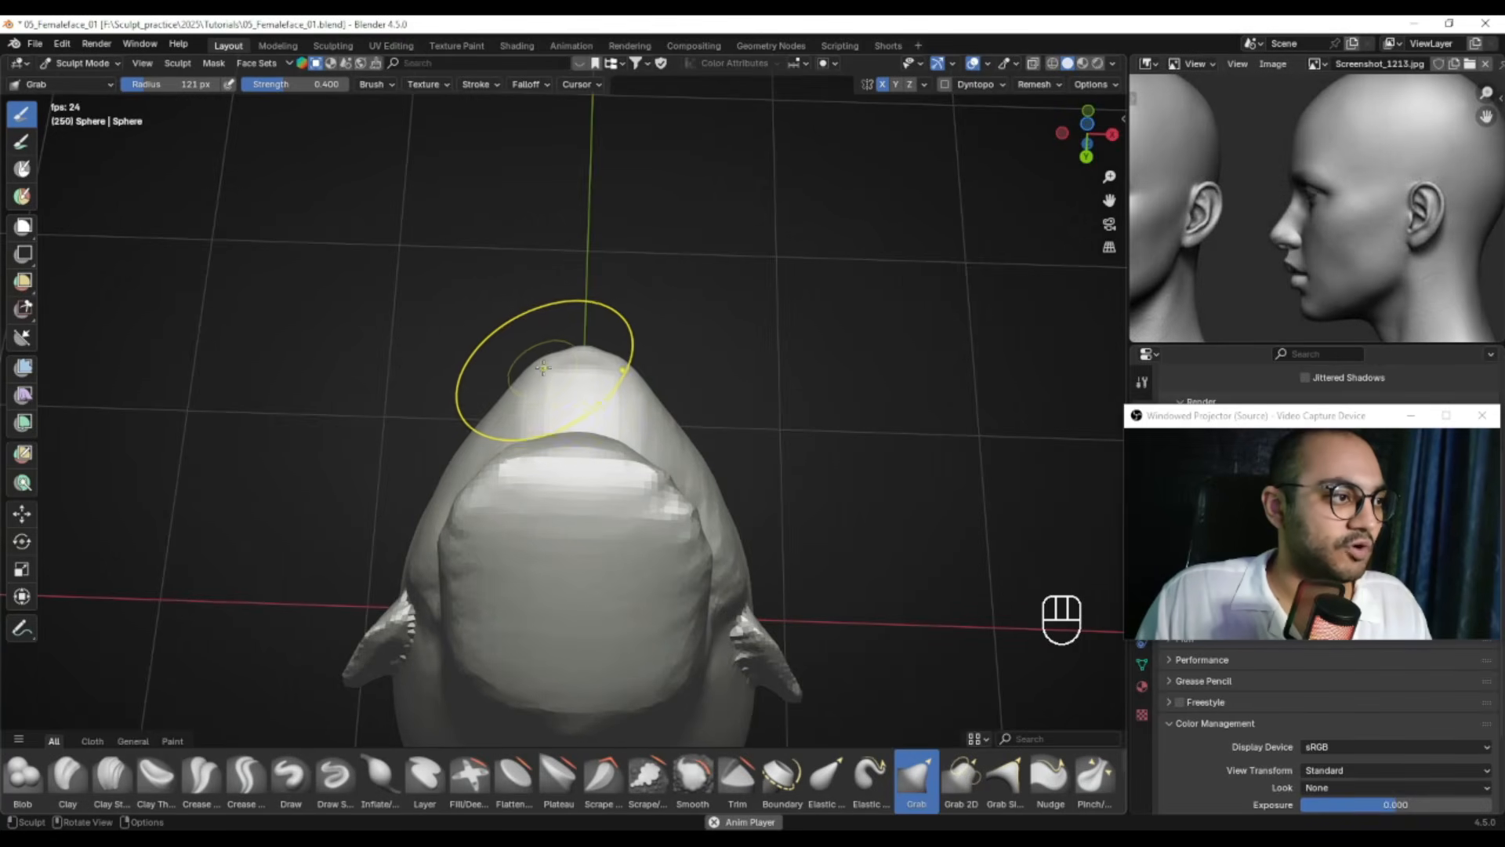
key("f")
left_click(423, 470)
key("f")
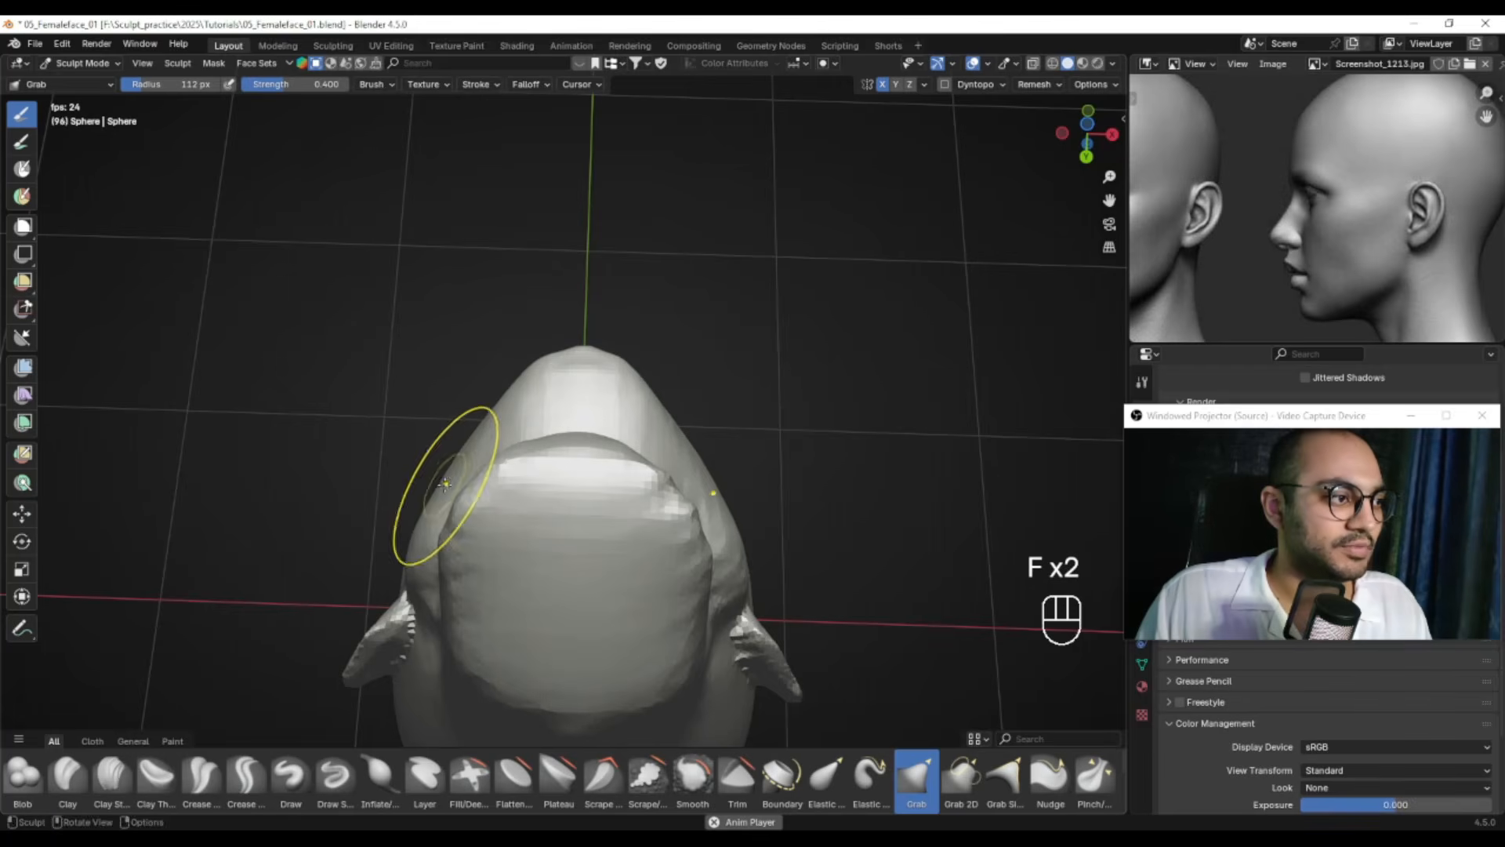
key("f")
left_click(431, 503)
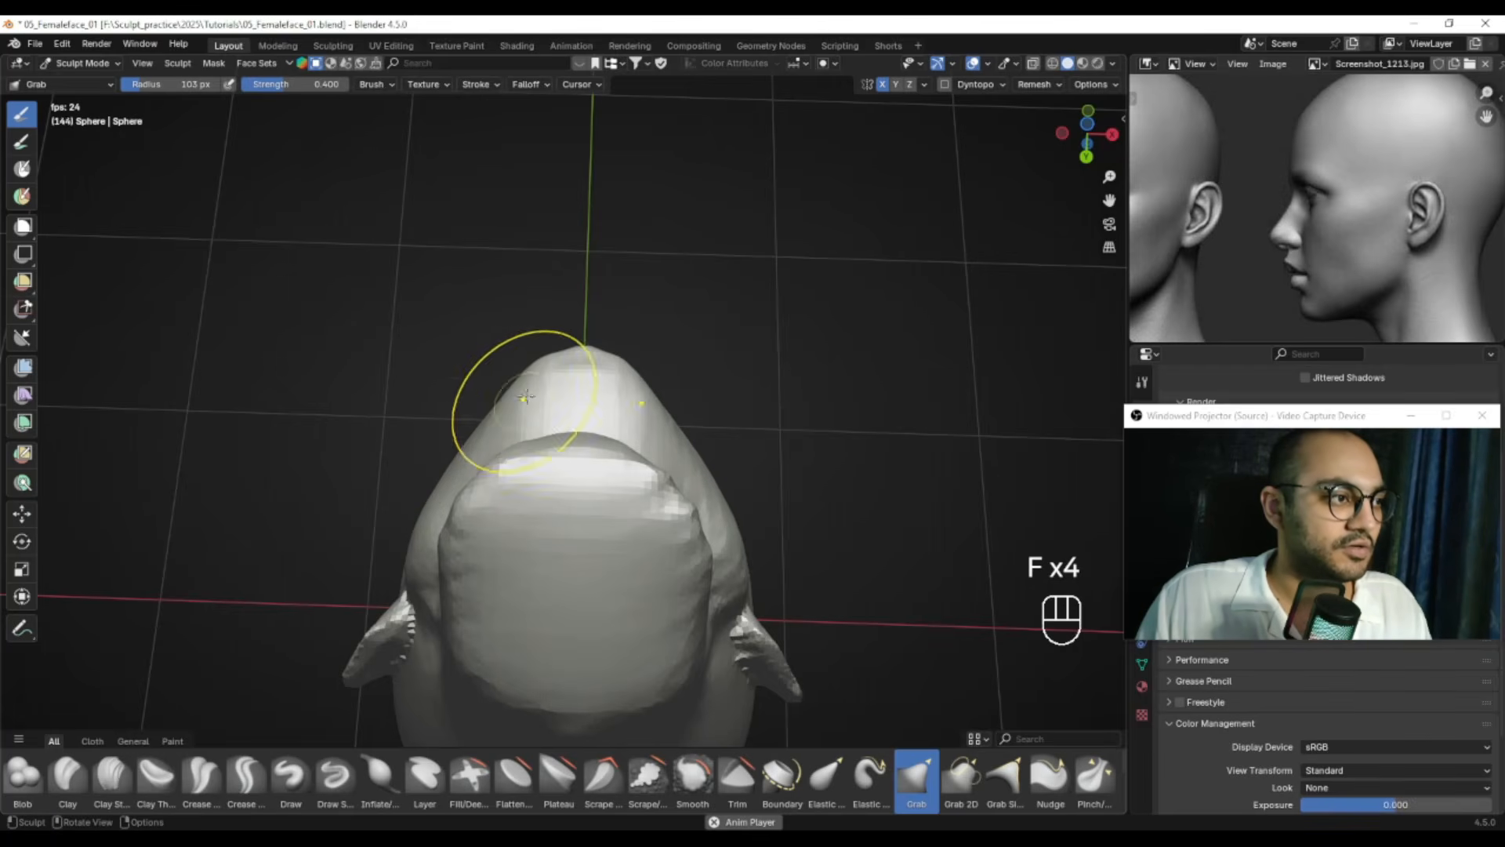
key("f")
left_click(410, 528)
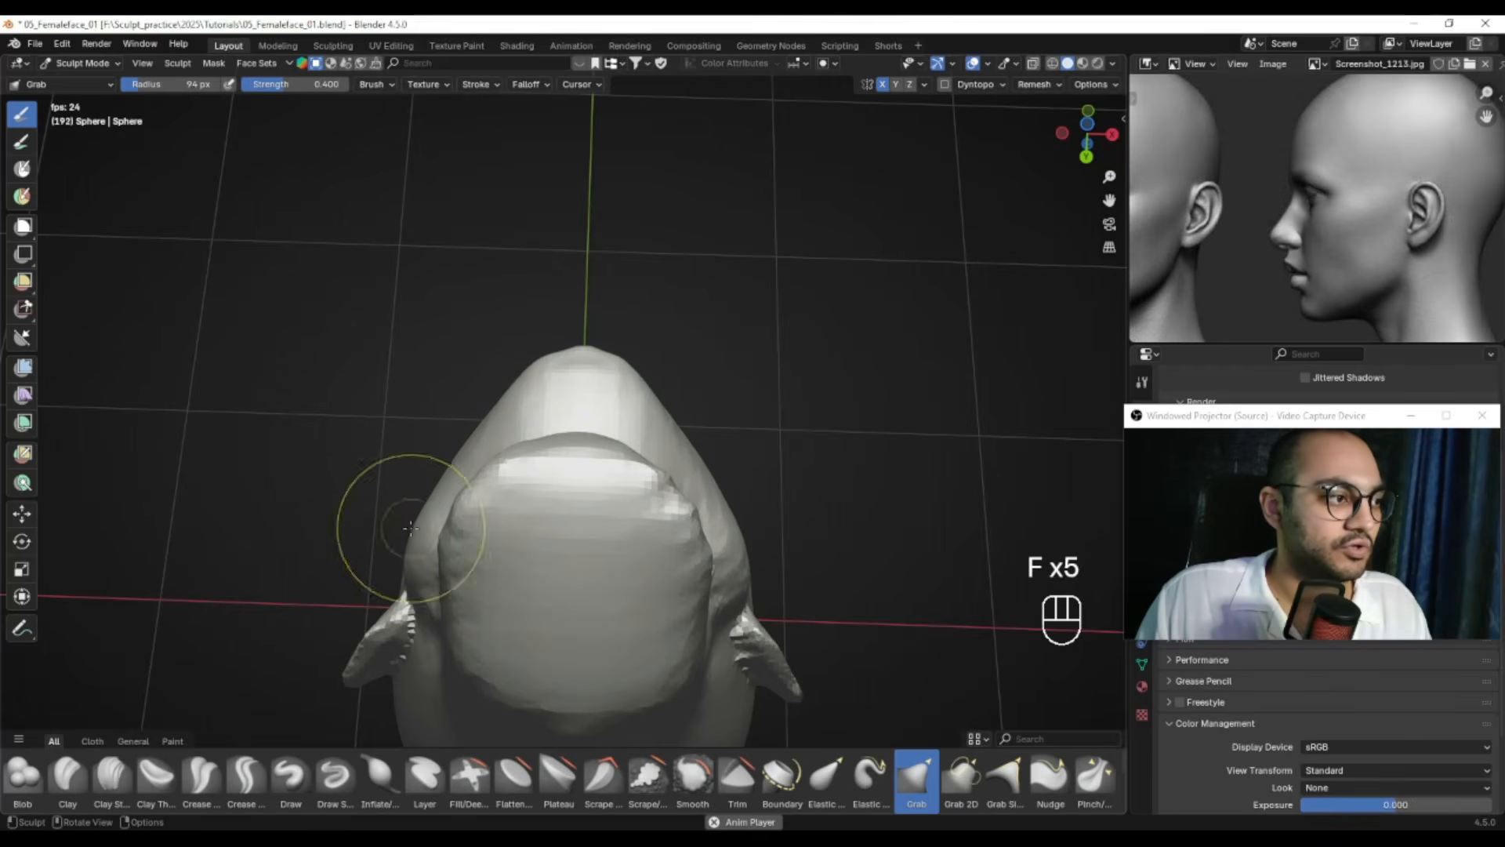
Undo the last three Grab brush changes to the jaw
mouse_move(442, 483)
middle_mouse_down("alt")
mouse_move(454, 555)
mouse_move(595, 511)
mouse_move(494, 537)
middle_mouse_up("alt")
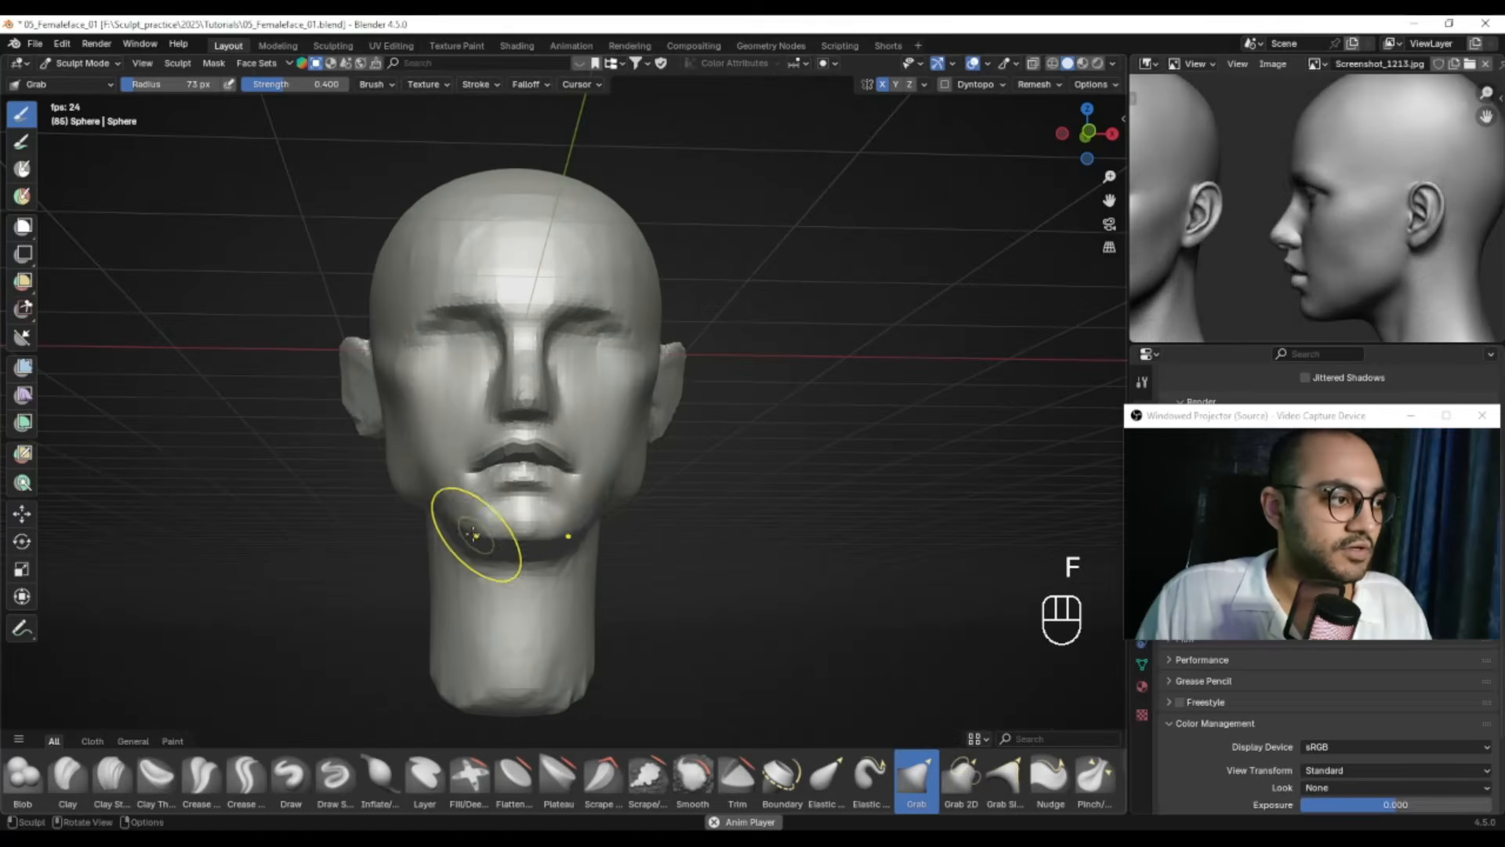
key("ctrl+z")
key("ctrl+z")
key("ctrl+z")
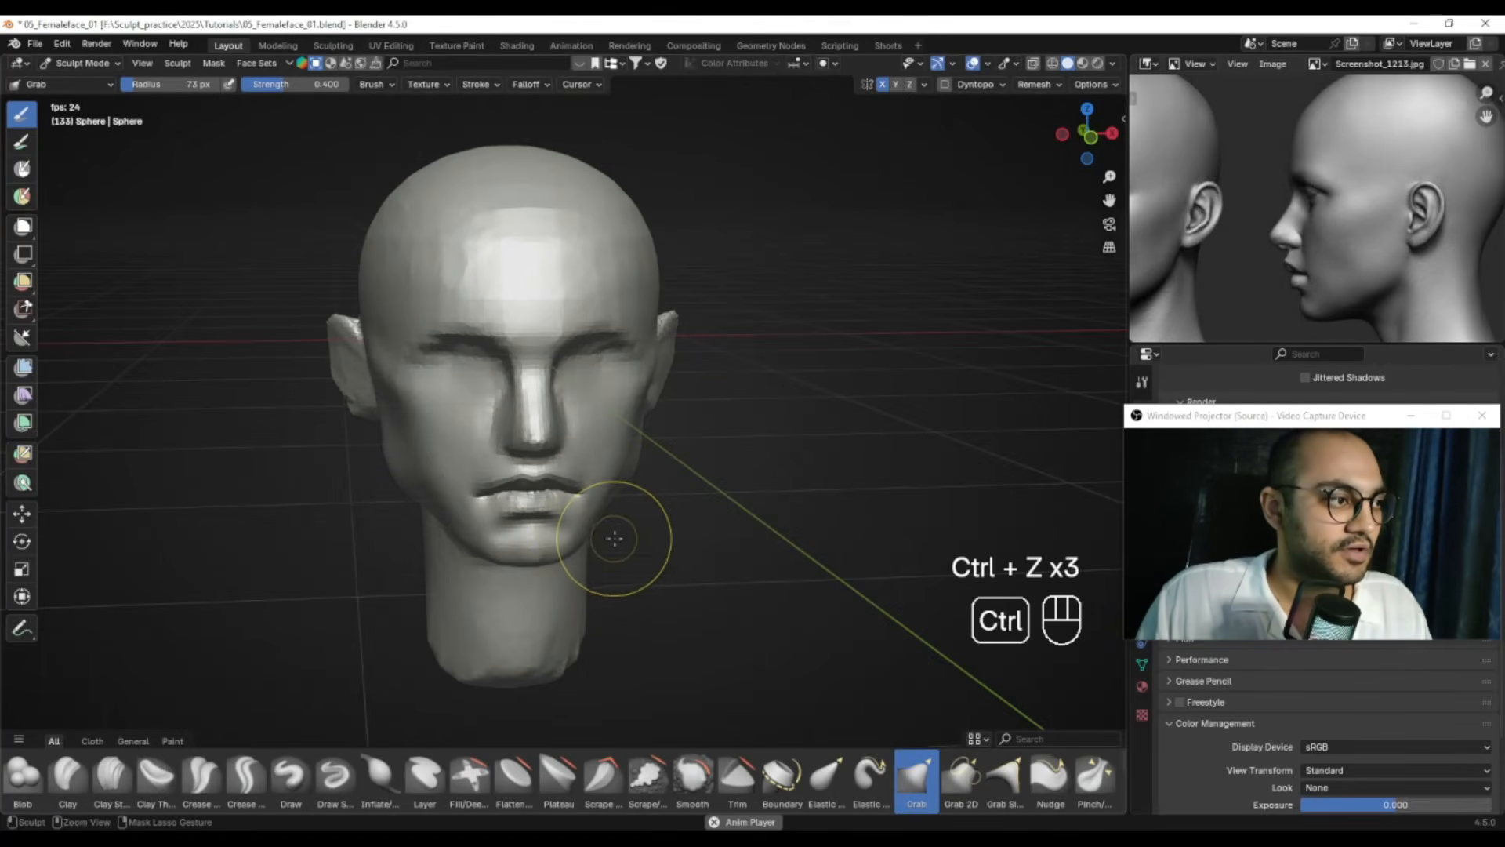
Adjust the jaw contour with the Grab brush from a low front view, resizing the brush between strokes
left_click_drag(570, 527, 475, 523, "alt")
key("f")
key("f")
mouse_move(614, 514)
left_mouse_down("alt")
mouse_move(621, 487)
mouse_move(653, 468)
left_mouse_up("alt")
left_click(671, 486)
key("f")
left_click(664, 456)
left_click_drag(514, 532, 680, 514, "alt")
Smooth the side of the cheek and reshape its outer contour with the Grab brush at a 109 px radius
mouse_move(446, 464)
left_mouse_down("shift")
mouse_move(471, 513)
mouse_move(622, 527)
mouse_move(494, 471)
left_mouse_up("shift")
key("f")
left_click(456, 459)
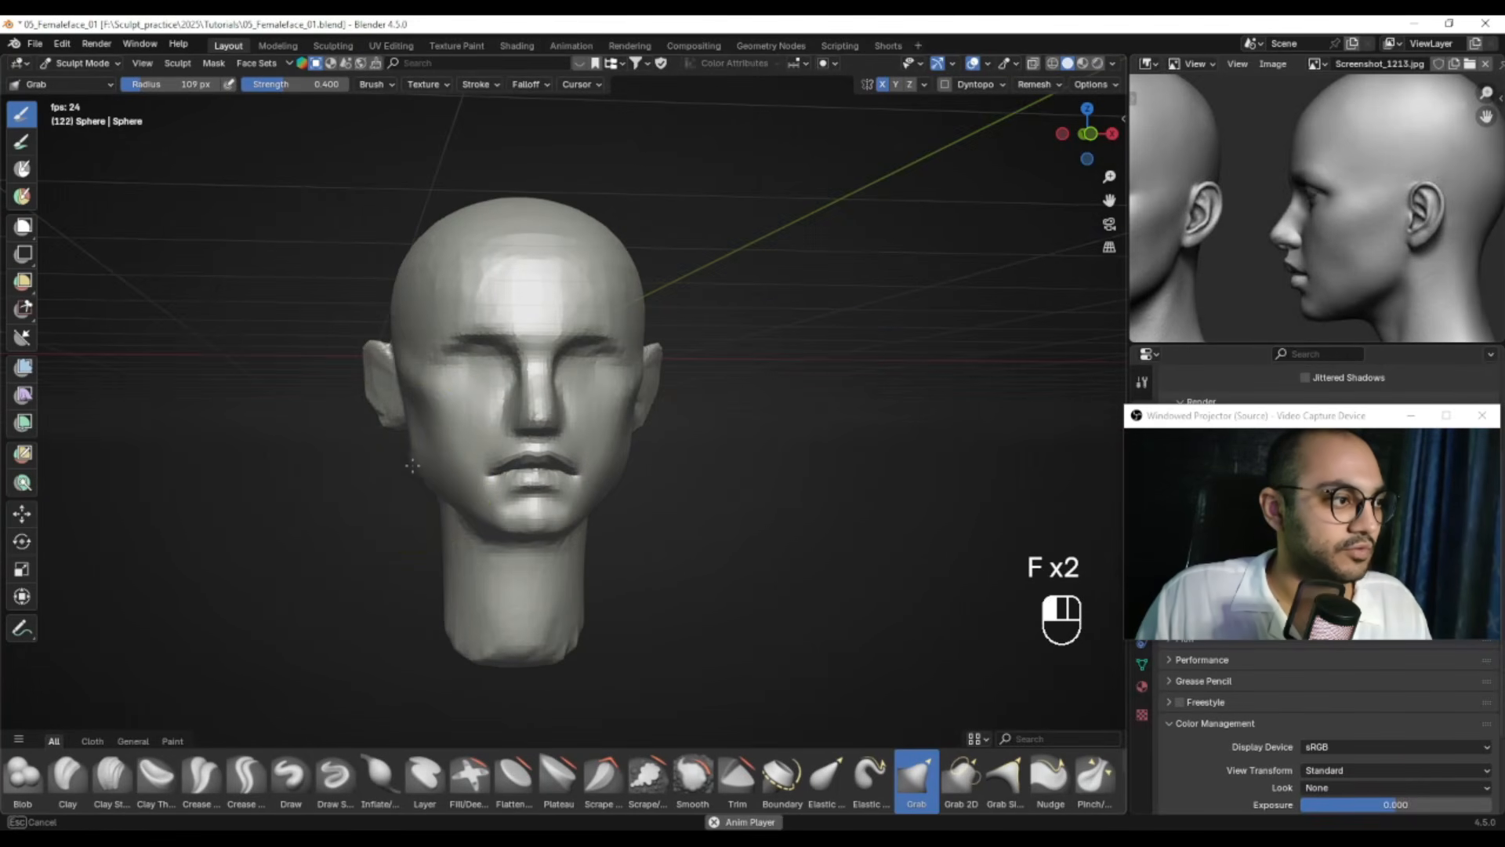
left_click_drag(419, 465, 424, 464)
mouse_move(454, 464)
left_mouse_down("alt")
mouse_move(440, 461)
mouse_move(449, 500)
left_mouse_up("alt")
mouse_move(450, 498)
left_mouse_down("alt")
mouse_move(501, 334)
mouse_move(495, 445)
mouse_move(541, 549)
left_mouse_up("alt")
left_click_drag(540, 549, 598, 527, "ctrl+alt")
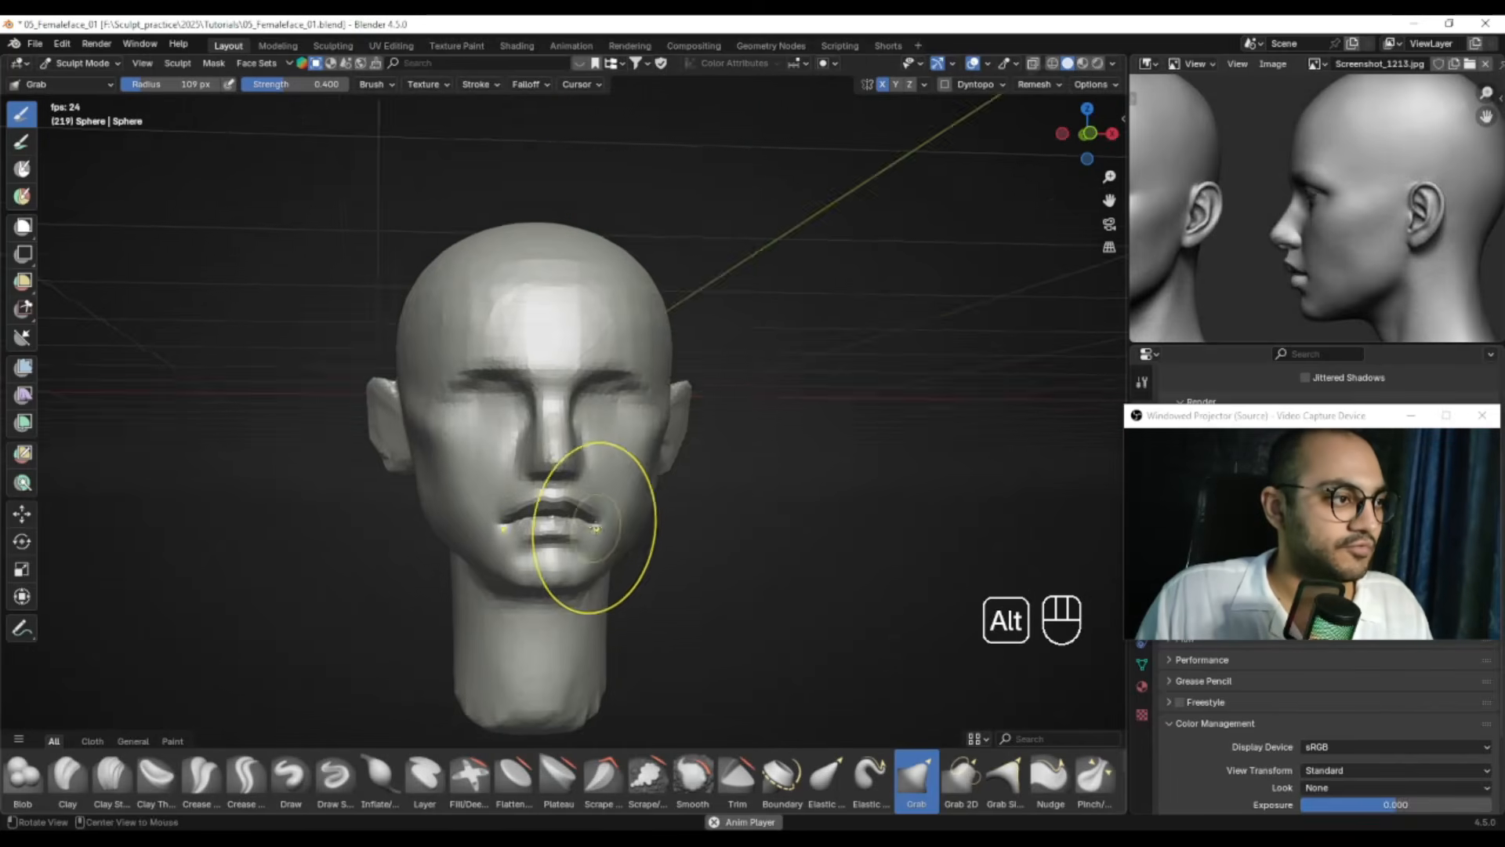
Shape the sides of the nose with the Grab brush at an 80 px radius, using the front-view reference as a guide
left_click_drag(530, 427, 580, 443, "alt")
left_click_drag(1257, 268, 1408, 263, "alt")
left_click_drag(647, 432, 674, 374, "alt")
left_click_drag(1200, 254, 1426, 258, "alt")
left_click_drag(588, 376, 607, 399, "ctrl+alt")
mouse_move(608, 400)
left_mouse_down("alt+shift")
mouse_move(623, 401)
mouse_move(620, 380)
left_mouse_up("alt+shift")
key("f")
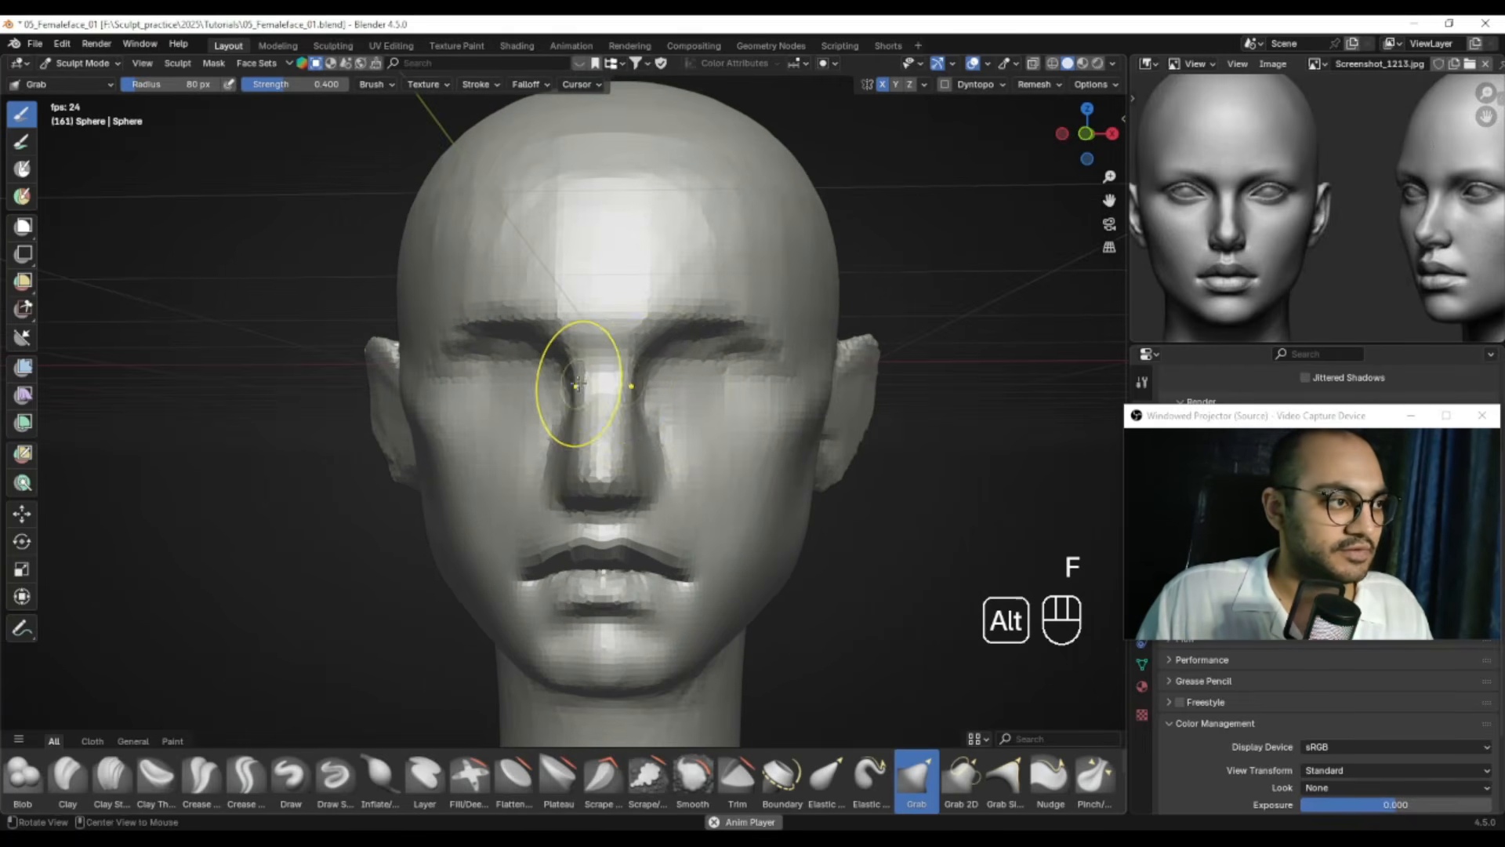
left_click(608, 425)
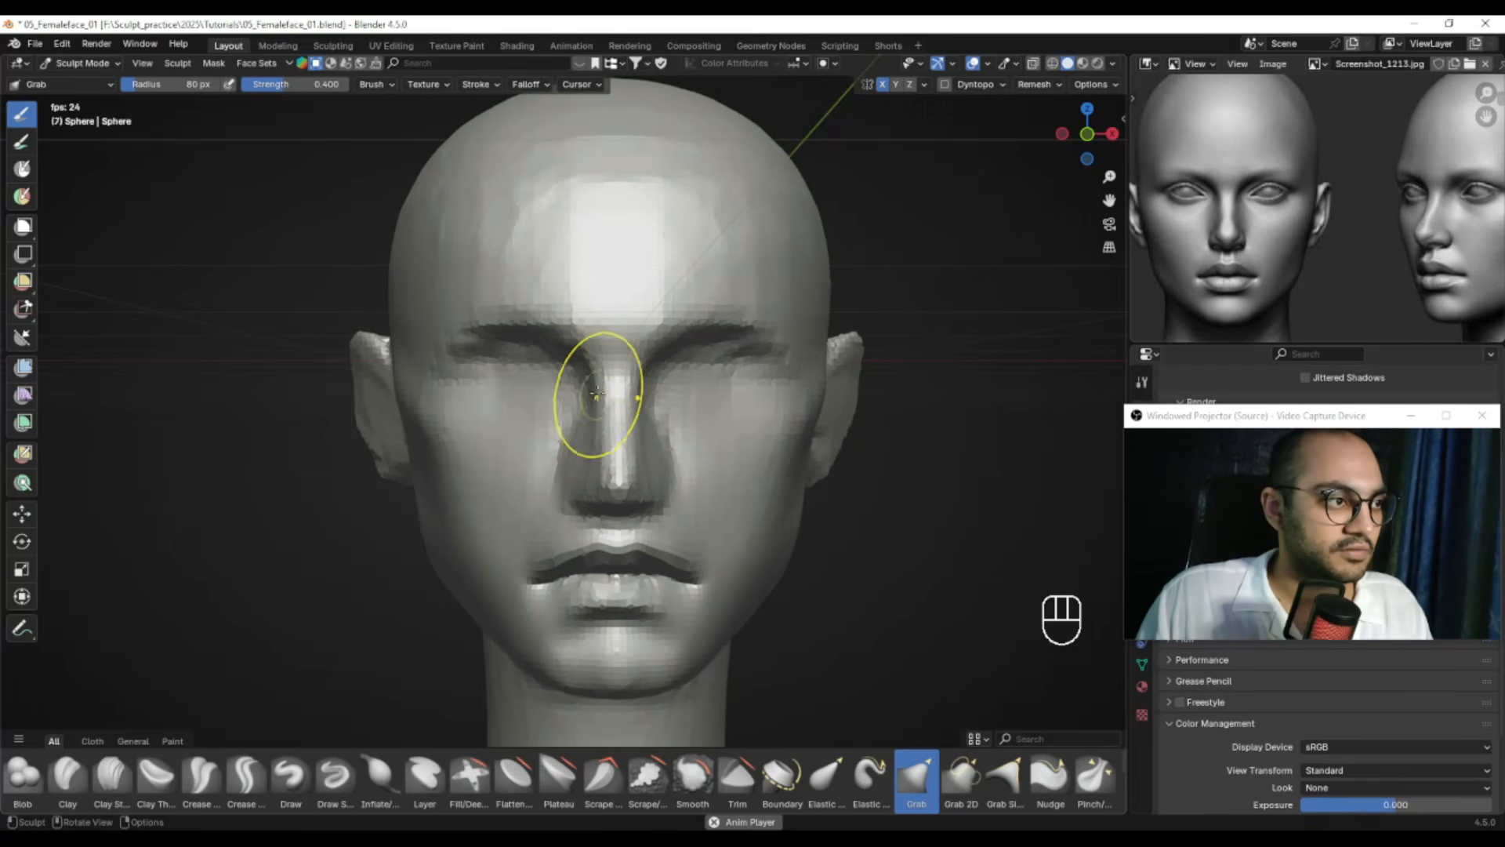
key("f")
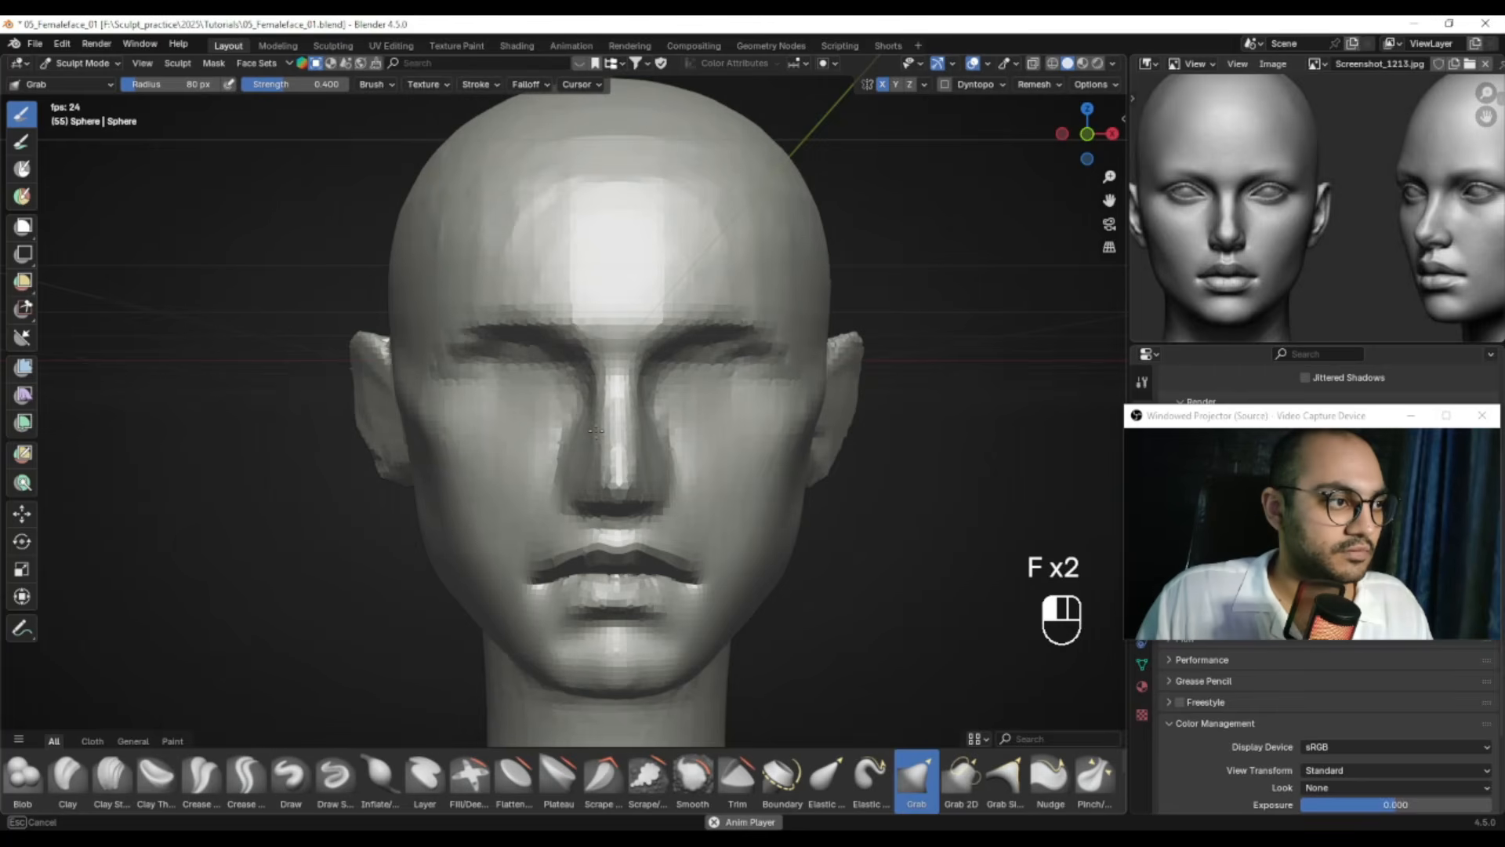
left_click_drag(597, 482, 594, 483)
Reduce the Grab brush to 43 px and refine the nose and outer eye area in three-quarter view
key("f")
mouse_move(596, 483)
left_mouse_down("alt")
mouse_move(695, 491)
mouse_move(690, 502)
left_mouse_up("alt")
left_click(679, 492)
left_click_drag(684, 500, 715, 499, "alt")
key("f")
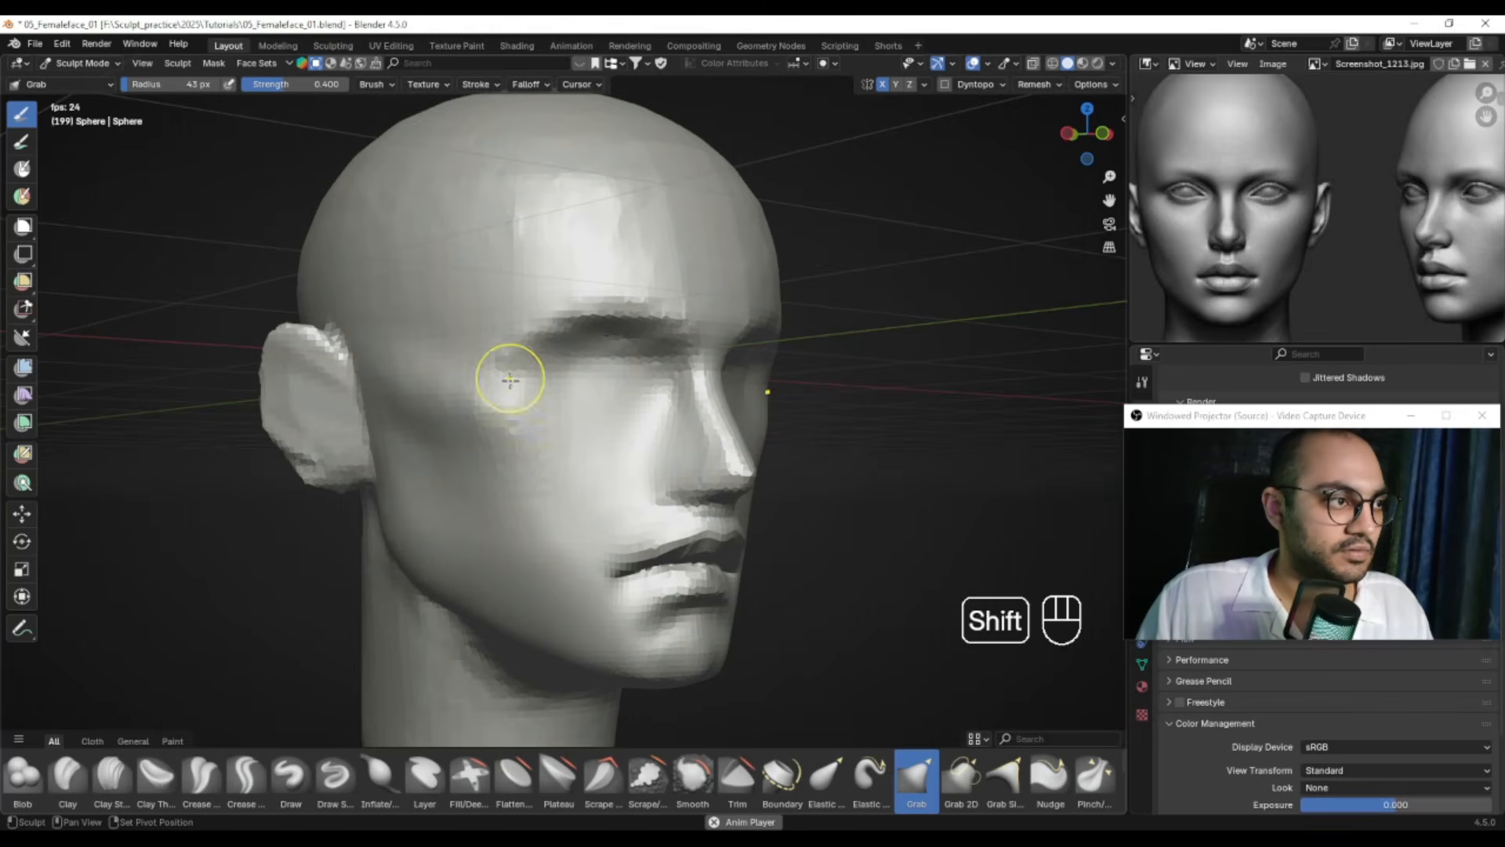
middle_click_drag(666, 396, 584, 385, "alt")
middle_click_drag(584, 386, 550, 382, "ctrl+alt")
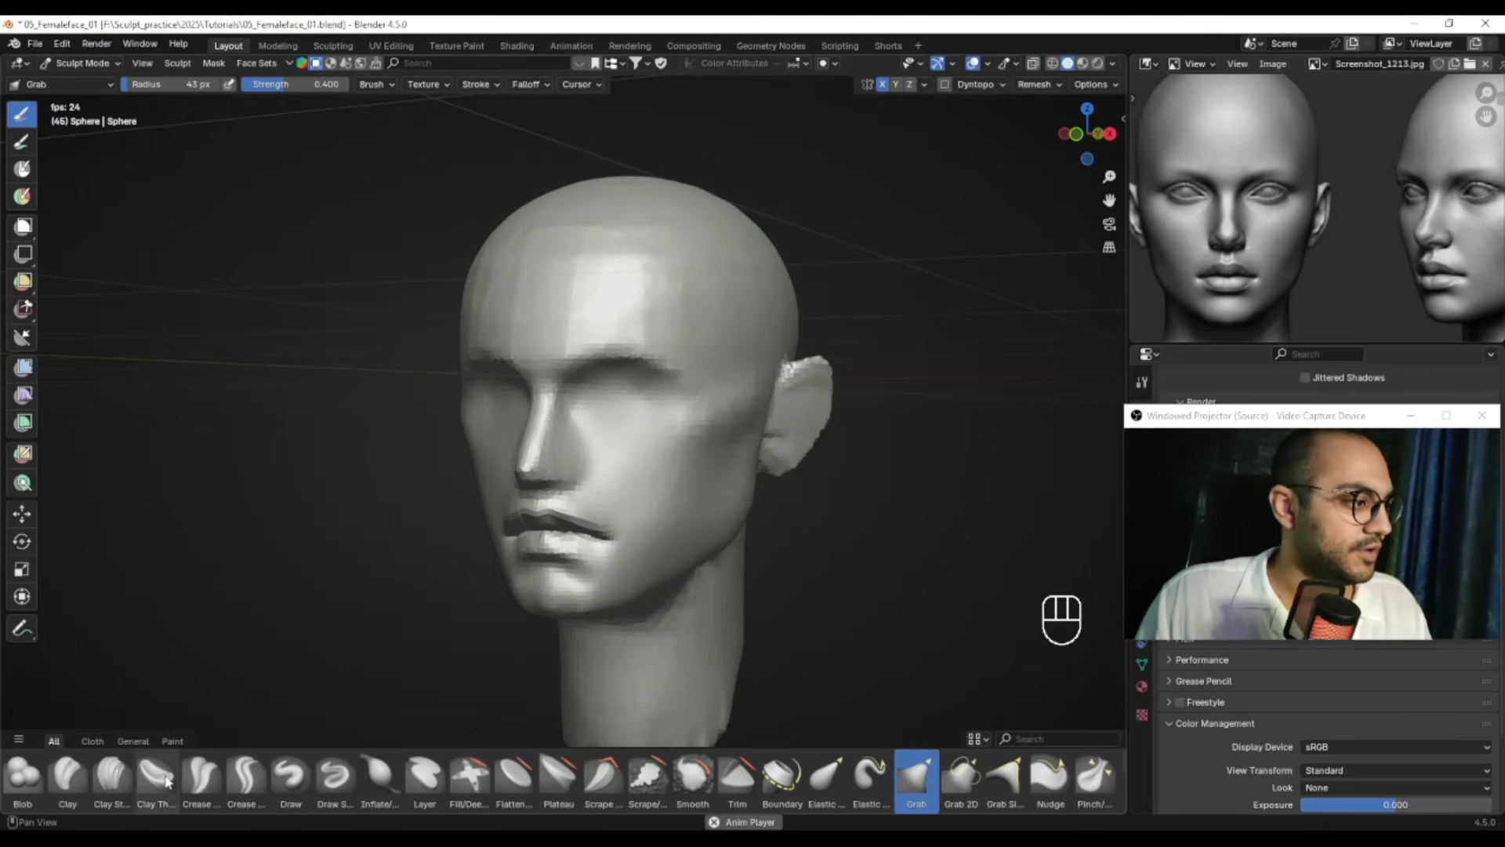
Adjust the cheekbone area beside the nose from below with the Grab brush at a 102 px radius
left_click(290, 776)
mouse_move(572, 350)
middle_mouse_down("ctrl+alt")
mouse_move(630, 260)
mouse_move(587, 369)
mouse_move(610, 377)
middle_mouse_up("ctrl+alt")
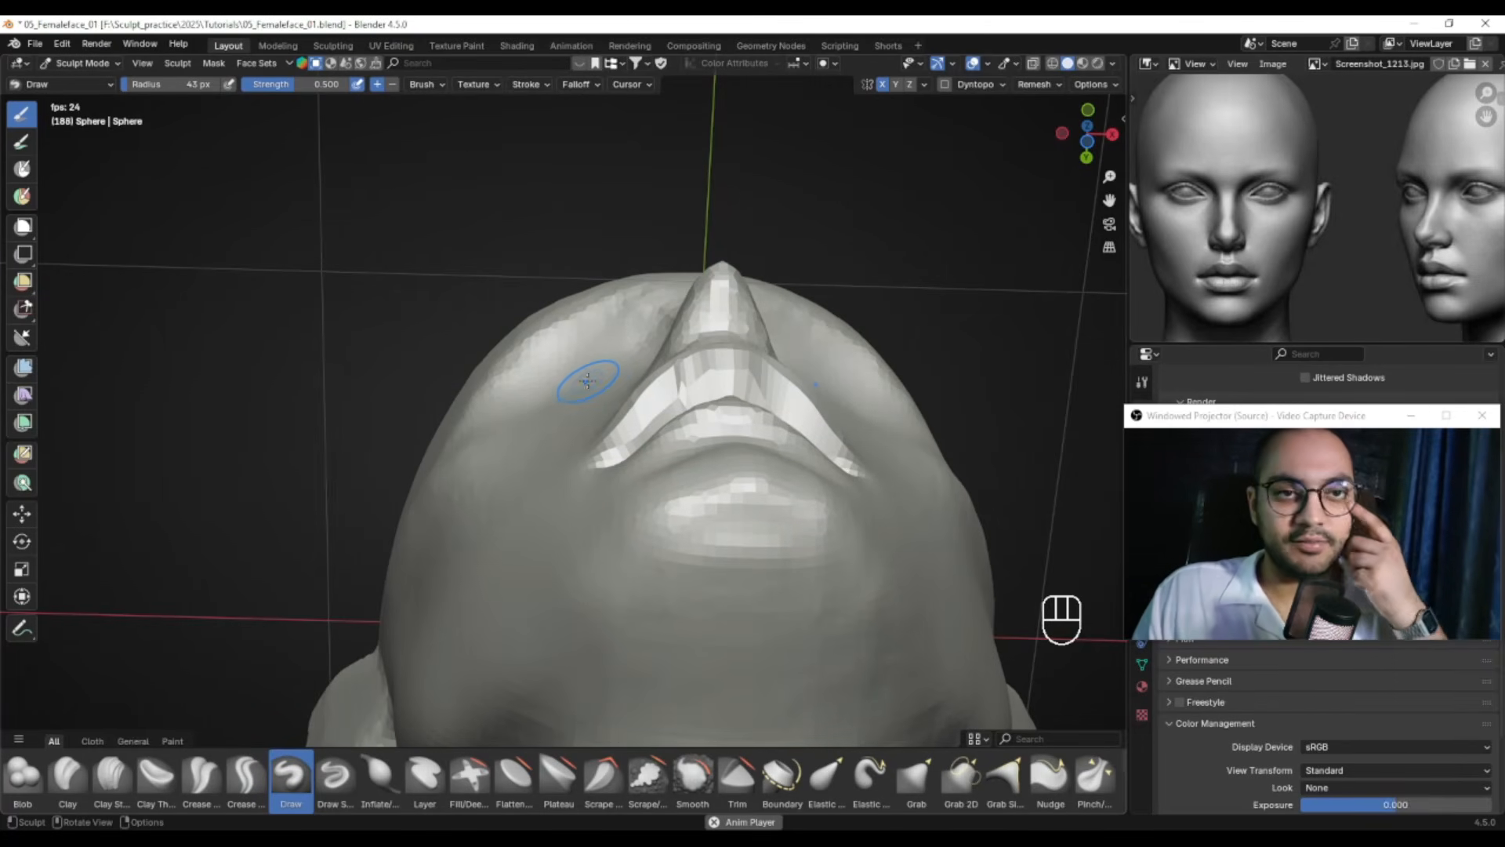
mouse_move(588, 392)
middle_mouse_down("alt")
mouse_move(603, 427)
mouse_move(581, 362)
mouse_move(596, 367)
middle_mouse_up("alt")
key("g")
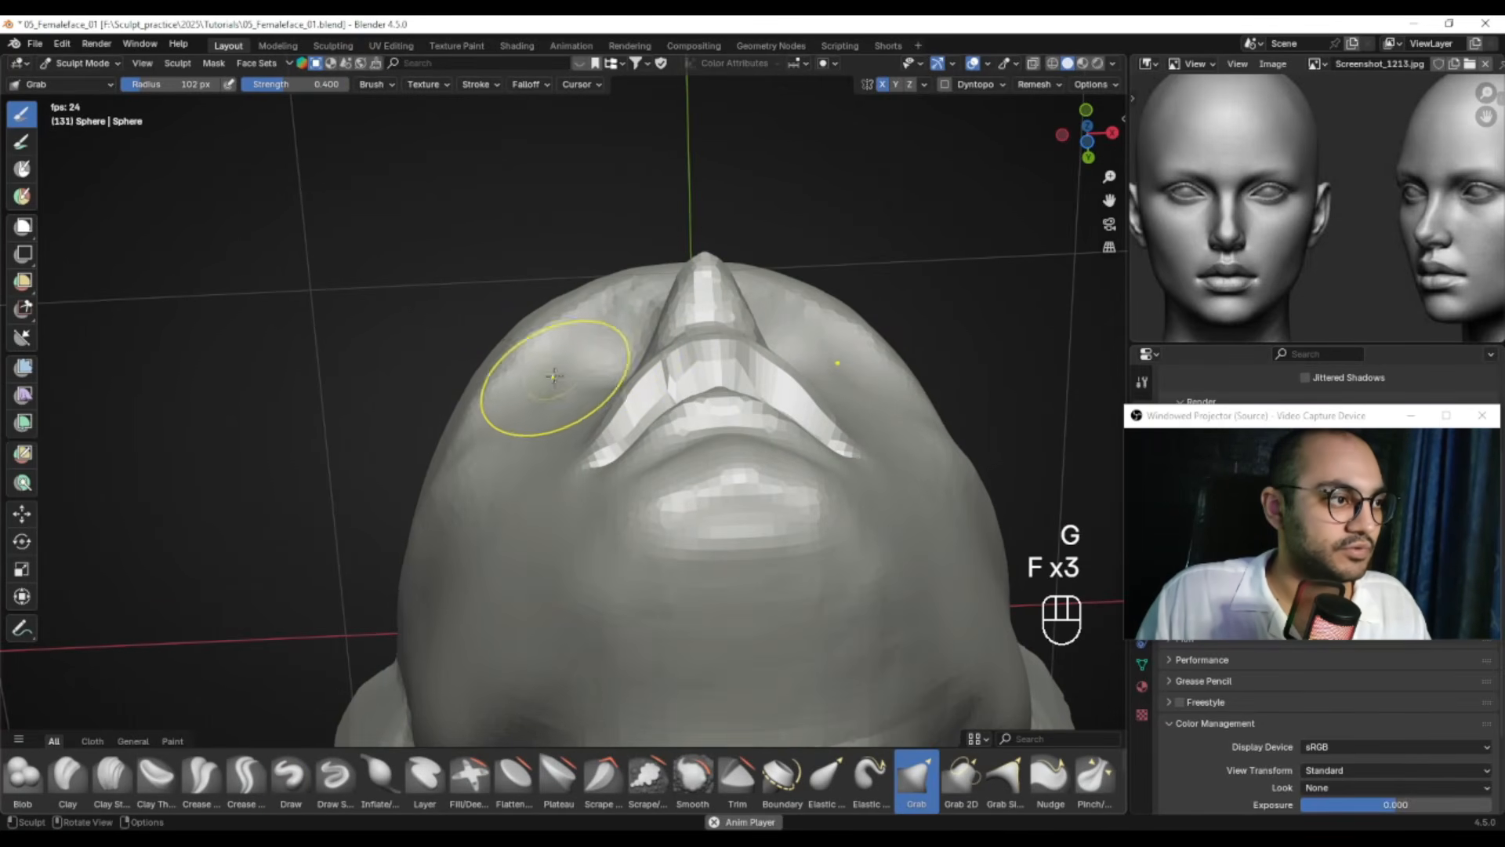
middle_click_drag(581, 377, 329, 674, "alt")
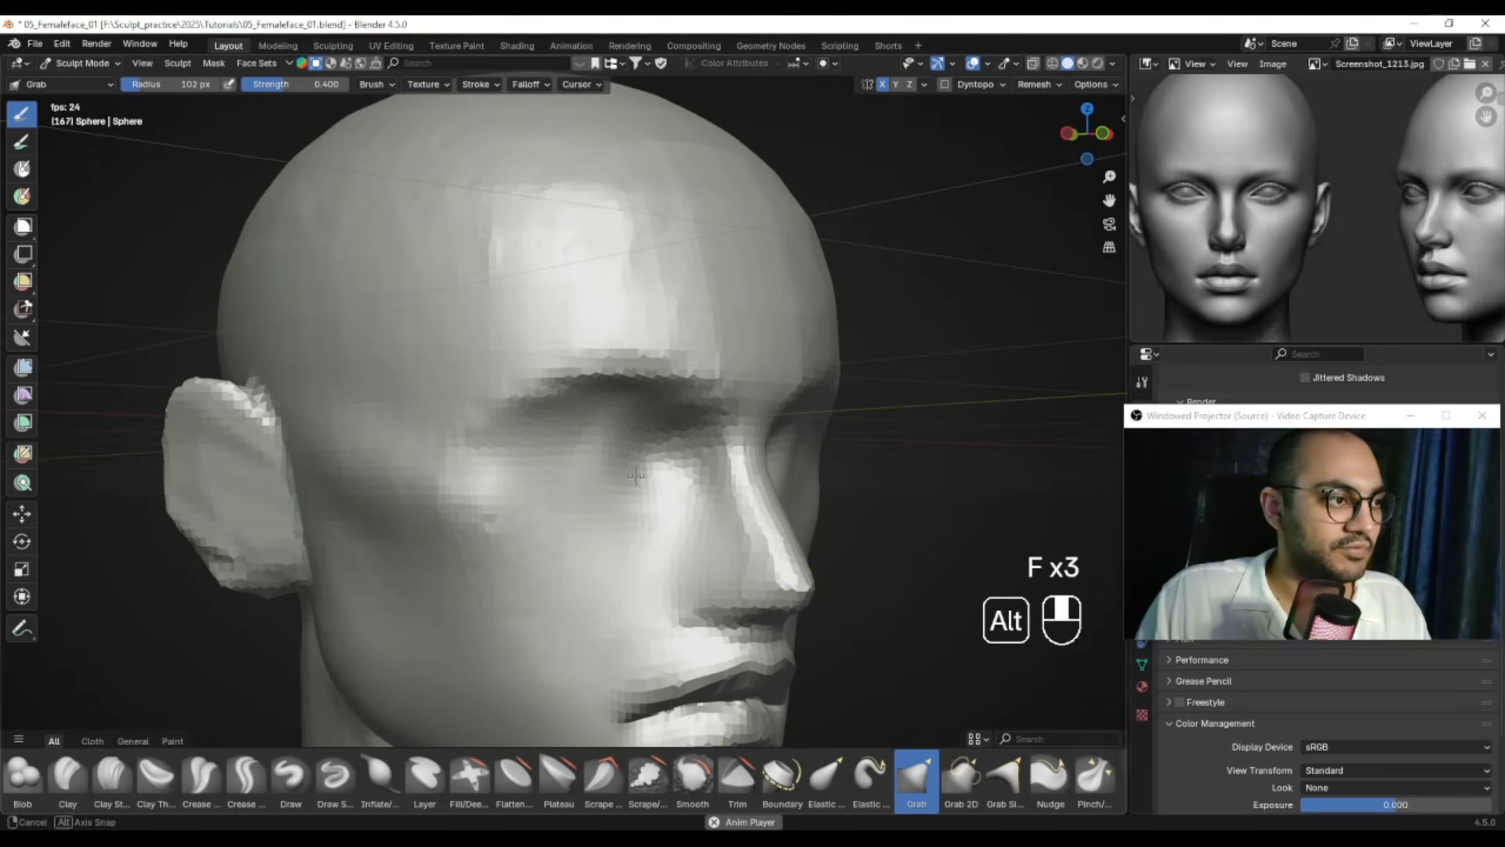
Carve the inner eye corners and under-eye areas with the Draw brush inverted at a 59 px radius
left_click(276, 775)
middle_click_drag(397, 638, 605, 520, "alt")
key("f")
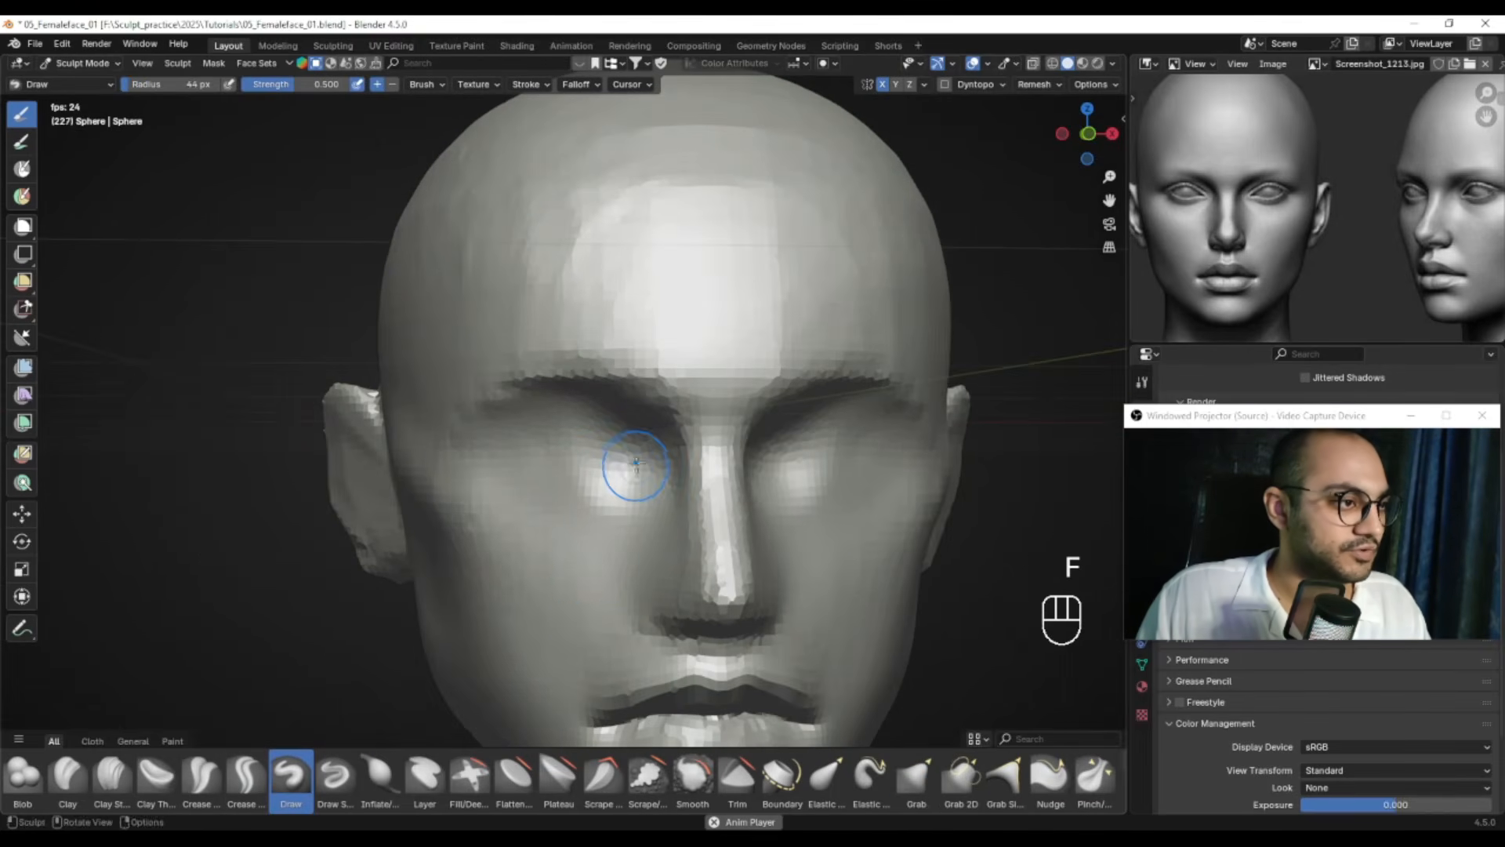
key("f")
left_click_drag(632, 489, 589, 521, "ctrl")
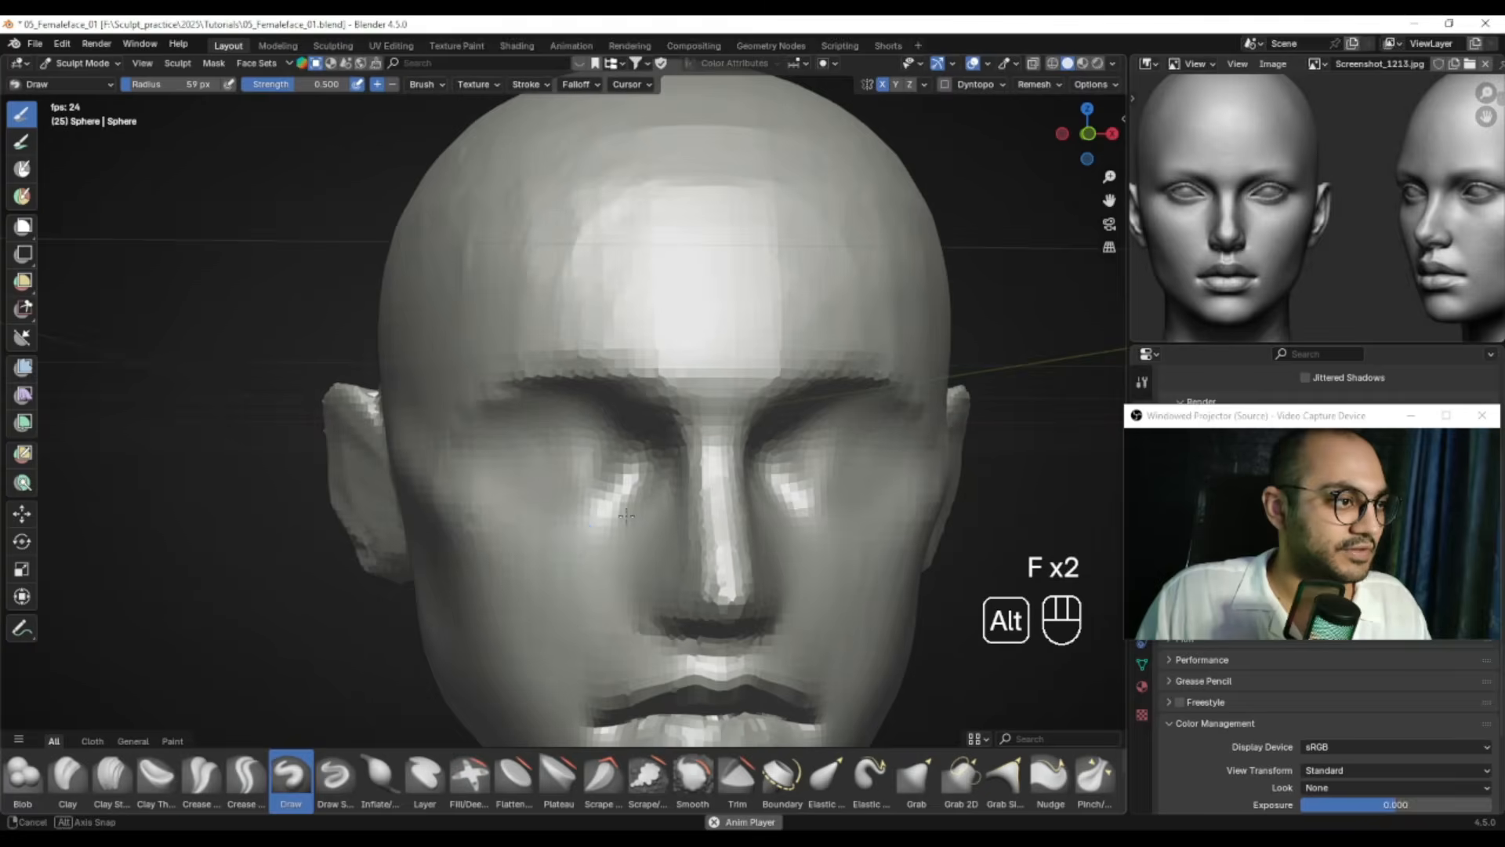
middle_click_drag(584, 529, 637, 514, "alt")
mouse_move(578, 533)
left_mouse_down("ctrl")
mouse_move(606, 502)
mouse_move(599, 442)
mouse_move(652, 498)
left_mouse_up("ctrl")
Build up the closed eyelid volume inside the eye sockets with the Draw brush and reduce its radius to 36 px
key("f")
mouse_move(652, 502)
right_mouse_down("alt")
mouse_move(631, 487)
mouse_move(597, 339)
mouse_move(595, 476)
mouse_move(591, 423)
right_mouse_up("alt")
key("f")
left_click(594, 439)
mouse_move(564, 435)
left_mouse_down()
mouse_move(607, 432)
mouse_move(558, 430)
mouse_move(625, 386)
left_mouse_up()
key("f")
left_click(555, 427)
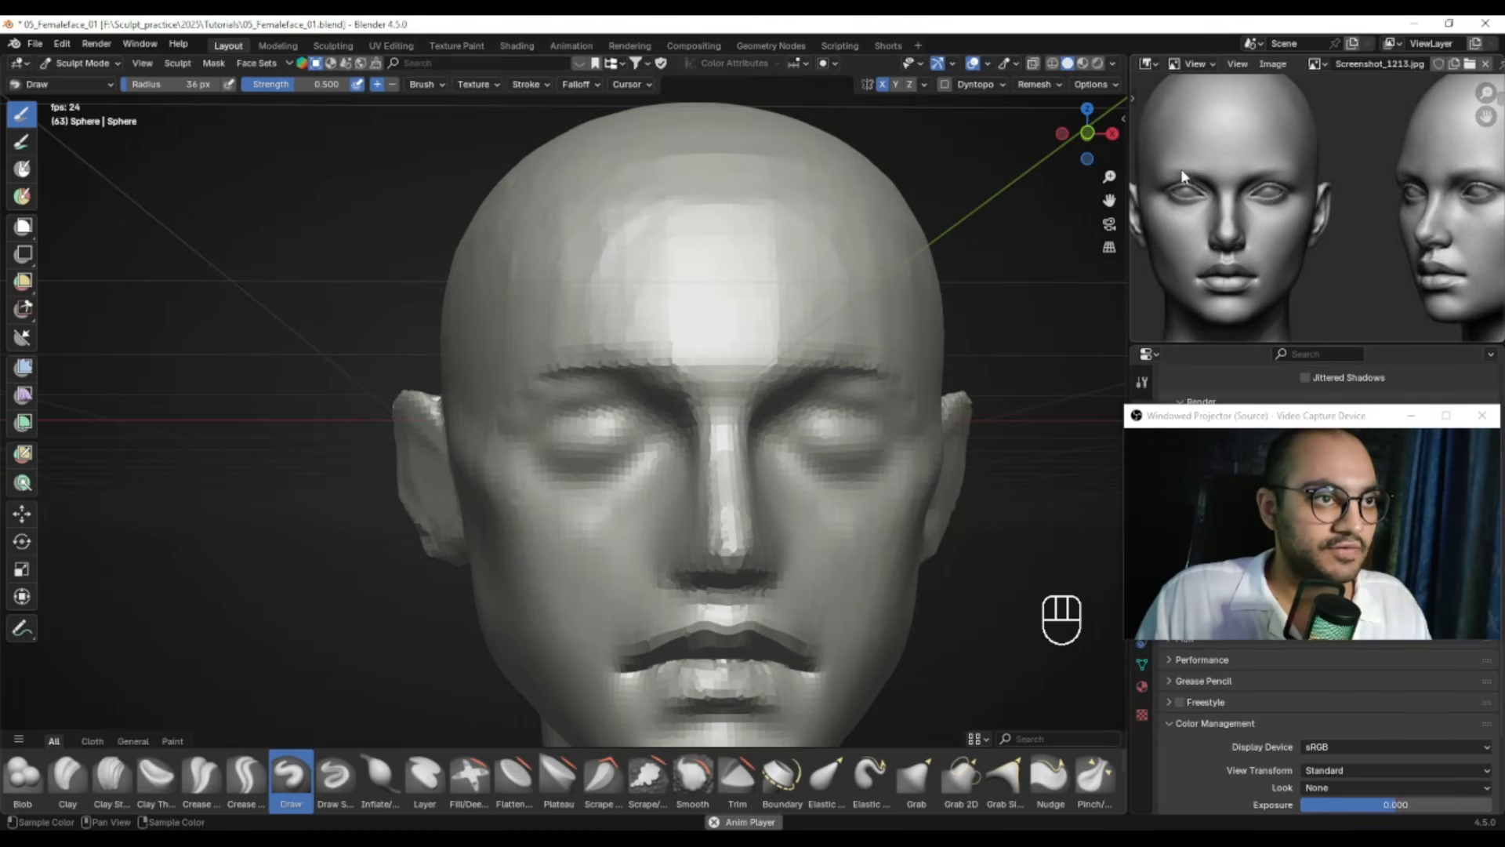
Refine the outer eyelid and socket edge with the Draw brush from three-quarter views
left_click_drag(775, 373, 705, 352, "alt")
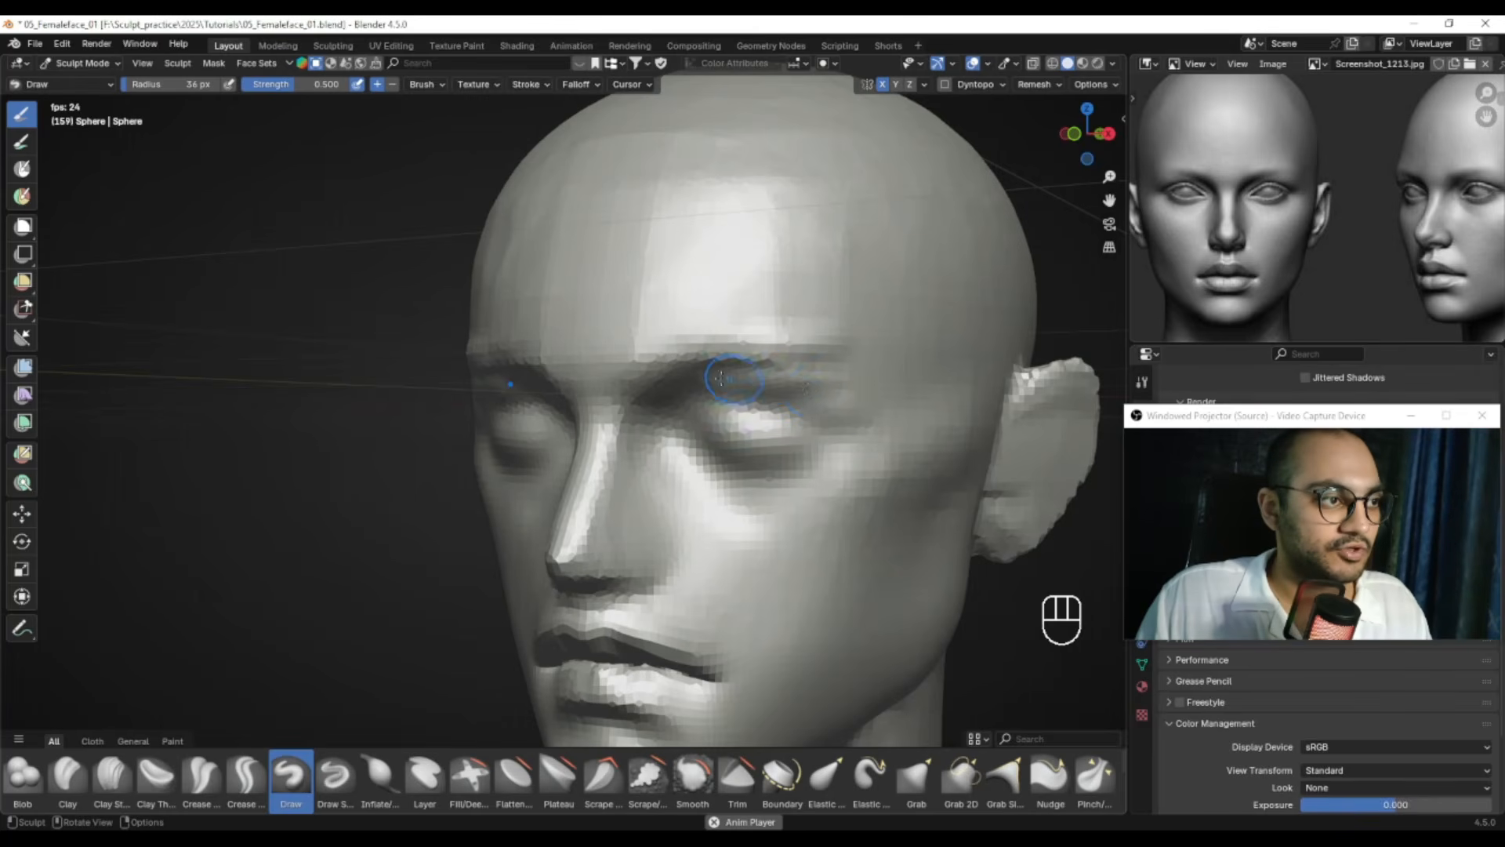
mouse_move(794, 403)
left_mouse_down("alt")
mouse_move(811, 423)
mouse_move(809, 391)
mouse_move(773, 407)
left_mouse_up("alt")
key("f")
left_click(823, 401)
mouse_move(503, 410)
left_mouse_down("alt")
mouse_move(578, 430)
mouse_move(505, 384)
mouse_move(661, 377)
mouse_move(572, 362)
mouse_move(447, 414)
left_mouse_up("alt")
key("f")
key("f")
left_click(536, 415)
Resize the Draw brush to 50 px and smooth the brow and upper eyelid area
key("f")
key("f")
left_click(561, 426)
right_click_drag(463, 416, 501, 463, "alt")
left_click_drag(577, 380, 585, 406, "shift")
right_click_drag(547, 443, 674, 455, "ctrl+alt")
right_click_drag(674, 455, 708, 446, "alt")
middle_click_drag(707, 447, 694, 380, "ctrl+alt")
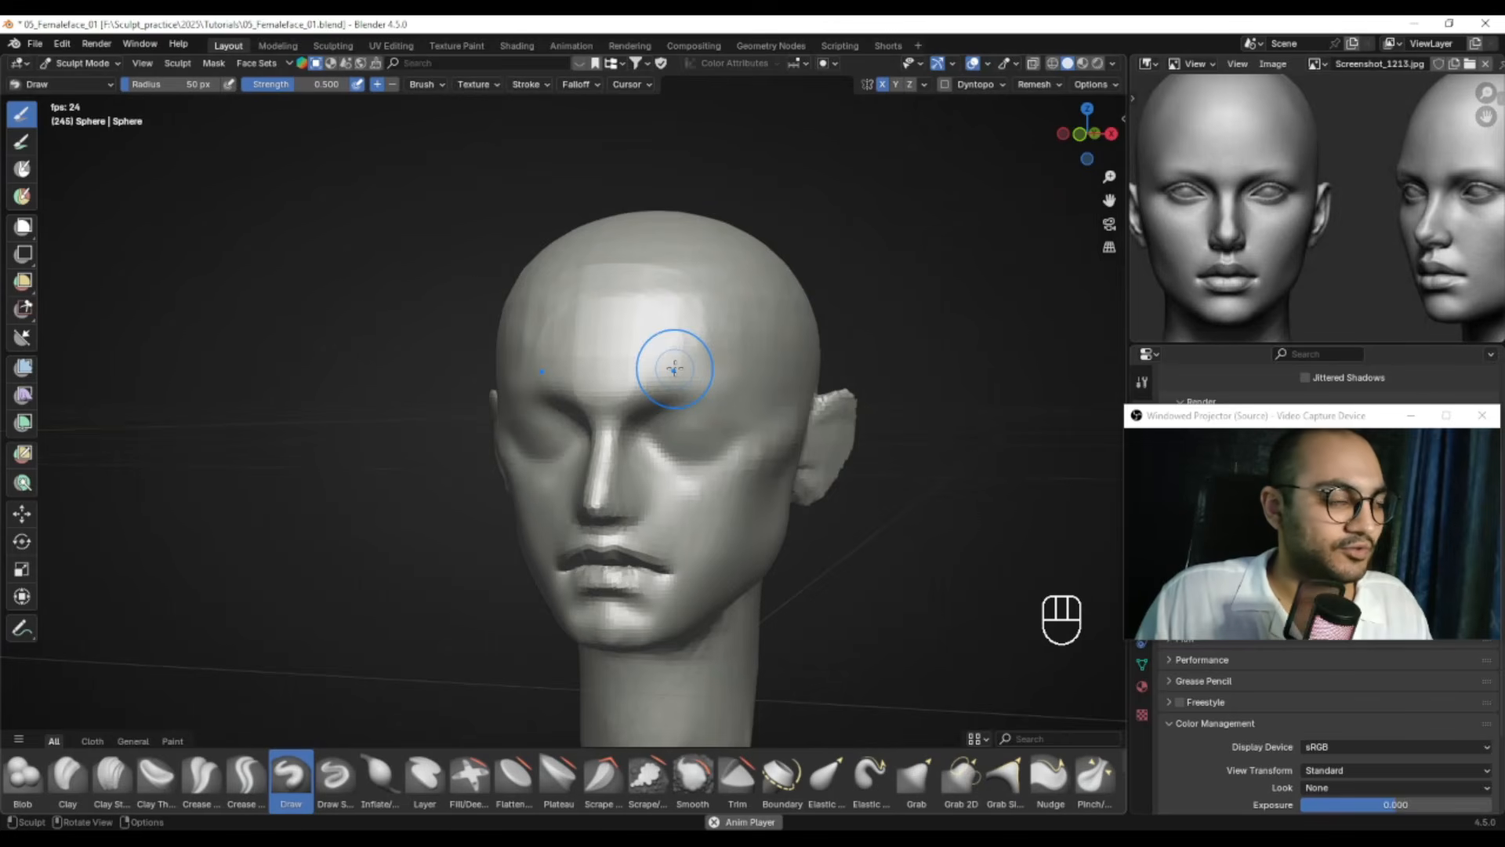
Carve down the side of the forehead above the brow with the inverted Draw brush, following the three-quarter reference
middle_click_drag(1419, 219, 1270, 237, "alt")
mouse_move(710, 362)
right_mouse_down("alt")
mouse_move(687, 346)
mouse_move(709, 337)
mouse_move(627, 353)
mouse_move(639, 362)
right_mouse_up("alt")
key("f")
left_click(681, 362)
left_click_drag(696, 320, 660, 406, "ctrl")
left_click_drag(673, 374, 644, 428, "ctrl")
mouse_move(675, 361)
left_mouse_down("ctrl")
mouse_move(656, 436)
mouse_move(606, 374)
left_mouse_up("ctrl")
key("f")
left_click(656, 419)
Reshape the forehead contour with the Grab brush, first at 133 px and then at 103 px
mouse_move(565, 392)
middle_mouse_down("alt")
mouse_move(621, 366)
mouse_move(623, 350)
mouse_move(585, 342)
middle_mouse_up("alt")
key("g")
key("f")
left_click(692, 367)
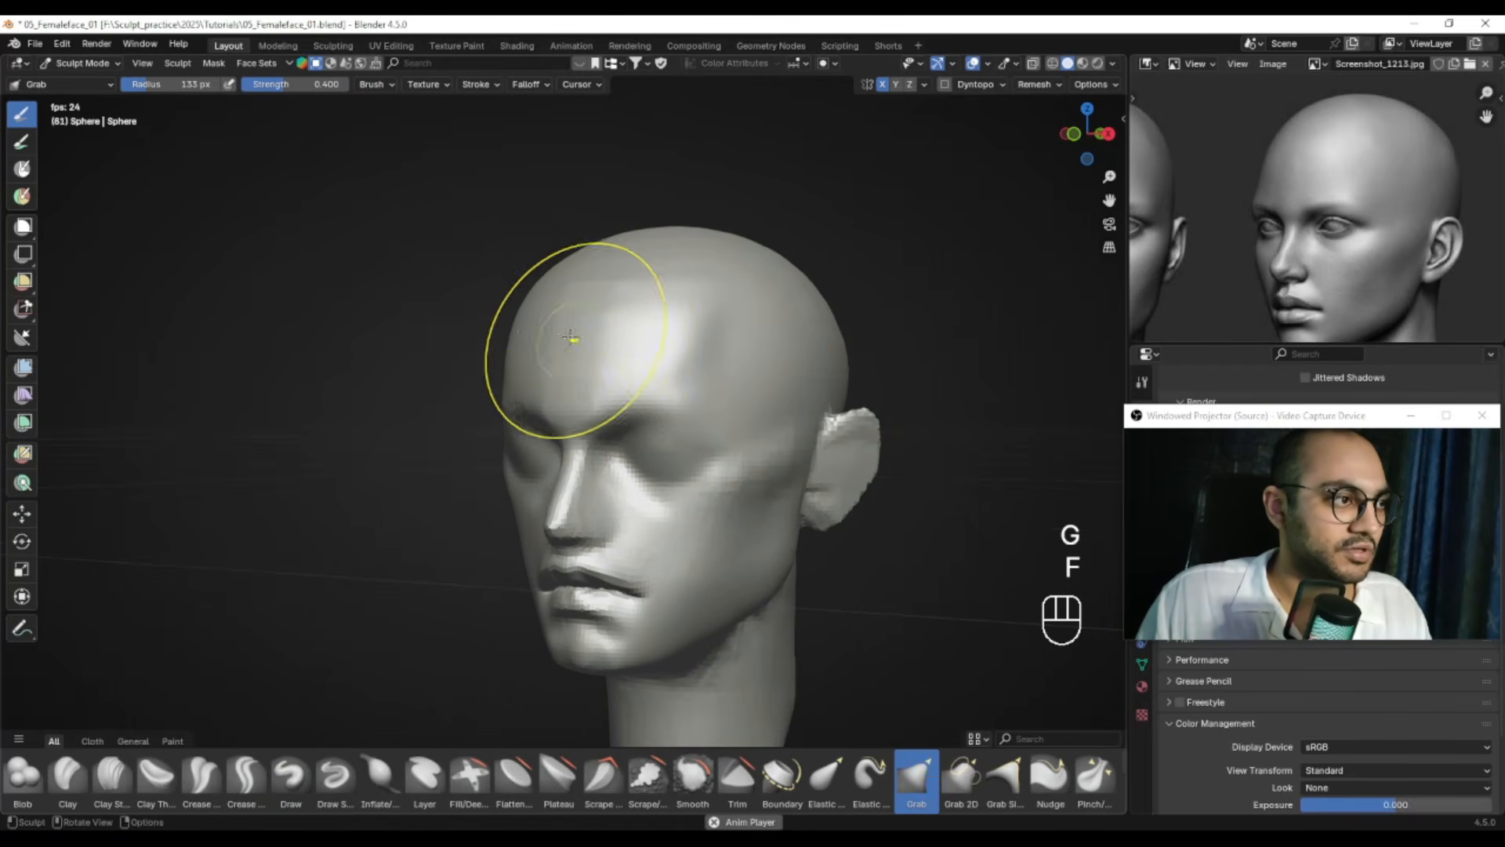
left_click_drag(522, 331, 522, 335)
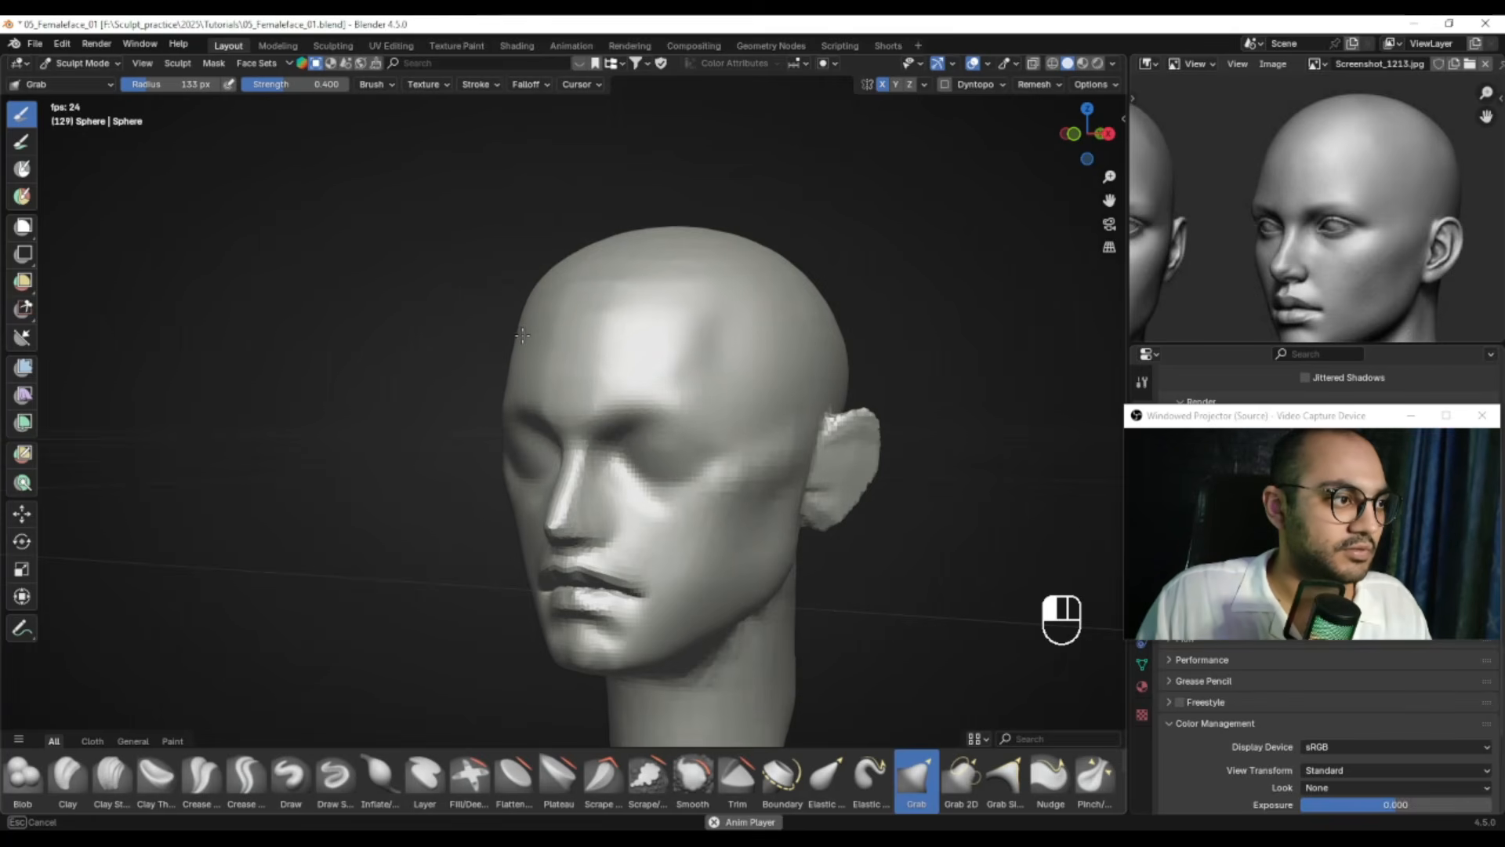
middle_click_drag(523, 339, 543, 332, "alt")
key("f")
left_click(518, 330)
left_click_drag(521, 321, 520, 319)
middle_click_drag(519, 324, 582, 340, "alt")
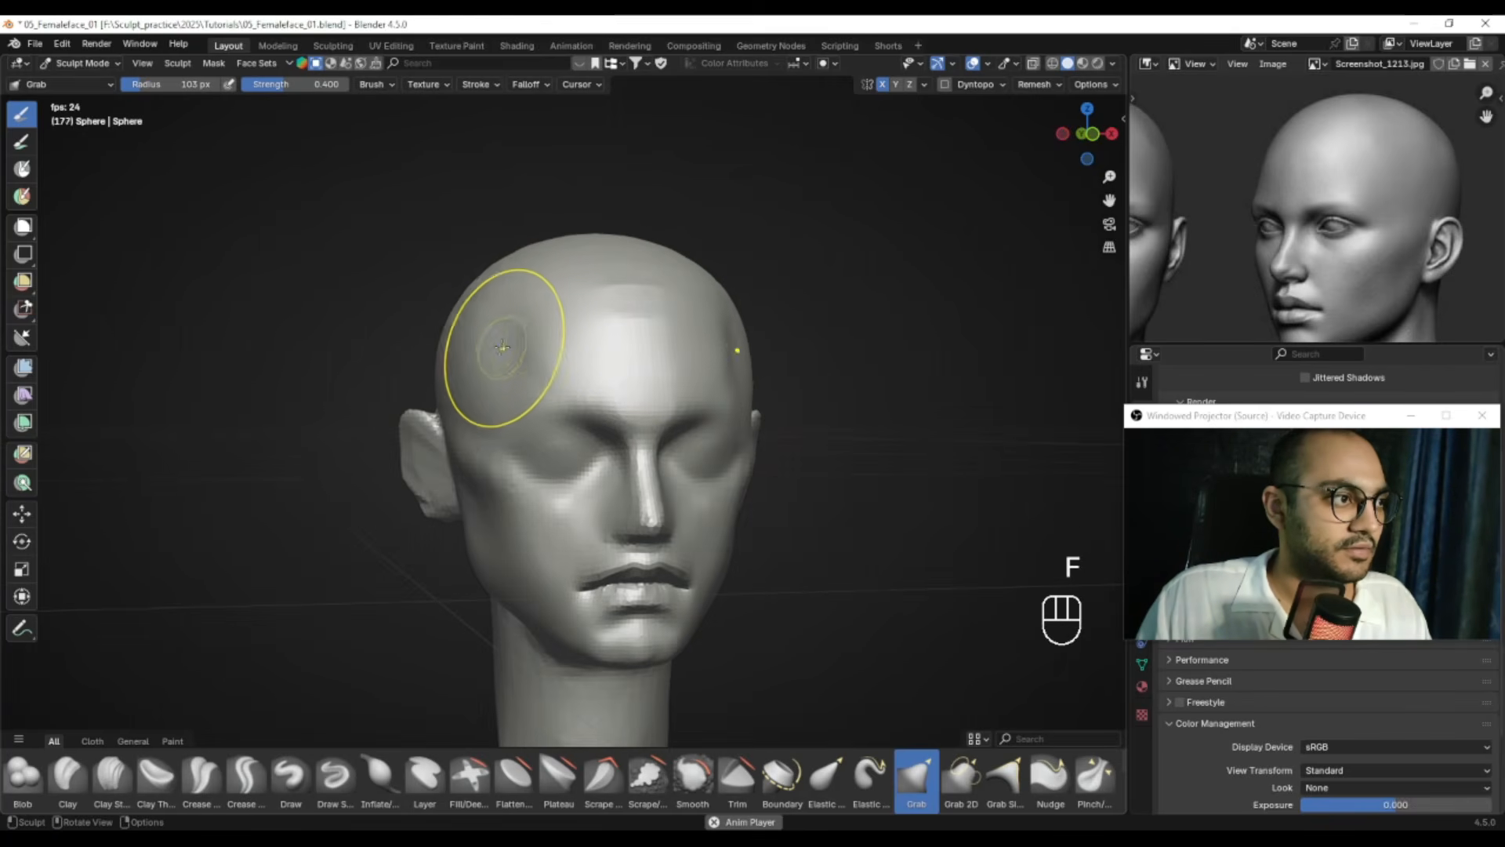
Smooth the side of the forehead and temple with a smaller 65 px brush radius
left_click_drag(476, 363, 507, 355, "alt")
key("f")
left_click(470, 343)
left_click_drag(463, 339, 462, 338, "shift")
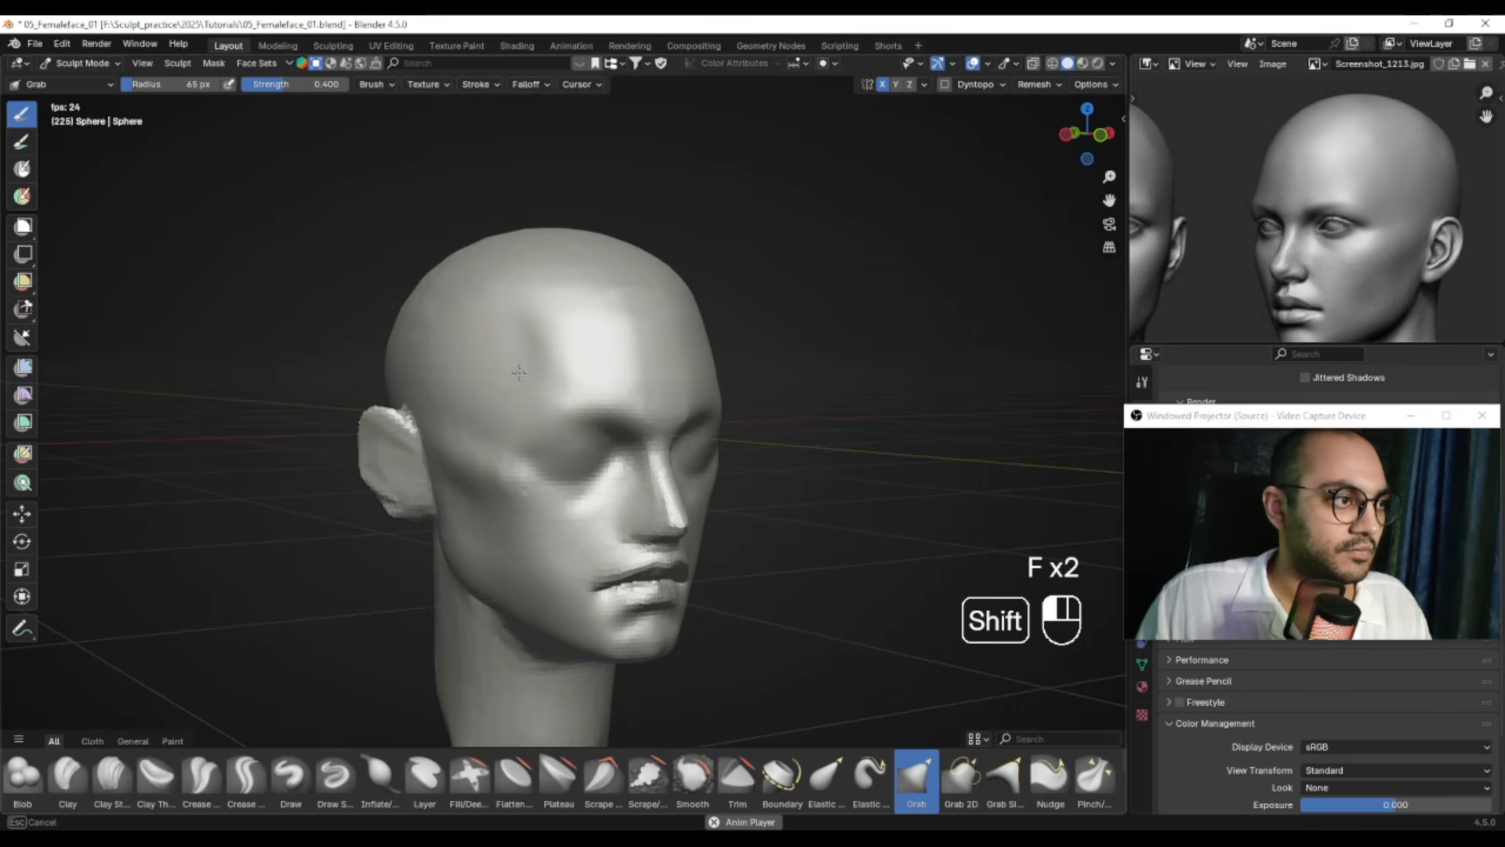
mouse_move(533, 367)
middle_mouse_down("alt")
mouse_move(479, 379)
mouse_move(546, 377)
mouse_move(540, 392)
middle_mouse_up("alt")
key("f")
left_click(505, 368)
Adjust the temple surface with the Grab brush, resizing the brush between strokes
key("f")
left_click(515, 355)
key("f")
left_click(495, 365)
mouse_move(509, 353)
left_mouse_down()
mouse_move(514, 369)
mouse_move(491, 357)
left_mouse_up()
middle_click_drag(491, 354, 465, 379, "alt")
Refine the upper forehead silhouette with the Grab brush at a 108 px radius in three-quarter view
key("f")
left_click(461, 340)
left_click_drag(451, 315, 466, 322)
middle_click_drag(536, 369, 454, 281, "alt")
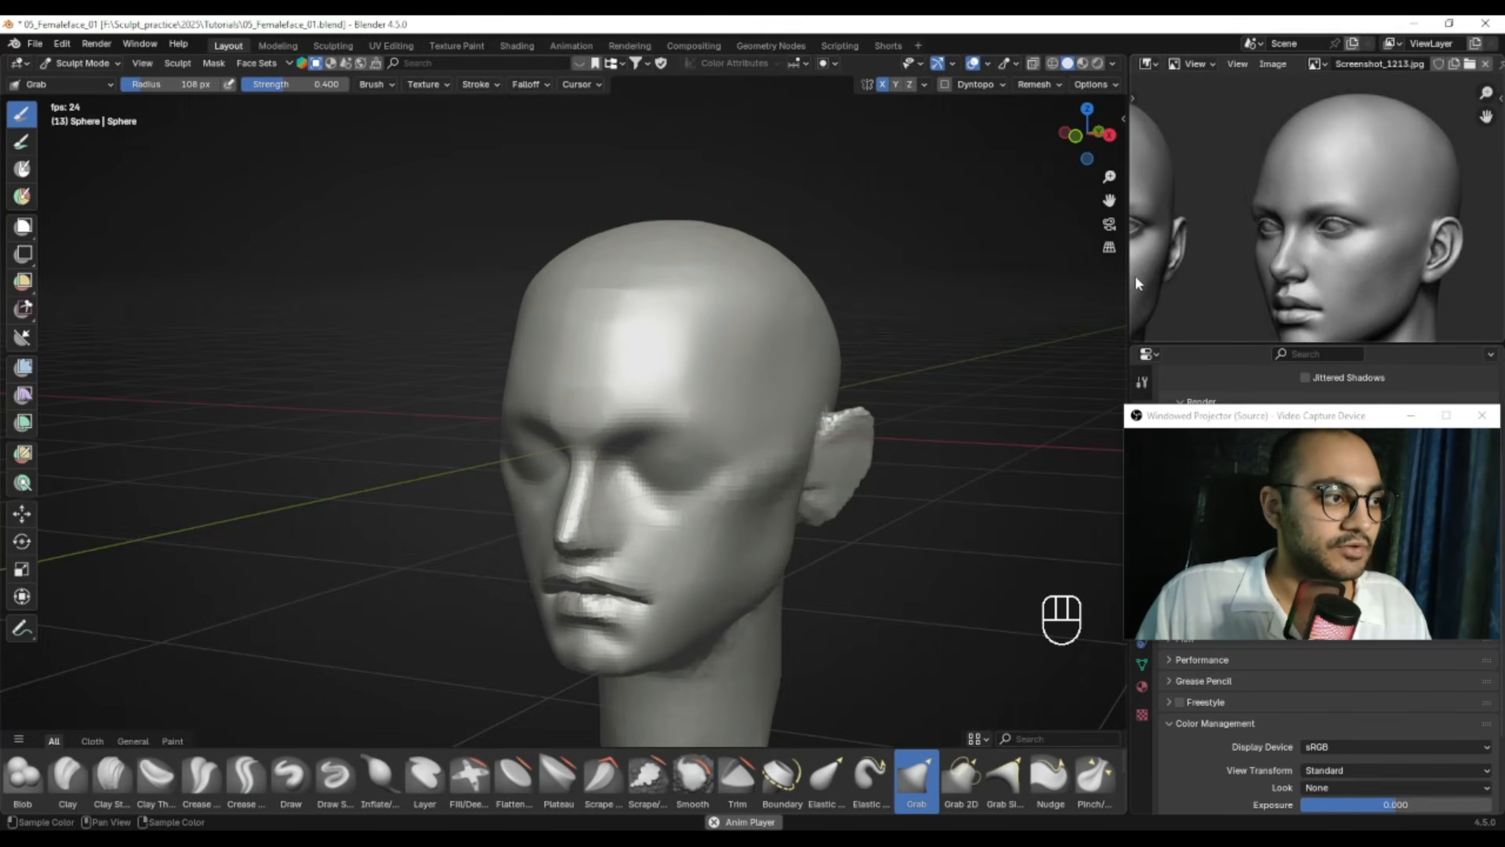
middle_click_drag(572, 302, 554, 292, "alt")
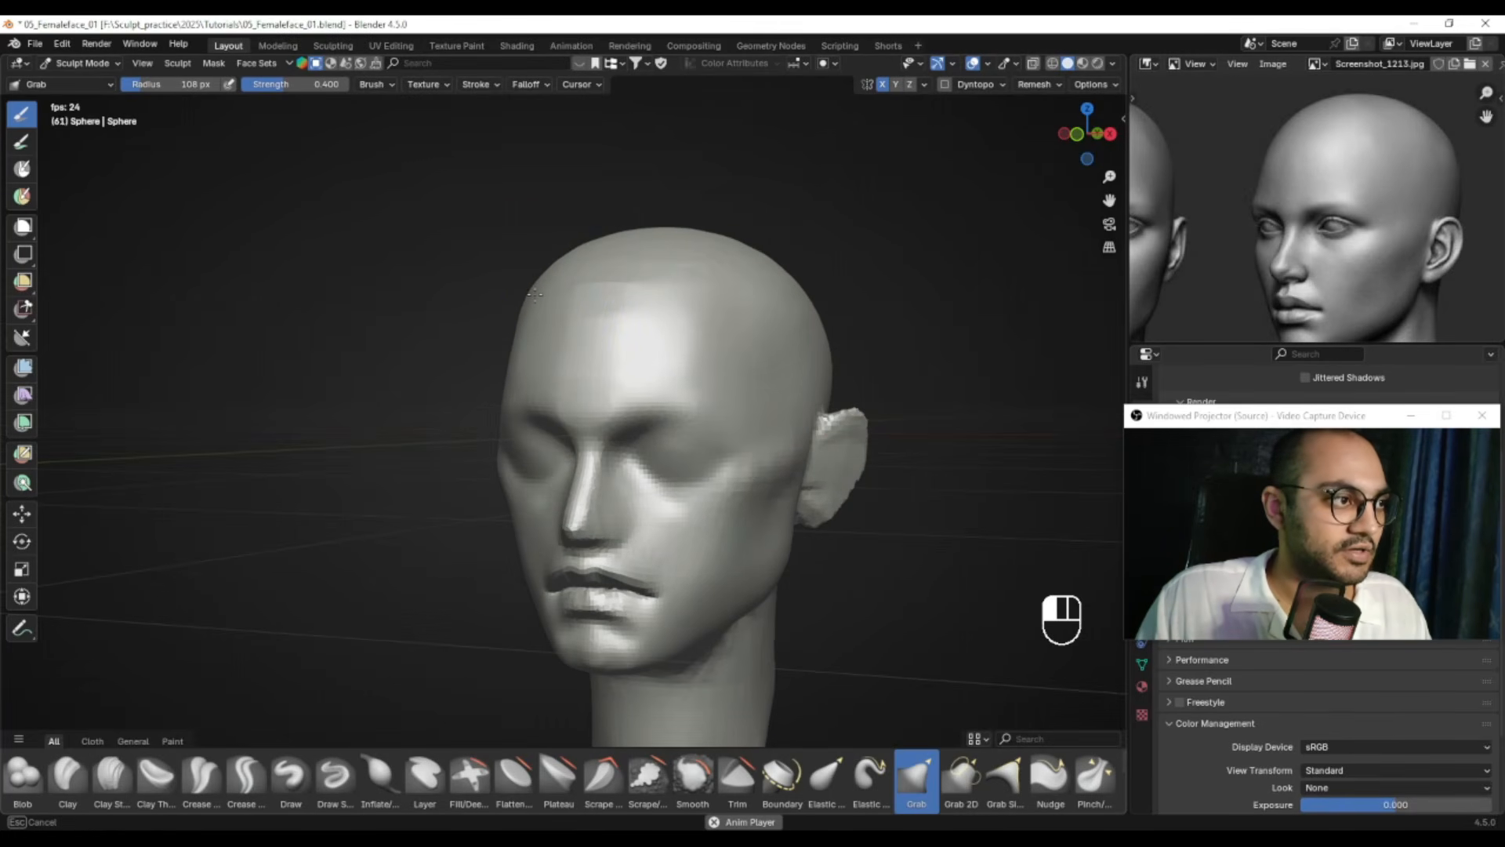
middle_click_drag(614, 350, 662, 290, "alt")
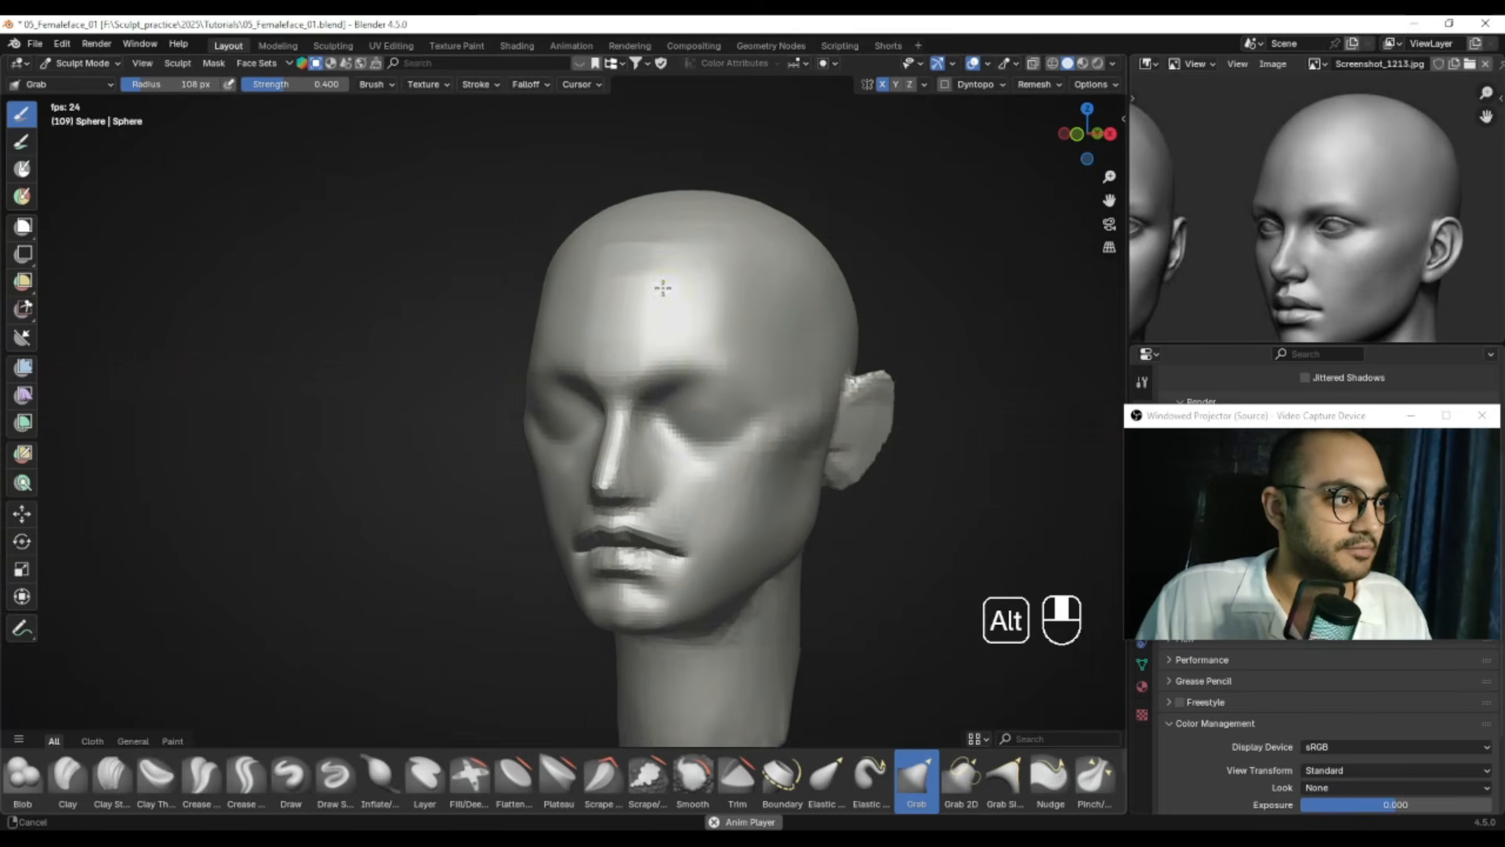
Compare the forehead-to-brow contours of the reference and sculpt by tracing both in red on a screen capture, and dismiss the capture
scroll(627, 286, "up", 5)
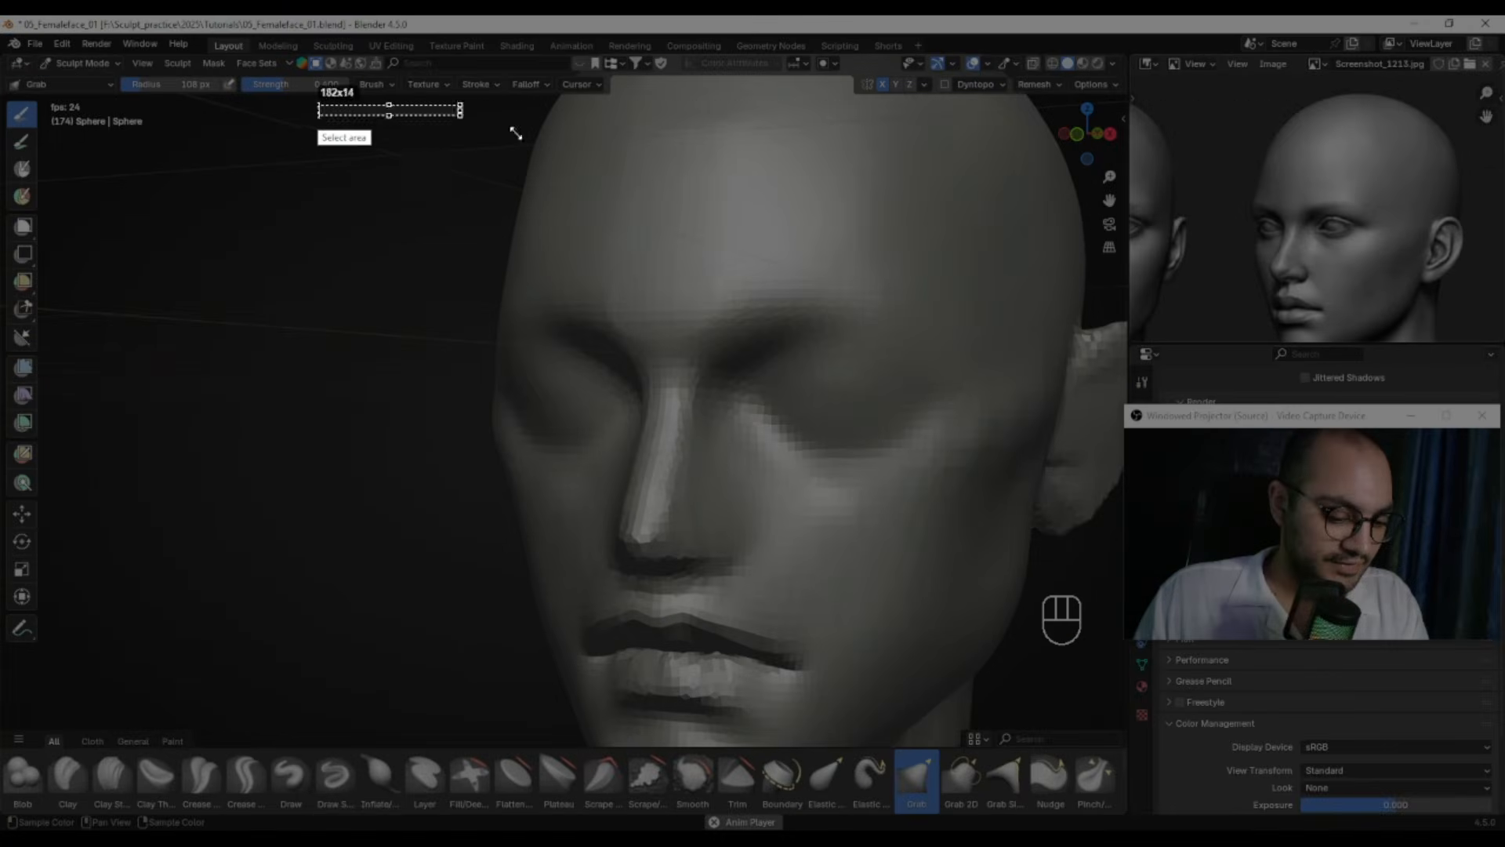
left_click_drag(516, 133, 1414, 600)
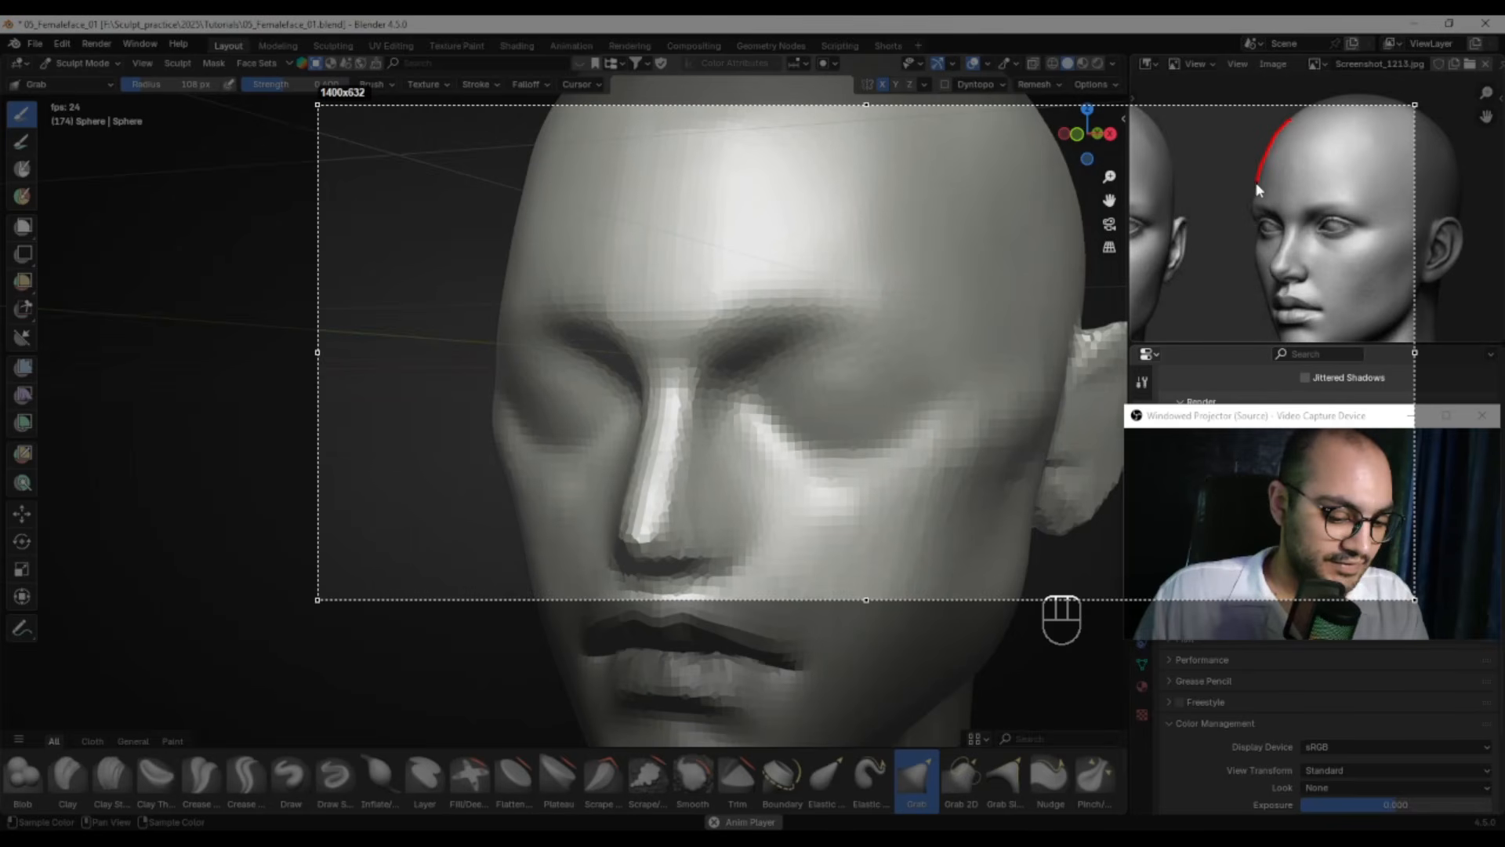
left_click_drag(1252, 213, 1254, 218)
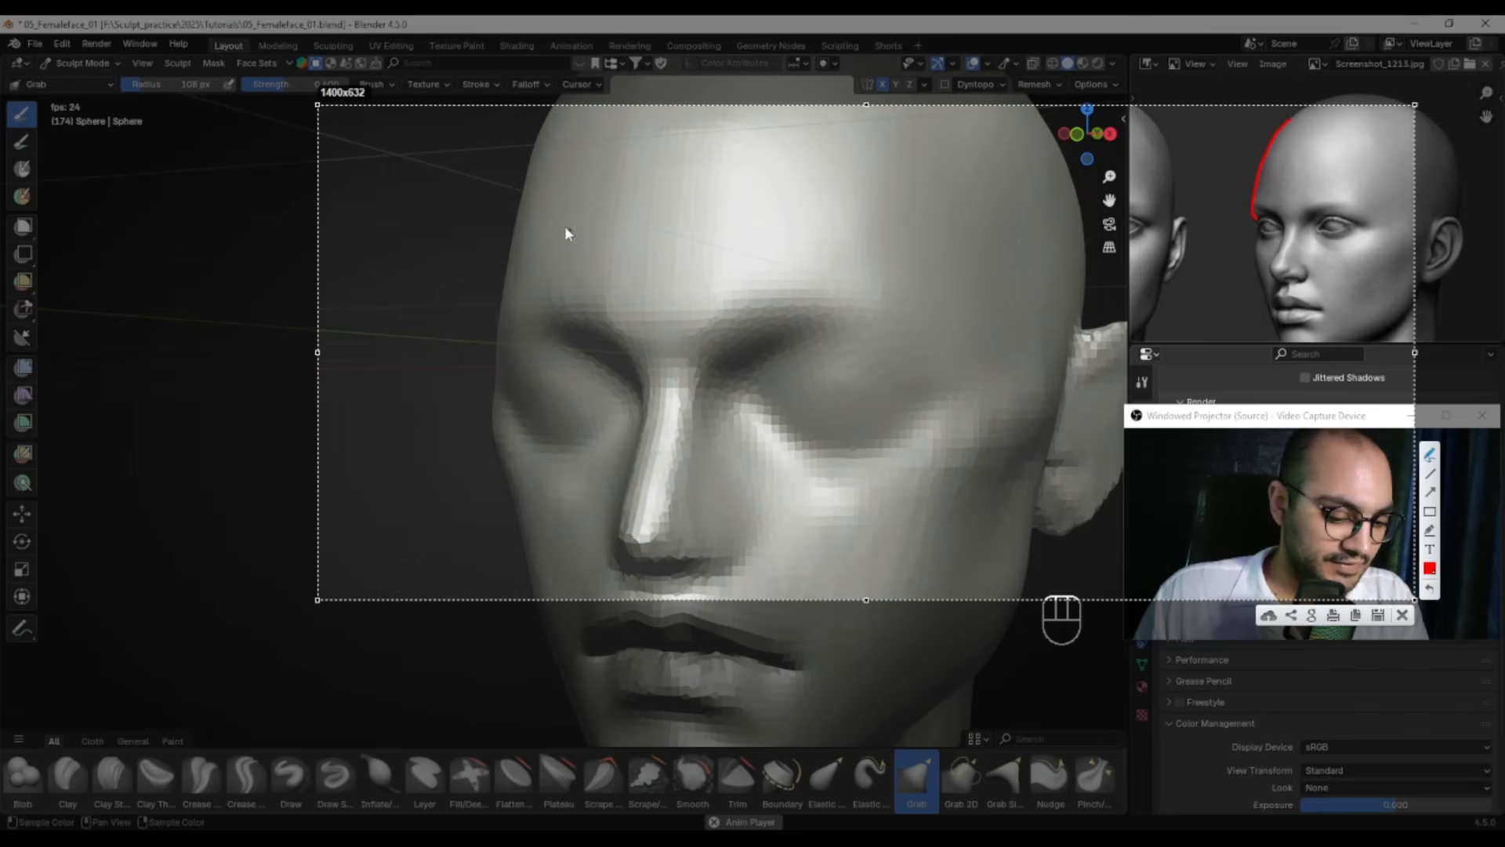
left_click_drag(549, 121, 508, 226)
left_click_drag(502, 392, 502, 393)
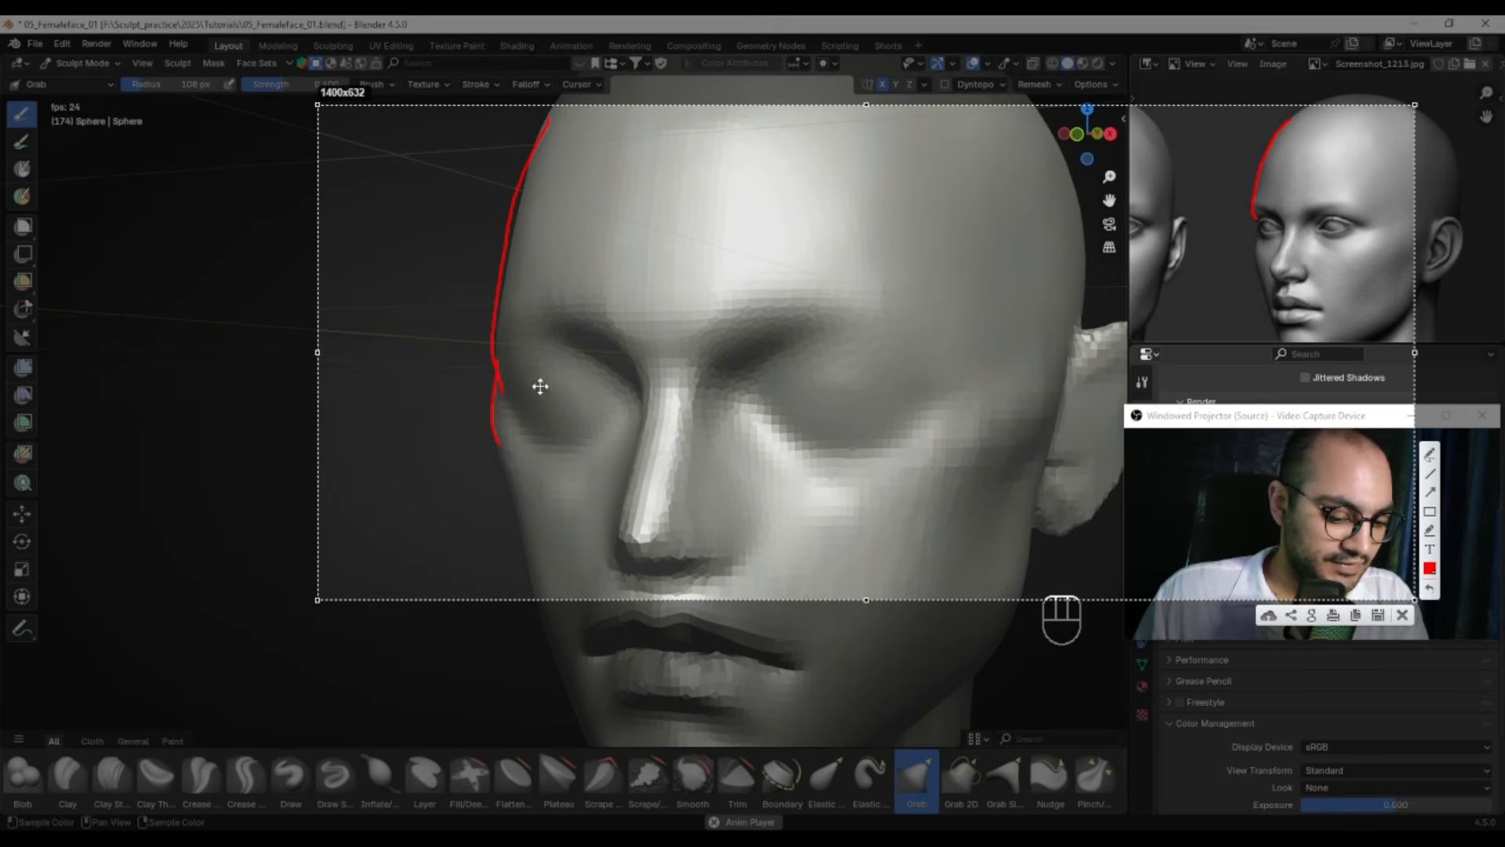
key("Escape")
Pull the outer brow ridge into shape with the 108 px Grab brush, undoing the first stroke and reworking it from below
scroll(566, 370, "down", 1)
left_click_drag(514, 344, 514, 337)
mouse_move(515, 337)
middle_mouse_down()
mouse_move(623, 269)
mouse_move(572, 268)
middle_mouse_up()
key("ctrl+z")
left_click_drag(542, 338, 529, 321)
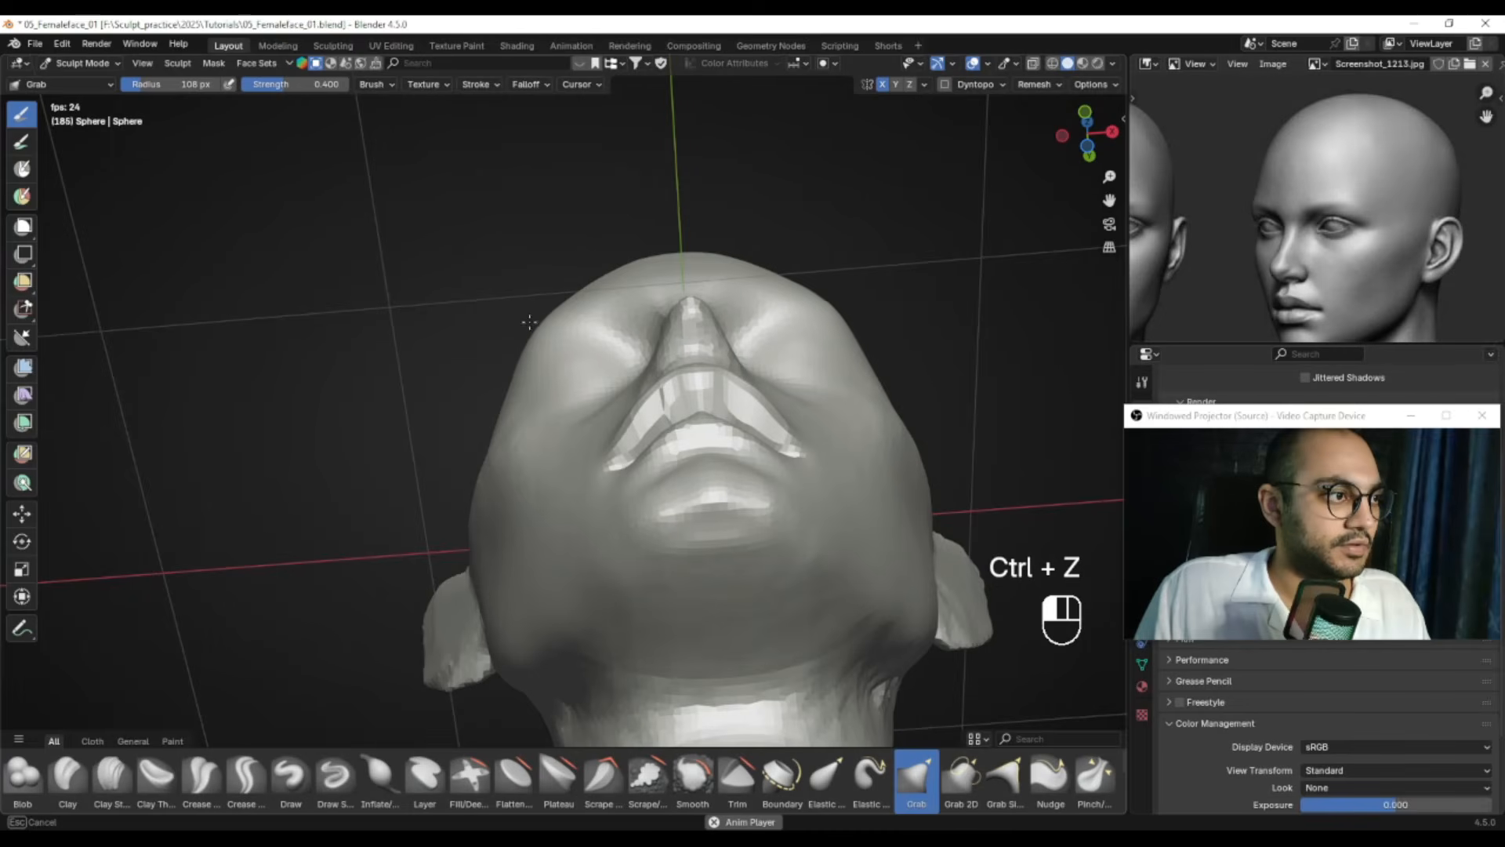
mouse_move(588, 296)
middle_mouse_down()
mouse_move(589, 401)
mouse_move(534, 425)
middle_mouse_up()
scroll(549, 421, "down", 2)
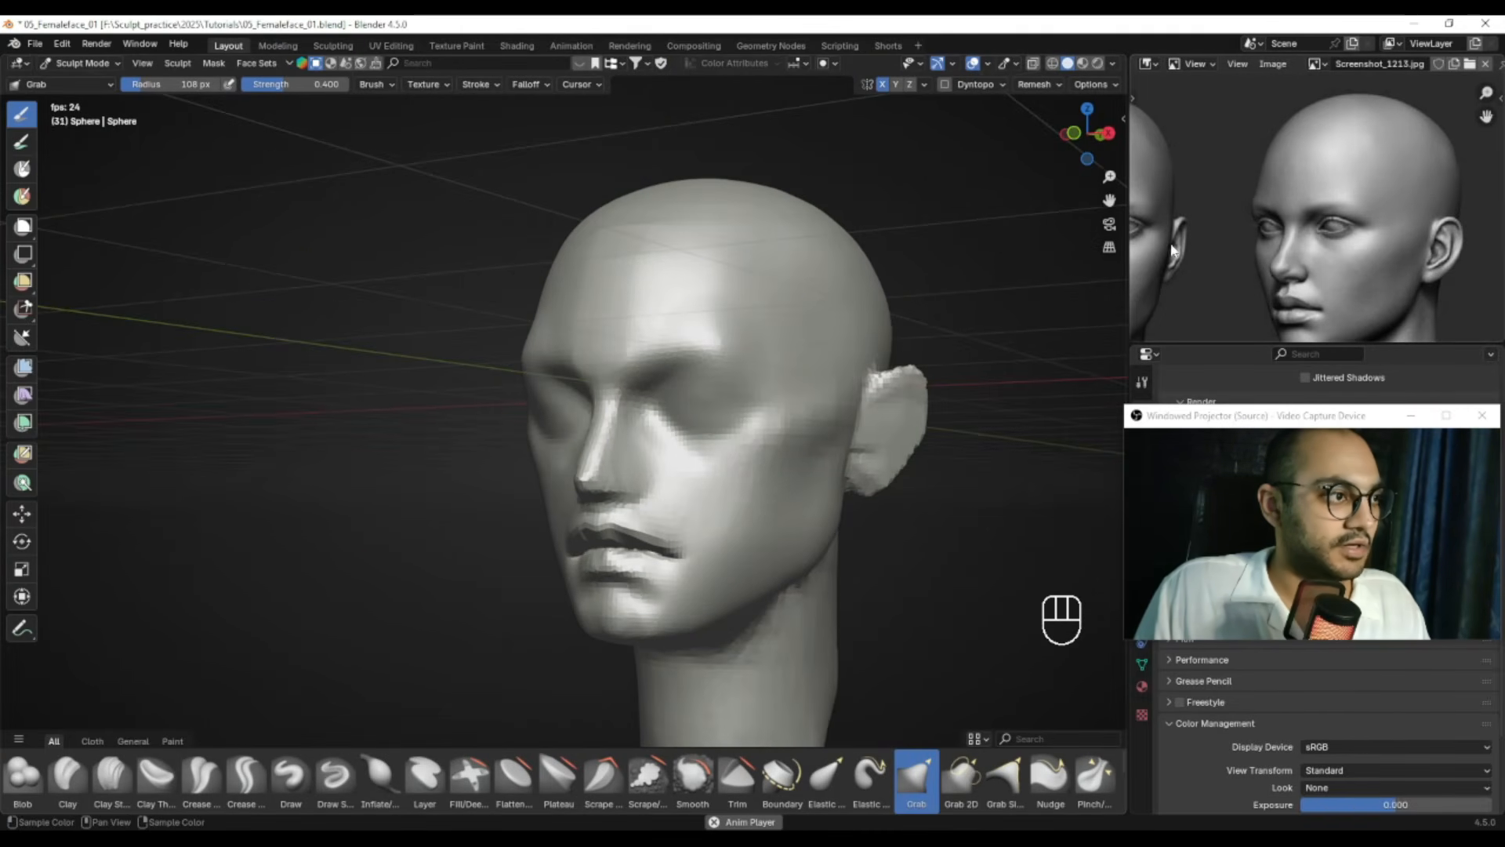
middle_click_drag(555, 343, 594, 377)
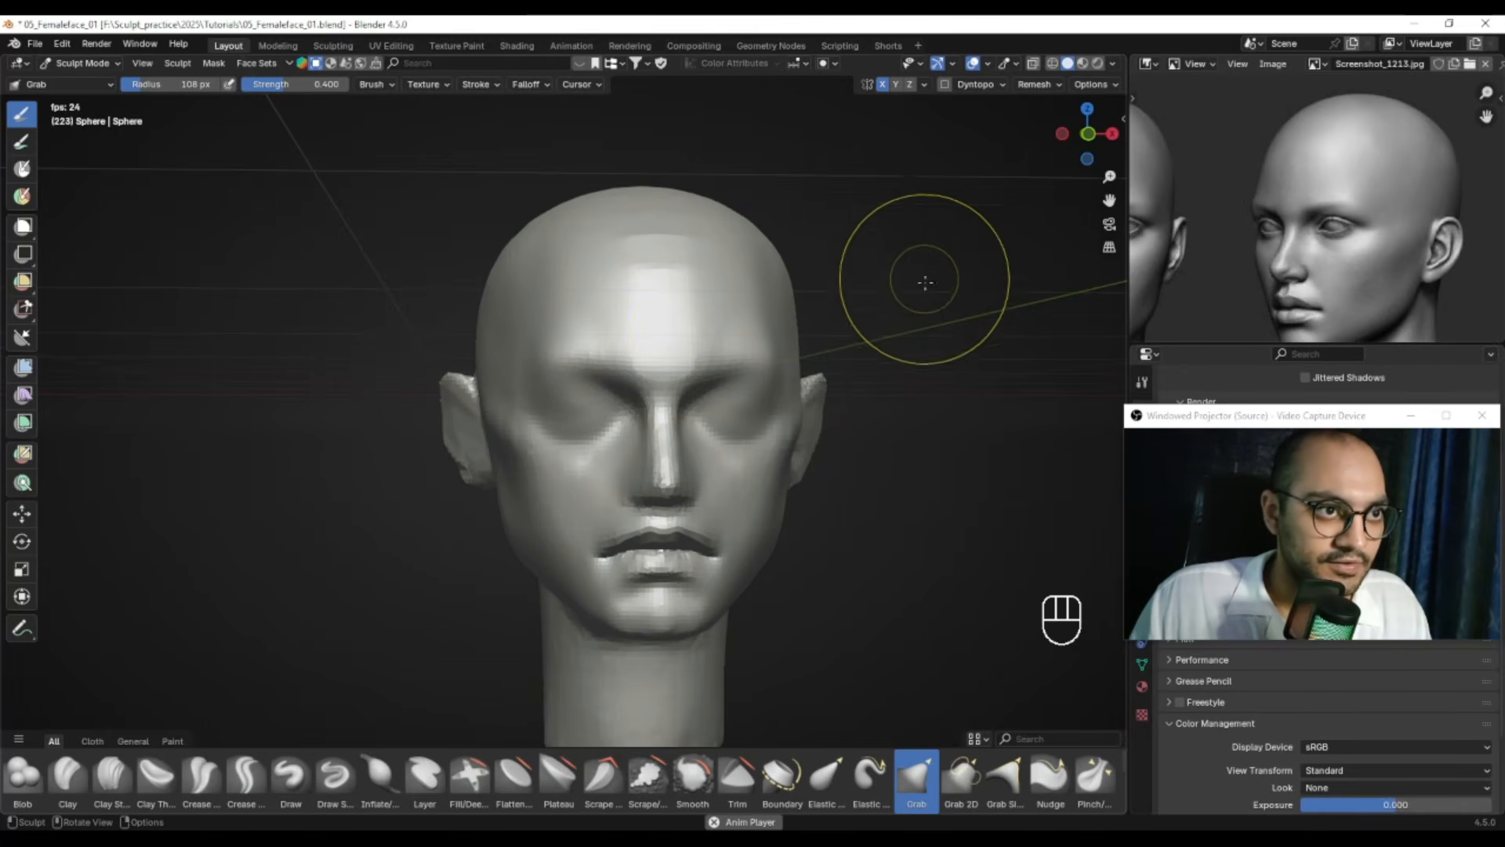
Reframe the reference heads and smooth the temple beside the eye with a 59 px brush radius
mouse_move(1253, 210)
middle_mouse_down("ctrl+alt")
mouse_move(1247, 275)
mouse_move(1249, 235)
middle_mouse_up("ctrl+alt")
mouse_move(595, 321)
middle_mouse_down("alt")
mouse_move(706, 330)
mouse_move(599, 332)
middle_mouse_up("alt")
left_click_drag(598, 331, 629, 332, "alt")
key("f")
left_click(581, 332)
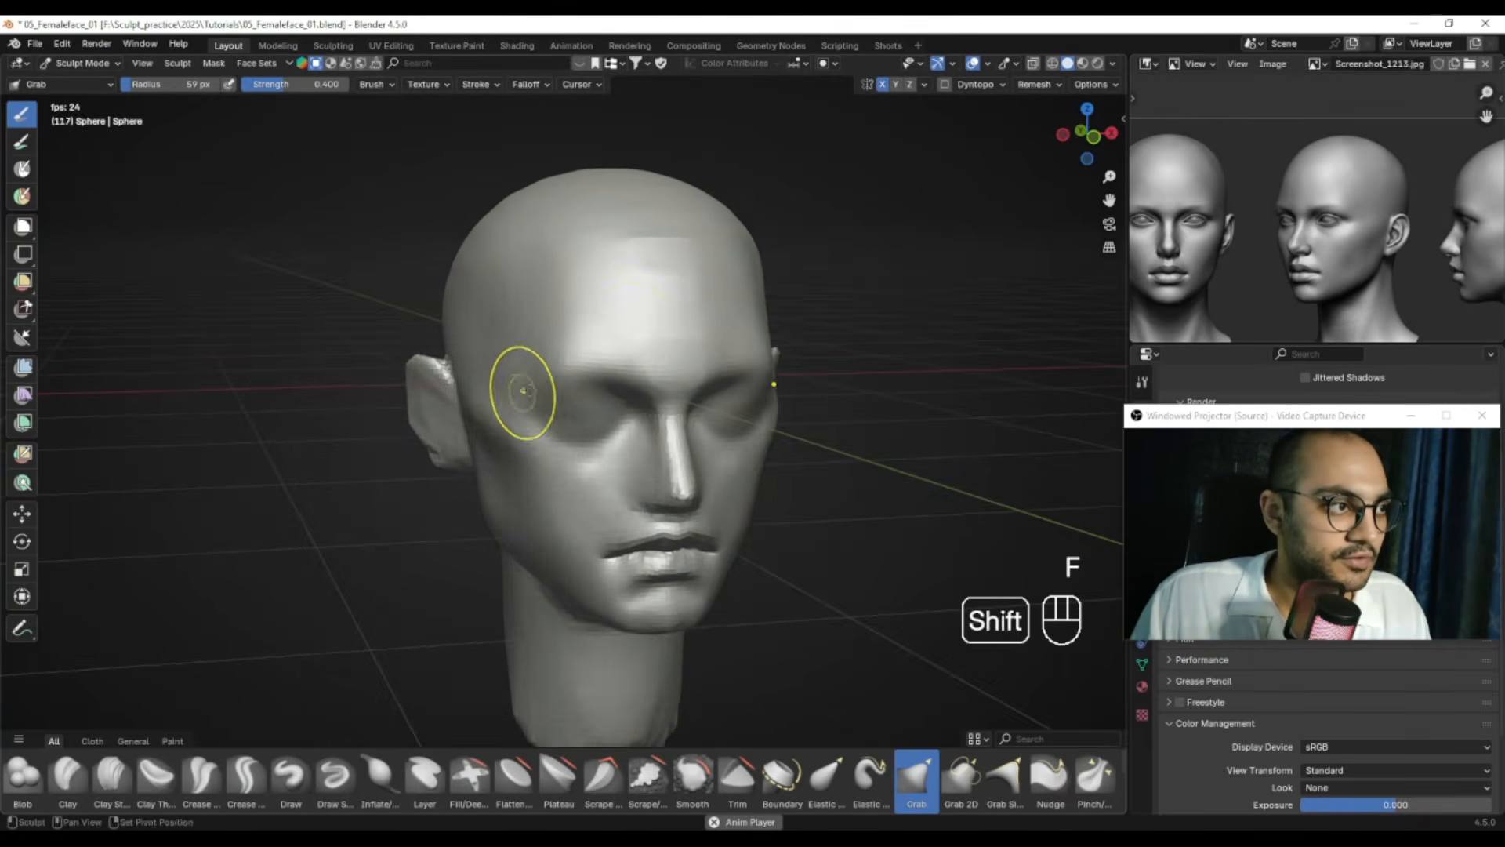
middle_click_drag(513, 394, 545, 390, "alt")
Undo the first smoothing stroke across the brow, reduce the brush to 32 px and smooth the temple beside the eye
key("f")
left_click(598, 376)
mouse_move(596, 376)
left_mouse_down("shift")
mouse_move(524, 397)
mouse_move(524, 411)
left_mouse_up("shift")
key("ctrl+z")
key("f")
left_click(600, 384)
left_click_drag(650, 396, 616, 394, "alt")
left_click_drag(522, 412, 533, 350, "shift")
Set the Grab brush radius to 103 px and show the head in straight front view with the front reference framed
mouse_move(639, 331)
left_mouse_down("alt")
mouse_move(598, 313)
mouse_move(555, 410)
left_mouse_up("alt")
left_click_drag(558, 342, 575, 371, "alt")
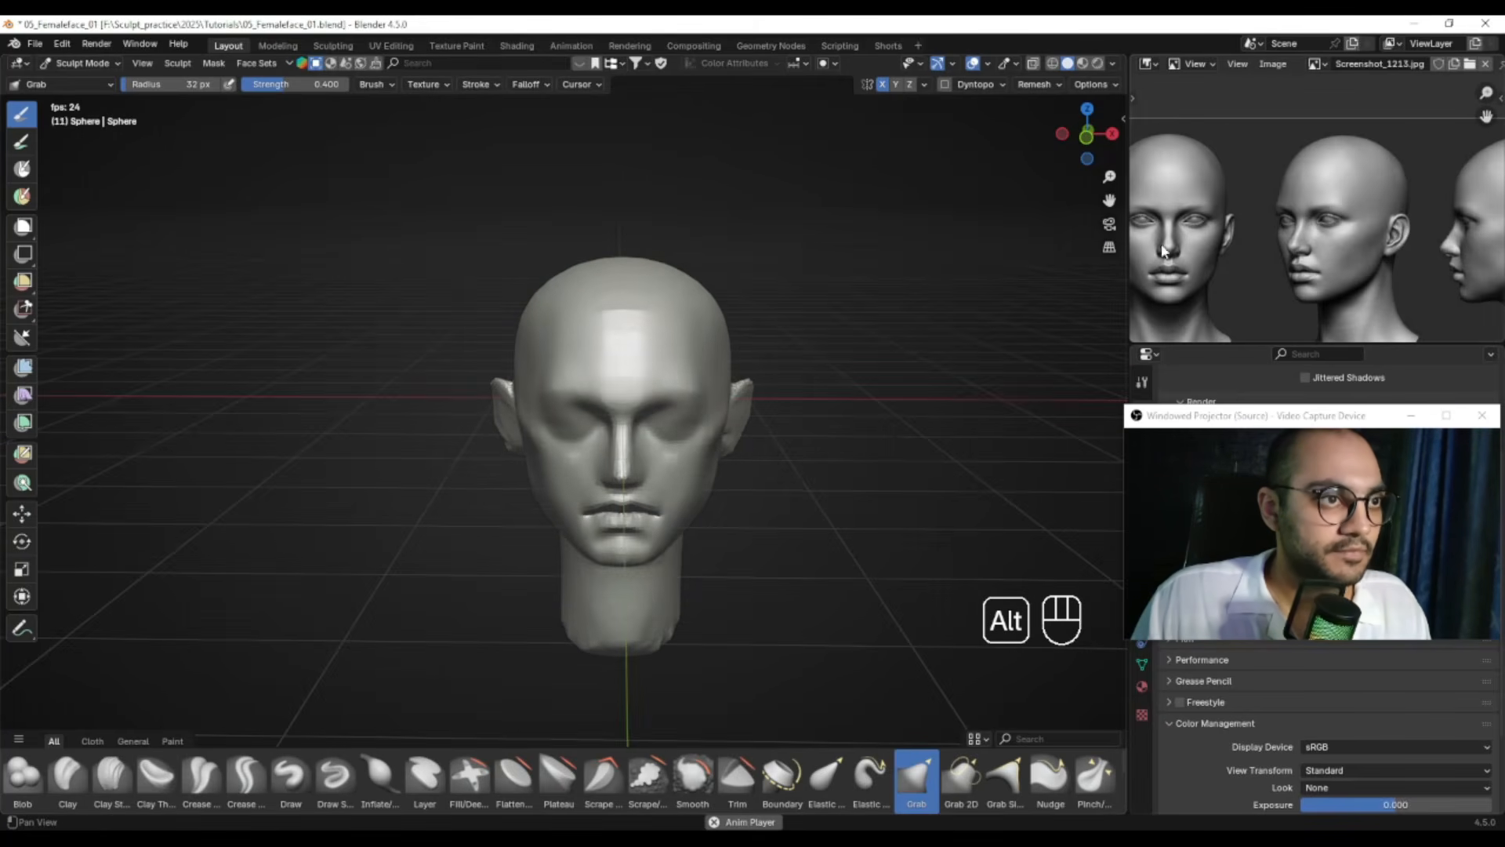
left_click_drag(1138, 255, 1197, 249, "alt")
mouse_move(513, 384)
left_mouse_down("ctrl+alt")
mouse_move(492, 329)
mouse_move(510, 307)
mouse_move(572, 363)
mouse_move(531, 366)
mouse_move(516, 346)
mouse_move(507, 370)
mouse_move(403, 303)
left_mouse_up("ctrl+alt")
key("f")
left_click(588, 351)
key("KP_1")
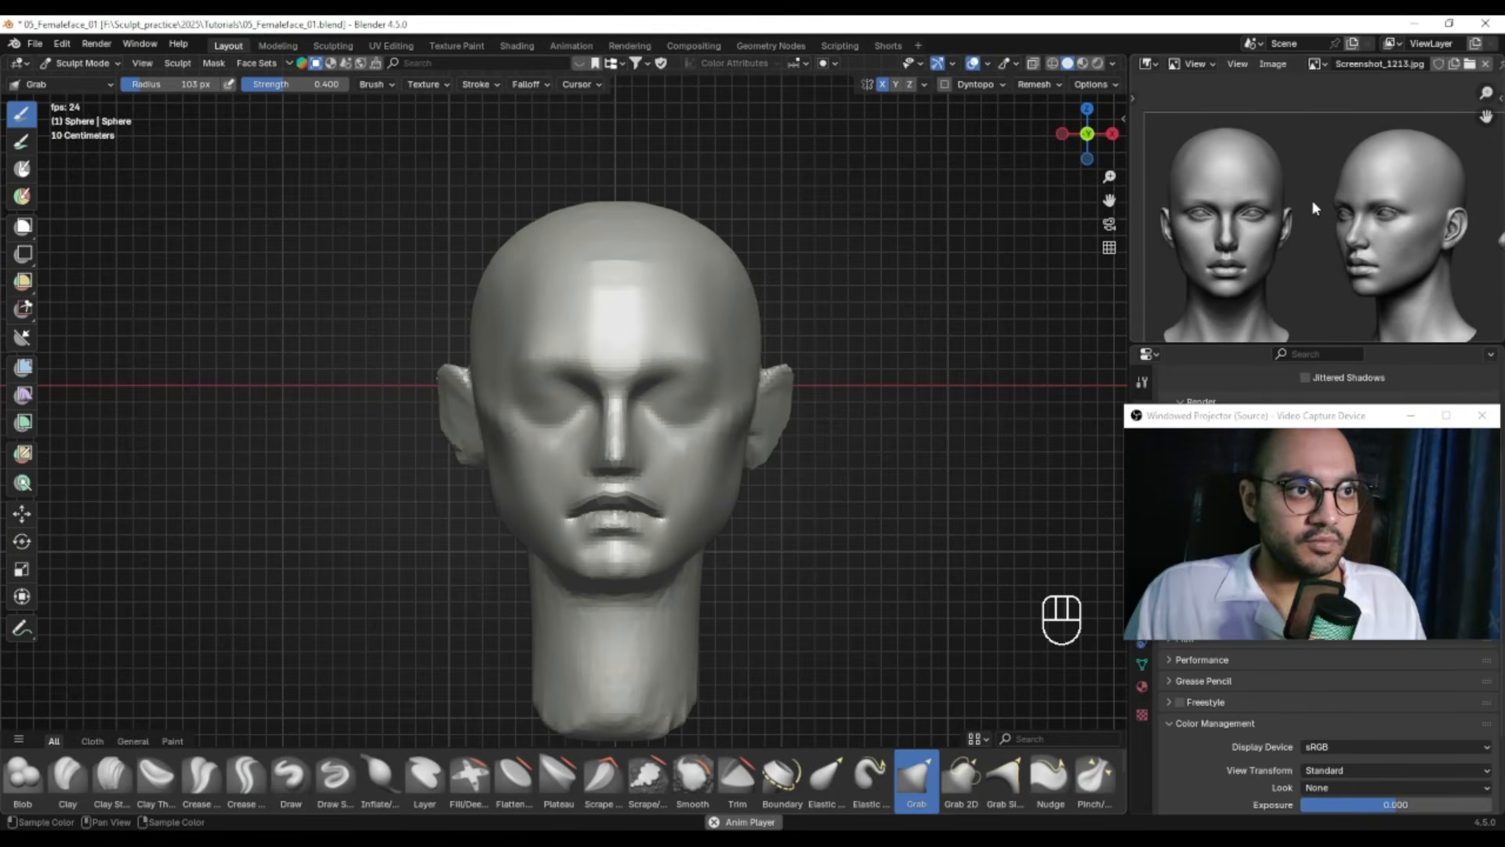
Compare the side-of-head contours of the front reference and sculpt by tracing both on a screen capture, and dismiss the capture
key("ctrl+Print")
mouse_move(305, 82)
left_mouse_down()
mouse_move(1068, 413)
mouse_move(1325, 684)
mouse_move(1377, 686)
left_mouse_up()
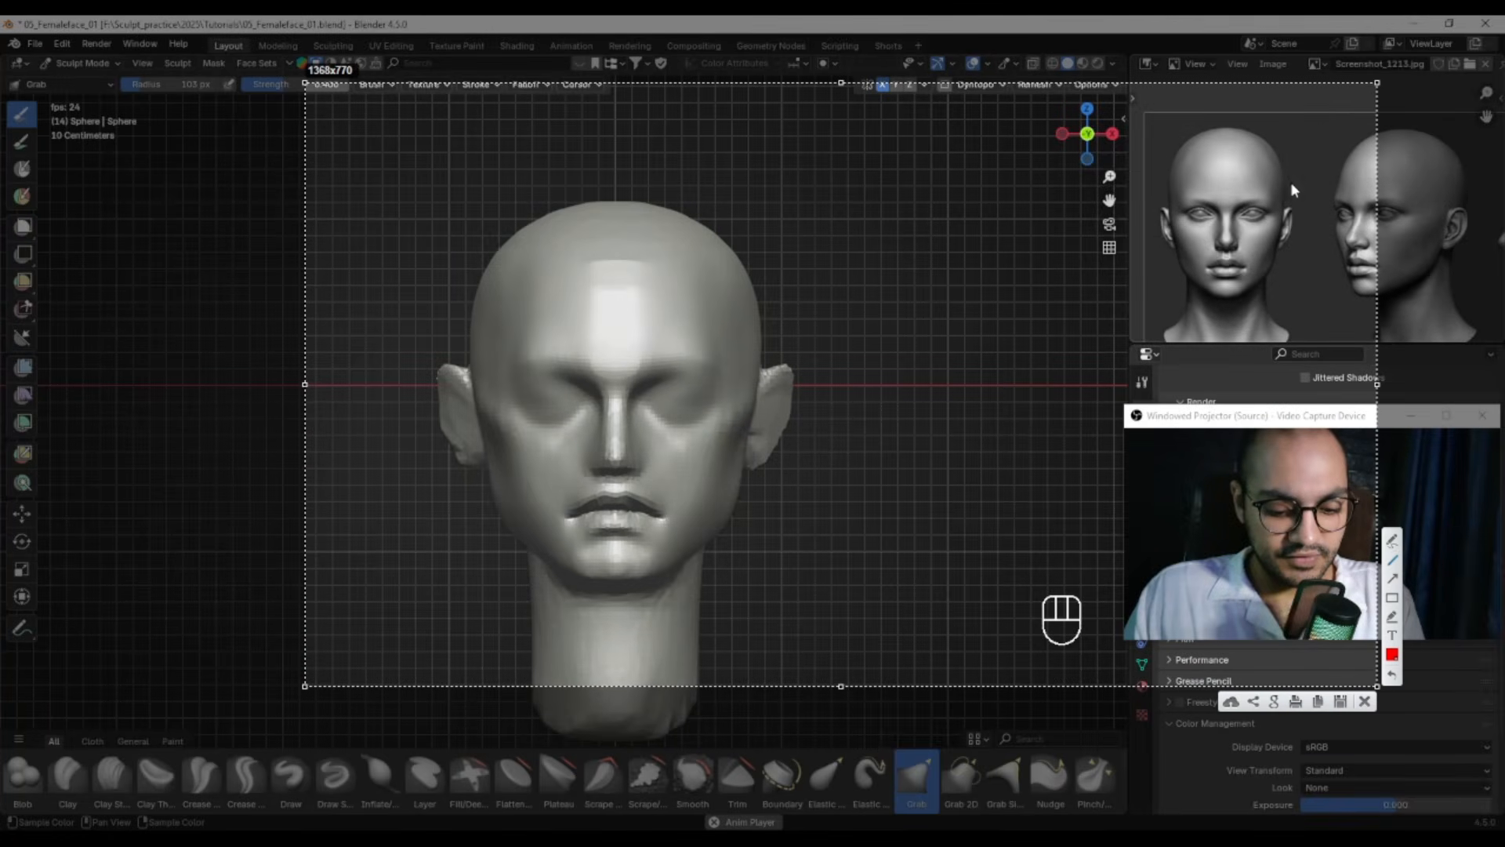
left_click_drag(1286, 166, 1276, 272)
mouse_move(742, 242)
left_mouse_down()
mouse_move(774, 336)
mouse_move(741, 455)
left_mouse_up()
key("Escape")
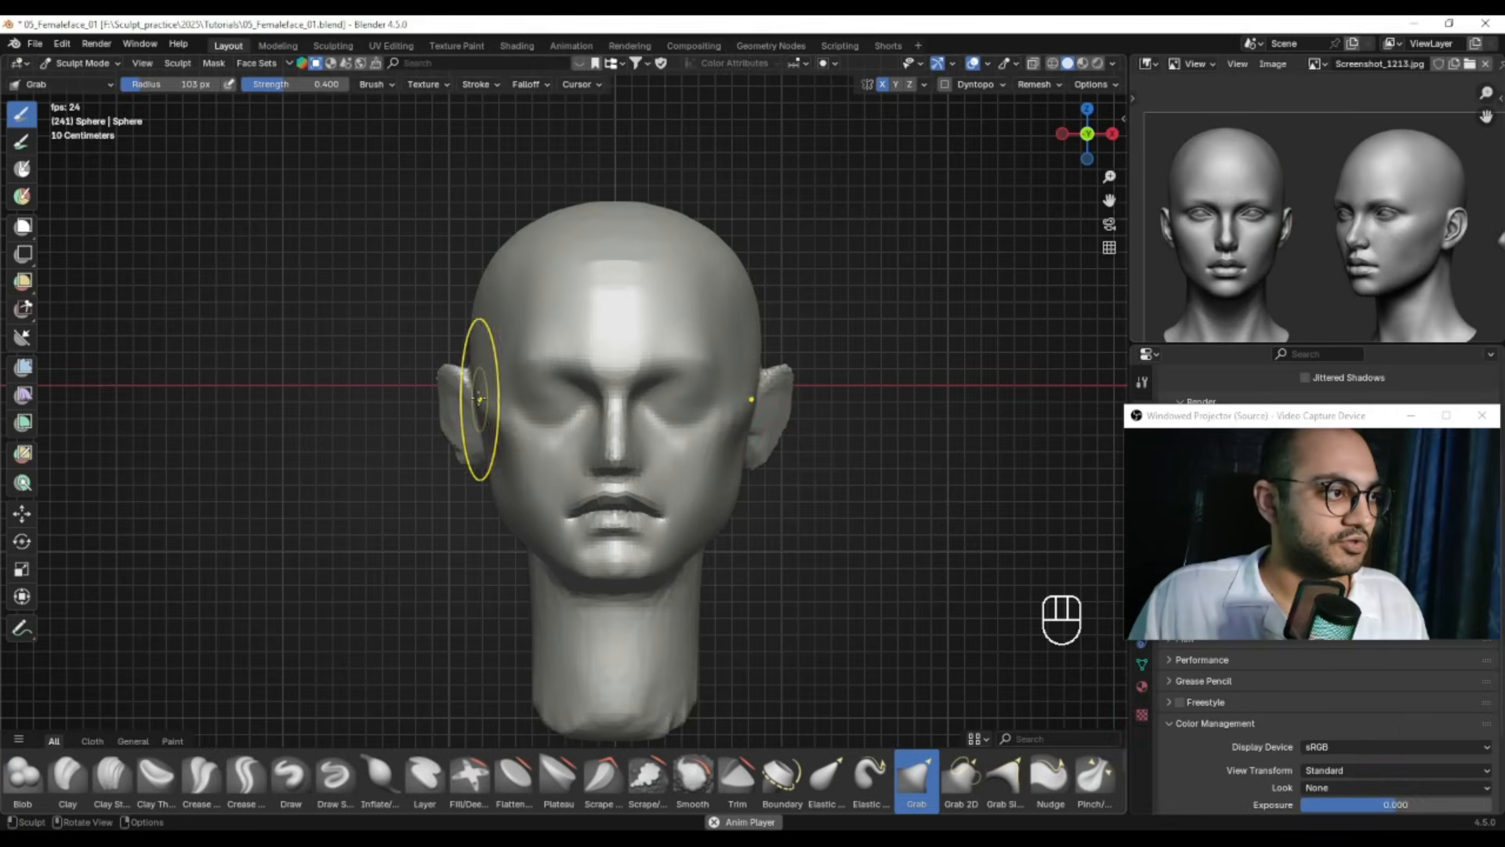
Nudge the sides of the head beside the ears slightly inward with the Grab brush in front view
key("f")
mouse_move(576, 392)
right_mouse_down("alt")
mouse_move(584, 407)
mouse_move(584, 394)
right_mouse_up("alt")
key("f")
left_click(644, 392)
left_click_drag(476, 386, 481, 384)
left_click_drag(476, 382, 482, 374)
left_click_drag(474, 370, 477, 350)
key("f")
left_click(460, 360)
Reshape the jaw and chin contour with the Grab brush at a 90 px radius, and reduce the radius to 77 px
right_click_drag(496, 463, 488, 467, "alt")
mouse_move(502, 510)
left_mouse_down()
mouse_move(510, 462)
mouse_move(572, 494)
left_mouse_up()
key("f")
left_click(488, 478)
key("f")
left_click(577, 474)
key("f")
left_click(580, 496)
mouse_move(571, 494)
middle_mouse_down("alt")
mouse_move(519, 473)
mouse_move(559, 446)
middle_mouse_up("alt")
left_click_drag(577, 529, 558, 542)
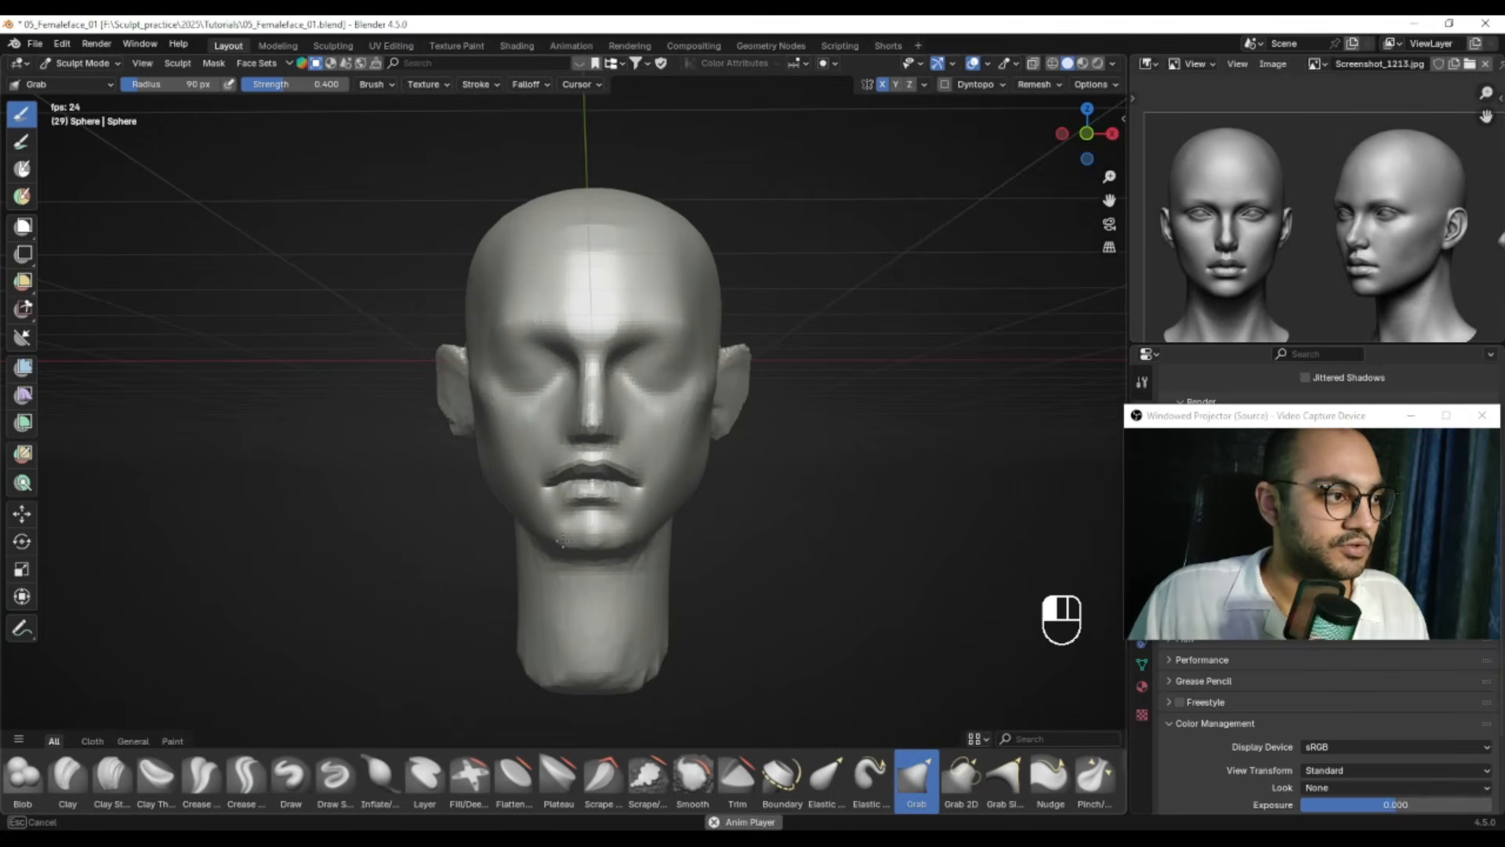
key("f")
left_click(528, 489)
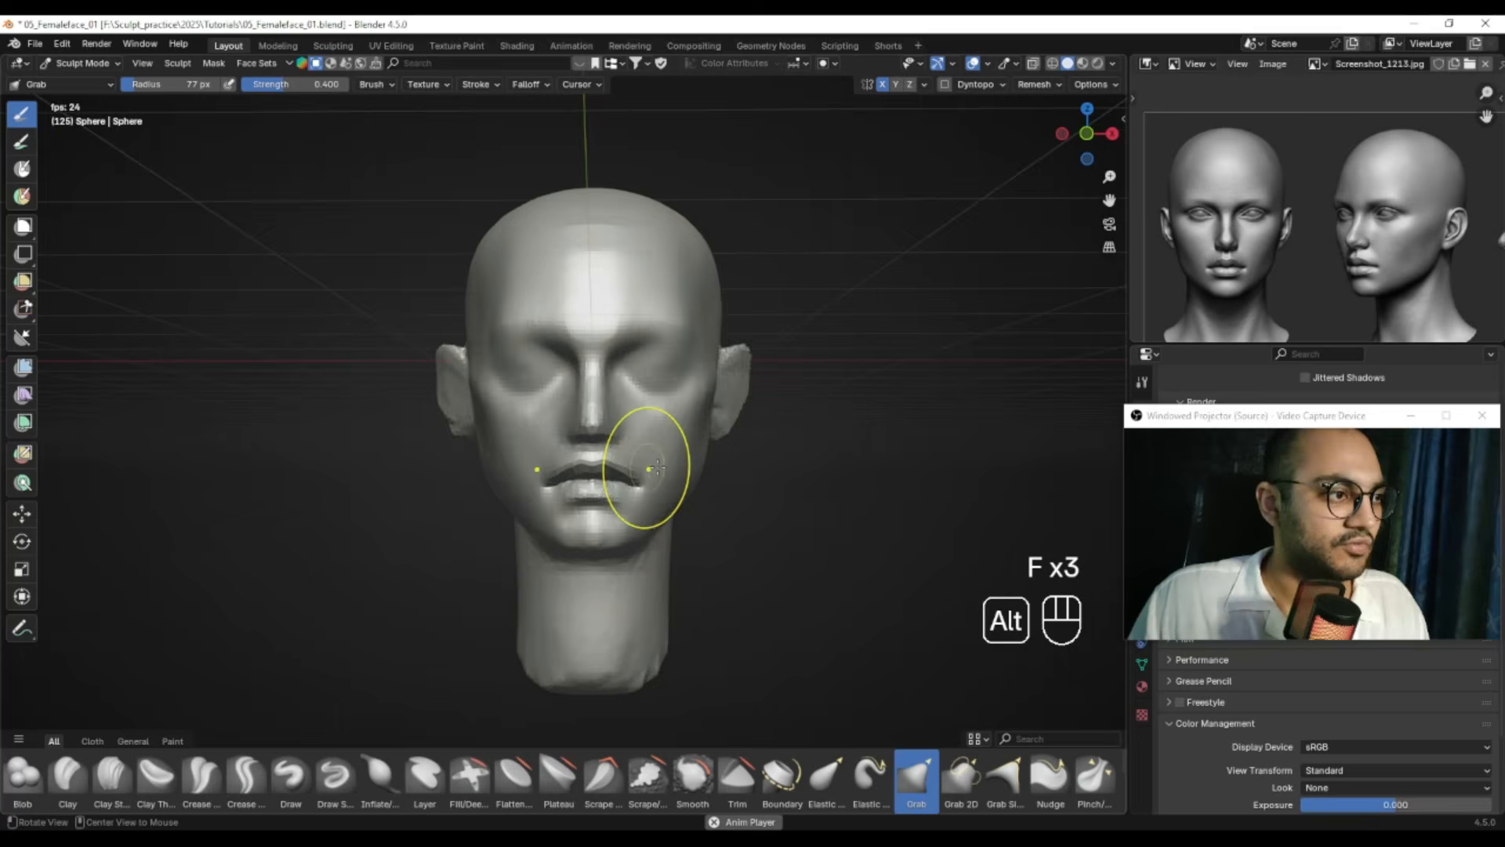
Set the brush radius to 61 px and smooth the cheek between the cheekbone and jaw
middle_click_drag(618, 464, 549, 466, "alt")
key("f")
left_click(712, 473)
left_click_drag(675, 441, 651, 468, "shift")
mouse_move(650, 471)
middle_mouse_down("alt")
mouse_move(766, 483)
mouse_move(627, 470)
middle_mouse_up("alt")
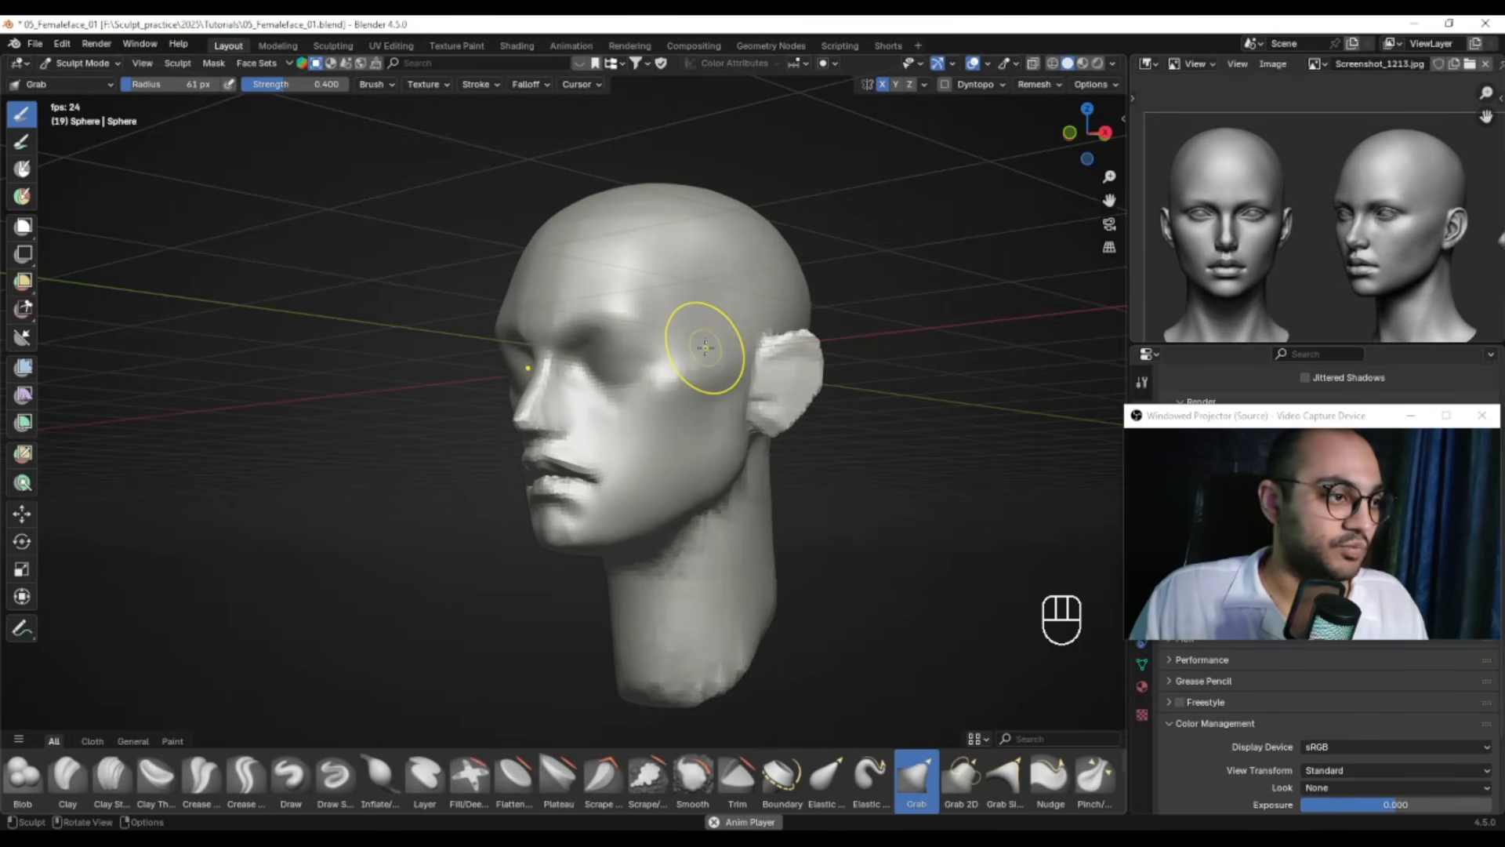
middle_click_drag(823, 319, 578, 454, "alt")
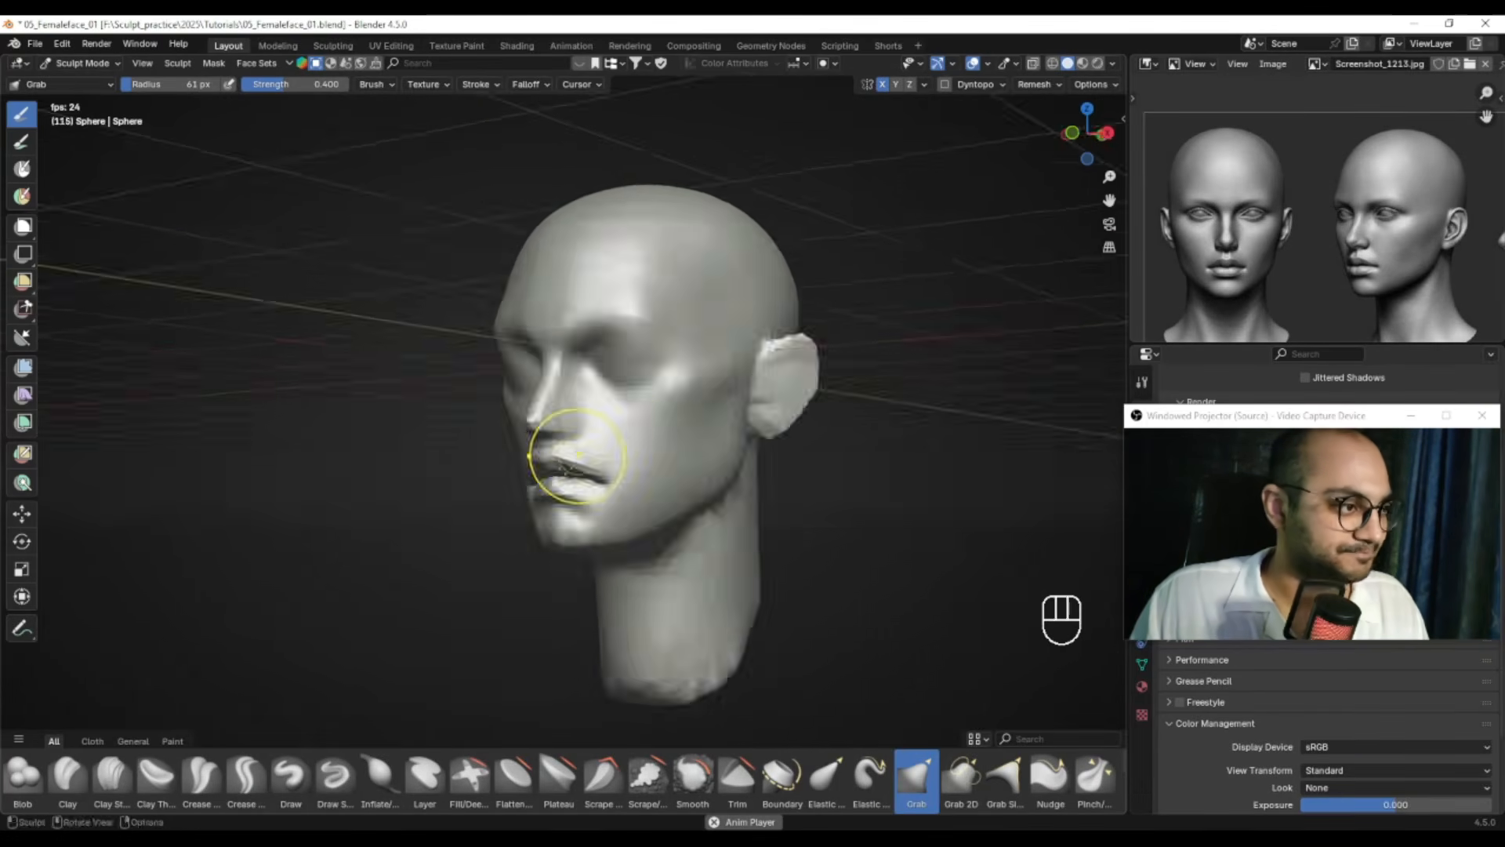
Switch to the Draw brush, frame the profile reference and set the brush radius to 48 px
left_click(296, 772)
middle_click_drag(470, 518, 425, 440, "alt+shift")
middle_click_drag(1230, 291, 1237, 243, "alt")
middle_click_drag(682, 464, 613, 392, "alt")
mouse_move(613, 392)
middle_mouse_down("alt")
mouse_move(615, 376)
mouse_move(553, 360)
middle_mouse_up("alt")
key("f")
left_click(620, 347)
middle_click_drag(1458, 223, 1186, 204, "alt")
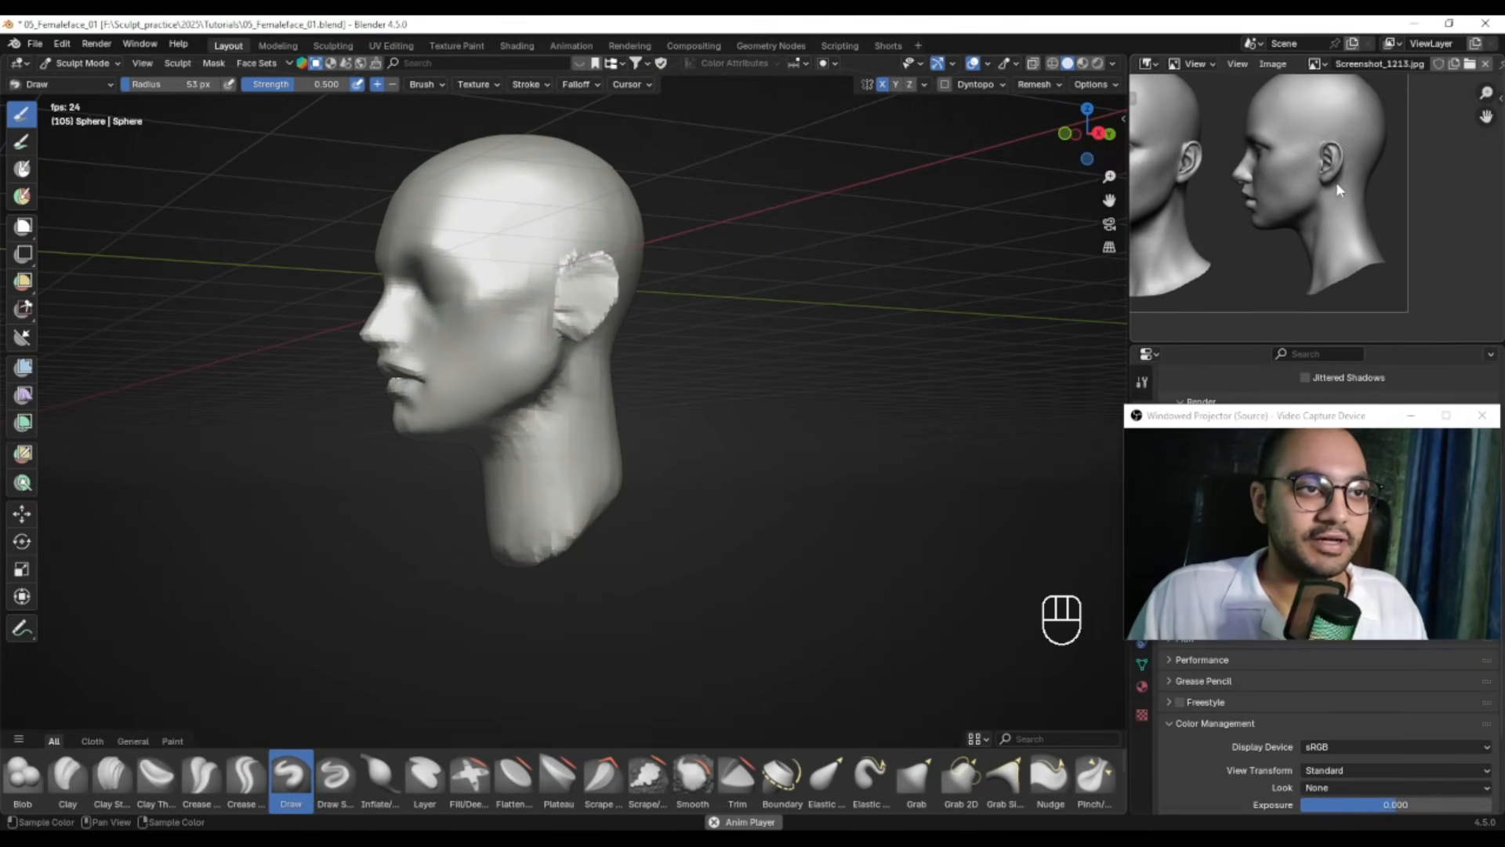
middle_click_drag(505, 420, 539, 412, "alt")
key("f")
left_click(516, 372)
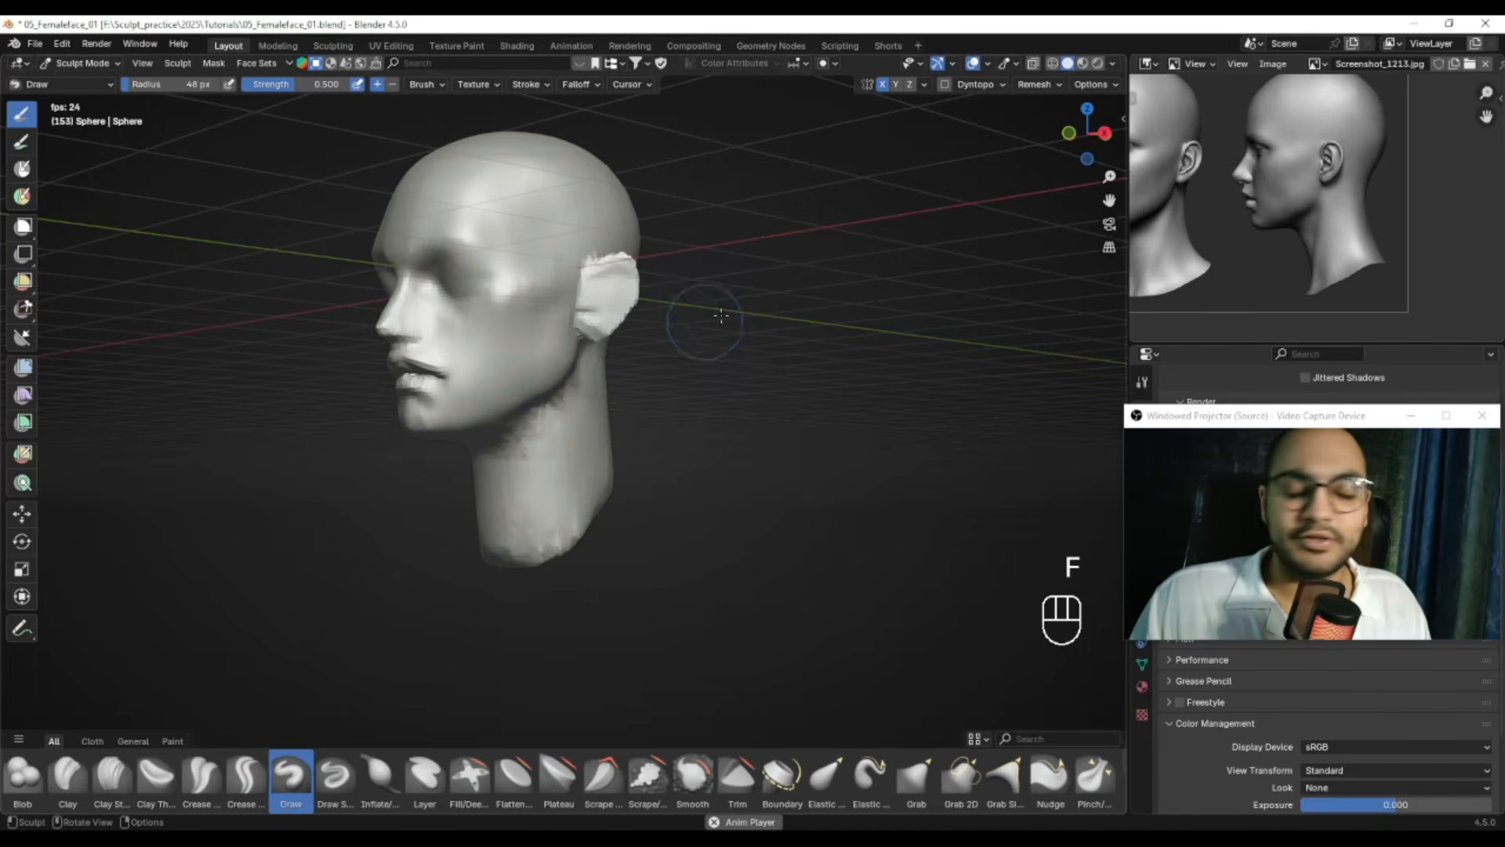
Try a Draw stroke with a 41 px radius on the neck below the ear and undo it
mouse_move(667, 318)
middle_mouse_down("alt")
mouse_move(544, 394)
mouse_move(585, 386)
mouse_move(599, 329)
middle_mouse_up("alt")
key("f")
left_click(572, 377)
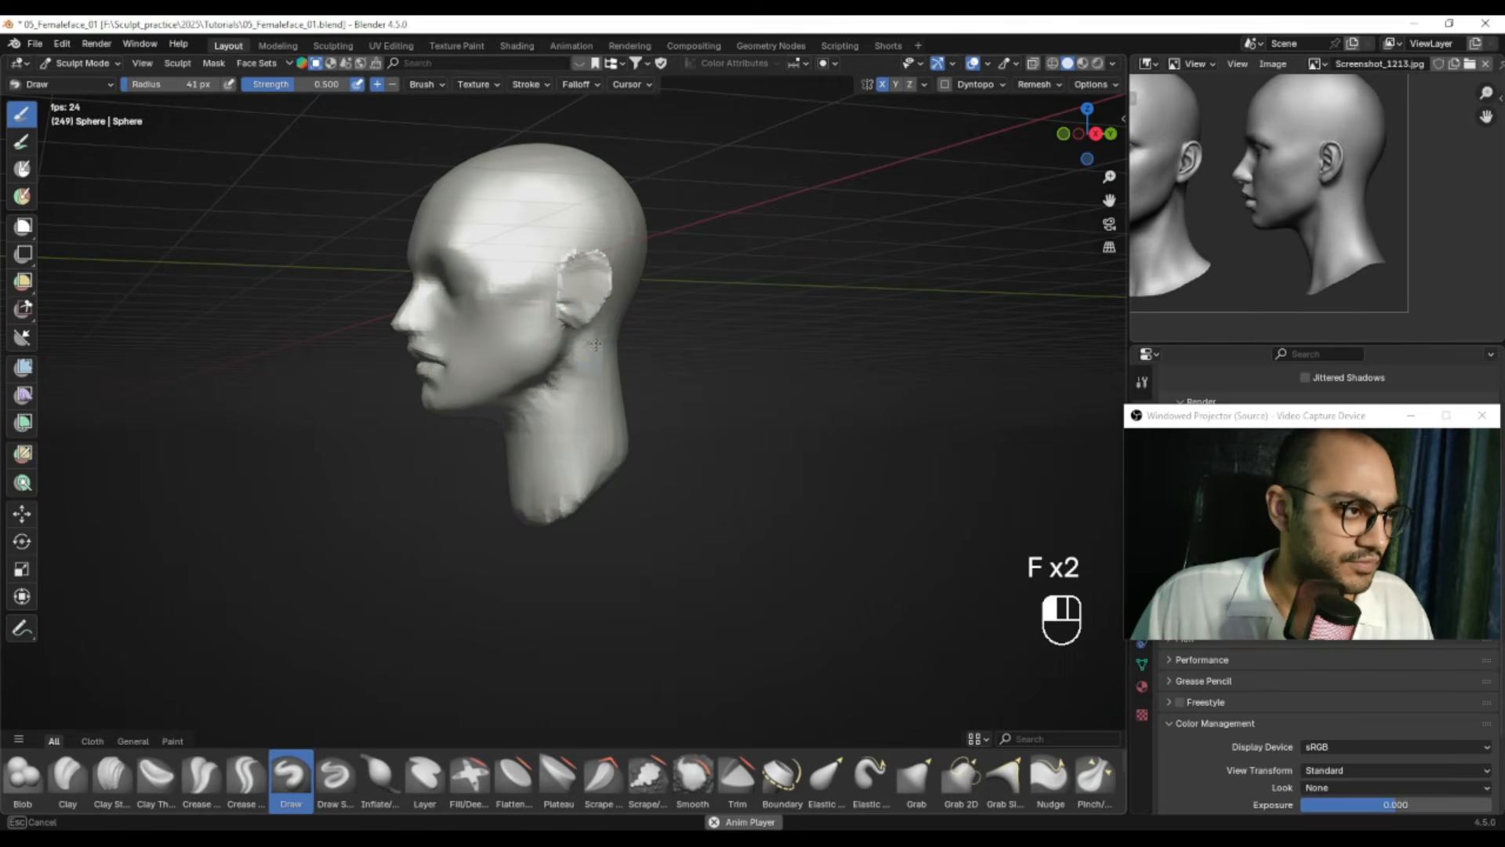
key("ctrl+z")
Define the neck muscle running down from behind the ear with the Draw brush at a 26 px radius
middle_click_drag(547, 432, 601, 332, "alt")
mouse_move(529, 527)
middle_mouse_down("alt")
mouse_move(706, 403)
mouse_move(611, 427)
mouse_move(547, 404)
mouse_move(572, 414)
mouse_move(584, 400)
middle_mouse_up("alt")
key("f")
left_click(586, 421)
key("f")
left_click(554, 407)
key("f")
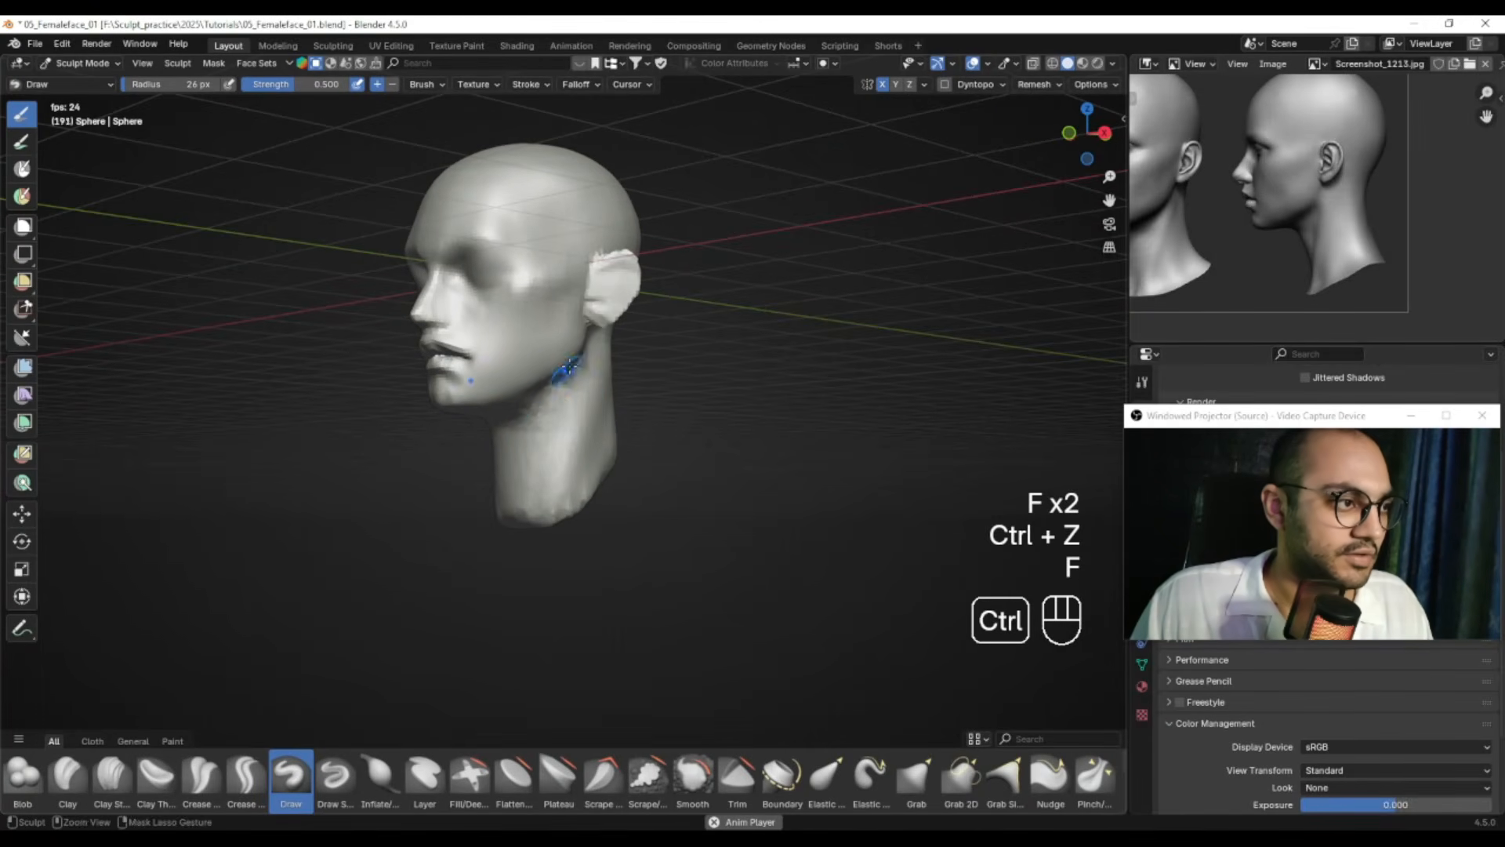
Set the brush radius to 41 px and smooth the front of the neck beside the neck muscle
left_click_drag(492, 500, 538, 475, "alt")
key("f")
left_click(521, 444)
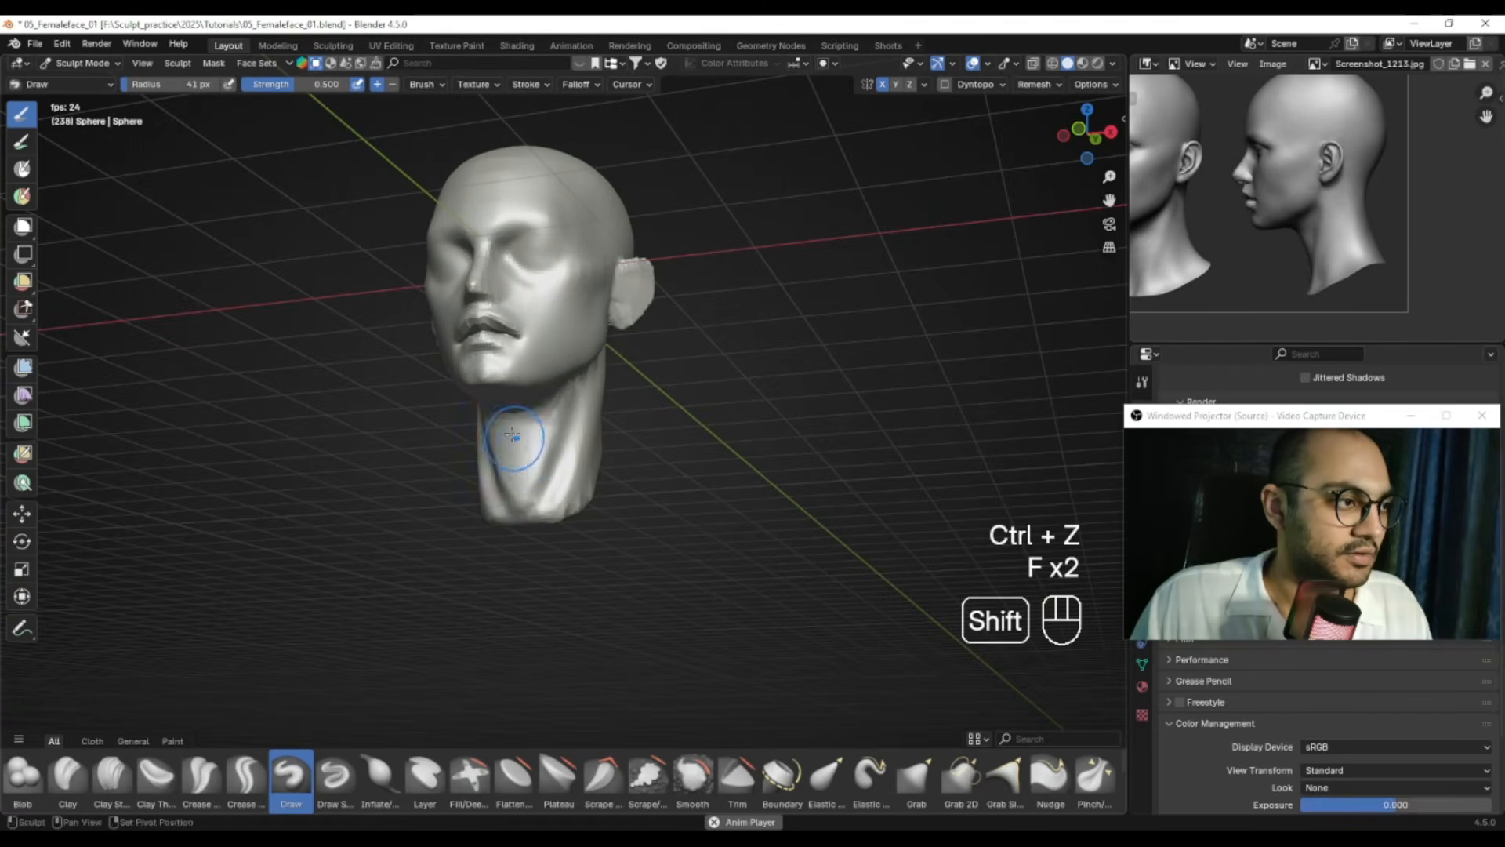
left_click_drag(507, 428, 501, 439, "shift")
mouse_move(469, 431)
left_mouse_down("alt")
mouse_move(519, 430)
mouse_move(498, 415)
left_mouse_up("alt")
Set the brush radius to 40 px and smooth the side of the neck below the jaw
key("f")
left_click(530, 433)
mouse_move(494, 424)
left_mouse_down("alt")
mouse_move(545, 433)
mouse_move(512, 417)
left_mouse_up("alt")
left_click_drag(466, 374, 515, 383, "alt")
left_click_drag(578, 435, 501, 423, "alt")
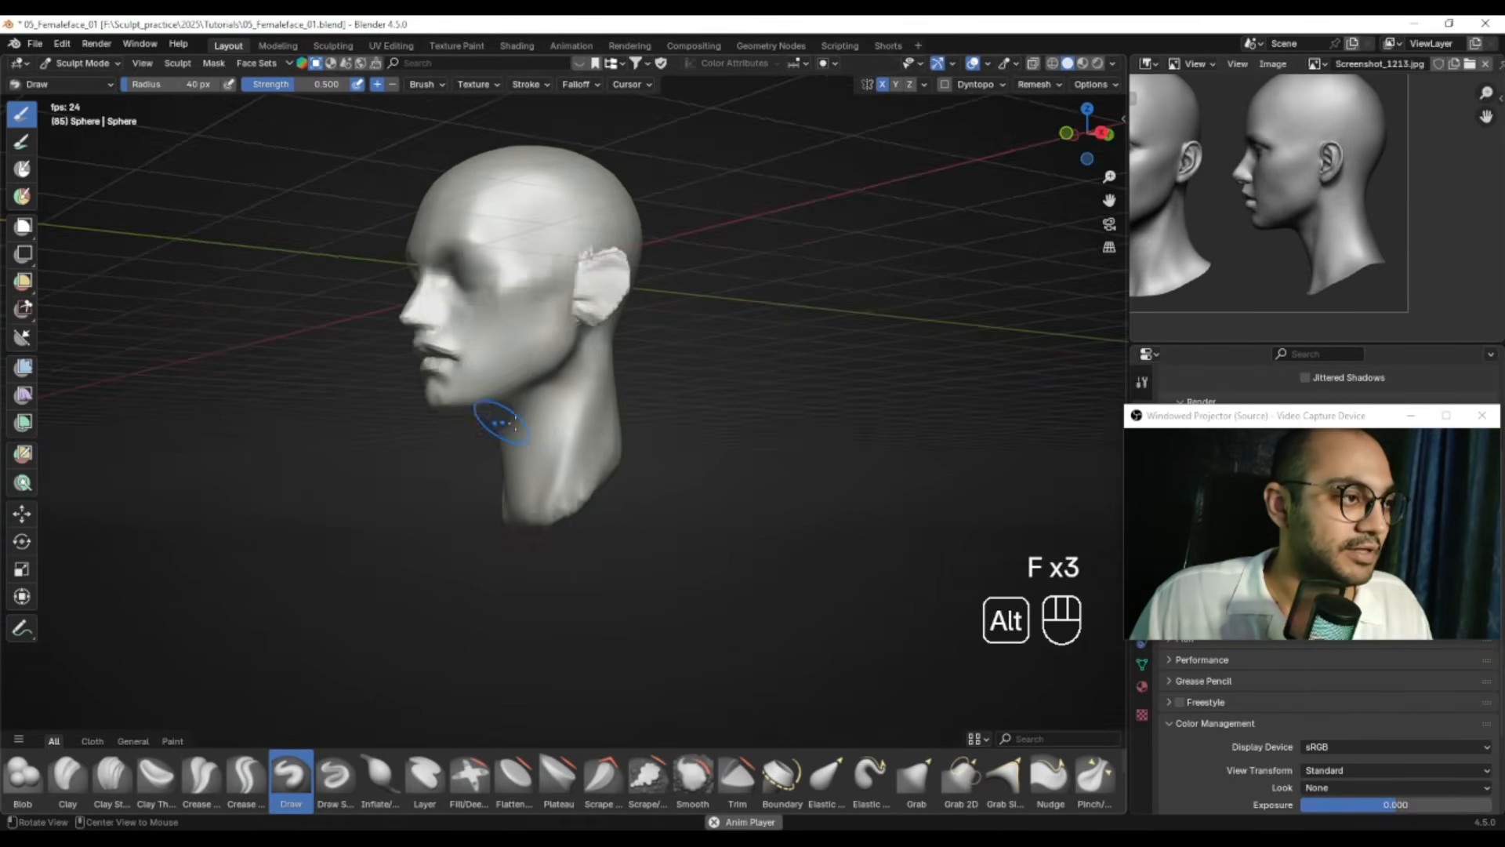
left_click_drag(576, 431, 577, 442, "shift")
Try reworking the side of the neck with the Draw brush, ending at a 62 px radius, and undo the strokes
mouse_move(550, 492)
left_mouse_down("alt")
mouse_move(663, 498)
mouse_move(549, 416)
mouse_move(533, 384)
left_mouse_up("alt")
key("f")
left_click(528, 414)
key("f")
mouse_move(566, 400)
left_mouse_down("alt")
mouse_move(577, 375)
mouse_move(533, 360)
mouse_move(507, 446)
mouse_move(559, 446)
mouse_move(514, 470)
mouse_move(667, 486)
mouse_move(353, 487)
left_mouse_up("alt")
left_click(598, 370)
key("f")
key("ctrl+z")
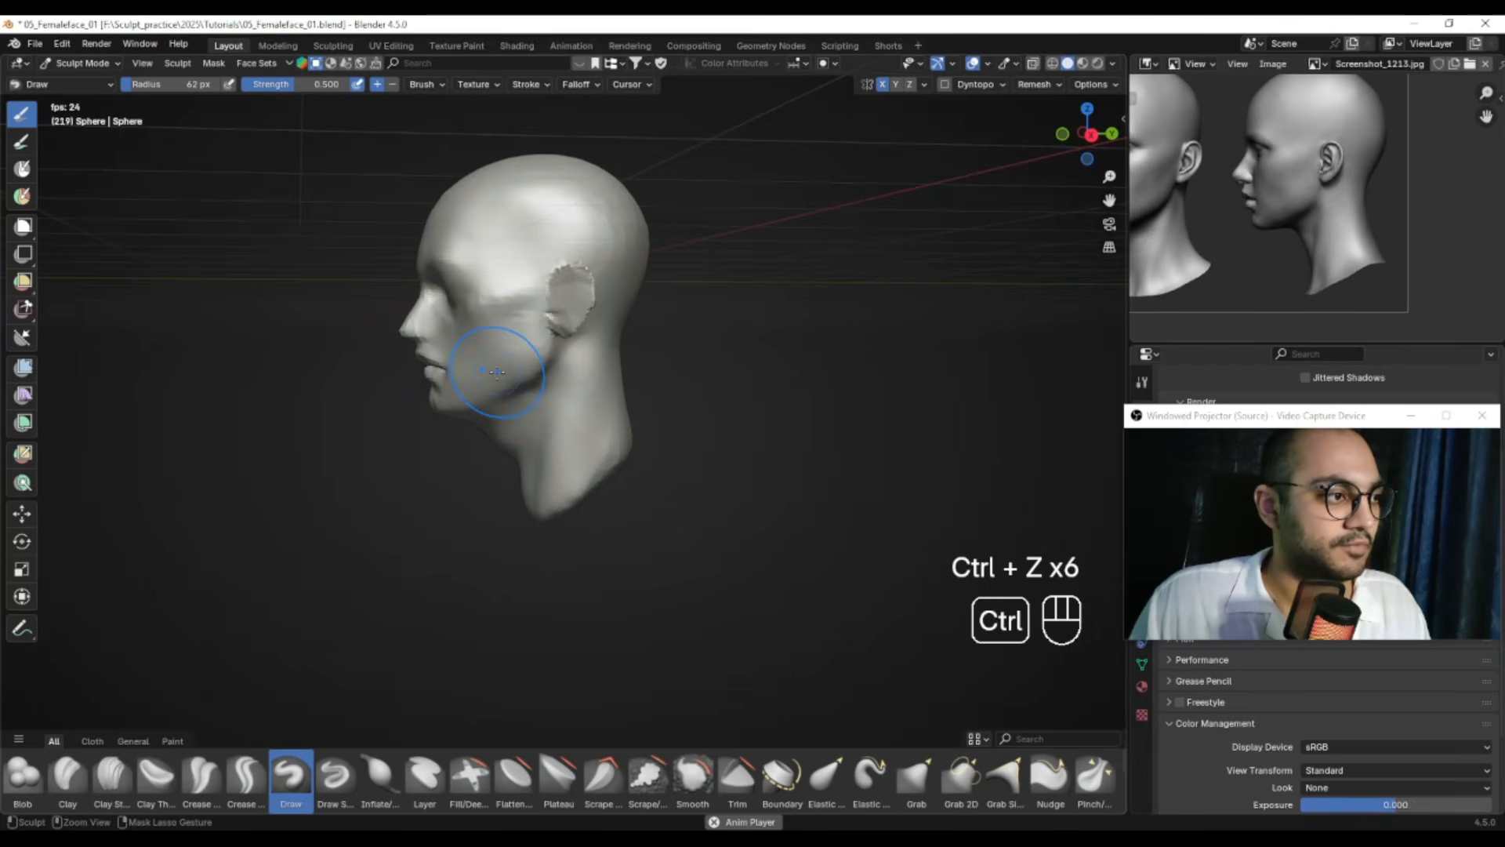
left_click_drag(529, 480, 637, 424, "ctrl+alt")
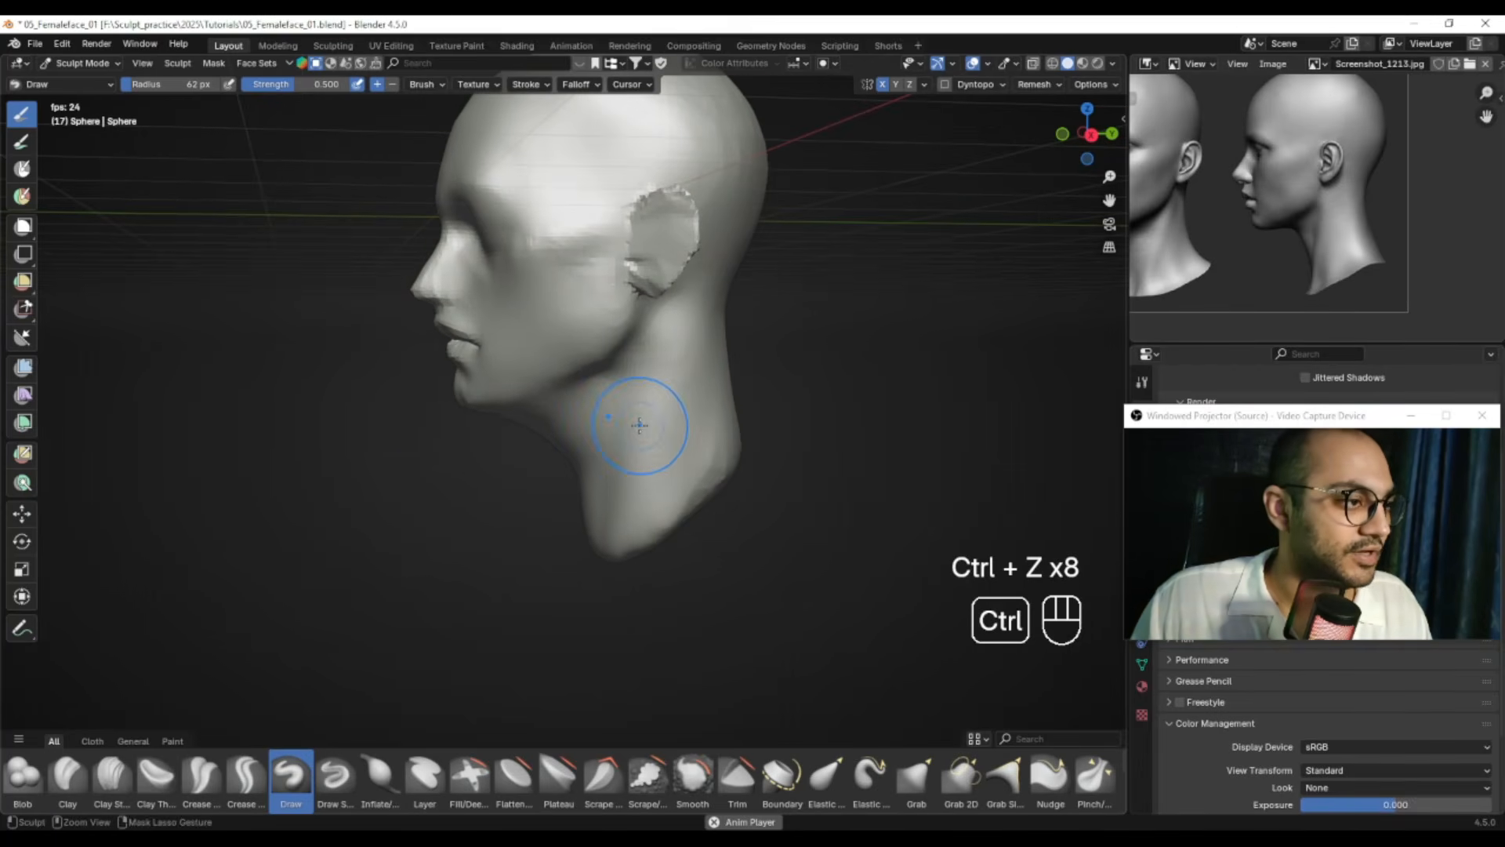
Switch to the Grab brush, reduce its radius from 90 px to 41 px and undo the last pull under the jaw
key("g")
key("f")
key("f")
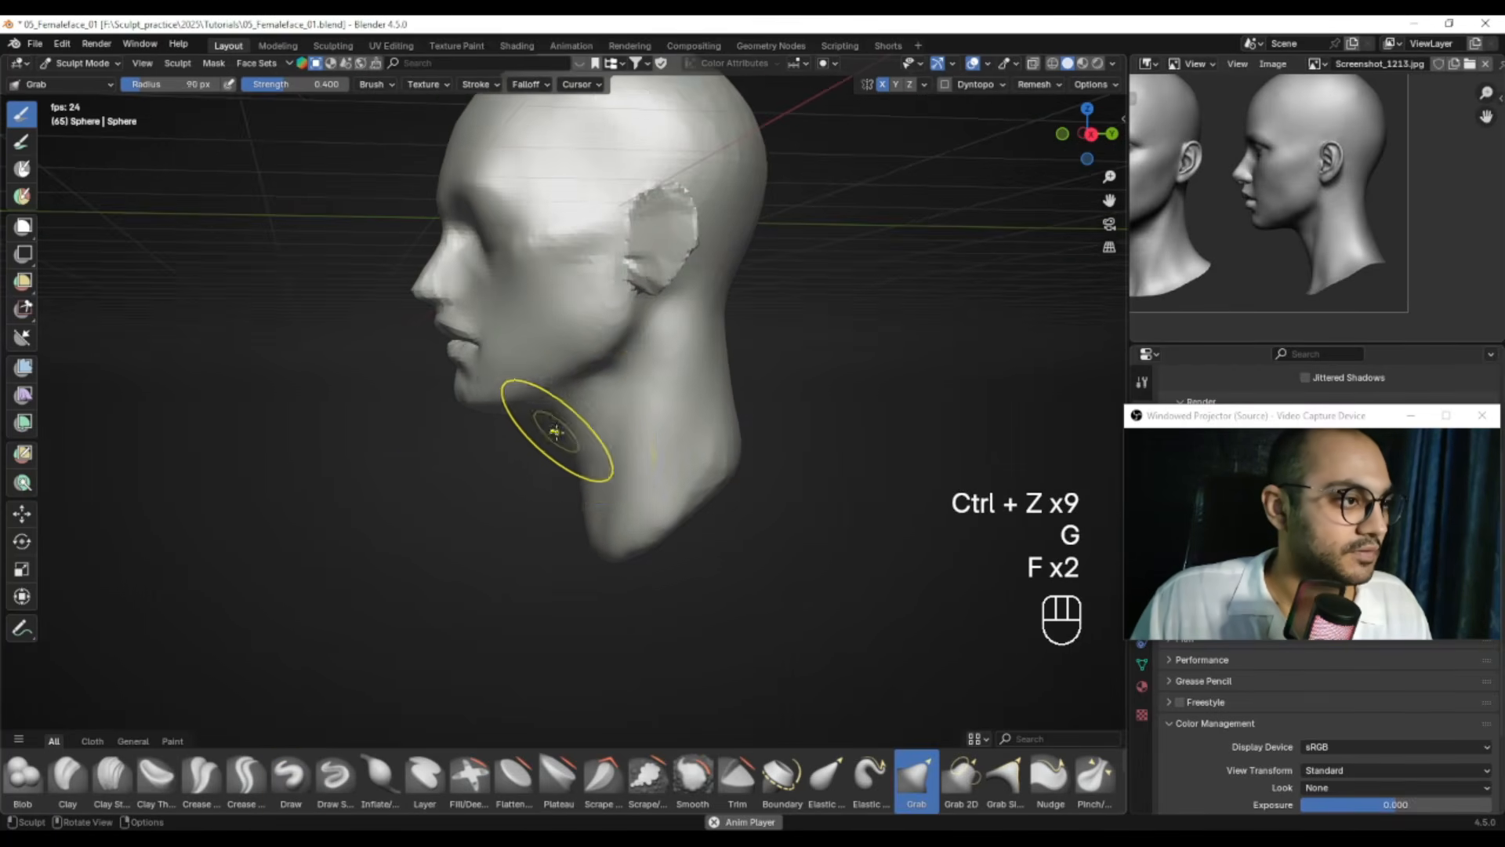
key("f")
key("f")
key("ctrl+z")
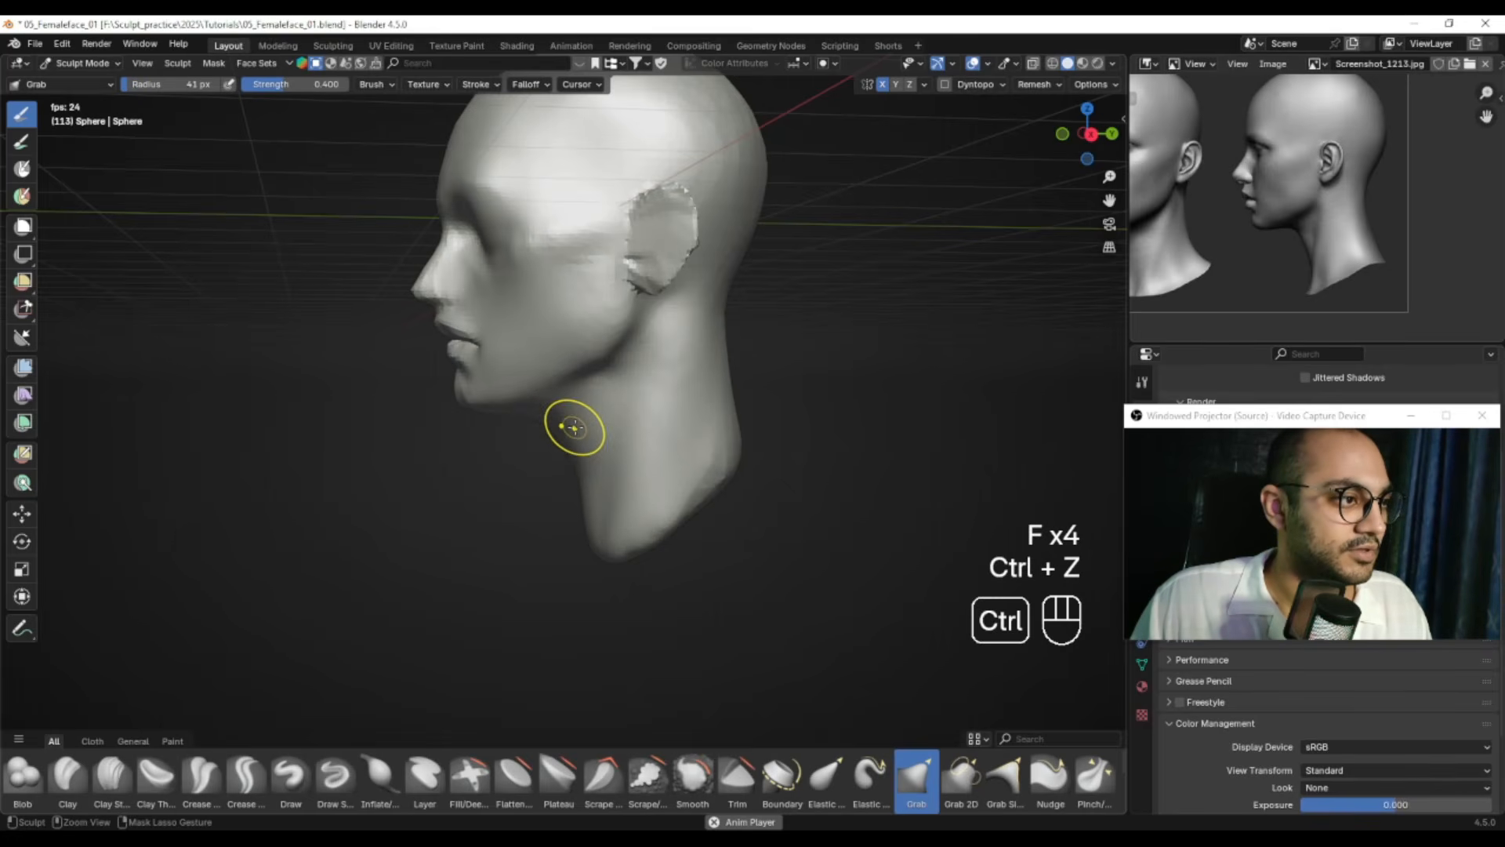
Smooth the throat and the front side of the neck below the jaw
left_click_drag(533, 429, 627, 440, "alt")
mouse_move(619, 447)
left_mouse_down("shift")
mouse_move(608, 471)
mouse_move(654, 463)
left_mouse_up("shift")
mouse_move(580, 463)
left_mouse_down("shift")
mouse_move(561, 478)
mouse_move(579, 496)
left_mouse_up("shift")
Widen the back of the neck base with the Grab brush, viewed from below, raising the radius to 89 px
left_click_drag(486, 490, 824, 500, "alt")
middle_click_drag(824, 500, 833, 498, "alt")
middle_click_drag(625, 525, 628, 381, "alt")
key("f")
left_click(610, 424)
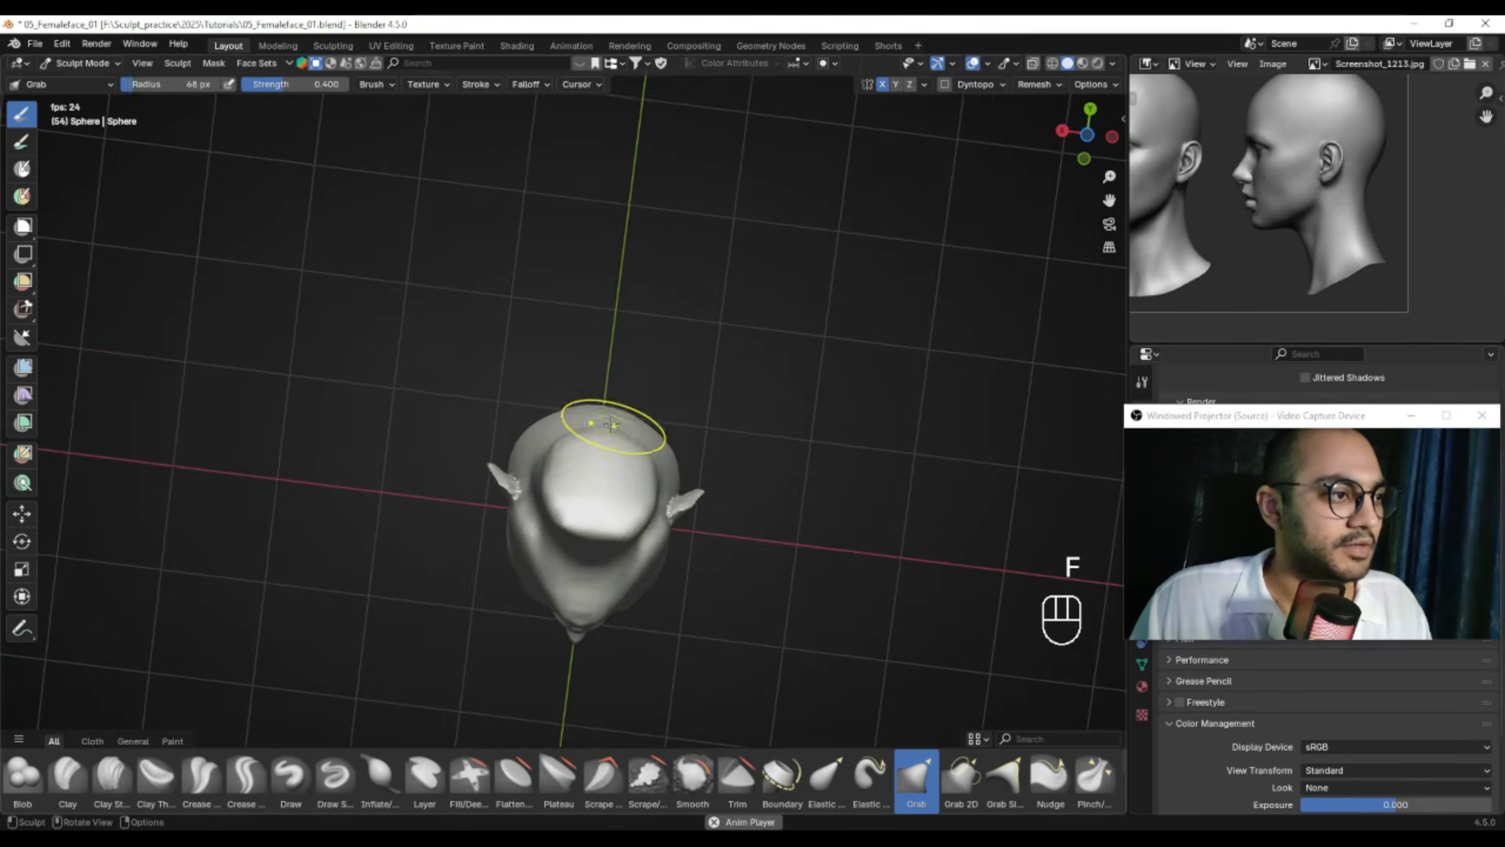
left_click_drag(607, 425, 572, 430, "alt")
key("f")
left_click(592, 432)
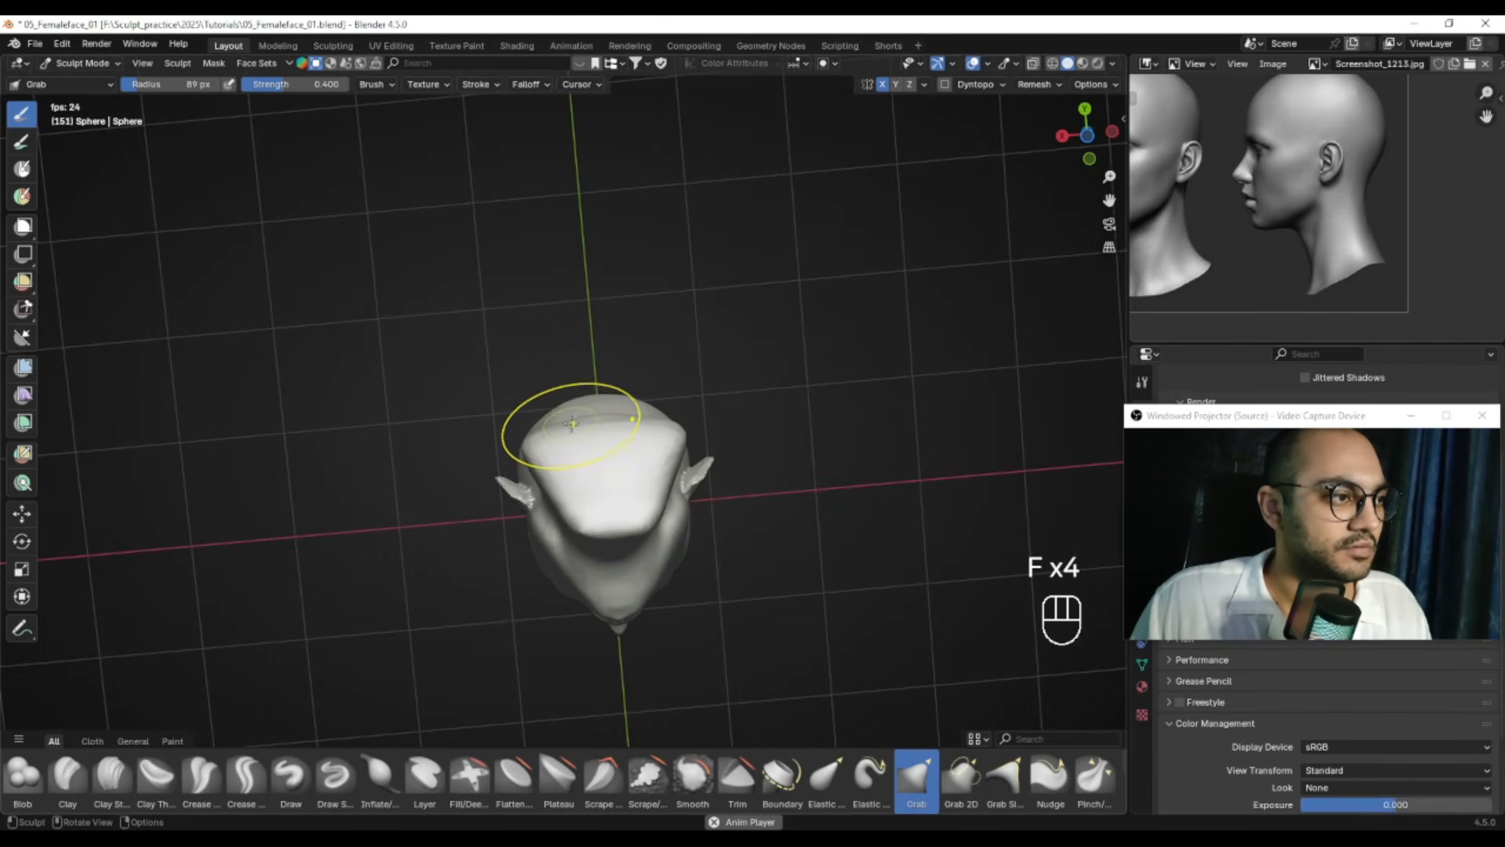
Set the Grab brush radius to 102 px and pull the side of the neck base outward
key("f")
left_click(519, 473)
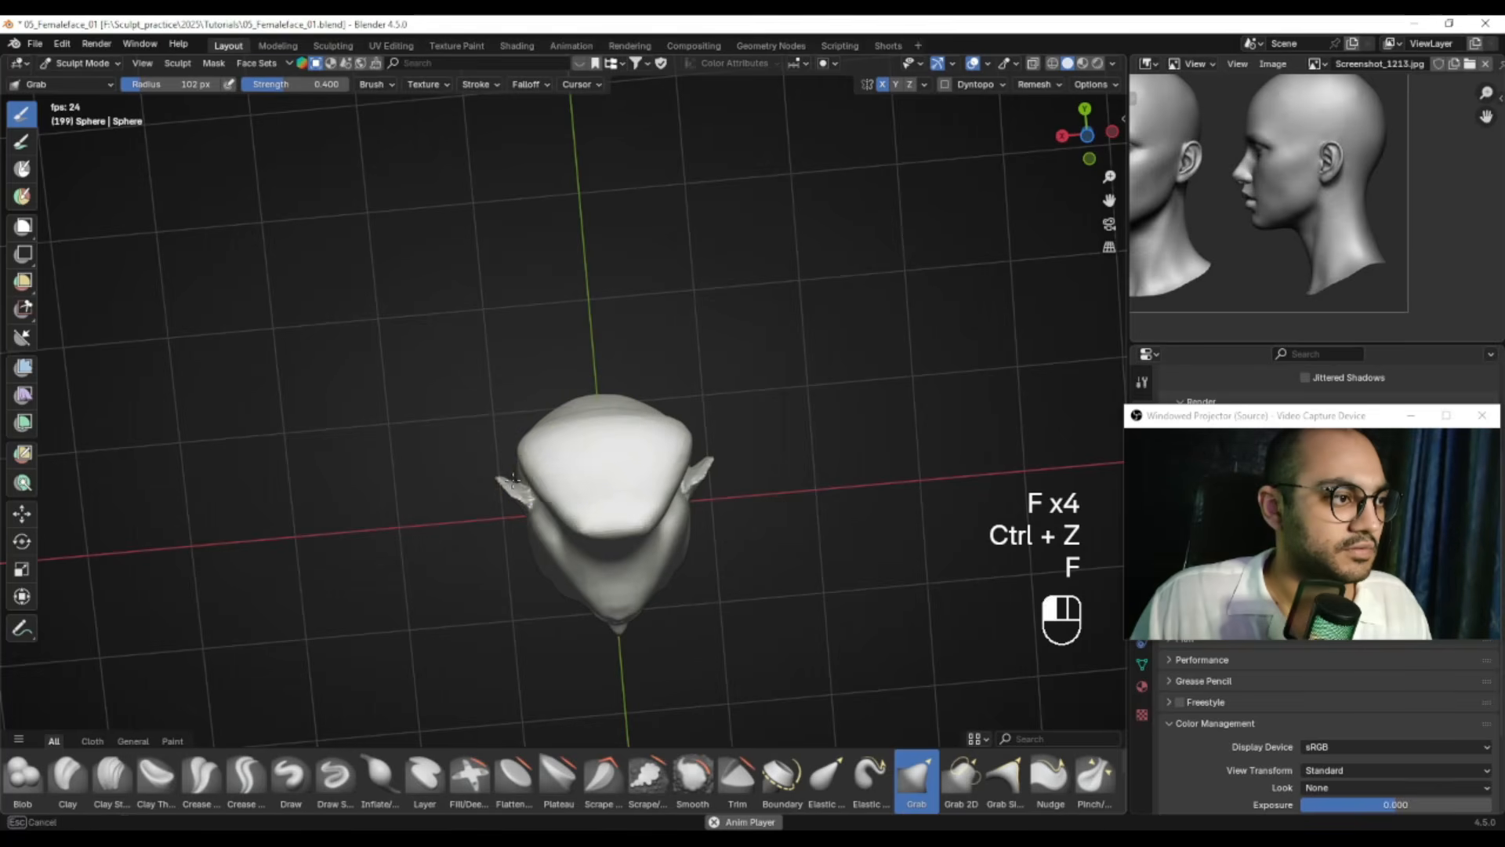
middle_click_drag(539, 448, 572, 560, "alt")
key("f")
left_click(565, 505)
Undo the 115 px stroke on the back of the neck and reshape the neck sides with Grab radii of 103 px and 88 px
middle_click_drag(506, 514, 579, 474, "alt")
key("f")
key("f")
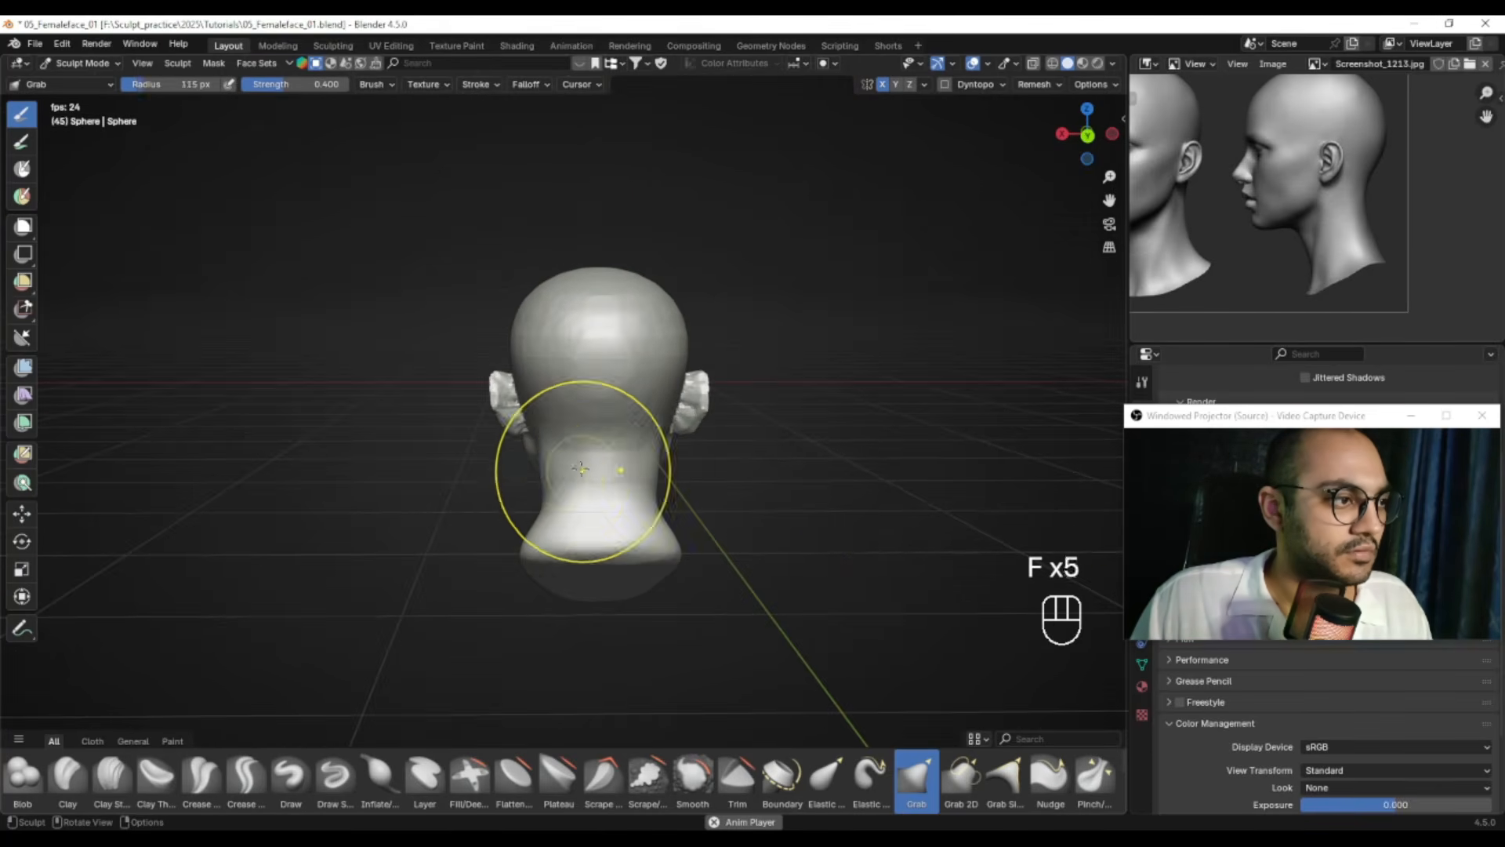
key("ctrl+z")
key("f")
left_click(558, 480)
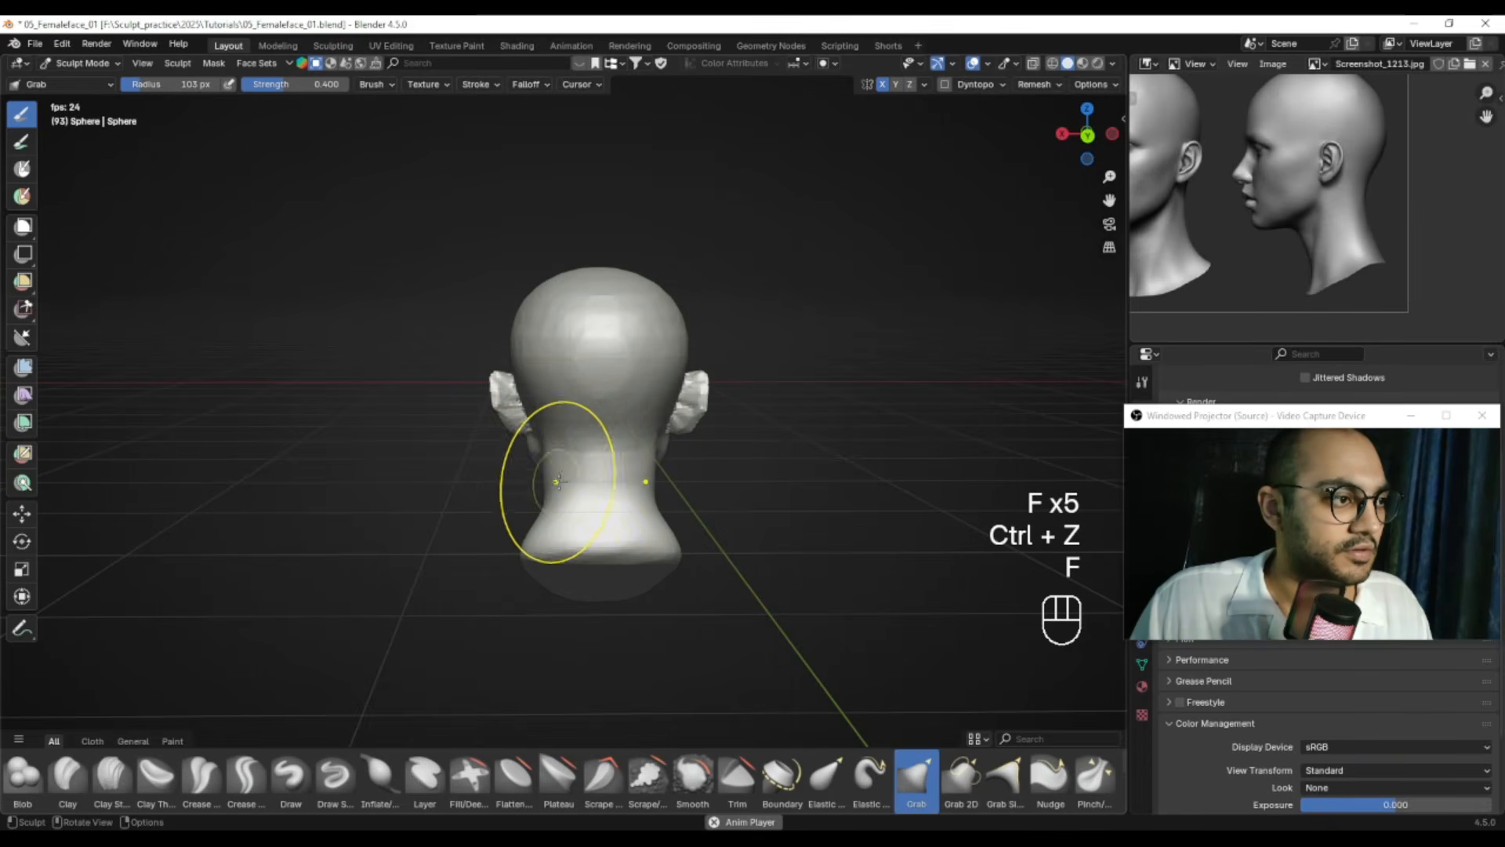
key("f")
left_click(539, 470)
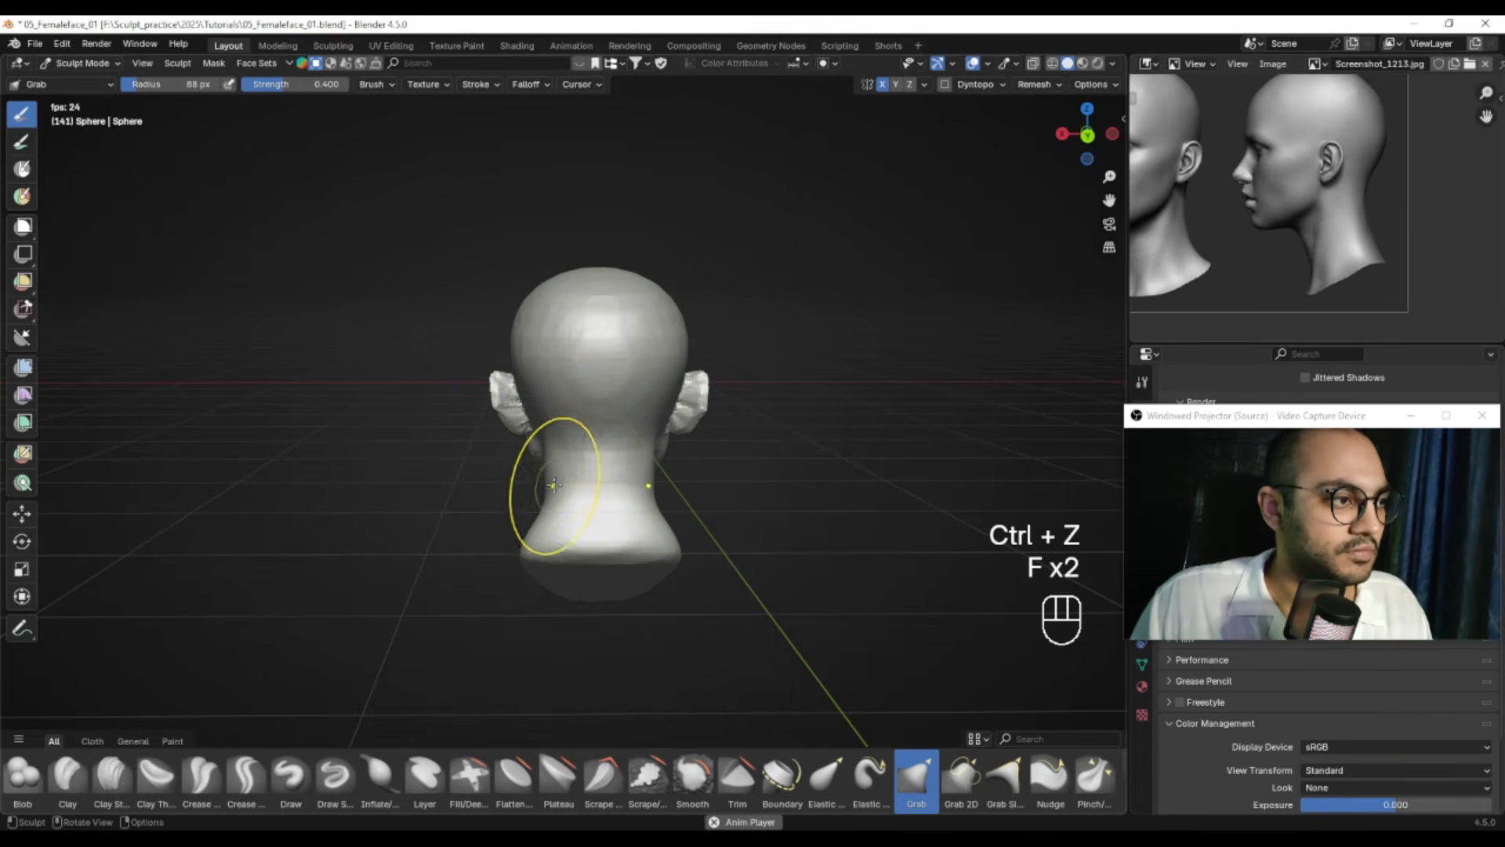
Shape the flare at the back of the neck base with the Grab brush, reducing the radius to 72 px
left_click_drag(569, 484, 870, 450, "alt")
left_click_drag(525, 439, 645, 481, "alt")
key("f")
left_click(634, 480)
mouse_move(554, 481)
left_mouse_down("alt")
mouse_move(623, 505)
mouse_move(688, 499)
mouse_move(625, 484)
left_mouse_up("alt")
key("f")
left_click(585, 489)
key("f")
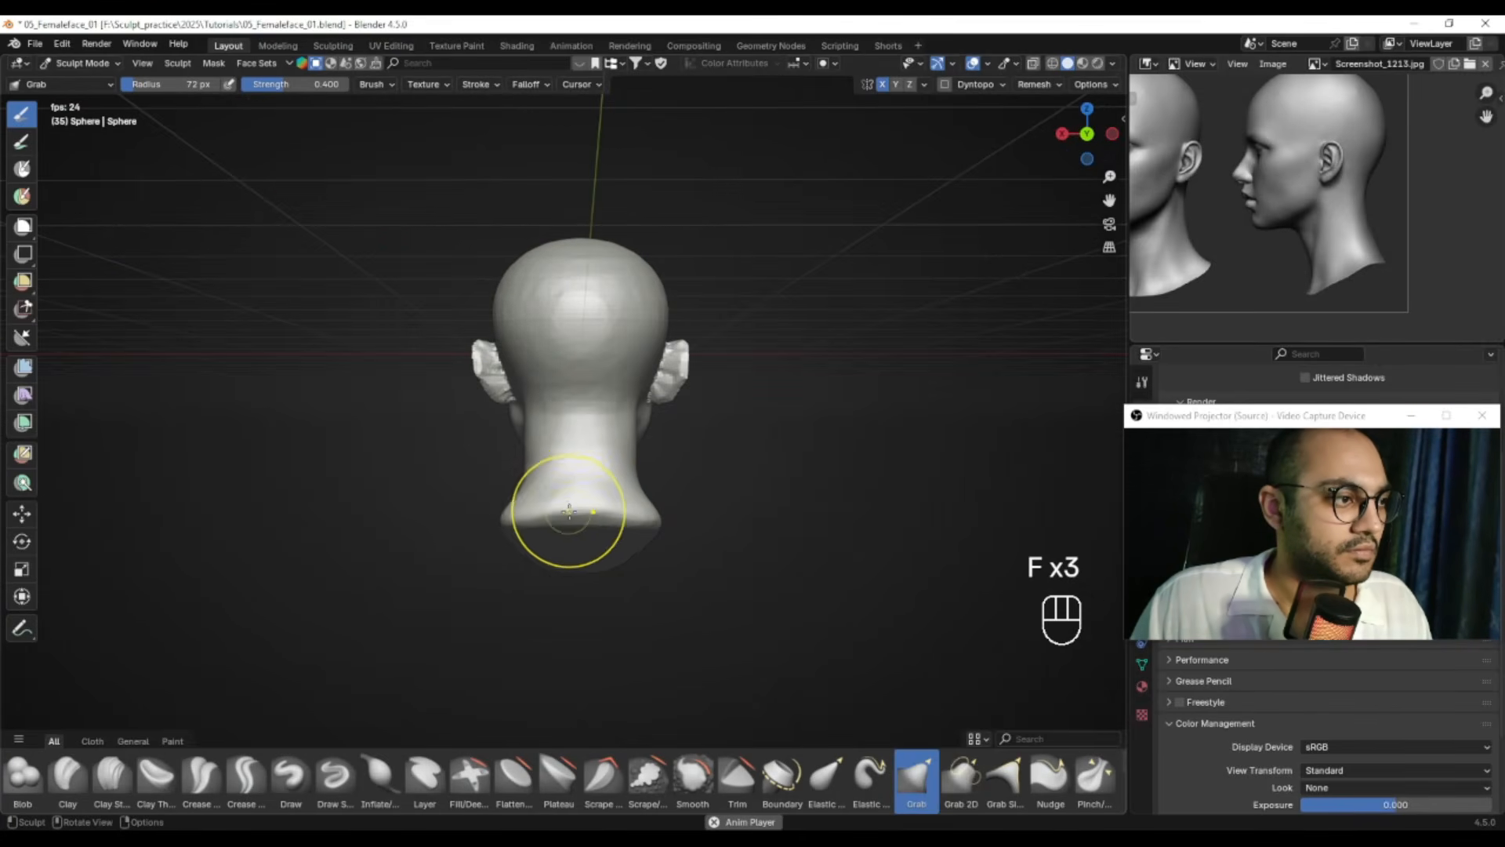
Try adjusting the side of the neck above its base with a 65 px Grab brush and undo the last stroke
key("f")
left_click(535, 478)
left_click_drag(534, 470, 600, 463, "alt")
key("ctrl+z")
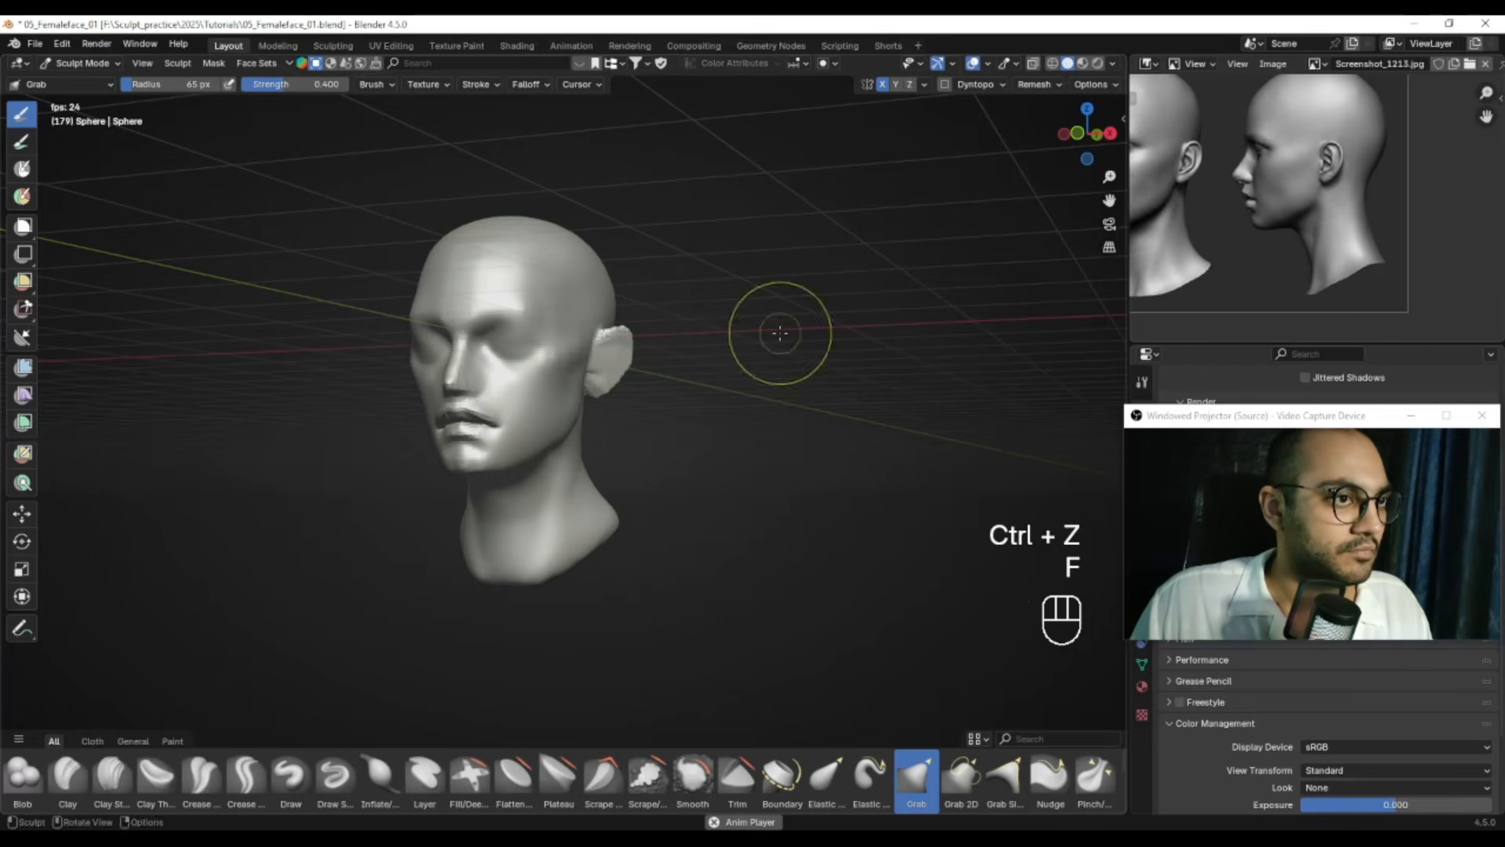
Frame the three-quarter and profile references and adjust the shoulder side of the neck base with a 95 px Grab radius
left_click_drag(1250, 234, 1318, 242, "alt")
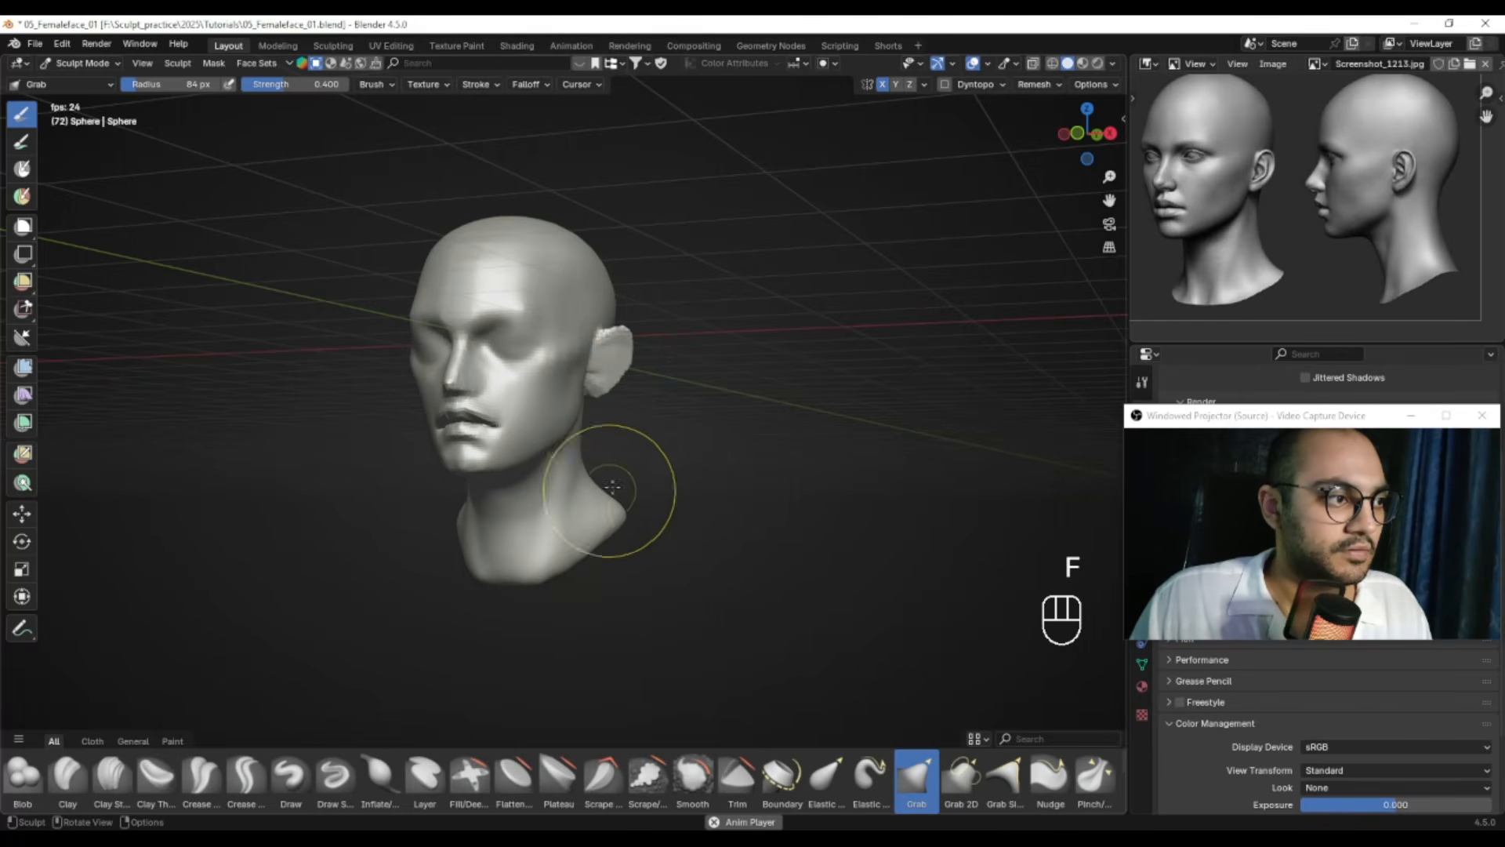
key("shift")
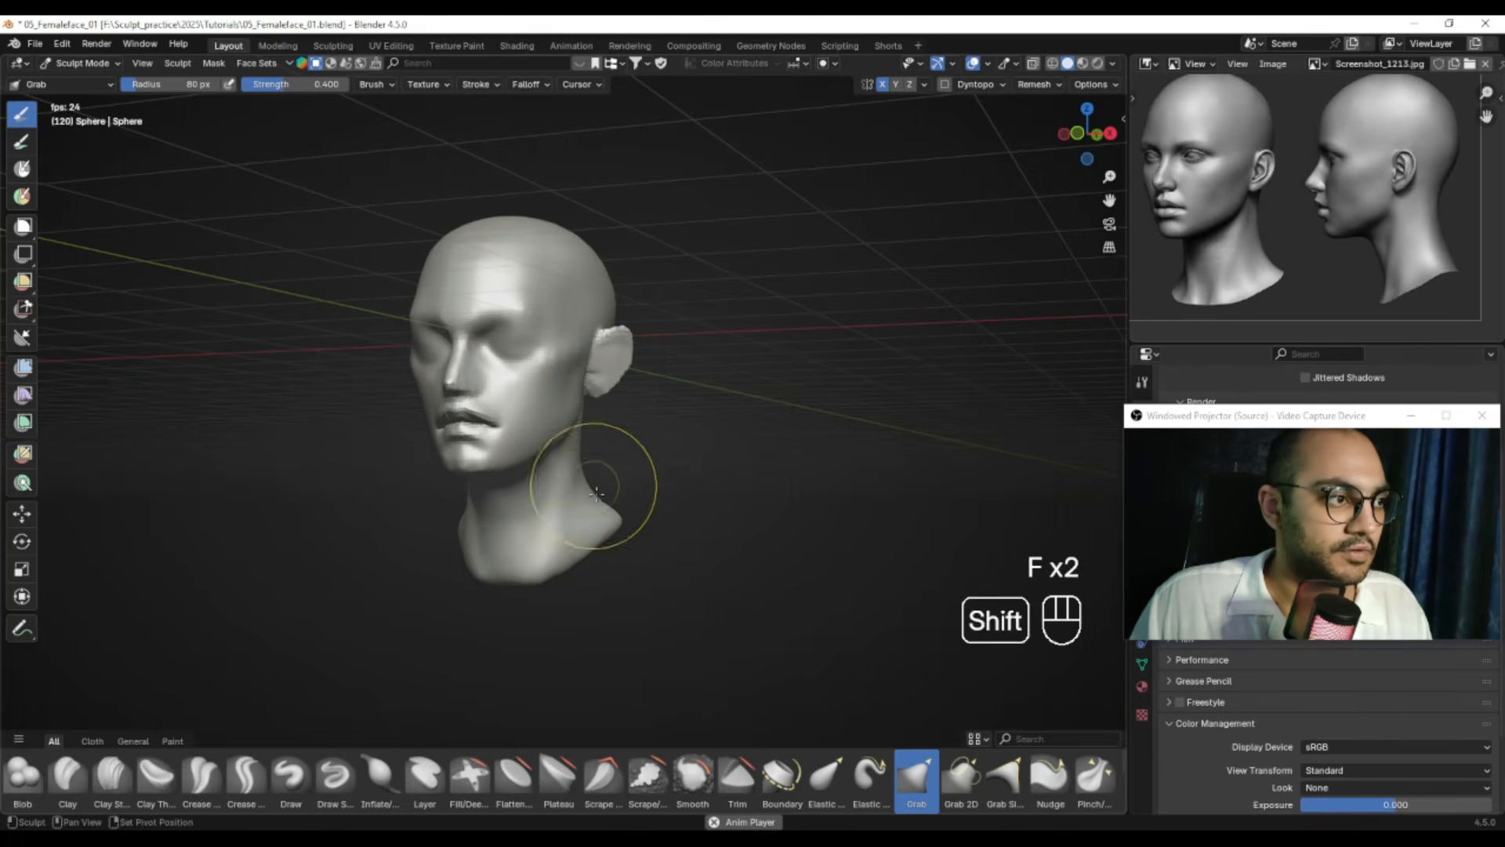
key("f")
left_click(590, 537)
key("f")
left_click(594, 544)
left_click_drag(587, 538, 645, 538, "alt")
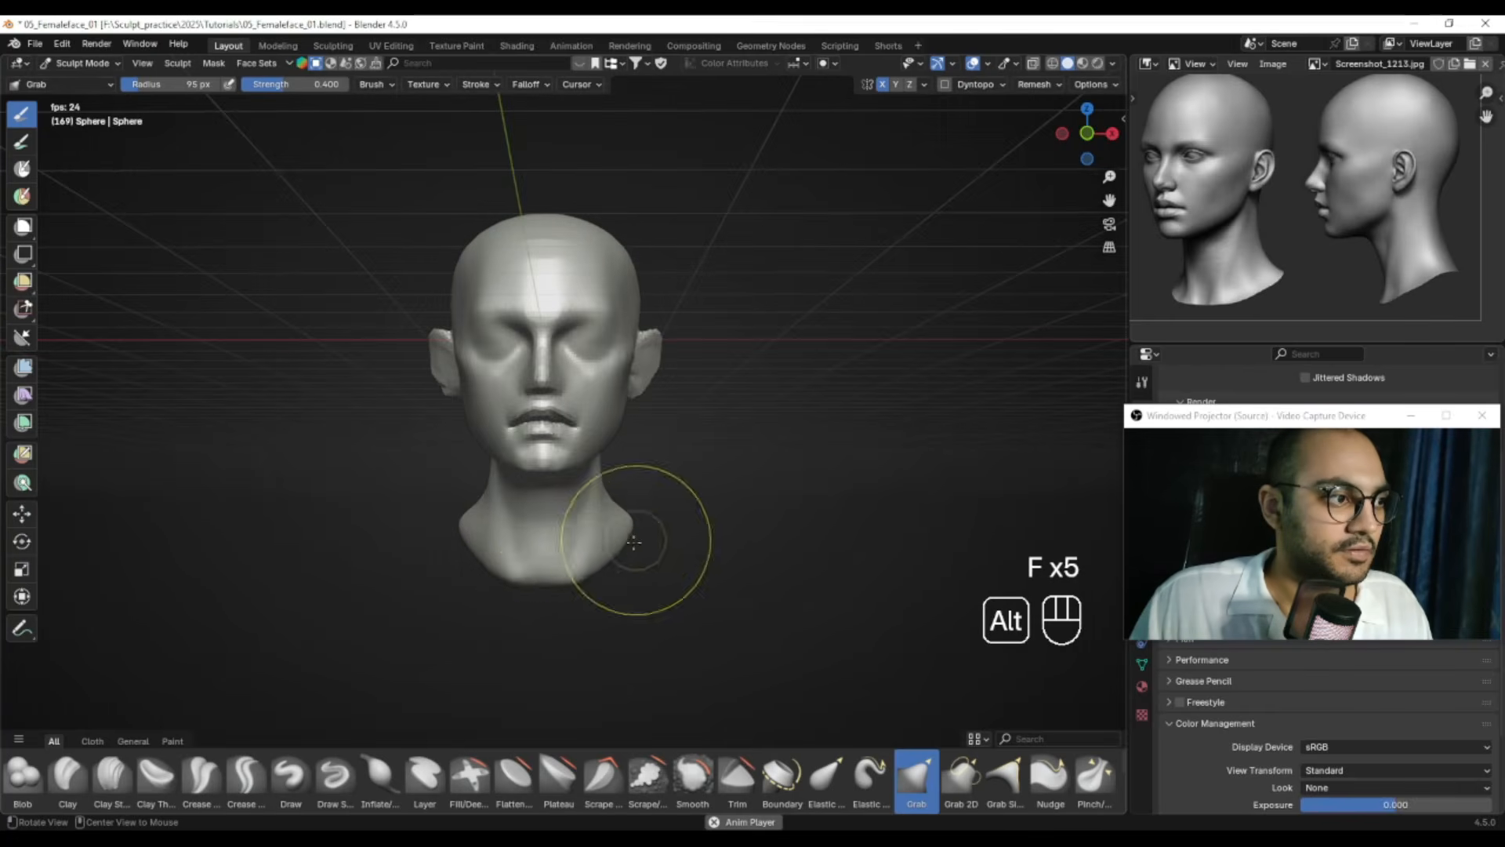
Reshape the lower front edge of the neck with the Grab brush at a 74 px radius
left_click_drag(541, 550, 533, 565, "alt")
key("f")
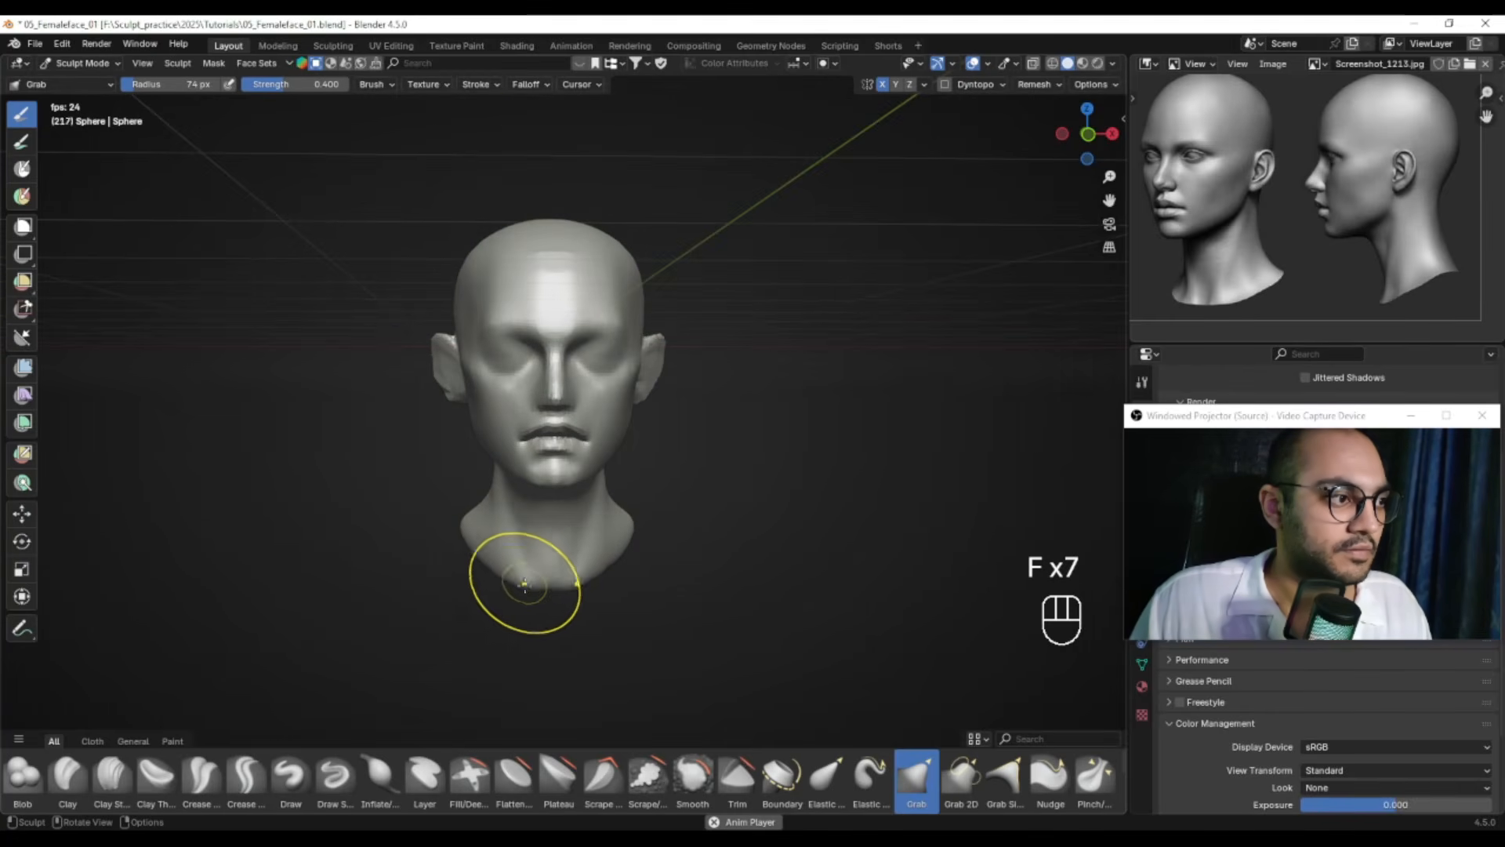
left_click(553, 594)
key("f")
left_click(530, 547)
Smooth the back of the neck base with a 38 px brush radius and nudge its side contour
left_click_drag(530, 547, 651, 517, "alt")
key("f")
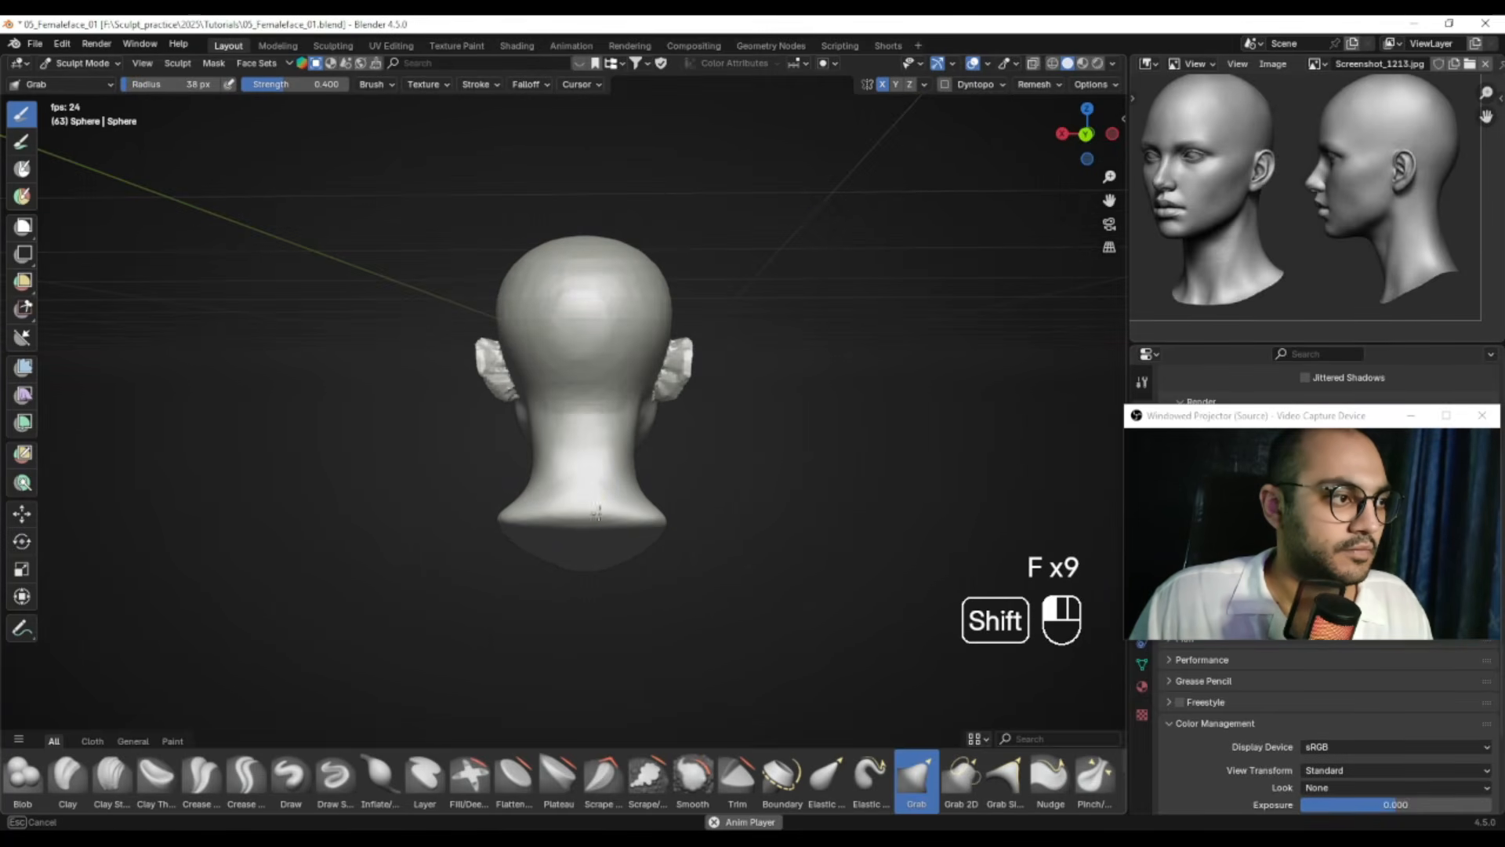
mouse_move(524, 509)
left_mouse_down("alt")
mouse_move(572, 486)
mouse_move(650, 486)
left_mouse_up("alt")
key("f")
left_click(602, 489)
left_click_drag(562, 504, 568, 506)
mouse_move(566, 503)
left_mouse_down("alt")
mouse_move(486, 499)
mouse_move(470, 478)
mouse_move(563, 481)
left_mouse_up("alt")
Undo the last strokes on the neck base and set the Grab brush radius to 101 px
key("f")
key("ctrl+z")
key("f")
mouse_move(463, 480)
left_mouse_down("alt")
mouse_move(504, 482)
mouse_move(471, 499)
mouse_move(261, 354)
left_mouse_up("alt")
key("ctrl+z")
key("f")
left_click(494, 491)
Show the head in right side view and push the nape of the neck forward with the Grab brush
key("KP_3")
left_click_drag(460, 359, 551, 367, "alt+shift")
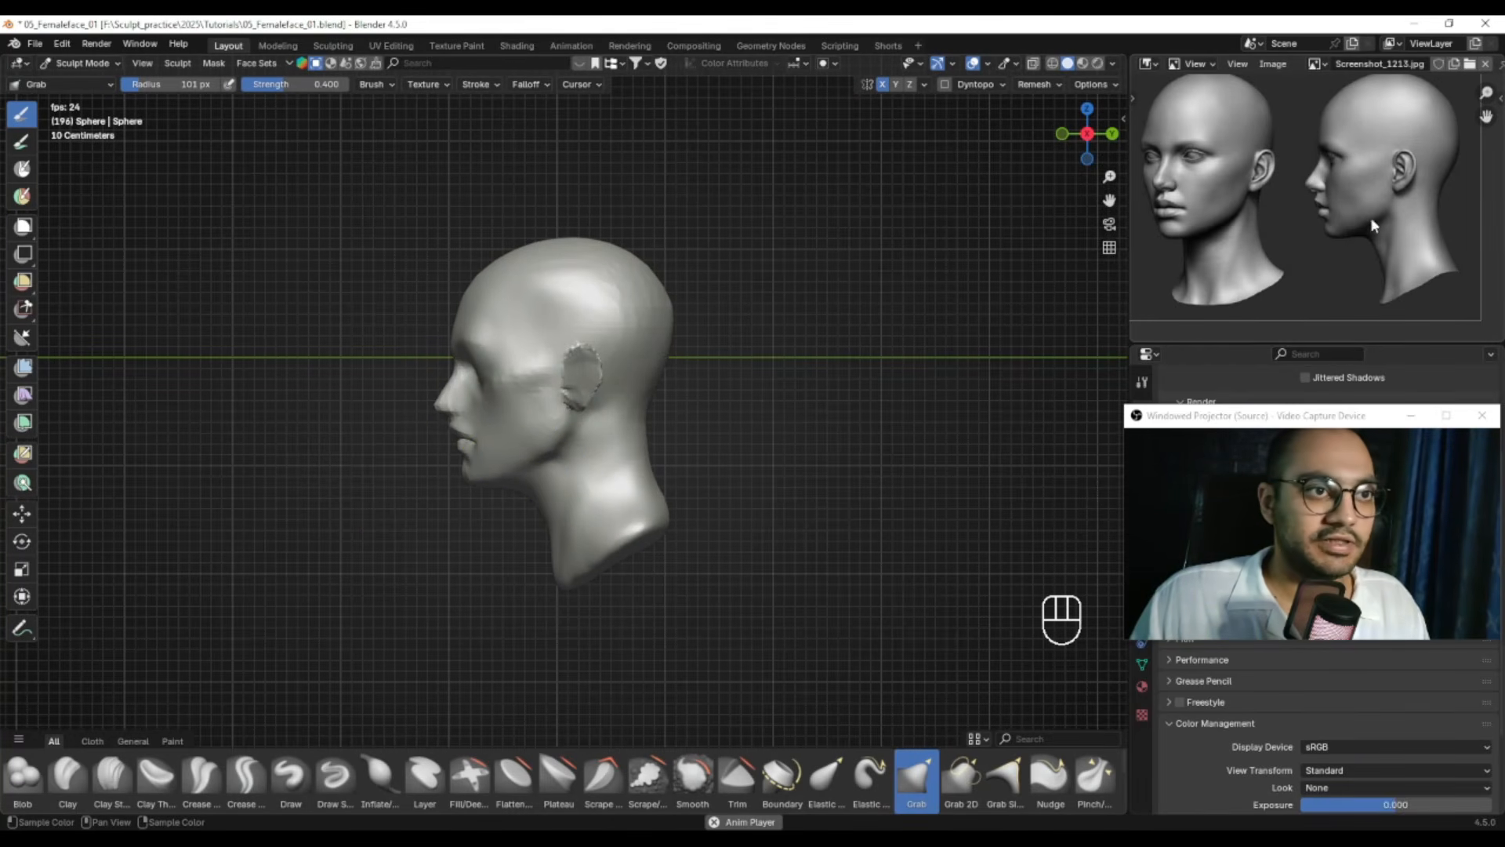
mouse_move(569, 432)
right_mouse_down("alt")
mouse_move(585, 417)
mouse_move(692, 413)
right_mouse_up("alt")
key("f")
left_click(695, 444)
left_click_drag(695, 444, 660, 452)
key("f")
left_click(661, 437)
Push the contour at the back of the skull forward with the Grab brush in side view
left_click_drag(714, 364, 697, 413, "alt+shift")
key("f")
left_click(754, 327)
mouse_move(725, 304)
left_mouse_down()
mouse_move(661, 259)
mouse_move(663, 308)
left_mouse_up()
key("f")
left_click(661, 256)
key("f")
left_click(656, 294)
Nudge the nape slightly forward and set the Grab brush radius to 126 px
left_click_drag(680, 366, 687, 353, "alt+shift")
key("f")
left_click(686, 439)
left_click_drag(682, 444, 677, 443)
left_click_drag(676, 440, 684, 413, "alt+shift")
key("f")
left_click(537, 528)
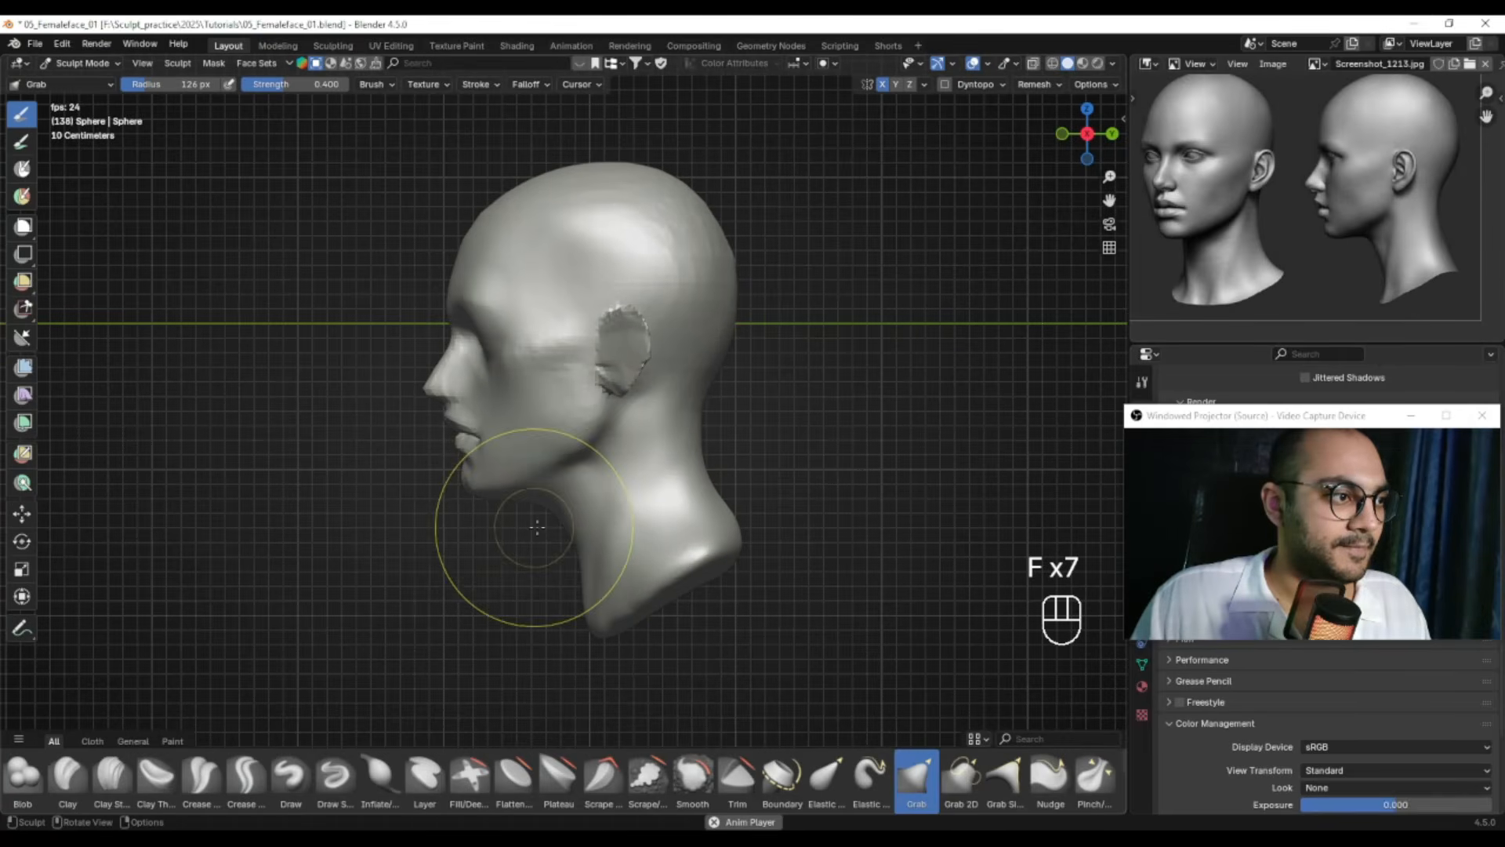
Adjust the front edge of the neck base in side view with the Grab brush at a 102 px radius
left_click_drag(585, 515, 604, 536)
key("f")
left_click(587, 540)
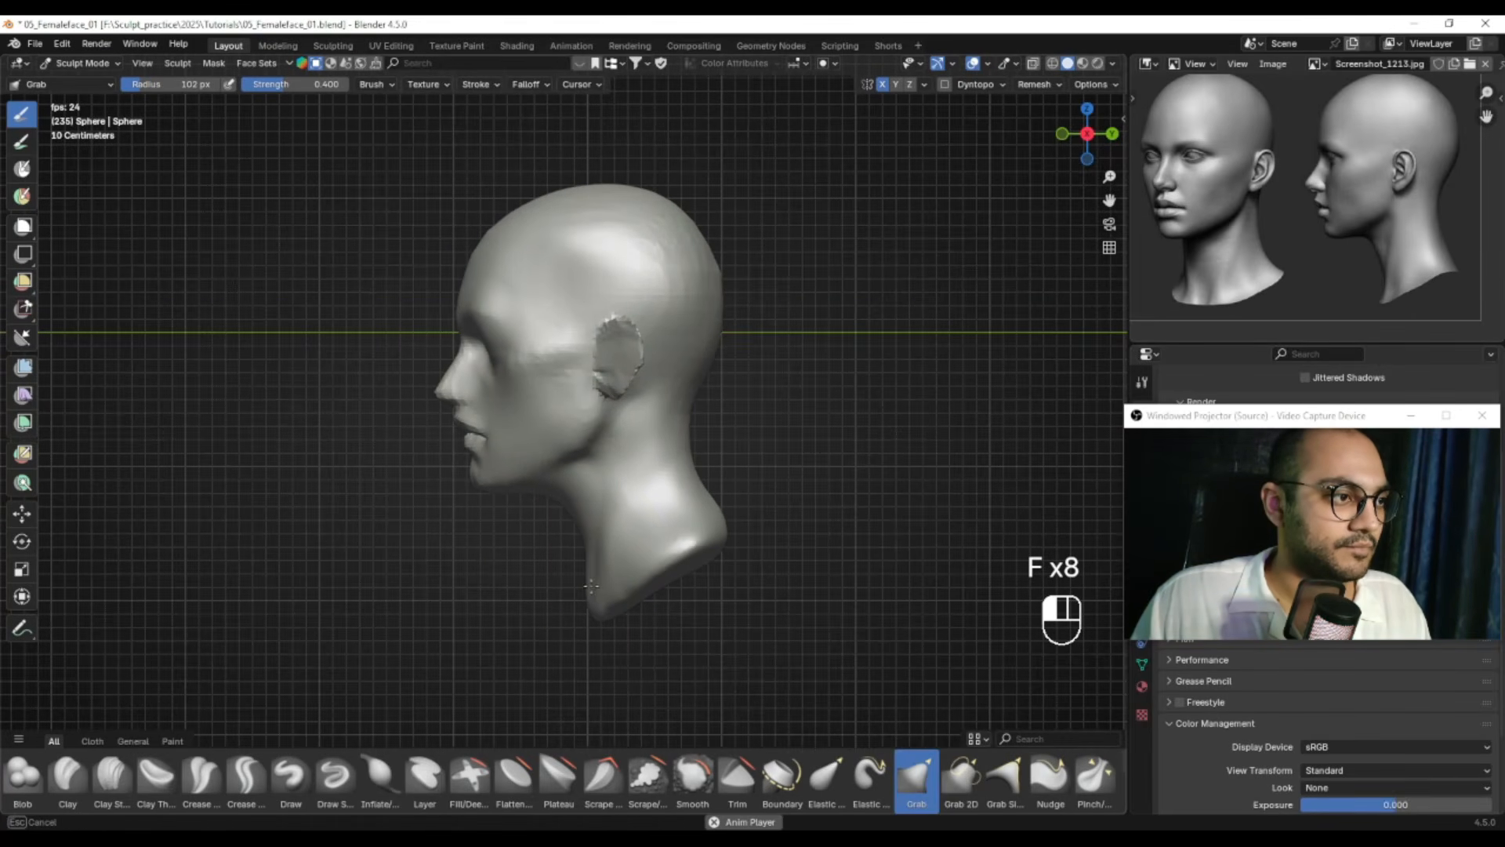
left_click_drag(591, 586, 590, 585)
key("f")
left_click(815, 536)
Try to reshape the rear corner of the neck base with the Grab brush, then undo the strokes
left_click_drag(736, 545, 739, 541)
key("ctrl+z")
mouse_move(751, 544)
middle_mouse_down()
mouse_move(727, 553)
mouse_move(762, 533)
mouse_move(463, 520)
mouse_move(765, 531)
mouse_move(661, 525)
mouse_move(689, 510)
middle_mouse_up()
key("ctrl+z")
key("f")
left_click(744, 540)
Turn to a three-quarter view beside the matching reference and smooth the side of the face with a 44 px brush radius
middle_click_drag(642, 445, 632, 401, "ctrl+alt")
right_click_drag(1146, 245, 1326, 267, "alt")
middle_click_drag(536, 443, 531, 376, "ctrl+alt")
middle_click_drag(772, 392, 608, 400, "alt")
mouse_move(674, 431)
middle_mouse_down("ctrl+alt")
mouse_move(685, 387)
mouse_move(652, 396)
mouse_move(676, 428)
middle_mouse_up("ctrl+alt")
key("f")
left_click(648, 398)
key("f")
left_click(643, 410)
left_click_drag(673, 402, 675, 395, "shift")
mouse_move(631, 381)
right_mouse_down("alt")
mouse_move(669, 362)
mouse_move(663, 402)
right_mouse_up("alt")
mouse_move(663, 402)
right_mouse_down("alt")
mouse_move(683, 391)
mouse_move(601, 384)
right_mouse_up("alt")
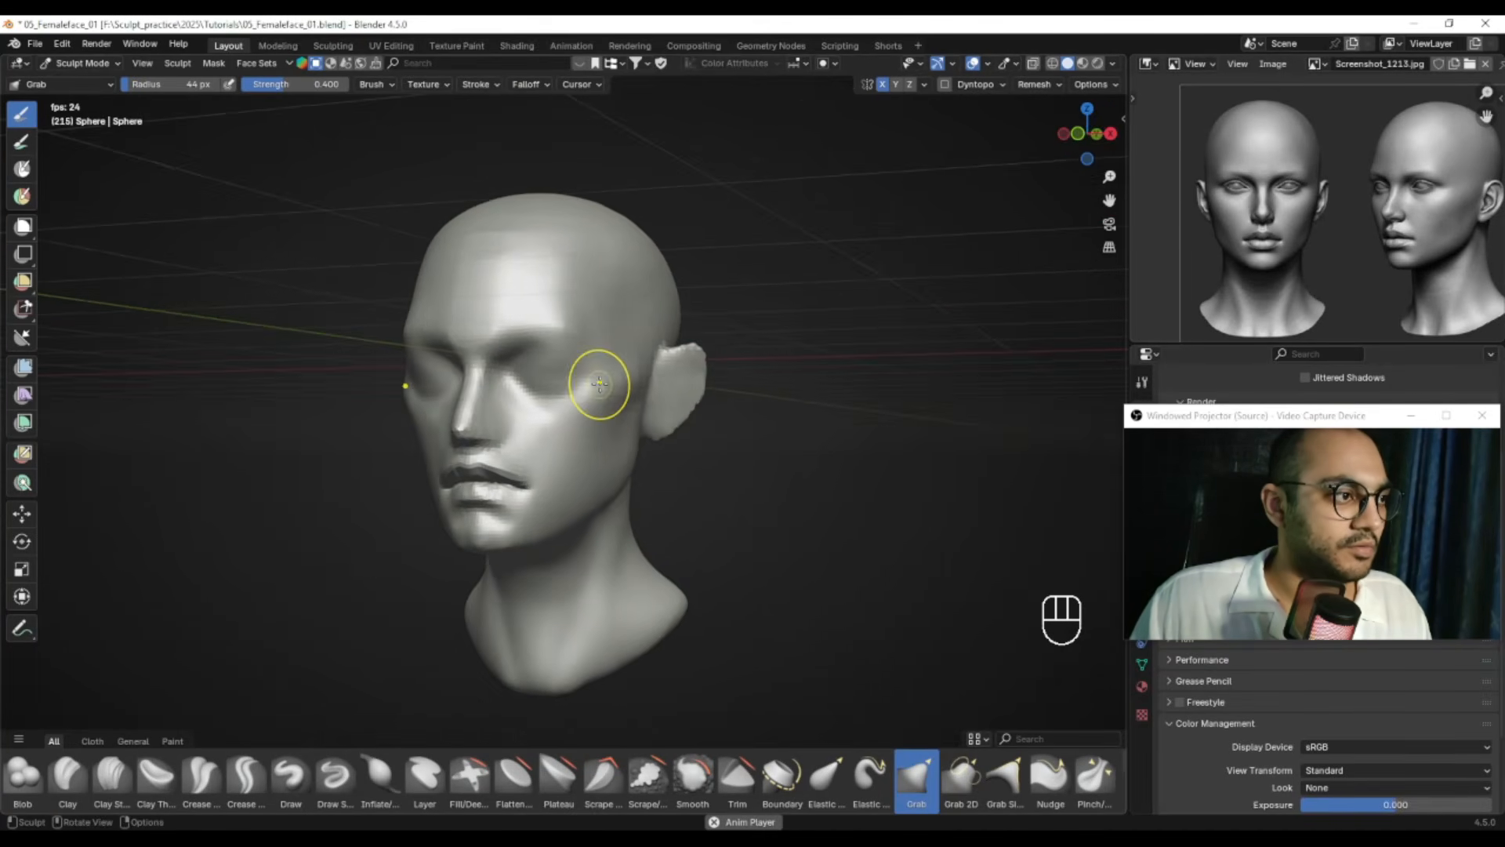
Reduce the brush radius to 36 px, smooth the side of the face and turn the head to the front
middle_click_drag(1308, 274, 1280, 269, "alt")
middle_click_drag(450, 427, 463, 388, "ctrl+alt")
mouse_move(462, 388)
middle_mouse_down("alt")
mouse_move(524, 410)
mouse_move(558, 375)
mouse_move(581, 380)
mouse_move(561, 392)
middle_mouse_up("alt")
key("f")
left_click(417, 403)
left_click_drag(388, 421, 392, 433, "shift")
mouse_move(523, 401)
right_mouse_down("alt")
mouse_move(467, 397)
mouse_move(476, 447)
mouse_move(527, 408)
mouse_move(588, 428)
right_mouse_up("alt")
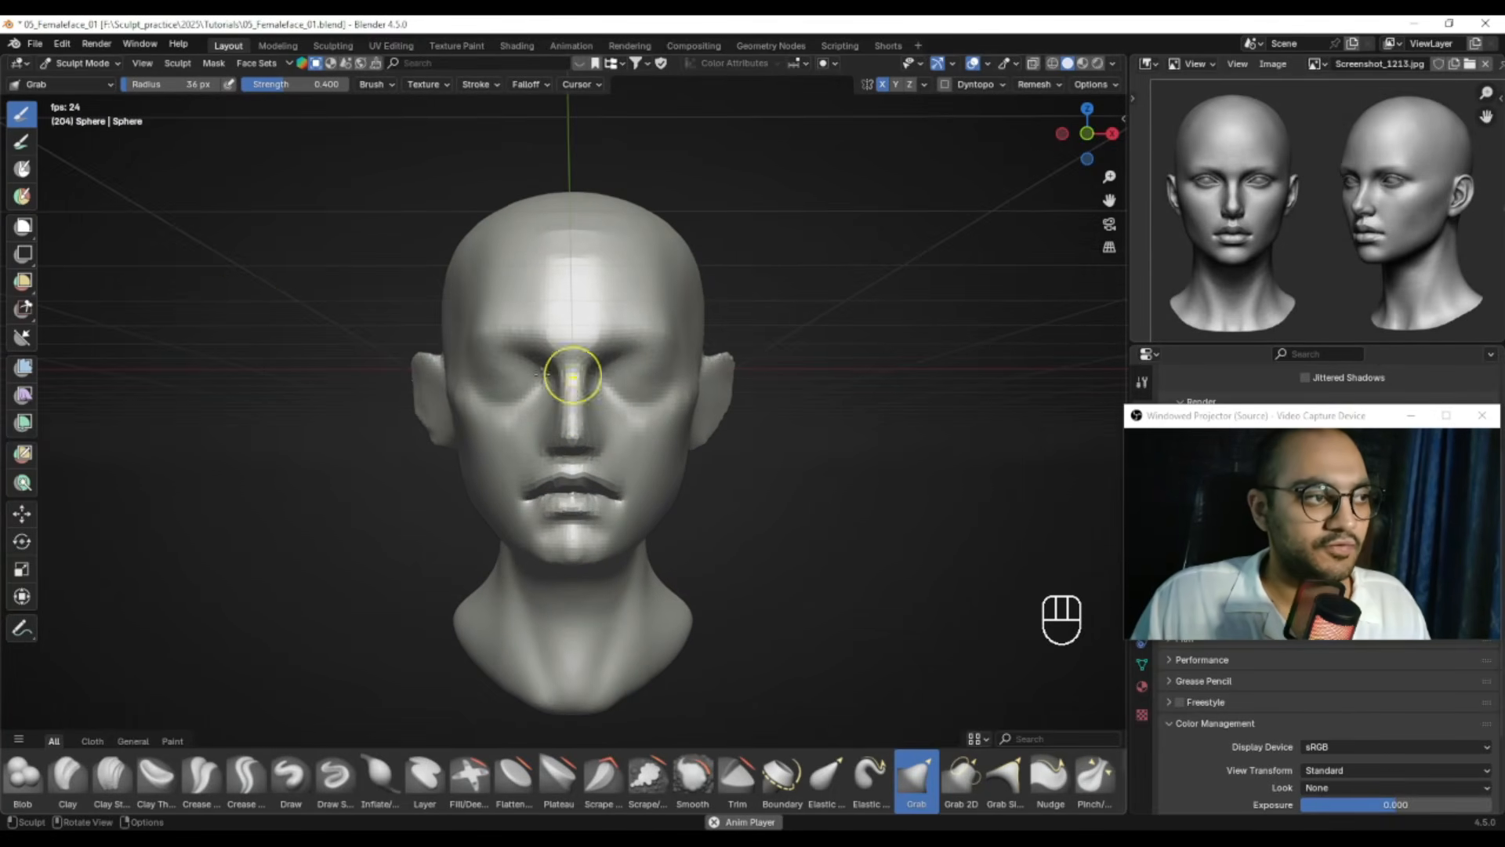
Undo the symmetrize in the -X to +X direction and symmetrize the head from +X to -X
left_click(924, 83)
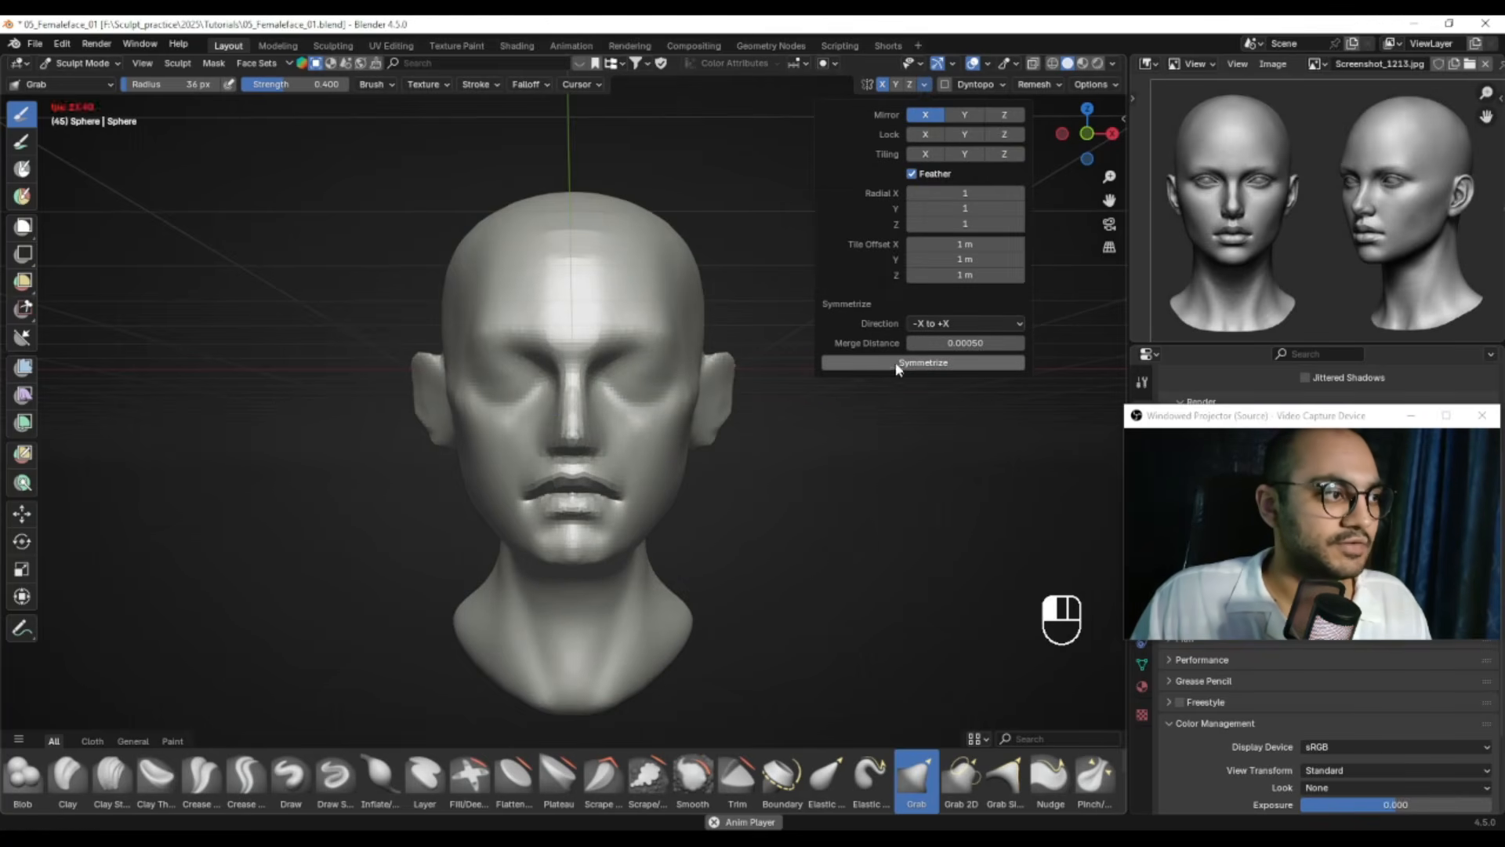
key("ctrl+z")
left_click(924, 83)
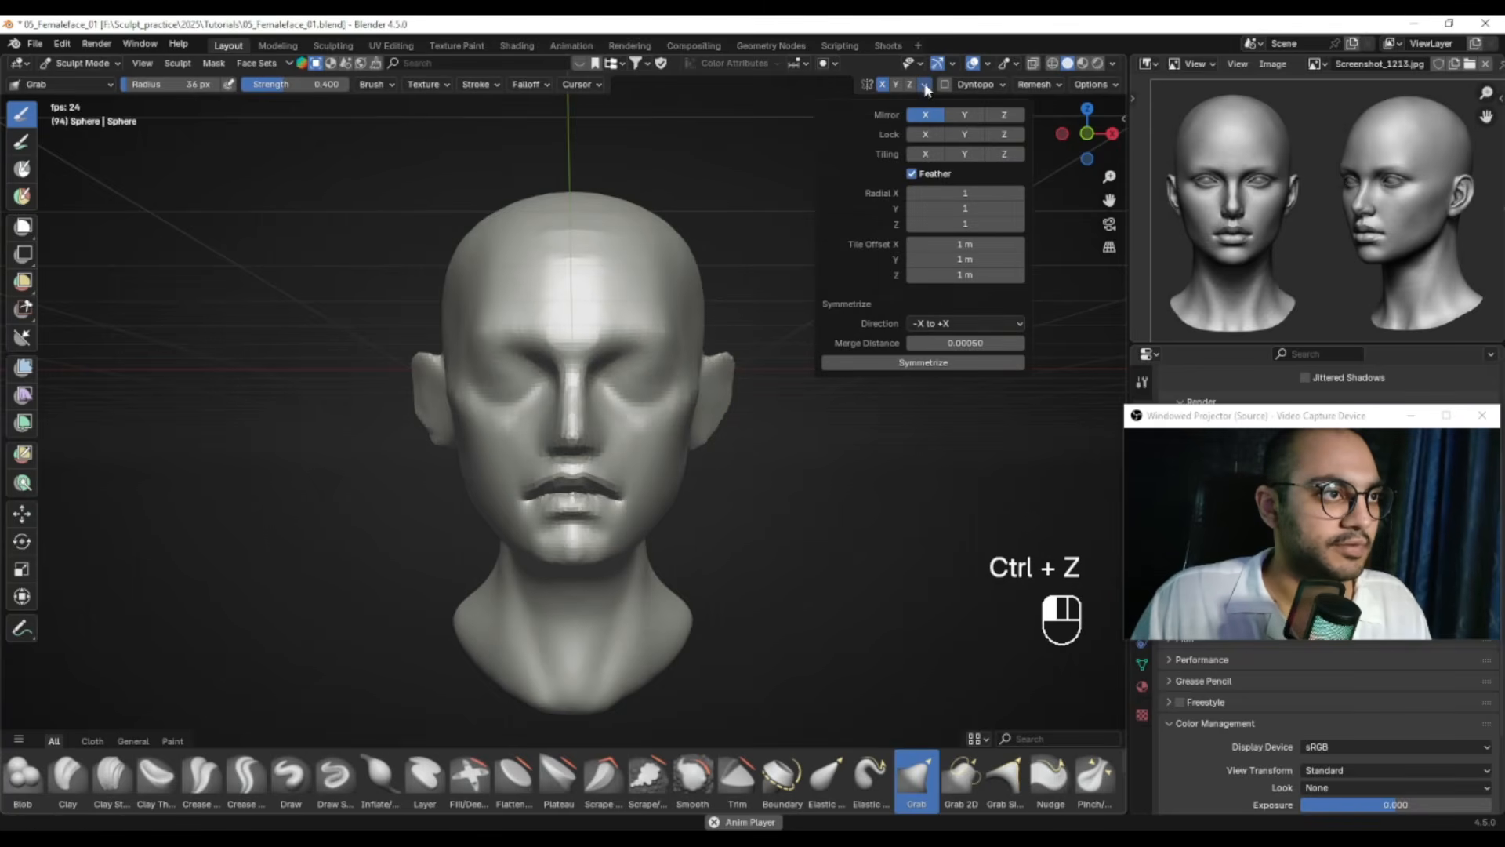
left_click(932, 323)
left_click(947, 359)
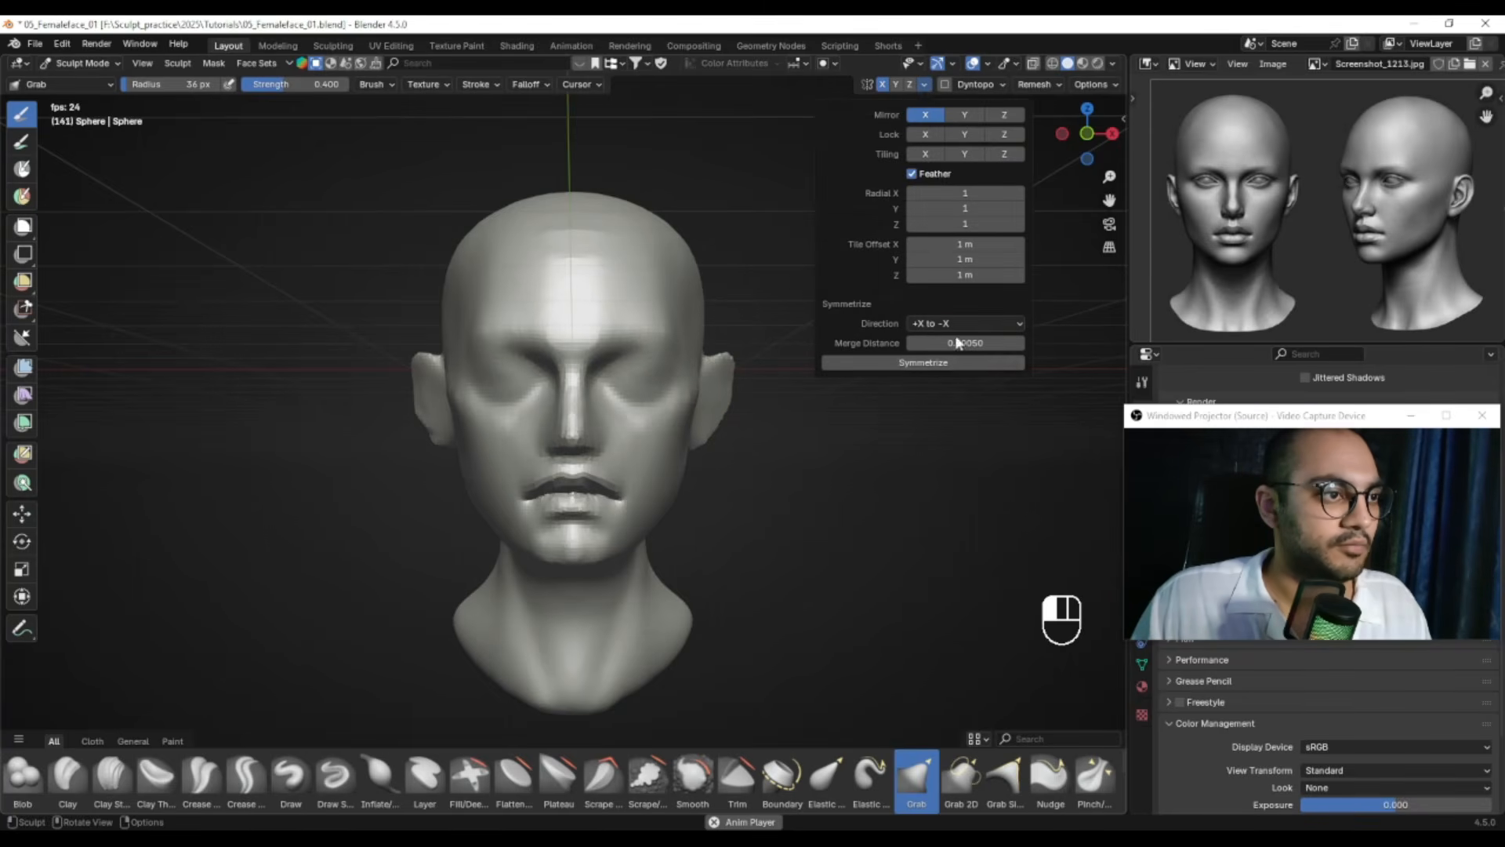
left_click(879, 366)
Adjust the voxel size and voxel-remesh the head
mouse_move(712, 368)
middle_mouse_down("alt")
mouse_move(583, 373)
mouse_move(645, 379)
mouse_move(647, 360)
mouse_move(689, 360)
mouse_move(668, 403)
middle_mouse_up("alt")
key("r")
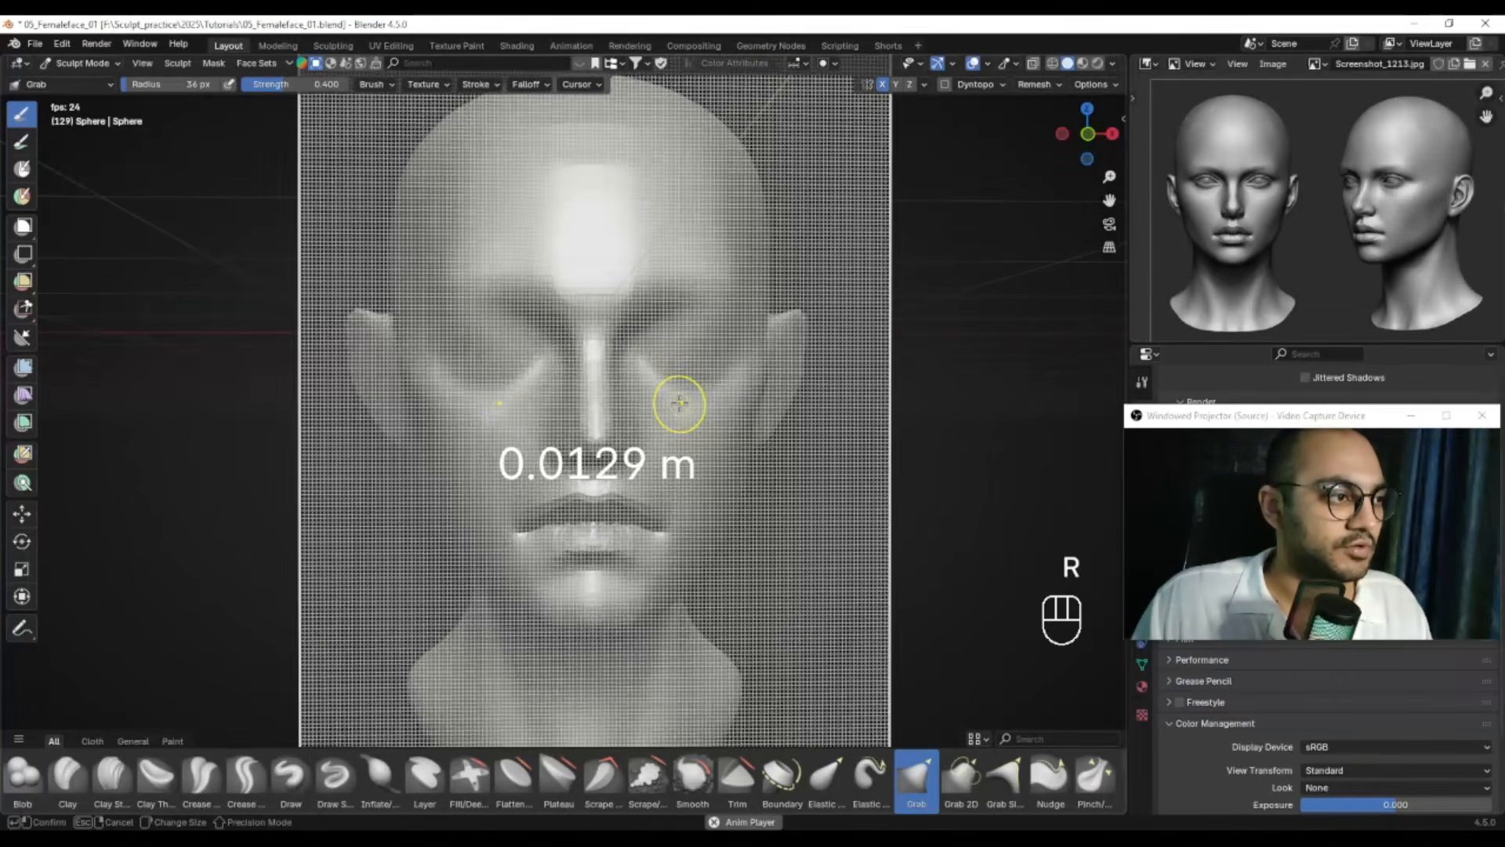
left_click(679, 403)
key("r")
left_click(676, 403)
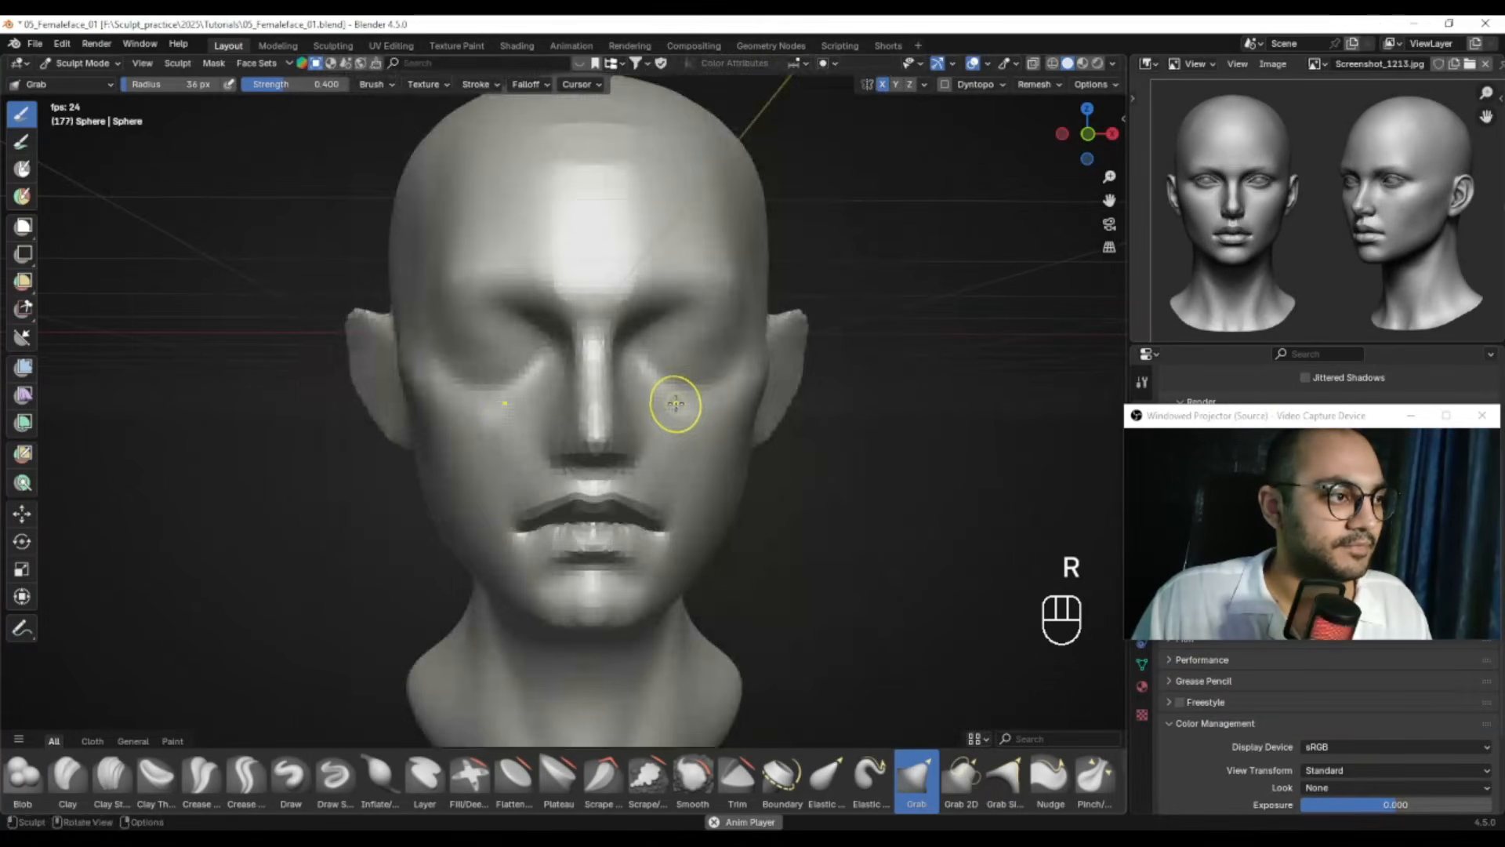
key("ctrl+r")
middle_click_drag(665, 402, 665, 345, "alt")
scroll(706, 325, "up", 2)
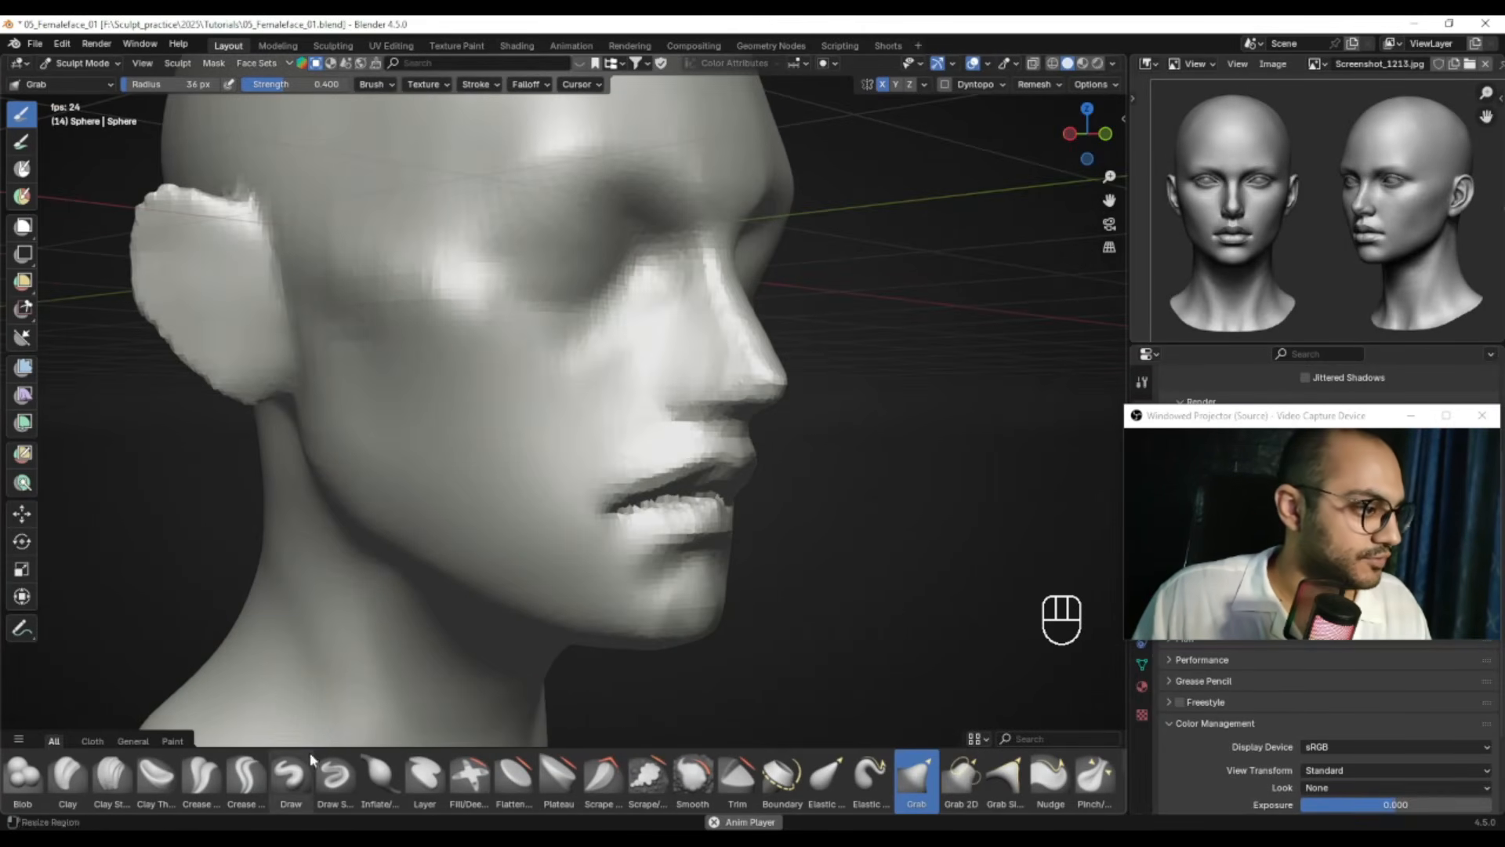
Carve the crease around the wing of the nose with the Draw Sharp brush at a 30 px radius, using the side reference
left_click(335, 776)
left_click_drag(652, 342, 541, 372, "alt+shift")
mouse_move(540, 372)
left_mouse_down("ctrl+alt")
mouse_move(562, 381)
mouse_move(557, 409)
left_mouse_up("ctrl+alt")
key("f")
left_click(560, 404)
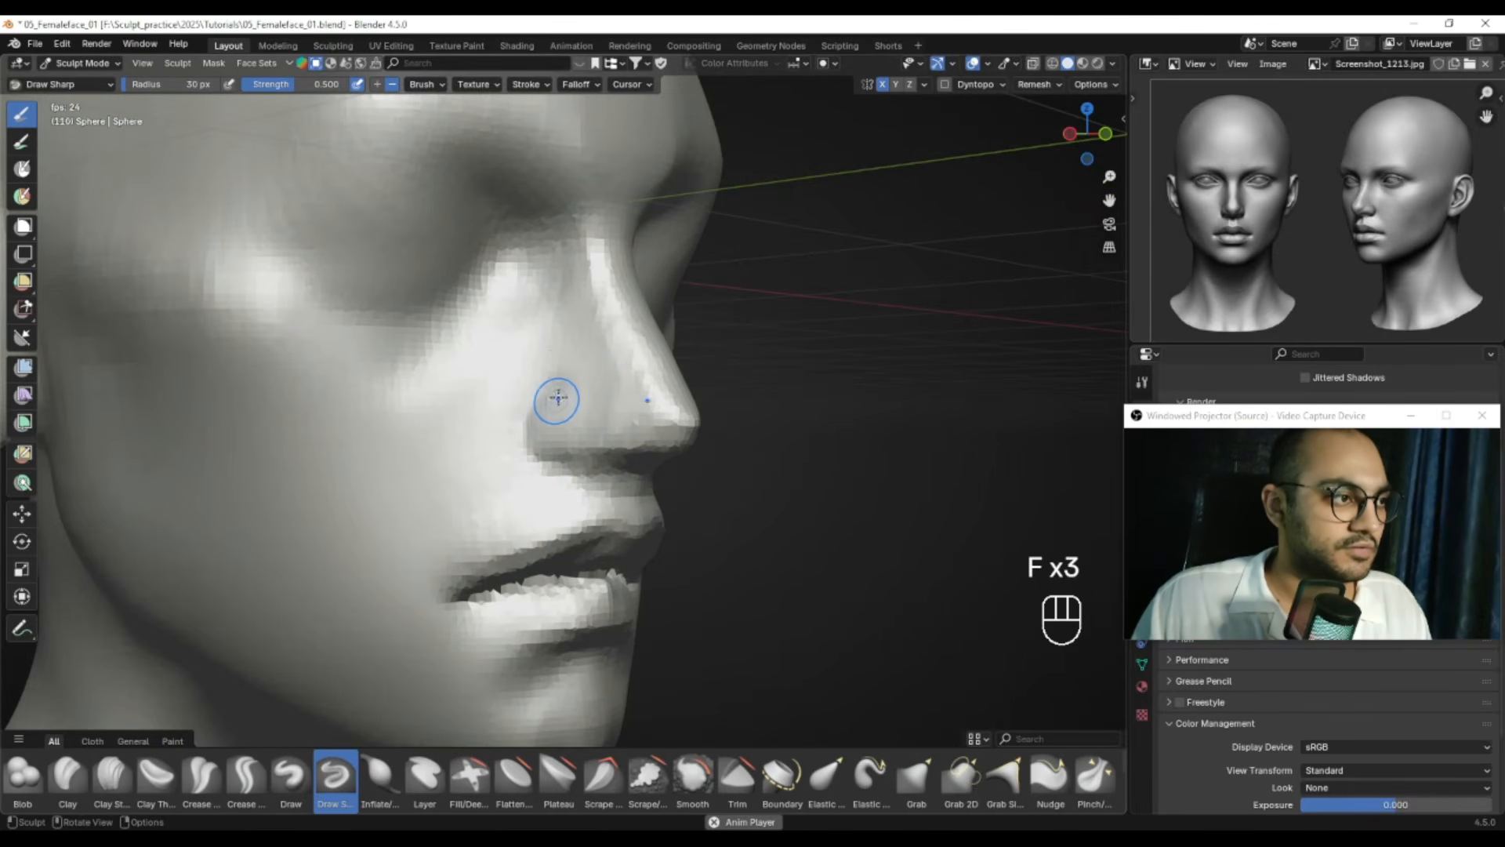
left_click_drag(533, 424, 580, 424, "alt")
left_click_drag(1402, 219, 1177, 210, "alt")
left_click_drag(1324, 216, 1285, 147, "ctrl+alt")
key("f")
key("f")
left_click_drag(632, 433, 636, 447, "alt")
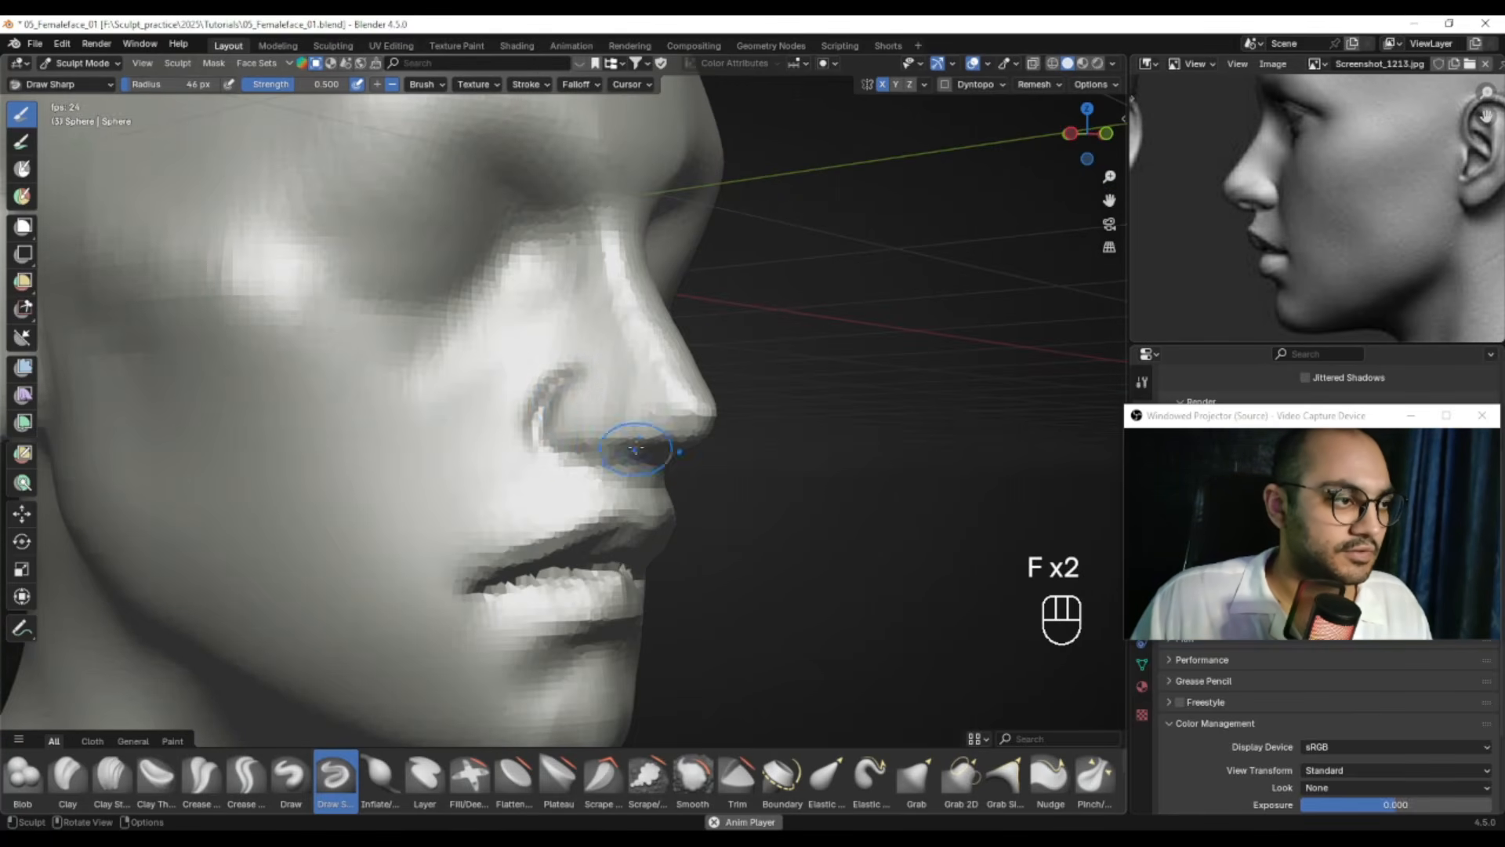
Extend the crease along the underside of the nose wing with Draw Sharp and smooth it with a 47 px radius
mouse_move(559, 401)
left_mouse_down()
mouse_move(527, 426)
mouse_move(625, 461)
left_mouse_up()
key("f")
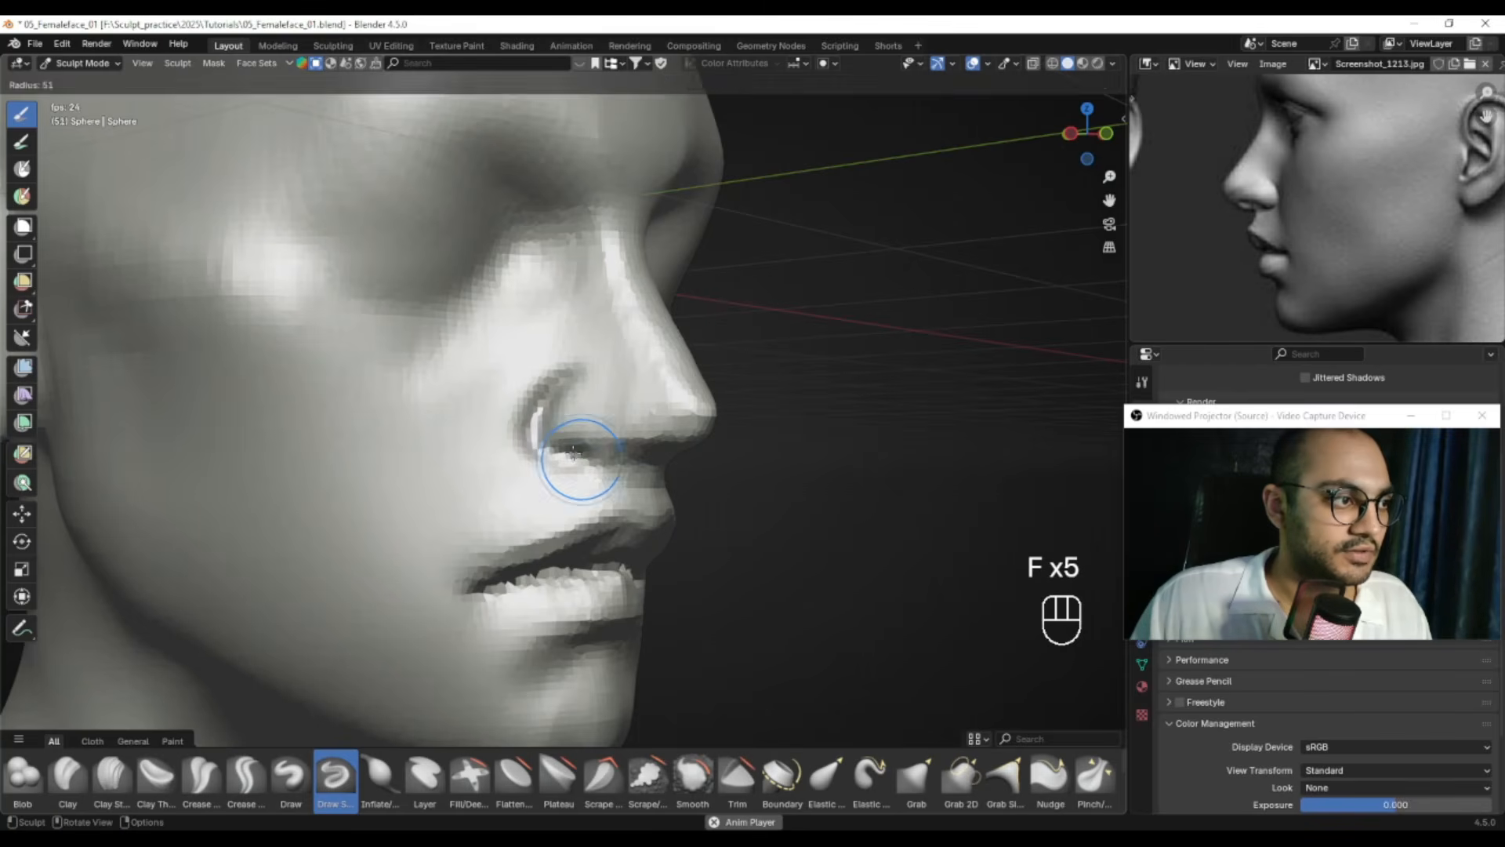
left_click(618, 460)
left_click_drag(535, 436, 531, 372, "shift")
left_click_drag(560, 474, 578, 468, "shift")
key("f")
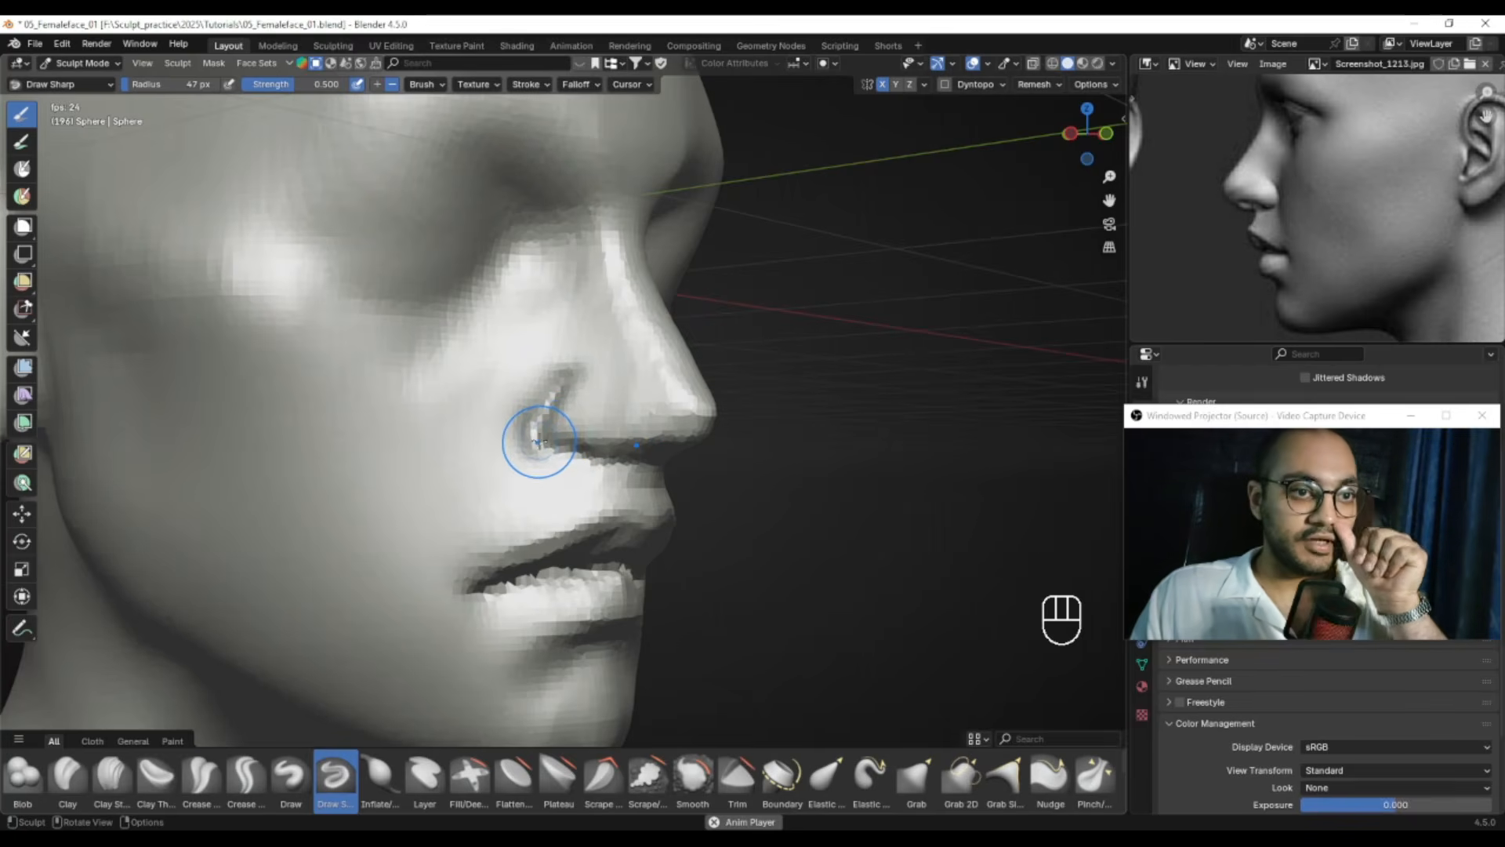
Smooth the cheek beside the nose wing crease, undo the last stroke and set the brush radius to 26 px
mouse_move(487, 417)
right_mouse_down("alt")
mouse_move(729, 423)
mouse_move(576, 439)
right_mouse_up("alt")
key("f")
key("f")
left_click(566, 420)
mouse_move(545, 364)
left_mouse_down("shift")
mouse_move(528, 359)
mouse_move(506, 400)
left_mouse_up("shift")
left_click_drag(501, 409, 525, 448, "shift")
right_click_drag(564, 442, 605, 420, "alt")
key("ctrl+z")
key("f")
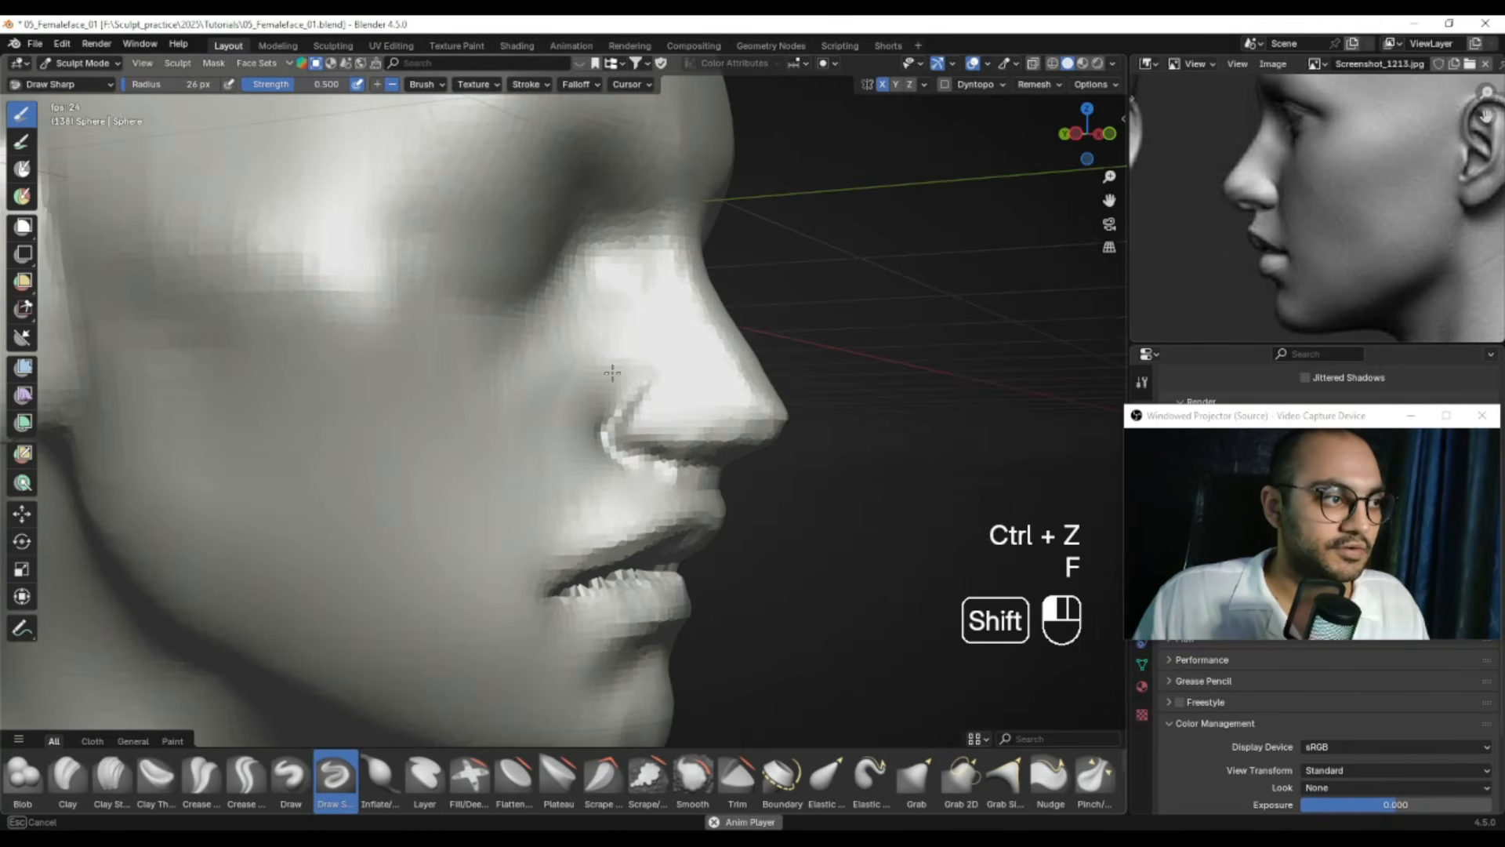
From above, pull the nose wings slightly outward with the Grab brush at a 63 px radius
mouse_move(634, 463)
right_mouse_down("alt")
mouse_move(490, 431)
mouse_move(584, 455)
right_mouse_up("alt")
right_click_drag(584, 455, 506, 487, "alt+shift")
key("g")
key("f")
left_click(509, 500)
left_click_drag(495, 502, 486, 503)
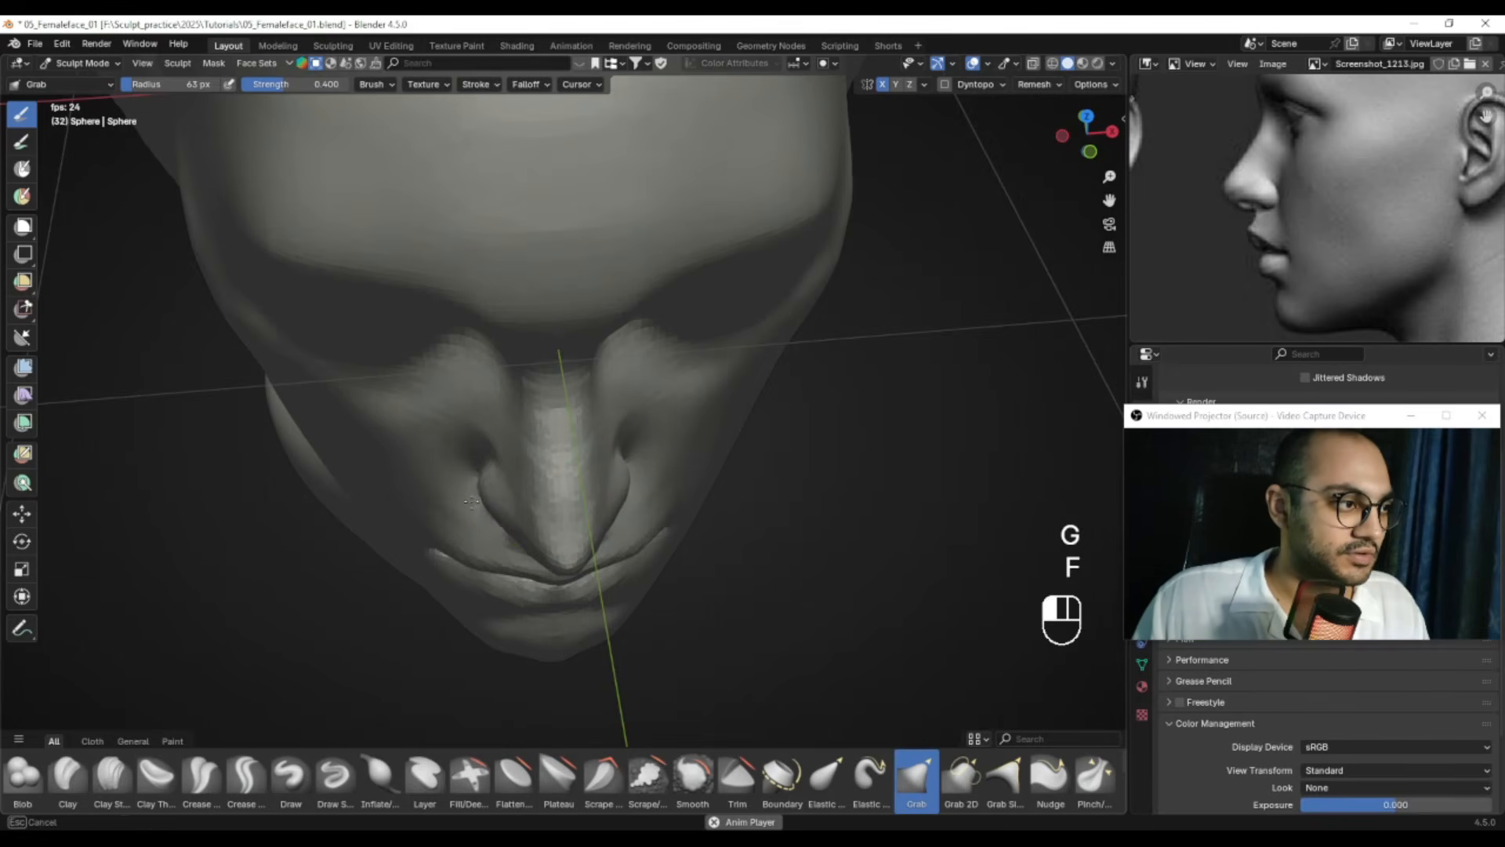
mouse_move(491, 514)
right_mouse_down("alt")
mouse_move(578, 494)
mouse_move(649, 437)
mouse_move(503, 411)
right_mouse_up("alt")
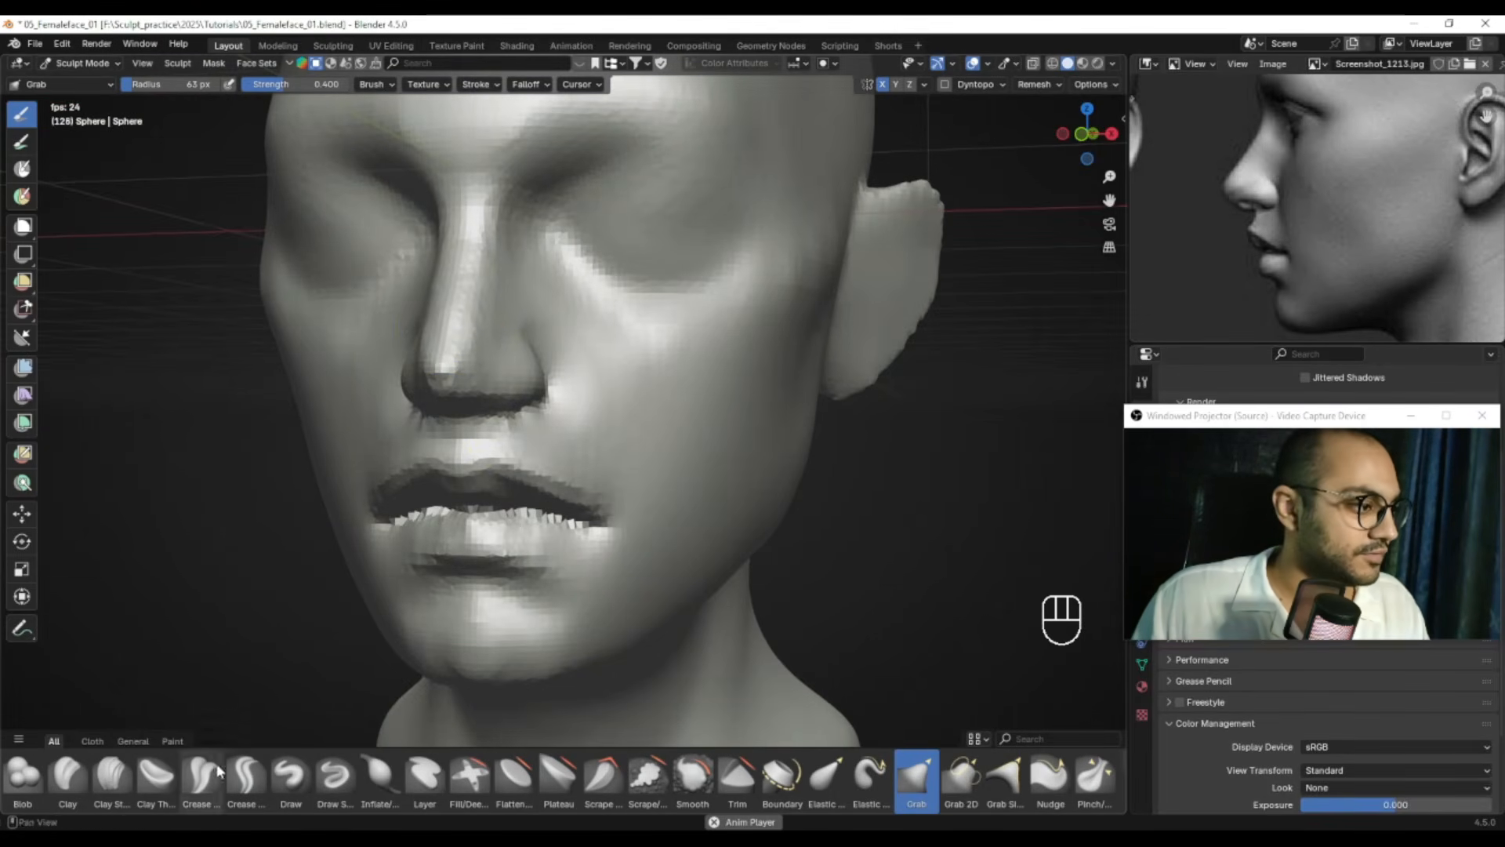
Build up the tip of the nose with the Clay Strips brush at a 59 px radius and smooth it against the three-quarter reference
left_click(114, 775)
middle_click_drag(1438, 229, 1427, 268, "alt")
left_click_drag(1414, 267, 1213, 241, "alt")
left_click_drag(517, 354, 384, 351, "alt")
right_click_drag(384, 352, 499, 345, "alt")
mouse_move(500, 344)
left_mouse_down("alt+shift")
mouse_move(504, 372)
mouse_move(529, 373)
mouse_move(527, 400)
left_mouse_up("alt+shift")
key("f")
key("f")
left_click_drag(509, 401, 639, 398, "alt")
key("f")
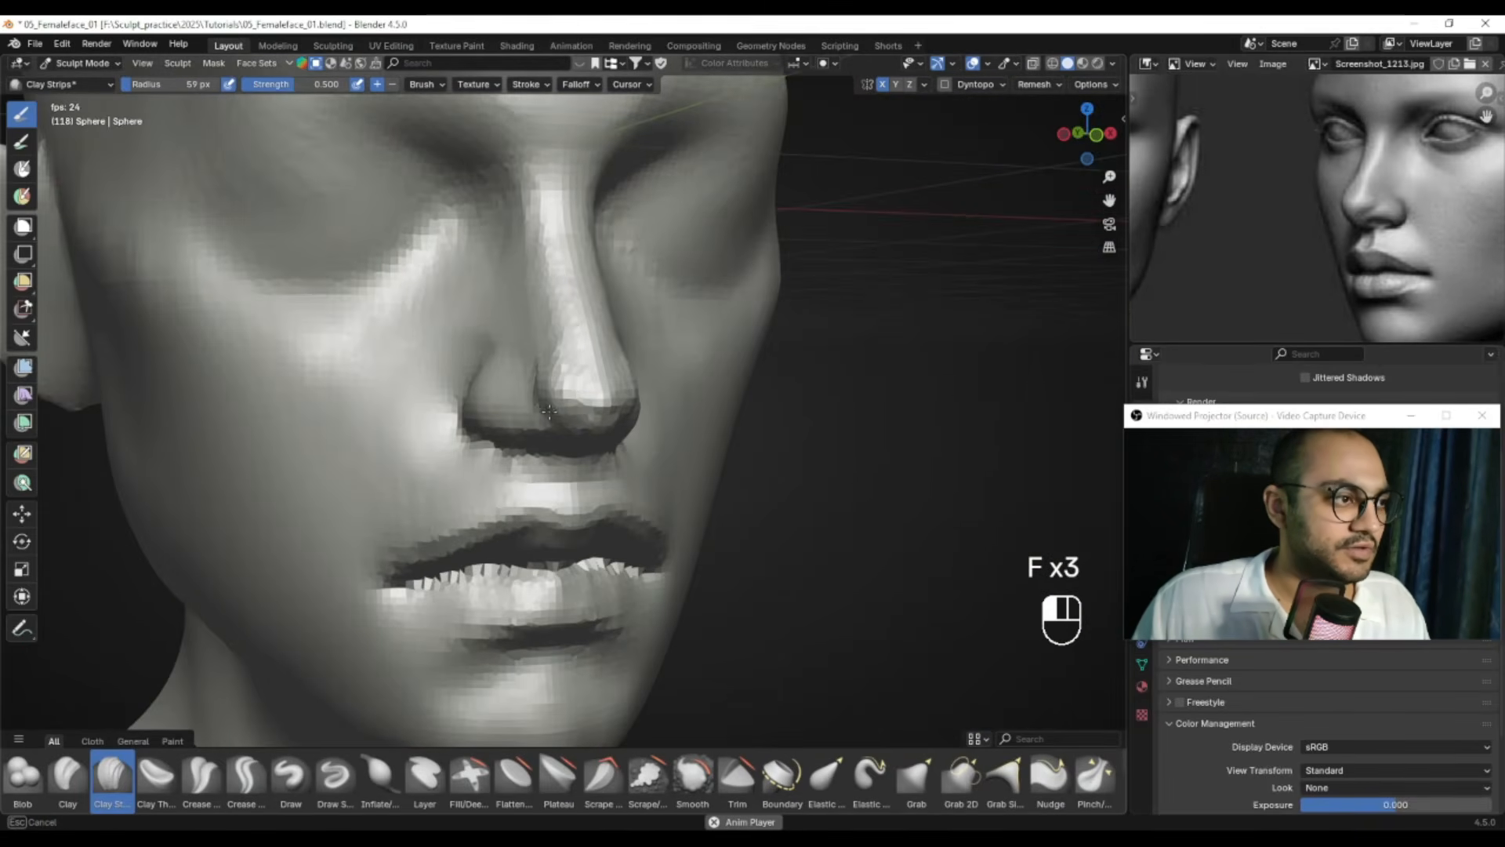
mouse_move(602, 400)
left_mouse_down()
mouse_move(588, 402)
mouse_move(695, 389)
mouse_move(583, 398)
left_mouse_up()
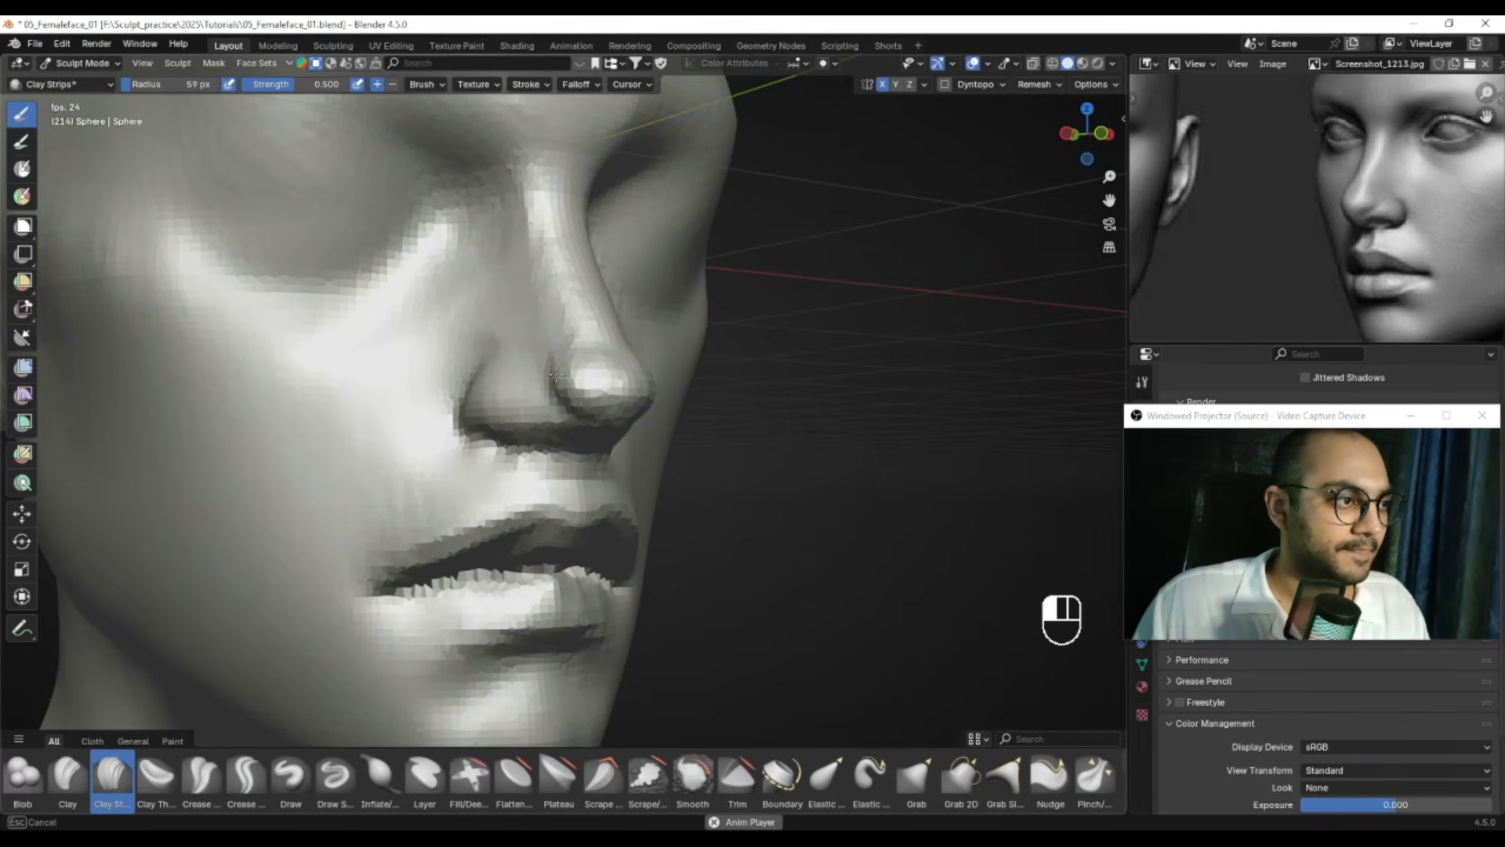
left_click_drag(580, 402, 581, 401, "shift")
Try reworking the underside of the nose tip with Clay Strips at a 32 px radius, then undo the strokes
left_click_drag(581, 401, 510, 427, "alt")
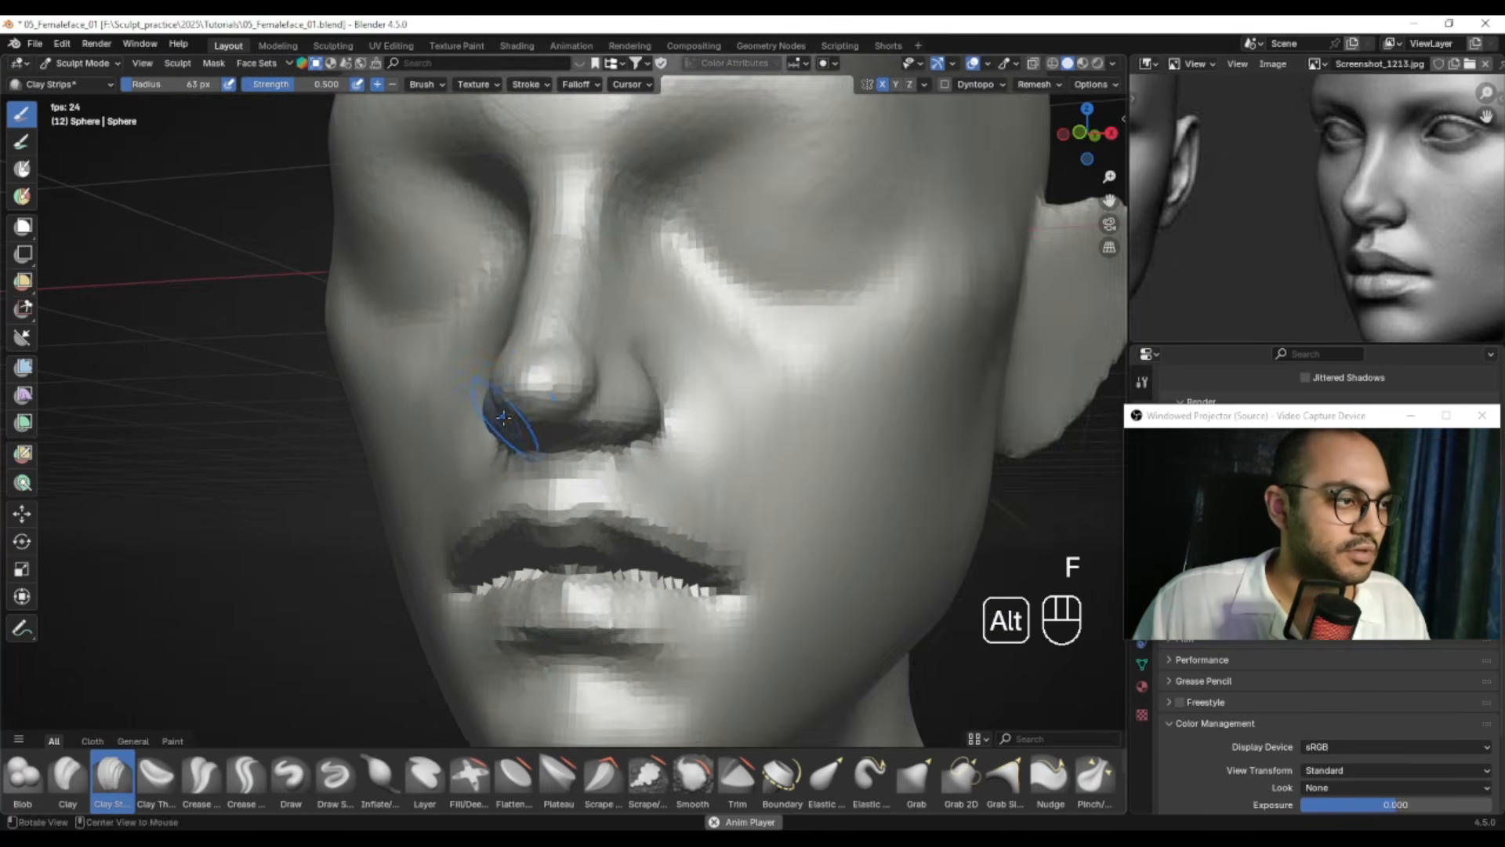
right_click_drag(510, 426, 603, 412, "ctrl+alt")
key("f")
left_click_drag(627, 407, 572, 391, "alt")
left_click(558, 382)
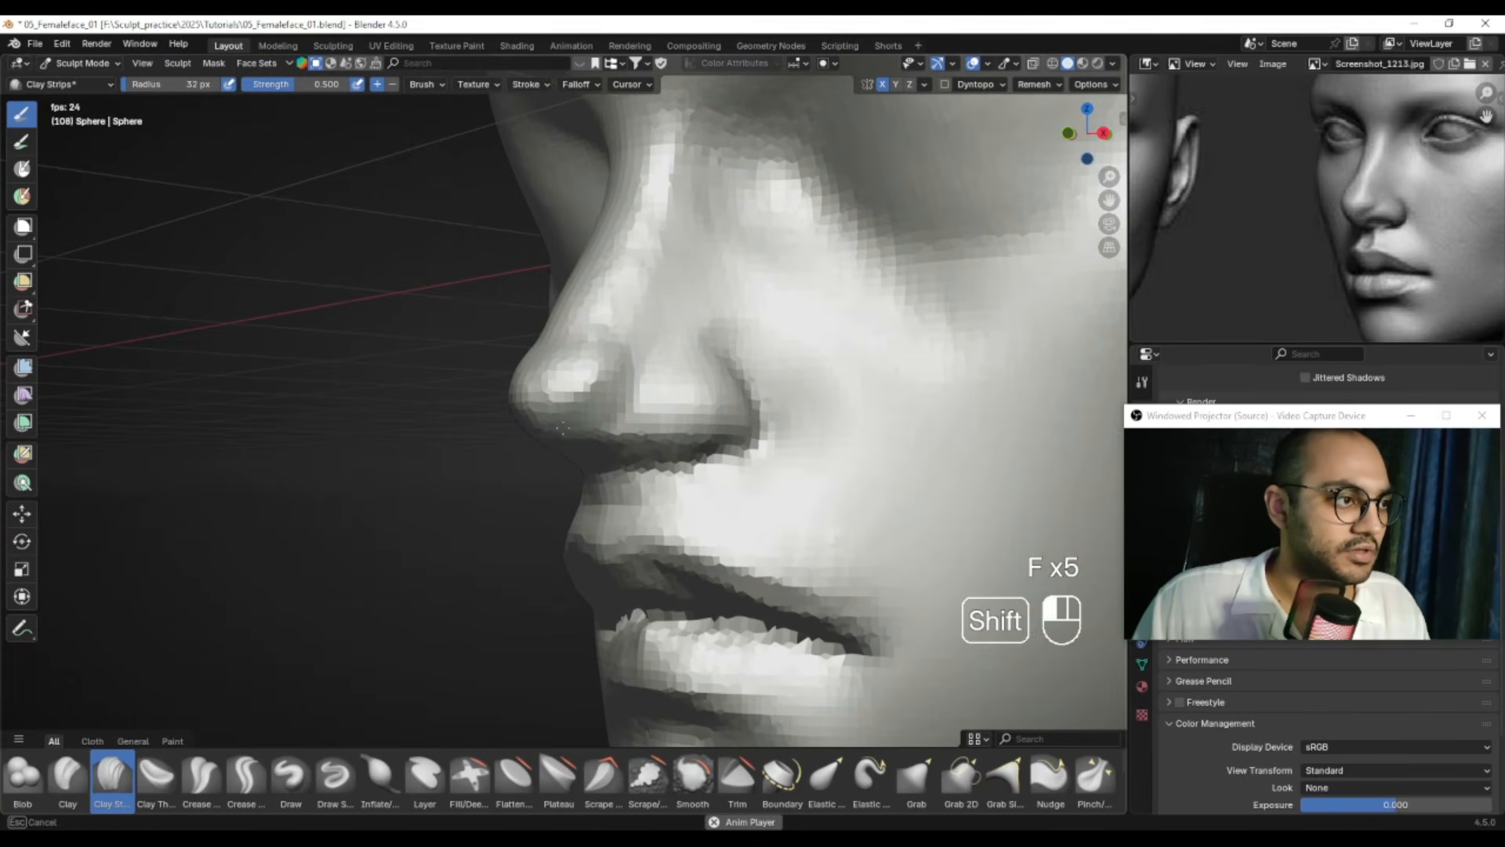
left_click_drag(566, 430, 652, 417, "alt")
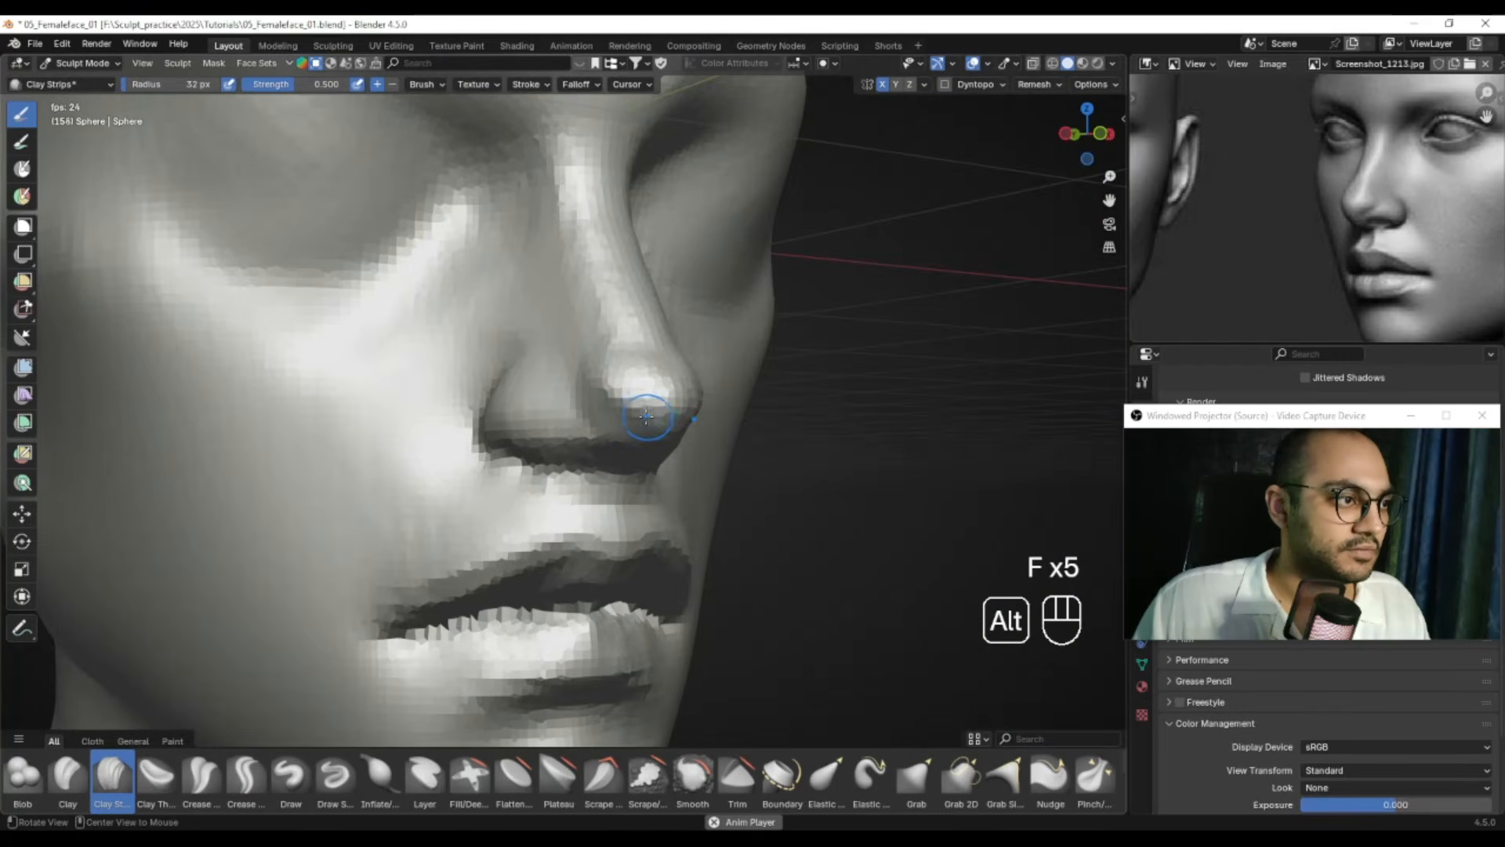
key("ctrl+z")
key("ctrl+z")
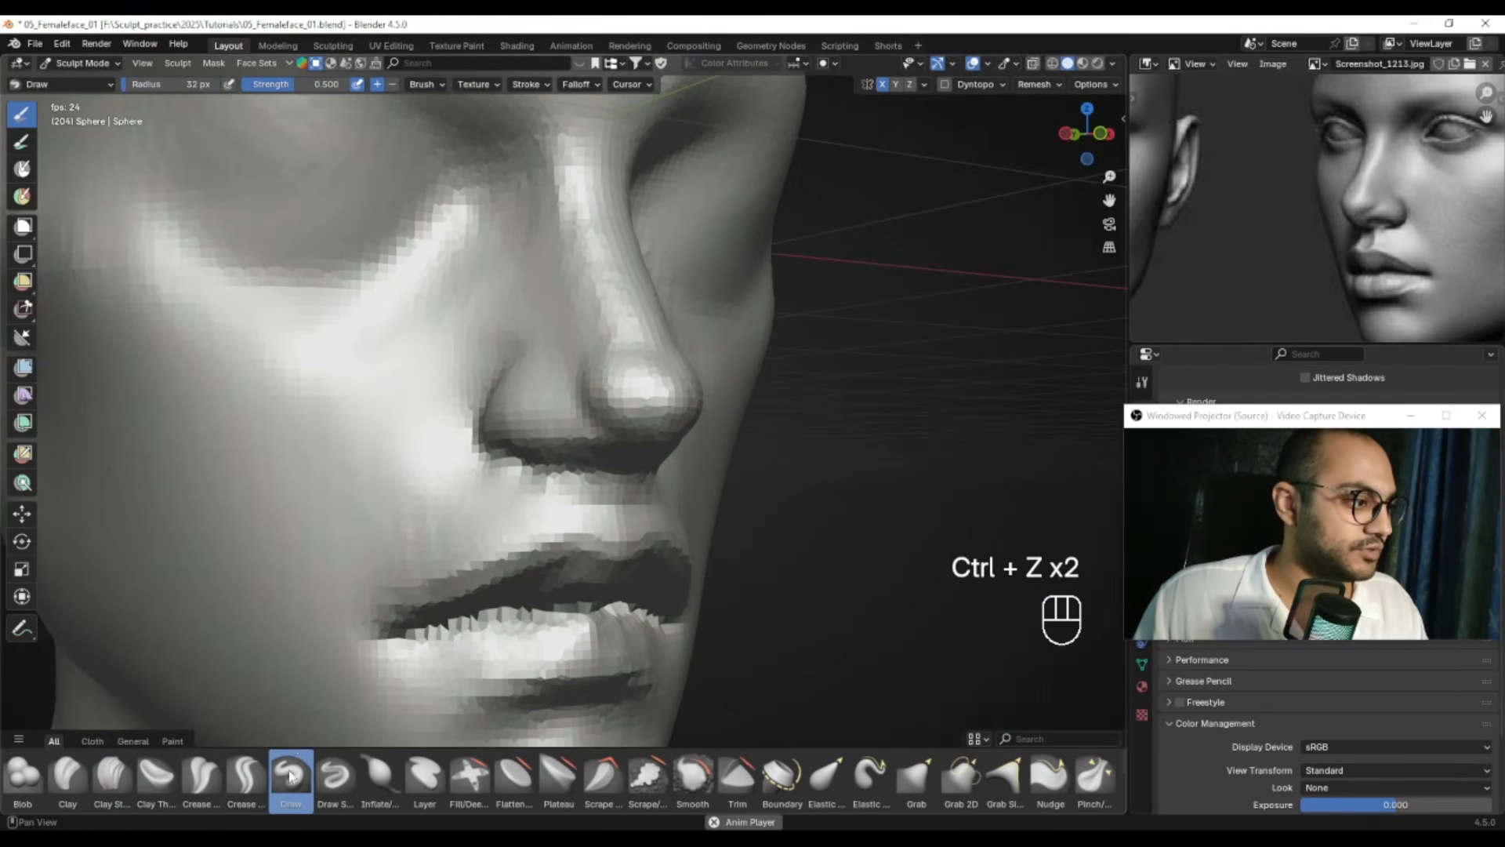
Shape the underside of the nose tip and the septum with the Draw brush at a radius of about 40 px
left_click_drag(745, 345, 617, 374, "alt")
key("f")
left_click(618, 398)
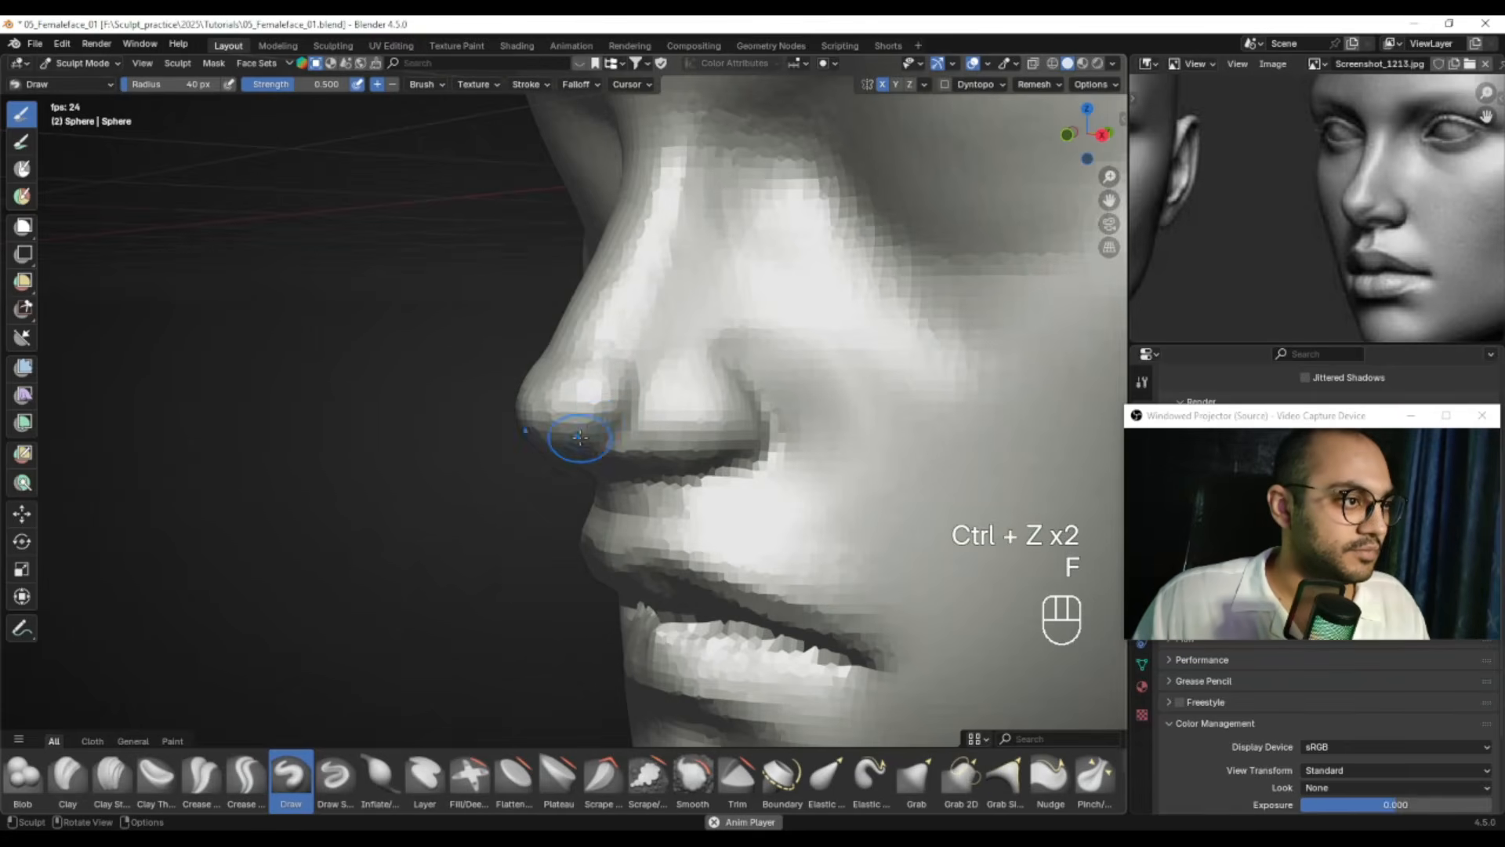
left_click_drag(569, 437, 611, 409, "alt")
key("f")
left_click(594, 440)
left_click_drag(571, 453, 612, 436, "alt")
key("f")
left_click(627, 418)
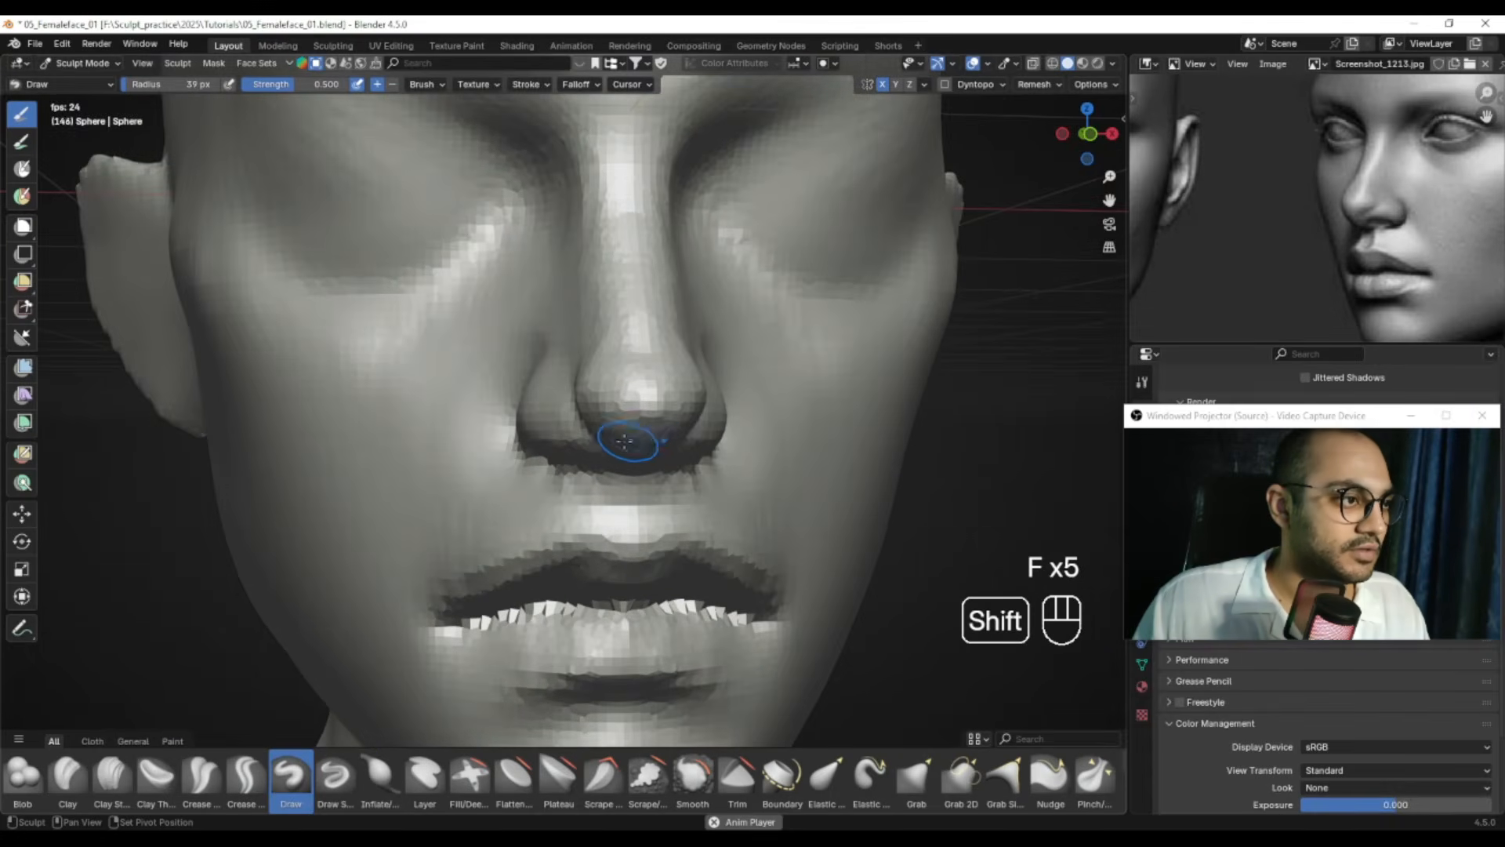
Smooth the underside of the nose between the tip and the nose wings
middle_click_drag(648, 442, 620, 409)
left_click_drag(620, 458, 608, 456, "shift")
left_click_drag(607, 456, 530, 458, "alt")
left_click_drag(530, 457, 538, 463, "shift")
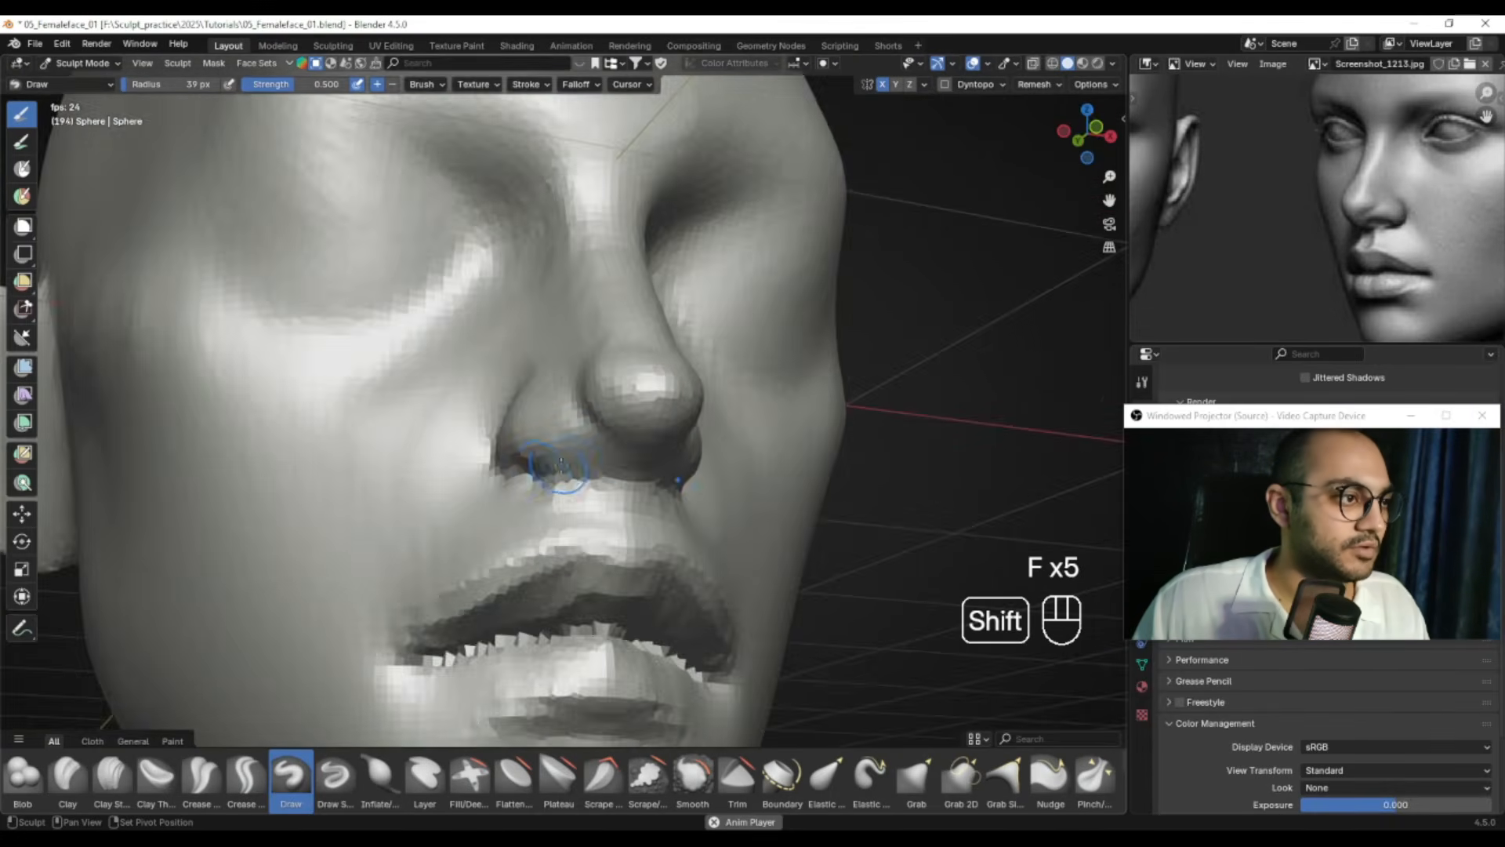
From below, hollow out the nostrils with subtractive Draw brush strokes, starting at a 45 px radius
left_click_drag(595, 423, 651, 296, "alt")
left_click_drag(584, 455, 505, 339, "alt")
left_click_drag(580, 420, 627, 359, "ctrl+alt")
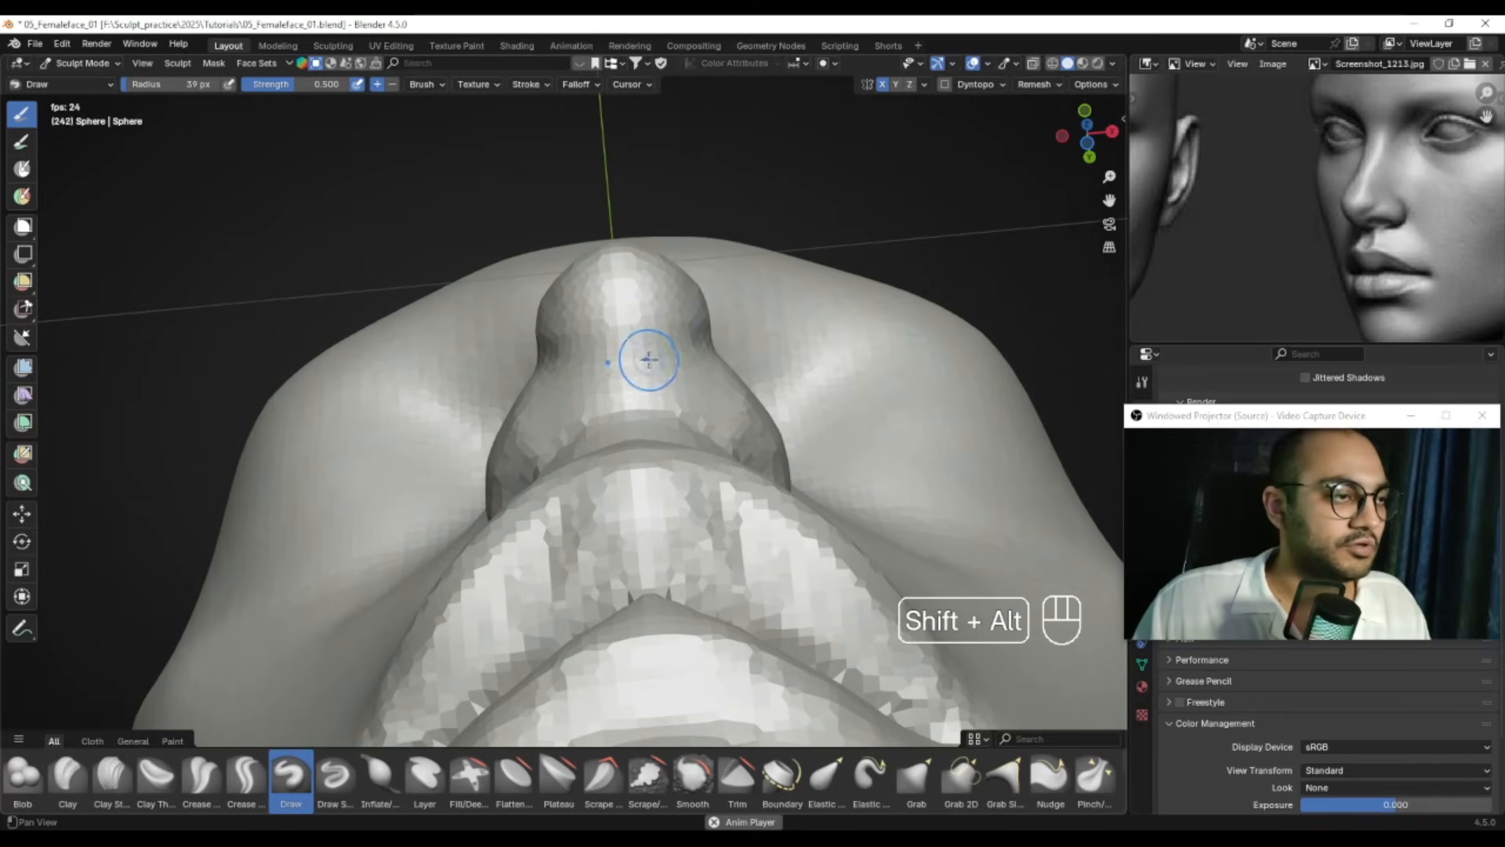
left_click_drag(568, 428, 588, 414, "alt+shift")
key("f")
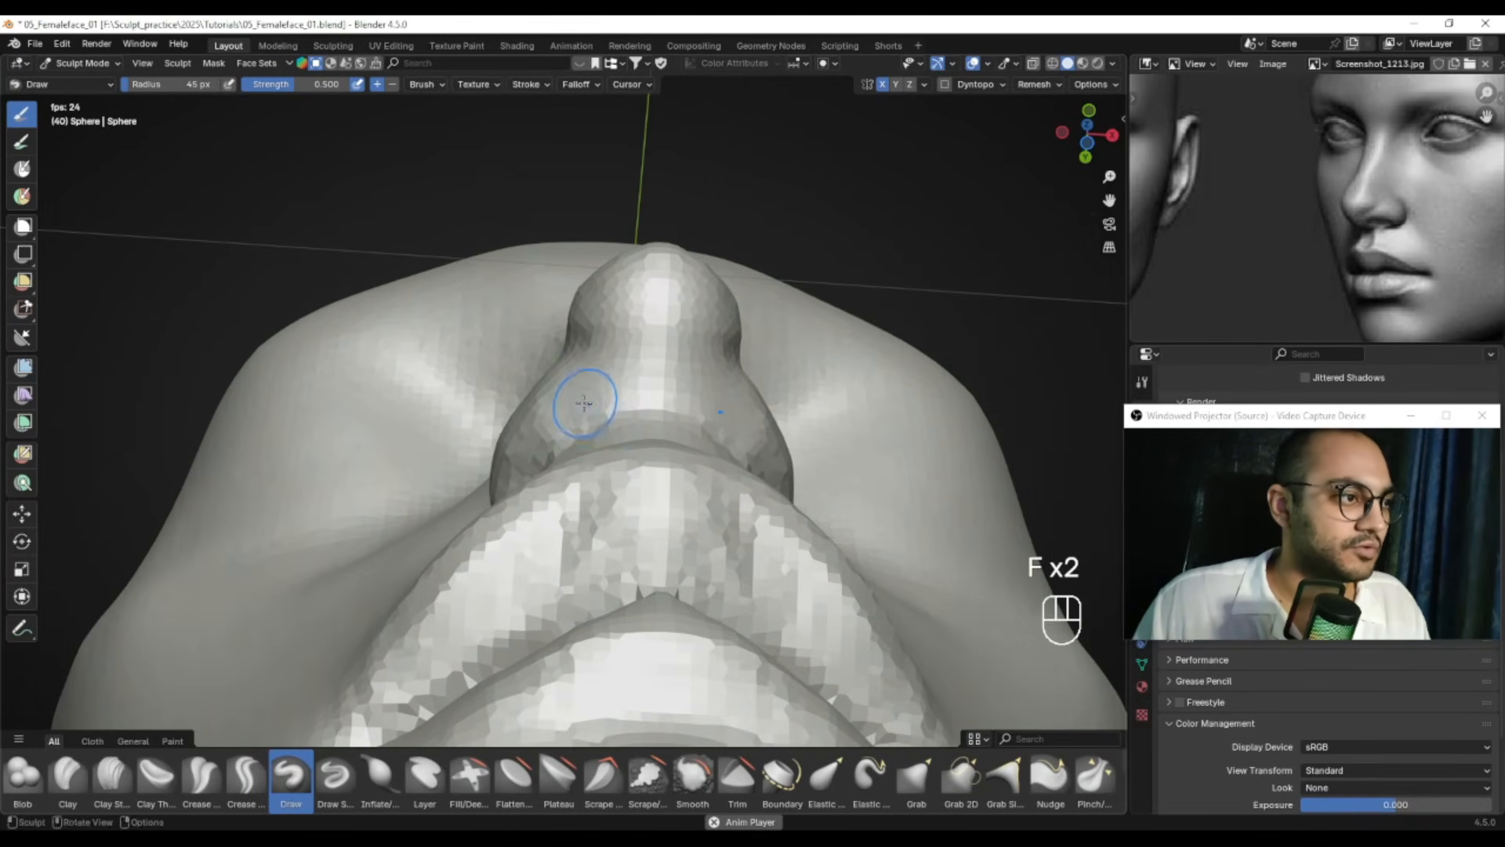
mouse_move(584, 412)
left_mouse_down("ctrl")
mouse_move(569, 429)
mouse_move(605, 410)
mouse_move(568, 379)
left_mouse_up("ctrl")
left_click_drag(535, 457, 552, 431, "alt")
mouse_move(552, 431)
left_mouse_down("ctrl")
mouse_move(565, 517)
mouse_move(648, 506)
left_mouse_up("ctrl")
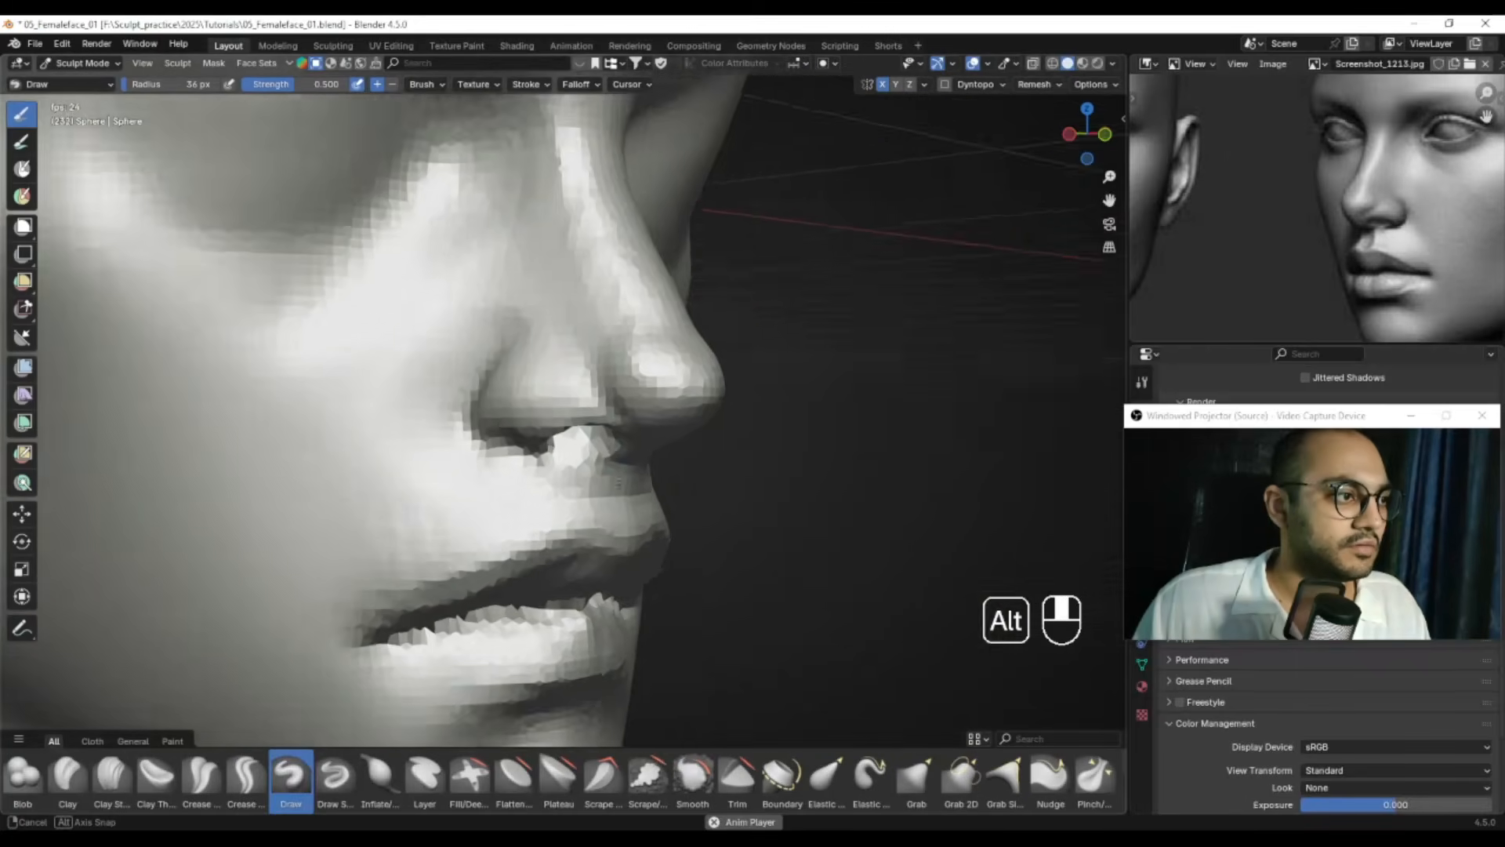
Reshape the nostril rims with the Grab brush at a 67 px radius
right_click_drag(647, 505, 580, 445, "alt")
key("g")
key("f")
left_click_drag(515, 468, 555, 463, "alt")
key("f")
left_click(575, 463)
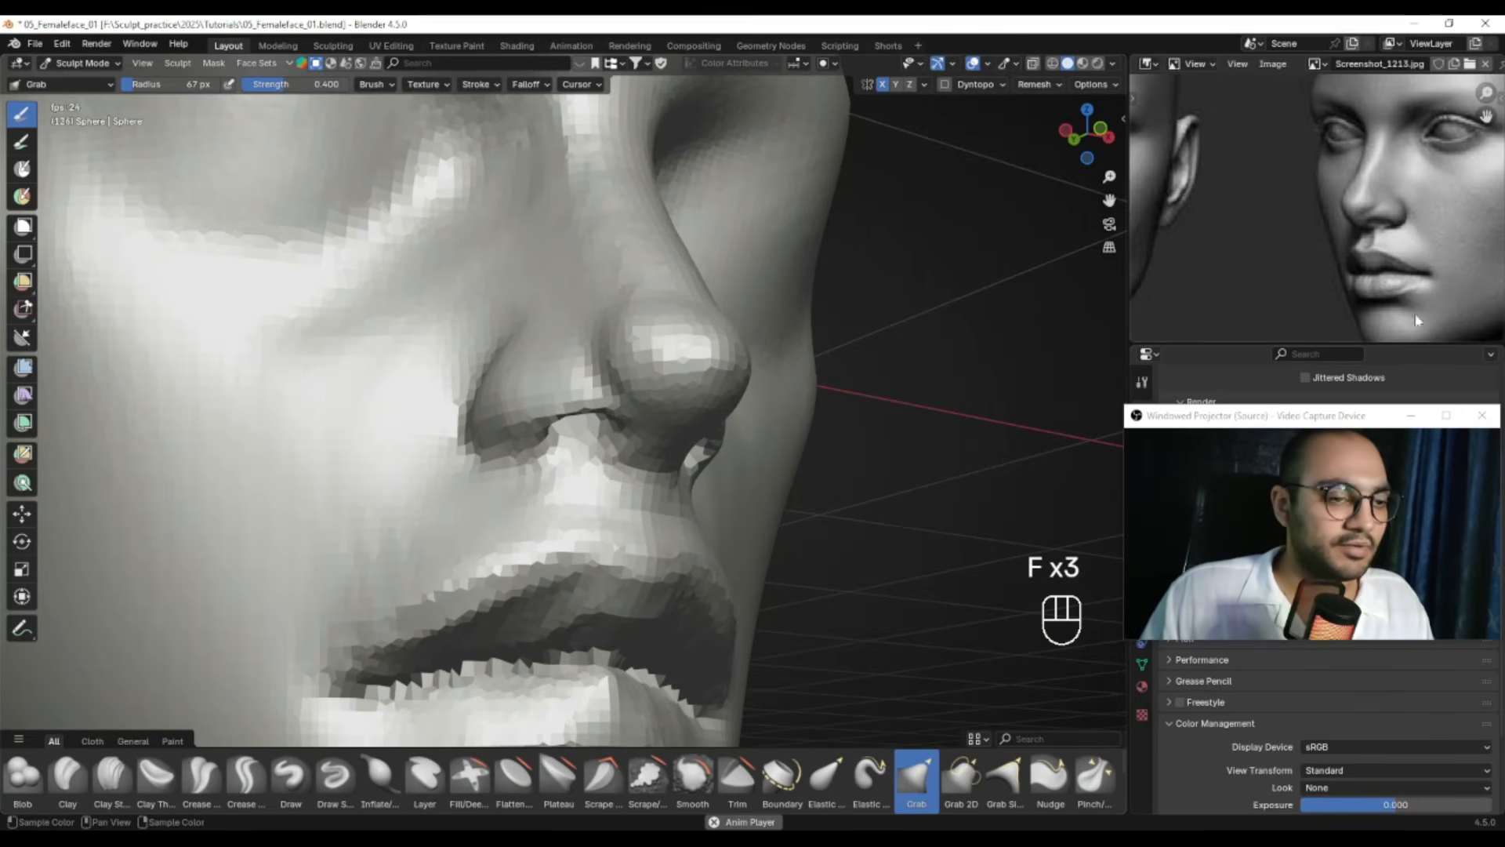
Enlarge the nose in the front reference and deepen the nostrils to match it with the Draw brush
middle_click_drag(1295, 225, 1237, 222)
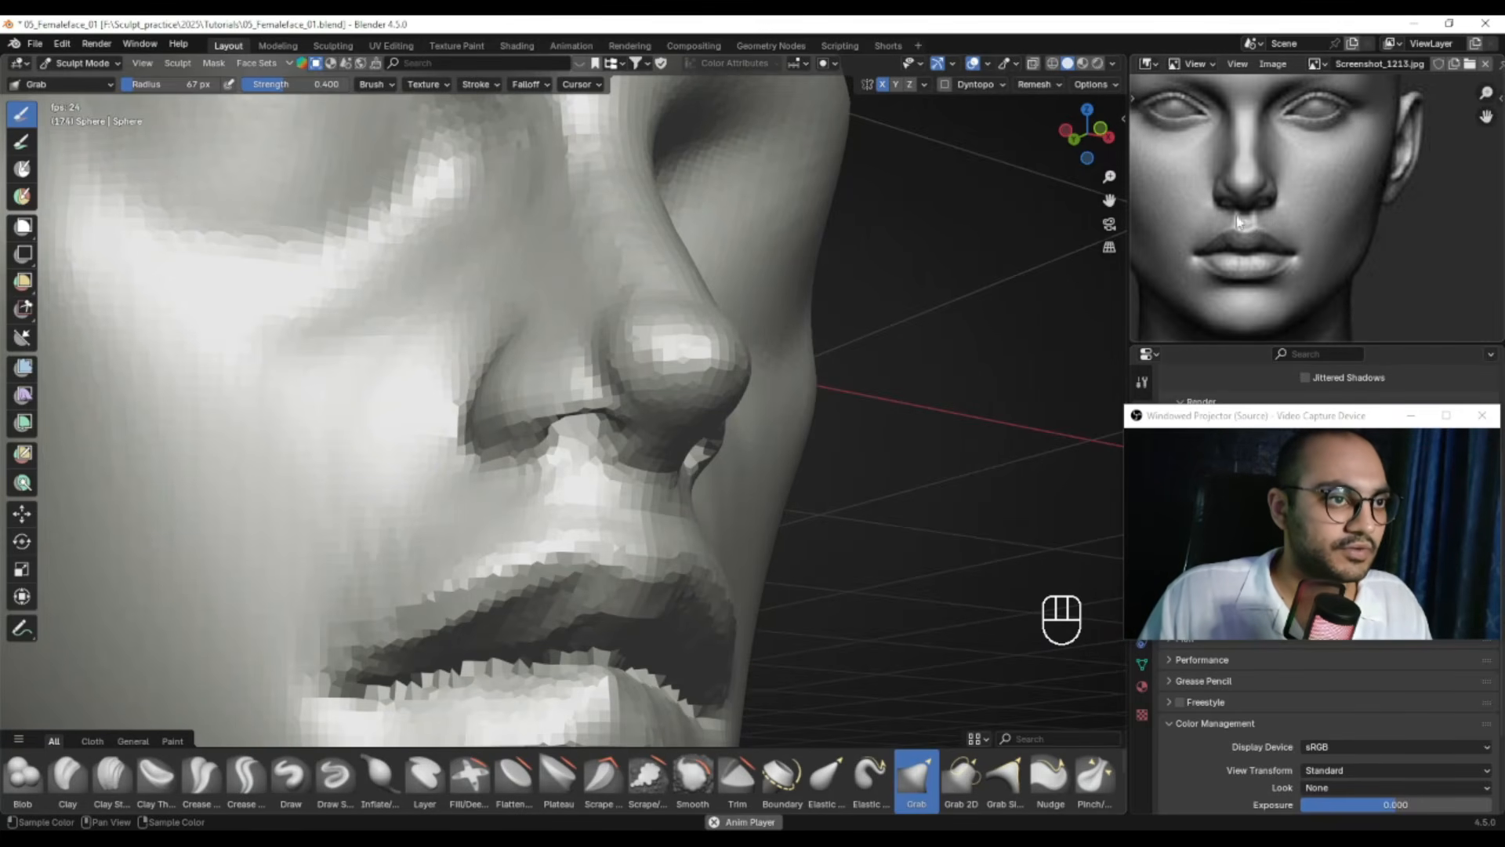
left_click_drag(1294, 211, 1391, 206, "ctrl+alt")
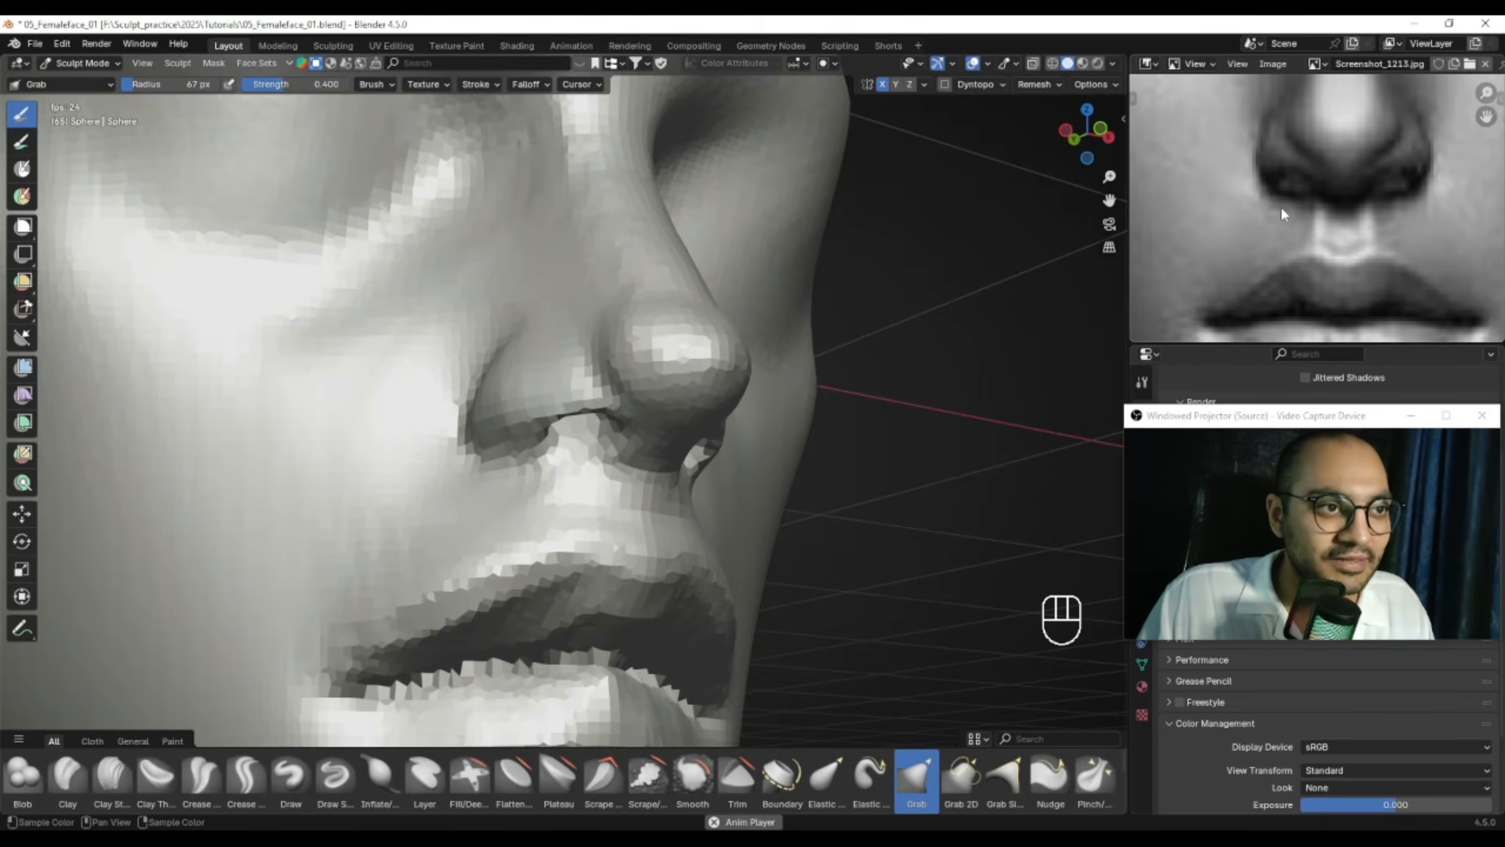
mouse_move(786, 449)
left_mouse_down("alt")
mouse_move(753, 444)
mouse_move(773, 428)
left_mouse_up("alt")
left_click_drag(773, 428, 742, 313, "ctrl+alt")
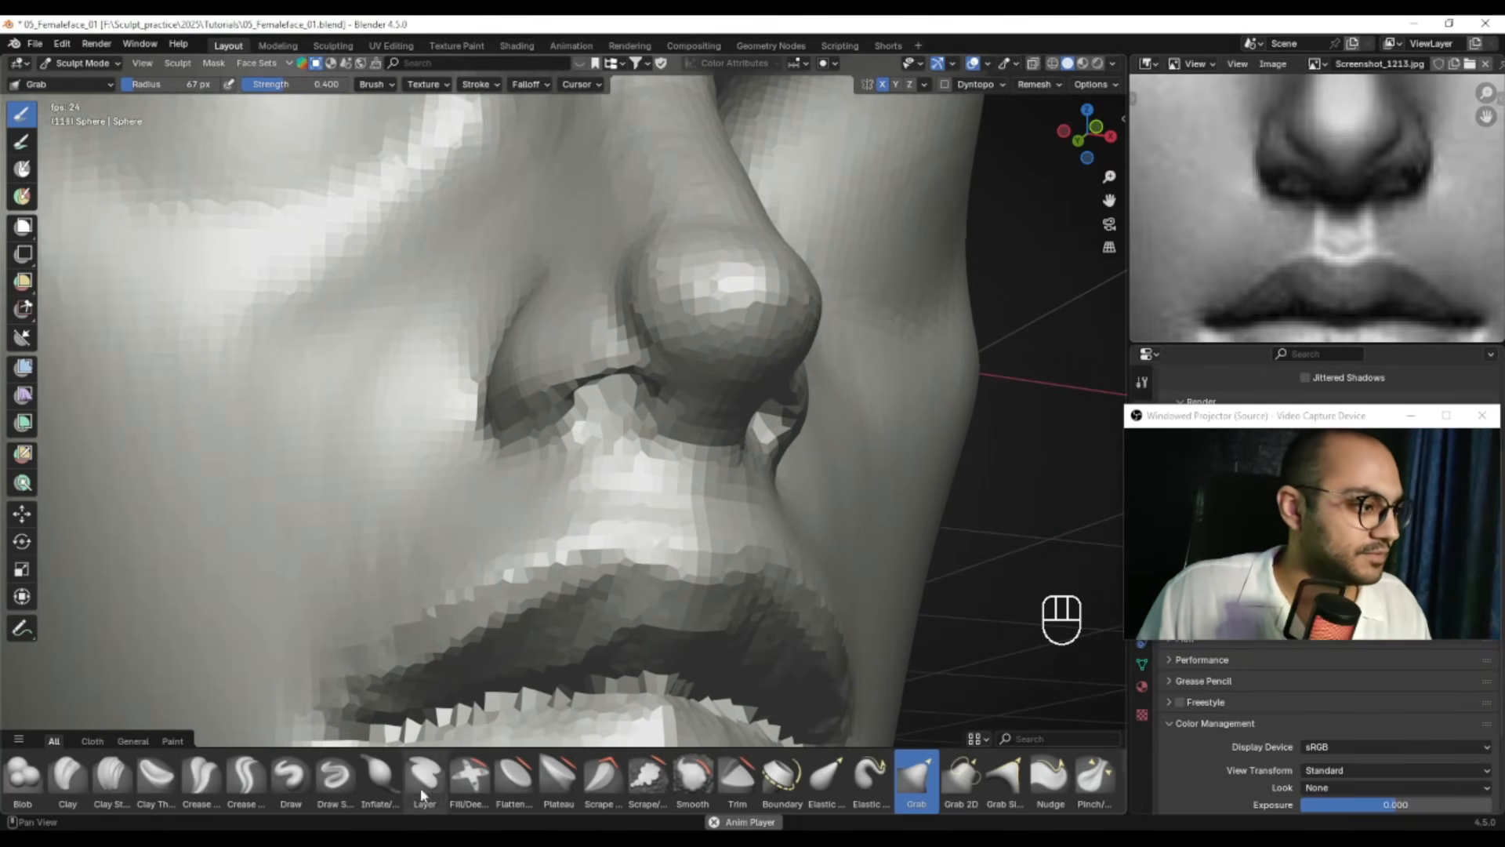
left_click(301, 786)
mouse_move(597, 459)
left_mouse_down("ctrl+alt")
mouse_move(604, 397)
mouse_move(616, 404)
mouse_move(587, 423)
mouse_move(615, 439)
mouse_move(583, 424)
mouse_move(599, 426)
mouse_move(574, 454)
mouse_move(725, 454)
mouse_move(615, 412)
mouse_move(585, 384)
mouse_move(600, 369)
mouse_move(556, 391)
left_mouse_up("ctrl+alt")
key("f")
left_click(599, 414)
key("f")
left_click(606, 437)
key("f")
left_click(592, 423)
Refine the inside of the nostril openings from a lower angle with a resized Draw brush
left_click_drag(643, 411, 594, 353, "alt")
right_click_drag(593, 353, 624, 410, "shift")
key("f")
left_click(624, 385)
Carve the philtrum between the nose and upper lip with subtractive Draw brush strokes, using a 42 px radius
mouse_move(632, 390)
left_mouse_down("alt")
mouse_move(616, 381)
mouse_move(632, 410)
mouse_move(614, 460)
mouse_move(608, 443)
mouse_move(626, 449)
mouse_move(572, 480)
mouse_move(642, 514)
mouse_move(621, 480)
left_mouse_up("alt")
key("f")
left_click(595, 440)
key("f")
left_click(582, 460)
key("f")
left_click(612, 500)
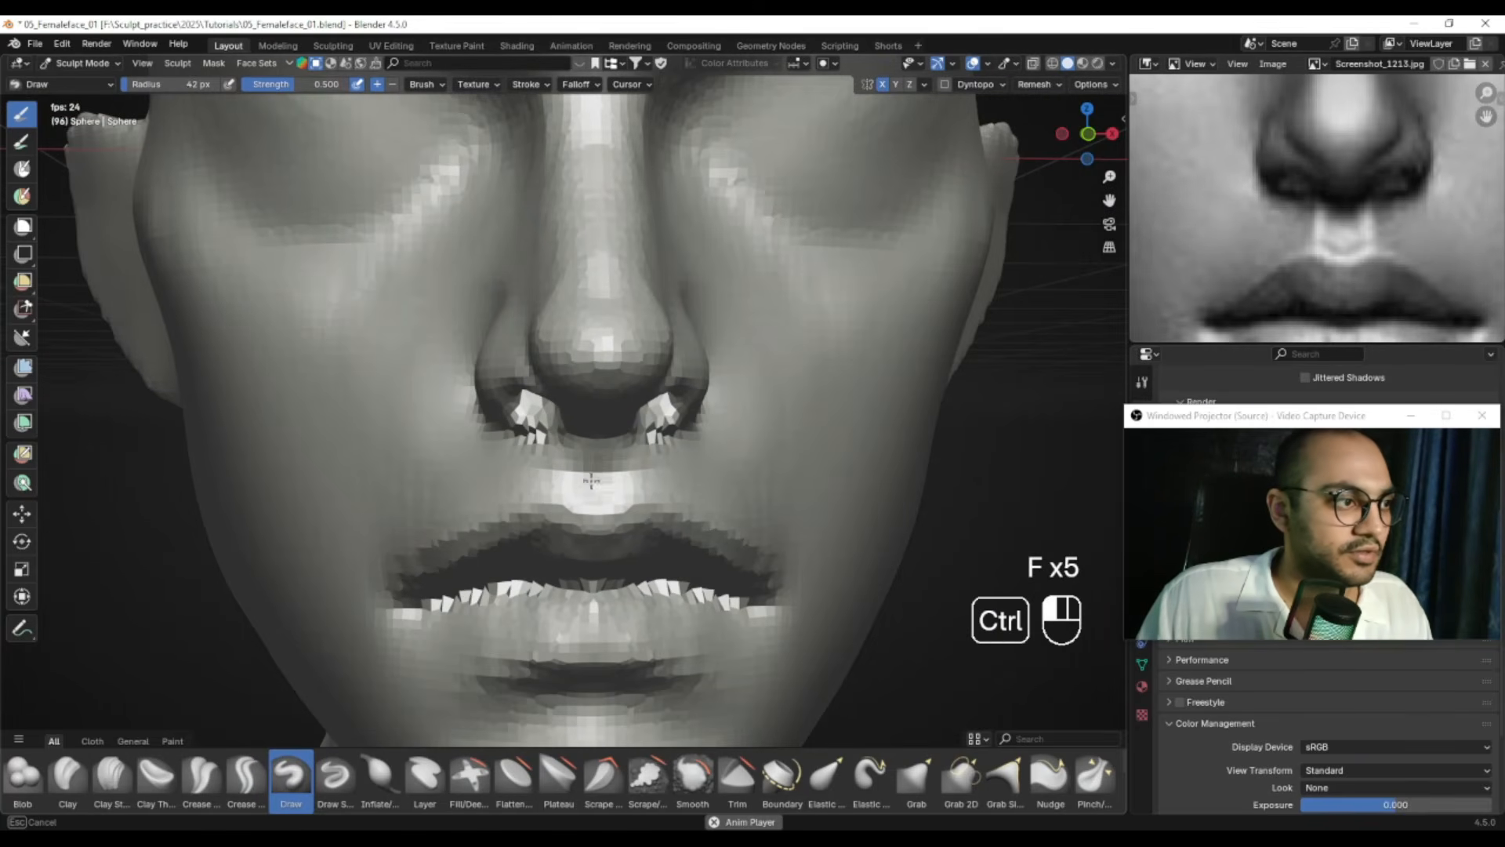
key("f")
left_click(625, 458)
Refine the philtrum and nose base with a resized Draw brush, and smooth the surface there
mouse_move(662, 458)
left_mouse_down("alt")
mouse_move(648, 430)
mouse_move(644, 450)
mouse_move(581, 450)
mouse_move(577, 464)
left_mouse_up("alt")
key("f")
left_click(616, 459)
key("f")
left_click(589, 467)
mouse_move(584, 471)
left_mouse_down("ctrl+alt")
mouse_move(612, 438)
mouse_move(472, 447)
left_mouse_up("ctrl+alt")
mouse_move(472, 447)
left_mouse_down("alt+shift")
mouse_move(566, 502)
mouse_move(635, 496)
left_mouse_up("alt+shift")
left_click_drag(592, 387, 590, 398, "shift")
Frame the side-profile nose in the reference image for comparison with the sculpt
left_click_drag(1411, 219, 1214, 247, "alt")
mouse_move(1337, 245)
left_mouse_down("ctrl+alt")
mouse_move(1280, 259)
mouse_move(1336, 261)
left_mouse_up("ctrl+alt")
left_click_drag(1450, 243, 1203, 235, "alt")
left_click_drag(1317, 218, 1263, 222, "ctrl+alt")
Refine the nose tip from the side against the profile reference with the Draw brush at a 36 px radius
left_click_drag(985, 333, 858, 310, "alt")
mouse_move(670, 353)
left_mouse_down("alt+shift")
mouse_move(710, 390)
mouse_move(721, 377)
mouse_move(690, 409)
mouse_move(709, 392)
left_mouse_up("alt+shift")
key("f")
left_click(692, 412)
key("f")
left_click(696, 388)
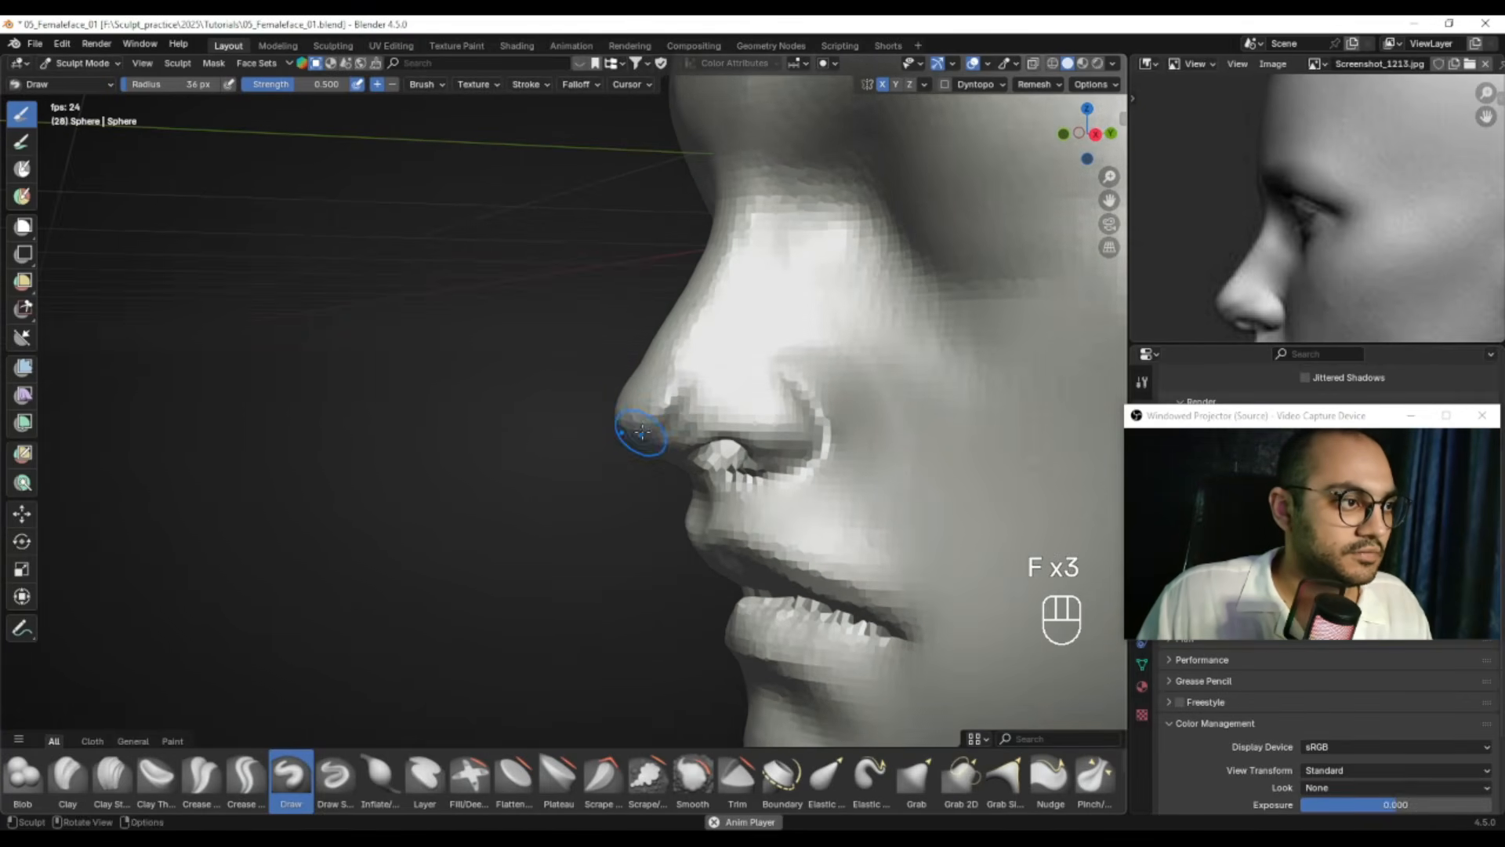
left_click_drag(631, 432, 671, 411, "alt")
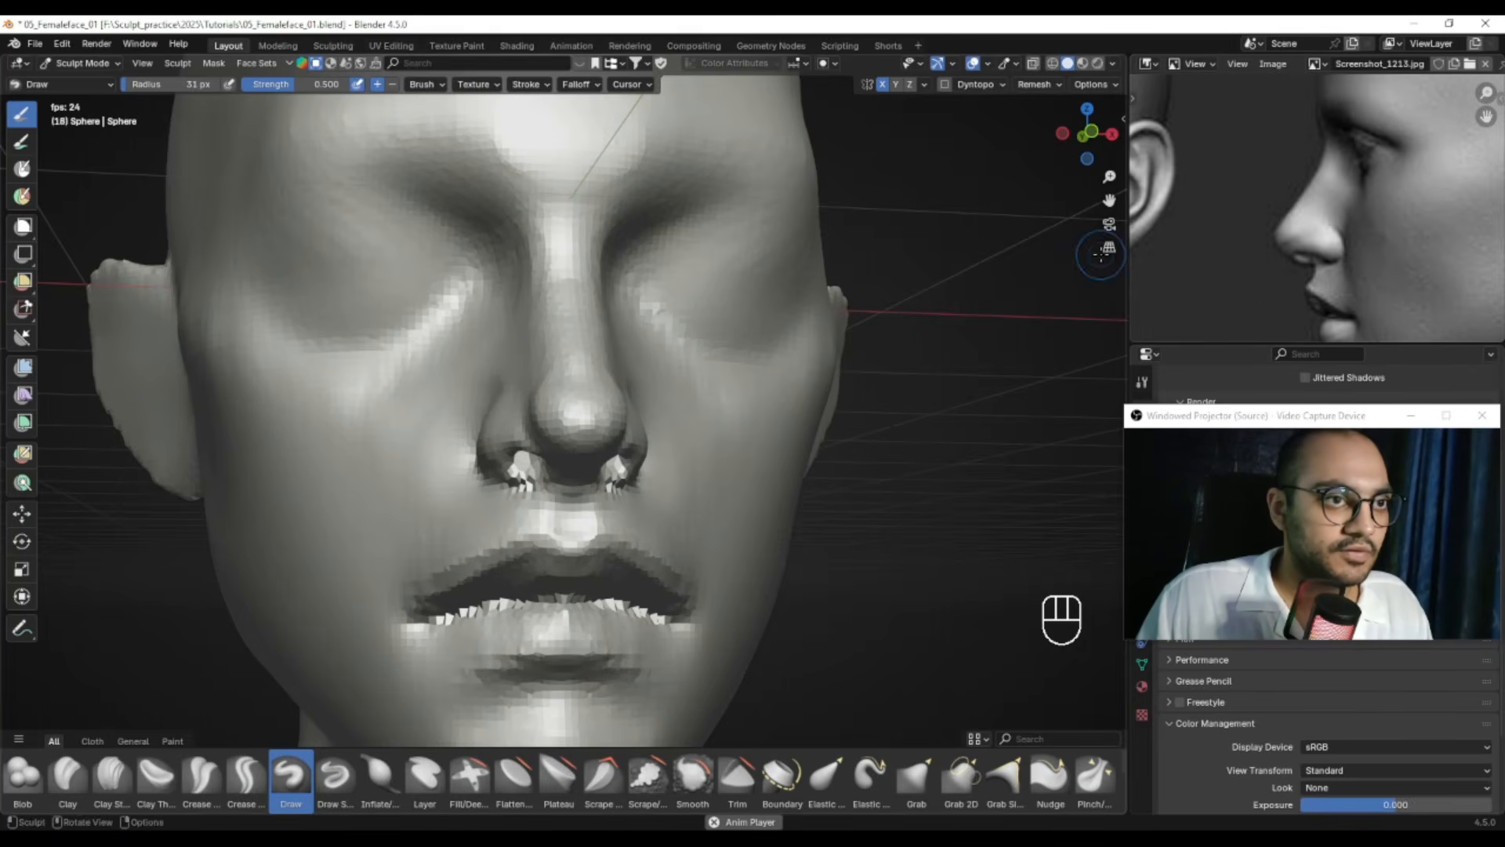
In the right side view, pull the underside of the nose tip down with the Grab brush, starting at a 67 px radius
middle_click_drag(714, 402, 519, 402, "alt")
key("KP_3")
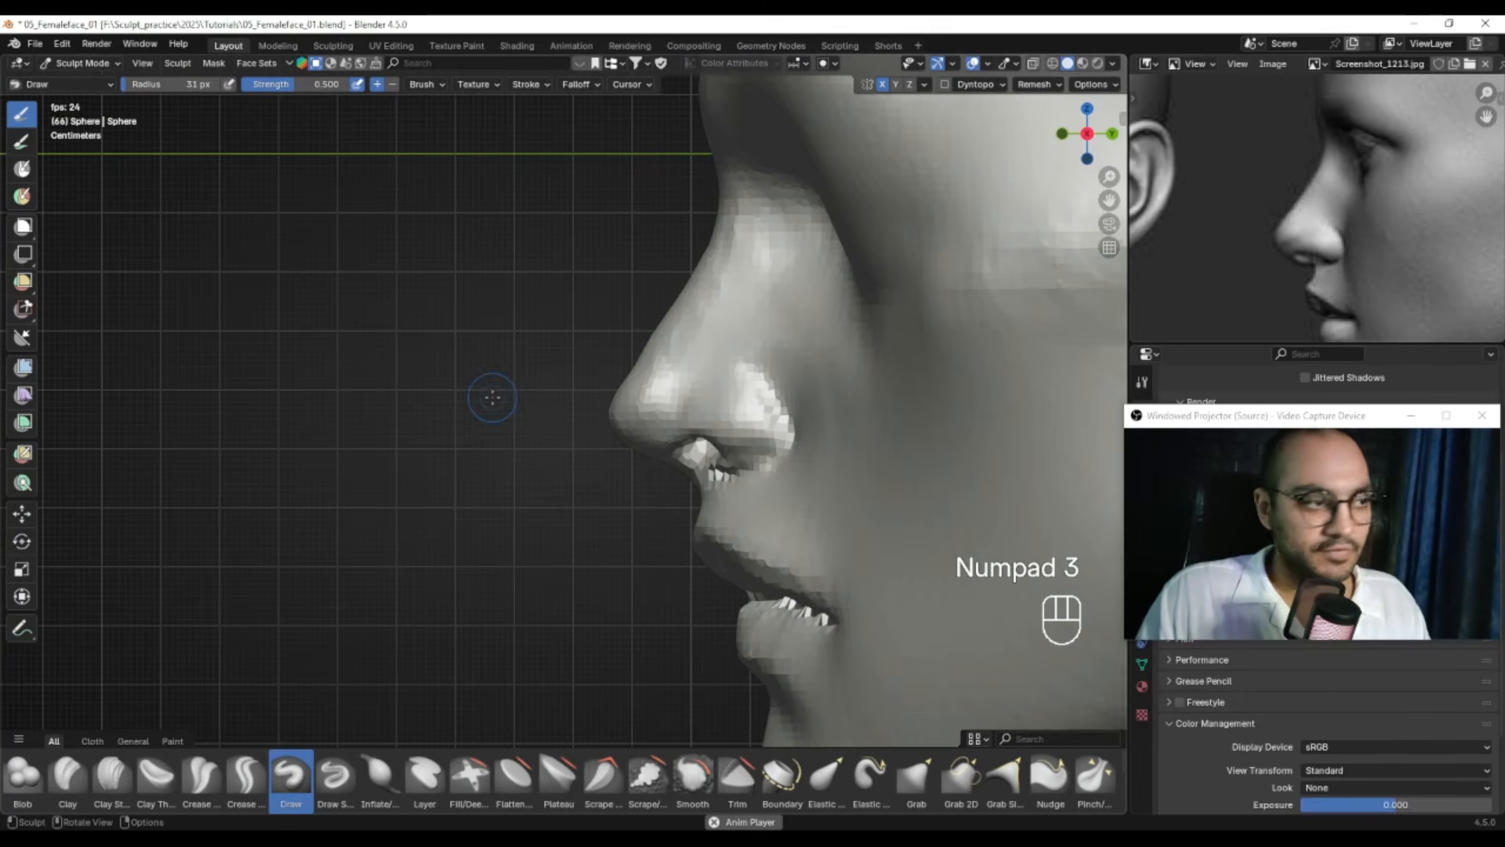
right_click_drag(599, 410, 628, 410, "alt")
middle_click_drag(628, 410, 602, 386, "alt")
key("g")
key("f")
left_click(709, 447)
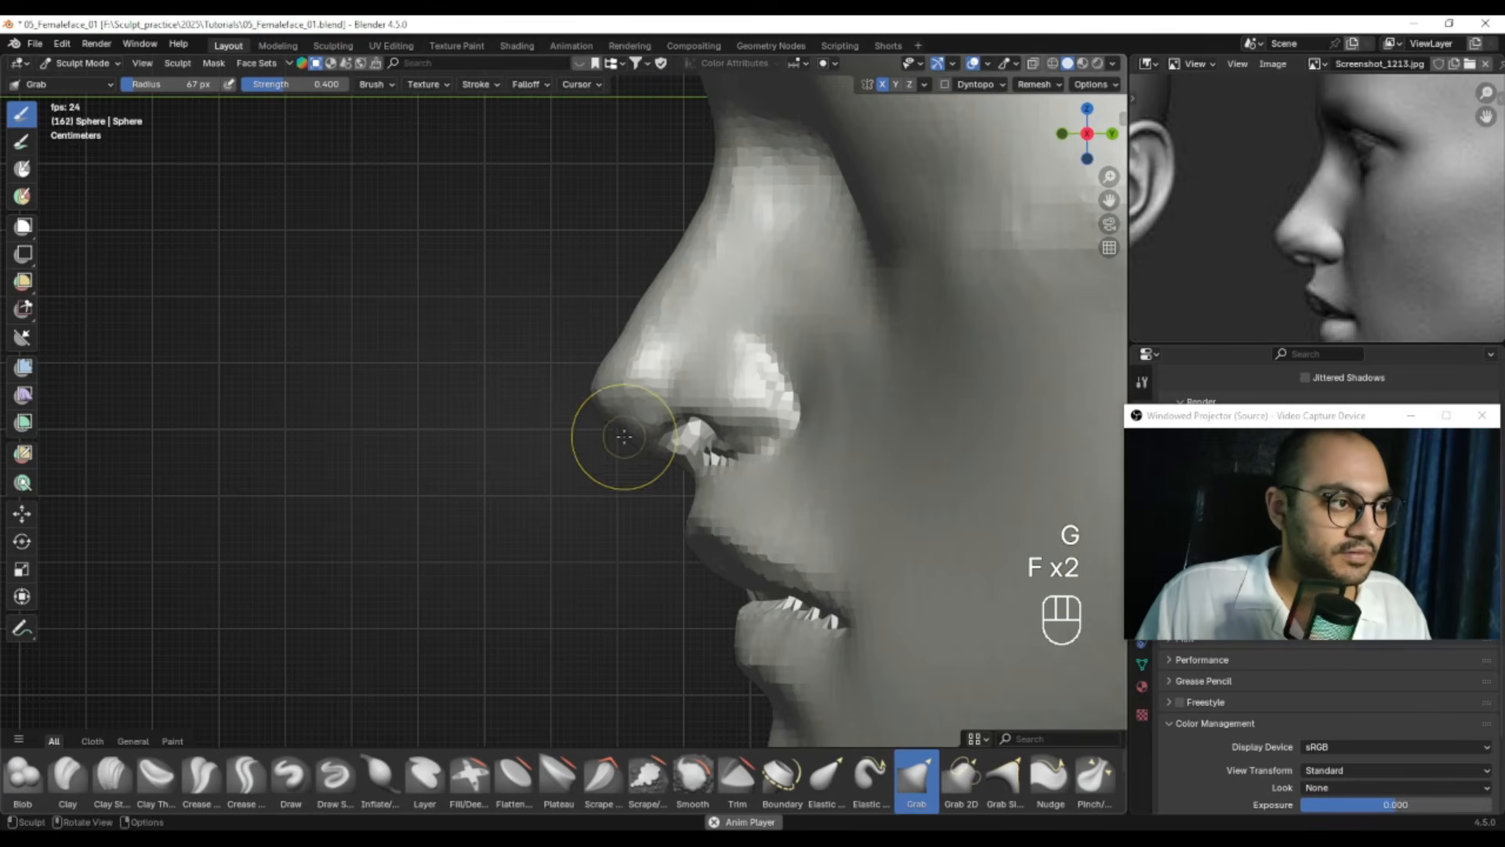
left_click_drag(624, 435, 609, 461)
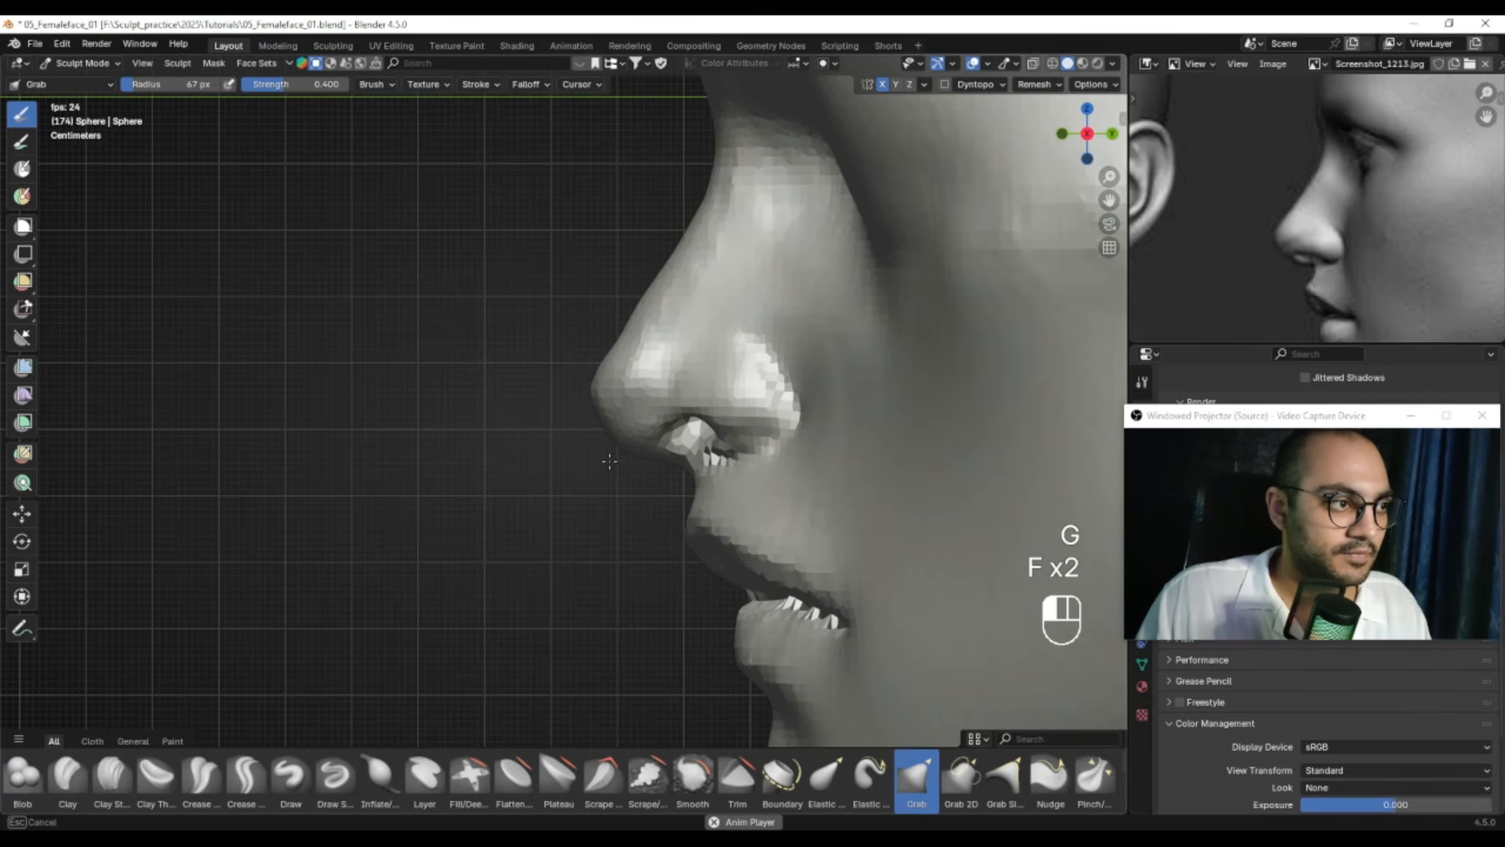
key("f")
left_click(651, 457)
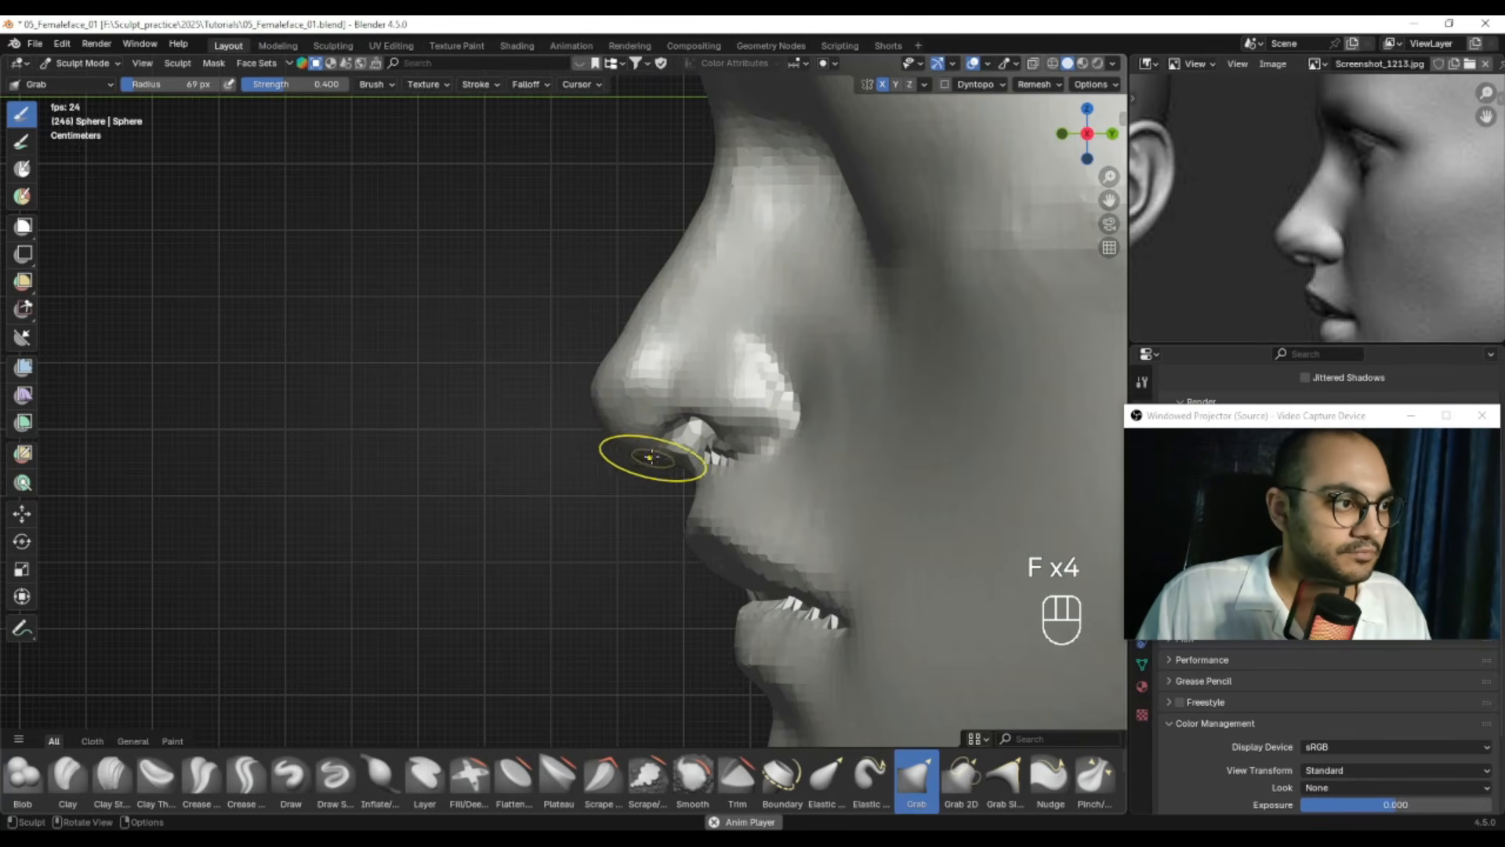
Undo the last stroke and refine the nose tip in profile with the Grab brush at a 60–73 px radius
key("ctrl+z")
key("f")
left_click(590, 427)
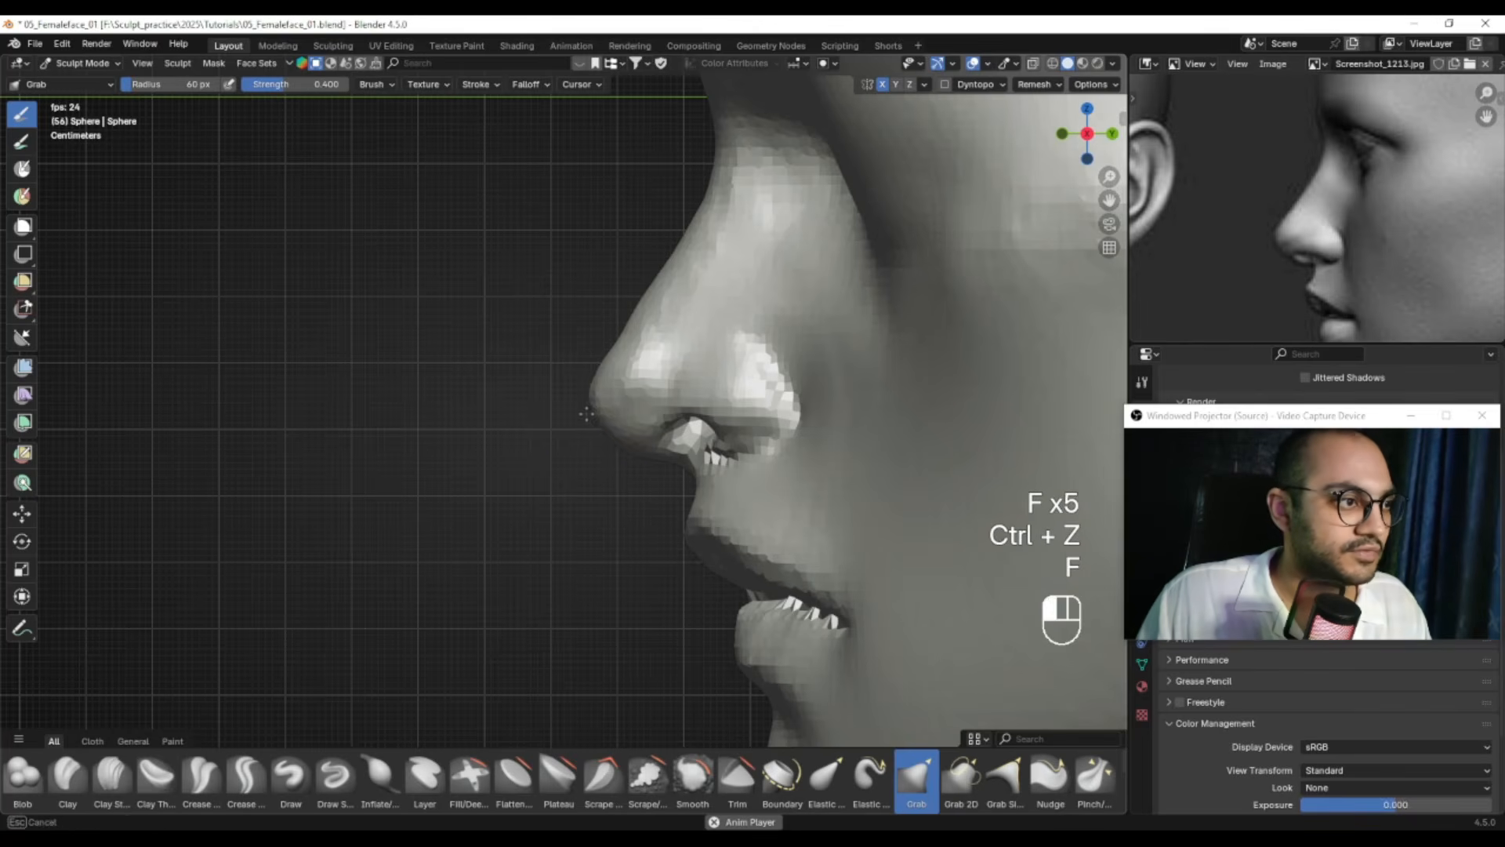
right_click_drag(625, 354, 621, 379, "alt+shift")
key("f")
left_click(605, 388)
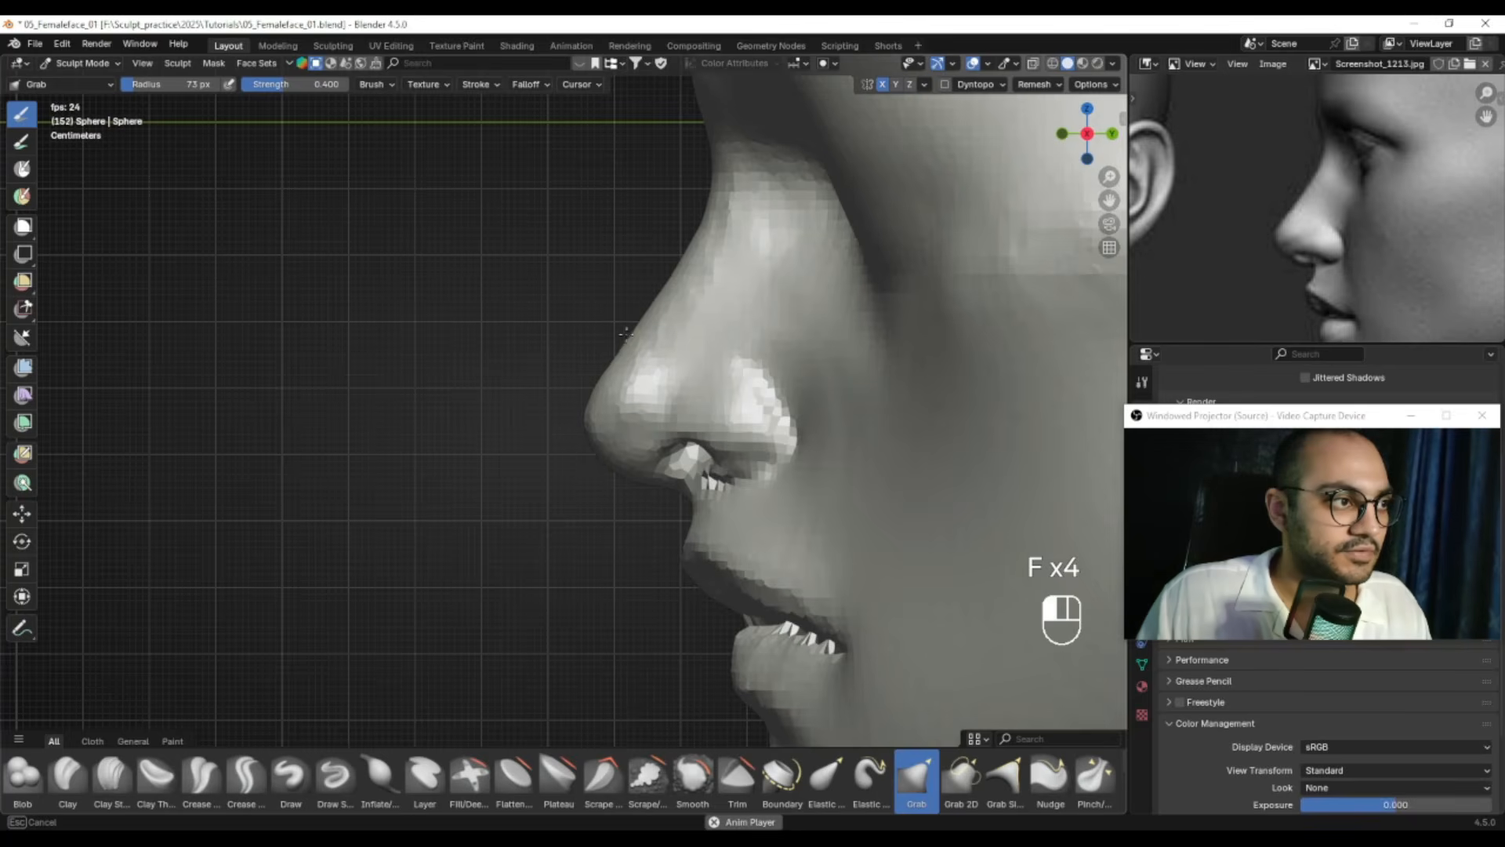
Refine the profile line of the nose bridge just above the tip with the Grab brush
right_click_drag(634, 337, 660, 340, "ctrl+alt")
key("f")
left_click(663, 339)
left_click_drag(635, 345, 631, 346)
Shape the underside of the nose tip and the nostril edge in profile with the Grab brush at 73 px
mouse_move(633, 347)
right_mouse_down("ctrl+alt")
mouse_move(689, 356)
mouse_move(658, 344)
right_mouse_up("ctrl+alt")
key("f")
left_click(651, 403)
key("f")
left_click(676, 442)
left_click_drag(647, 441, 623, 440)
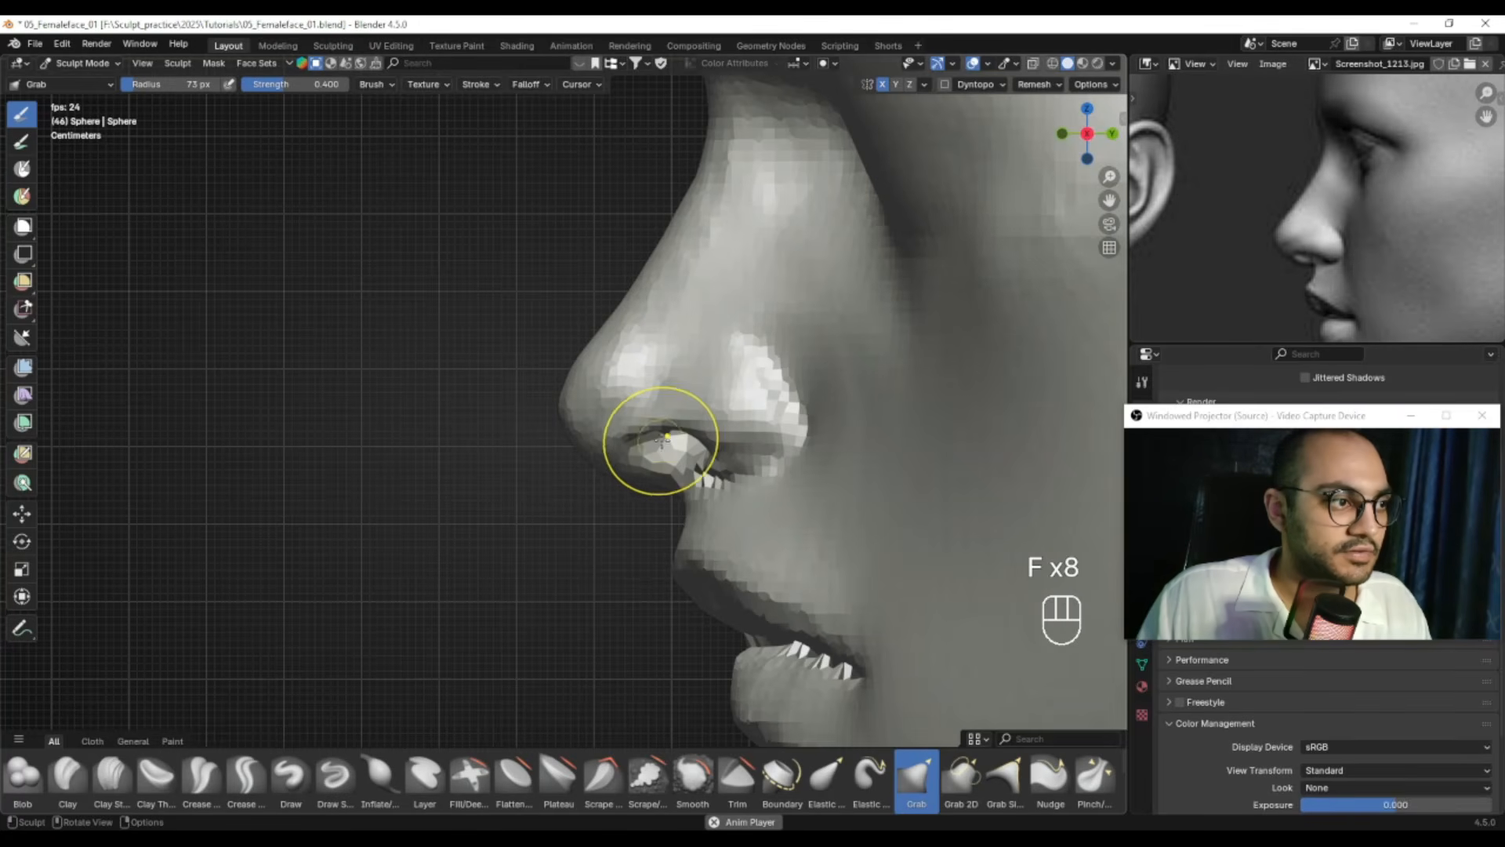
Shape the columella and nostril wings from below with the Grab brush at a 68–81 px radius, undoing the smoothing stroke
middle_click_drag(648, 446, 659, 401, "alt")
key("f")
left_click(616, 481)
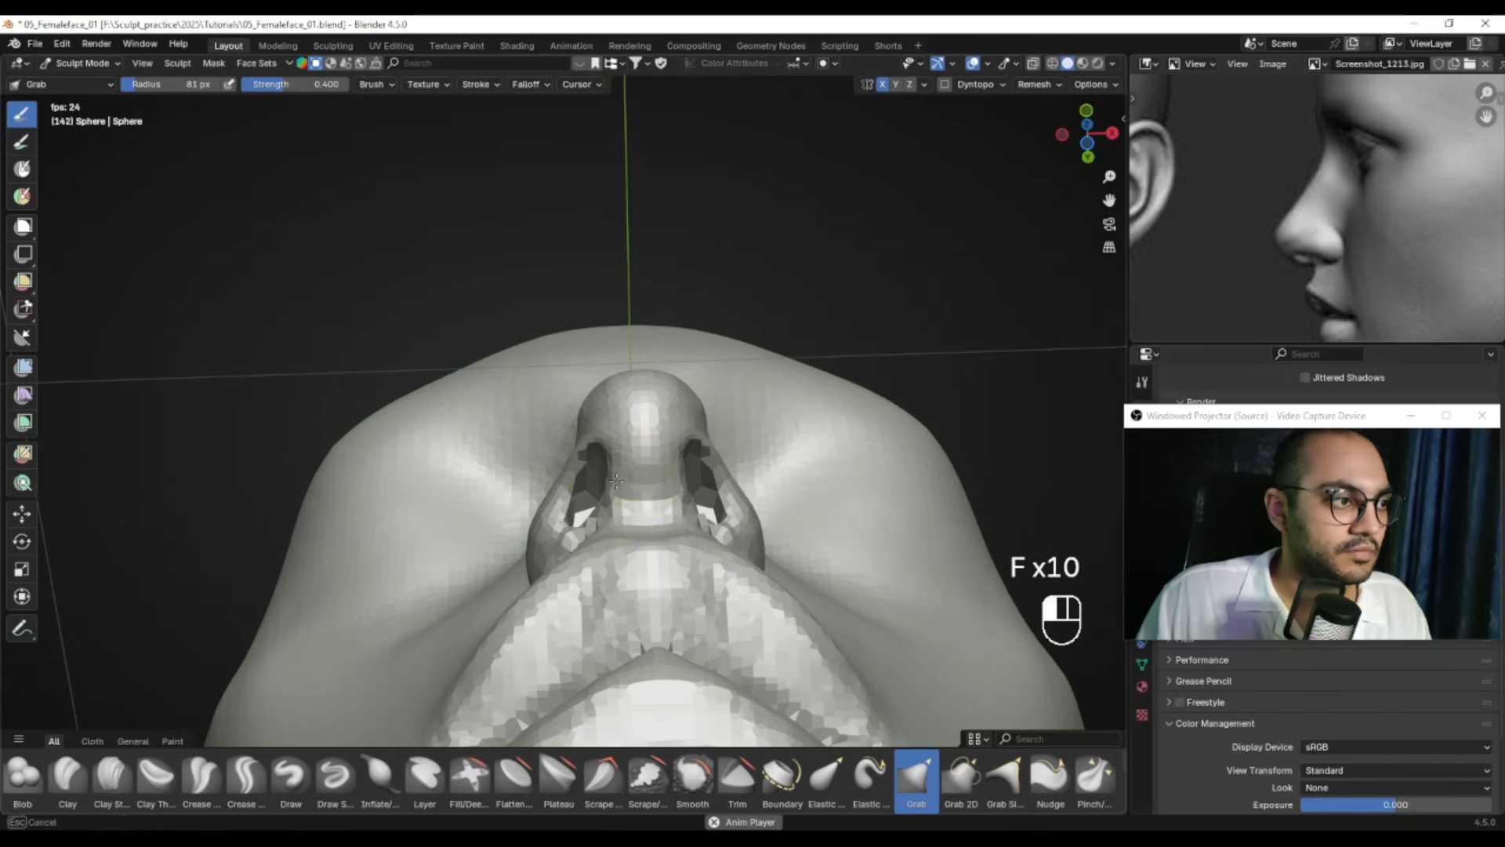
key("f")
left_click(549, 515)
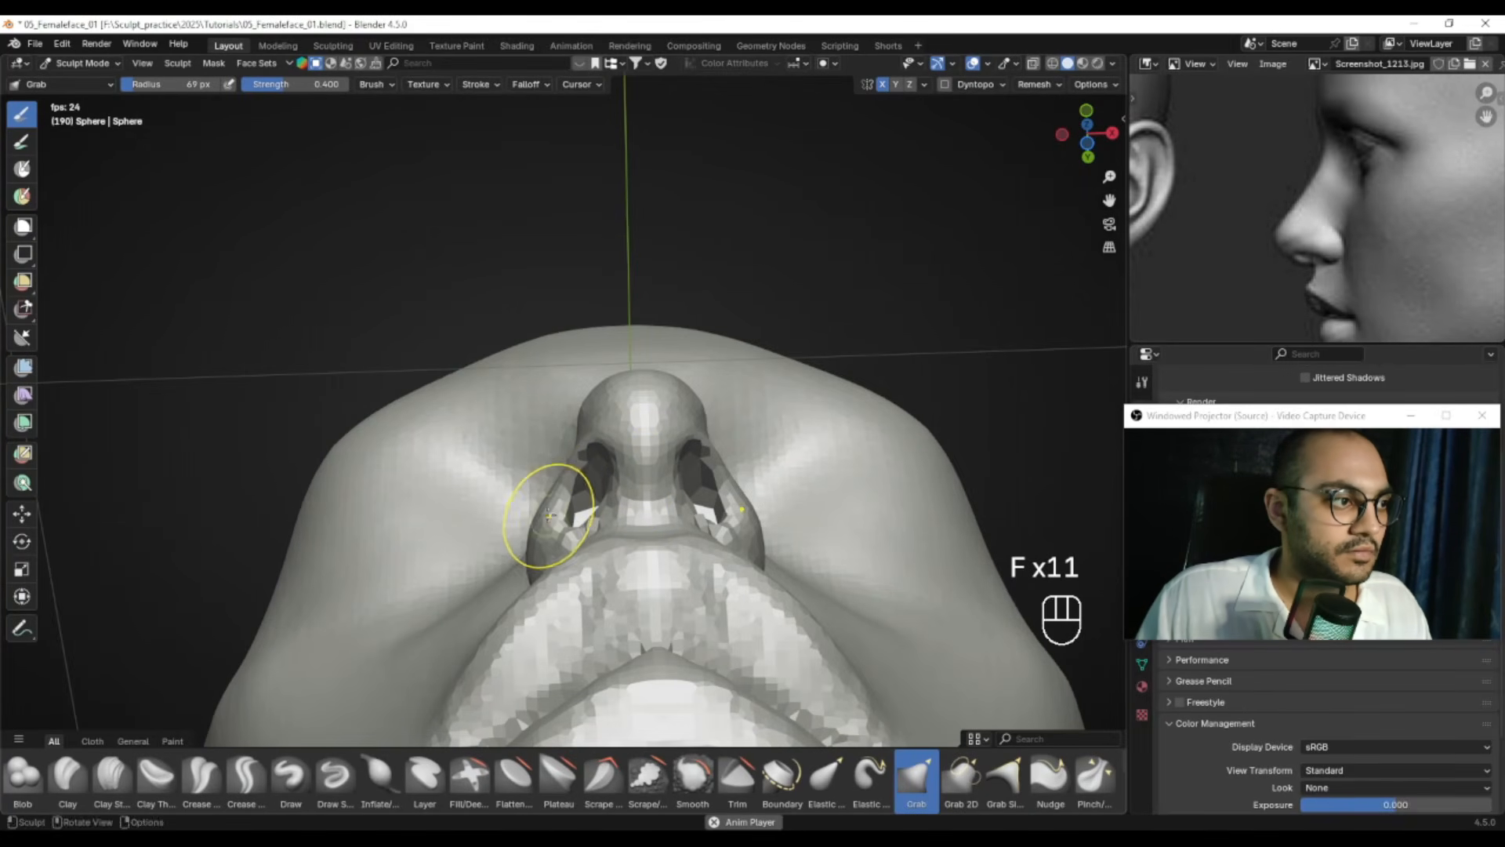
left_click_drag(583, 454, 585, 449, "shift")
key("ctrl+z")
key("f")
key("f")
left_click(632, 444)
mouse_move(585, 468)
right_mouse_down("alt")
mouse_move(627, 549)
mouse_move(598, 416)
right_mouse_up("alt")
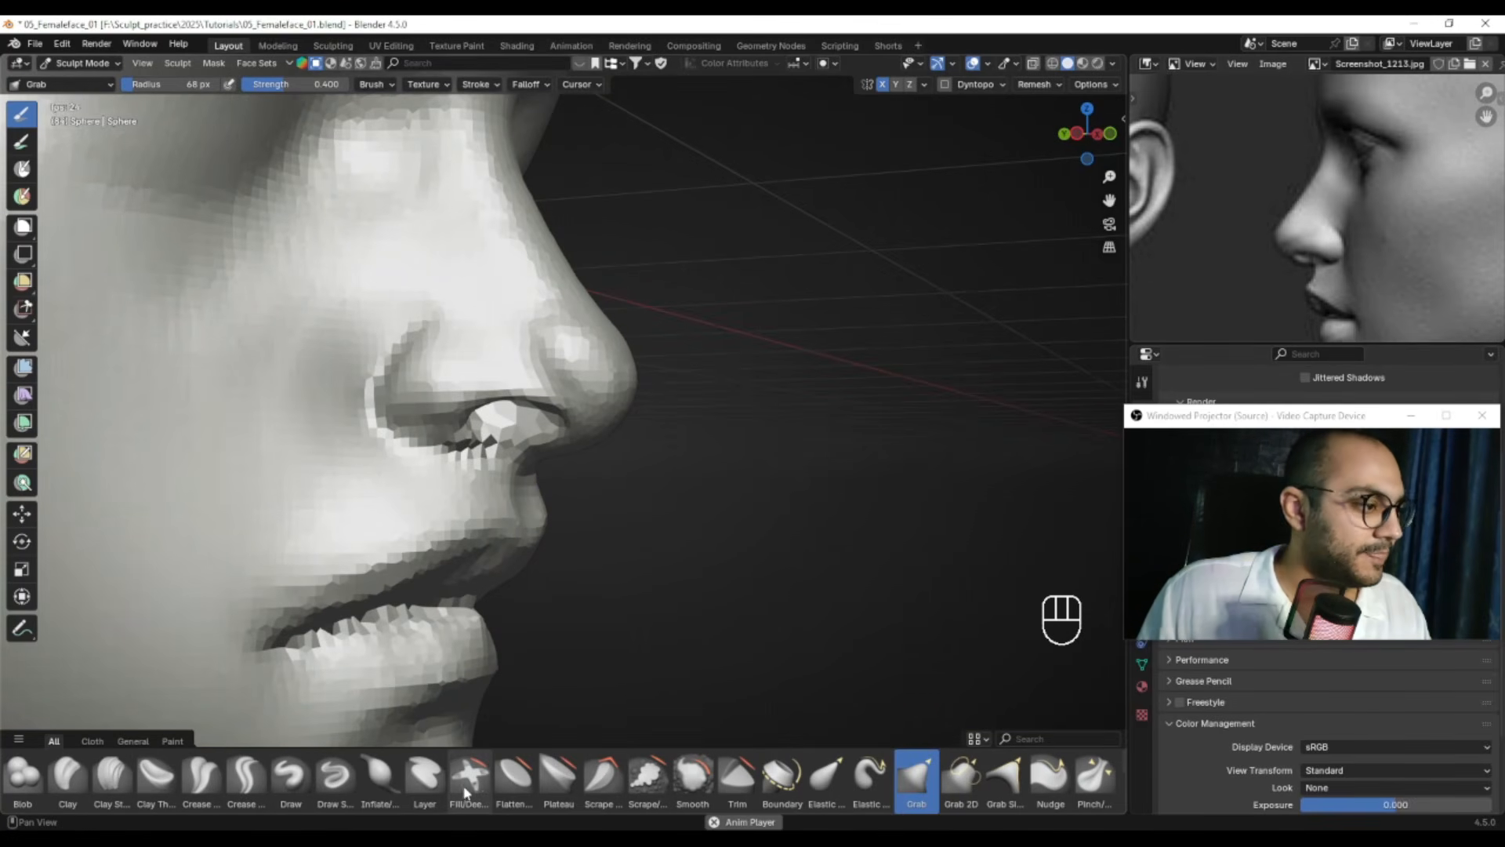
Thicken the nostril wing above the nostril opening with the Inflate brush at 47 px and smooth it
left_click(382, 786)
mouse_move(486, 584)
right_mouse_down("ctrl+alt")
mouse_move(496, 487)
mouse_move(483, 482)
right_mouse_up("ctrl+alt")
key("f")
left_click(499, 385)
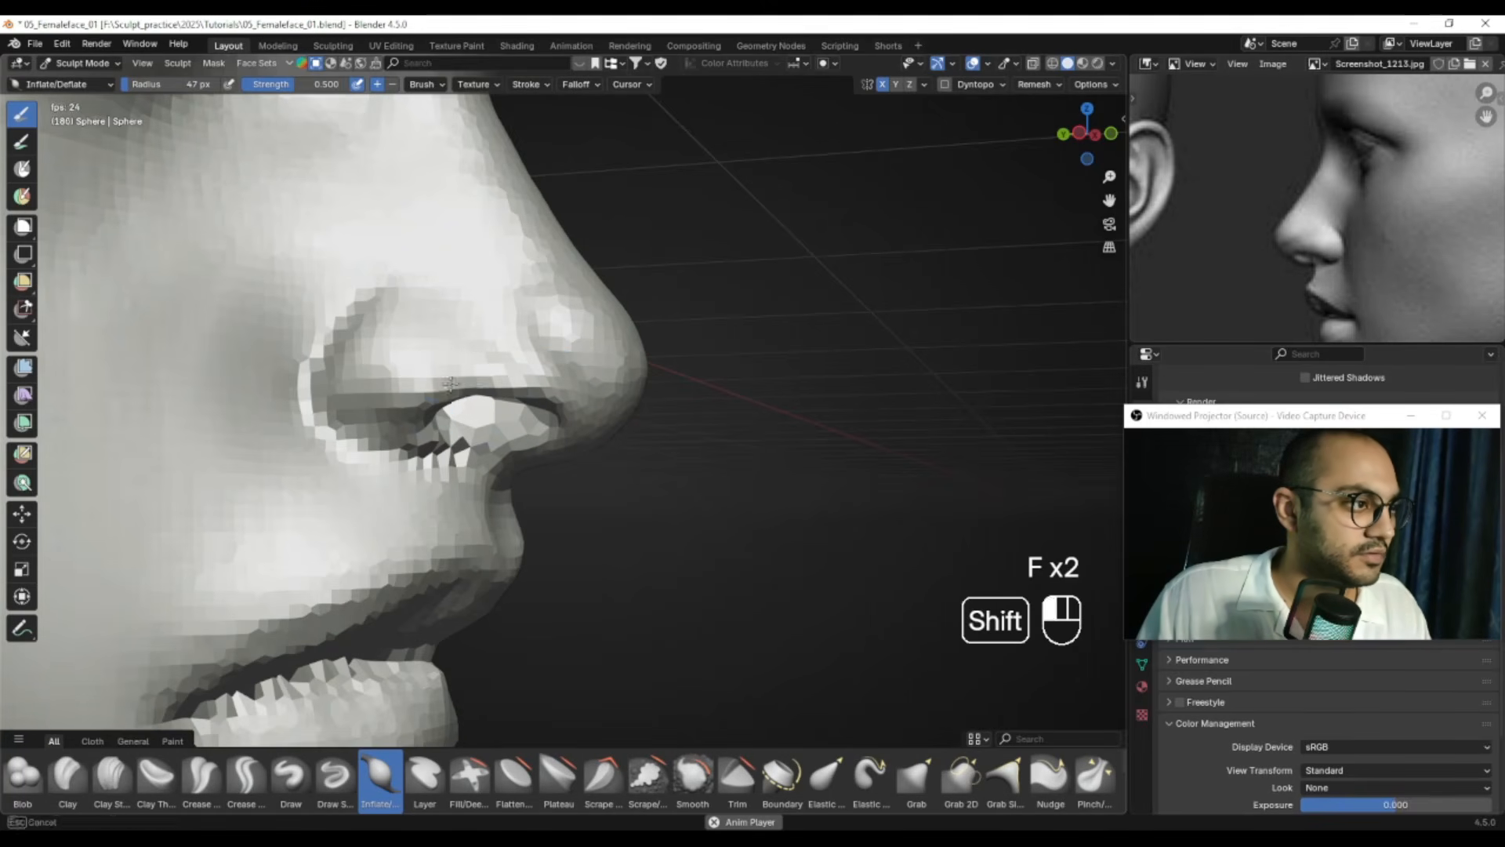
middle_click_drag(451, 431, 479, 406, "shift")
Bring the front view of the face into sight in the reference image for comparison with the sculpt
middle_click_drag(603, 405, 522, 478, "ctrl+alt")
middle_click_drag(540, 479, 572, 486, "ctrl+alt")
middle_click_drag(1050, 266, 1285, 247, "alt")
middle_click_drag(1179, 248, 1324, 250, "alt")
middle_click_drag(1168, 249, 1352, 246, "alt")
mouse_move(969, 339)
middle_mouse_down("alt")
mouse_move(588, 397)
mouse_move(548, 439)
mouse_move(660, 323)
middle_mouse_up("alt")
middle_click_drag(659, 323, 655, 304, "alt")
Try to reshape the nostril rim with the Grab brush at a 111 px radius
middle_click_drag(655, 304, 648, 370, "alt+shift")
key("g")
key("f")
left_click(700, 407)
middle_click_drag(568, 433, 564, 431)
key("ctrl+z")
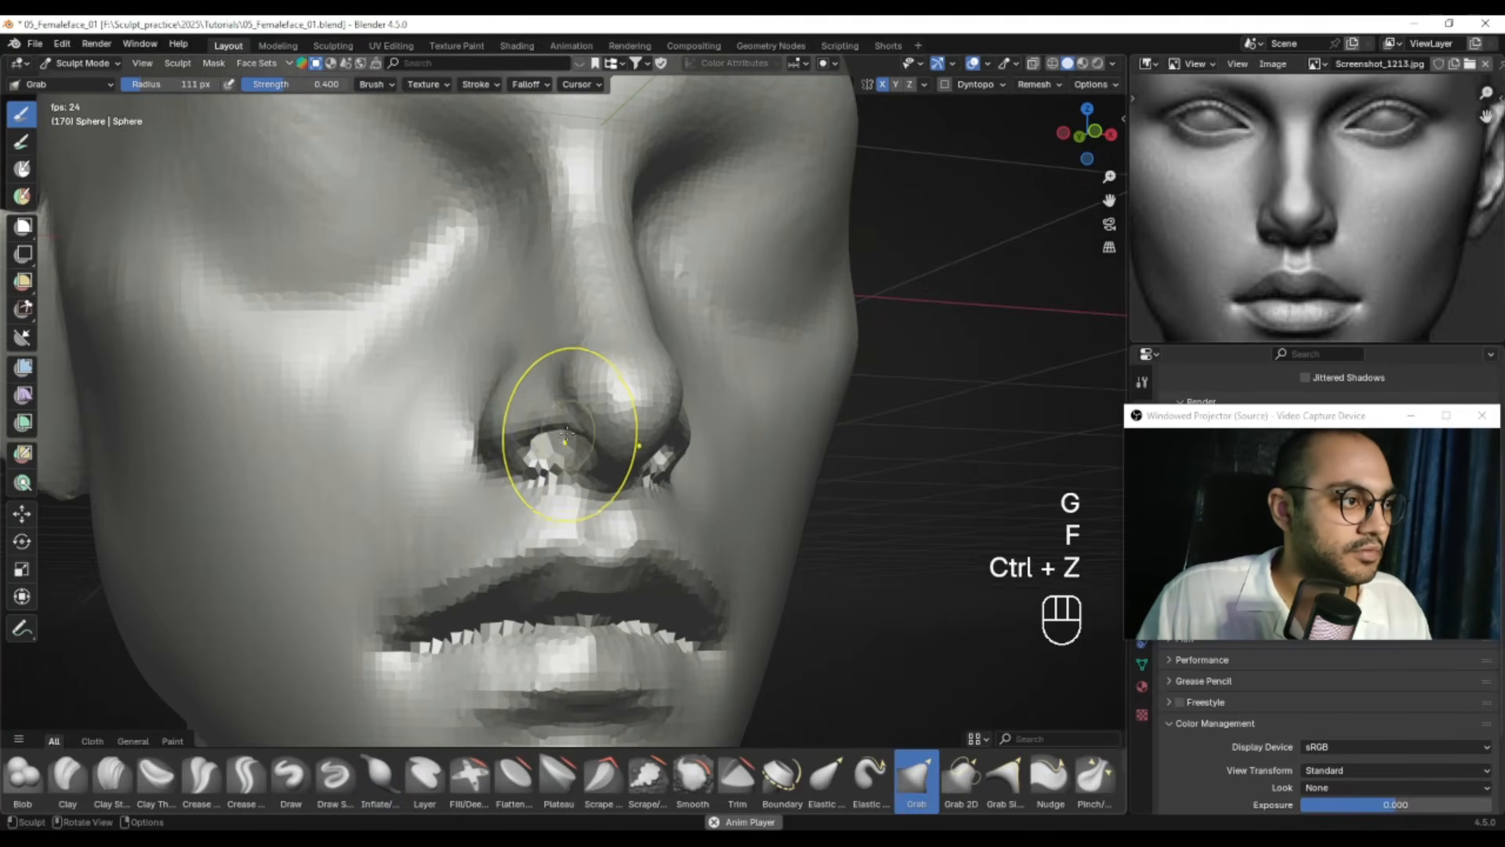
Set the Grab brush radius to 105 px and compare the nose and nostrils from the front with the reference face
key("f")
mouse_move(543, 435)
left_mouse_down("alt")
mouse_move(662, 448)
mouse_move(540, 423)
left_mouse_up("alt")
left_click_drag(541, 423, 557, 509, "ctrl+alt")
left_click_drag(784, 368, 755, 357, "alt")
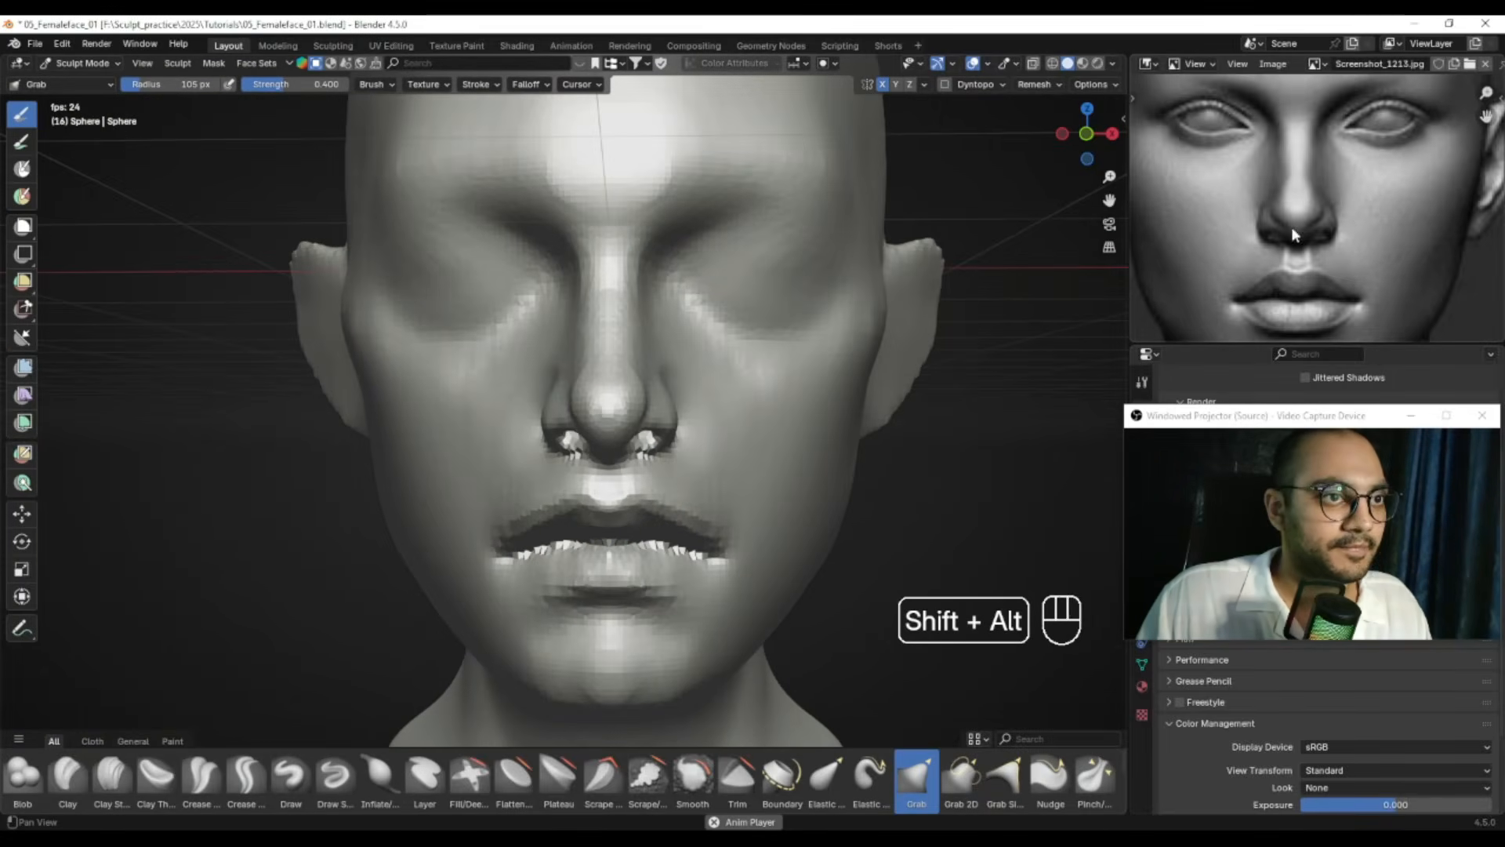
left_click_drag(1291, 228, 1301, 248, "alt+shift")
left_click_drag(793, 337, 806, 285, "ctrl+alt")
left_click_drag(643, 392, 639, 325, "alt")
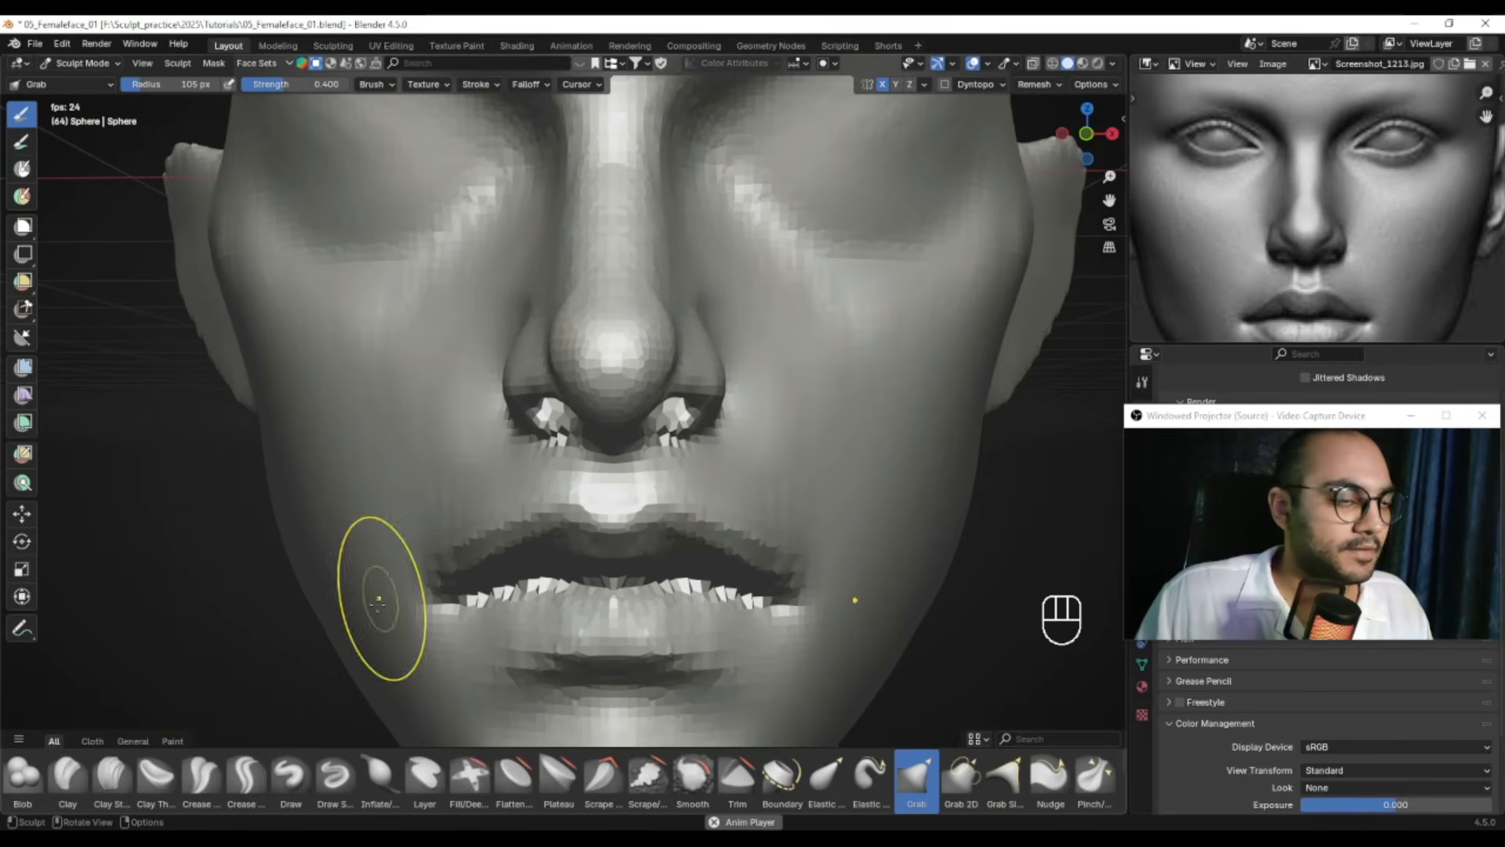
Define the crease between the nose tip and the nostril wing with the Draw Sharp brush at a 25 px radius
left_click(335, 779)
left_click_drag(533, 427, 472, 420, "alt")
mouse_move(472, 419)
left_mouse_down("alt+shift")
mouse_move(539, 470)
mouse_move(612, 431)
left_mouse_up("alt+shift")
key("f")
key("f")
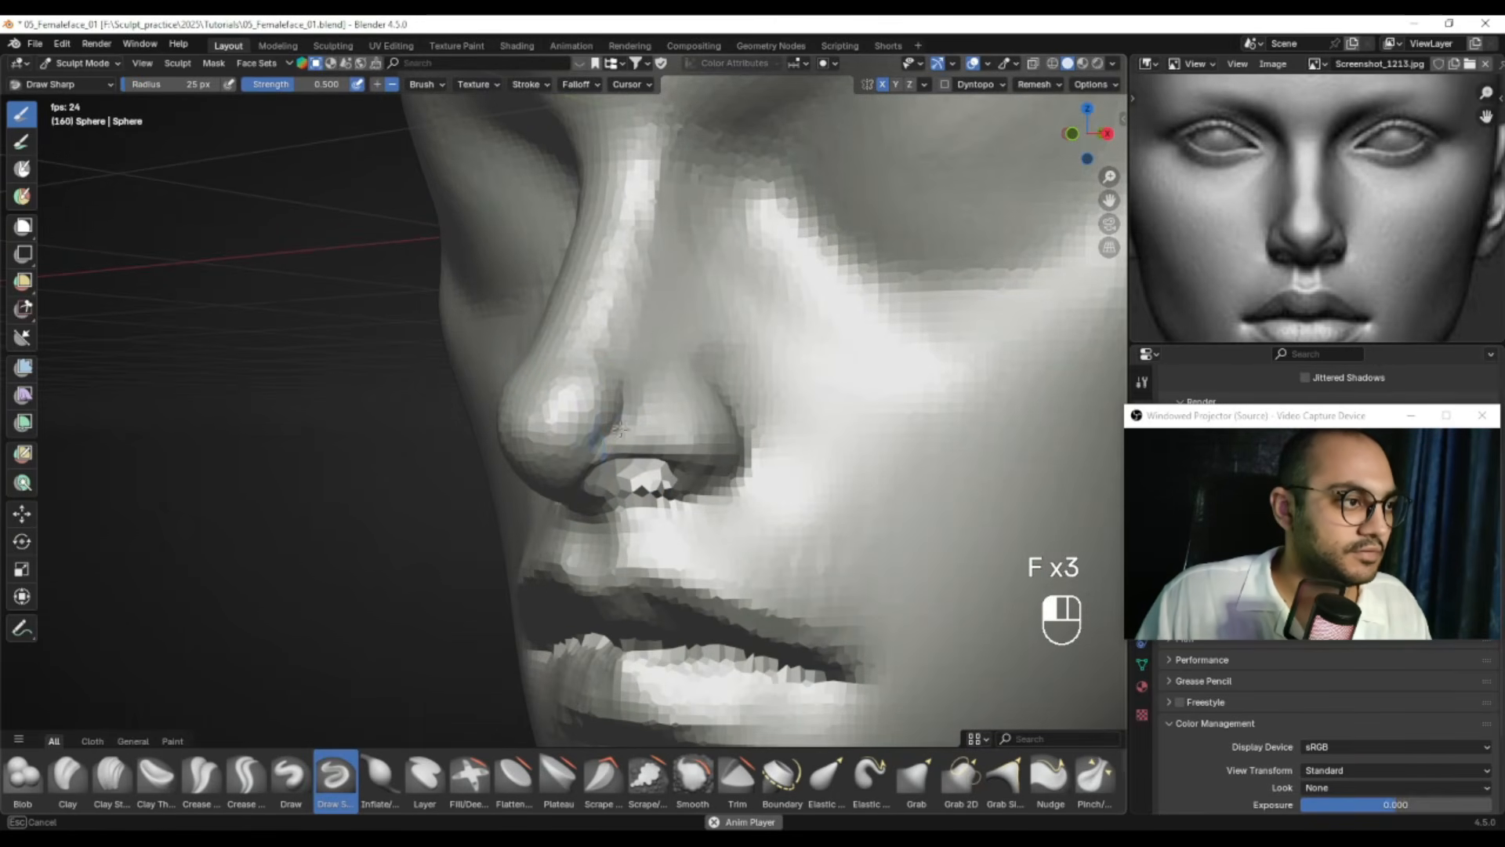
left_click_drag(541, 454, 616, 461, "alt")
key("f")
left_click(616, 462)
Sculpt around the nostril wing with the Draw Sharp brush at about 62 px and smooth the crease behind it
mouse_move(525, 487)
left_mouse_down("alt")
mouse_move(561, 492)
mouse_move(582, 455)
mouse_move(533, 382)
mouse_move(524, 407)
left_mouse_up("alt")
key("f")
left_click(537, 405)
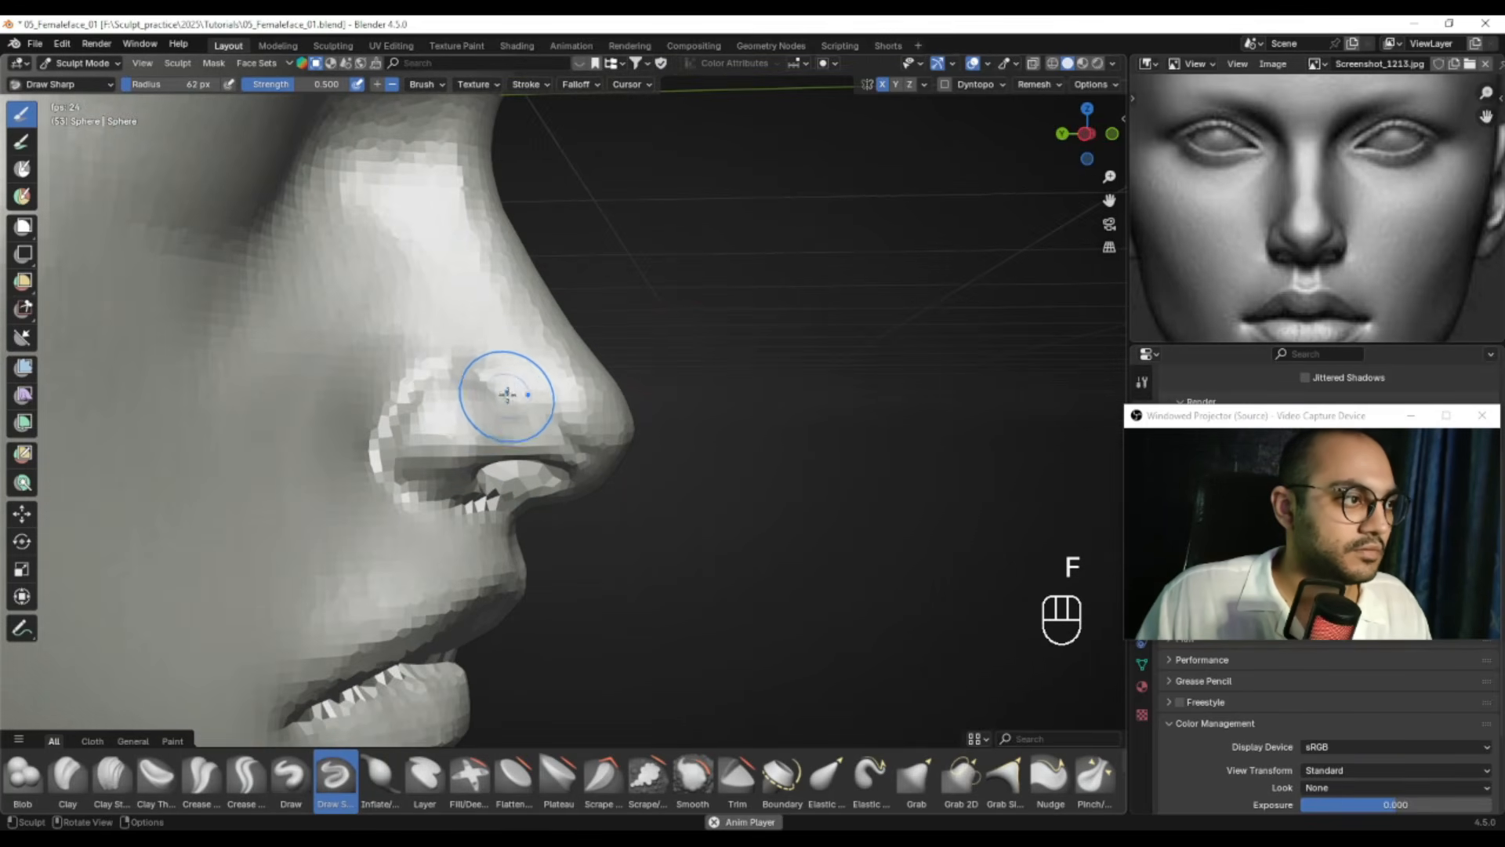
key("f")
left_click(460, 412)
mouse_move(434, 427)
left_mouse_down("shift")
mouse_move(421, 439)
mouse_move(386, 369)
mouse_move(330, 415)
left_mouse_up("shift")
left_click_drag(439, 391, 485, 488, "ctrl+alt")
Adjust the sides of the nose bridge from the front with the Grab brush at 76 px and undo the last stroke
left_click_drag(502, 462, 447, 453, "alt")
mouse_move(548, 433)
left_mouse_down("alt")
mouse_move(495, 430)
mouse_move(602, 431)
mouse_move(610, 415)
mouse_move(587, 402)
mouse_move(636, 387)
mouse_move(627, 409)
left_mouse_up("alt")
key("g")
key("f")
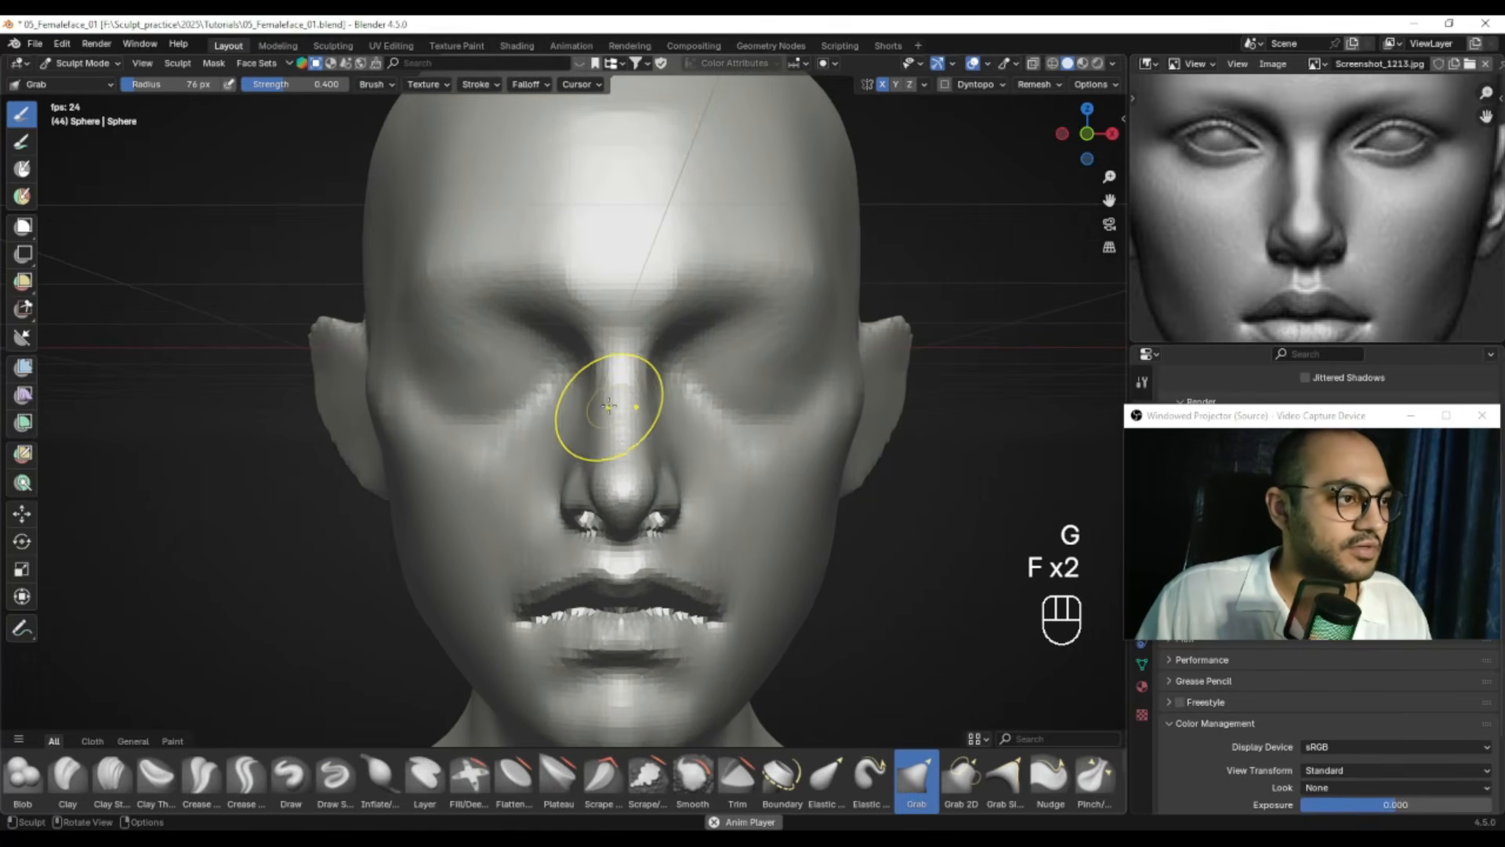
key("f")
left_click(604, 436)
key("ctrl+z")
Shape the sides of the upper nose bridge near the inner eye corners with the Grab brush at an 82–89 px radius
key("f")
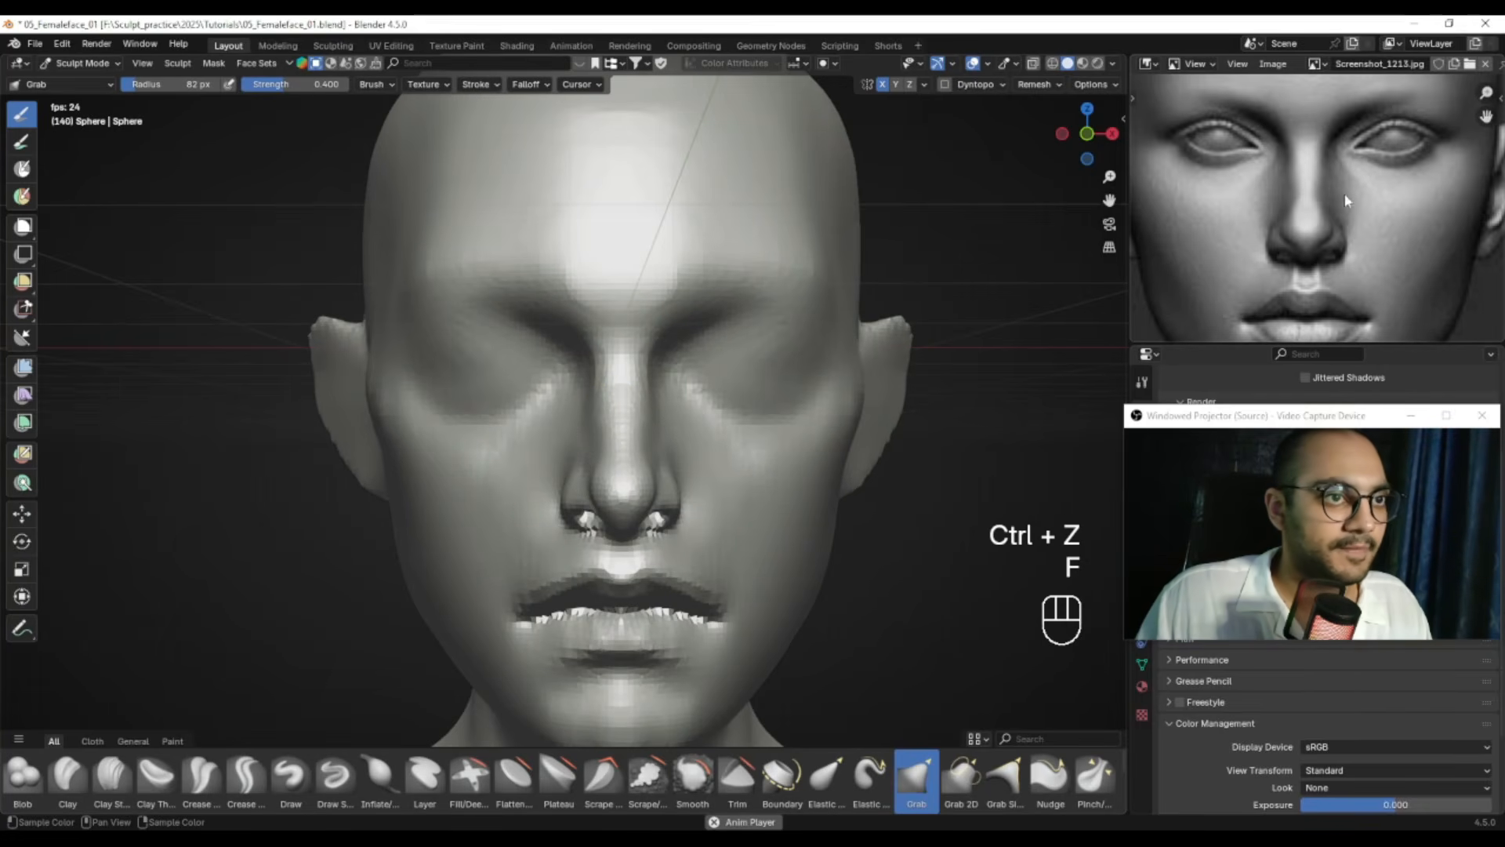
left_click_drag(749, 349, 746, 371, "alt+shift")
key("f")
left_click(605, 400)
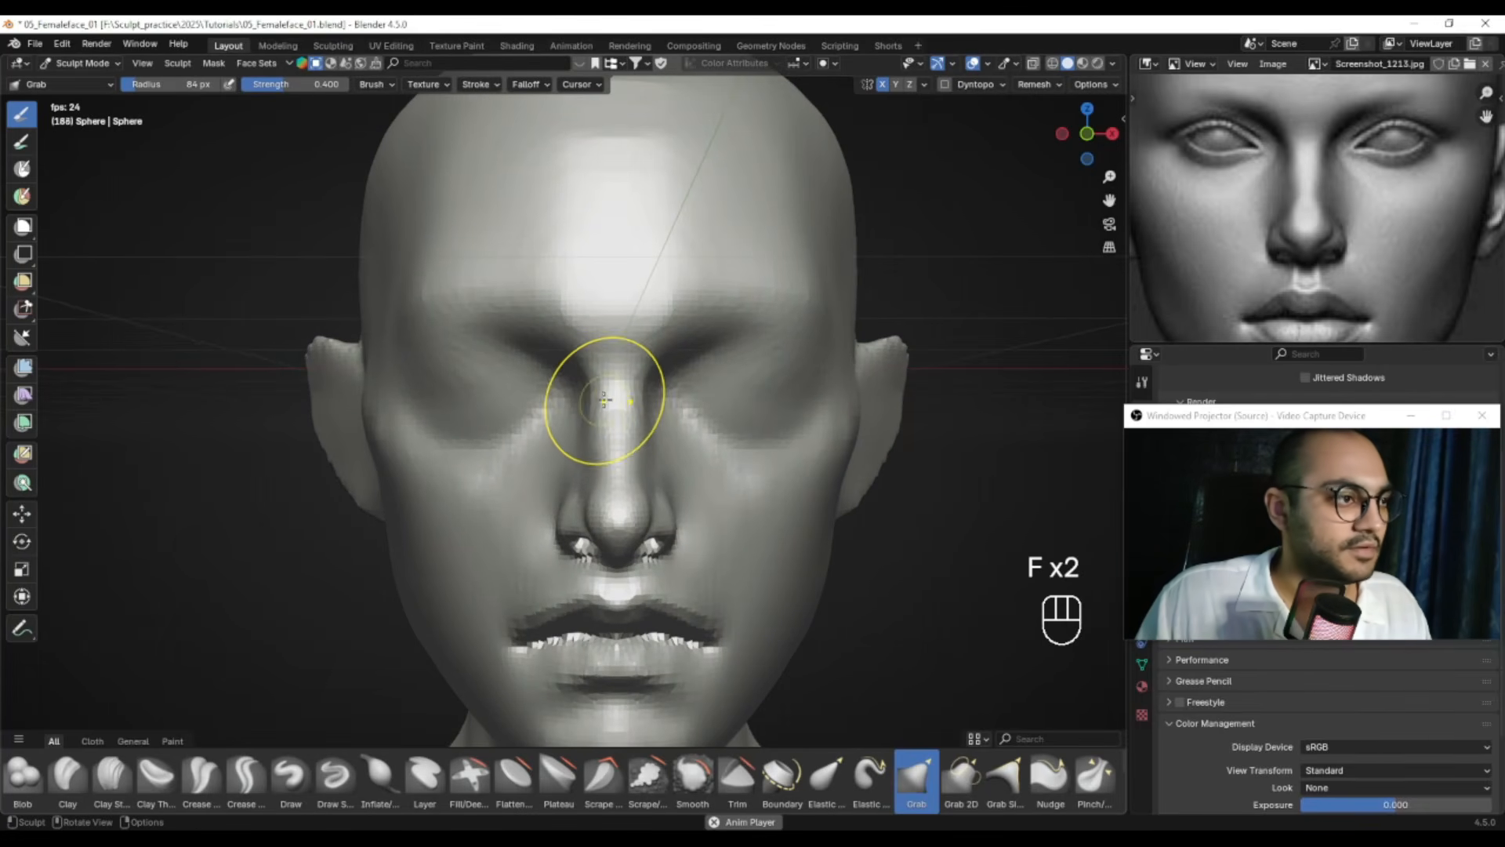
key("f")
left_click(592, 436)
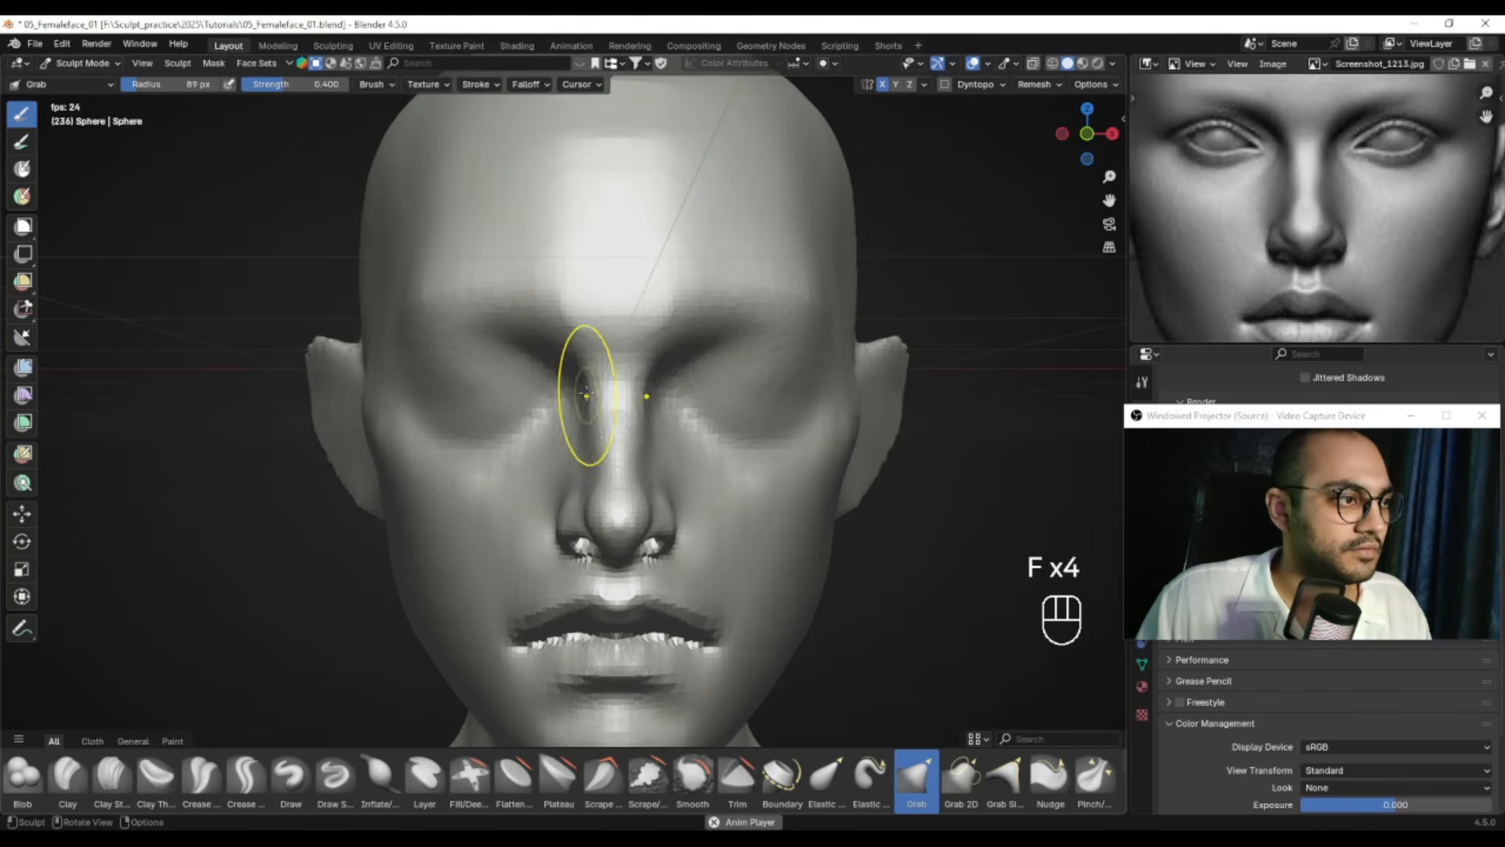
left_click_drag(591, 355, 594, 356)
Adjust the lower sides of the nose and the nostril wings with the Grab brush at 76 and 67 px
left_click_drag(613, 414, 613, 395, "alt+shift")
key("f")
left_click(605, 409)
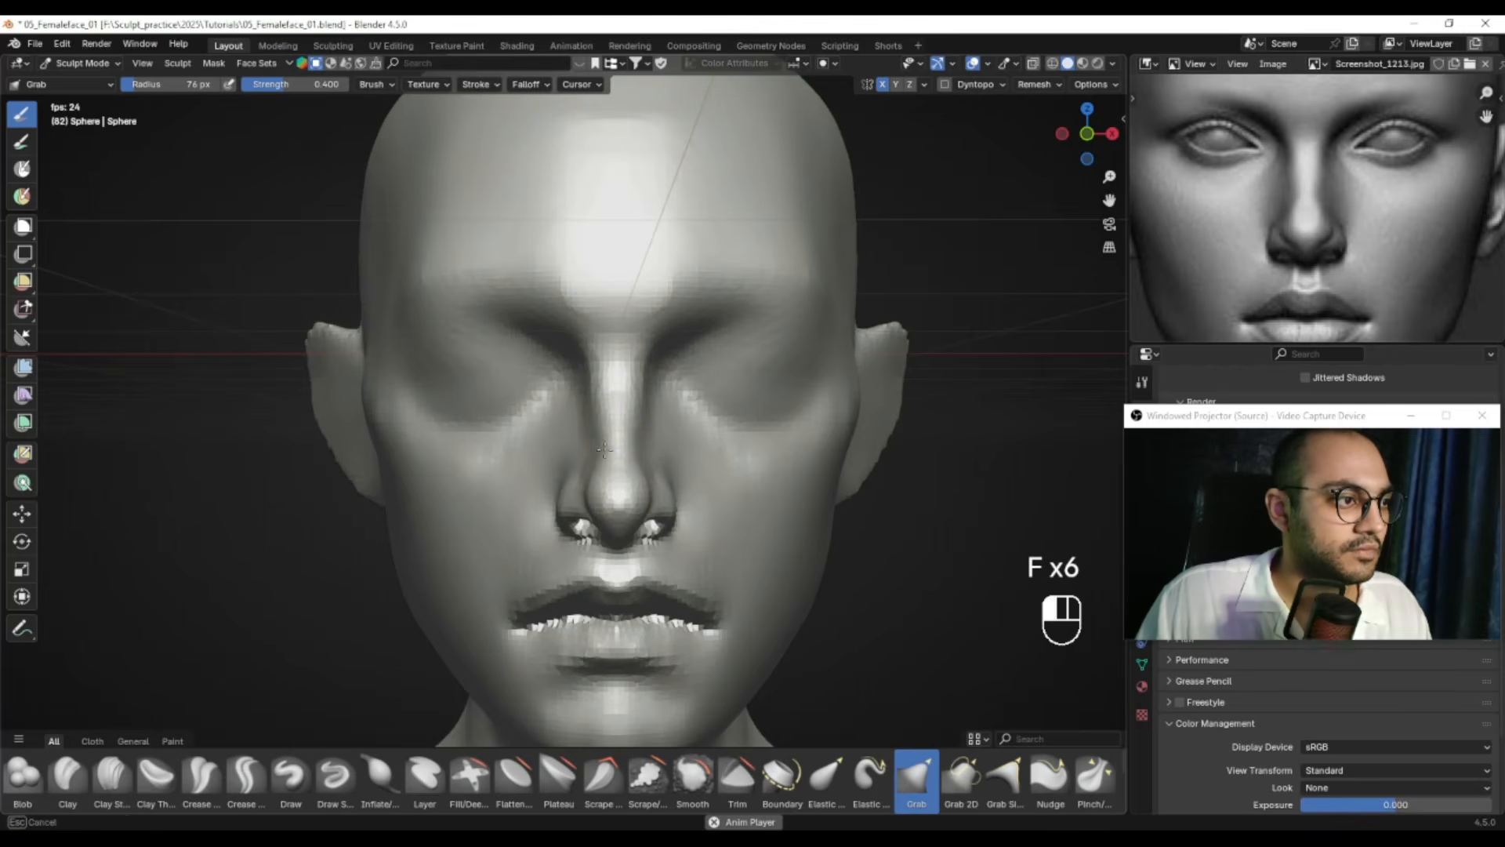
key("f")
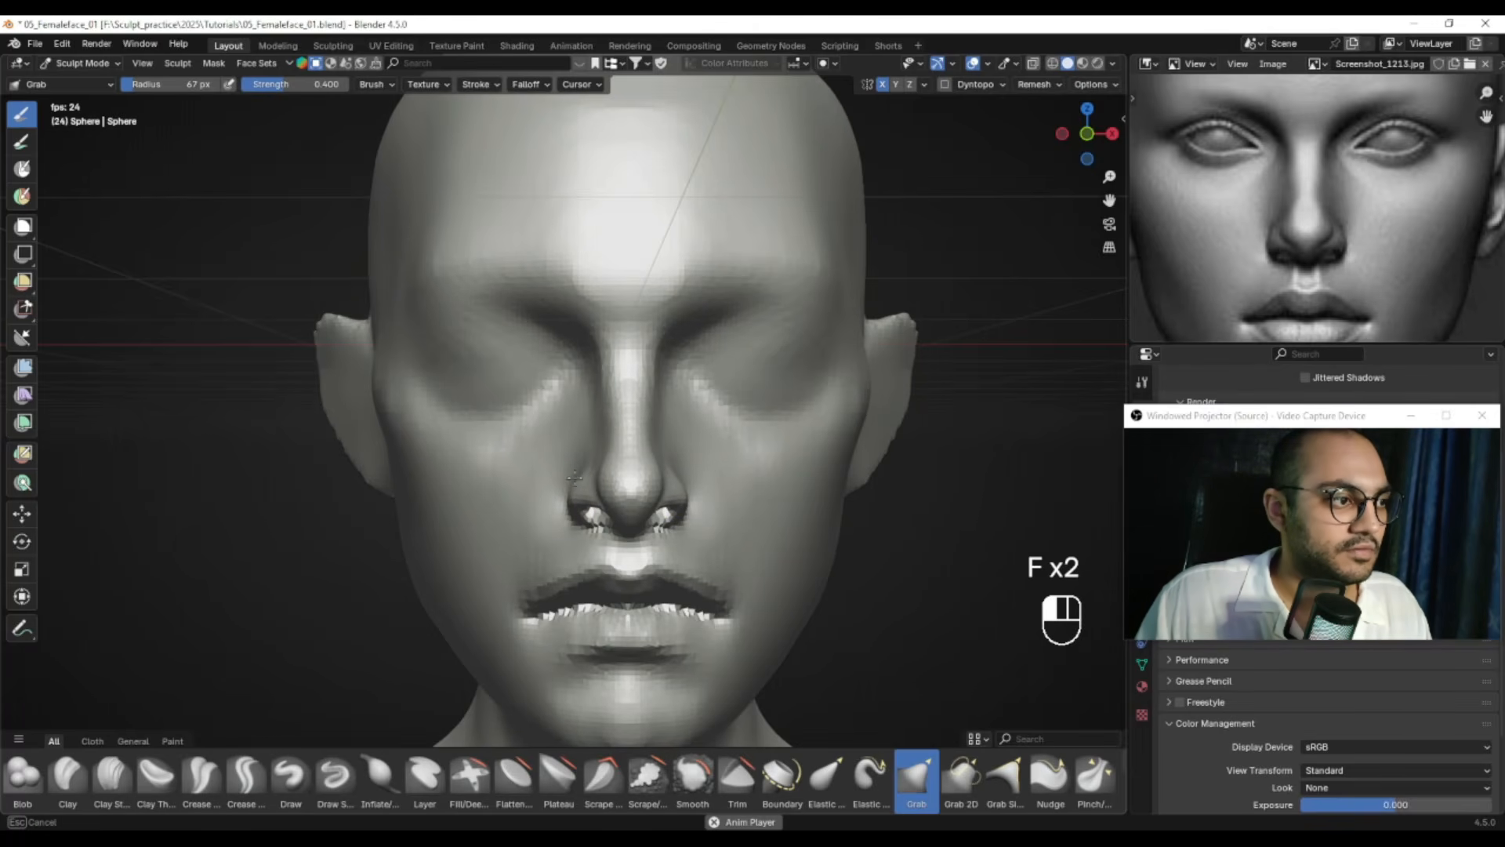
left_click_drag(574, 480, 575, 480)
Reshape the base of the nostril wings from below with the Grab brush at 81 and 68 px
left_click_drag(575, 480, 584, 524, "ctrl+alt")
left_click_drag(584, 524, 492, 508, "alt")
mouse_move(612, 498)
left_mouse_down("alt")
mouse_move(656, 430)
mouse_move(638, 420)
mouse_move(632, 346)
mouse_move(627, 412)
left_mouse_up("alt")
mouse_move(627, 412)
left_mouse_down("ctrl+alt")
mouse_move(638, 376)
mouse_move(624, 381)
left_mouse_up("ctrl+alt")
key("f")
left_click(599, 439)
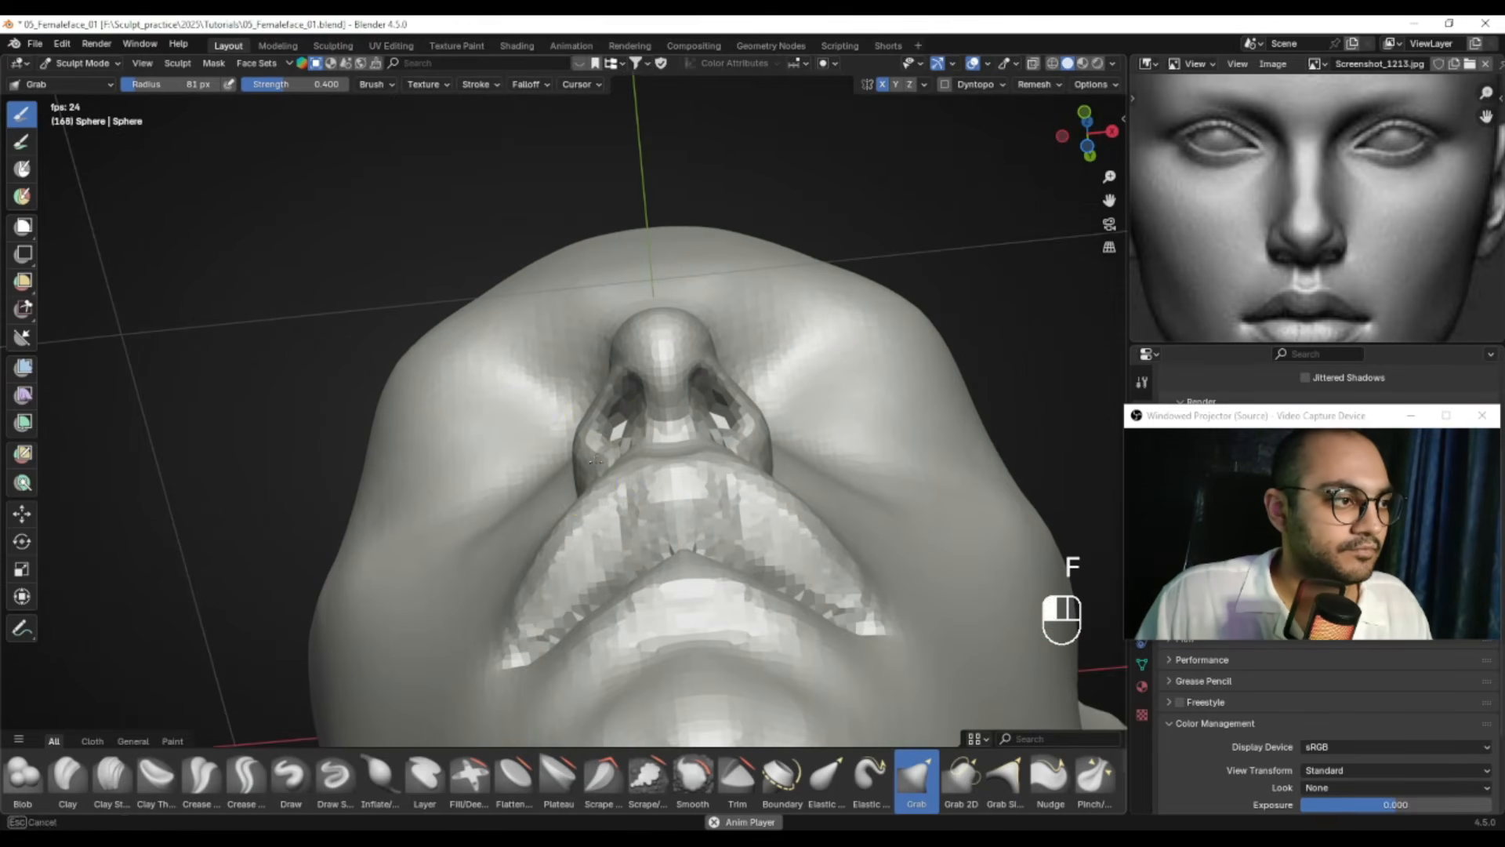
left_click_drag(570, 480, 572, 513, "alt")
key("f")
left_click(562, 513)
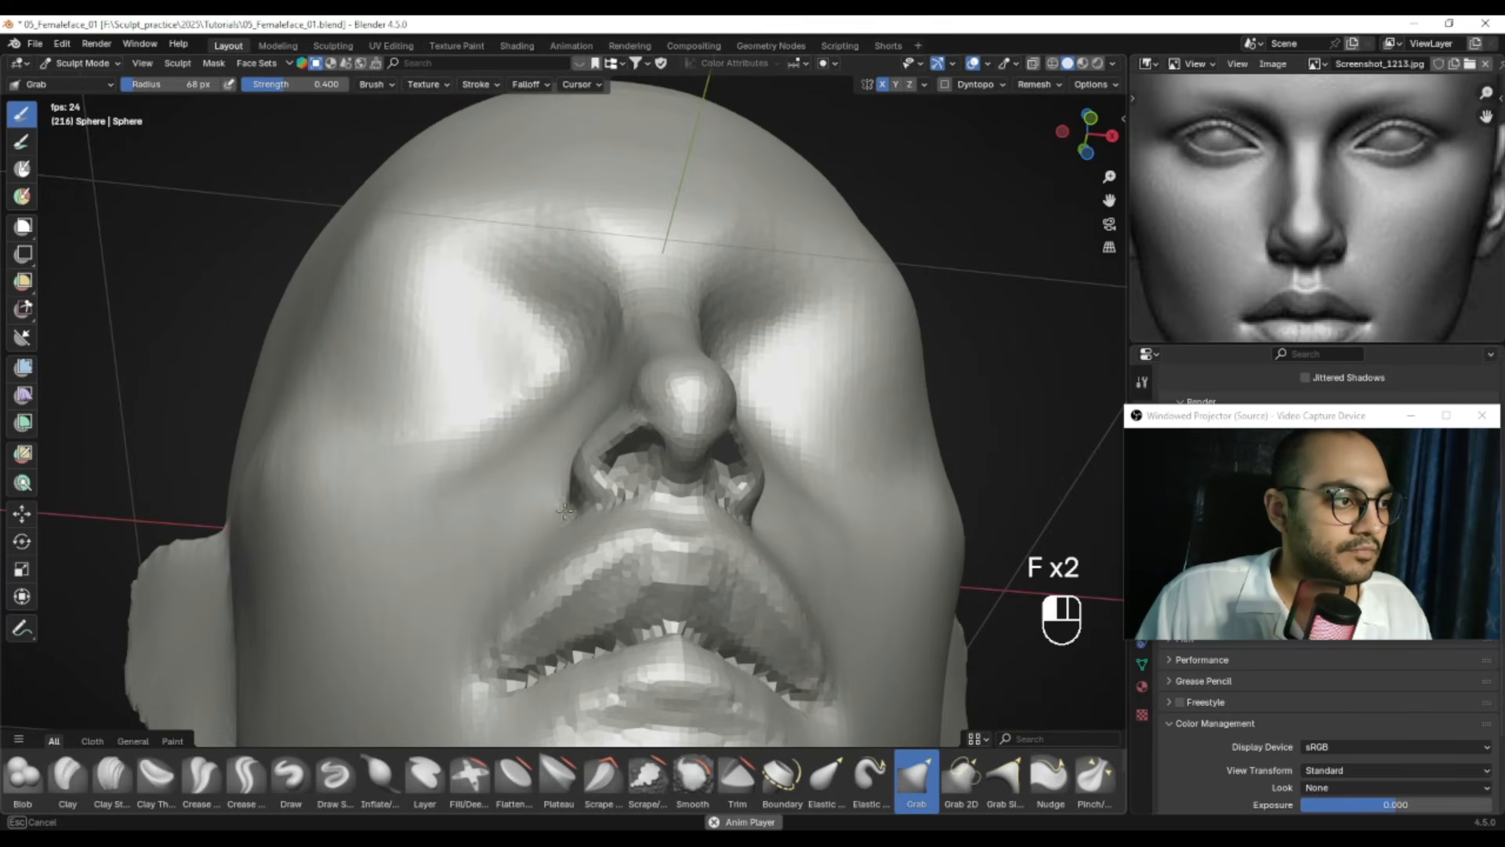
Undo the last grab stroke on the nostril wing, inspect the nose, and save the file
key("ctrl+z")
mouse_move(578, 499)
left_mouse_down("alt")
mouse_move(586, 487)
mouse_move(586, 547)
left_mouse_up("alt")
left_click_drag(565, 450, 575, 487, "ctrl+alt")
left_click_drag(590, 481, 566, 533, "alt")
mouse_move(651, 490)
left_mouse_down("alt")
mouse_move(686, 501)
mouse_move(672, 507)
mouse_move(647, 467)
left_mouse_up("alt")
key("ctrl+s")
Switch to the Draw brush and frame the ear in both the sculpt view and the reference image
mouse_move(681, 329)
left_mouse_down("alt+shift")
mouse_move(655, 454)
mouse_move(699, 397)
mouse_move(661, 429)
left_mouse_up("alt+shift")
left_click_drag(662, 429, 705, 353, "ctrl+alt")
left_click_drag(854, 408, 631, 406, "alt")
left_click(290, 774)
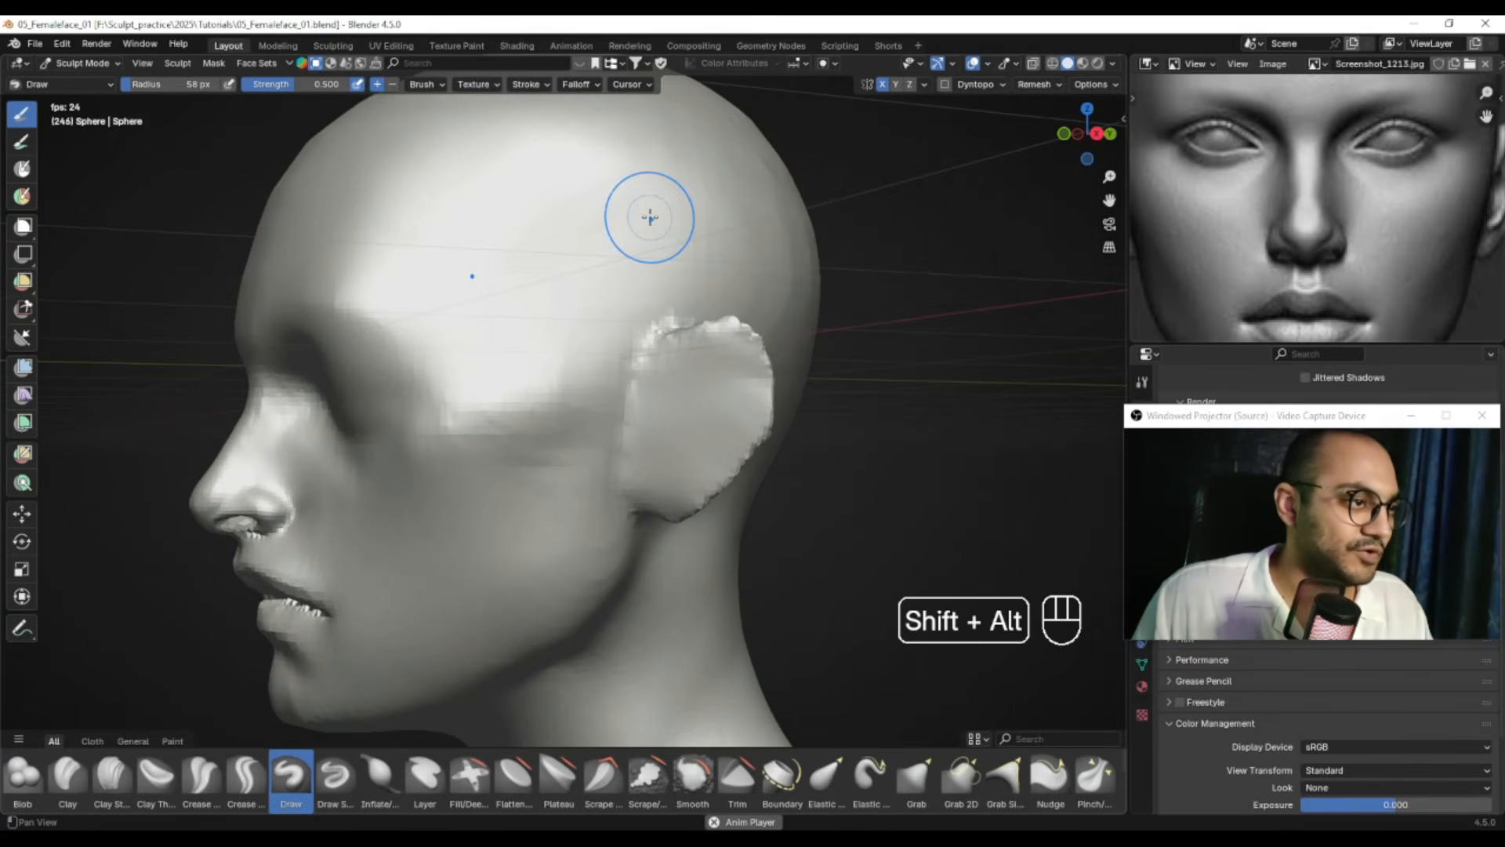
left_click_drag(1195, 231, 1326, 209, "alt")
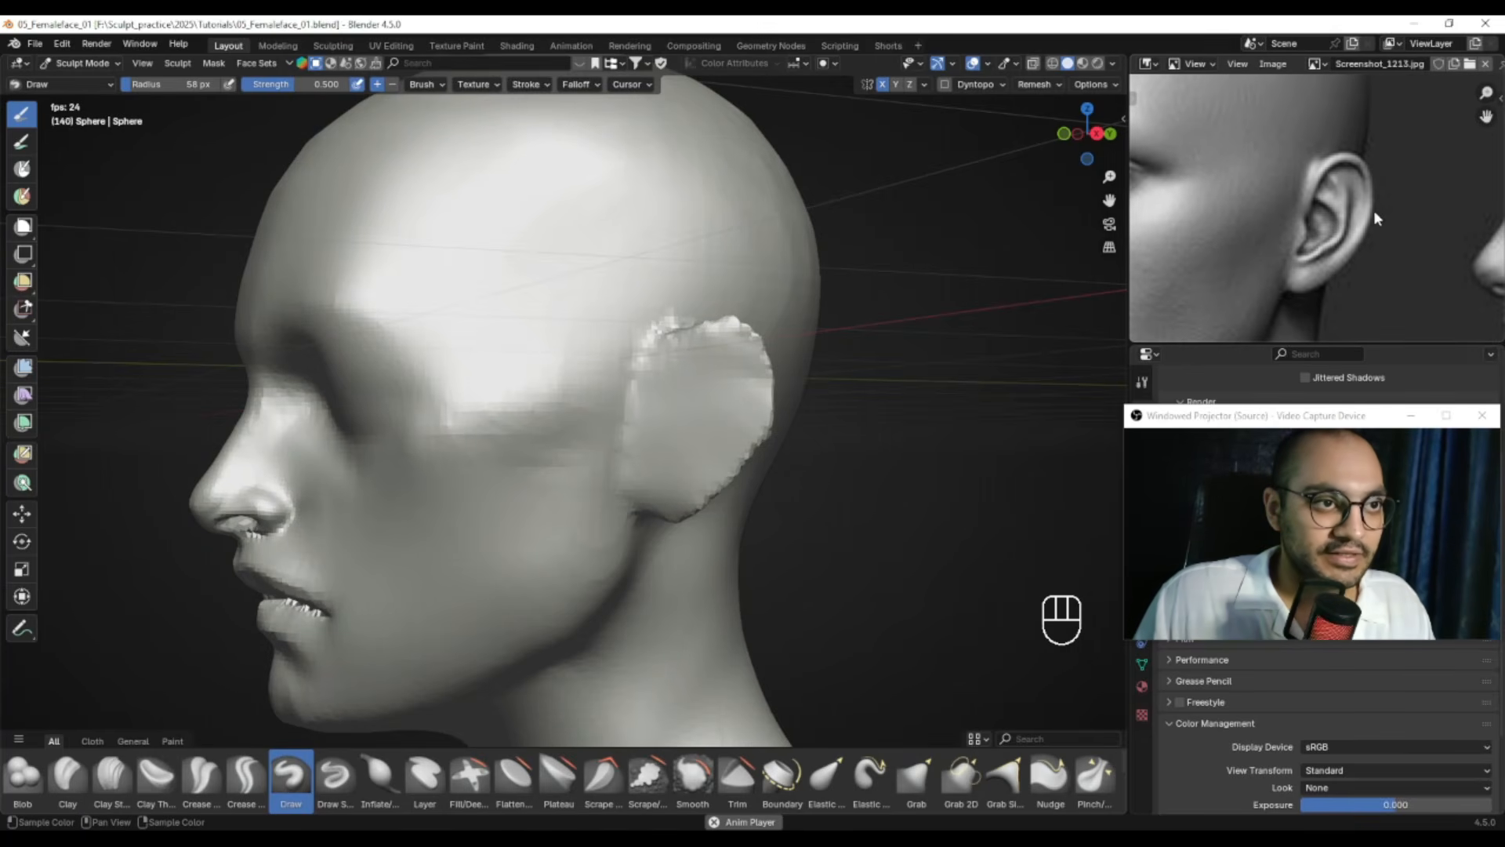
mouse_move(632, 397)
left_mouse_down("ctrl+alt")
mouse_move(604, 403)
mouse_move(665, 336)
mouse_move(706, 338)
mouse_move(682, 319)
left_mouse_up("ctrl+alt")
Carve the groove inside the upper helix of the ear with the Draw brush, starting at the ear's front edge
key("f")
key("f")
key("f")
mouse_move(619, 374)
left_mouse_down("alt")
mouse_move(586, 375)
mouse_move(632, 365)
mouse_move(656, 381)
mouse_move(618, 367)
mouse_move(665, 366)
mouse_move(711, 400)
mouse_move(703, 444)
mouse_move(662, 482)
mouse_move(620, 472)
mouse_move(729, 329)
mouse_move(651, 399)
mouse_move(628, 380)
mouse_move(568, 391)
mouse_move(623, 424)
left_mouse_up("alt")
key("f")
left_click(587, 369)
key("f")
left_click(604, 365)
key("f")
left_click(615, 372)
key("f")
left_click(661, 375)
Continue the inner groove around the back of the ear toward the lobe with the Draw brush
key("f")
left_click(709, 385)
key("f")
left_click(712, 423)
key("f")
left_click(690, 440)
Try to extend the inner ear forms toward the upper front edge with the Draw brush at 27 px
key("f")
left_click(589, 373)
key("f")
left_click(566, 354)
key("ctrl+z")
key("ctrl+z")
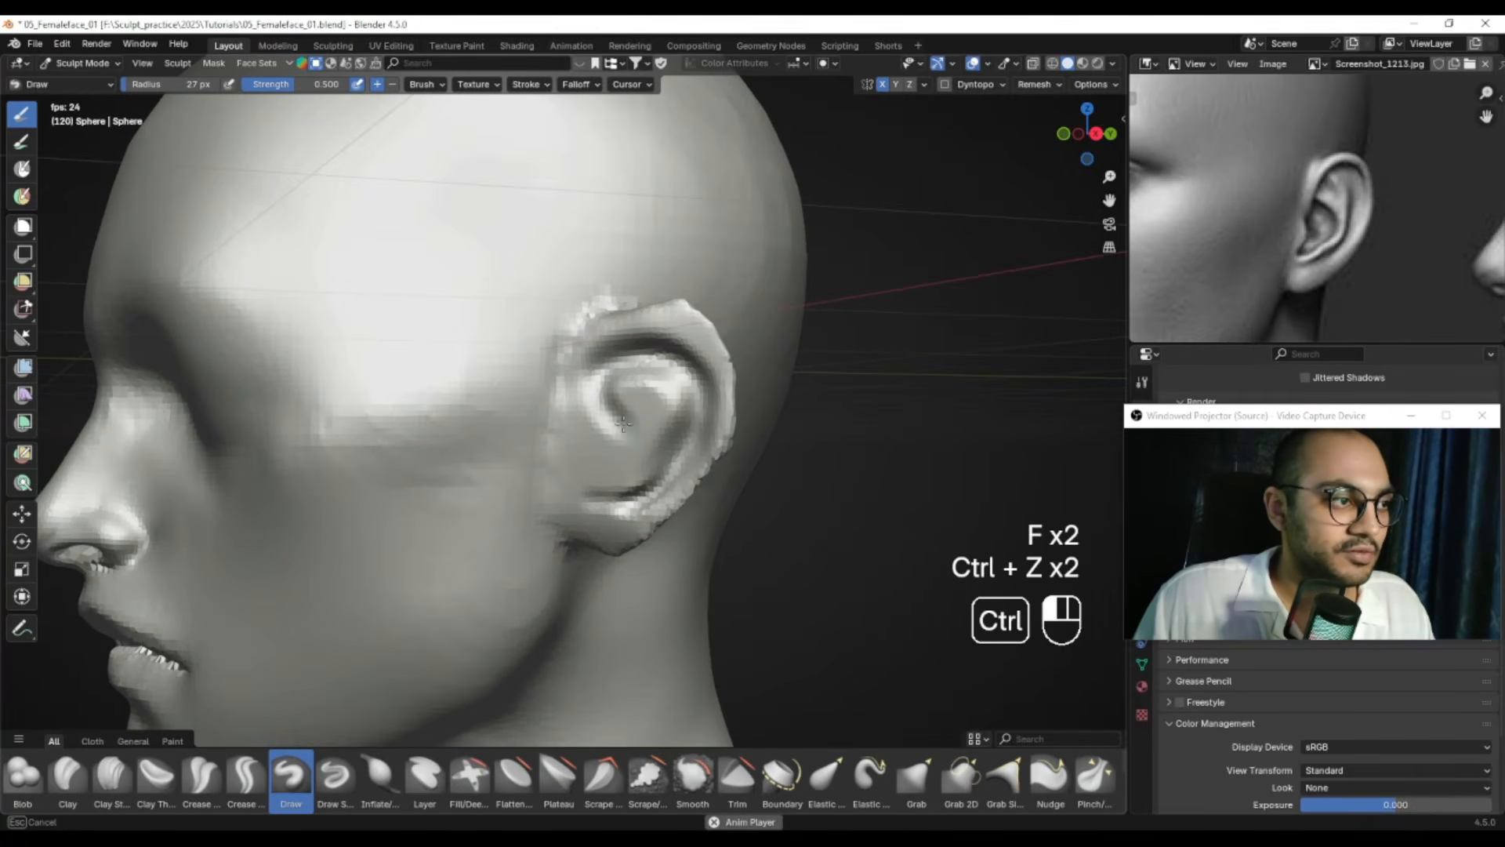
key("ctrl+z")
key("ctrl+z")
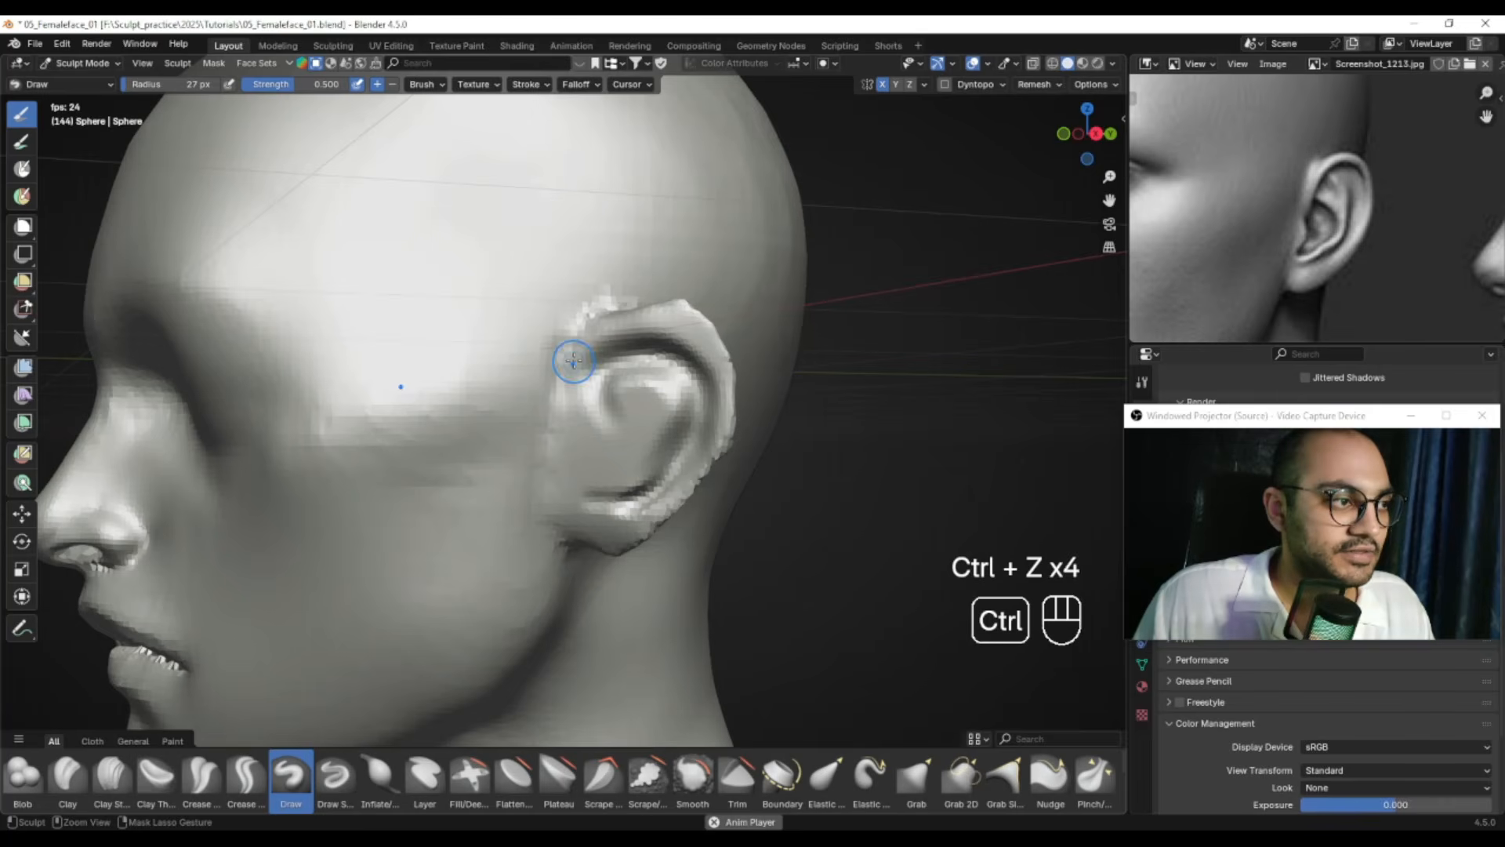
Carve the ear canal hollow behind the front edge of the ear with the Draw brush at 33 px
key("f")
mouse_move(614, 428)
left_mouse_down("alt")
mouse_move(552, 427)
mouse_move(542, 443)
left_mouse_up("alt")
left_click(558, 424)
key("f")
left_click_drag(548, 448, 596, 443, "alt")
right_click_drag(596, 442, 627, 439, "alt")
middle_click_drag(627, 439, 580, 451, "alt")
Show the side view of the ear in the reference and deepen the concha with inverted Draw strokes at 50 px
middle_click_drag(1144, 224, 1324, 231, "alt")
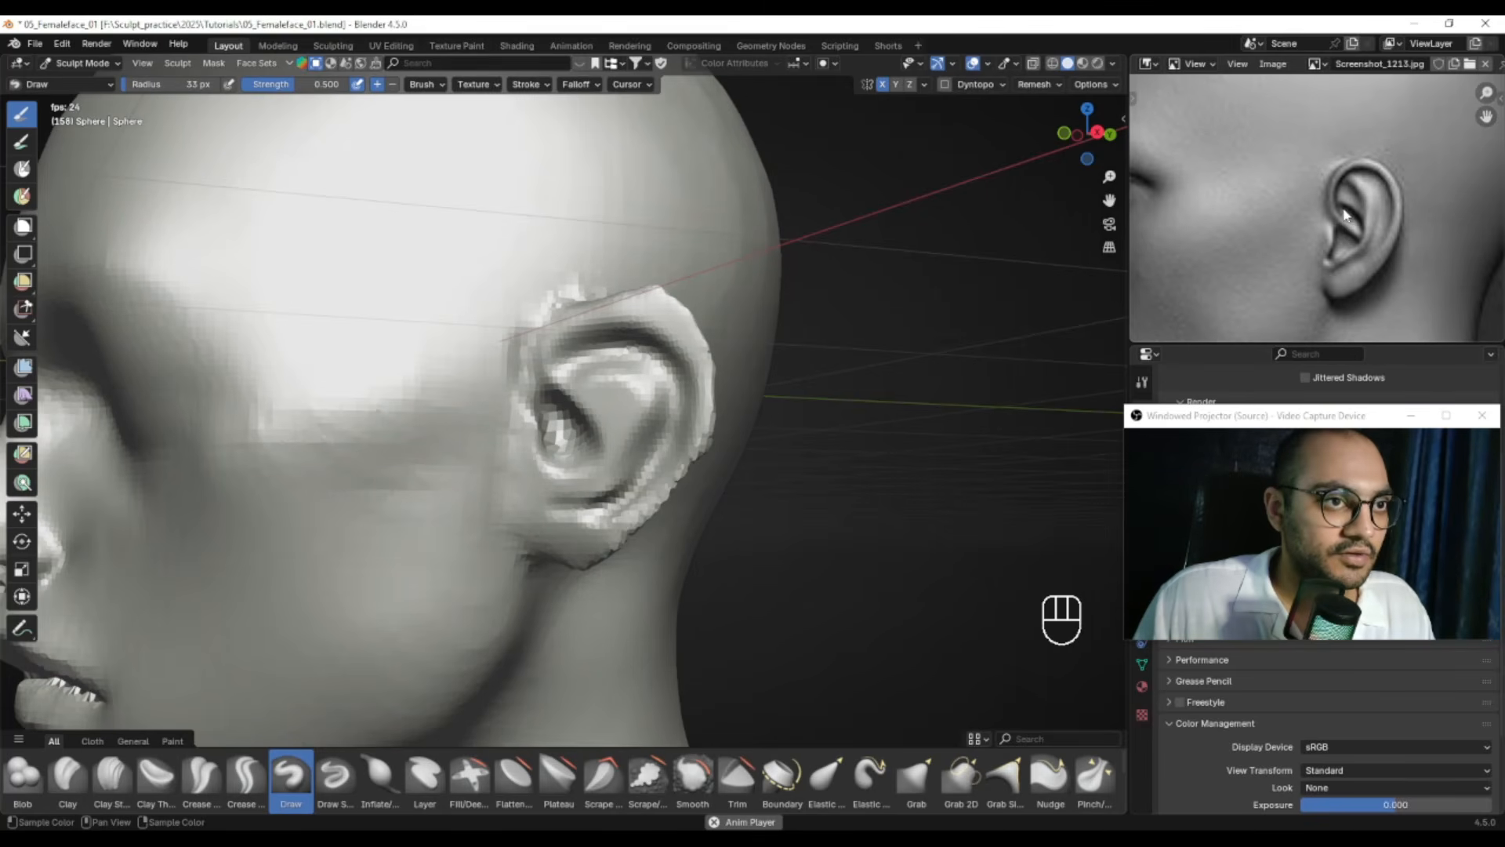
scroll(592, 439, "up", 1)
key("f")
left_click(635, 394)
mouse_move(574, 393)
left_mouse_down("ctrl")
mouse_move(575, 445)
mouse_move(594, 428)
mouse_move(578, 411)
mouse_move(587, 461)
left_mouse_up("ctrl")
key("f")
left_click(590, 424)
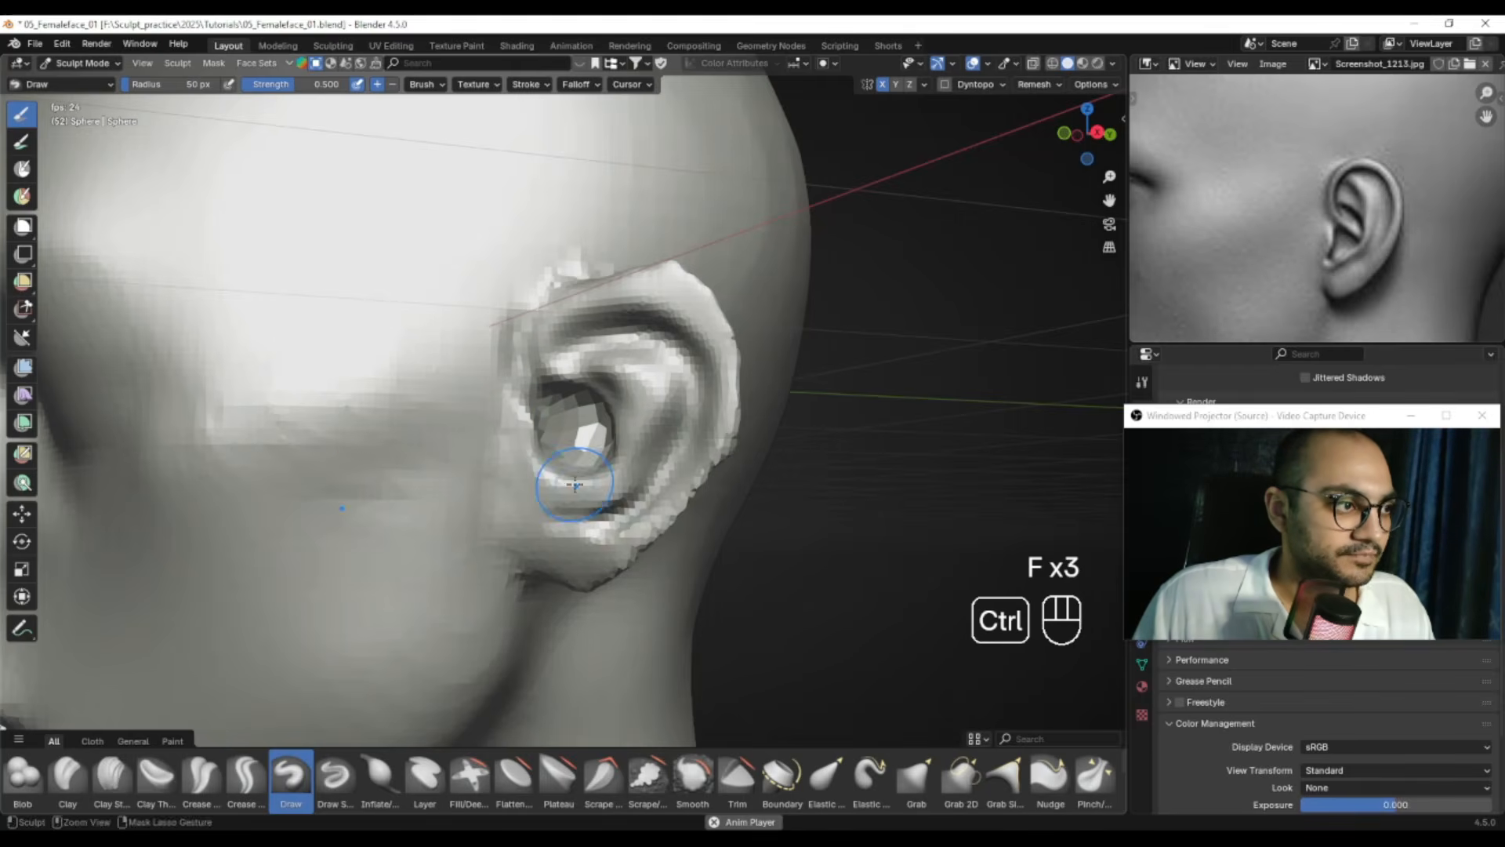
left_click_drag(574, 461, 619, 440, "ctrl")
mouse_move(625, 423)
left_mouse_down("ctrl")
mouse_move(636, 455)
mouse_move(644, 407)
left_mouse_up("ctrl")
Smooth the inner ridge of the ear and carve the hollow above the ear canal with inverted Draw strokes at 44 px
key("f")
left_click(652, 398)
mouse_move(655, 392)
left_mouse_down("shift")
mouse_move(666, 361)
mouse_move(625, 353)
left_mouse_up("shift")
key("f")
left_click(612, 371)
key("f")
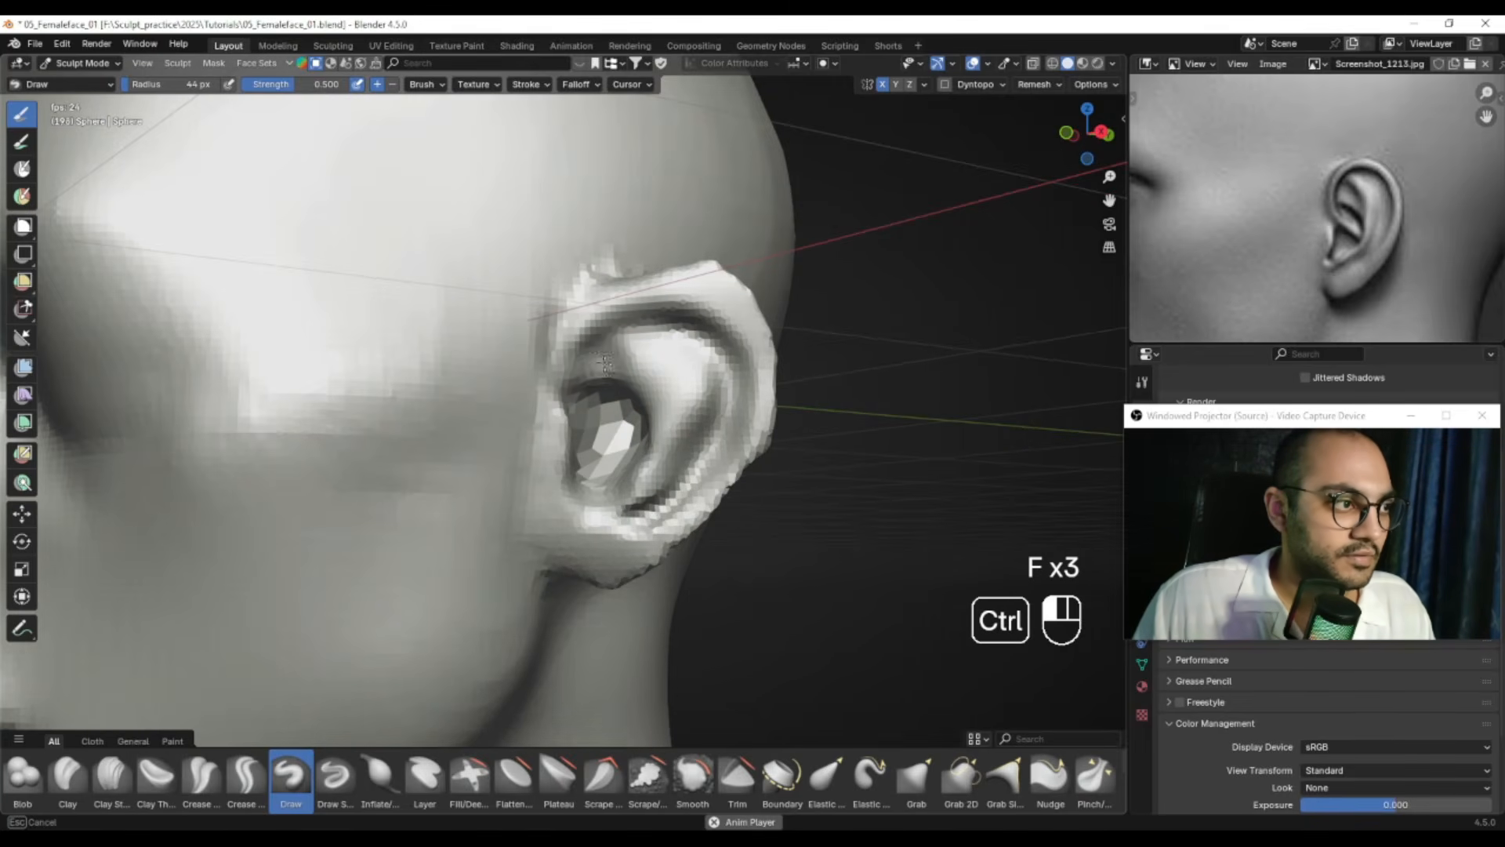
left_click_drag(598, 376, 600, 395, "ctrl")
left_click_drag(600, 407, 447, 443, "alt")
mouse_move(448, 440)
left_mouse_down("alt")
mouse_move(521, 428)
mouse_move(482, 392)
left_mouse_up("alt")
Remesh the head and deepen the ear canal hollow with inverted Draw strokes
key("ctrl+r")
mouse_move(501, 400)
middle_mouse_down("alt")
mouse_move(420, 429)
mouse_move(451, 436)
middle_mouse_up("alt")
key("f")
key("f")
key("f")
left_click(449, 437)
left_click_drag(447, 439, 445, 440, "ctrl")
key("f")
left_click(450, 444)
left_click_drag(446, 439, 533, 436, "alt")
mouse_move(533, 436)
left_mouse_down("ctrl+alt")
mouse_move(578, 418)
mouse_move(530, 440)
left_mouse_up("ctrl+alt")
Pull the tragus back over the ear canal opening with the Grab brush at 59 px
key("g")
key("f")
left_click(564, 426)
key("f")
left_click(552, 426)
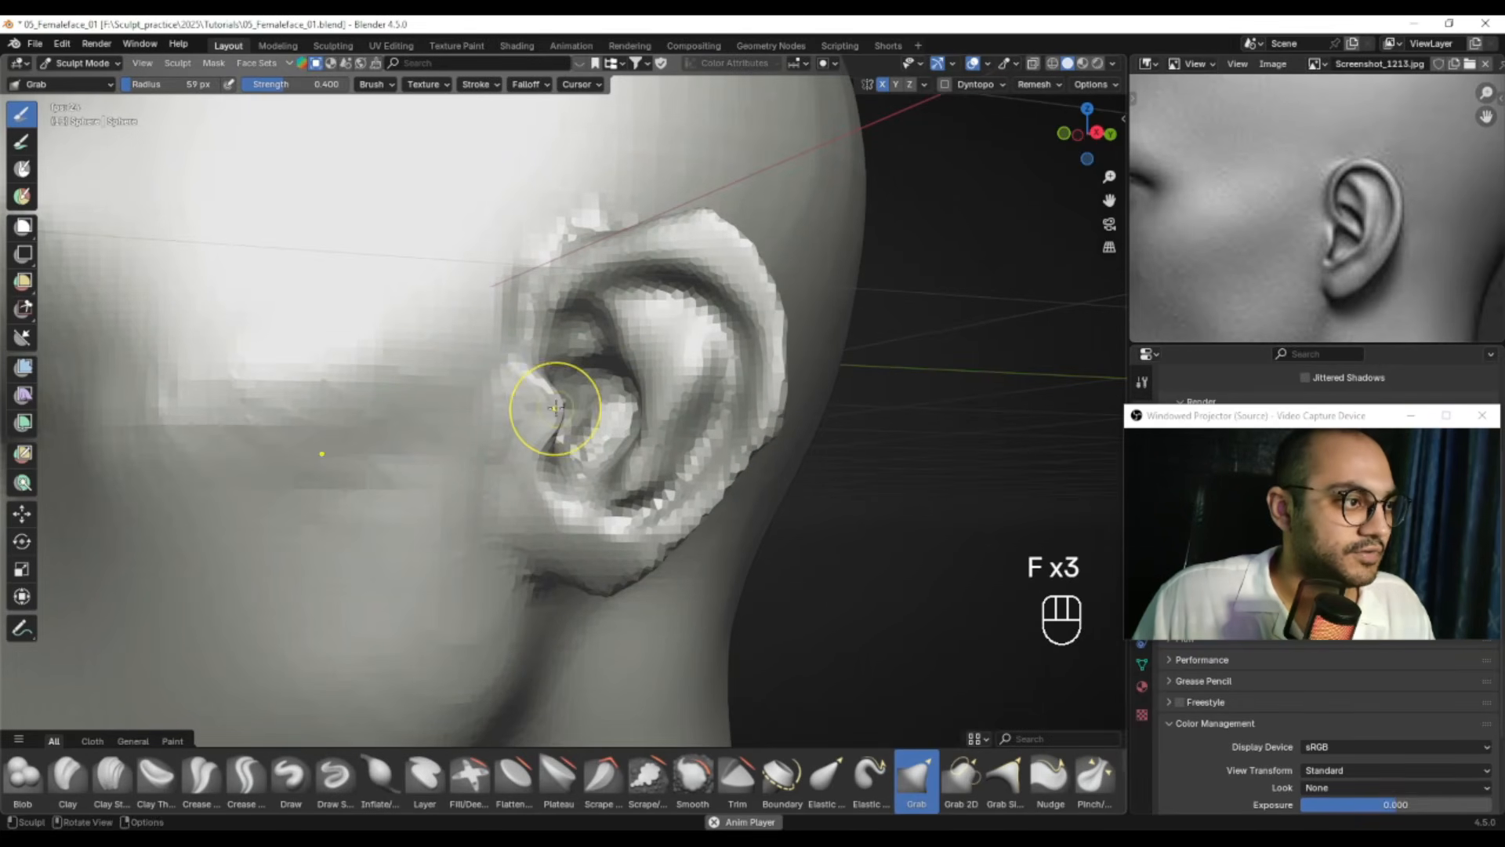
key("f")
left_click(607, 399)
Reshape the earlobe and the lower rear edge of the ear with the Grab brush
mouse_move(566, 432)
left_mouse_down("ctrl+alt")
mouse_move(575, 477)
mouse_move(627, 495)
mouse_move(603, 536)
mouse_move(637, 533)
mouse_move(810, 462)
mouse_move(812, 445)
mouse_move(719, 416)
left_mouse_up("ctrl+alt")
key("f")
key("f")
left_click(631, 497)
key("f")
left_click(591, 551)
key("f")
key("f")
left_click(801, 461)
Shape the upper rim of the ear into a rounder arc with the Grab brush at about 78 px
key("f")
left_click(691, 331)
key("f")
left_click(675, 319)
mouse_move(677, 323)
left_mouse_down()
mouse_move(692, 306)
mouse_move(644, 306)
left_mouse_up()
key("f")
left_click(666, 313)
key("f")
left_click(705, 307)
key("f")
left_click(750, 321)
key("f")
key("f")
left_click(717, 311)
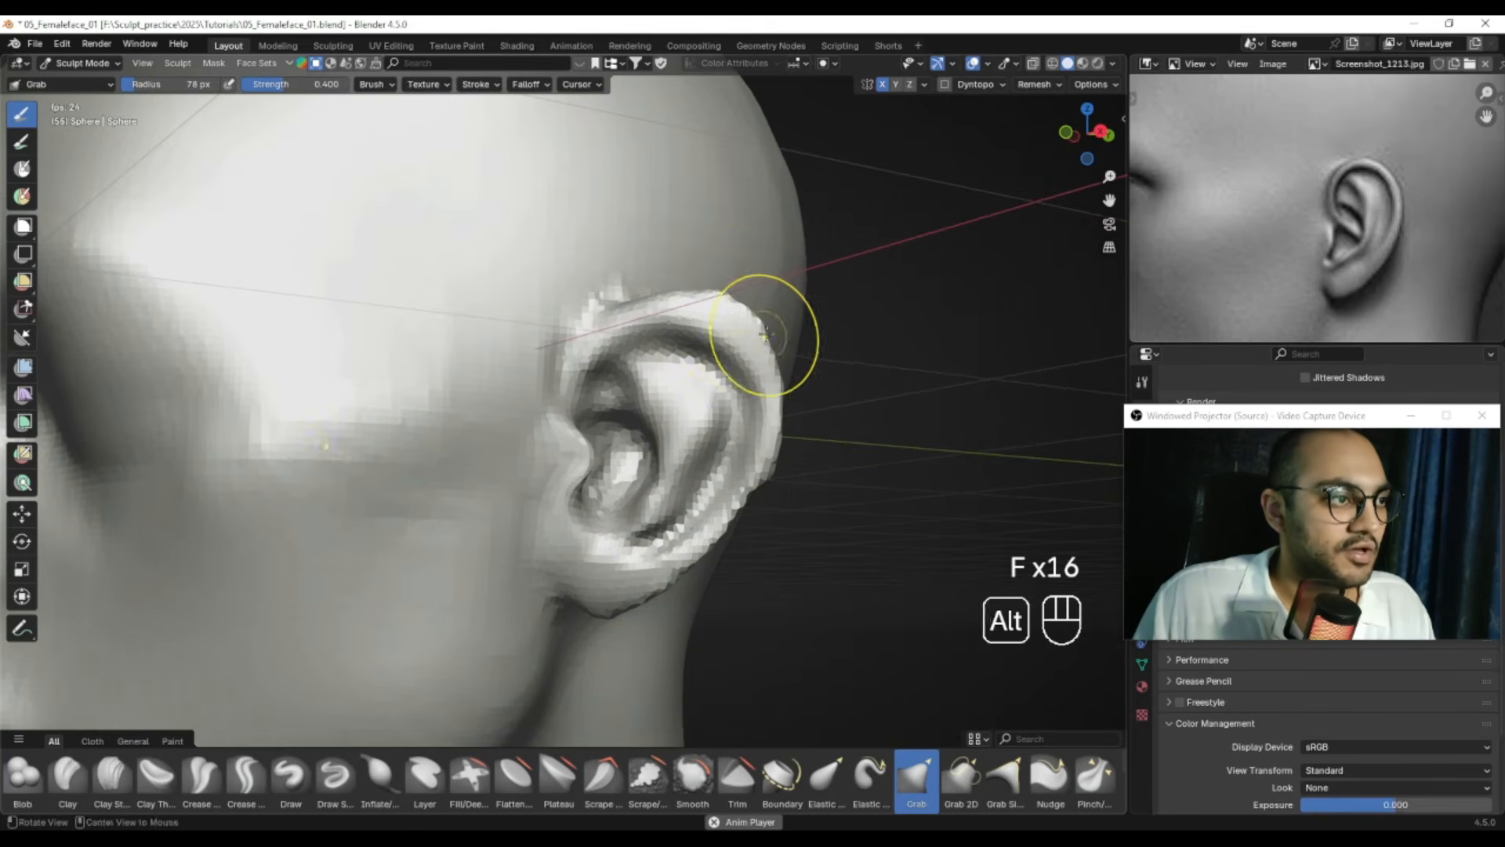
Adjust the rear rim of the ear from a three-quarter front view with the Grab brush at 108 px
left_click_drag(745, 335, 807, 396, "alt")
key("f")
key("f")
left_click(826, 461)
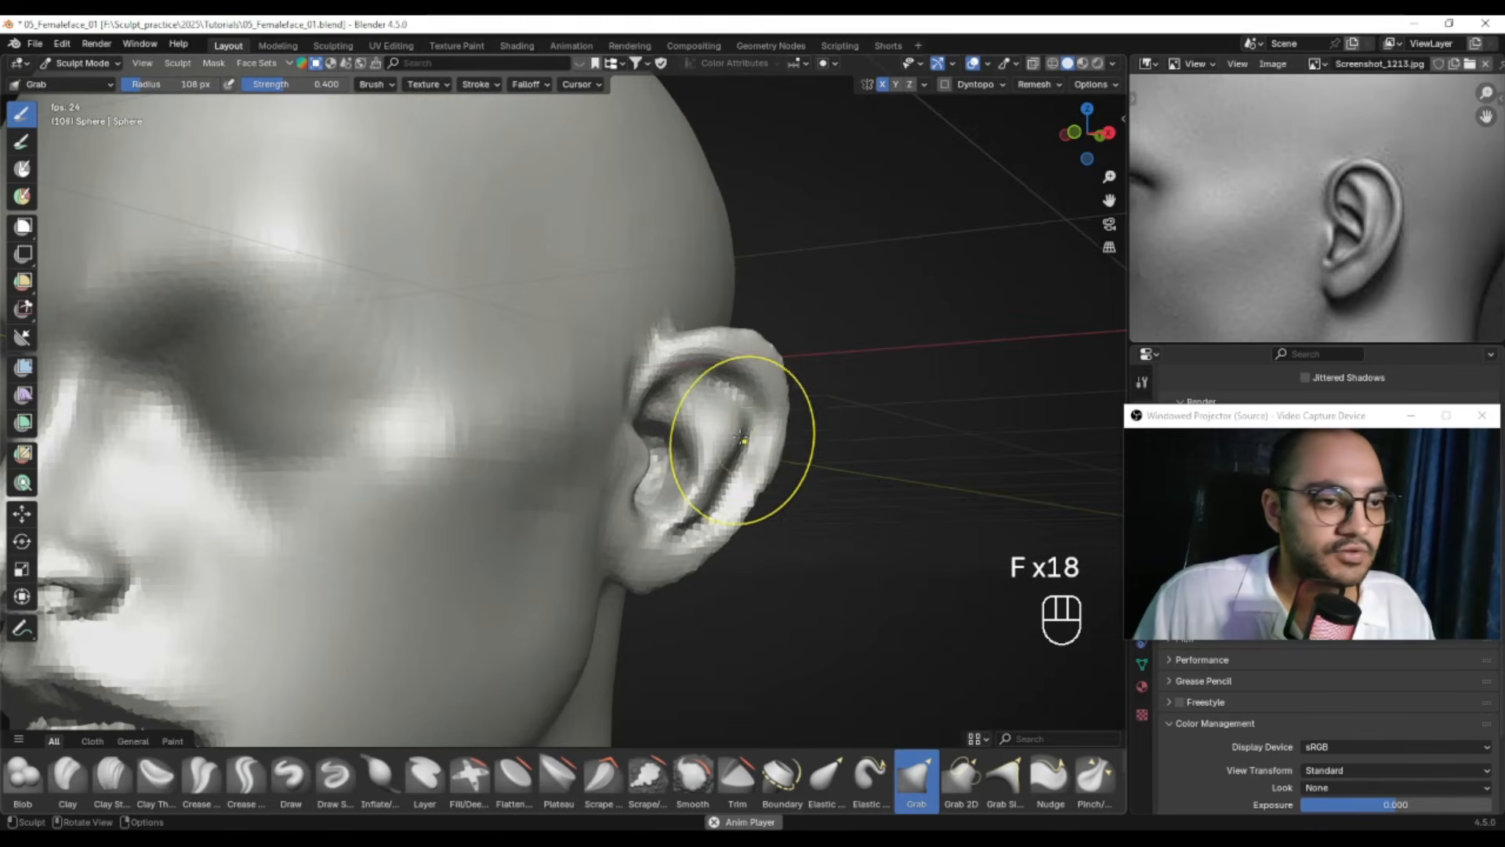
Smooth the jagged lower rear rim of the ear, undo the last stroke and set the Grab brush to 70 px
left_click_drag(767, 433, 789, 424, "alt")
key("f")
left_click(744, 493)
left_click_drag(745, 492, 729, 536, "shift")
key("ctrl+z")
key("f")
left_click(762, 497)
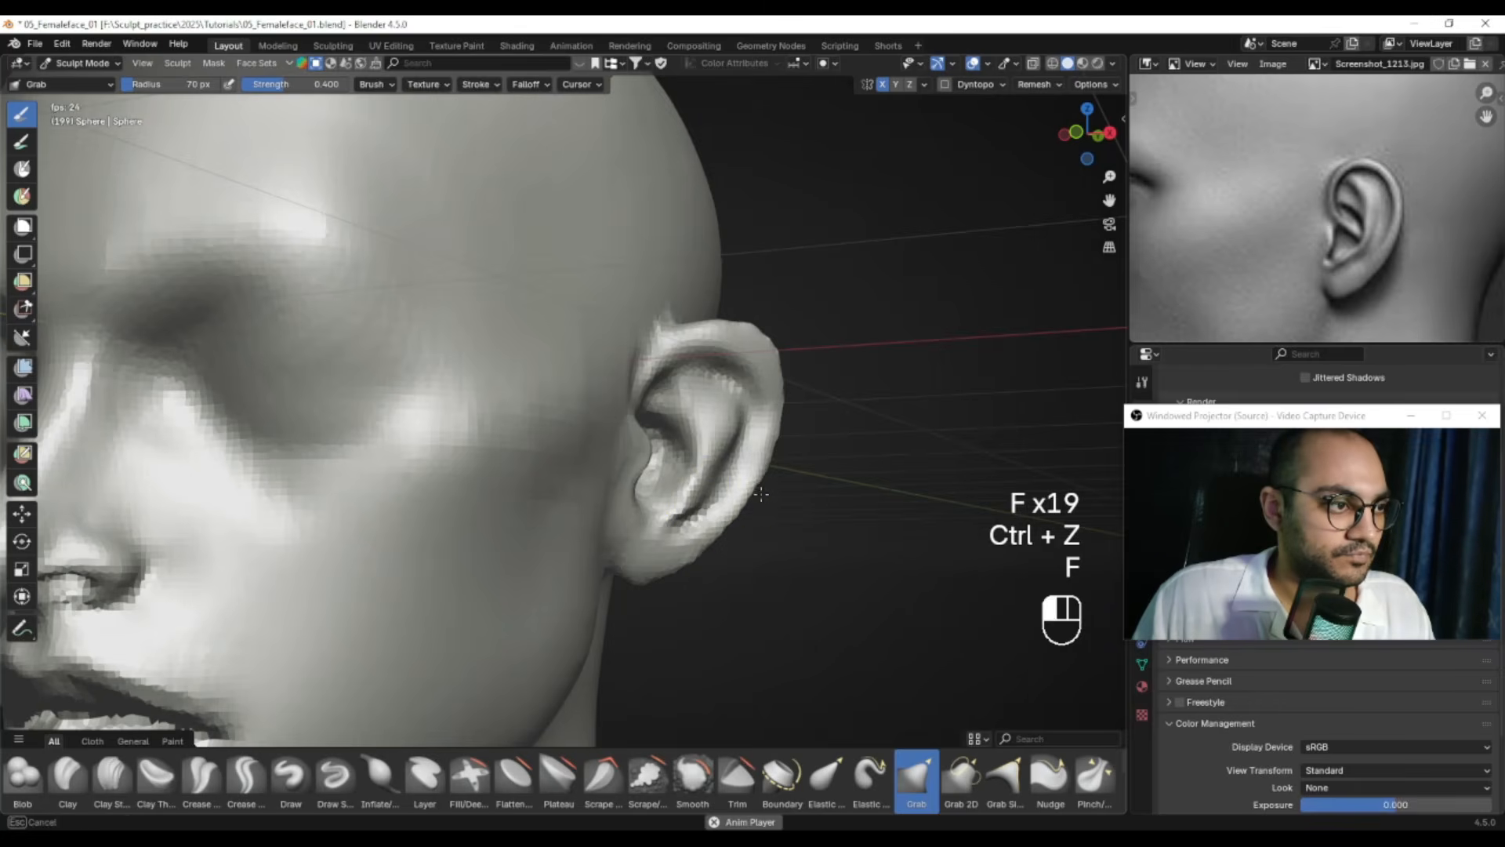
Refine the earlobe and the lower outline of the ear with the Grab brush
mouse_move(779, 470)
left_mouse_down("ctrl+alt")
mouse_move(712, 512)
mouse_move(662, 499)
mouse_move(642, 460)
mouse_move(675, 443)
mouse_move(673, 493)
mouse_move(727, 498)
left_mouse_up("ctrl+alt")
key("f")
key("f")
left_click(667, 512)
key("f")
left_click(745, 483)
mouse_move(759, 404)
left_mouse_down("alt")
mouse_move(783, 433)
mouse_move(726, 461)
left_mouse_up("alt")
key("f")
Shape the upper rear rim of the ear from the front with the Grab brush, using radii of 107 and 83 px
left_click_drag(799, 436, 850, 423, "alt")
key("f")
left_click(829, 423)
left_click_drag(753, 373, 758, 378)
left_click_drag(837, 389, 784, 396, "alt")
key("f")
left_click(819, 396)
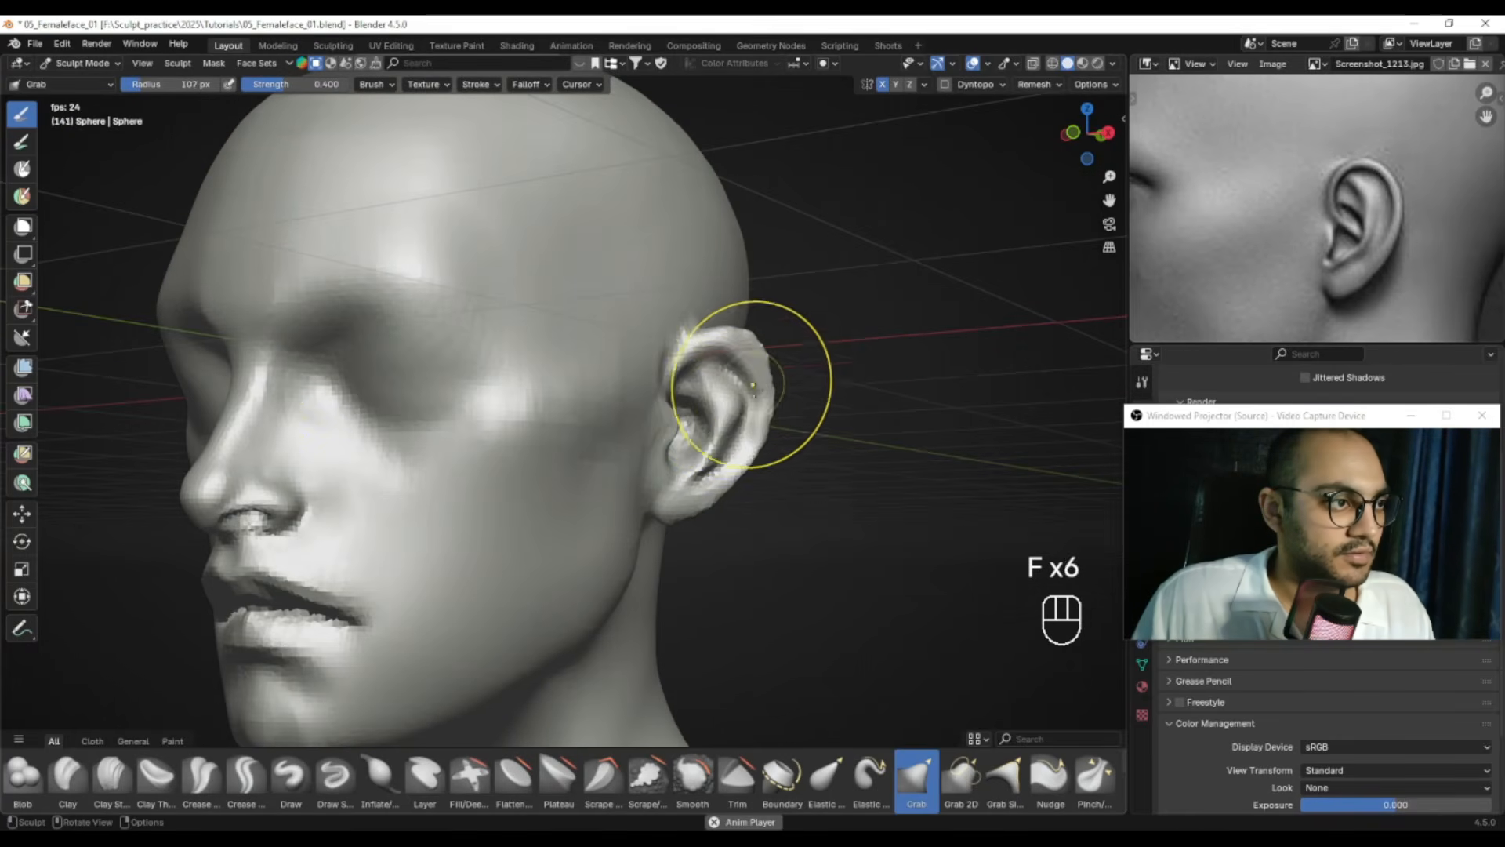
key("f")
left_click(735, 385)
Show the face profile in the reference and adjust the ear's rear rim from the side with the Grab brush at 84 px
mouse_move(1310, 243)
left_mouse_down("alt")
mouse_move(1373, 224)
mouse_move(1395, 186)
left_mouse_up("alt")
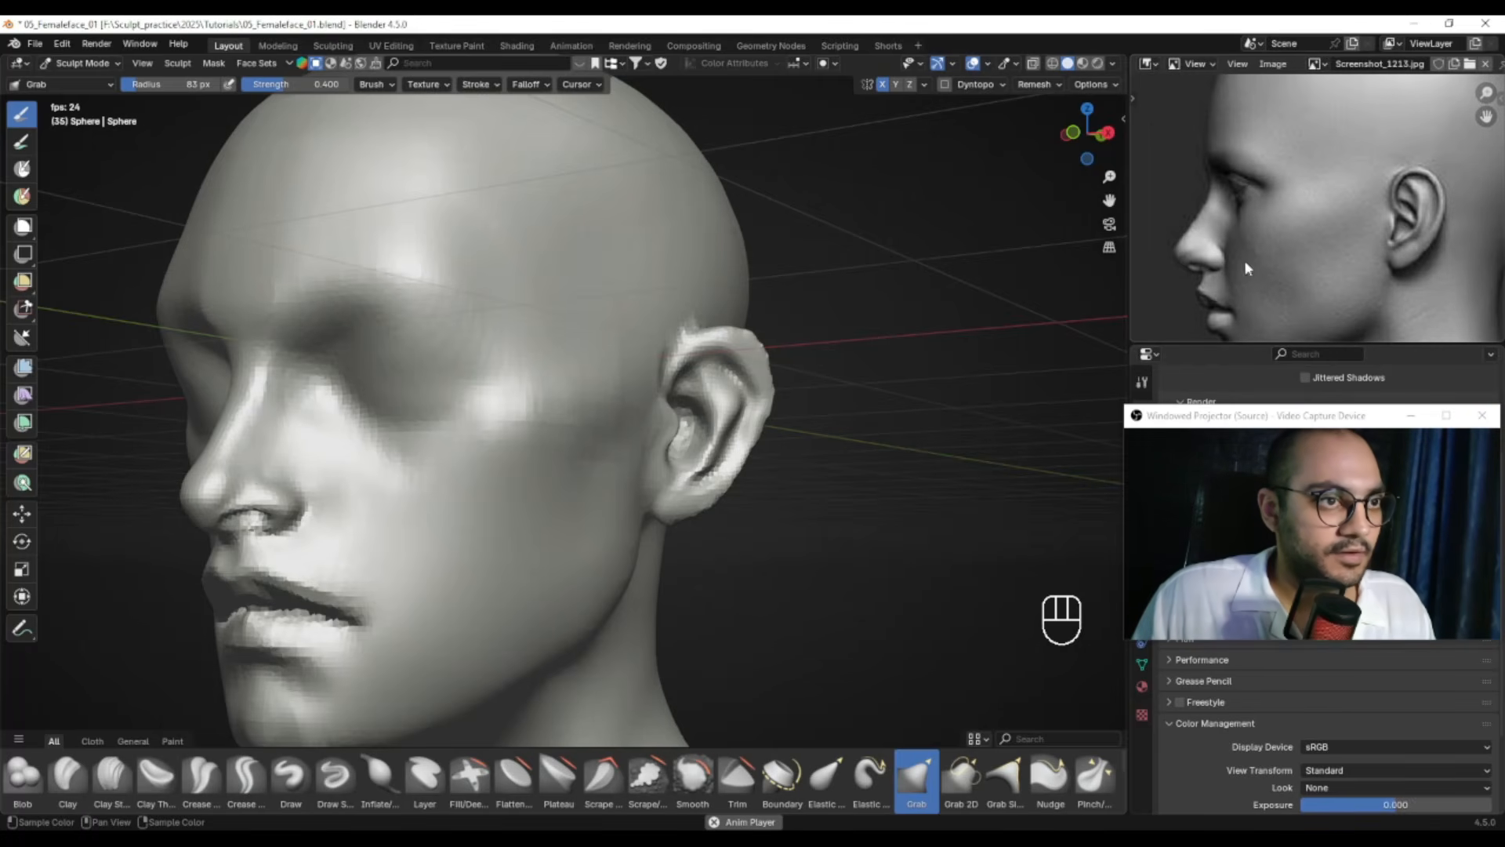
left_click_drag(725, 392, 710, 463, "ctrl+alt")
left_click_drag(709, 462, 620, 470, "alt")
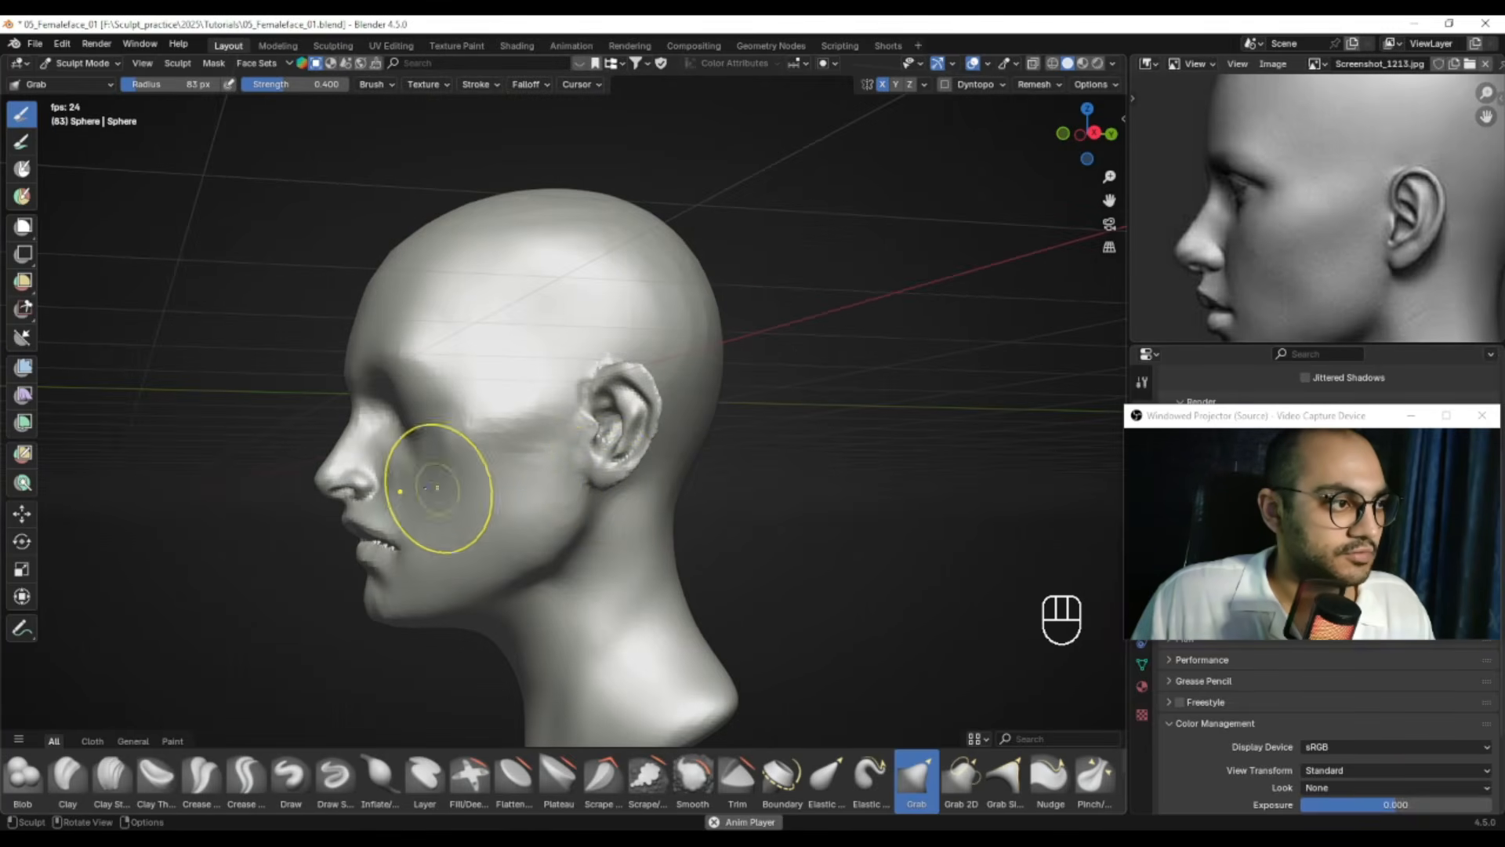
key("KP_3")
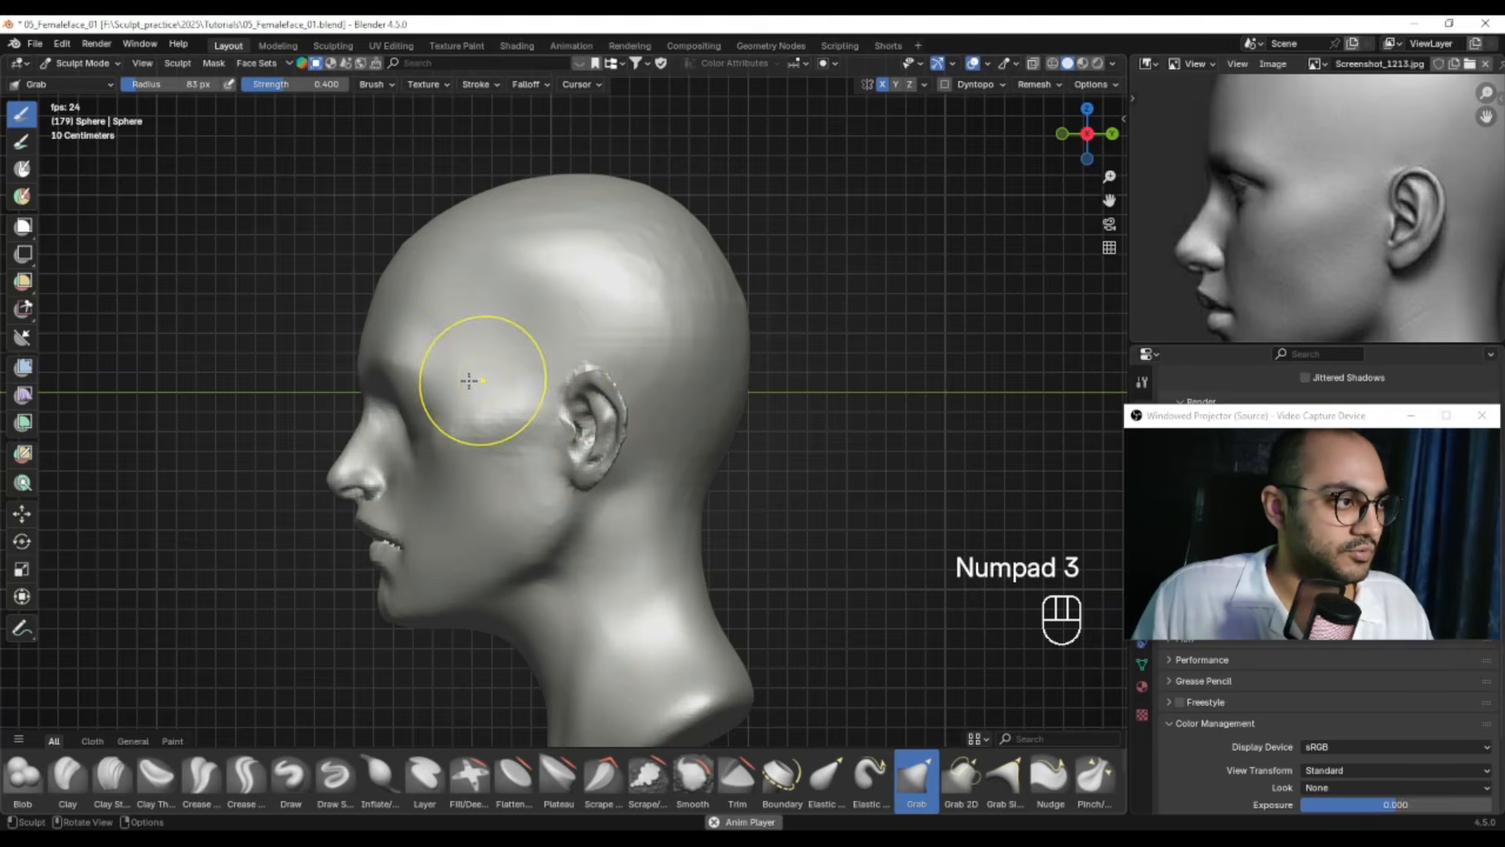
left_click_drag(521, 437, 637, 374, "ctrl+alt")
key("f")
key("f")
key("f")
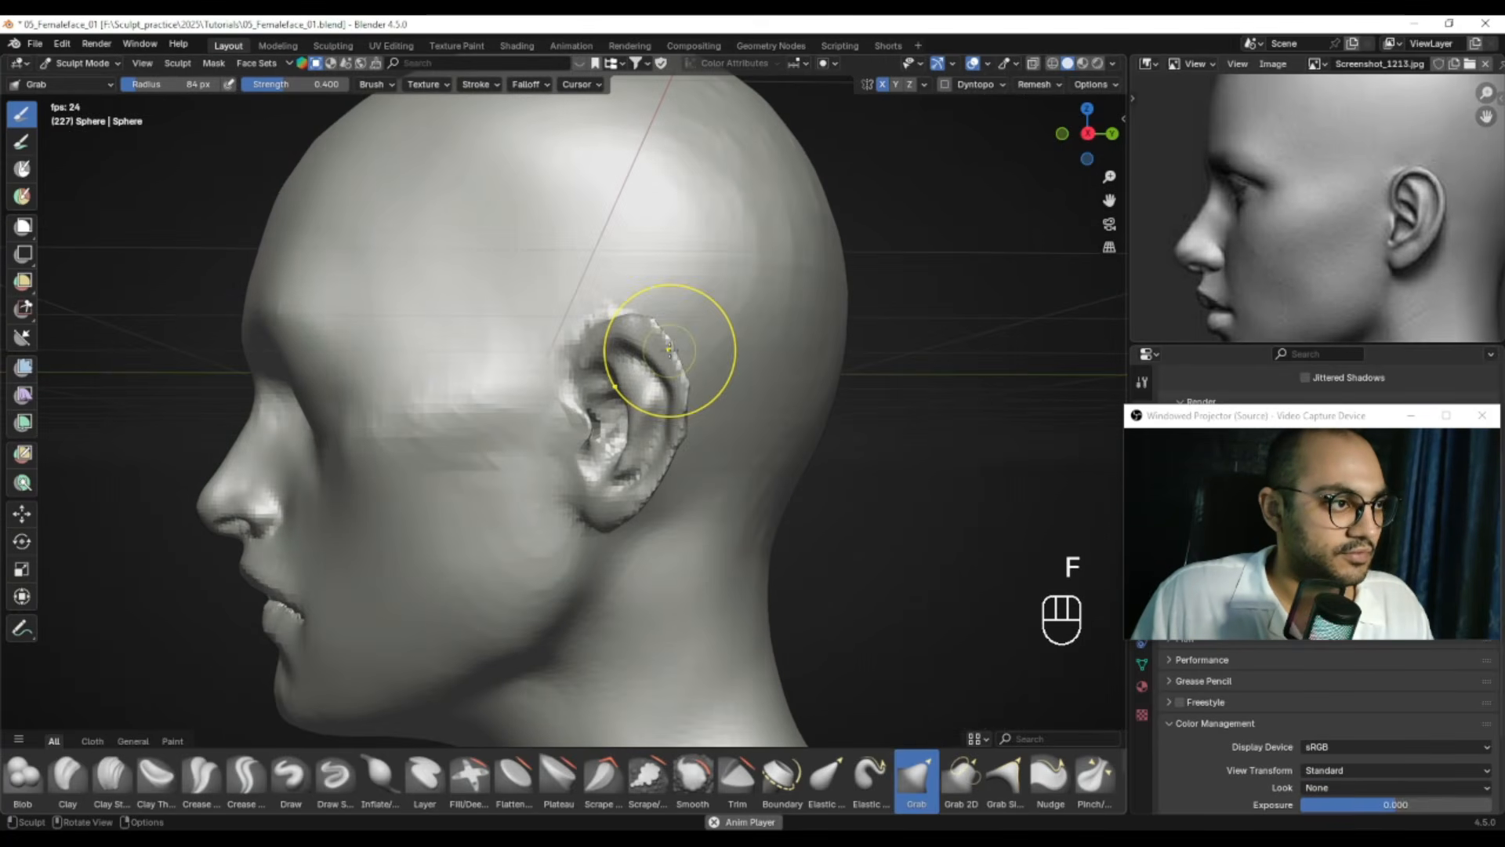
key("f")
key("f")
left_click_drag(684, 421, 682, 423)
Adjust the ear's outer contour and lobe from several angles with the Grab brush
mouse_move(685, 423)
left_mouse_down("alt")
mouse_move(775, 436)
mouse_move(759, 416)
mouse_move(743, 463)
left_mouse_up("alt")
key("f")
left_click(760, 451)
left_click_drag(743, 463, 818, 449, "alt")
key("f")
key("f")
key("f")
mouse_move(718, 504)
left_mouse_down("alt")
mouse_move(675, 510)
mouse_move(746, 508)
mouse_move(735, 462)
left_mouse_up("alt")
key("f")
left_click(668, 516)
Refine the ear's outer rim with the Grab brush, undo the last pull and set the radius to 63 px
key("f")
left_click(775, 466)
key("f")
left_click(786, 463)
left_click_drag(749, 374, 748, 368)
key("ctrl+z")
key("f")
left_click(781, 376)
left_click_drag(748, 368, 656, 371, "alt")
left_click_drag(643, 374, 638, 345, "ctrl+alt")
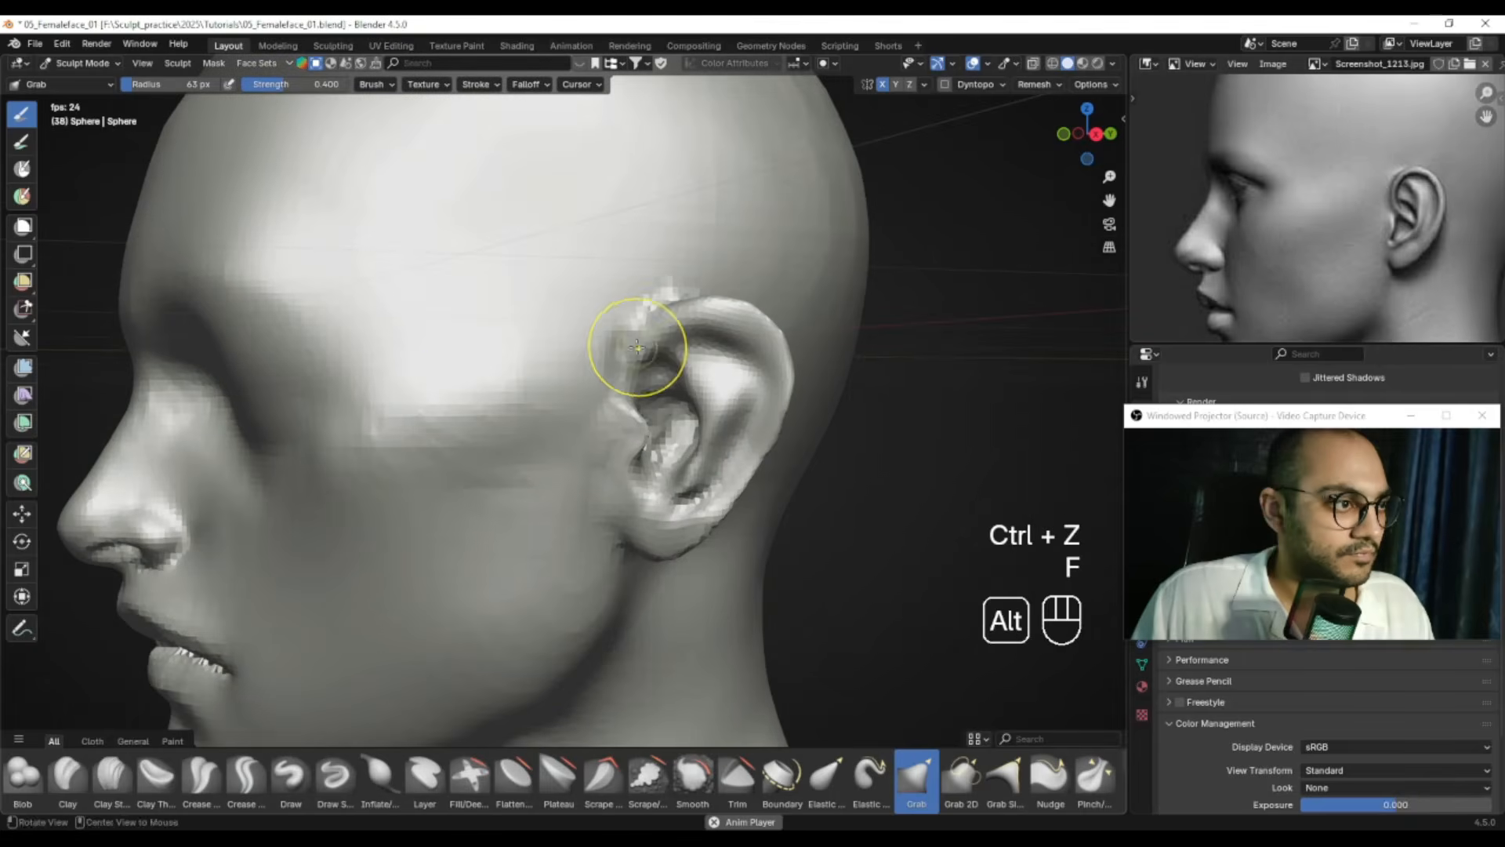
Build up the front root of the ear's upper rim and carve the hollow beside it with the Draw brush
left_click(291, 784)
left_click_drag(553, 503, 557, 445, "ctrl+alt")
mouse_move(705, 427)
left_mouse_down("alt")
mouse_move(605, 387)
mouse_move(558, 388)
left_mouse_up("alt")
key("f")
left_click(532, 389)
key("f")
left_click(517, 376)
mouse_move(526, 369)
left_mouse_down()
mouse_move(538, 435)
mouse_move(527, 399)
left_mouse_up()
left_click_drag(558, 449, 582, 444, "alt")
left_click_drag(586, 368, 611, 418, "ctrl")
Build up the lower rear ridge of the ear toward the lobe with the Draw brush
left_click_drag(595, 400, 671, 376, "alt")
key("f")
left_click(661, 409)
key("f")
left_click(698, 441)
left_click_drag(699, 436, 633, 519)
key("f")
left_click(671, 494)
key("f")
left_click(633, 497)
left_click_drag(676, 508, 695, 497, "alt")
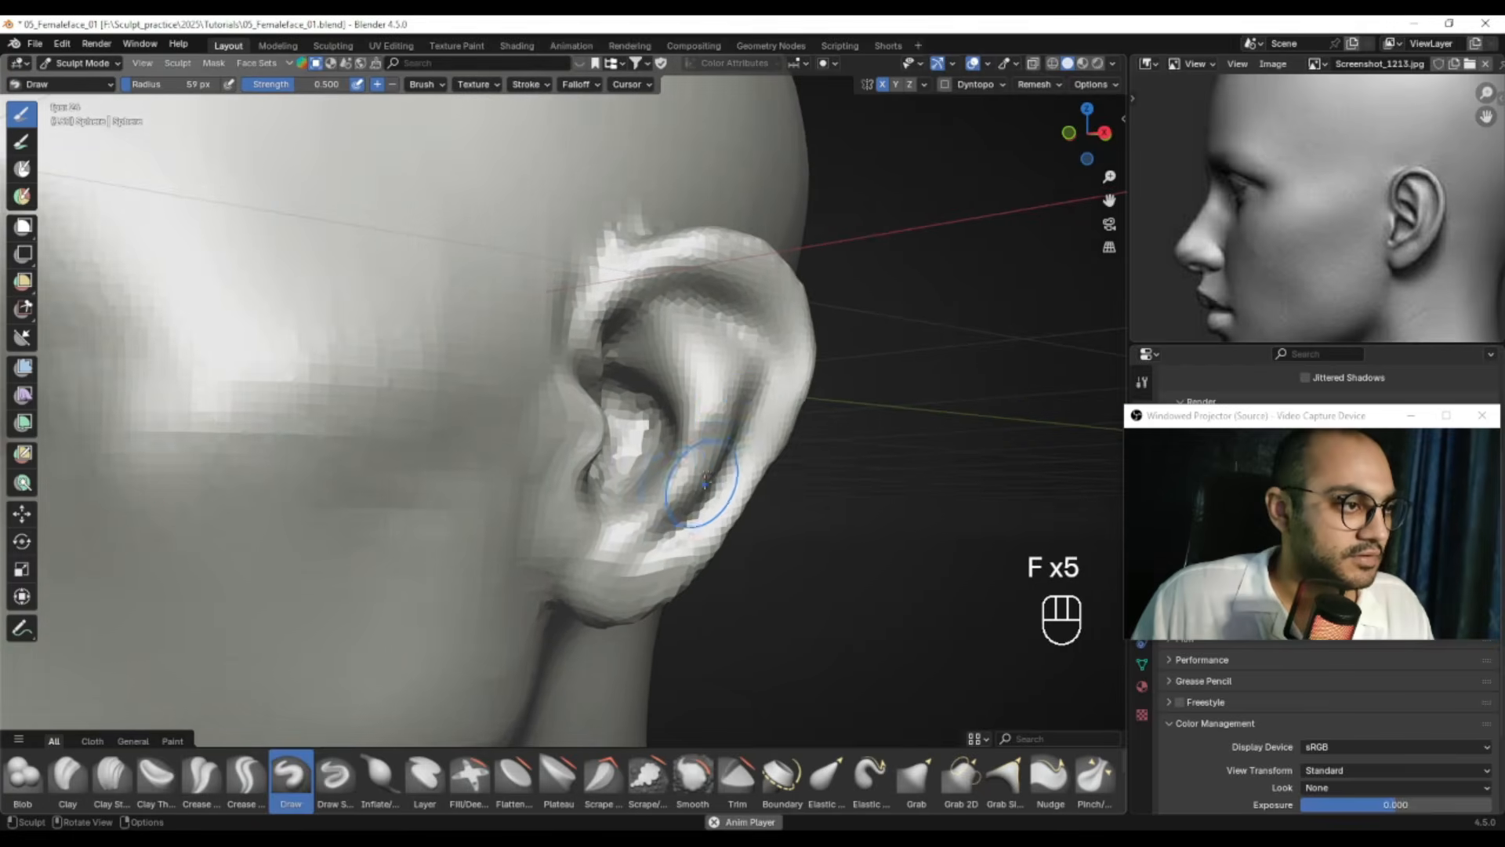
Smooth the inner ear ridge and carve the groove beneath the outer rim with inverted Draw strokes at 34 px
left_click_drag(737, 428, 702, 442, "alt+shift")
key("f")
key("f")
left_click(701, 345)
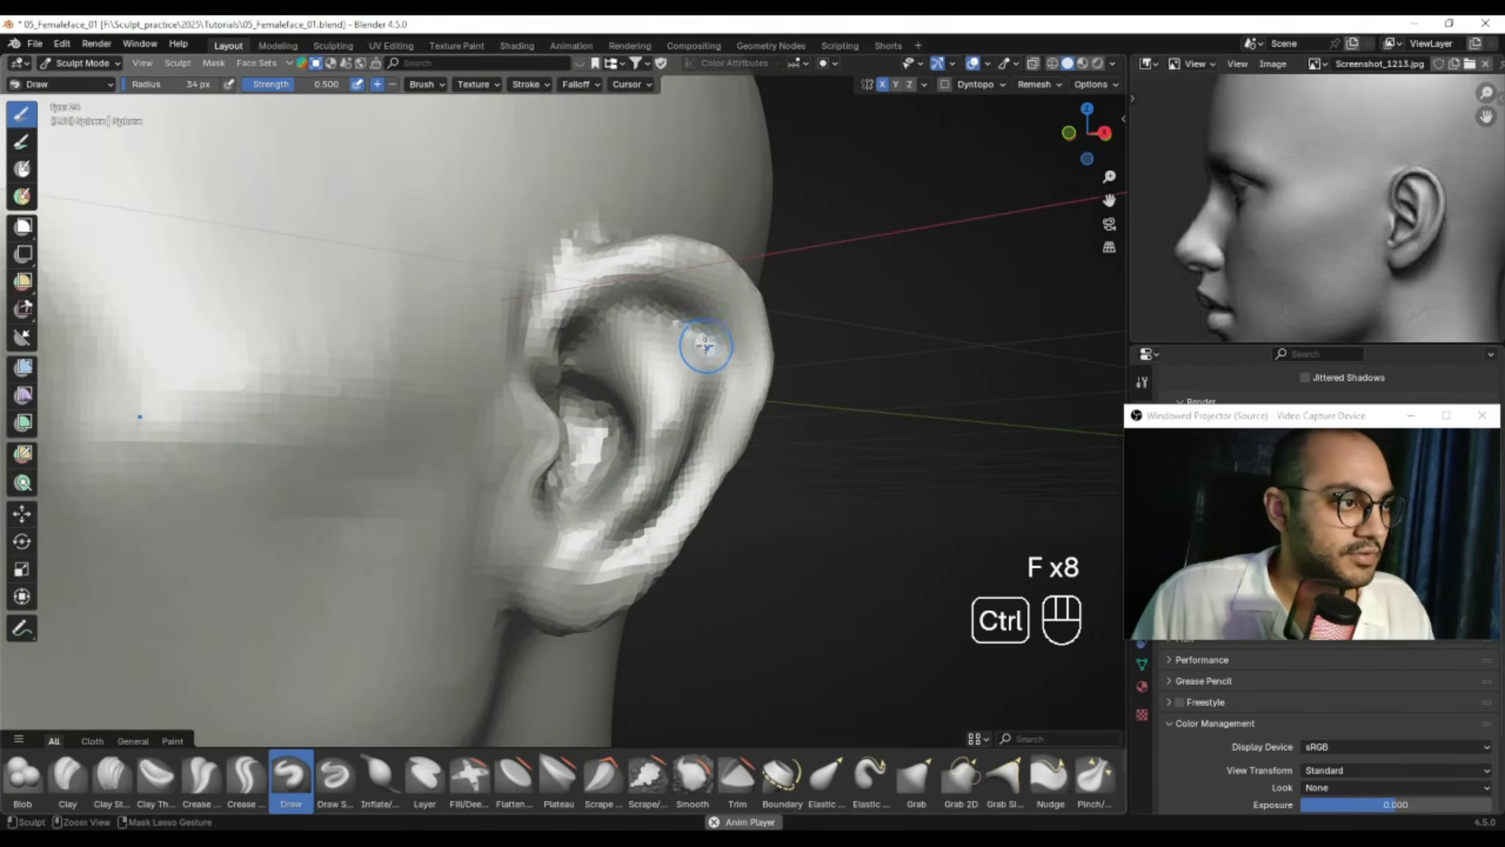
mouse_move(618, 319)
left_mouse_down("ctrl")
mouse_move(651, 292)
mouse_move(707, 327)
mouse_move(706, 415)
mouse_move(647, 533)
left_mouse_up("ctrl")
Narrow and deepen the groove along the outer rim down toward the lobe with inverted Draw strokes at 25 px
key("f")
left_click(724, 373)
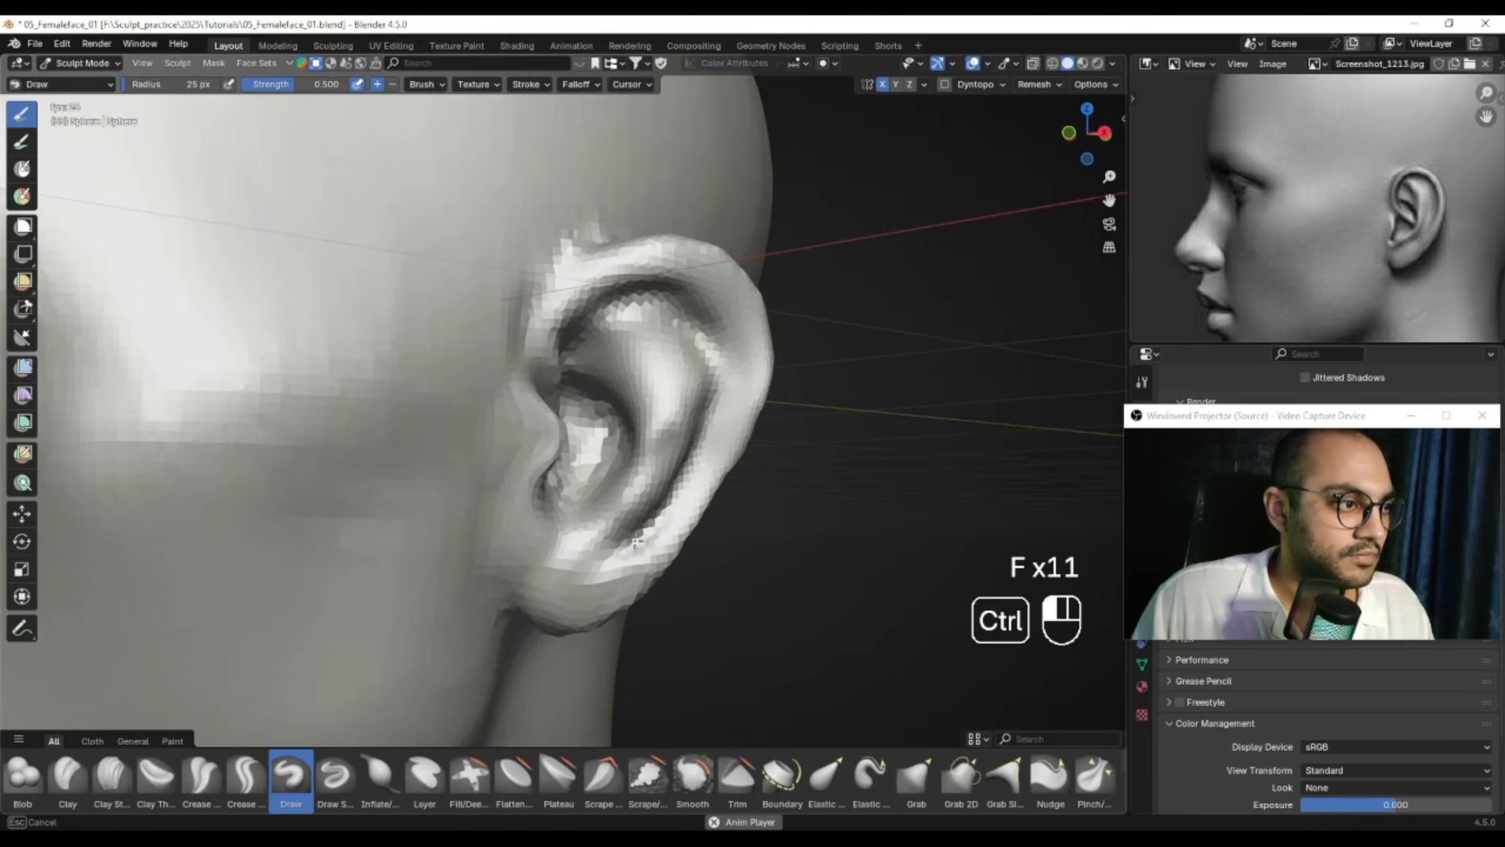
middle_click_drag(620, 542, 636, 540)
key("f")
left_click(701, 452)
left_click_drag(683, 346, 665, 339, "alt")
key("f")
left_click(623, 316)
Sharpen the crease under the ear's upper rim with the Draw Sharp brush at 40 px
left_click(336, 780)
left_click_drag(578, 437, 581, 472, "alt")
key("f")
left_click(595, 336)
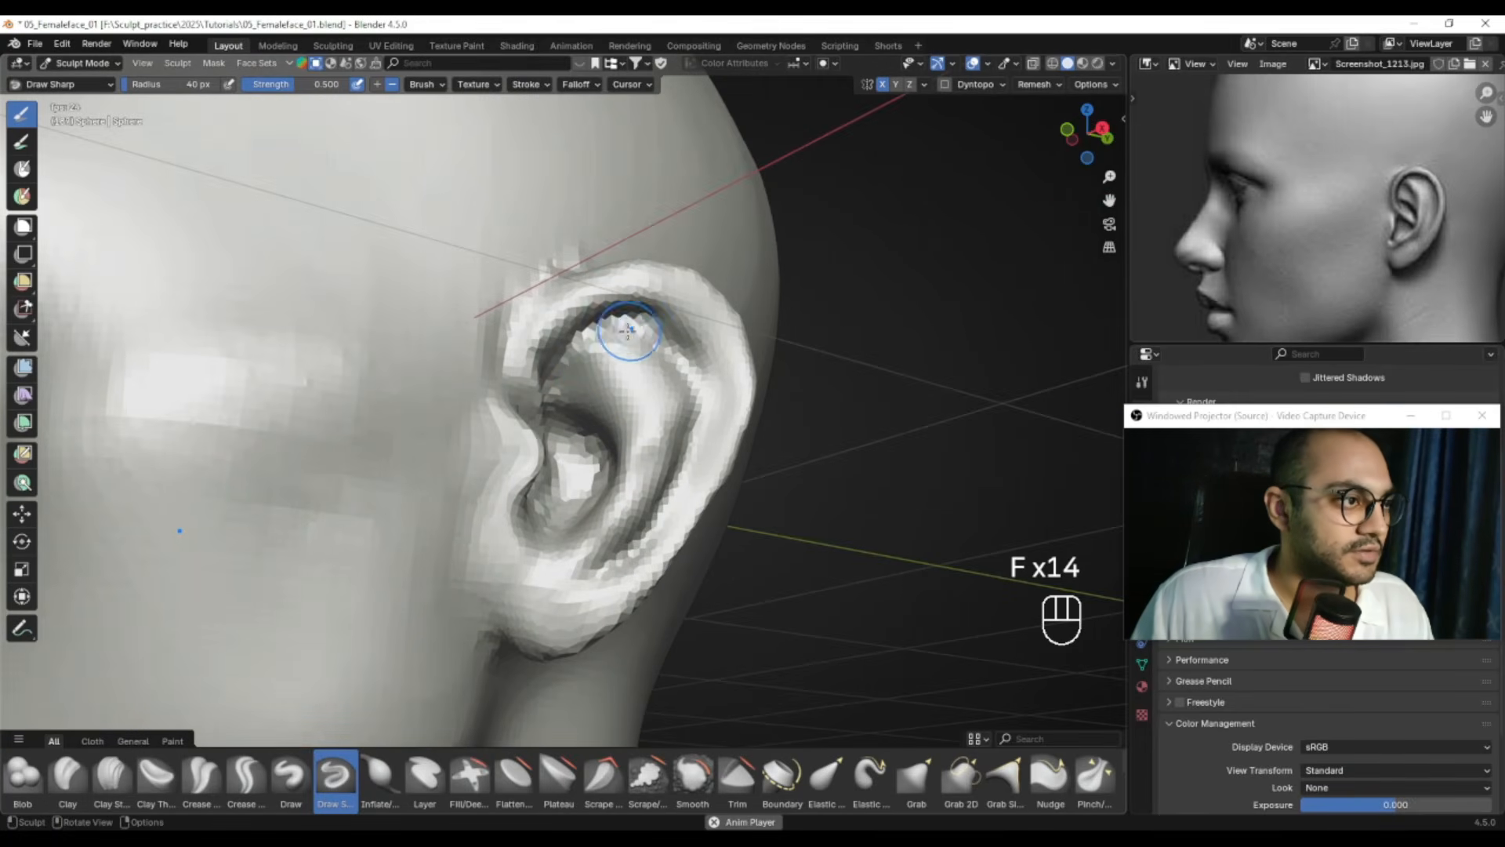
left_click_drag(672, 355, 682, 397, "alt")
key("f")
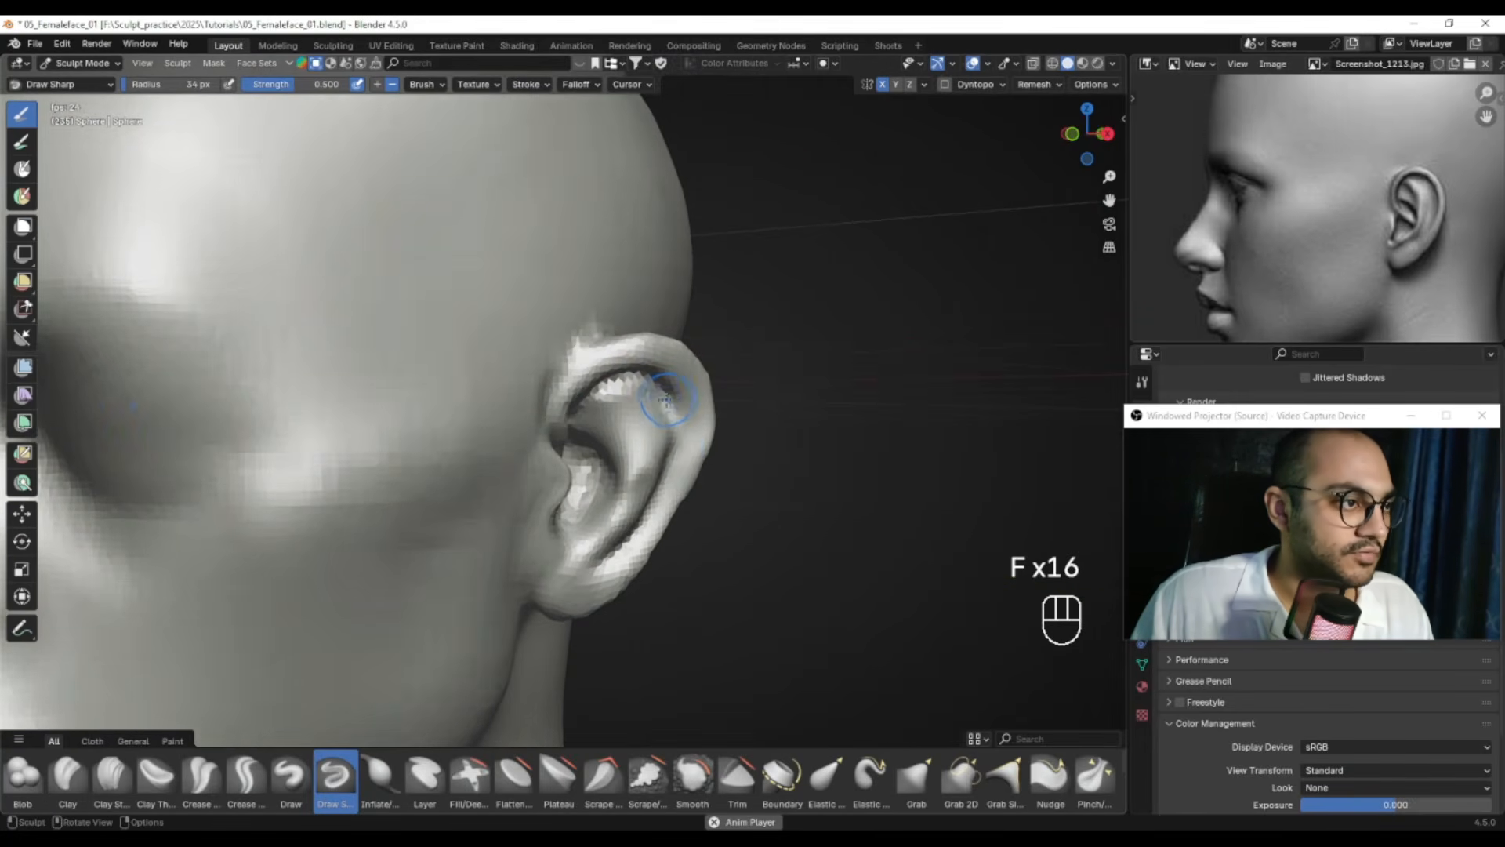
Refine the groove and ridge along the ear's outer rim with the Draw brush, reducing it from 25 px to 13 px
left_click(290, 776)
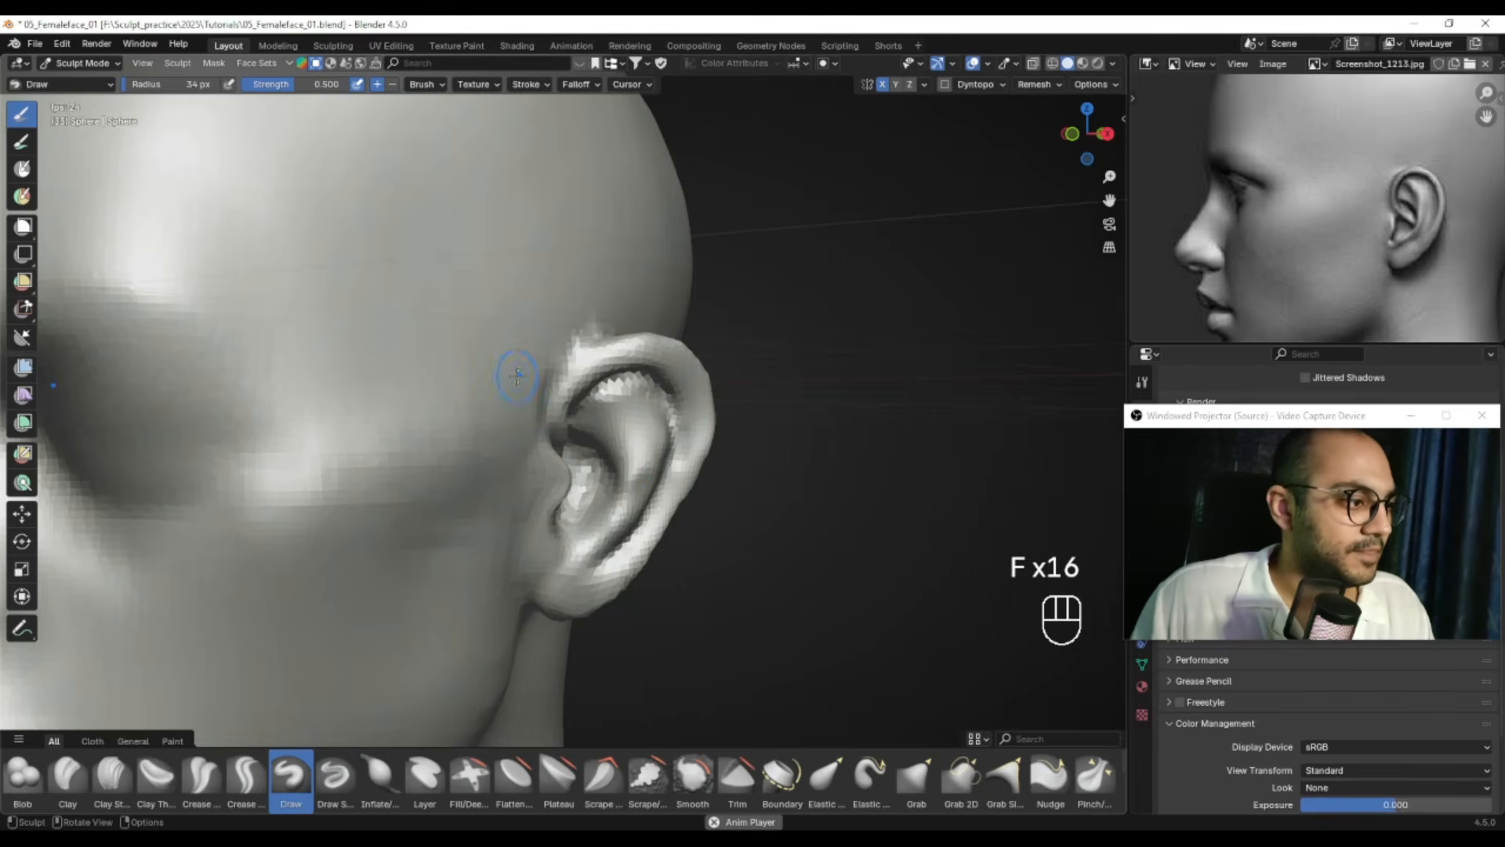
left_click_drag(520, 387, 622, 386, "alt")
key("f")
left_click(639, 382)
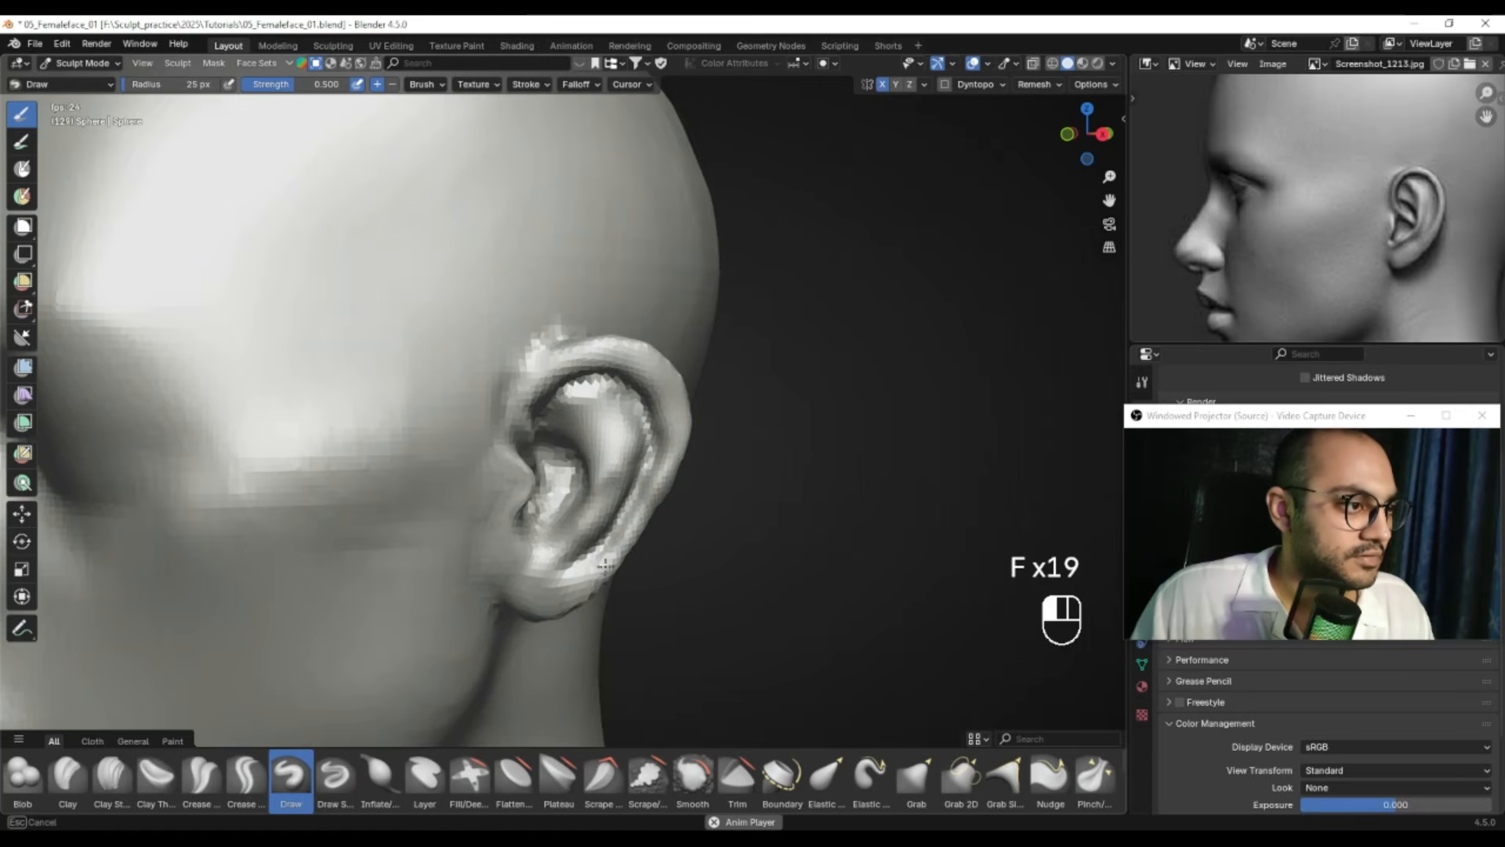
key("f")
left_click(674, 415)
key("f")
left_click(671, 492)
mouse_move(665, 463)
middle_mouse_down("alt")
mouse_move(600, 460)
mouse_move(702, 284)
mouse_move(717, 345)
mouse_move(677, 418)
mouse_move(627, 427)
middle_mouse_up("alt")
key("f")
left_click(661, 417)
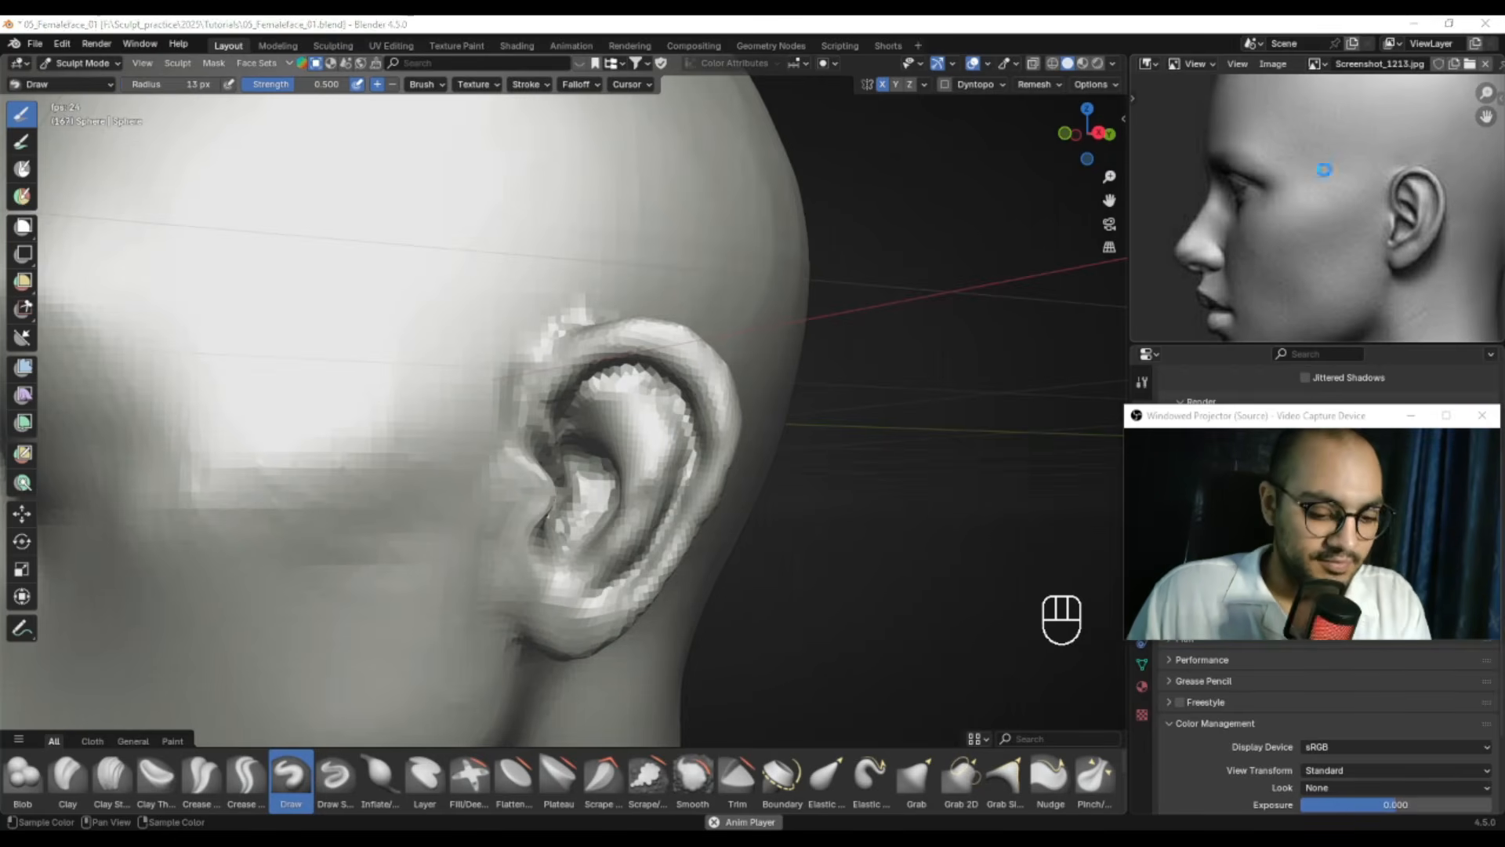
Mark the ear's inner form on the side-view reference in a temporary screen capture and discard it
key("Print")
left_click_drag(1322, 128, 1457, 303)
mouse_move(1400, 194)
left_mouse_down()
mouse_move(1431, 209)
mouse_move(1399, 240)
left_mouse_up()
key("Escape")
Carve a hollow at the upper front of the inner ear ridge with inverted Draw strokes at 31 to 33 px and smooth it
mouse_move(590, 429)
left_mouse_down("ctrl+alt")
mouse_move(602, 391)
mouse_move(625, 404)
left_mouse_up("ctrl+alt")
key("f")
left_click(649, 407)
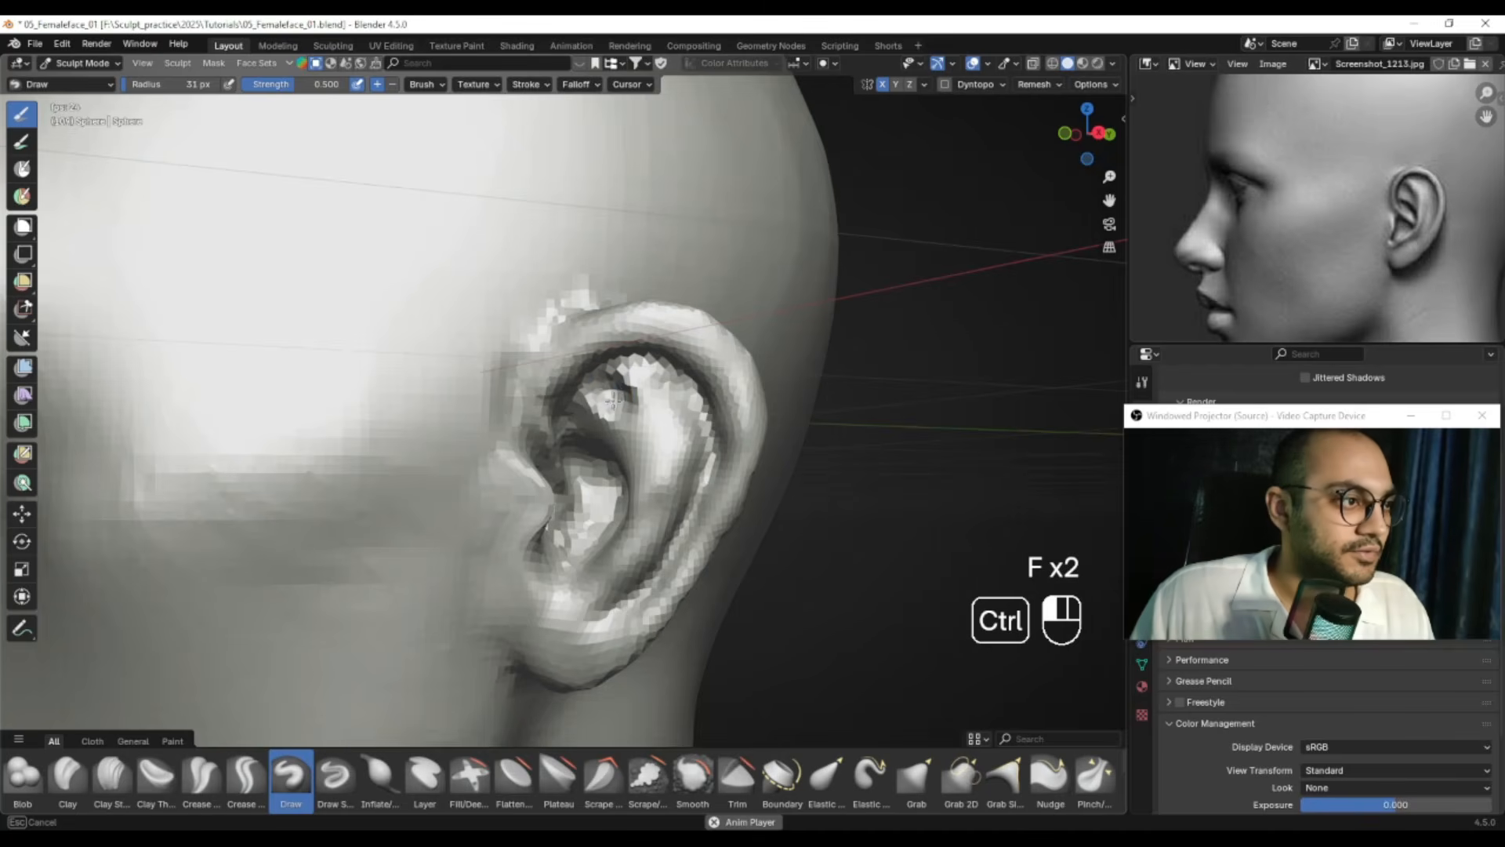
left_click_drag(604, 400, 610, 402, "ctrl")
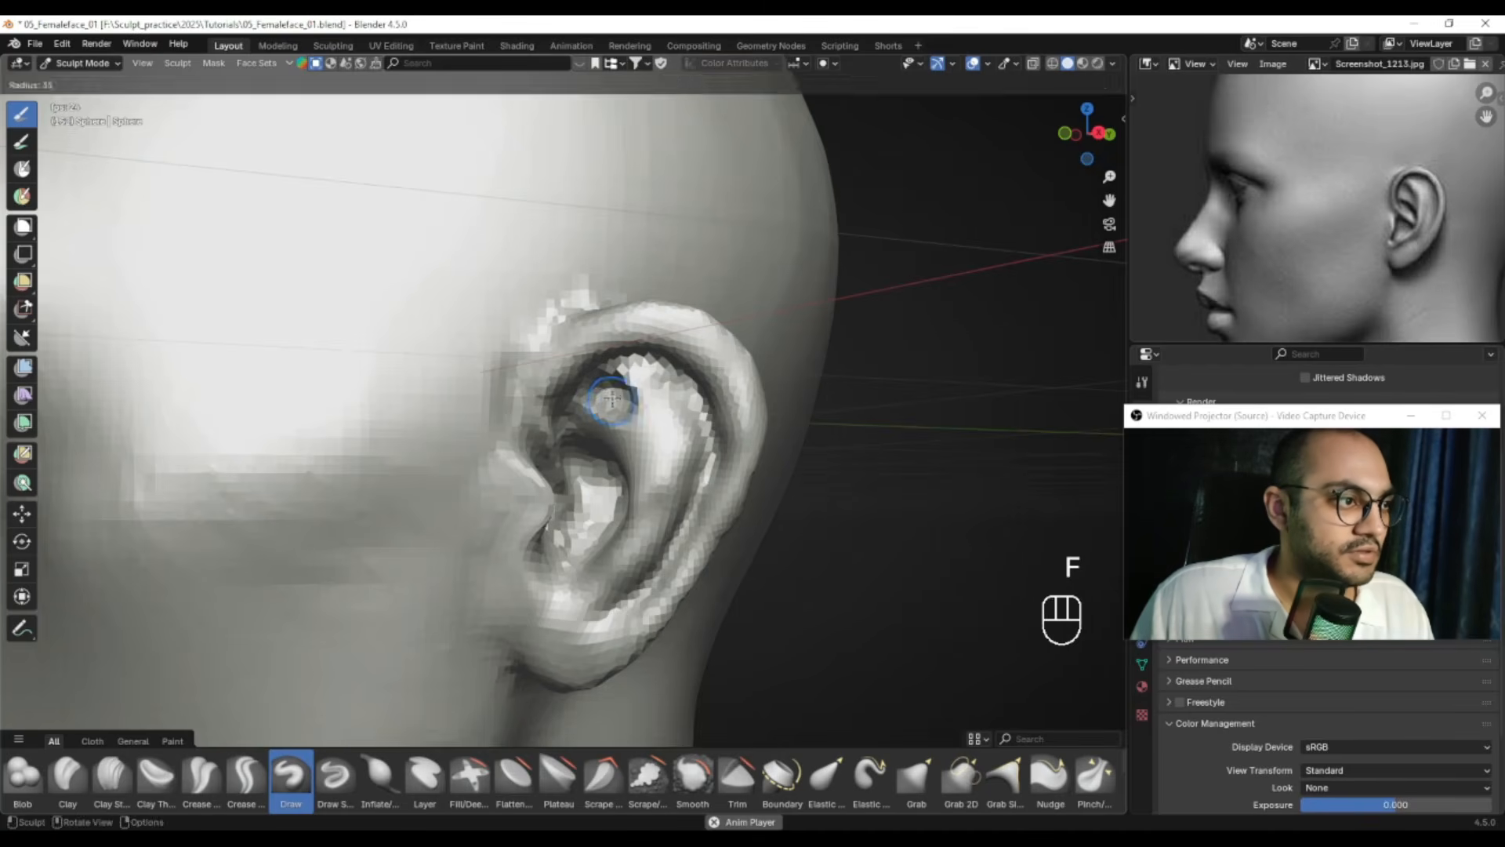
key("f")
left_click(613, 398)
left_click_drag(613, 398, 616, 396, "ctrl")
key("f")
left_click(624, 387)
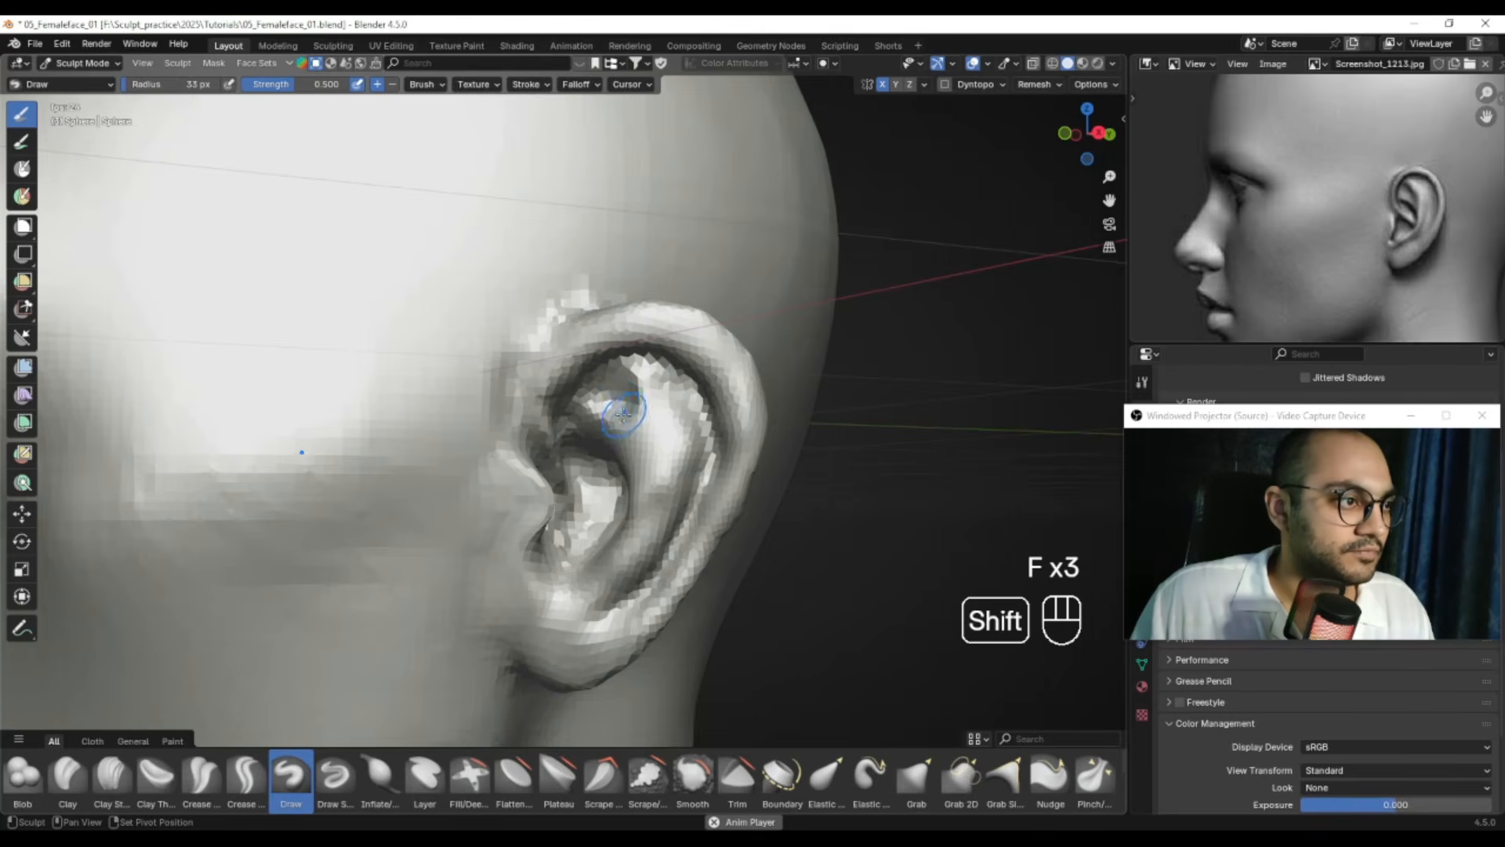
left_click_drag(612, 382, 608, 392, "ctrl")
key("f")
left_click(610, 384)
middle_click_drag(610, 396, 627, 471, "ctrl+alt")
left_click_drag(617, 479, 608, 506, "shift")
mouse_move(608, 501)
middle_mouse_down("ctrl+alt")
mouse_move(684, 415)
mouse_move(672, 510)
middle_mouse_up("ctrl+alt")
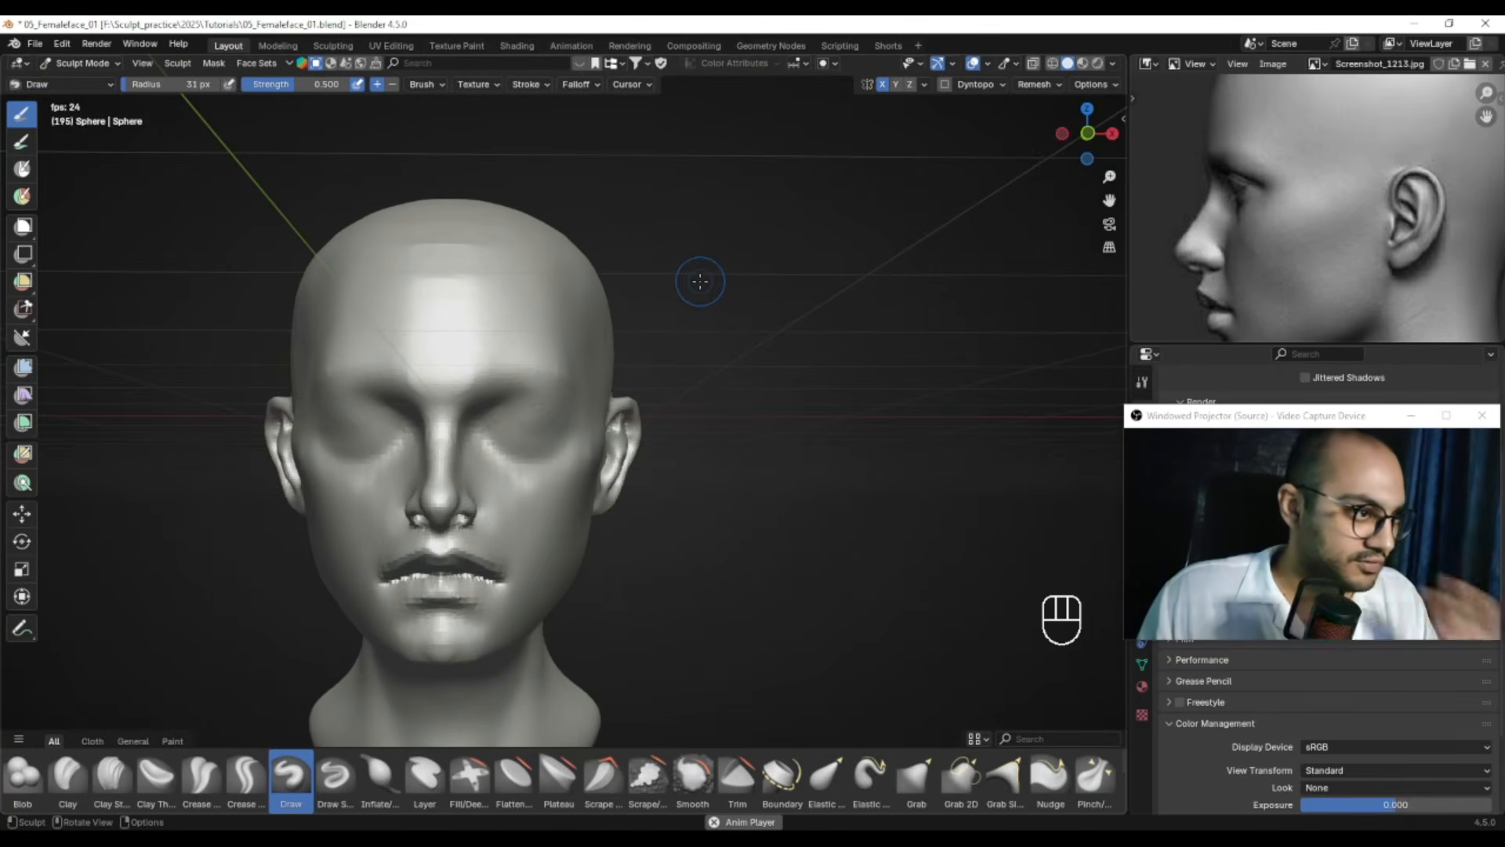
Match the ear's outer edge to the front-view reference with the Grab brush at 90 to 97 px
key("KP_1")
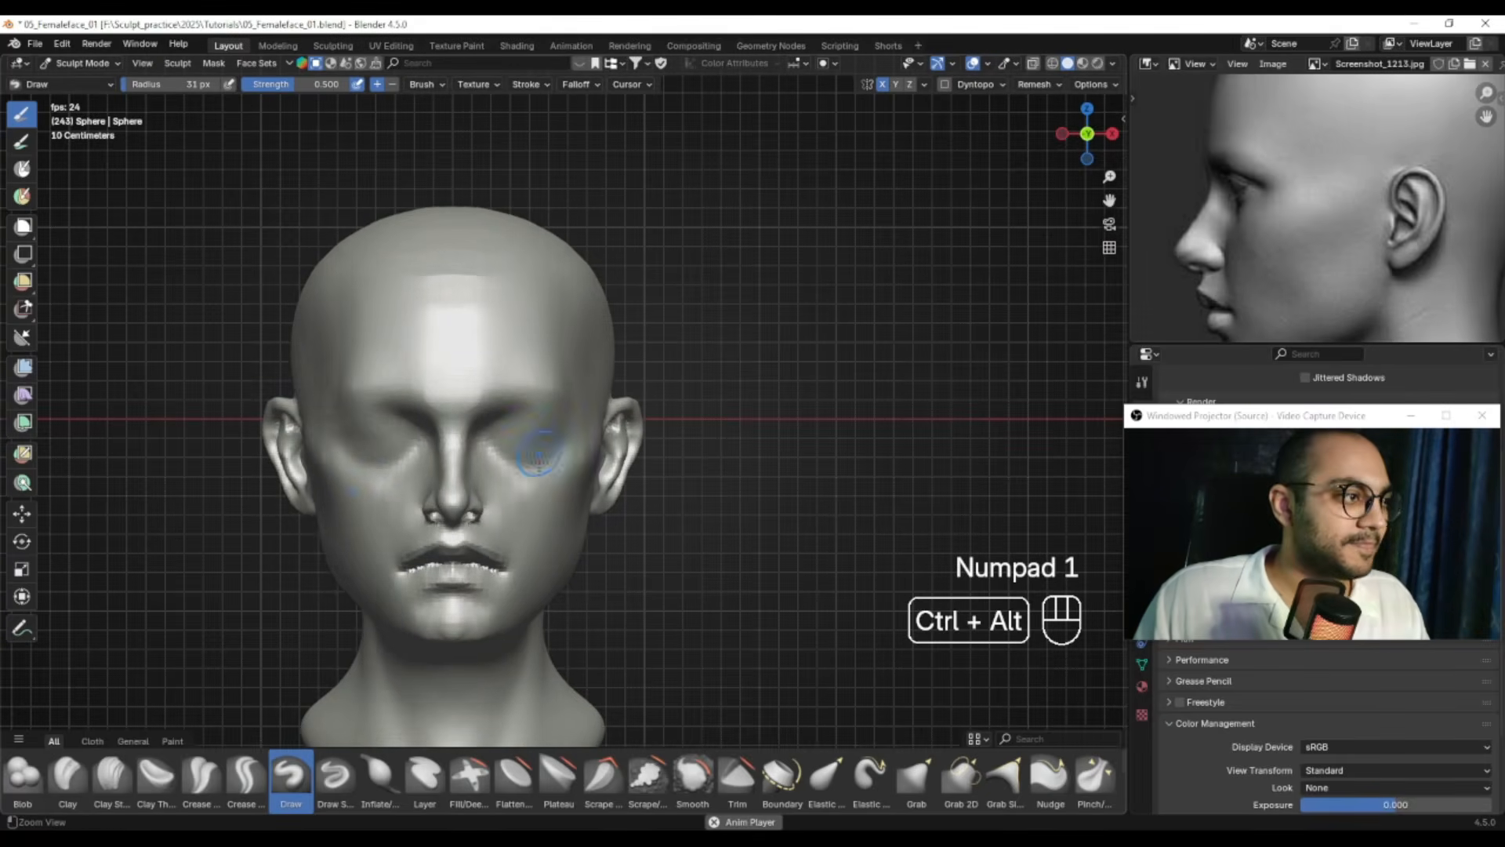
left_click_drag(572, 442, 754, 417, "ctrl+alt")
middle_click_drag(1305, 257, 1362, 206)
mouse_move(690, 408)
left_mouse_down("ctrl+alt")
mouse_move(746, 393)
mouse_move(692, 407)
left_mouse_up("ctrl+alt")
key("g")
key("f")
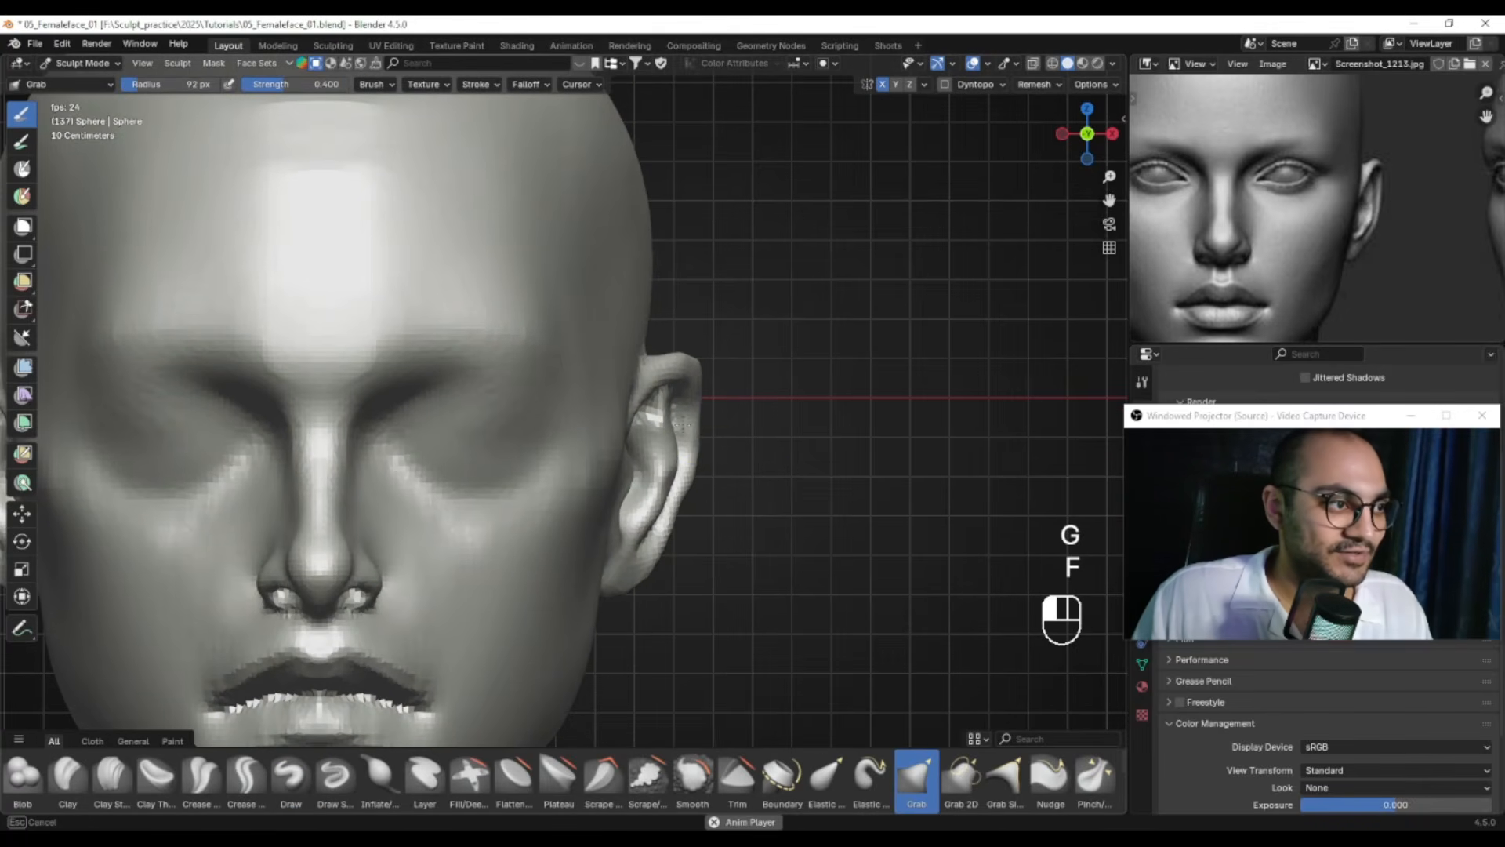
key("f")
left_click(682, 424)
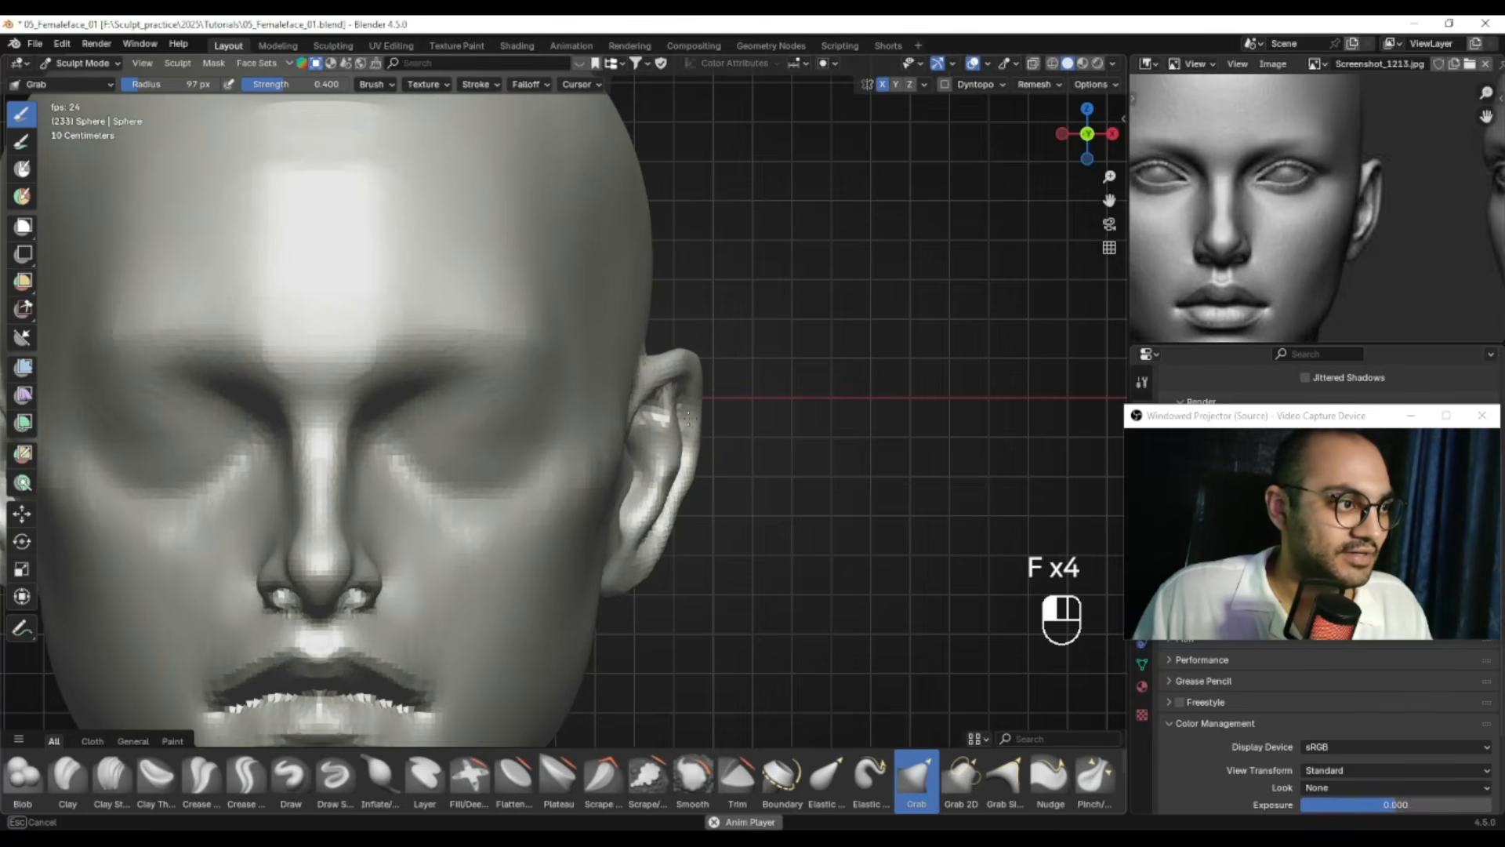
key("f")
left_click(725, 409)
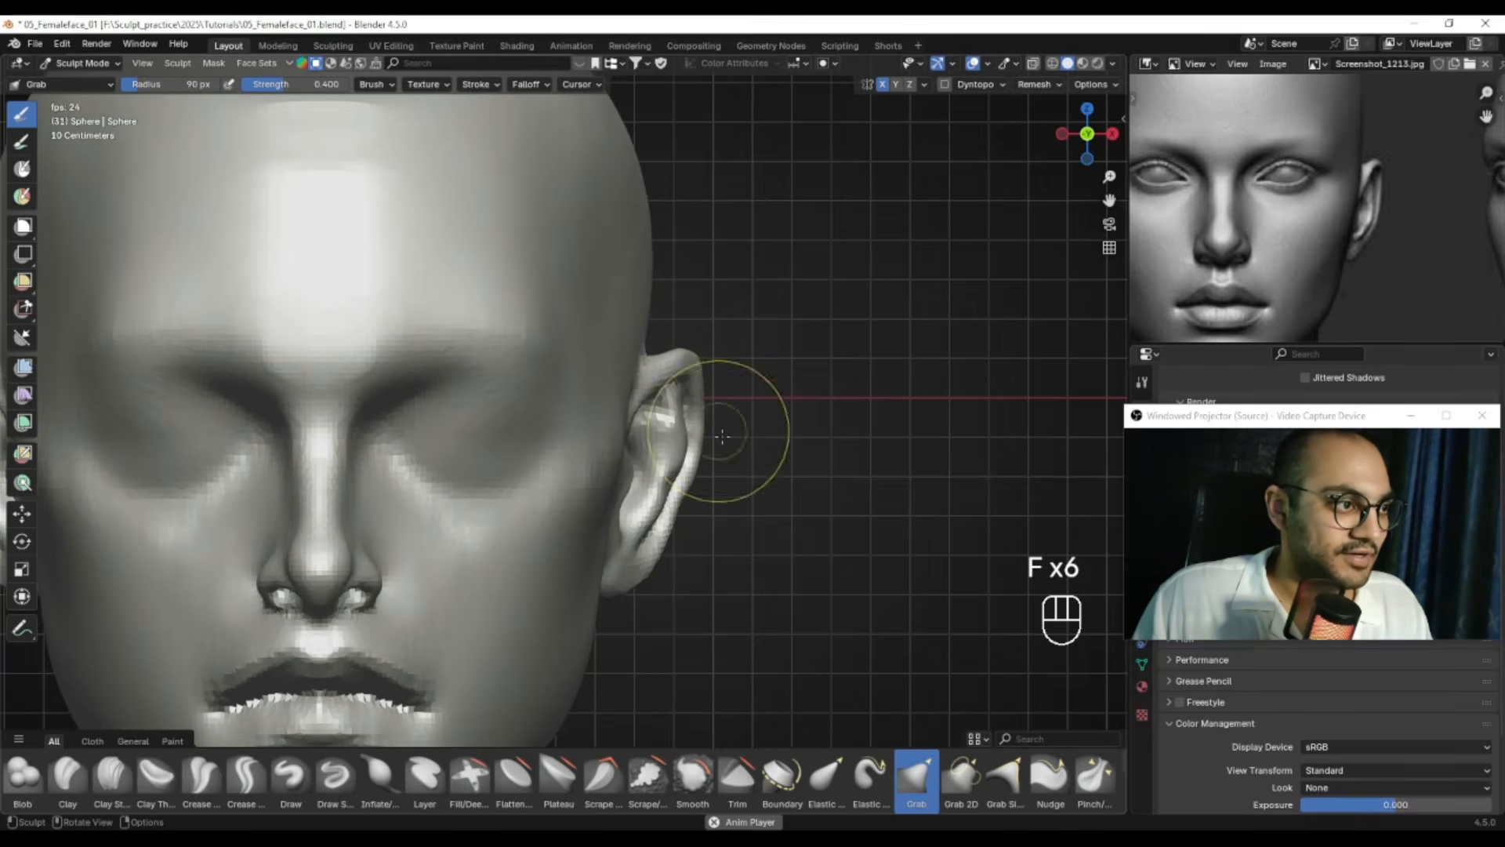
left_click_drag(705, 449, 701, 450)
Adjust the ear's lower edge and upper corner with the Grab brush at about 92 px, undoing the last pull
mouse_move(697, 473)
left_mouse_down("alt+shift")
mouse_move(693, 453)
mouse_move(717, 493)
left_mouse_up("alt+shift")
key("f")
left_click(666, 541)
key("f")
left_click(666, 531)
key("f")
left_click(700, 402)
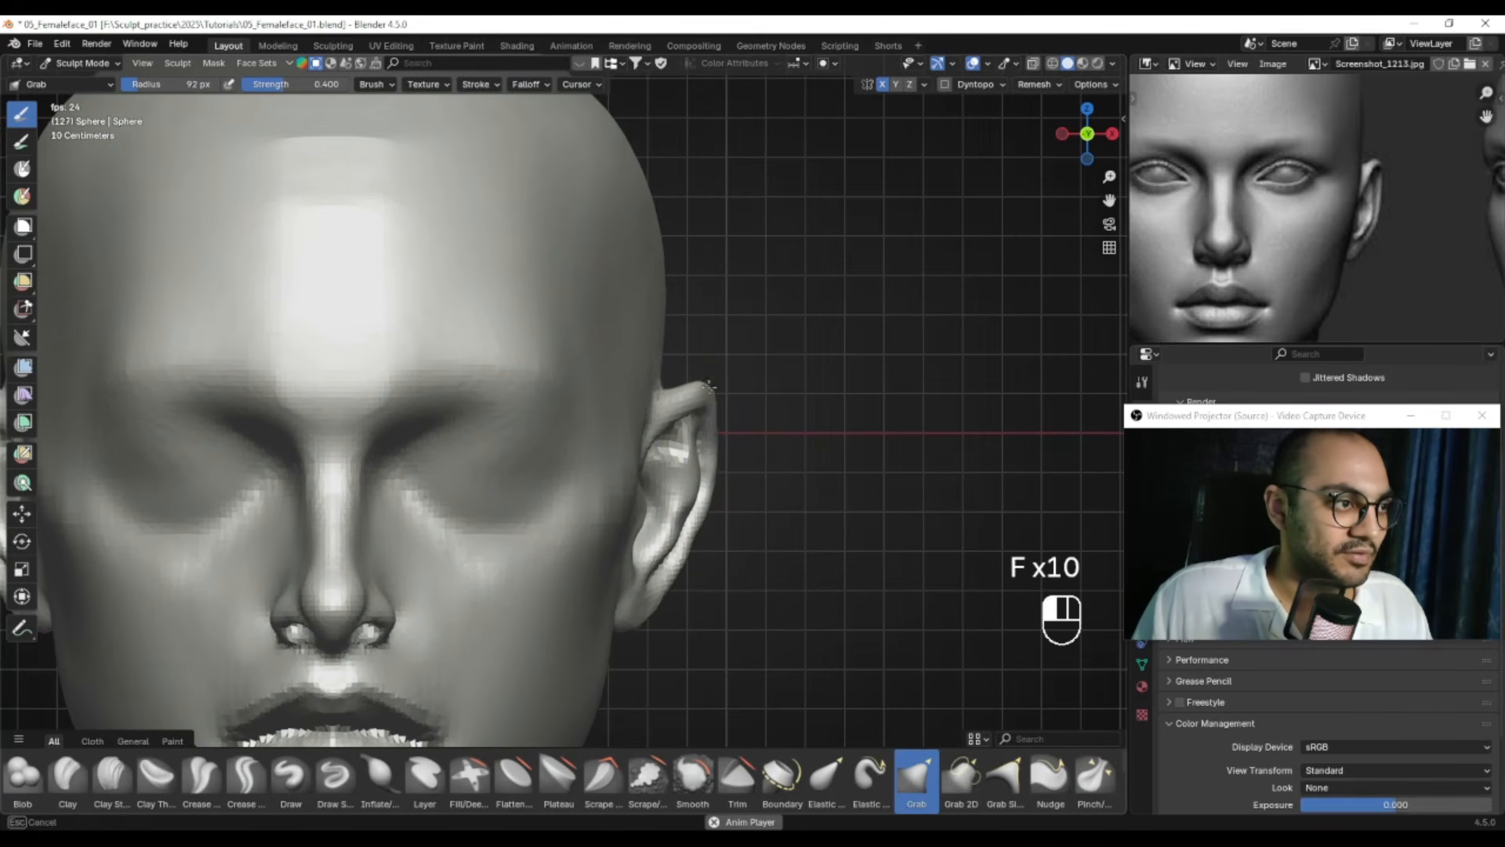
key("ctrl+z")
Reshape the top of the ear and its attachment to the head with the Grab brush, reducing it from 83 px to 66 px
key("f")
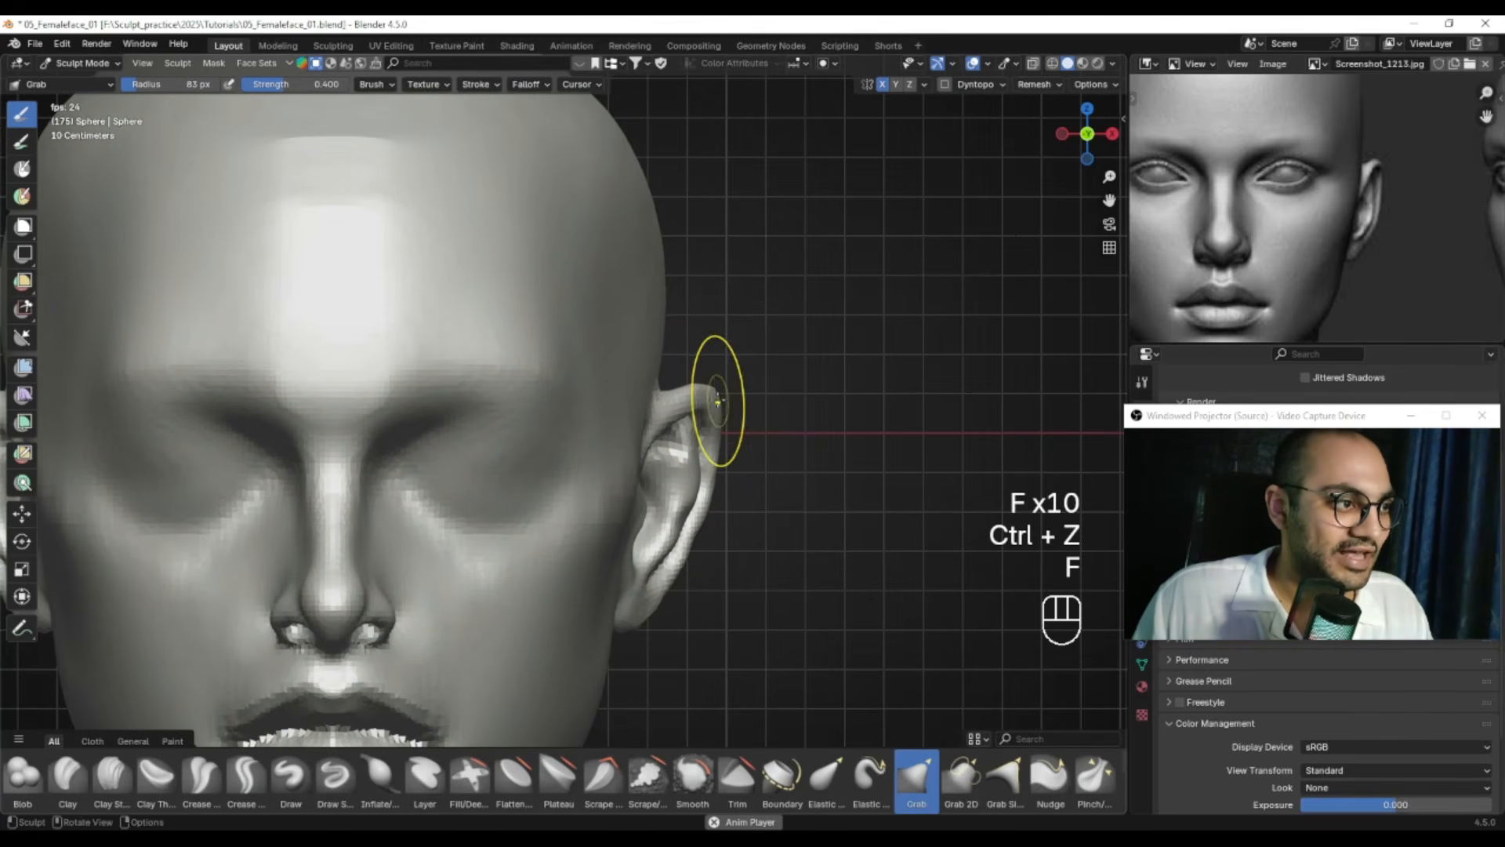
left_click(708, 391)
key("f")
left_click(673, 394)
key("f")
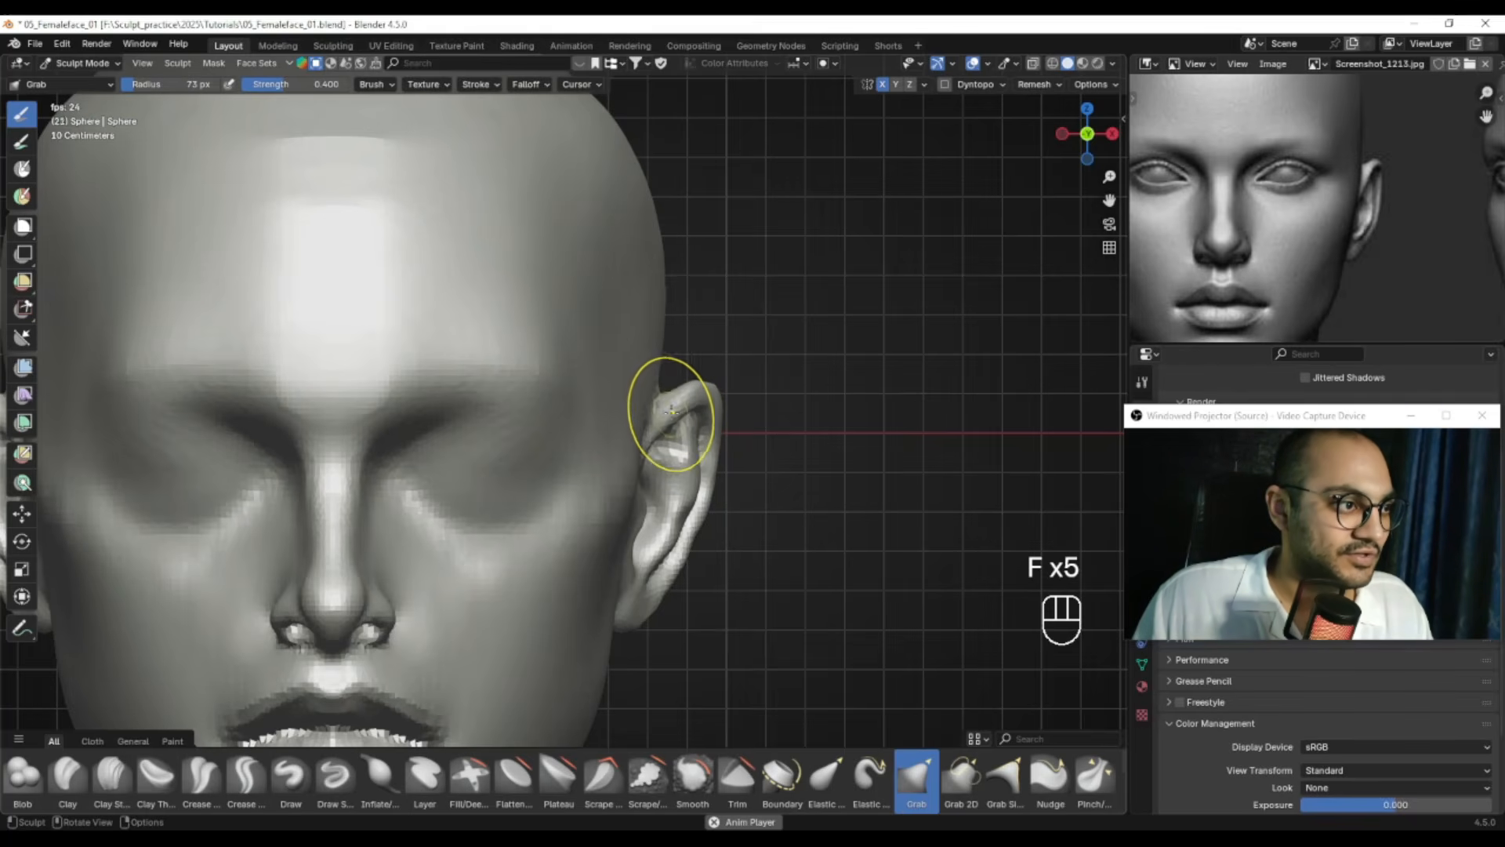
left_click(672, 396)
key("f")
mouse_move(679, 399)
left_mouse_down("ctrl+alt")
mouse_move(693, 447)
mouse_move(732, 444)
mouse_move(658, 448)
mouse_move(762, 437)
mouse_move(719, 426)
mouse_move(783, 437)
left_mouse_up("ctrl+alt")
key("f")
left_click(772, 437)
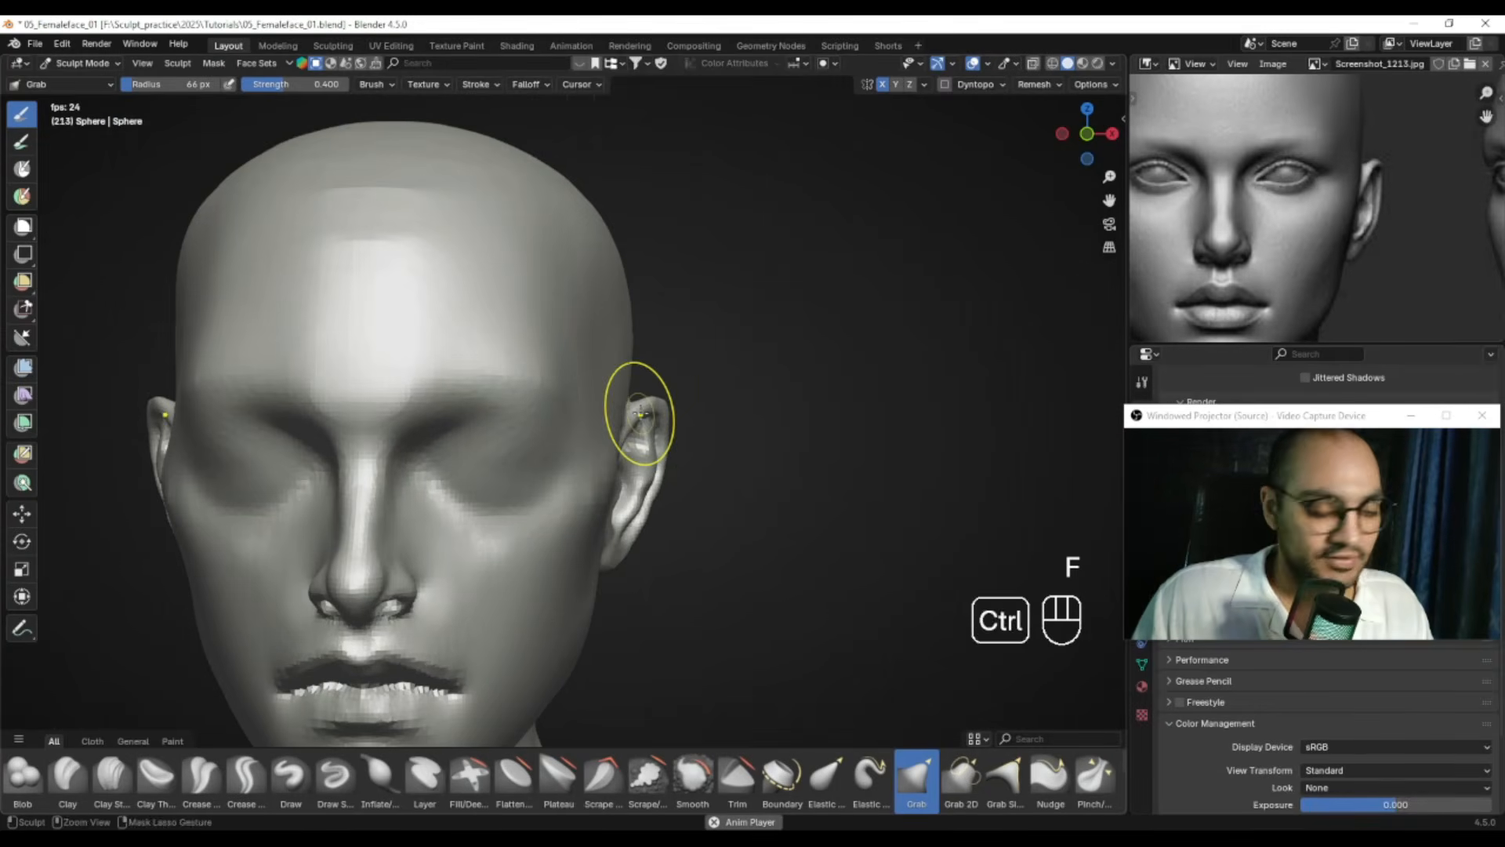
Undo the last pull and reshape the ear's upper outer edge in front view with the Grab brush at 74 px
key("ctrl+z")
key("KP_1")
mouse_move(634, 463)
left_mouse_down("ctrl+alt")
mouse_move(719, 402)
mouse_move(674, 399)
left_mouse_up("ctrl+alt")
left_click_drag(674, 414, 692, 397, "ctrl+alt")
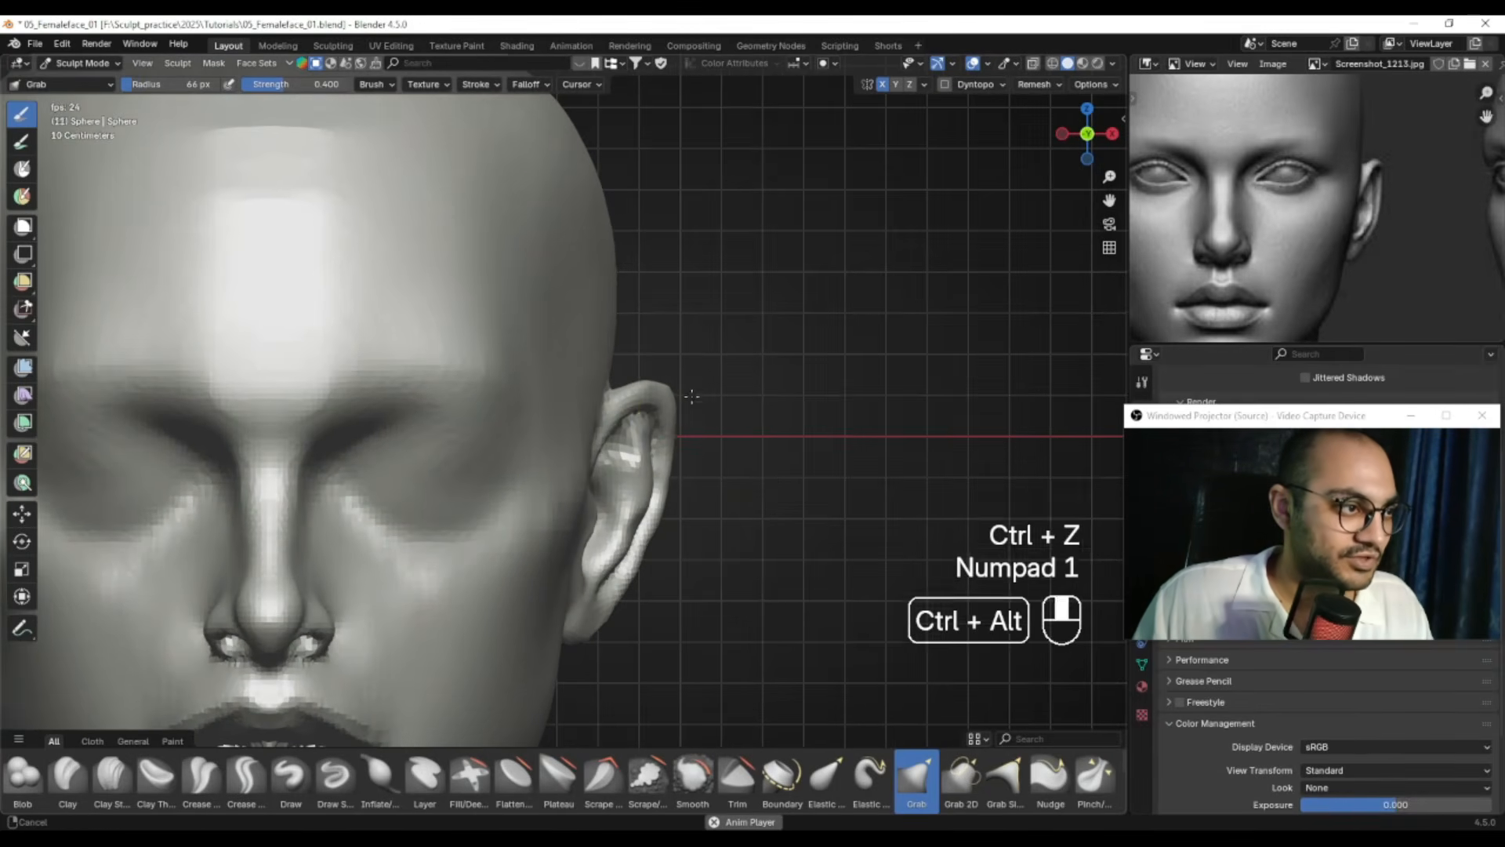
key("f")
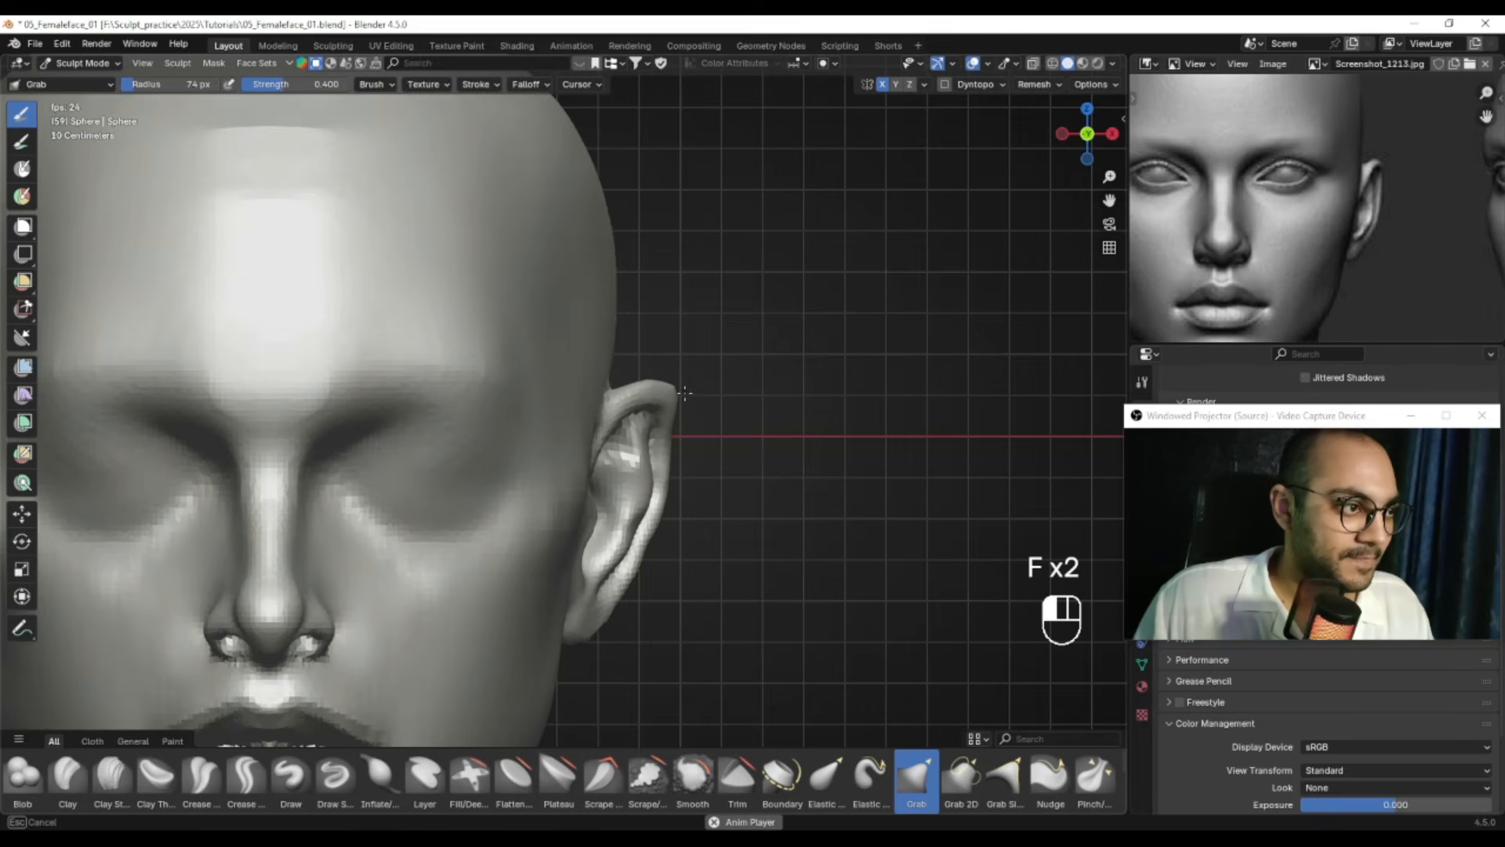
left_click_drag(671, 430, 688, 453)
key("f")
left_click(661, 539)
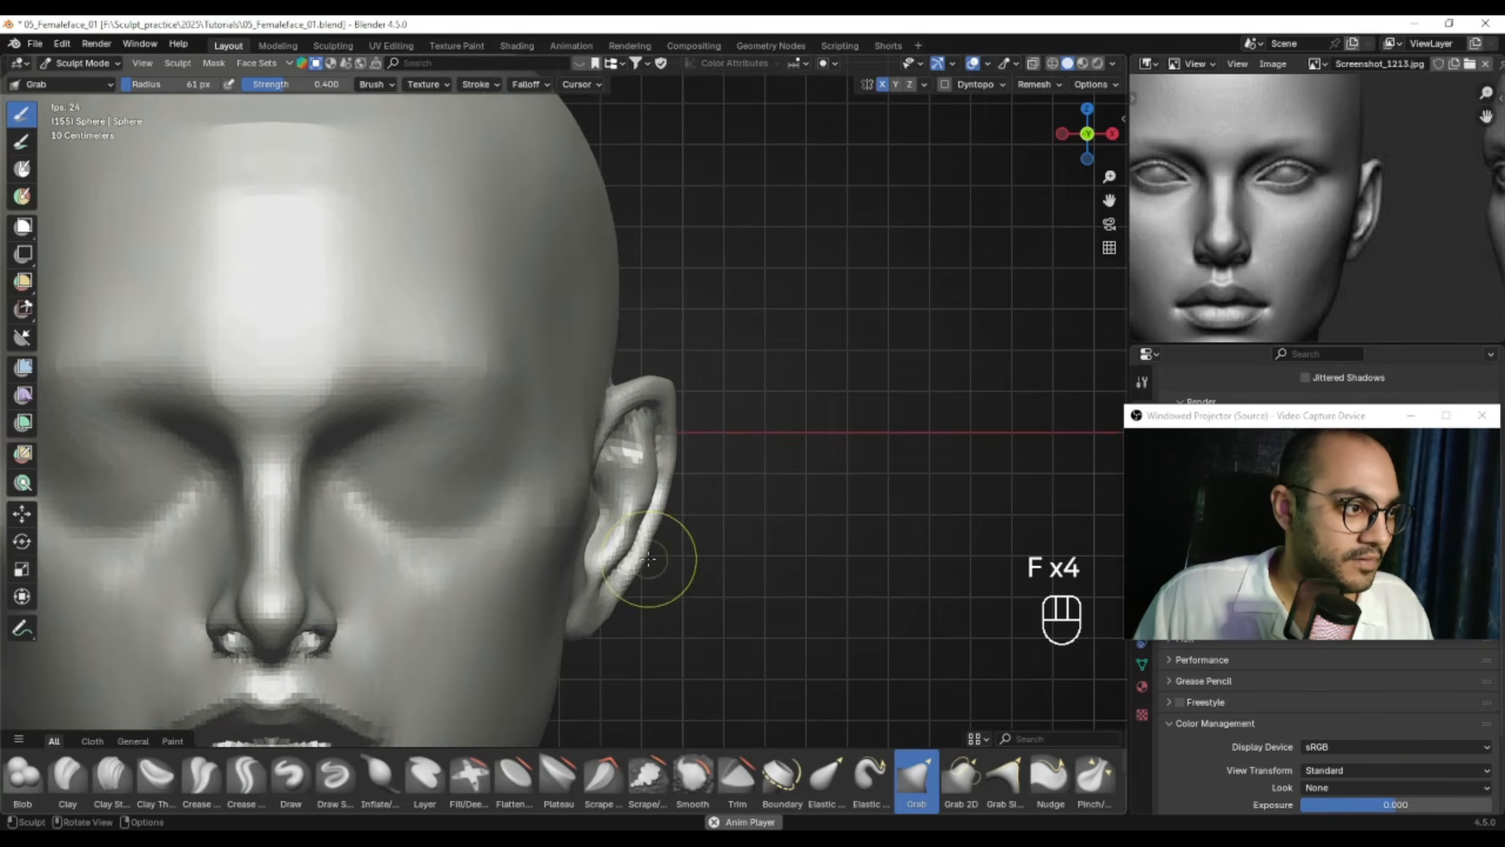
Adjust the curve of the ear's lower outer edge with the Grab brush at 82 to 99 px, undoing the last rim pull
left_click_drag(649, 558, 662, 538, "alt+shift")
key("f")
left_click(677, 541)
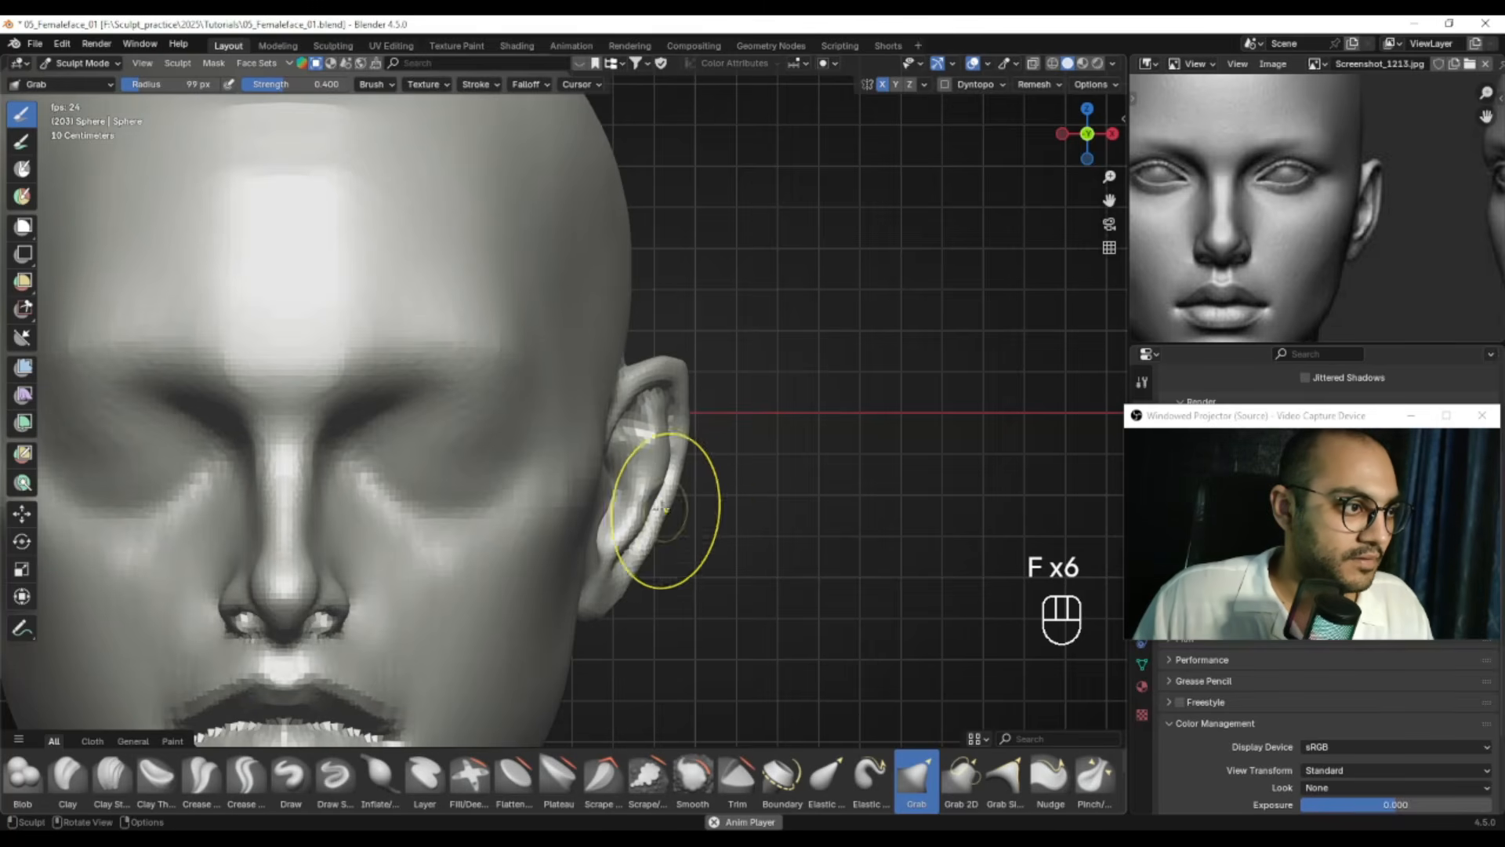
key("f")
left_click(655, 506)
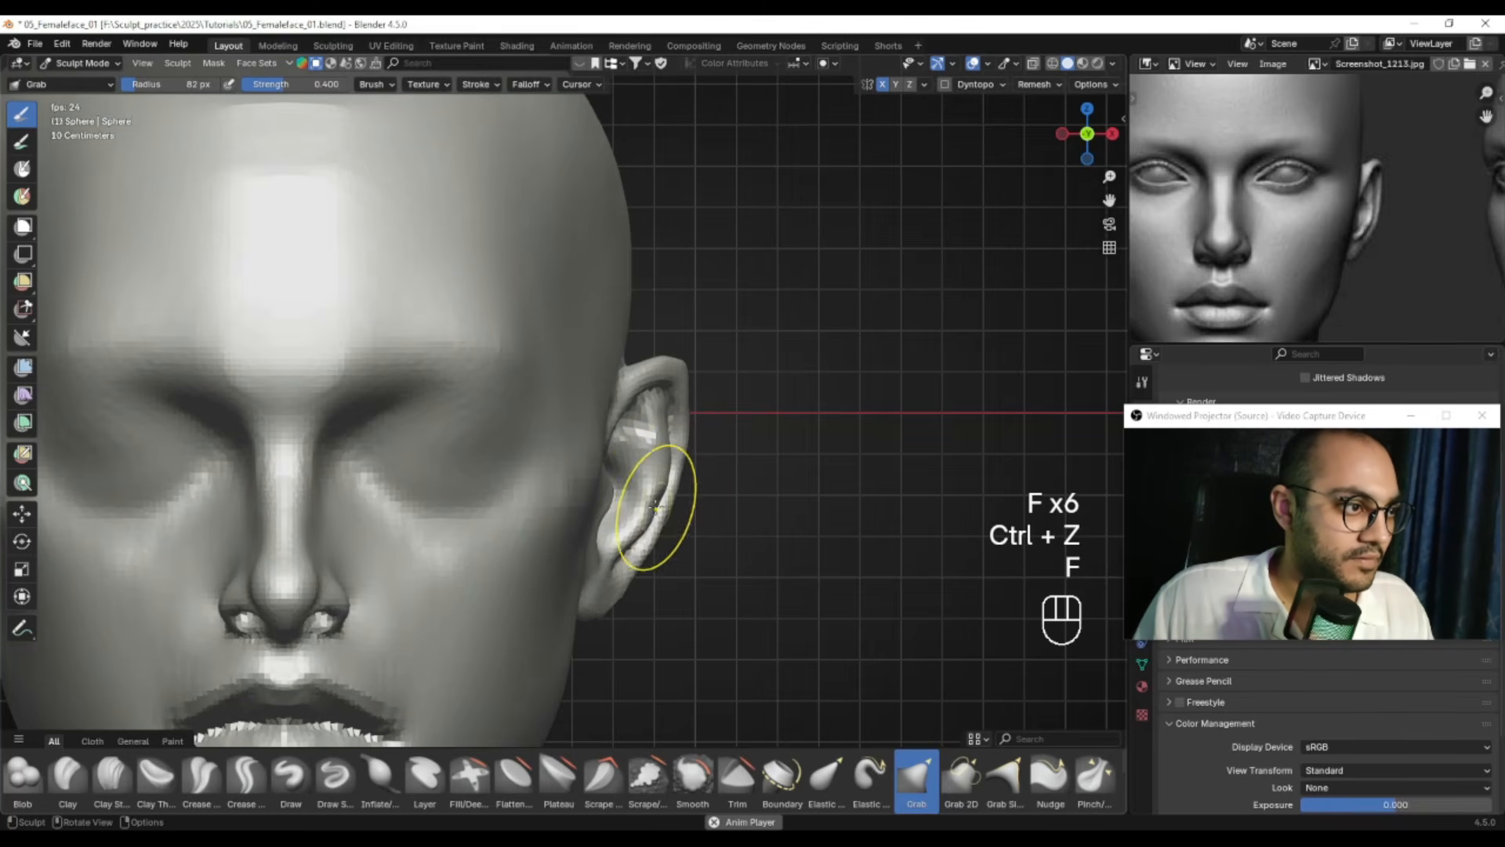
left_click_drag(669, 491, 679, 493)
key("f")
left_click(757, 424)
mouse_move(683, 393)
left_mouse_down()
mouse_move(672, 365)
mouse_move(653, 363)
mouse_move(682, 431)
mouse_move(671, 486)
left_mouse_up()
key("ctrl+z")
key("f")
left_click(759, 389)
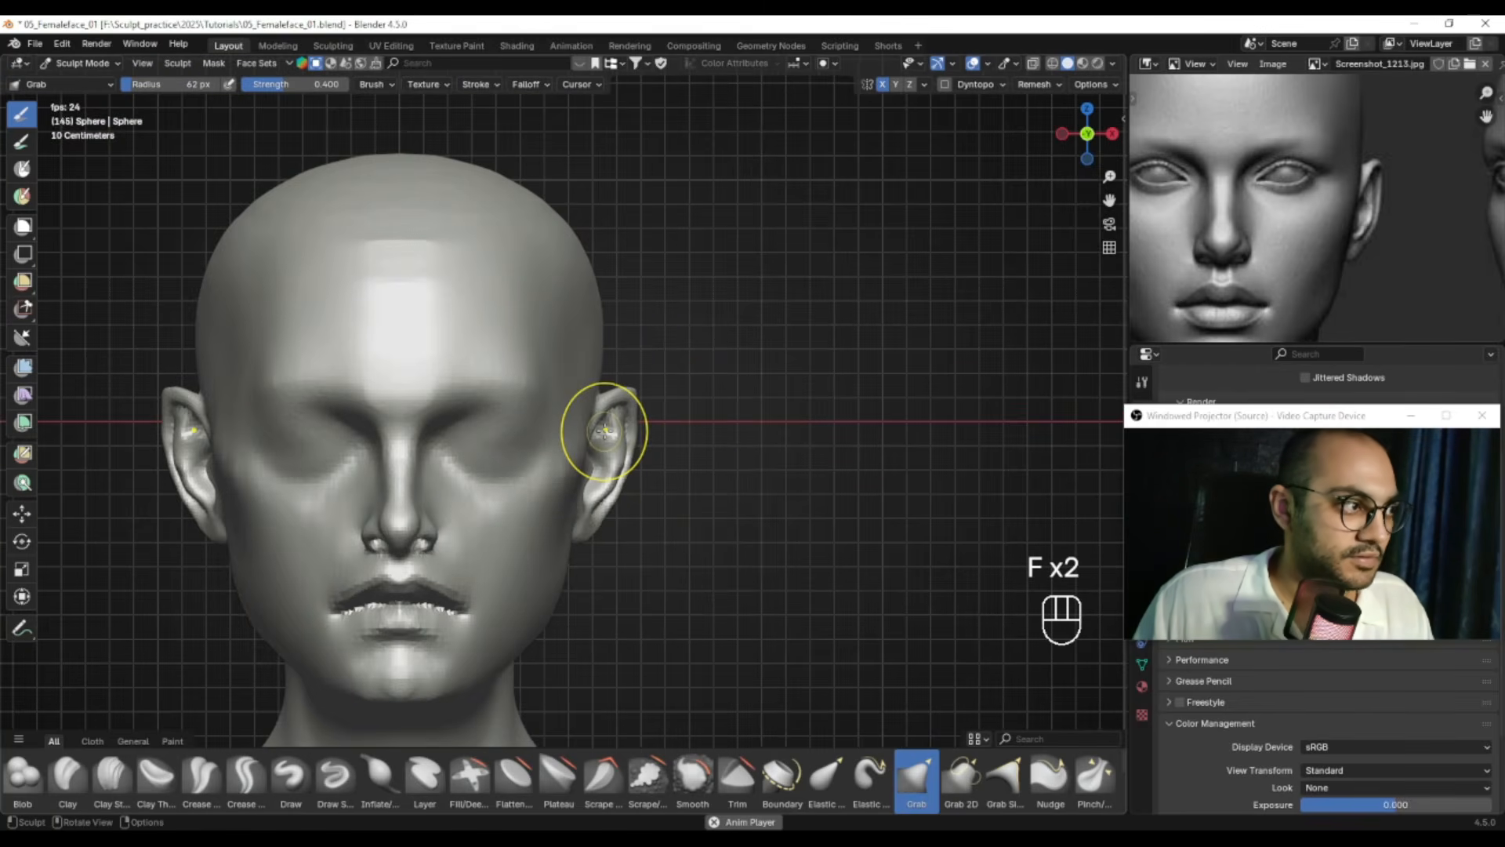
Refine the ear's outer rim and lobe from side and three-quarter views with the Grab brush, down to 37 px
key("KP_3")
mouse_move(605, 427)
left_mouse_down("ctrl+alt")
mouse_move(504, 353)
mouse_move(631, 390)
mouse_move(624, 425)
left_mouse_up("ctrl+alt")
key("f")
left_click_drag(625, 478, 654, 460)
key("f")
left_click(601, 540)
key("f")
left_click(559, 564)
left_click_drag(573, 572, 713, 457)
key("f")
left_click(625, 420)
mouse_move(625, 420)
left_mouse_down("shift")
mouse_move(663, 407)
mouse_move(643, 406)
left_mouse_up("shift")
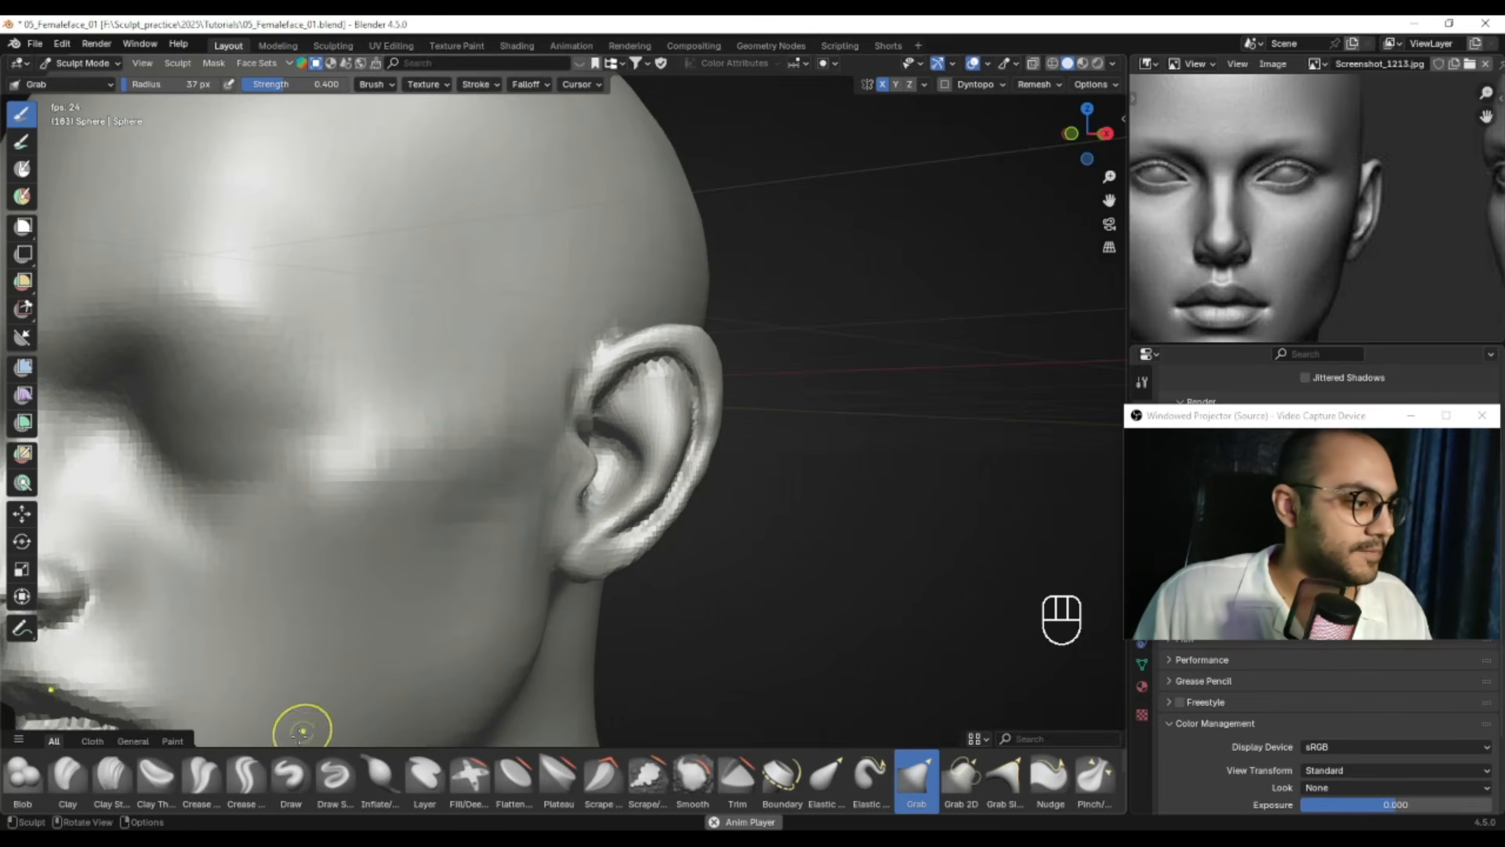
Deepen the hollow above the ear canal with inverted Draw strokes, reducing the brush from 44 px to 27 px
left_click(291, 774)
mouse_move(607, 439)
left_mouse_down("ctrl+alt")
mouse_move(625, 374)
mouse_move(696, 399)
mouse_move(643, 423)
left_mouse_up("ctrl+alt")
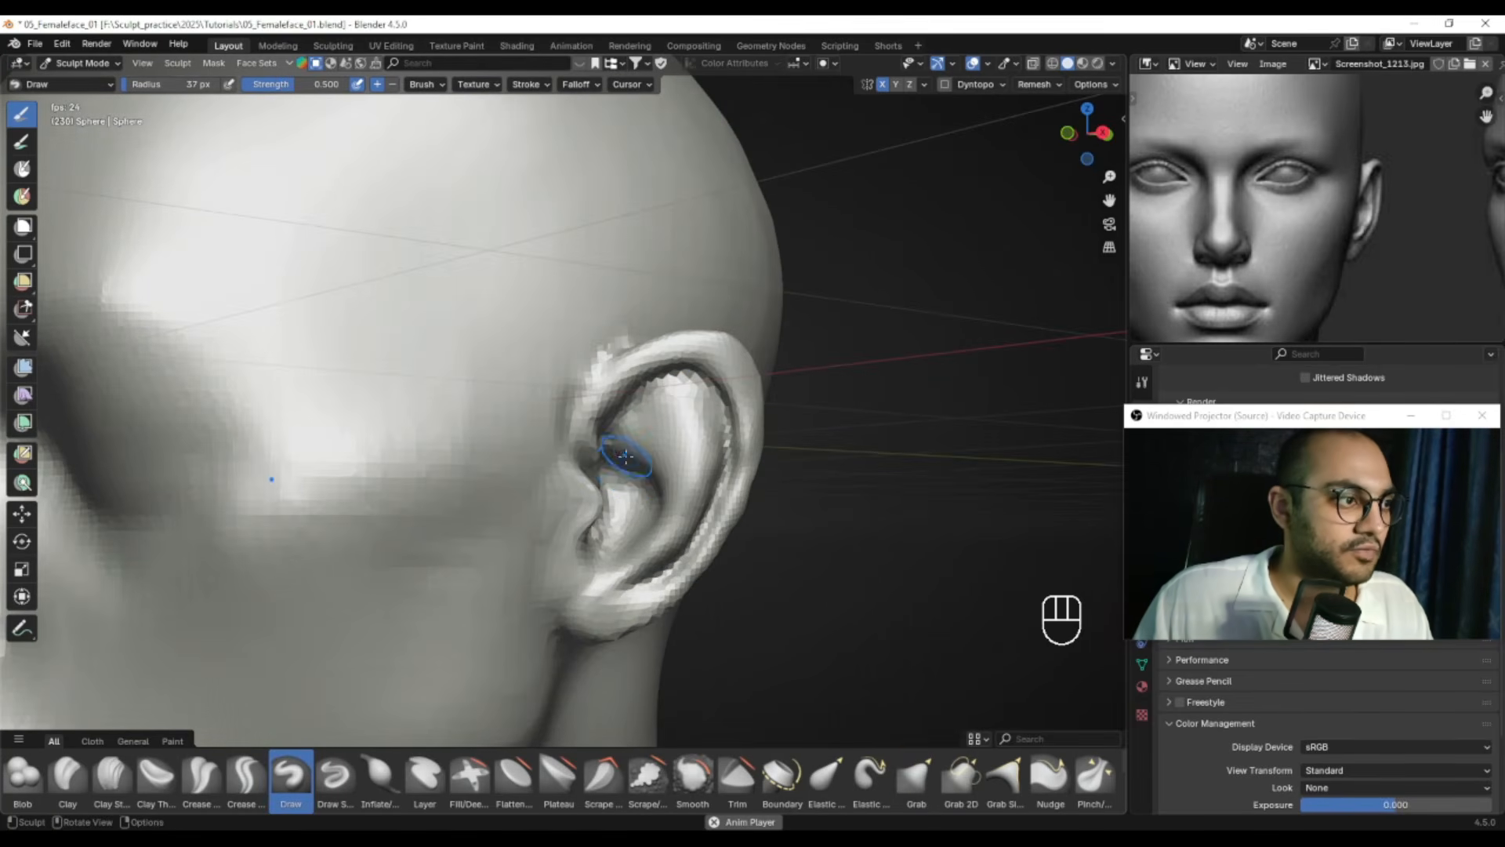
key("f")
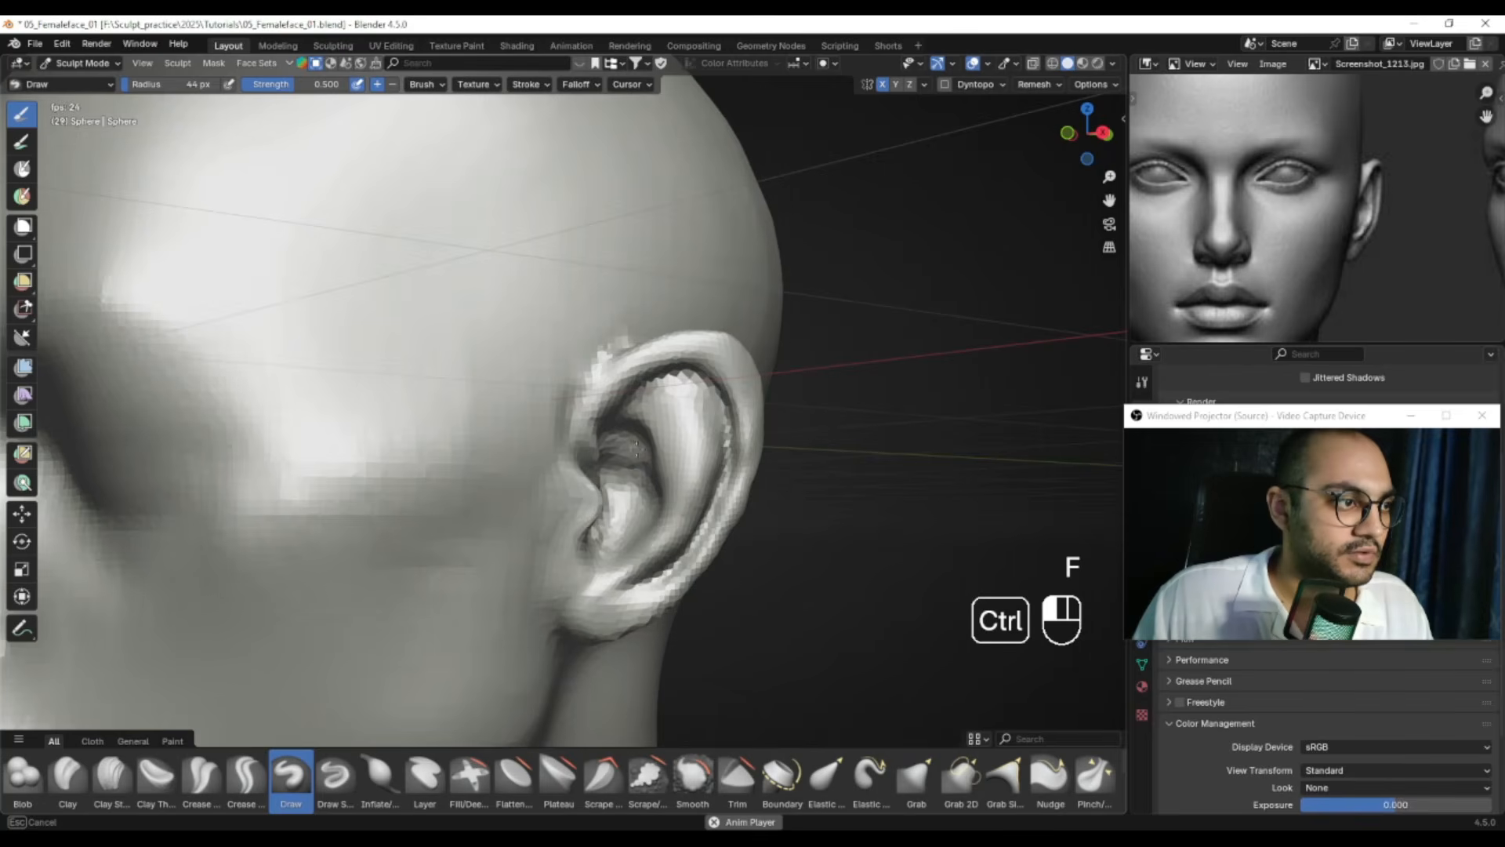
left_click(642, 441)
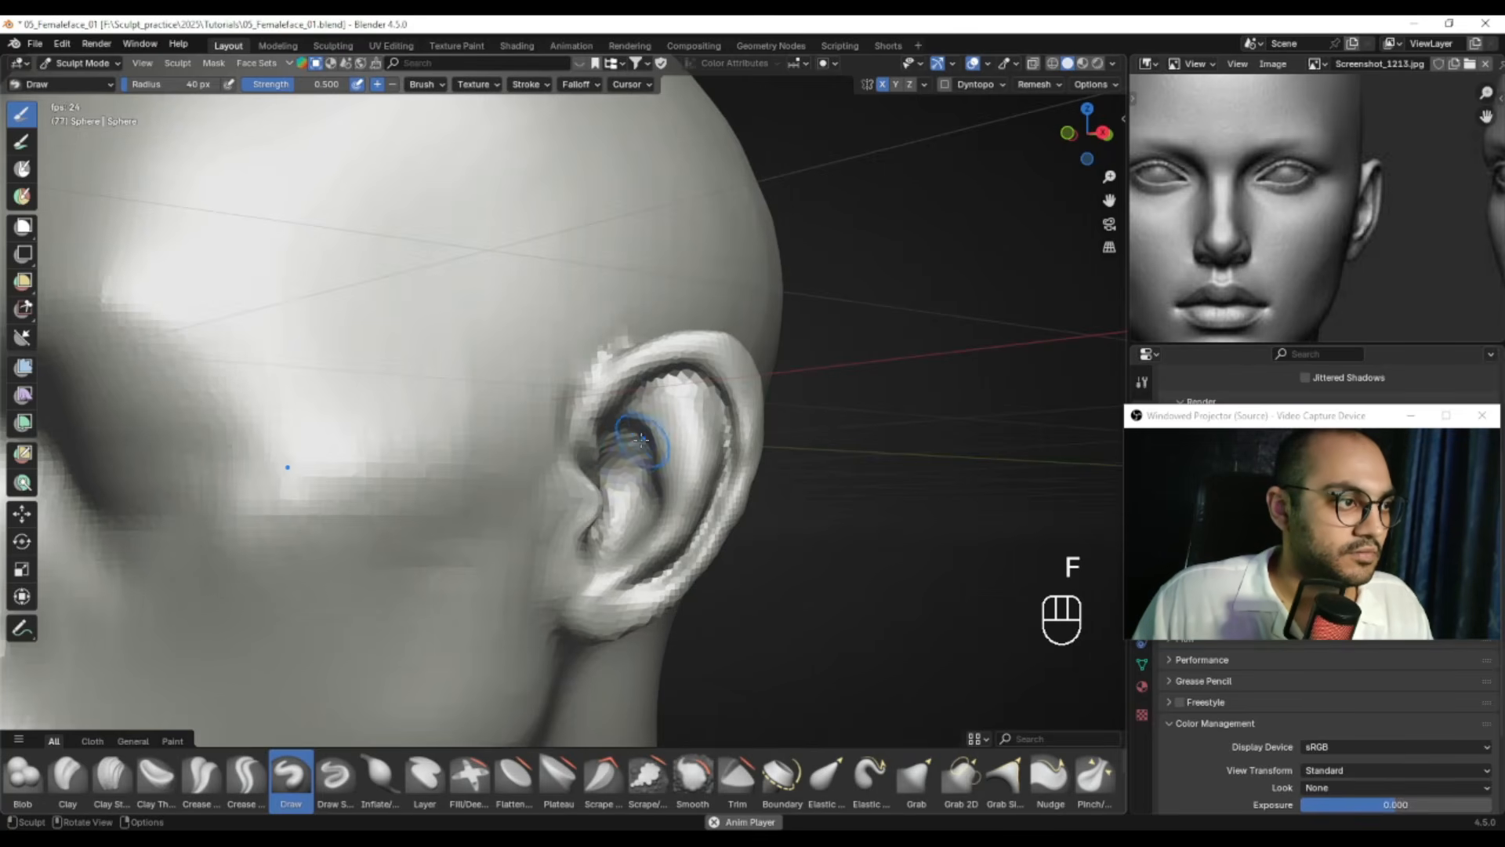
key("f")
mouse_move(624, 457)
left_mouse_down("alt")
mouse_move(552, 474)
mouse_move(576, 476)
left_mouse_up("alt")
left_click(594, 485)
key("f")
left_click(580, 473)
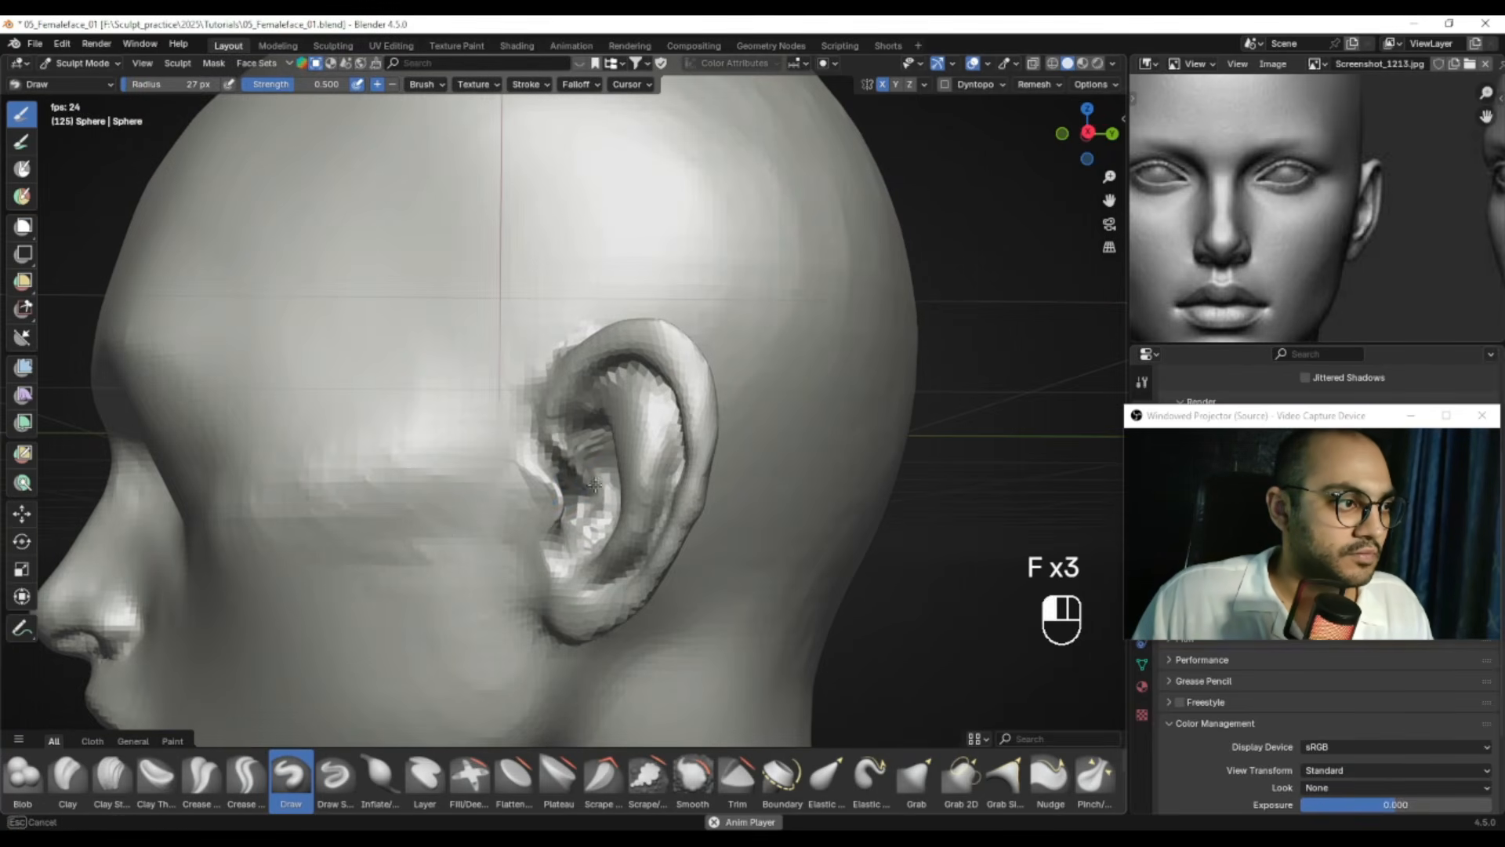
left_click(594, 485)
left_click_drag(603, 467, 593, 448, "ctrl")
Carve the small hollow at the top of the inner ear ridge with inverted Draw strokes at 23 px
mouse_move(582, 455)
left_mouse_down("alt")
mouse_move(635, 456)
mouse_move(619, 446)
left_mouse_up("alt")
mouse_move(620, 445)
left_mouse_down("alt")
mouse_move(655, 448)
mouse_move(665, 392)
left_mouse_up("alt")
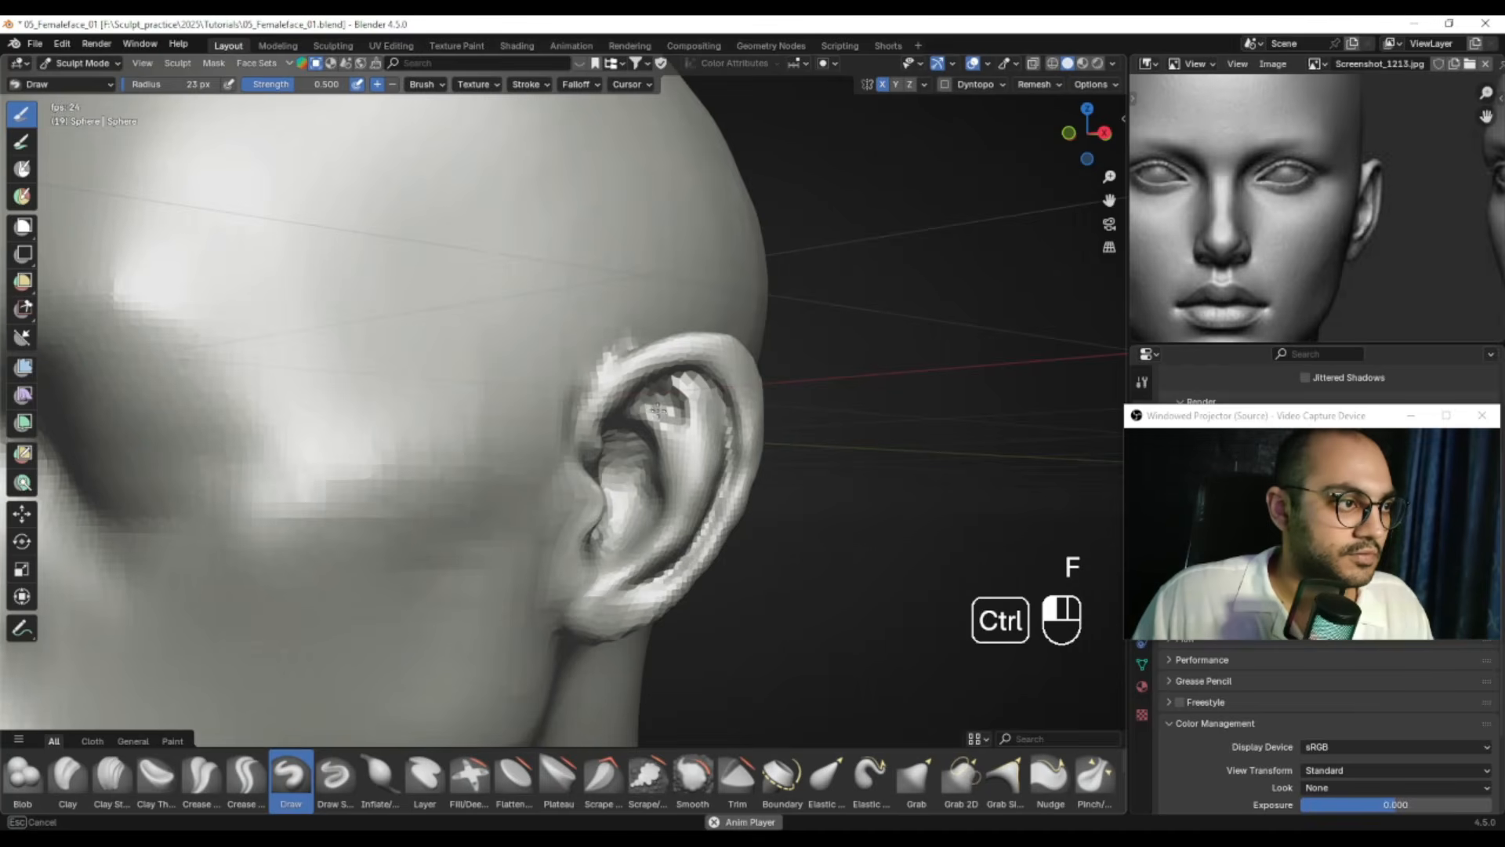
mouse_move(673, 418)
left_mouse_down("ctrl")
mouse_move(658, 392)
mouse_move(663, 418)
left_mouse_up("ctrl")
mouse_move(649, 421)
left_mouse_down("alt")
mouse_move(682, 432)
mouse_move(670, 401)
mouse_move(662, 427)
mouse_move(672, 405)
mouse_move(600, 471)
left_mouse_up("alt")
key("f")
left_click(679, 437)
mouse_move(599, 470)
left_mouse_down("alt")
mouse_move(644, 489)
mouse_move(666, 460)
mouse_move(649, 456)
mouse_move(680, 444)
left_mouse_up("alt")
mouse_move(681, 444)
left_mouse_down("ctrl+alt")
mouse_move(691, 423)
mouse_move(654, 433)
mouse_move(702, 423)
mouse_move(690, 477)
left_mouse_up("ctrl+alt")
Adjust the ear's upper rim with the Grab brush at 69 px, undo the last pull and reduce the brush to 43 px
key("g")
key("f")
left_click(711, 427)
key("f")
left_click(711, 393)
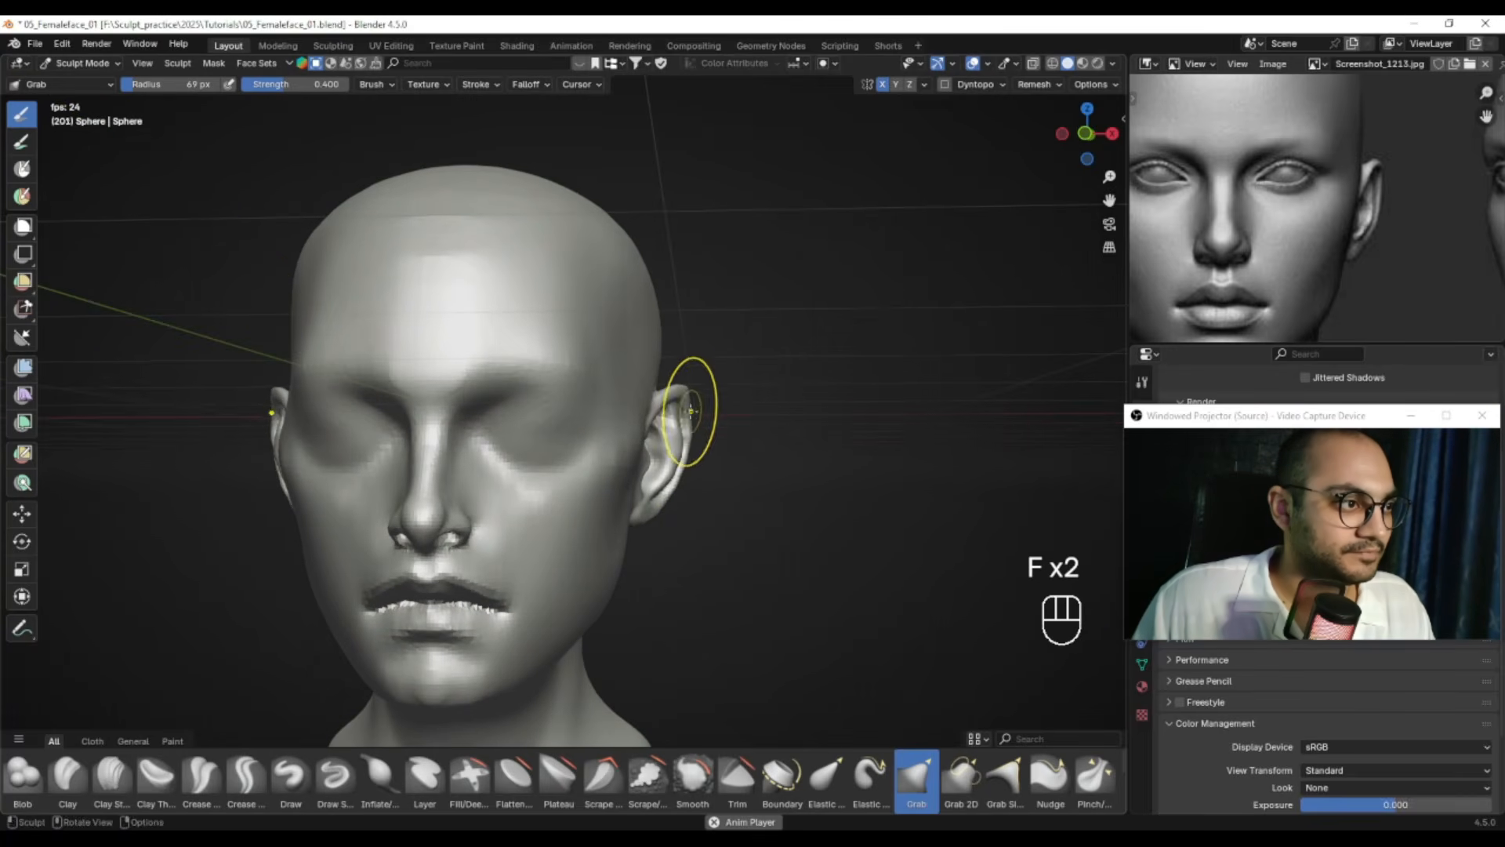
mouse_move(691, 427)
left_mouse_down("alt")
mouse_move(729, 436)
mouse_move(647, 439)
left_mouse_up("alt")
key("ctrl+z")
key("f")
left_click(664, 424)
mouse_move(647, 423)
left_mouse_down("alt")
mouse_move(689, 396)
mouse_move(680, 462)
left_mouse_up("alt")
mouse_move(667, 471)
left_mouse_down("alt")
mouse_move(685, 473)
mouse_move(681, 490)
left_mouse_up("alt")
left_click_drag(666, 480, 709, 472, "alt")
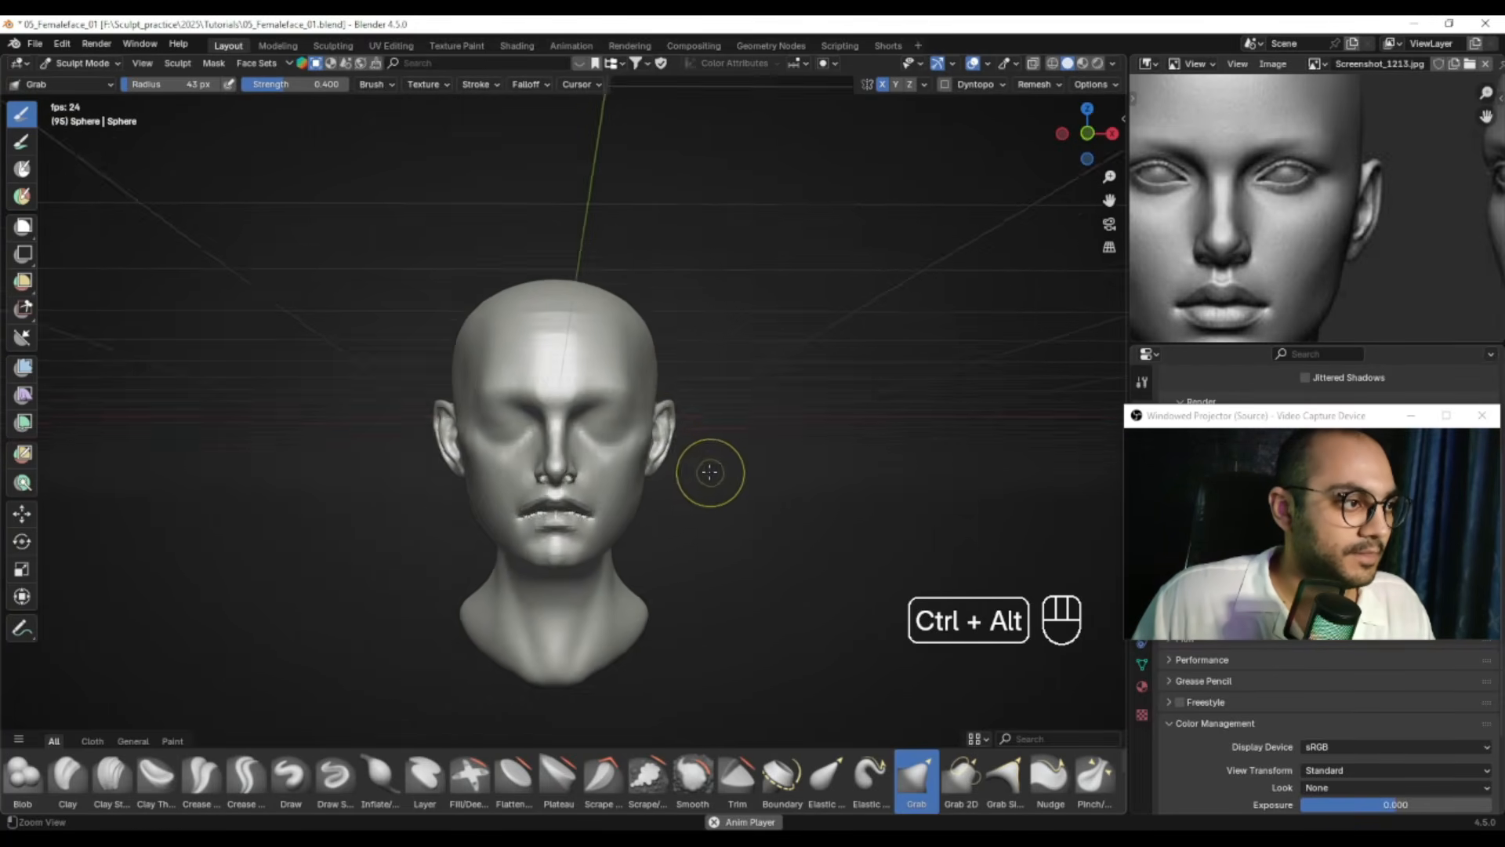
Compare the head with the front-view reference and mark the reference's jaw shape in a temporary screen capture
middle_click_drag(710, 472, 700, 445, "ctrl+alt")
middle_click_drag(1239, 256, 1297, 263, "alt")
mouse_move(639, 455)
middle_mouse_down("alt")
mouse_move(684, 457)
mouse_move(662, 455)
middle_mouse_up("alt")
key("KP_1")
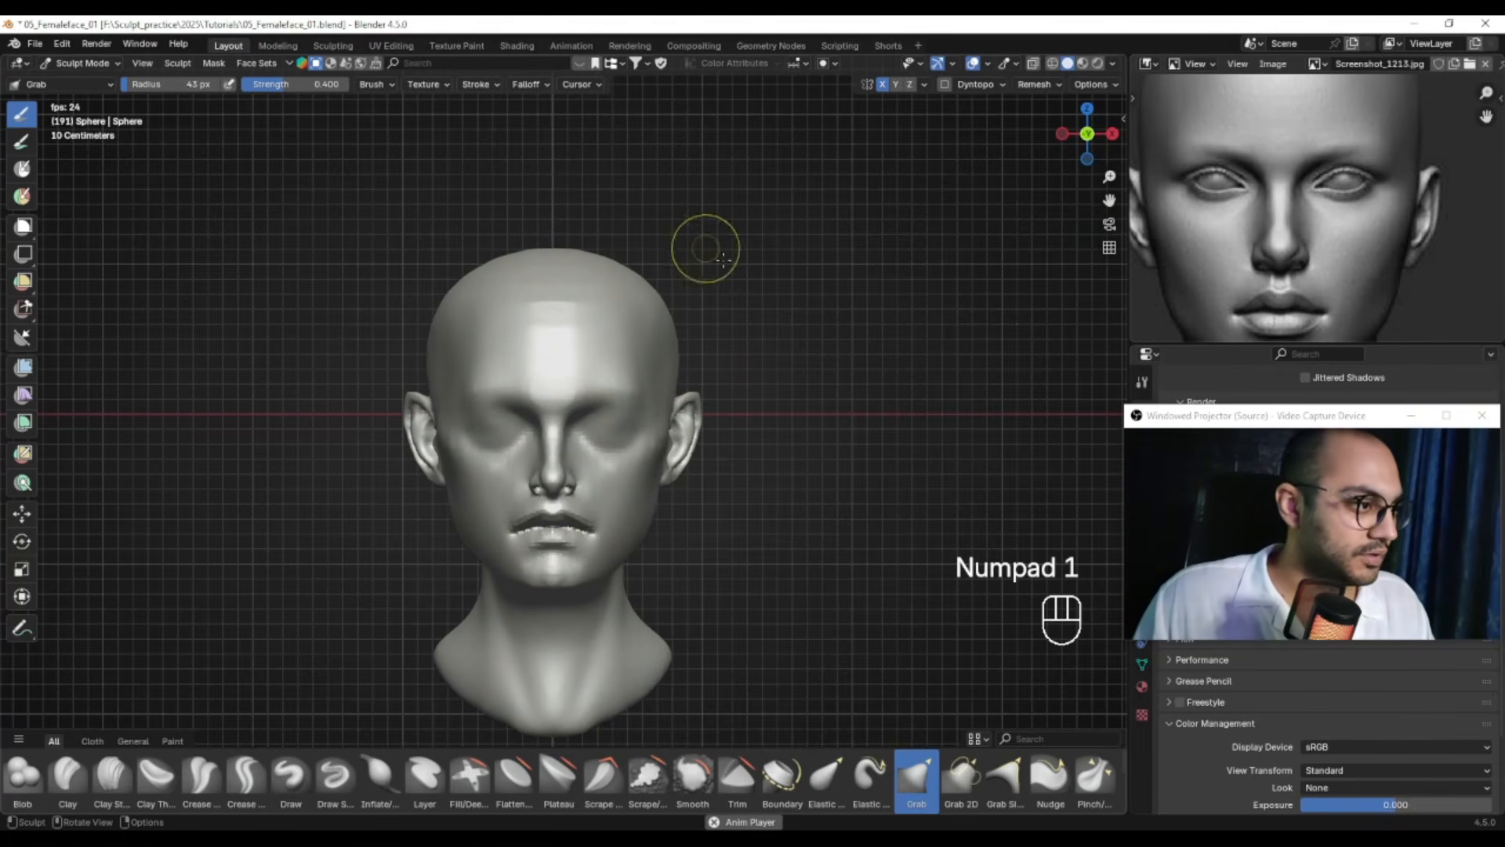
middle_click_drag(1302, 292, 1290, 241, "alt")
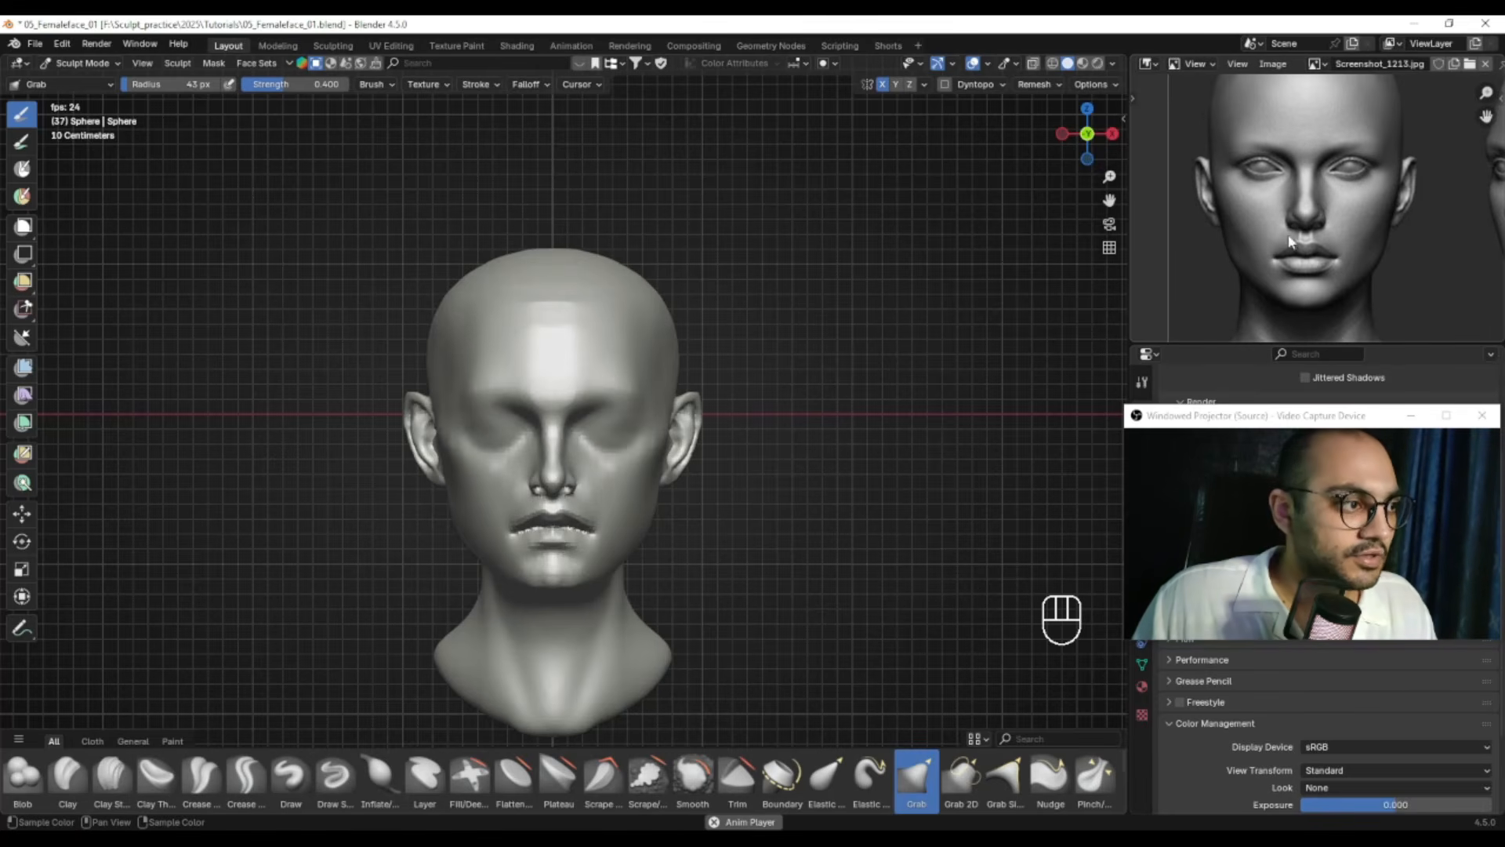
key("F1")
left_click_drag(1182, 155, 1417, 321)
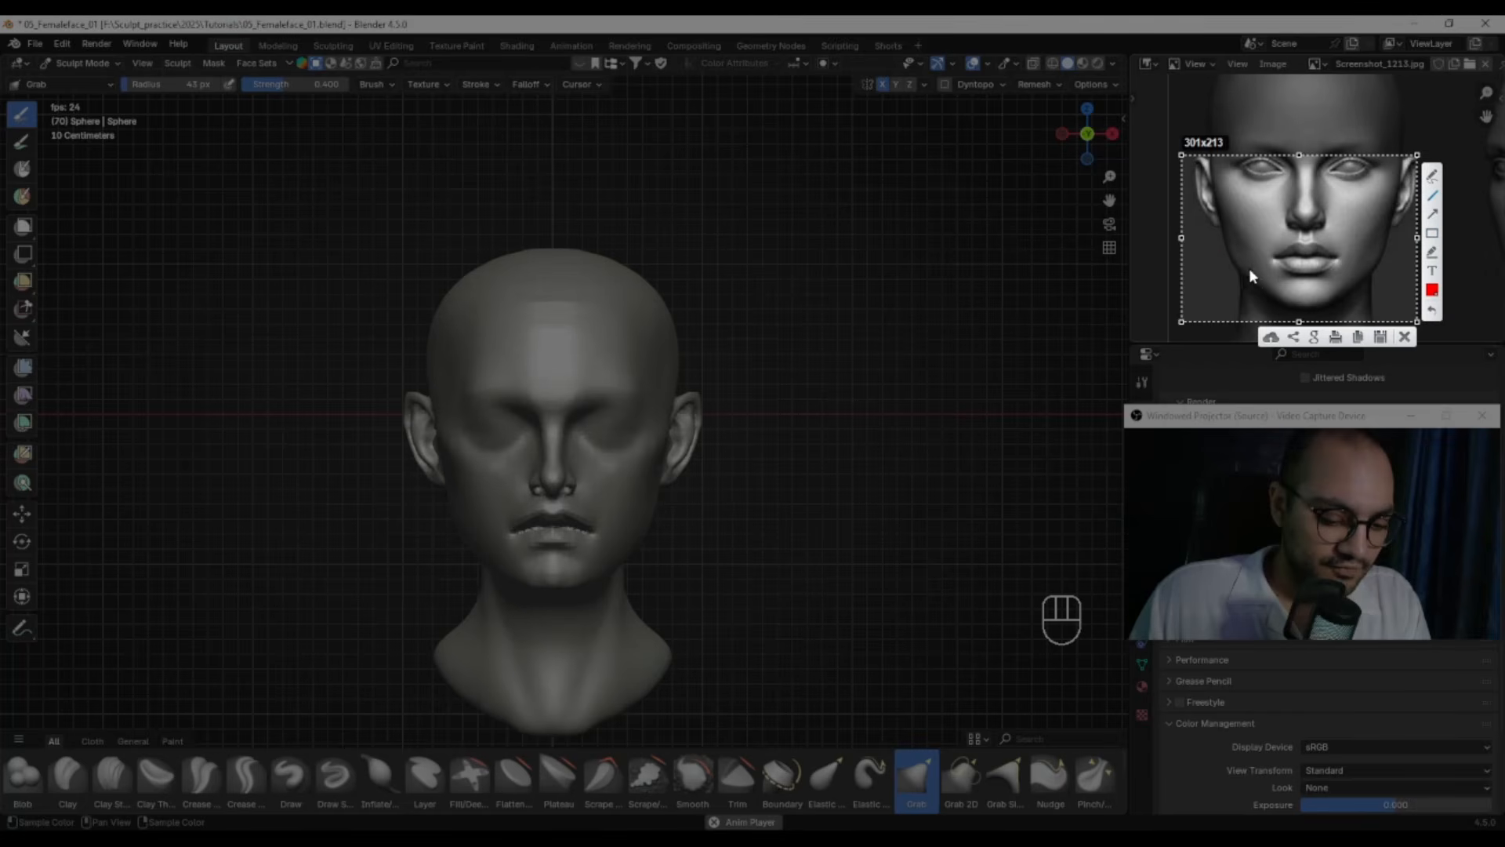
left_click_drag(1225, 261, 1285, 307)
left_click_drag(1227, 262, 1209, 206)
left_click_drag(1227, 264, 1302, 268)
key("Escape")
Reshape the side contour of the jaw in the front view with the Grab brush, enlarging it from 82 px to 142 px
middle_click_drag(675, 547, 701, 534, "ctrl+alt")
middle_click_drag(701, 534, 709, 453, "shift")
key("f")
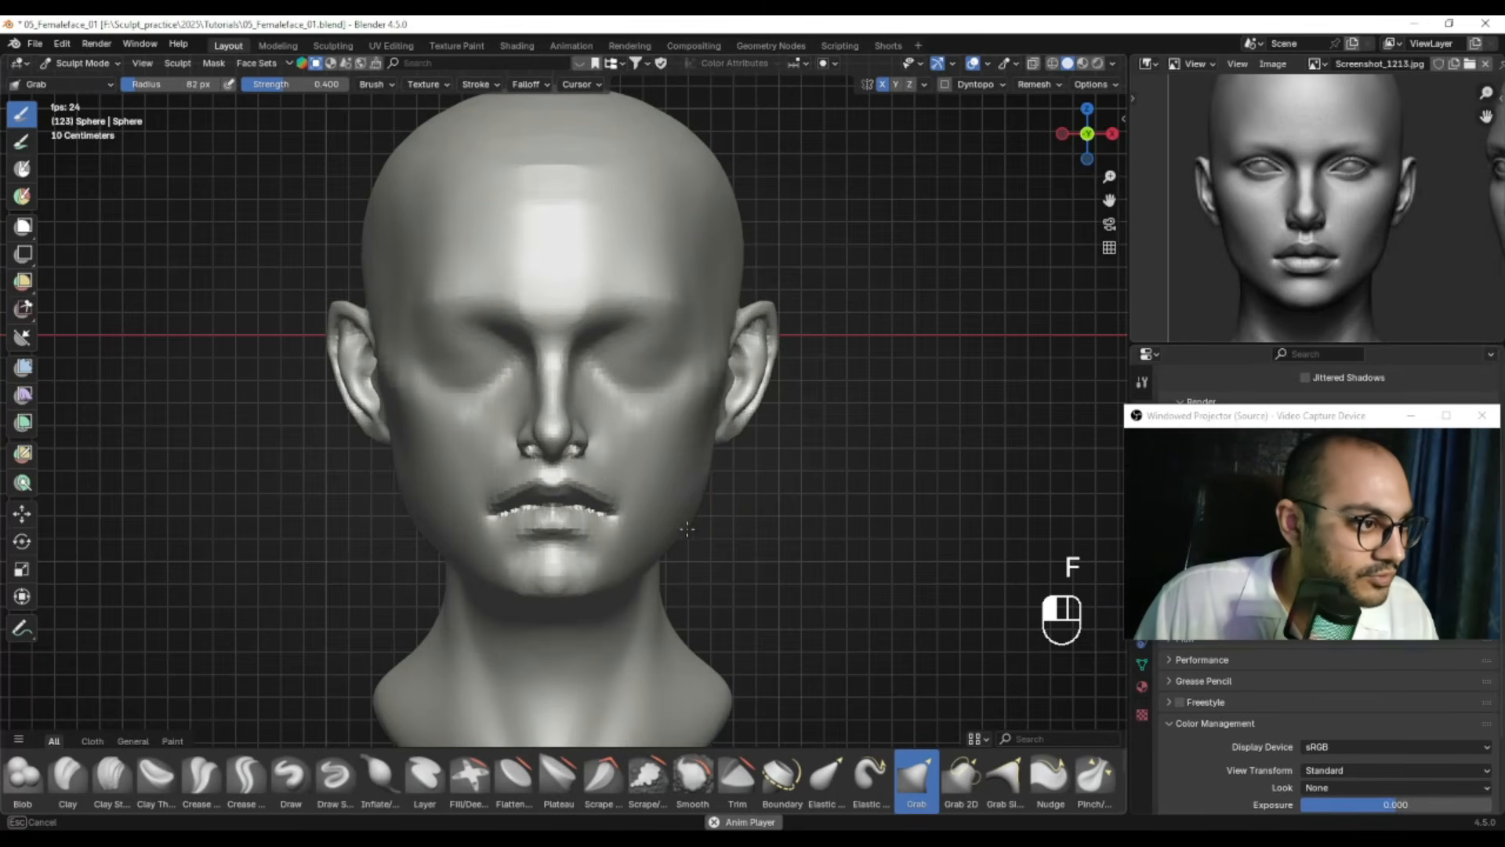
left_click_drag(681, 525, 680, 528)
key("ctrl+z")
key("f")
left_click(688, 541)
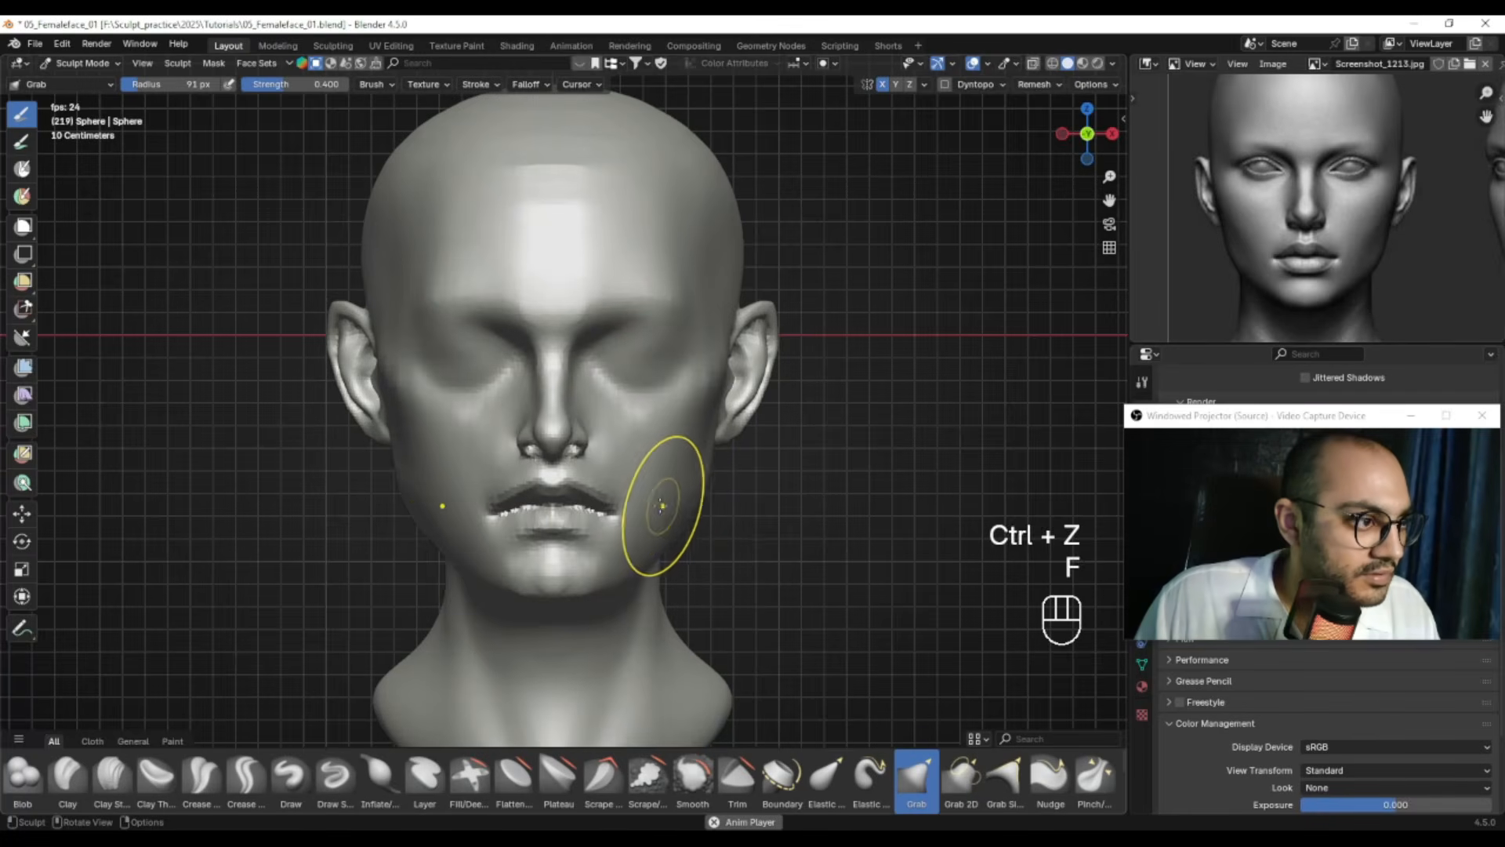
key("f")
left_click(676, 507)
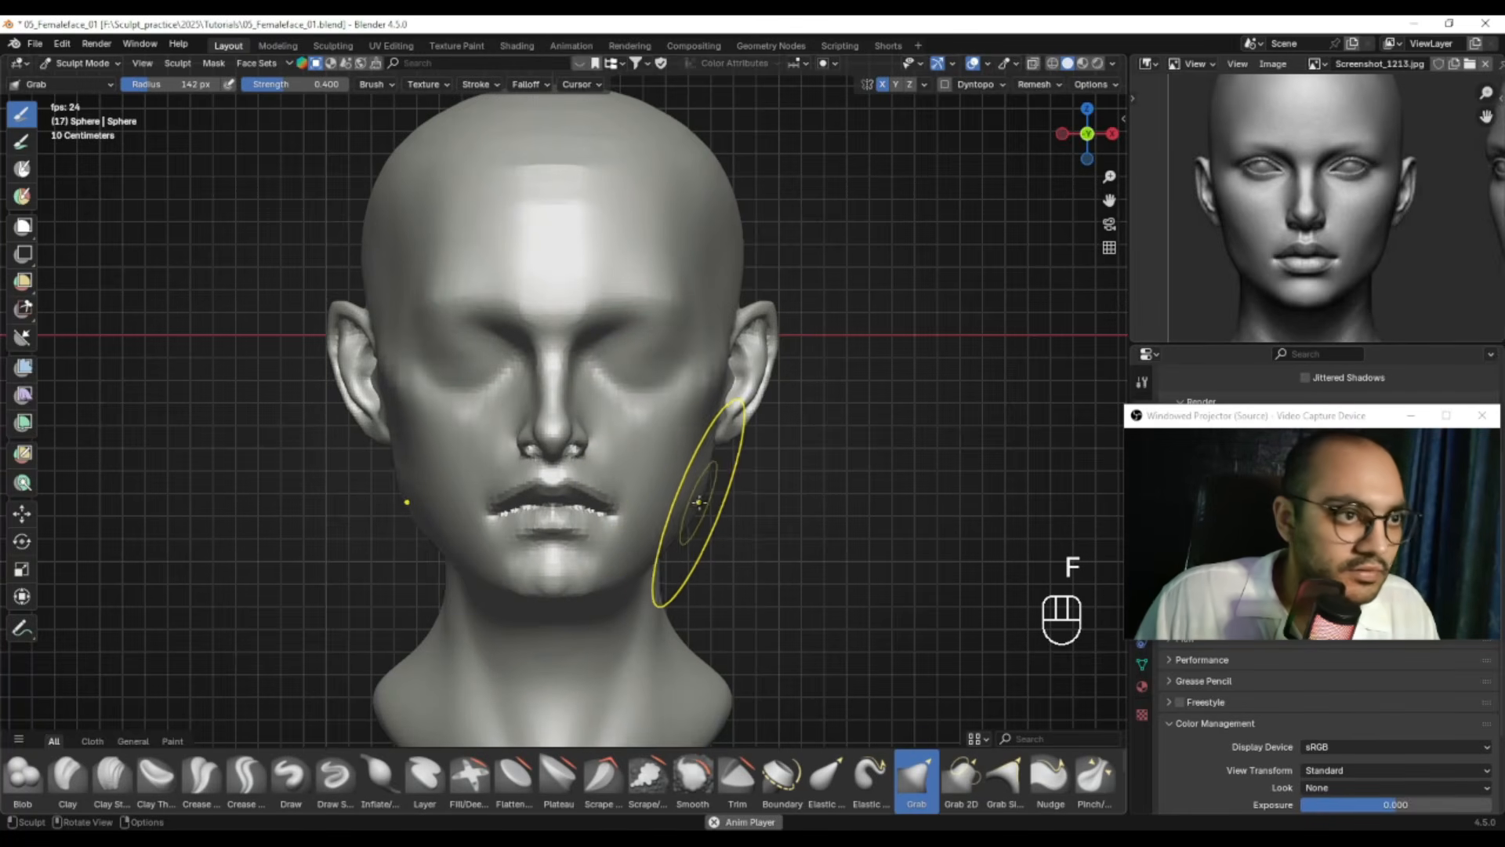
mouse_move(710, 498)
left_mouse_down()
mouse_move(695, 496)
mouse_move(671, 540)
mouse_move(511, 538)
mouse_move(550, 517)
mouse_move(523, 535)
left_mouse_up()
Refine the rear part of the jawline with the Grab brush, reducing its radius to 108 px
key("f")
left_click(676, 496)
key("f")
left_click(760, 531)
key("f")
left_click(540, 539)
key("f")
left_click(544, 519)
key("f")
left_click(541, 530)
Compare with the profile reference and adjust the lower jaw edge with the Grab brush at 104 px
left_click_drag(1473, 266, 1186, 266, "alt")
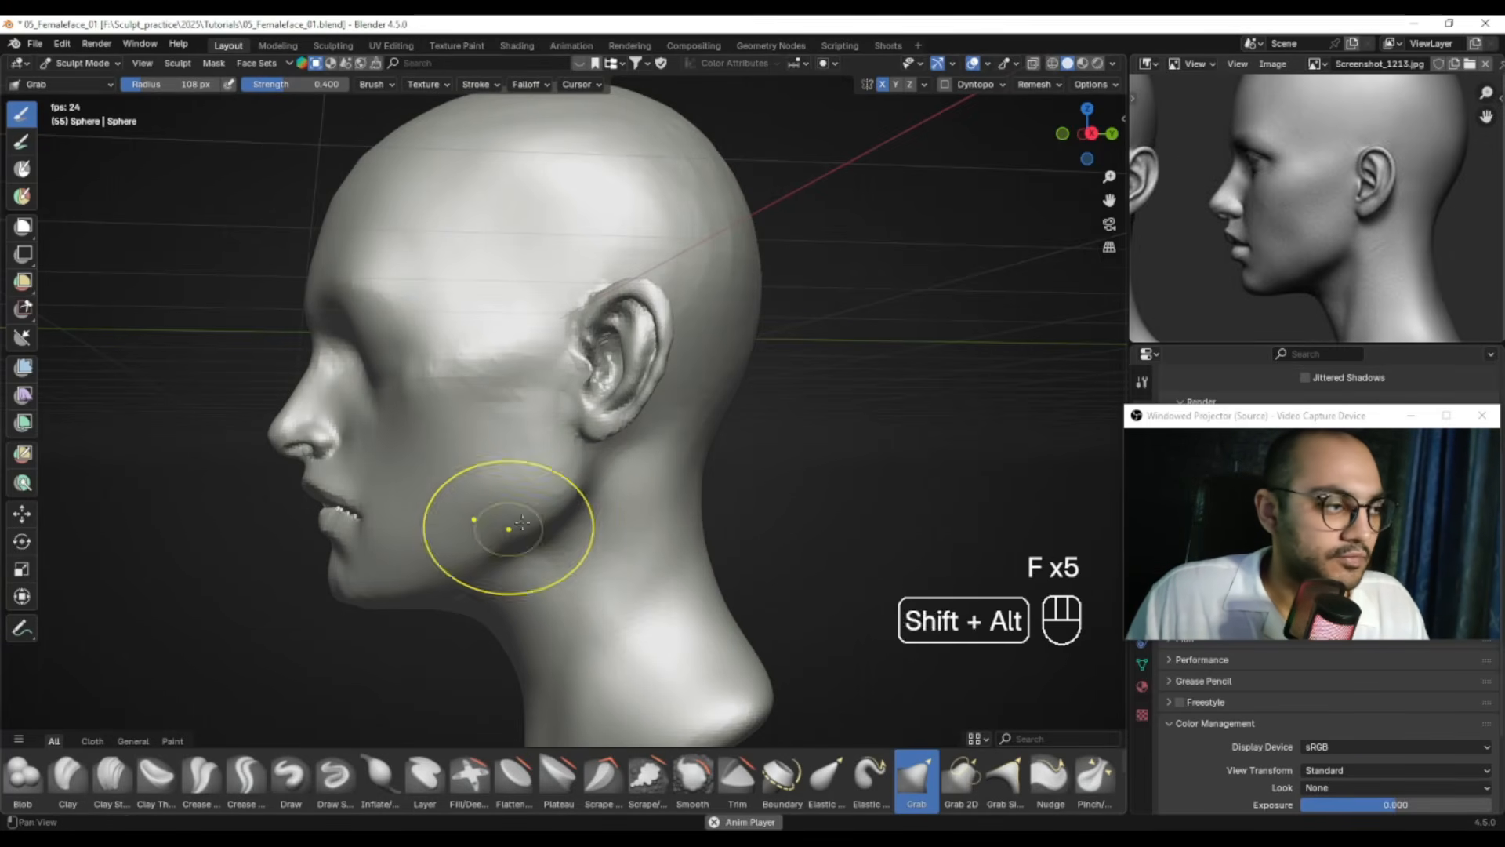
left_click_drag(507, 526, 556, 507, "alt+shift")
key("f")
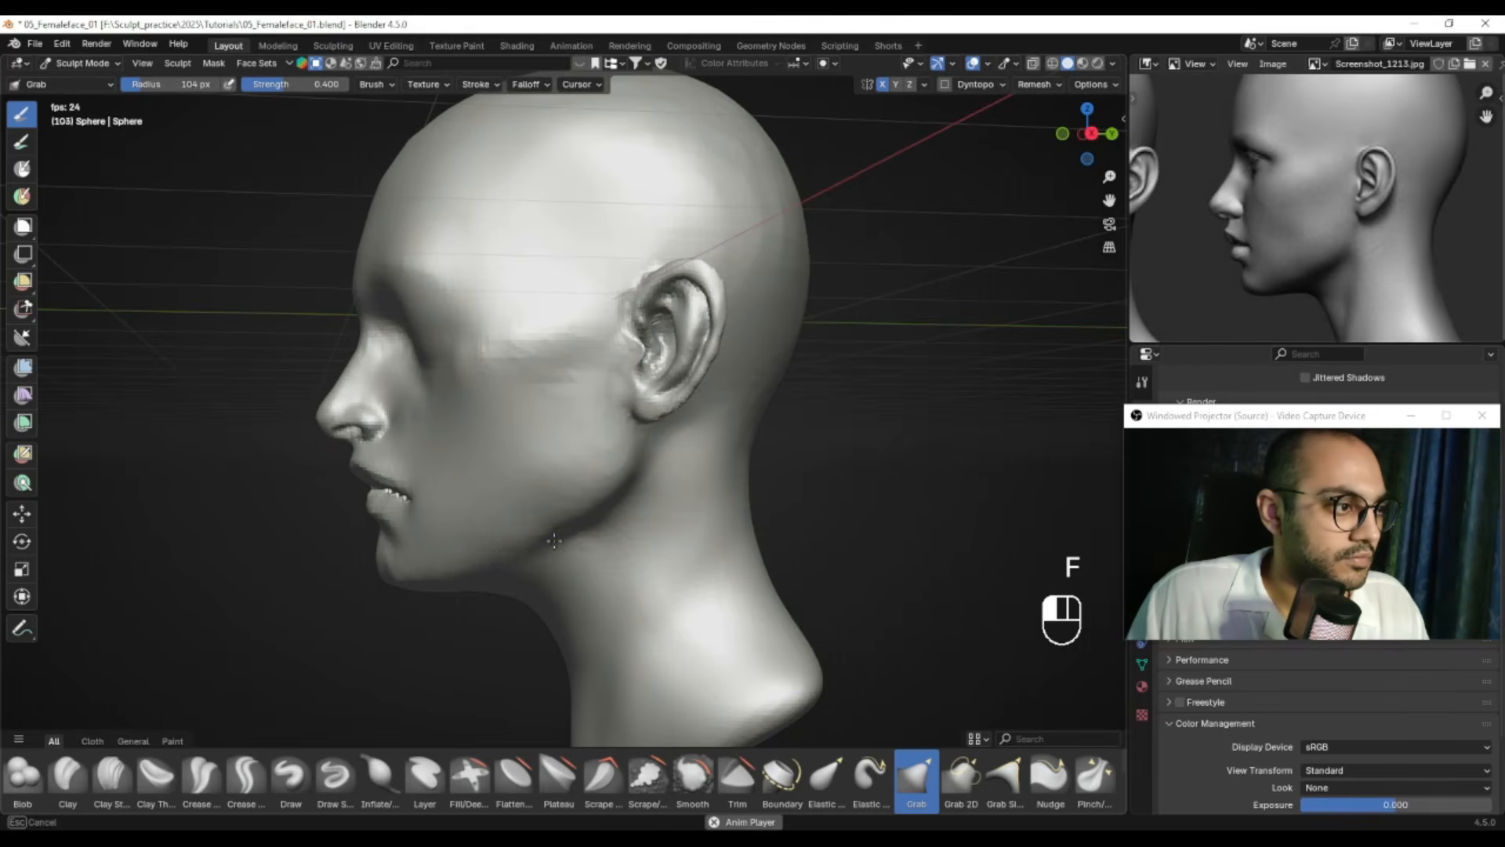
key("f")
left_click(544, 524)
left_click_drag(562, 531, 541, 522)
Check the reshaped jaw and face in three-quarter and front views against the matching reference heads
middle_click_drag(541, 522, 639, 527, "alt")
middle_click_drag(639, 527, 572, 455, "alt")
middle_click_drag(1200, 255, 1371, 256, "alt")
middle_click_drag(760, 380, 750, 335, "alt")
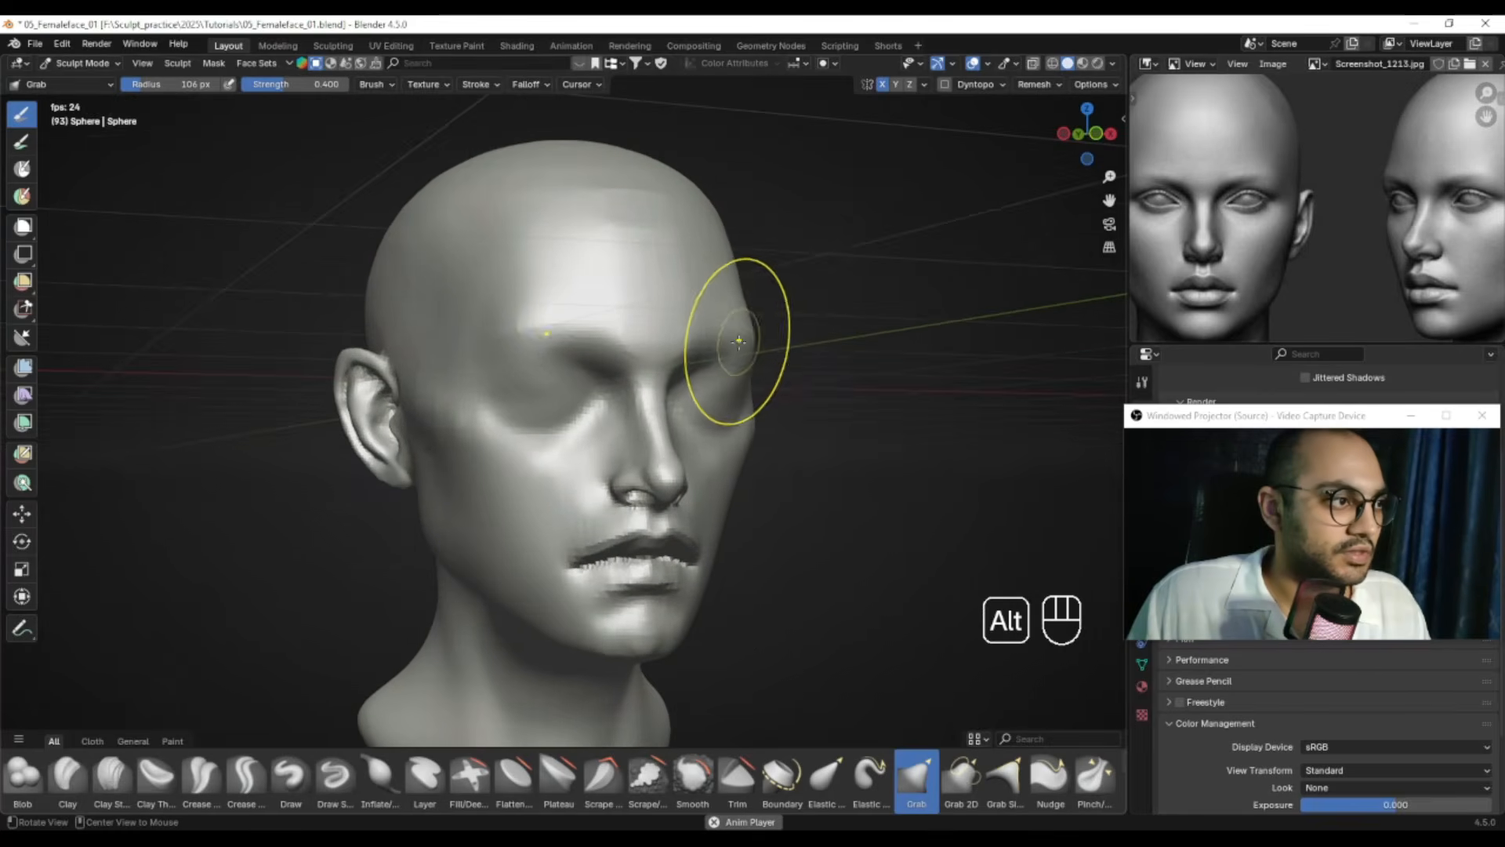
middle_click_drag(1311, 251, 1353, 256, "alt")
middle_click_drag(677, 372, 615, 379, "alt")
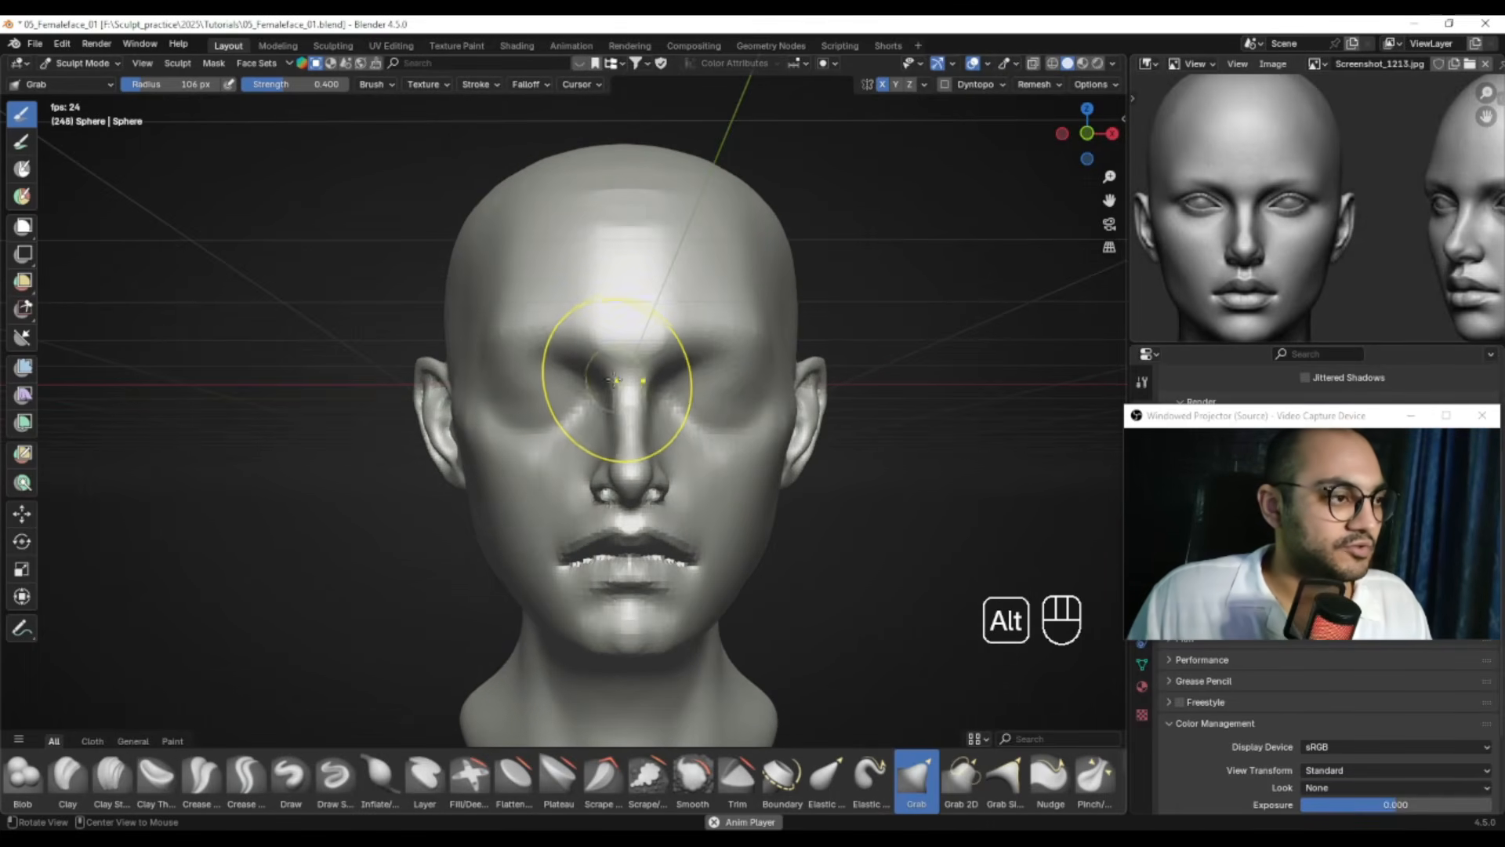
Try drawing an eyelid line across the eye socket with the Draw Sharp brush at 37 px, then undo the strokes
left_click(331, 772)
key("f")
left_click(514, 387)
mouse_move(566, 397)
middle_mouse_down("ctrl+alt")
mouse_move(579, 388)
mouse_move(549, 399)
middle_mouse_up("ctrl+alt")
key("f")
key("f")
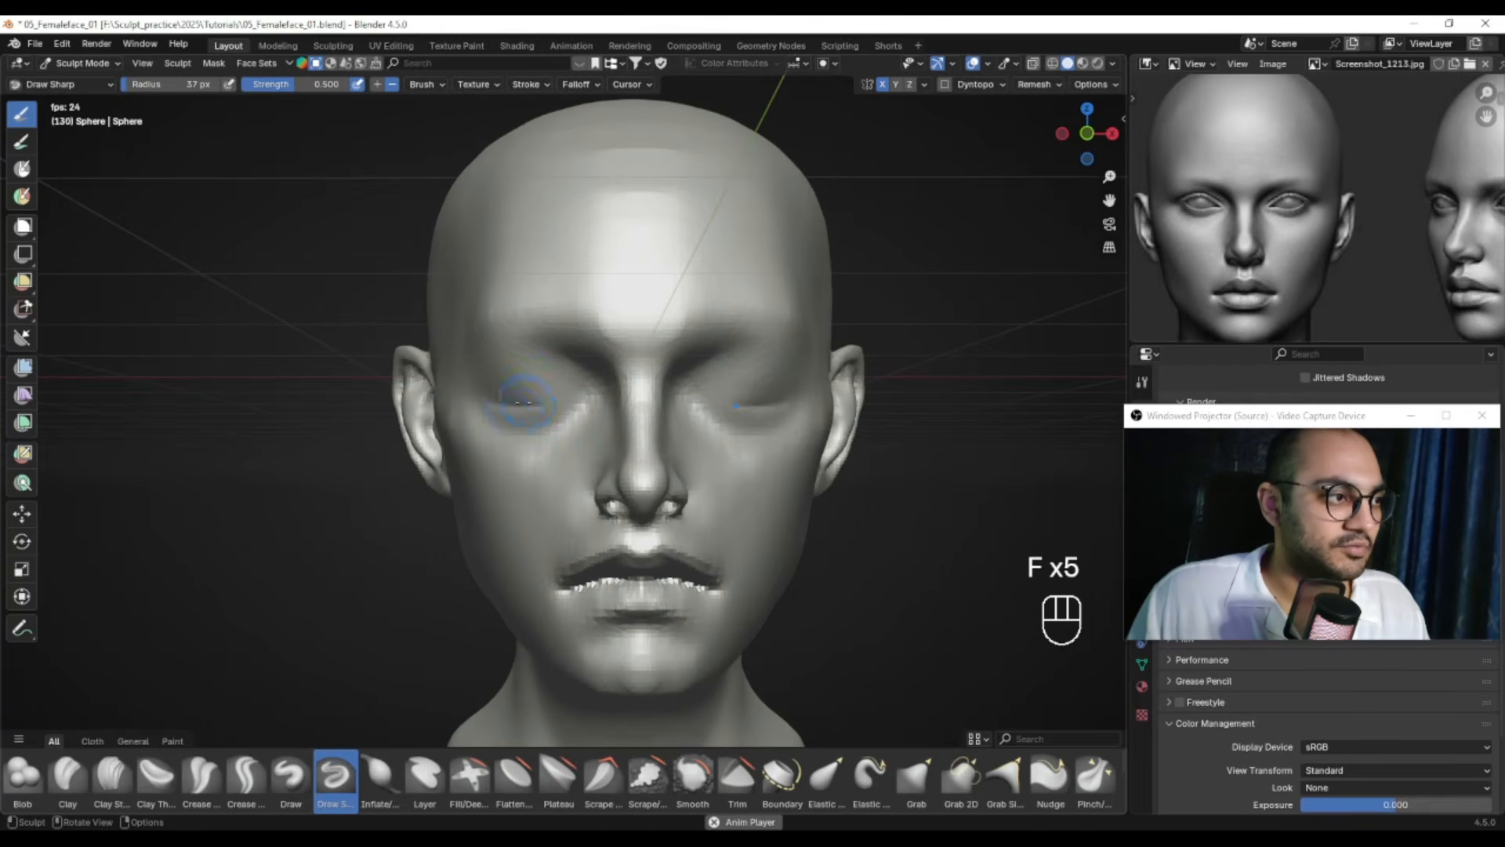
middle_click_drag(580, 392, 609, 380, "ctrl+alt")
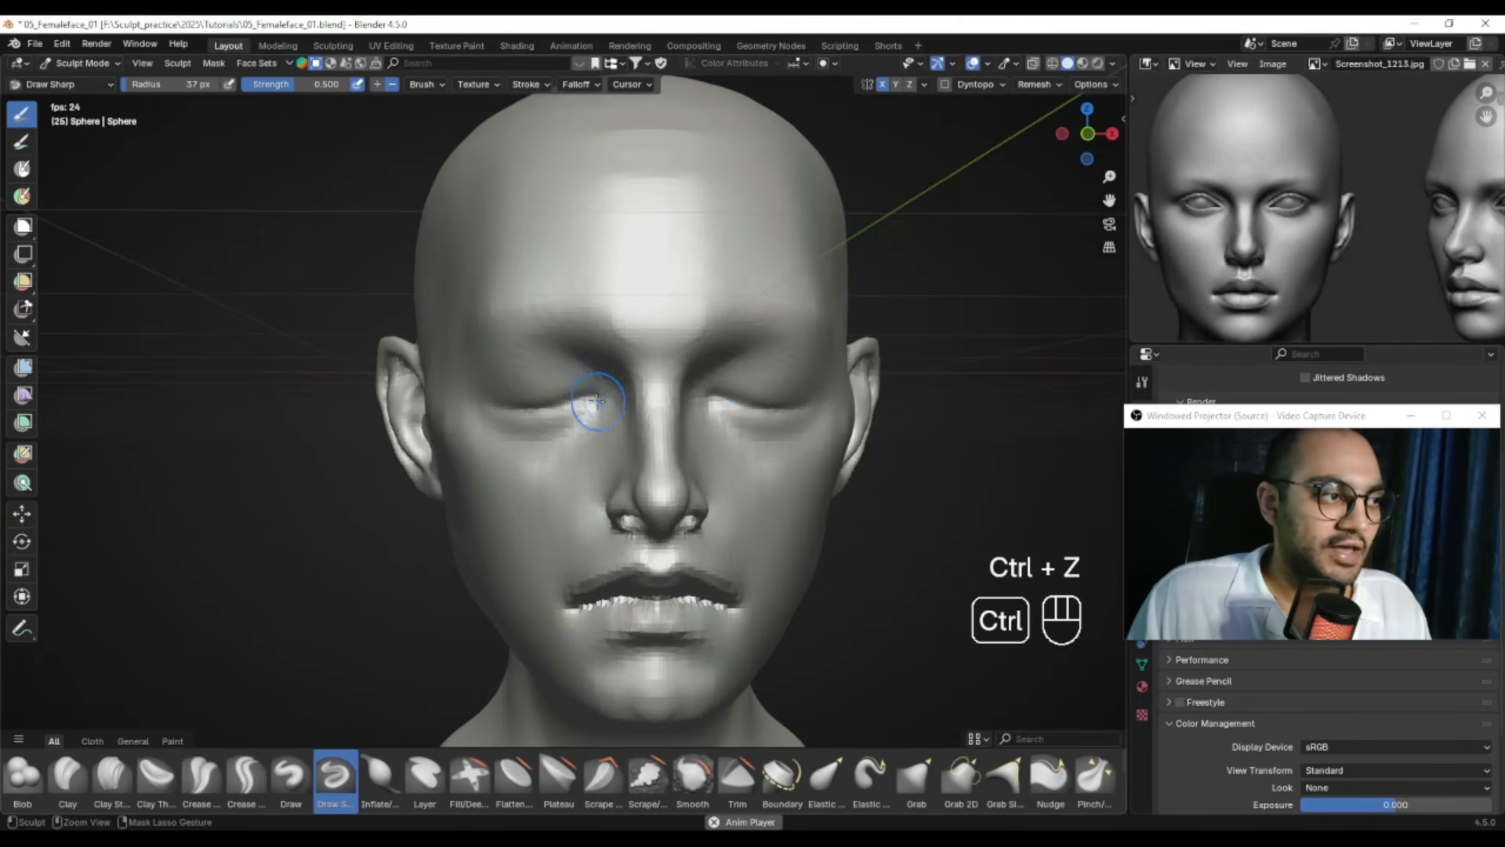
key("ctrl+z")
key("ctrl+z")
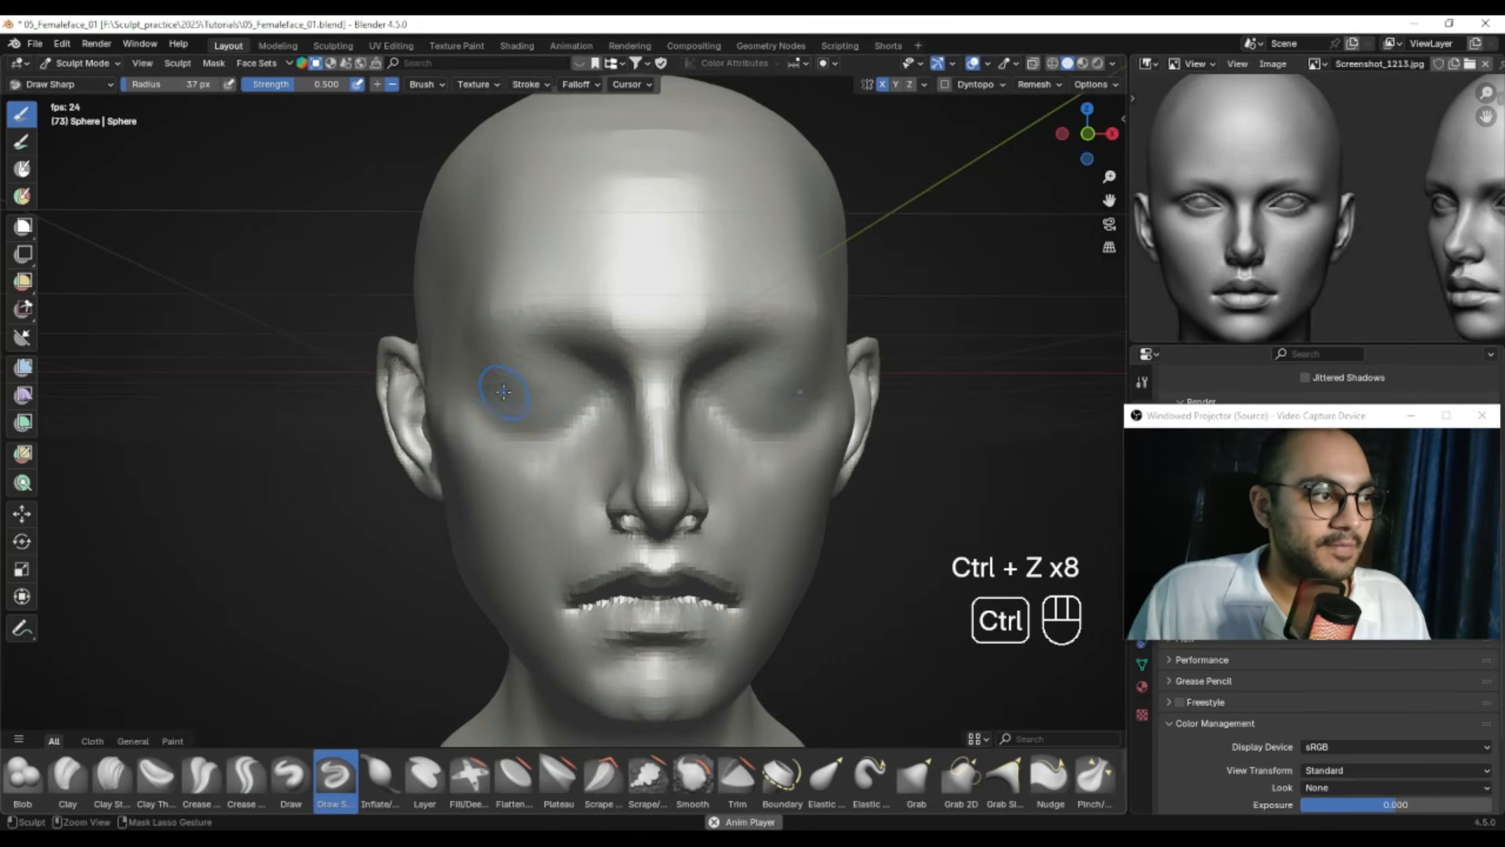
left_click_drag(503, 392, 519, 403)
key("ctrl+z")
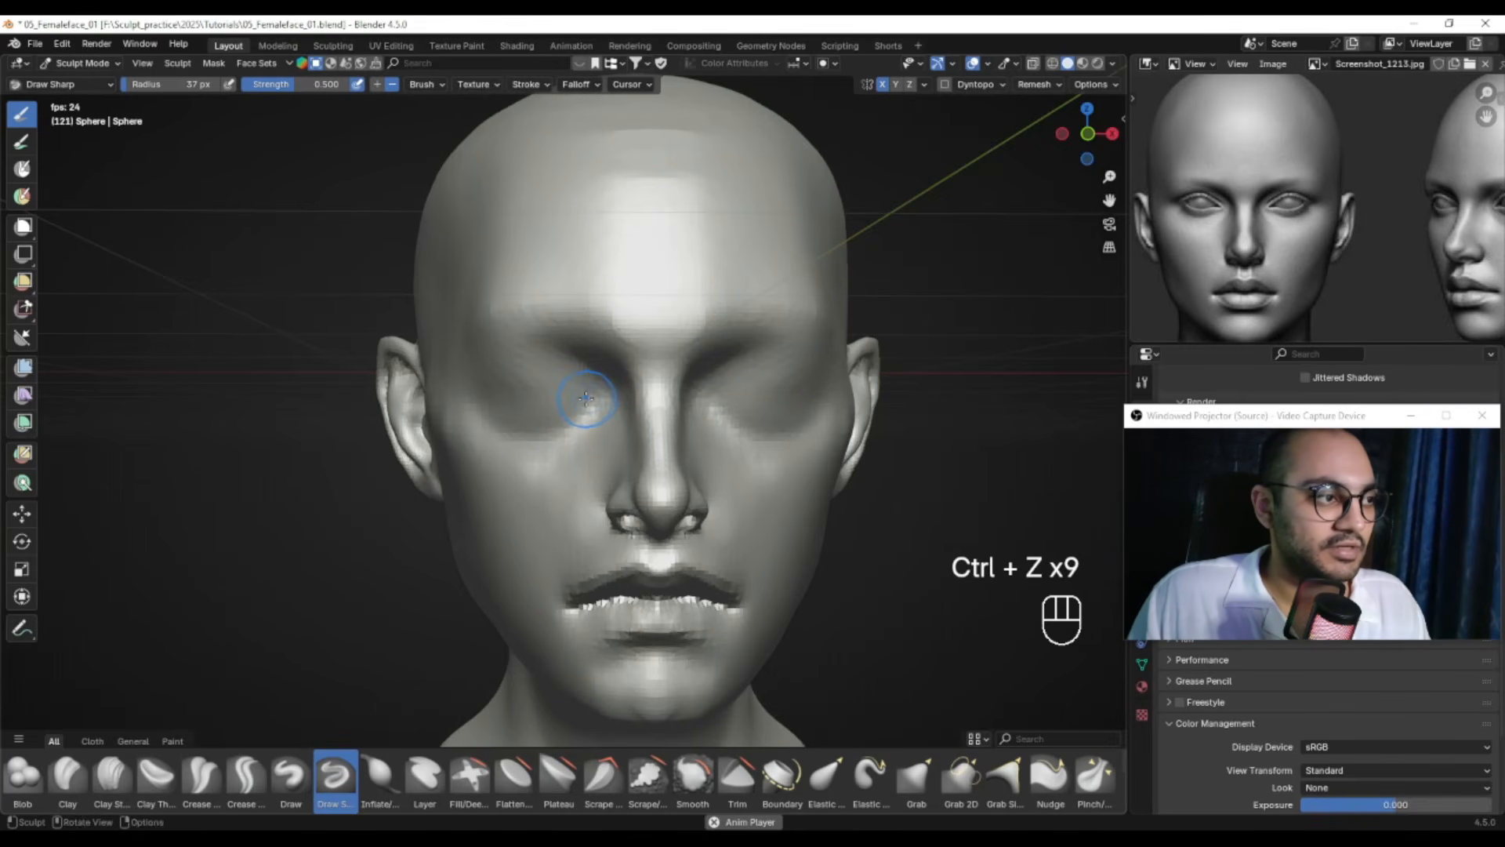
Try pulling the inner corner of the eye socket upward with the Grab brush at 102 px
key("g")
key("f")
left_click(611, 403)
left_click_drag(612, 403, 605, 387)
left_click_drag(607, 399, 603, 366)
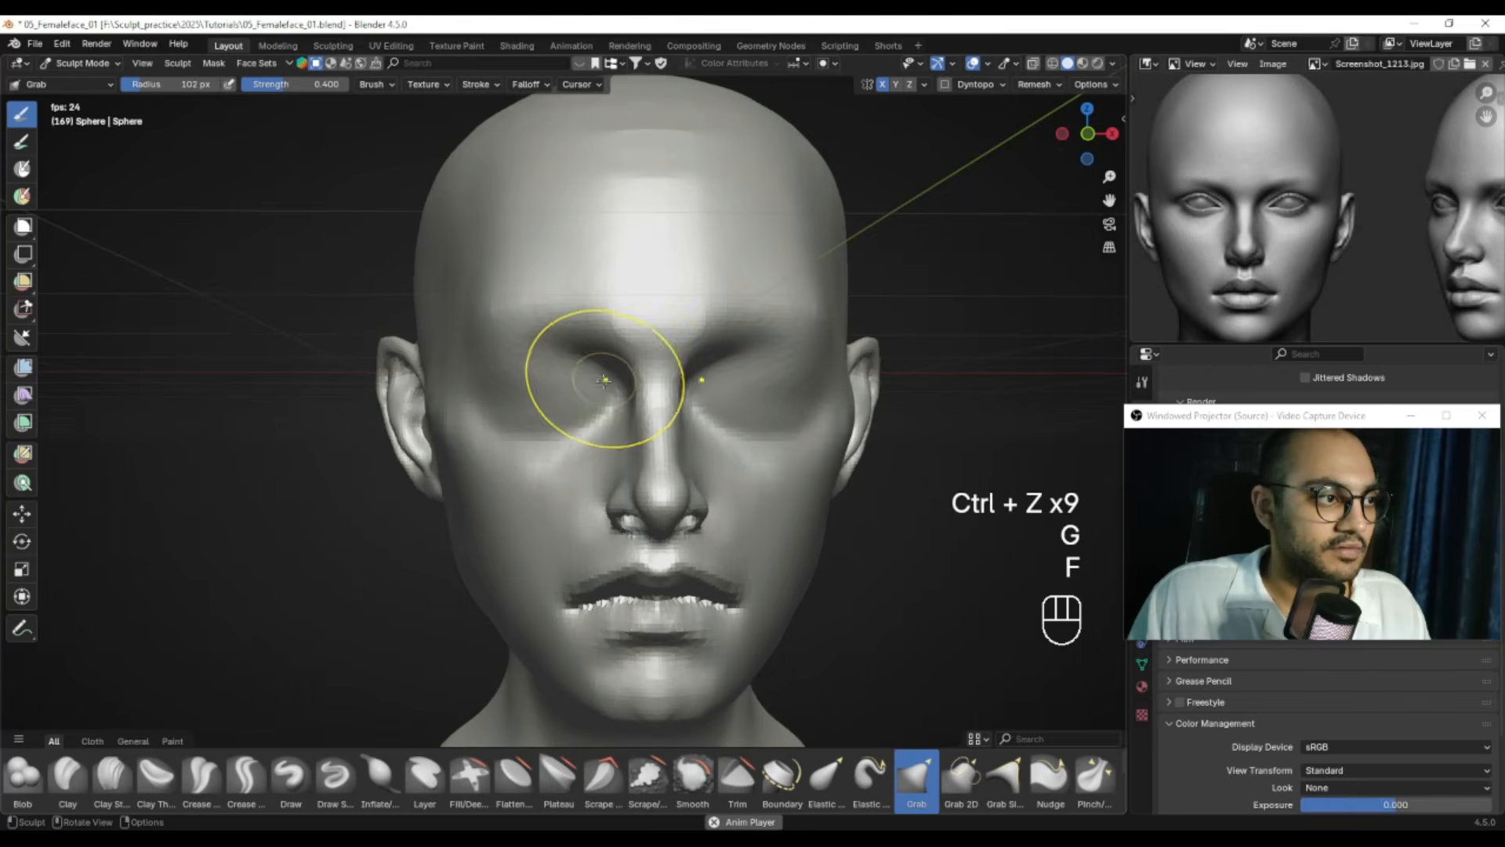
Try a closed-eye line across the socket with the Draw Sharp brush, reducing its radius from 102 px to 37 px
left_click(334, 776)
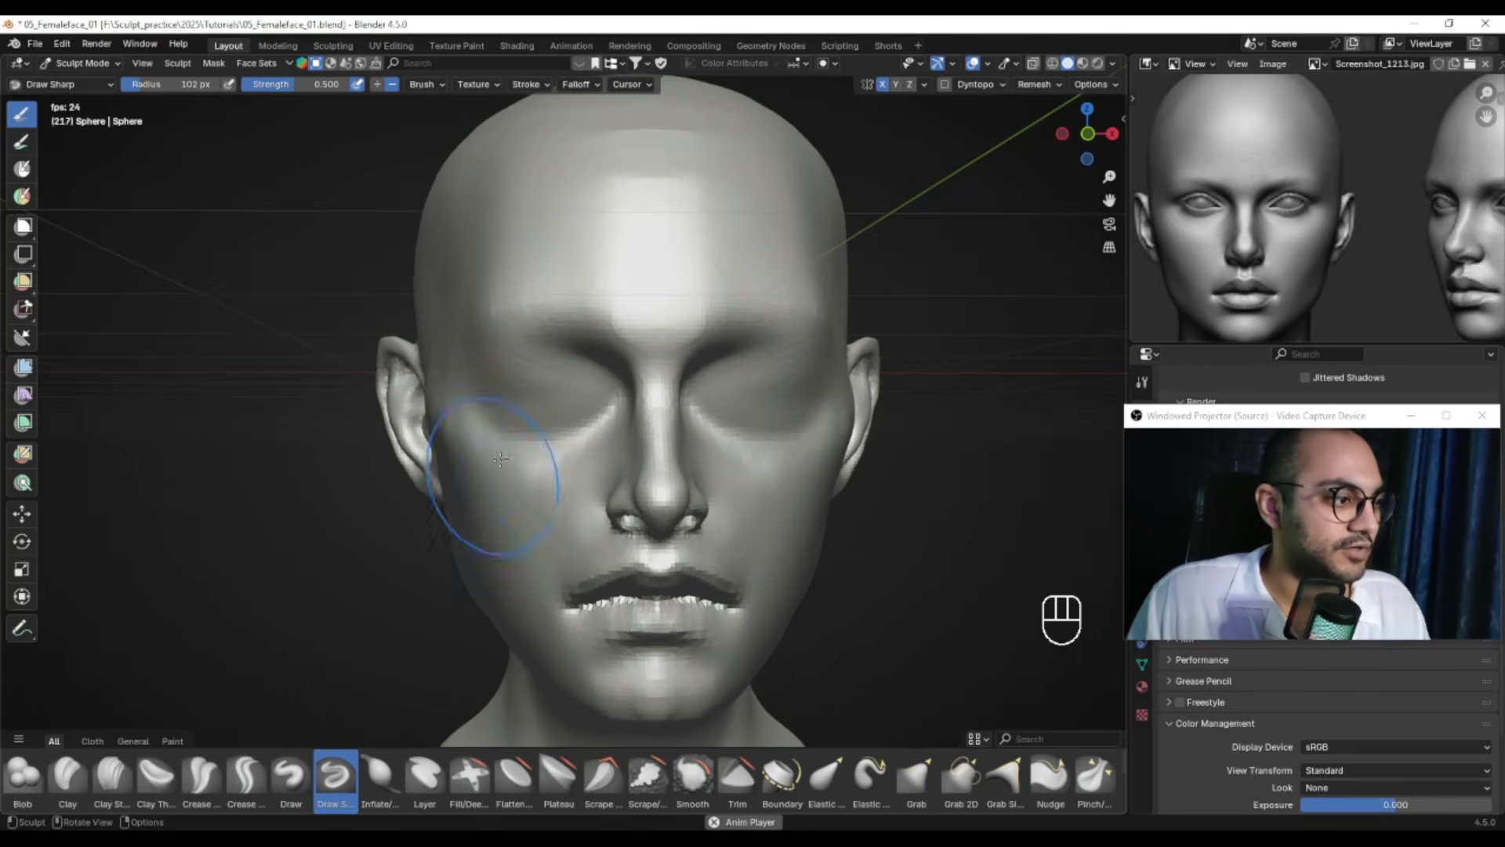
mouse_move(474, 398)
left_mouse_down()
mouse_move(571, 425)
mouse_move(623, 402)
left_mouse_up()
left_click_drag(622, 377, 605, 398, "ctrl+alt")
mouse_move(605, 398)
left_mouse_down("ctrl+alt")
mouse_move(603, 433)
mouse_move(637, 369)
mouse_move(695, 335)
left_mouse_up("ctrl+alt")
key("ctrl+z")
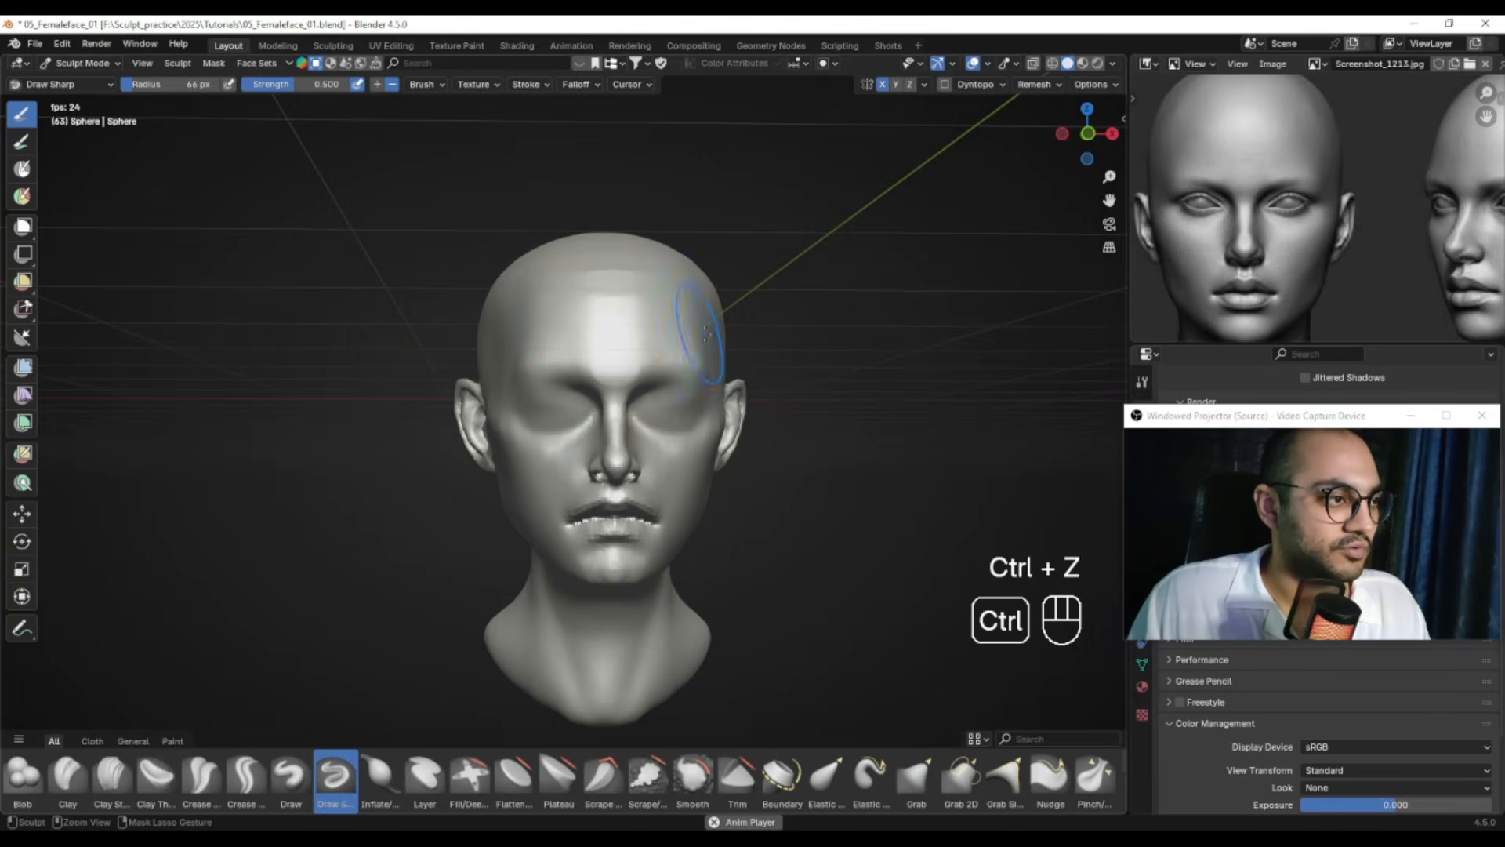
left_click_drag(667, 407, 663, 379, "ctrl+alt")
mouse_move(663, 380)
left_mouse_down("alt")
mouse_move(606, 408)
mouse_move(514, 408)
mouse_move(583, 417)
left_mouse_up("alt")
key("f")
left_click(582, 408)
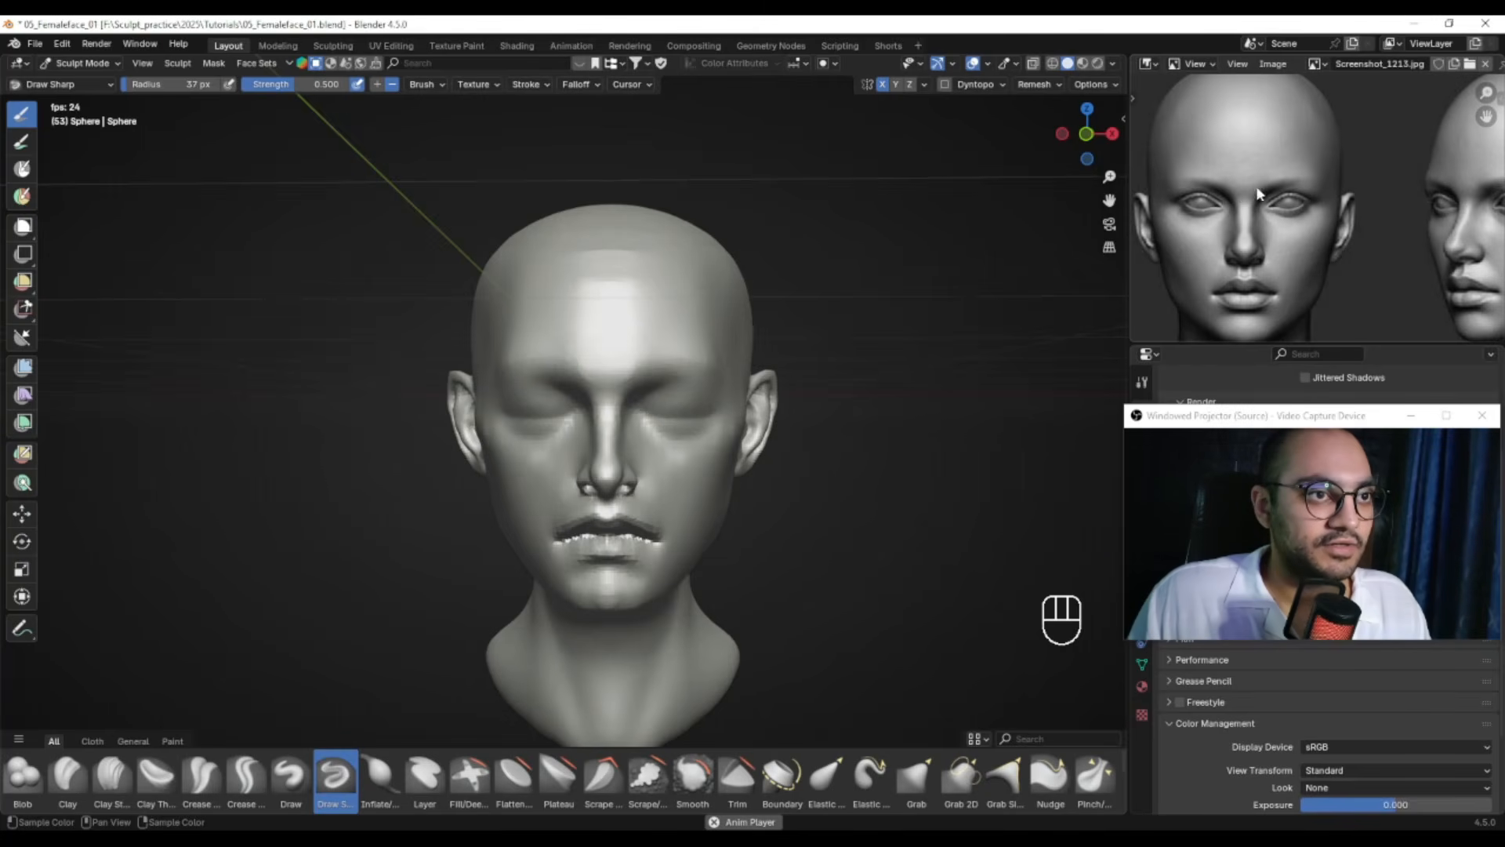
Capture the upper face of the front-view reference and mark the eye area in a temporary screen capture
key("Print")
left_click_drag(1129, 109, 1374, 279)
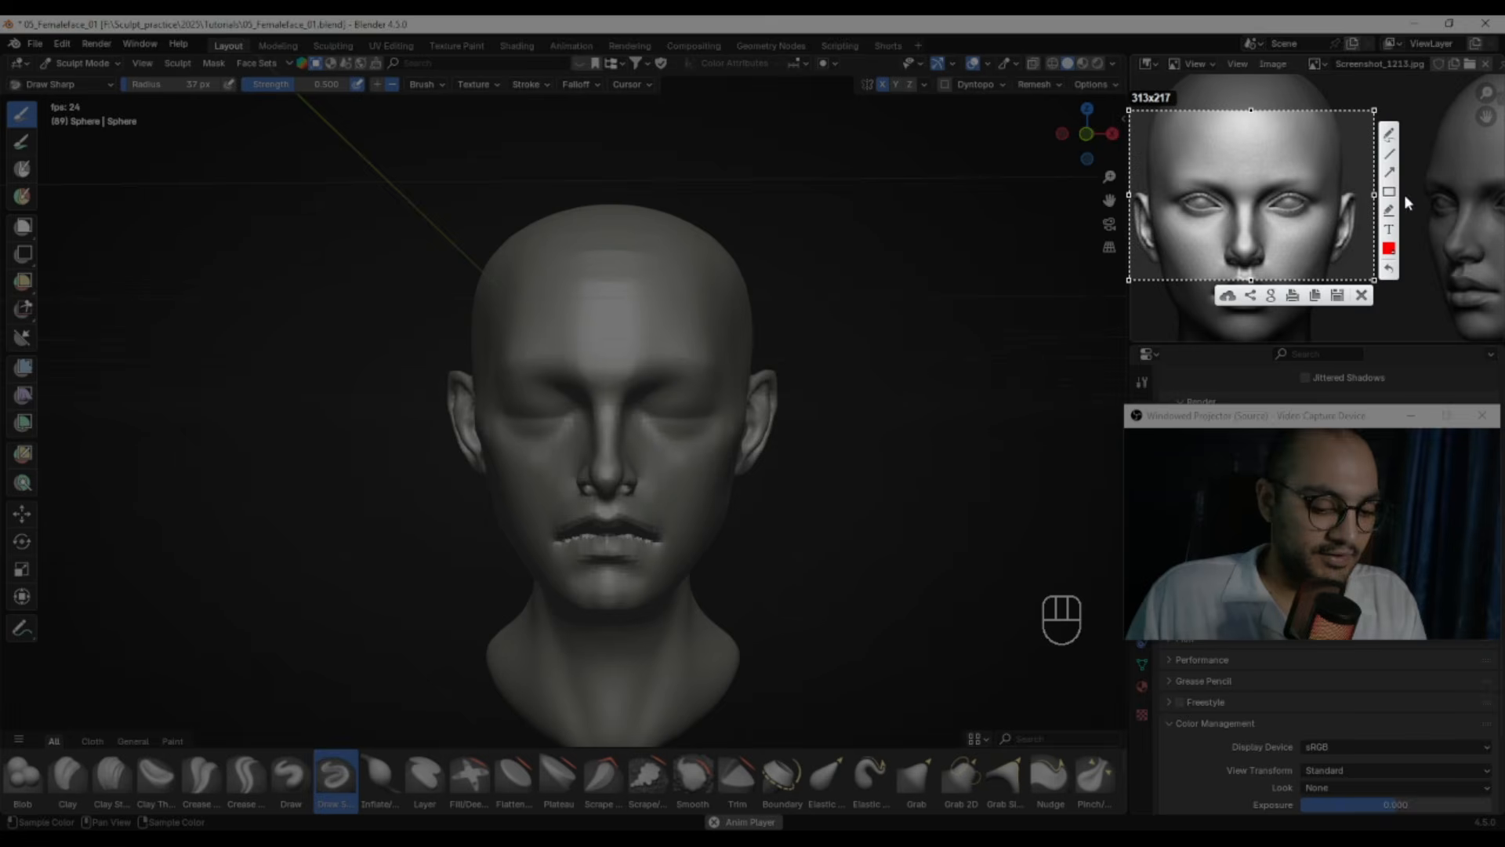
left_click(1217, 185)
right_click(1218, 187)
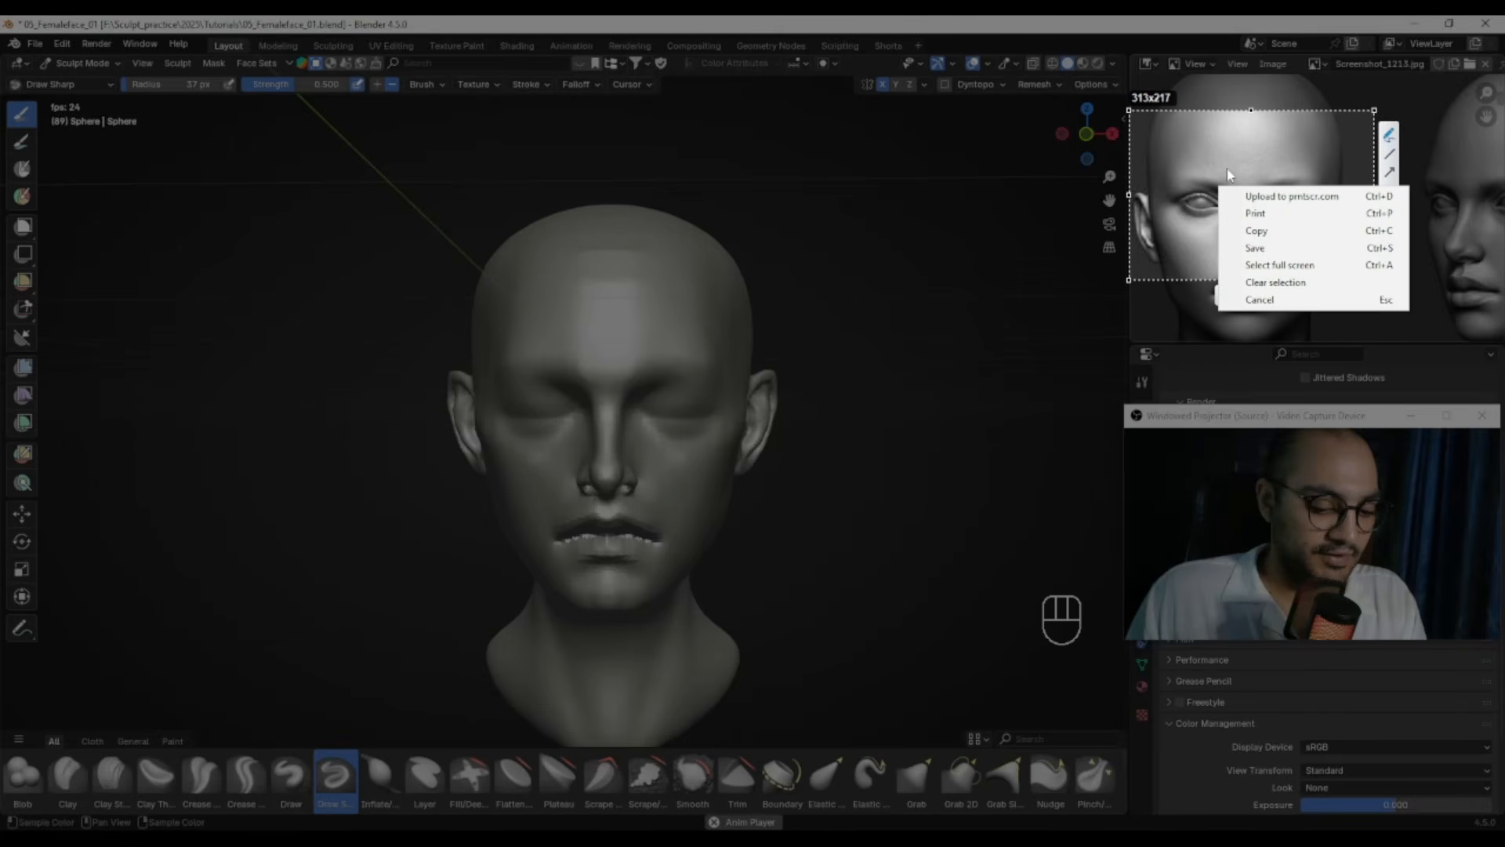
left_click(1216, 138)
left_click_drag(1221, 189, 1257, 181)
key("Escape")
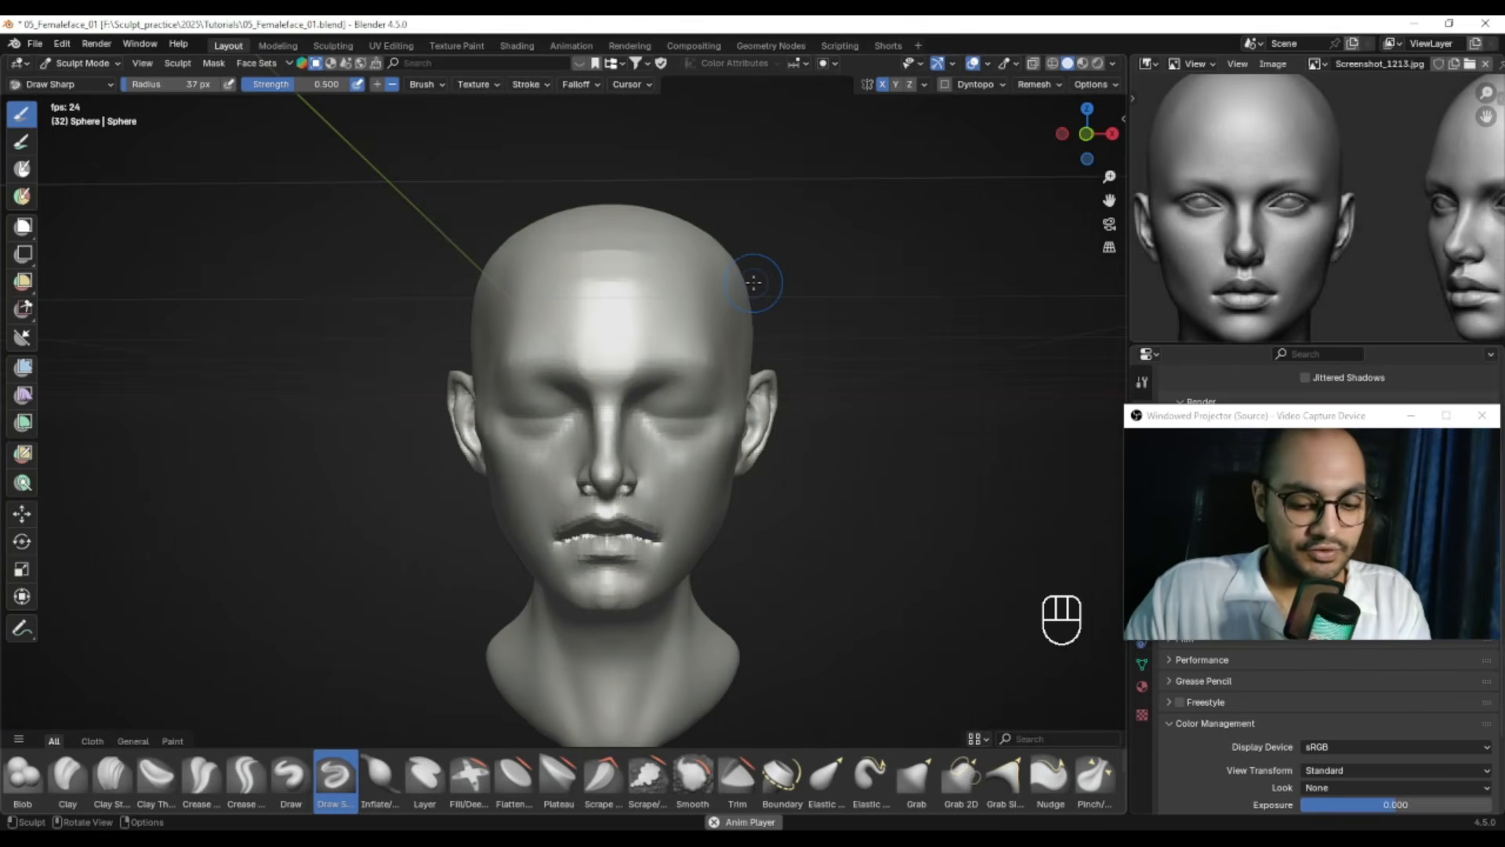
Undo the trial closed-eye strokes on the head
key("ctrl+z")
key("ctrl+z")
key("ctrl+shift+z")
Try sketching a small eye shape in the middle of the forehead with the Draw Sharp brush at 40 px and 23 px
mouse_move(633, 392)
middle_mouse_down()
mouse_move(667, 456)
mouse_move(621, 365)
mouse_move(615, 396)
middle_mouse_up()
key("f")
key("f")
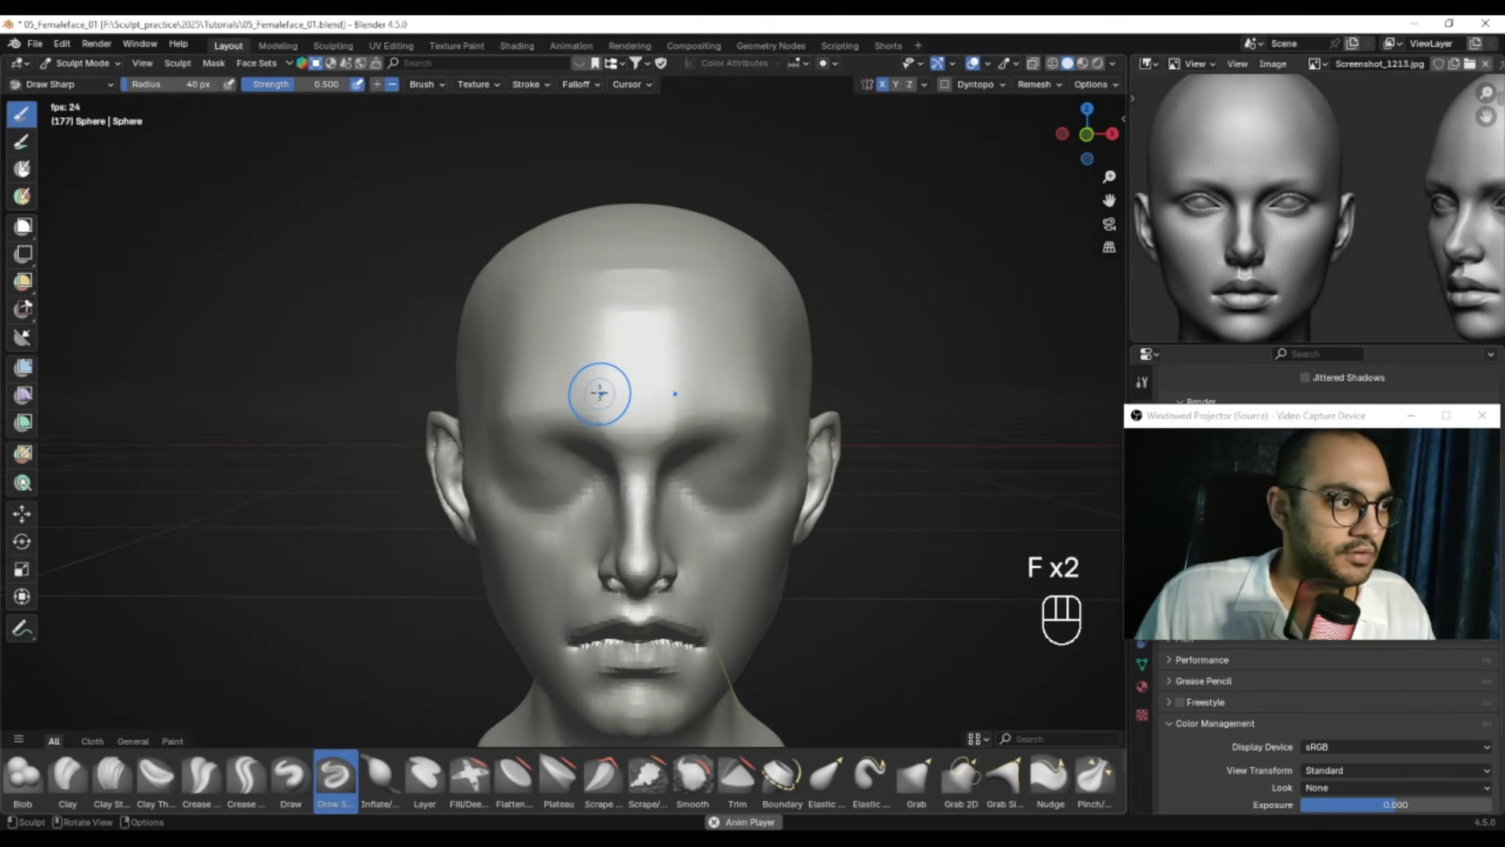
left_click_drag(646, 395, 592, 389)
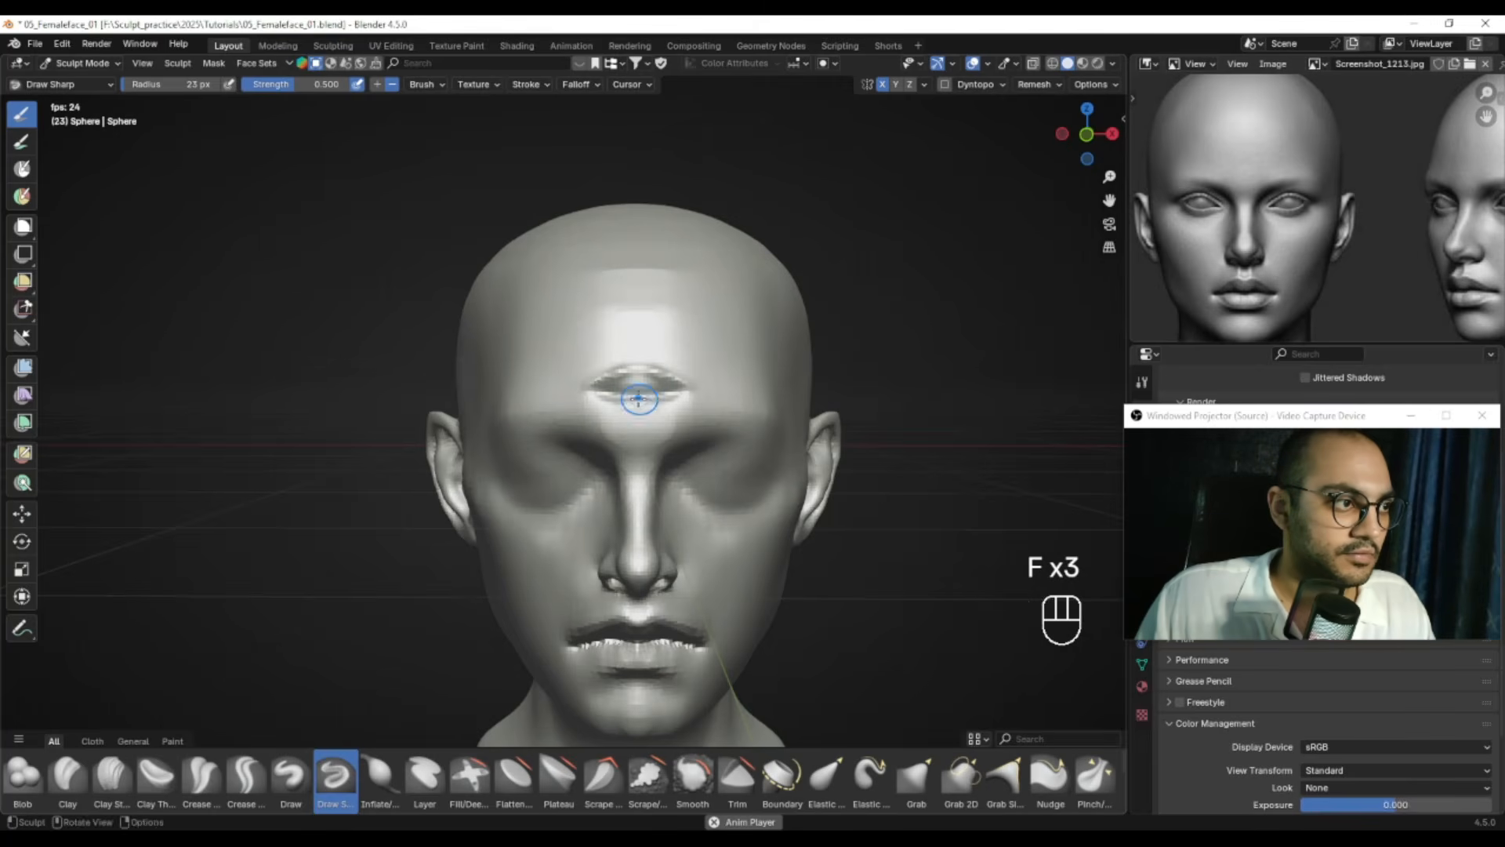
left_click_drag(653, 384, 627, 386, "shift")
middle_click_drag(666, 400, 693, 457, "ctrl+alt")
key("ctrl+z")
key("ctrl+z")
key("ctrl+z")
key("ctrl+z")
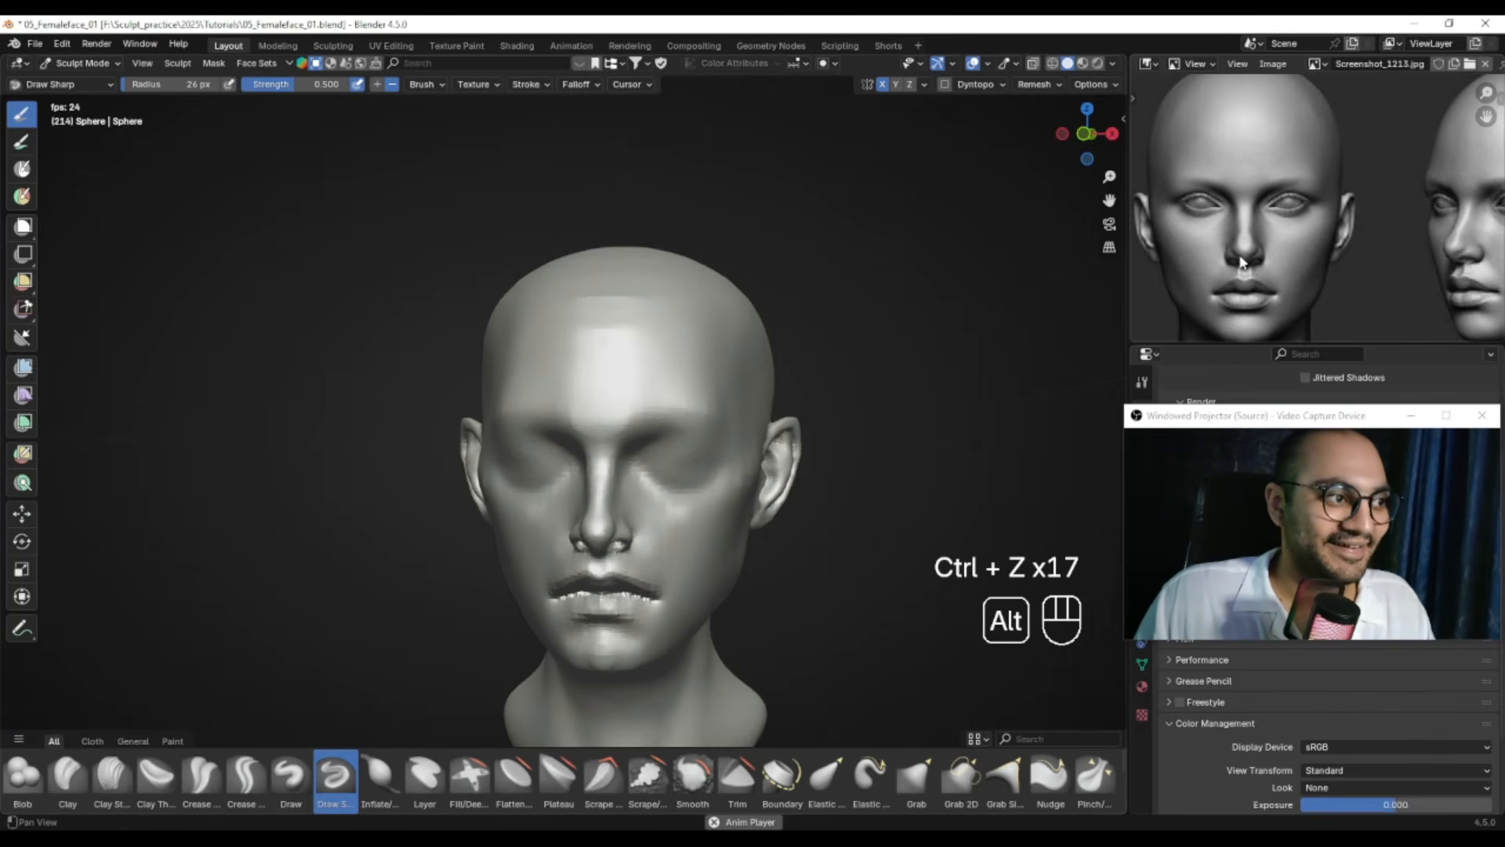
Try an upper eyelid line with inverted Draw Sharp strokes at 44 px, then undo them
middle_click_drag(666, 446, 705, 384, "alt")
mouse_move(697, 399)
middle_mouse_down("ctrl+alt")
mouse_move(677, 323)
mouse_move(639, 343)
mouse_move(652, 434)
middle_mouse_up("ctrl+alt")
key("f")
left_click(516, 439)
left_click_drag(525, 409, 639, 413)
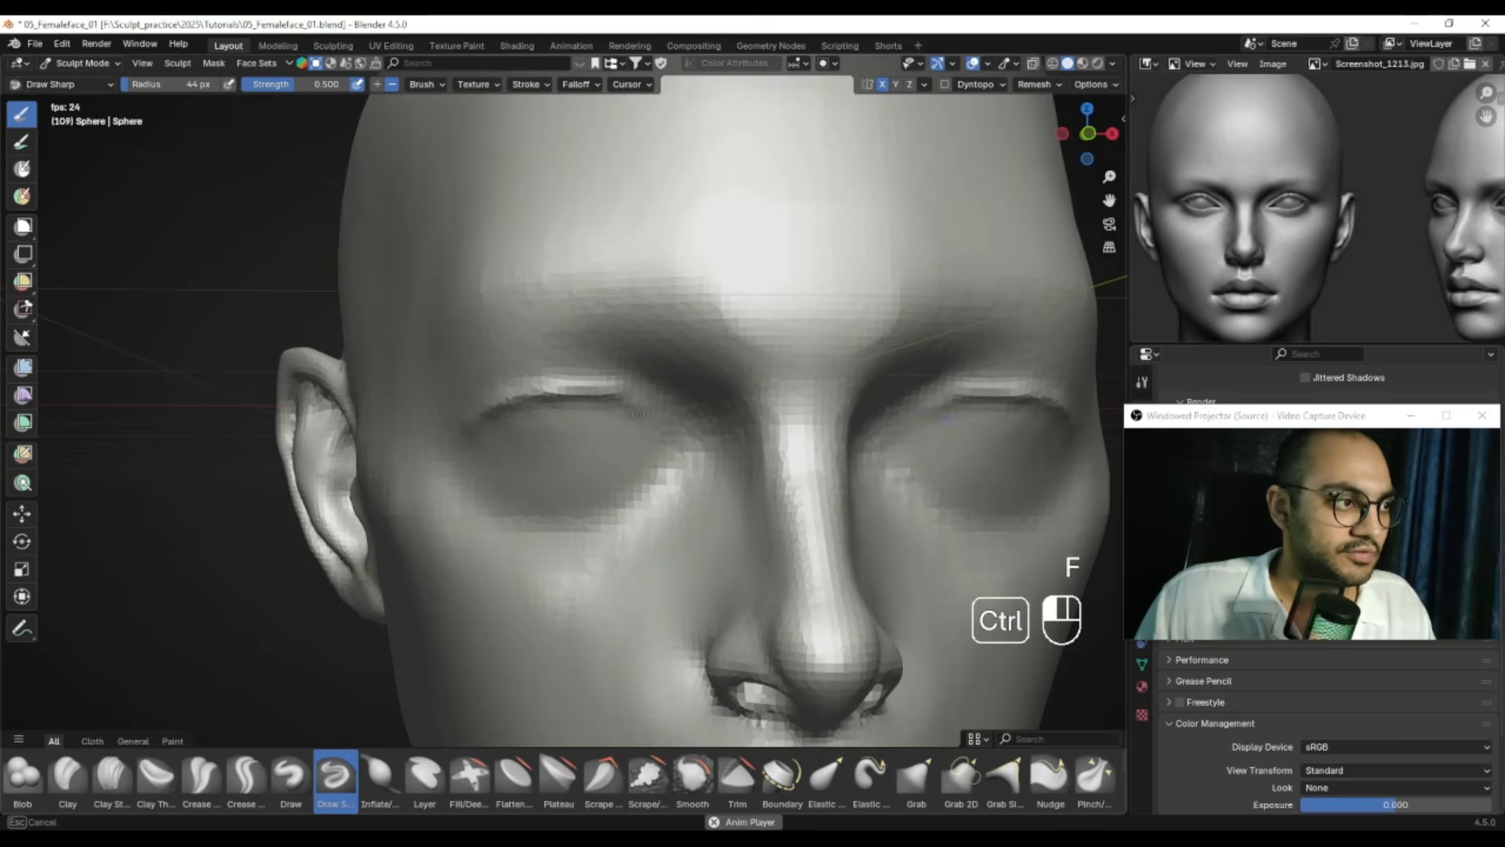
middle_click_drag(651, 421, 679, 497, "ctrl+alt")
key("ctrl+z")
key("ctrl+z")
key("ctrl+z")
key("ctrl+z")
mouse_move(631, 429)
middle_mouse_down("ctrl+alt")
mouse_move(566, 435)
mouse_move(611, 424)
middle_mouse_up("ctrl+alt")
key("ctrl+z")
Enlarge the front-view reference's eyes and mark the slant from outer to inner eye corner in a temporary screen capture
left_click_drag(1223, 224, 1211, 135, "alt")
middle_click_drag(1288, 208, 1311, 210)
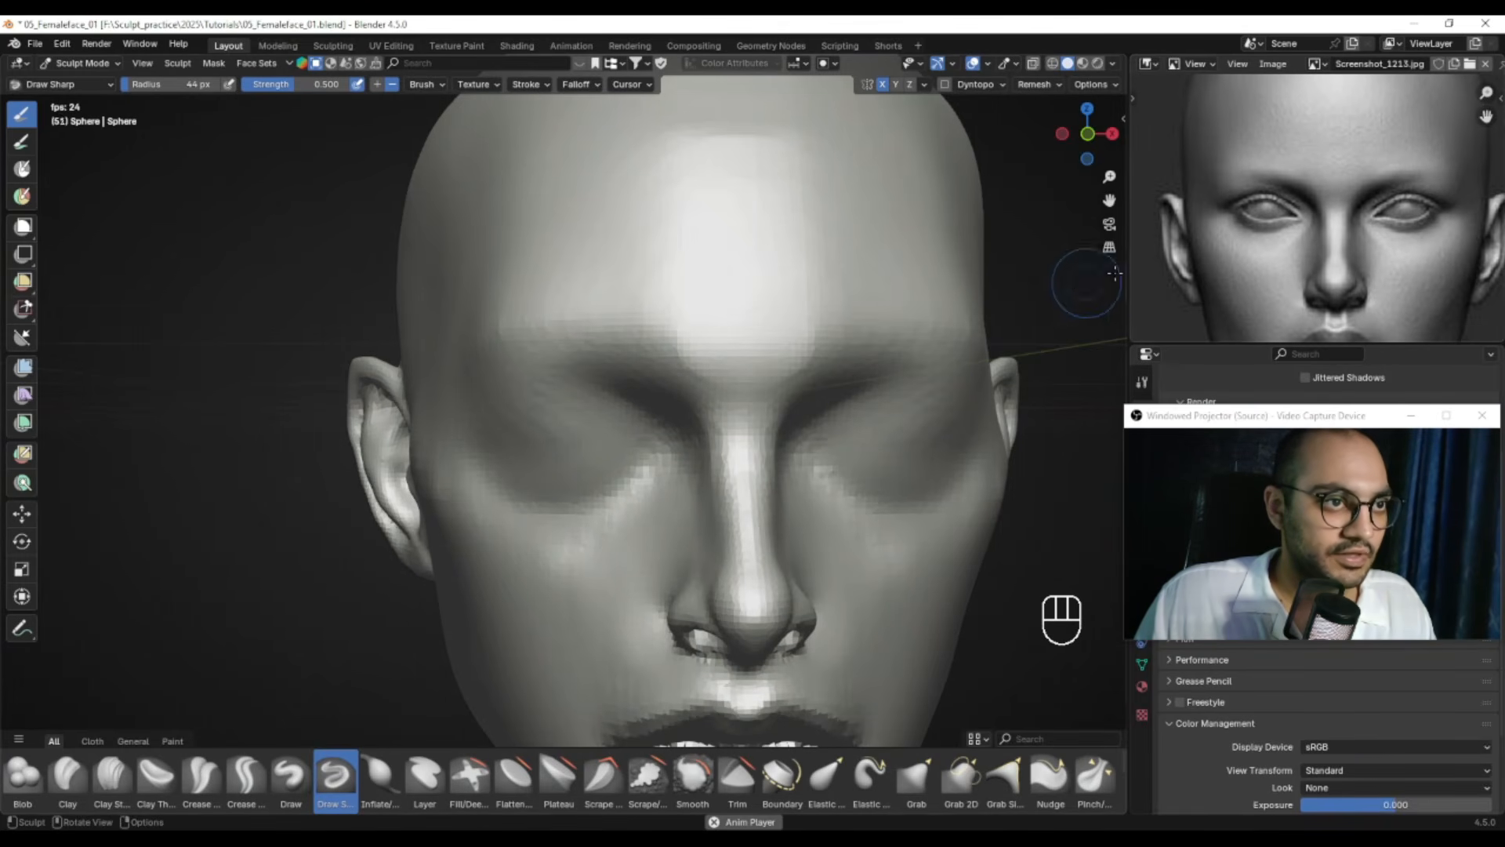
key("Print")
left_click_drag(1186, 149, 1353, 271)
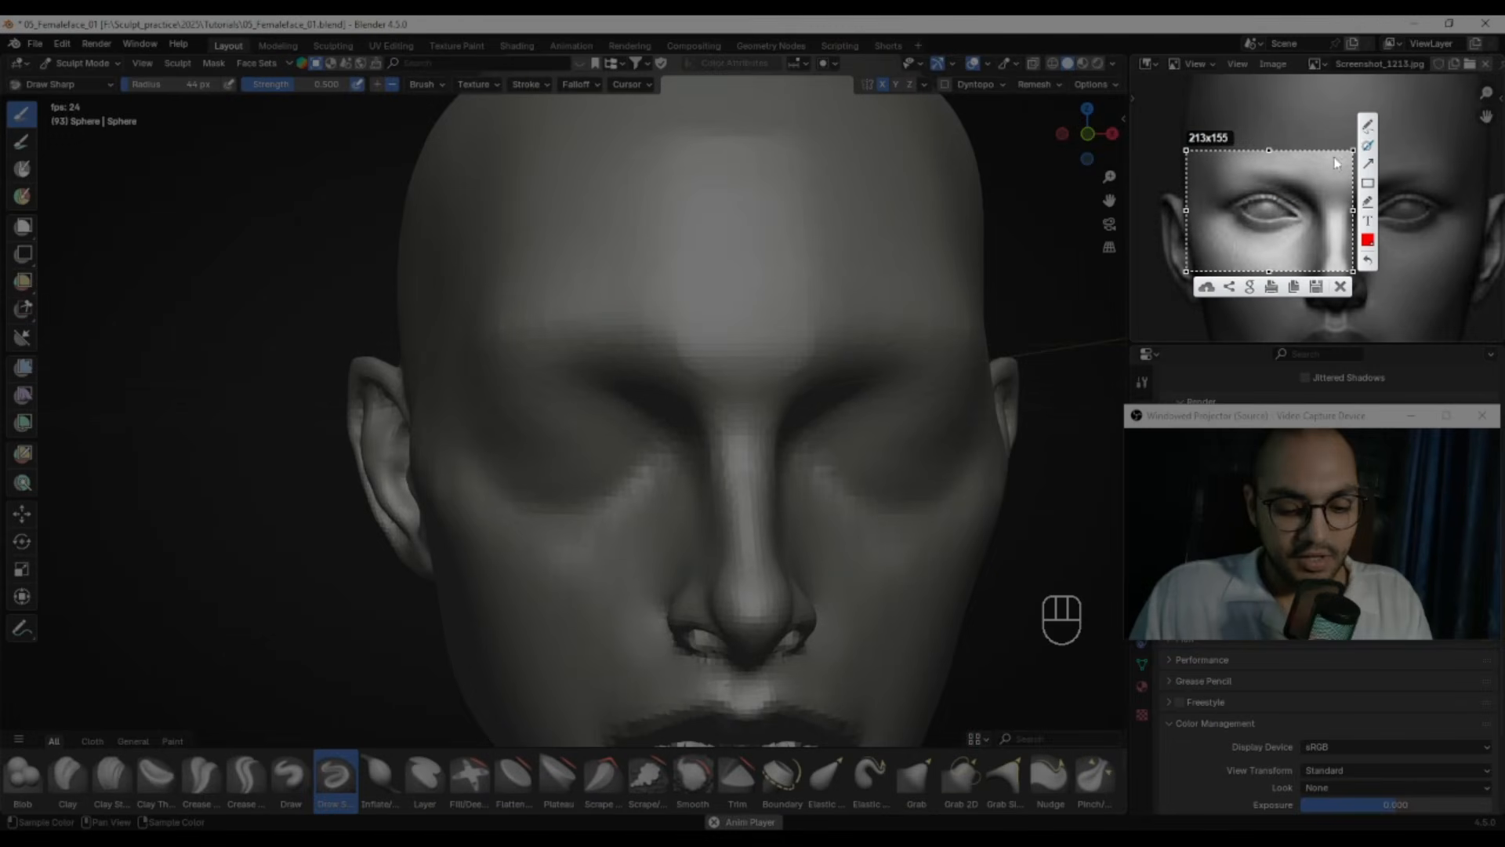
left_click_drag(1232, 207, 1307, 207)
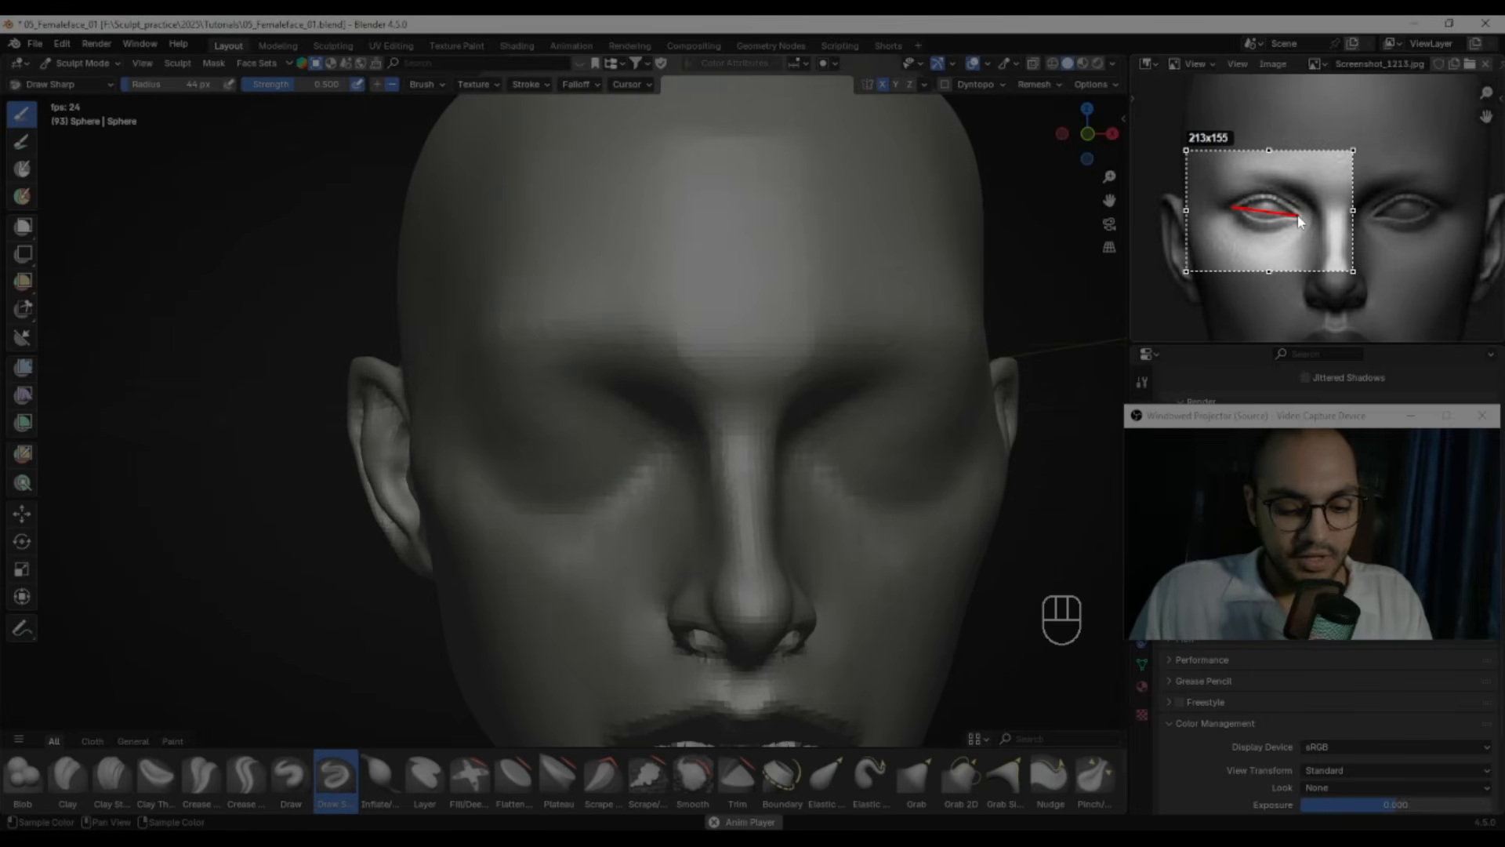
left_click_drag(1299, 222, 1299, 221)
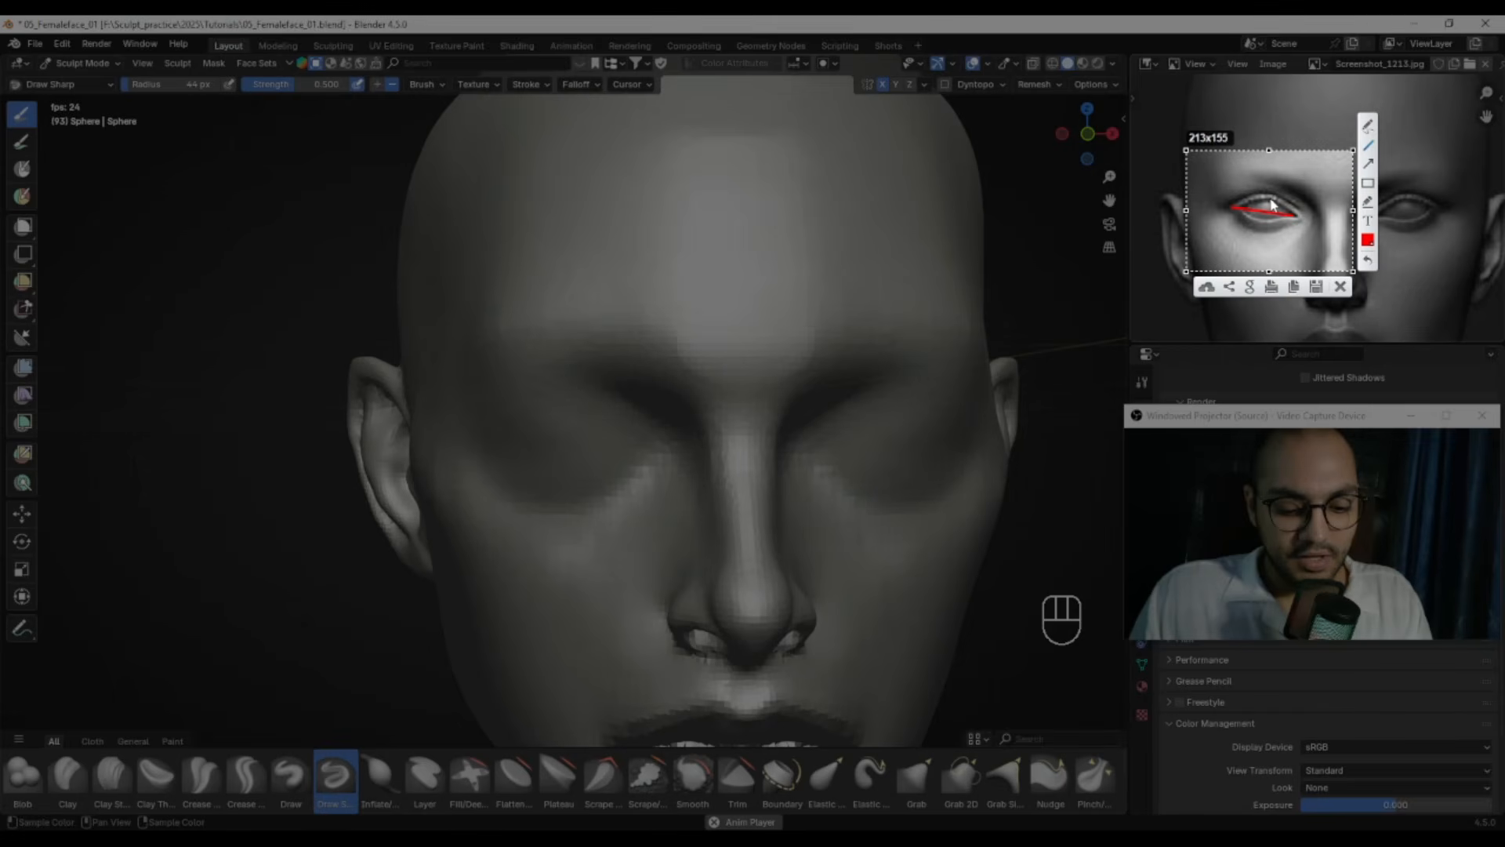
mouse_move(1269, 200)
left_mouse_down()
mouse_move(1272, 225)
mouse_move(1264, 210)
left_mouse_up()
mouse_move(1229, 190)
left_mouse_down()
mouse_move(1338, 189)
mouse_move(1297, 196)
left_mouse_up()
key("Escape")
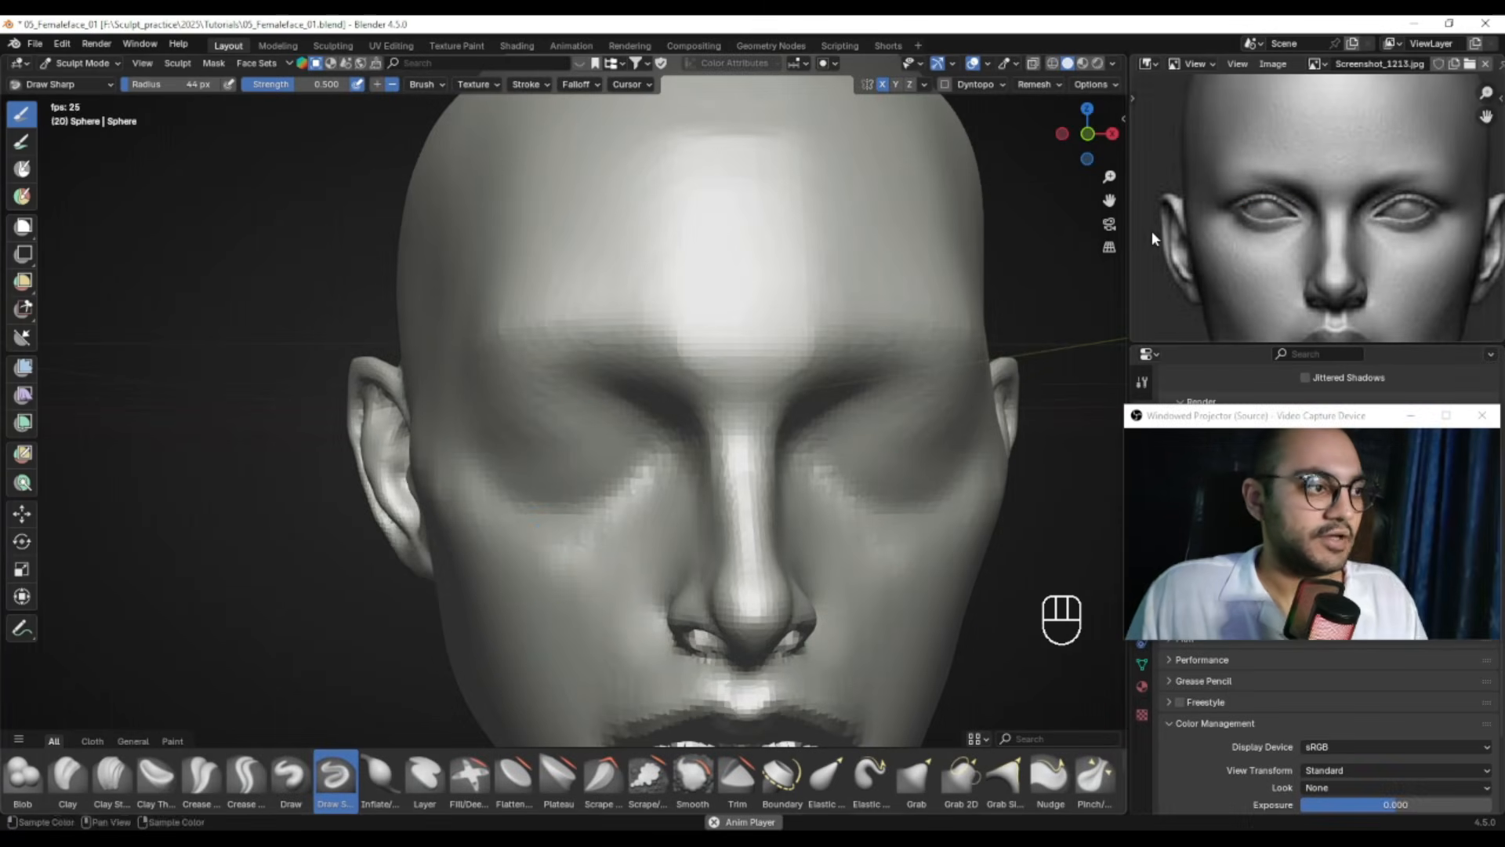
Start the upper eyelid line at the outer eye corner in front view with inverted Draw Sharp strokes, reducing the brush to 42 px
mouse_move(754, 310)
middle_mouse_down("alt")
mouse_move(632, 376)
mouse_move(624, 396)
mouse_move(754, 389)
middle_mouse_up("alt")
key("KP_1")
mouse_move(582, 402)
middle_mouse_down("alt+shift")
mouse_move(609, 396)
mouse_move(585, 416)
mouse_move(597, 397)
middle_mouse_up("alt+shift")
key("f")
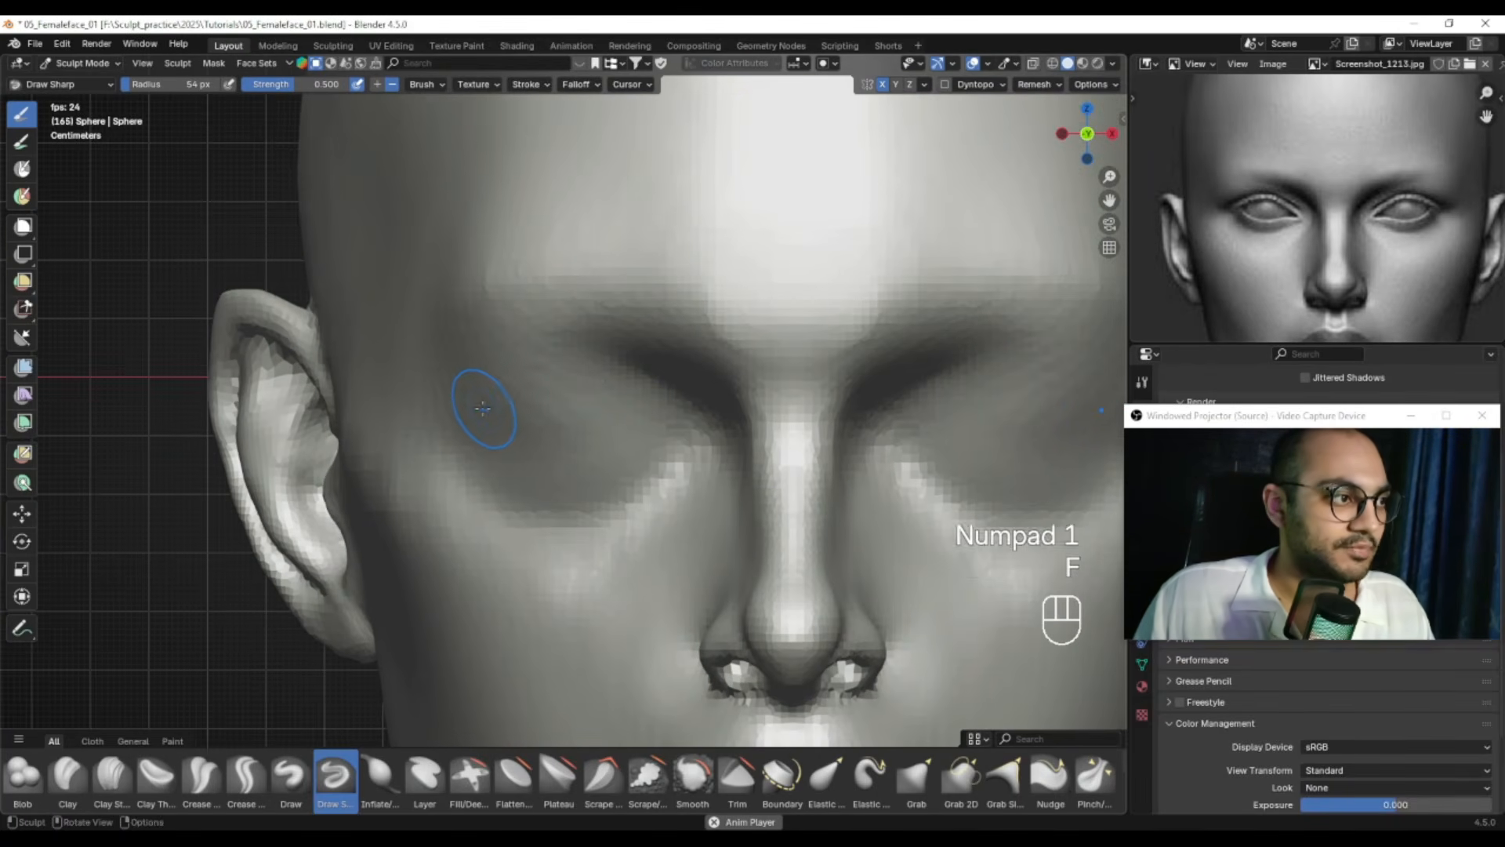
left_click_drag(469, 408, 508, 390, "ctrl")
key("f")
left_click(457, 413)
key("f")
left_click(459, 414)
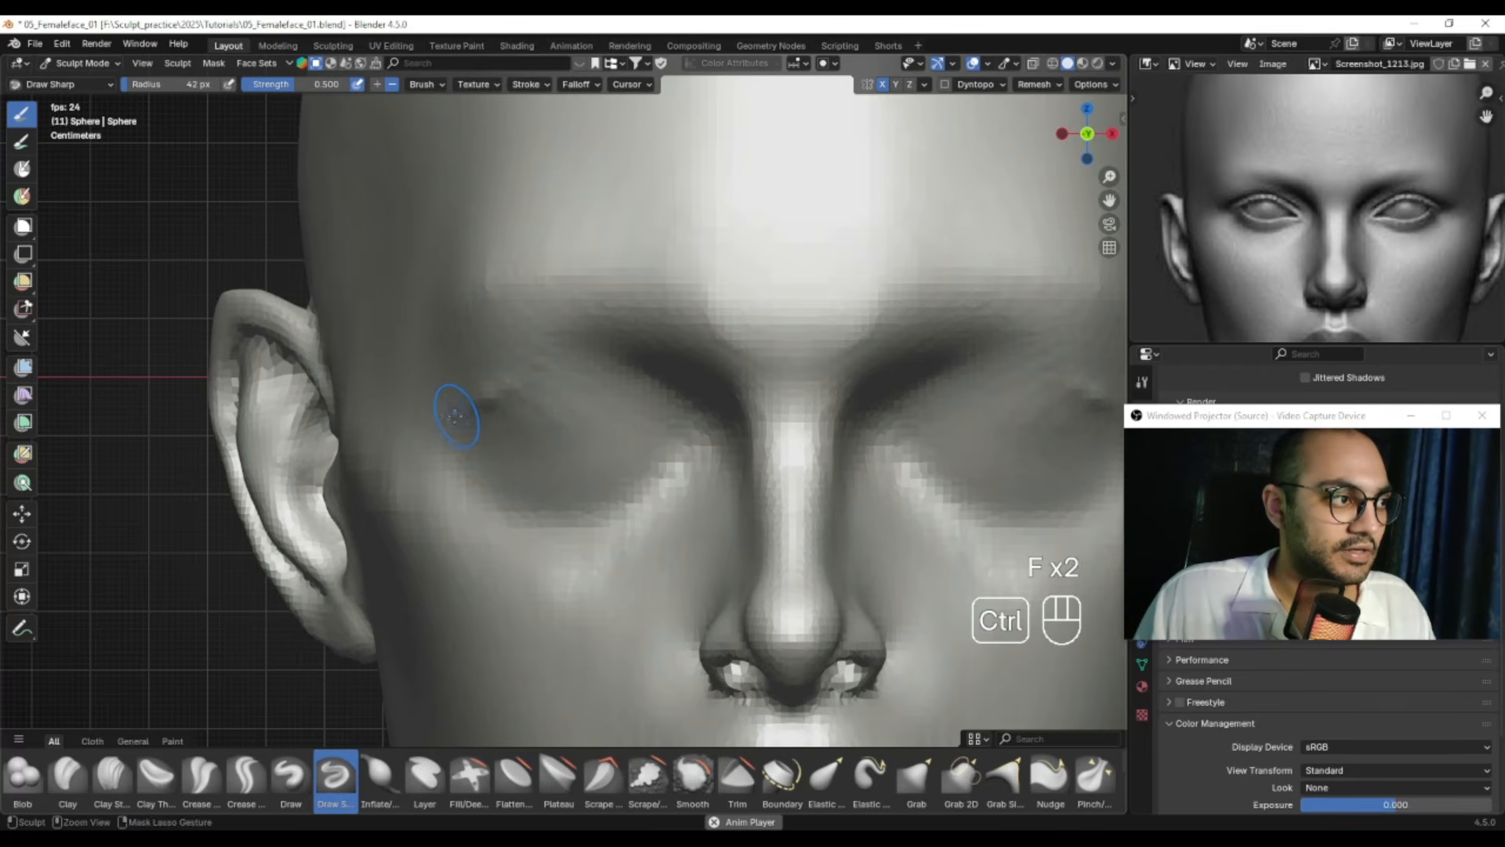
Extend the upper eyelid line in an arc down to the inner eye corner with inverted Draw Sharp strokes at 44 px
mouse_move(536, 383)
left_mouse_down("ctrl")
mouse_move(605, 386)
mouse_move(660, 433)
left_mouse_up("ctrl")
middle_click(576, 381, "alt")
key("f")
left_click(623, 420)
left_click_drag(665, 436, 666, 416, "alt+shift")
key("f")
left_click(643, 417)
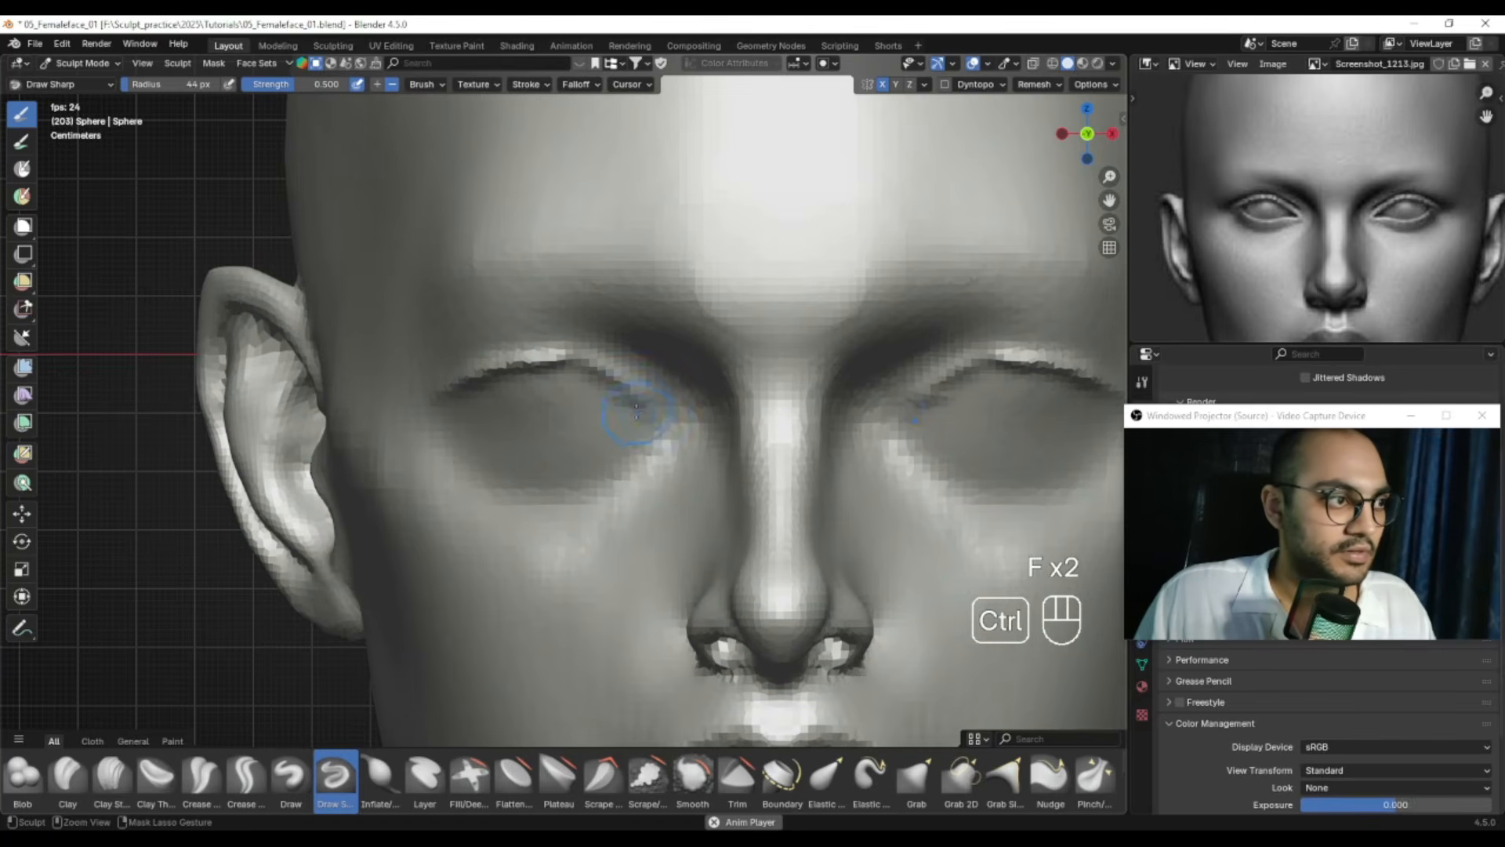
middle_click_drag(618, 429, 584, 421, "alt")
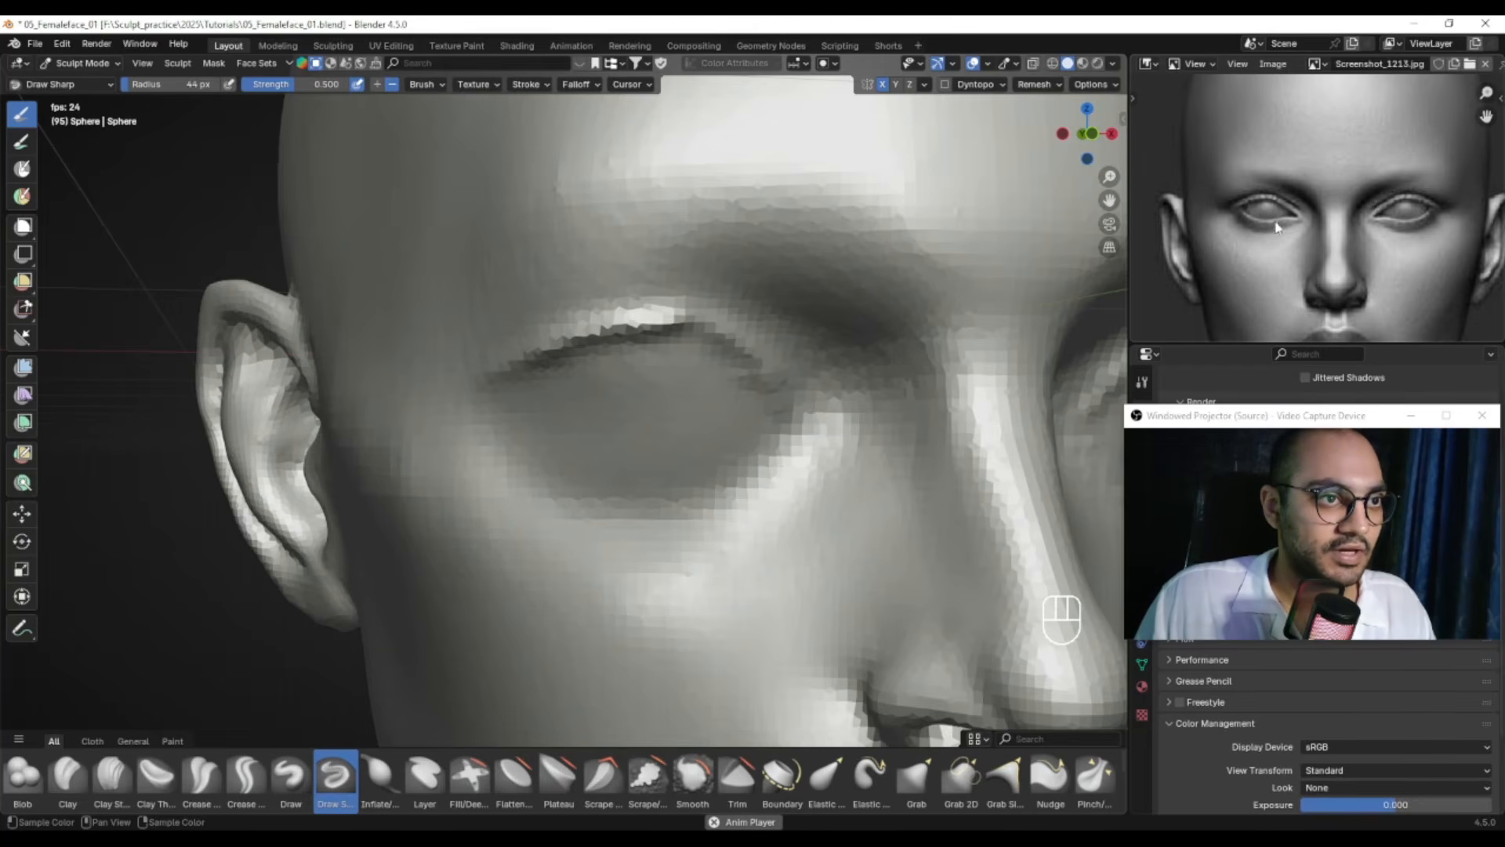
middle_click_drag(603, 427, 571, 420, "alt")
key("KP_1")
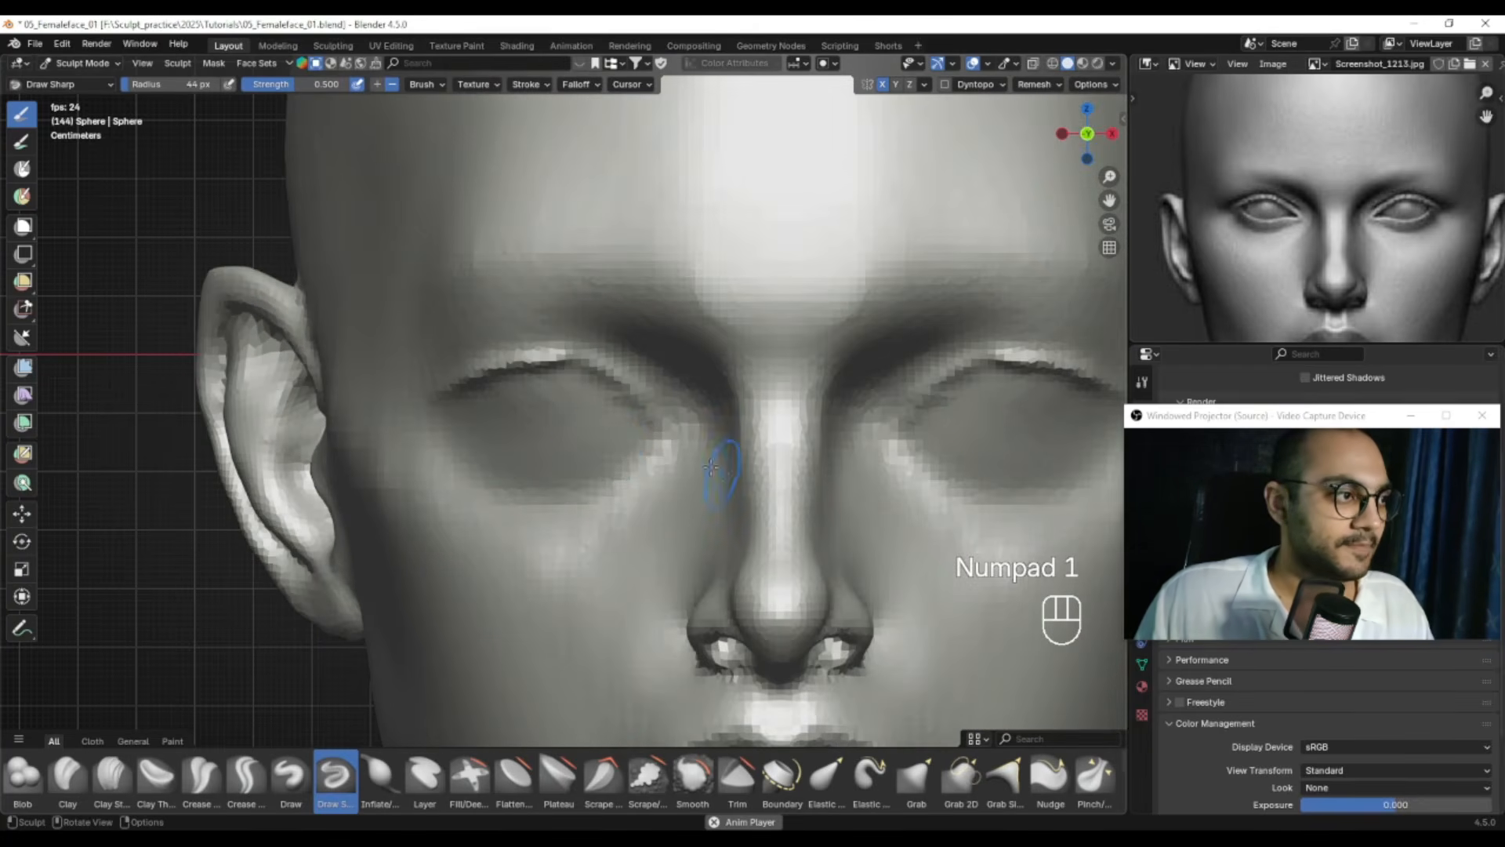
Draw the lower eyelid line and close the inner eye corner with inverted Draw Sharp strokes, reducing the brush to 28 px
mouse_move(453, 423)
left_mouse_down("ctrl")
mouse_move(521, 443)
mouse_move(652, 427)
mouse_move(625, 383)
left_mouse_up("ctrl")
key("f")
left_click(619, 439)
key("f")
left_click(663, 419)
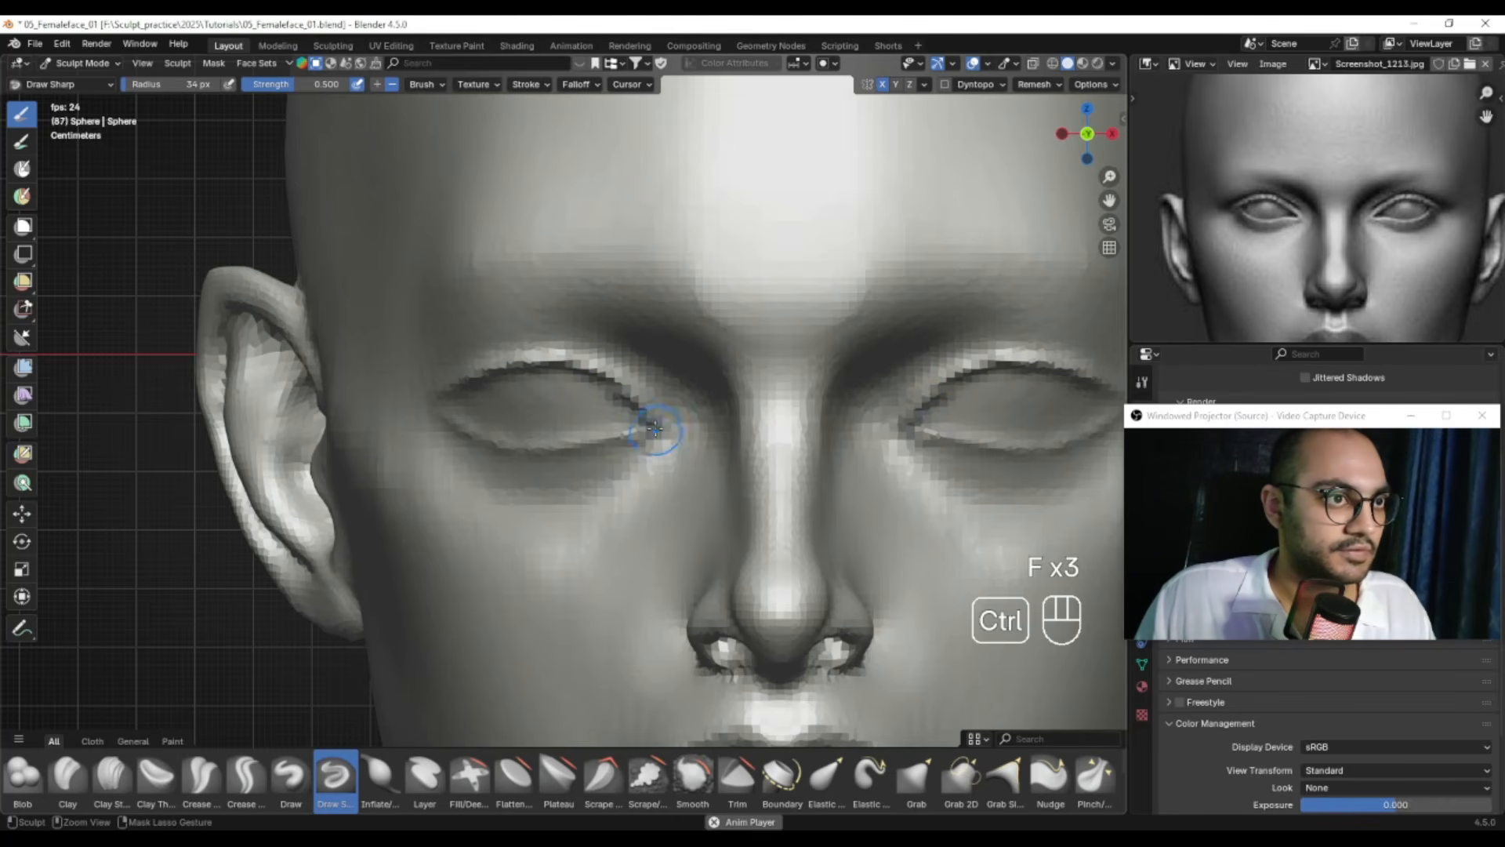
key("f")
left_click(637, 415)
left_click_drag(658, 429, 624, 470, "ctrl")
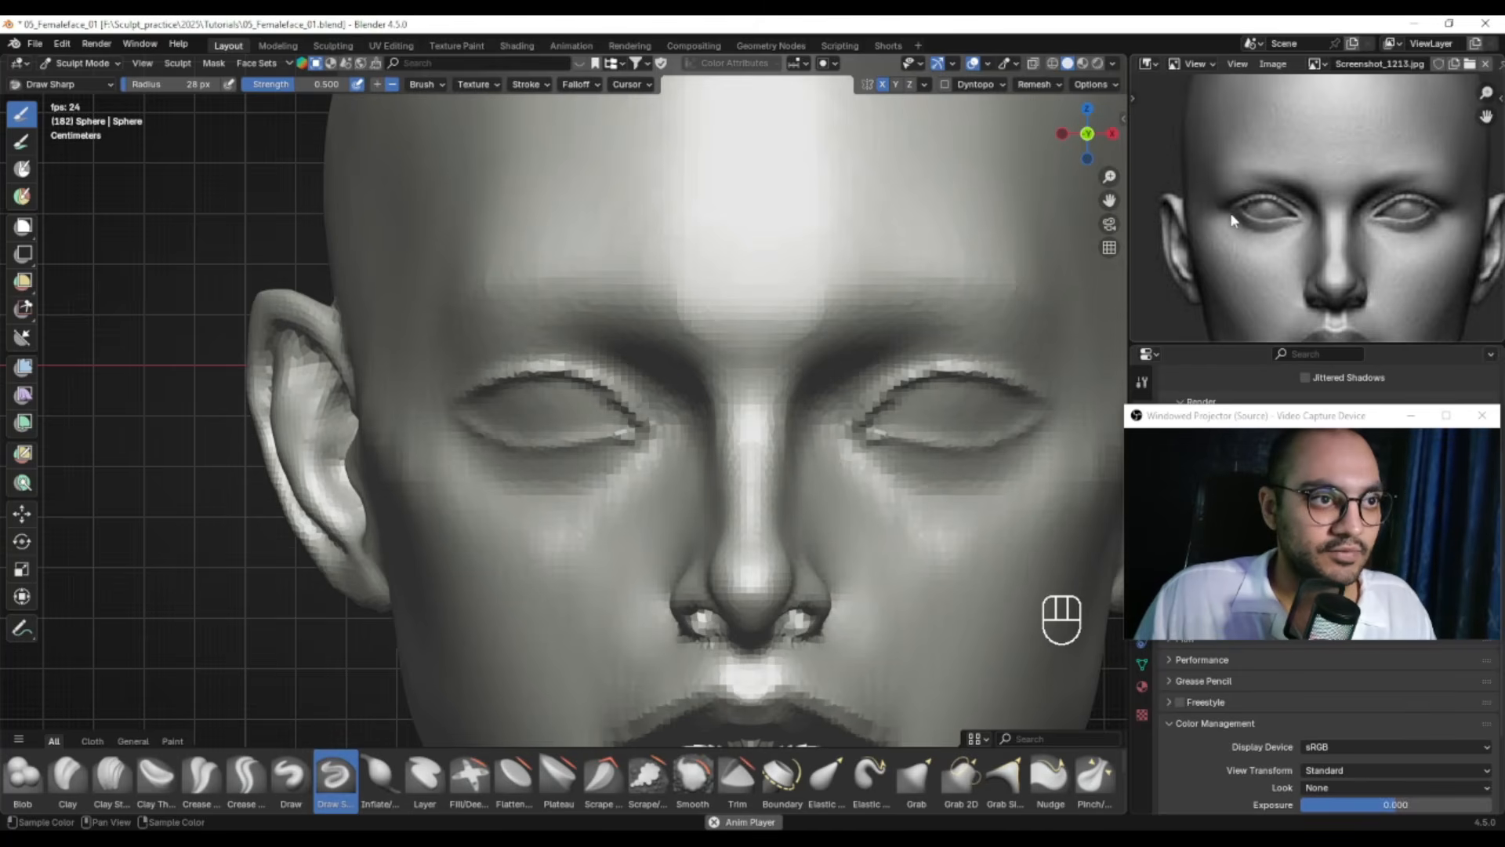
Carve a crease beneath the lower eyelid from the outer to the inner eye corner with Draw Sharp, reducing the brush to 38 px
key("f")
left_click(687, 462)
left_click_drag(580, 460, 625, 455, "alt")
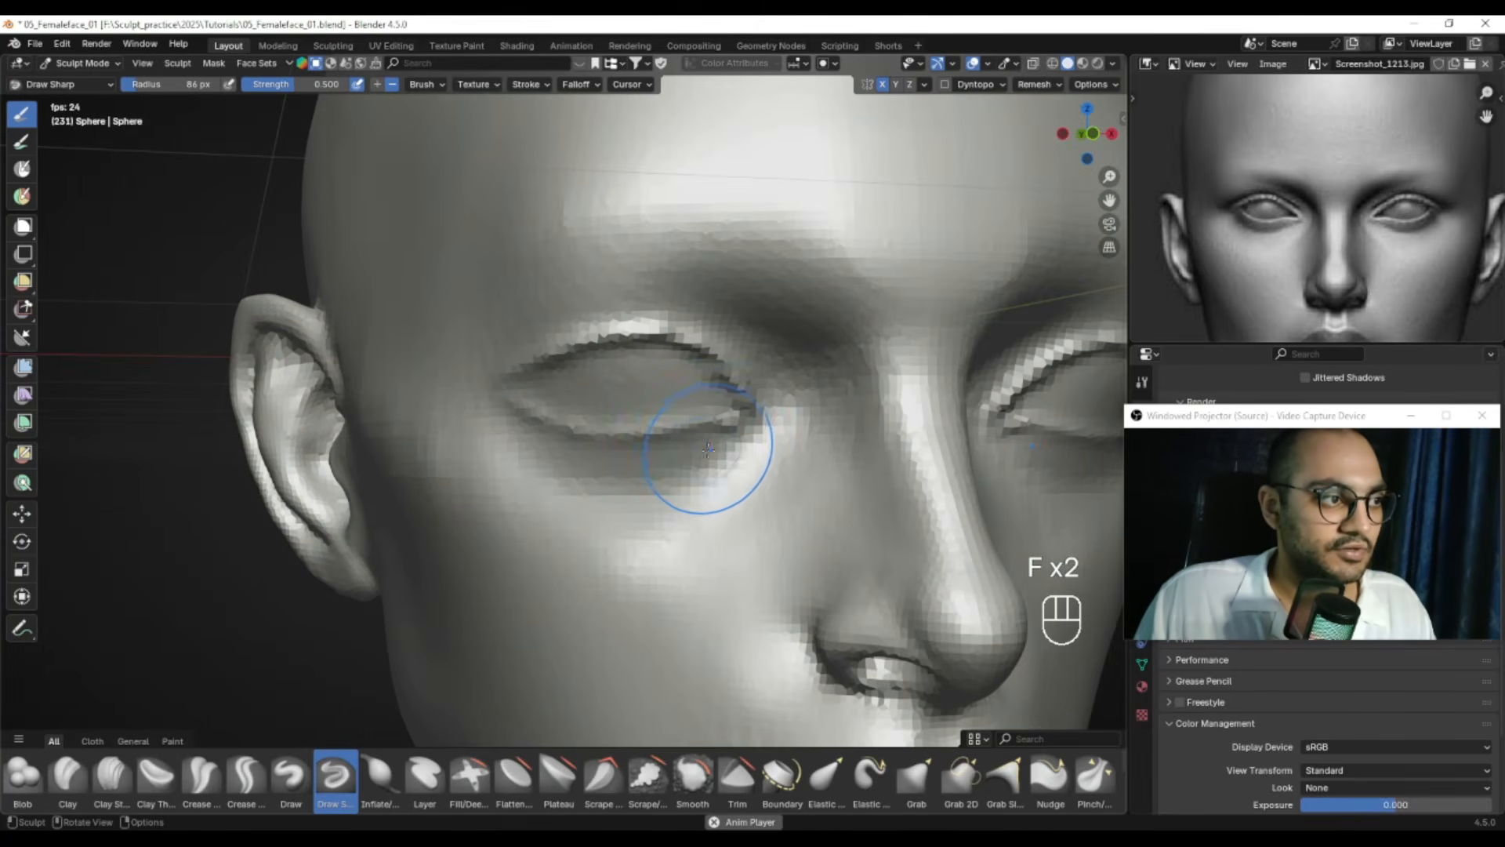
key("f")
left_click(675, 458)
left_click_drag(722, 453, 680, 472)
key("f")
left_click(689, 473)
key("f")
left_click(497, 439)
mouse_move(497, 439)
left_mouse_down()
mouse_move(591, 481)
mouse_move(642, 480)
left_mouse_up()
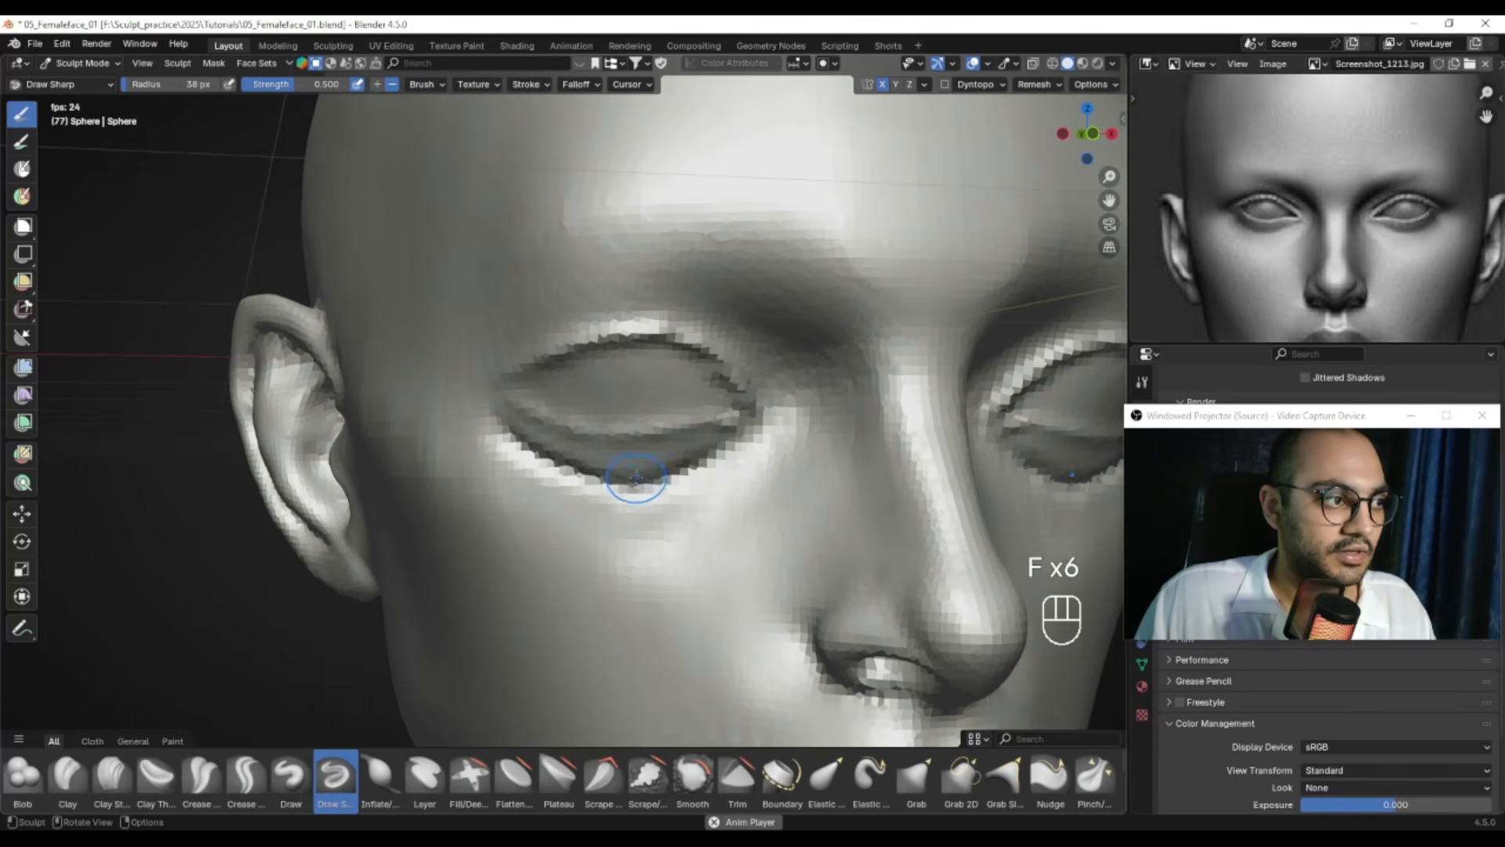
Soften the crease beneath the lower eyelid with smoothing strokes, setting the brush to 45 px
left_click_drag(709, 441, 524, 446, "shift")
mouse_move(725, 468)
left_mouse_down("shift")
mouse_move(605, 494)
mouse_move(513, 467)
left_mouse_up("shift")
mouse_move(513, 467)
left_mouse_down("shift")
mouse_move(638, 488)
mouse_move(718, 473)
mouse_move(576, 483)
left_mouse_up("shift")
key("f")
left_click(635, 515)
key("ctrl+z")
key("f")
left_click(607, 481)
mouse_move(531, 440)
left_mouse_down("shift")
mouse_move(699, 450)
mouse_move(503, 449)
left_mouse_up("shift")
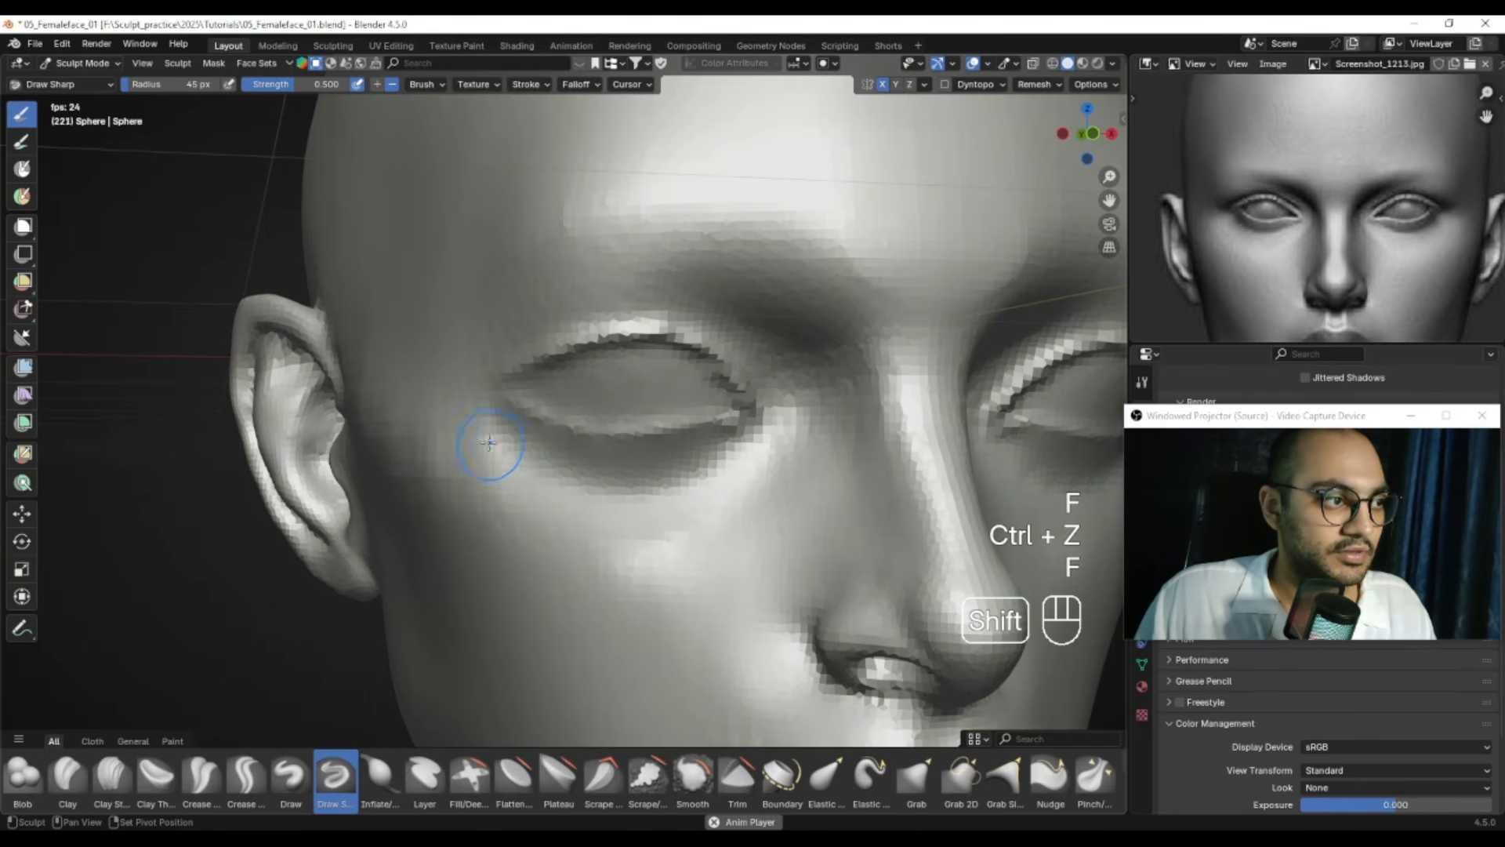
Try to deepen the under-eye crease with a 60 px Draw Sharp stroke and undo it
key("f")
left_click(615, 497)
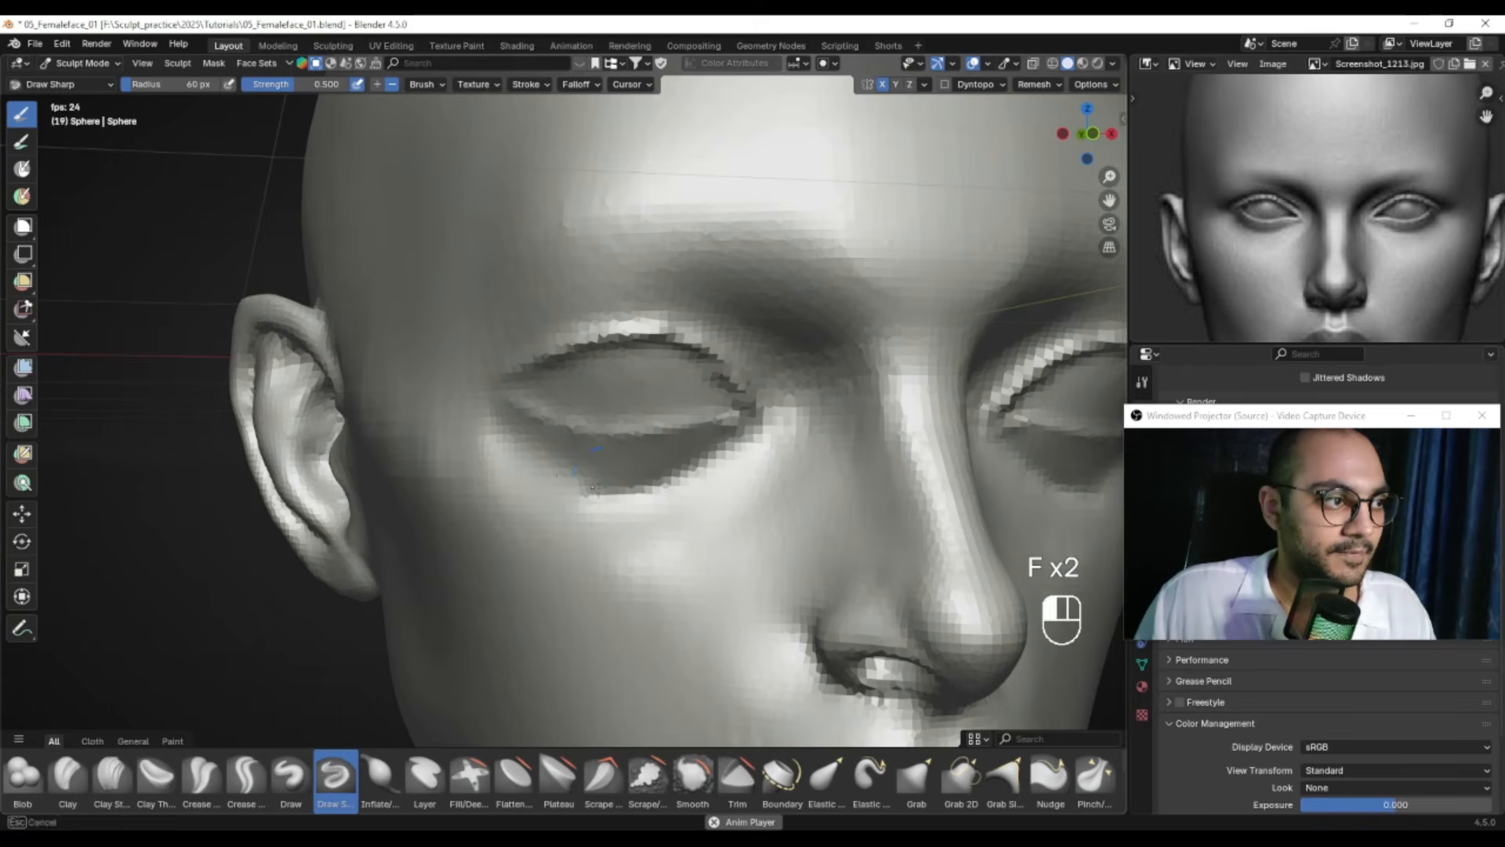
key("ctrl+z")
key("ctrl+z")
Redraw the crease beneath the lower eyelid with Draw Sharp, smooth its outer end and enlarge the brush to 75 px
left_click_drag(527, 449, 650, 482)
key("f")
left_click(619, 480)
mouse_move(521, 451)
left_mouse_down("shift")
mouse_move(599, 465)
mouse_move(517, 454)
left_mouse_up("shift")
key("f")
left_click(552, 457)
middle_click_drag(511, 484, 750, 469, "ctrl")
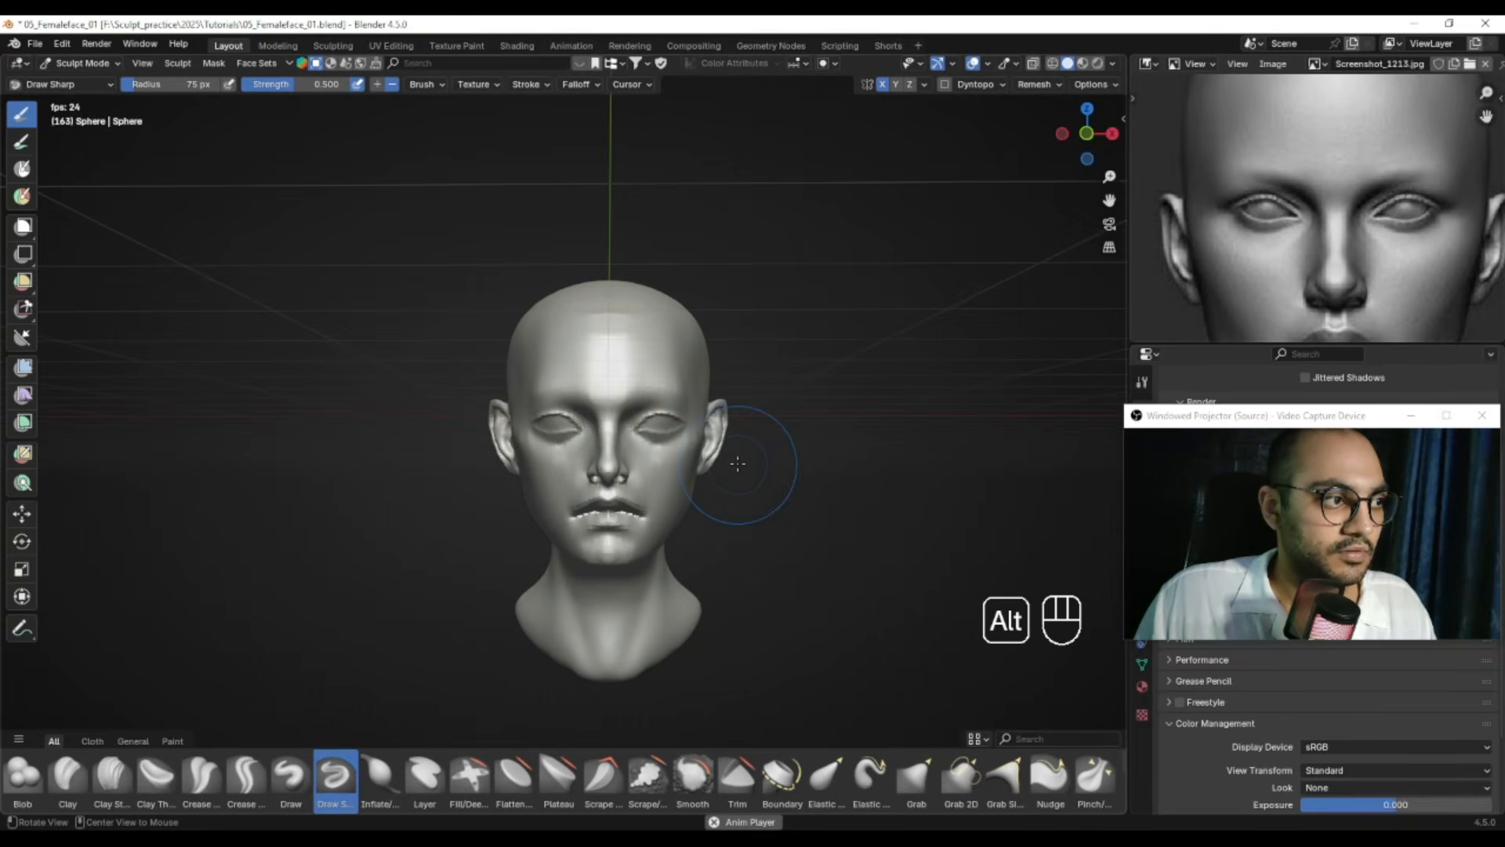
mouse_move(756, 370)
middle_mouse_down("ctrl")
mouse_move(698, 364)
mouse_move(668, 390)
mouse_move(672, 373)
mouse_move(665, 423)
mouse_move(643, 400)
middle_mouse_up("ctrl")
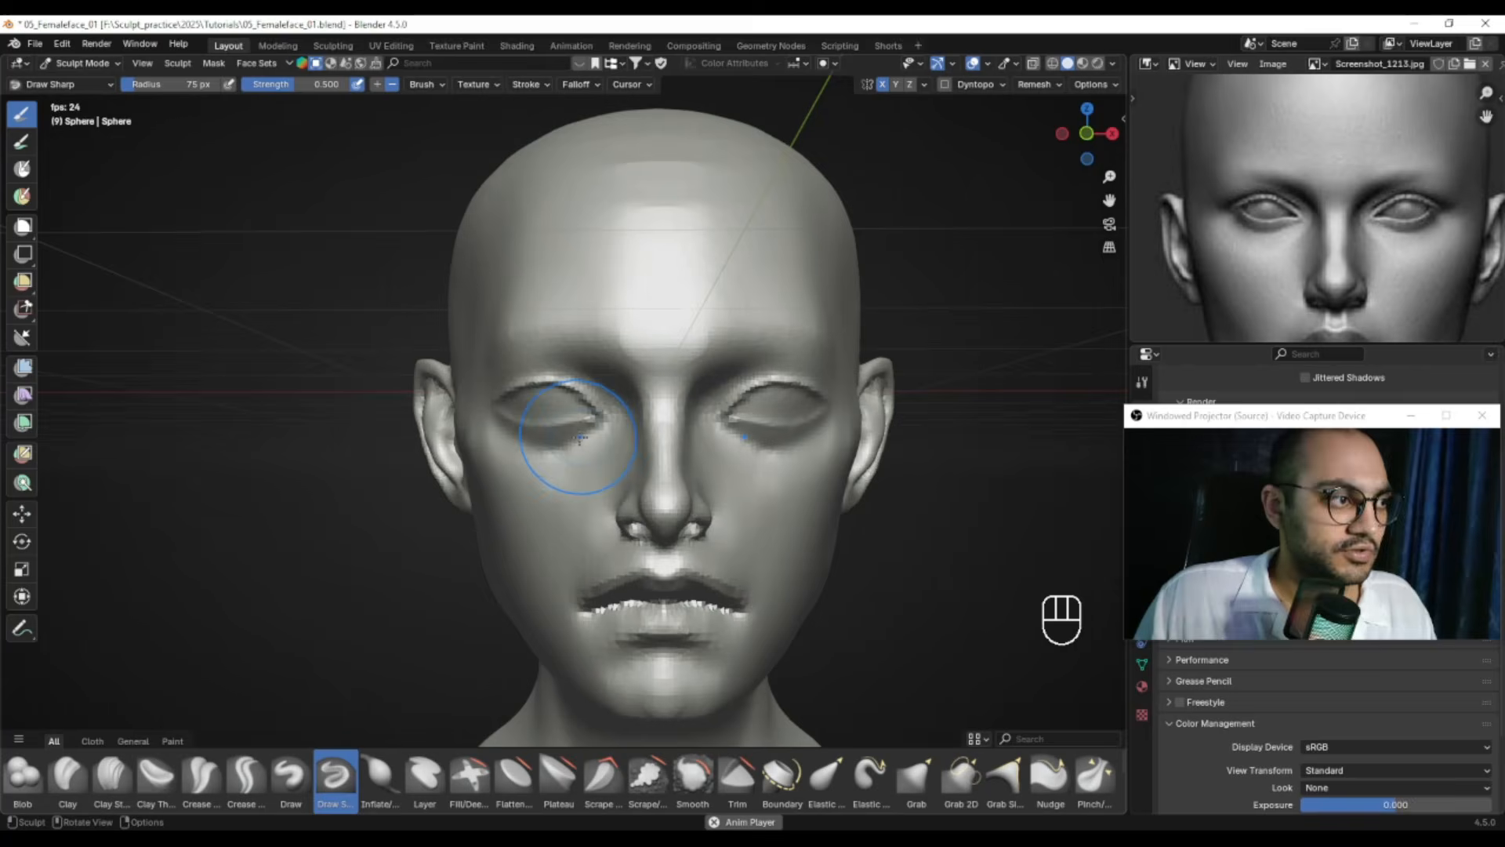
Mask both eye areas with a 48 px Mask brush, invert the mask and switch to the Grab brush
key("m")
key("f")
left_click(549, 414)
mouse_move(539, 402)
left_mouse_down()
mouse_move(561, 401)
mouse_move(555, 387)
mouse_move(523, 397)
left_mouse_up()
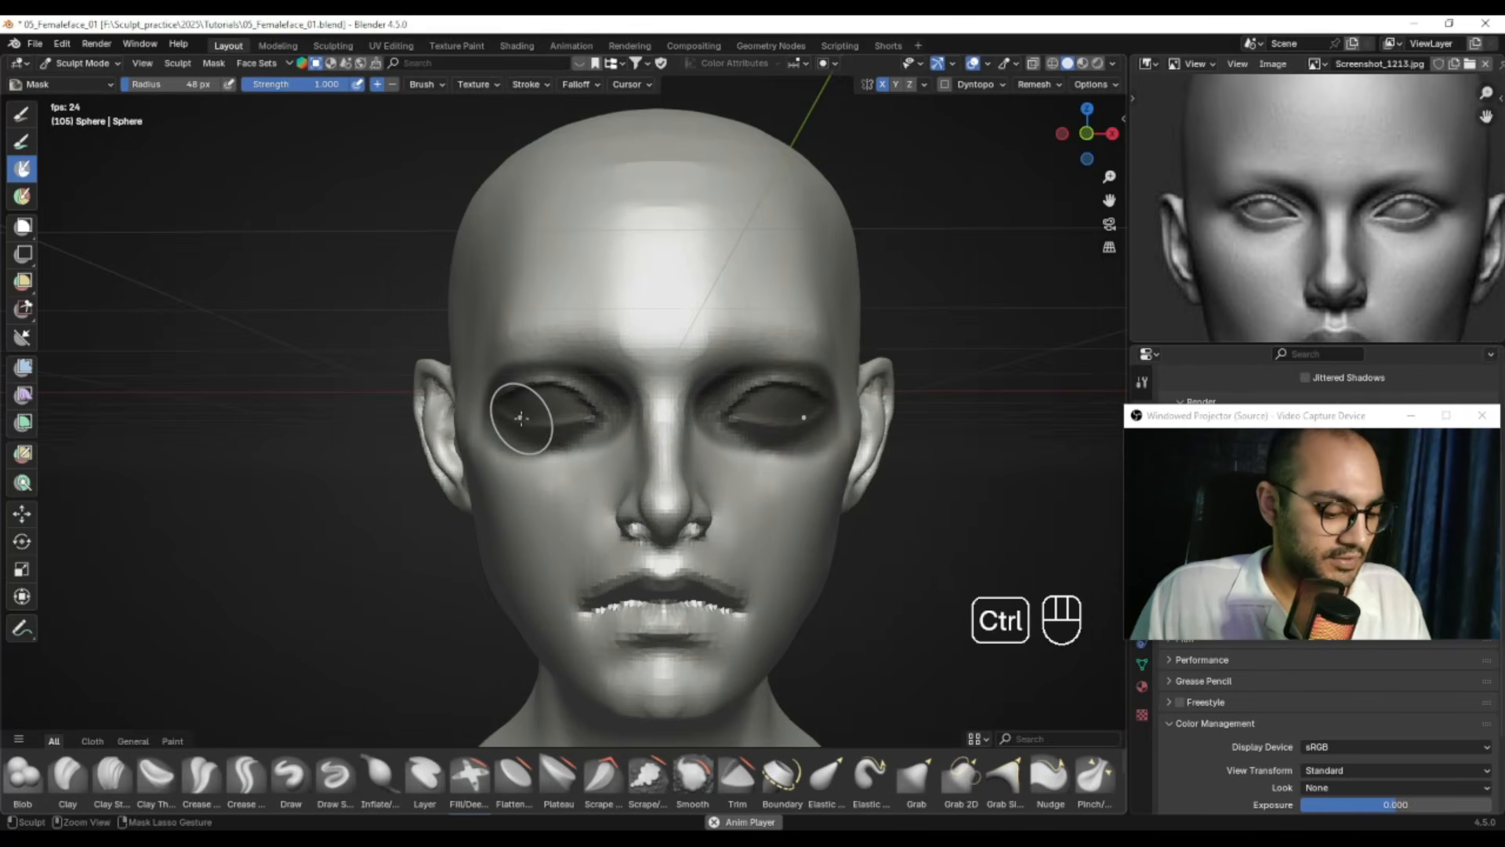
key("ctrl+i")
key("g")
Try to reposition the unmasked eye areas with Grab strokes and undo them
key("f")
left_click(634, 377)
key("f")
left_click(610, 431)
mouse_move(634, 377)
left_mouse_down("ctrl+alt")
mouse_move(601, 444)
mouse_move(564, 426)
mouse_move(605, 436)
left_mouse_up("ctrl+alt")
key("f")
left_click(592, 437)
mouse_move(605, 436)
left_mouse_down("ctrl+alt")
mouse_move(614, 455)
mouse_move(597, 456)
mouse_move(575, 423)
mouse_move(596, 429)
mouse_move(563, 415)
mouse_move(572, 369)
left_mouse_up("ctrl+alt")
key("ctrl+z")
key("ctrl+z")
Shift the unmasked eyes slightly in front view with the Grab brush, enlarging it to 127 px, and clear the mask
key("f")
left_click(536, 419)
key("KP_1")
key("f")
left_click(822, 460)
left_click_drag(596, 428, 590, 435)
key("f")
left_click(685, 439)
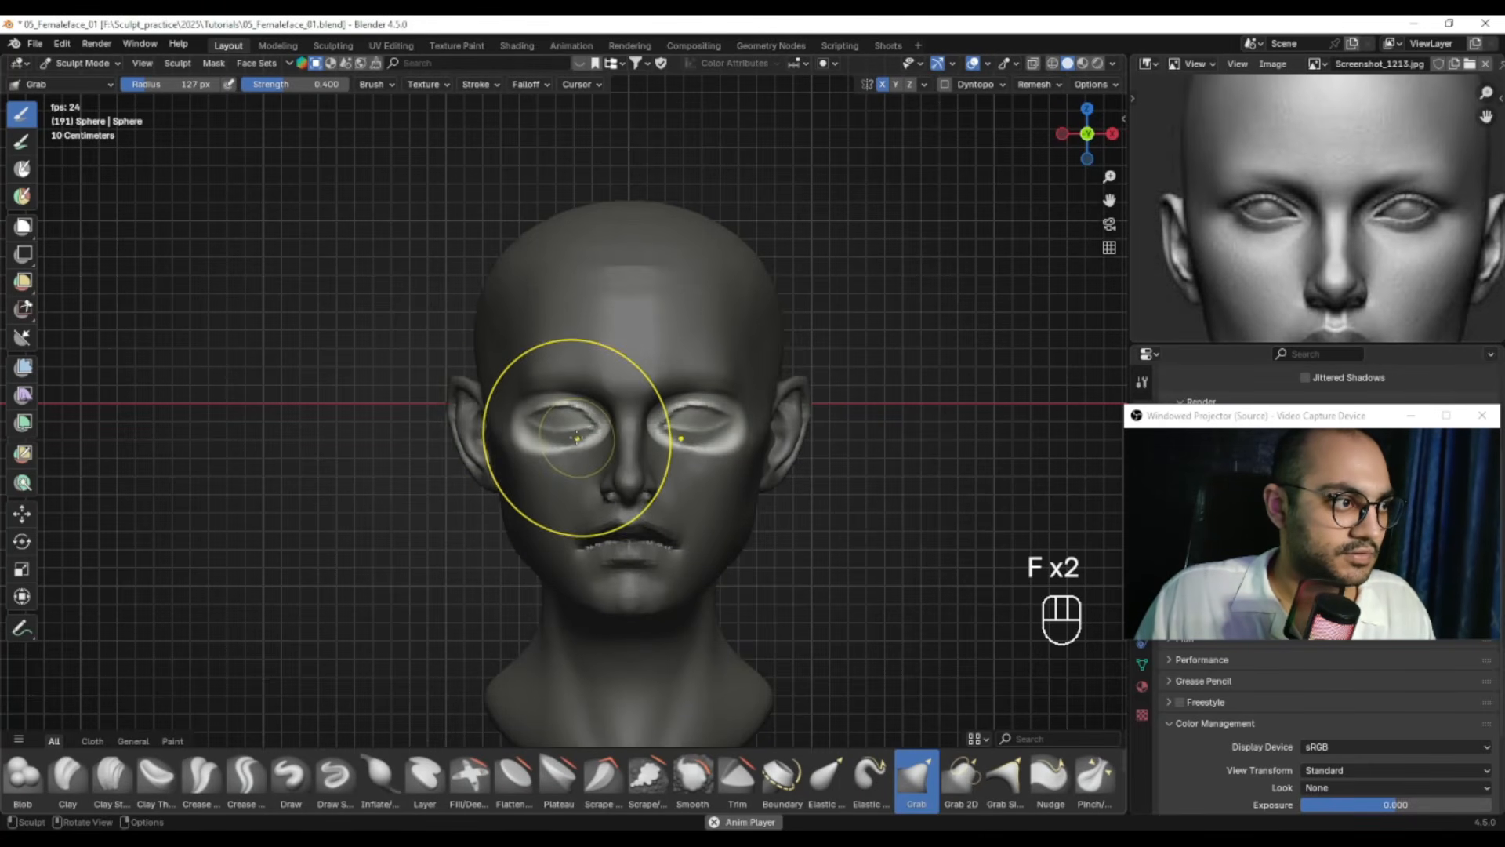
key("alt+m")
Smooth the surface around the eye and outer eye corner in a three-quarter view, setting the brush to 28 px
left_click_drag(570, 424, 733, 396, "alt")
left_click_drag(733, 396, 647, 351, "alt")
key("f")
left_click(615, 400)
middle_click_drag(646, 352, 651, 343, "ctrl+alt")
key("f")
left_click(682, 355)
left_click_drag(697, 356, 723, 359, "shift")
mouse_move(715, 474)
left_mouse_down("shift")
mouse_move(634, 473)
mouse_move(598, 385)
left_mouse_up("shift")
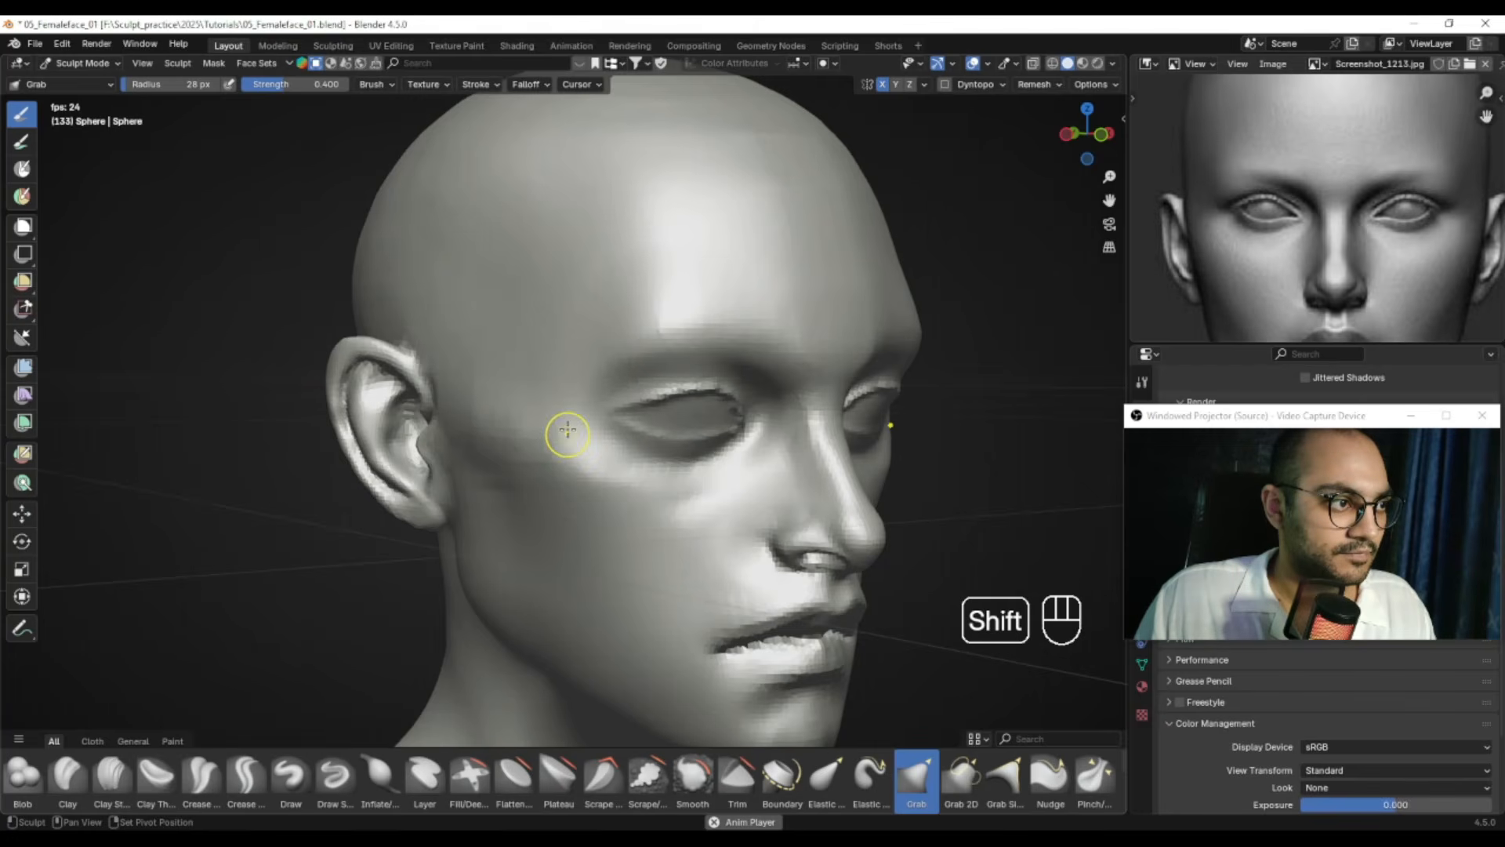
Shape the orbital rim around the outer eye corner with small Draw brush strokes, following the three-quarter reference
mouse_move(597, 487)
middle_mouse_down("alt")
mouse_move(548, 470)
mouse_move(586, 502)
middle_mouse_up("alt")
middle_click_drag(1395, 235, 1256, 251, "alt")
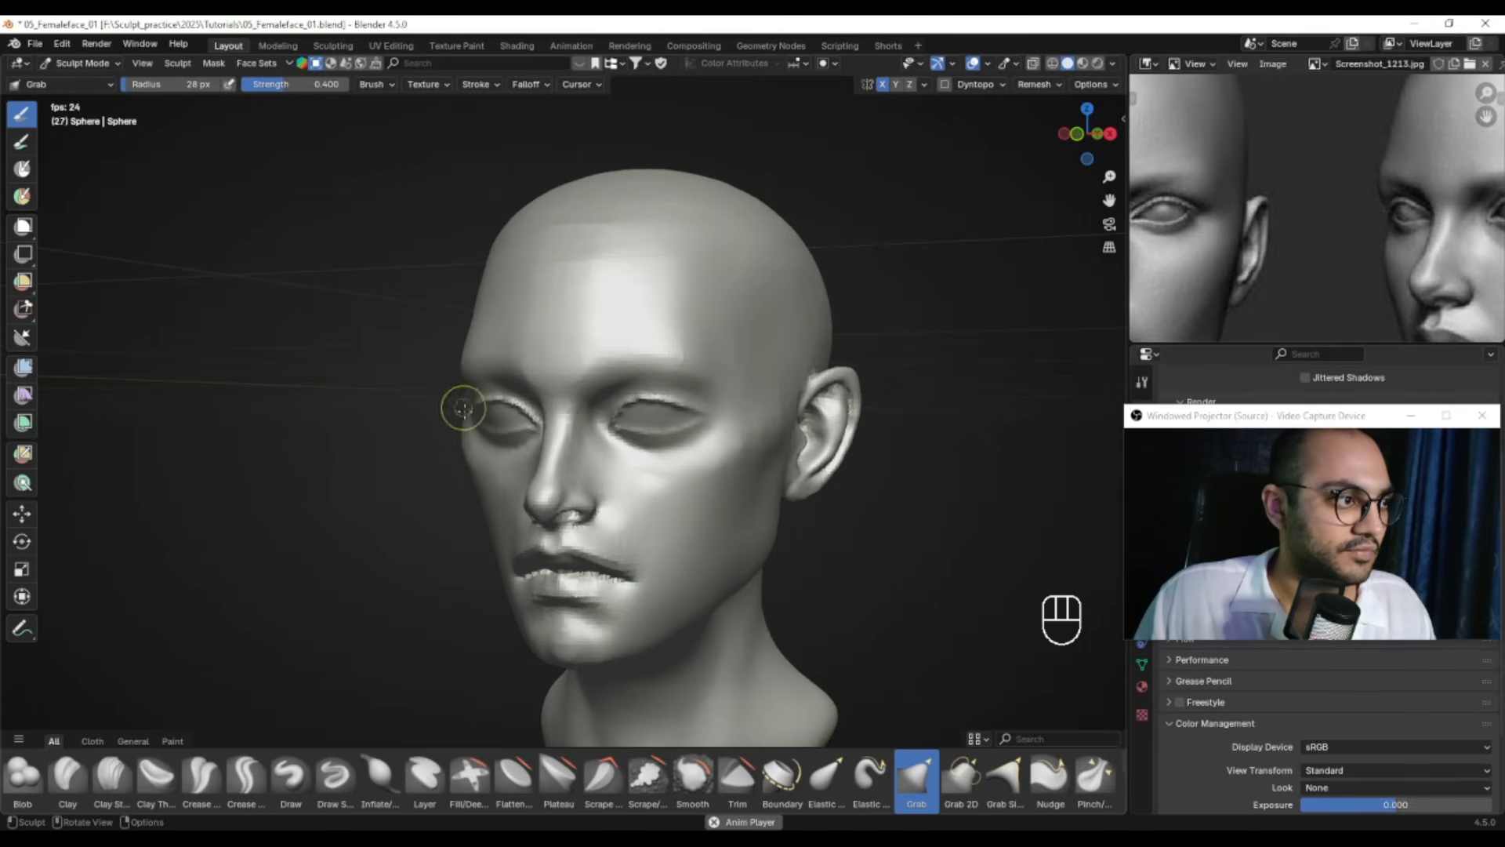
mouse_move(504, 426)
middle_mouse_down("alt")
mouse_move(490, 429)
mouse_move(519, 382)
middle_mouse_up("alt")
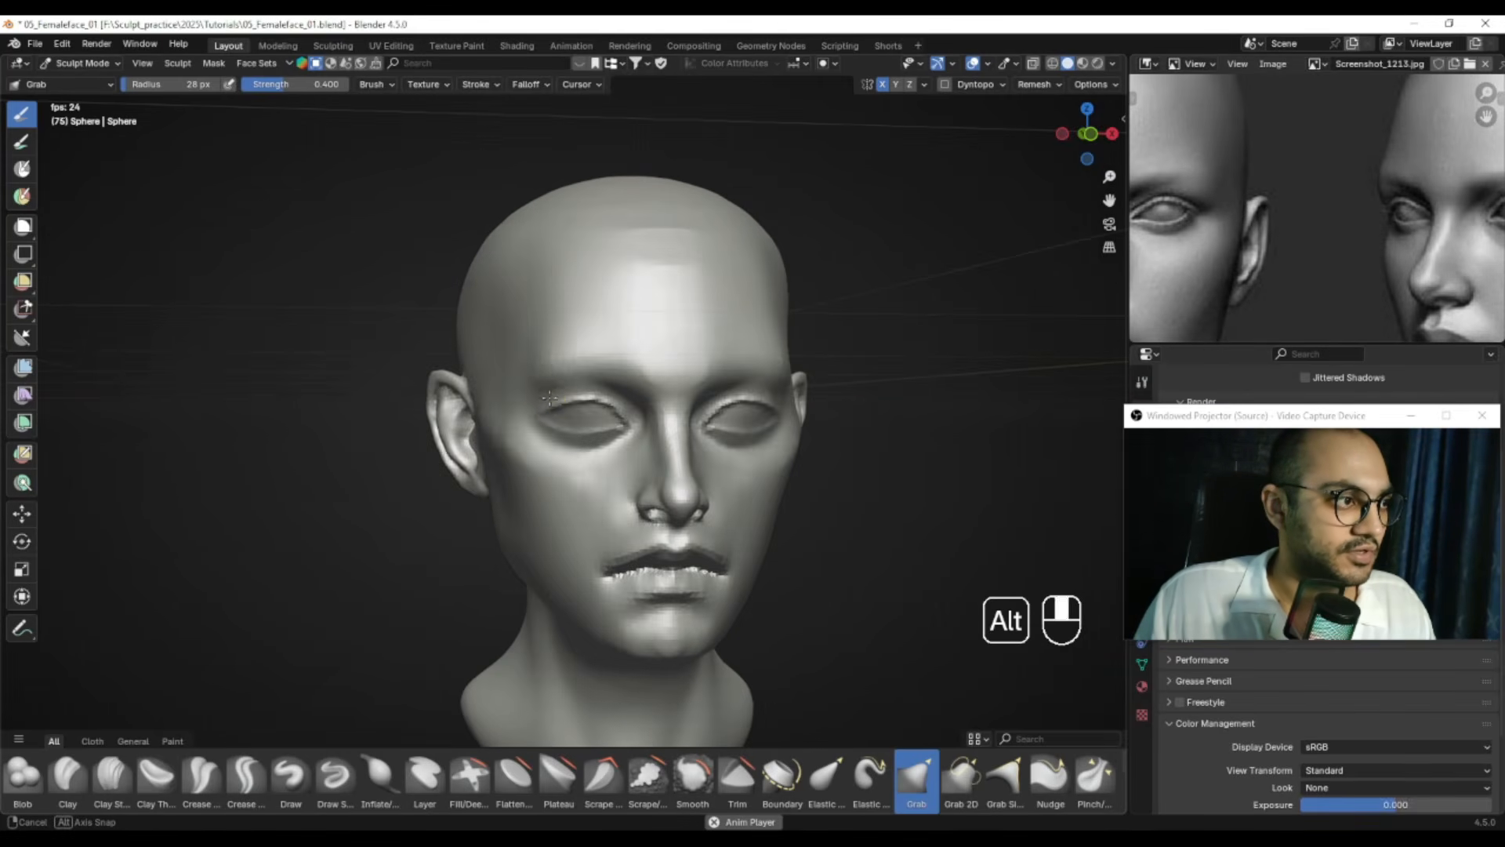
key("f")
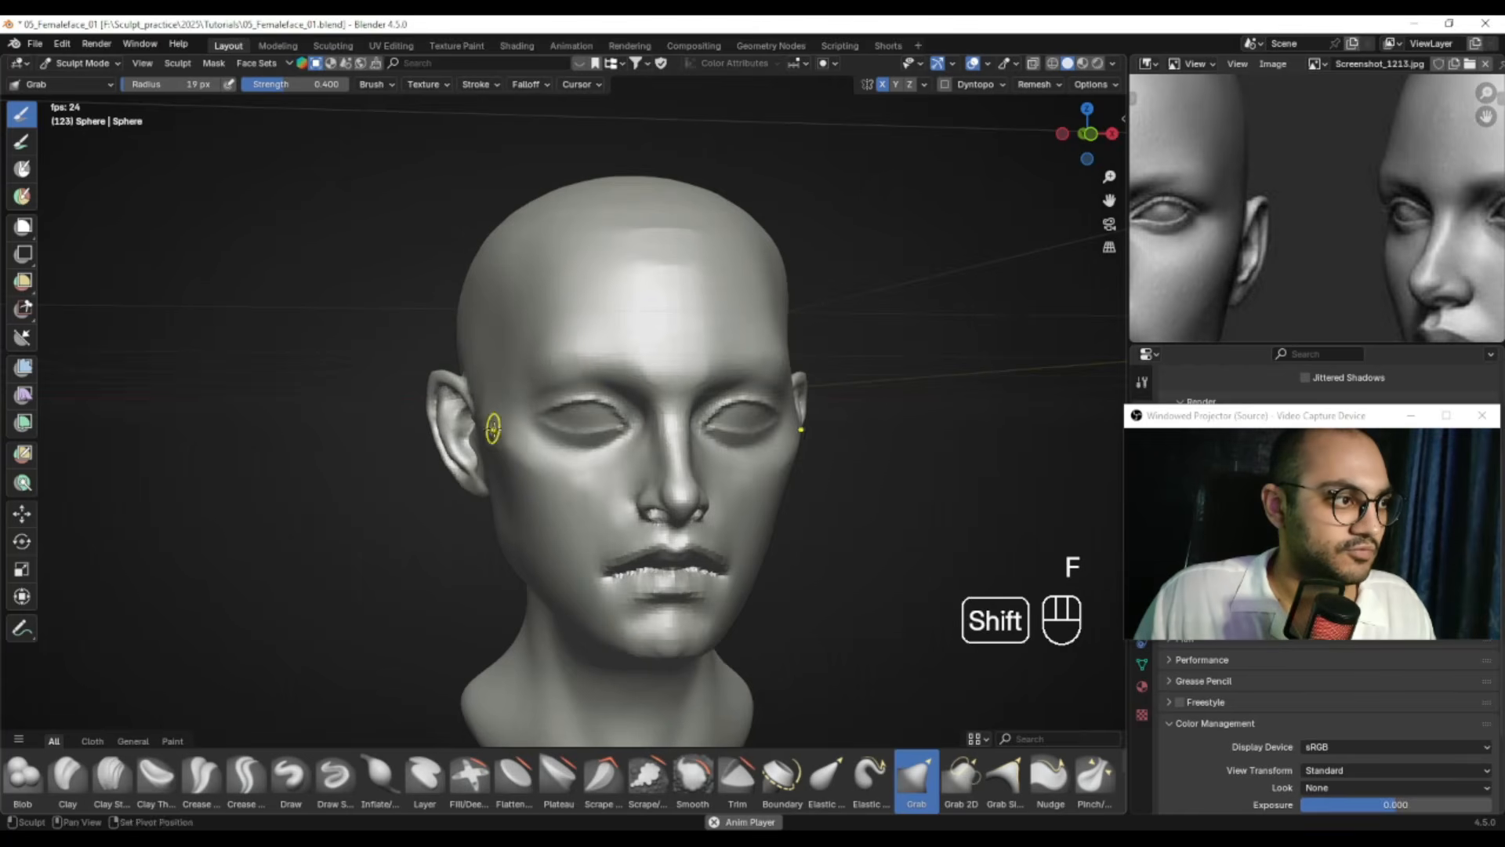
left_click(291, 776)
middle_click_drag(588, 510, 617, 424, "alt")
mouse_move(617, 423)
left_mouse_down("alt")
mouse_move(578, 413)
mouse_move(602, 401)
mouse_move(627, 420)
mouse_move(623, 455)
mouse_move(669, 439)
mouse_move(641, 462)
left_mouse_up("alt")
key("f")
left_click(623, 410)
key("f")
left_click(638, 420)
key("shift+f")
key("f")
left_click(621, 403)
mouse_move(654, 411)
left_mouse_down("ctrl")
mouse_move(653, 427)
mouse_move(682, 424)
mouse_move(497, 423)
mouse_move(464, 406)
left_mouse_up("ctrl")
Smooth the area beside the outer brow and eye corner, reducing the Draw brush to 18 px
key("f")
left_click(647, 424)
left_click_drag(553, 438, 466, 428, "alt")
key("f")
left_click(600, 394)
left_click_drag(619, 399, 618, 395, "shift")
key("f")
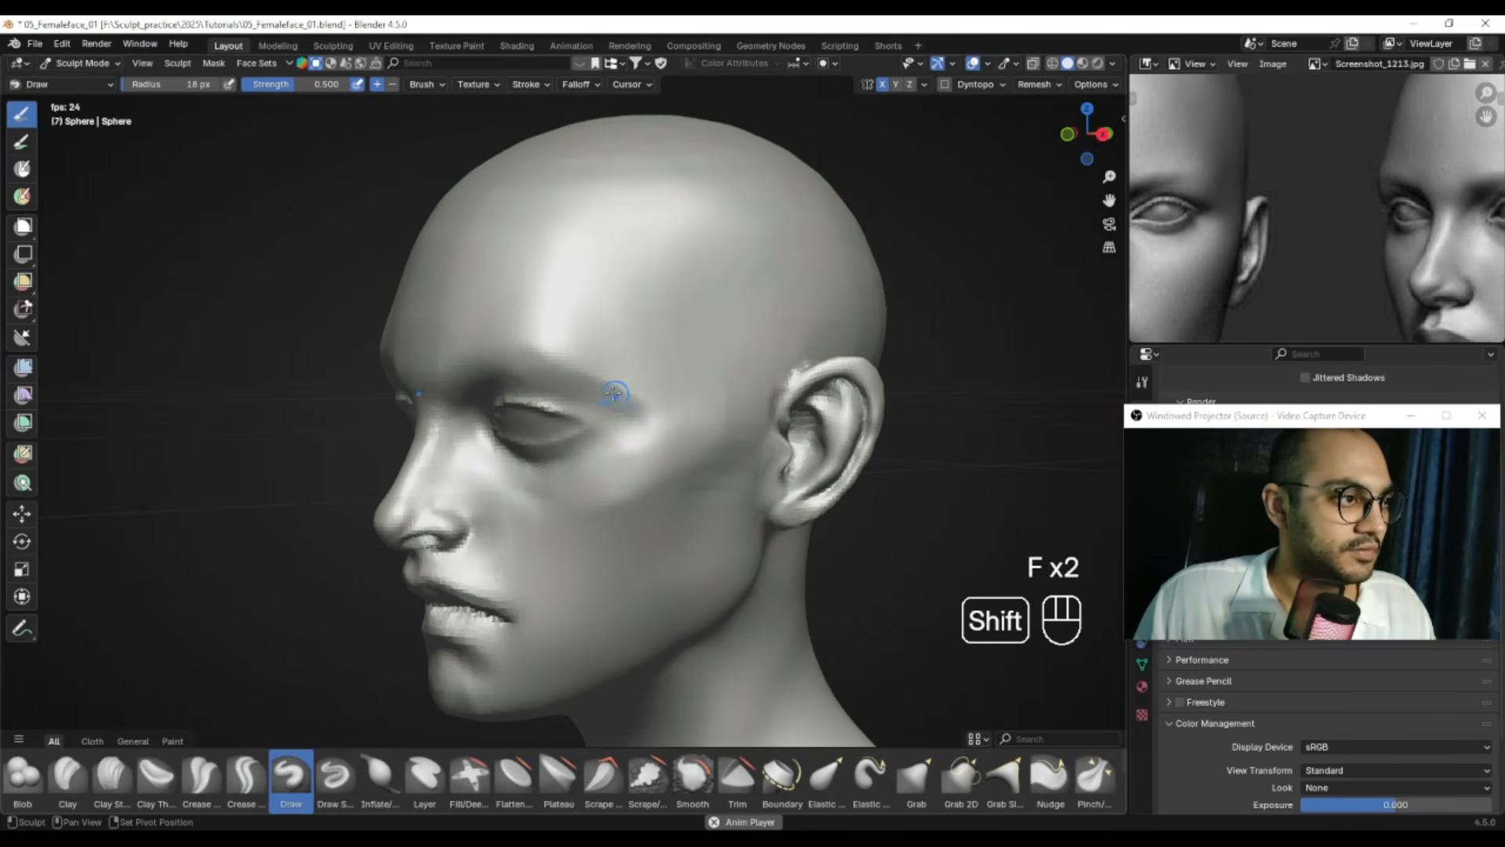
Define the cheekbone toward the ear with Draw strokes after the three-quarter reference, enlarging the brush to 54 px
left_click_drag(614, 454, 655, 452, "alt")
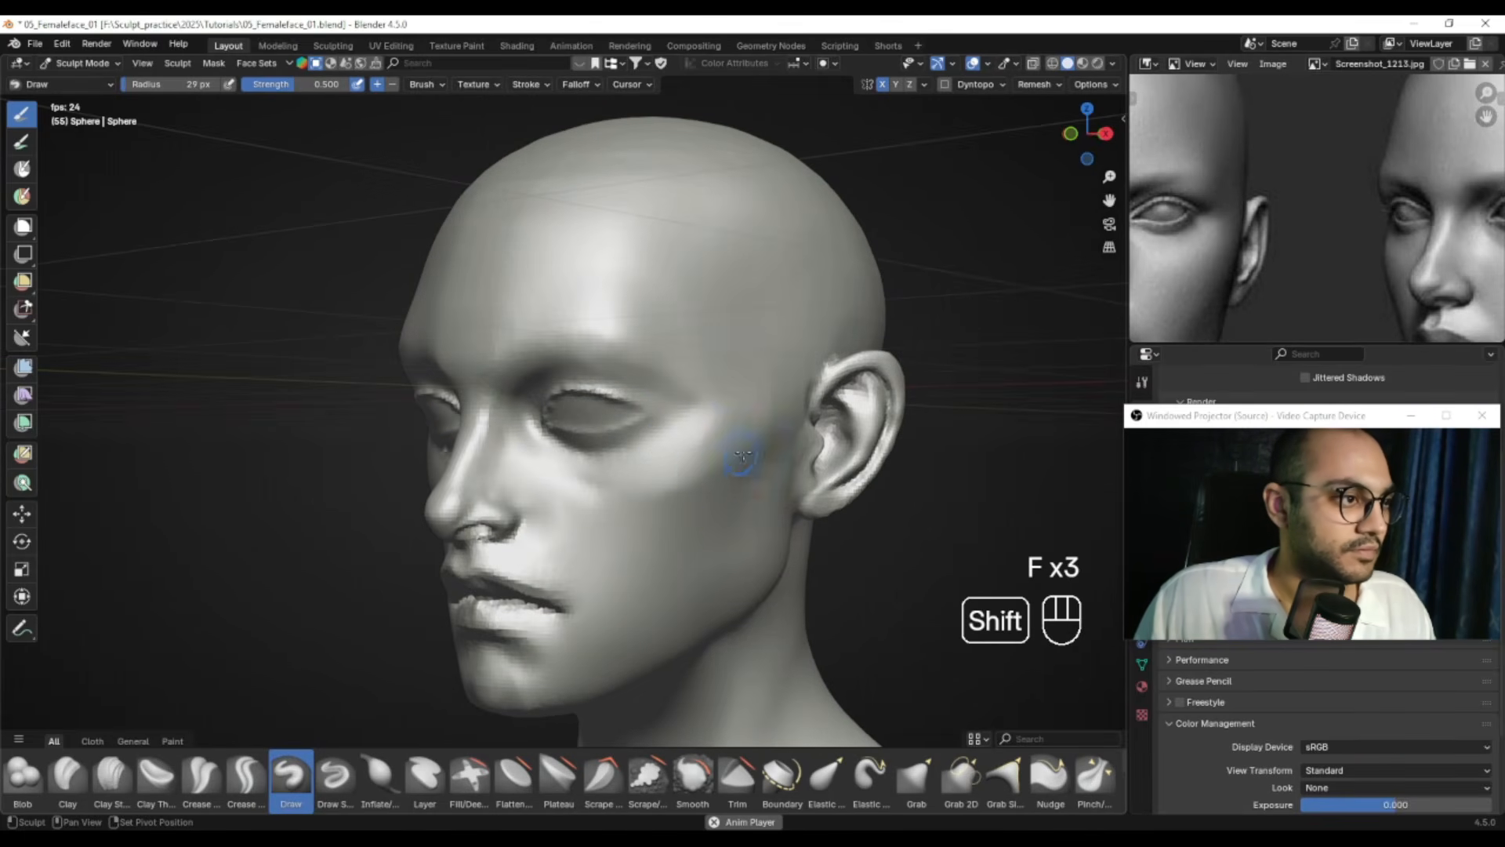
key("f")
left_click(804, 373)
left_click_drag(1266, 251, 1279, 313, "ctrl+alt")
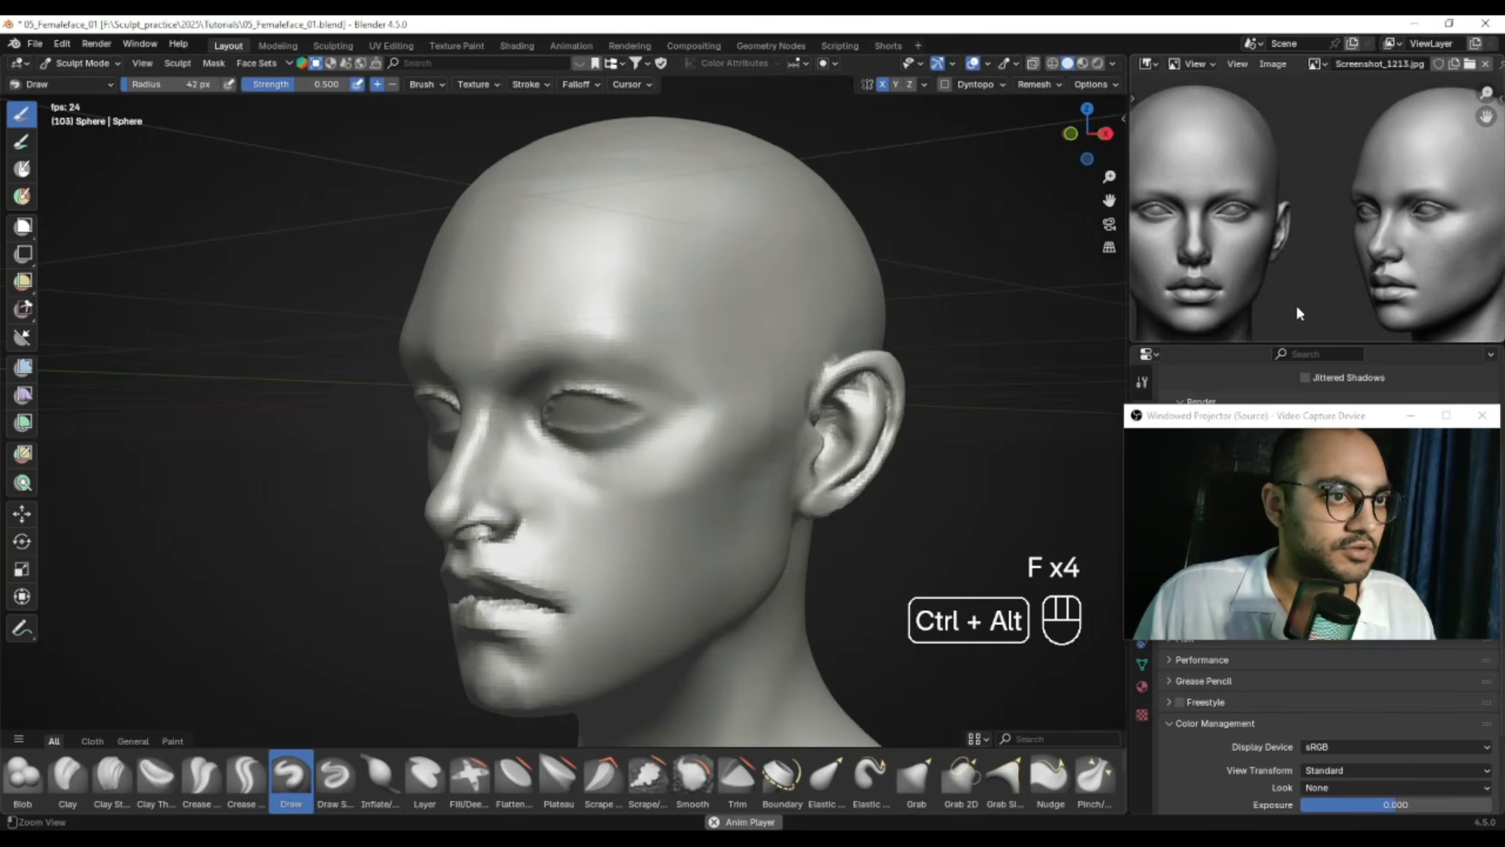
left_click_drag(1358, 221, 1296, 225, "alt+shift")
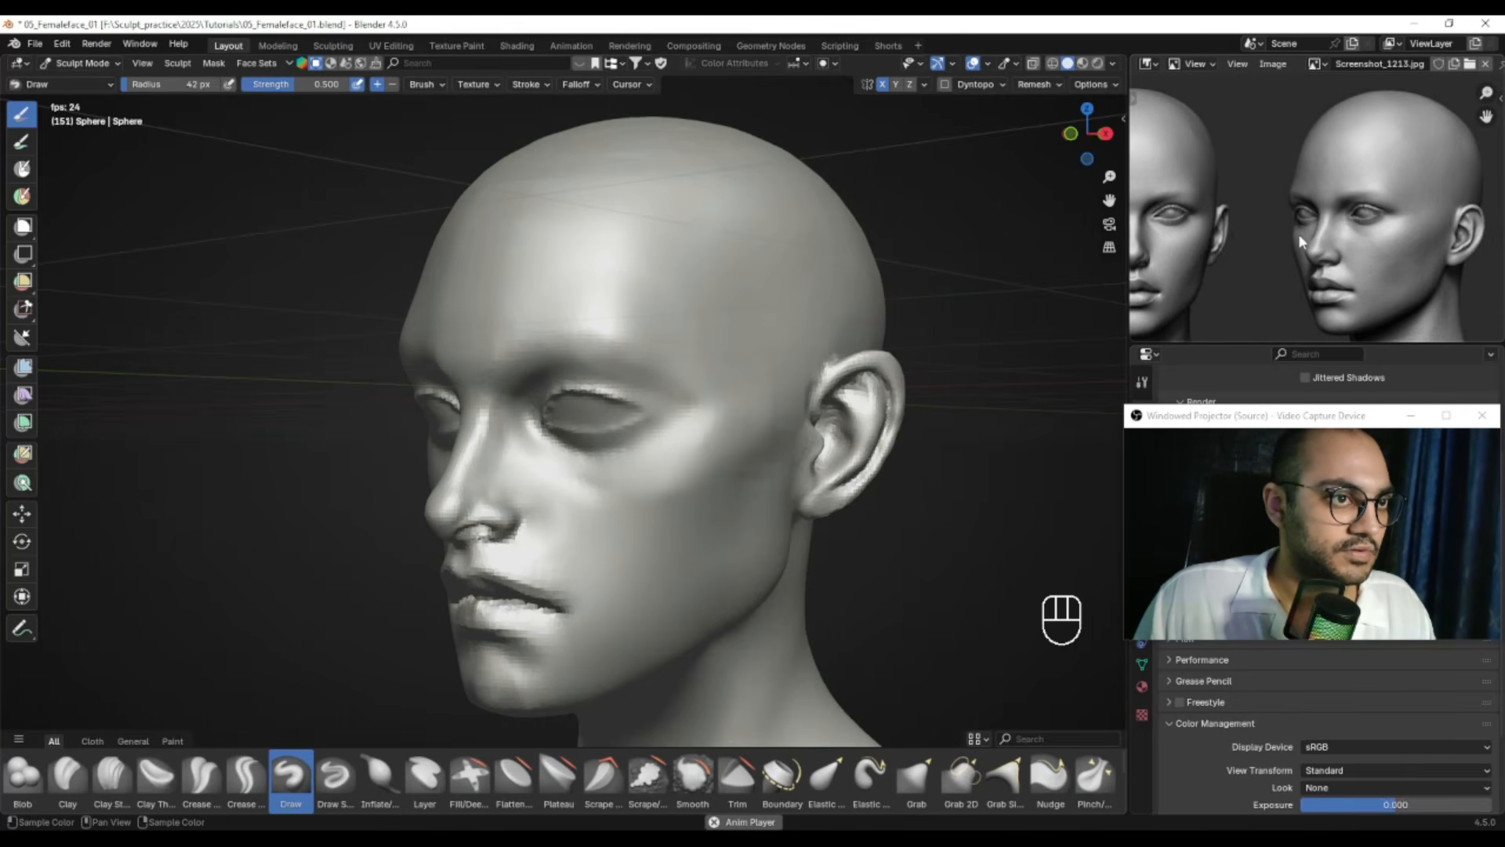
mouse_move(658, 428)
left_mouse_down("alt")
mouse_move(680, 467)
mouse_move(655, 479)
left_mouse_up("alt")
key("f")
left_click(739, 446)
key("f")
left_click(723, 441)
key("f")
left_click(679, 475)
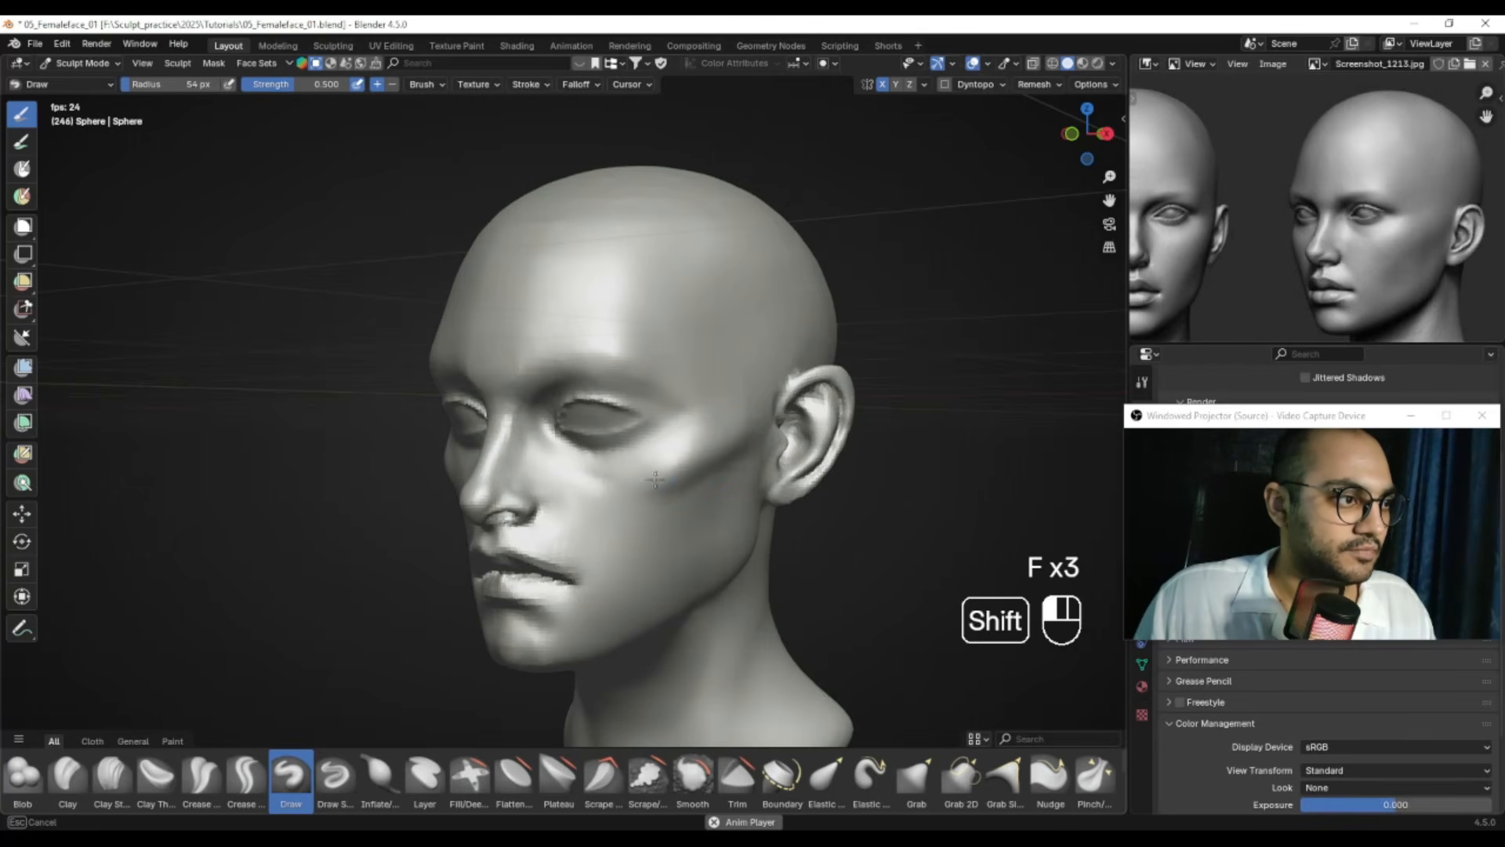
Smooth the hollow below the cheekbone at 53 px and check the cheeks from the front
key("f")
left_click(635, 513)
mouse_move(679, 467)
left_mouse_down("shift")
mouse_move(710, 457)
mouse_move(696, 472)
left_mouse_up("shift")
left_click_drag(684, 470, 770, 472, "alt")
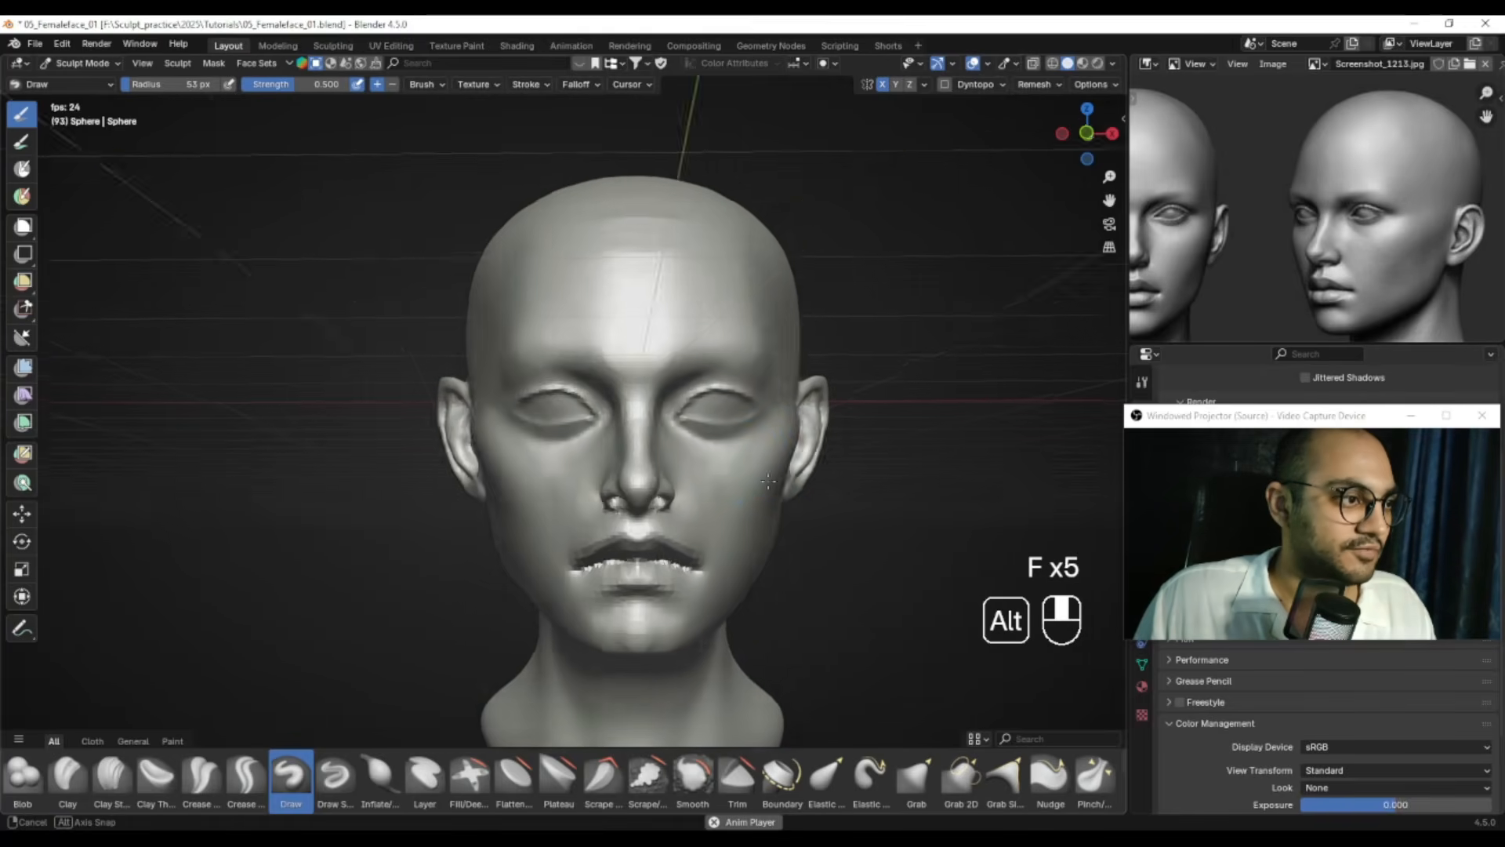
right_click_drag(769, 472, 765, 510, "alt")
mouse_move(766, 510)
left_mouse_down("alt")
mouse_move(637, 508)
mouse_move(611, 472)
mouse_move(643, 464)
left_mouse_up("alt")
Try further Draw strokes on the cheek below the cheekbone and undo the last three changes
key("f")
left_click(663, 424)
mouse_move(636, 475)
left_mouse_down("ctrl+alt")
mouse_move(635, 444)
mouse_move(674, 507)
mouse_move(699, 450)
mouse_move(716, 461)
mouse_move(662, 511)
left_mouse_up("ctrl+alt")
key("f")
left_click(653, 460)
key("f")
left_click(658, 447)
key("f")
key("f")
left_click(676, 526)
middle_click_drag(664, 510, 770, 492, "alt")
mouse_move(770, 492)
middle_mouse_down("ctrl+alt")
mouse_move(751, 510)
mouse_move(680, 500)
middle_mouse_up("ctrl+alt")
key("ctrl+z")
key("ctrl+z")
key("ctrl+z")
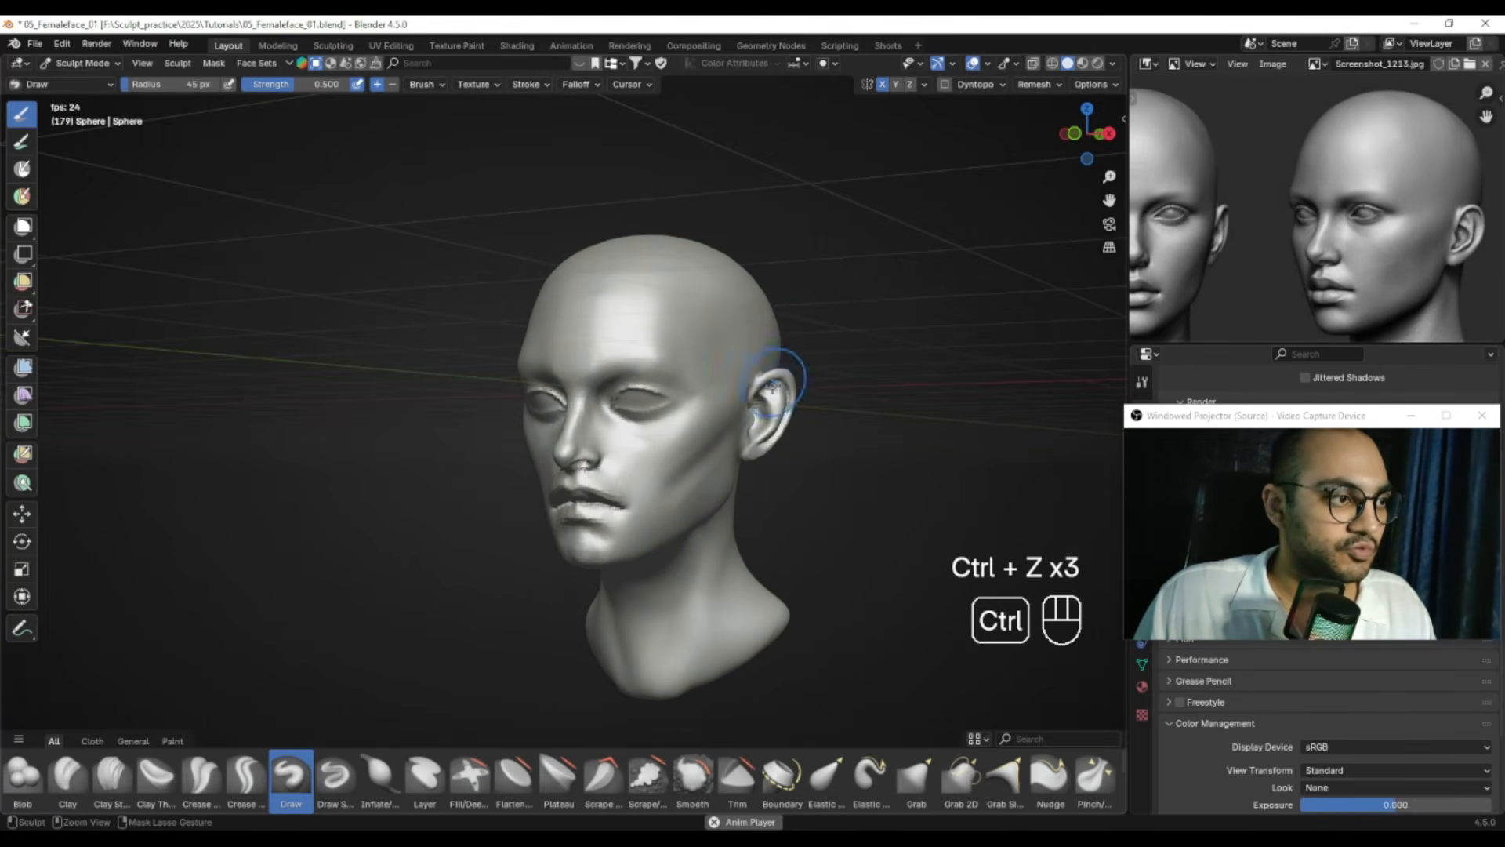
Hollow the cheek below the cheekbone with inverted Draw strokes at about 31 px, and smooth the result
mouse_move(761, 475)
right_mouse_down("ctrl+alt")
mouse_move(689, 410)
mouse_move(615, 408)
right_mouse_up("ctrl+alt")
right_click_drag(615, 408, 627, 410, "alt+shift")
key("f")
left_click(729, 421)
right_click_drag(729, 422, 759, 424, "alt")
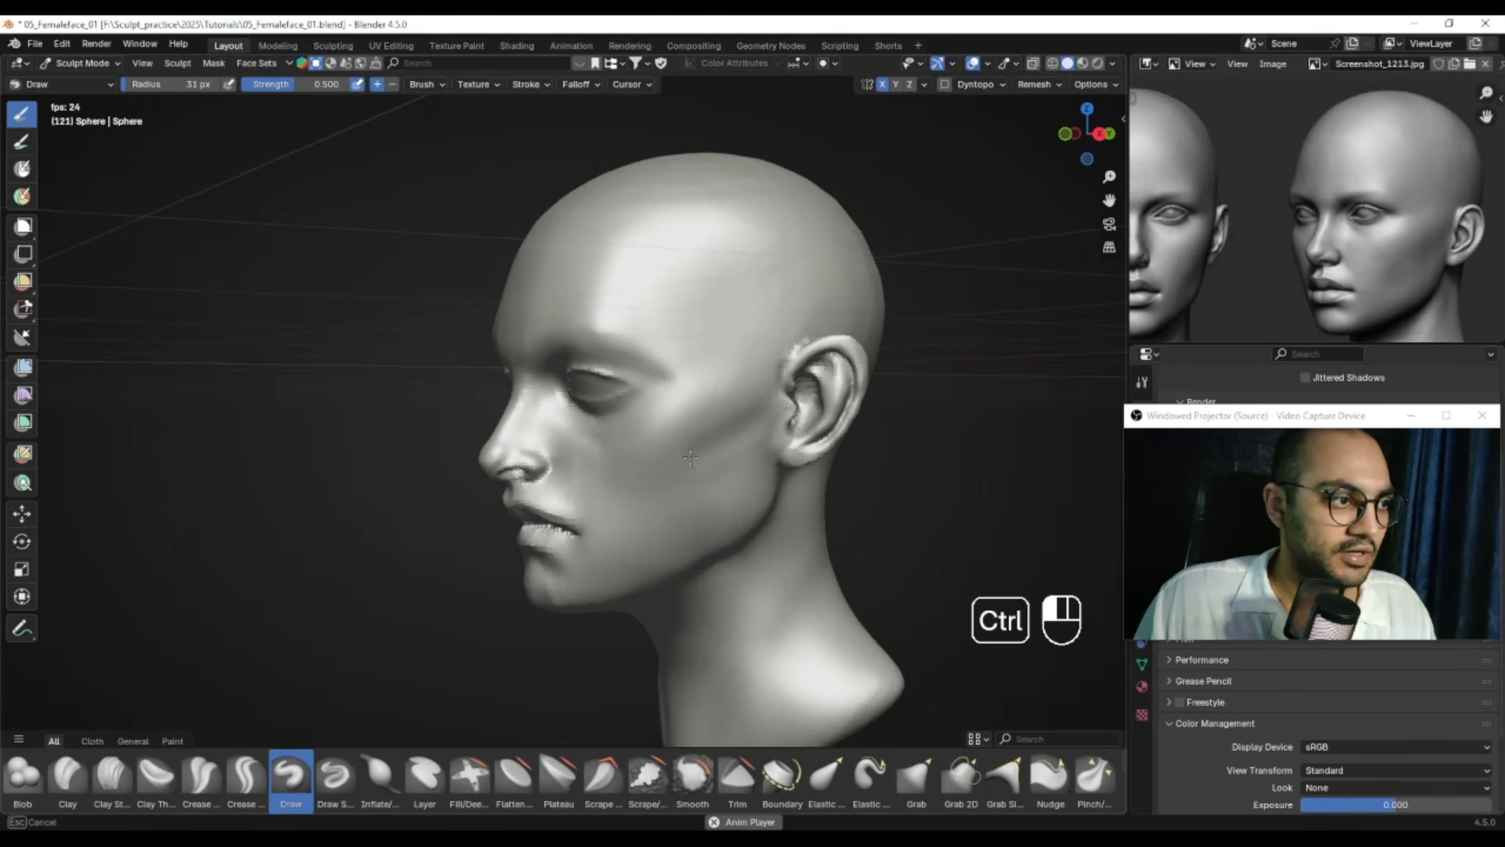
left_click_drag(690, 457, 684, 459, "ctrl")
key("shift+f")
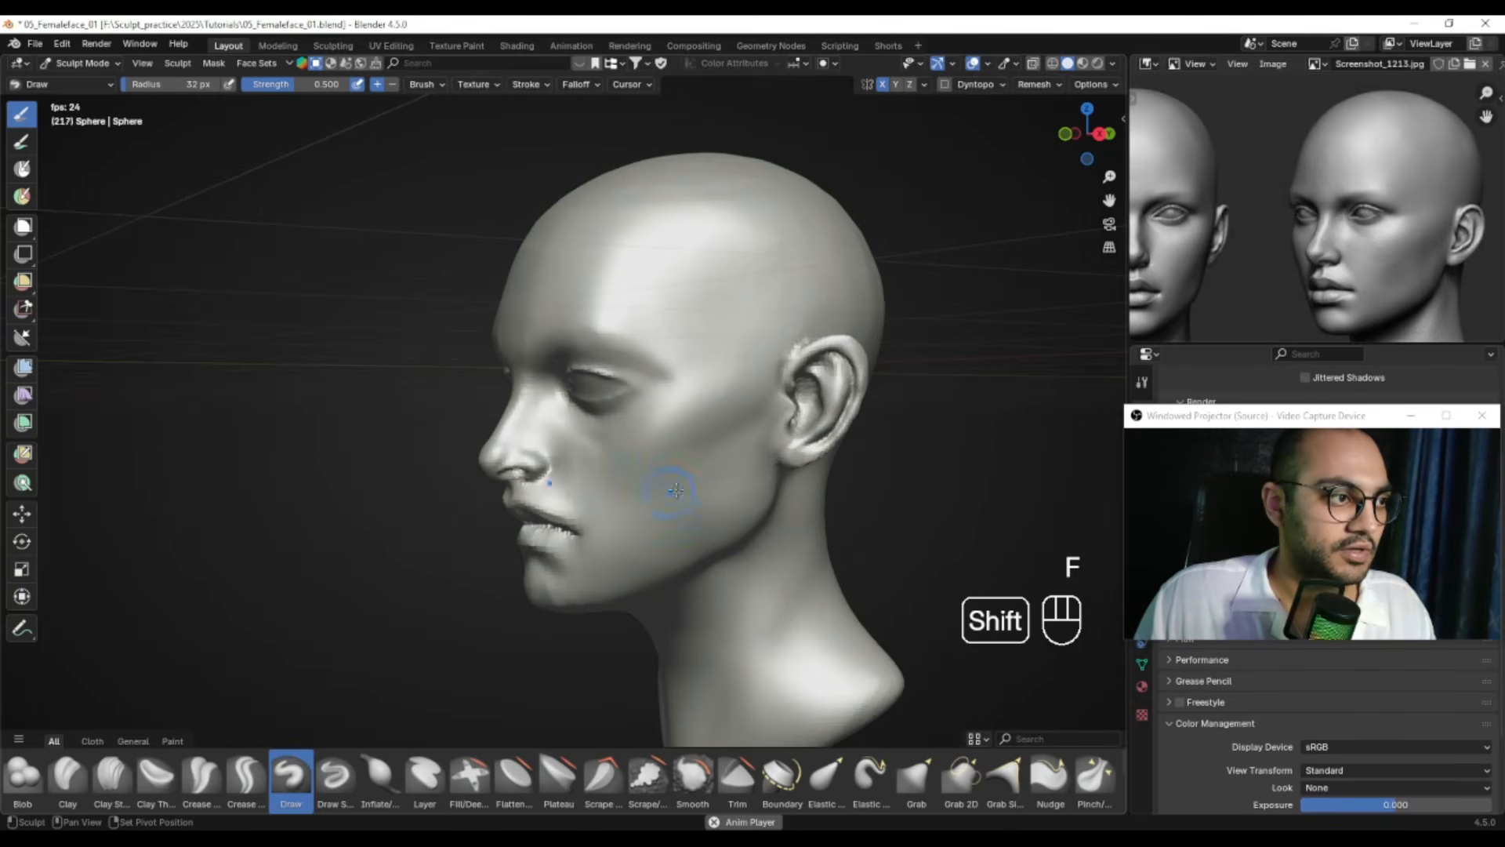
left_click_drag(675, 455, 722, 454, "alt")
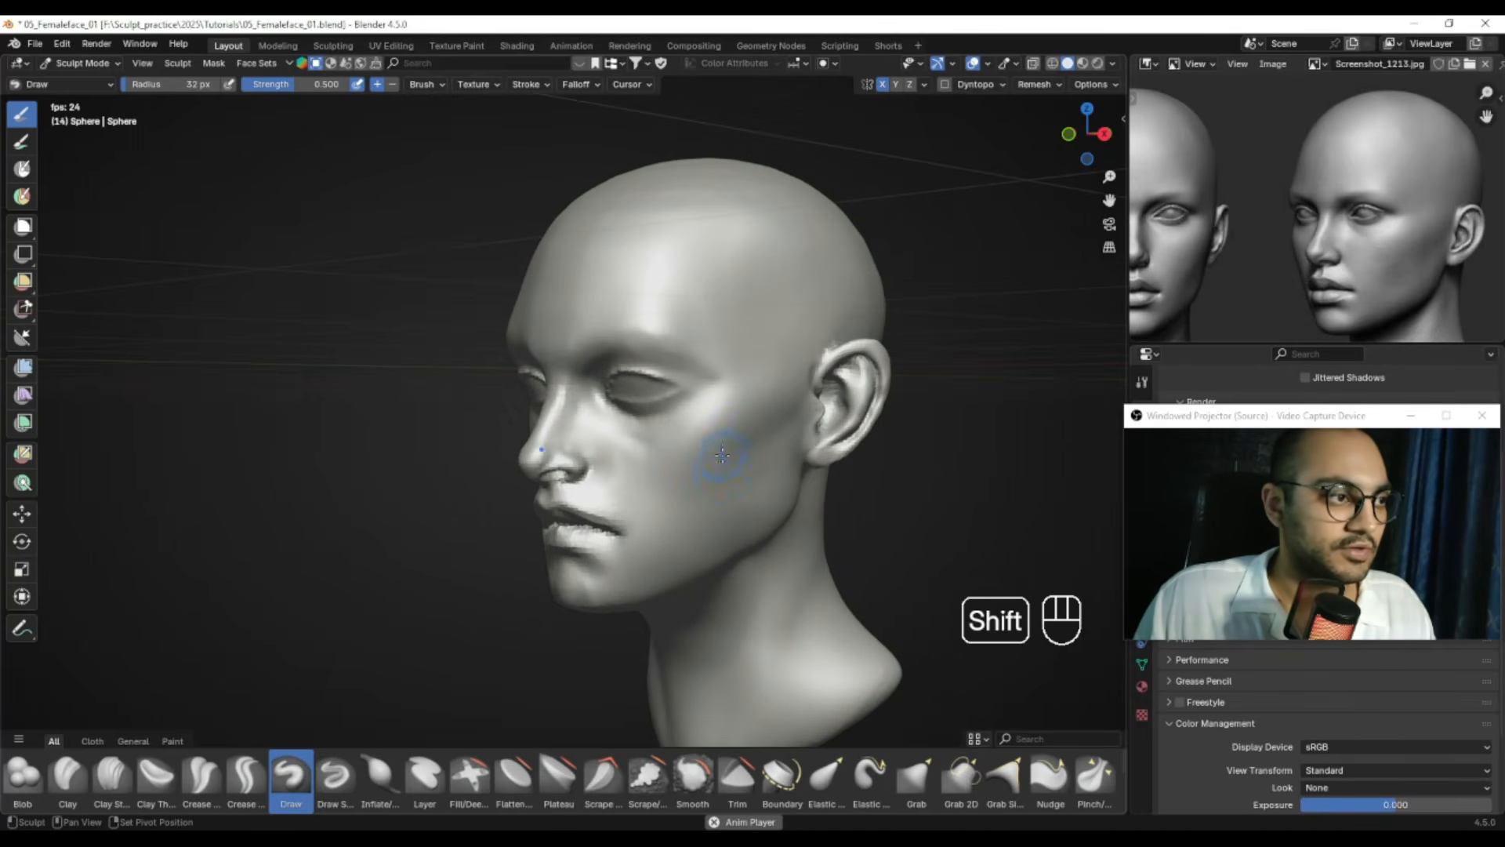
middle_click_drag(671, 443, 721, 450, "alt")
left_click_drag(717, 450, 722, 463, "shift")
Blend the front of the cheek beside the nose with smoothing strokes, reducing the brush to 27 px
mouse_move(712, 449)
middle_mouse_down("alt")
mouse_move(758, 440)
mouse_move(729, 470)
middle_mouse_up("alt")
middle_click_drag(600, 471, 654, 465, "alt")
key("f")
left_click(646, 459)
left_click_drag(625, 456, 605, 466, "shift")
mouse_move(709, 461)
middle_mouse_down("alt")
mouse_move(656, 462)
mouse_move(675, 439)
middle_mouse_up("alt")
Start carving open the gap between the eyelids with the Draw Sharp brush at about 69 px
middle_click_drag(1281, 276, 1316, 165, "alt")
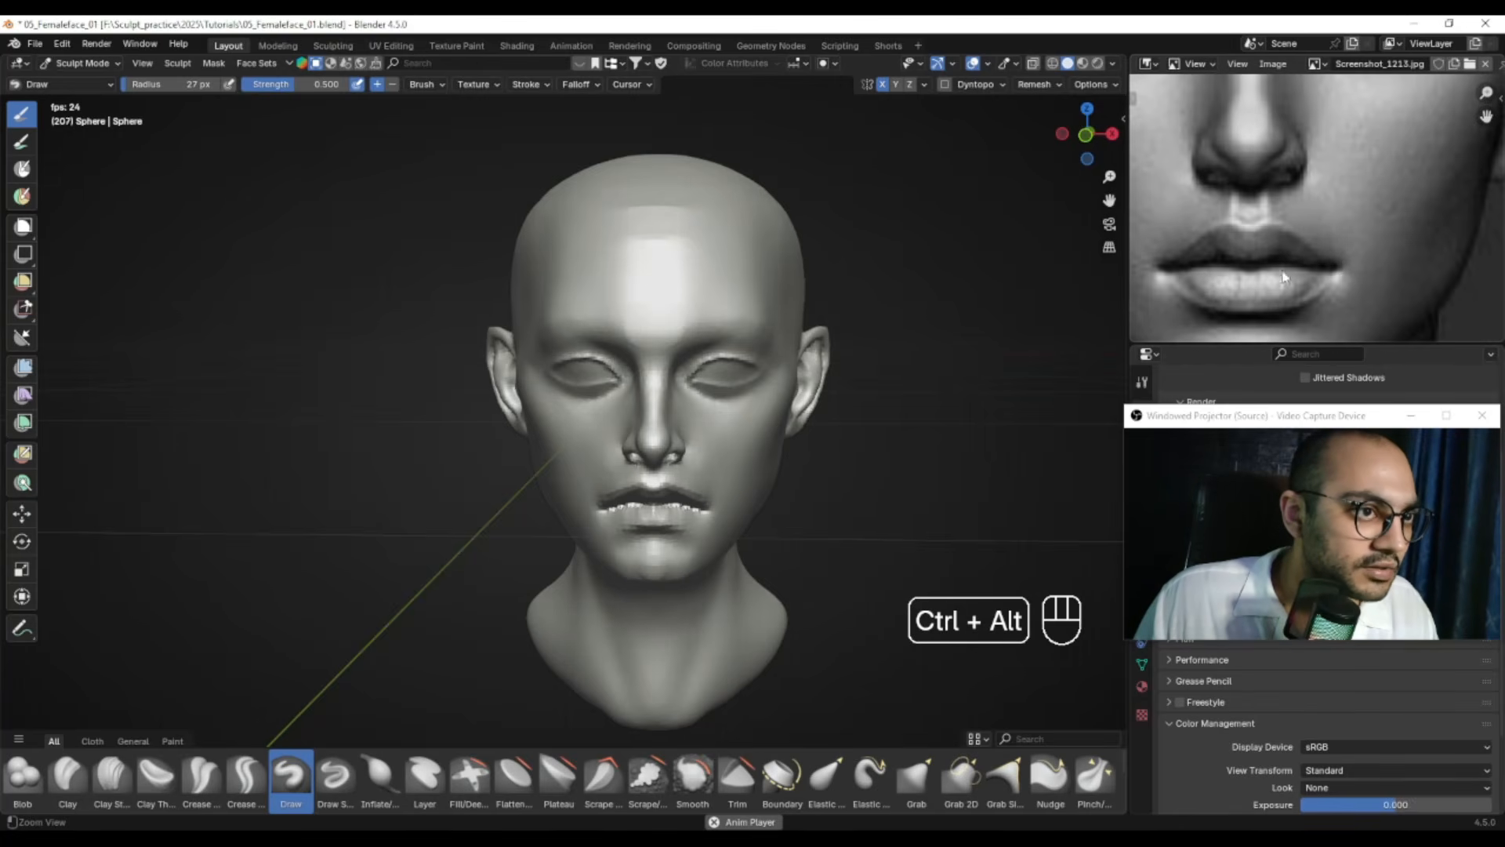
mouse_move(1271, 245)
left_mouse_down("ctrl+alt")
mouse_move(1313, 279)
mouse_move(1328, 269)
mouse_move(1274, 263)
left_mouse_up("ctrl+alt")
mouse_move(1286, 254)
left_mouse_down("ctrl+alt")
mouse_move(1303, 271)
mouse_move(1295, 255)
left_mouse_up("ctrl+alt")
left_click_drag(736, 433, 696, 480, "alt")
left_click_drag(696, 480, 639, 447, "alt+shift")
left_click_drag(638, 447, 662, 381, "alt")
left_click(335, 776)
scroll(651, 392, "up", 6)
mouse_move(649, 381)
left_mouse_down("alt+shift")
mouse_move(617, 398)
mouse_move(614, 426)
mouse_move(630, 414)
left_mouse_up("alt+shift")
key("f")
left_click(636, 404)
left_click_drag(570, 461, 569, 480, "alt")
mouse_move(569, 479)
left_mouse_down("alt+shift")
mouse_move(542, 470)
mouse_move(586, 480)
left_mouse_up("alt+shift")
key("f")
left_click(524, 467)
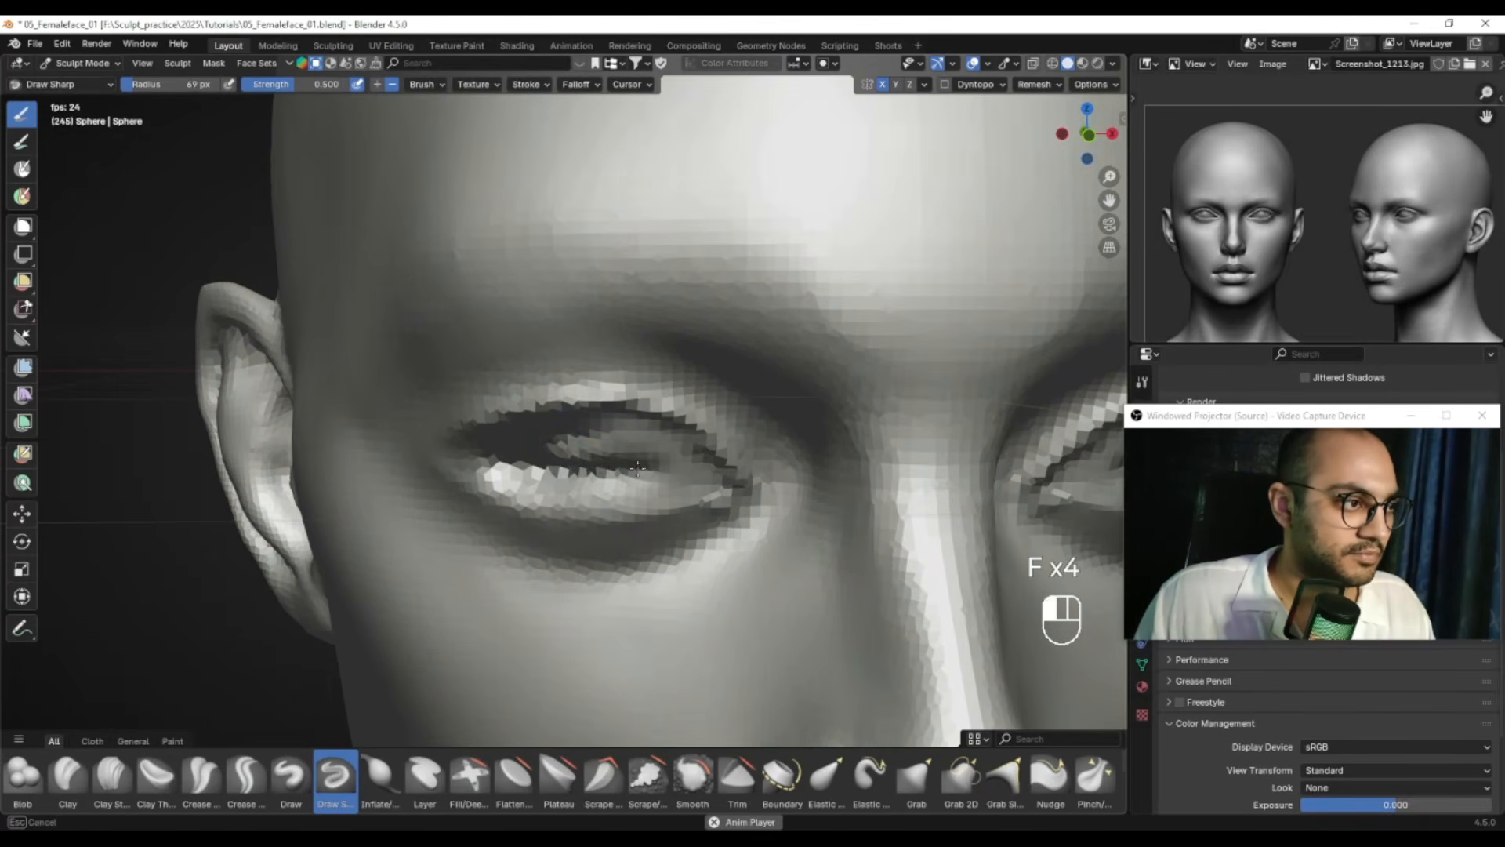
Deepen the eye opening above the lower eyelid and toward the inner corner with Draw Sharp strokes at about 62 px
mouse_move(660, 448)
left_mouse_down("alt+shift")
mouse_move(654, 478)
mouse_move(617, 407)
mouse_move(617, 466)
mouse_move(674, 497)
left_mouse_up("alt+shift")
key("f")
left_click(610, 494)
key("f")
key("f")
left_click_drag(705, 499, 729, 497, "alt")
key("f")
left_click(734, 497)
mouse_move(608, 490)
left_mouse_down()
mouse_move(658, 486)
mouse_move(698, 457)
left_mouse_up()
key("f")
left_click(589, 473)
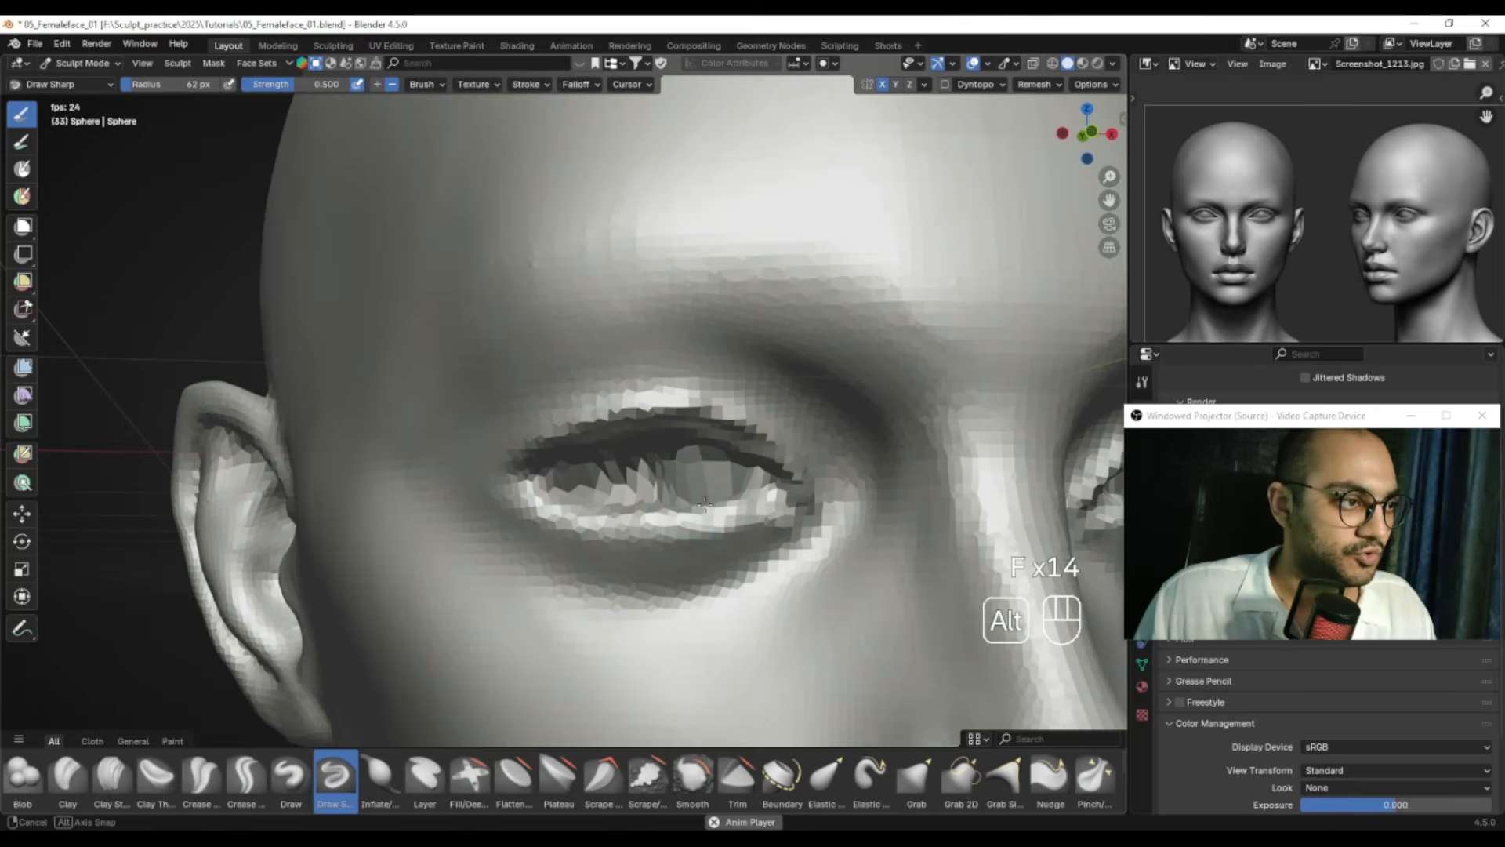
Carve beneath the upper eyelid with the Draw Sharp brush, reducing its radius from 88 to 61 px
left_click_drag(694, 492, 672, 500, "alt")
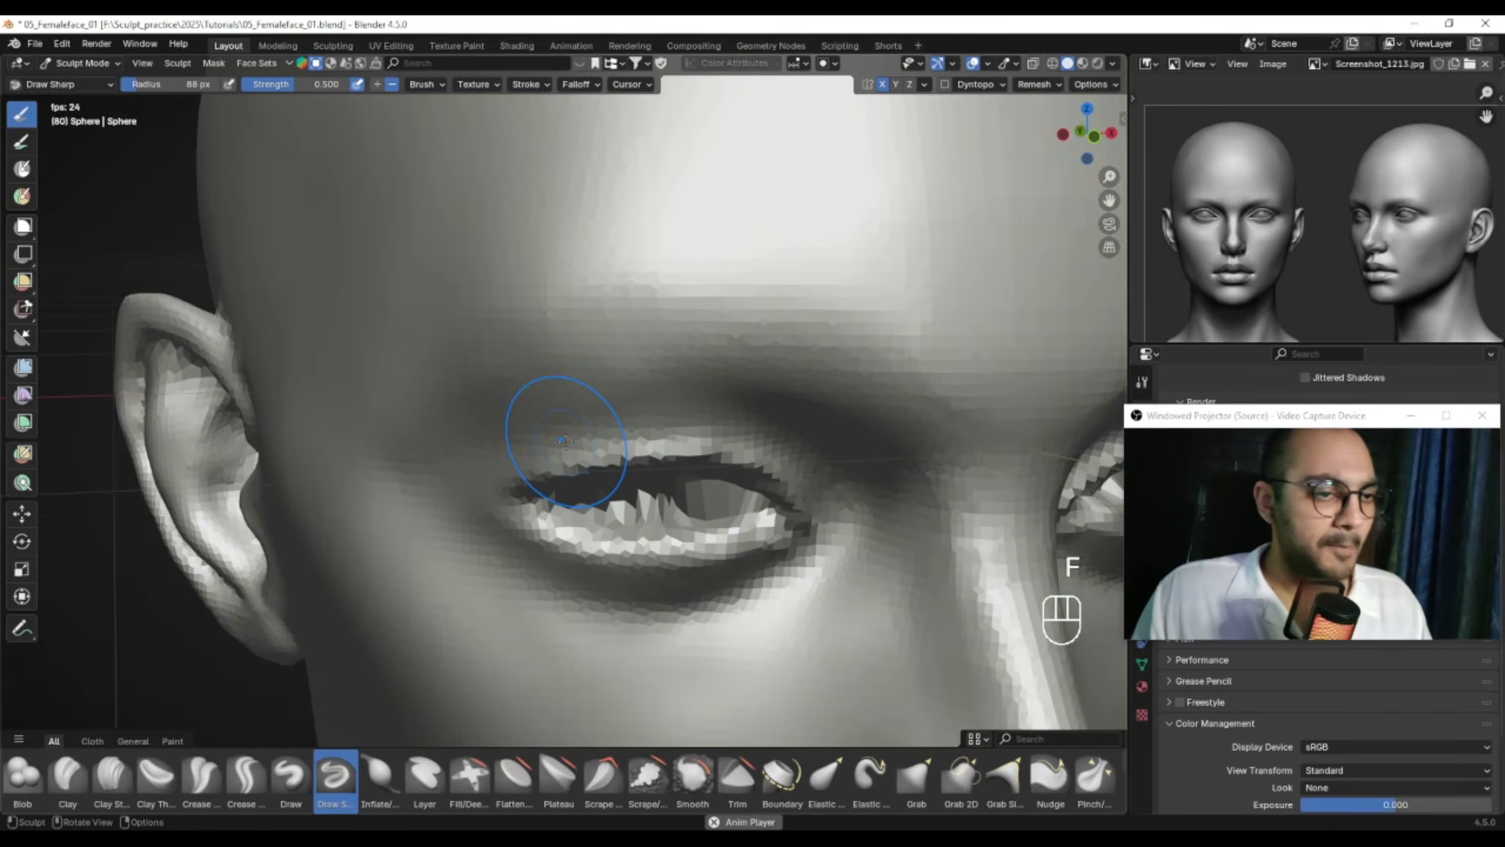
mouse_move(487, 453)
left_mouse_down("alt")
mouse_move(631, 410)
mouse_move(654, 448)
left_mouse_up("alt")
key("f")
left_click(659, 439)
mouse_move(655, 448)
left_mouse_down("alt")
mouse_move(745, 442)
mouse_move(633, 473)
mouse_move(711, 463)
left_mouse_up("alt")
key("f")
key("f")
left_click(646, 472)
key("f")
left_click(693, 462)
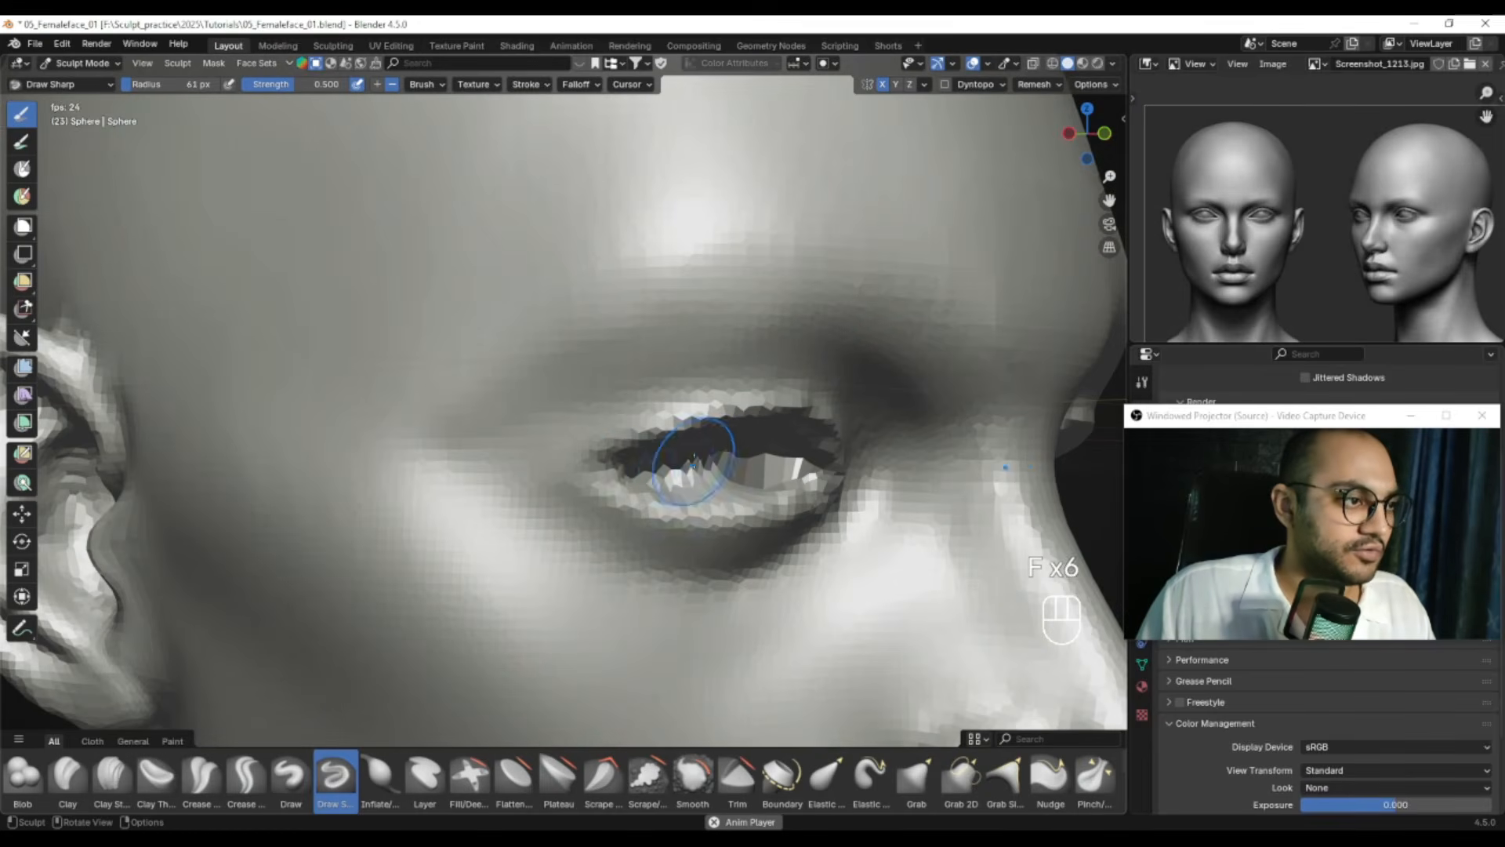
Extend the eye opening to the outer corner with Draw Sharp strokes at about 63 px and smooth the lid there
key("f")
left_click(625, 468)
mouse_move(604, 469)
left_mouse_down("shift")
mouse_move(548, 486)
mouse_move(598, 530)
left_mouse_up("shift")
key("f")
left_click(599, 529)
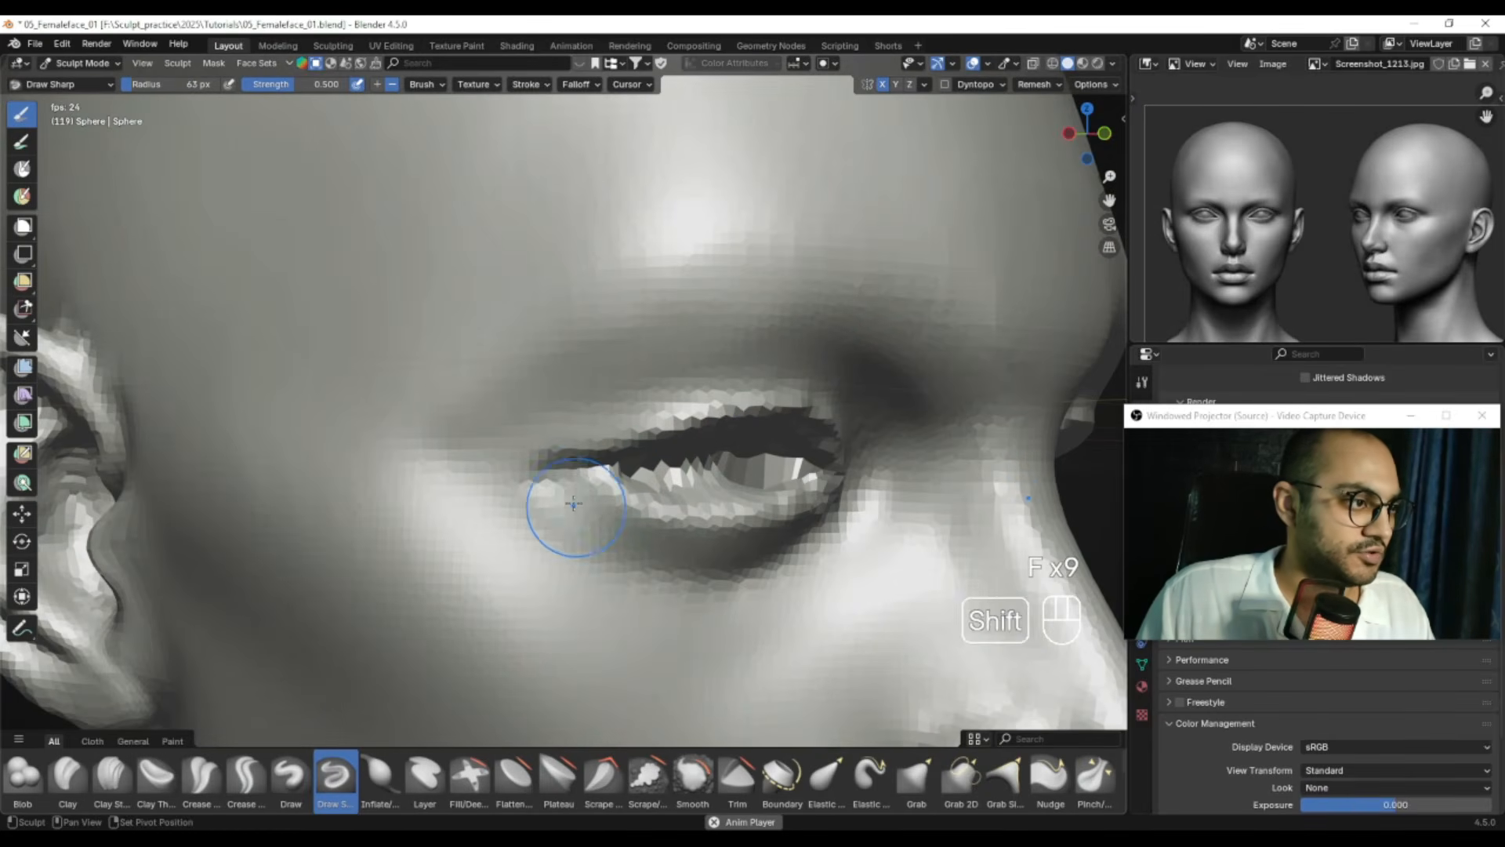
key("f")
left_click(628, 472)
mouse_move(664, 478)
left_mouse_down("alt")
mouse_move(601, 474)
mouse_move(638, 471)
mouse_move(623, 455)
mouse_move(600, 463)
left_mouse_up("alt")
key("f")
left_click(646, 470)
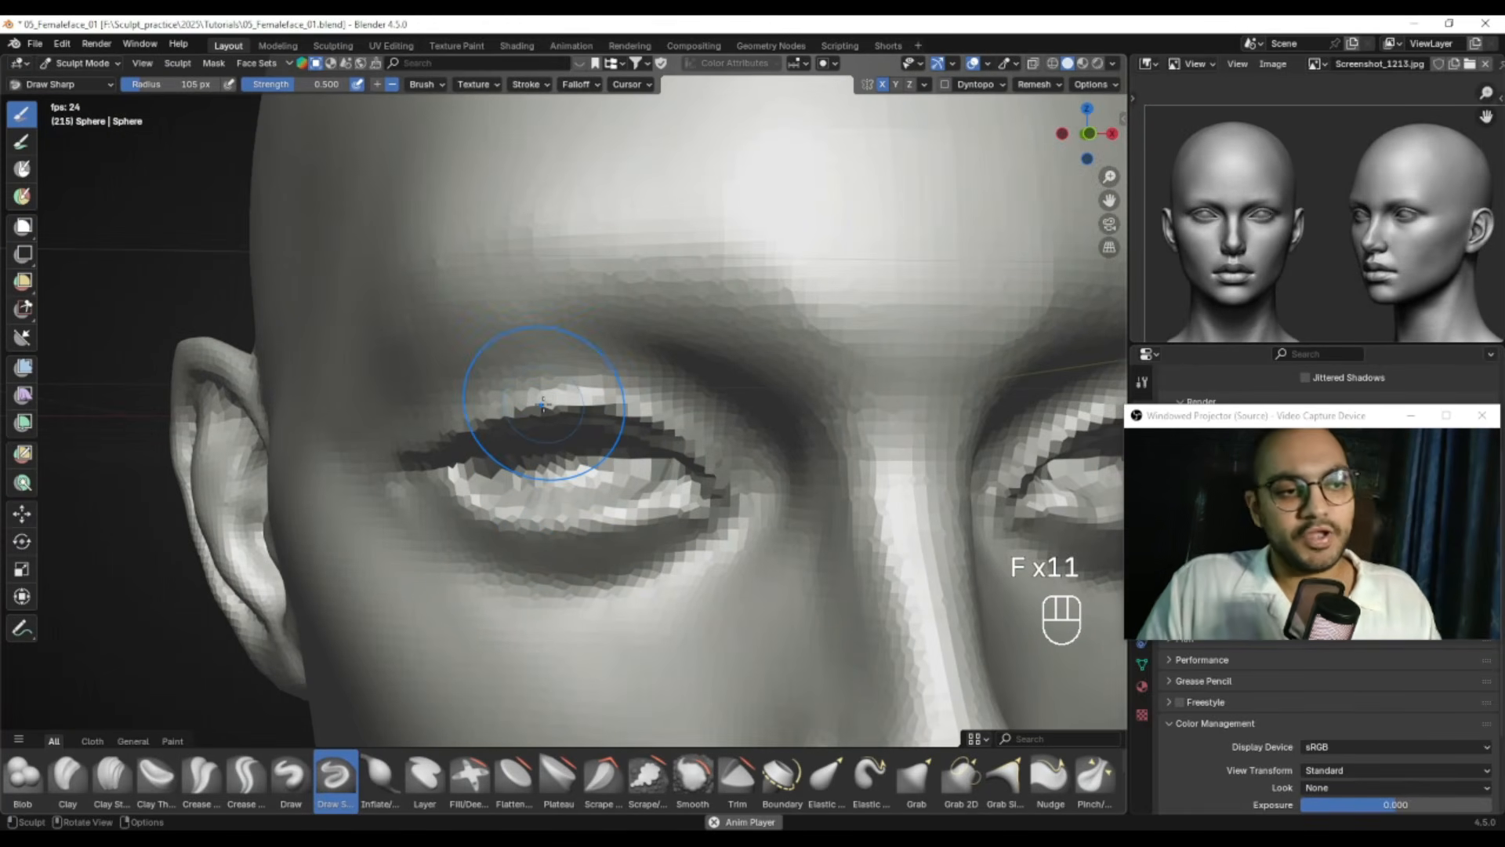
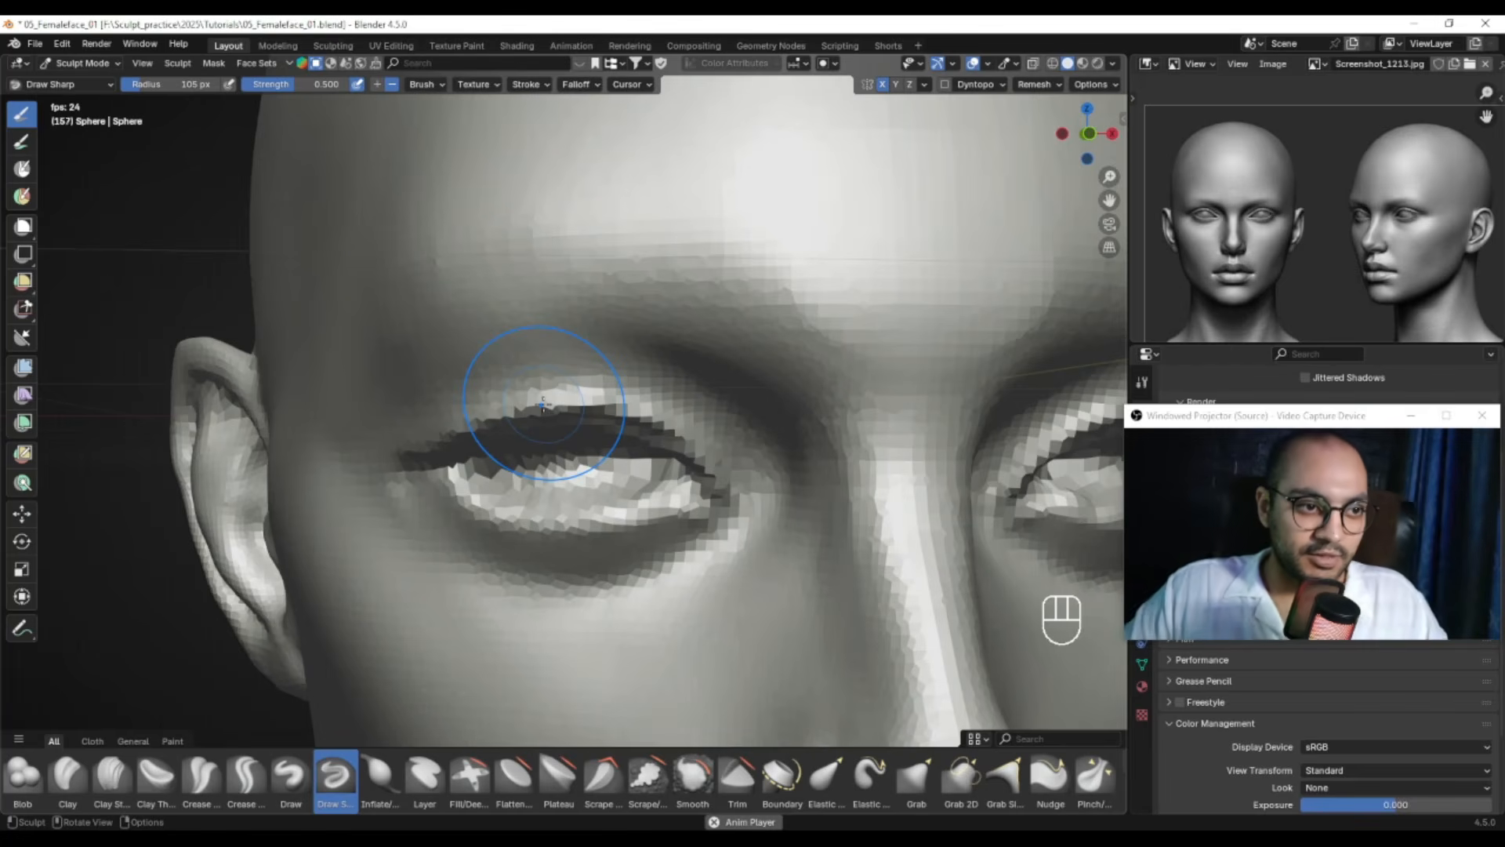
Refine the upper lid line and the hollow of the eye opening with the Draw Sharp brush at about 65 px
mouse_move(638, 463)
left_mouse_down("alt")
mouse_move(645, 437)
mouse_move(657, 478)
mouse_move(623, 432)
mouse_move(718, 454)
mouse_move(611, 468)
mouse_move(660, 473)
left_mouse_up("alt")
key("f")
left_click(657, 486)
key("f")
left_click(611, 430)
key("f")
key("f")
left_click(665, 463)
mouse_move(627, 462)
left_mouse_down("alt")
mouse_move(662, 453)
mouse_move(661, 504)
mouse_move(624, 505)
mouse_move(660, 511)
left_mouse_up("alt")
key("f")
left_click_drag(661, 512, 602, 458, "alt")
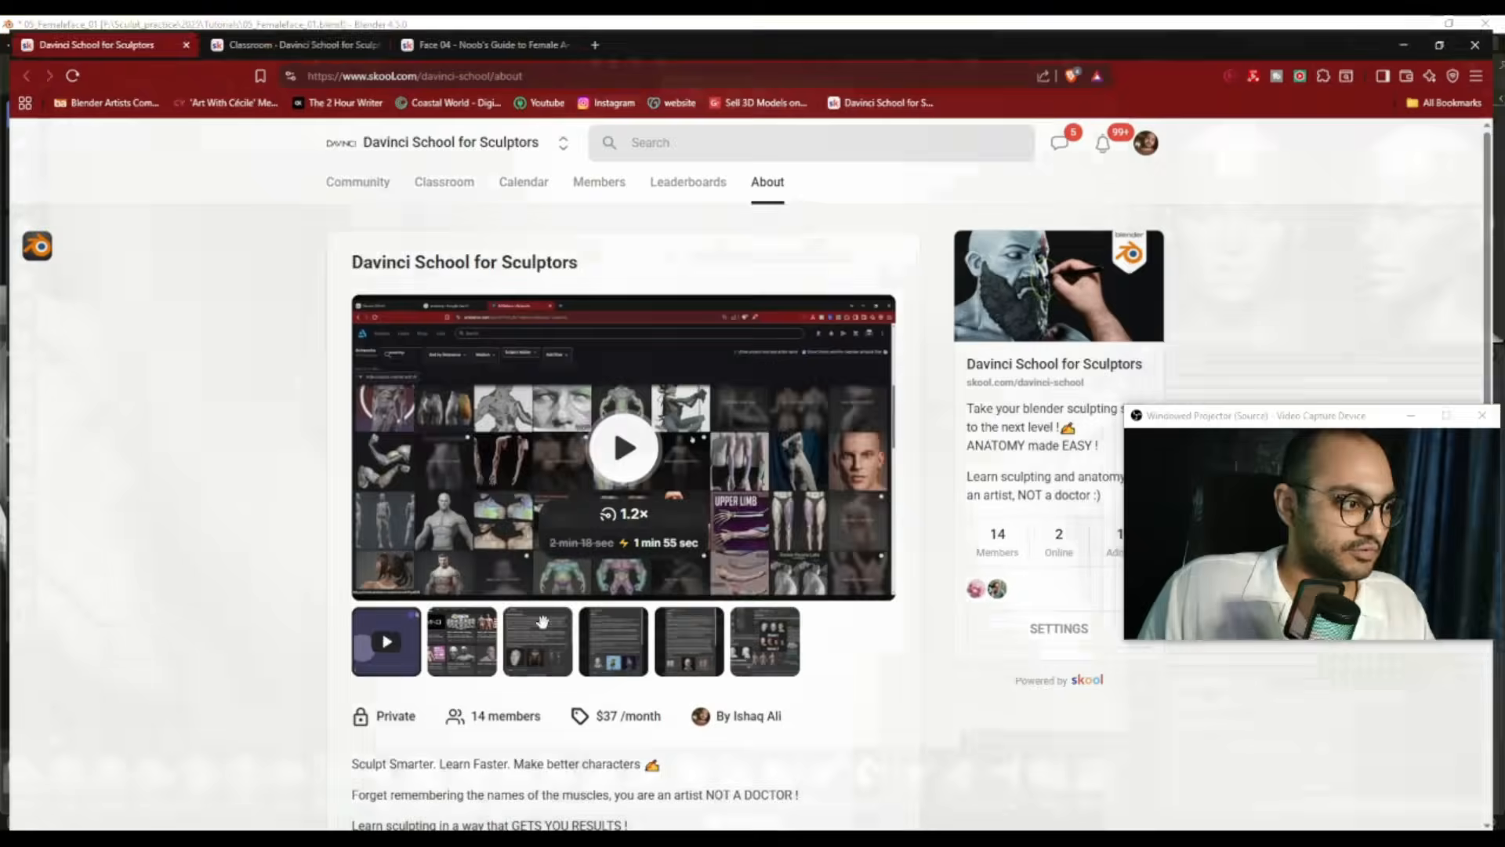
Switch to the browser, show the Davinci School for Sculptors About and Classroom pages, and return to Blender
left_click(517, 784)
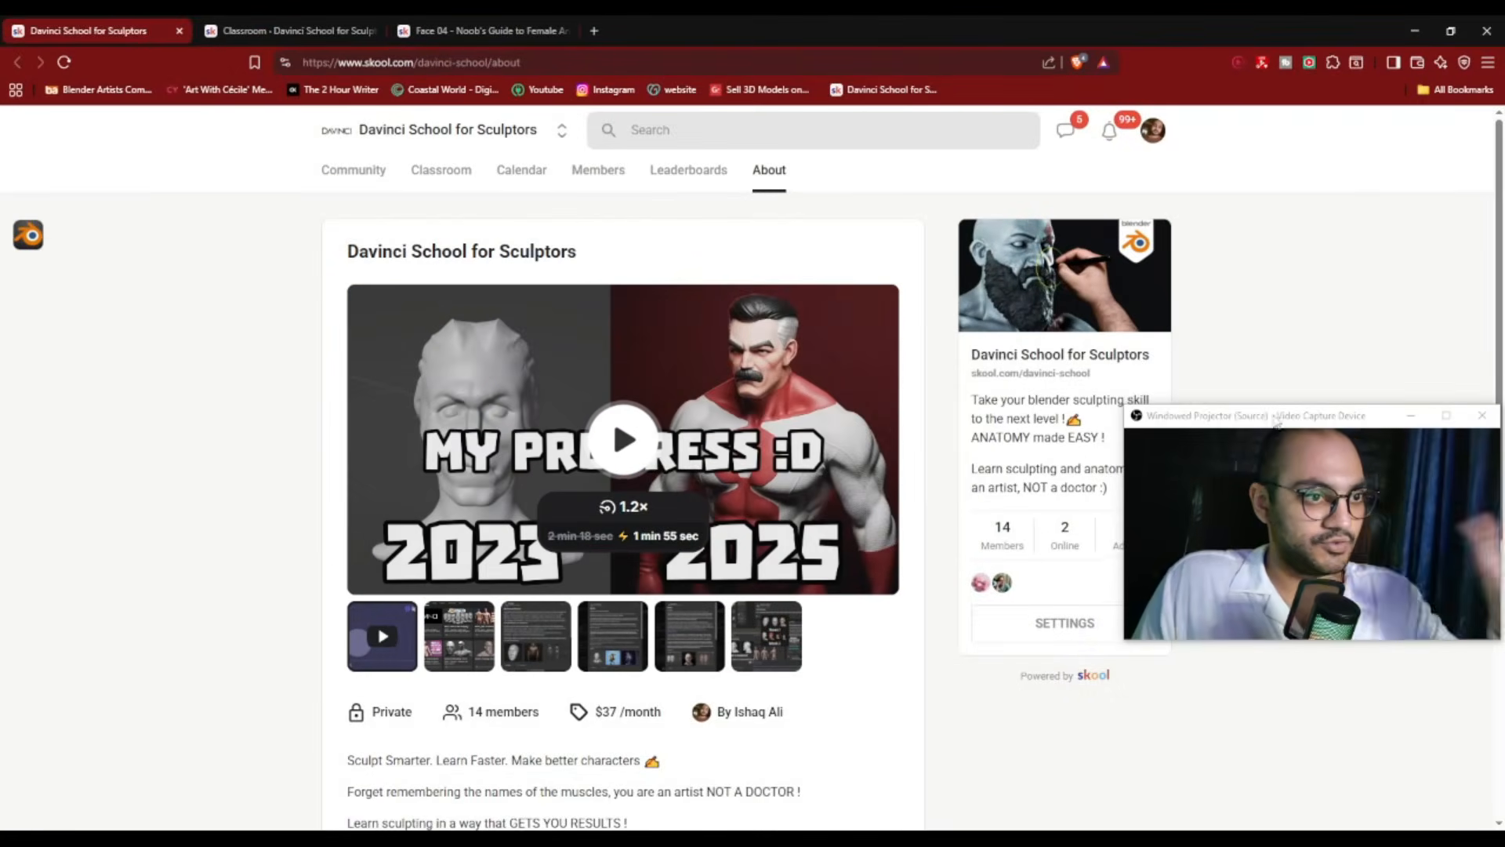
left_click_drag(1282, 416, 1270, 430)
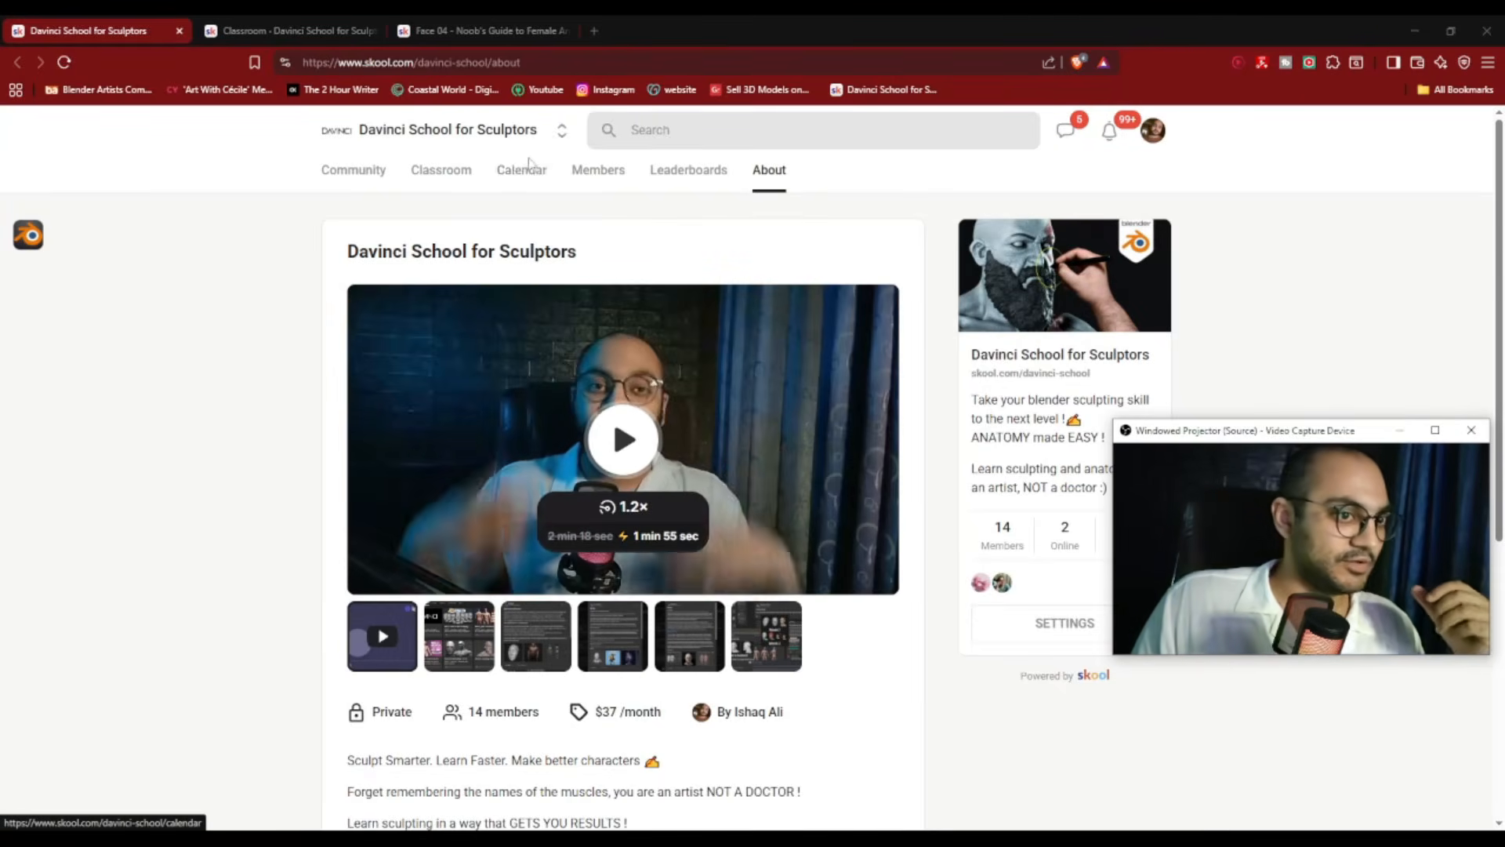
left_click(290, 31)
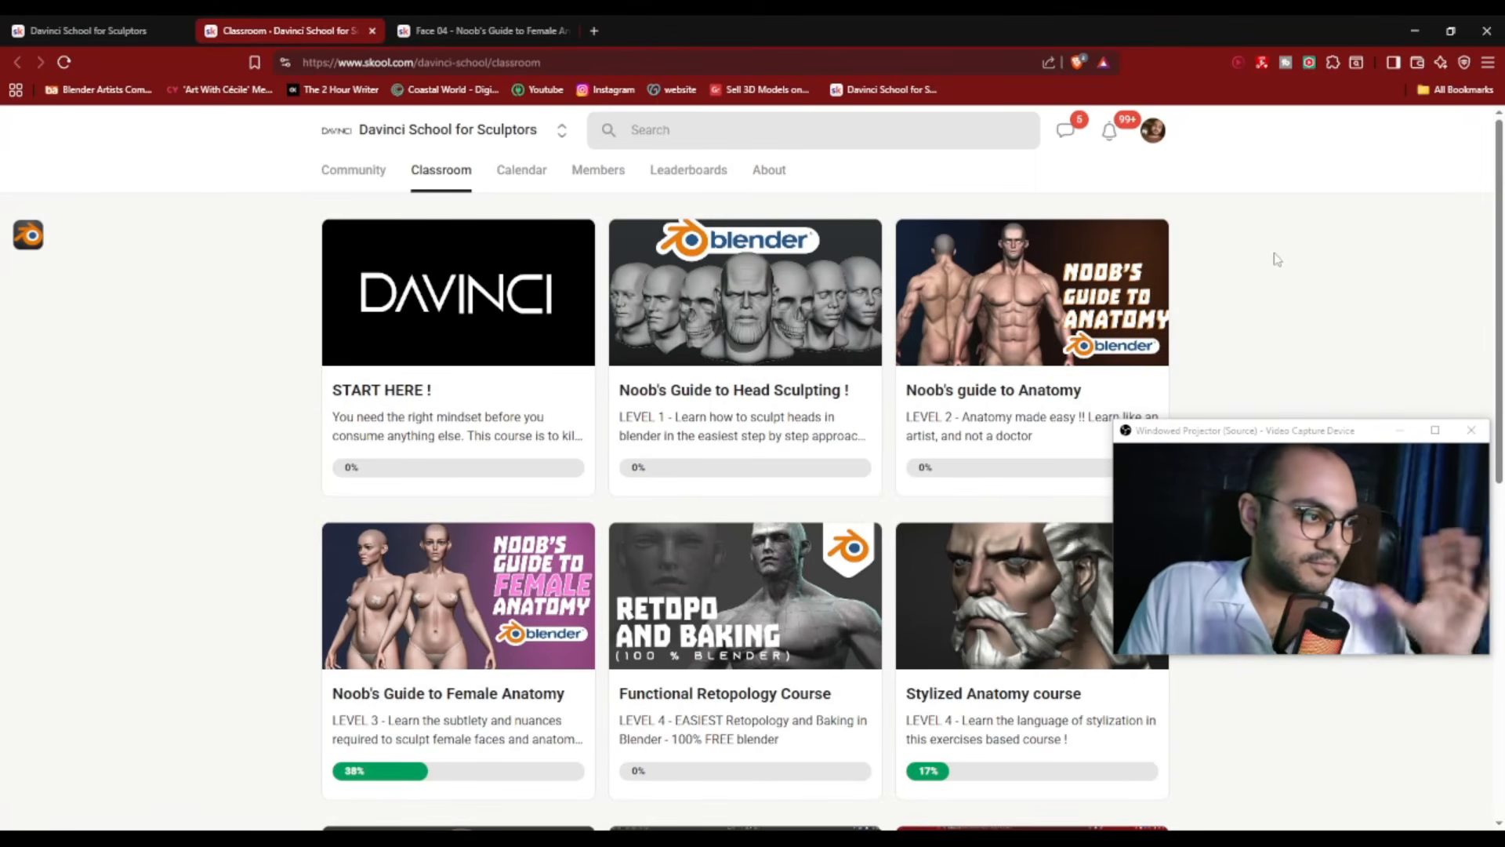
left_click(1415, 31)
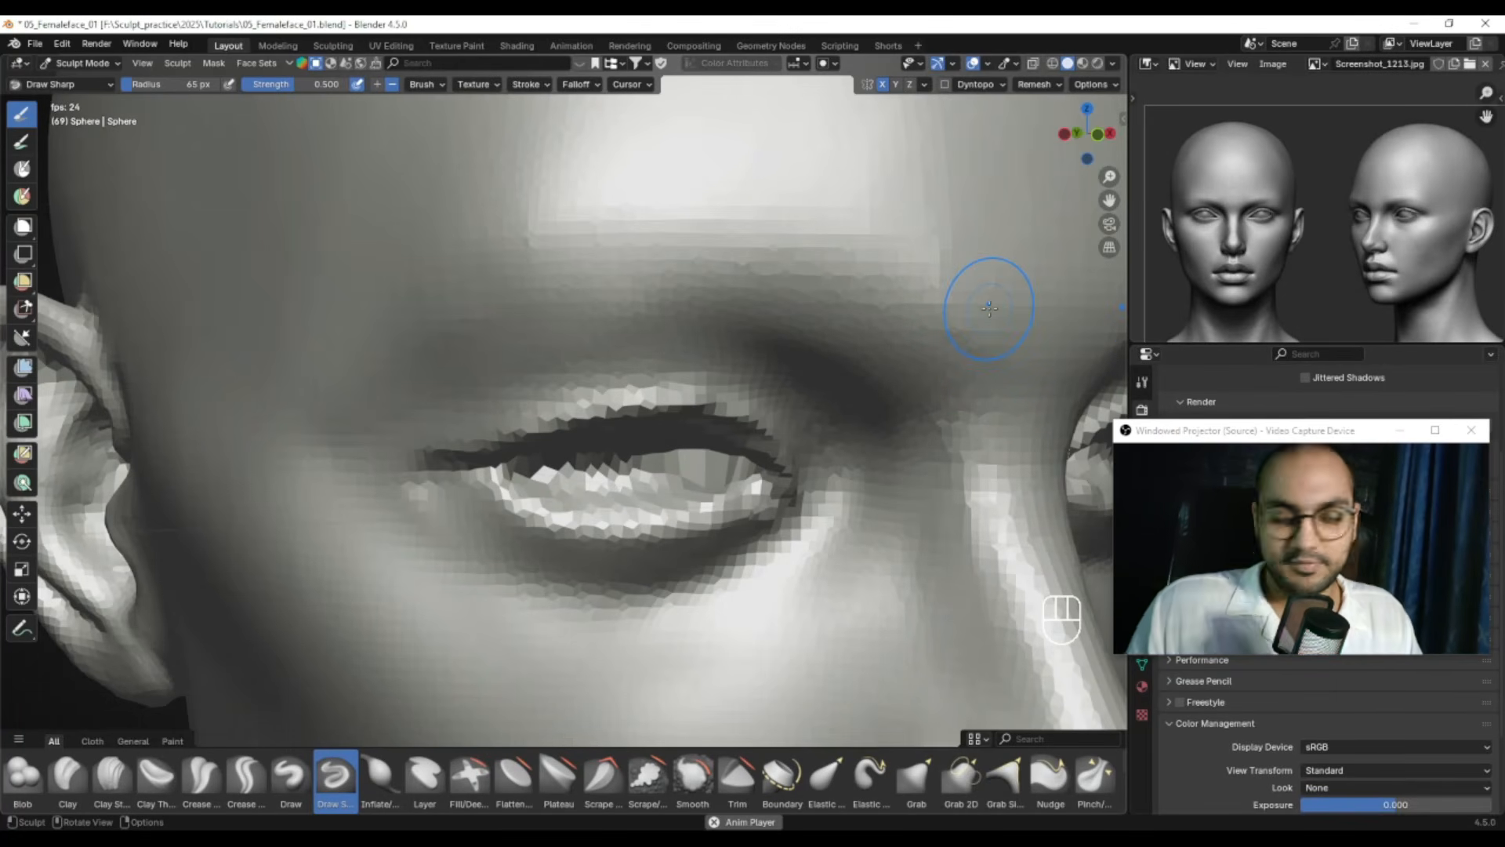
Switch to Object Mode, add a UV sphere and shade it smooth
left_click_drag(637, 447, 599, 470, "alt")
right_click_drag(600, 470, 655, 480, "ctrl+alt")
key("Tab")
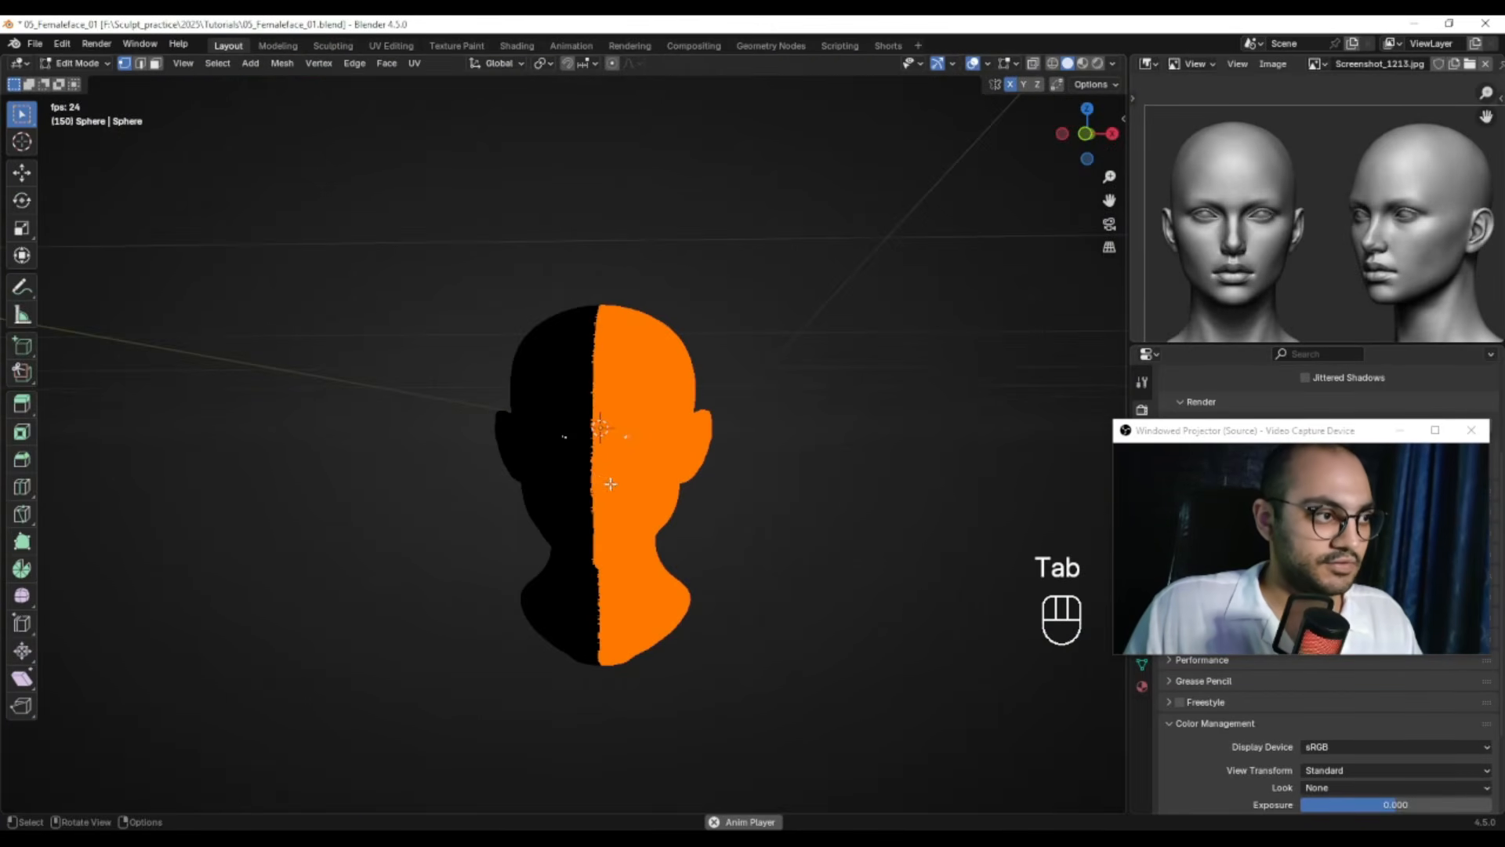
key("ctrl+Tab")
middle_click(769, 426, "alt")
left_click_drag(792, 441, 774, 417, "alt")
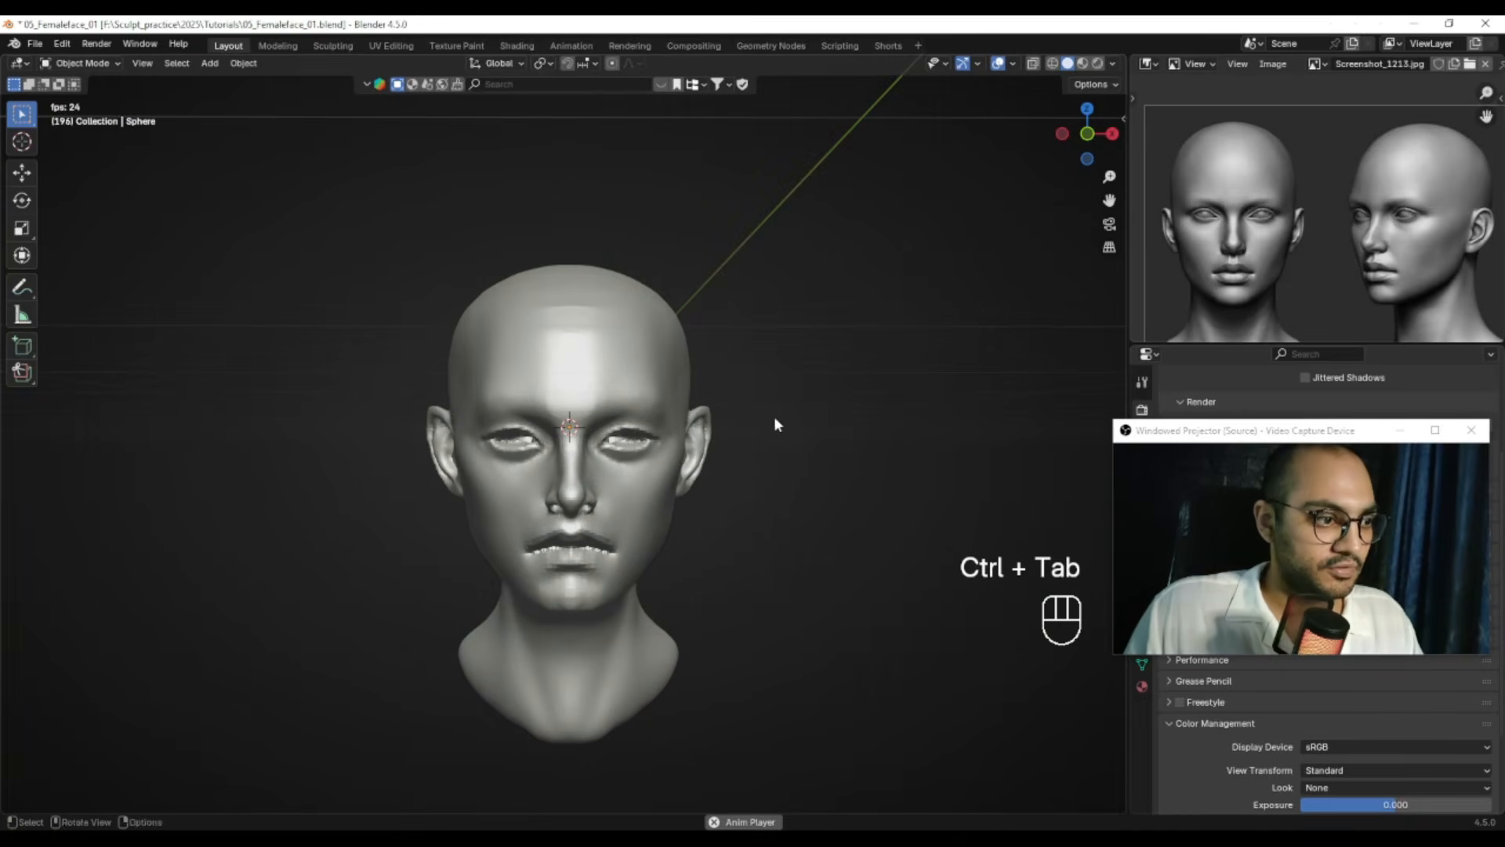
key("ctrl+Tab")
key("shift+a")
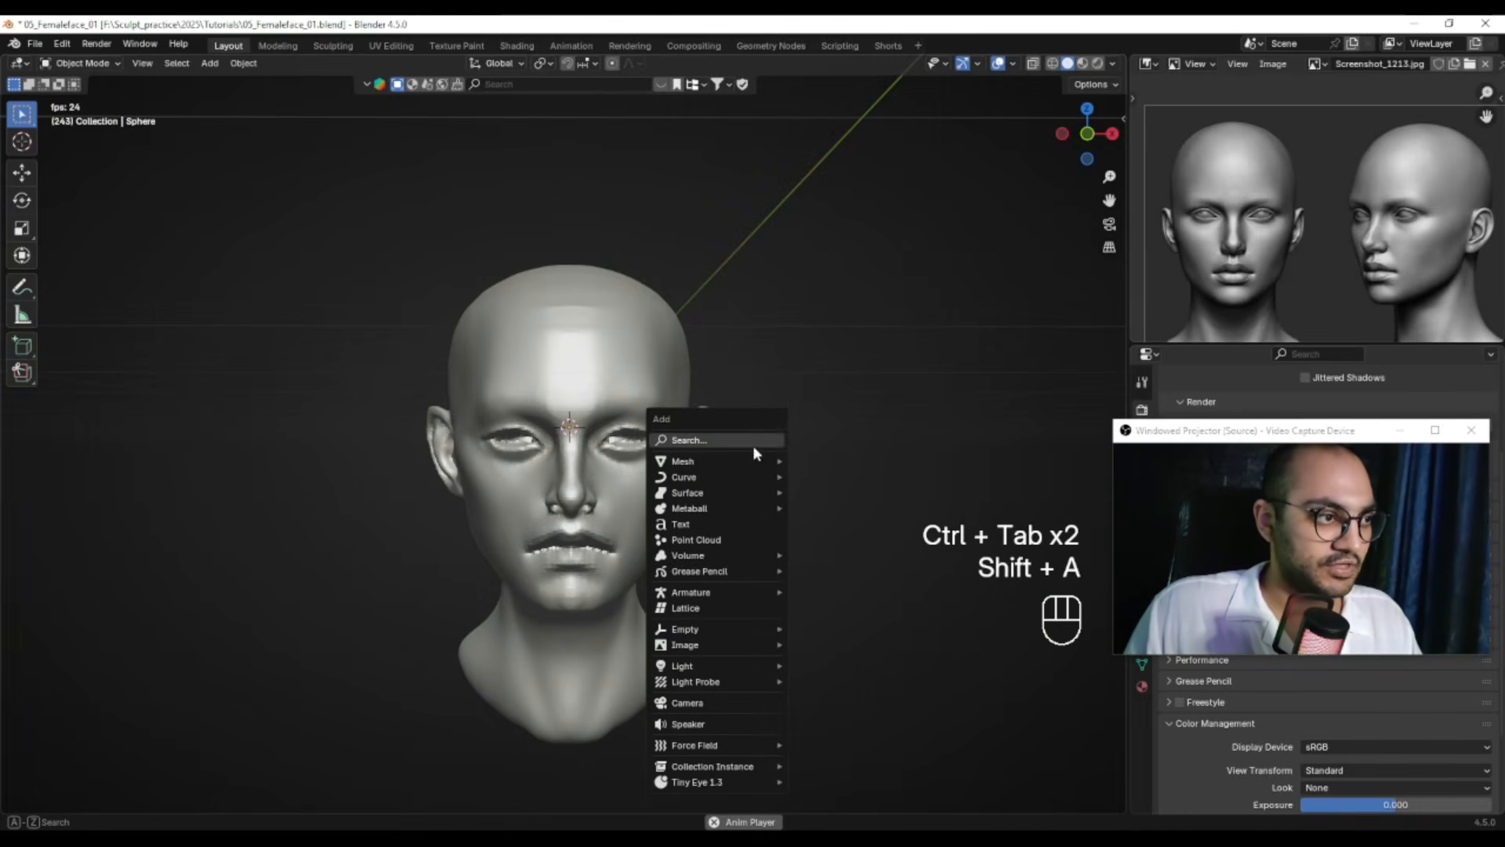
mouse_move(764, 461)
left_click(834, 156)
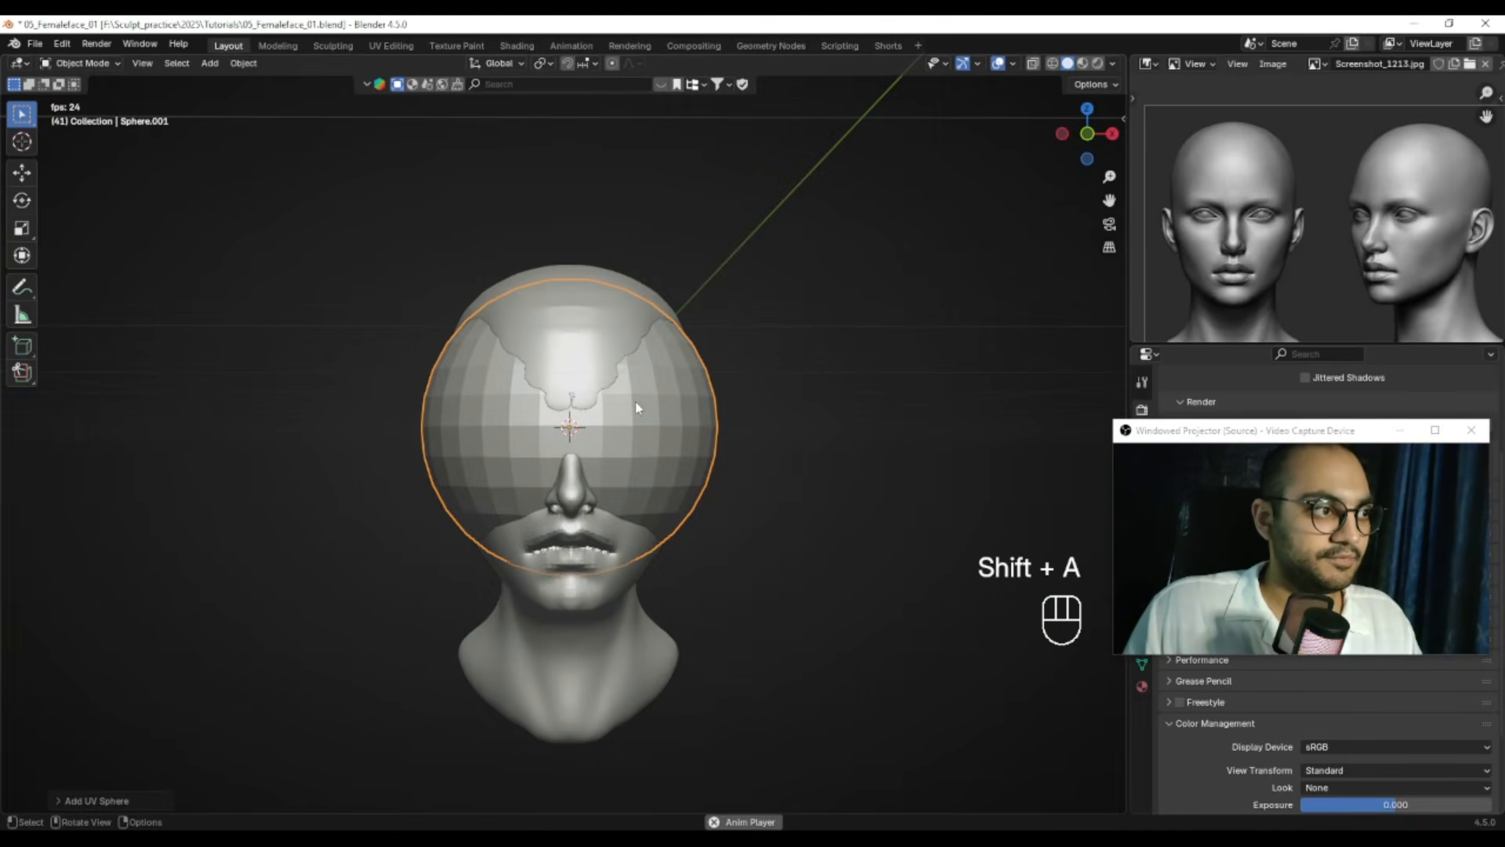
right_click(610, 427)
left_click(590, 418)
In the front view, scale the sphere down to eyeball size and move it over the head's right eye
key("KP_1")
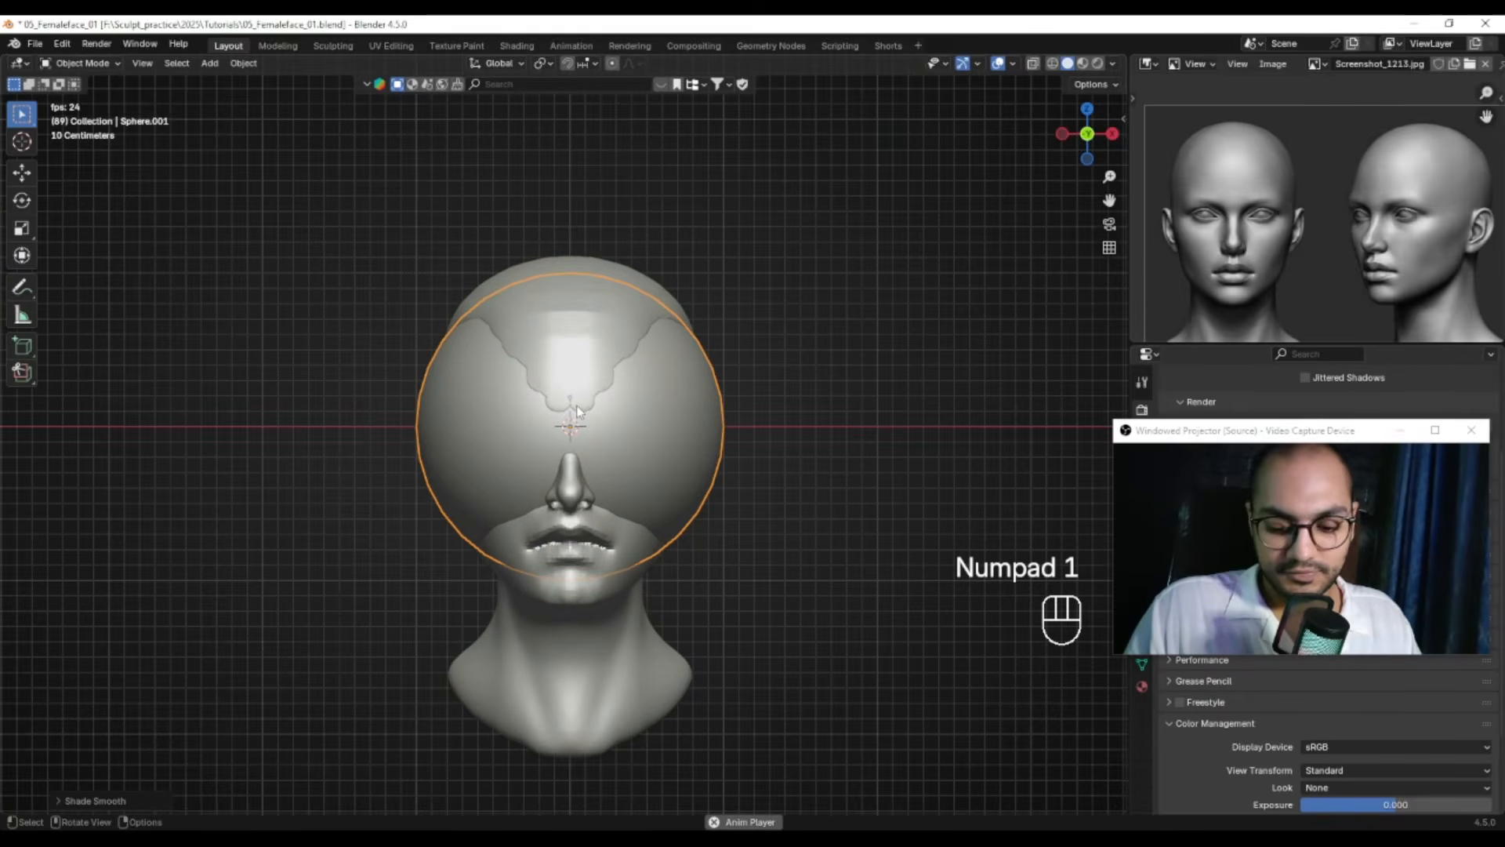
right_click_drag(682, 498, 654, 419, "ctrl+alt")
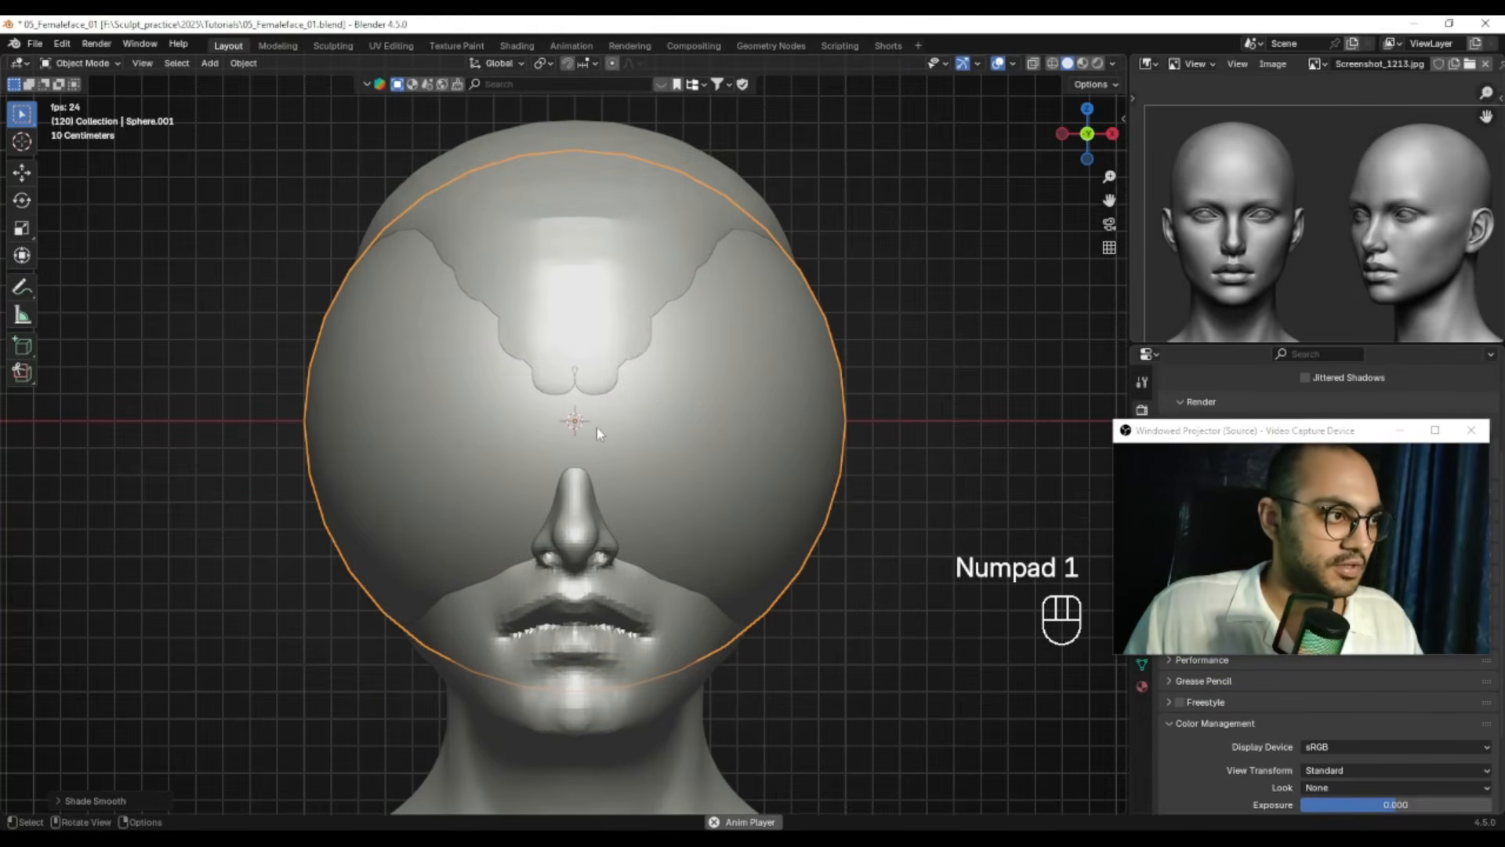
key("s")
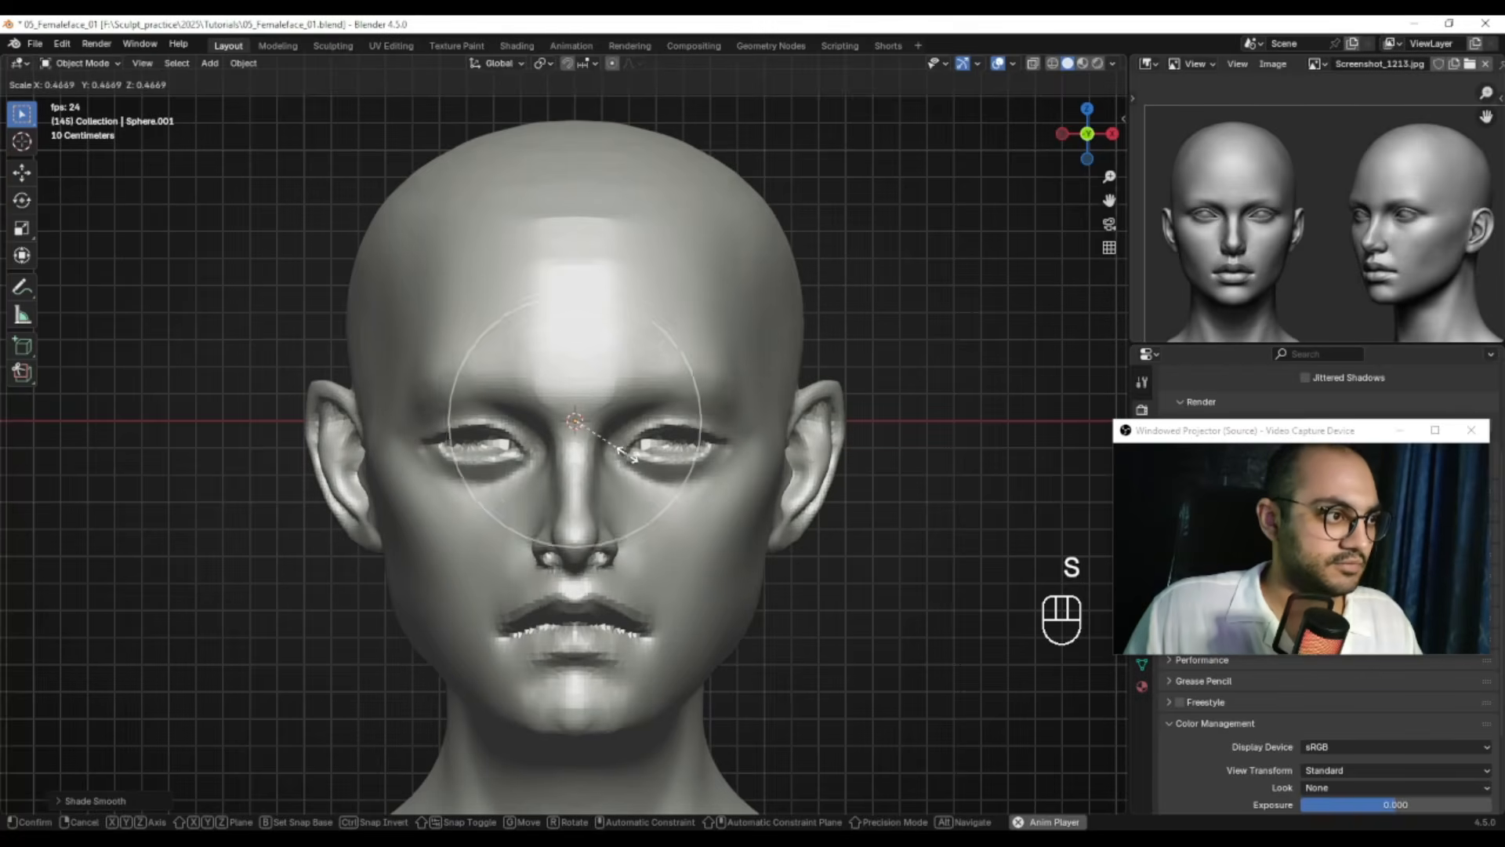
left_click(596, 453)
key("g")
left_click(494, 464)
right_click_drag(496, 464, 510, 431, "ctrl+alt")
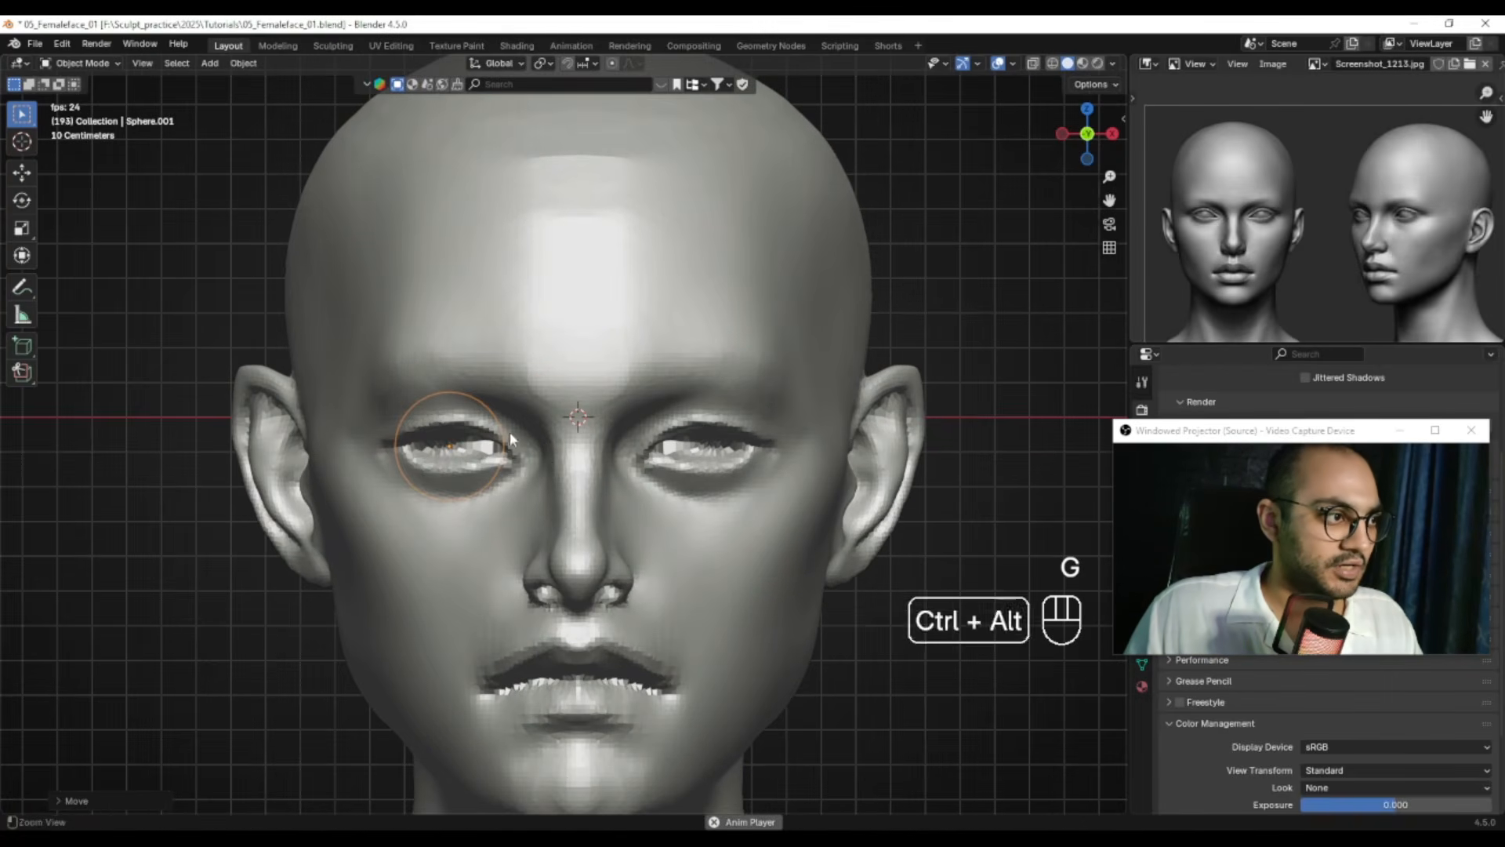
Fine-tune the eyeball's position over the eye opening in the front view and adjust its size slightly
key("g")
left_click(559, 464)
key("g")
left_click(571, 461)
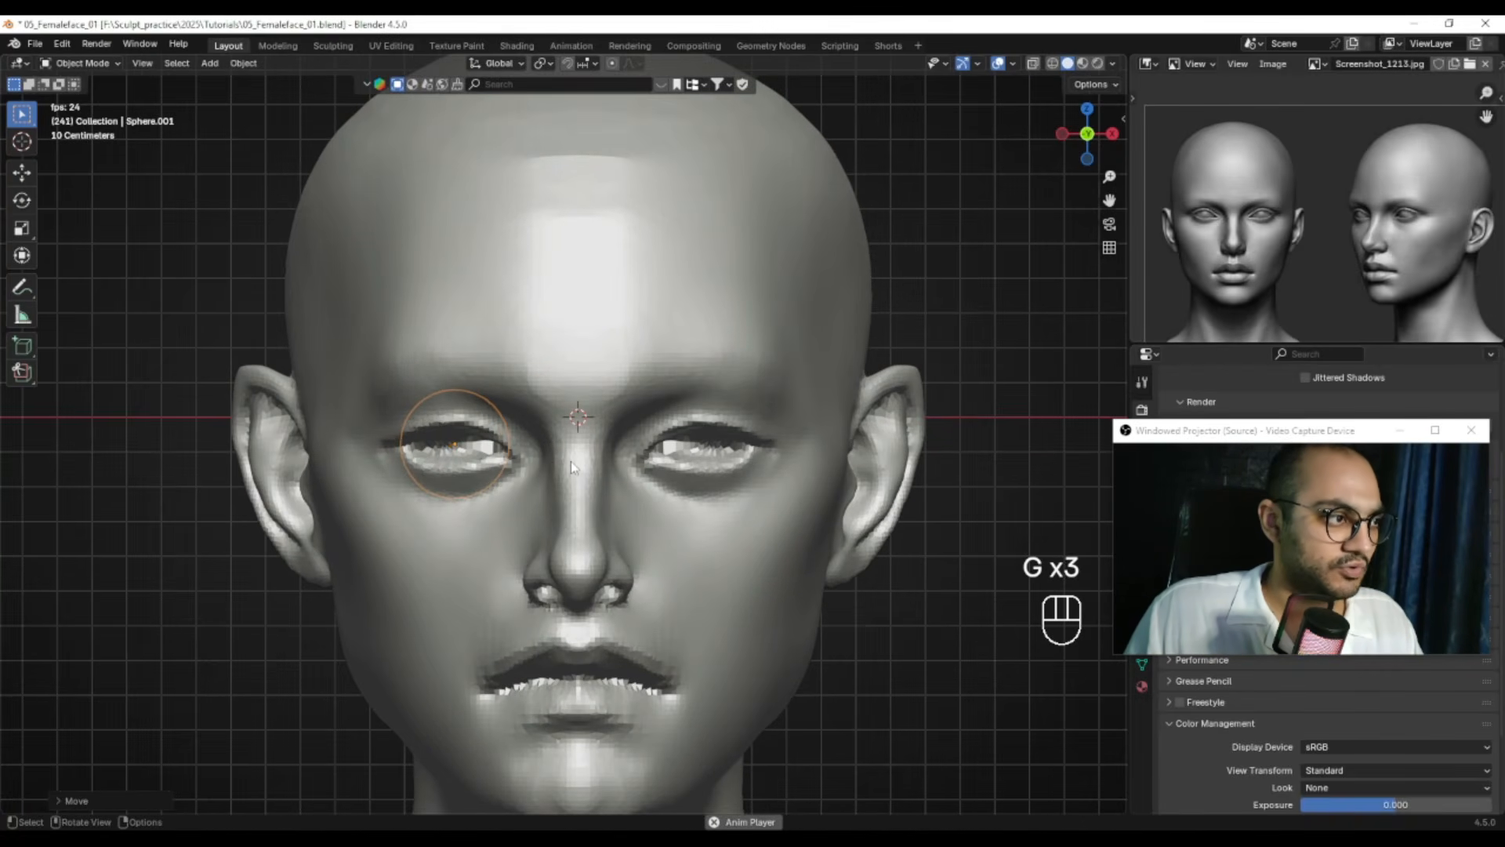
key("s")
left_click(576, 468)
In the side view, move the eyeball forward into the eye socket behind the eyelids
key("ctrl+KP_3")
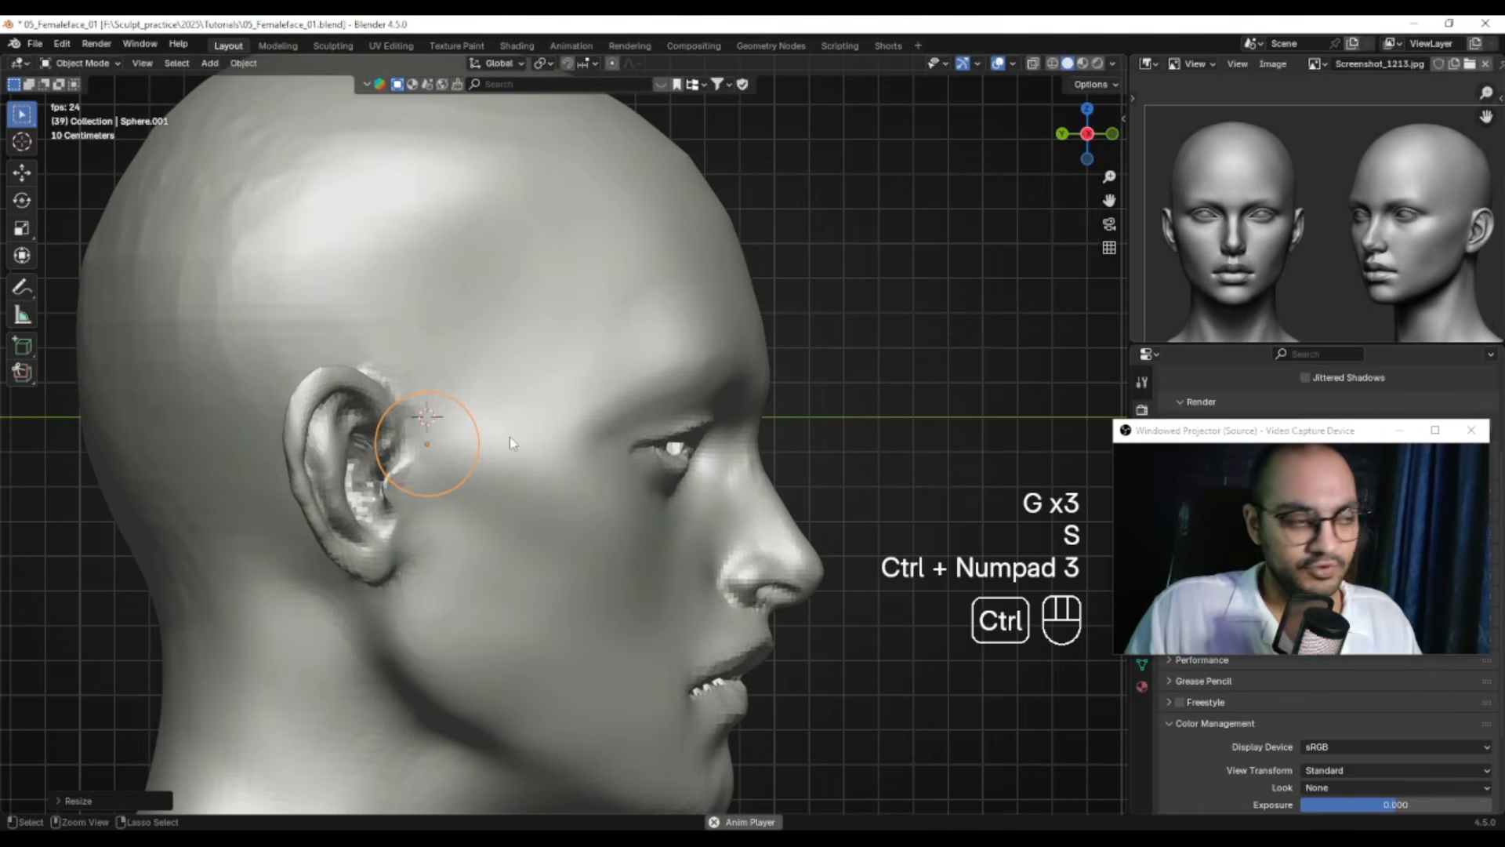
left_click_drag(509, 436, 509, 392, "ctrl+alt")
left_click_drag(509, 392, 577, 393, "alt+shift")
key("g")
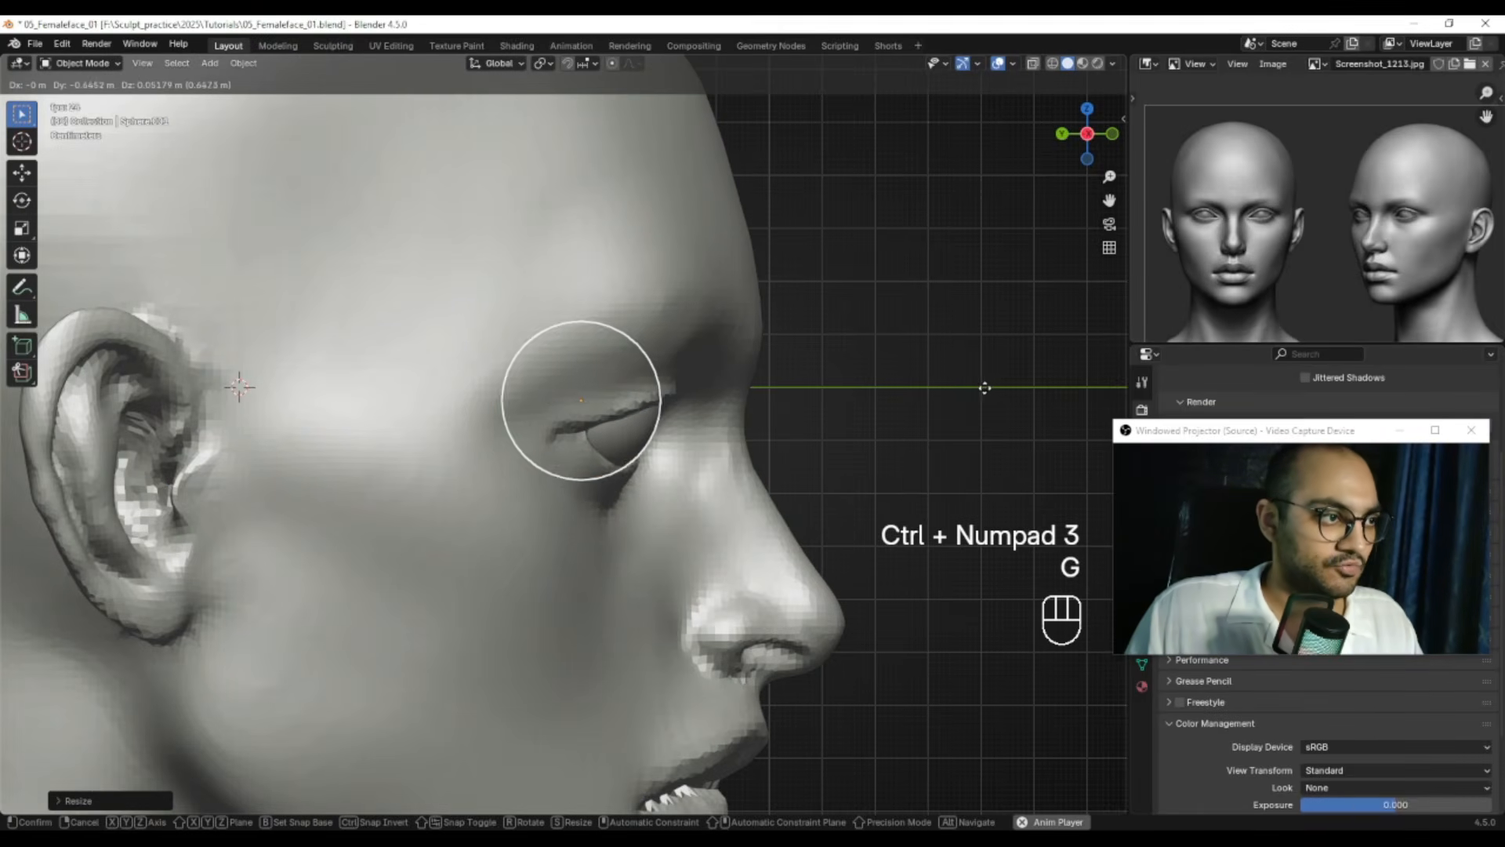
left_click(961, 384)
middle_click_drag(958, 384, 671, 384, "alt")
Compare the eye's profile with the reference image, marking the slant of the reference eye on a temporary screen capture
middle_click_drag(615, 330, 627, 362, "ctrl+alt")
key("ctrl+KP_3")
middle_click_drag(651, 467, 617, 431, "alt+shift")
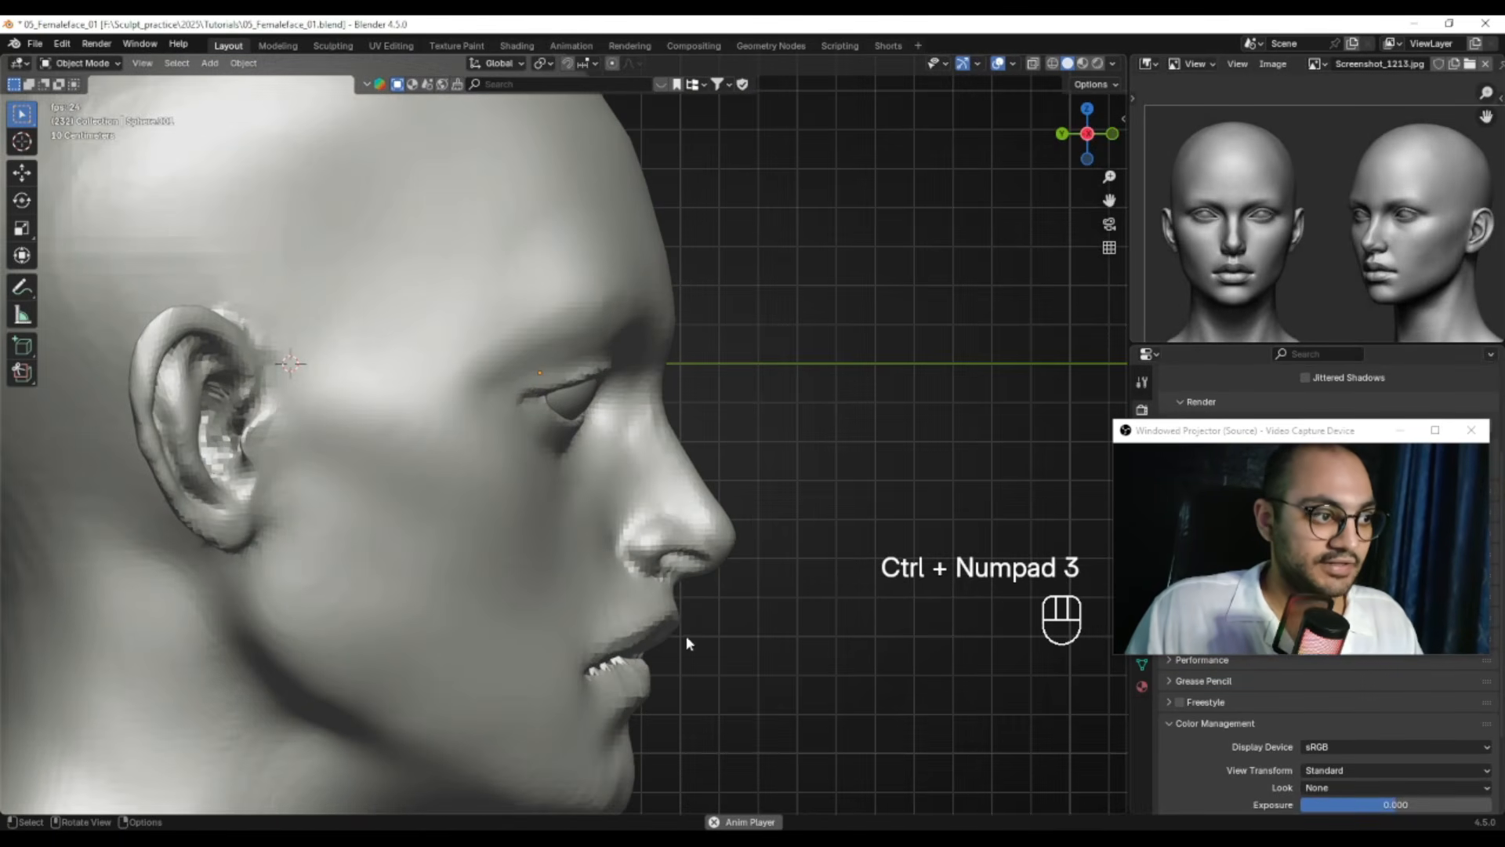
middle_click_drag(678, 629, 672, 599, "alt+shift")
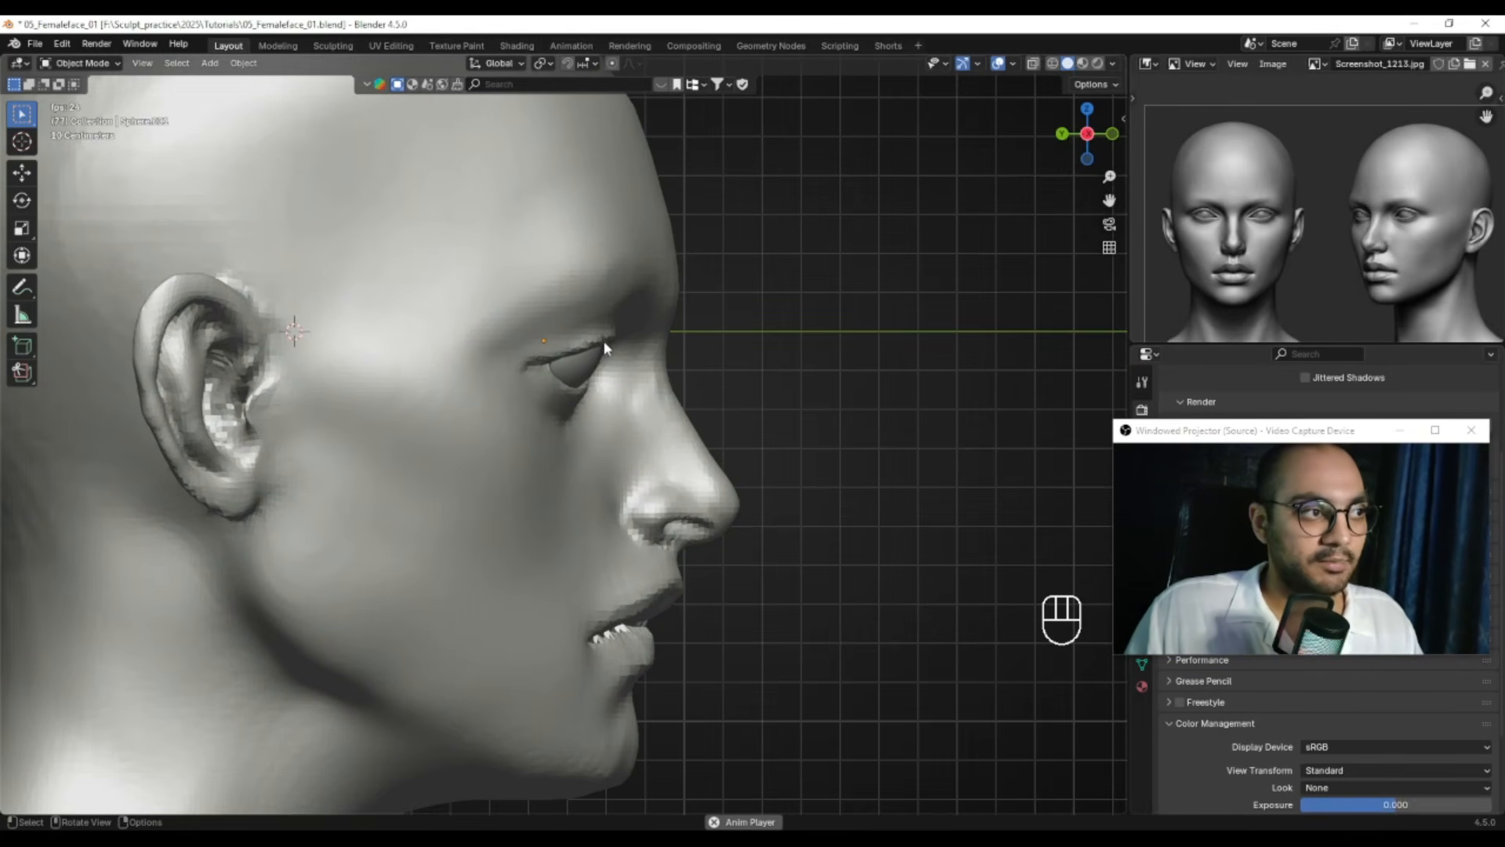
middle_click_drag(1409, 236, 1150, 264, "alt")
middle_click_drag(1299, 265, 1257, 164, "ctrl+alt")
middle_click_drag(1227, 315, 1291, 257, "alt")
scroll(1289, 266, "up", 2)
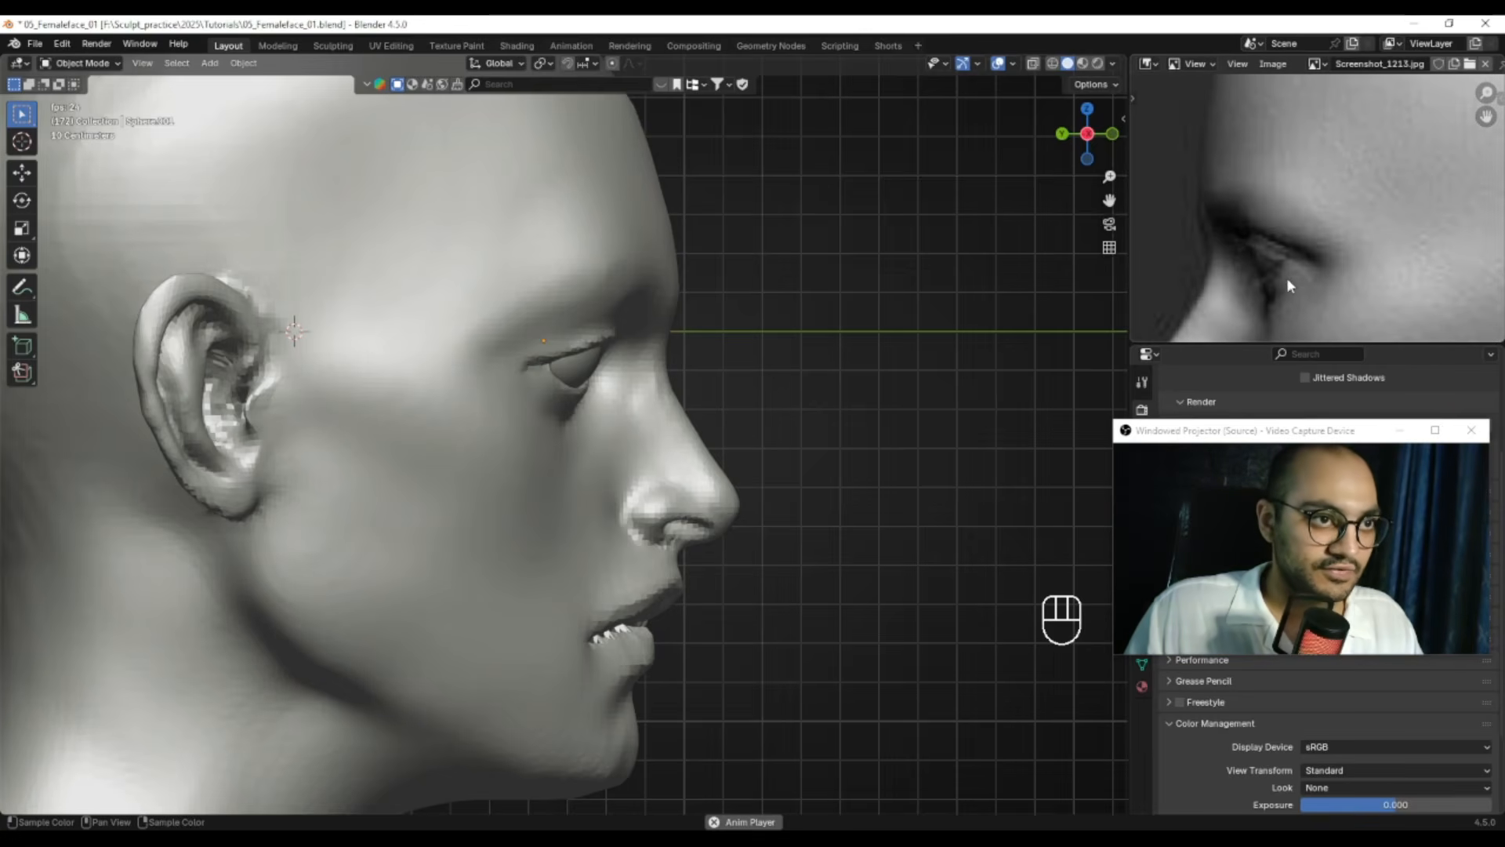
key("Print")
left_click_drag(1199, 182, 1362, 328)
left_click_drag(1238, 237, 1259, 287)
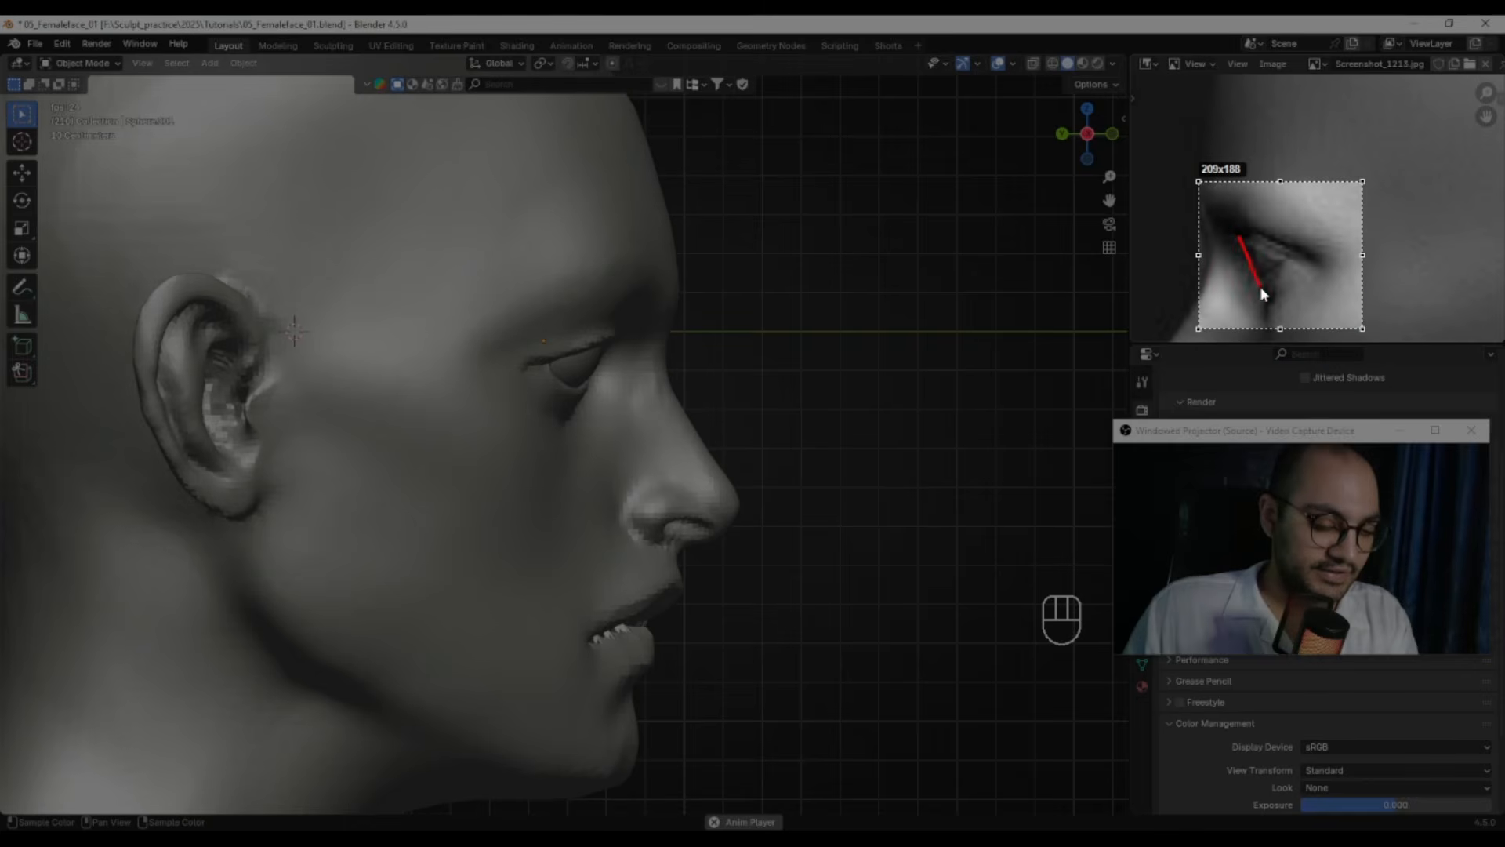
key("Escape")
Select the eyeball and readjust its depth and height inside the socket in the side view
left_click(570, 365)
left_click_drag(570, 365, 608, 369, "alt")
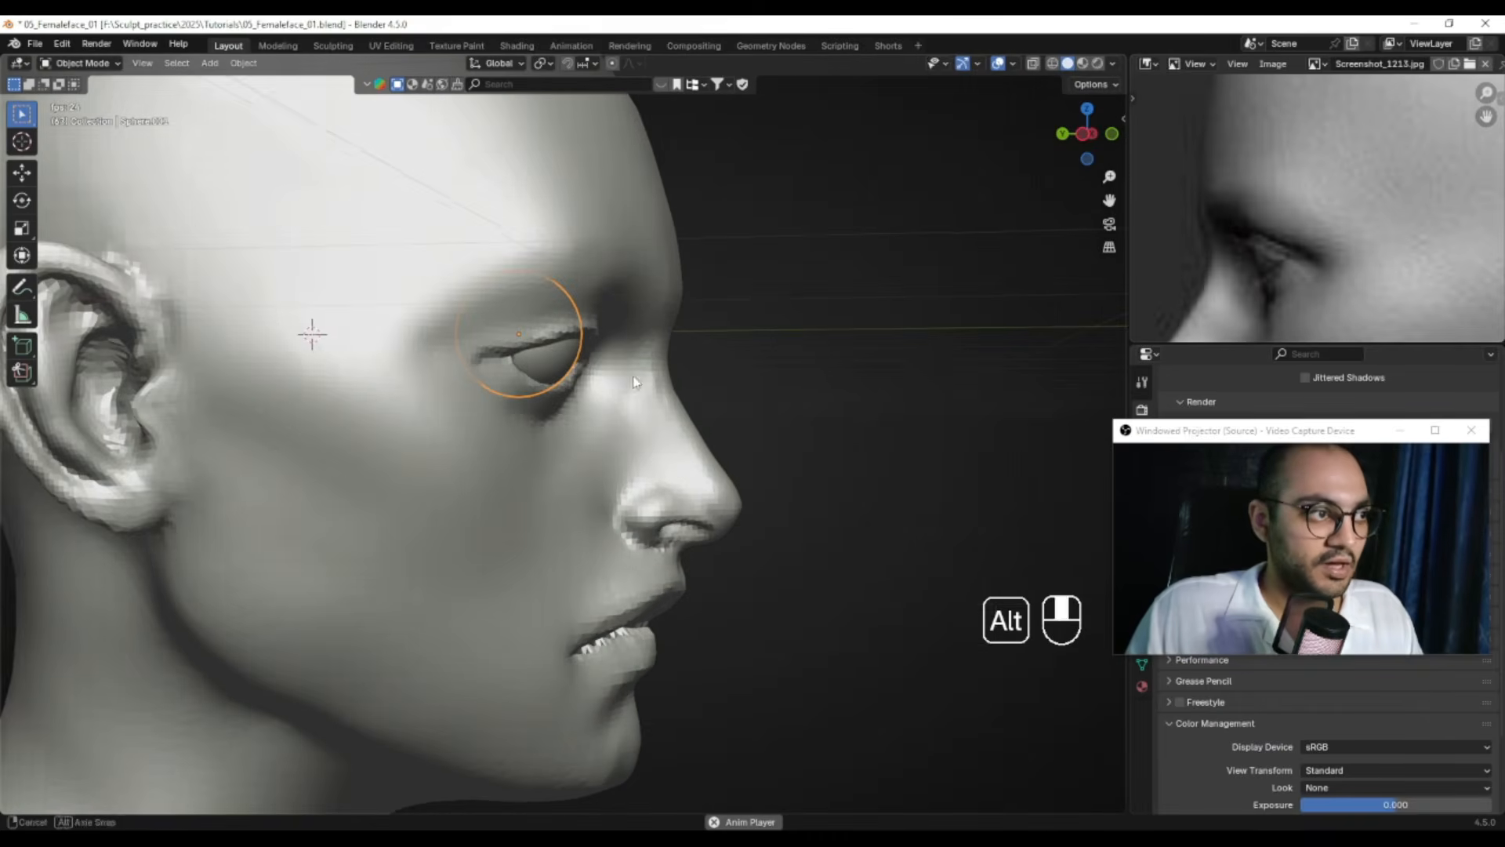
key("ctrl+KP_3")
left_click_drag(625, 434, 710, 398, "ctrl+alt")
key("g")
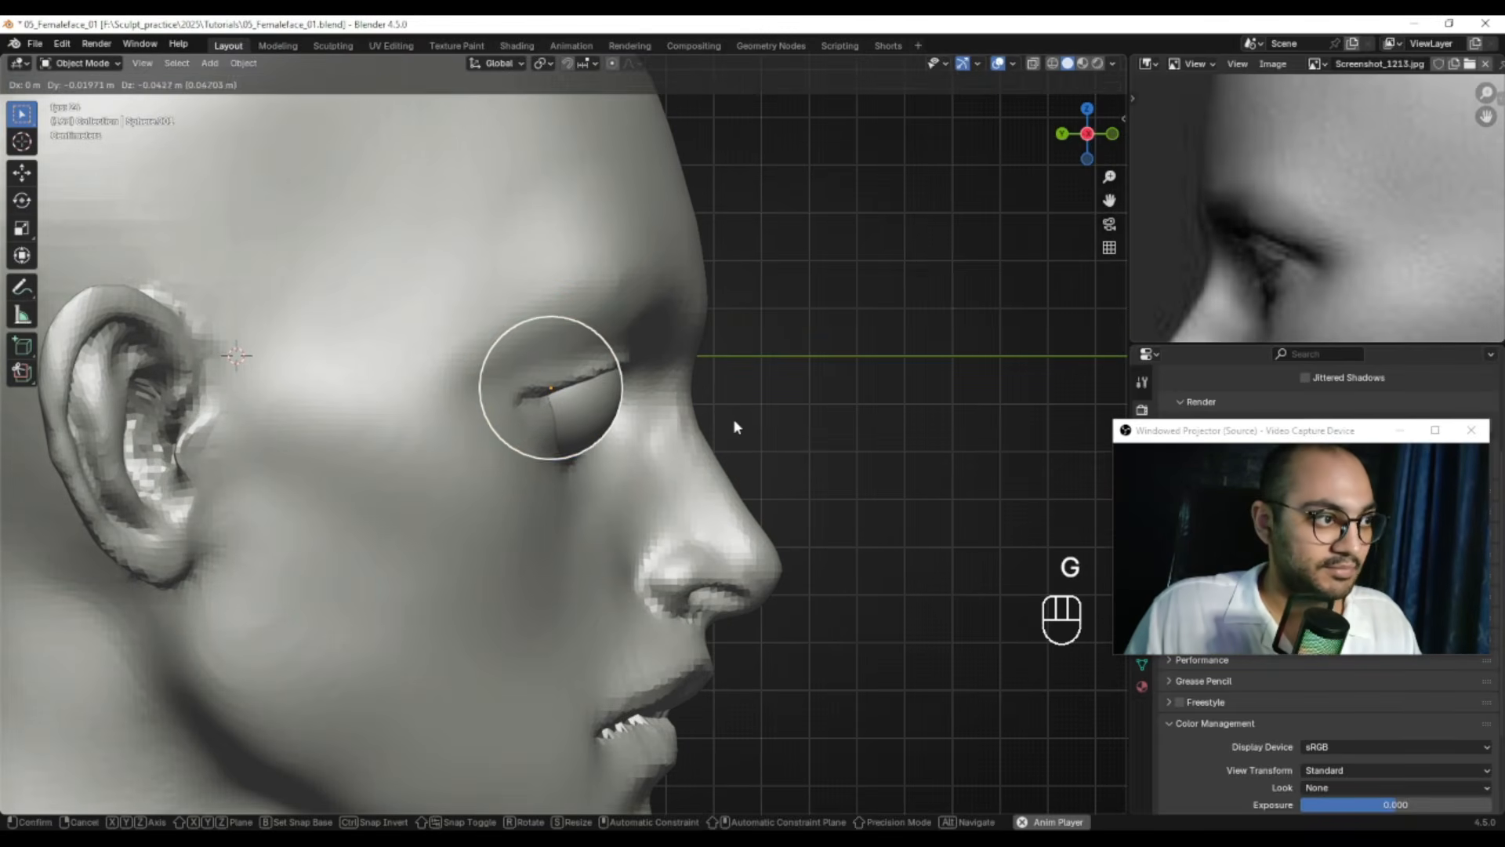
left_click(732, 418)
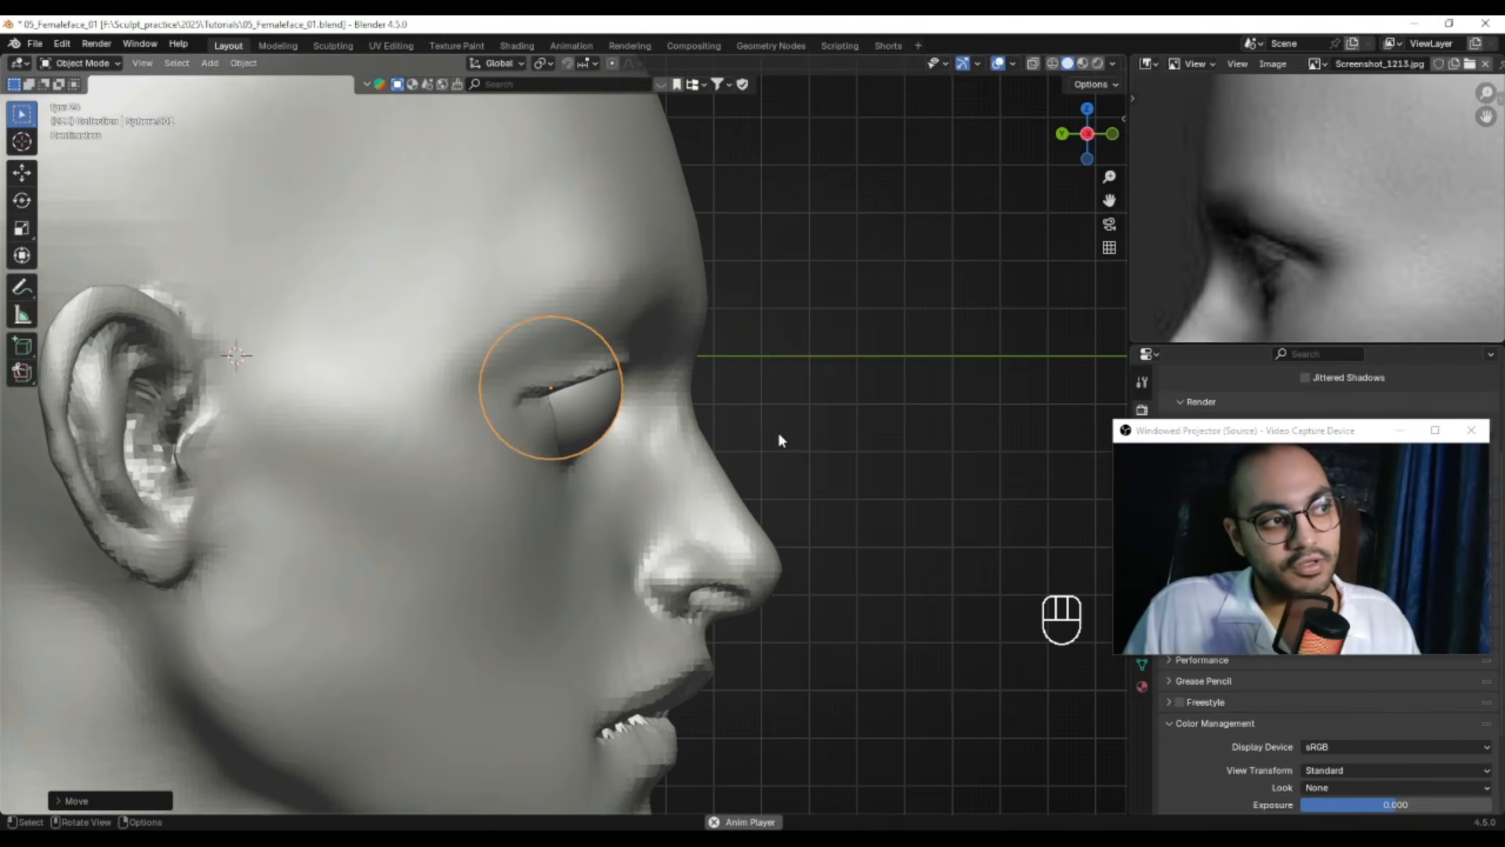
key("g")
left_click(775, 409)
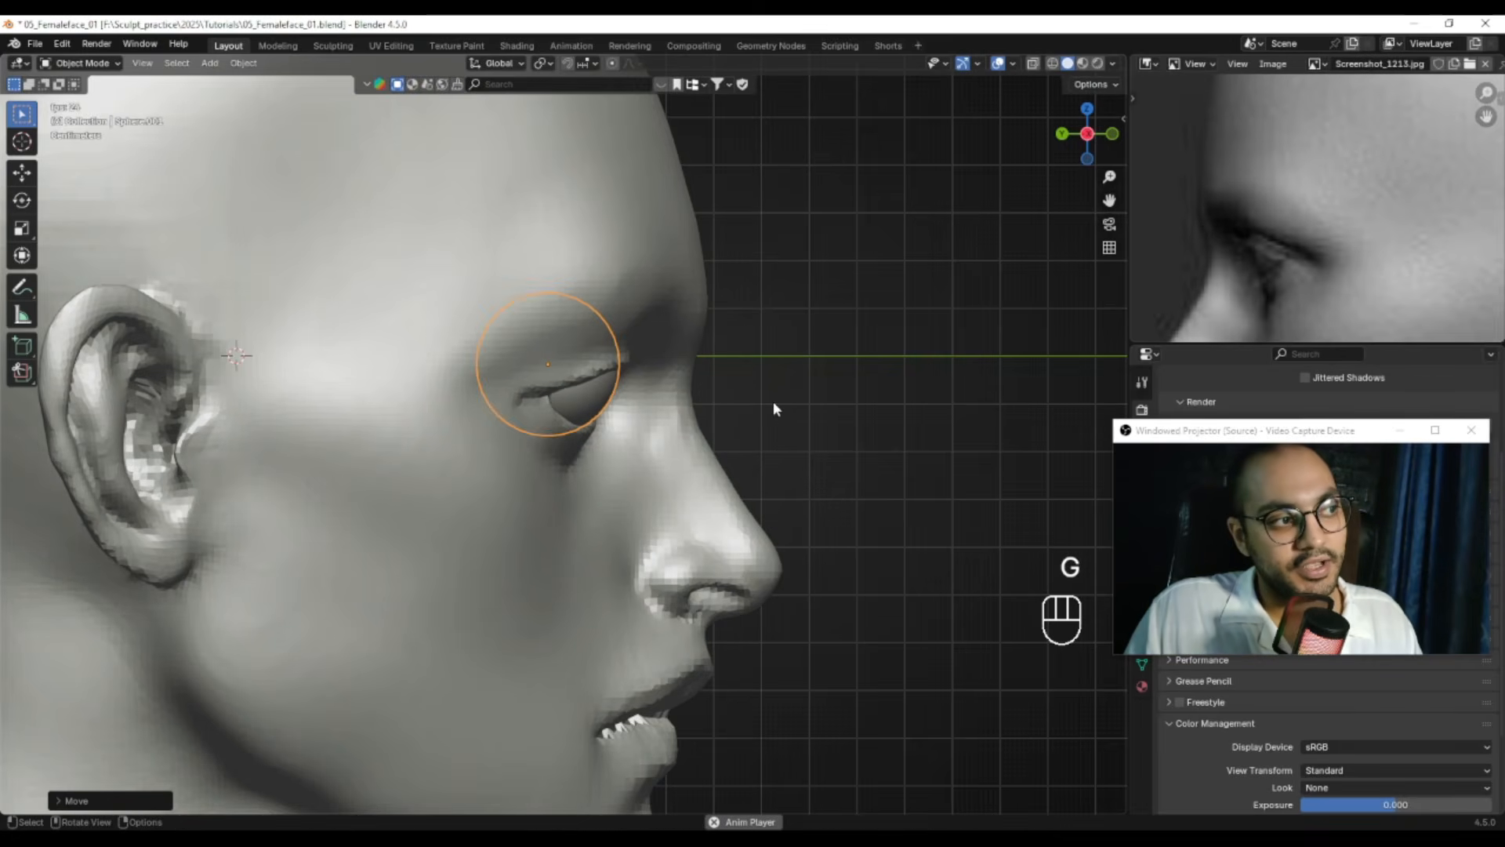
Nudge the eyeball vertically along the Z axis to fit it between the eyelids
middle_click_drag(759, 410, 616, 362, "alt")
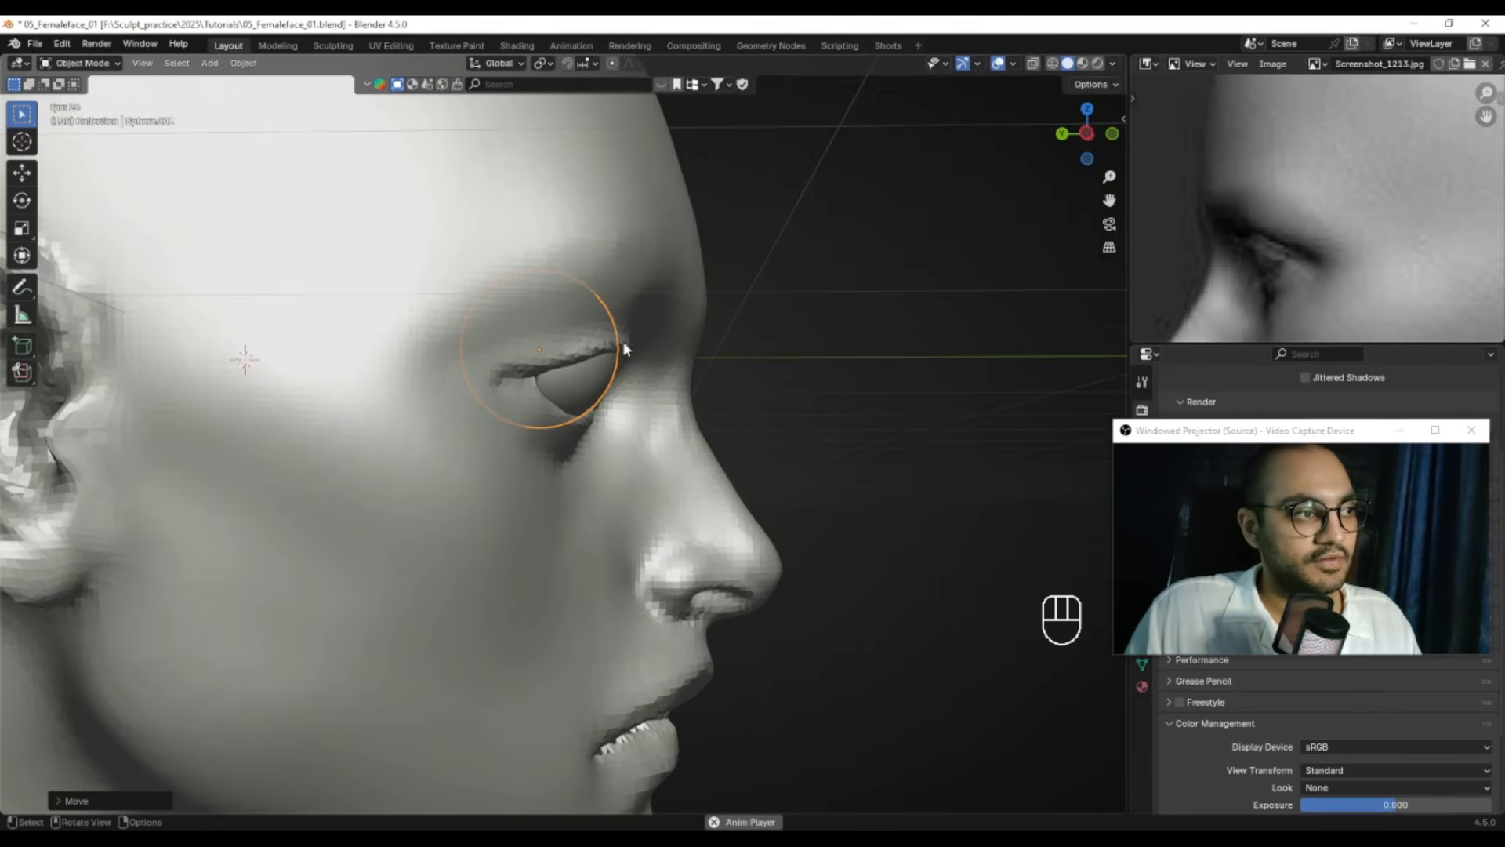
mouse_move(657, 392)
left_mouse_down("alt")
mouse_move(514, 390)
mouse_move(615, 346)
left_mouse_up("alt")
key("g")
key("z")
left_click(674, 379)
Return the head to Sculpt Mode and set the Grab brush radius to 146 px over the eye area
left_click(614, 346, "alt")
key("ctrl+Tab")
mouse_move(638, 548)
left_mouse_down("alt+shift")
mouse_move(627, 301)
mouse_move(679, 407)
mouse_move(725, 368)
left_mouse_up("alt+shift")
key("g")
key("f")
left_click(742, 460)
mouse_move(741, 460)
left_mouse_down("alt")
mouse_move(680, 345)
mouse_move(664, 370)
mouse_move(621, 377)
mouse_move(683, 365)
mouse_move(554, 353)
mouse_move(587, 323)
mouse_move(668, 400)
mouse_move(675, 447)
left_mouse_up("alt")
key("f")
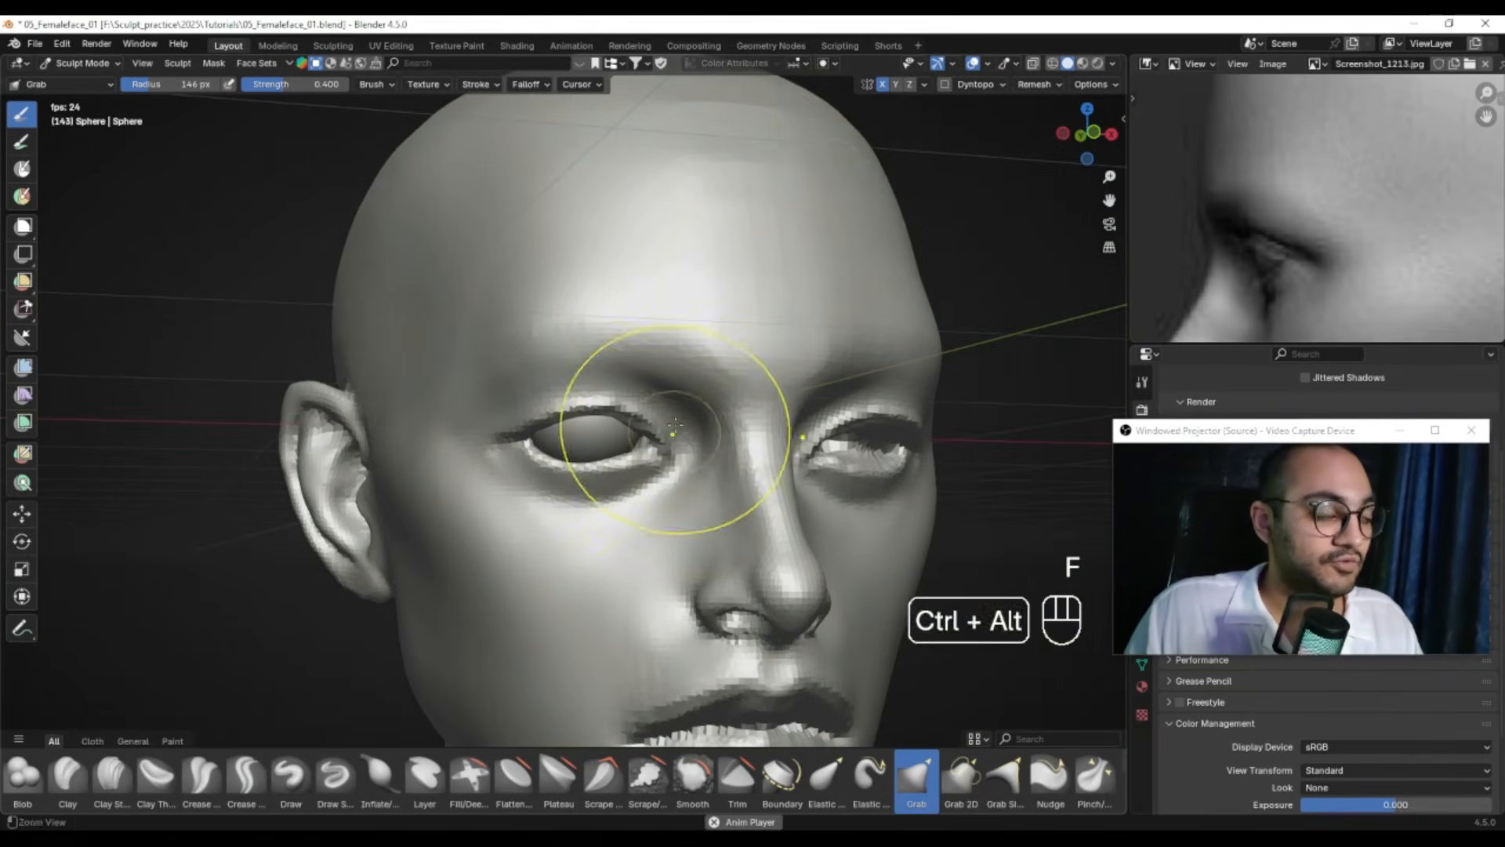
left_click(925, 83)
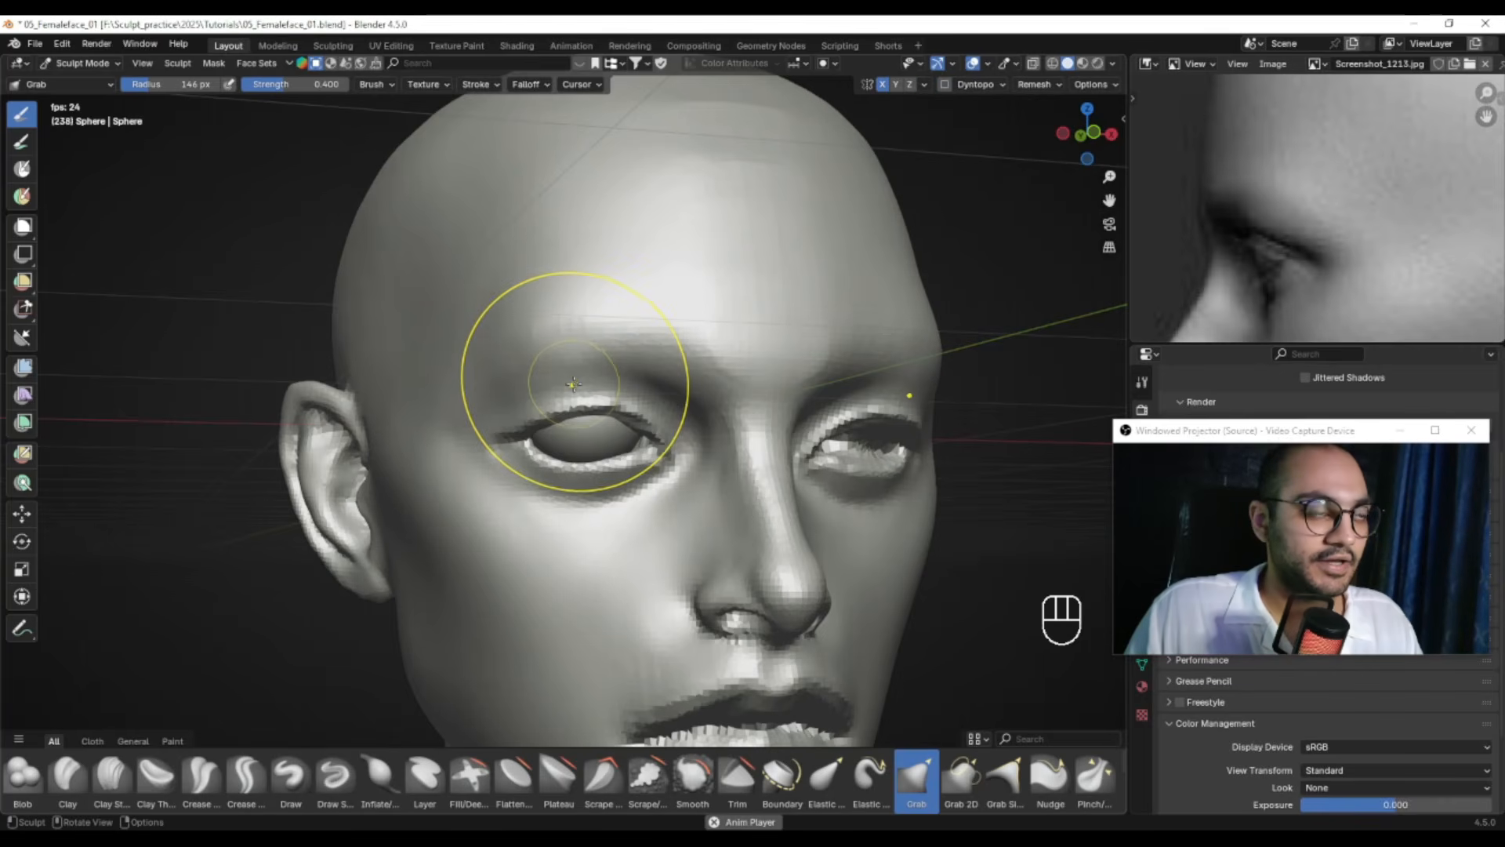
Try to reshape the upper eyelid over the eyeball with the Grab brush and undo the attempt
left_click_drag(574, 379, 582, 439)
key("ctrl+z")
key("ctrl+z")
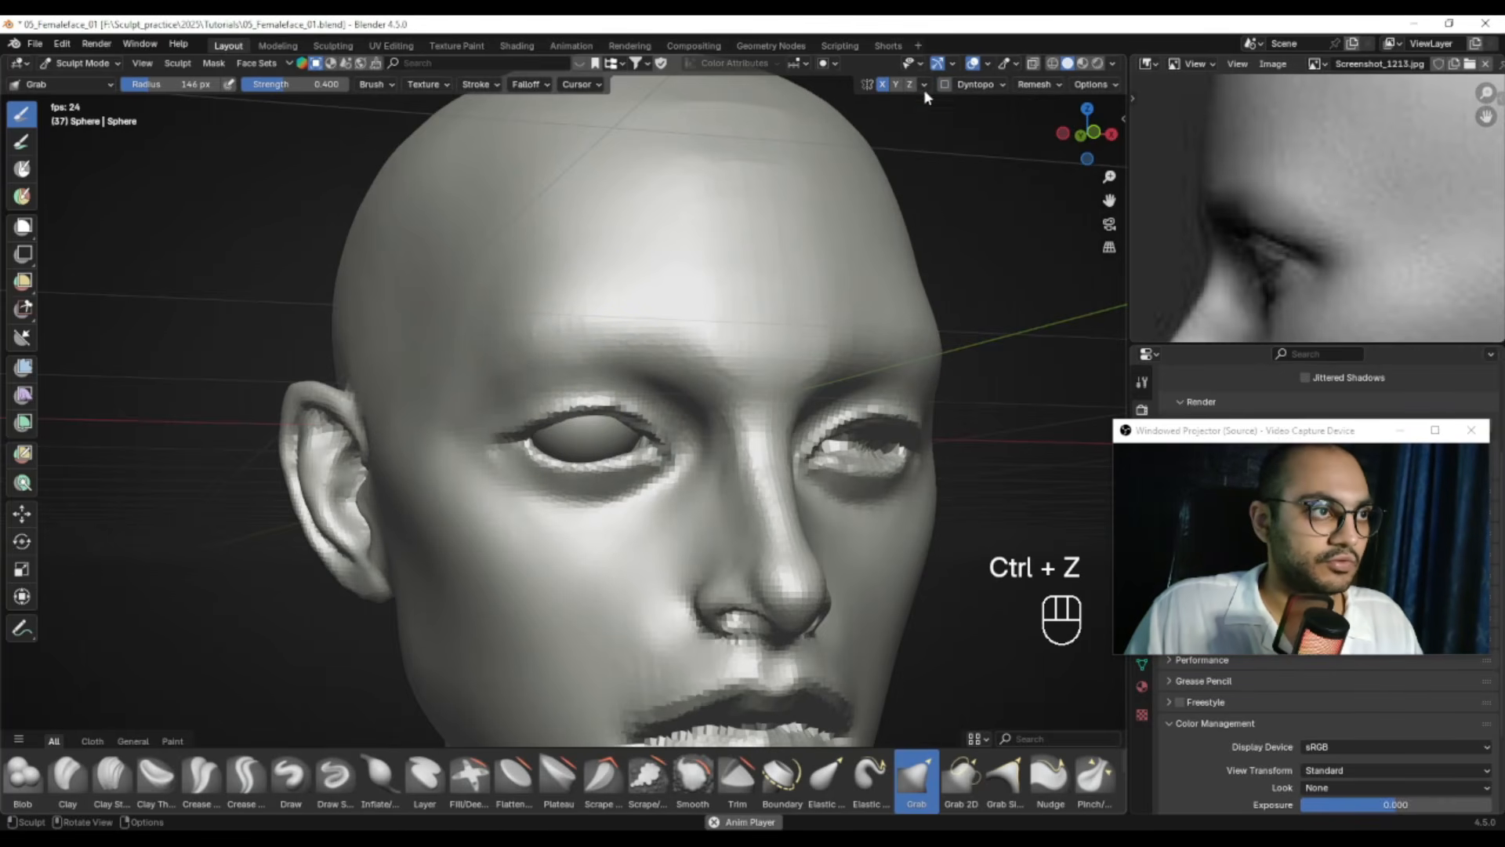
left_click(925, 84)
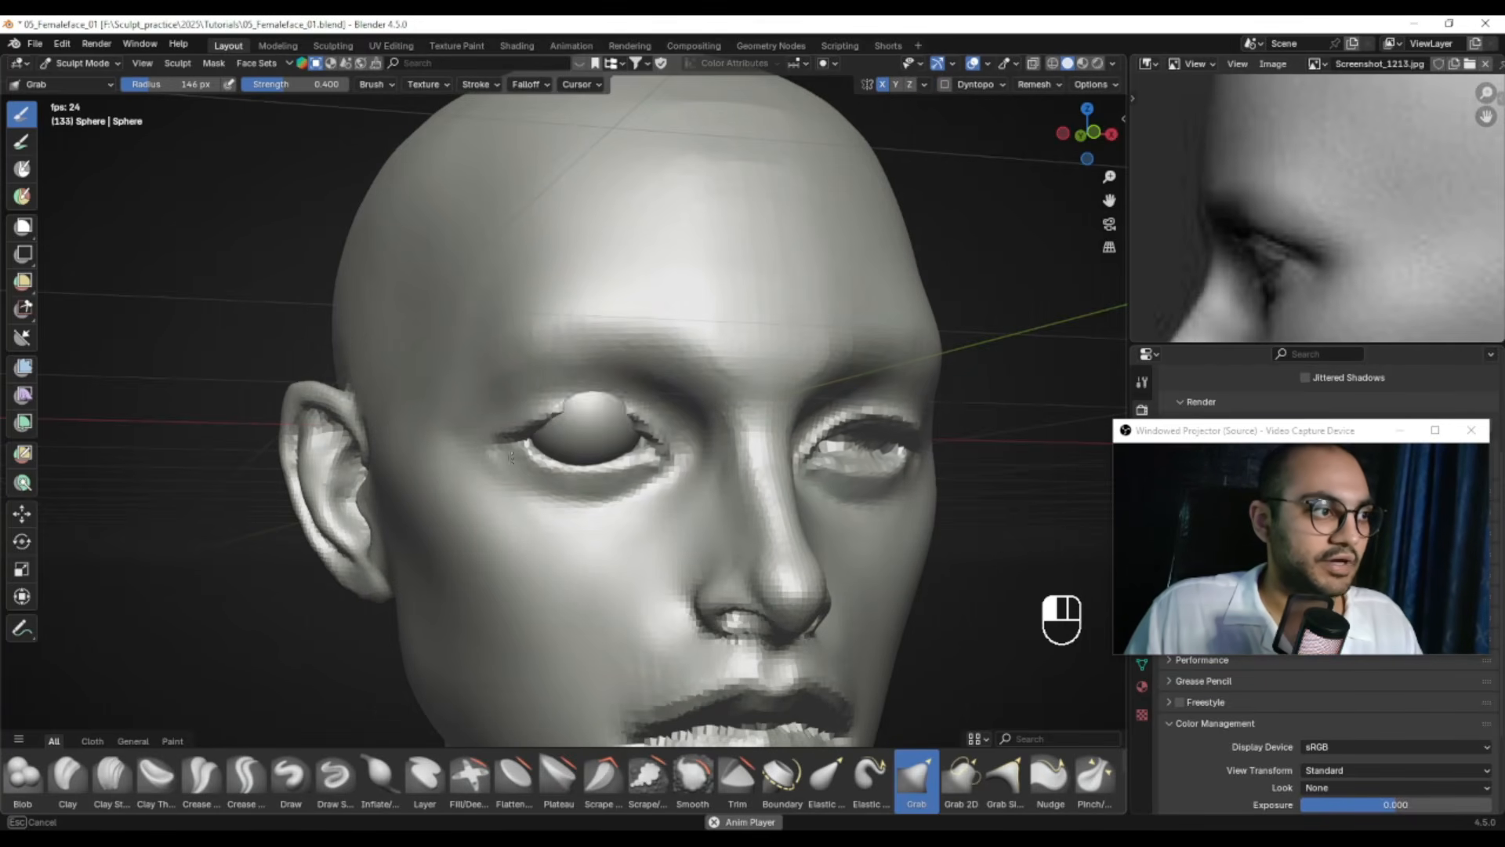
Pull the upper eyelid around the eyeball from a low view angle with the Grab brush at about 150 px radius
left_click_drag(624, 349, 659, 290, "alt")
mouse_move(678, 400)
left_mouse_down("alt")
mouse_move(672, 353)
mouse_move(662, 368)
left_mouse_up("alt")
key("f")
left_click(669, 355)
key("f")
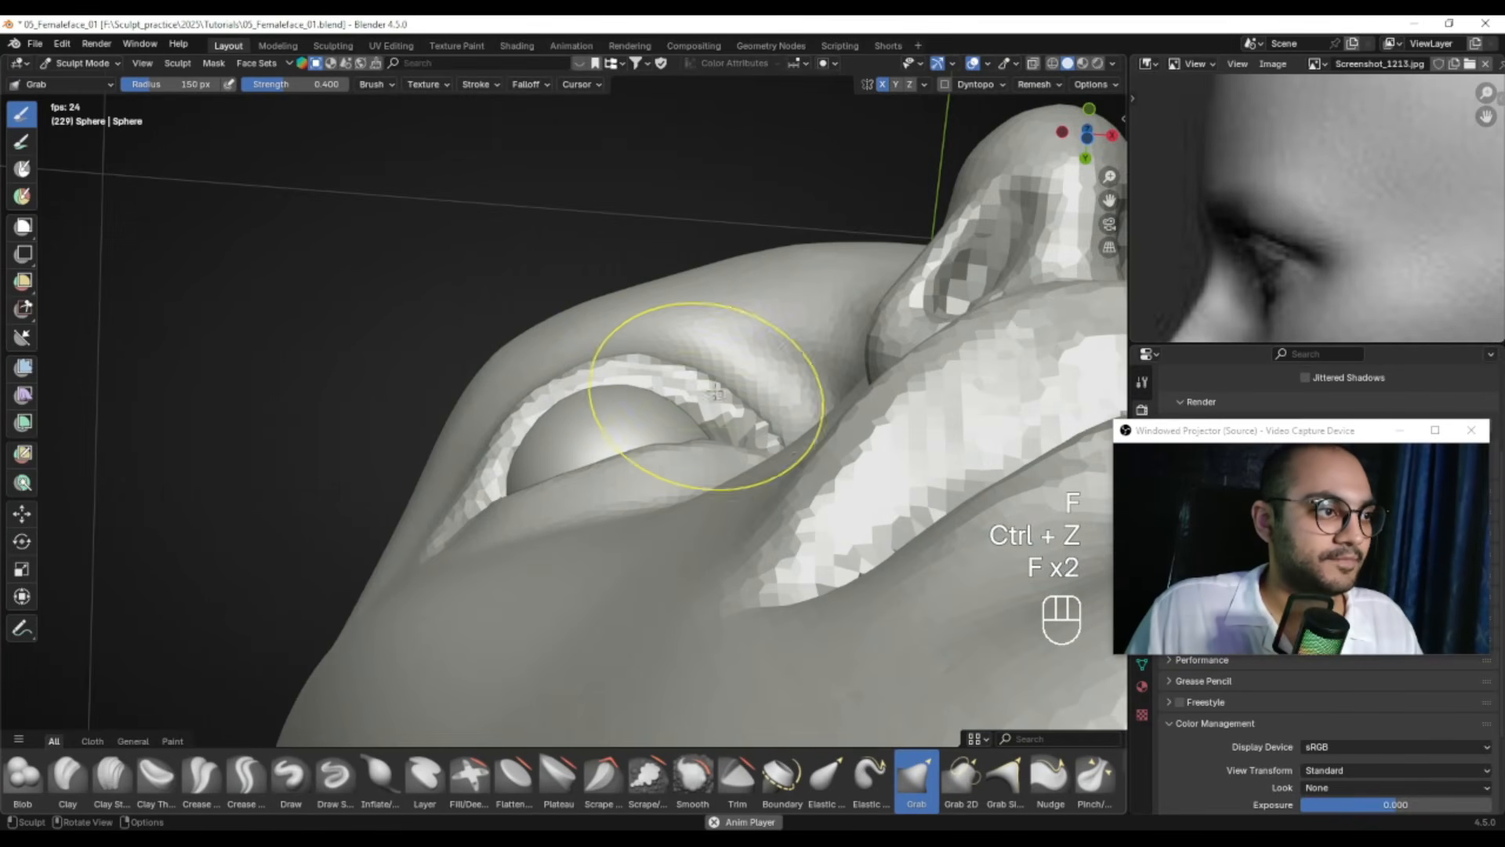
mouse_move(660, 362)
left_mouse_down("alt")
mouse_move(658, 510)
mouse_move(645, 487)
mouse_move(584, 504)
mouse_move(638, 487)
mouse_move(632, 544)
left_mouse_up("alt")
key("f")
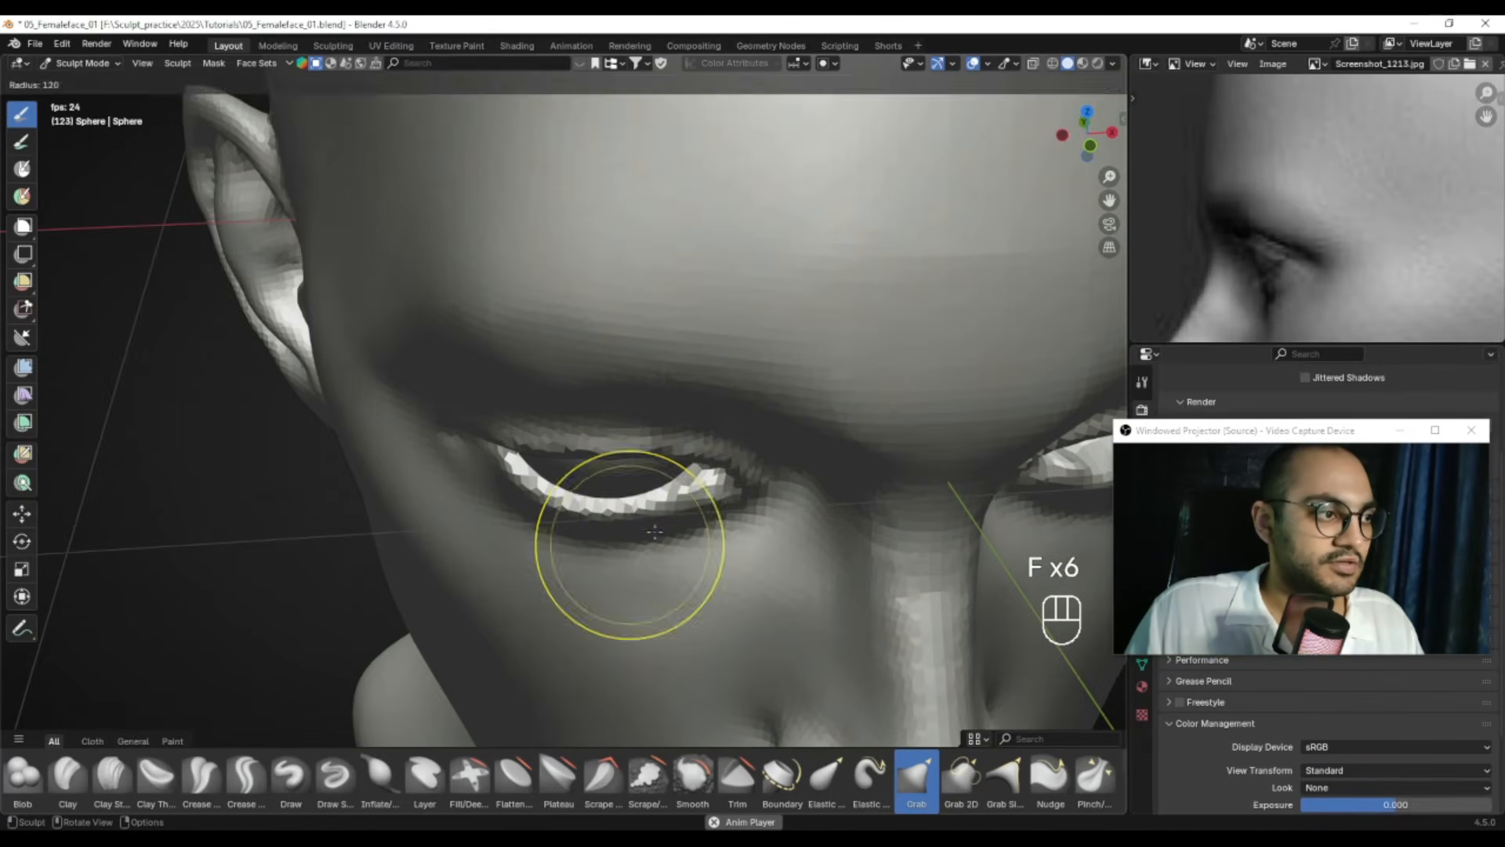
Refine the eyelid rims against the eyeball from above and below, reducing the Grab brush radius to 17 px
key("f")
key("f")
mouse_move(683, 496)
left_mouse_down("alt")
mouse_move(603, 478)
mouse_move(578, 504)
mouse_move(598, 491)
left_mouse_up("alt")
key("f")
key("f")
key("f")
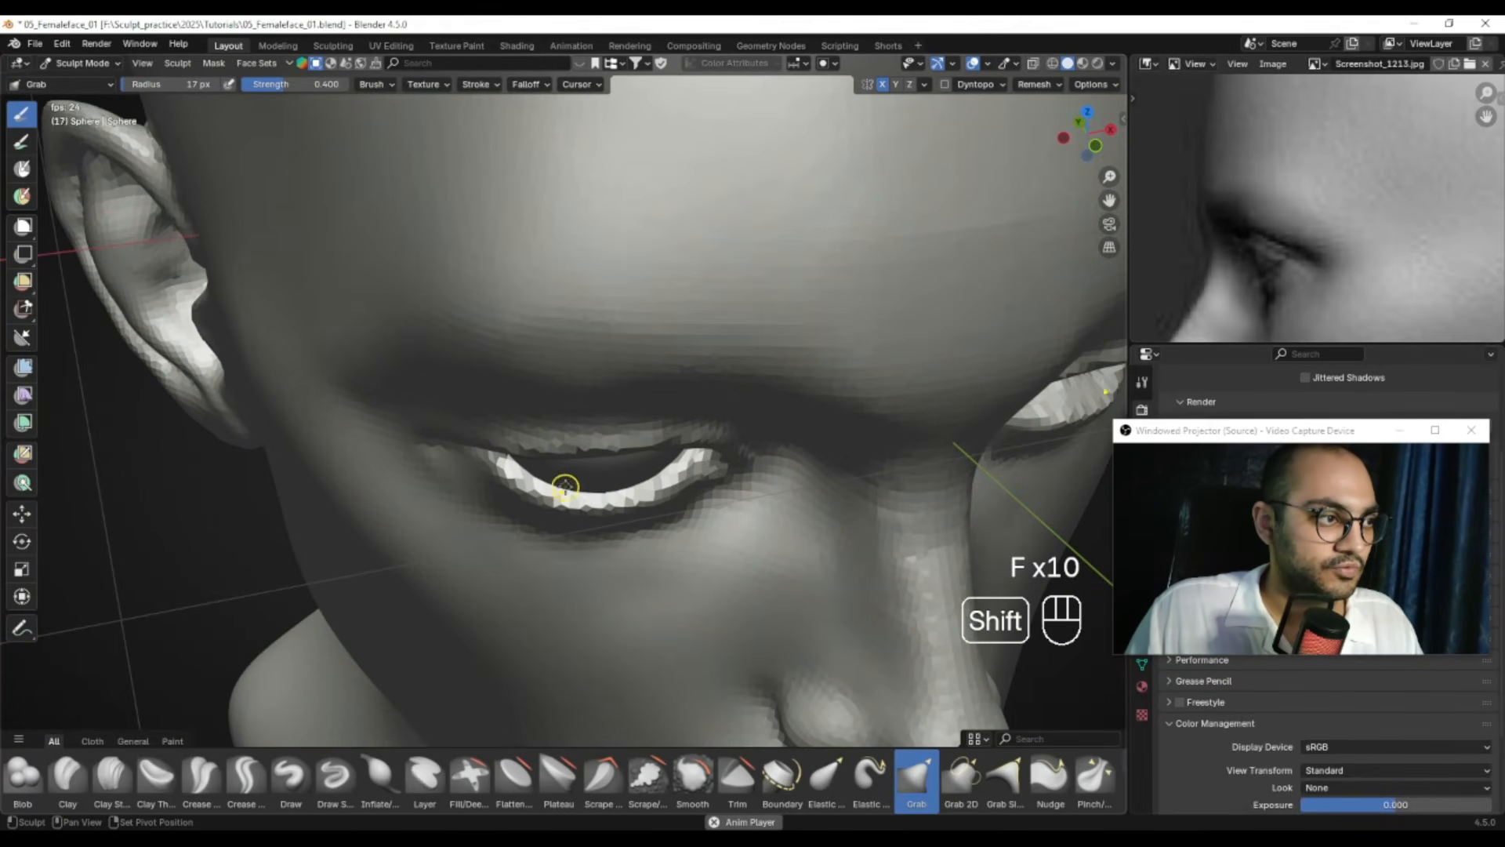
mouse_move(552, 486)
left_mouse_down("alt")
mouse_move(504, 444)
mouse_move(533, 463)
left_mouse_up("alt")
mouse_move(652, 506)
left_mouse_down("shift")
mouse_move(616, 503)
mouse_move(614, 399)
mouse_move(575, 404)
left_mouse_up("shift")
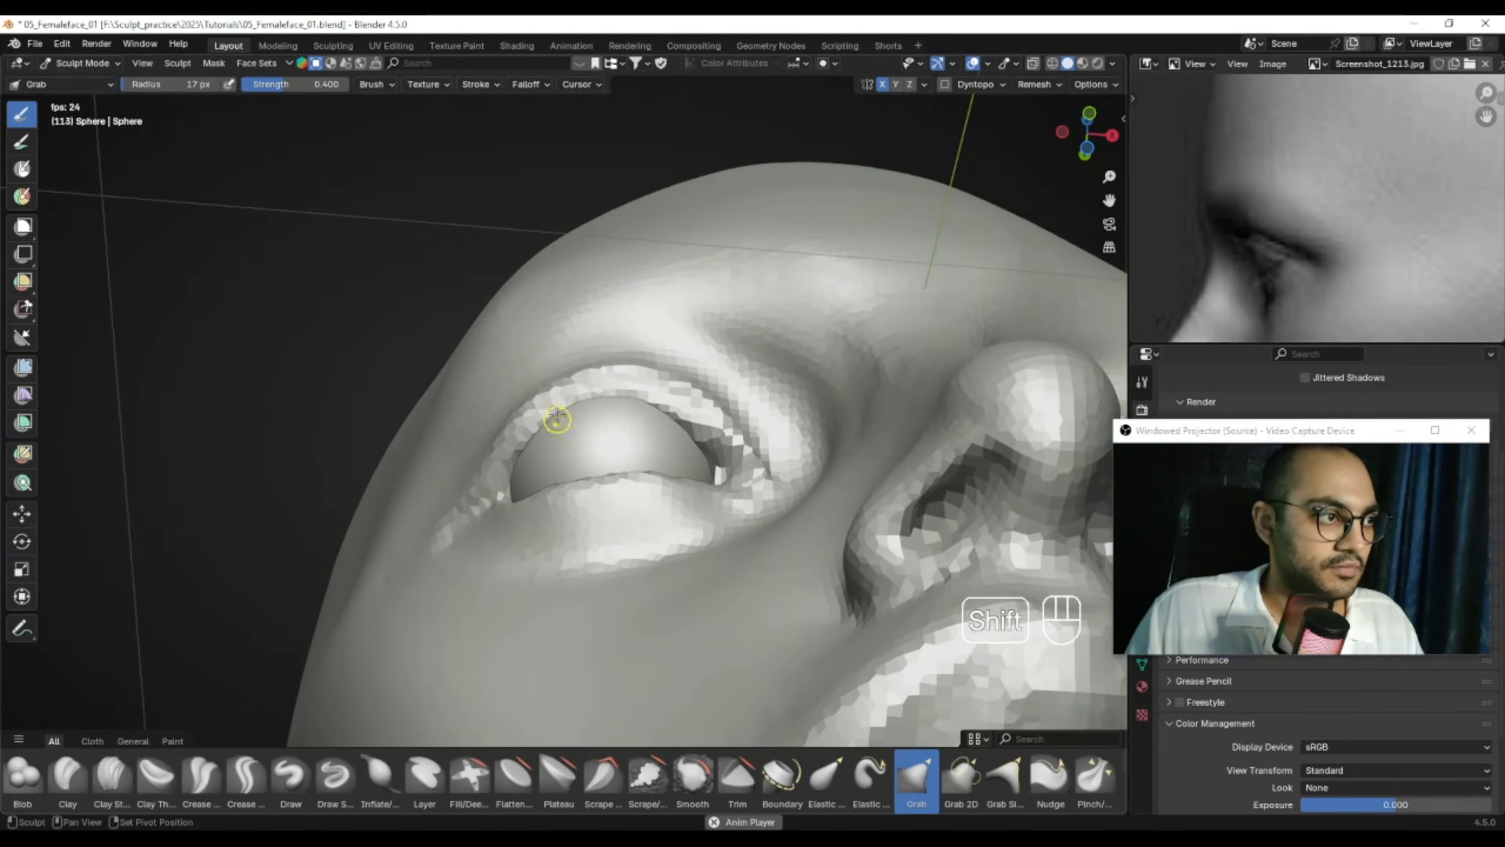
left_click_drag(704, 450, 677, 423, "shift")
Enlarge the Grab brush to 102 px and adjust the eyelids near the inner corner of the eye
left_click_drag(680, 369, 710, 557, "alt")
key("f")
left_click(764, 501)
key("f")
mouse_move(751, 438)
left_mouse_down("alt")
mouse_move(747, 482)
mouse_move(705, 448)
left_mouse_up("alt")
middle_click_drag(705, 449, 682, 497, "alt")
Switch to Object Mode, select the eyeball and readjust its size and position in the socket
key("ctrl+Tab")
left_click(602, 465)
left_click_drag(656, 527, 689, 476, "alt")
left_click_drag(690, 476, 716, 463, "alt")
key("s")
left_click(734, 469)
key("g")
left_click(731, 464)
Move and rescale the eyeball once more so it sits between the upper and lower eyelids
mouse_move(731, 464)
left_mouse_down("alt")
mouse_move(588, 440)
mouse_move(729, 446)
mouse_move(790, 470)
mouse_move(823, 420)
mouse_move(712, 405)
mouse_move(719, 483)
left_mouse_up("alt")
key("ctrl+KP_3")
key("g")
left_click(793, 482)
key("s")
left_click(711, 474)
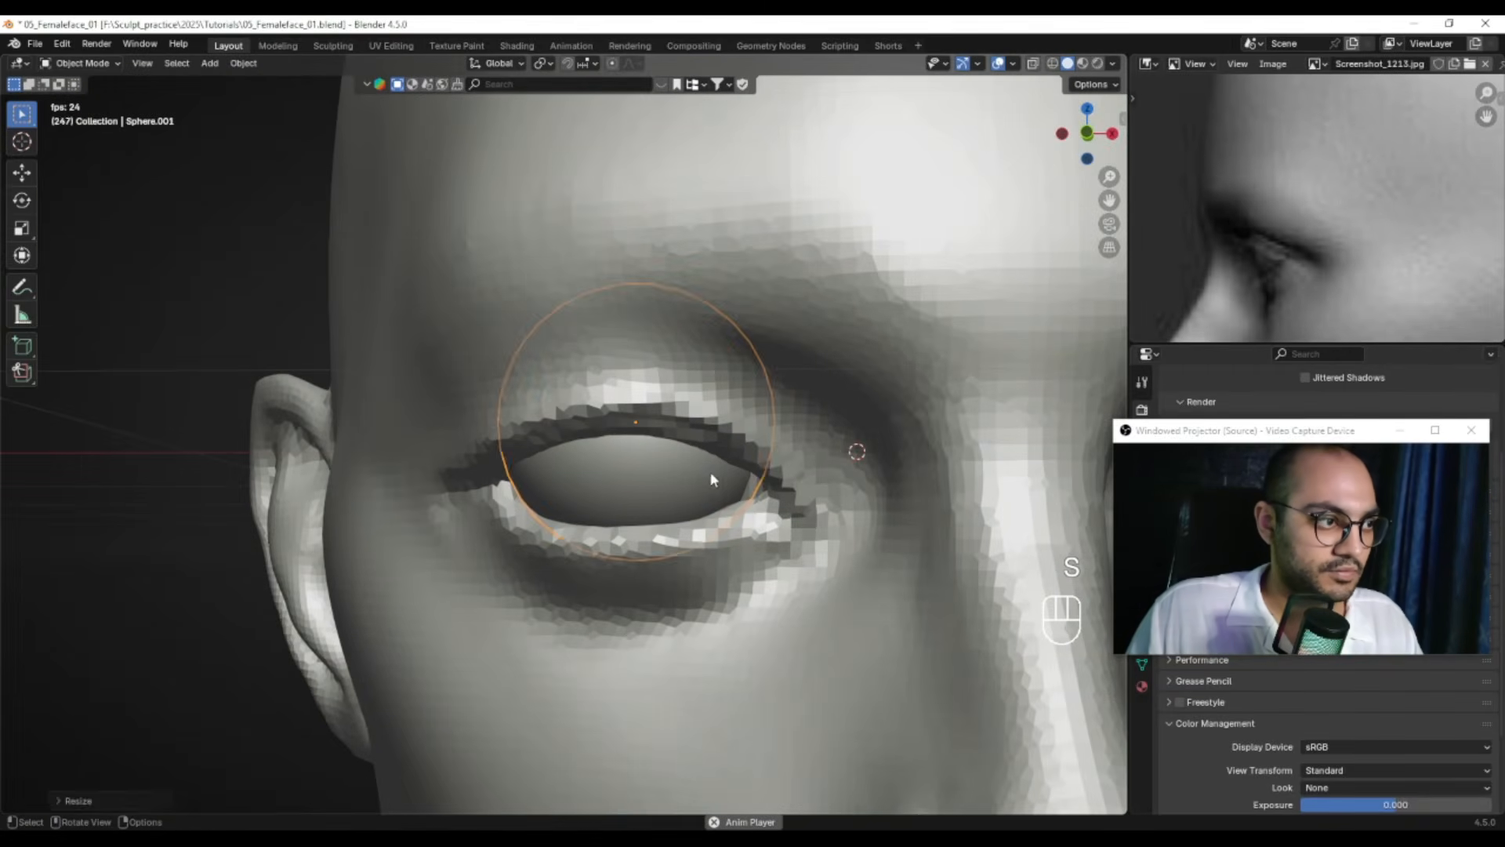
Return the head to Sculpt Mode and shape the outer corner of the lower eyelid with a 113 px Grab brush
left_click(567, 560)
key("ctrl+Tab")
left_click_drag(500, 593, 765, 295, "alt")
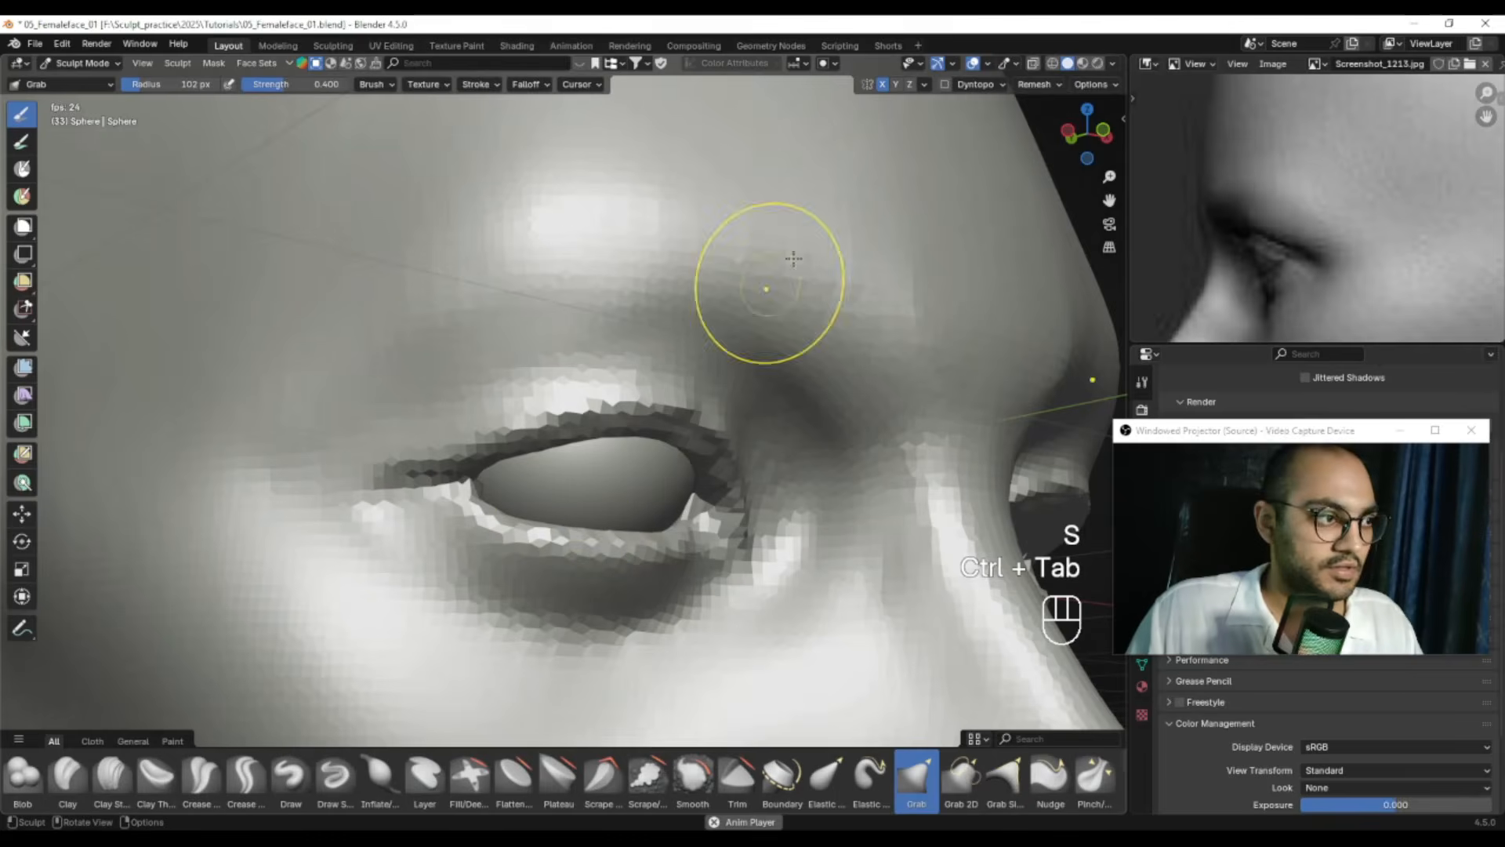
left_click(924, 84)
left_click_drag(655, 418, 648, 467, "ctrl+alt")
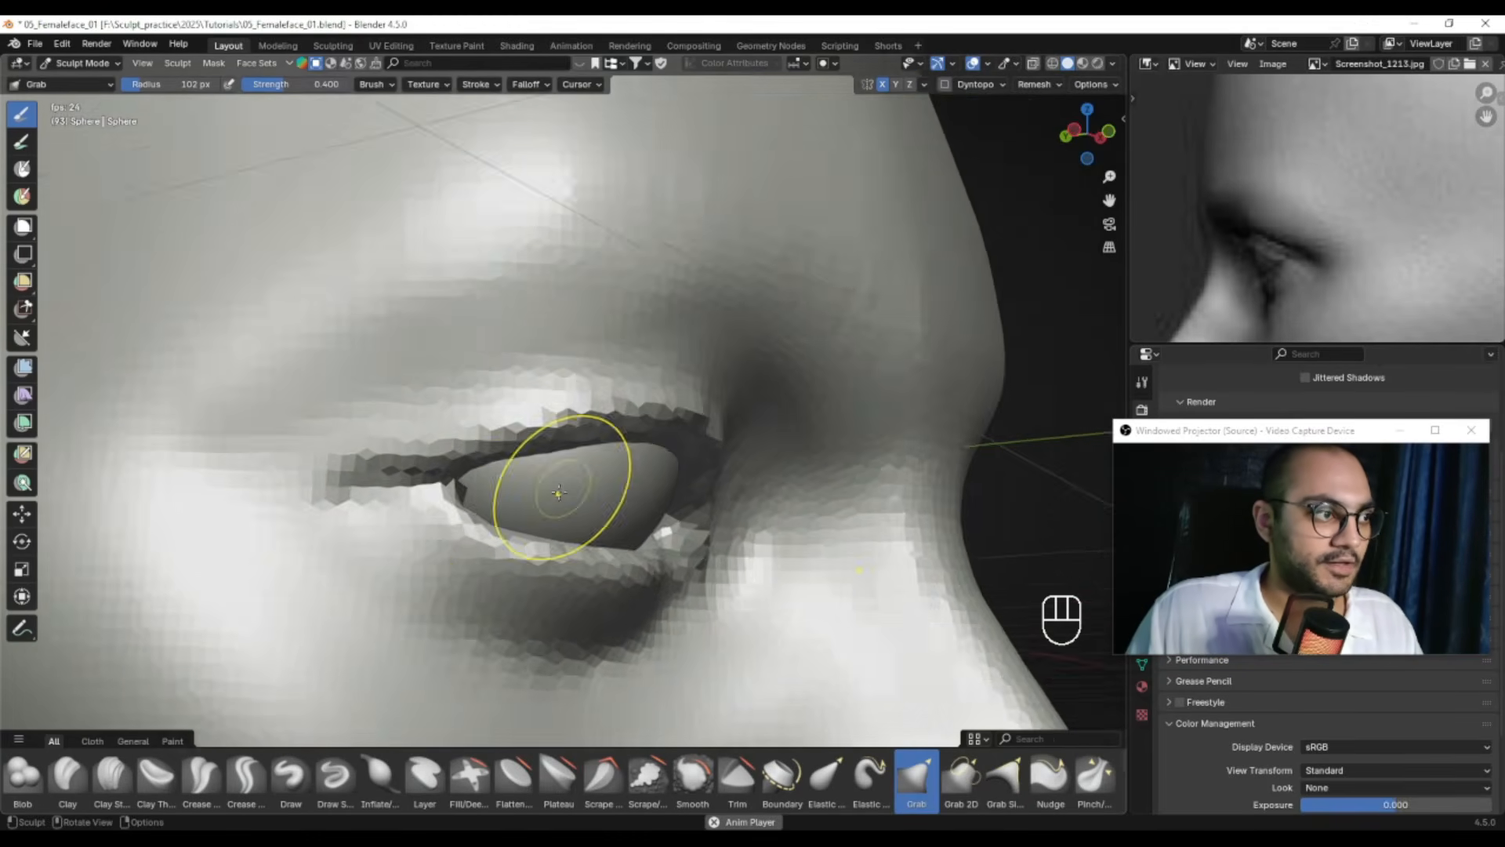
left_click_drag(562, 486, 618, 486, "alt")
key("f")
left_click(497, 491)
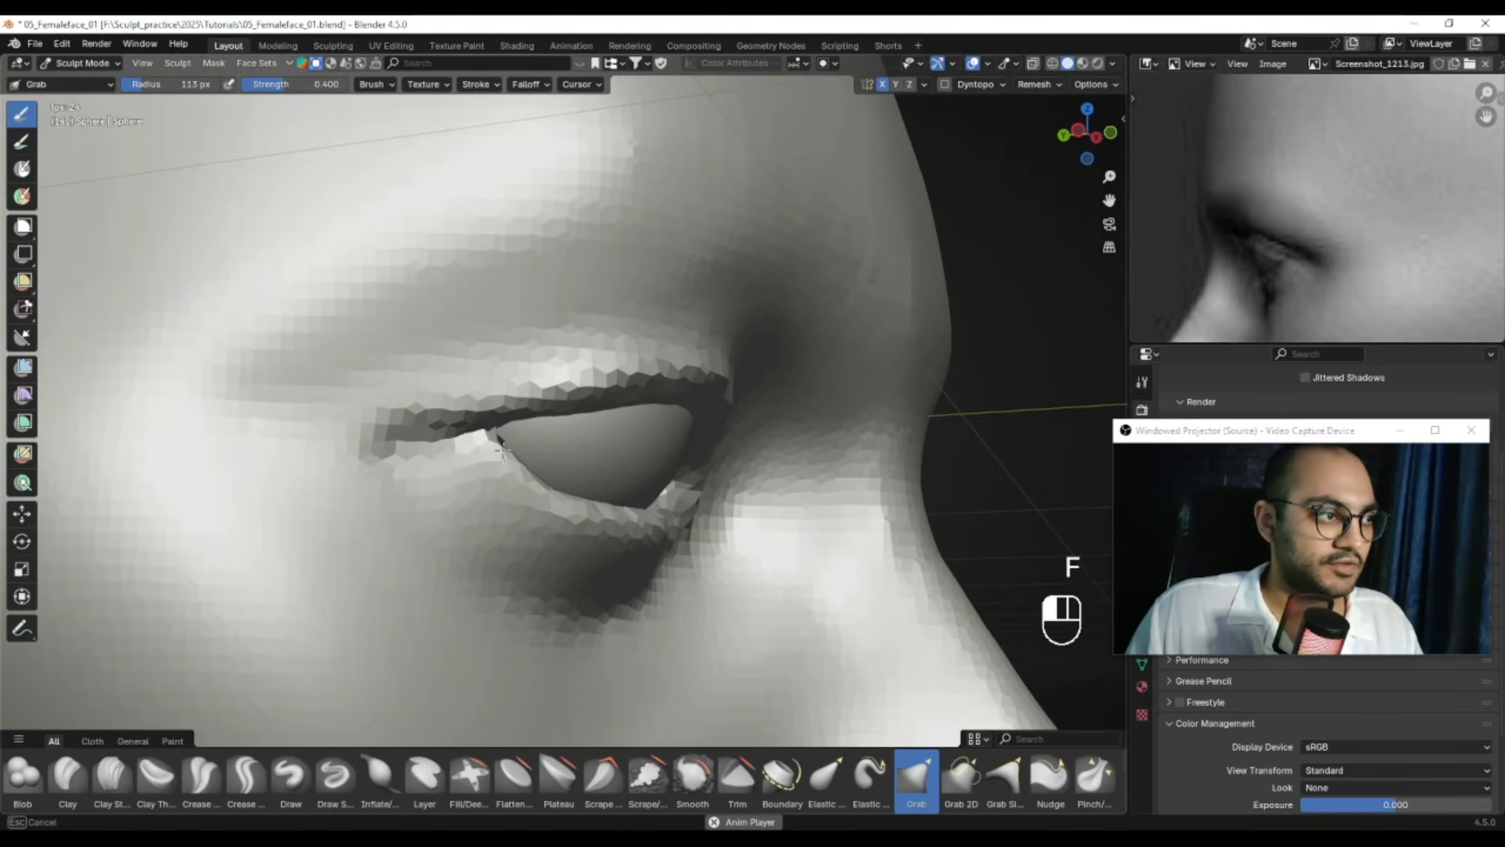
left_click_drag(502, 450, 506, 454)
Refine the lower eyelid rim near the outer corner with the Grab brush reduced to 83 px
key("f")
left_click(553, 499)
key("f")
left_click(517, 486)
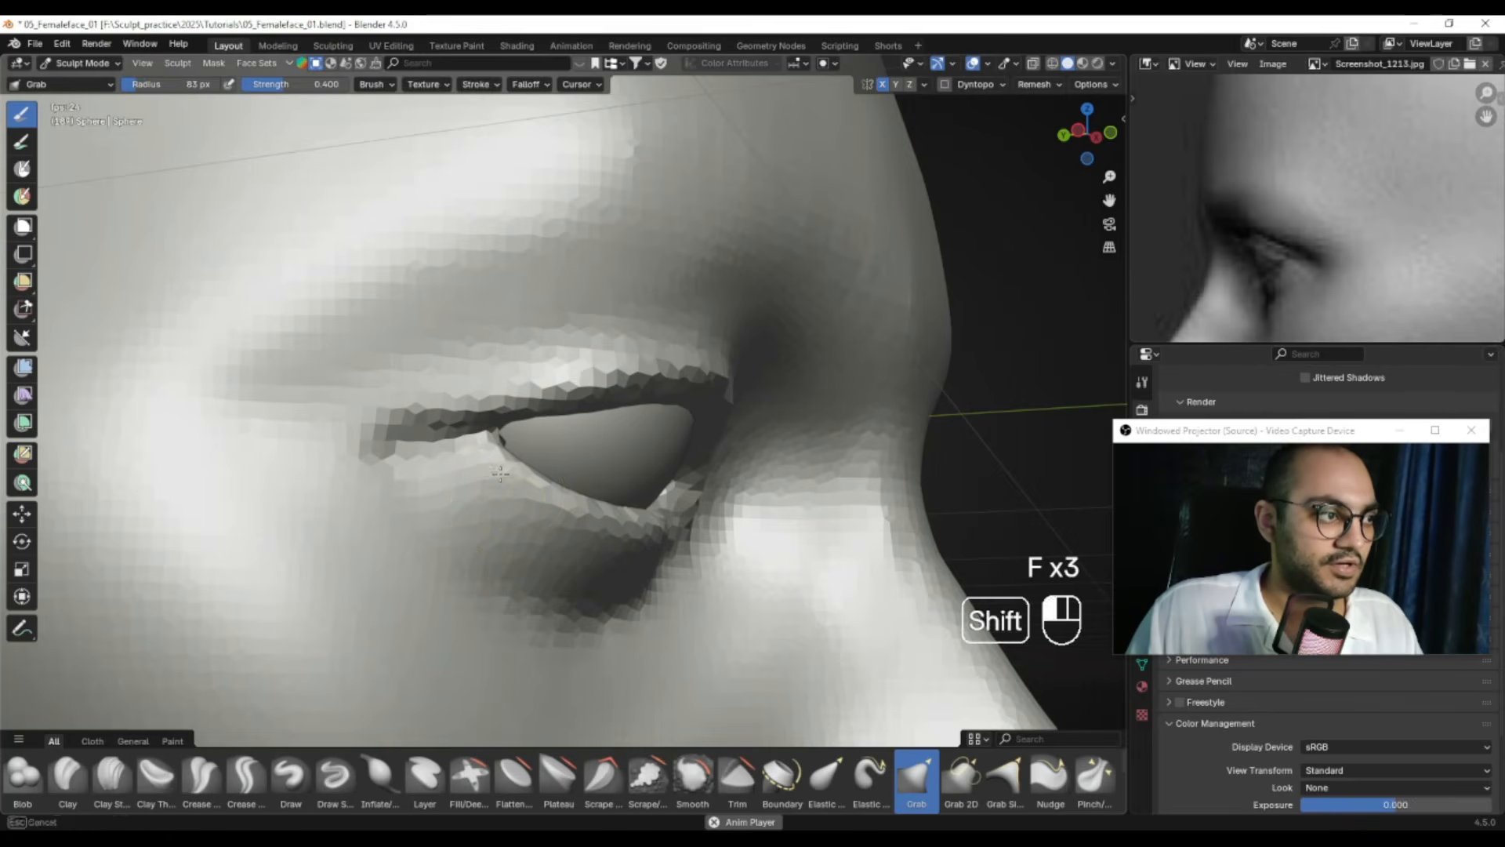
key("f")
left_click(499, 465)
Pull the inner part of the lower eyelid slightly downward in the front view with a 104 px Grab brush
mouse_move(508, 446)
middle_mouse_down()
mouse_move(536, 467)
mouse_move(470, 481)
mouse_move(628, 504)
mouse_move(690, 470)
middle_mouse_up()
key("f")
left_click(497, 464)
key("f")
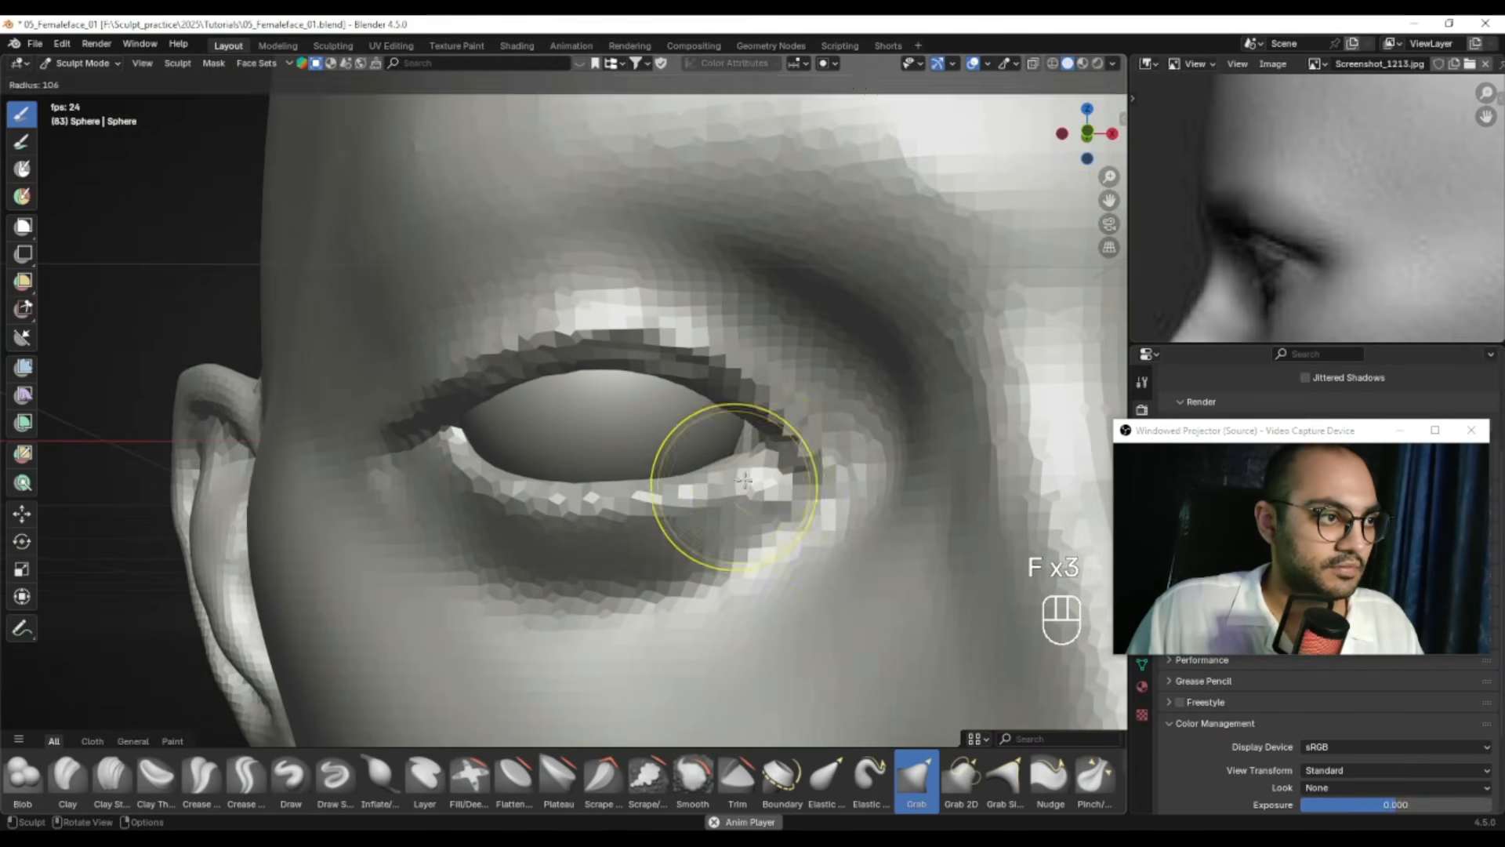
key("f")
left_click(712, 472)
mouse_move(711, 472)
left_mouse_down()
mouse_move(731, 461)
mouse_move(708, 487)
left_mouse_up()
Bring the front-view eyes of the reference image into view and compare them with the sculpted eyes
middle_click_drag(707, 488, 683, 484, "alt")
mouse_move(1286, 242)
middle_mouse_down("alt")
mouse_move(1353, 239)
mouse_move(1401, 273)
mouse_move(1493, 254)
middle_mouse_up("alt")
middle_click_drag(1168, 242, 1458, 247, "alt")
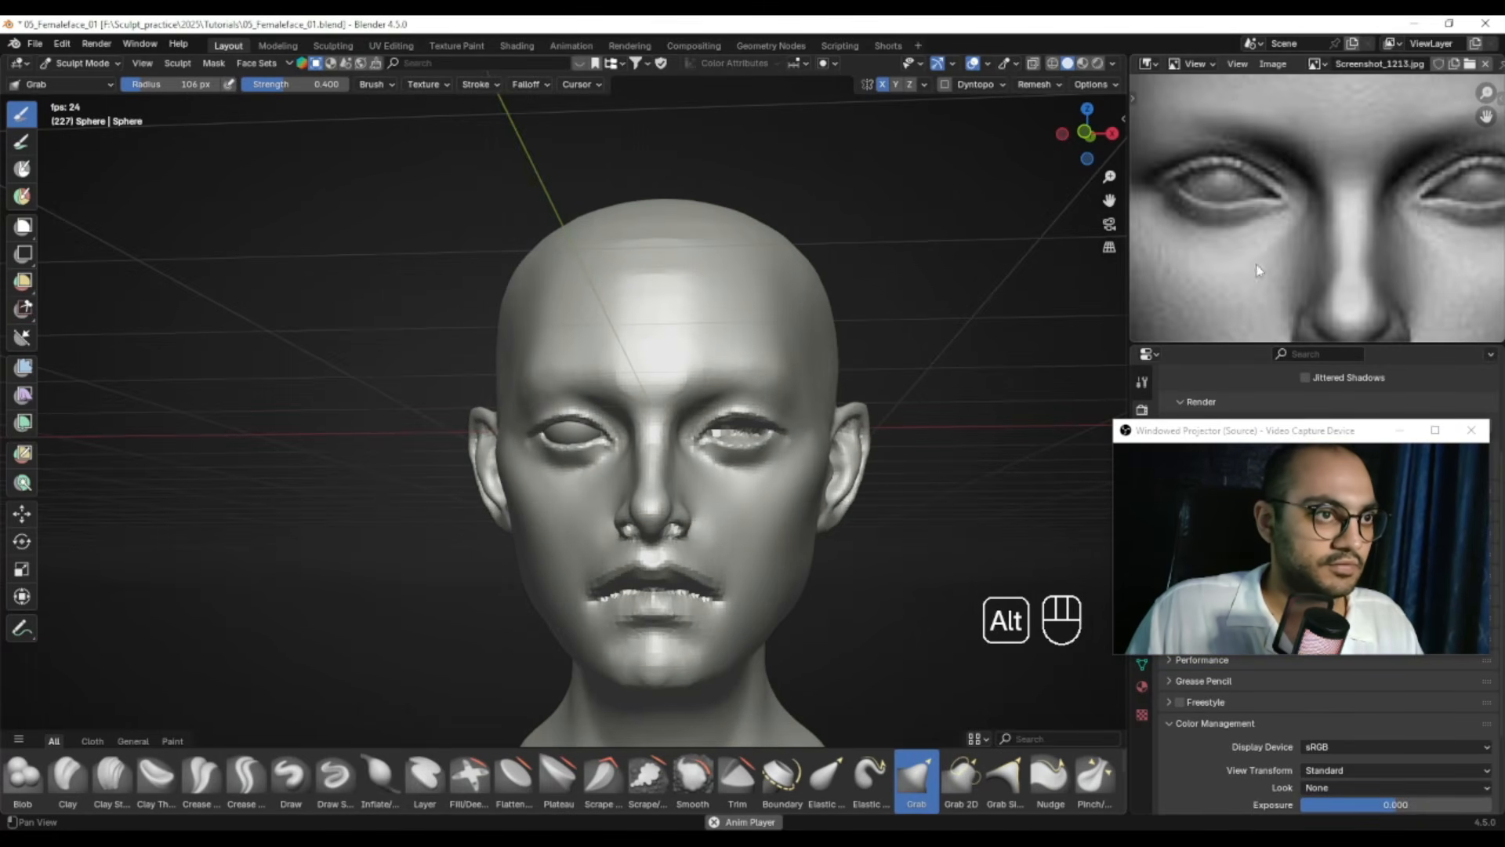
middle_click_drag(558, 432, 611, 415, "ctrl+alt")
mouse_move(613, 417)
left_mouse_down("alt")
mouse_move(621, 477)
mouse_move(617, 439)
left_mouse_up("alt")
mouse_move(618, 439)
right_mouse_down("alt")
mouse_move(597, 467)
mouse_move(646, 437)
right_mouse_up("alt")
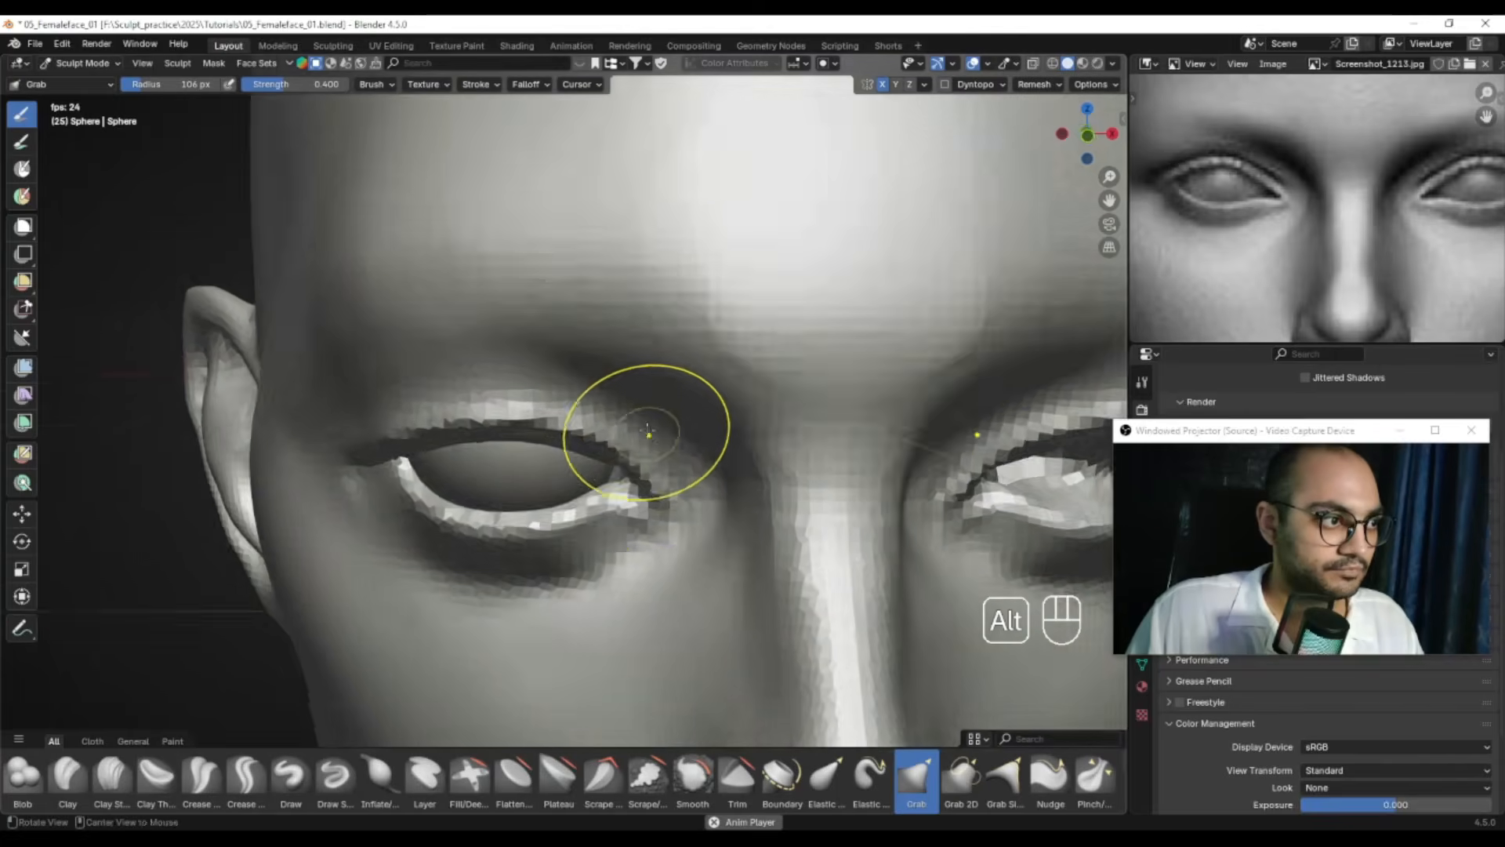
left_click_drag(645, 437, 650, 421, "alt")
Reshape the inner eye corner and the upper eyelid with the Grab brush at 105 px radius
key("f")
left_click(625, 467)
left_click_drag(650, 485, 636, 464, "alt")
key("f")
left_click(651, 490)
key("f")
key("f")
left_click(552, 401)
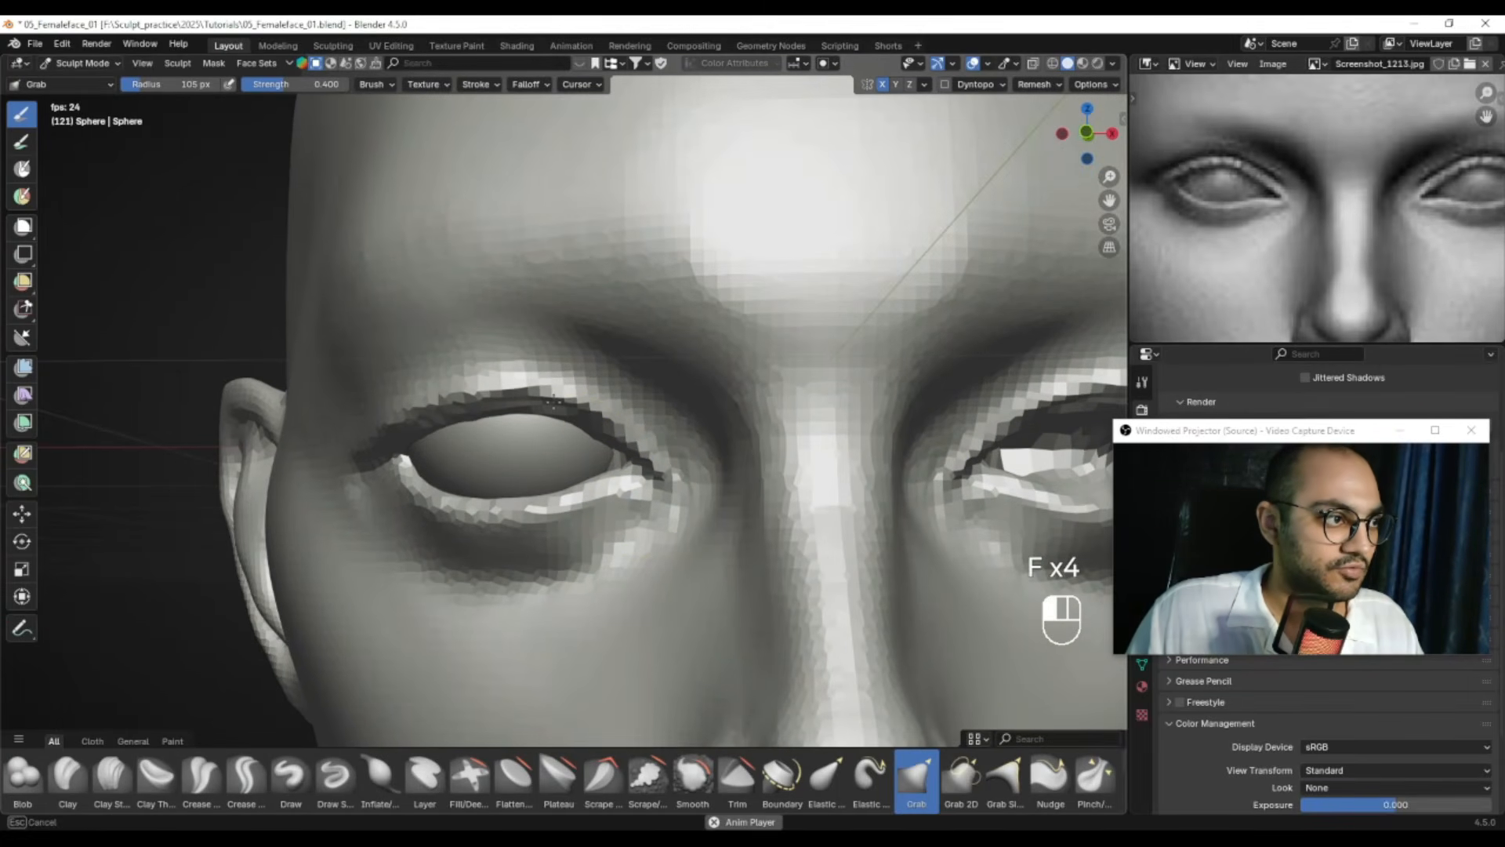
Adjust the curve of the upper eyelid edge above the eyeball, resizing the Grab brush between strokes
key("f")
left_click(578, 419)
mouse_move(571, 421)
left_mouse_down("alt")
mouse_move(523, 420)
mouse_move(548, 414)
mouse_move(551, 428)
mouse_move(520, 402)
mouse_move(464, 436)
mouse_move(548, 415)
left_mouse_up("alt")
key("f")
left_click(584, 424)
key("f")
left_click(573, 424)
key("f")
Reduce the Grab brush to 68 px and refine the inner half of the upper eyelid
left_click(566, 420)
key("f")
left_click(557, 418)
key("f")
left_click(585, 410)
left_click_drag(566, 417, 574, 405, "ctrl+alt")
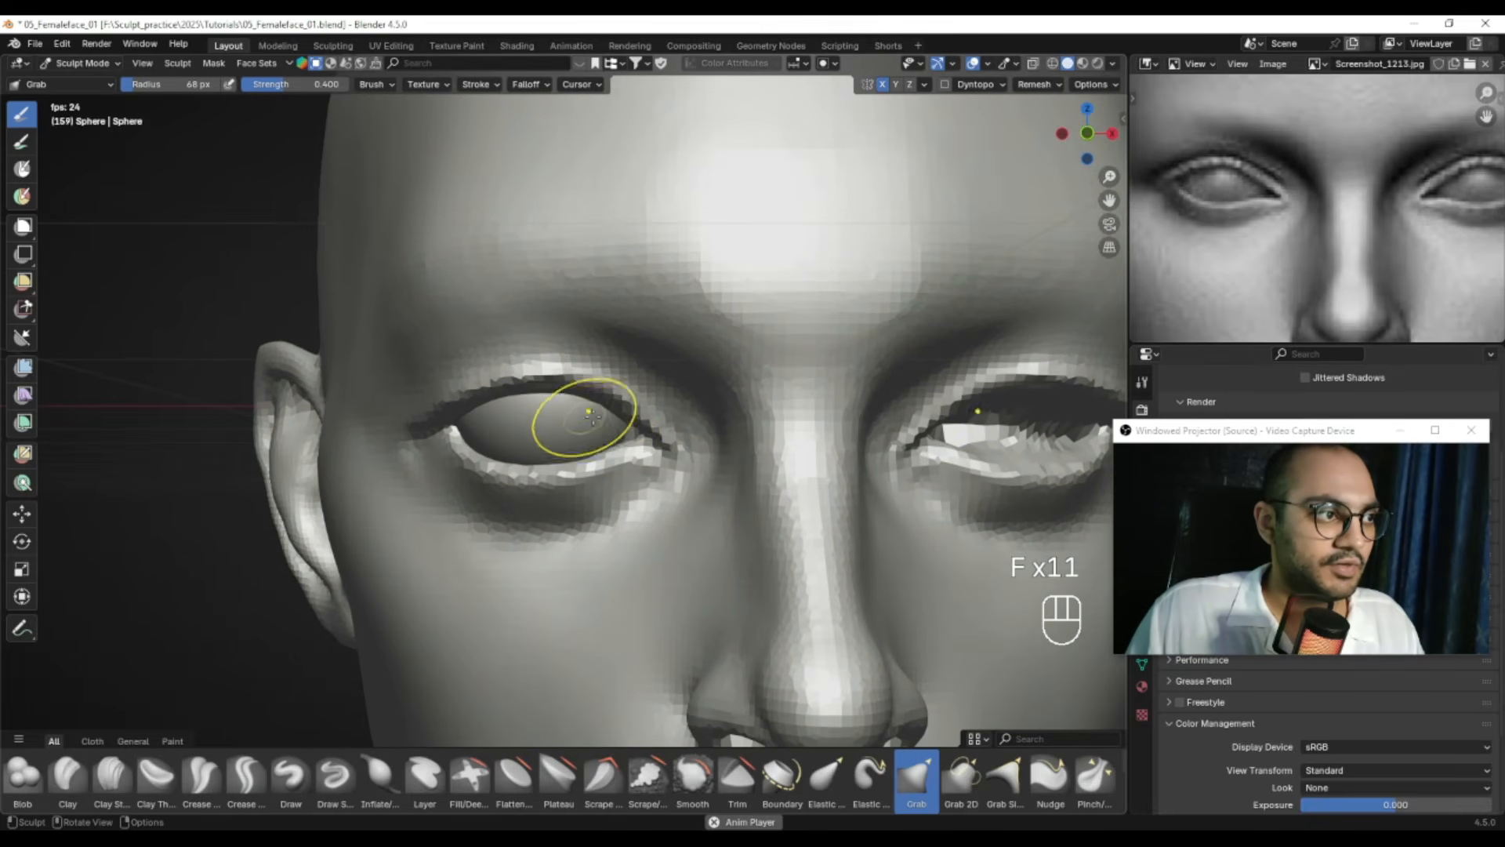
Try to move the upper eyelid edge near the inner corner with a 63 px Grab brush and undo the stroke
key("f")
left_click(627, 412)
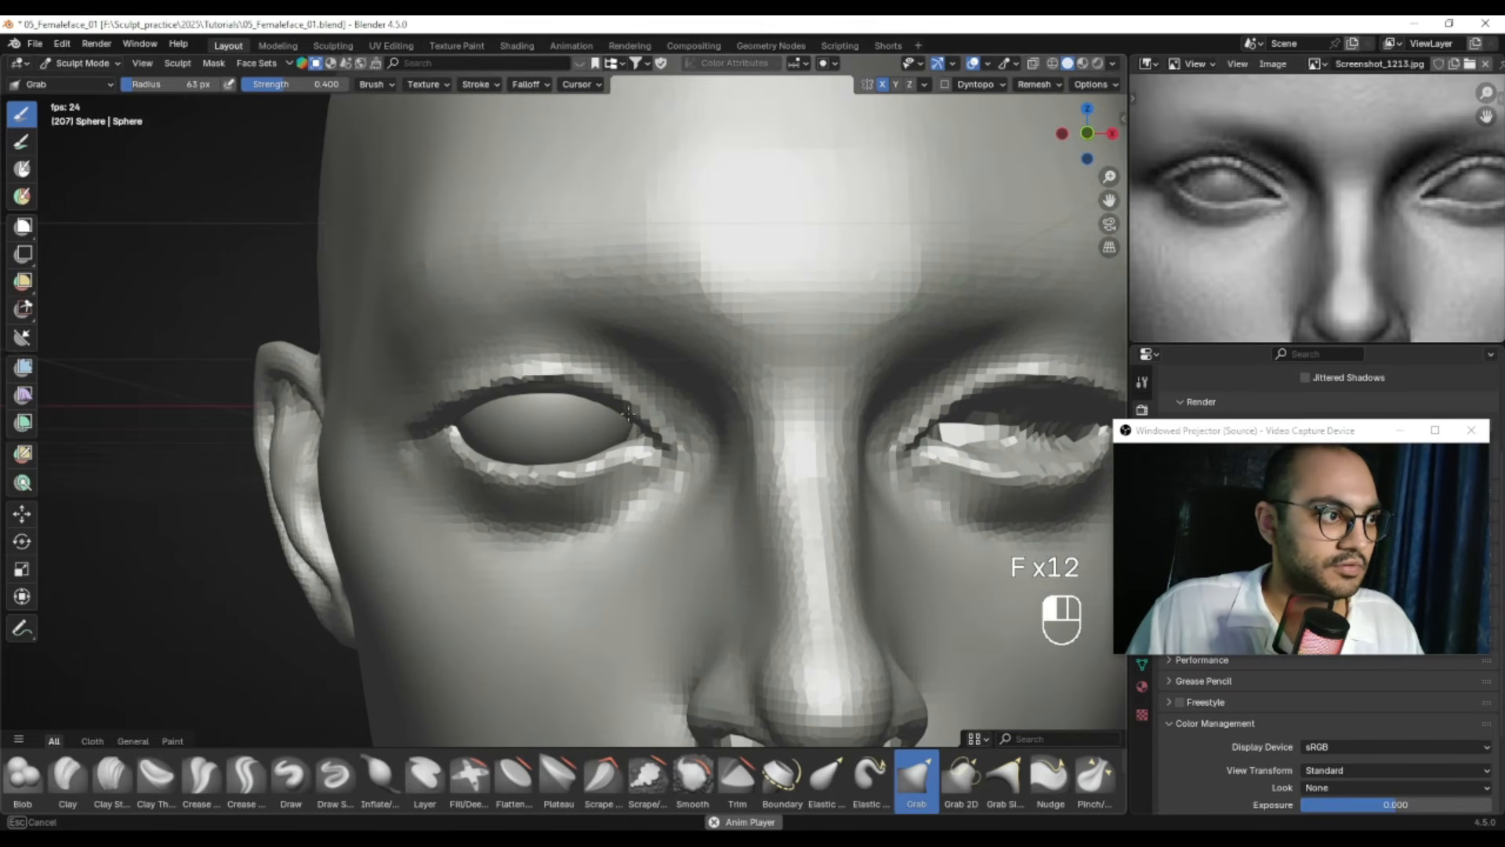
key("ctrl+z")
Pull the inner eye corner toward the nose with the Grab brush at 79 px radius
key("f")
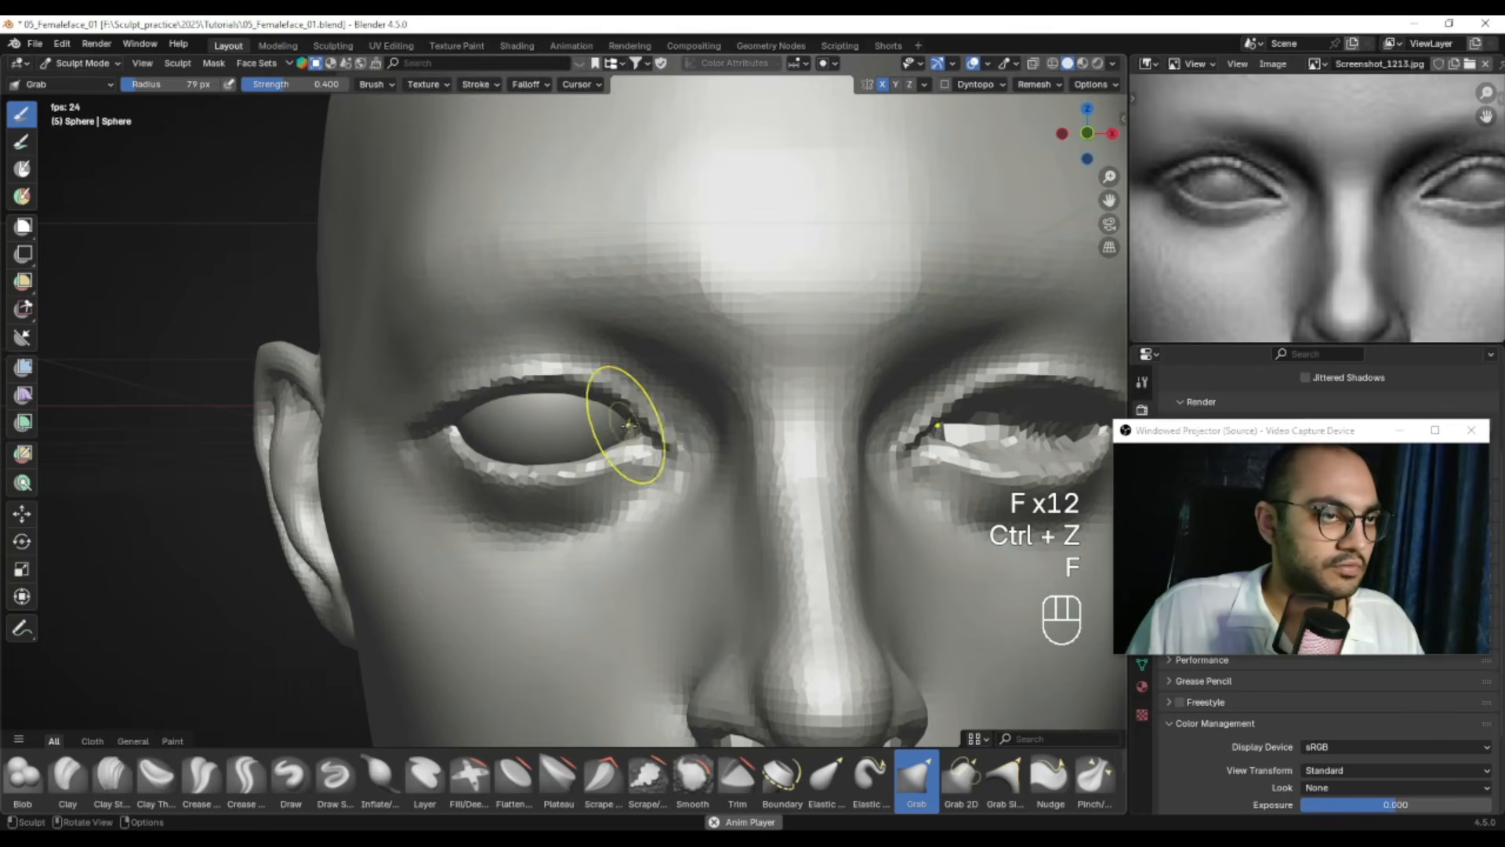
left_click_drag(618, 425, 661, 433)
key("f")
middle_click_drag(672, 452, 690, 447, "shift")
Shape the inner part of the lower eyelid with the Grab brush at 100 px radius
key("f")
left_click(620, 459)
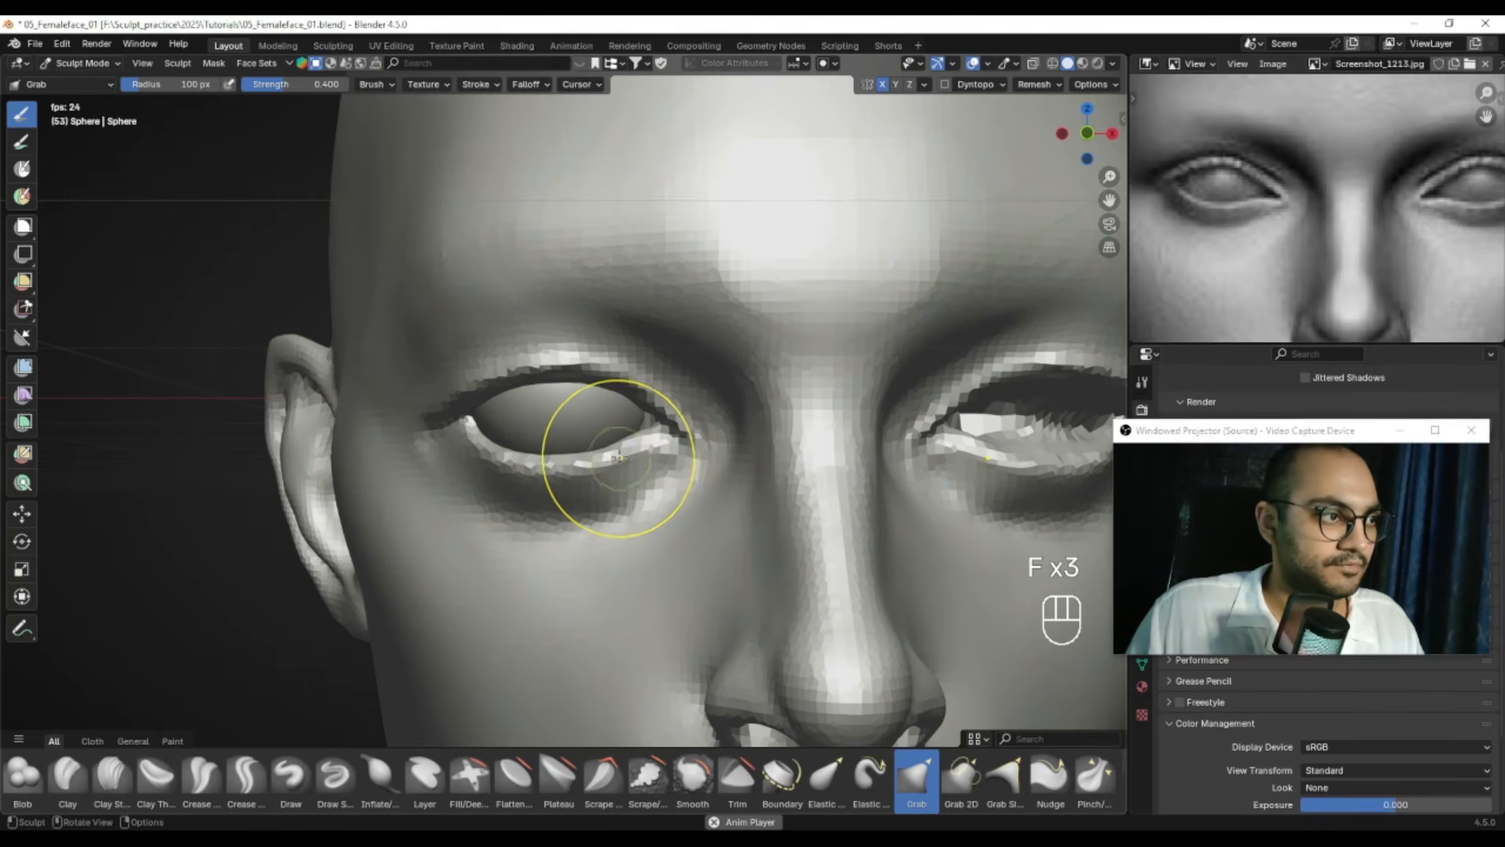
left_click_drag(622, 457, 620, 463)
right_click_drag(618, 489, 615, 507, "ctrl+alt")
Reshape the area just below the lower eyelid with the Grab brush at about 99 px radius
key("f")
left_click(606, 531)
mouse_move(514, 539)
left_mouse_down()
mouse_move(603, 522)
mouse_move(622, 498)
left_mouse_up()
key("f")
left_click(600, 534)
key("f")
left_click(632, 508)
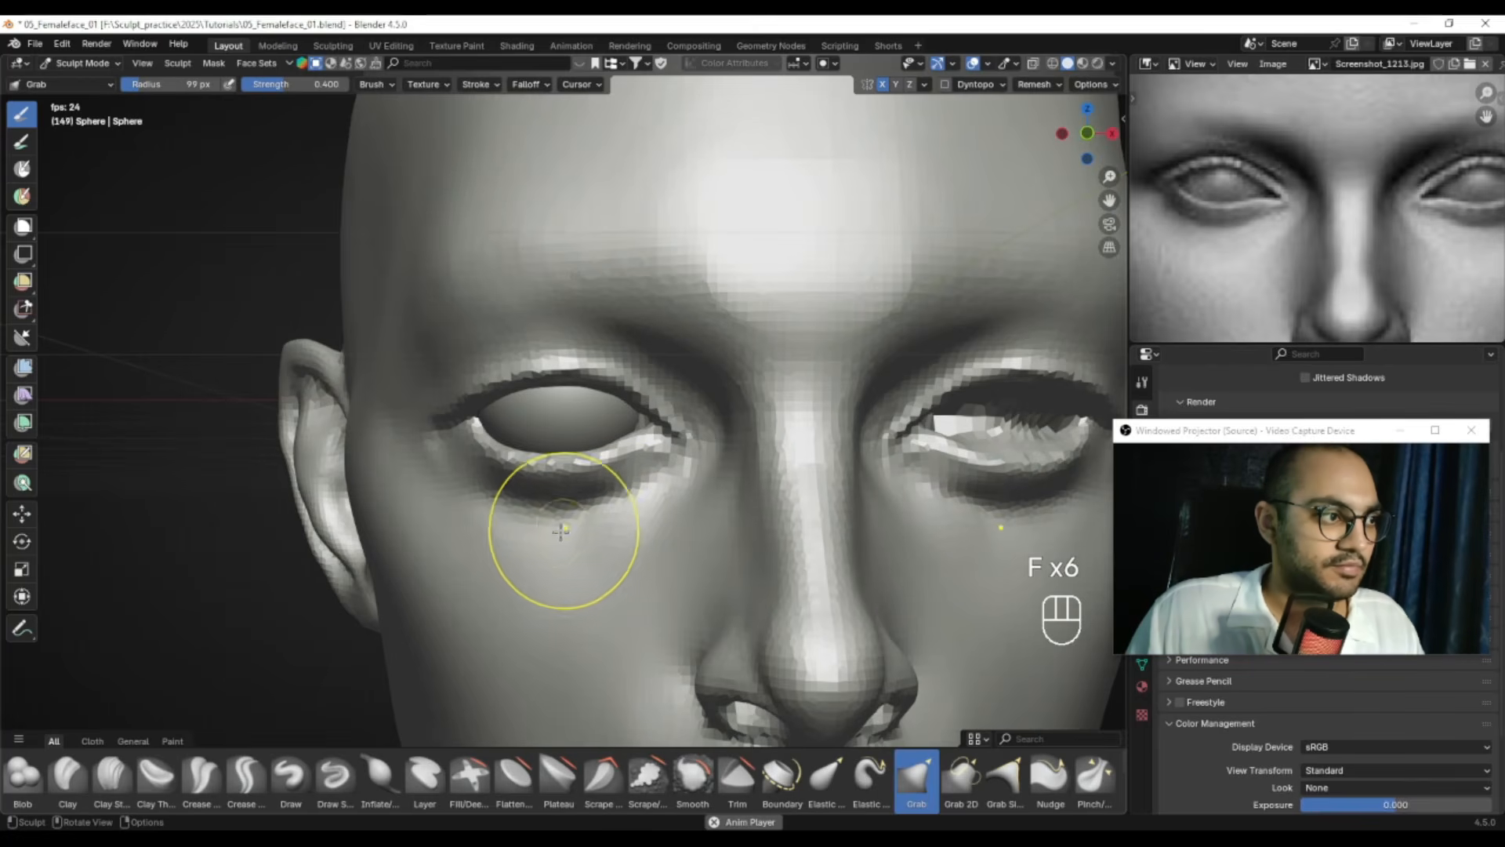
Smooth and reshape the middle of the lower eyelid and the skin beneath it, resizing the brush between strokes
key("f")
left_click_drag(520, 518, 582, 507, "shift")
key("f")
left_click(550, 486)
key("f")
left_click(621, 466)
mouse_move(570, 474)
left_mouse_down("shift")
mouse_move(546, 484)
mouse_move(584, 509)
left_mouse_up("shift")
key("f")
left_click(631, 491)
Reshape and smooth the lower eyelid around the outer corner of the eye
left_click_drag(568, 509, 625, 509, "alt")
key("f")
left_click(501, 488)
left_click_drag(497, 489, 464, 474, "shift")
key("f")
left_click(435, 450)
Smooth the inner end of the lower eyelid and the inner eye corner beside the nose
mouse_move(627, 499)
left_mouse_down("shift")
mouse_move(658, 531)
mouse_move(668, 501)
left_mouse_up("shift")
key("f")
left_click(693, 427)
left_click_drag(695, 413, 693, 478, "shift")
Switch to Object Mode, select the eyeball and add a Mirror modifier to it
middle_click_drag(694, 480, 660, 463, "alt")
mouse_move(660, 462)
middle_mouse_down("ctrl+alt")
mouse_move(658, 448)
mouse_move(660, 518)
middle_mouse_up("ctrl+alt")
middle_click_drag(660, 517, 685, 497, "alt")
mouse_move(758, 463)
middle_mouse_down("alt+shift")
mouse_move(716, 471)
mouse_move(705, 447)
middle_mouse_up("alt+shift")
key("ctrl+Tab")
left_click(503, 444)
left_click_drag(1254, 430, 843, 174)
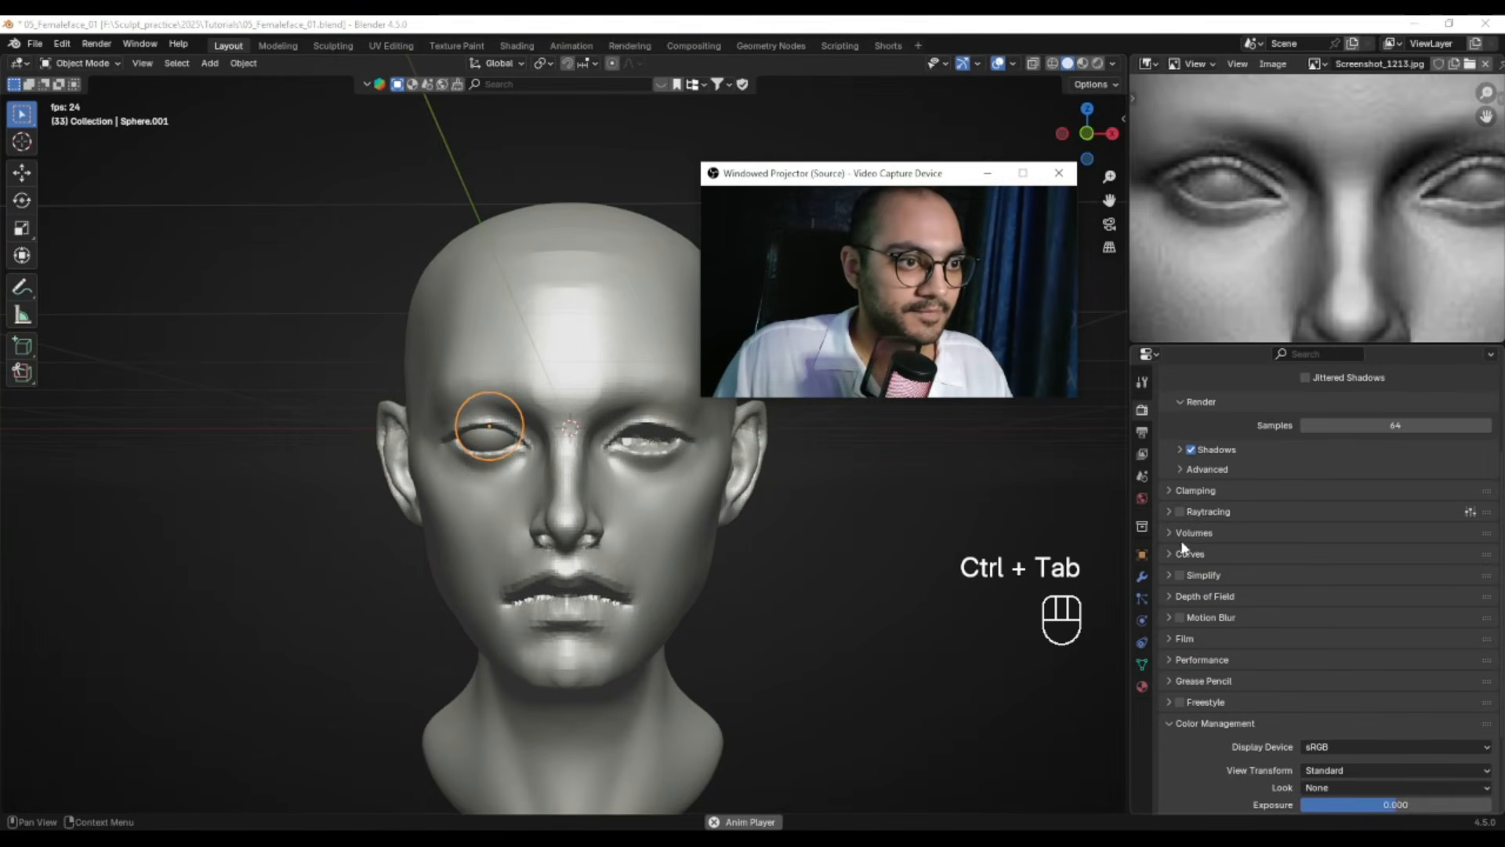
left_click(1142, 576)
left_click(1246, 410)
left_click(1224, 404)
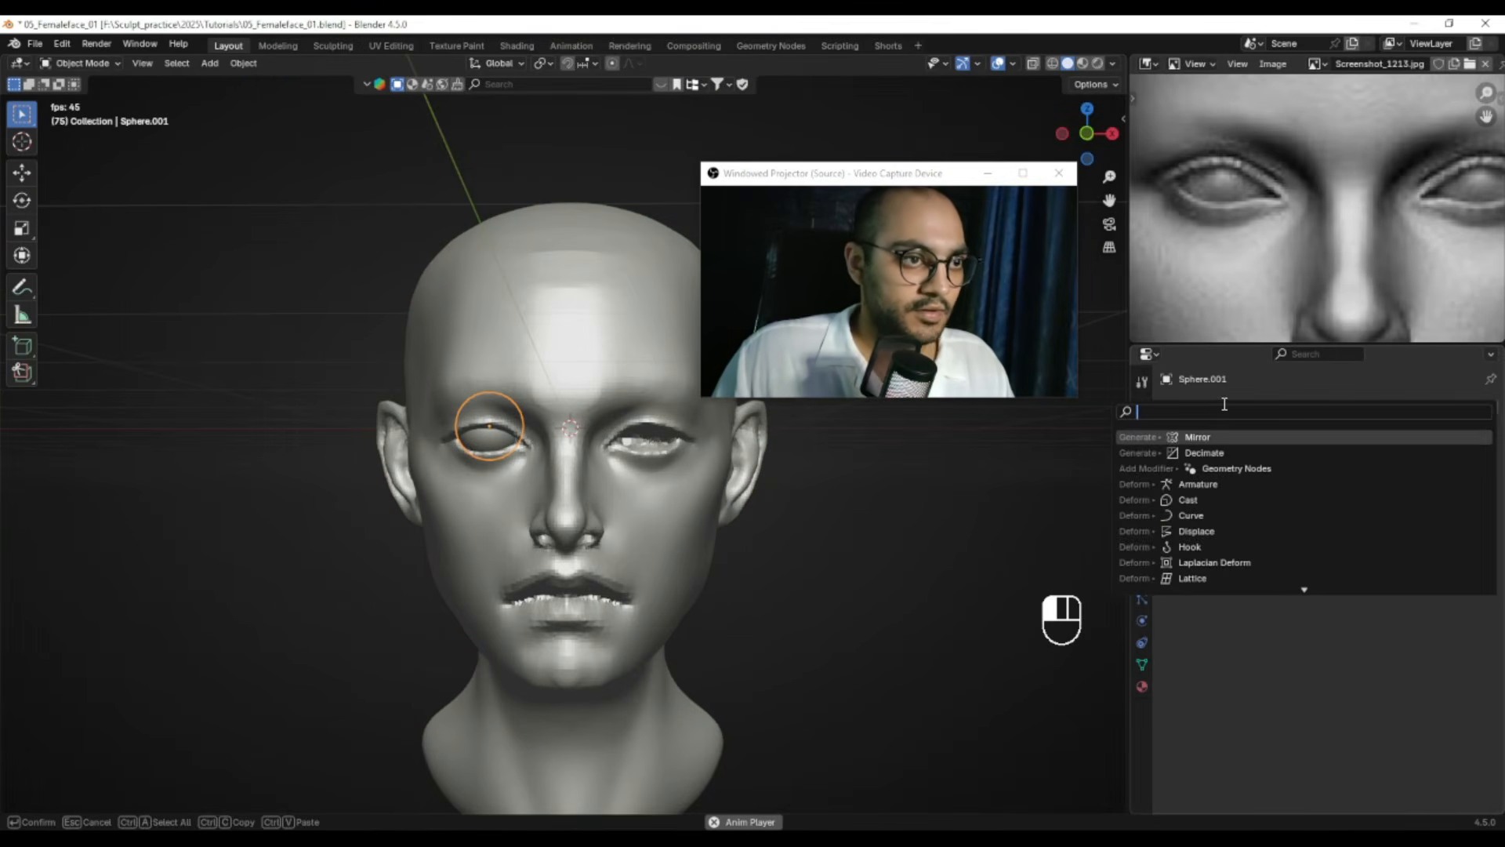
key("Return")
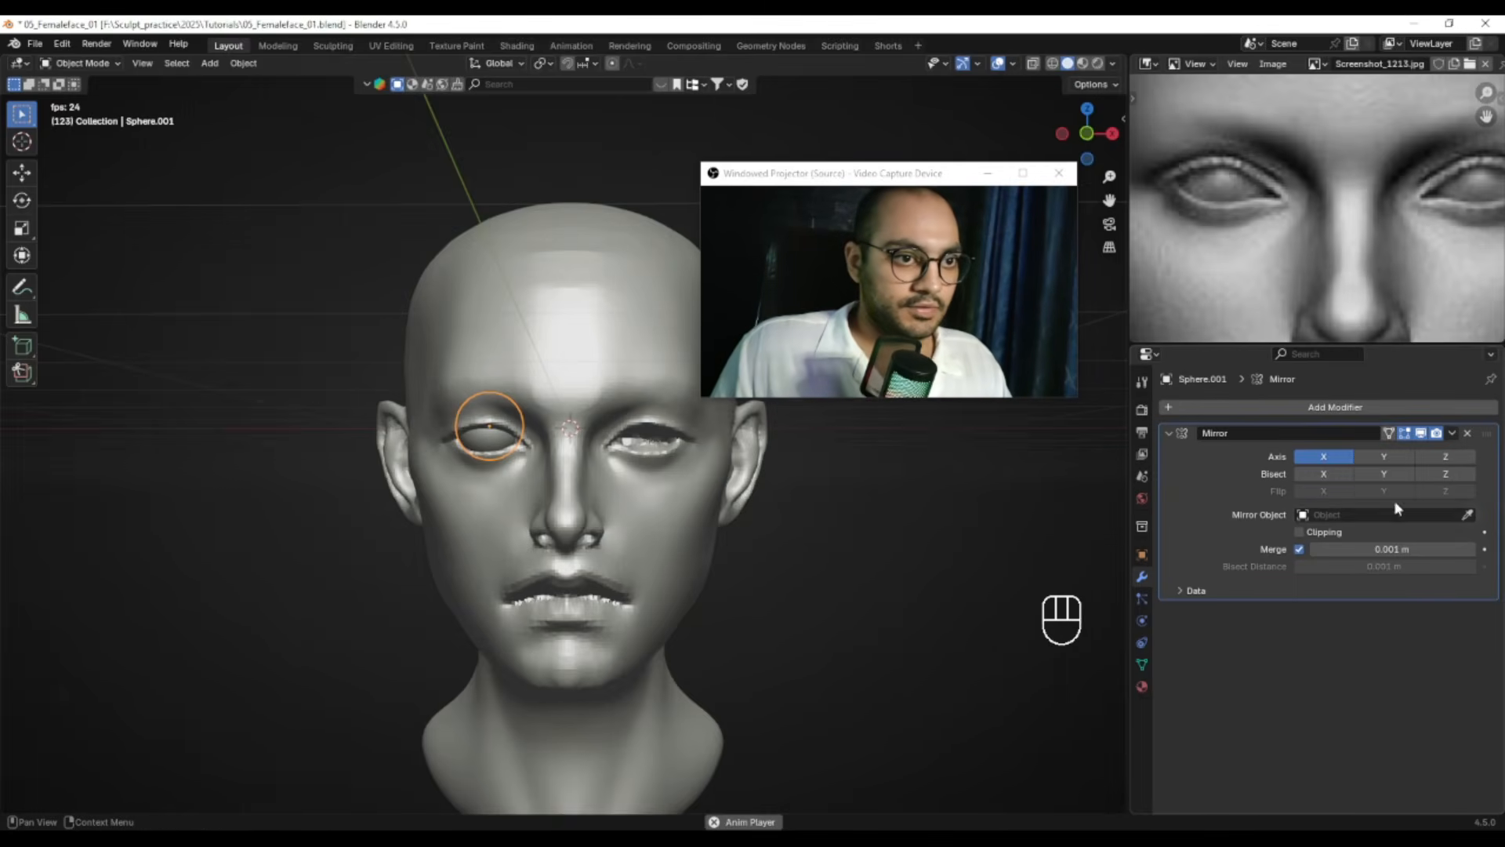
Set the head as the modifier's mirror object on the X axis and select the head
left_click(1467, 514)
left_click(572, 528)
left_click_drag(839, 175, 1286, 439)
scroll(661, 418, "down", 2)
left_click(666, 431)
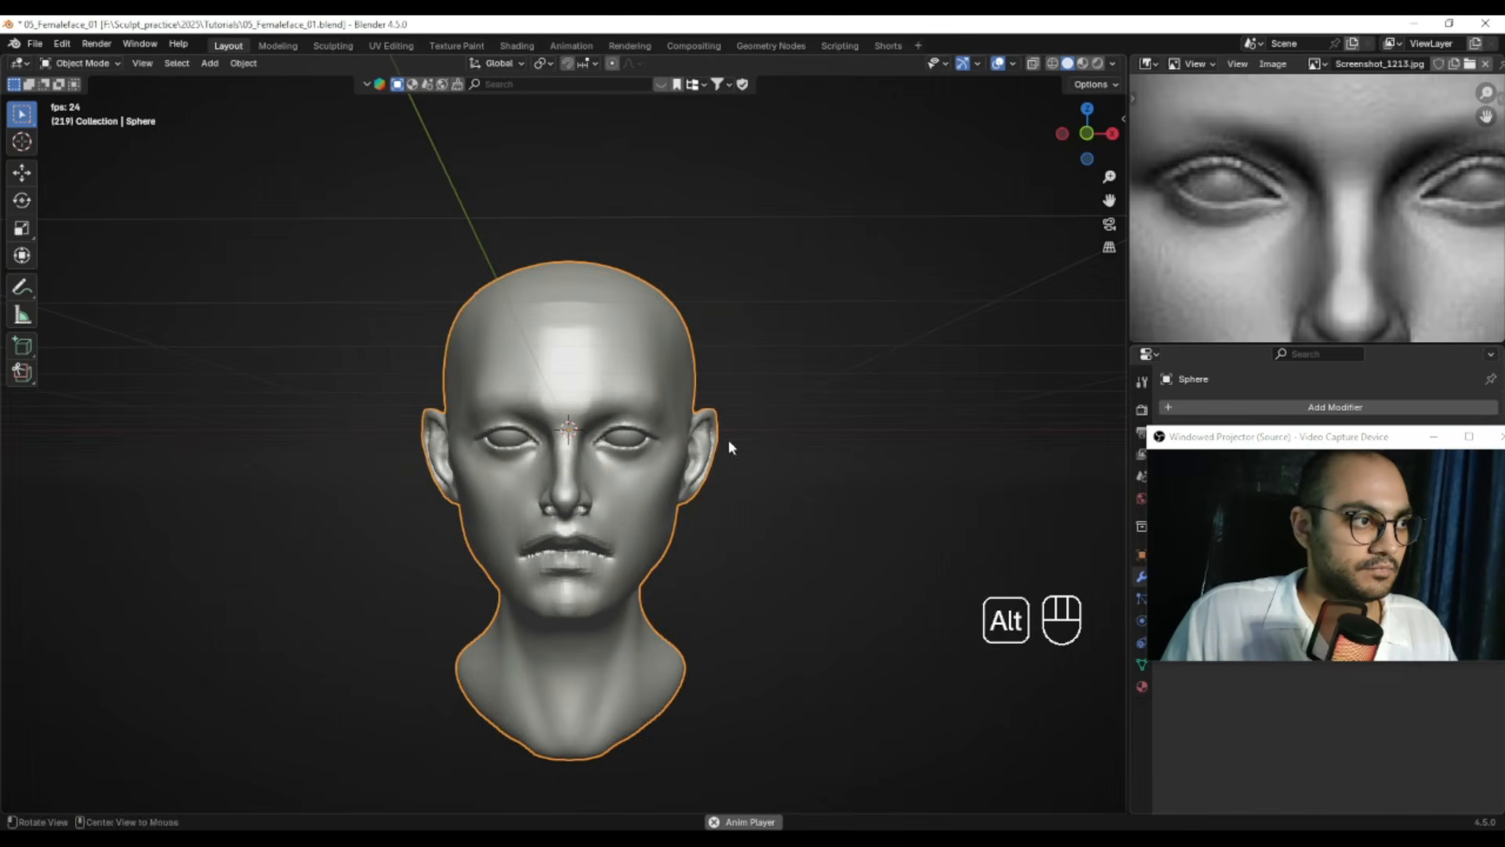
Examine the head with both eyeballs in place from several angles
left_click_drag(728, 440, 768, 439, "alt")
right_click_drag(744, 439, 742, 377, "ctrl+alt")
left_click(916, 320)
left_click_drag(765, 409, 802, 411, "alt")
right_click_drag(705, 404, 690, 301, "ctrl+alt")
left_click_drag(690, 308, 619, 323, "alt")
middle_click_drag(557, 368, 651, 373, "alt+shift")
middle_click_drag(627, 389, 619, 350, "ctrl+alt")
Return the head to Sculpt Mode and adjust its voxel size for remeshing
key("ctrl+Tab")
mouse_move(611, 474)
middle_mouse_down("ctrl+alt")
mouse_move(588, 402)
mouse_move(649, 514)
middle_mouse_up("ctrl+alt")
key("r")
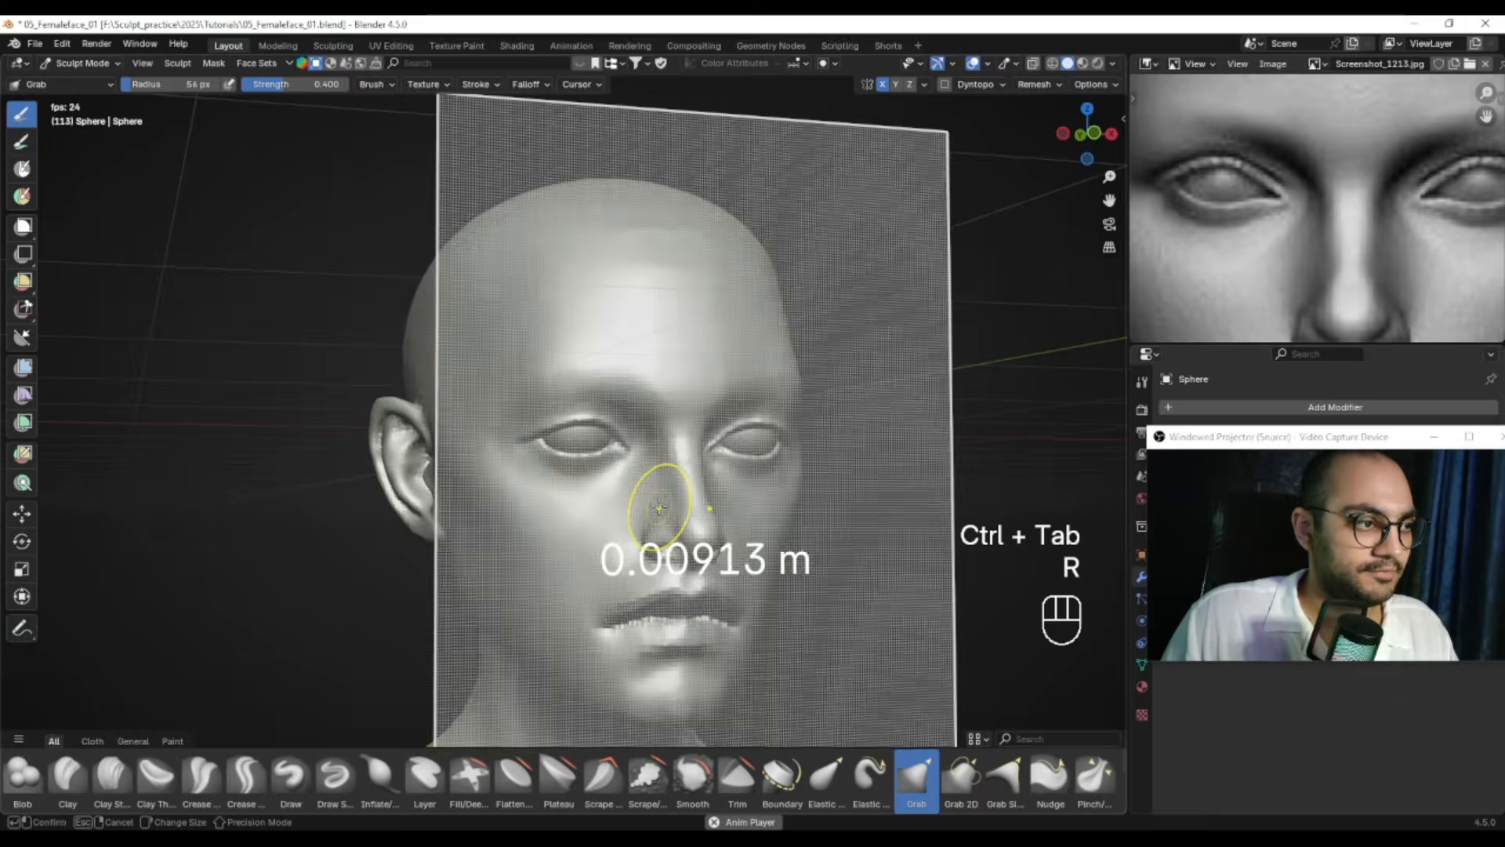
right_click(656, 506)
key("r")
left_click(658, 507)
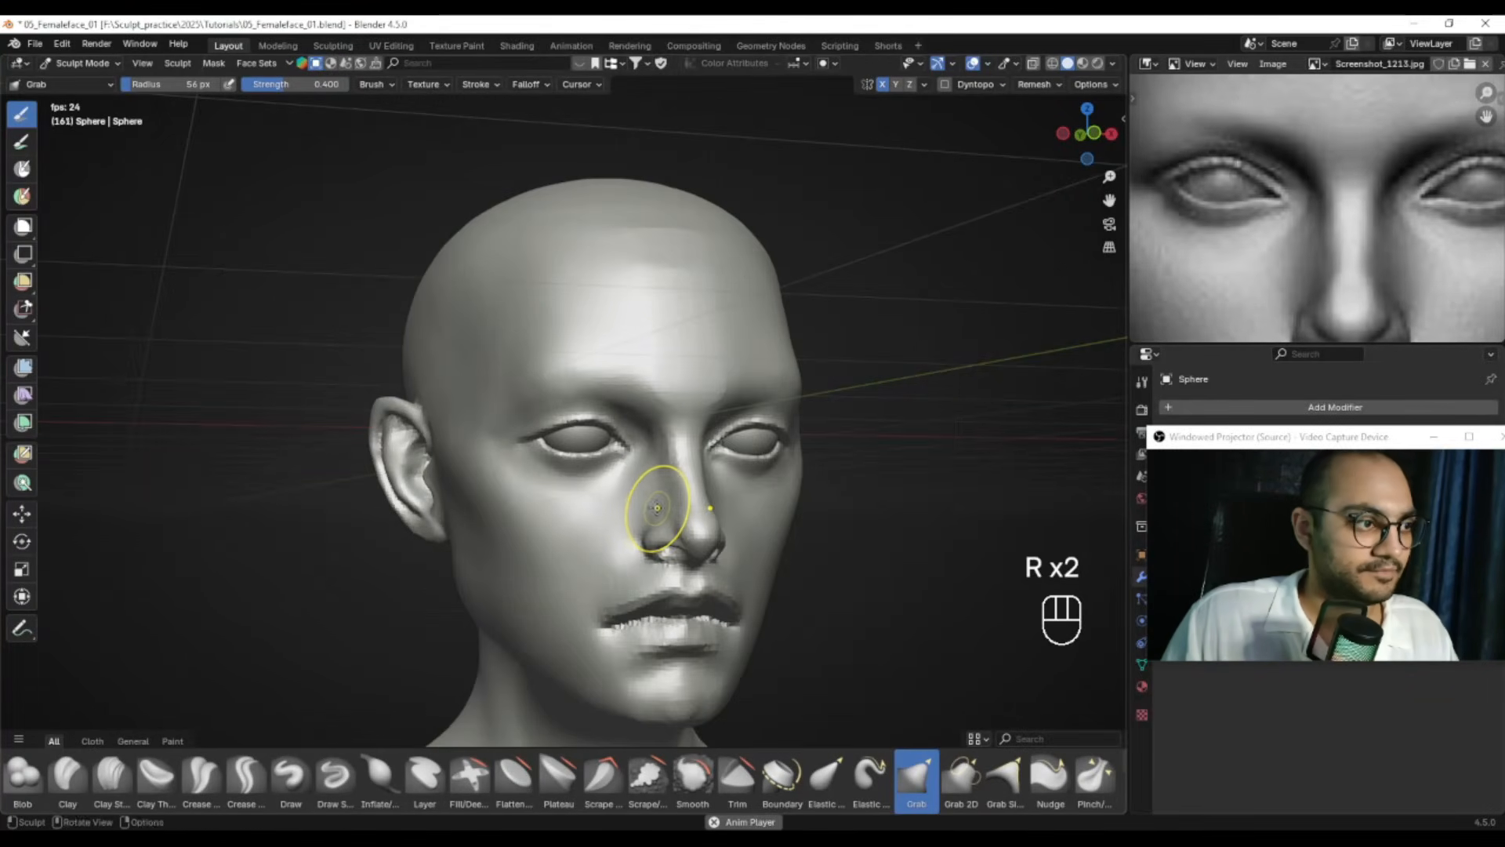
Refine the head's remesh voxel size and voxel-remesh the head at the new density
key("ctrl+r")
left_click_drag(651, 504, 632, 443, "alt")
left_click_drag(632, 443, 640, 466, "alt")
key("r")
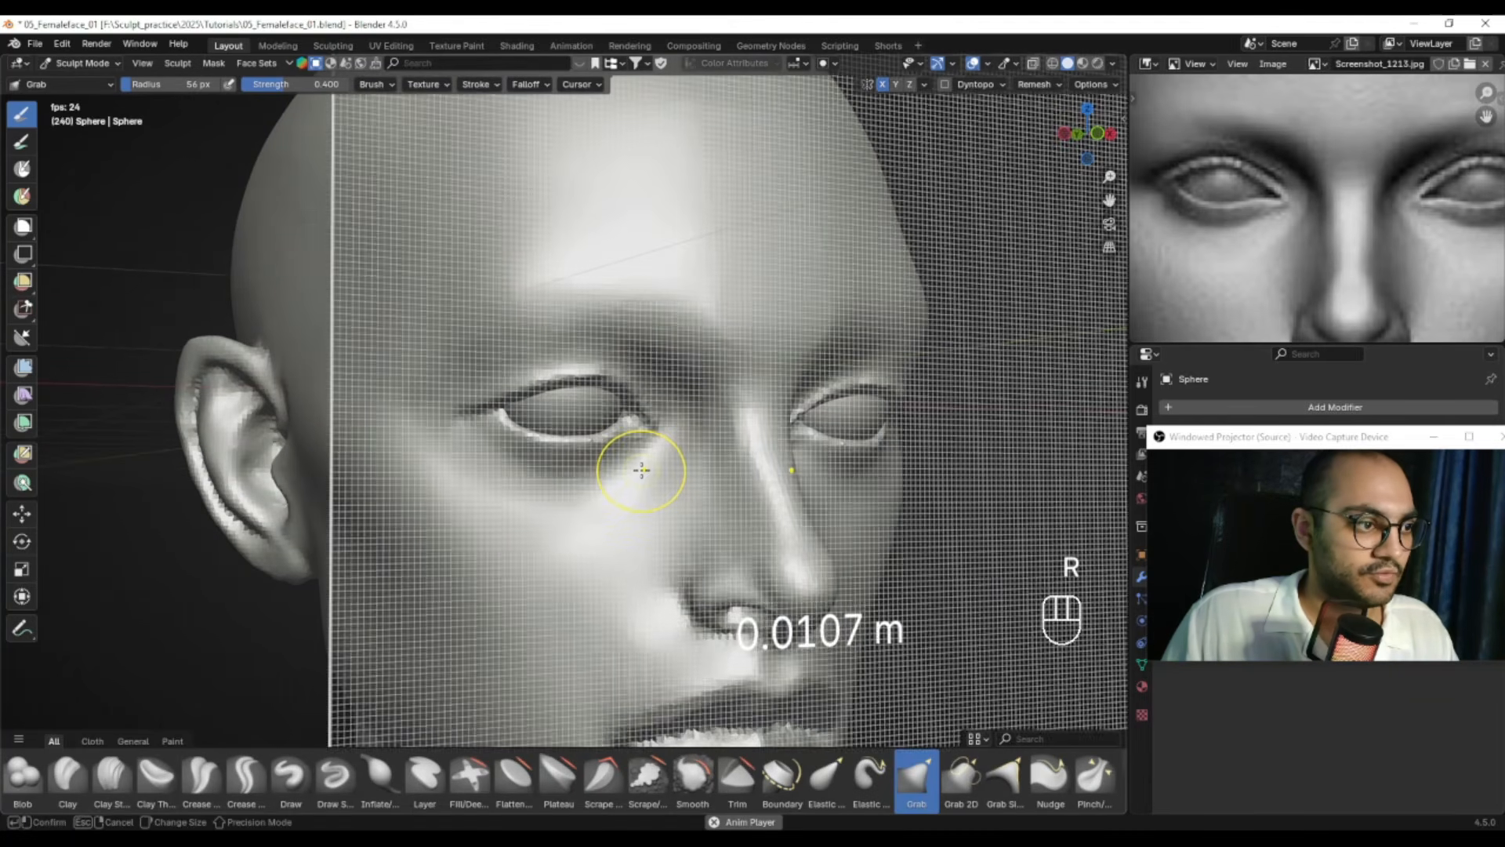
left_click(642, 470)
key("r")
left_click(641, 469)
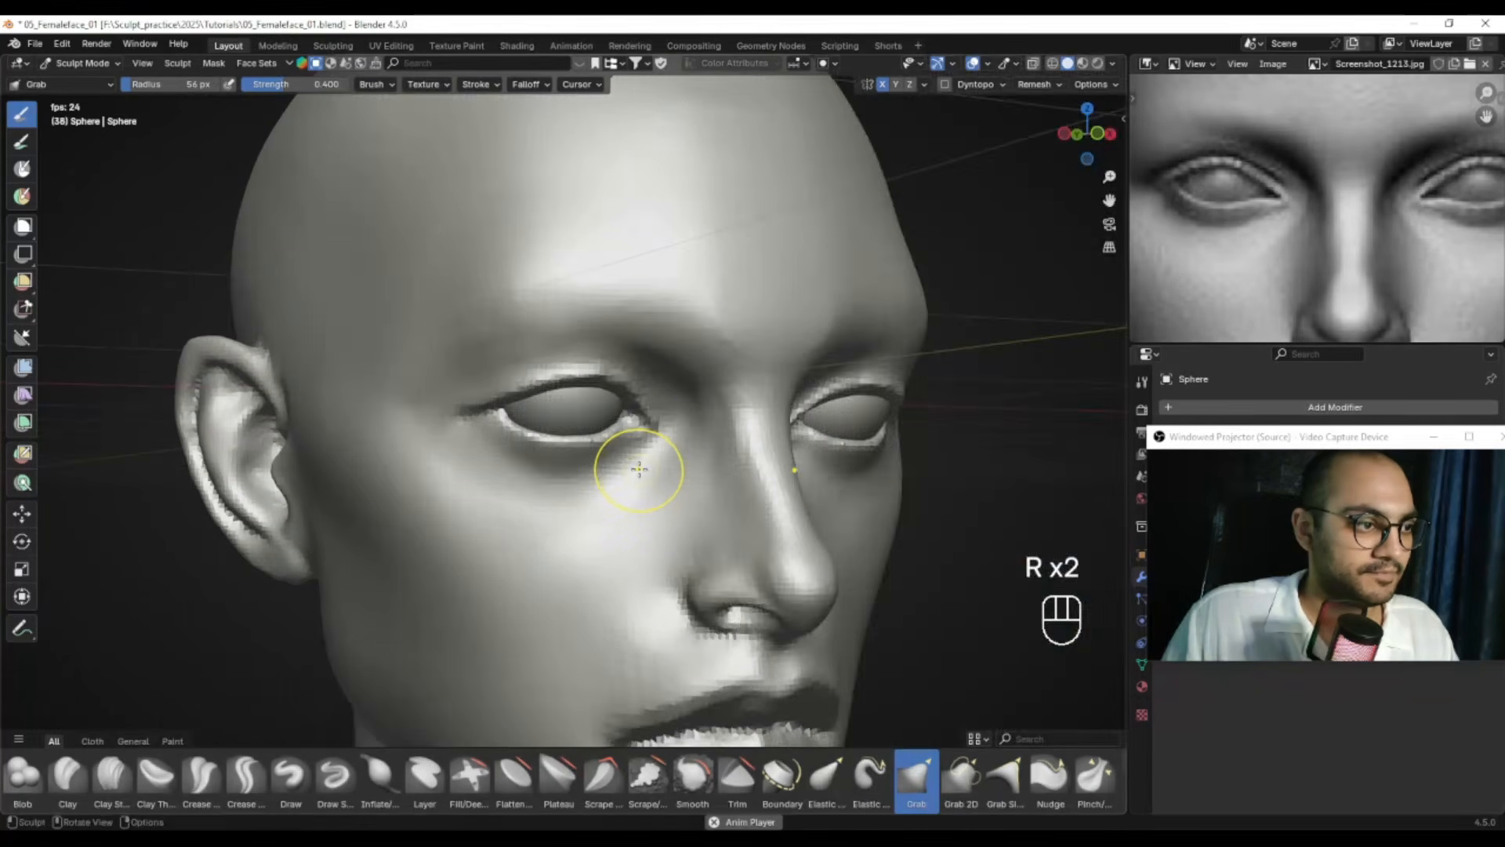
key("ctrl+r")
Build up a strip of volume between the upper eyelid and brow with the 77 px Clay Strips brush
left_click_drag(640, 403, 680, 421, "alt+shift")
left_click_drag(680, 420, 655, 364, "ctrl+alt")
left_click(202, 776)
mouse_move(235, 690)
left_mouse_down("alt")
mouse_move(539, 447)
mouse_move(470, 541)
left_mouse_up("alt")
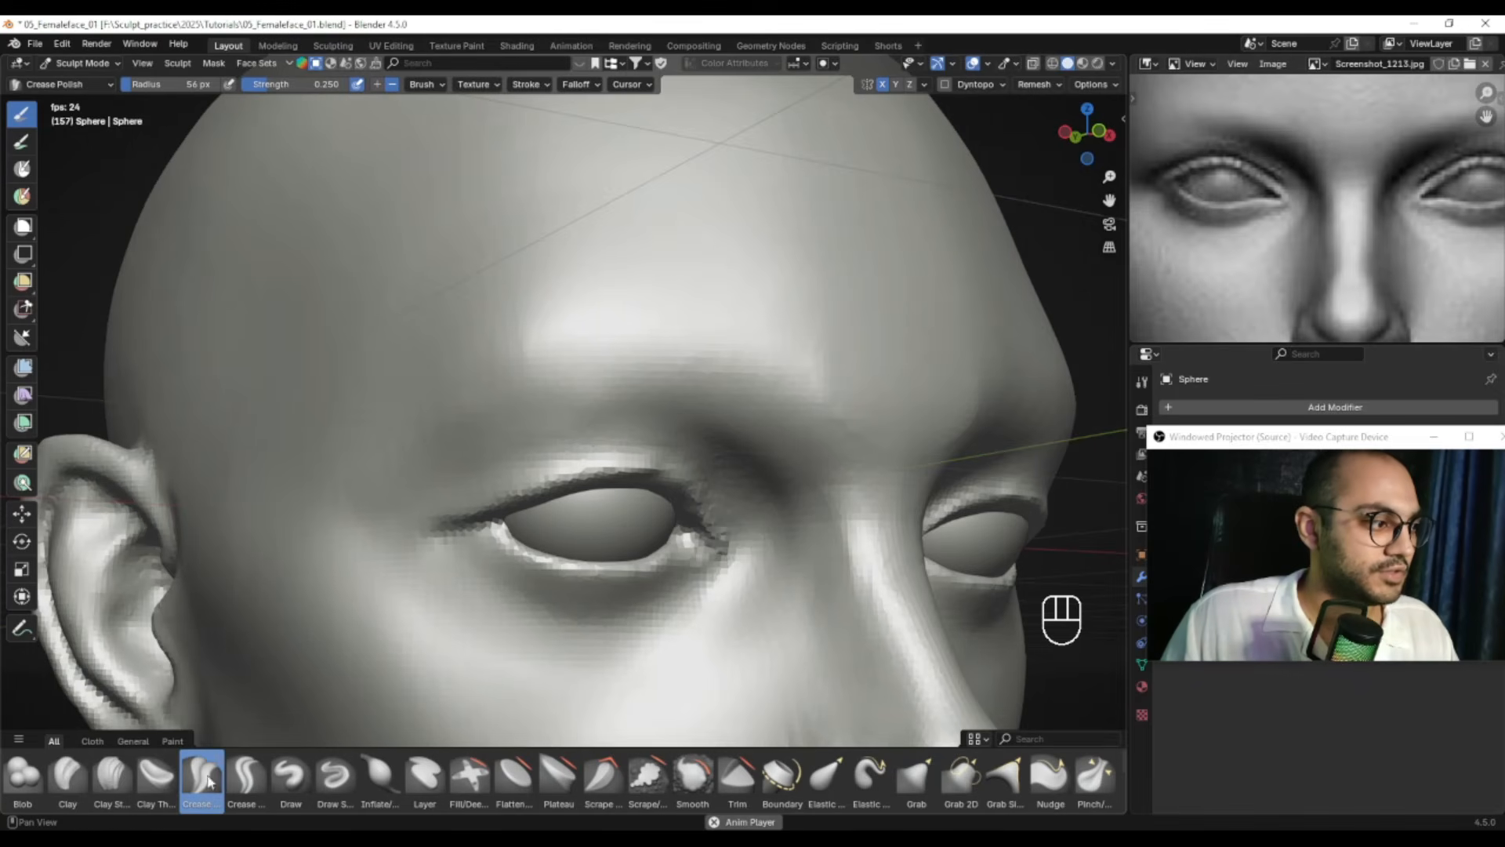
left_click(109, 777)
left_click_drag(545, 541, 462, 529, "alt")
key("f")
mouse_move(409, 474)
left_mouse_down()
mouse_move(560, 456)
mouse_move(396, 490)
left_mouse_up()
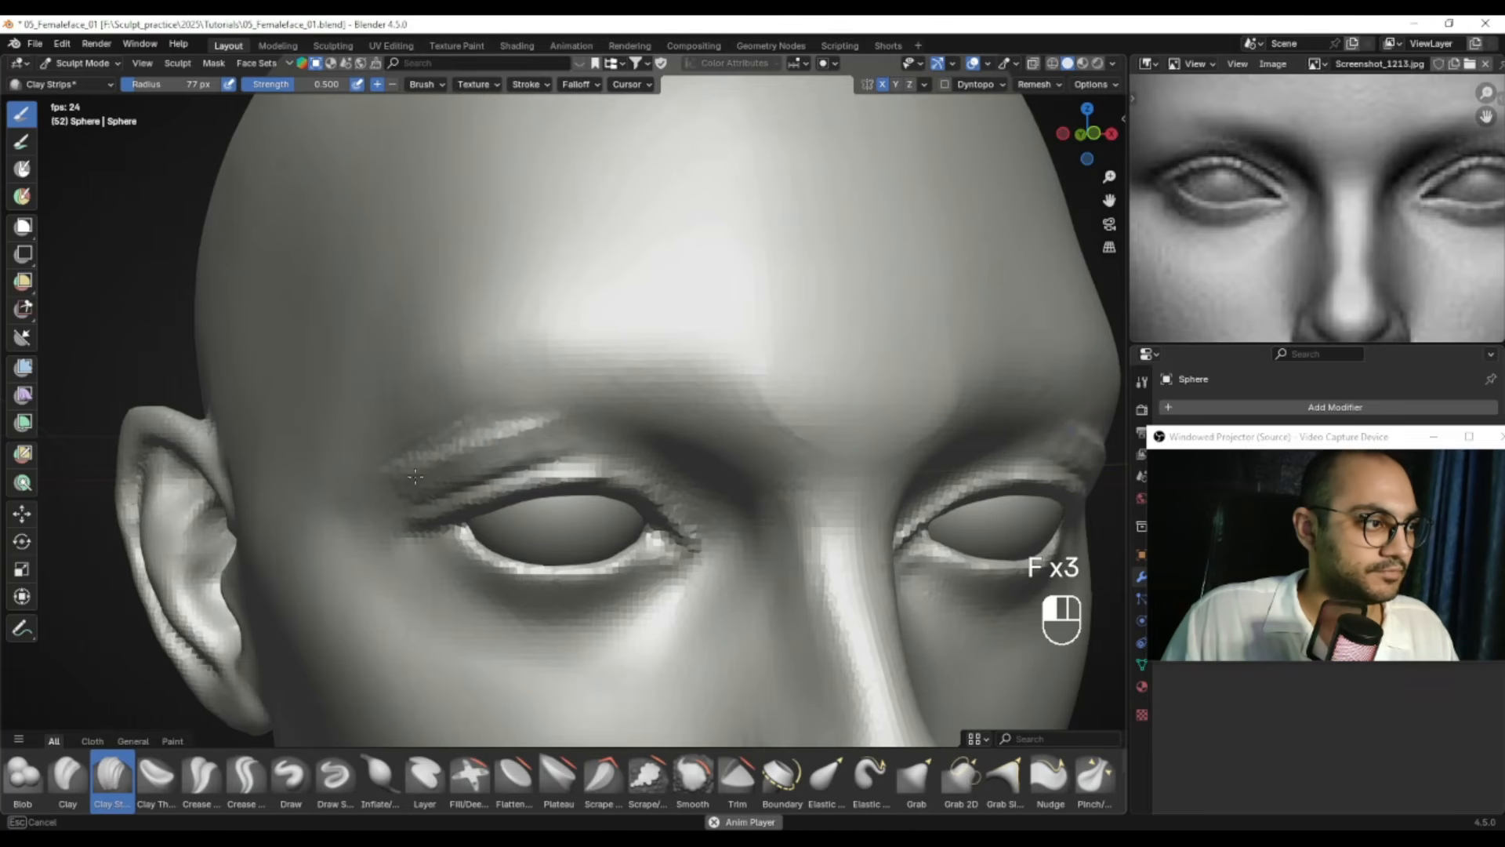
Compare the eye with the reference and add more Clay Strips volume below the brow with a smaller brush
left_click_drag(730, 386, 874, 348, "ctrl+alt")
left_click_drag(1158, 119, 1206, 154, "alt")
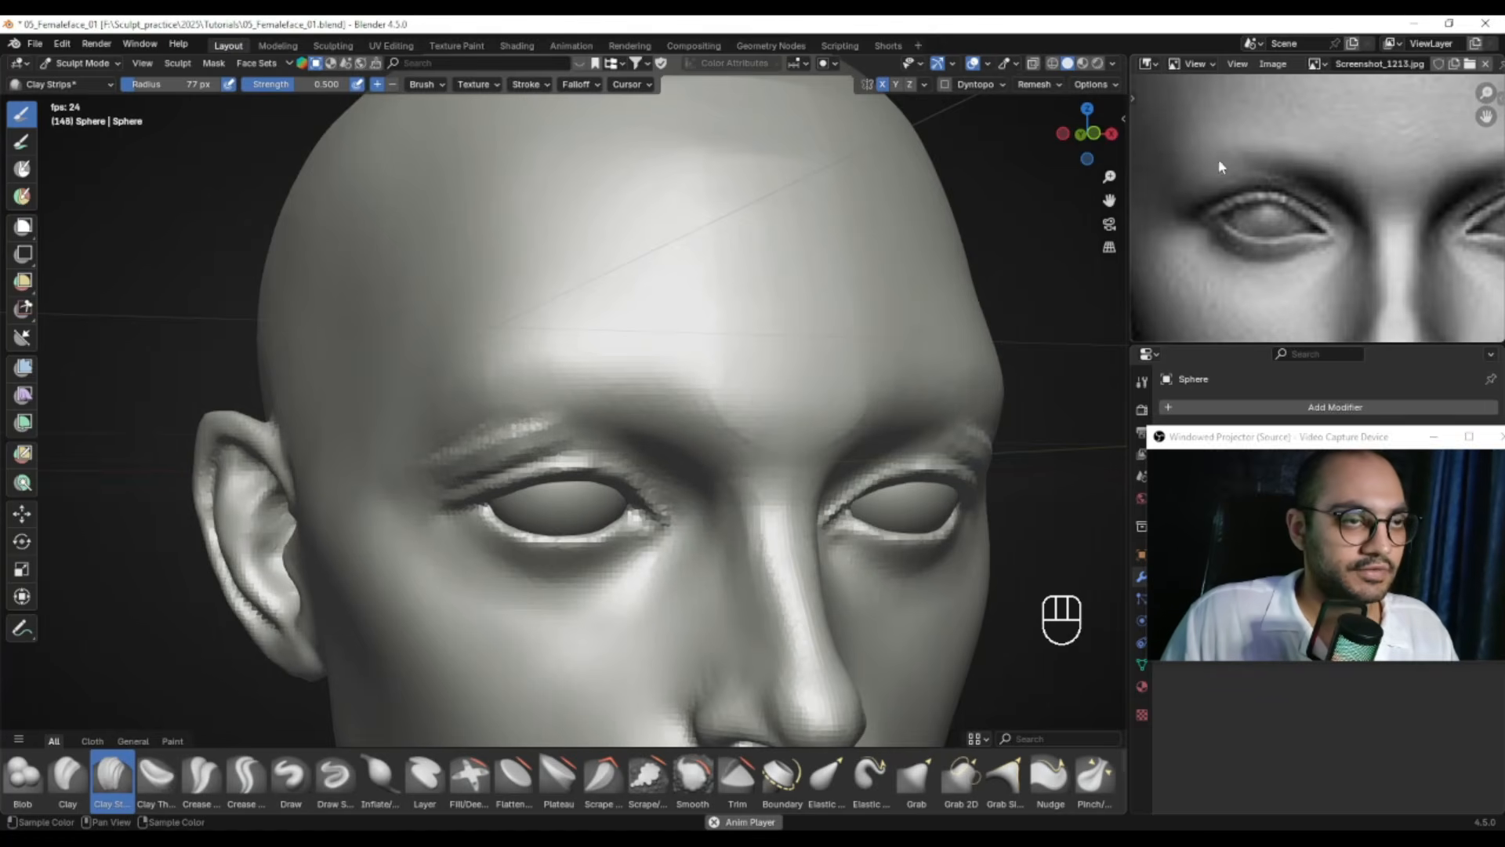
left_click_drag(521, 403, 555, 429, "alt")
key("f")
key("f")
left_click(517, 443)
mouse_move(454, 445)
left_mouse_down()
mouse_move(568, 425)
mouse_move(542, 409)
left_mouse_up()
left_click(464, 466)
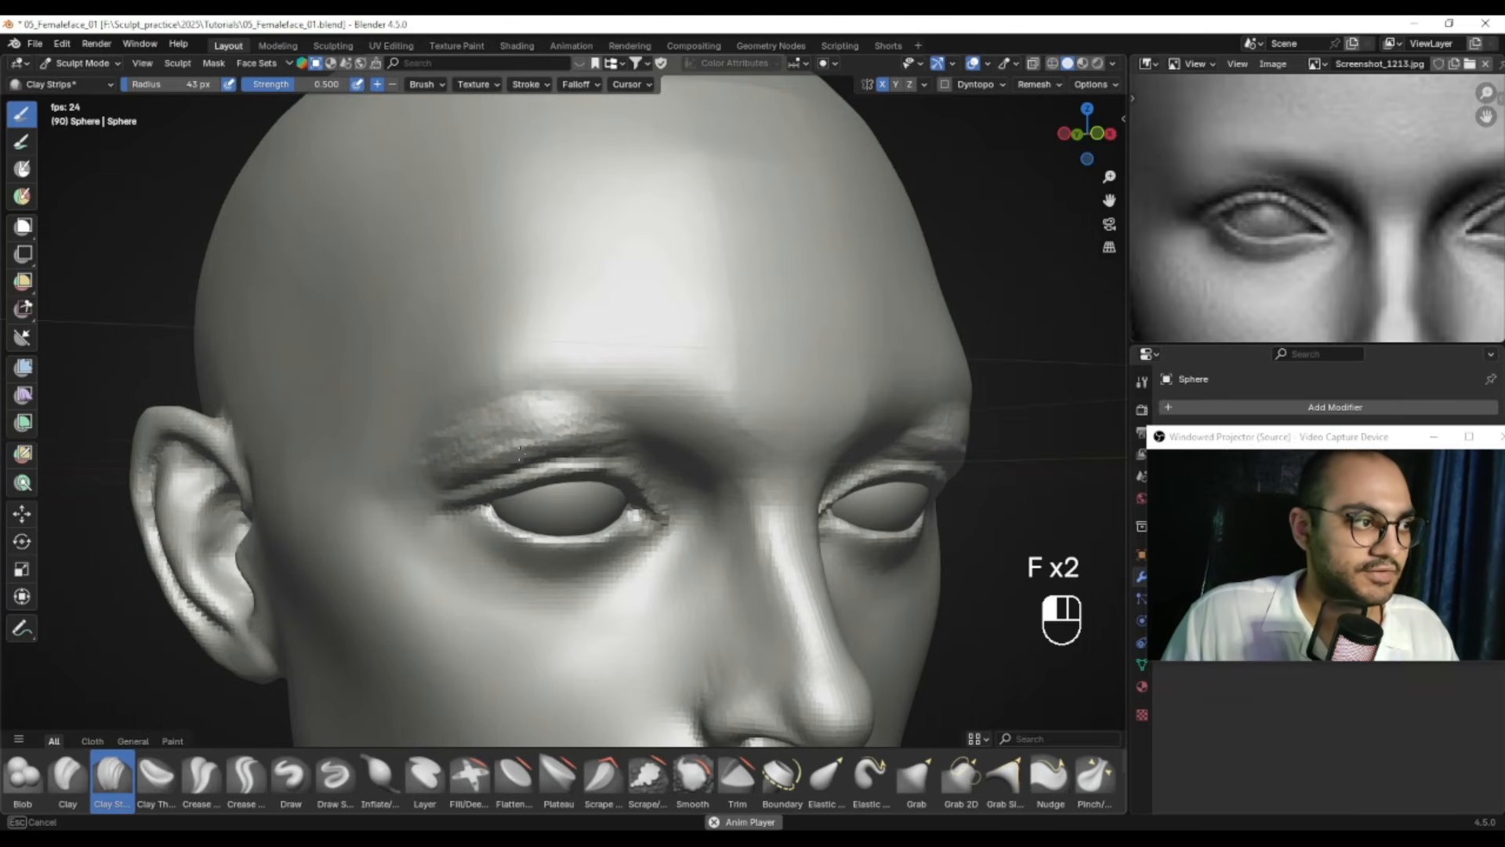
left_click_drag(632, 427, 640, 442)
key("f")
left_click(602, 436)
mouse_move(505, 403)
left_mouse_down()
mouse_move(541, 409)
mouse_move(451, 447)
mouse_move(576, 431)
left_mouse_up()
Smooth the clay strokes above the upper eyelid into the surrounding brow
key("f")
left_click(595, 418)
mouse_move(576, 431)
left_mouse_down("shift")
mouse_move(491, 445)
mouse_move(518, 431)
left_mouse_up("shift")
right_click_drag(651, 440, 623, 439, "alt")
right_click_drag(623, 439, 564, 429, "ctrl+alt")
left_click_drag(552, 429, 506, 439, "shift")
right_click_drag(612, 427, 560, 415, "alt")
right_click_drag(674, 439, 643, 439, "ctrl+alt")
right_click_drag(753, 439, 674, 439, "alt")
mouse_move(674, 439)
right_mouse_down("ctrl+alt")
mouse_move(709, 439)
mouse_move(705, 418)
right_mouse_up("ctrl+alt")
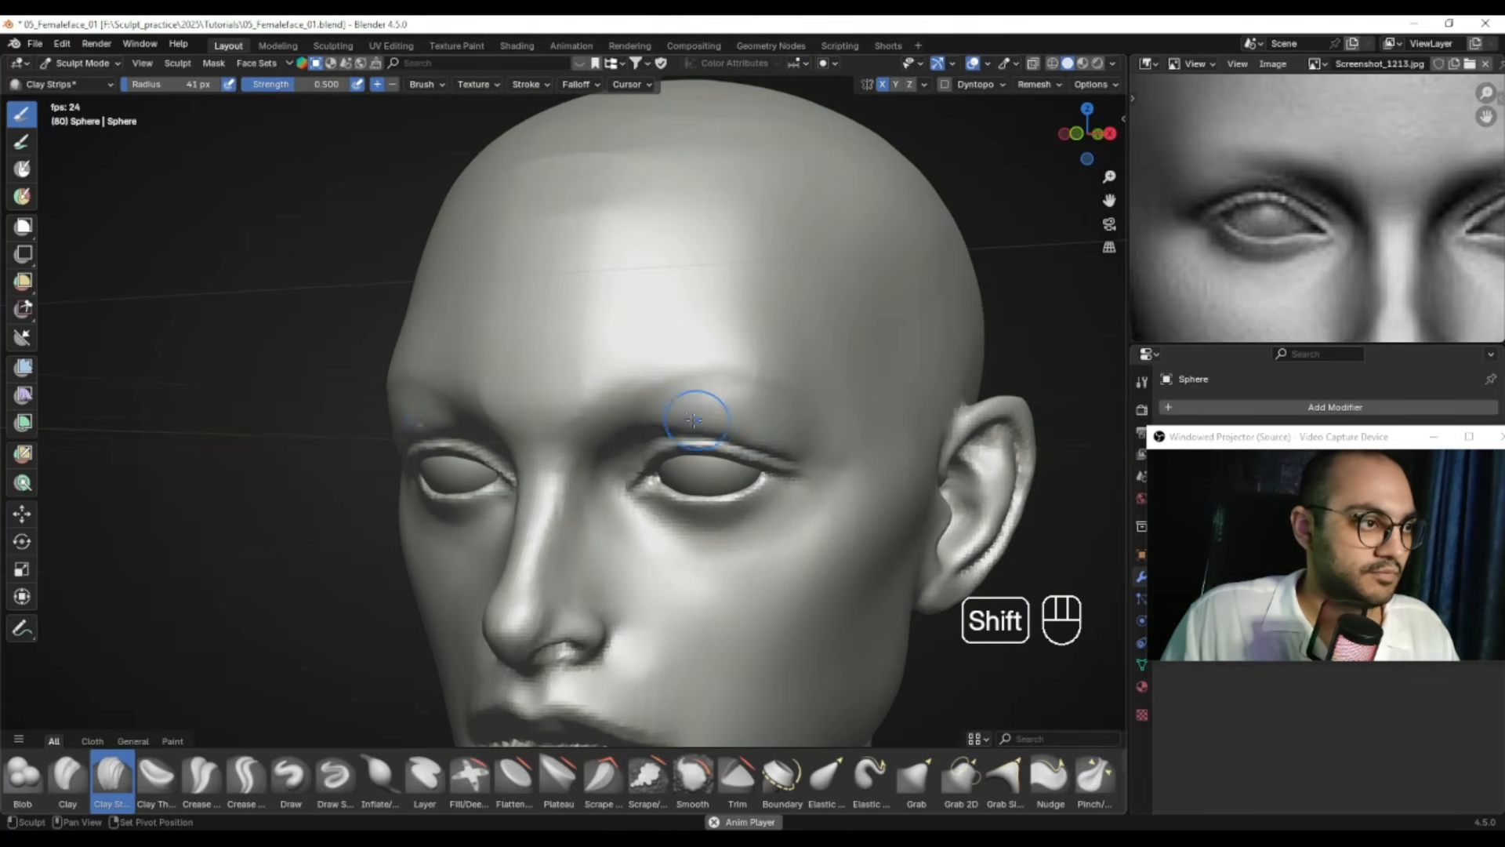
Soften the outer brow and upper socket with a 35 px smoothing brush, working from side and three-quarter views
left_click_drag(710, 411, 761, 413, "alt")
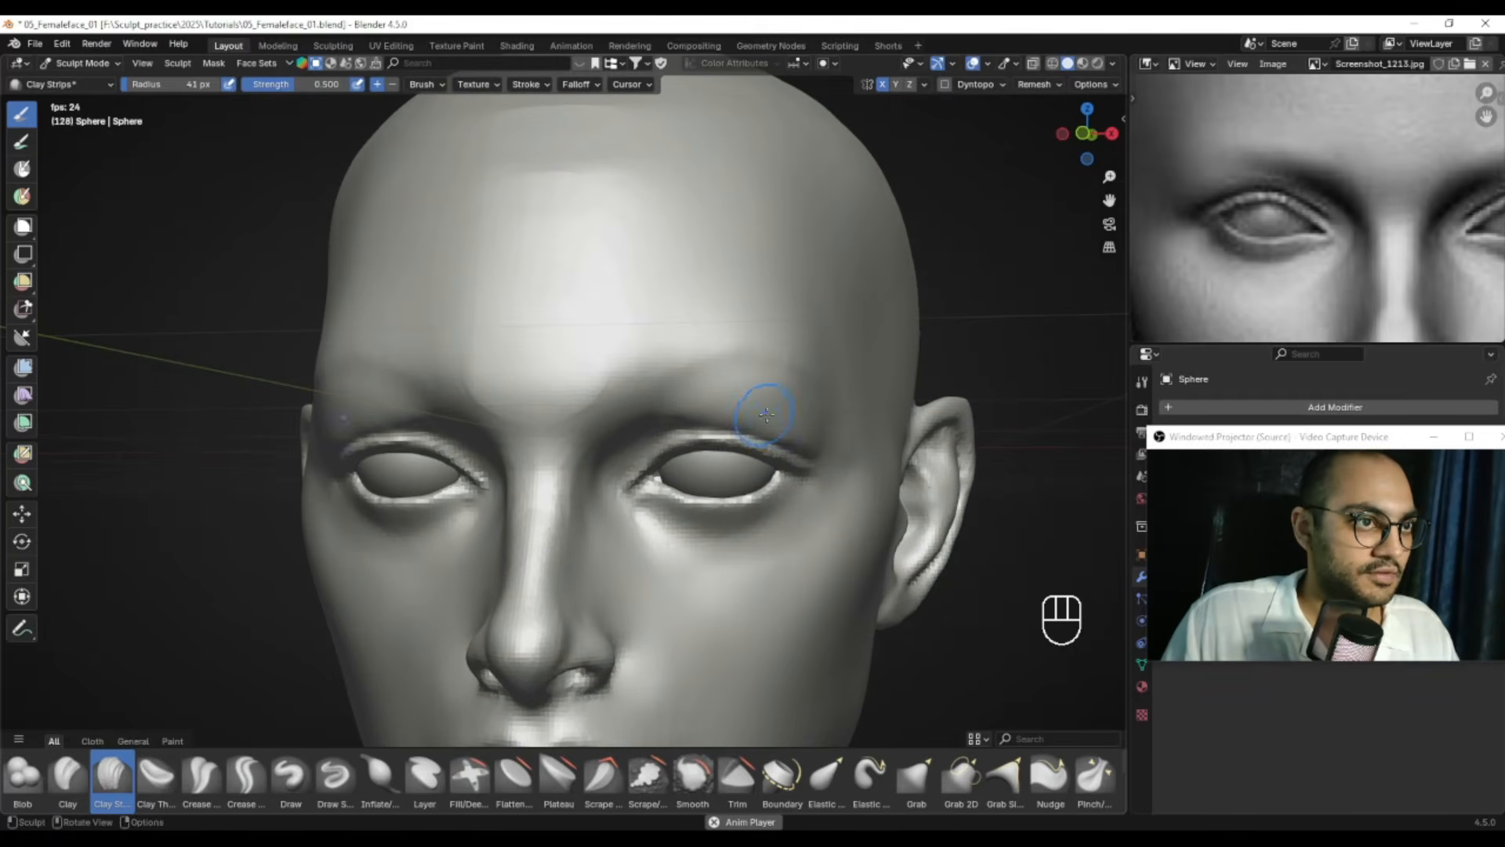
mouse_move(518, 431)
left_mouse_down("alt")
mouse_move(504, 430)
mouse_move(566, 411)
mouse_move(558, 381)
mouse_move(554, 395)
left_mouse_up("alt")
key("f")
key("f")
key("f")
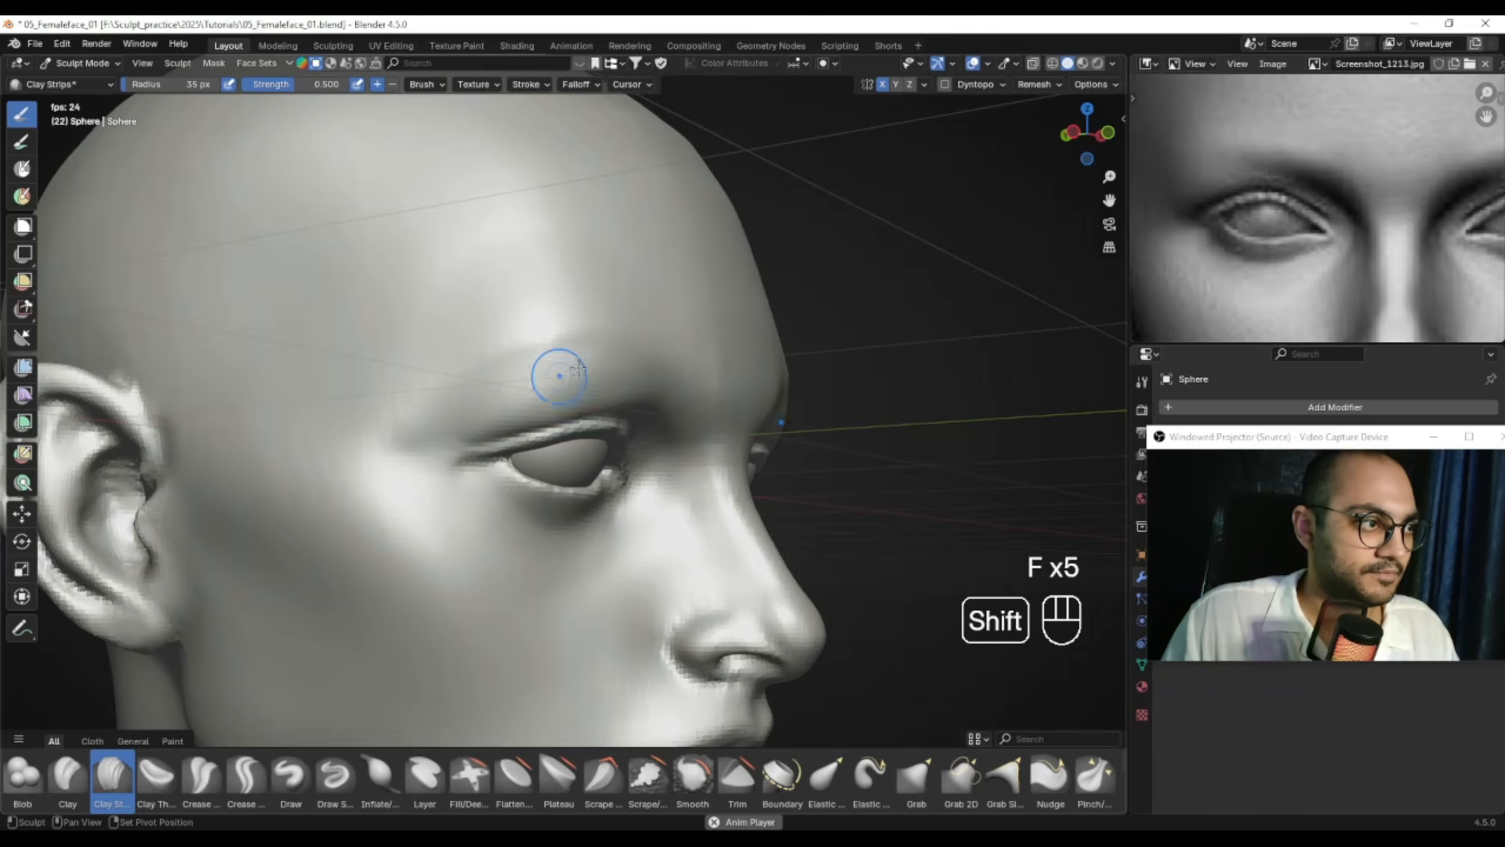
mouse_move(447, 413)
left_mouse_down("shift")
mouse_move(403, 430)
mouse_move(510, 441)
left_mouse_up("shift")
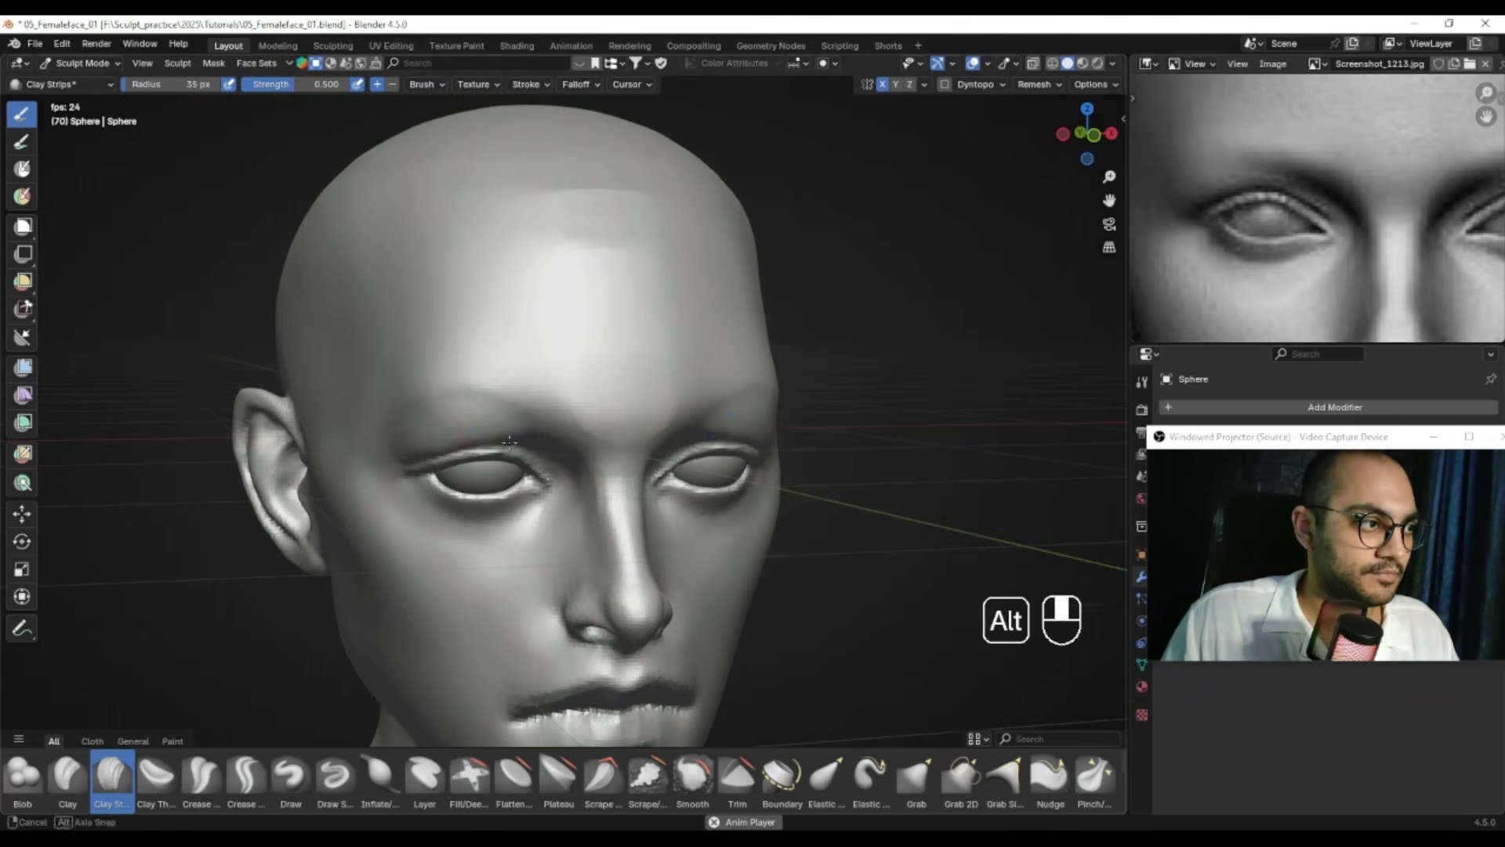
left_click_drag(429, 408, 458, 410, "shift")
Mask the eyelids and area around the eyes from the front with the 49 px Mask brush
left_click_drag(588, 422, 529, 428, "alt")
mouse_move(529, 429)
right_mouse_down("ctrl+alt")
mouse_move(524, 494)
mouse_move(506, 465)
right_mouse_up("ctrl+alt")
key("m")
key("f")
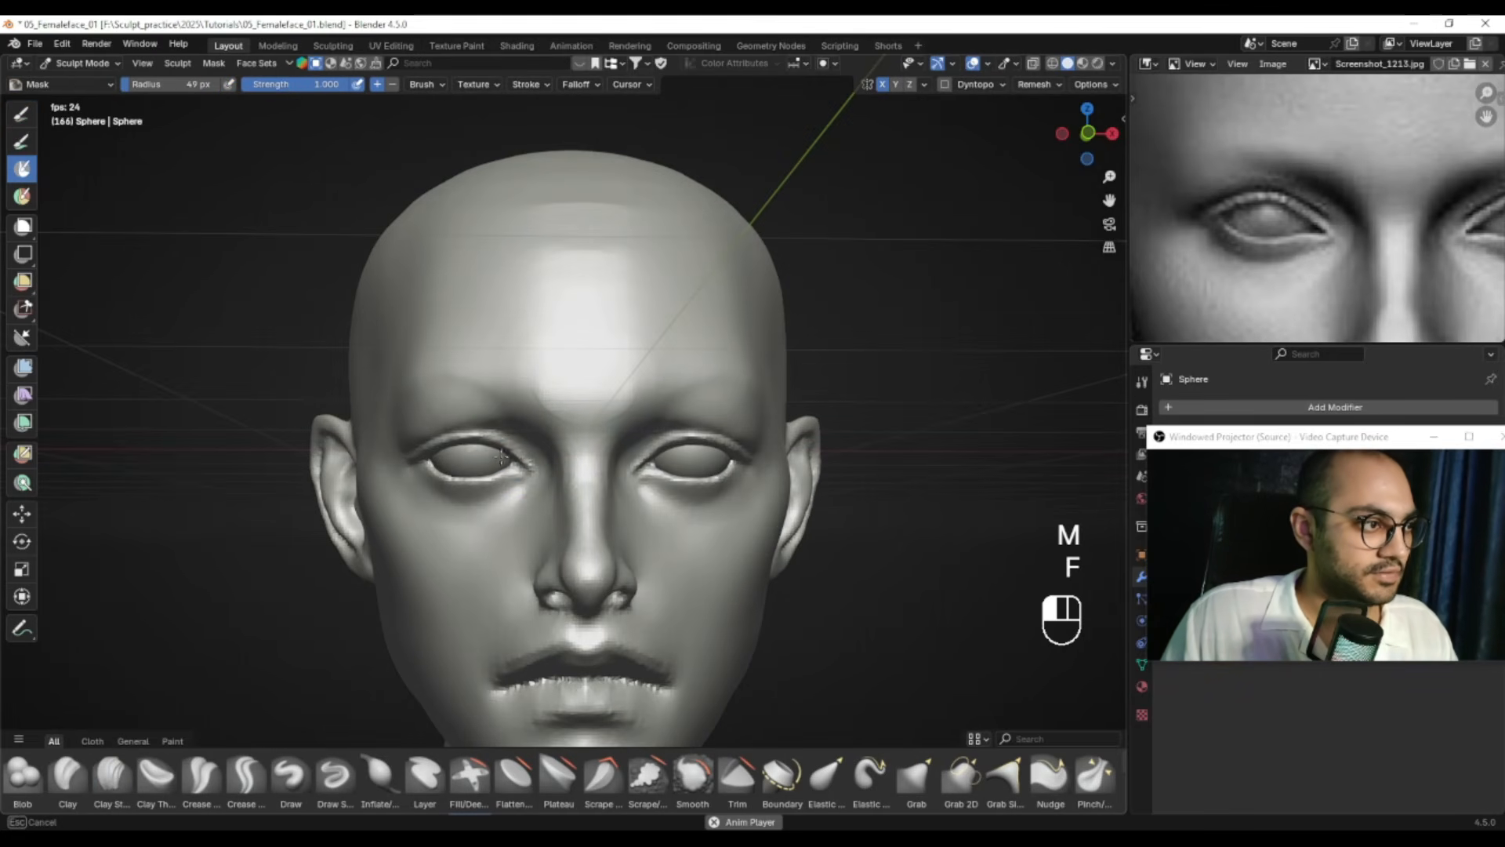
left_click_drag(503, 457, 437, 459)
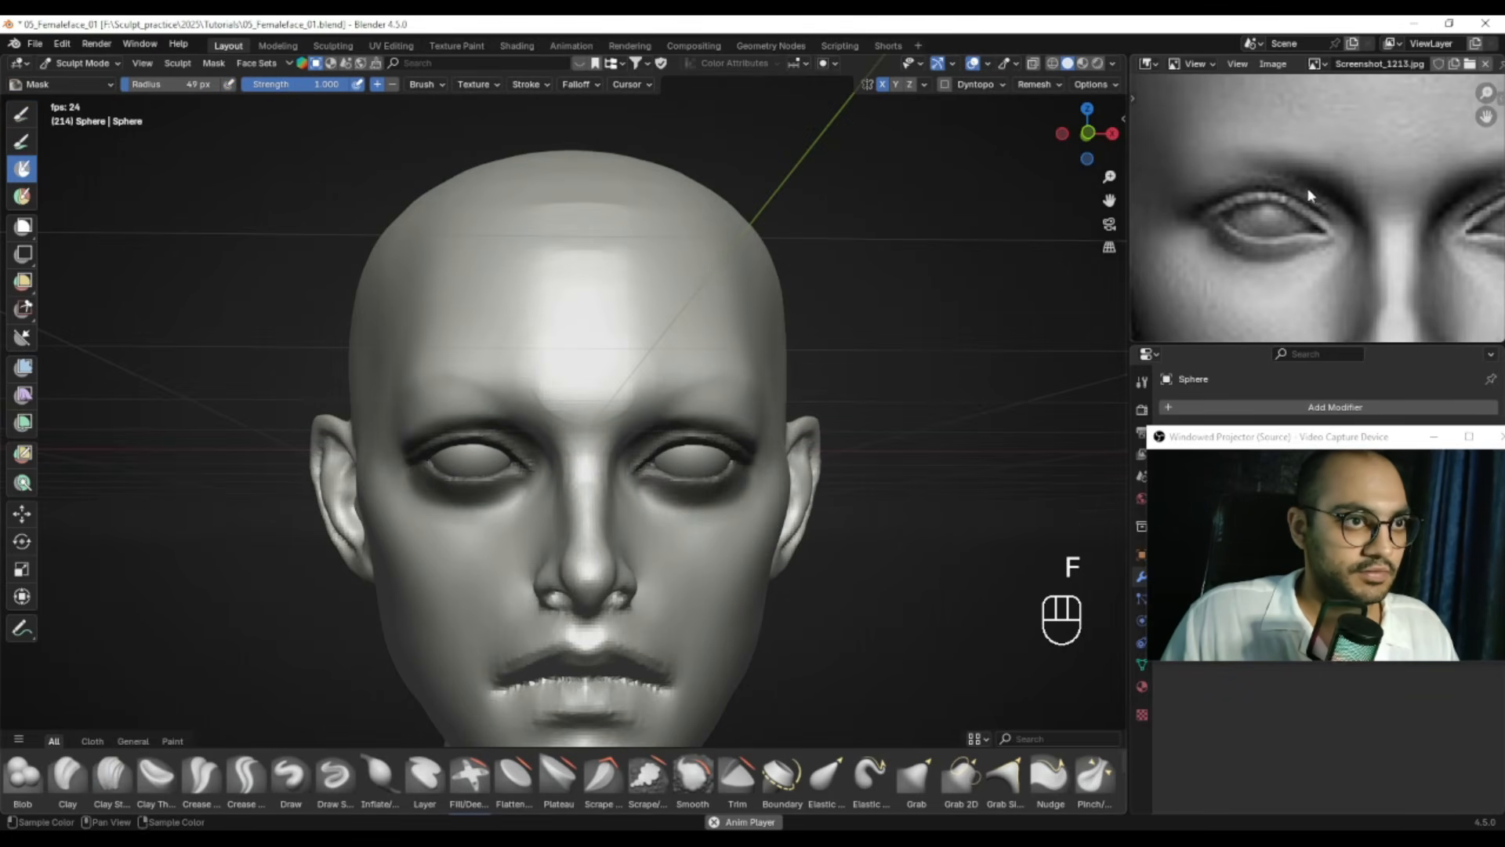
key("alt")
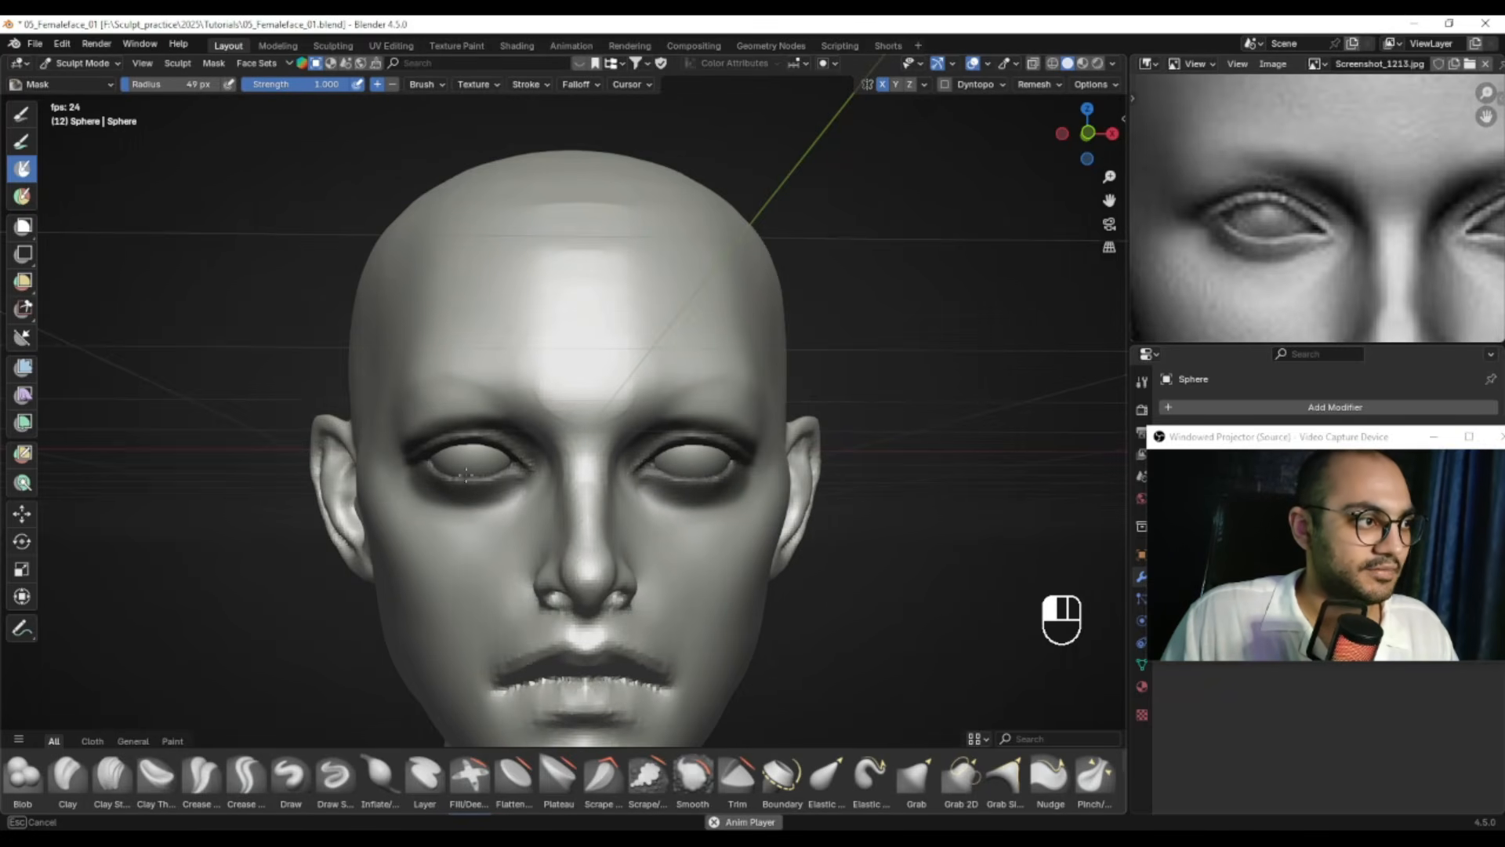
Reshape the brow ridge above the masked eyelids with the Grab brush
key("g")
key("f")
left_click(549, 433)
middle_click_drag(548, 433, 713, 415, "alt")
key("f")
left_click(694, 400)
left_click_drag(684, 394, 678, 403)
key("f")
Adjust the outer and middle brow with short Grab strokes, working from the other side and the front
left_click(667, 401)
middle_click_drag(677, 403, 502, 415, "alt")
left_click_drag(430, 414, 432, 410)
middle_click_drag(502, 404, 536, 404, "ctrl+alt")
left_click_drag(526, 397, 519, 411)
key("f")
left_click(507, 413)
left_click(513, 404)
middle_click_drag(416, 411, 447, 396, "ctrl+alt")
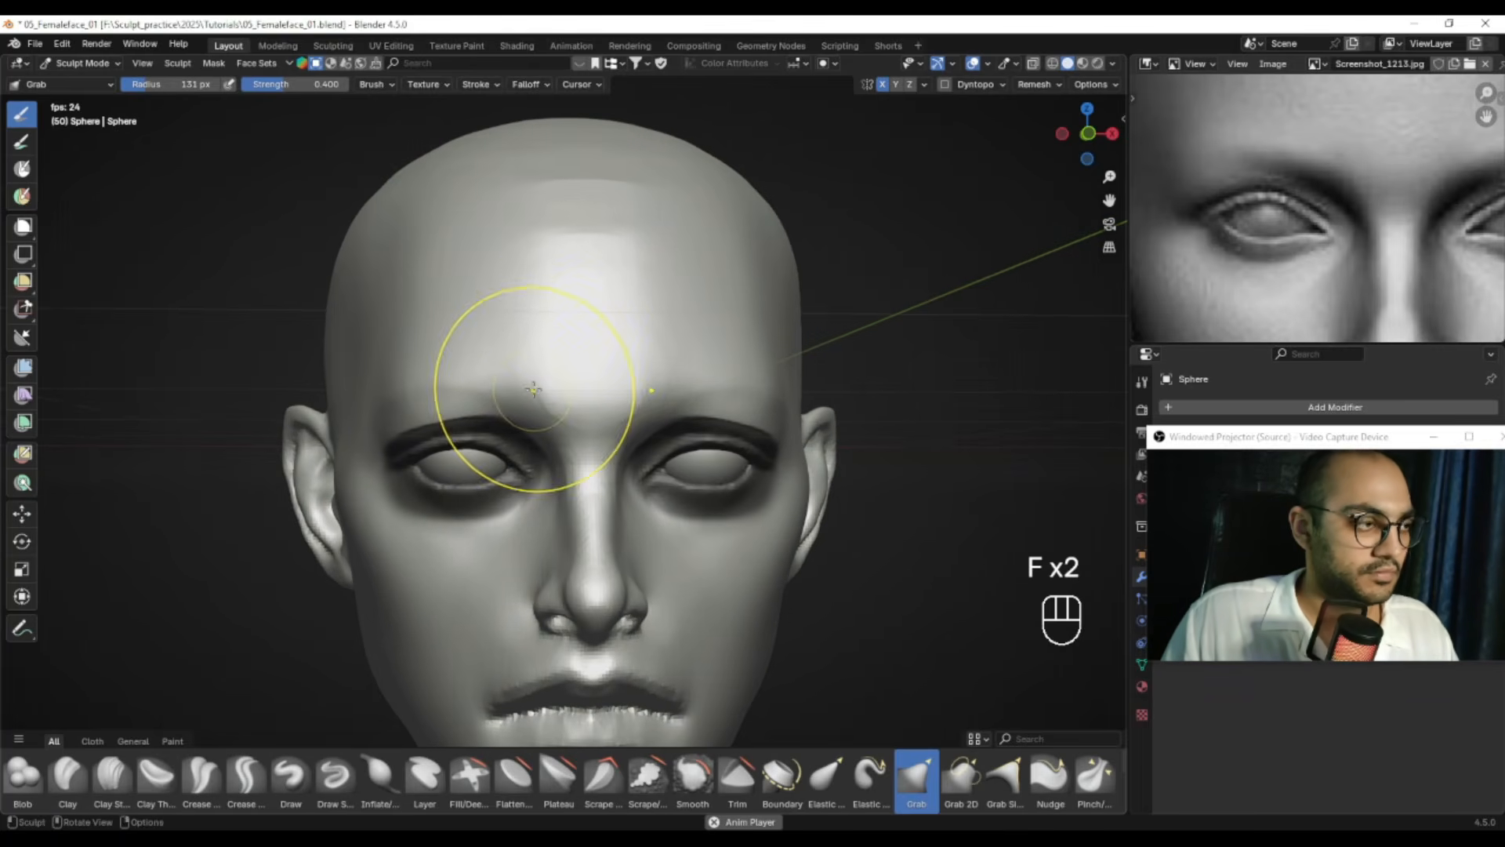
Clear the mask around the eyes and smooth the brow ridge above the inner eye
mouse_move(632, 252)
middle_mouse_down("alt")
mouse_move(547, 424)
mouse_move(497, 386)
mouse_move(566, 398)
middle_mouse_up("alt")
key("f")
left_click(510, 396)
key("f")
left_click(535, 387)
key("f")
left_click(553, 386)
mouse_move(507, 383)
left_mouse_down("shift")
mouse_move(427, 401)
mouse_move(527, 384)
left_mouse_up("shift")
key("f")
left_click(533, 380)
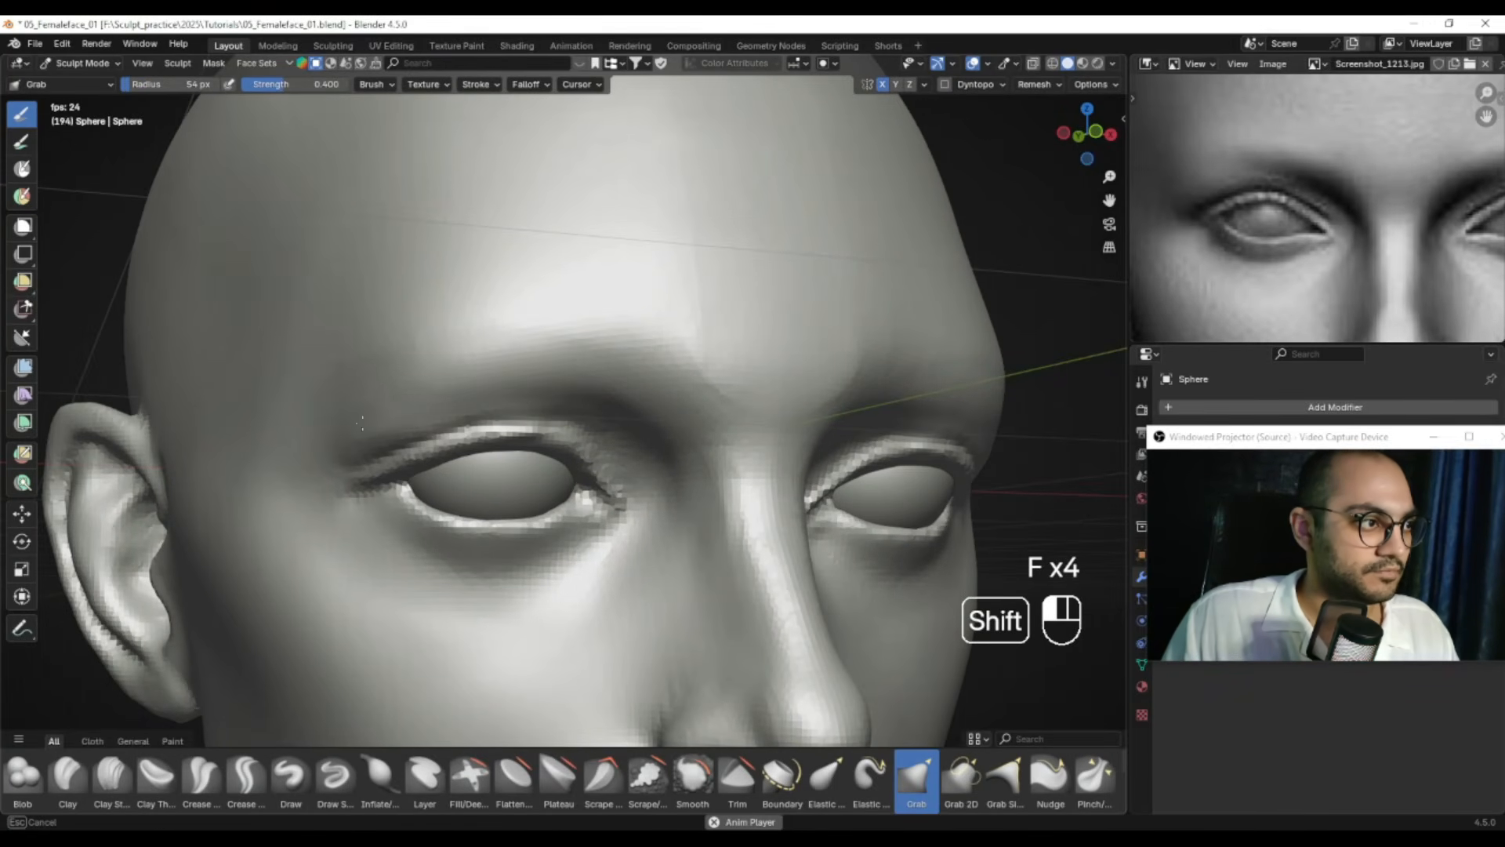
Smooth the surface above the outer half of the upper eyelid
left_click_drag(393, 404, 428, 398, "shift")
middle_click_drag(427, 398, 501, 400, "alt")
key("f")
left_click(480, 407)
left_click_drag(578, 402, 542, 395, "alt")
key("f")
left_click(529, 388)
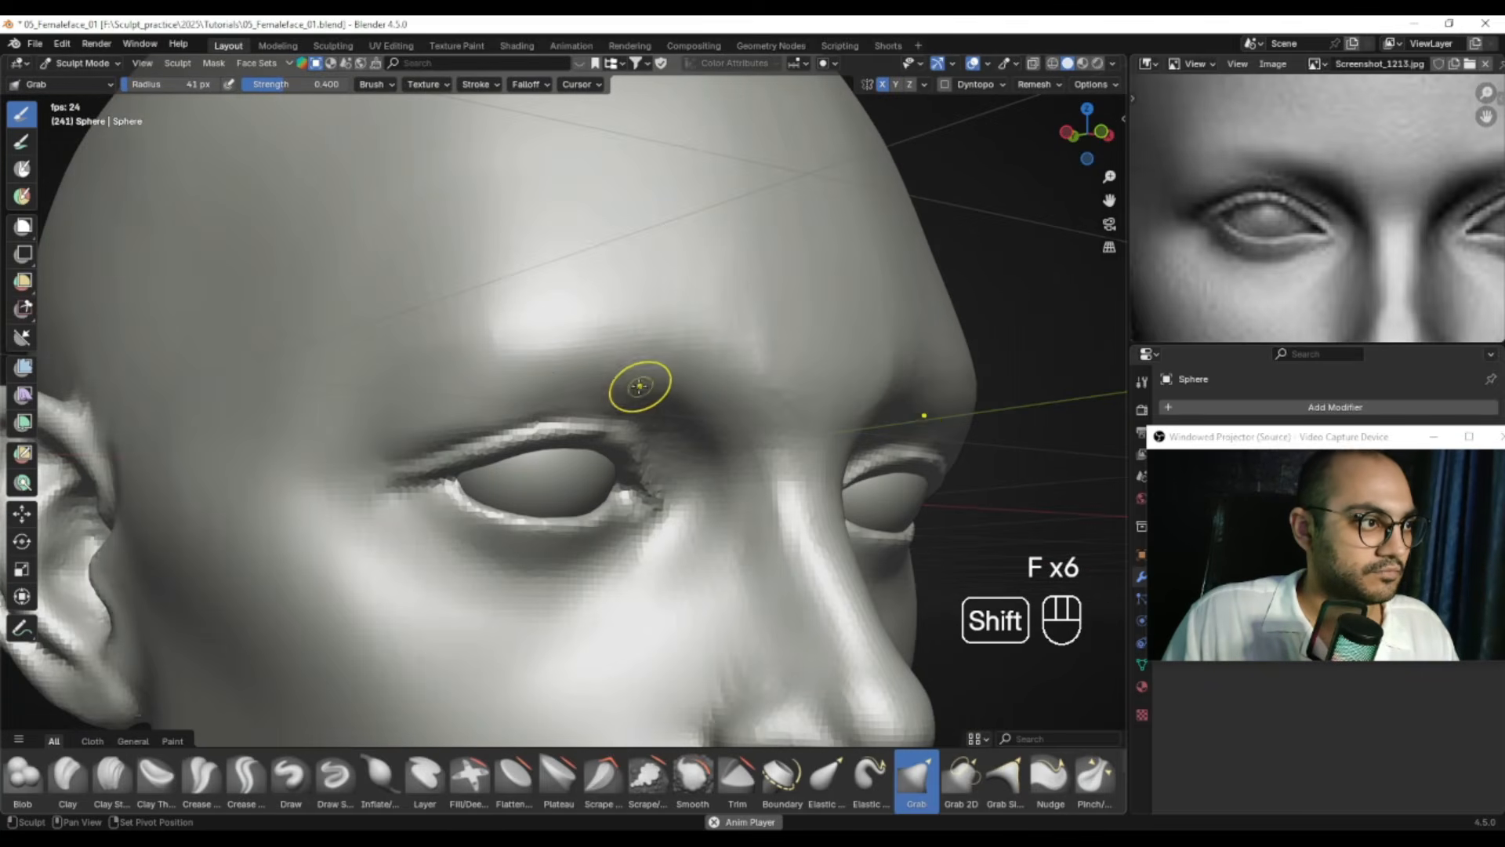
Add volume to the area between brow and upper eyelid with the Draw brush
left_click(291, 778)
mouse_move(729, 424)
right_mouse_down("alt")
mouse_move(612, 431)
mouse_move(580, 471)
right_mouse_up("alt")
right_click_drag(581, 470, 581, 455, "ctrl+alt")
mouse_move(581, 456)
left_mouse_down("ctrl+alt")
mouse_move(645, 413)
mouse_move(609, 430)
left_mouse_up("ctrl+alt")
key("f")
left_click(619, 430)
mouse_move(519, 452)
left_mouse_down()
mouse_move(661, 416)
mouse_move(528, 424)
mouse_move(576, 430)
left_mouse_up()
key("f")
left_click(642, 424)
key("f")
left_click(615, 433)
Smooth the Draw strokes along the outer brow from the front
mouse_move(579, 447)
left_mouse_down("alt")
mouse_move(597, 442)
mouse_move(541, 443)
left_mouse_up("alt")
middle_click_drag(534, 492, 595, 464)
key("f")
left_click(712, 432)
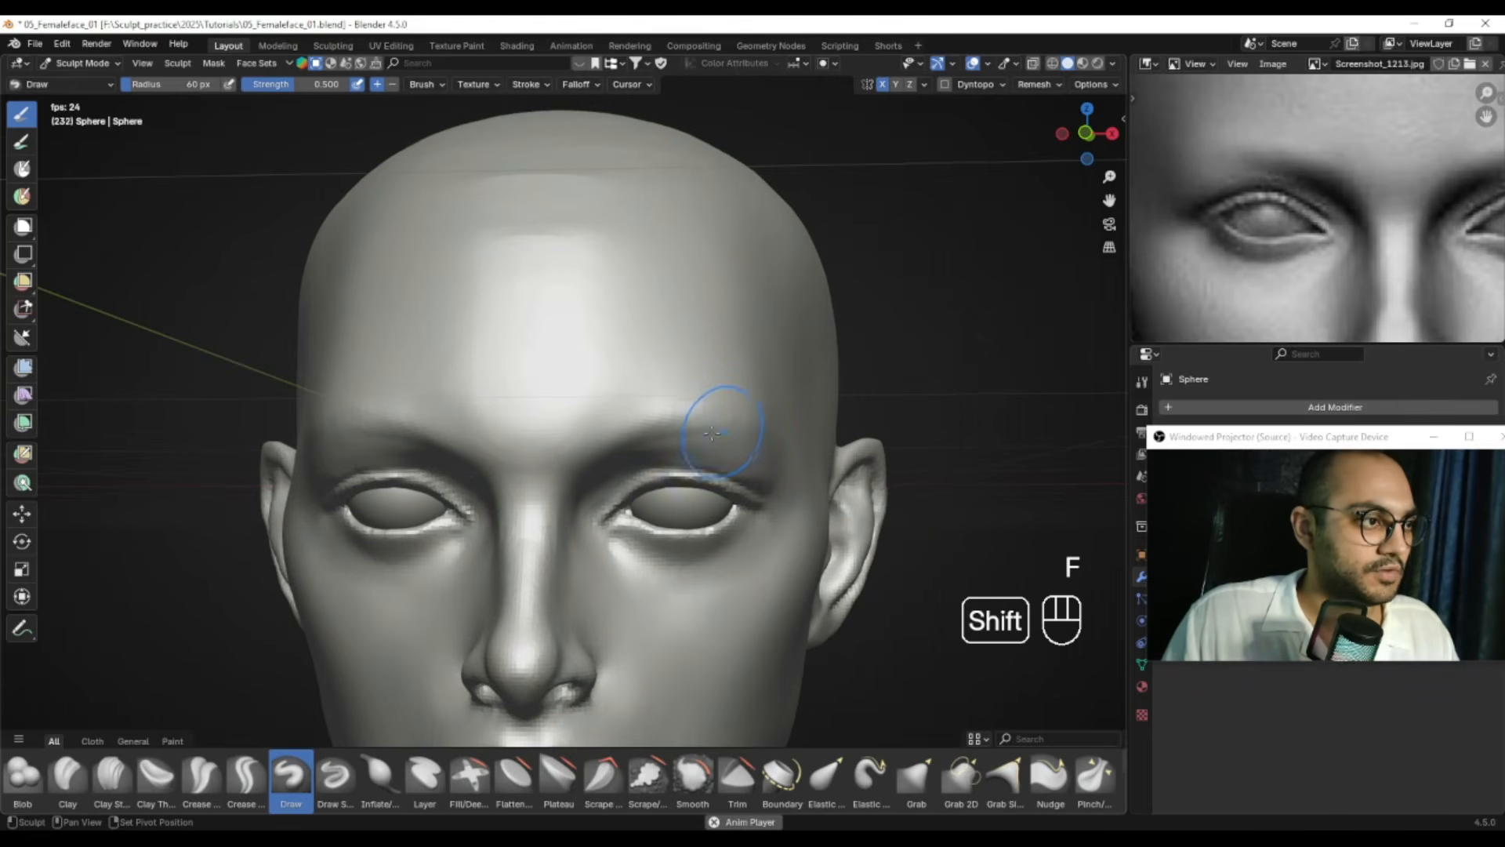
left_click_drag(738, 406, 674, 407, "shift")
Mask the upper eyelid up to its outer corner with the 24 px Mask brush
mouse_move(416, 396)
left_mouse_down("alt")
mouse_move(510, 416)
mouse_move(499, 409)
left_mouse_up("alt")
key("f")
left_click(470, 432)
key("f")
key("f")
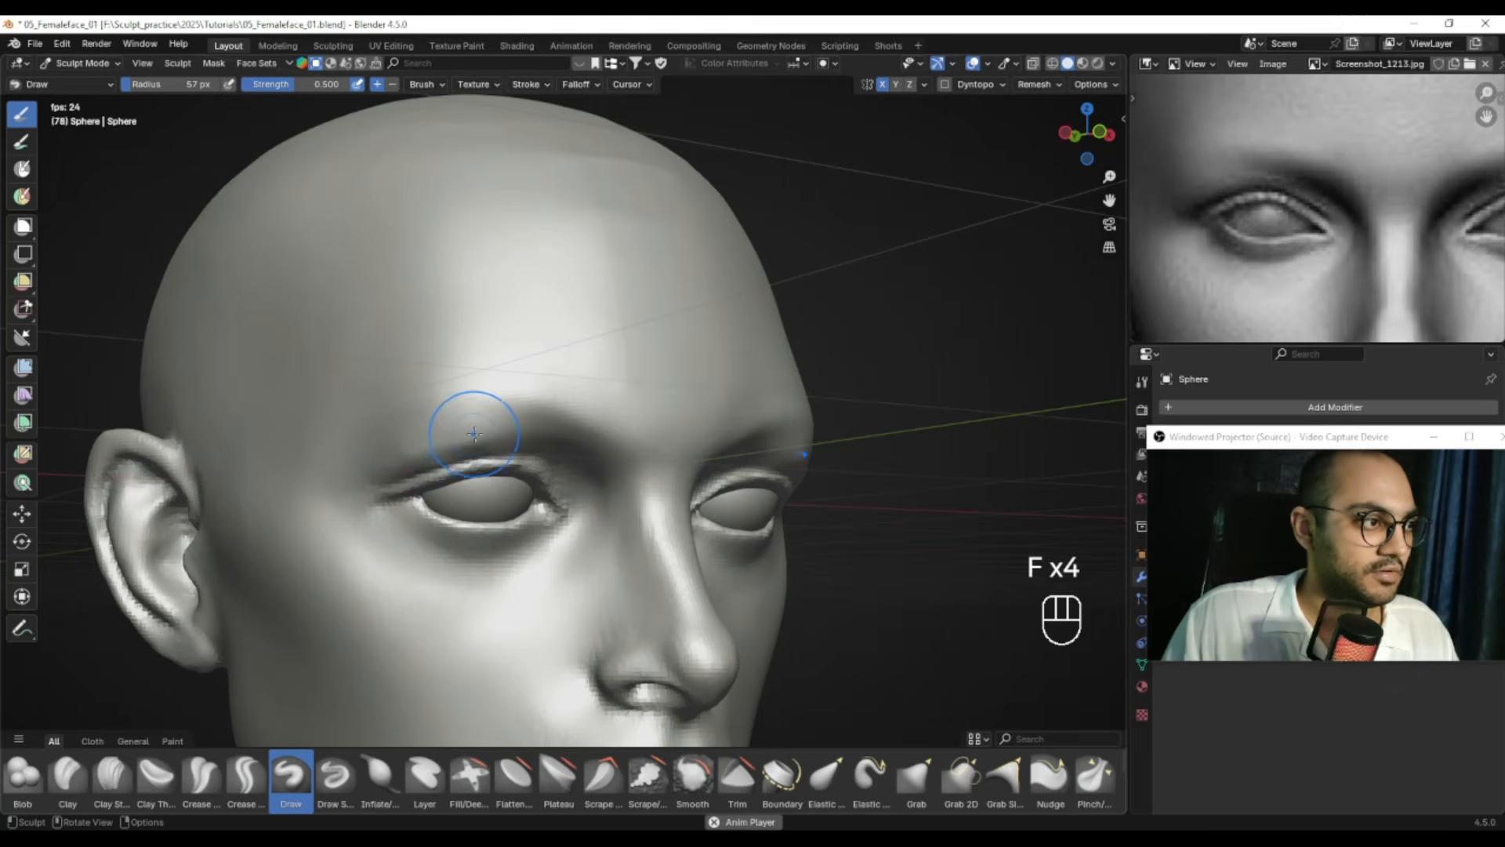
left_click_drag(553, 439, 501, 478, "alt")
left_click_drag(659, 470, 474, 432, "alt")
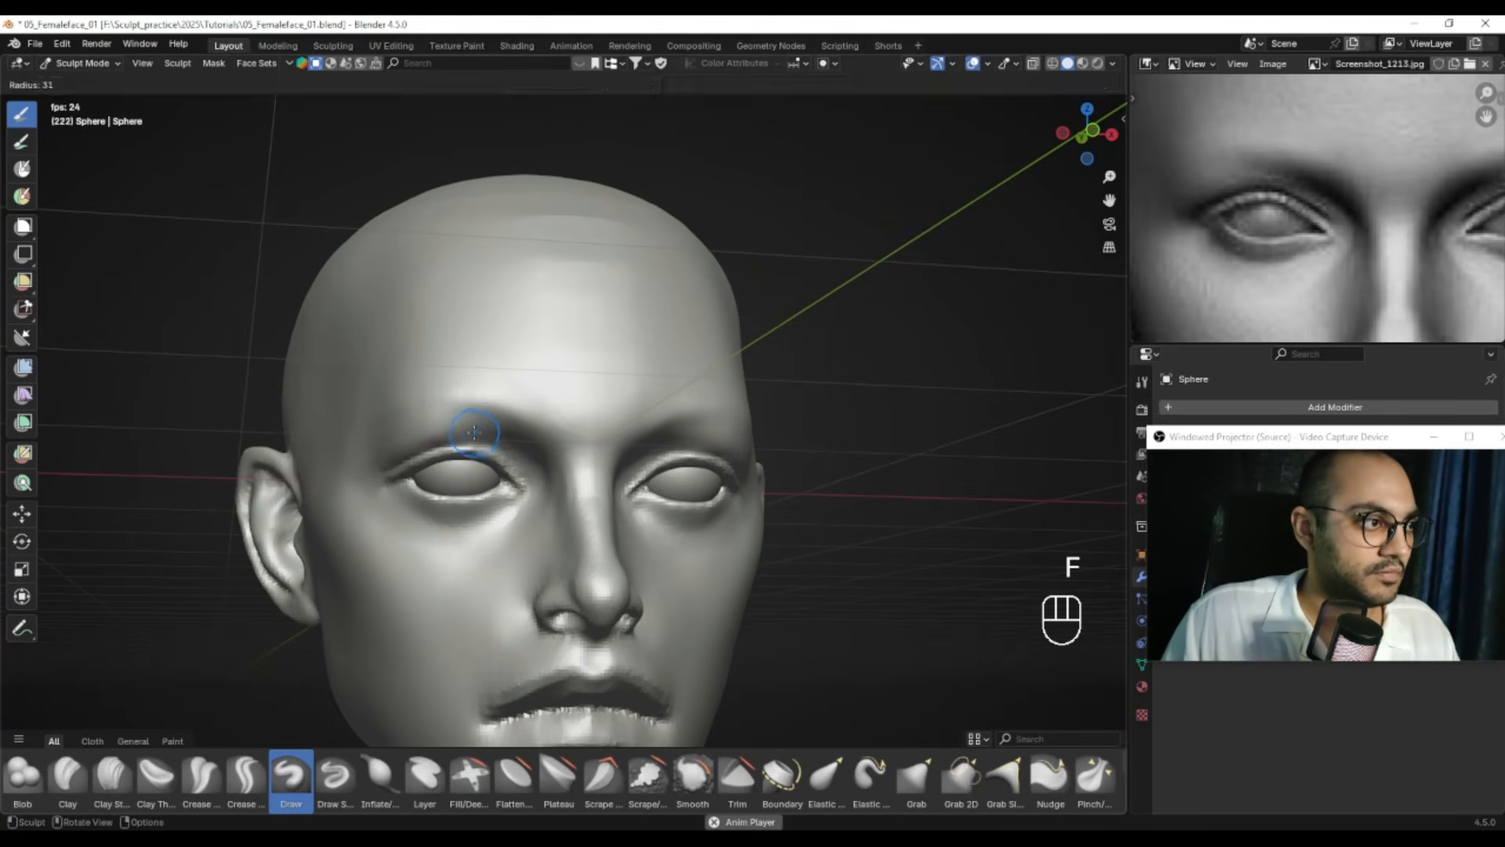
mouse_move(377, 453)
left_mouse_down("alt")
mouse_move(489, 444)
mouse_move(476, 470)
mouse_move(564, 510)
mouse_move(677, 459)
mouse_move(628, 285)
mouse_move(588, 437)
mouse_move(612, 442)
mouse_move(607, 427)
mouse_move(652, 410)
left_mouse_up("alt")
key("m")
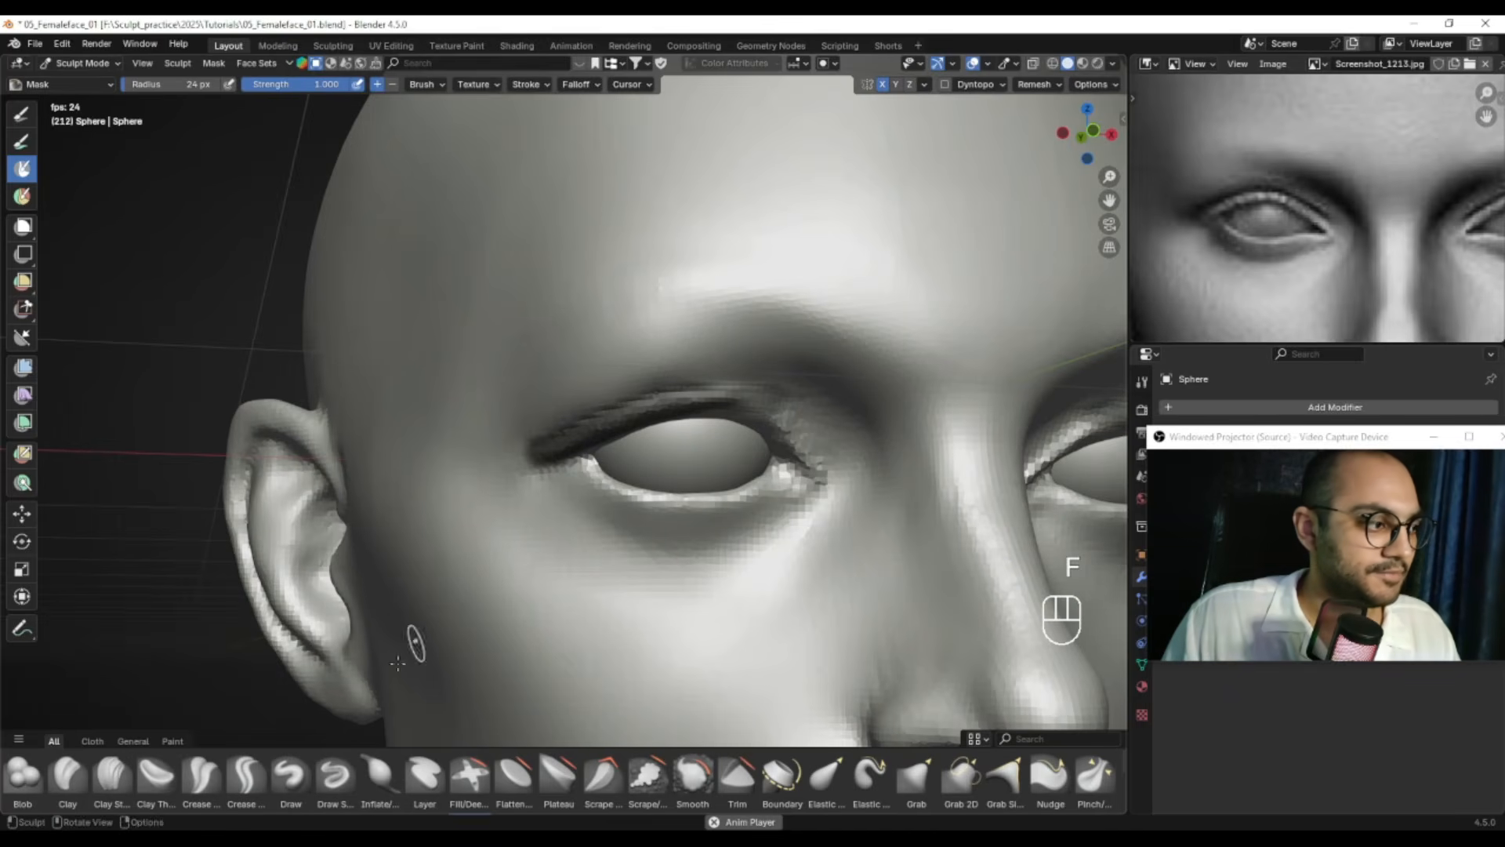
Inflate the skin fold above the masked upper eyelid with the 113 px Inflate/Deflate brush
left_click(335, 775)
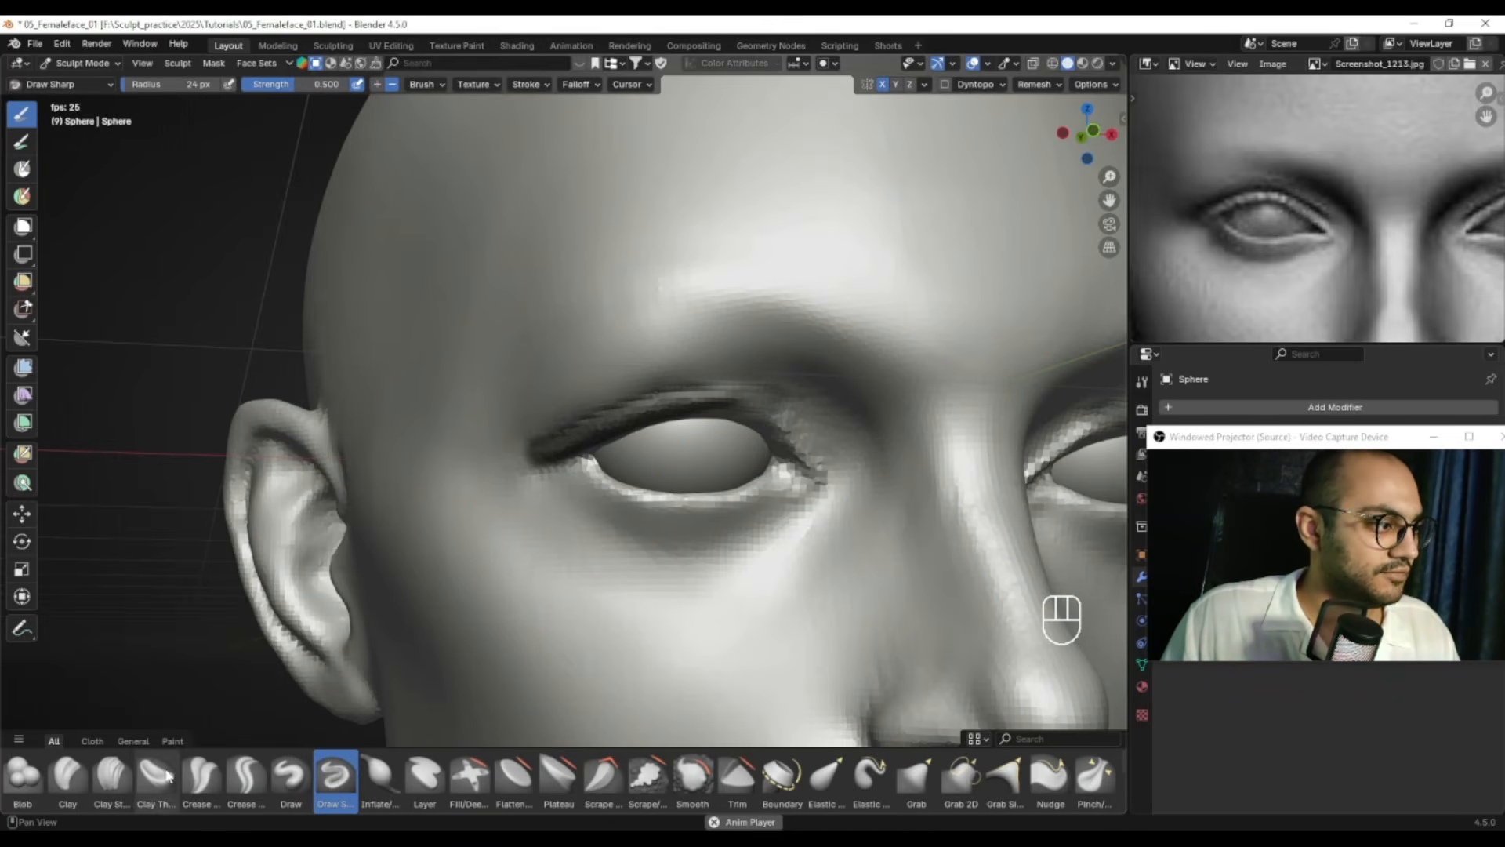
left_click(382, 776)
scroll(553, 423, "up", 1)
key("f")
left_click(641, 418)
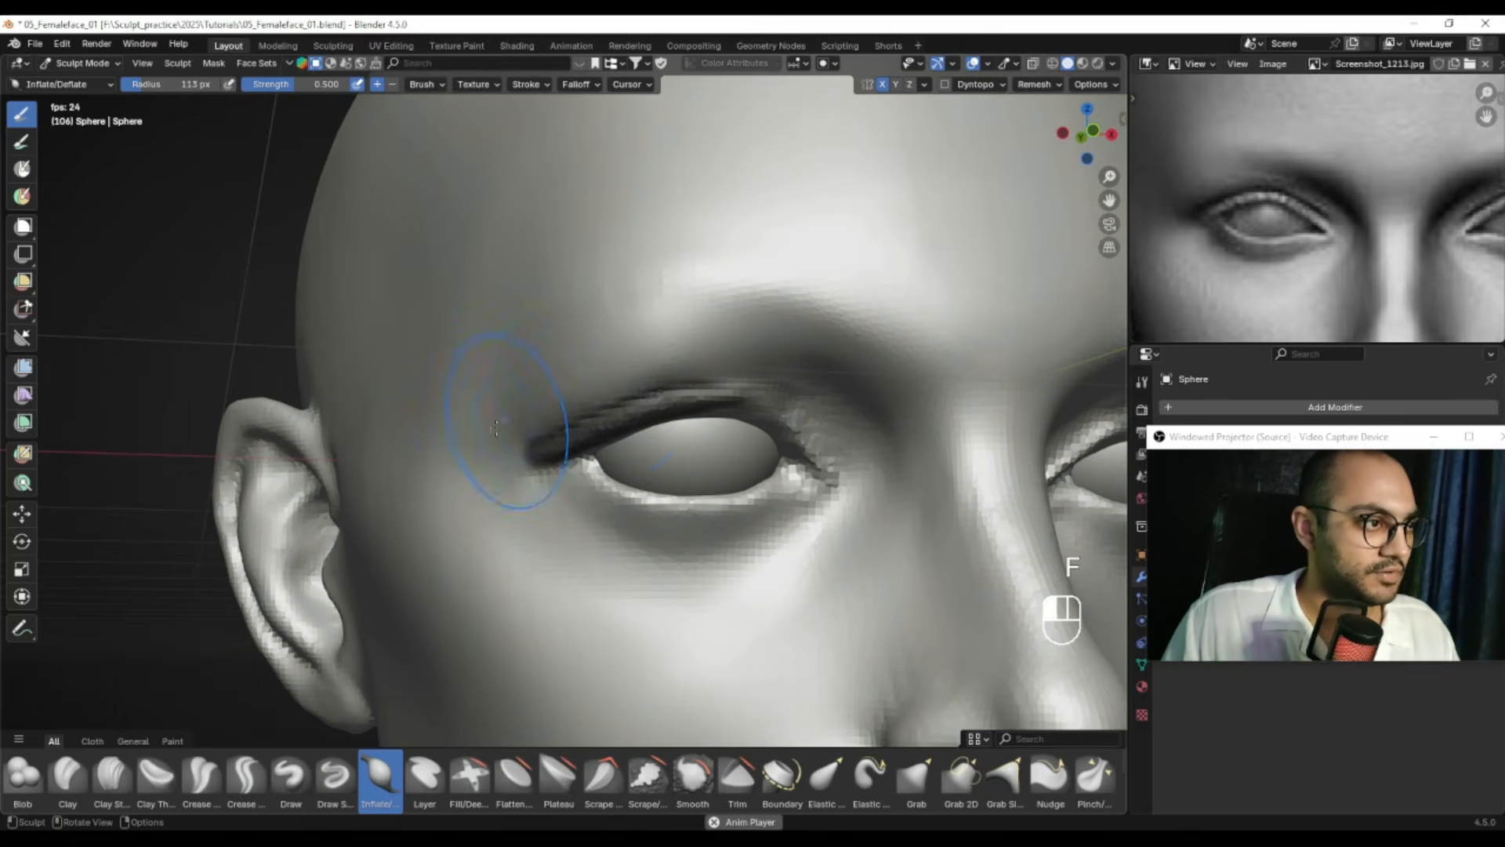
Smooth the fold above the upper eyelid with a 76 px brush and clear the mask
key("f")
left_click(627, 398)
mouse_move(519, 415)
left_mouse_down("shift")
mouse_move(637, 371)
mouse_move(736, 415)
left_mouse_up("shift")
left_click_drag(661, 373, 666, 353, "shift")
key("alt+m")
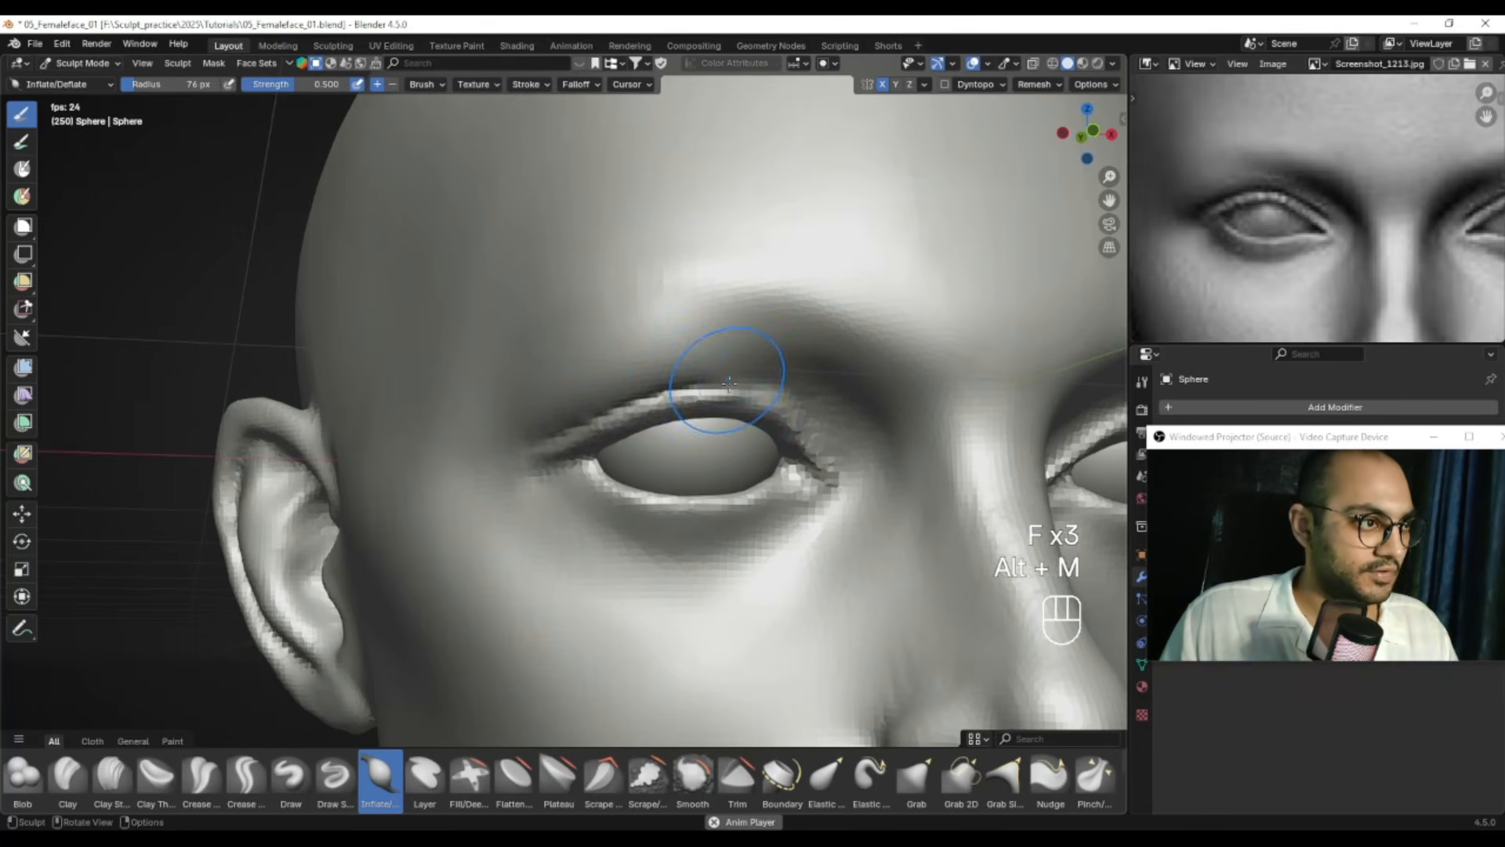
Examine the upper eyelid fold and eye socket from several angles and distances
middle_click_drag(729, 377, 754, 385)
key("f")
left_click(696, 377)
left_click_drag(631, 398, 674, 392, "ctrl+alt")
left_click_drag(674, 392, 730, 451, "ctrl+alt")
left_click_drag(895, 400, 919, 365, "alt")
mouse_move(918, 365)
left_mouse_down("alt")
mouse_move(867, 360)
mouse_move(851, 389)
mouse_move(764, 375)
left_mouse_up("alt")
key("f")
left_click(849, 389)
key("f")
left_click(729, 377)
Compare the brow with the three-quarter reference view and smooth the area above the eye to match
left_click_drag(1485, 235, 1220, 247, "alt")
left_click_drag(396, 413, 599, 390, "alt")
key("f")
left_click(498, 398)
key("f")
left_click(604, 387)
mouse_move(500, 445)
left_mouse_down("alt")
mouse_move(608, 394)
mouse_move(463, 419)
left_mouse_up("alt")
mouse_move(667, 383)
left_mouse_down("shift")
mouse_move(594, 397)
mouse_move(605, 514)
mouse_move(747, 366)
mouse_move(638, 410)
mouse_move(580, 337)
left_mouse_up("shift")
key("g")
key("f")
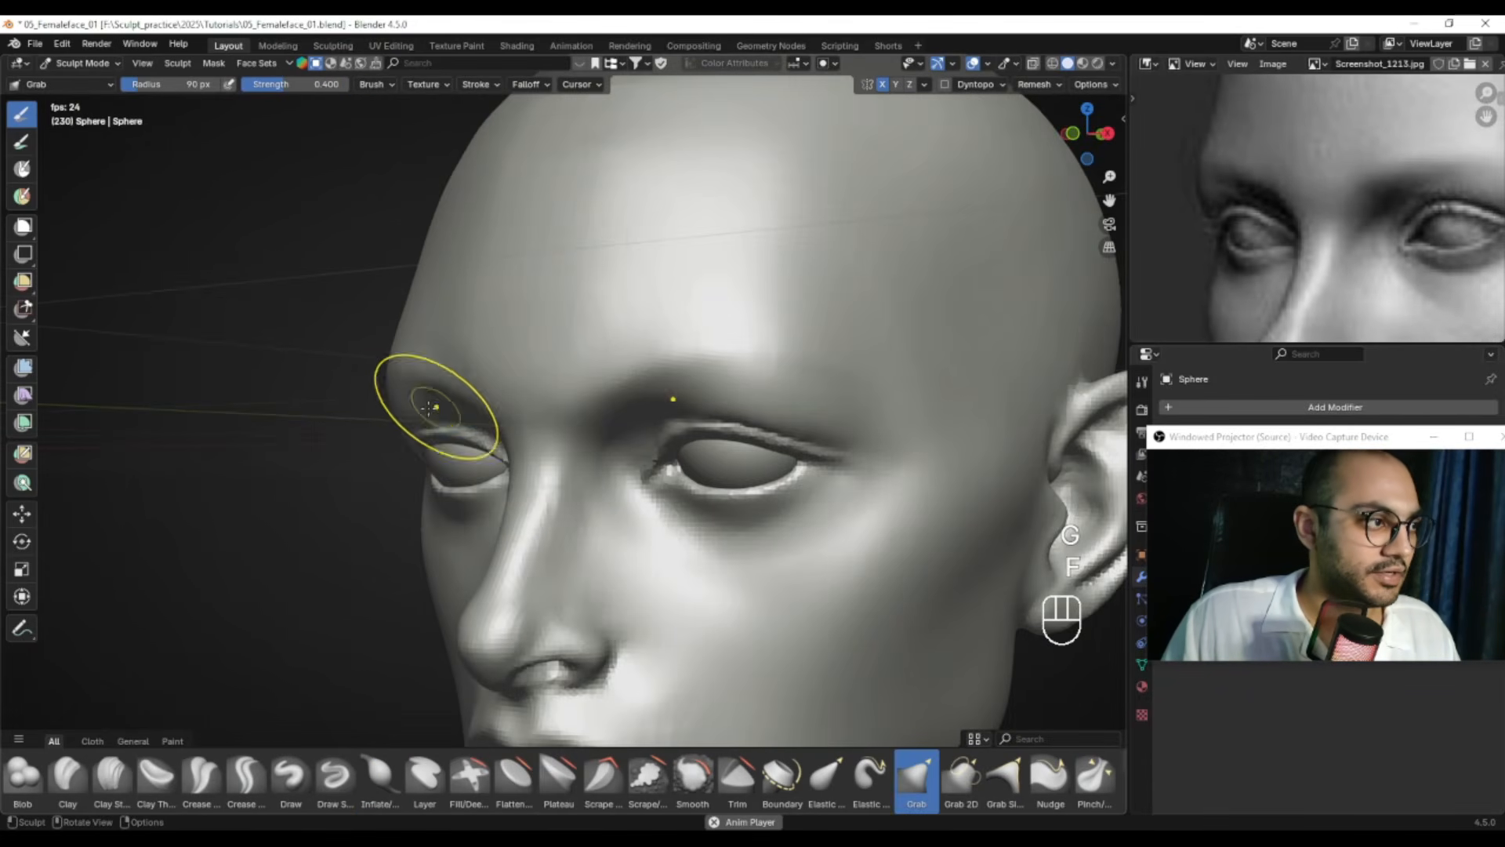
key("ctrl+z")
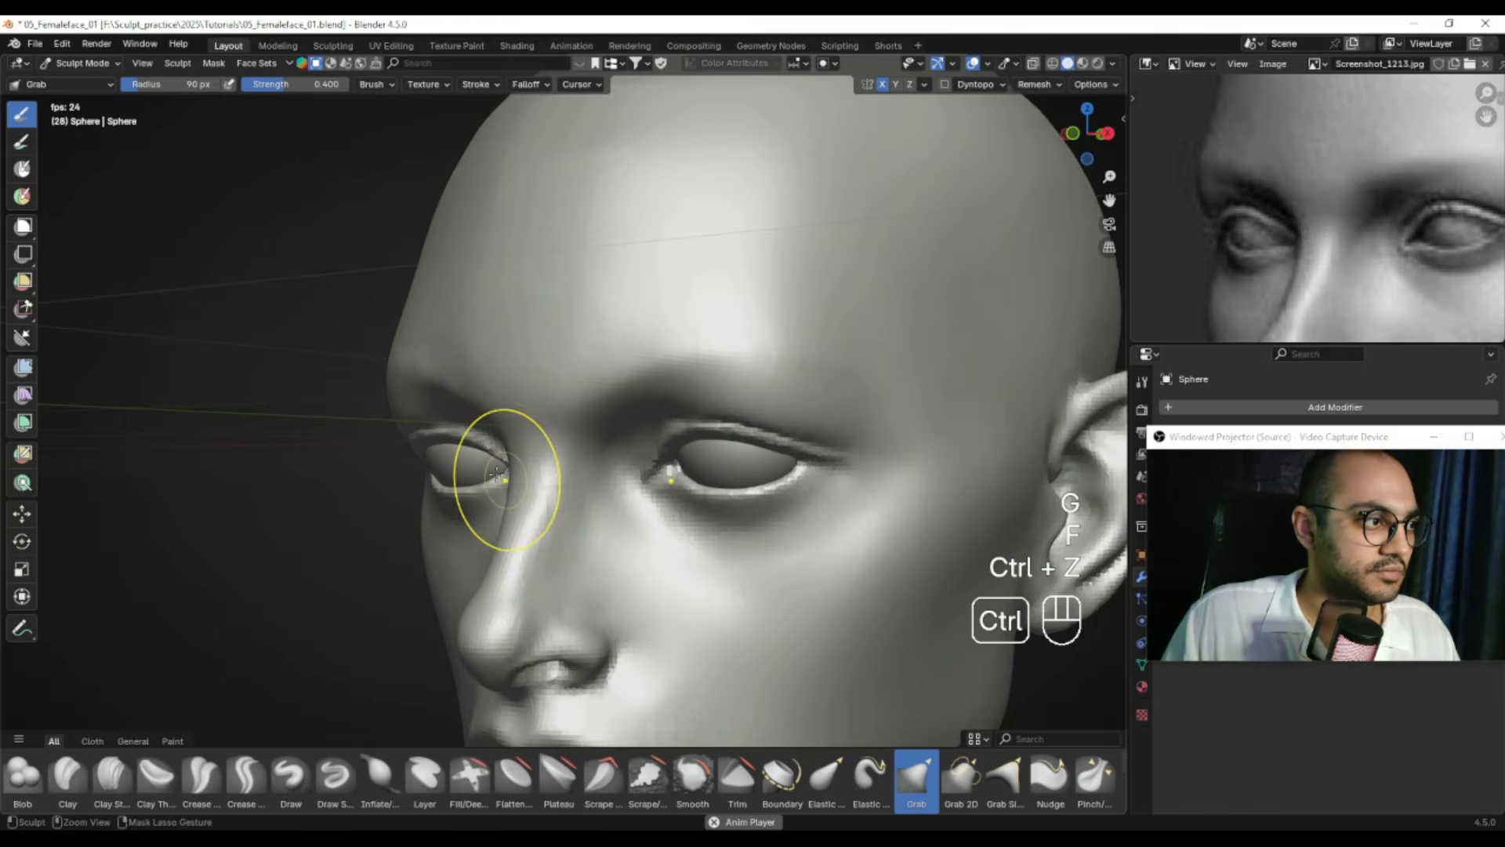
Examine the whole face from the front against the full-head reference, down to the nose and mouth
left_click_drag(396, 431, 521, 436, "alt")
left_click_drag(521, 436, 547, 517, "ctrl+alt")
left_click_drag(576, 457, 647, 484, "ctrl+alt")
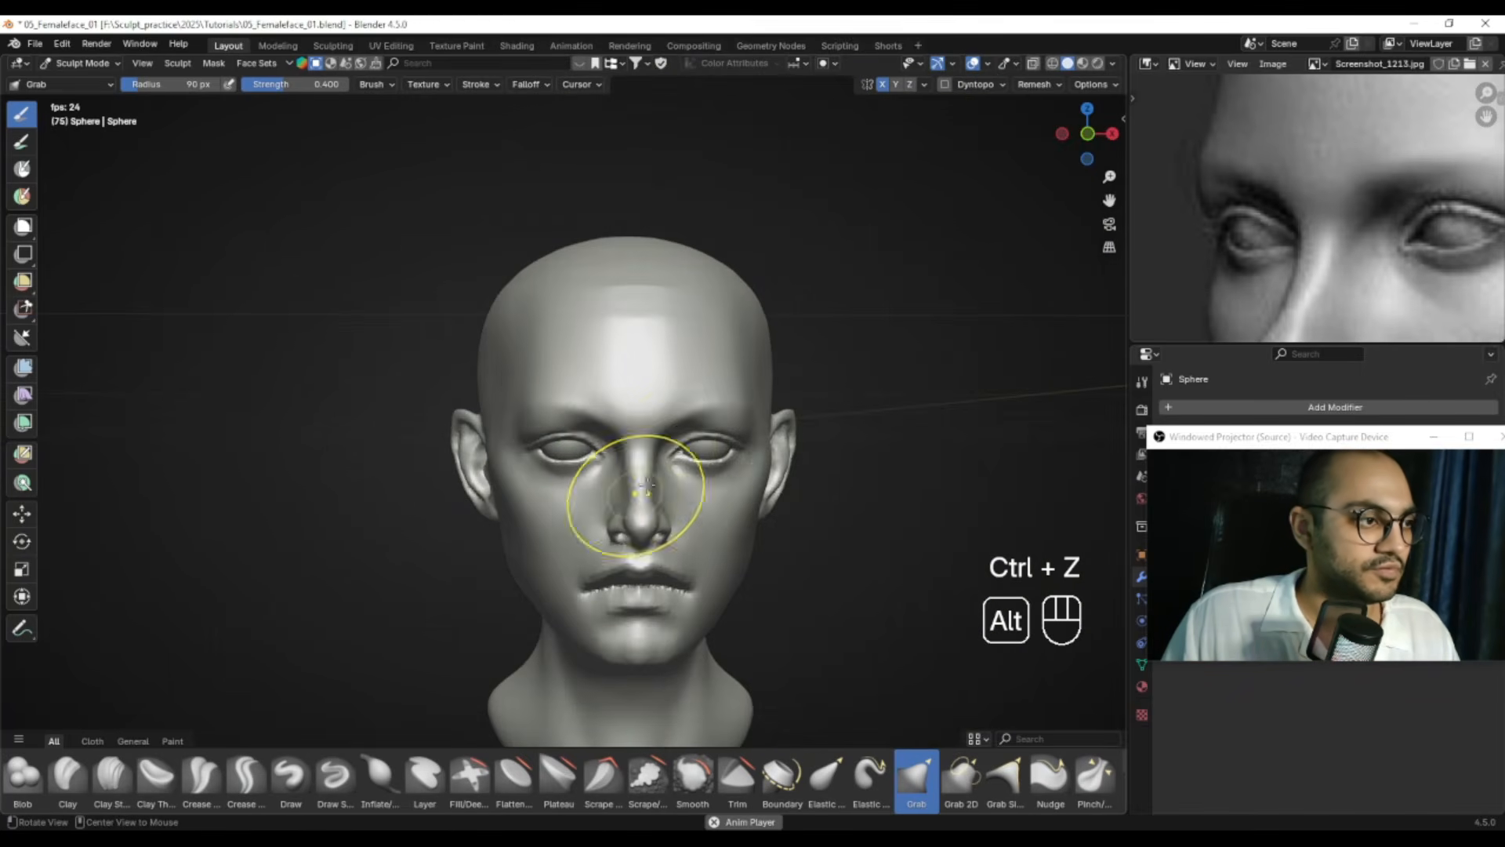
left_click_drag(1350, 269, 1294, 333, "ctrl+alt")
left_click_drag(1238, 273, 1336, 254, "alt")
left_click_drag(683, 409, 691, 381, "alt")
mouse_move(701, 441)
left_mouse_down("ctrl+alt")
mouse_move(737, 409)
mouse_move(662, 309)
left_mouse_up("ctrl+alt")
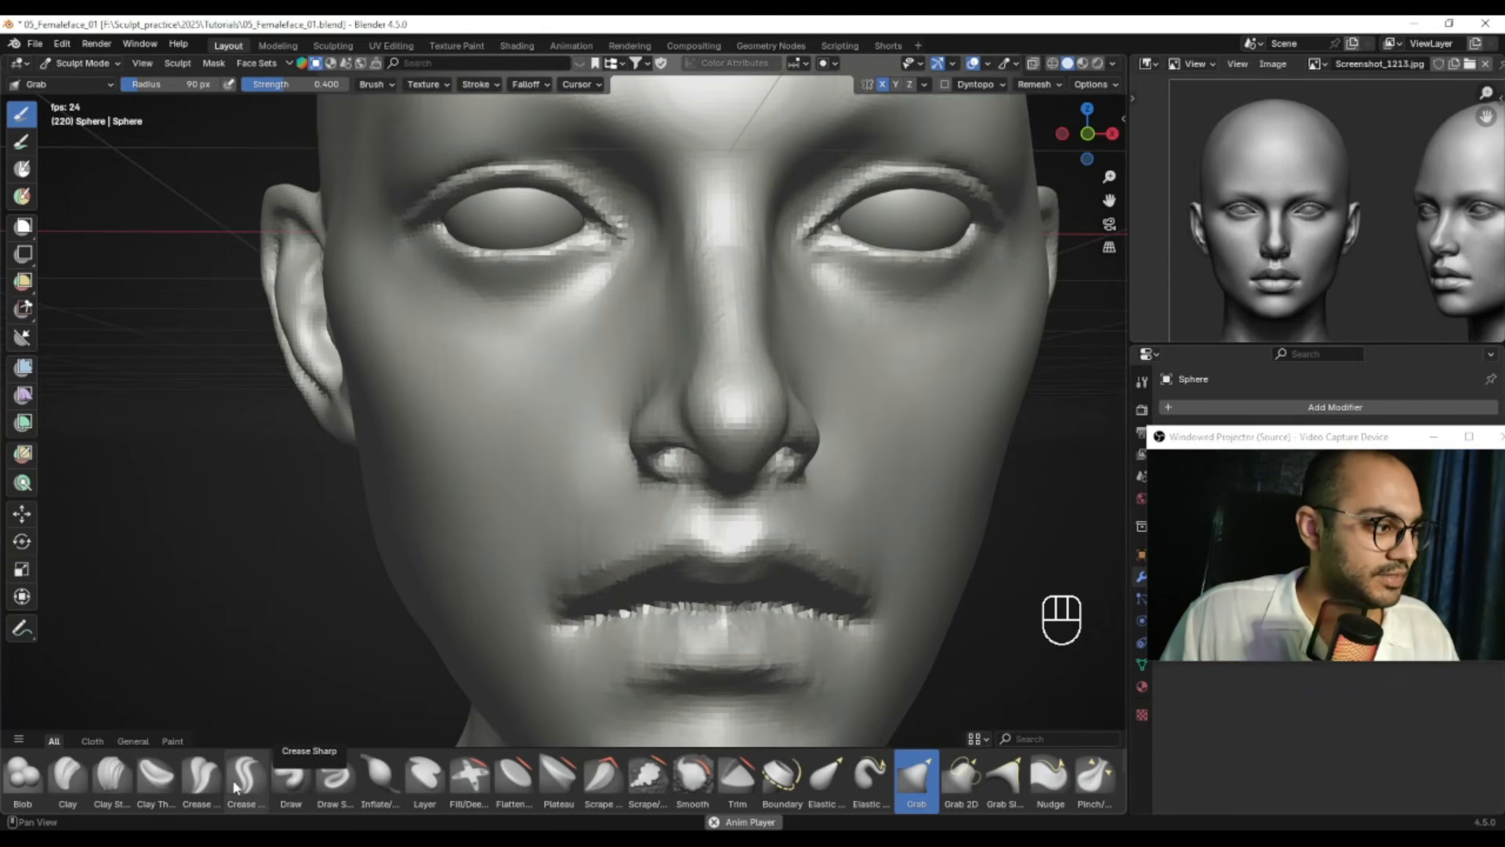
Sharpen the line between the lips with a Draw Sharp brush of about 84 px radius
left_click(337, 780)
left_click_drag(729, 549, 646, 416, "alt+shift")
left_click_drag(647, 415, 643, 301, "ctrl+alt")
key("f")
left_click(618, 457)
left_click_drag(675, 473, 689, 473)
mouse_move(713, 483)
left_mouse_down("alt+shift")
mouse_move(702, 457)
mouse_move(779, 490)
mouse_move(651, 431)
left_mouse_up("alt+shift")
key("f")
left_click(738, 453)
left_click_drag(772, 447, 635, 442, "ctrl+alt")
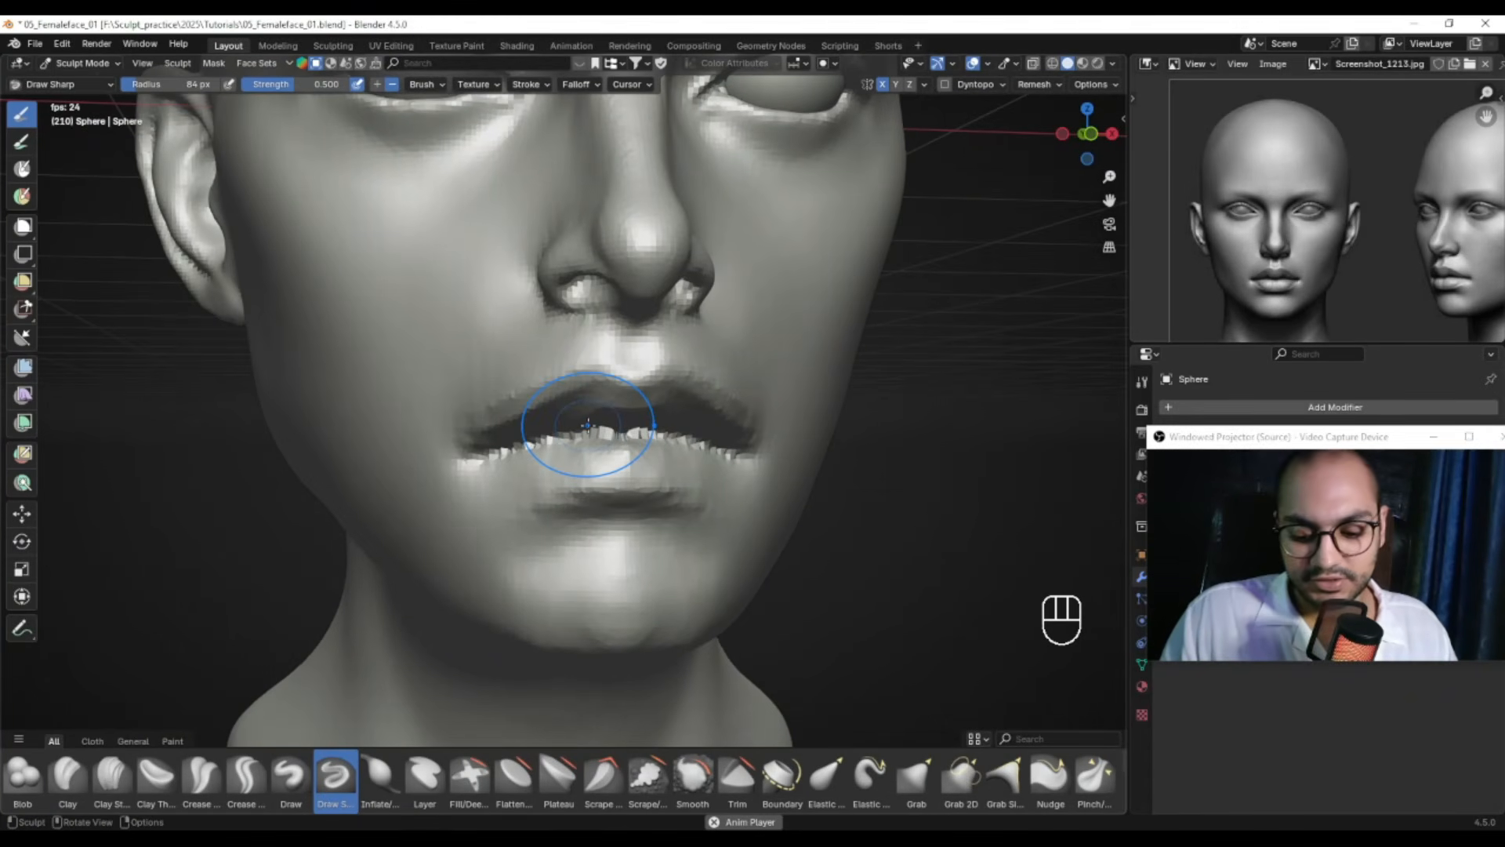
Define the upper lip's edge and underside toward the mouth corner with a Draw Sharp brush of about 63 px
key("KP_Decimal")
mouse_move(634, 437)
left_mouse_down("ctrl+alt")
mouse_move(487, 302)
mouse_move(571, 454)
mouse_move(513, 453)
mouse_move(530, 442)
left_mouse_up("ctrl+alt")
key("f")
left_click(547, 448)
mouse_move(536, 443)
left_mouse_down("alt")
mouse_move(571, 433)
mouse_move(567, 458)
mouse_move(548, 447)
left_mouse_up("alt")
key("f")
left_click(565, 454)
mouse_move(564, 445)
left_mouse_down("alt")
mouse_move(538, 453)
mouse_move(552, 454)
mouse_move(546, 417)
mouse_move(505, 459)
mouse_move(529, 424)
left_mouse_up("alt")
key("f")
left_click(520, 450)
key("f")
left_click(465, 443)
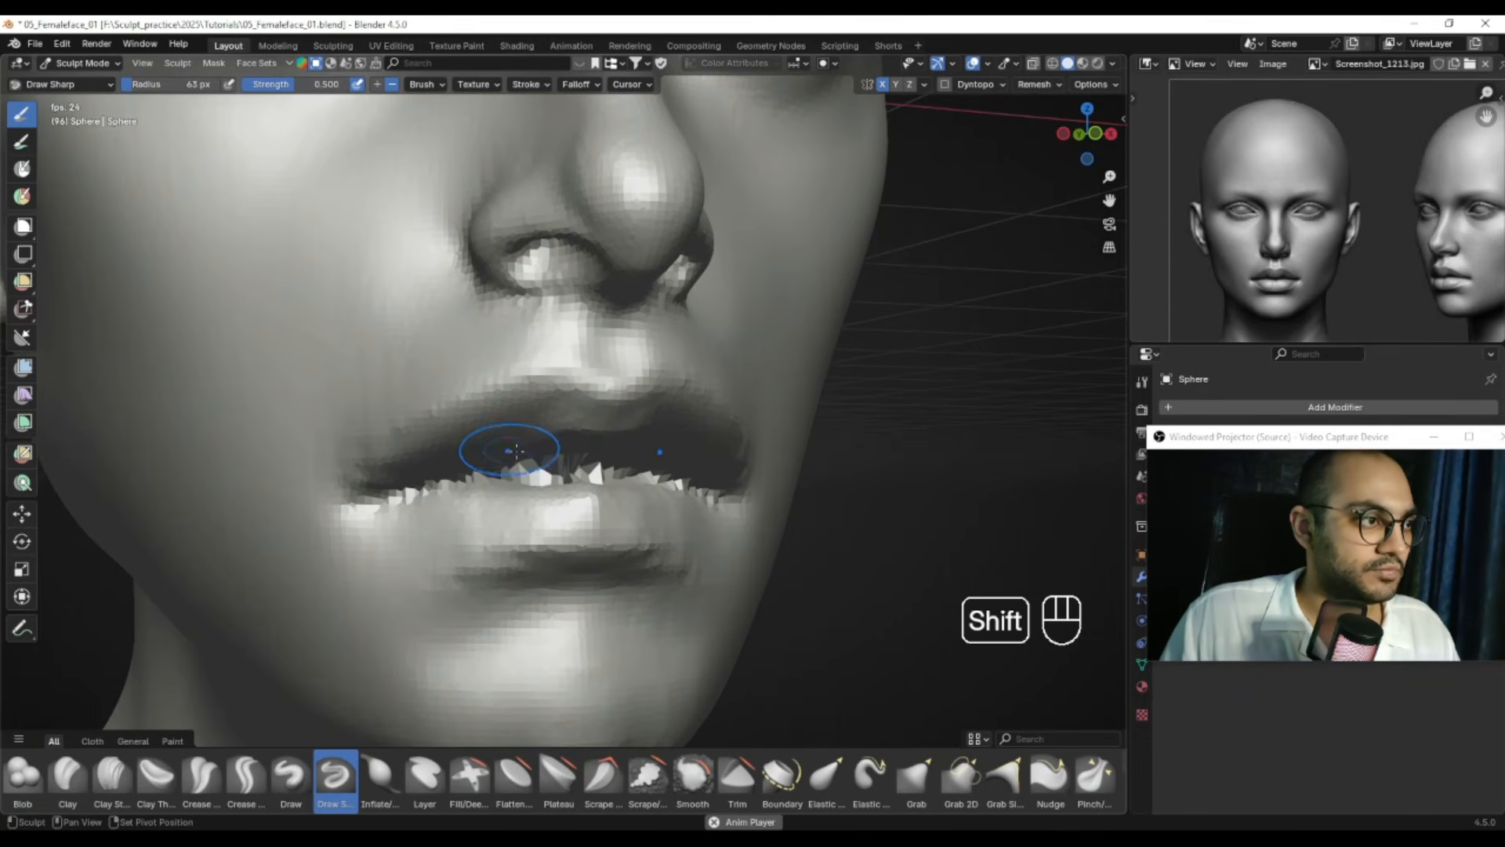
Add volume to the upper lip with the Draw brush at about 49 to 57 px and smooth it
left_click(290, 774)
mouse_move(462, 447)
left_mouse_down("alt")
mouse_move(481, 431)
mouse_move(573, 438)
mouse_move(511, 427)
left_mouse_up("alt")
left_click_drag(511, 430, 567, 441, "alt")
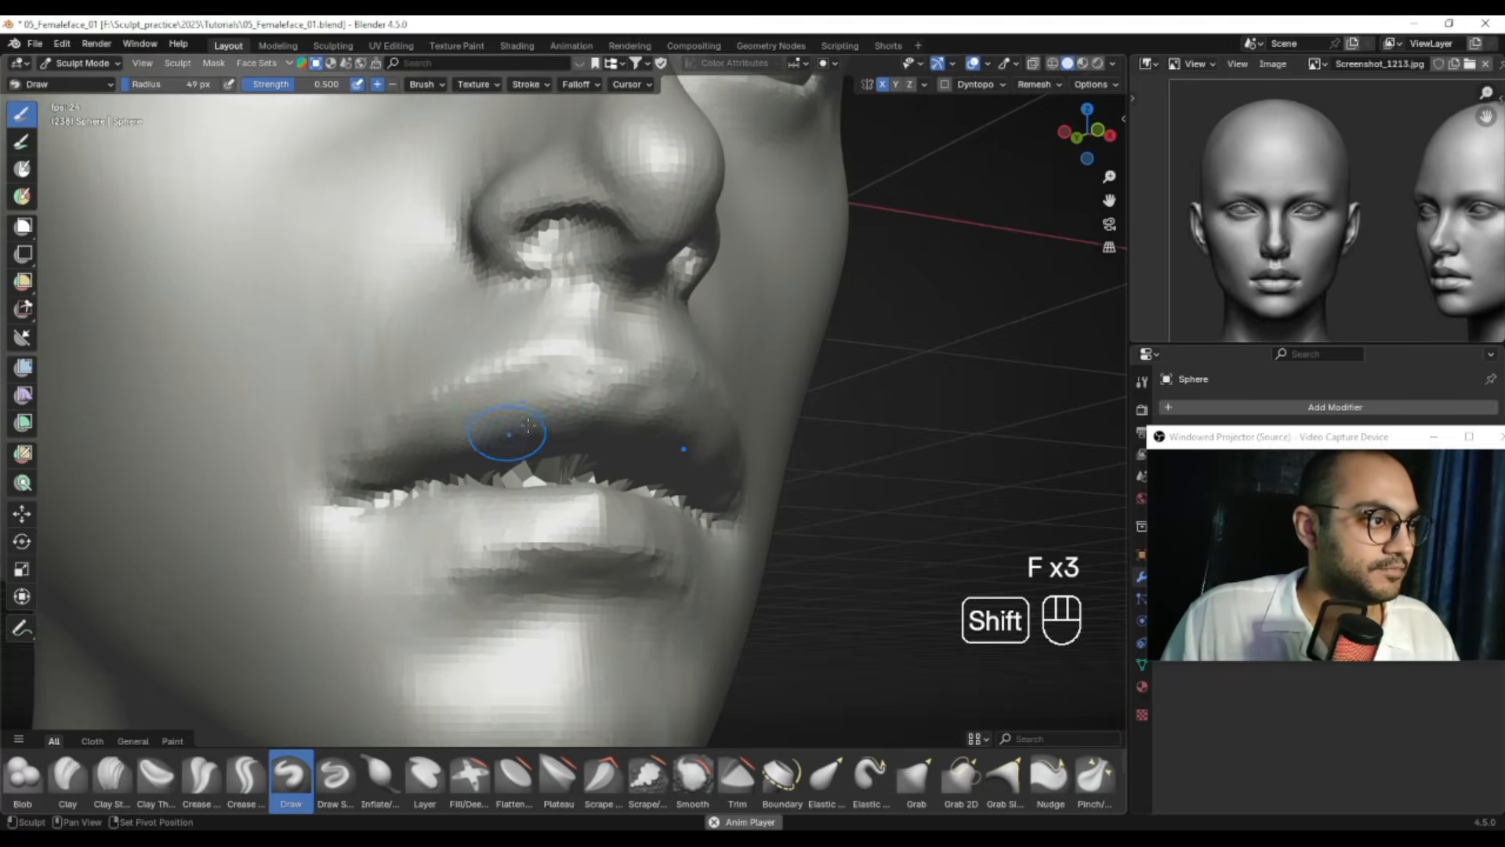
mouse_move(549, 422)
left_mouse_down("alt")
mouse_move(635, 428)
mouse_move(572, 428)
mouse_move(598, 410)
mouse_move(576, 400)
mouse_move(507, 414)
left_mouse_up("alt")
key("f")
left_click(541, 396)
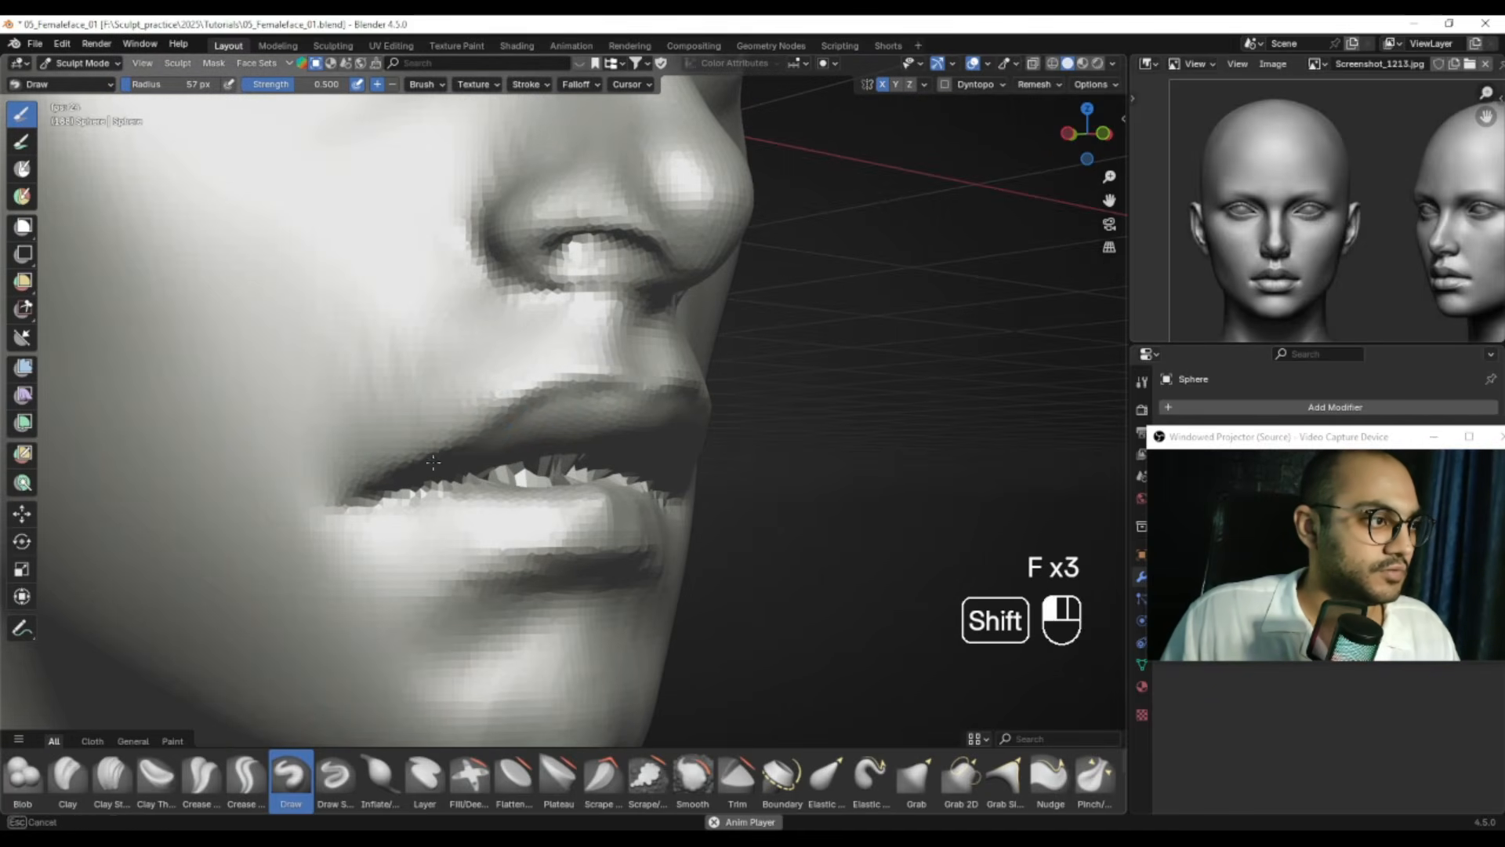
Build up the lower lip and its lower contour with the Draw brush at about 33 px
mouse_move(501, 470)
left_mouse_down("alt")
mouse_move(427, 463)
mouse_move(511, 504)
mouse_move(510, 463)
left_mouse_up("alt")
mouse_move(510, 463)
left_mouse_down("ctrl+alt")
mouse_move(517, 415)
mouse_move(545, 423)
left_mouse_up("ctrl+alt")
key("f")
left_click(503, 443)
left_click_drag(462, 448, 619, 481, "alt")
left_click_drag(651, 480, 593, 480, "alt")
key("f")
left_click(570, 480)
left_click_drag(740, 459, 692, 453, "alt")
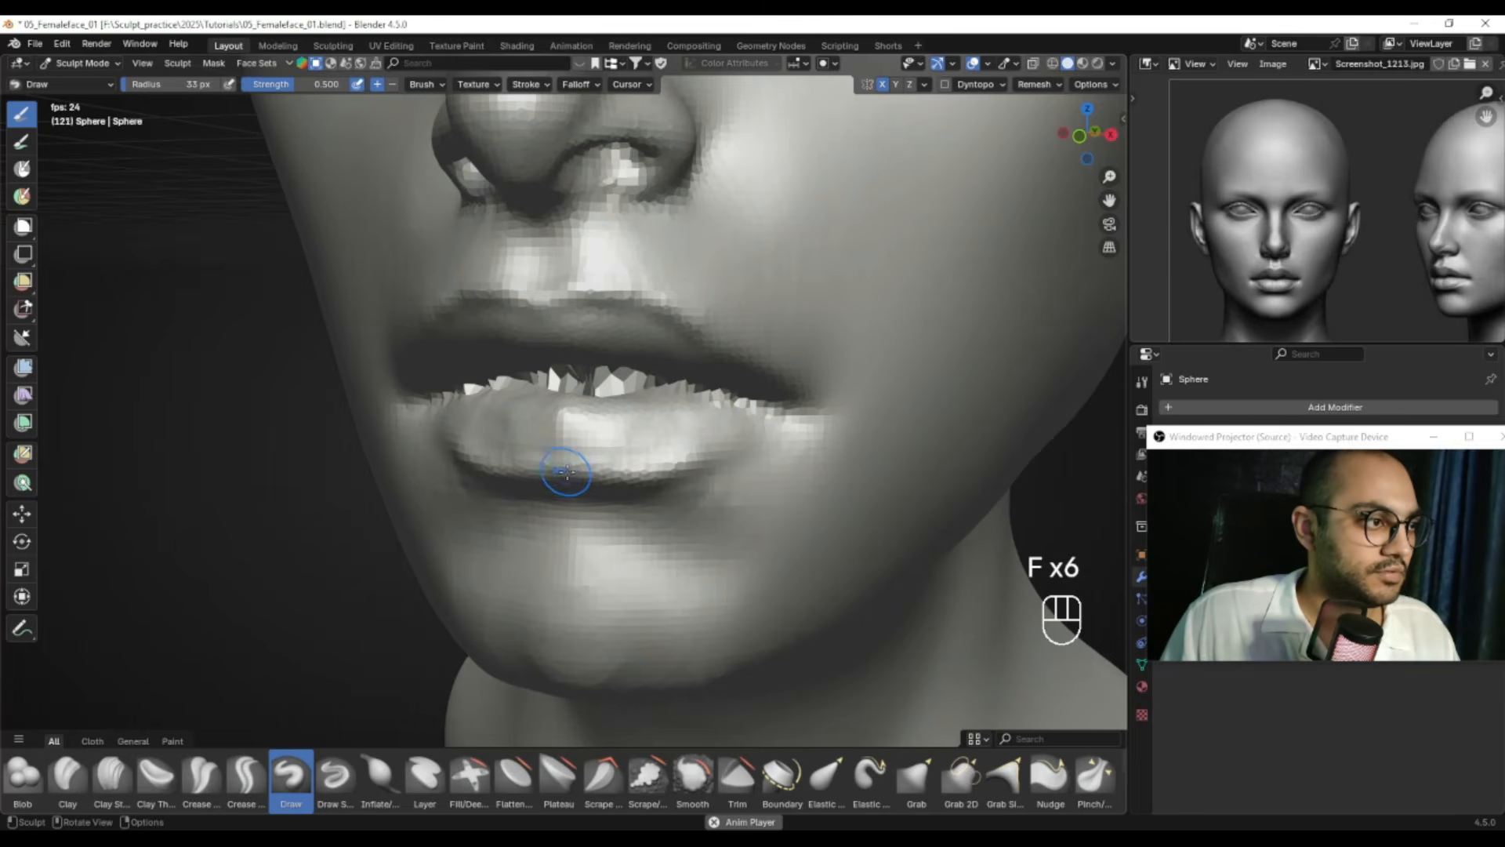
Fill out the lower lip with the Draw brush at about 59 px and smooth its surface
key("f")
left_click(619, 444)
mouse_move(599, 457)
left_mouse_down("alt")
mouse_move(646, 453)
mouse_move(584, 463)
mouse_move(627, 464)
left_mouse_up("alt")
key("f")
left_click(608, 462)
left_click_drag(604, 462, 571, 463, "shift")
key("f")
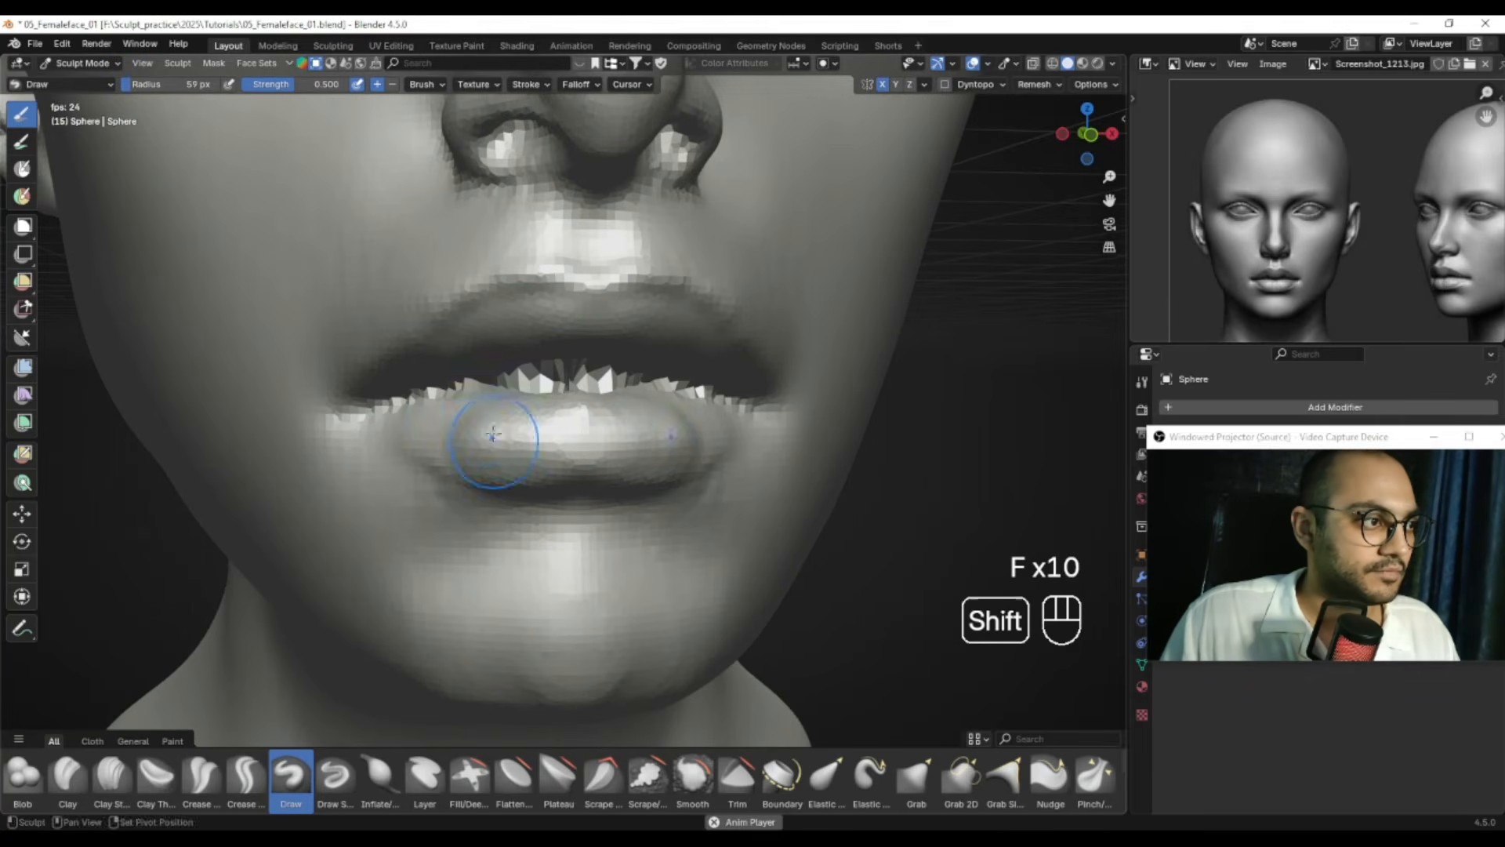
left_click_drag(559, 461, 558, 454, "shift")
Shape the lips' curvature from below with the Grab brush, reducing its radius from 168 to 126 px
right_click_drag(558, 454, 564, 345, "alt")
mouse_move(557, 368)
right_mouse_down("ctrl+alt")
mouse_move(564, 398)
mouse_move(555, 368)
right_mouse_up("ctrl+alt")
key("g")
mouse_move(592, 437)
left_mouse_down("ctrl+alt")
mouse_move(594, 417)
mouse_move(557, 470)
mouse_move(561, 427)
left_mouse_up("ctrl+alt")
mouse_move(1328, 290)
left_mouse_down("alt")
mouse_move(1142, 230)
mouse_move(1289, 244)
left_mouse_up("alt")
mouse_move(553, 480)
left_mouse_down("ctrl+alt")
mouse_move(549, 452)
mouse_move(511, 467)
left_mouse_up("ctrl+alt")
key("f")
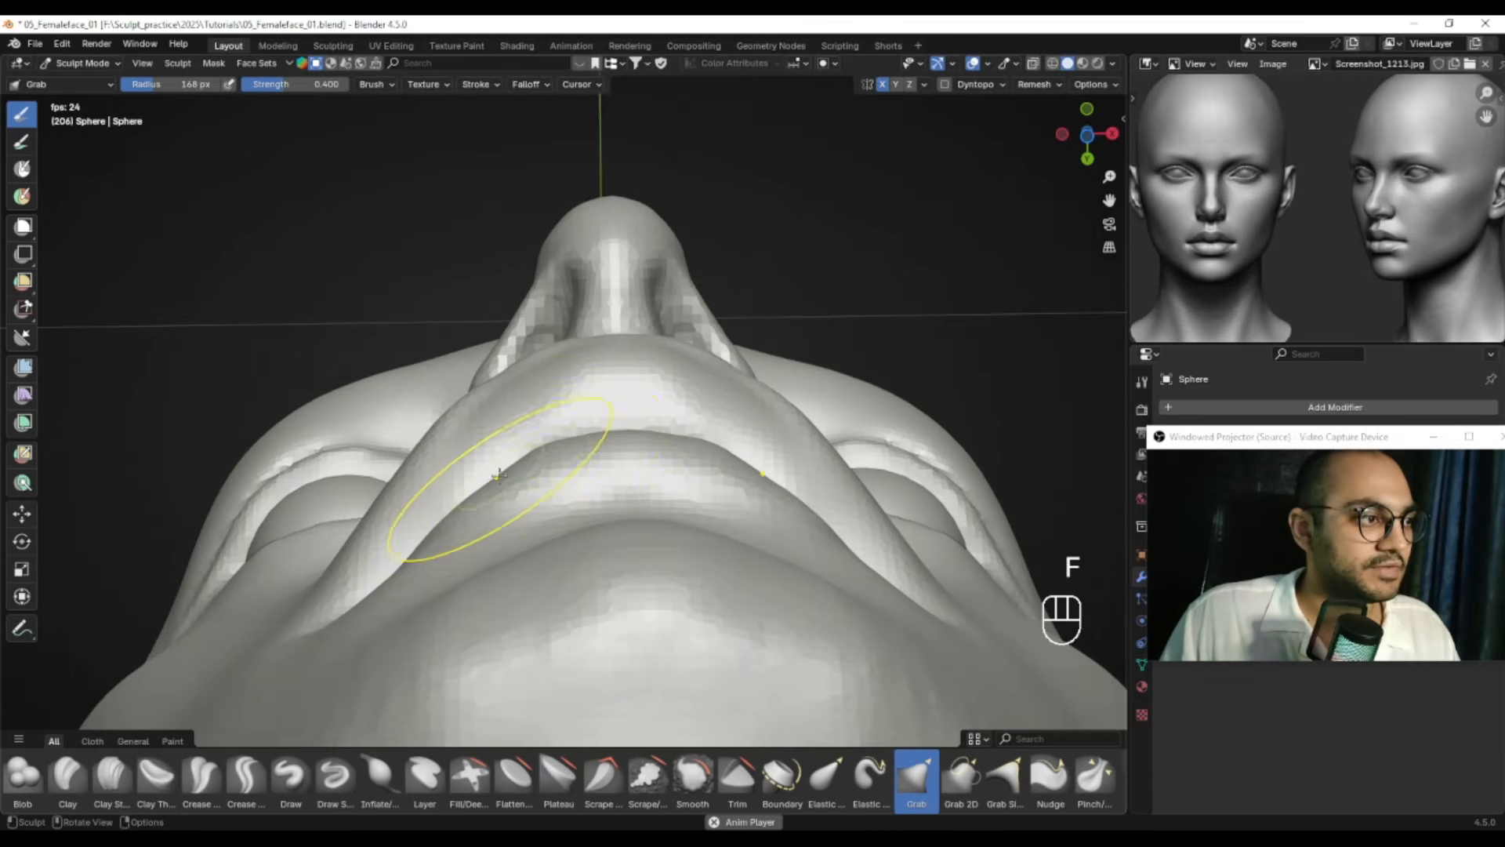
key("f")
left_click(497, 450)
key("f")
left_click(601, 442)
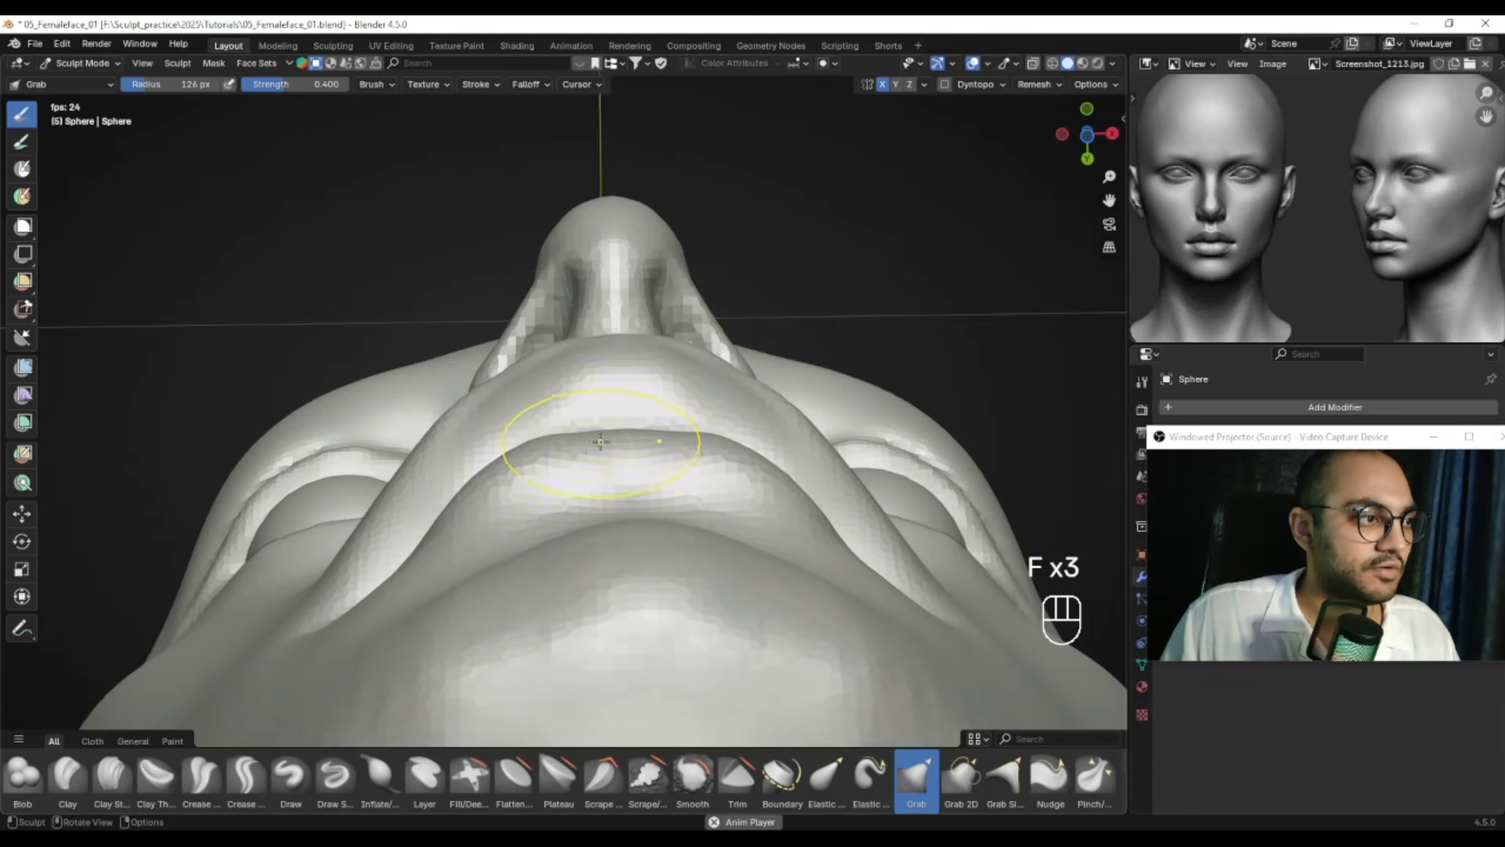
Adjust the mouth corner and outer lower lip from a three-quarter angle with an 81 px Grab brush and light smoothing
mouse_move(536, 445)
left_mouse_down("alt")
mouse_move(563, 513)
mouse_move(502, 443)
mouse_move(557, 430)
left_mouse_up("alt")
key("f")
left_click(486, 441)
key("f")
left_click(553, 429)
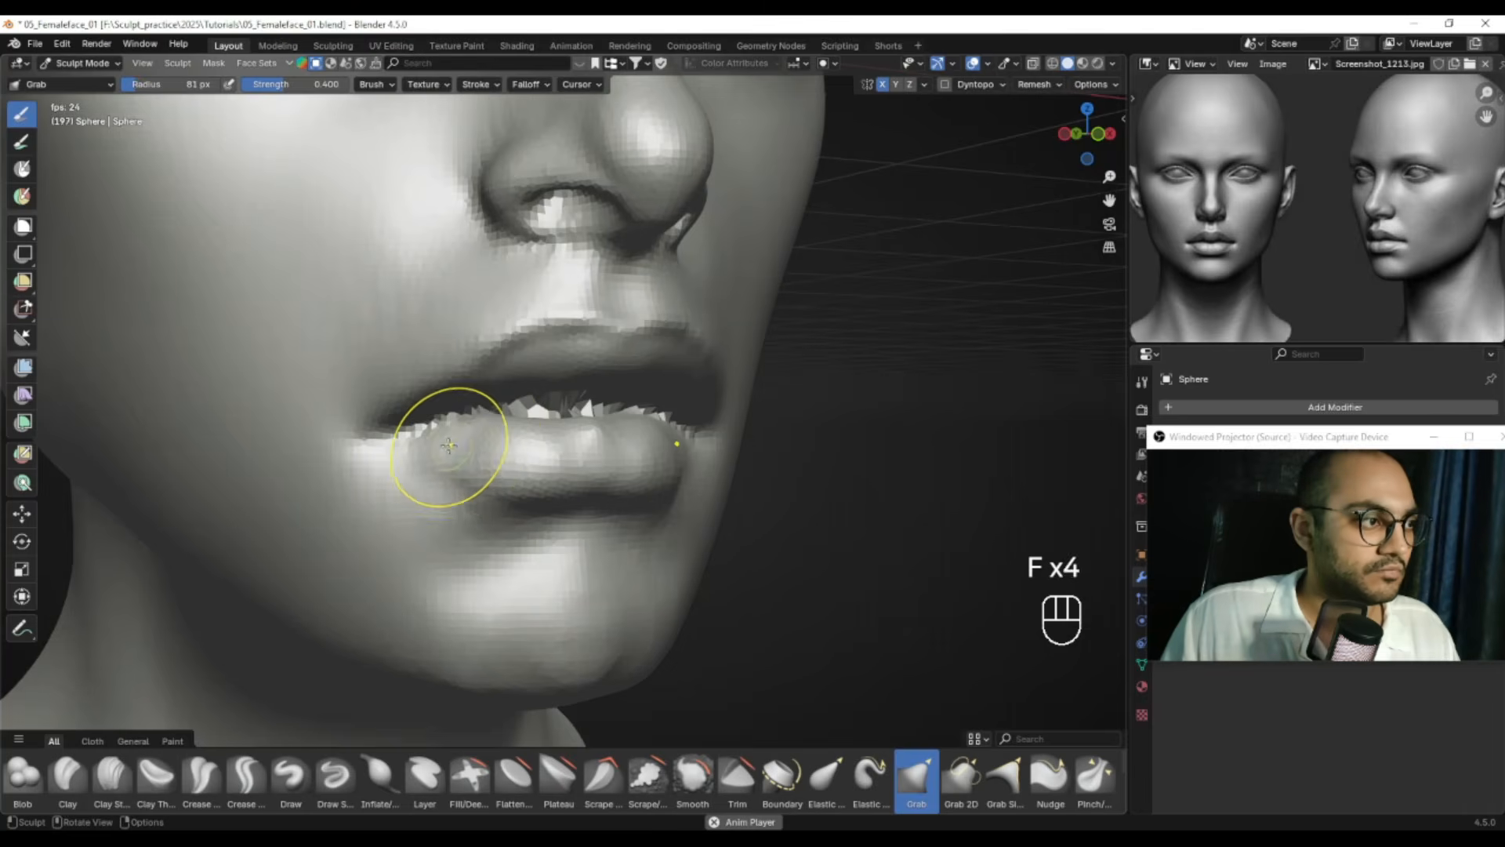
key("f")
left_click(400, 471, "shift")
mouse_move(400, 470)
left_mouse_down("alt")
mouse_move(469, 468)
mouse_move(456, 462)
left_mouse_up("alt")
Refine the contour of the lips with resized Grab strokes and smoothing
key("f")
mouse_move(626, 439)
left_mouse_down("shift")
mouse_move(603, 422)
mouse_move(613, 384)
mouse_move(630, 440)
left_mouse_up("shift")
left_click(652, 443)
key("f")
left_click(627, 430)
key("f")
Enlarge the mouth in the front reference image and reshape the lips with the Grab brush to match it
left_click_drag(1220, 260, 1238, 243, "ctrl+alt")
mouse_move(1192, 263)
left_mouse_down("alt+shift")
mouse_move(1306, 232)
mouse_move(1354, 227)
mouse_move(1373, 256)
mouse_move(1384, 239)
left_mouse_up("alt+shift")
left_click_drag(1305, 222, 1256, 219, "alt+shift")
left_click_drag(659, 344, 676, 323, "ctrl+alt")
key("f")
left_click(651, 415)
left_click_drag(637, 424, 635, 500)
key("f")
left_click(588, 420)
key("f")
left_click(570, 435)
Adjust the upper lip and mouth opening from a three-quarter angle with the Grab brush at about 92 px
key("f")
left_click(595, 425)
key("f")
mouse_move(560, 410)
left_mouse_down("ctrl+alt")
mouse_move(566, 445)
mouse_move(619, 443)
left_mouse_up("ctrl+alt")
left_click(657, 443)
left_click_drag(619, 444, 628, 420, "ctrl+alt")
key("f")
left_click(572, 431)
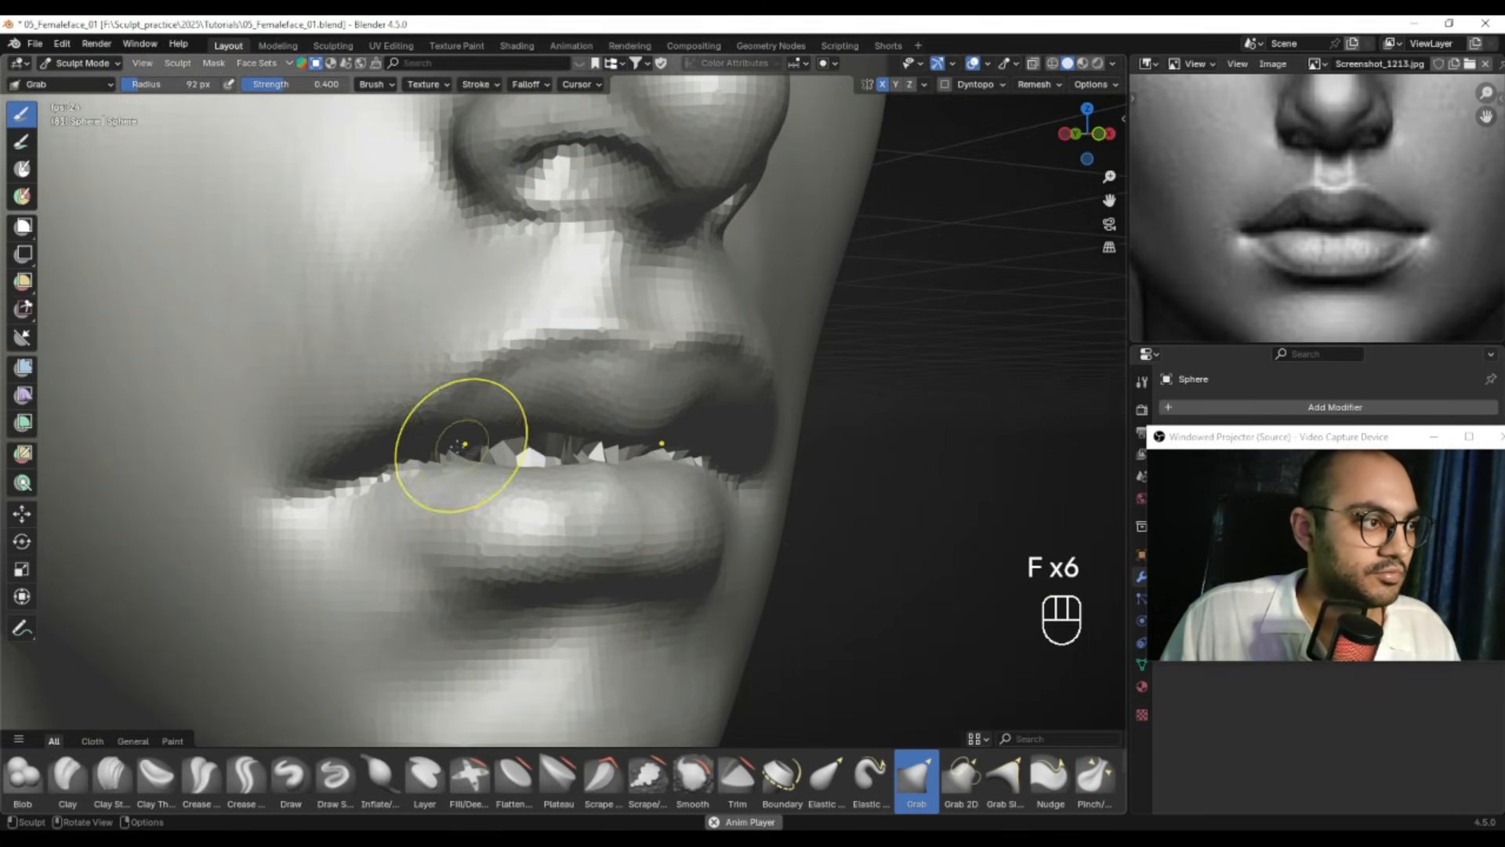
key("f")
left_click(494, 440)
left_click_drag(430, 440, 420, 436)
key("ctrl+z")
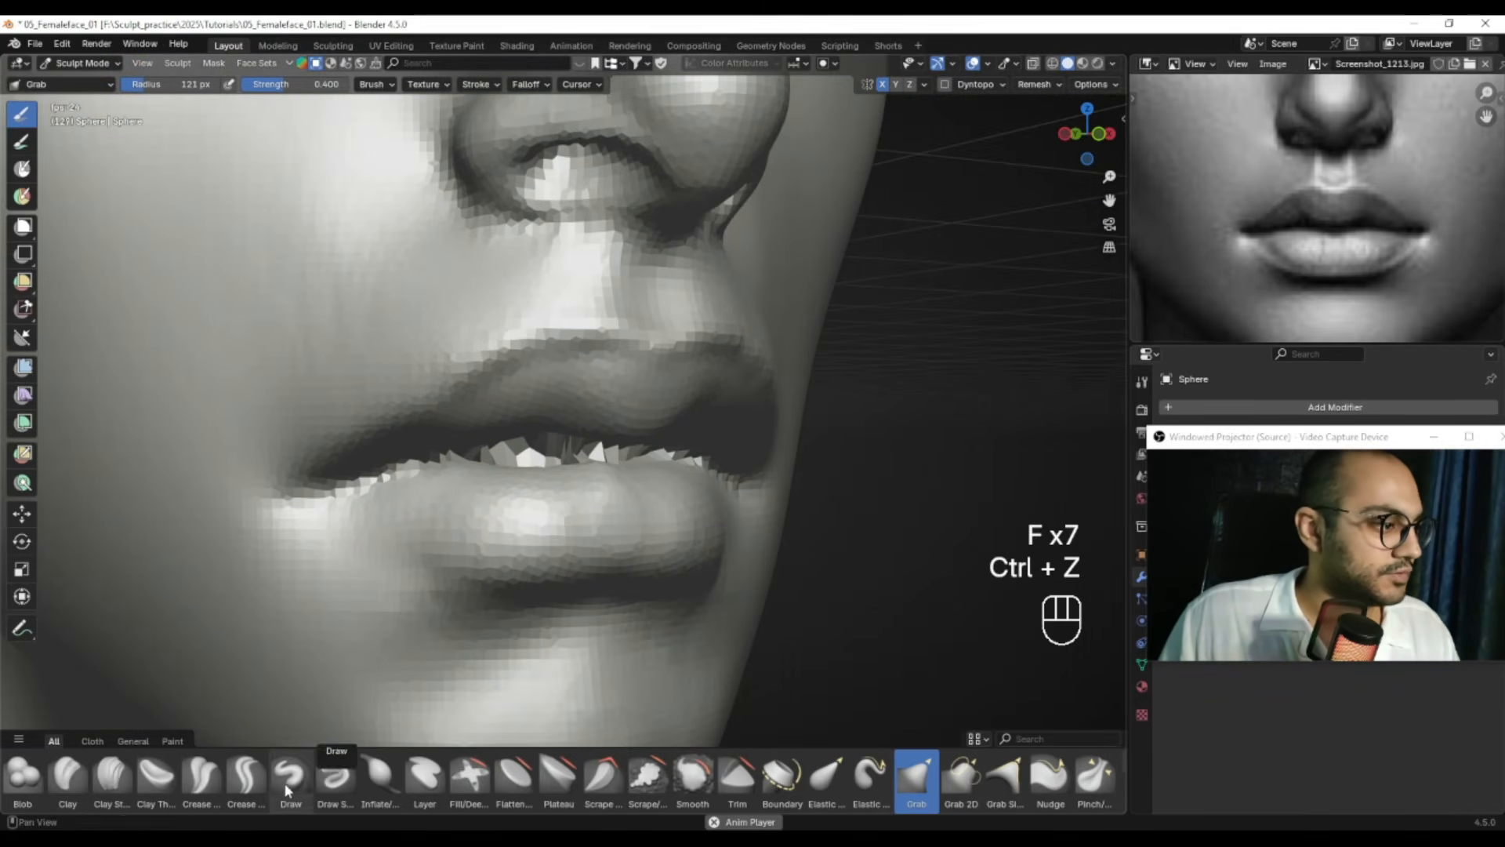
Build up and carve the upper lip's form with the Draw brush at about 48 px, undoing the unwanted stroke
left_click(288, 780)
left_click_drag(487, 519, 496, 496, "alt")
key("f")
left_click(462, 435)
key("ctrl+z")
mouse_move(485, 438)
left_mouse_down("alt+shift")
mouse_move(618, 467)
mouse_move(589, 458)
left_mouse_up("alt+shift")
key("f")
left_click(549, 450)
key("f")
left_click(575, 439)
left_click_drag(547, 404, 583, 433, "ctrl")
left_click_drag(598, 453, 558, 453, "alt")
key("f")
left_click(554, 449)
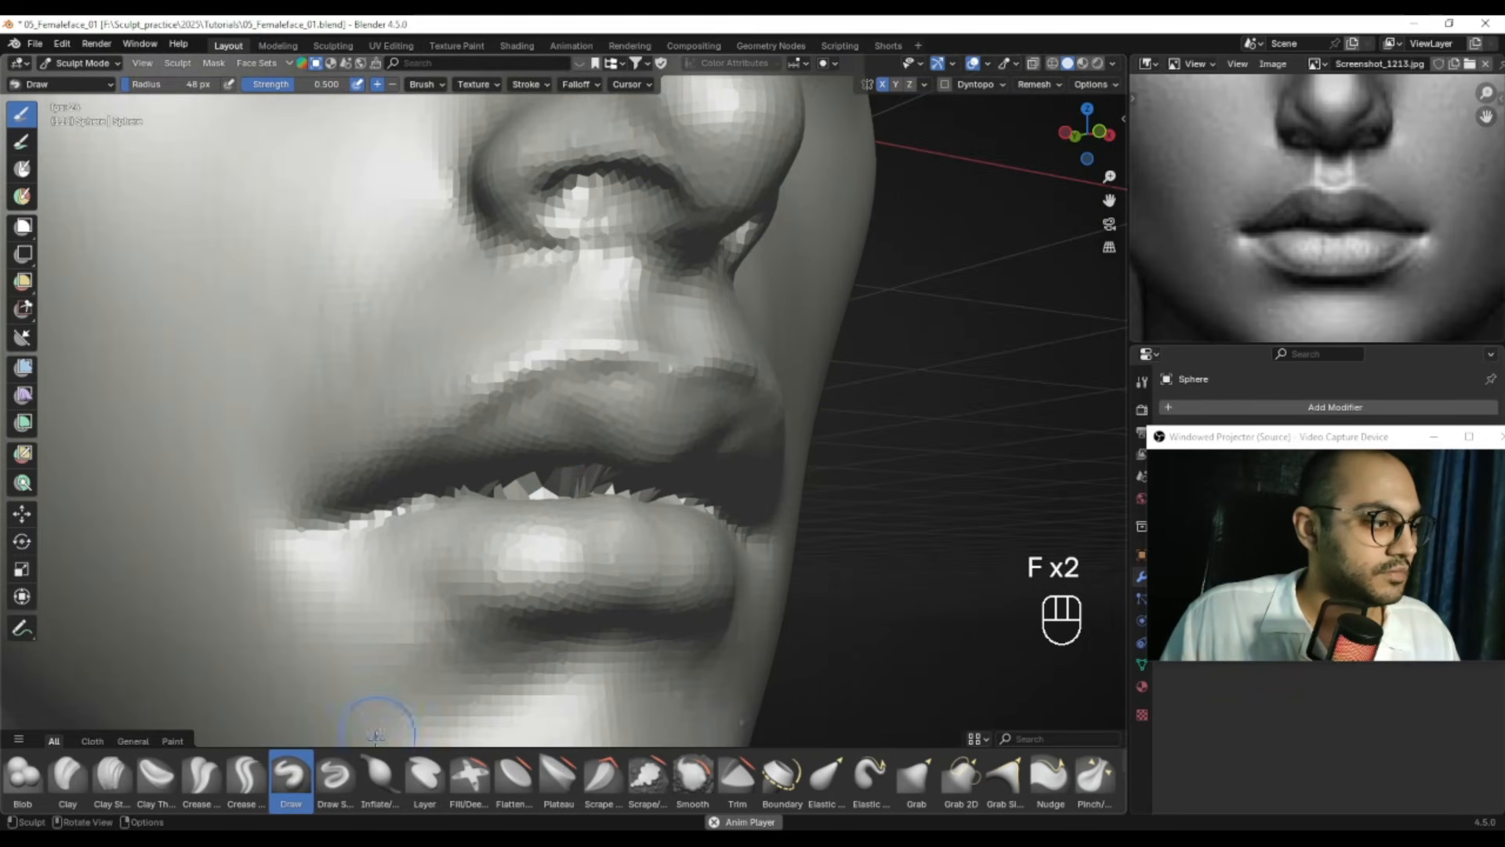
Inflate the lips near the mouth corner with a brush of about 65 px and smooth the jagged edge there
left_click(382, 778)
left_click_drag(495, 475, 533, 475, "alt")
key("f")
left_click(347, 523)
mouse_move(347, 523)
left_mouse_down()
mouse_move(420, 509)
mouse_move(384, 520)
left_mouse_up()
middle_click_drag(441, 505, 463, 496, "alt")
key("f")
left_click(437, 503)
left_click_drag(393, 524, 345, 526, "shift")
middle_click_drag(373, 518, 310, 521, "alt")
middle_click_drag(337, 523, 436, 500, "ctrl+alt")
mouse_move(436, 500)
left_mouse_down("shift")
mouse_move(471, 478)
mouse_move(440, 509)
left_mouse_up("shift")
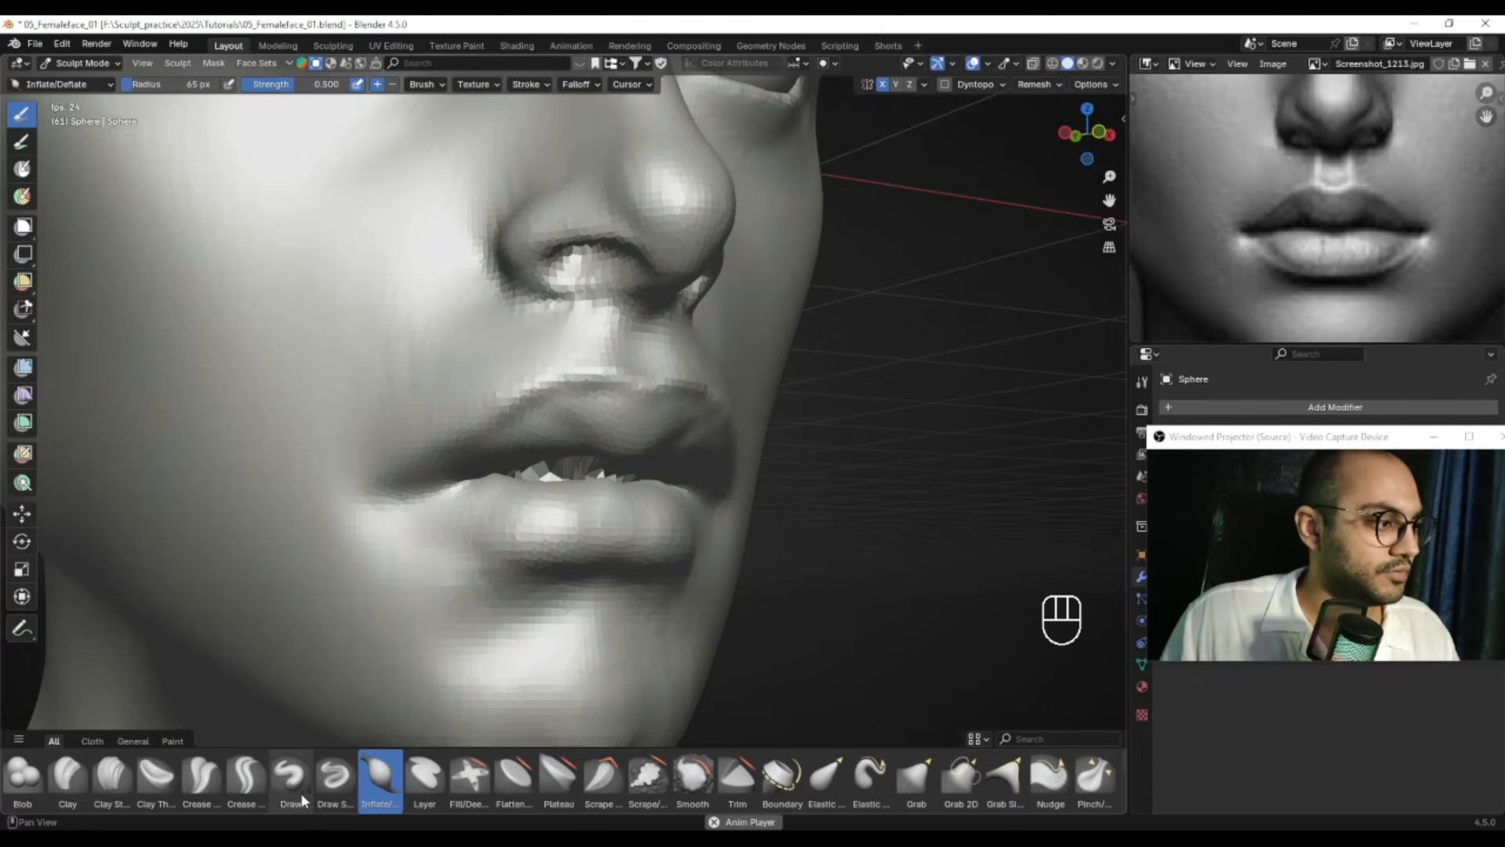
Crease the line between the lips out to the mouth corner with a 37 px Crease Polish brush, smoothing its end
left_click(210, 783)
middle_click_drag(392, 560, 469, 508, "ctrl+alt")
key("f")
left_click(446, 479)
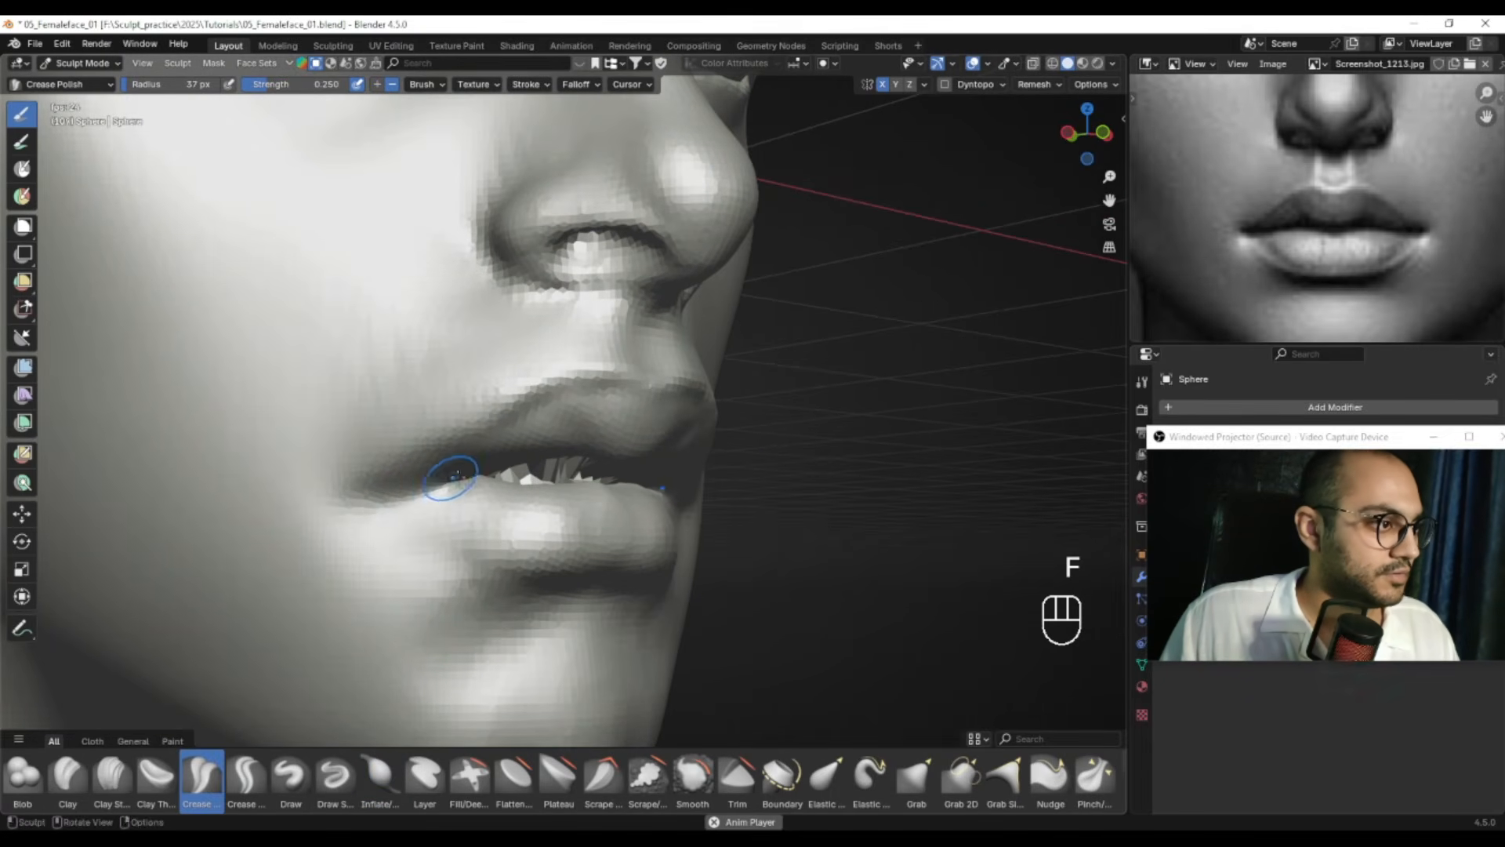
mouse_move(445, 480)
left_mouse_down("shift")
mouse_move(410, 504)
mouse_move(335, 511)
left_mouse_up("shift")
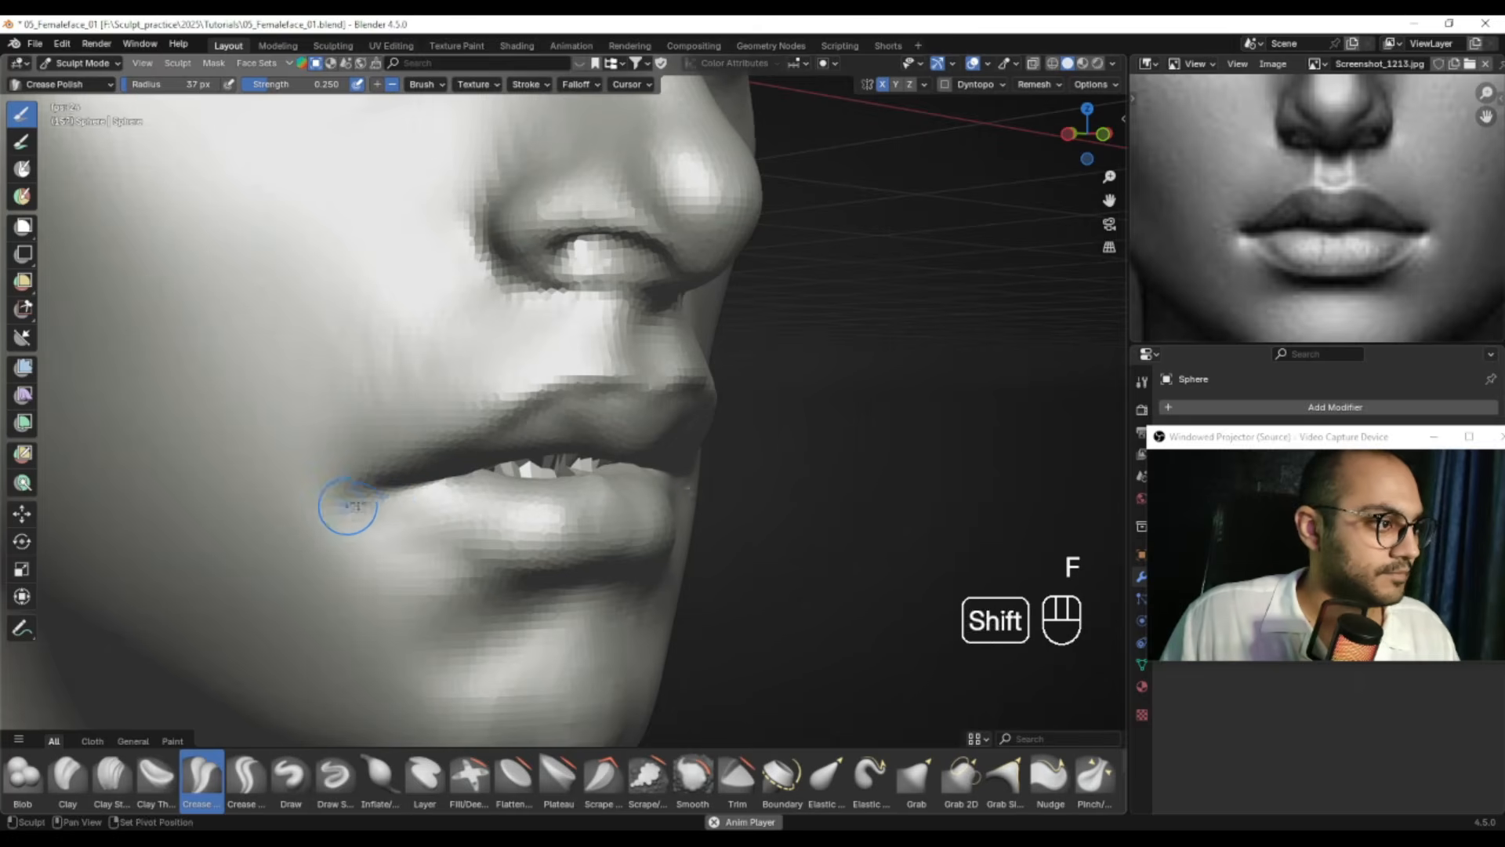
mouse_move(341, 529)
middle_mouse_down("alt")
mouse_move(430, 497)
mouse_move(408, 488)
middle_mouse_up("alt")
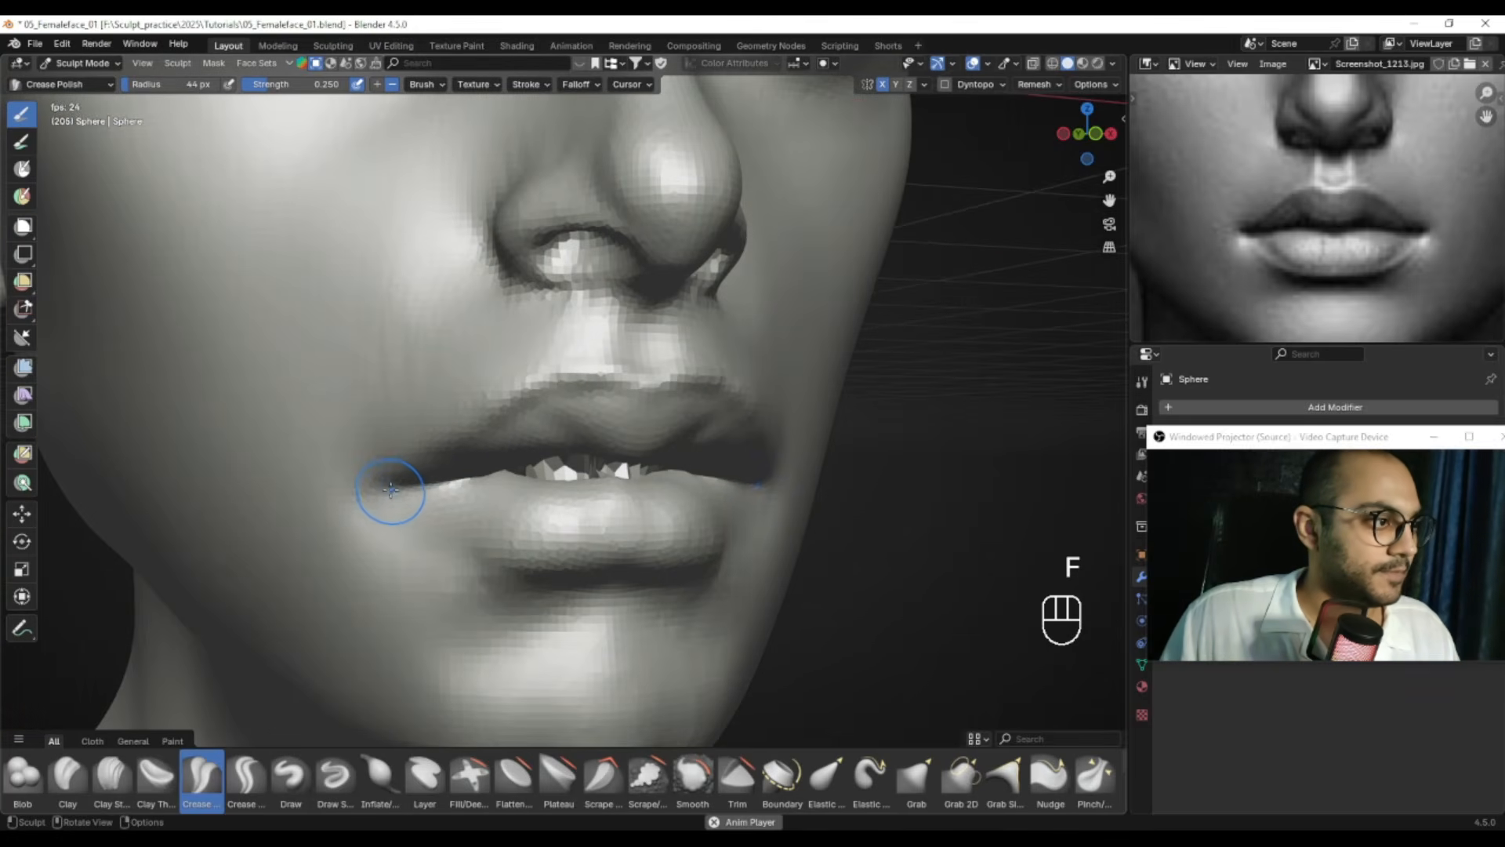
Deepen and clean up the mouth corner with Crease Polish strokes of about 35 px and smoothing
key("f")
key("f")
left_click(384, 487)
mouse_move(384, 487)
left_mouse_down("alt")
mouse_move(403, 484)
mouse_move(356, 488)
left_mouse_up("alt")
left_click_drag(348, 487, 386, 484, "alt")
key("f")
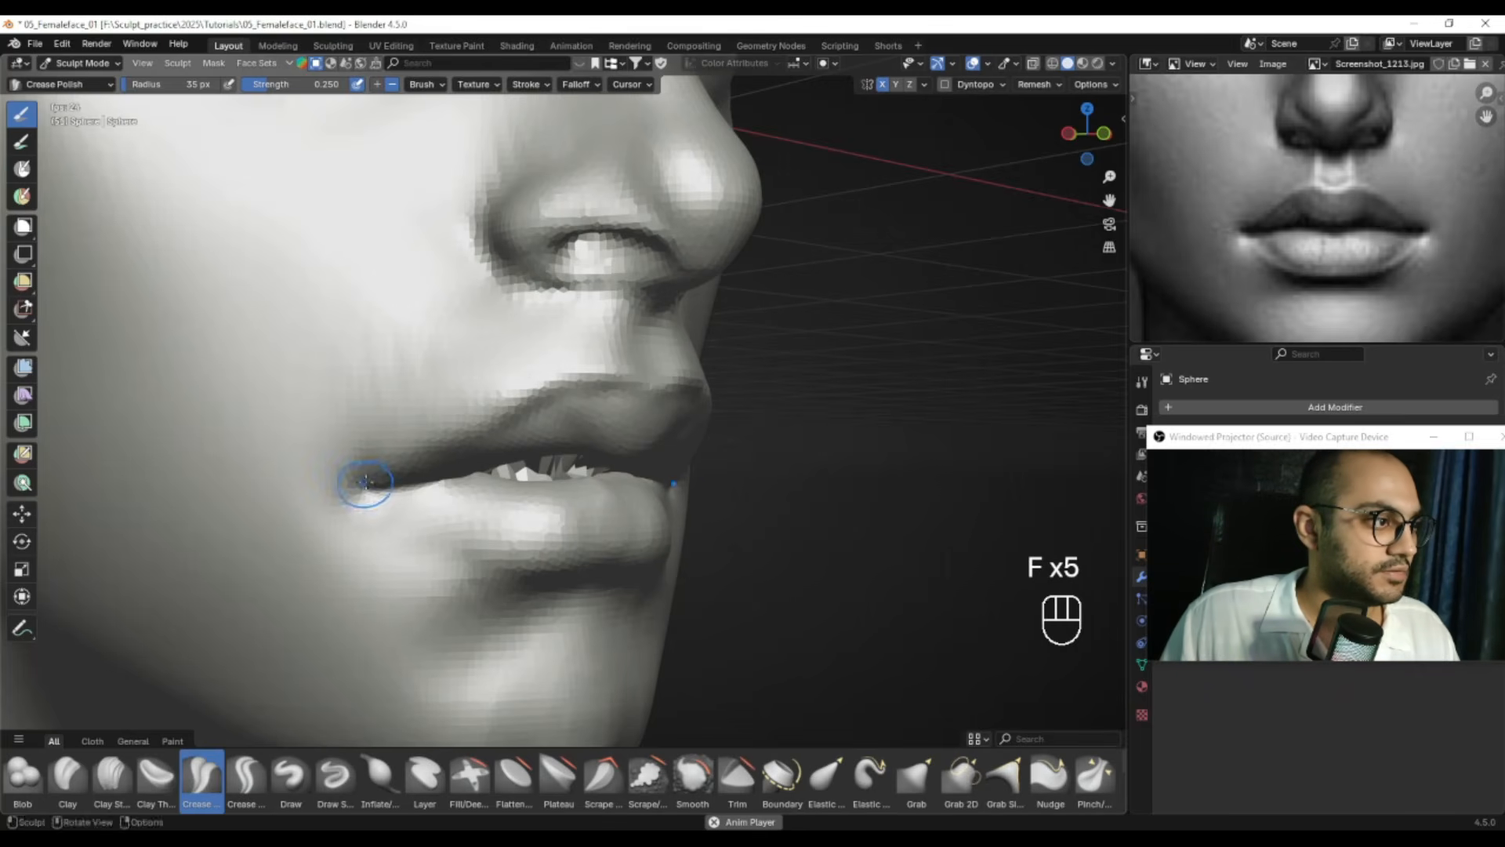
left_click_drag(376, 496, 355, 490)
key("f")
left_click(353, 501)
mouse_move(349, 506)
left_mouse_down("shift")
mouse_move(339, 531)
mouse_move(407, 501)
mouse_move(359, 482)
left_mouse_up("shift")
key("f")
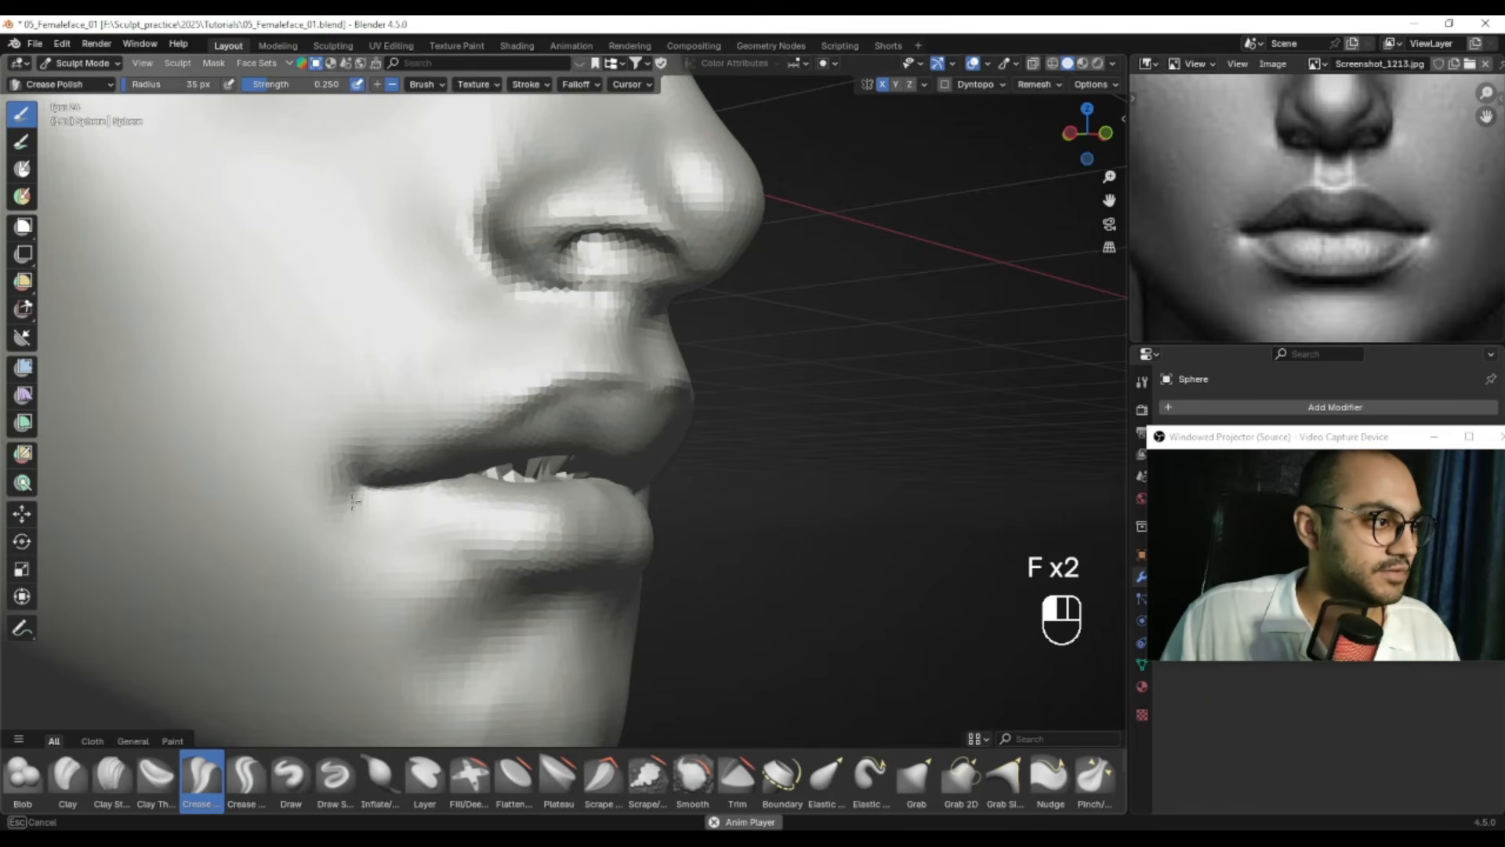
key("f")
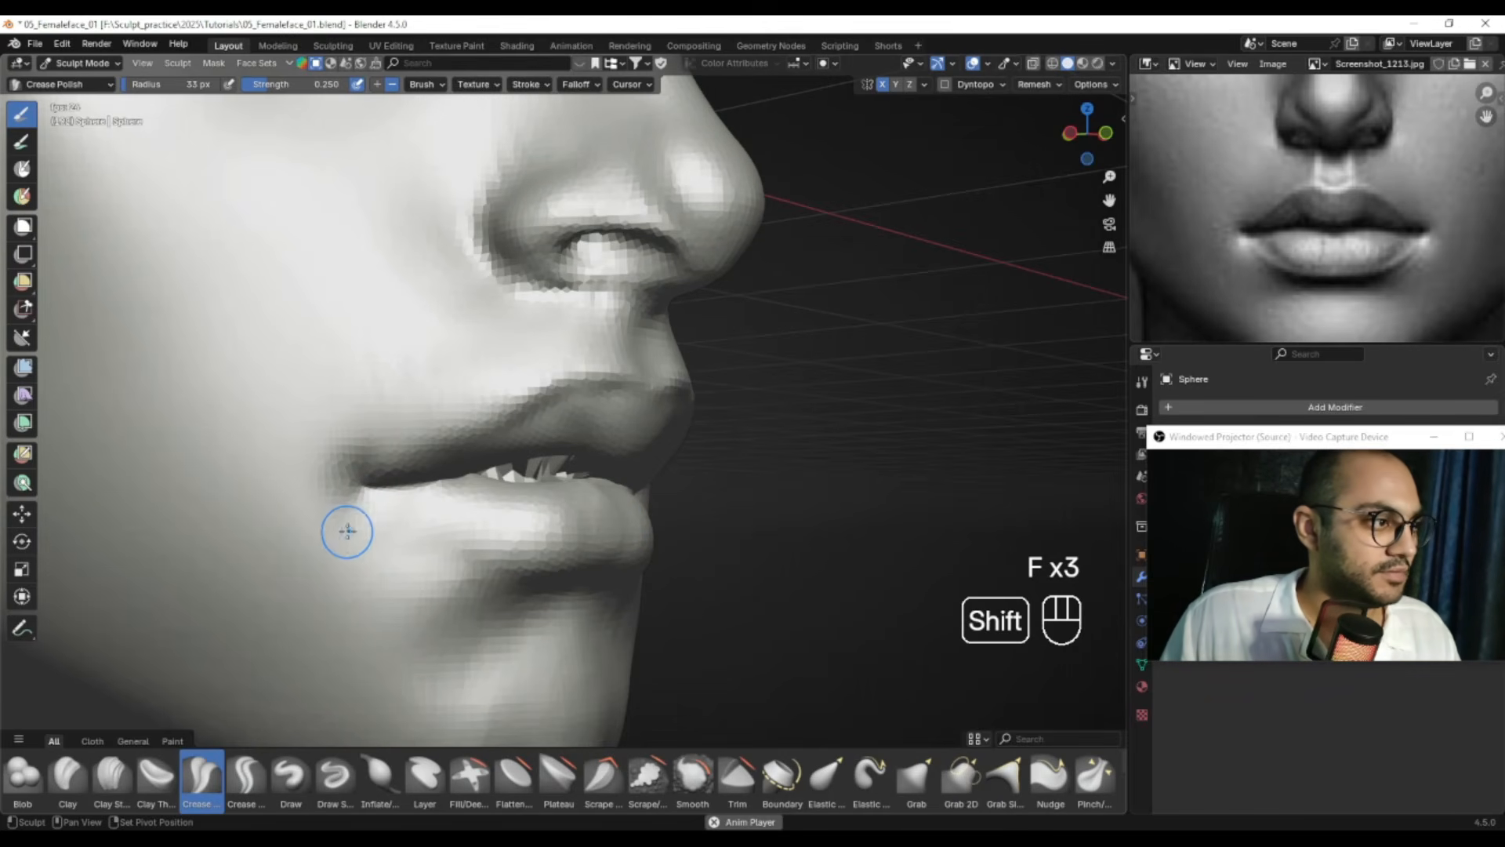
Switch to the Grab brush and enlarge it to about 120 px for reshaping the face
middle_click_drag(1091, 269, 275, 473, "alt")
middle_click_drag(471, 368, 541, 407, "ctrl+alt")
middle_click_drag(502, 439, 580, 448, "alt")
mouse_move(564, 502)
middle_mouse_down("ctrl+alt")
mouse_move(569, 442)
mouse_move(547, 494)
mouse_move(568, 482)
mouse_move(558, 467)
middle_mouse_up("ctrl+alt")
key("g")
key("f")
key("f")
middle_click_drag(552, 462, 544, 498, "ctrl+alt")
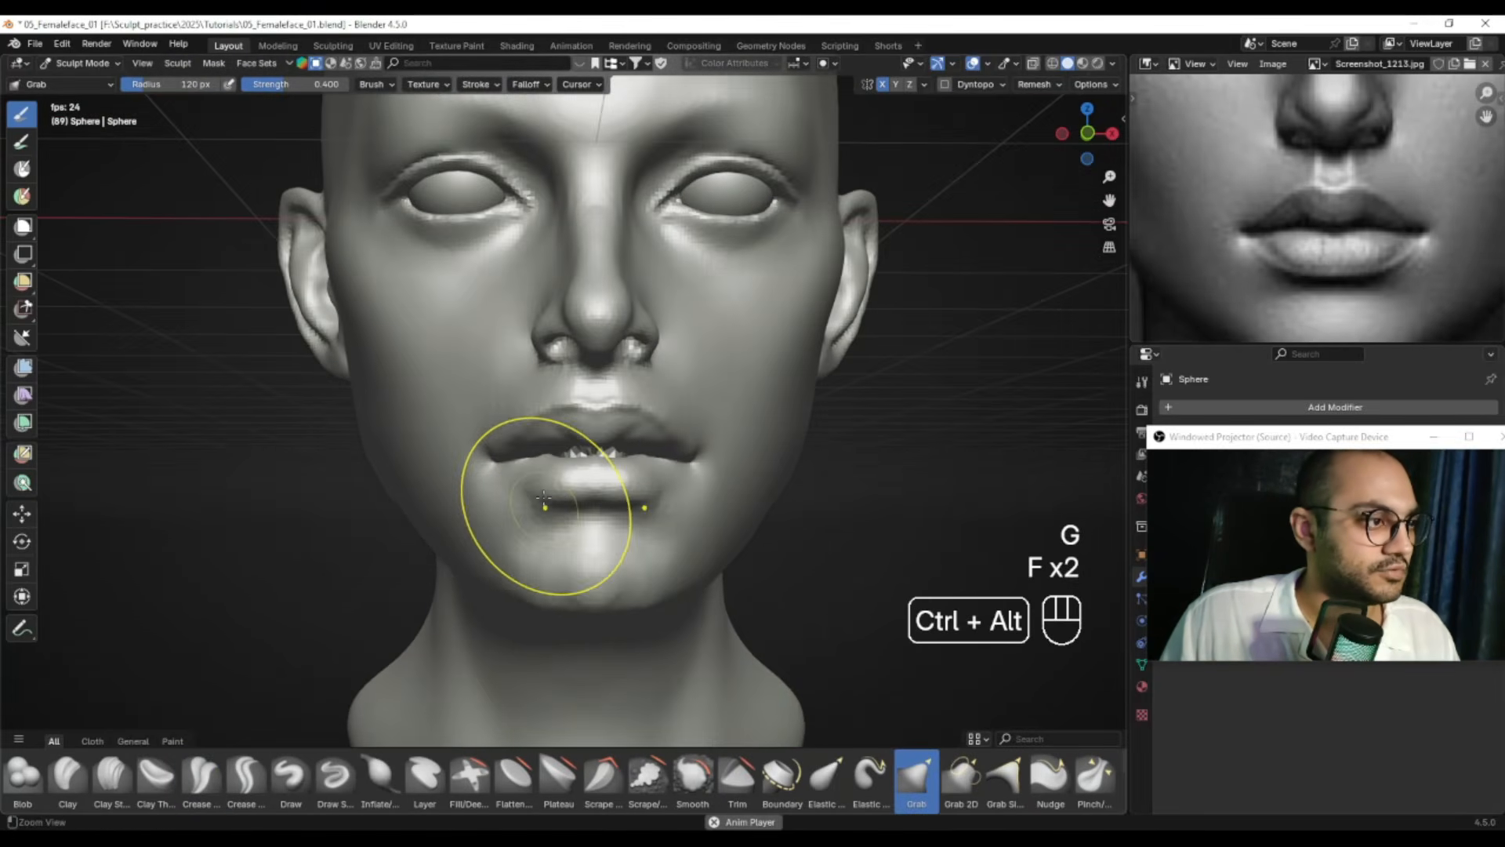
Nudge the side of the head near the temple with the Grab brush in front view, following the front reference
key("KP_1")
middle_click_drag(1163, 305, 1258, 247, "ctrl+alt")
middle_click_drag(1275, 170, 1258, 291, "alt")
middle_click_drag(589, 376, 588, 451, "ctrl+alt")
middle_click_drag(594, 428, 610, 415, "alt")
mouse_move(600, 408)
left_mouse_down("ctrl+alt")
mouse_move(551, 439)
mouse_move(546, 412)
mouse_move(561, 460)
mouse_move(534, 454)
mouse_move(523, 476)
left_mouse_up("ctrl+alt")
left_click(512, 482)
left_click_drag(649, 428, 670, 441, "alt+shift")
key("f")
left_click(682, 440)
left_click_drag(507, 381, 513, 379)
Refine the side contour of the skull above the ear with short Grab strokes
key("f")
left_click(505, 317)
left_click_drag(509, 318, 507, 317)
right_click_drag(541, 323, 510, 329, "alt")
key("f")
left_click(533, 323)
left_click_drag(539, 325, 534, 331)
right_click_drag(535, 334, 566, 337, "alt")
Adjust the outline of the cheek and jaw with the Grab brush at about 85 px
key("f")
left_click(510, 427)
left_click_drag(521, 418, 515, 422)
mouse_move(511, 462)
right_mouse_down("alt")
mouse_move(542, 474)
mouse_move(480, 477)
right_mouse_up("alt")
key("f")
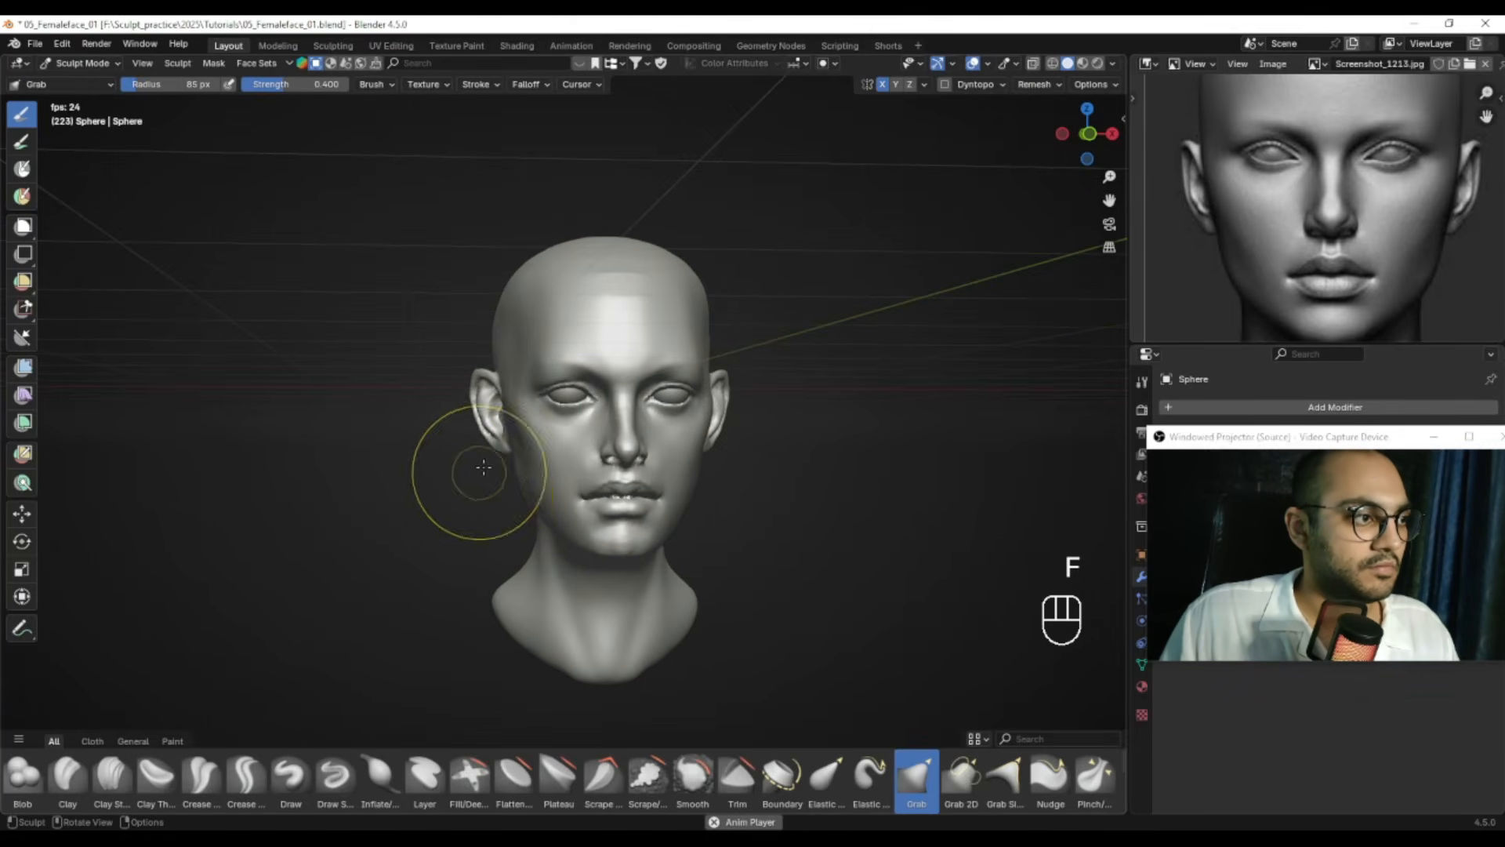
left_click(517, 458)
right_click_drag(558, 488, 553, 494, "alt")
left_click_drag(553, 495, 561, 494)
mouse_move(561, 494)
right_mouse_down("alt+shift")
mouse_move(550, 439)
mouse_move(585, 386)
mouse_move(564, 471)
right_mouse_up("alt+shift")
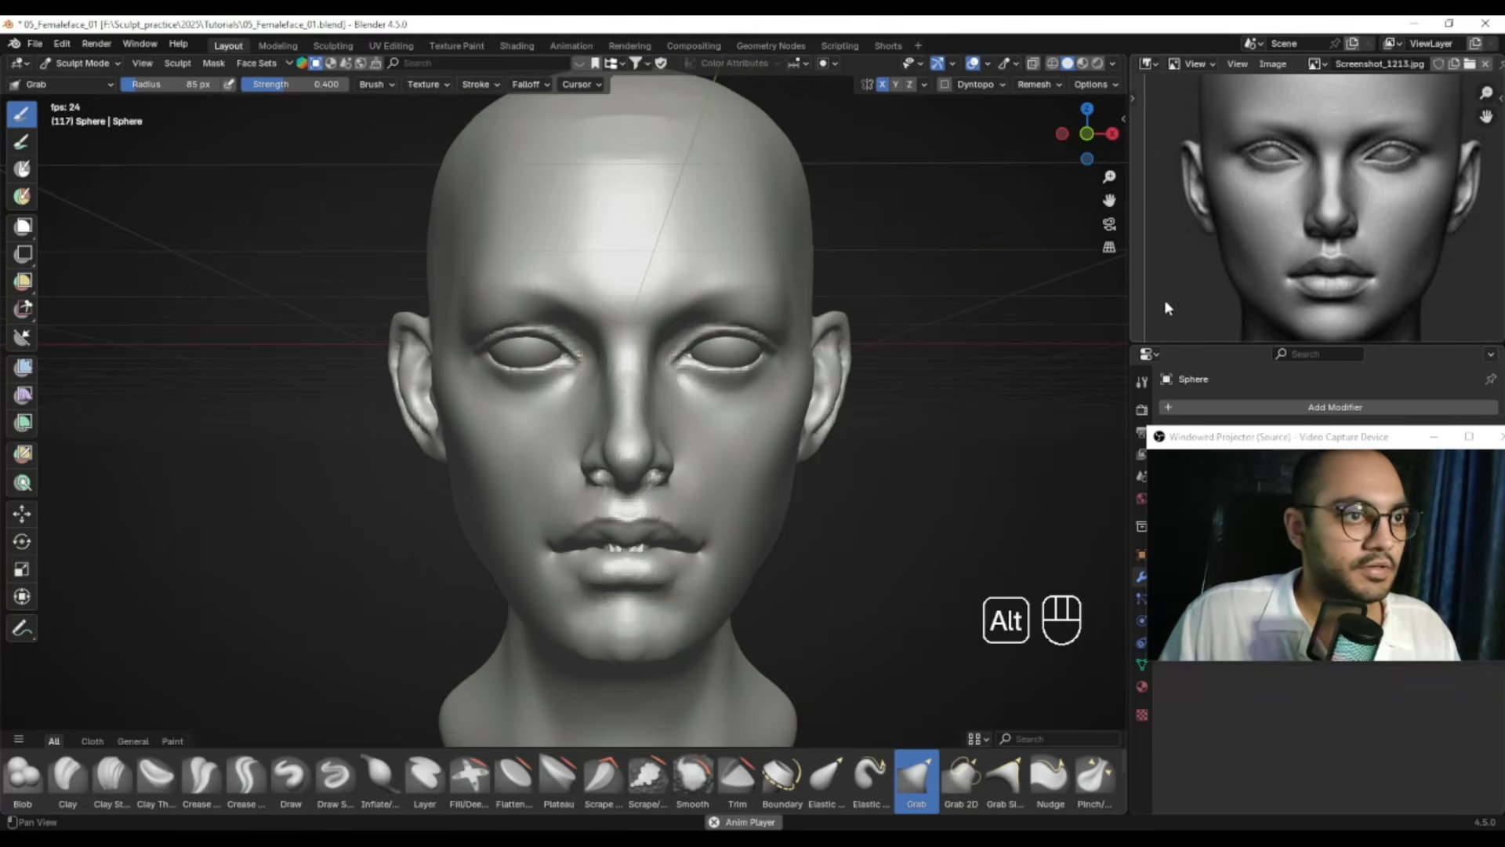
Compare the mouth corner's alignment with the eye on the reference and the sculpt by drawing vertical lines on a screen capture
key("Print")
left_click_drag(1190, 79, 1465, 332)
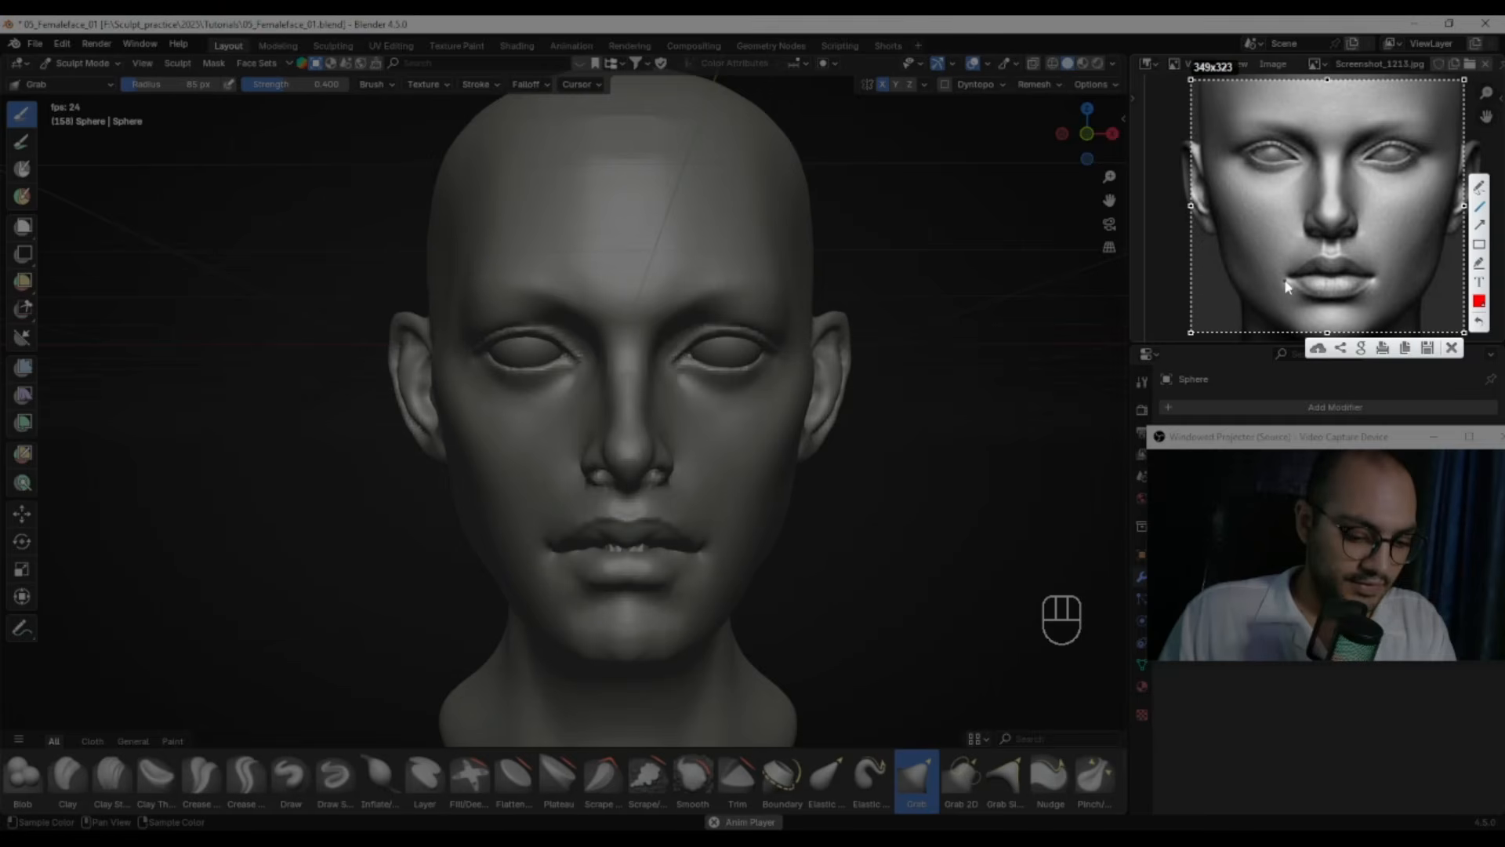
left_click_drag(1285, 277, 1284, 145)
left_click_drag(555, 550, 563, 404)
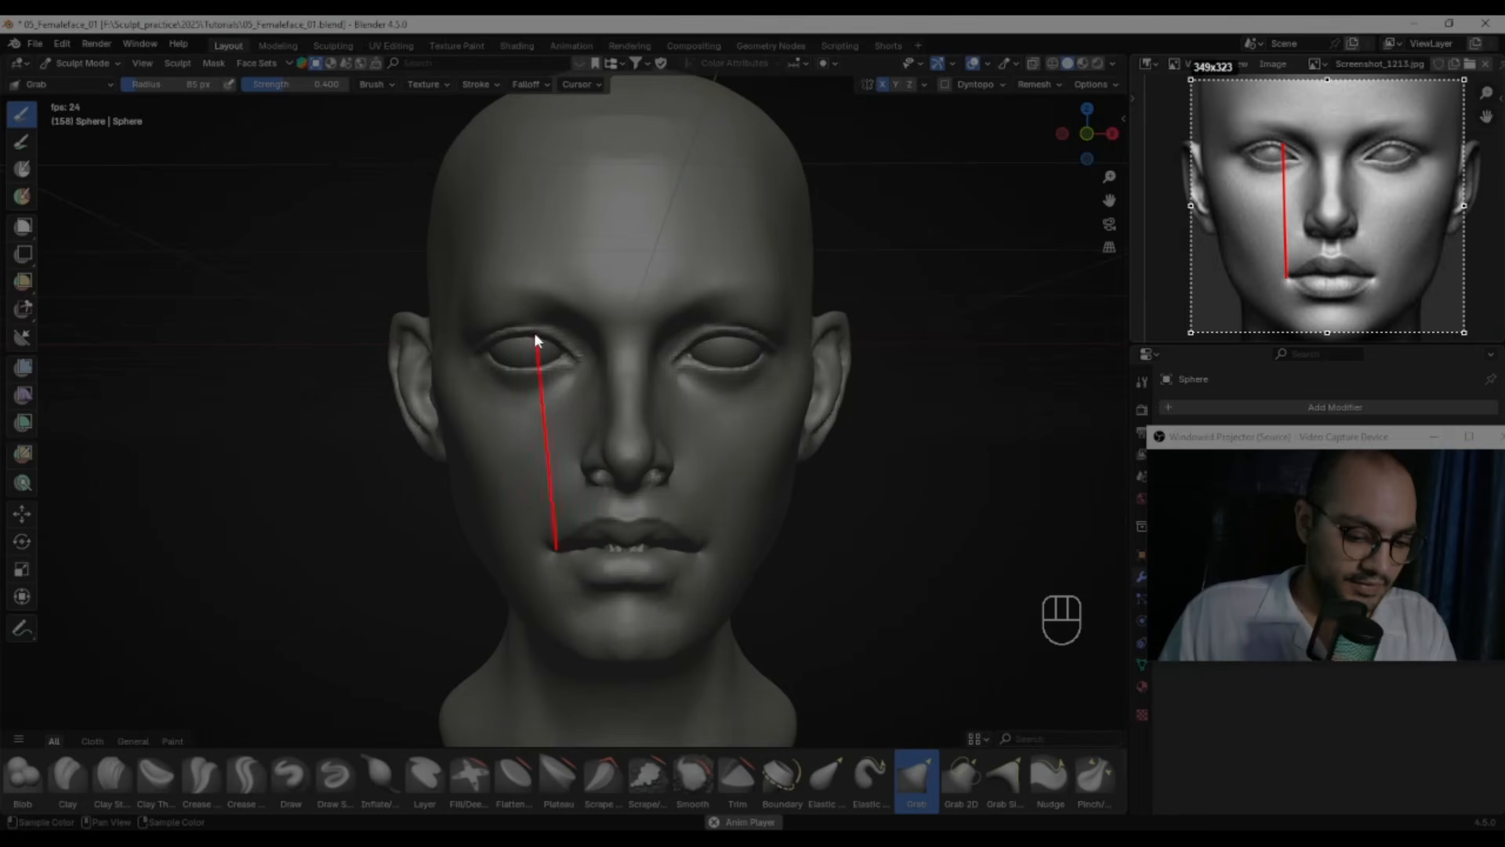
left_click_drag(548, 321, 548, 320)
key("Escape")
Adjust the mouth corners' position relative to the eyes with the Grab brush
mouse_move(619, 557)
left_mouse_down("ctrl+alt")
mouse_move(649, 496)
mouse_move(641, 400)
left_mouse_up("ctrl+alt")
mouse_move(641, 400)
left_mouse_down("ctrl+alt")
mouse_move(632, 531)
mouse_move(632, 494)
left_mouse_up("ctrl+alt")
mouse_move(632, 494)
left_mouse_down("alt+shift")
mouse_move(627, 466)
mouse_move(535, 475)
mouse_move(560, 464)
left_mouse_up("alt+shift")
key("f")
left_click(656, 465)
key("f")
left_click(553, 473)
key("f")
left_click(578, 473)
Check the head's proportions against the front and three-quarter references from several angles and save the file
mouse_move(598, 421)
middle_mouse_down("alt")
mouse_move(622, 538)
mouse_move(696, 465)
mouse_move(713, 497)
mouse_move(633, 494)
mouse_move(736, 493)
mouse_move(743, 425)
mouse_move(710, 436)
middle_mouse_up("alt")
middle_click_drag(711, 436, 791, 380, "ctrl+alt")
middle_click_drag(1395, 265, 1333, 243, "alt")
middle_click_drag(1332, 243, 1294, 286, "ctrl+alt")
mouse_move(674, 459)
middle_mouse_down("alt")
mouse_move(600, 463)
mouse_move(556, 416)
mouse_move(591, 400)
mouse_move(596, 434)
mouse_move(500, 390)
middle_mouse_up("alt")
scroll(597, 433, "down", 3)
left_click_drag(474, 383, 475, 398, "shift")
middle_click_drag(482, 408, 568, 380, "alt")
middle_click_drag(604, 440, 604, 419, "ctrl+alt")
mouse_move(604, 423)
middle_mouse_down("alt")
mouse_move(711, 444)
mouse_move(729, 440)
mouse_move(662, 440)
mouse_move(681, 409)
mouse_move(766, 420)
mouse_move(732, 446)
mouse_move(755, 445)
mouse_move(766, 471)
middle_mouse_up("alt")
key("ctrl+s")
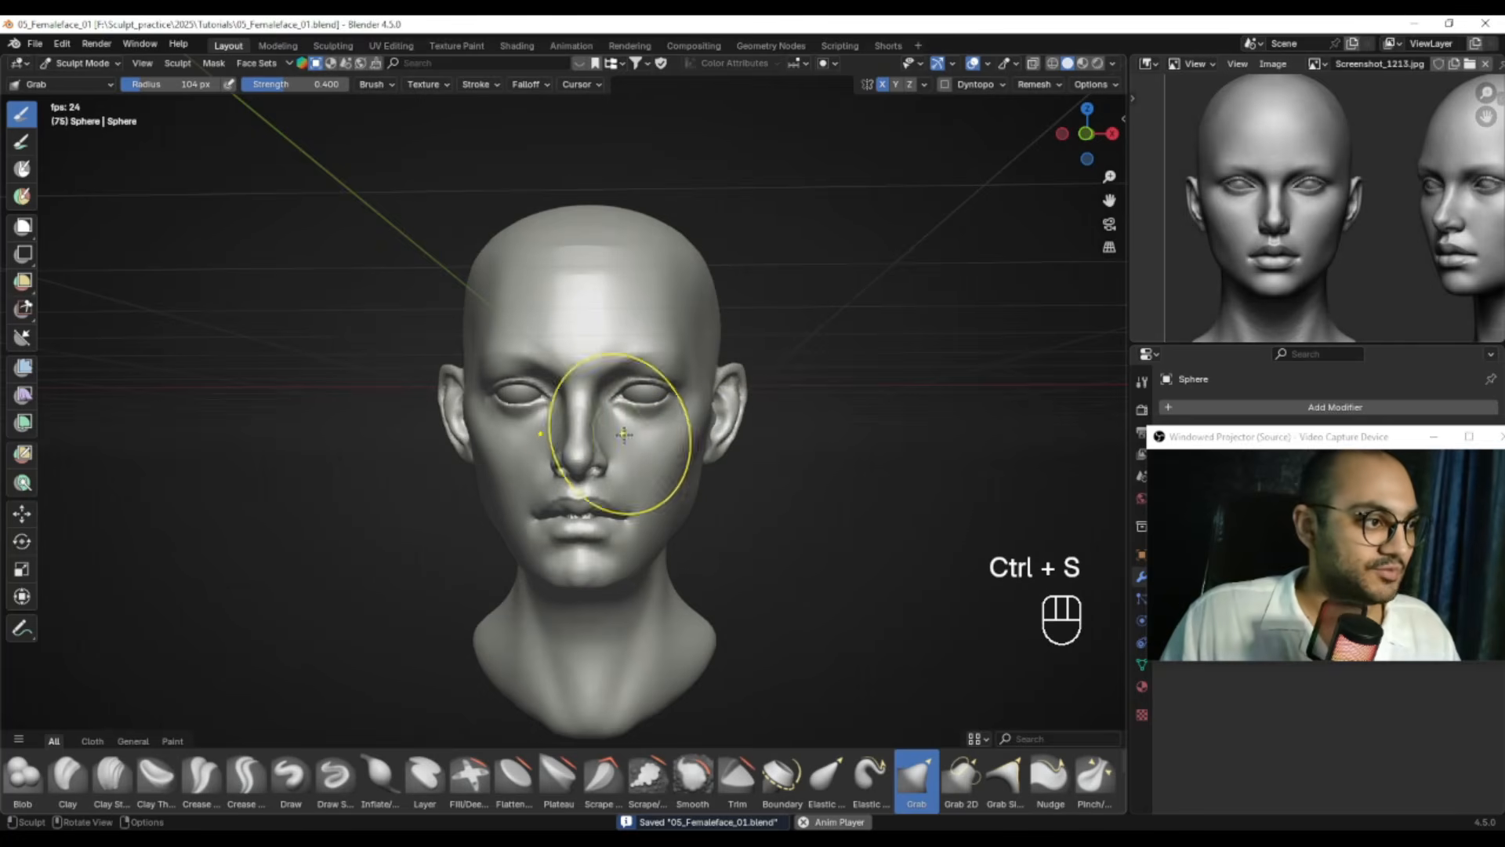
Paint a mask over the upper lip with the Mask brush reduced to about 39 px, undoing the oversized first stroke
middle_click_drag(624, 519, 655, 502, "ctrl+alt")
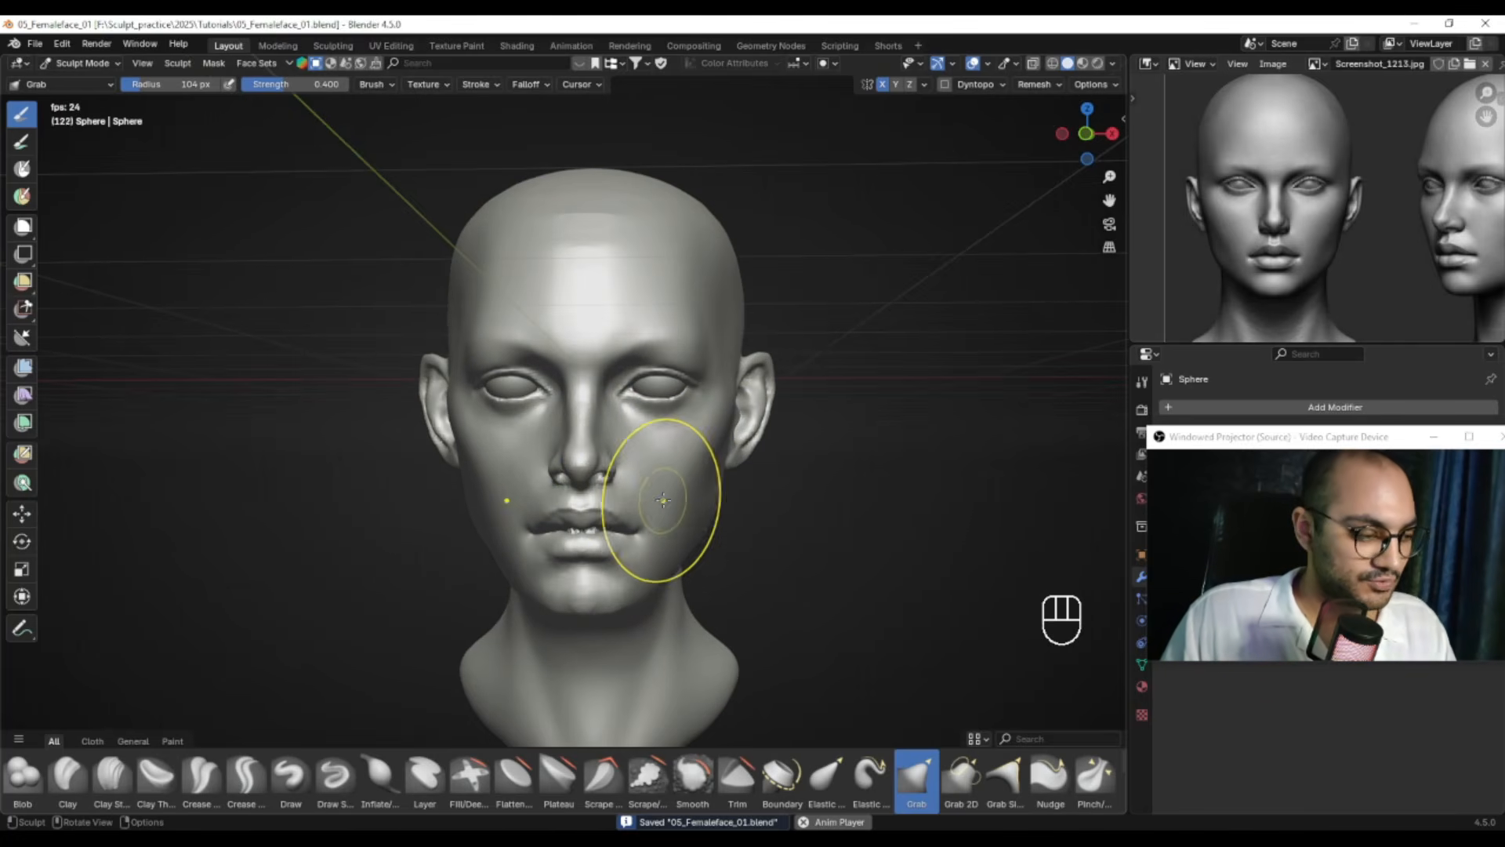
key("m")
key("f")
left_click(619, 511)
key("f")
left_click(597, 514)
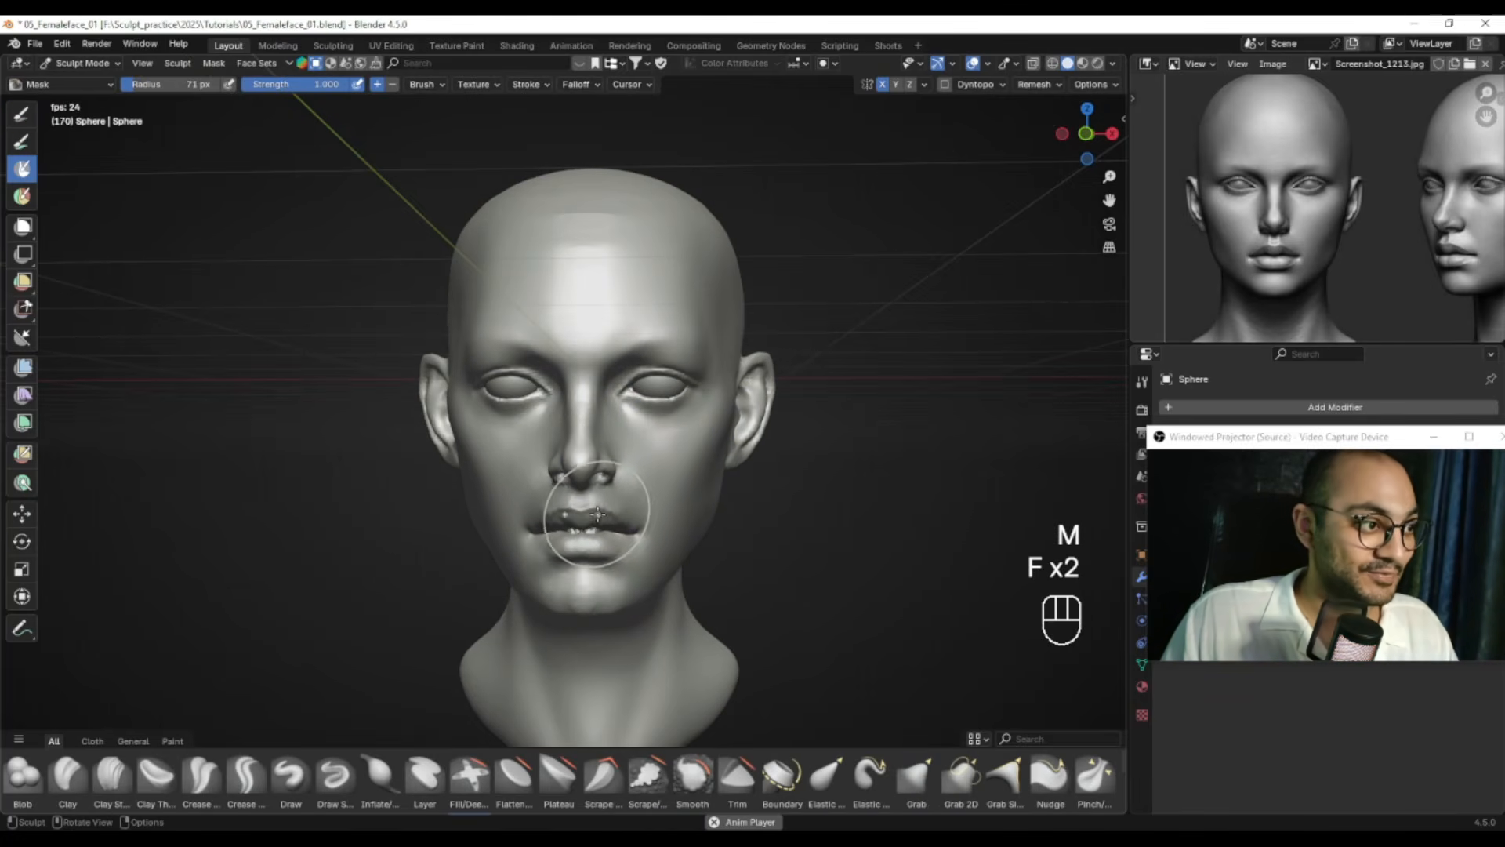
key("ctrl+z")
mouse_move(632, 511)
middle_mouse_down("alt")
mouse_move(642, 521)
mouse_move(598, 359)
mouse_move(658, 470)
mouse_move(565, 494)
middle_mouse_up("alt")
key("f")
left_click(629, 480)
key("f")
left_click(613, 487)
key("f")
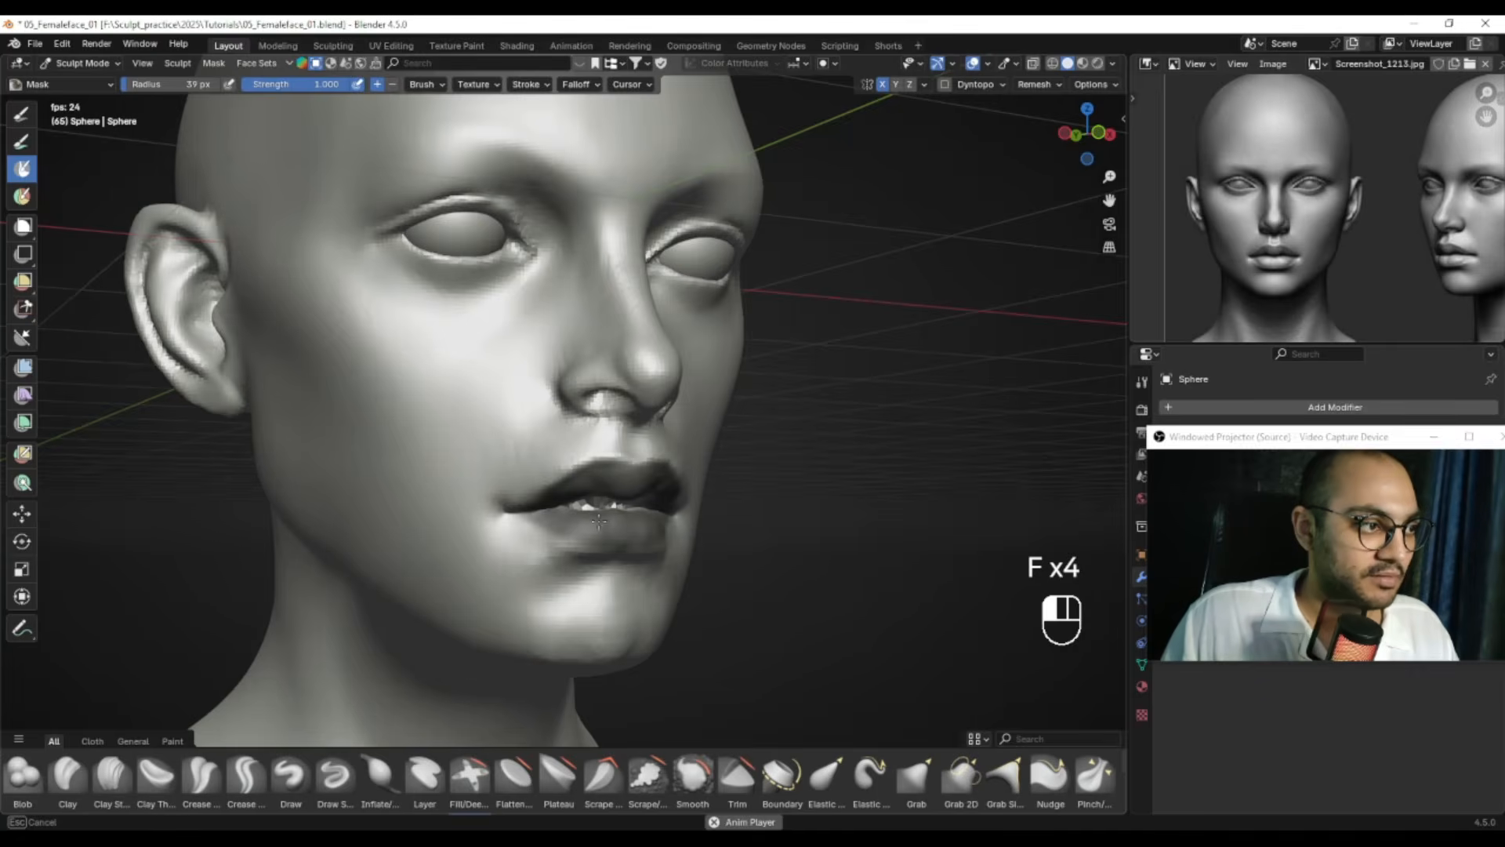
Extend the mask over the lower lip with a Mask brush of about 22 to 24 px, undoing the unwanted mask smoothing
middle_click_drag(598, 521, 620, 505, "alt")
key("f")
left_click(627, 498)
left_click_drag(563, 506, 596, 505)
key("f")
left_click(634, 498)
middle_click_drag(575, 520, 592, 514)
key("f")
left_click(578, 511)
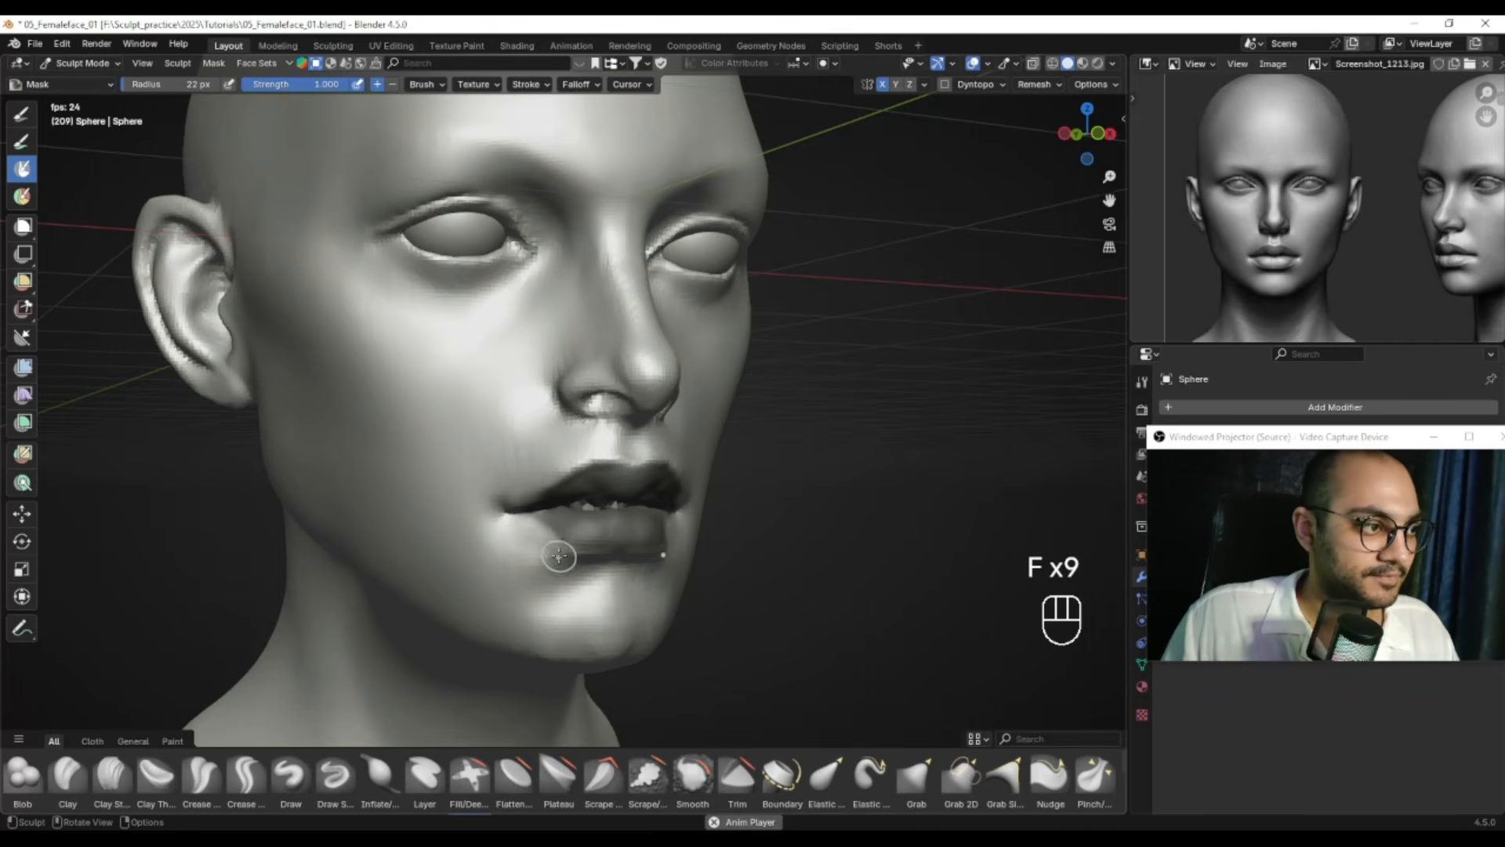
mouse_move(579, 544)
left_mouse_down("shift")
mouse_move(558, 531)
mouse_move(576, 535)
left_mouse_up("shift")
key("ctrl+z")
key("f")
left_click(576, 525)
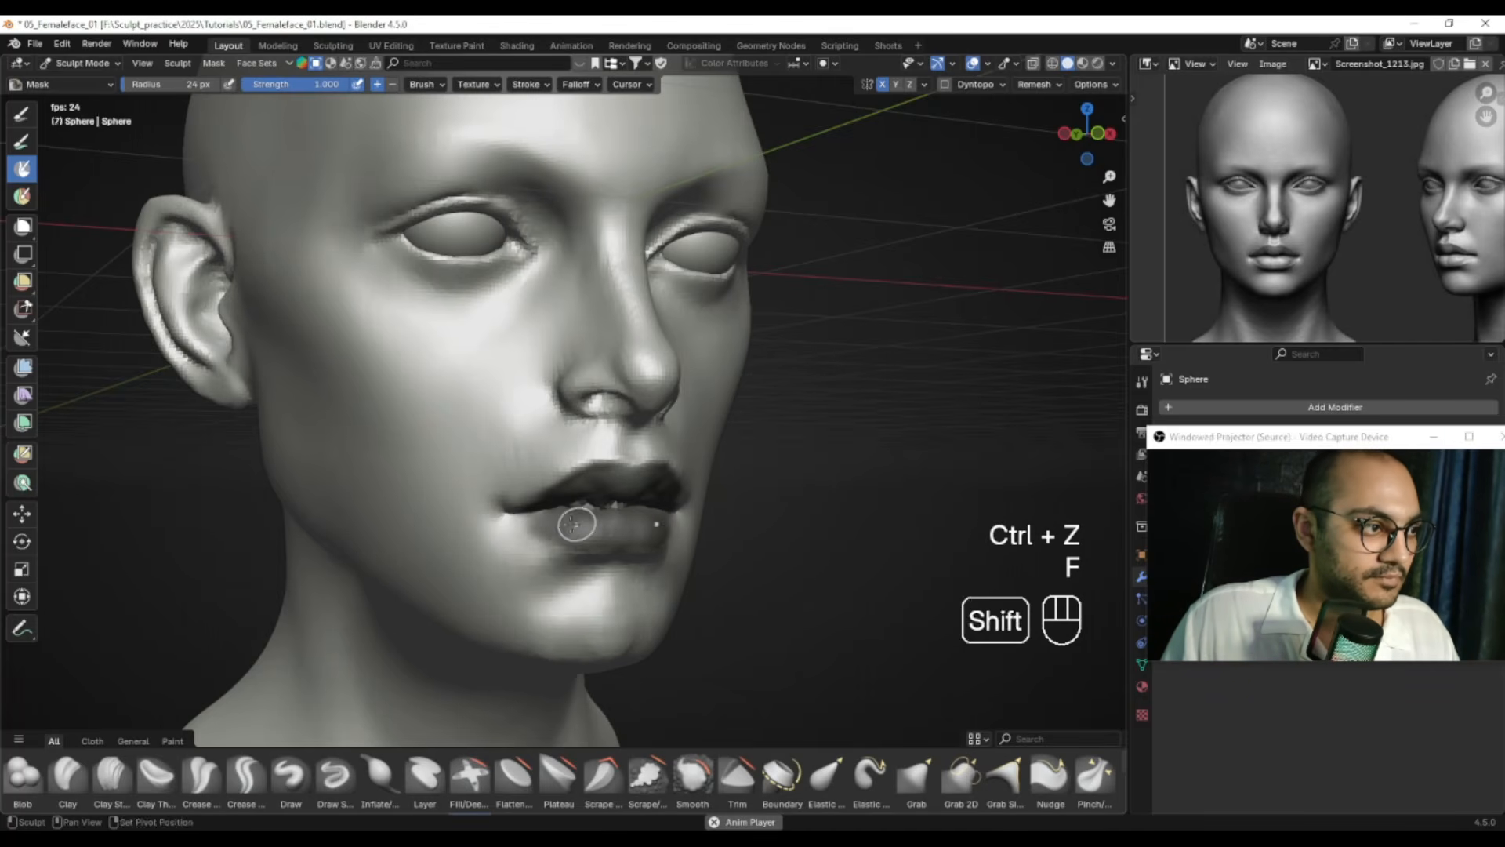
Mask a thin line along the upper eyelids with the Mask brush at 13 px
middle_click_drag(619, 531, 572, 580, "alt")
middle_click_drag(647, 274, 588, 372, "alt+shift")
middle_click_drag(706, 400, 711, 366, "ctrl+alt")
left_click_drag(711, 366, 652, 386, "alt+shift")
key("f")
left_click_drag(653, 386, 619, 400, "alt")
left_click(639, 392)
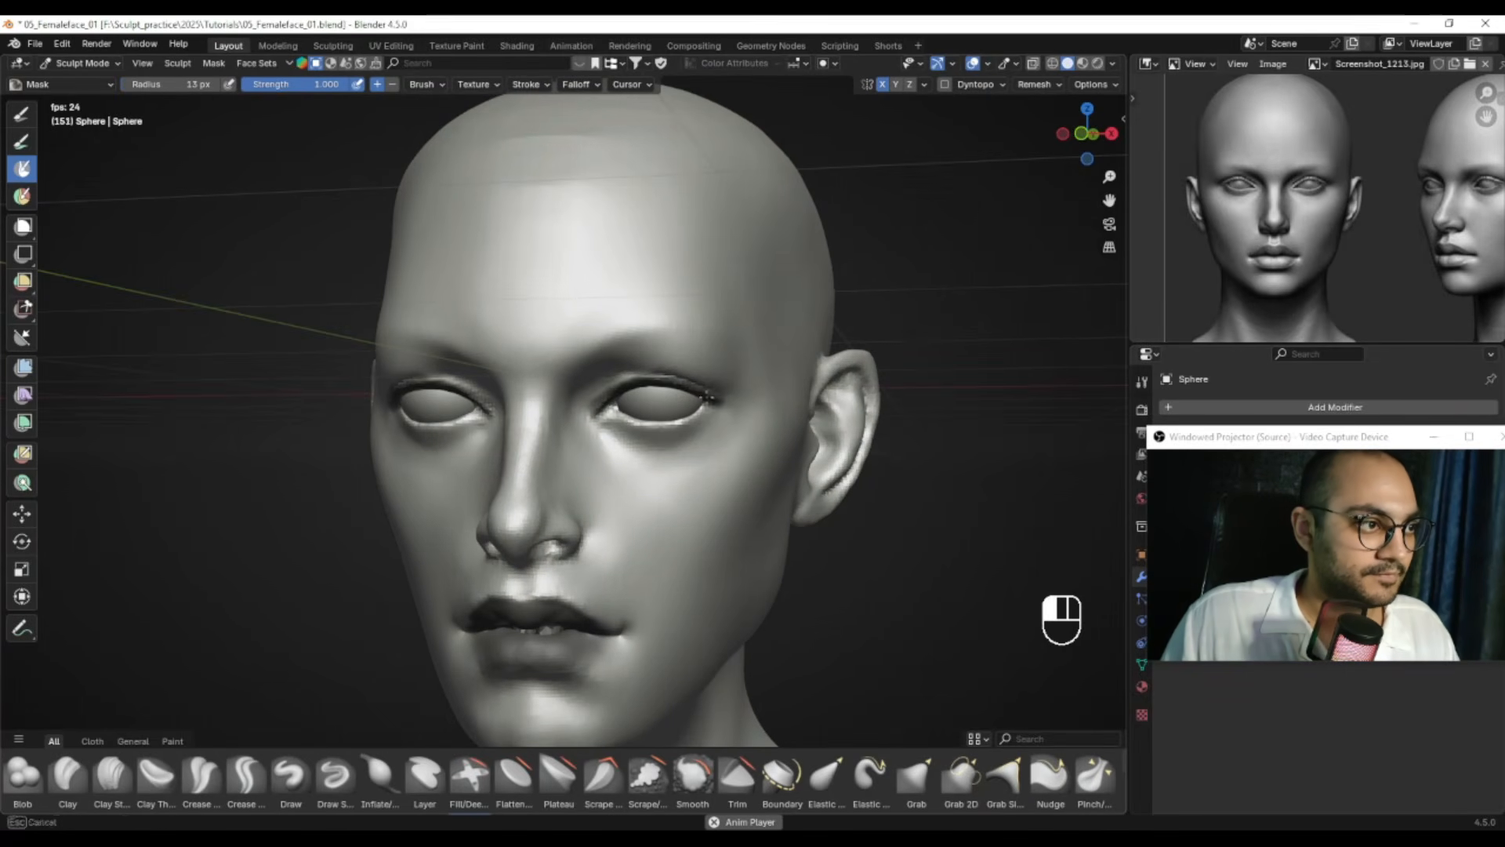
Shade the cheeks with a soft mask using a Mask brush of about 76 px, smoothing its edges
mouse_move(652, 386)
left_mouse_down("alt")
mouse_move(726, 393)
mouse_move(638, 528)
mouse_move(607, 511)
mouse_move(633, 483)
left_mouse_up("alt")
key("f")
left_click(650, 450)
key("f")
left_click(700, 500)
left_click_drag(632, 536, 650, 510, "shift")
left_click_drag(655, 503, 649, 510, "ctrl")
key("f")
left_click(688, 513)
key("f")
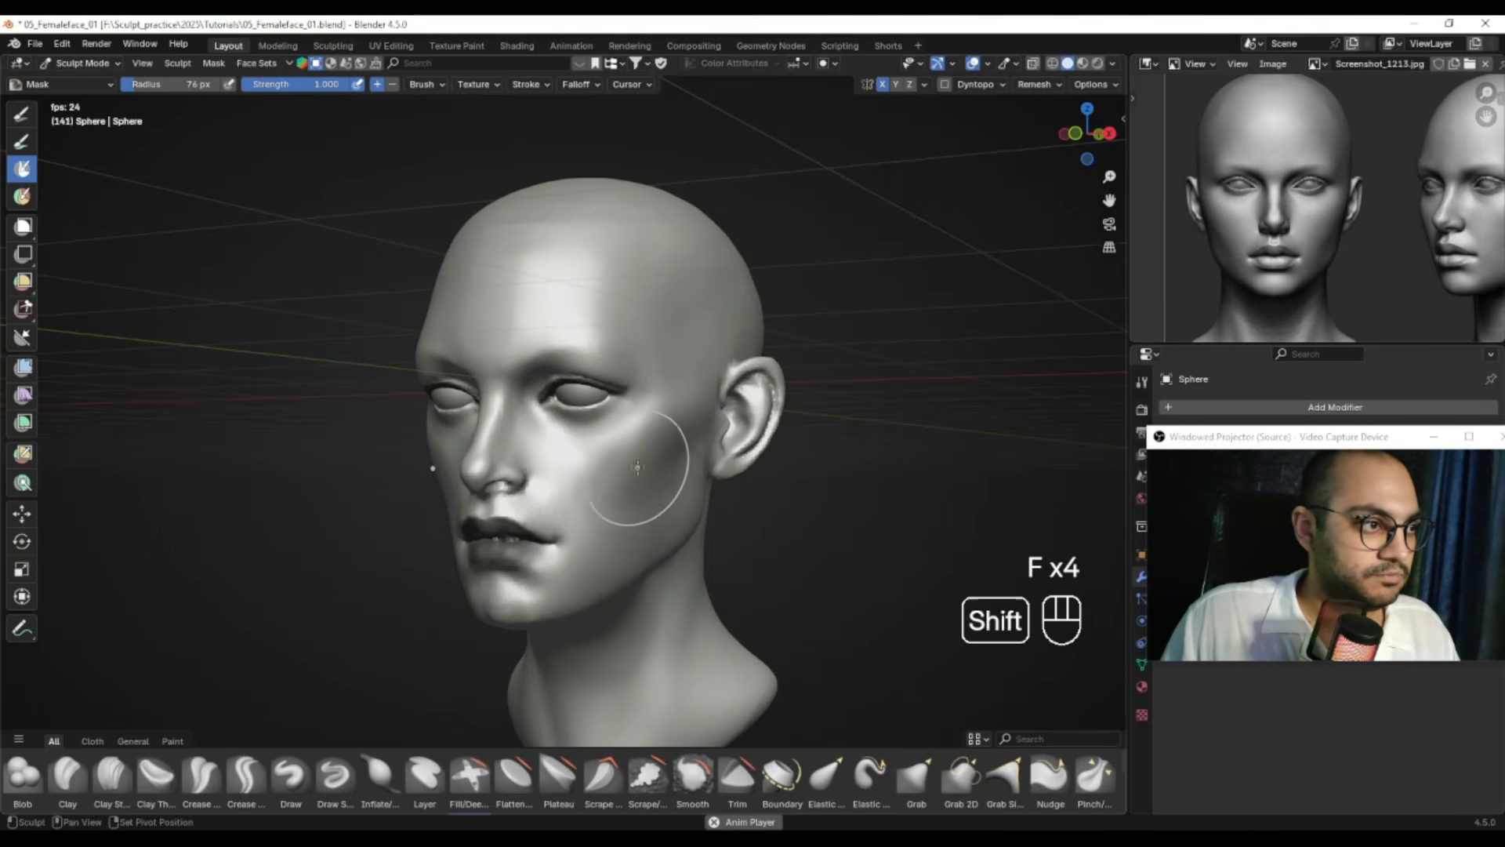
left_click_drag(610, 502, 675, 463, "alt")
left_click_drag(675, 462, 684, 435, "alt")
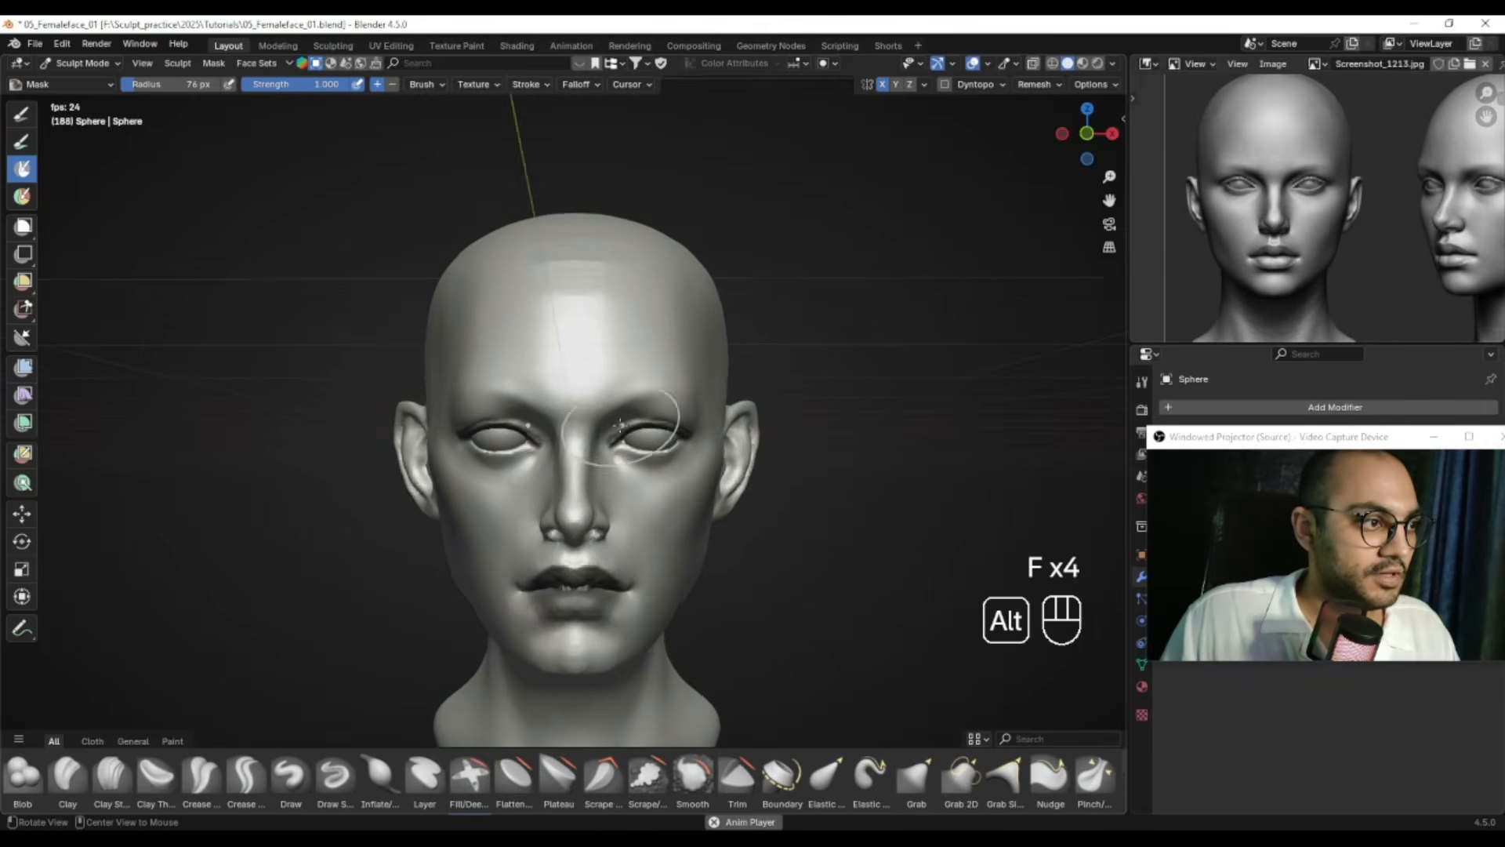
Paint both eyebrows as masks with the Mask brush at 14 px and trim their outer ends
left_click_drag(632, 484, 611, 374, "ctrl+alt")
middle_click_drag(611, 375, 599, 425)
left_click_drag(661, 408, 620, 419, "alt")
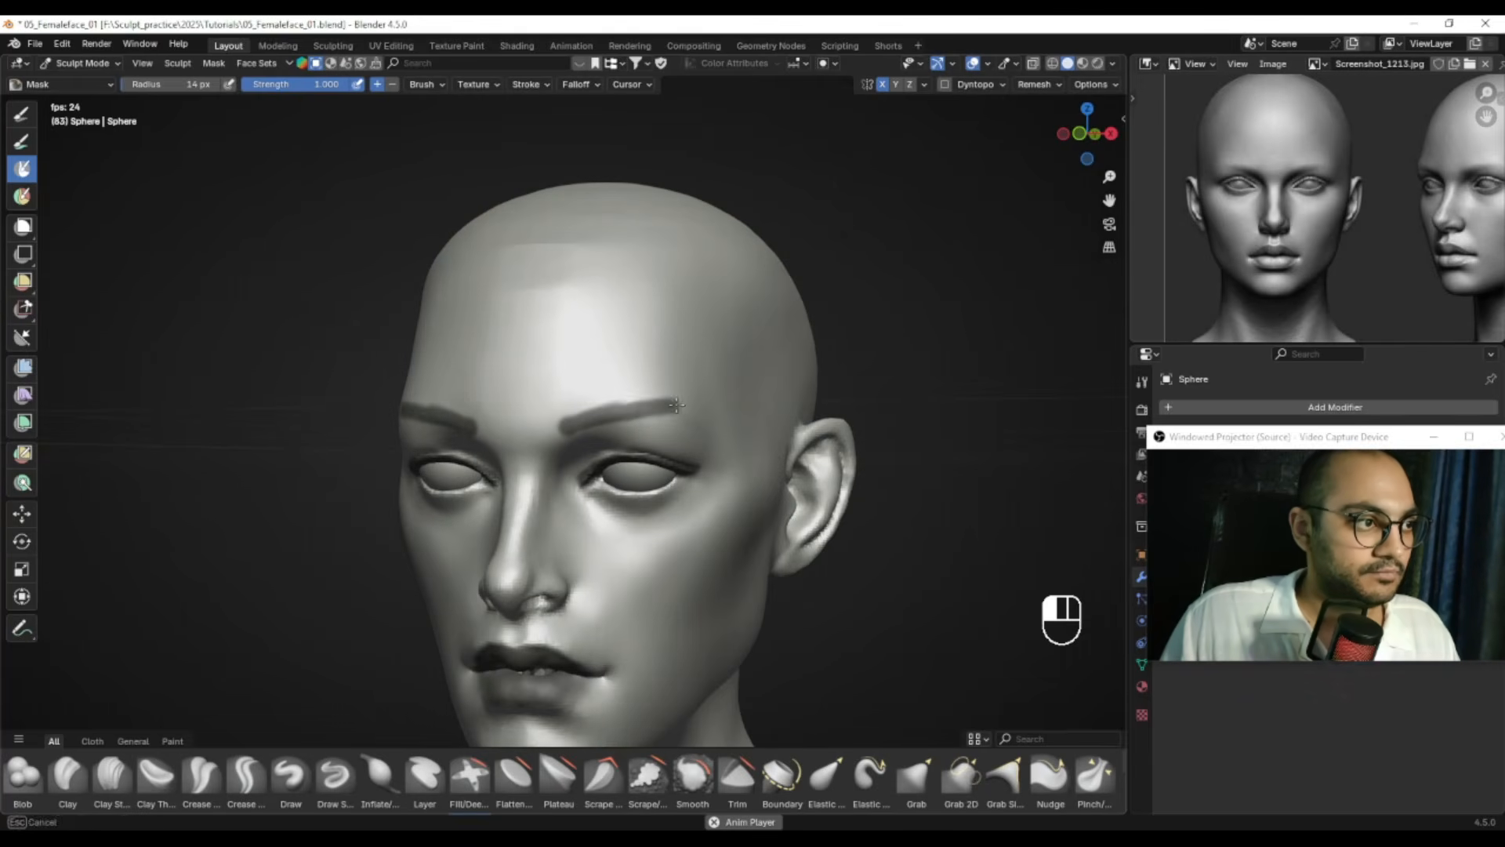
middle_click_drag(676, 404, 643, 403)
left_click_drag(679, 430, 692, 417, "ctrl")
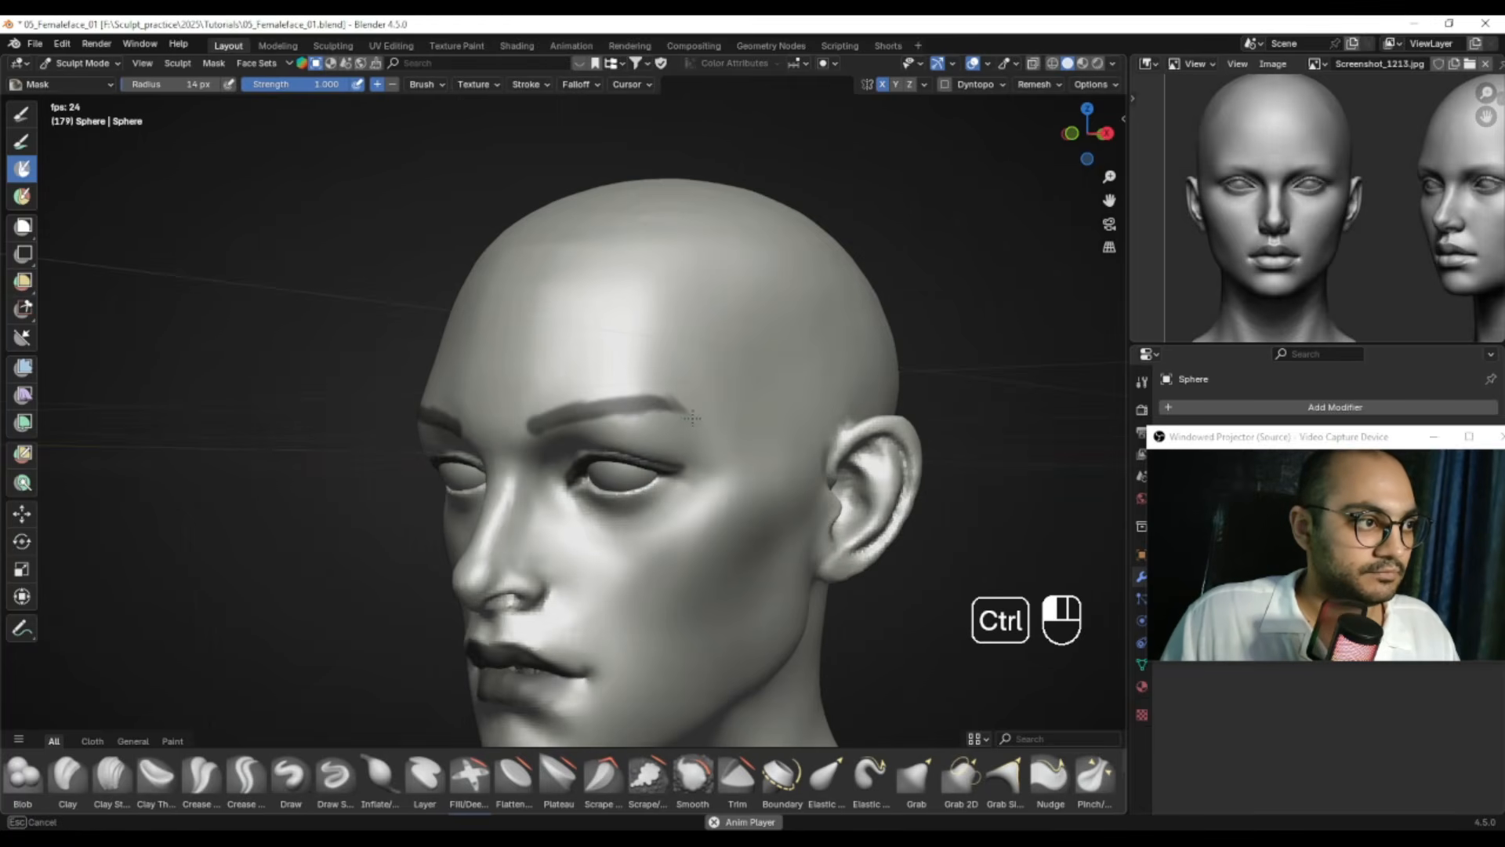
middle_click_drag(567, 440, 627, 454, "alt")
middle_click_drag(627, 455, 664, 497, "ctrl+alt")
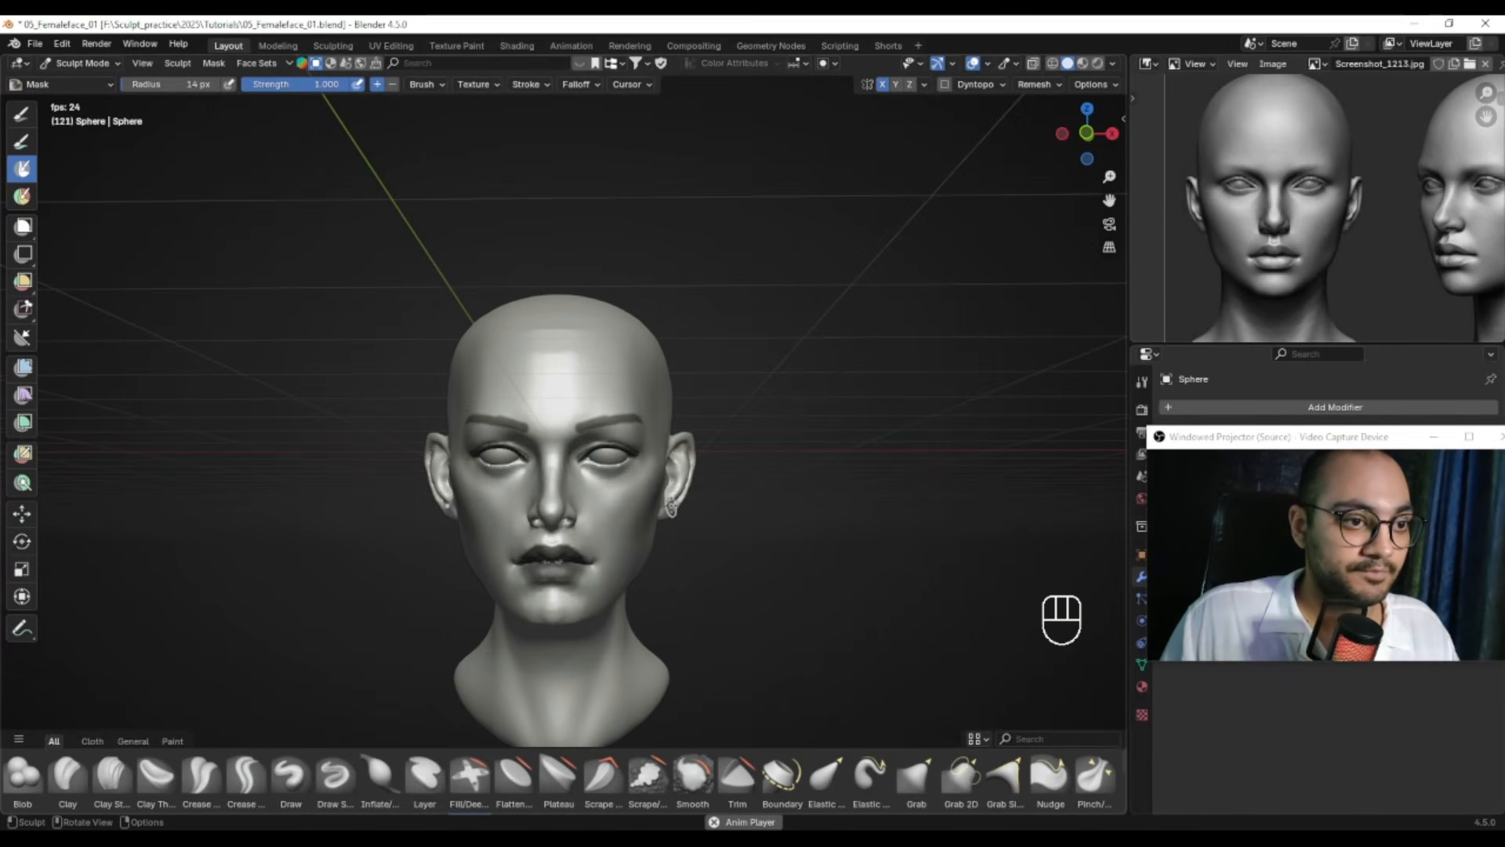
Compare the head with and without the painted makeup mask, and clear the mask
middle_click_drag(623, 471, 588, 468, "alt")
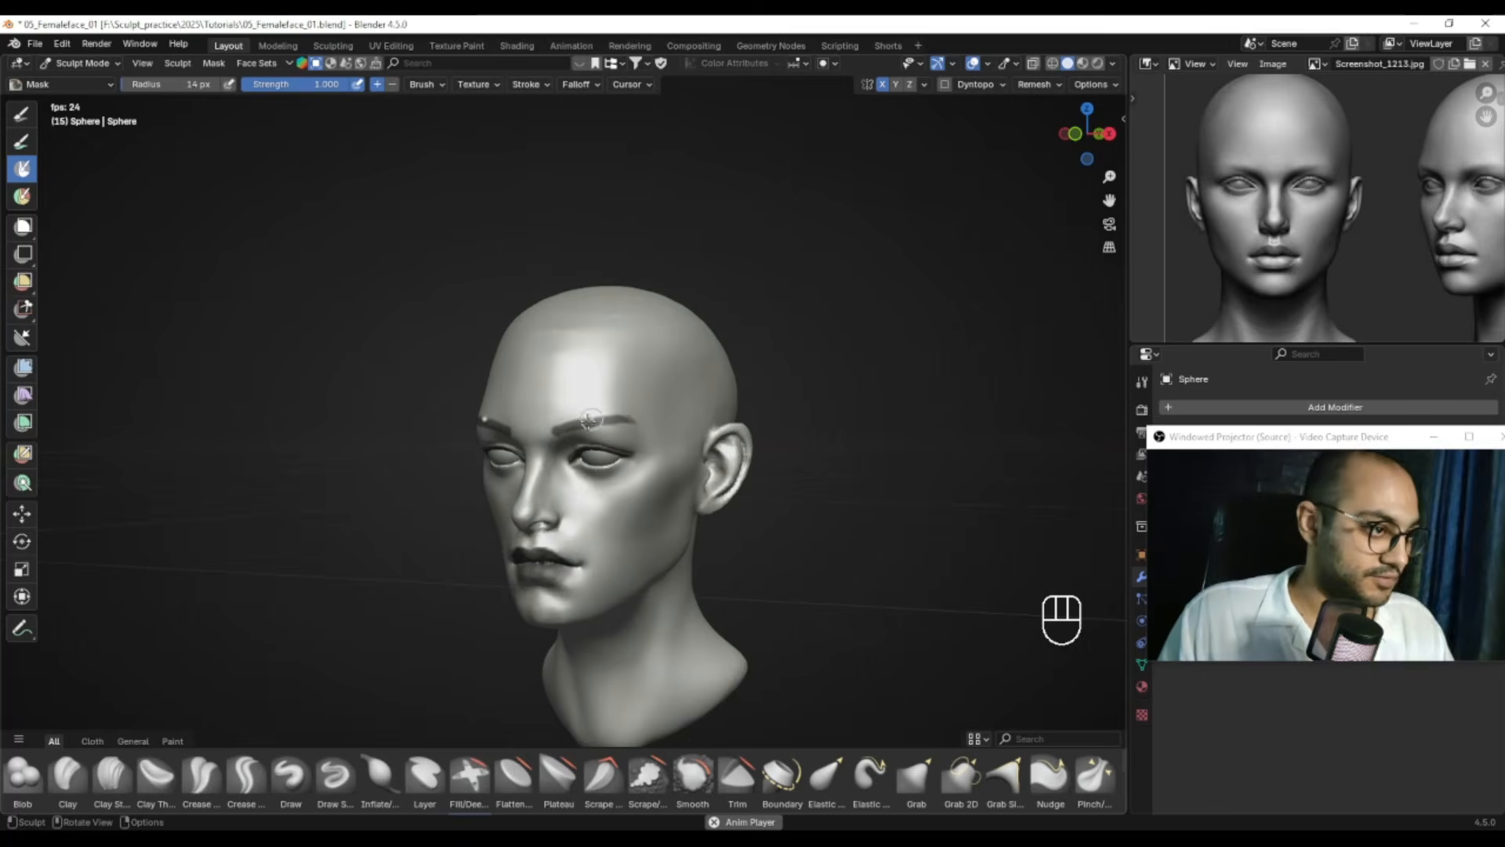
middle_click_drag(594, 403, 573, 443, "alt")
key("alt+m")
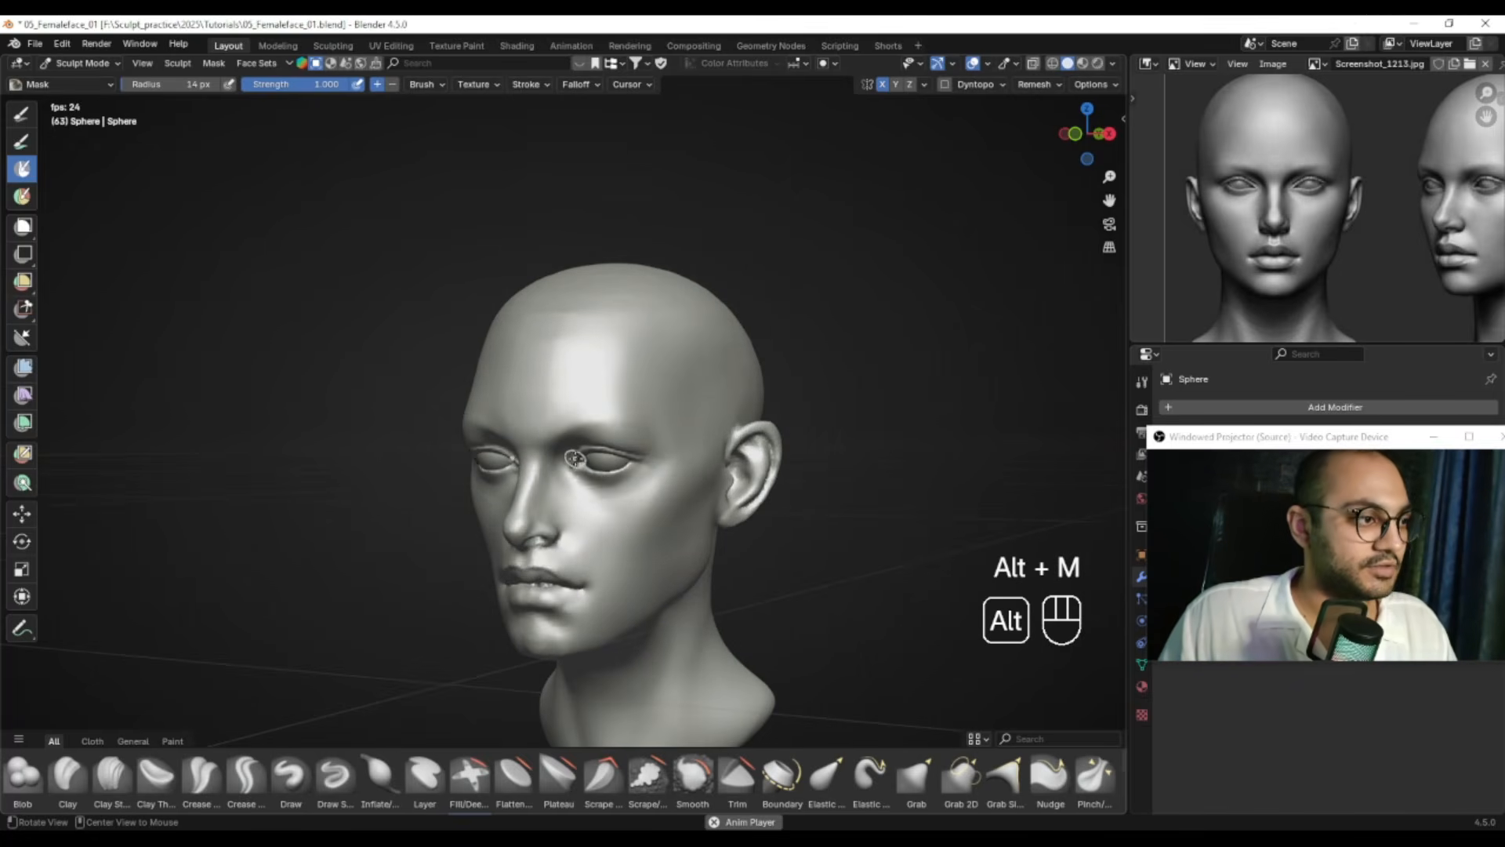
left_click_drag(557, 460, 680, 490, "alt")
key("ctrl+z")
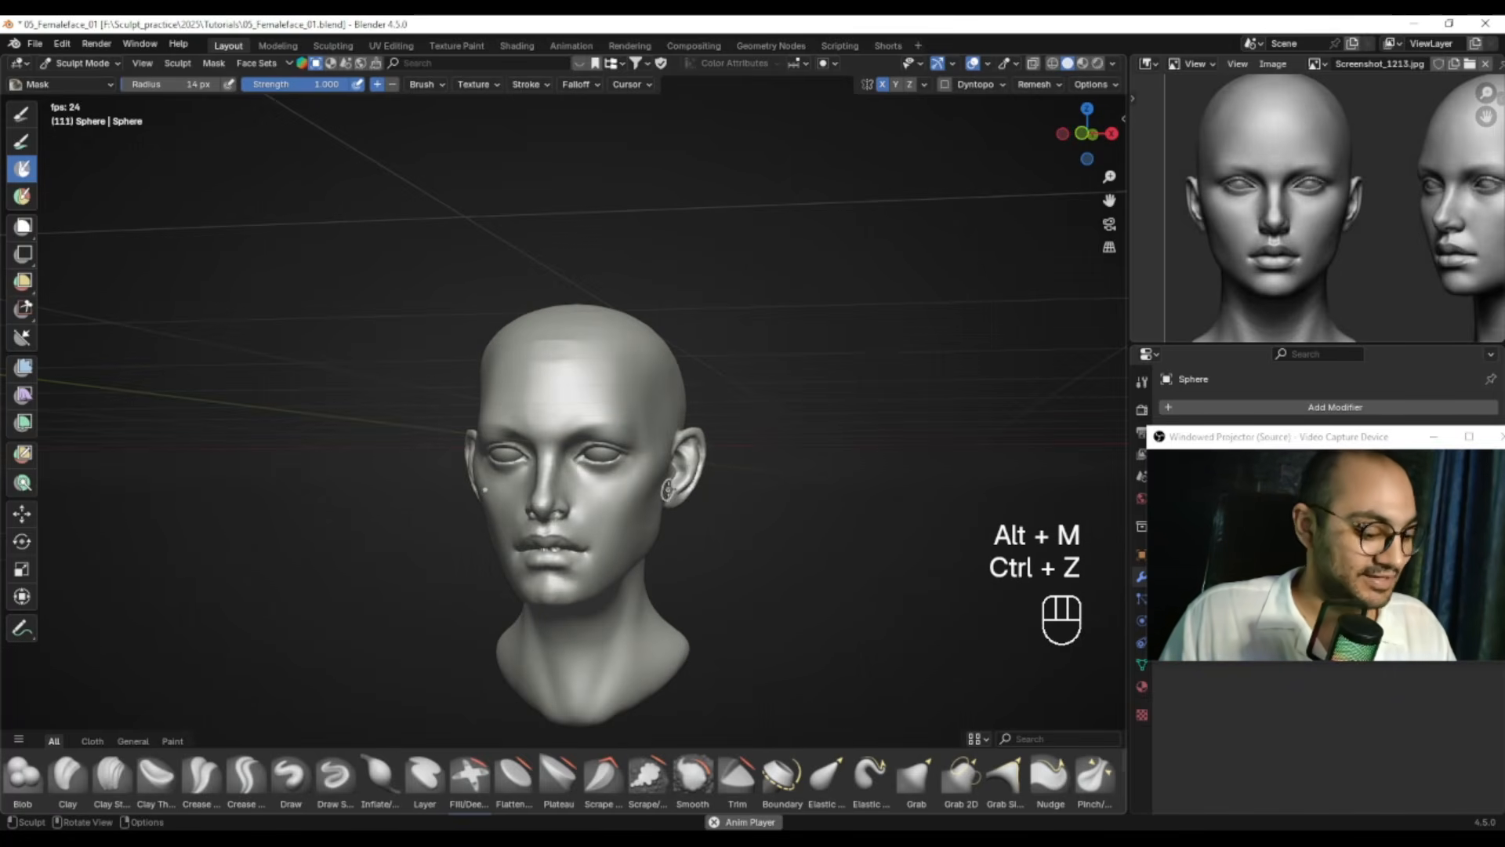
key("ctrl+z")
key("alt+m")
key("ctrl+z")
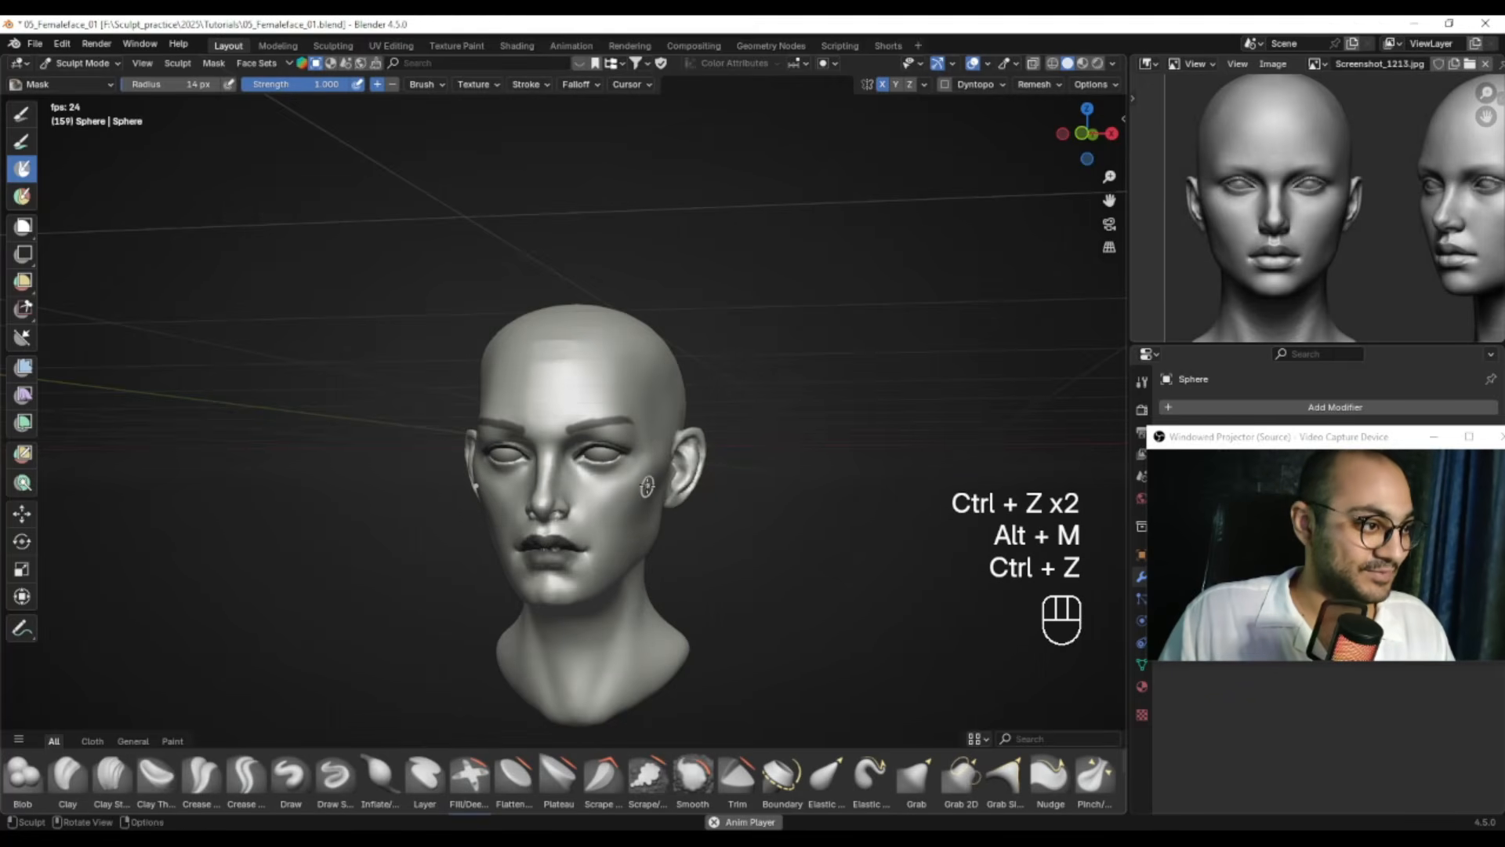
key("alt+m")
Adjust the shape of the mouth area with the Grab brush at about 55 px, undoing the unwanted stroke
mouse_move(639, 485)
left_mouse_down("alt")
mouse_move(701, 490)
mouse_move(647, 568)
mouse_move(628, 493)
mouse_move(600, 544)
mouse_move(645, 555)
left_mouse_up("alt")
key("g")
key("f")
left_click(631, 550, "shift")
key("f")
left_click(659, 554)
mouse_move(543, 548)
left_mouse_down("alt")
mouse_move(500, 551)
mouse_move(564, 501)
mouse_move(554, 552)
mouse_move(603, 558)
mouse_move(497, 531)
mouse_move(470, 544)
mouse_move(502, 541)
left_mouse_up("alt")
key("ctrl+z")
key("f")
left_click(600, 565)
key("f")
key("f")
Lay Clay Strips strokes across the cheek below the cheekbone with a 68 px brush, following the three-quarter reference
middle_click_drag(608, 549, 563, 584, "alt")
middle_click_drag(584, 501, 569, 556, "alt+shift")
middle_click_drag(592, 521, 633, 541, "alt")
middle_click_drag(634, 541, 690, 471, "alt")
middle_click_drag(1432, 263, 1361, 258, "alt")
mouse_move(759, 461)
middle_mouse_down("alt")
mouse_move(655, 460)
mouse_move(678, 463)
mouse_move(681, 480)
middle_mouse_up("alt")
mouse_move(681, 480)
middle_mouse_down("ctrl+alt")
mouse_move(668, 463)
mouse_move(712, 448)
middle_mouse_up("ctrl+alt")
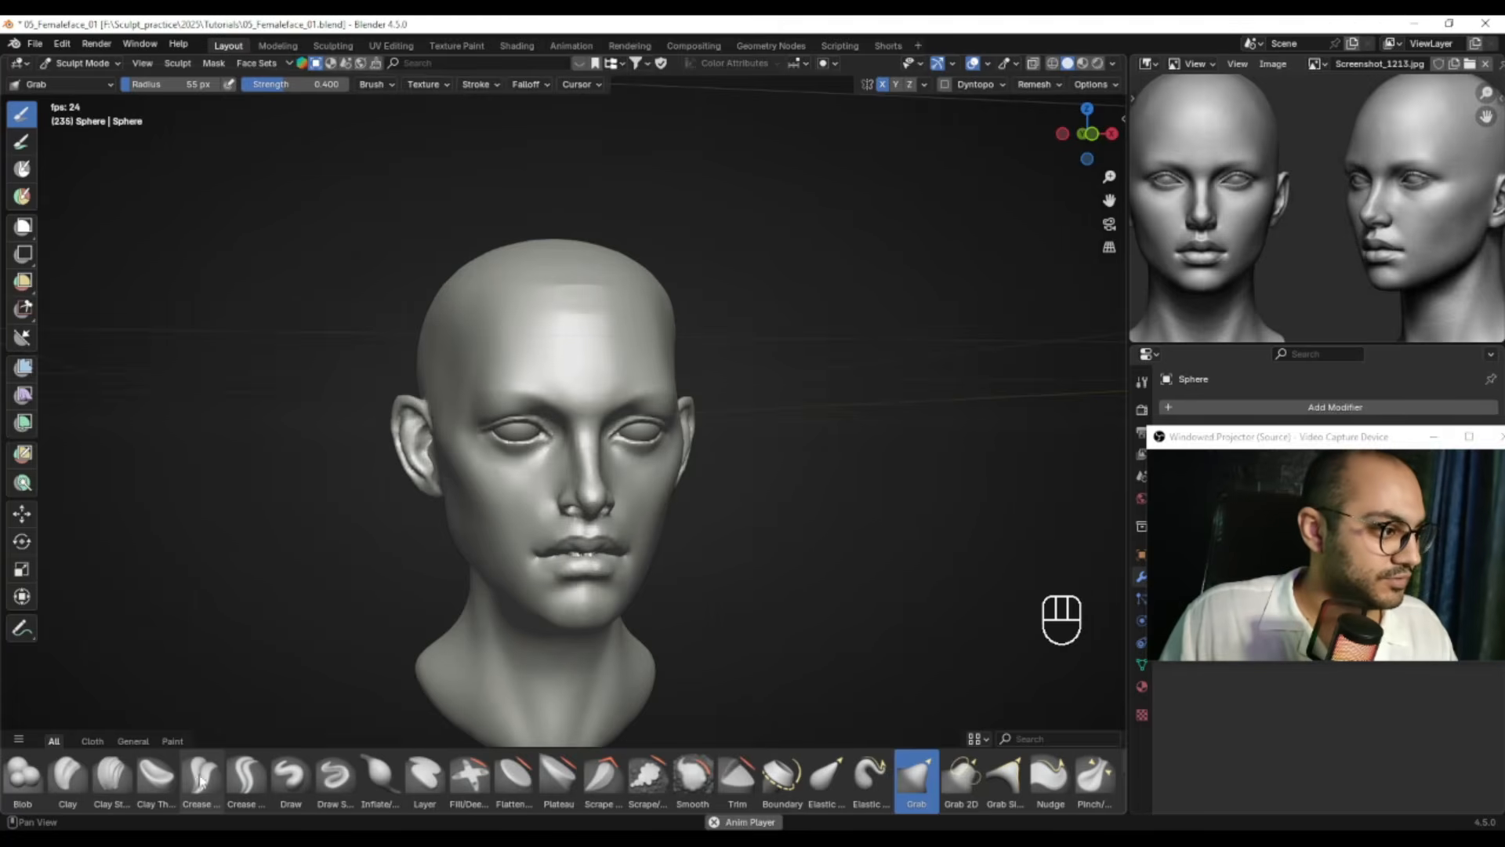
left_click(119, 774)
mouse_move(548, 504)
middle_mouse_down("alt")
mouse_move(638, 504)
mouse_move(599, 480)
middle_mouse_up("alt")
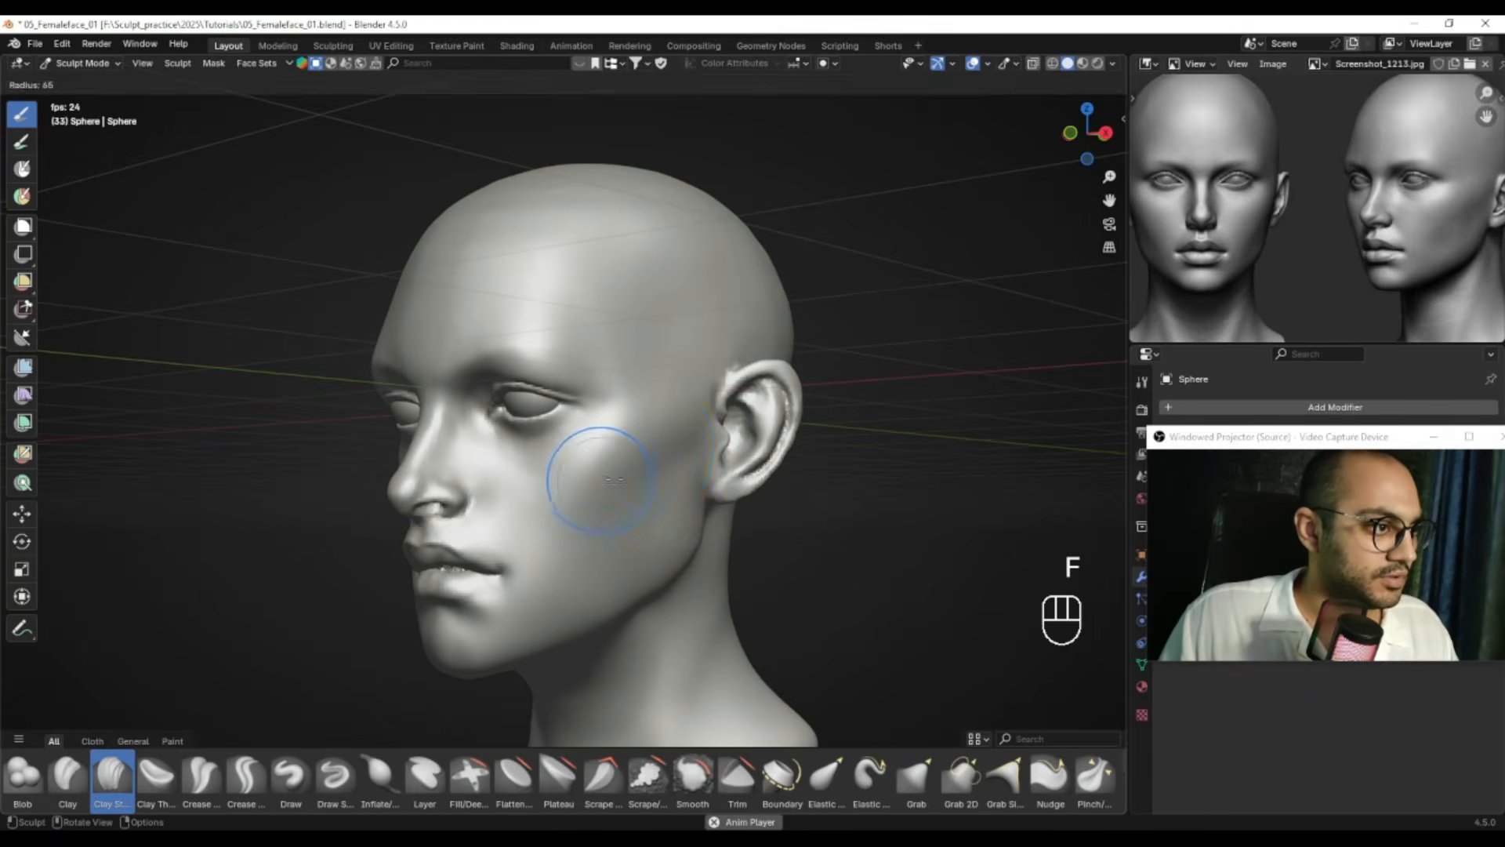
key("f")
left_click(598, 511)
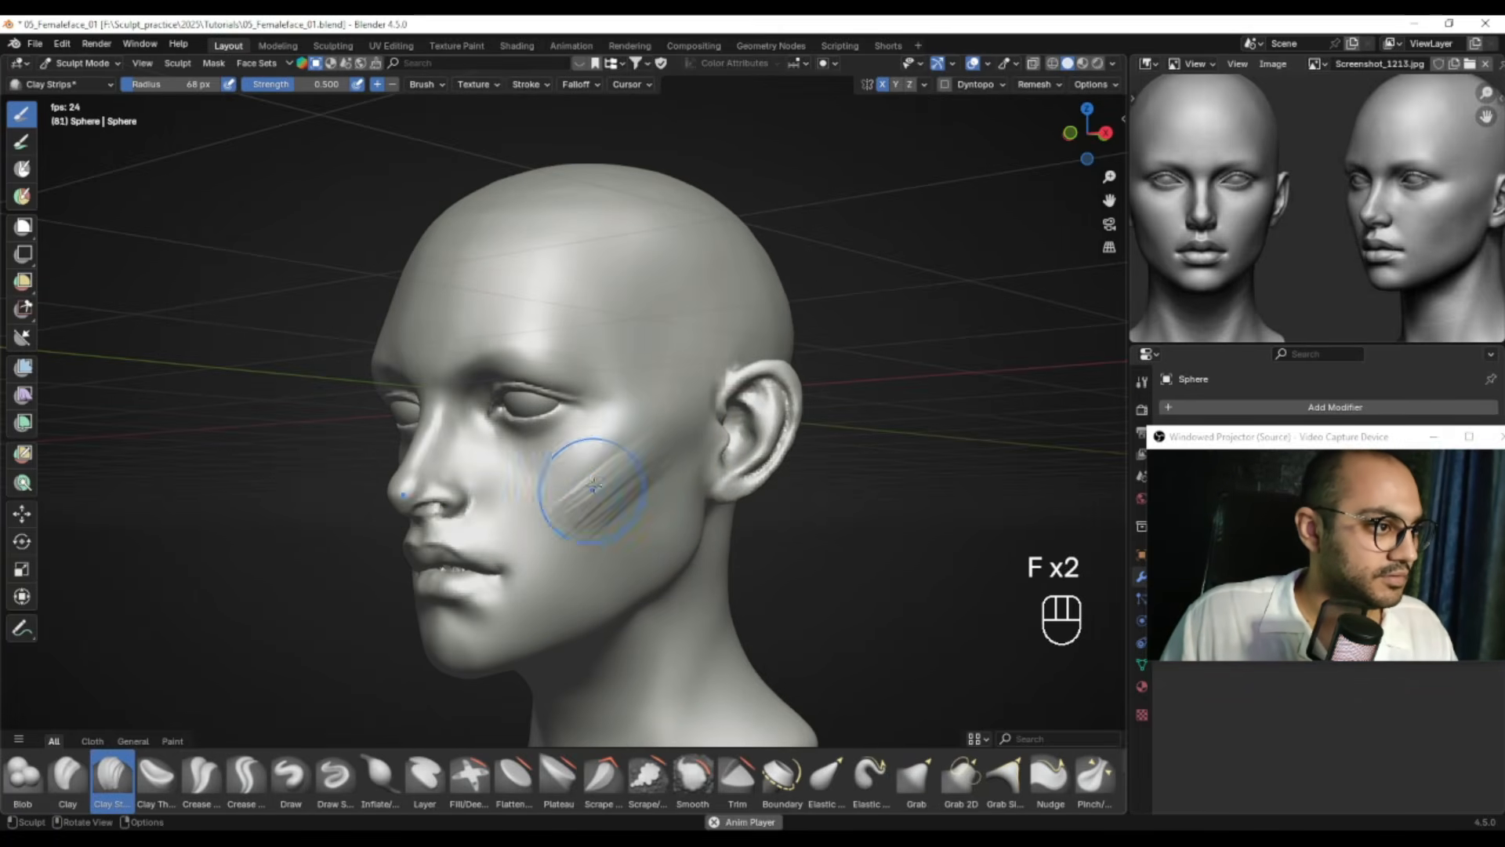
left_click_drag(504, 508, 523, 539)
Lay Clay Strips strokes on the front of the cheek beside the nose with a 64 px brush
middle_click_drag(602, 519, 623, 513, "alt")
key("f")
left_click(604, 513)
left_click_drag(541, 491, 555, 512)
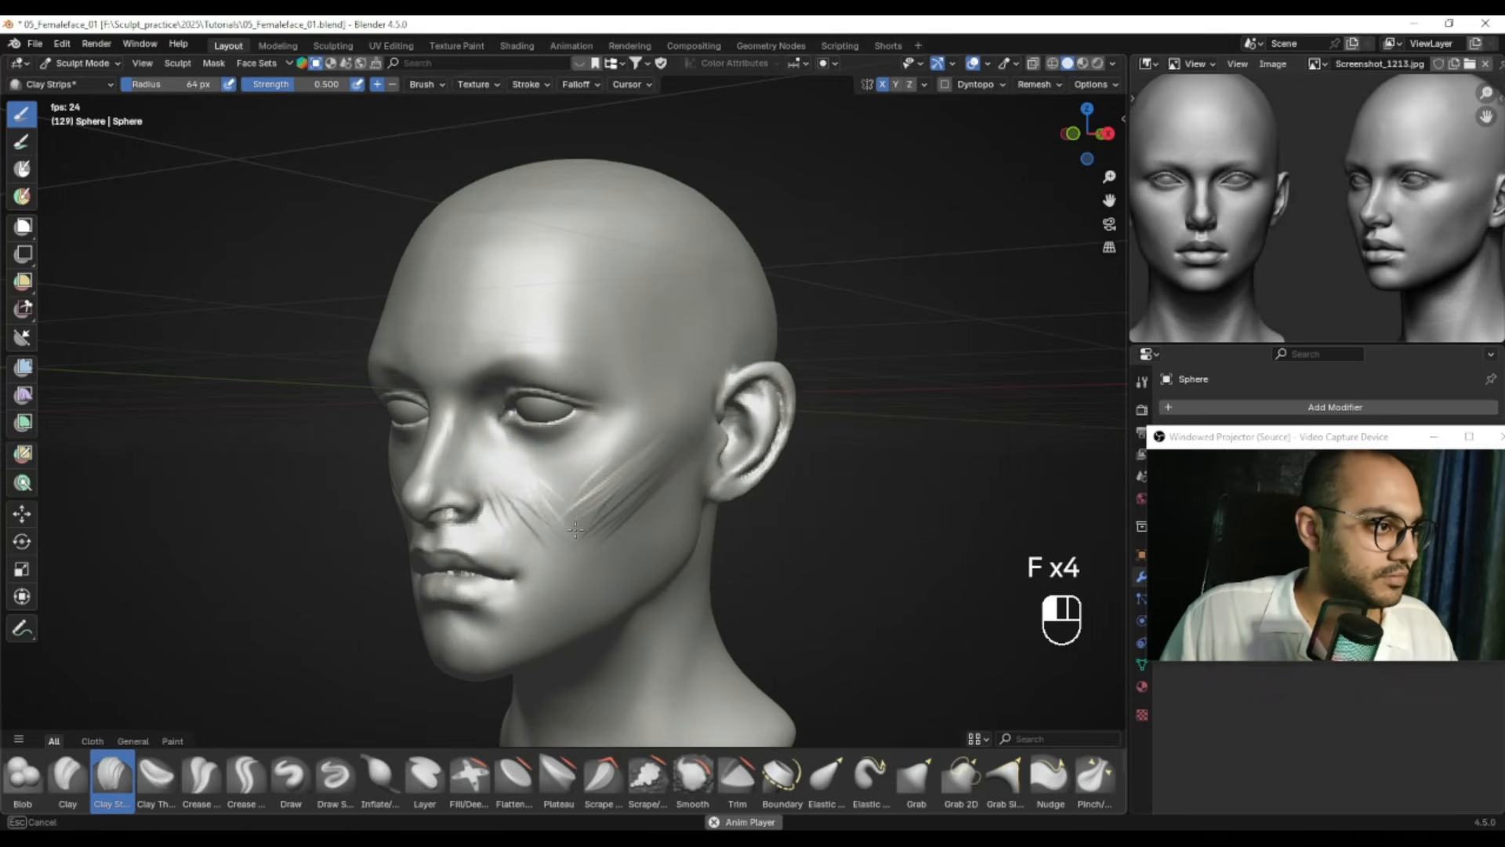
middle_click_drag(578, 492, 598, 531, "alt")
key("f")
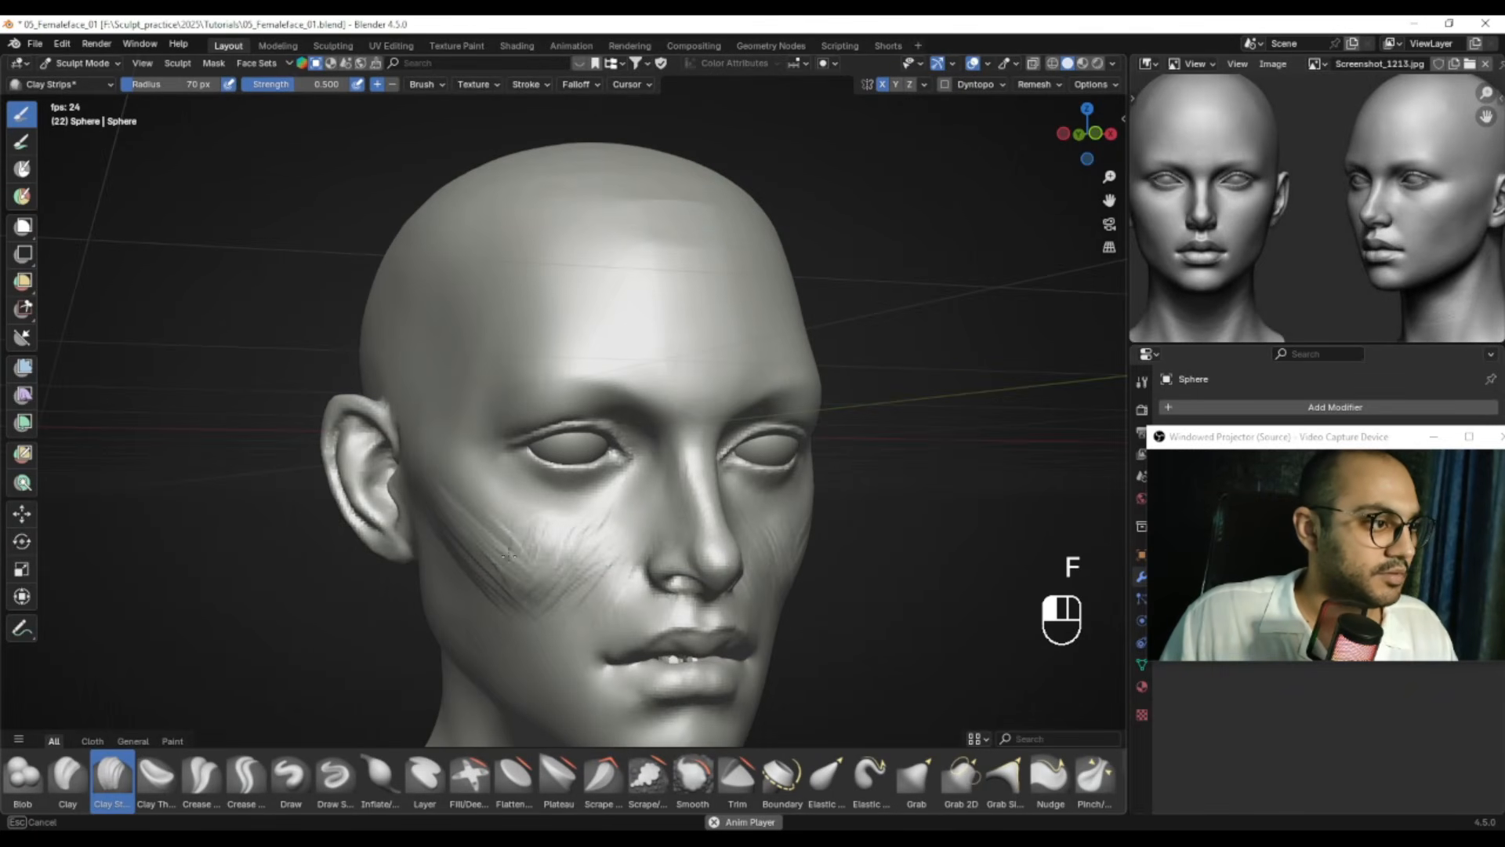
Build up the cheek hollow and the area beside the nose from the opposite side with 70 px Clay Strips strokes
left_click_drag(508, 555, 540, 584)
middle_click_drag(541, 561, 599, 551)
key("f")
left_click(600, 551)
left_click_drag(580, 525, 541, 580)
middle_click_drag(494, 541, 546, 538)
key("f")
left_click(545, 538)
key("f")
left_click_drag(482, 553, 524, 586)
Extend the 70 px Clay Strips strokes along the outer cheek towards the ear
middle_click_drag(588, 558, 547, 558)
key("f")
left_click(549, 557)
left_click_drag(481, 518, 515, 576)
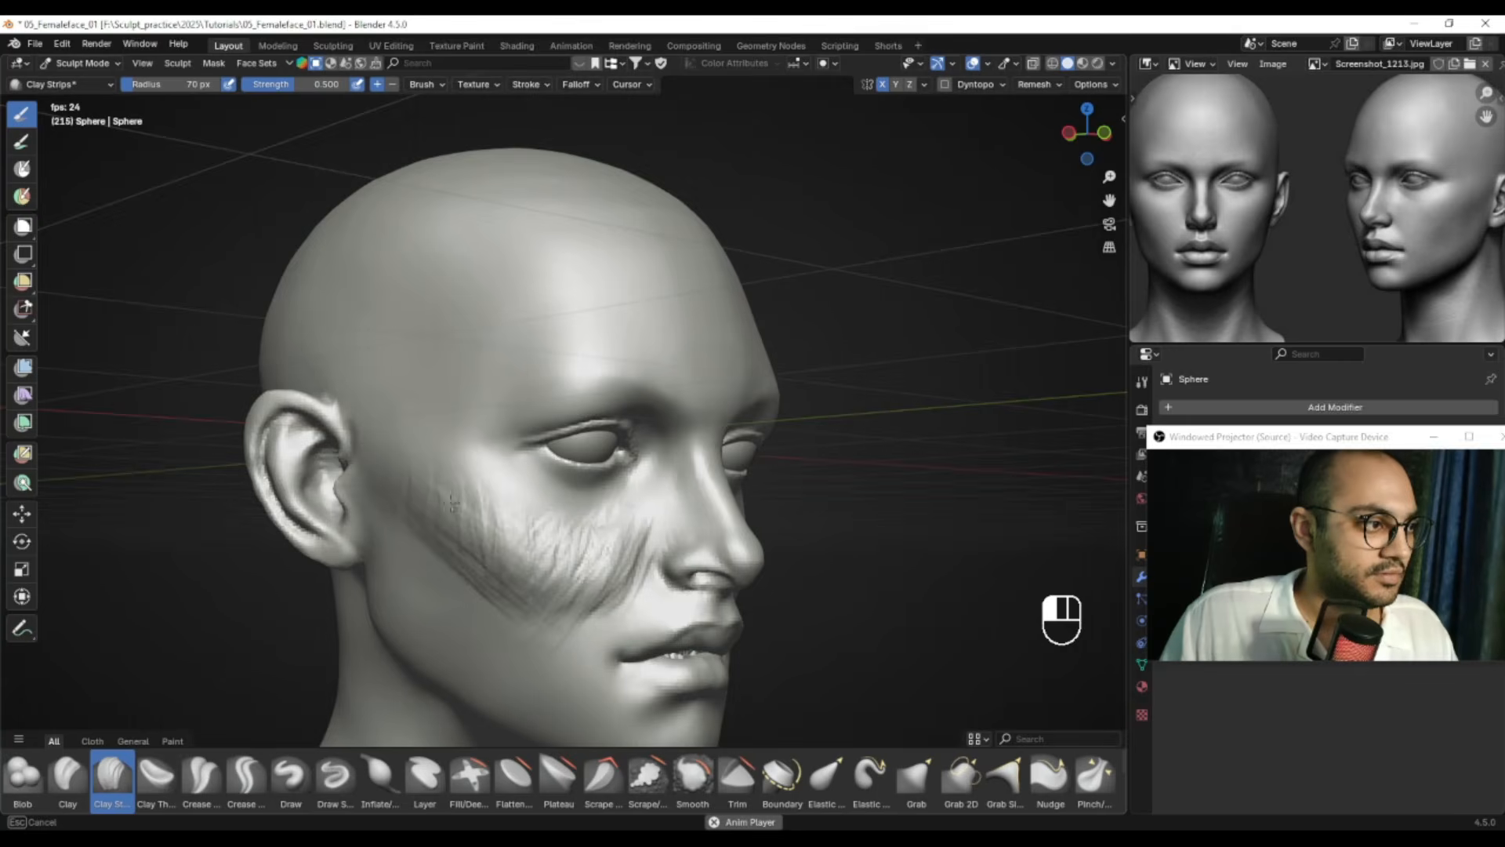
left_click_drag(451, 504, 469, 524)
middle_click_drag(474, 510, 508, 506)
key("f")
left_click(509, 504)
mouse_move(416, 470)
left_mouse_down()
mouse_move(424, 498)
mouse_move(399, 509)
left_mouse_up()
Add finer Clay Strips strokes on the lower front cheek above the mouth corner with a 40 px brush
mouse_move(535, 563)
left_mouse_down("alt")
mouse_move(490, 561)
mouse_move(560, 564)
left_mouse_up("alt")
key("f")
left_click(517, 553)
key("f")
left_click(557, 566)
key("f")
left_click(584, 616)
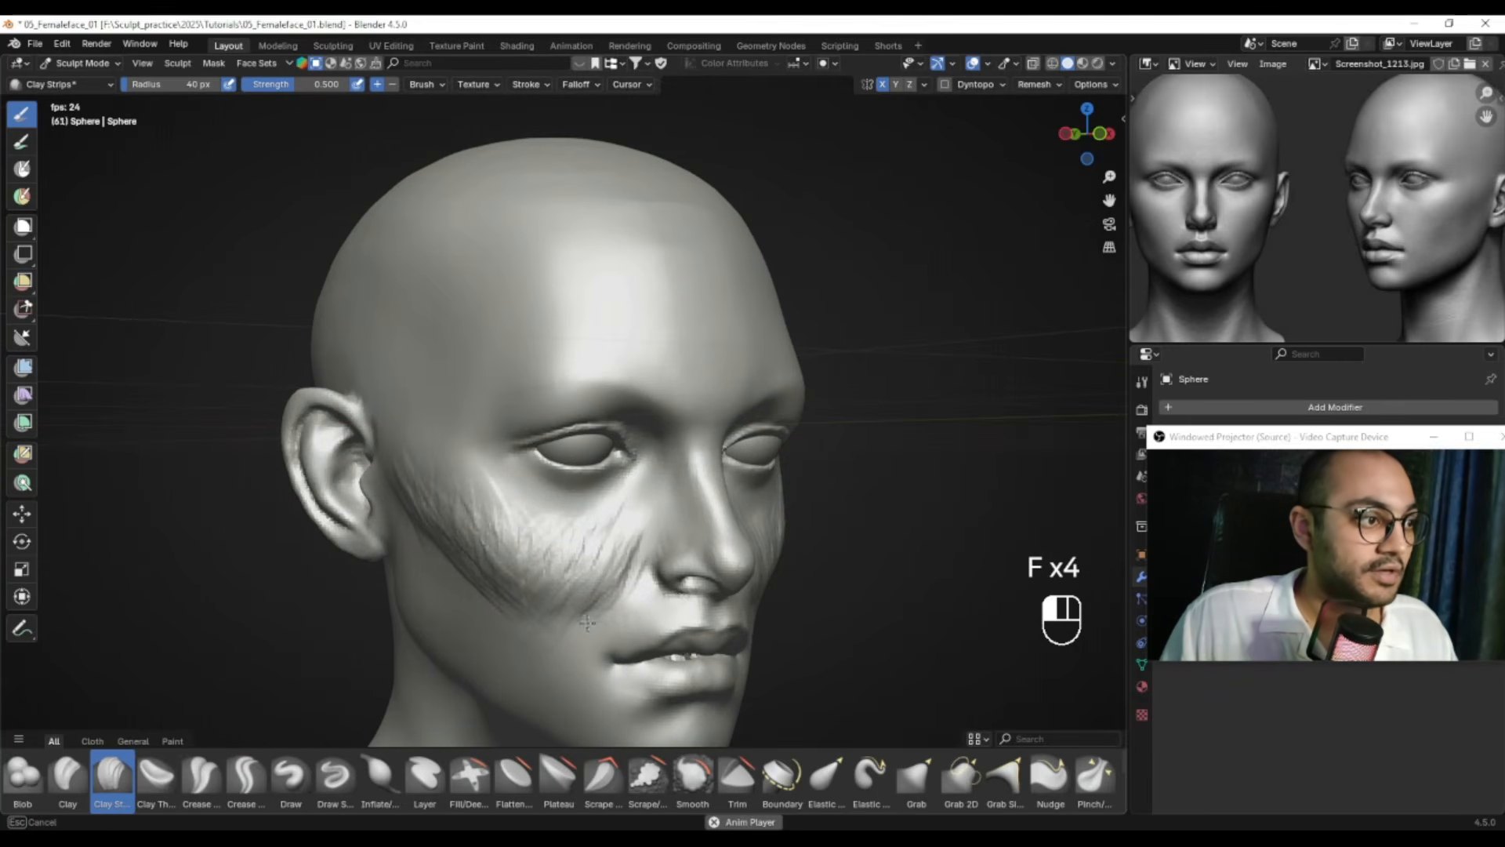
Smooth the Clay Strips strokes across the whole cheek with the brush at 80 px and 56 px
left_click_drag(594, 601, 621, 576, "alt")
key("f")
key("f")
left_click(597, 586)
key("f")
left_click(493, 543)
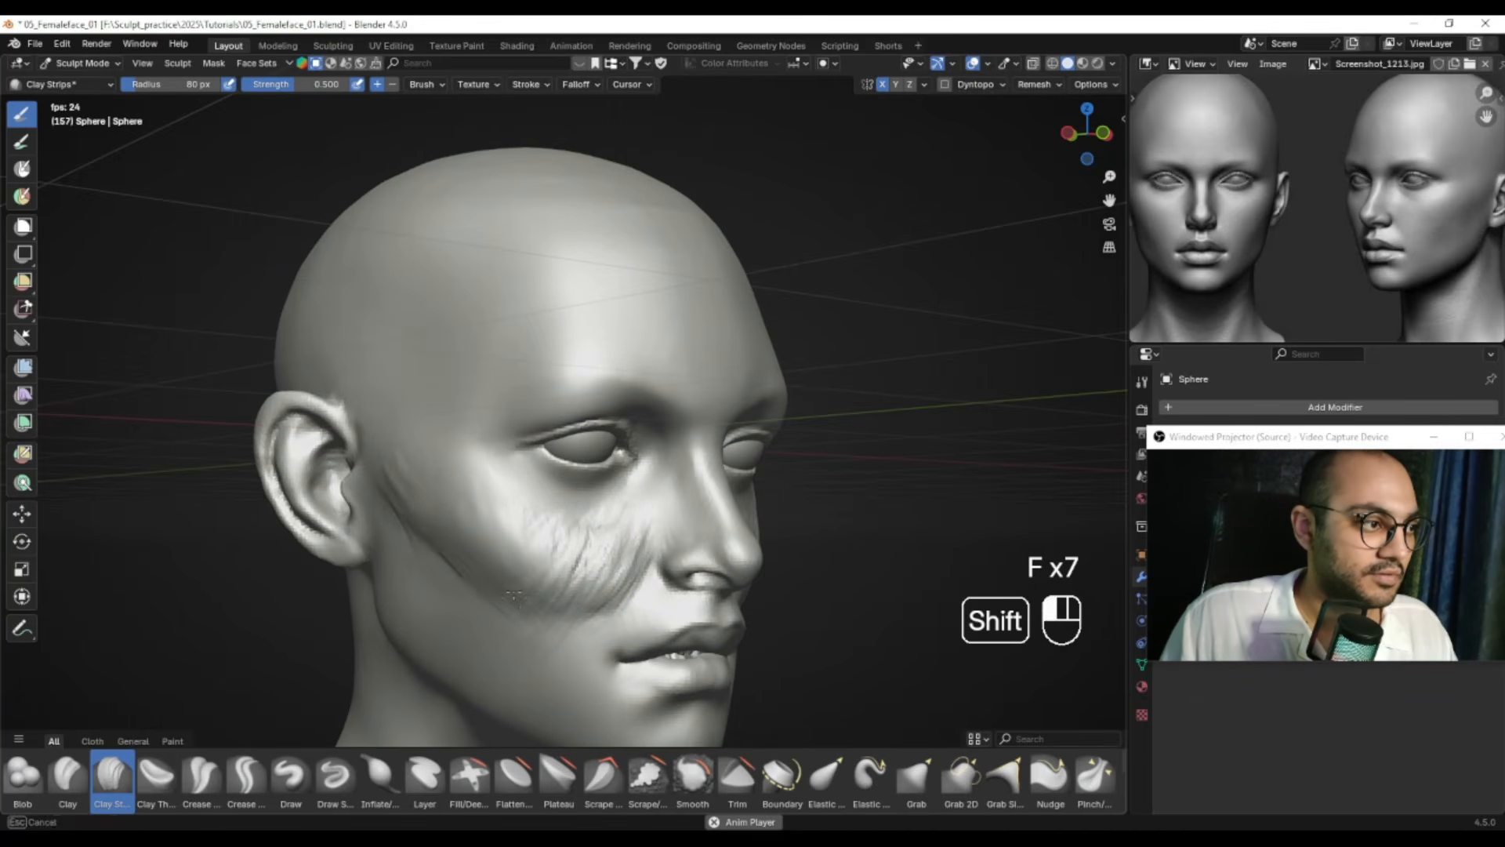
key("f")
mouse_move(537, 565)
left_mouse_down("shift")
mouse_move(626, 582)
mouse_move(583, 595)
left_mouse_up("shift")
left_click(608, 582)
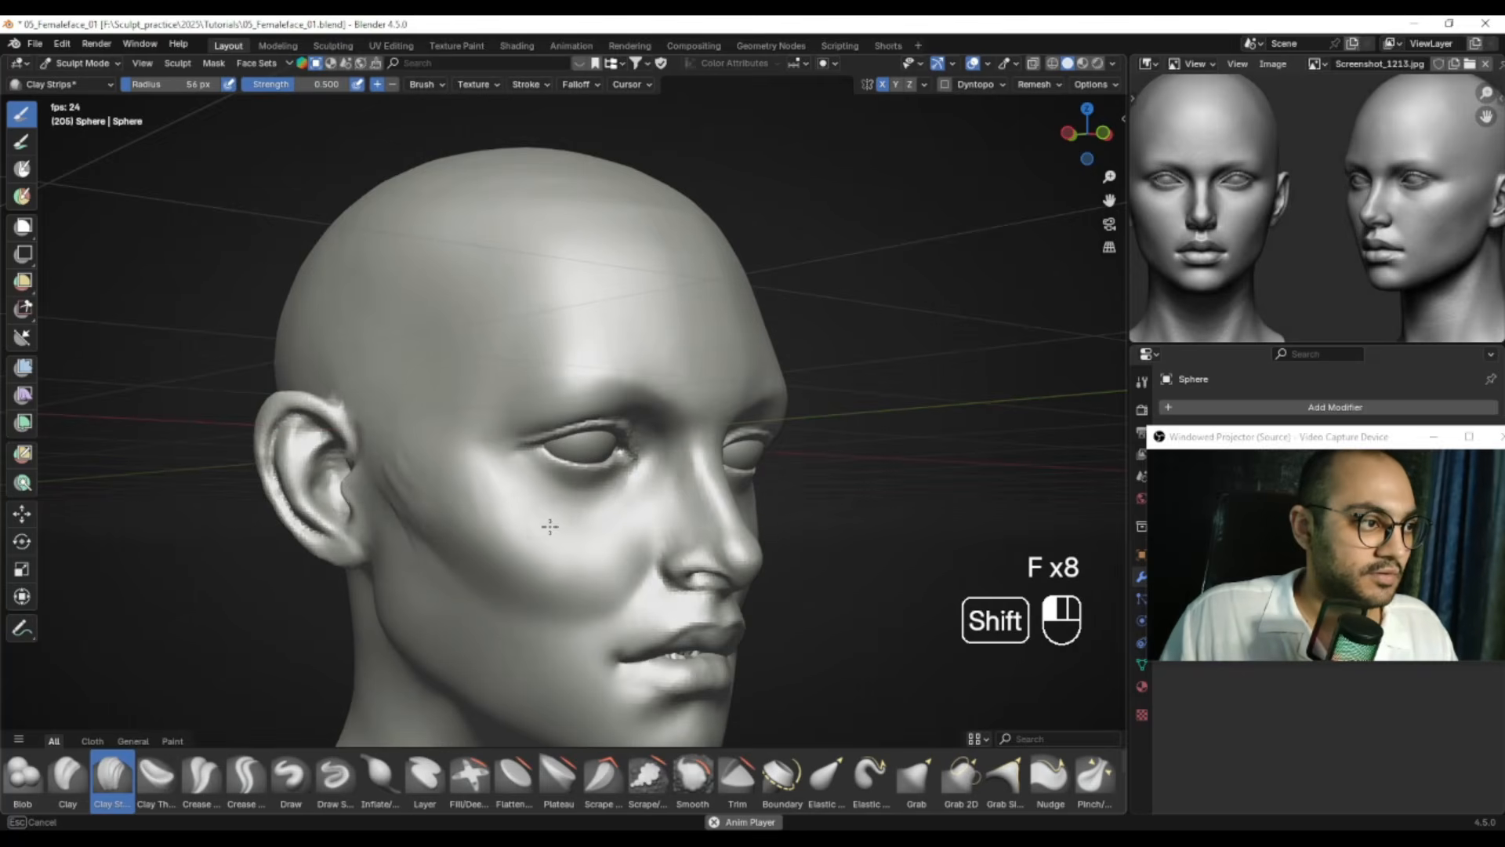
middle_click_drag(433, 533, 530, 579)
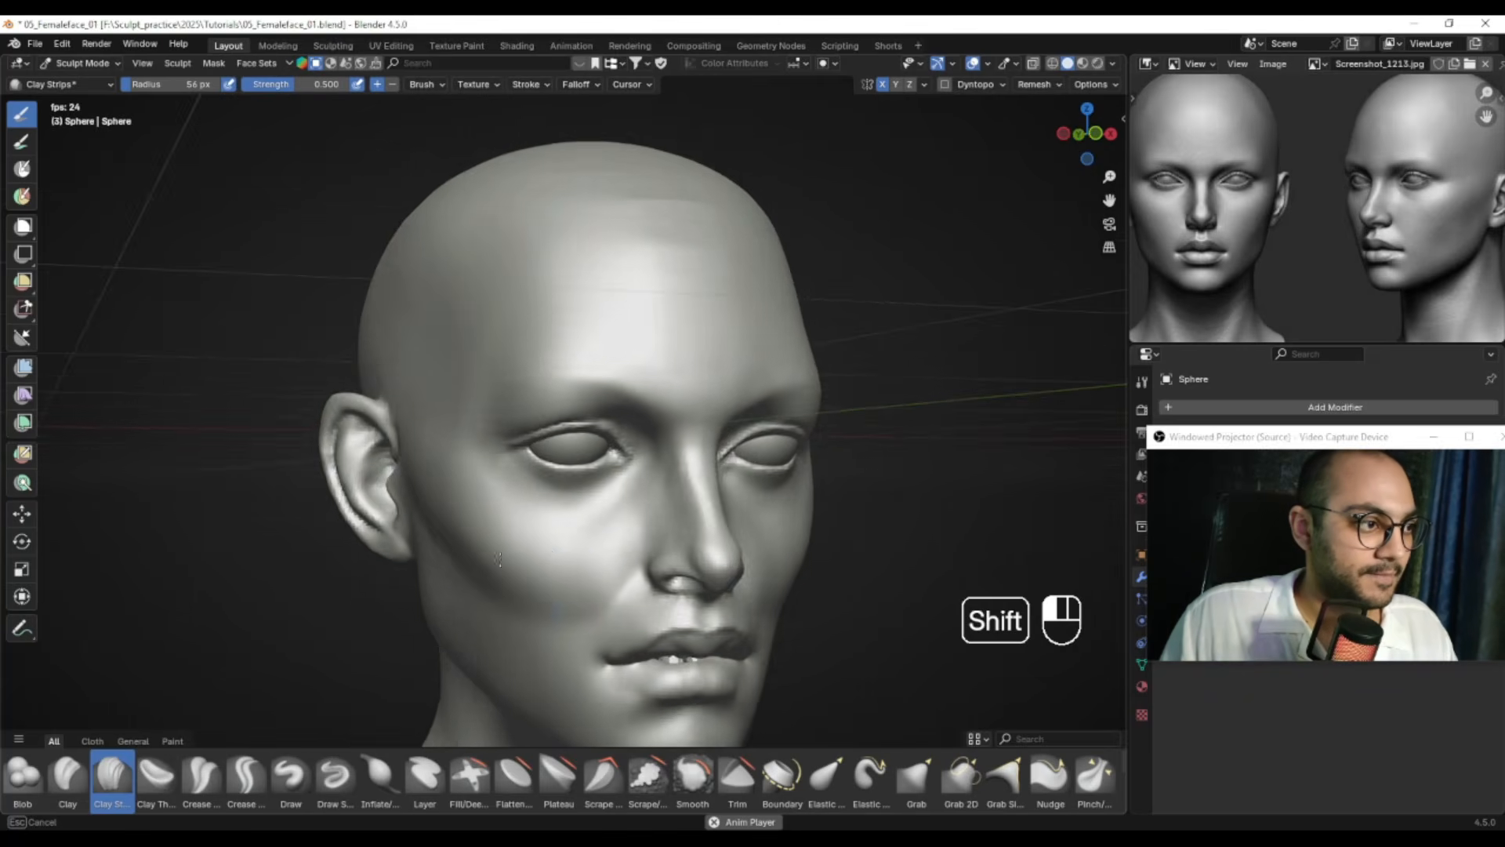
left_click_drag(484, 541, 509, 549, "shift")
Smooth the cheek surface beside the nose with the brush reduced to 32 px
right_click_drag(666, 553, 592, 561, "alt")
right_click_drag(595, 560, 619, 604, "ctrl+alt")
right_click_drag(729, 548, 629, 540, "alt")
key("f")
left_click(672, 540)
left_click_drag(663, 518, 646, 524, "shift")
mouse_move(637, 525)
right_mouse_down("alt")
mouse_move(666, 537)
mouse_move(613, 531)
right_mouse_up("alt")
key("f")
left_click(636, 531)
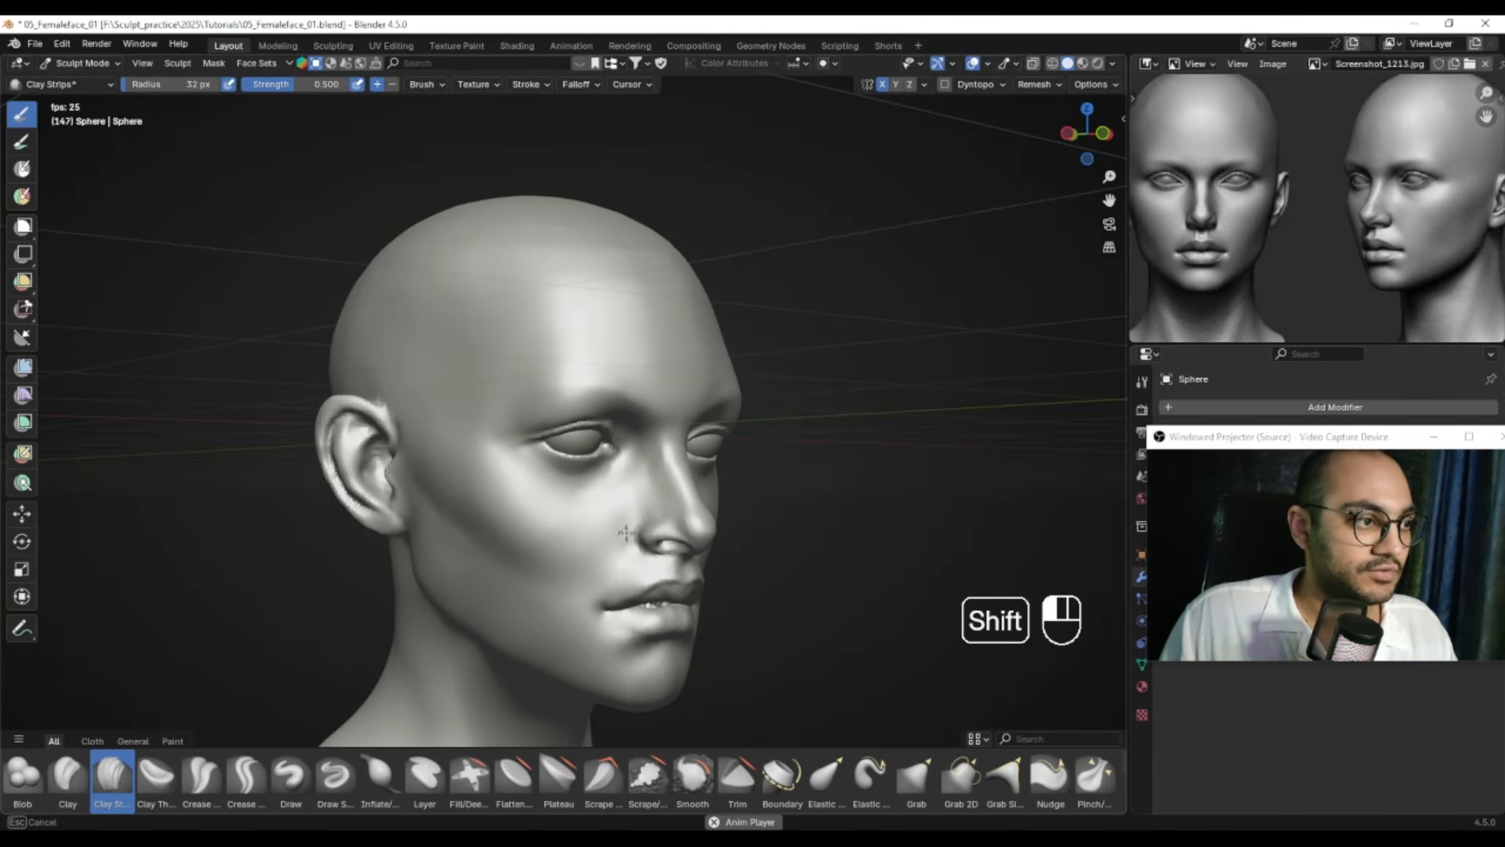
Try refining the fold beside the nose with the Draw Sharp brush at about 33 px, and undo the strokes
left_click(335, 775)
right_click_drag(533, 595, 553, 569, "alt")
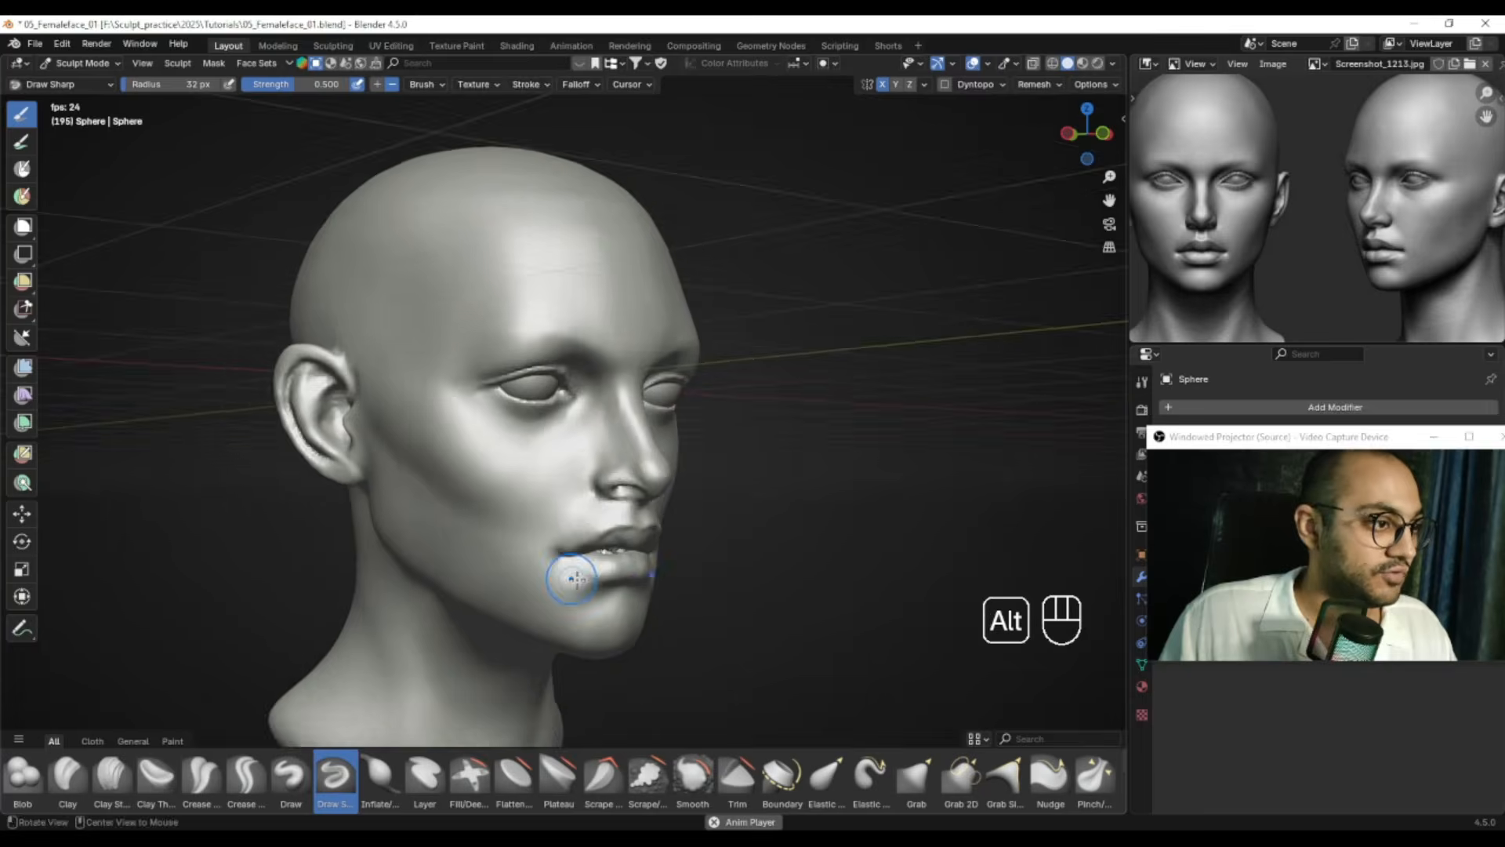
left_click_drag(553, 569, 571, 568, "alt")
left_click_drag(571, 567, 598, 500, "ctrl+alt")
key("f")
left_click(638, 479)
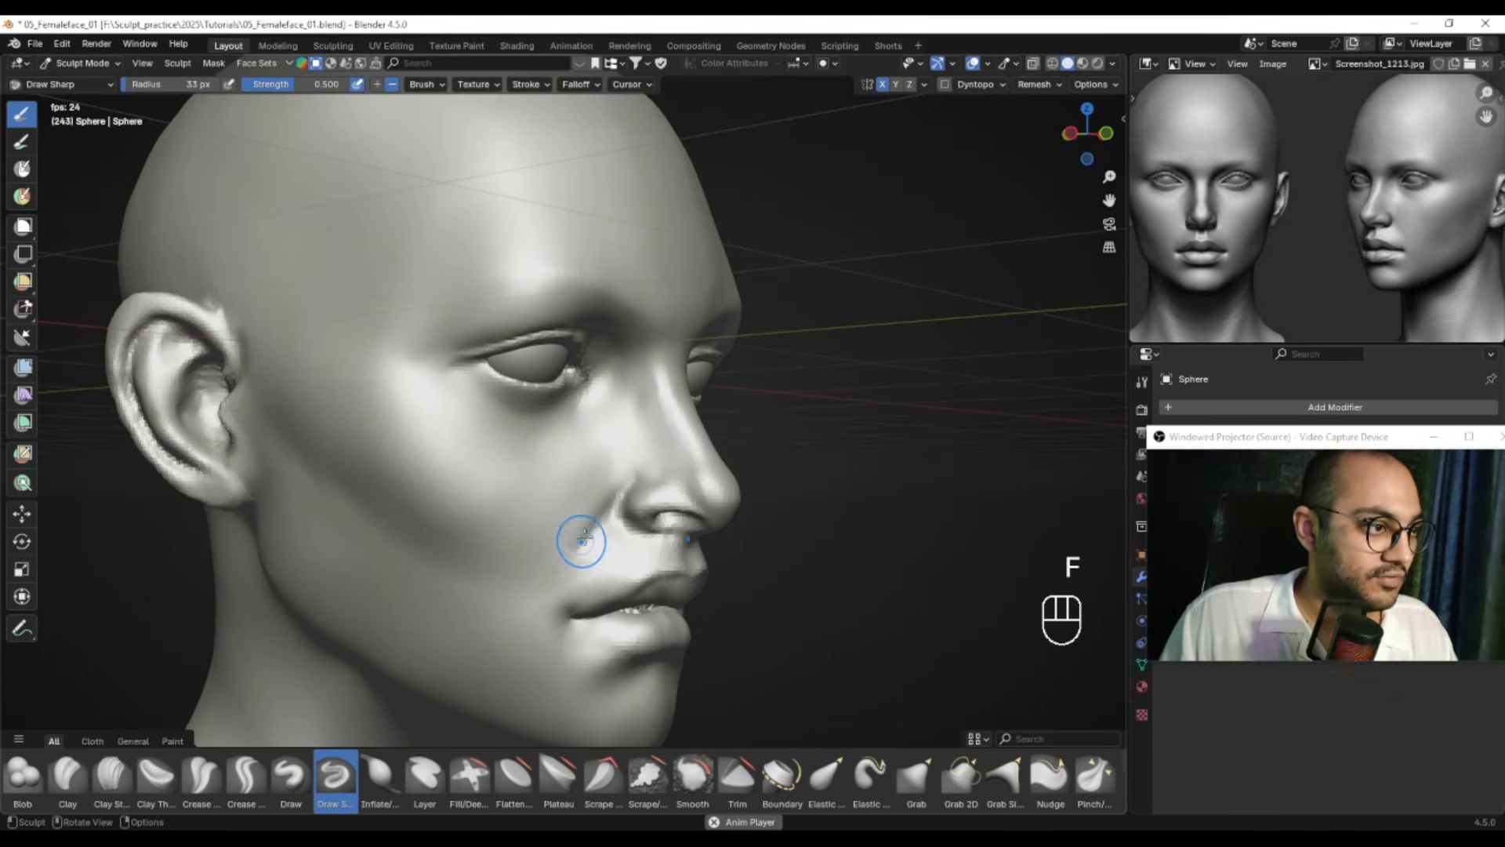
right_click_drag(560, 536, 471, 626, "alt")
right_click_drag(705, 533, 636, 522, "alt")
left_click_drag(652, 523, 638, 524, "shift")
right_click_drag(638, 524, 657, 527, "alt")
mouse_move(657, 527)
right_mouse_down("ctrl+alt")
mouse_move(642, 565)
mouse_move(682, 555)
mouse_move(672, 470)
right_mouse_up("ctrl+alt")
mouse_move(673, 470)
right_mouse_down("alt")
mouse_move(689, 464)
mouse_move(643, 453)
mouse_move(636, 424)
right_mouse_up("alt")
key("ctrl+z")
key("ctrl+z")
key("ctrl+z")
key("ctrl+z")
Smooth the hollow below the cheekbone with the brush enlarged to about 71 px
key("f")
left_click_drag(536, 540, 531, 546, "shift")
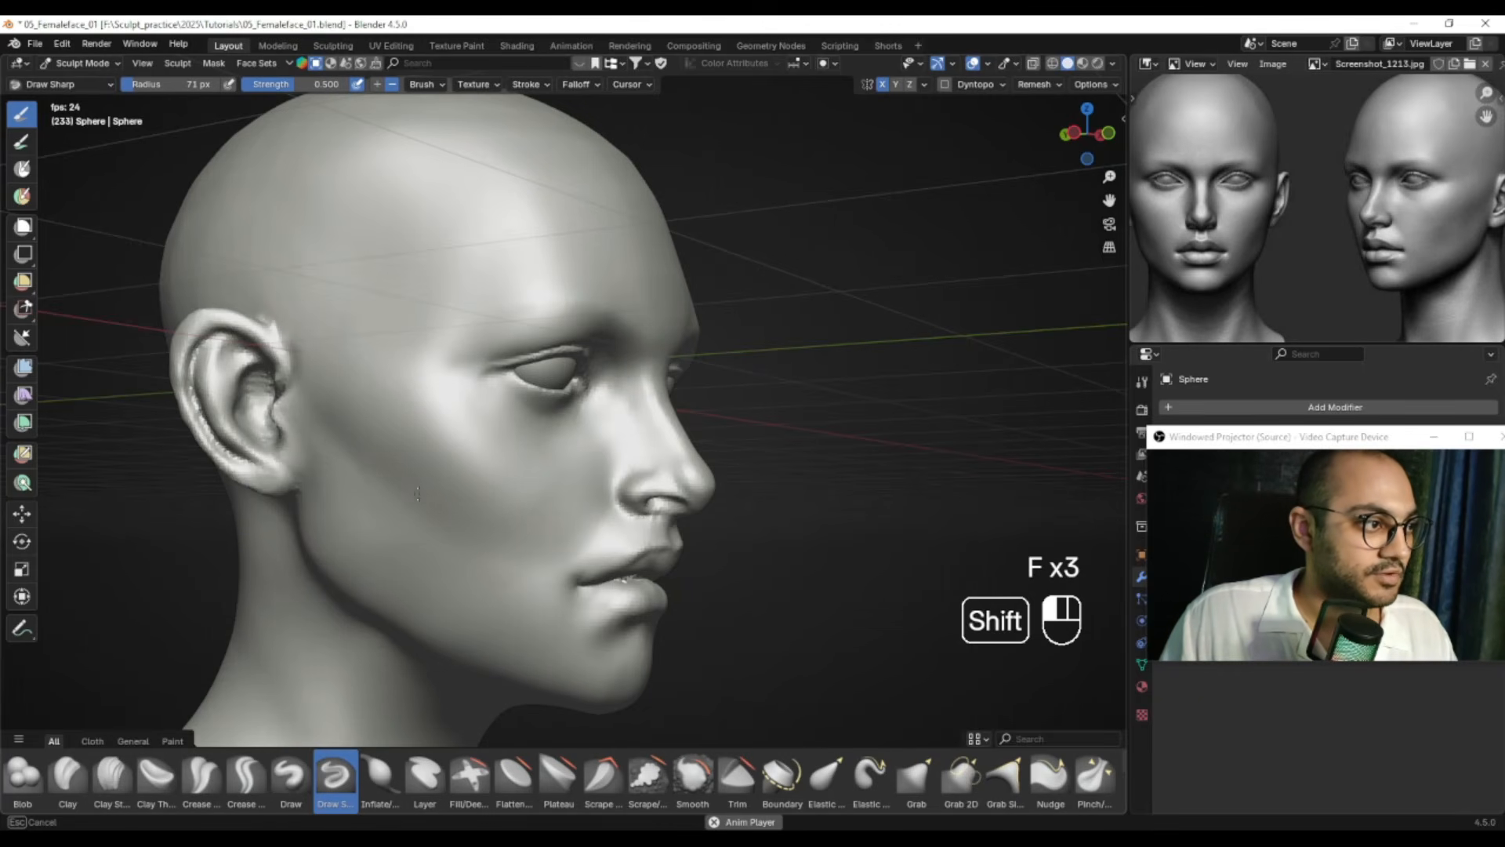
key("f")
mouse_move(432, 464)
left_mouse_down("shift")
mouse_move(478, 453)
mouse_move(490, 489)
left_mouse_up("shift")
left_click(570, 491)
right_click_drag(800, 463, 663, 469, "alt")
Smooth the upper cheek below the outer corner of the eye with a 55 px brush
right_click_drag(663, 469, 653, 514, "ctrl+alt")
left_click_drag(653, 514, 615, 509, "alt")
key("f")
left_click(716, 453)
right_click_drag(645, 482, 681, 485, "alt")
mouse_move(681, 485)
right_mouse_down("ctrl+alt")
mouse_move(685, 524)
mouse_move(712, 455)
right_mouse_up("ctrl+alt")
right_click_drag(712, 454, 685, 446, "alt")
key("f")
left_click(700, 446)
left_click_drag(705, 436, 709, 431, "shift")
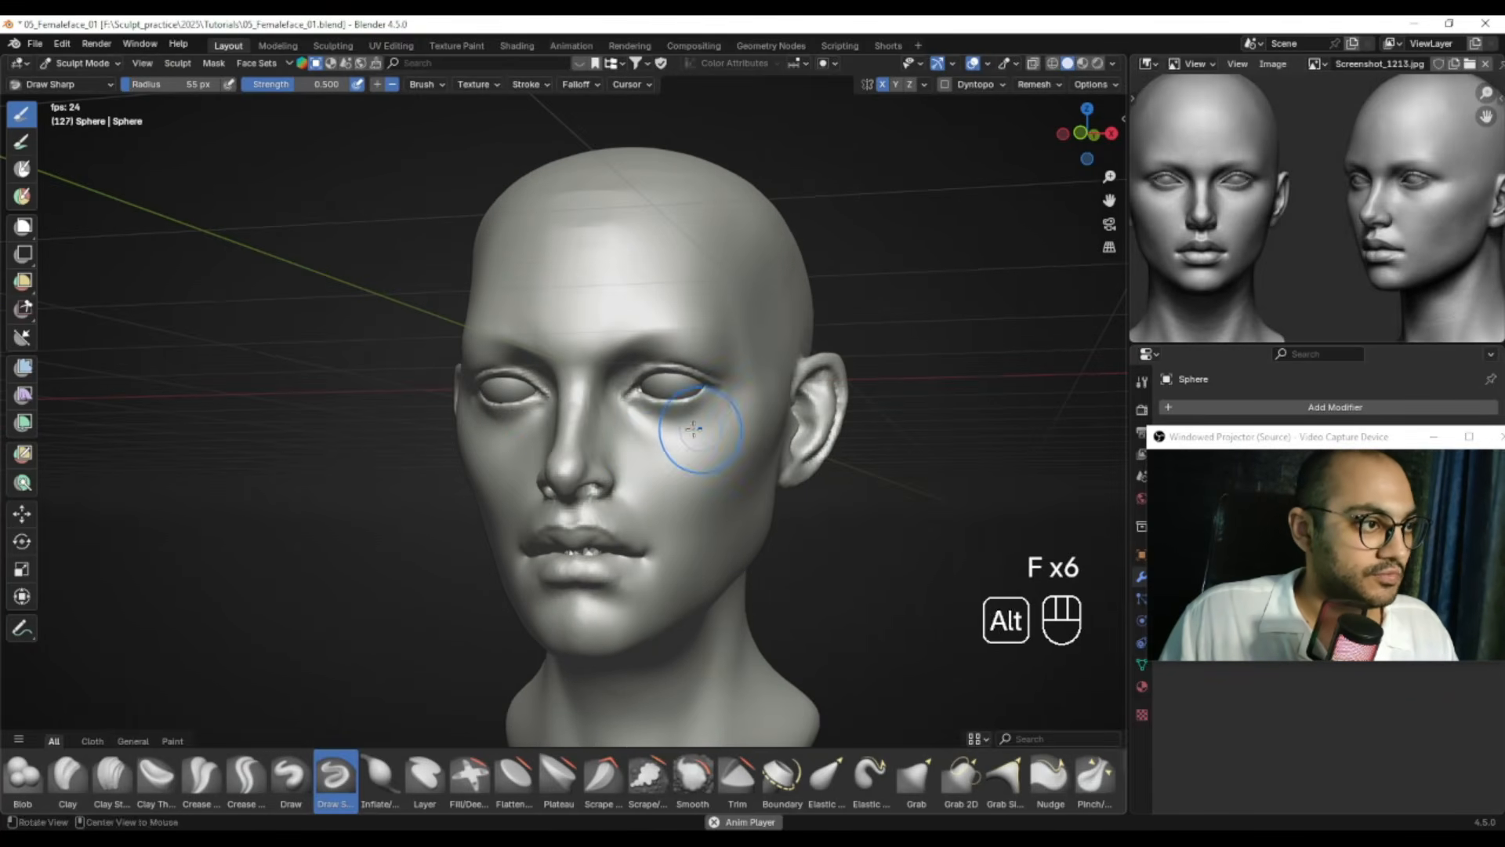
Smooth the cheekbone and the side of the cheek from further angles with a 43 px brush
middle_click_drag(632, 424, 609, 426, "alt")
key("f")
left_click(608, 427)
left_click_drag(580, 430, 565, 433, "shift")
mouse_move(554, 429)
middle_mouse_down("alt")
mouse_move(603, 429)
mouse_move(548, 451)
mouse_move(475, 437)
middle_mouse_up("alt")
left_click_drag(424, 470, 514, 469, "shift")
Examine the whole head from the front in Object Mode, and return to Sculpt Mode
mouse_move(549, 428)
middle_mouse_down("alt")
mouse_move(481, 413)
mouse_move(510, 479)
middle_mouse_up("alt")
middle_click_drag(620, 482, 600, 486, "alt")
mouse_move(689, 502)
middle_mouse_down("alt")
mouse_move(628, 503)
mouse_move(658, 505)
middle_mouse_up("alt")
middle_click_drag(658, 506, 656, 478, "ctrl+alt")
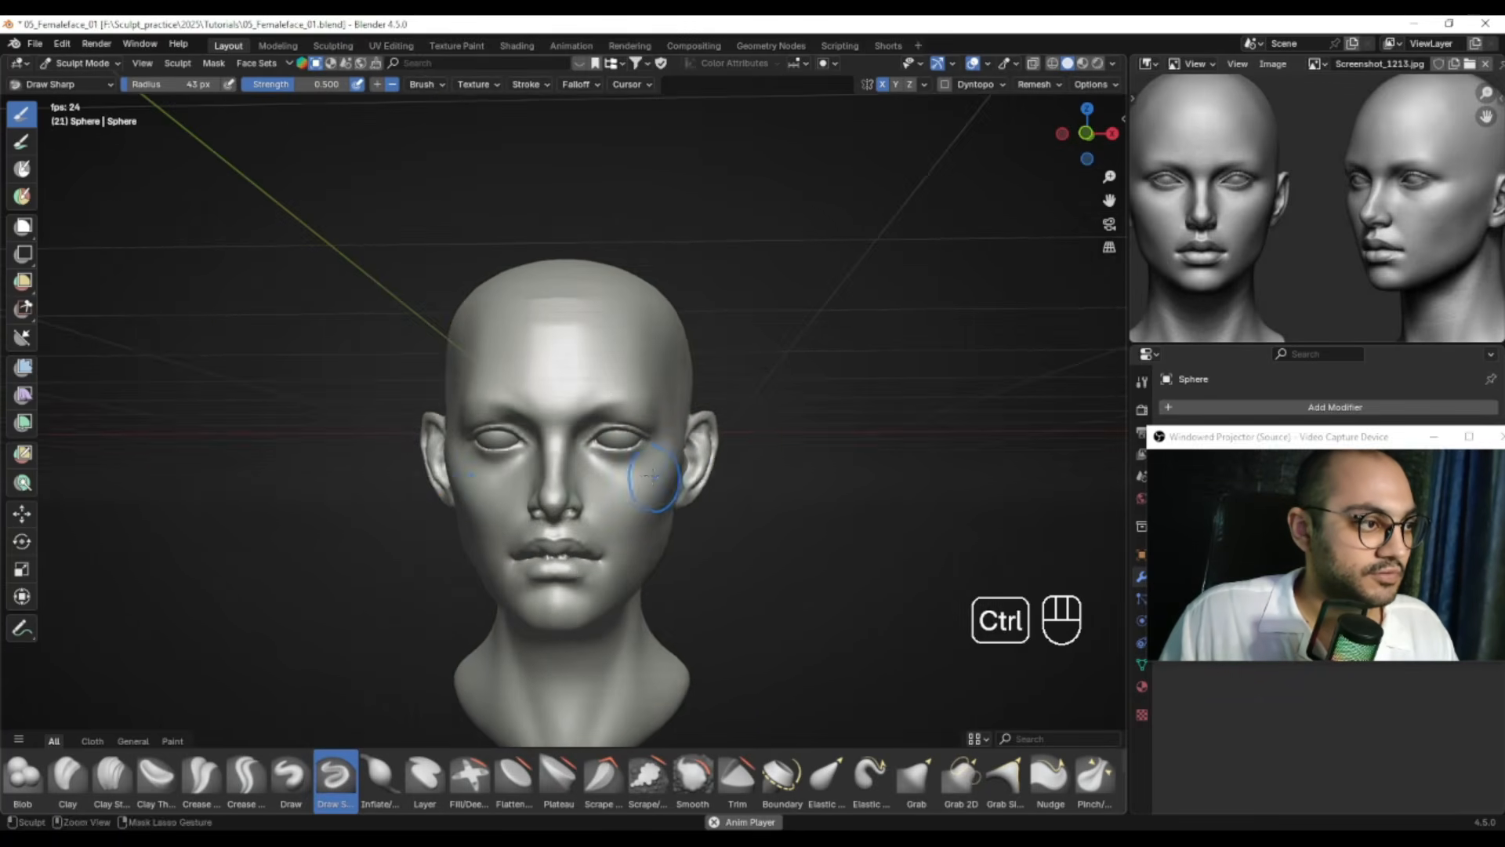
key("ctrl+Tab")
middle_click_drag(759, 389, 772, 419, "ctrl+alt")
left_click(774, 417)
left_click(604, 371)
key("ctrl+Tab")
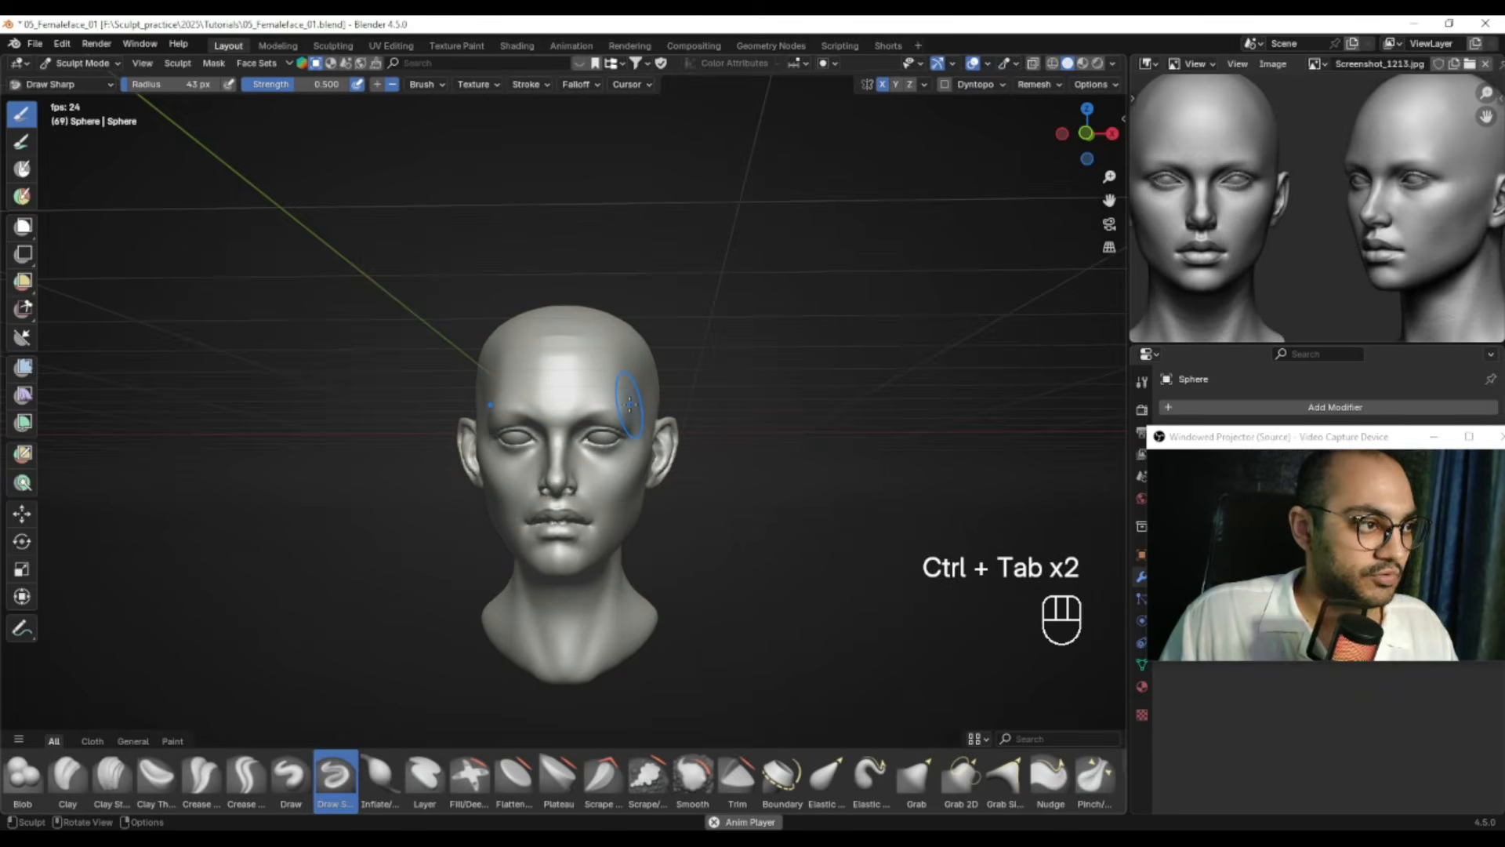
Adjust the sides of the skull above the ears in front view with the Grab brush at 172 px and 113 px
key("KP_4")
key("KP_1")
middle_click_drag(638, 353, 529, 400, "ctrl+alt")
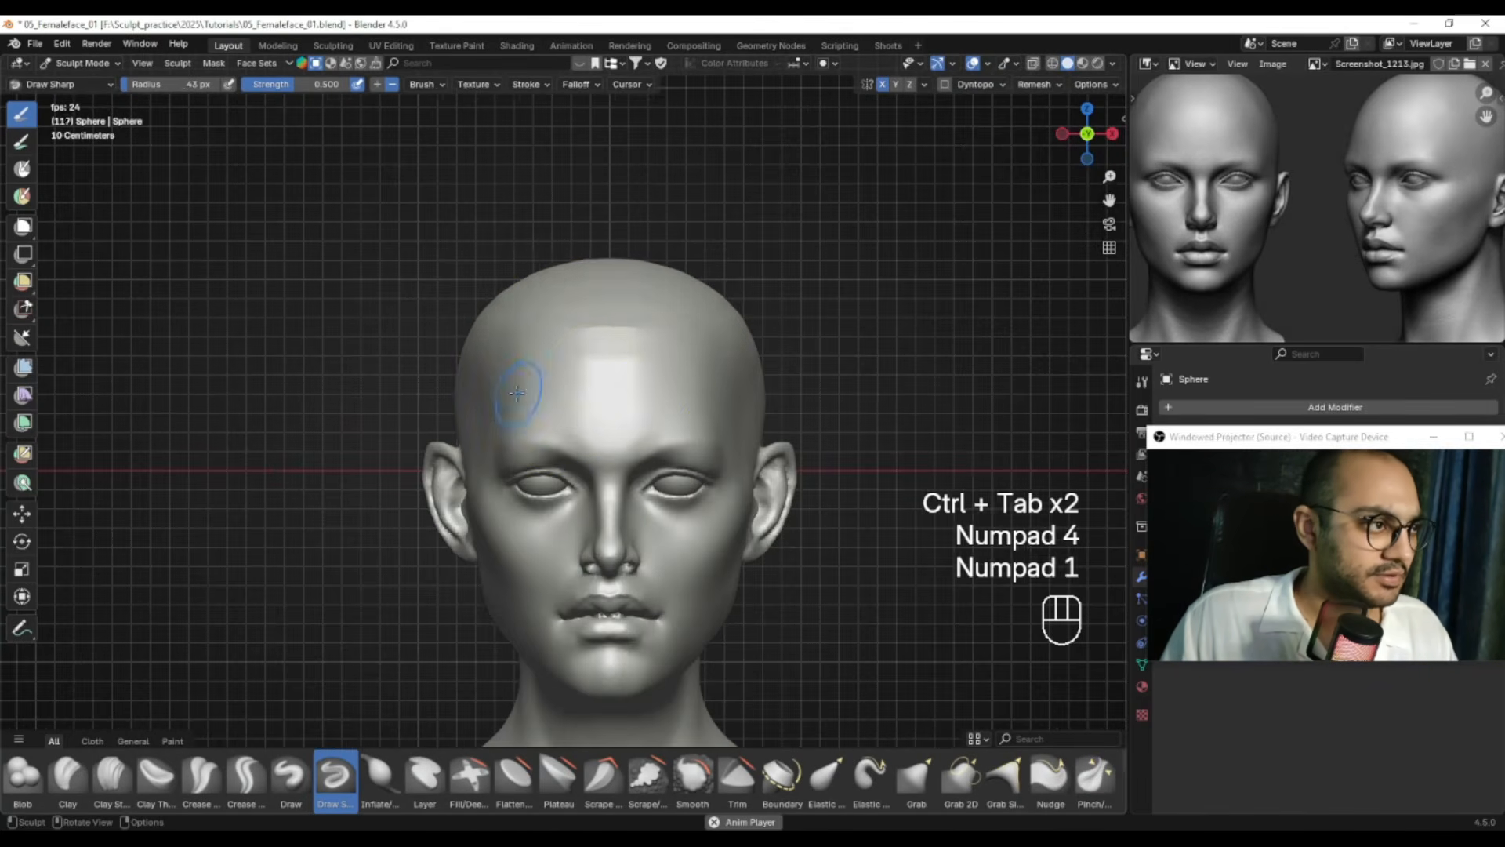
key("g")
key("f")
key("f")
left_click_drag(494, 303, 502, 306)
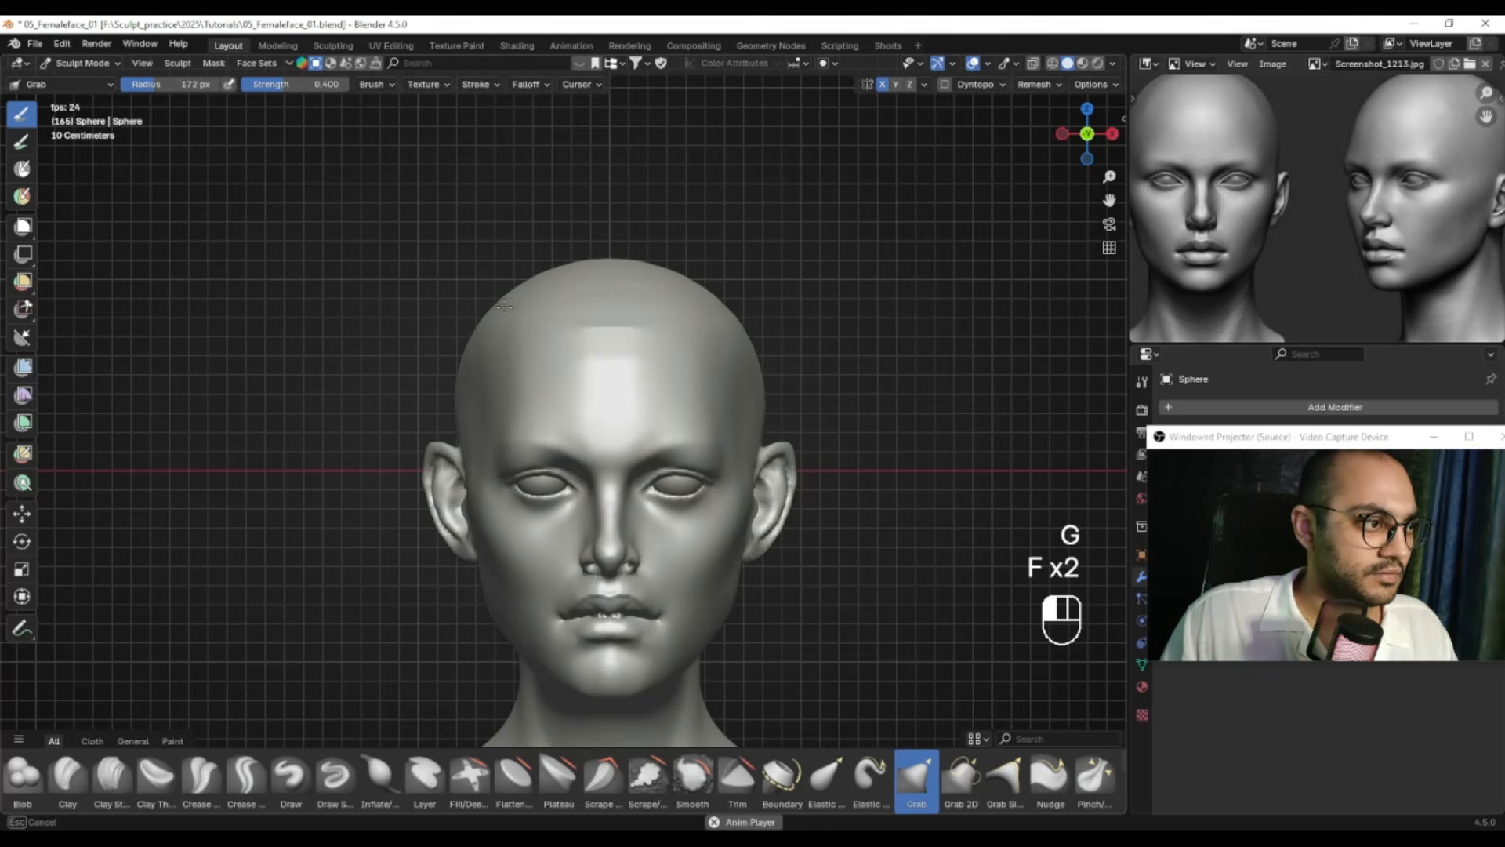
key("f")
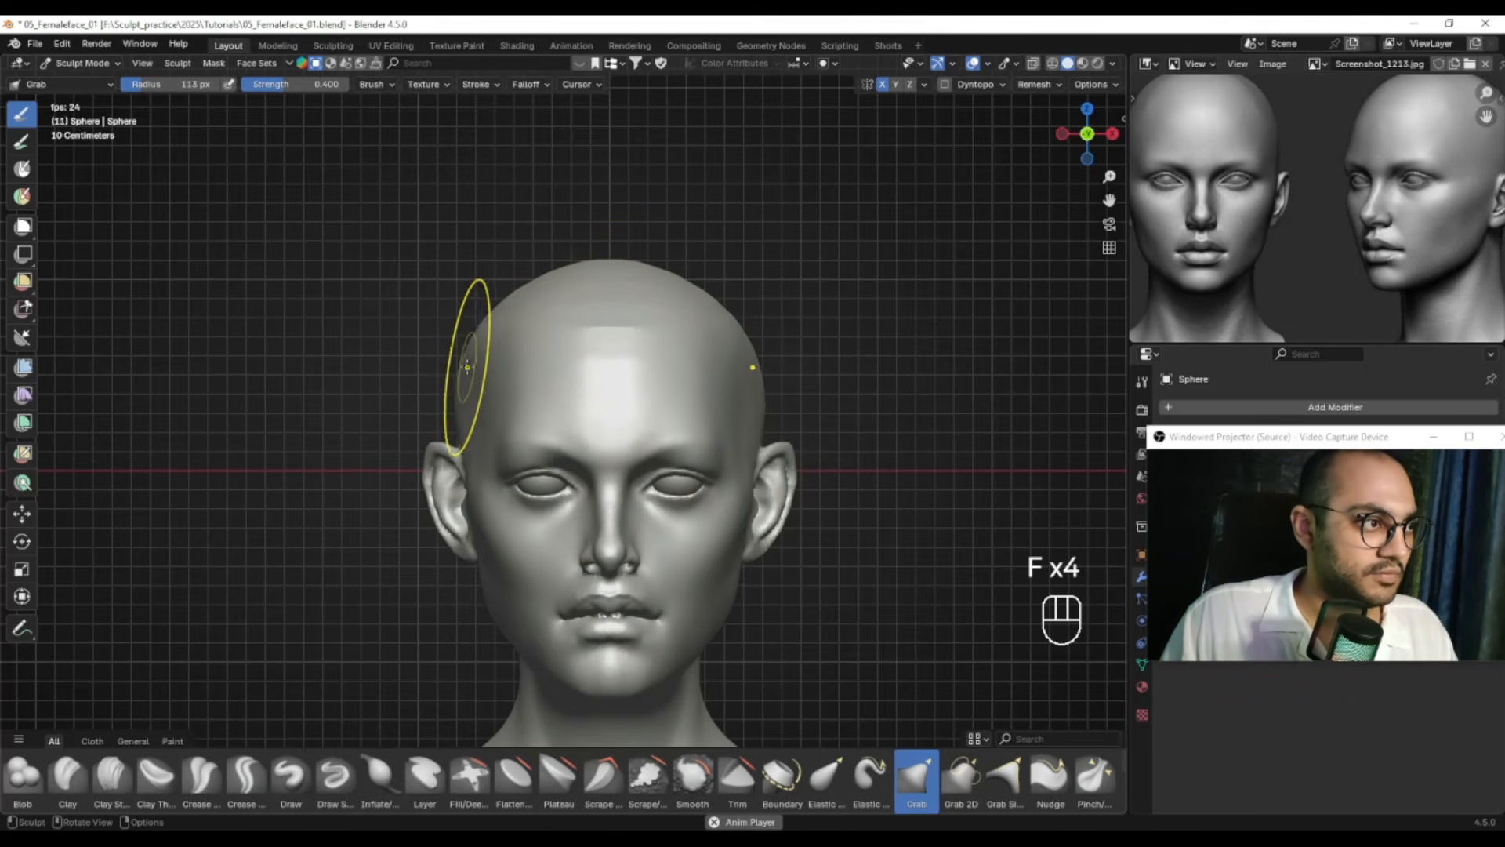
left_click_drag(463, 373, 461, 374)
Try reshaping the temple and the side of the face with the 113 px Grab brush, and undo the strokes
right_click_drag(443, 379, 470, 470, "ctrl+alt")
key("f")
left_click(491, 497)
key("f")
left_click(505, 499)
left_click_drag(497, 498, 488, 495, "alt")
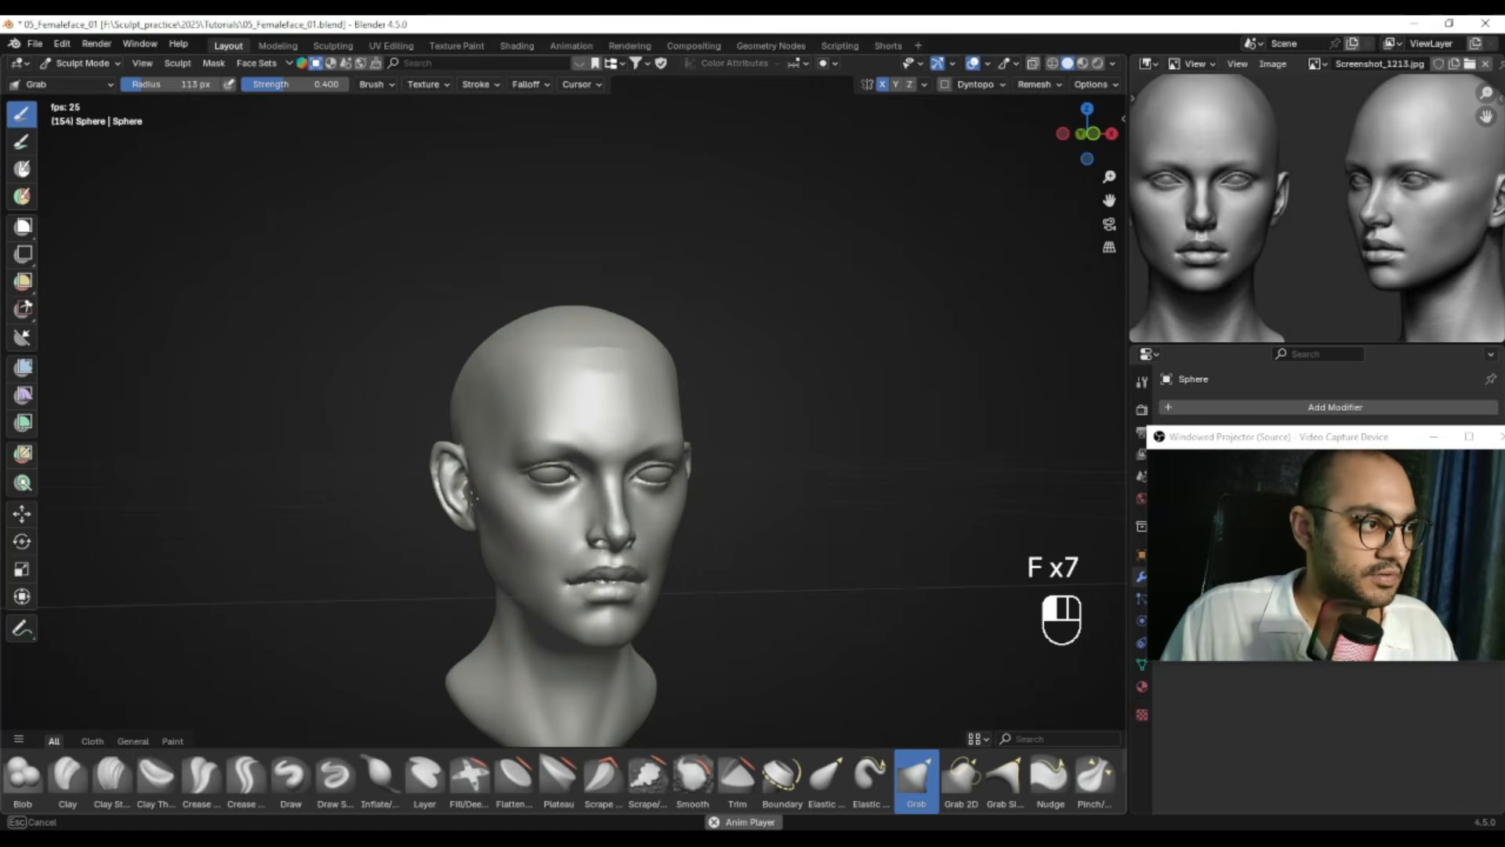
left_click_drag(471, 493, 465, 496, "alt")
right_click_drag(490, 500, 477, 506, "alt")
right_click_drag(475, 505, 478, 514, "ctrl+alt")
middle_click_drag(478, 514, 497, 541)
left_click_drag(504, 411, 504, 416)
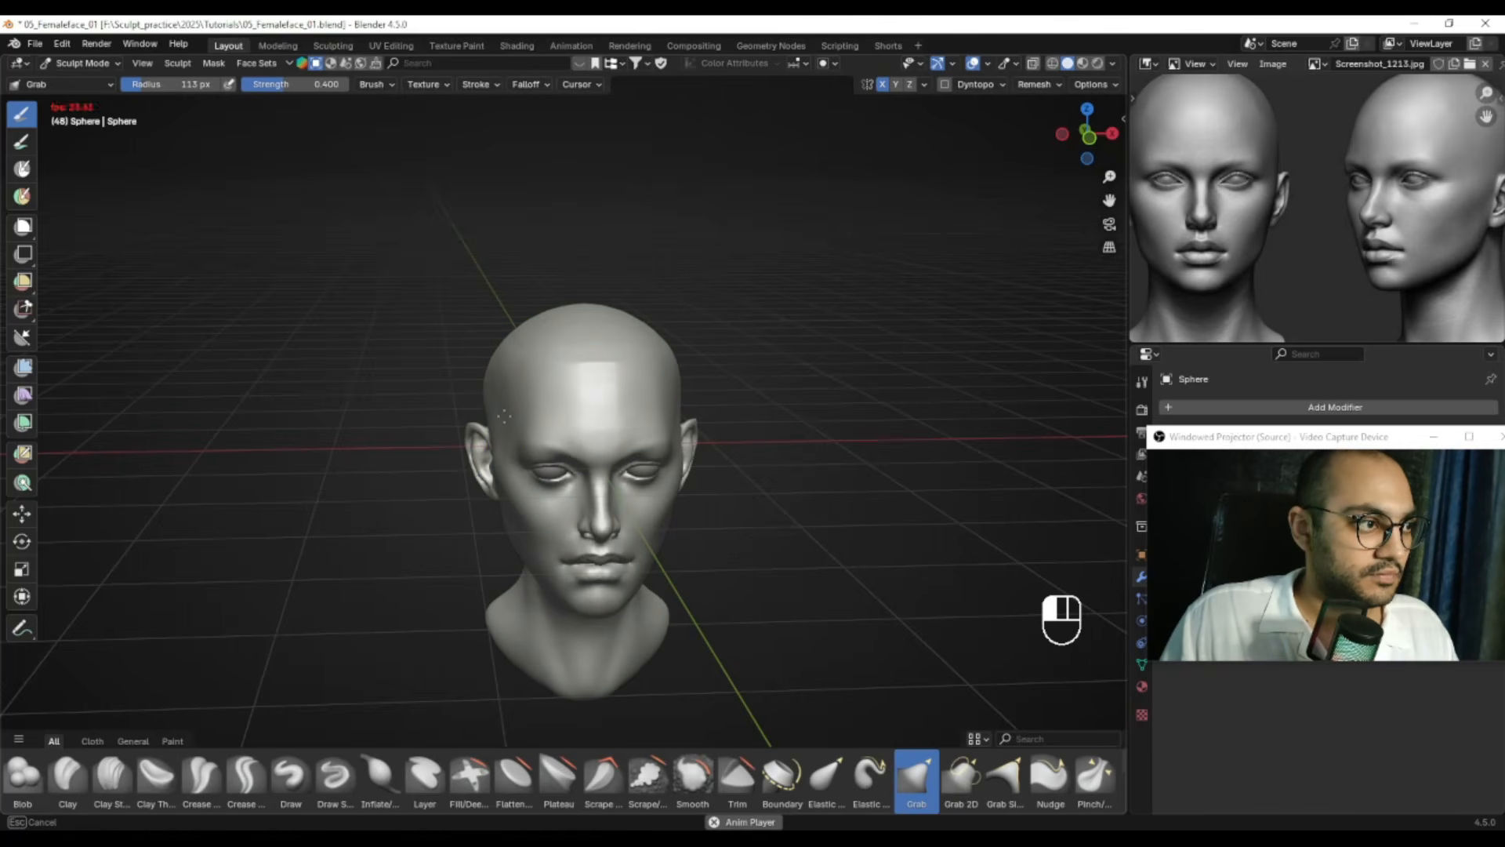
left_click_drag(493, 478, 502, 474)
mouse_move(502, 474)
middle_mouse_down("alt")
mouse_move(552, 470)
mouse_move(581, 492)
mouse_move(541, 480)
middle_mouse_up("alt")
key("ctrl+z")
key("ctrl+z")
key("ctrl+z")
Adjust the side of the cheek in front of the ear with the Grab brush at 123 px
key("f")
left_click(553, 478)
left_click_drag(519, 488, 529, 488)
right_click_drag(526, 493, 523, 488, "alt")
left_click_drag(522, 489, 519, 489)
left_click_drag(521, 489, 537, 509, "alt")
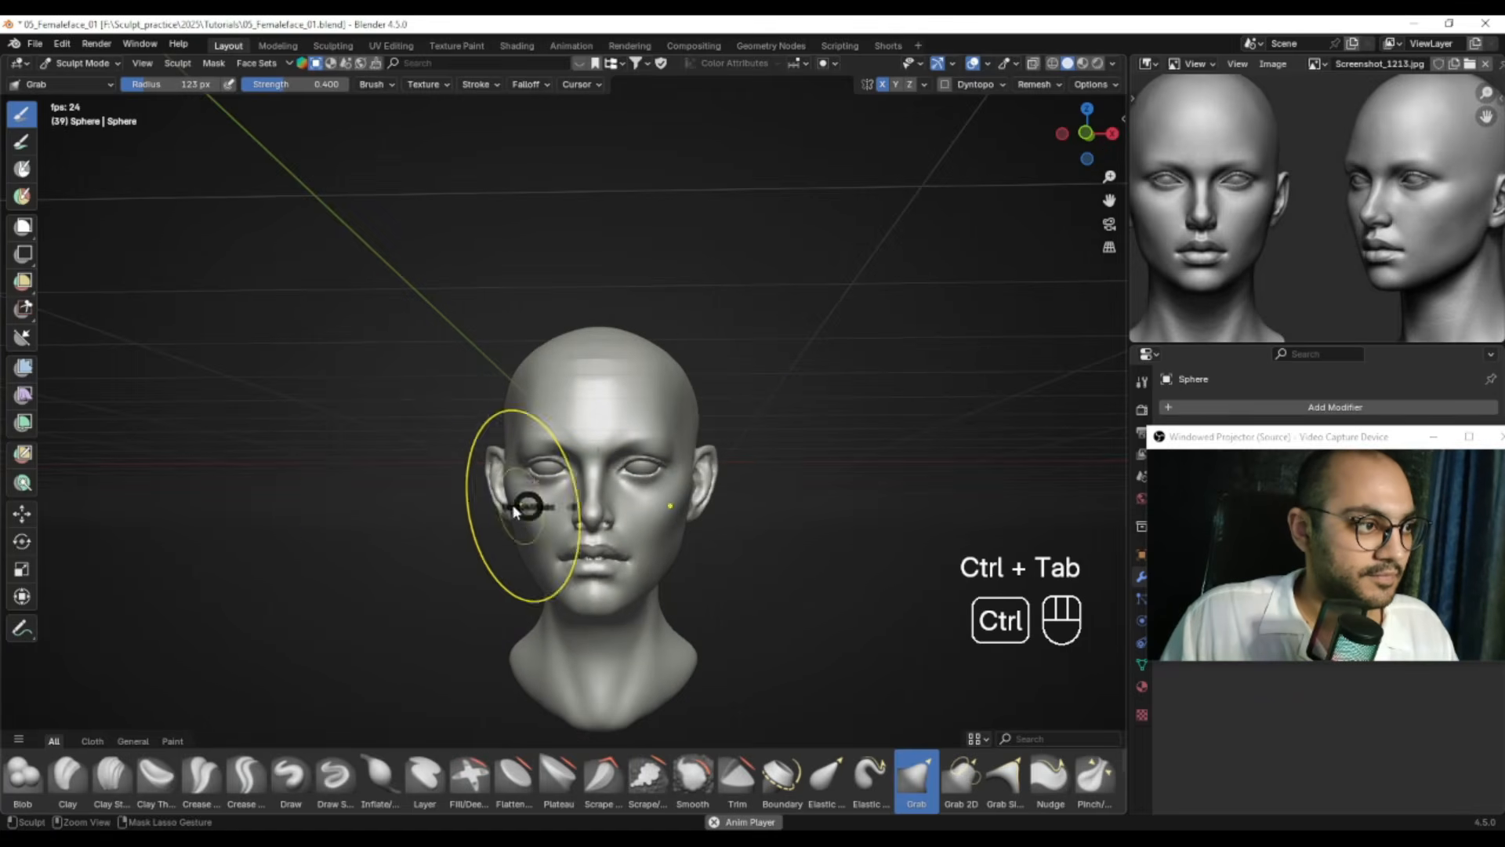
Switch to Object Mode, deselect the head and adjust the viewport shading options
key("ctrl+Tab")
left_click(891, 401)
left_click_drag(828, 458, 839, 392, "alt+shift")
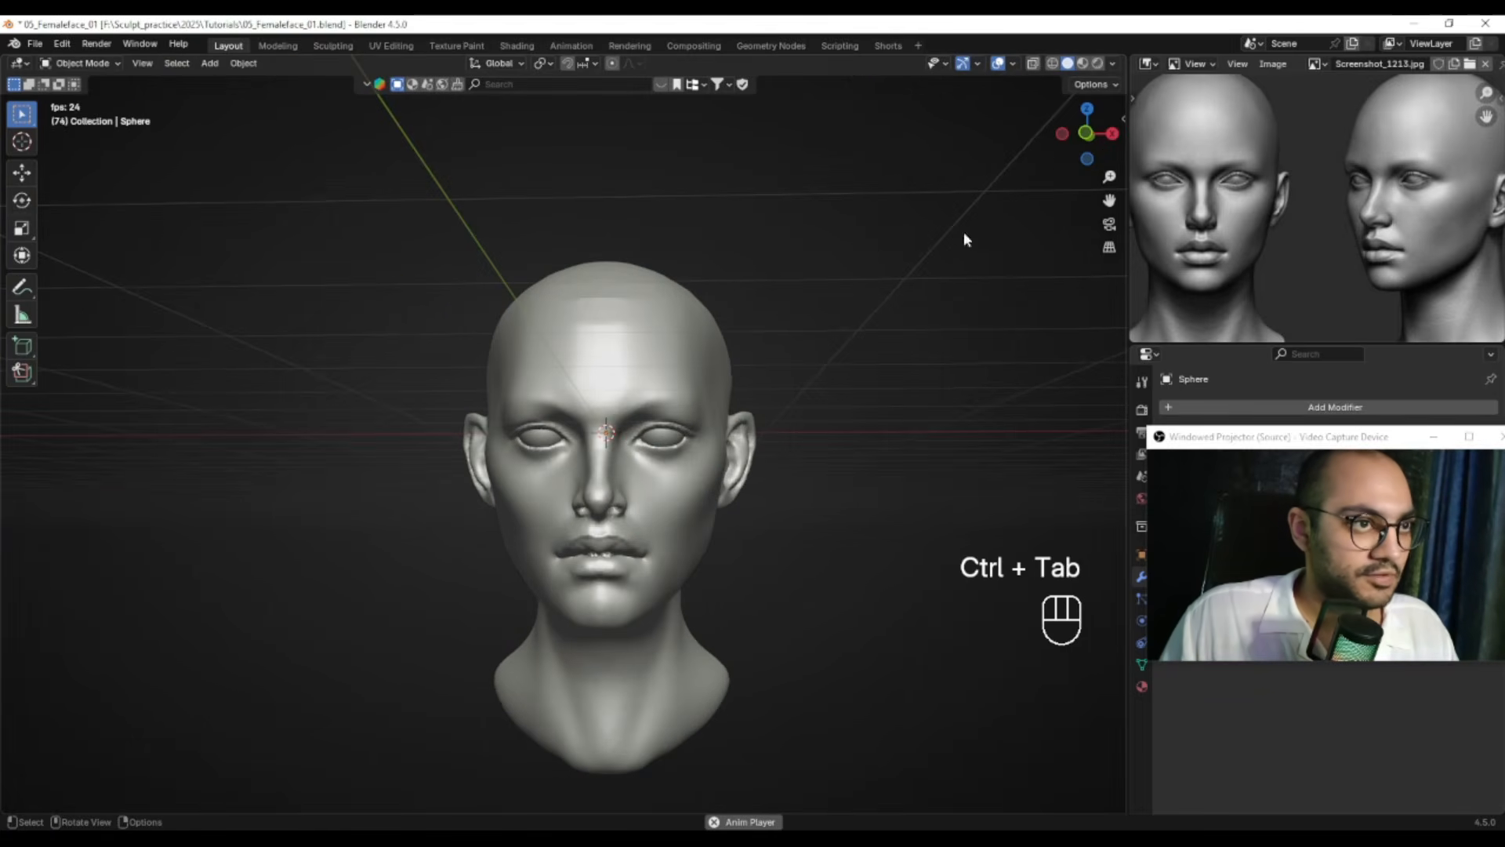
left_click(1113, 63)
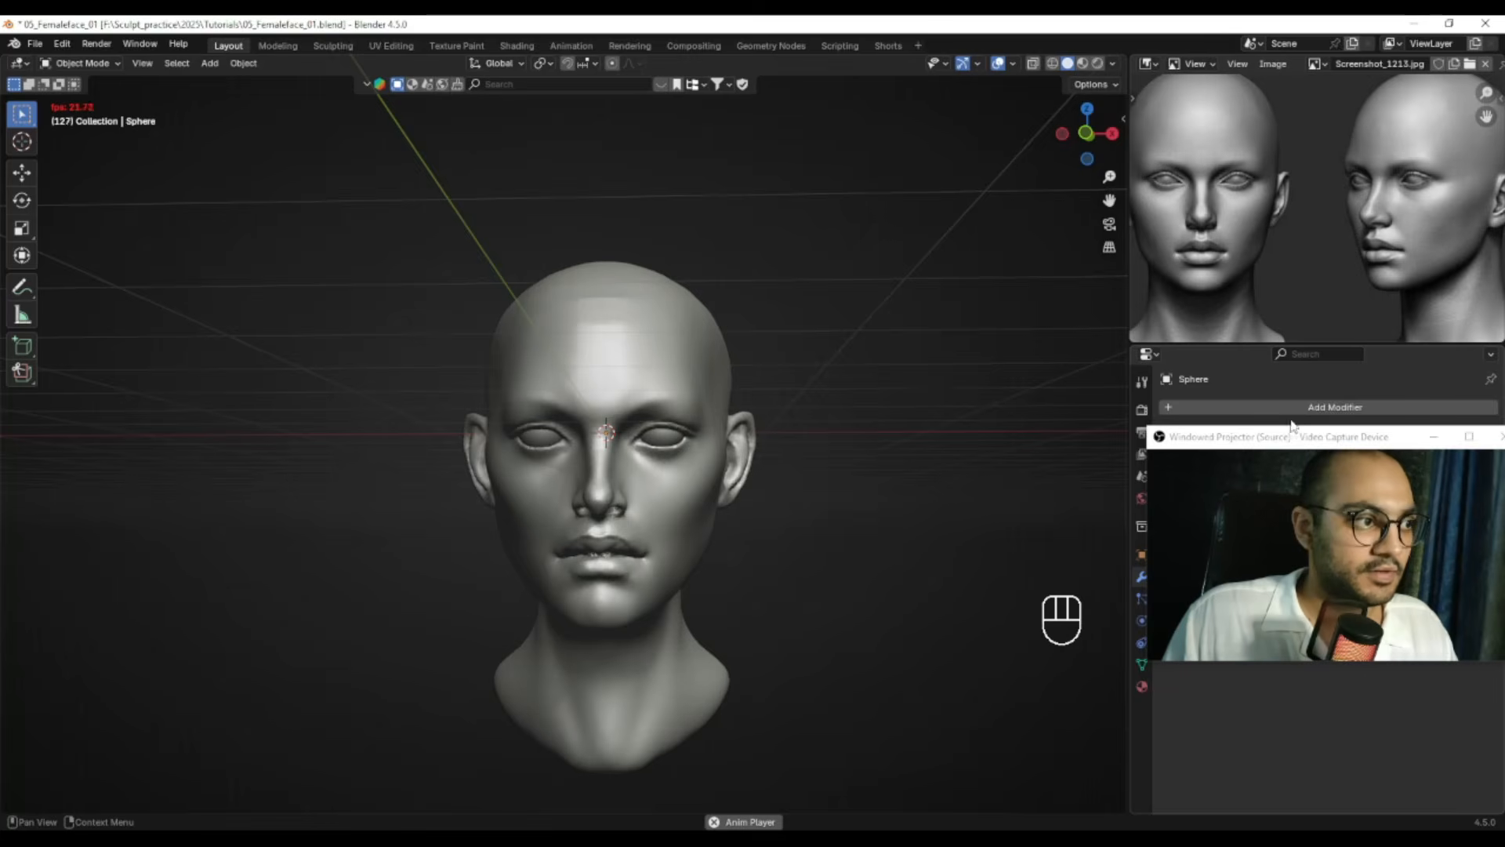
left_click_drag(1316, 444, 1312, 526)
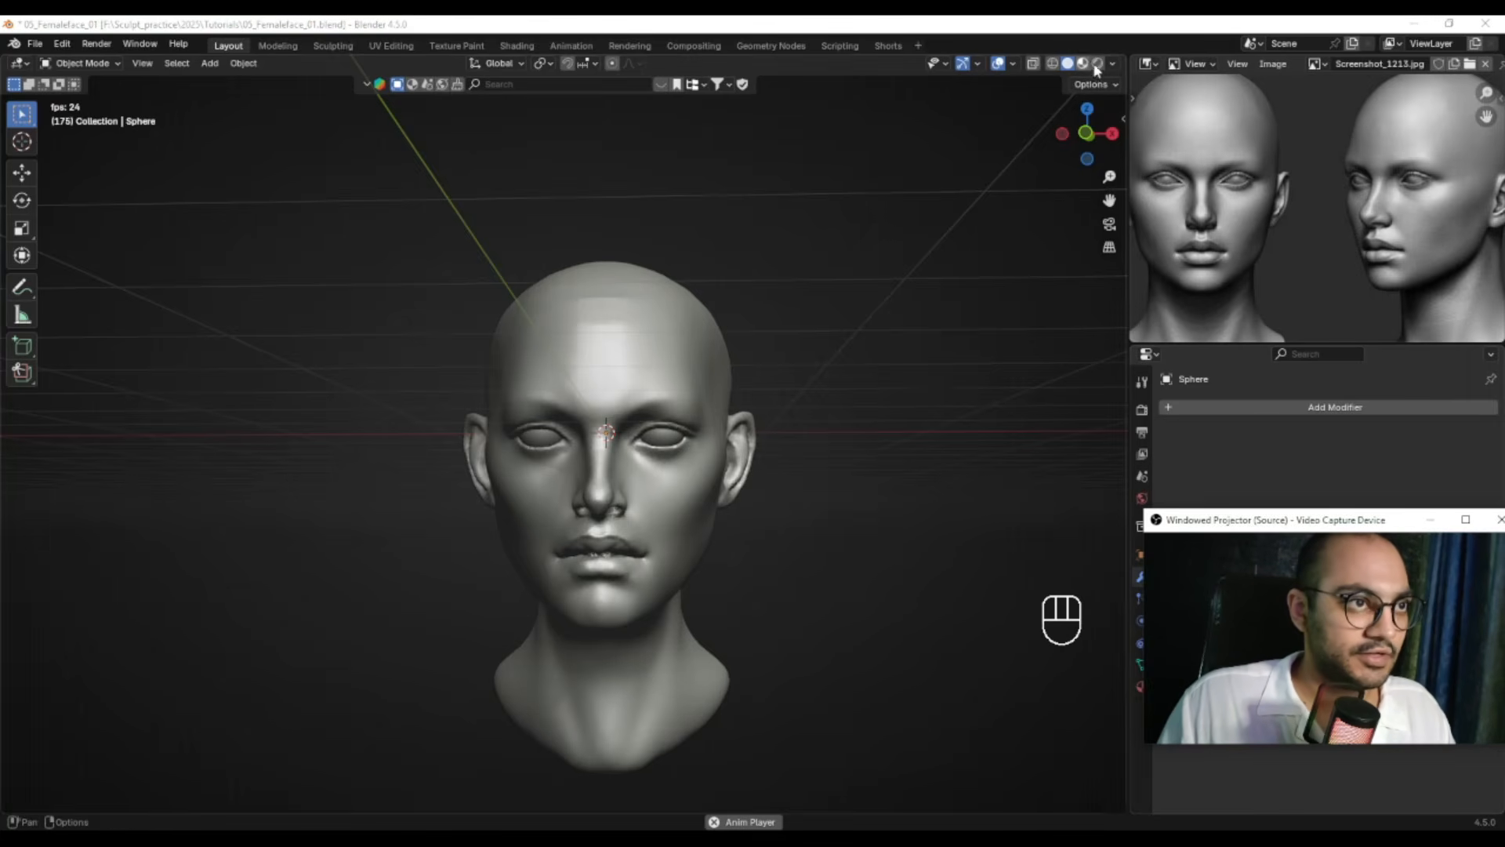
left_click(1113, 63)
mouse_move(1102, 453)
left_mouse_down()
mouse_move(1140, 463)
mouse_move(1094, 200)
left_mouse_up()
left_click(1024, 457)
Select the head, return to Sculpt Mode and choose the Draw Sharp brush for work on the lips
middle_click_drag(709, 502, 676, 352)
middle_click_drag(676, 353, 675, 461, "ctrl")
middle_click_drag(655, 547, 609, 402, "shift")
left_click(619, 522)
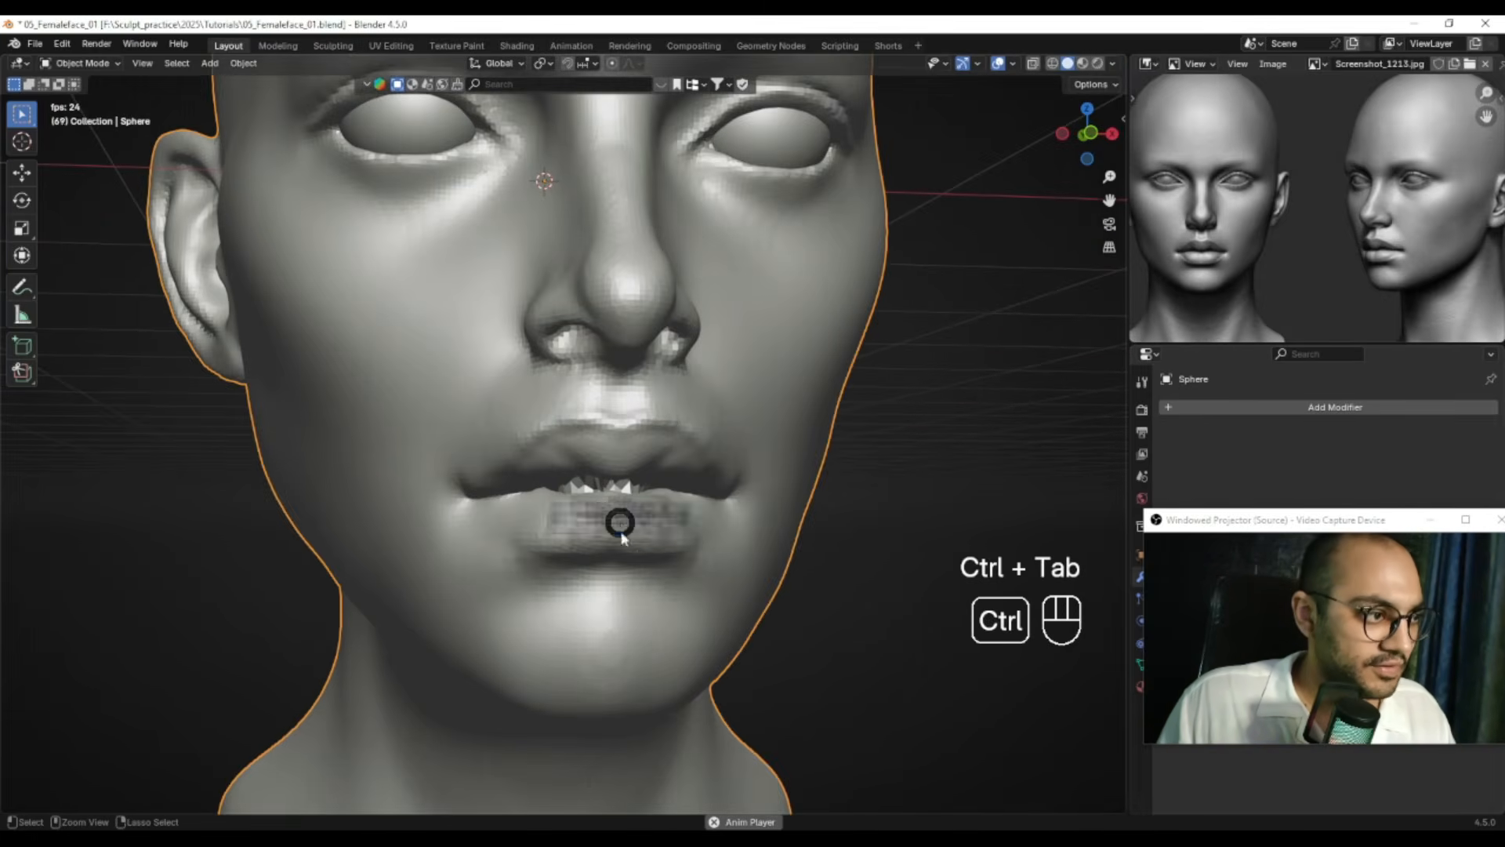
key("ctrl+Tab")
left_click(336, 775)
Reshape the body of the lower lip and the area beside it with the Grab brush at varying sizes
mouse_move(619, 588)
left_mouse_down("ctrl+alt")
mouse_move(678, 478)
mouse_move(666, 502)
left_mouse_up("ctrl+alt")
mouse_move(667, 502)
left_mouse_down("alt")
mouse_move(625, 508)
mouse_move(643, 555)
mouse_move(508, 546)
left_mouse_up("alt")
key("g")
key("f")
left_click(620, 566)
key("f")
key("f")
left_click(503, 558)
Adjust the outer edge of the lower lip below the mouth corner with the Grab brush
mouse_move(508, 545)
left_mouse_down("alt")
mouse_move(501, 584)
mouse_move(423, 595)
mouse_move(376, 548)
mouse_move(519, 547)
mouse_move(616, 568)
mouse_move(659, 538)
left_mouse_up("alt")
key("f")
left_click(480, 542)
key("f")
left_click(573, 566)
key("f")
left_click(475, 535)
Define the lower lip's centre and lower contour with the Draw Sharp brush at 33 px, and smooth its surface
left_click(336, 777)
key("f")
left_click(619, 543)
left_click_drag(524, 560, 627, 545, "alt")
key("f")
key("f")
left_click(654, 526)
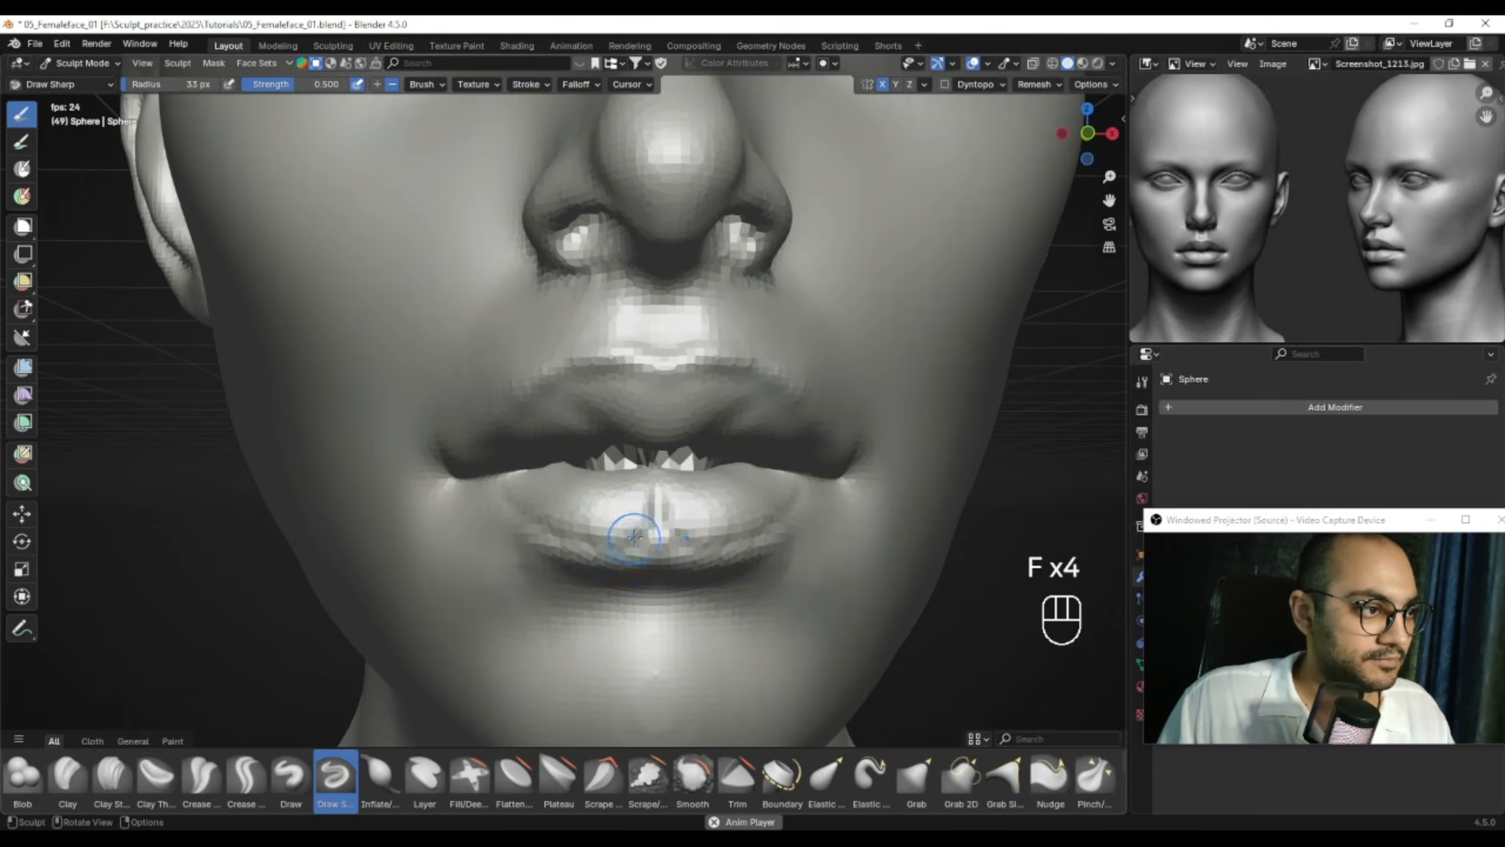
mouse_move(566, 509)
left_mouse_down("shift")
mouse_move(581, 503)
mouse_move(602, 544)
mouse_move(690, 530)
mouse_move(652, 508)
left_mouse_up("shift")
Carve a vertical groove down the middle of the lower lip with the Draw brush at 42 px
left_click(295, 776)
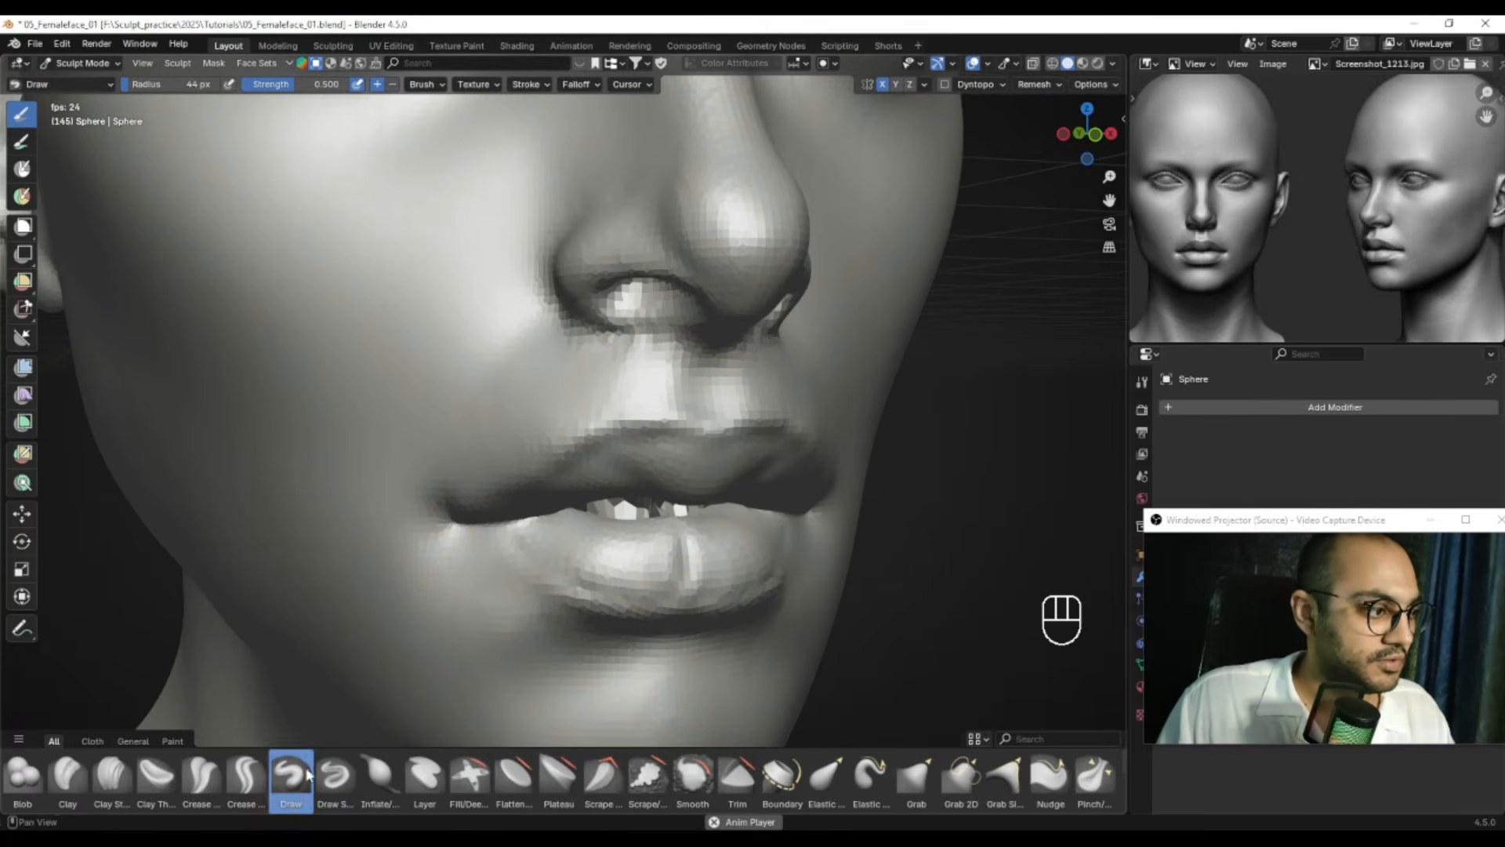
left_click_drag(636, 575, 622, 578, "alt")
key("f")
key("f")
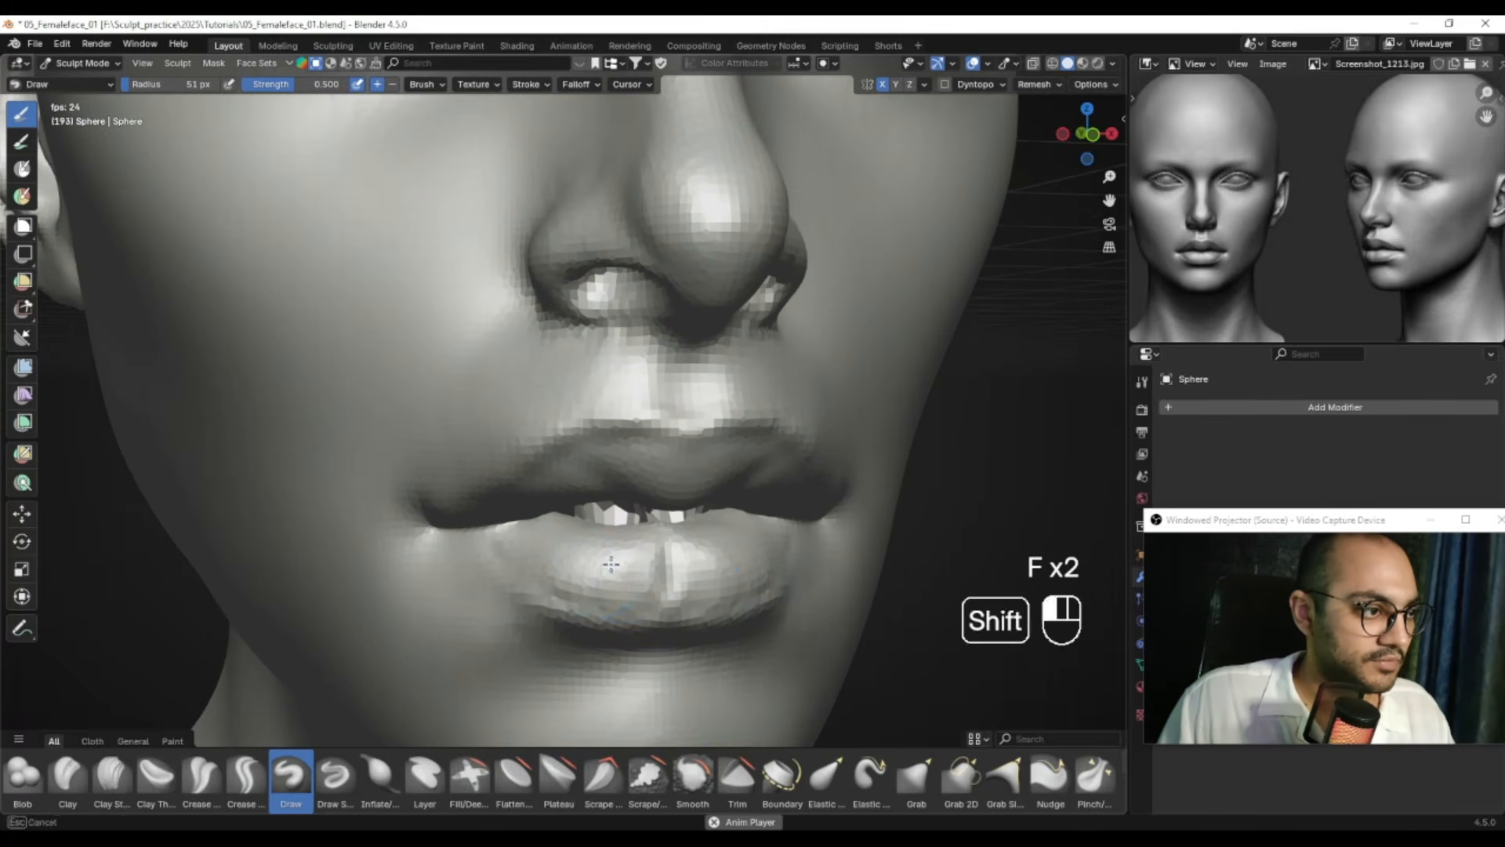
key("f")
left_click(642, 570)
left_click_drag(667, 546, 671, 592, "ctrl")
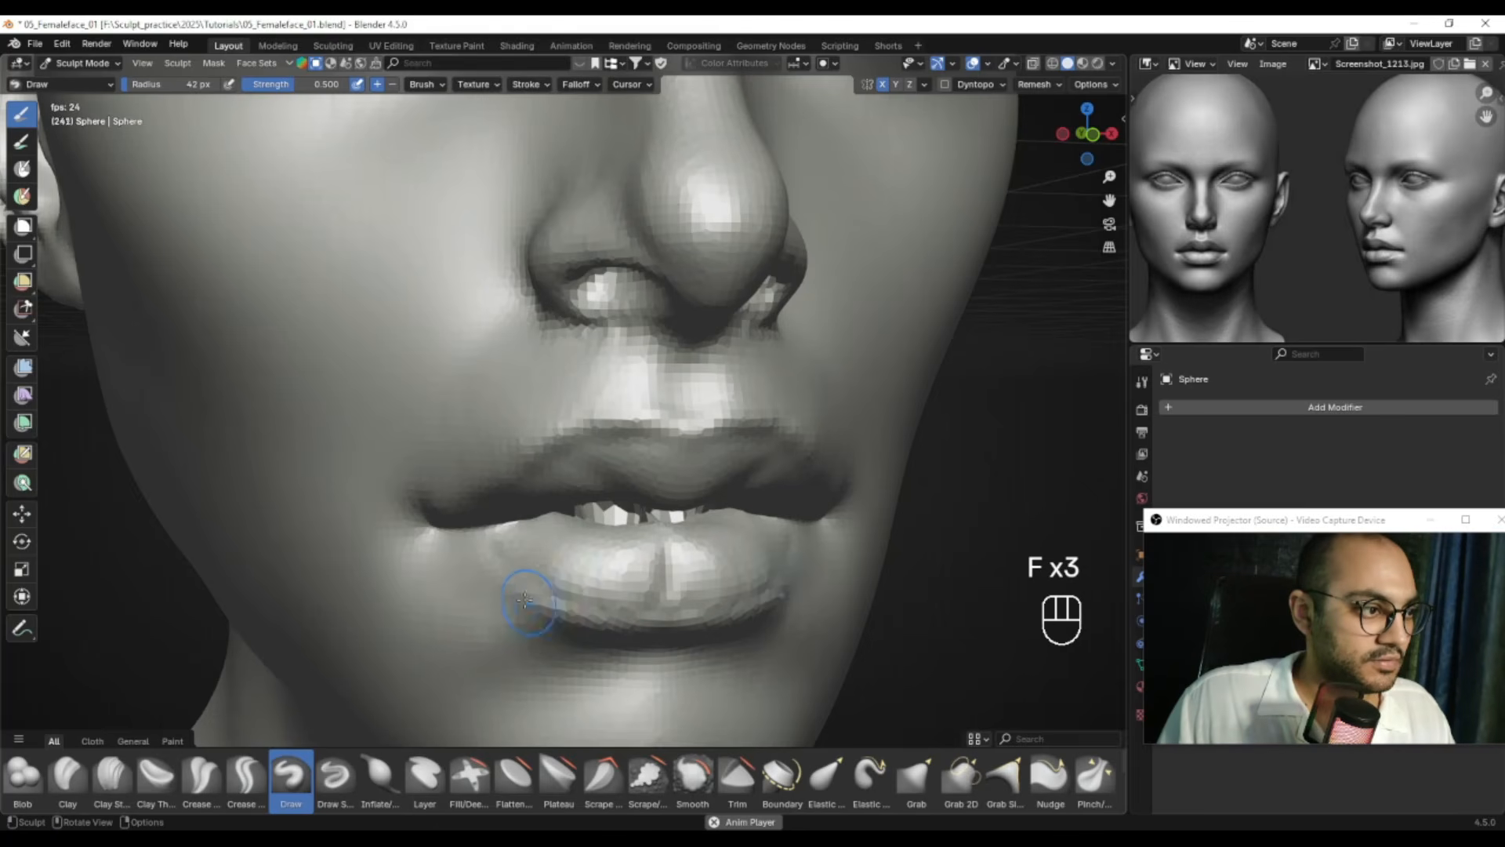
Try building up and smoothing the outer end of the lower lip with the 27 px Draw brush, and undo the strokes
key("f")
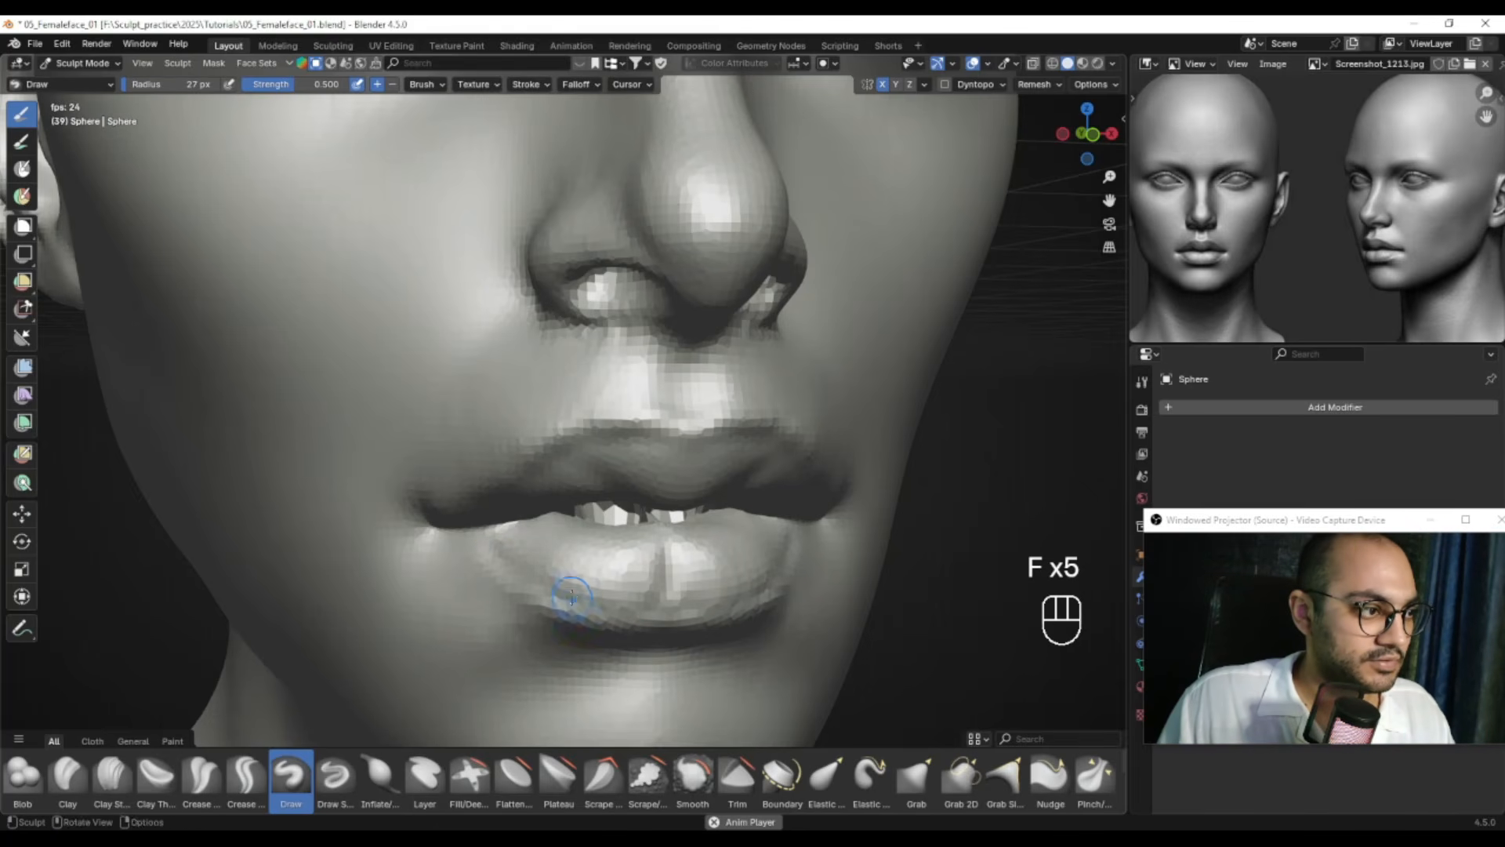
left_click_drag(536, 594, 550, 603)
key("f")
left_click(549, 602)
left_click_drag(548, 602, 498, 566, "shift")
key("f")
left_click(488, 572)
key("ctrl+z")
key("ctrl+z")
key("ctrl+z")
Smooth the transition from the outer lower lip into the skin with the brush at 22 px
key("f")
left_click(569, 619)
mouse_move(517, 597)
left_mouse_down("shift")
mouse_move(615, 628)
mouse_move(575, 621)
mouse_move(571, 564)
mouse_move(607, 529)
mouse_move(537, 512)
mouse_move(554, 524)
left_mouse_up("shift")
key("f")
left_click(550, 520)
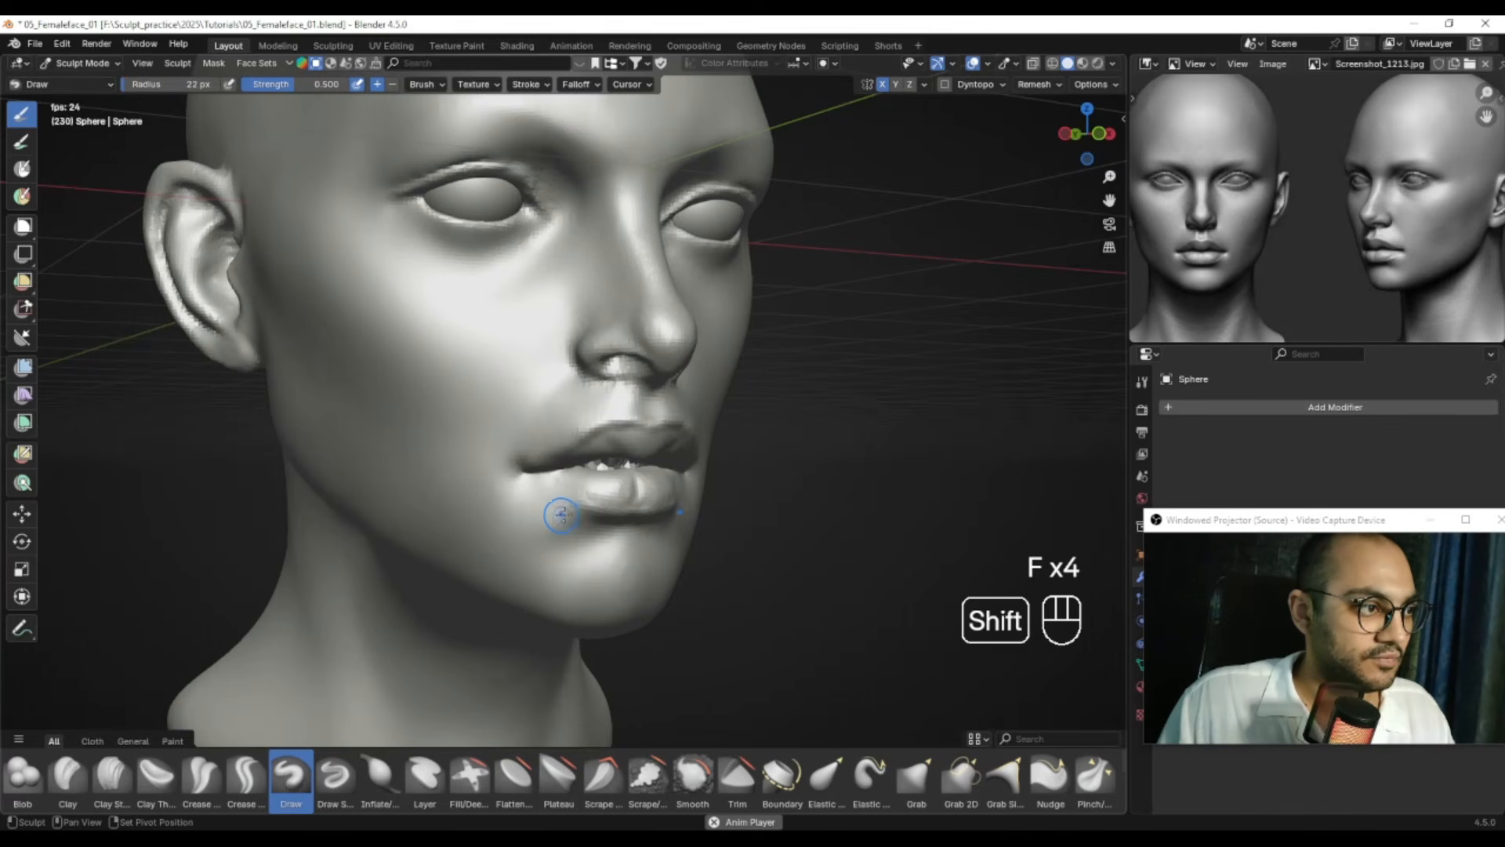
Examine the lips and whole face from several angles with the head deselected in Object Mode, and return to Sculpt Mode
left_click_drag(611, 531, 624, 531, "alt")
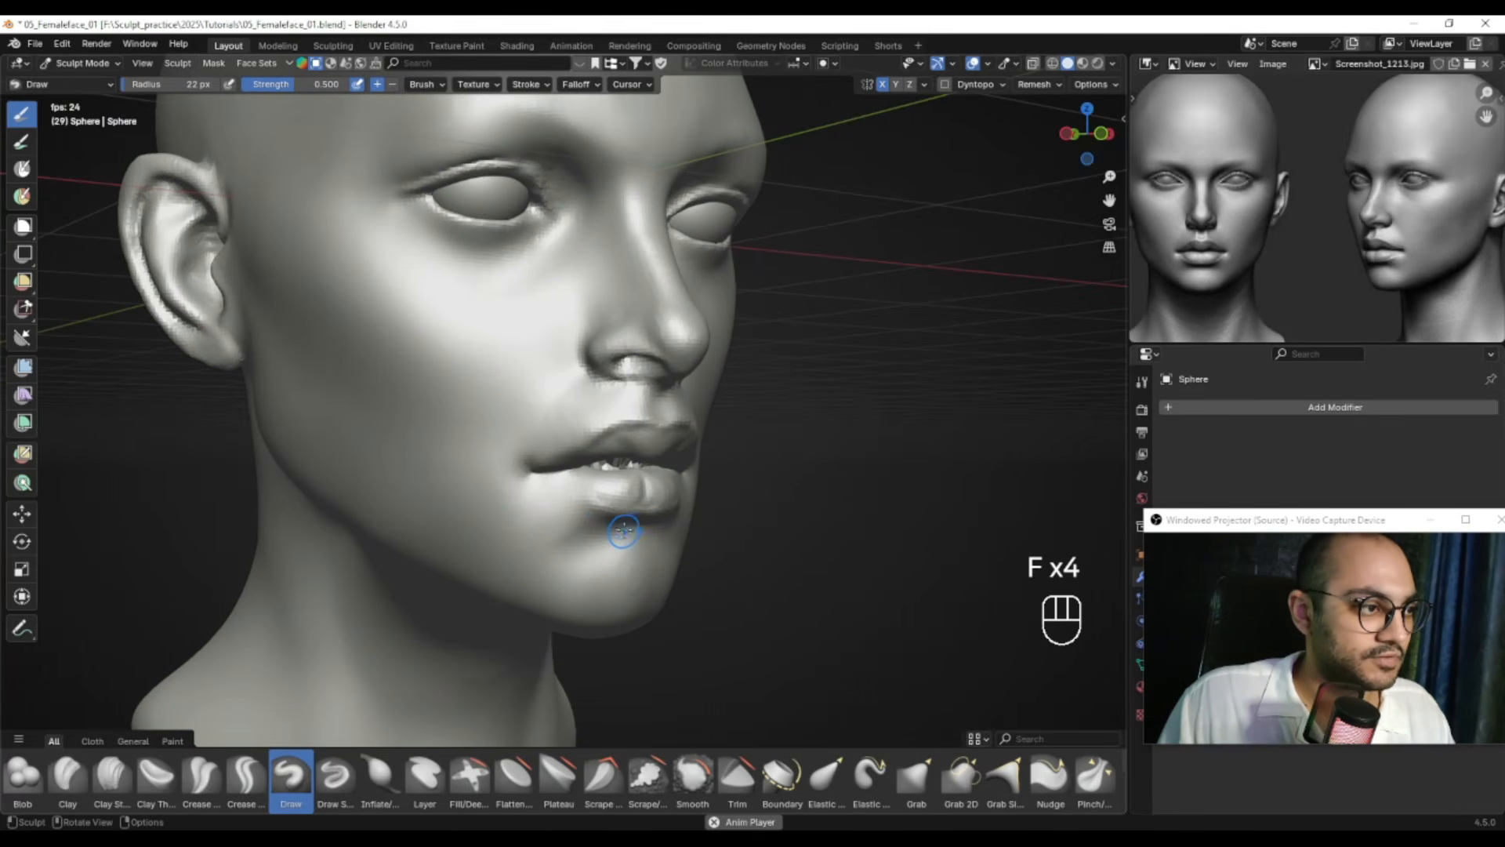
key("f")
mouse_move(555, 532)
left_mouse_down("alt")
mouse_move(589, 536)
mouse_move(530, 565)
left_mouse_up("alt")
left_click_drag(588, 549, 540, 546, "alt")
mouse_move(541, 470)
left_mouse_down("alt")
mouse_move(566, 464)
mouse_move(592, 521)
mouse_move(615, 483)
left_mouse_up("alt")
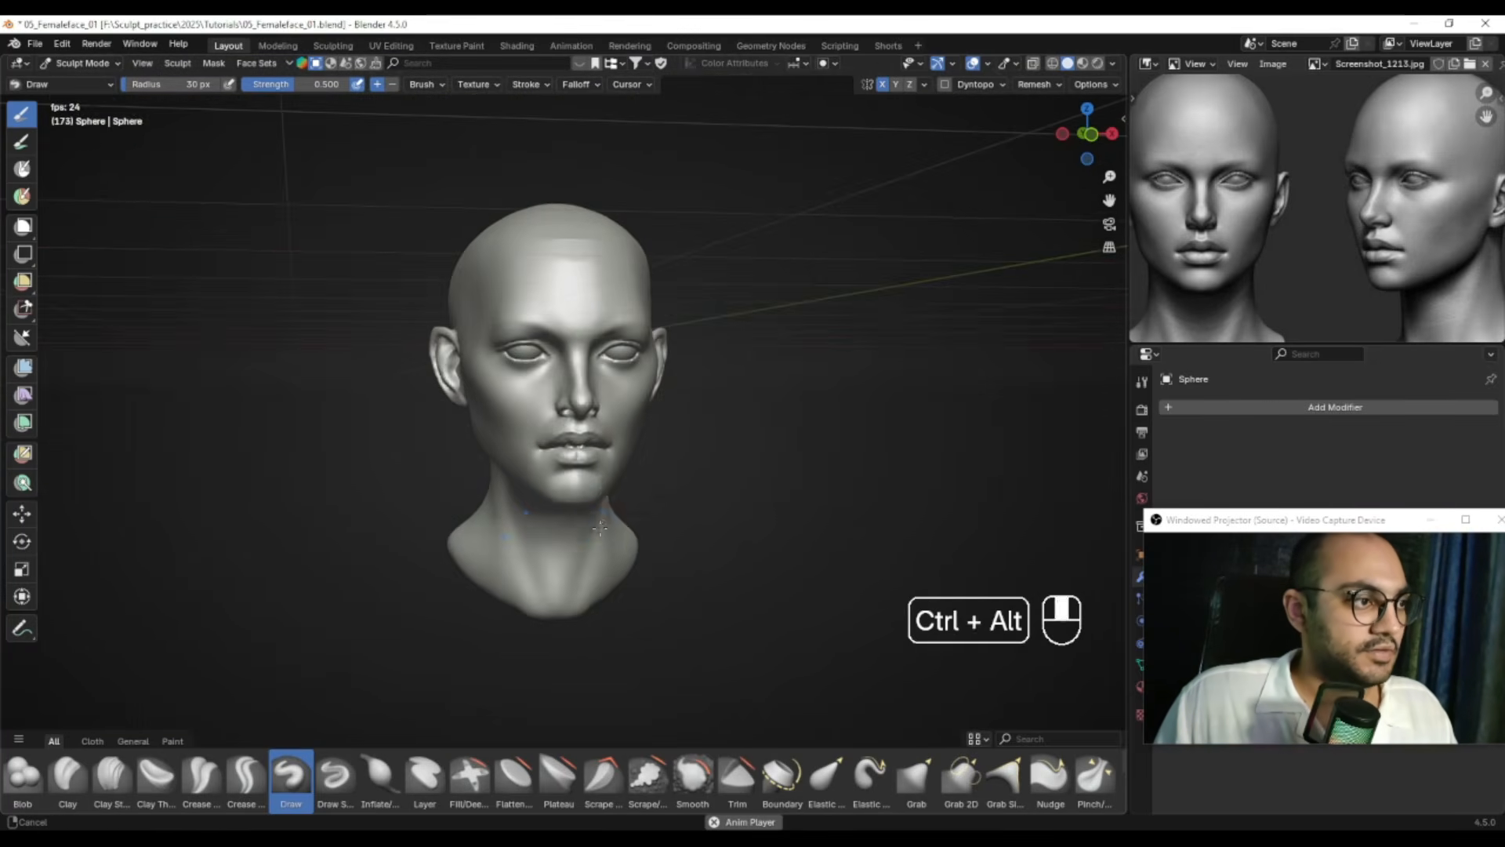
key("ctrl+Tab")
left_click(741, 400)
left_click_drag(743, 403, 733, 425, "alt+shift")
left_click_drag(729, 494, 744, 427, "ctrl+alt")
left_click_drag(756, 423, 706, 419, "alt")
left_click_drag(705, 419, 715, 452, "alt+shift")
left_click(618, 481)
key("ctrl+Tab")
Try adjusting the mouth area with the Grab brush at varying sizes, and undo the strokes
mouse_move(620, 525)
left_mouse_down("ctrl+alt")
mouse_move(613, 502)
mouse_move(588, 529)
mouse_move(627, 498)
mouse_move(596, 531)
mouse_move(555, 533)
left_mouse_up("ctrl+alt")
key("g")
key("f")
key("f")
left_click(586, 542)
key("ctrl+z")
key("f")
left_click(592, 537)
key("ctrl+z")
Adjust the upper edge of the lower lip near the mouth corner with the Grab brush at 31 px
left_click_drag(620, 588, 631, 493, "alt+shift")
left_click_drag(632, 492, 666, 500, "alt")
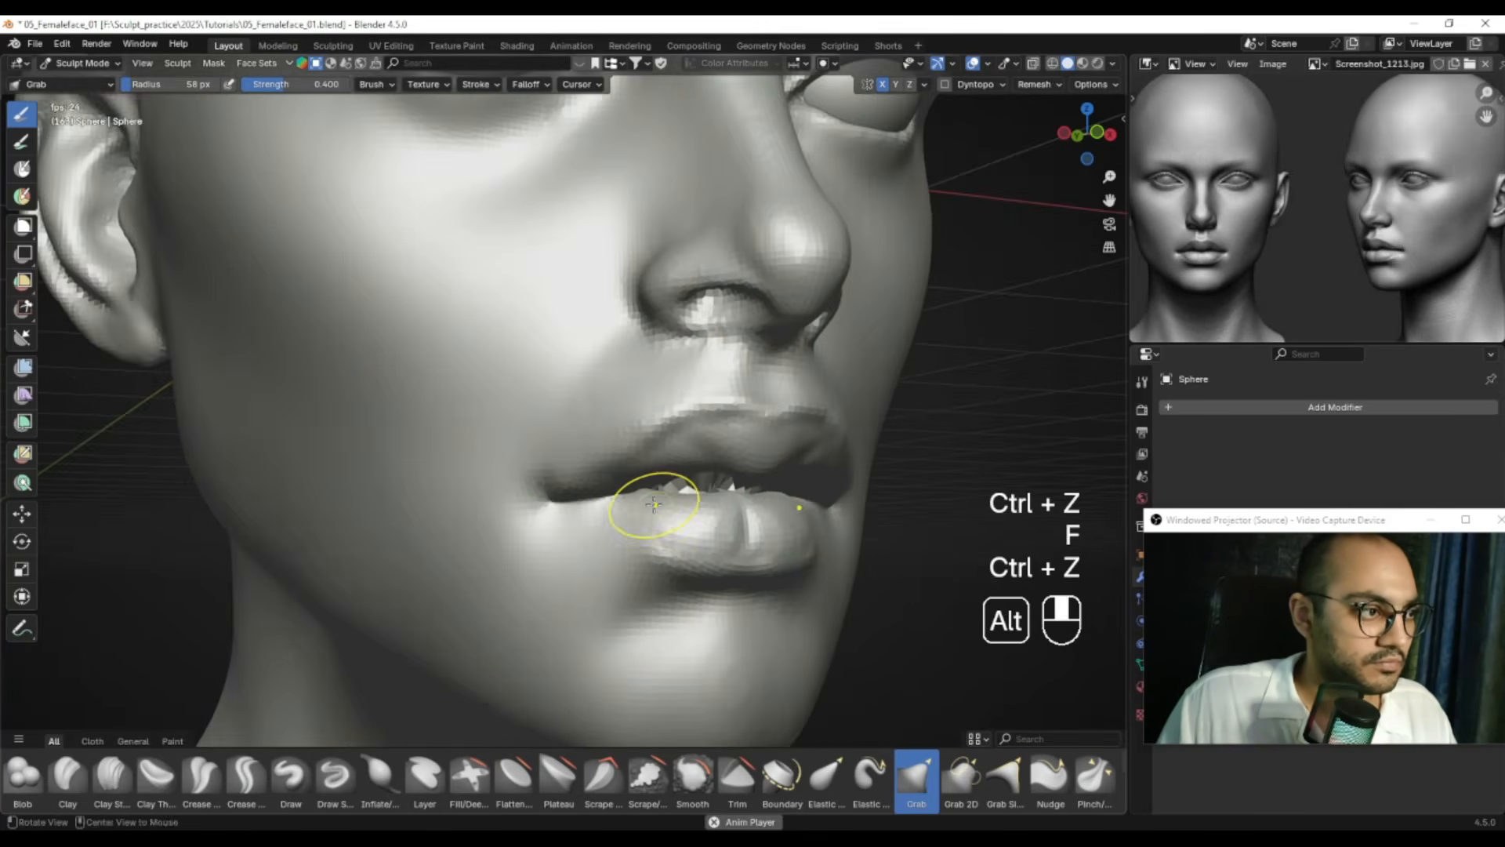
key("f")
left_click(644, 498)
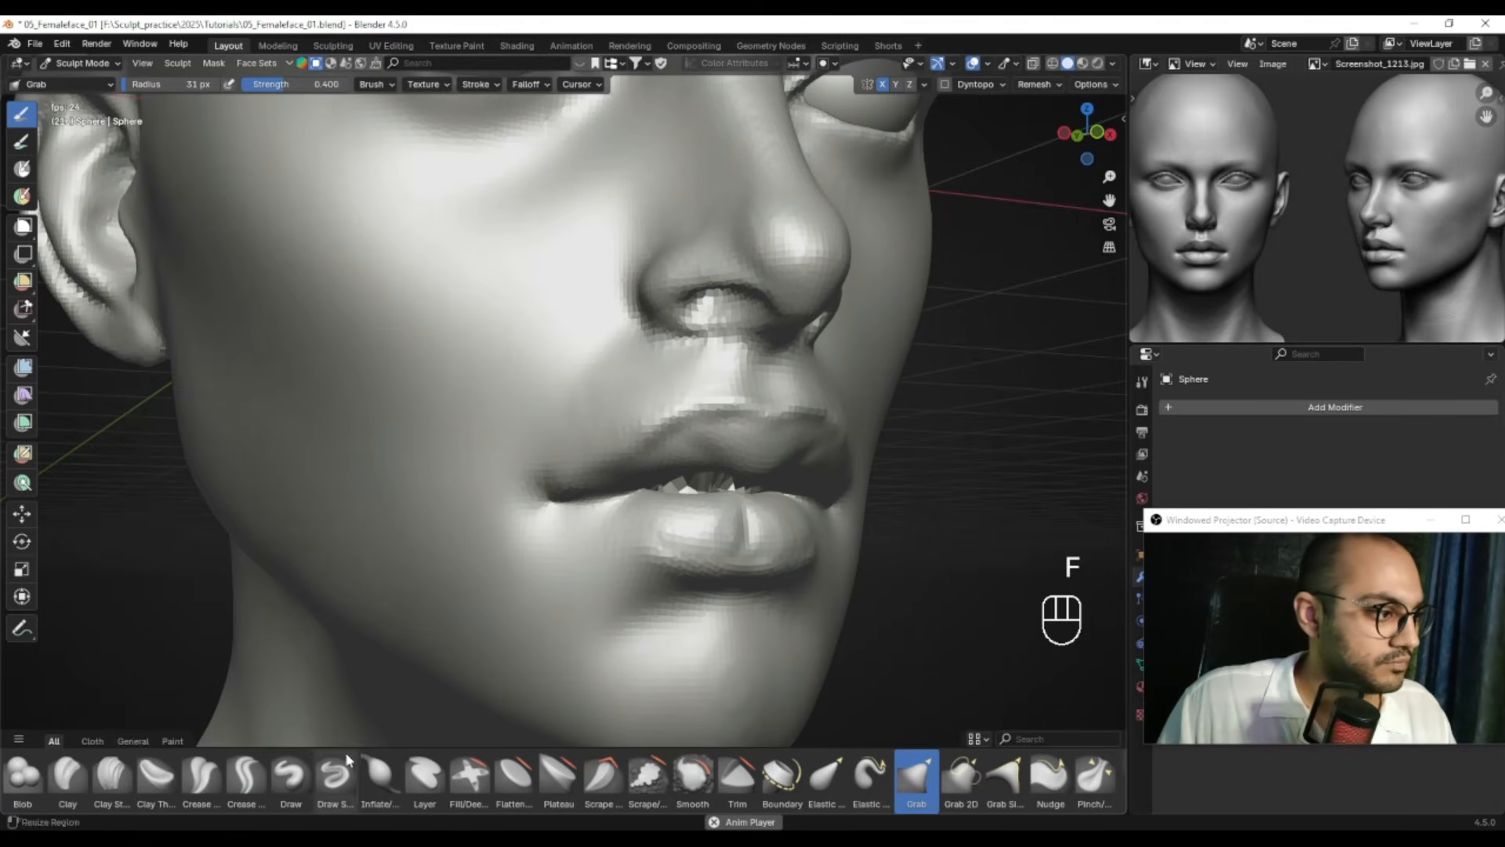
Try sharpening and smoothing the lip line near the mouth corner with the Crease Polish brush, and undo the strokes
left_click(211, 780)
left_click_drag(615, 540, 664, 506, "alt")
key("f")
left_click(668, 500)
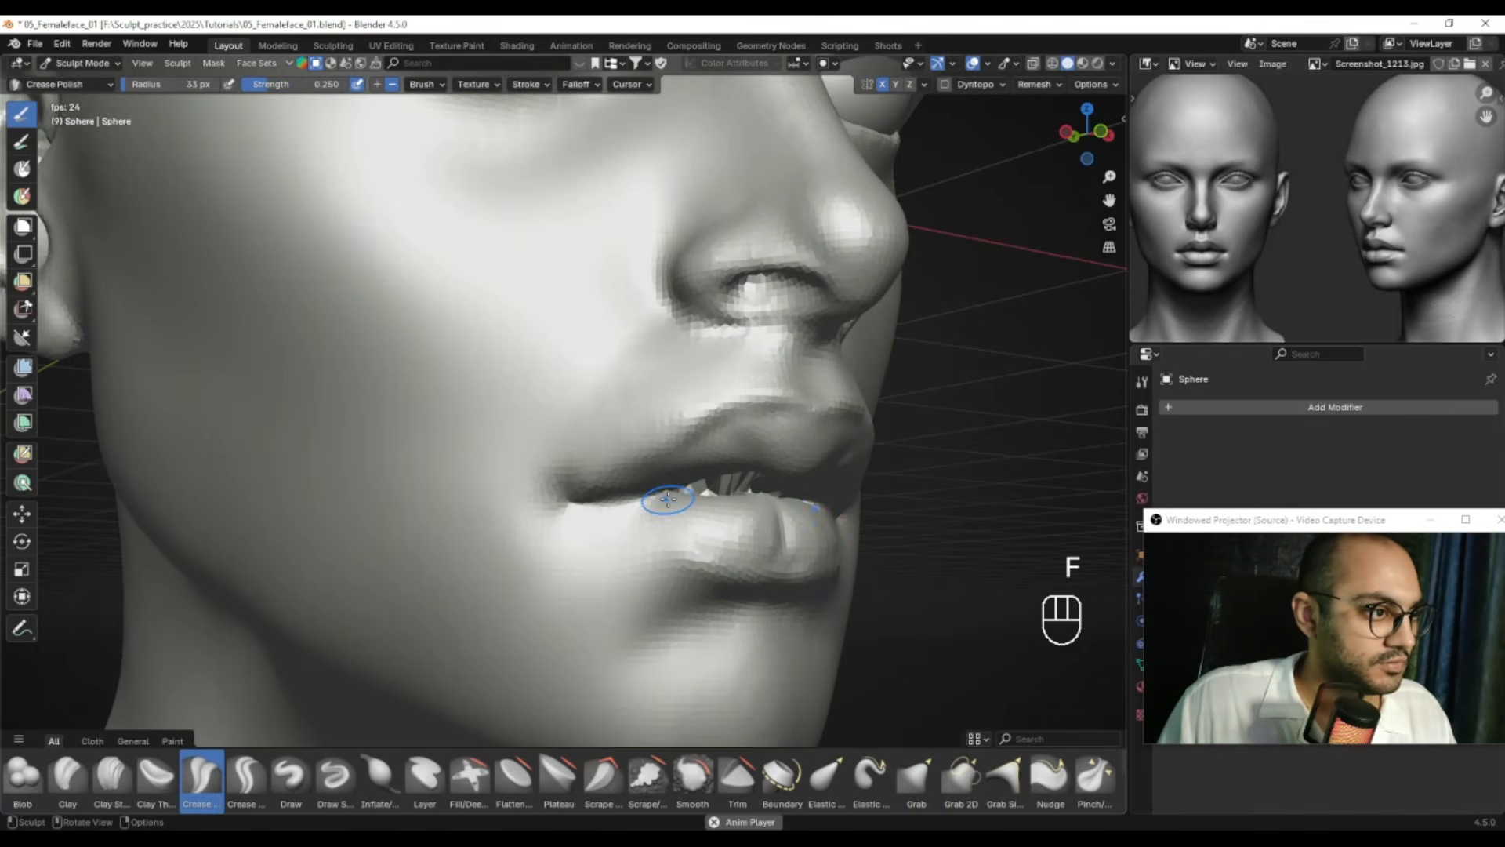
mouse_move(616, 514)
left_mouse_down("shift")
mouse_move(571, 524)
mouse_move(572, 502)
left_mouse_up("shift")
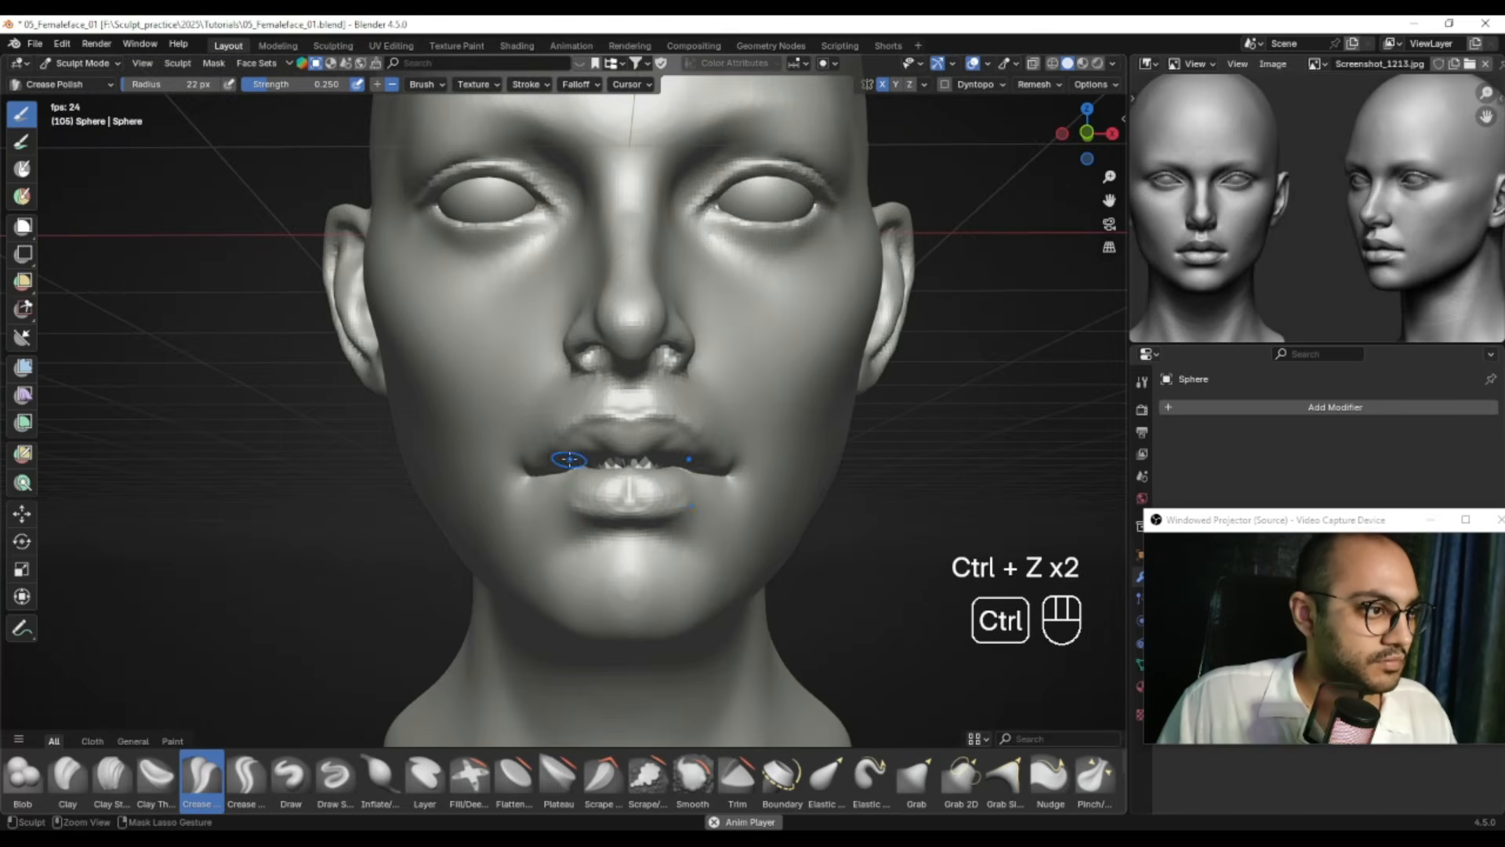
key("ctrl+z")
key("ctrl+z")
key("ctrl+z")
key("ctrl+z")
key("ctrl+z")
key("ctrl+z")
Refine the line between the lips toward the mouth corner with the Crease Polish brush, and smooth it
left_click_drag(655, 540, 674, 517, "alt")
mouse_move(674, 517)
left_mouse_down("ctrl+alt")
mouse_move(665, 410)
mouse_move(668, 446)
mouse_move(672, 427)
left_mouse_up("ctrl+alt")
key("f")
left_click(643, 498)
left_click_drag(633, 498, 591, 517, "shift")
mouse_move(591, 517)
left_mouse_down("alt")
mouse_move(645, 497)
mouse_move(588, 501)
mouse_move(619, 501)
mouse_move(640, 561)
mouse_move(601, 536)
mouse_move(631, 566)
left_mouse_up("alt")
Refine the edges of the lower lip with the Crease Polish brush at varying sizes
key("f")
left_click(693, 488)
key("f")
left_click(632, 501)
key("f")
left_click(619, 542)
key("f")
left_click(674, 564)
Adjust the lip shape from the side with the Grab brush at varying sizes, and undo the last stroke
mouse_move(646, 565)
left_mouse_down("alt")
mouse_move(582, 573)
mouse_move(795, 491)
mouse_move(752, 494)
mouse_move(772, 494)
left_mouse_up("alt")
key("g")
key("f")
left_click(765, 508)
key("f")
left_click(733, 494)
key("f")
left_click(721, 494)
key("ctrl+z")
Shape the outer end of the lower lip with the Grab brush at 46 px
left_click_drag(611, 481, 584, 494, "alt")
key("f")
left_click(573, 498)
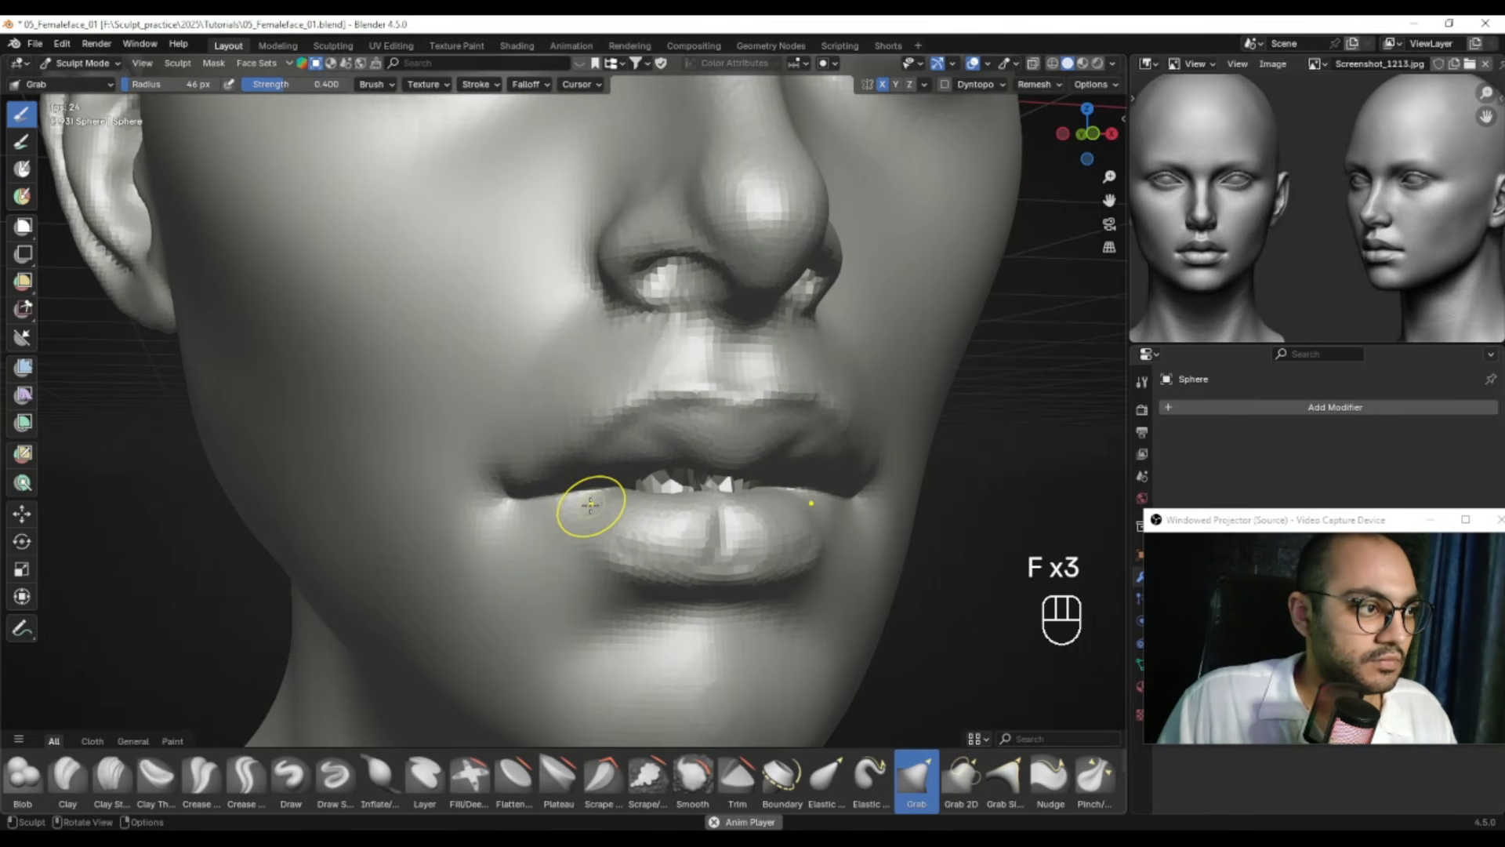
Reposition the corners of the mouth with the Grab brush at 101 px and 89 px
mouse_move(593, 508)
left_mouse_down("alt")
mouse_move(565, 493)
mouse_move(635, 504)
mouse_move(666, 382)
mouse_move(568, 480)
left_mouse_up("alt")
key("f")
left_click(653, 436)
key("f")
left_click(579, 482)
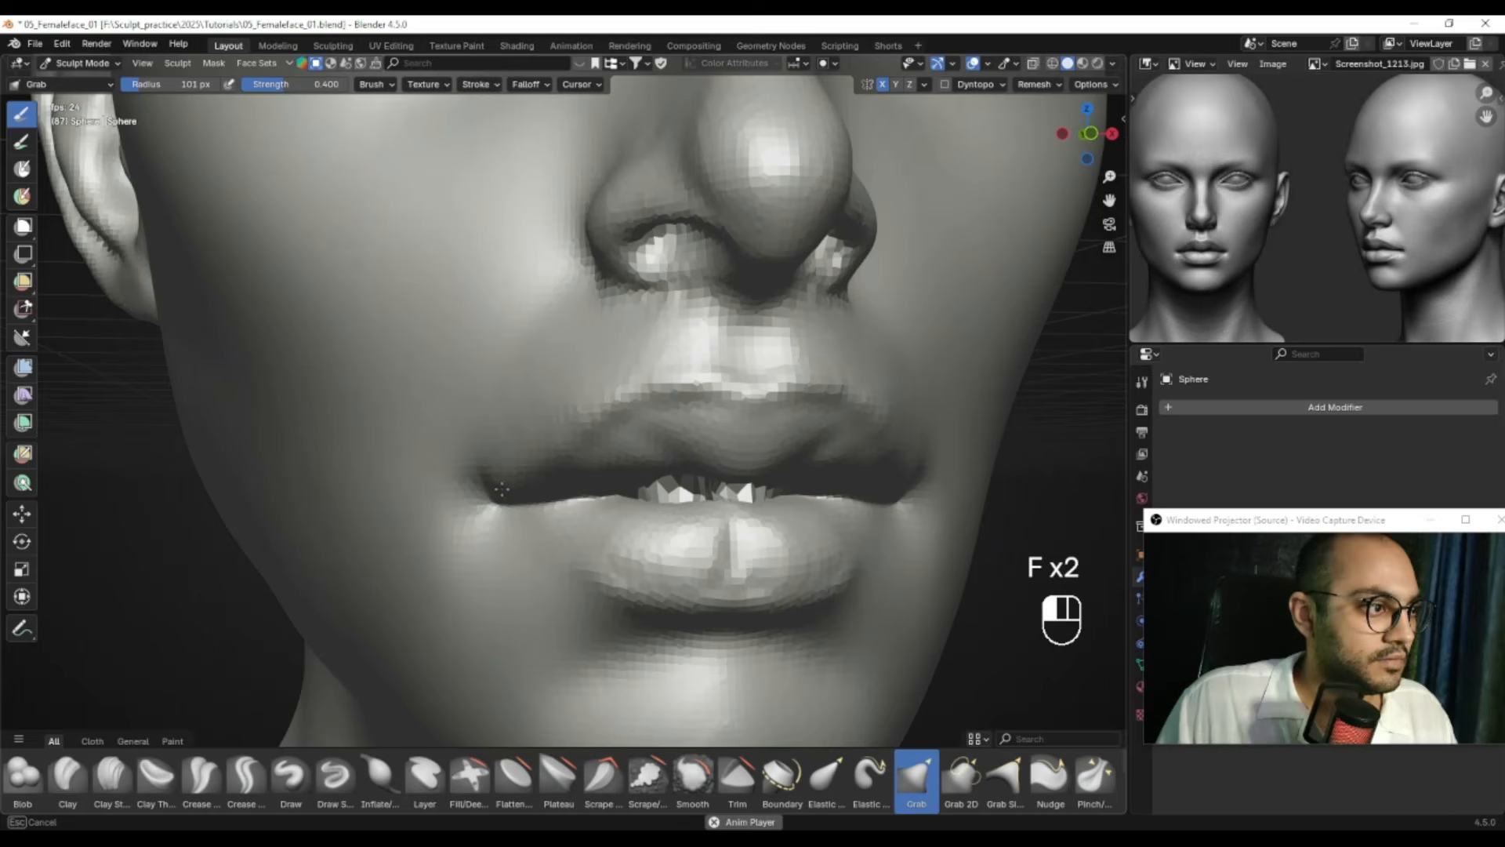
left_click_drag(506, 482, 508, 480)
left_click_drag(518, 483, 536, 509, "ctrl+alt")
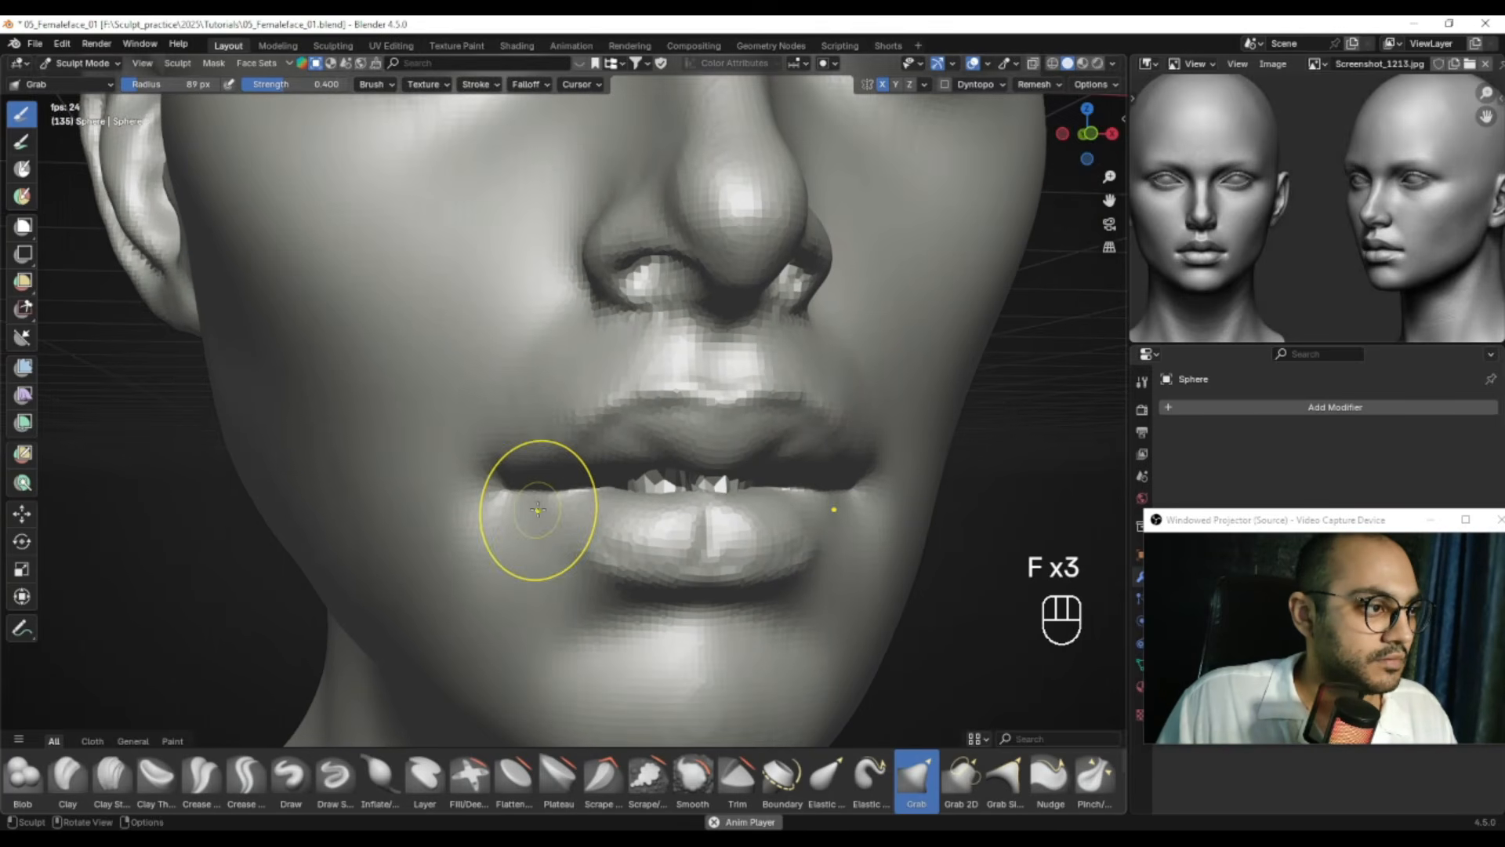
Adjust the mouth corner with the Grab brush at 59 px and smooth the skin just below it
left_click_drag(574, 492, 615, 464, "ctrl+alt")
left_click_drag(615, 464, 668, 474, "alt")
middle_click_drag(668, 474, 624, 476, "alt")
key("f")
left_click(550, 482)
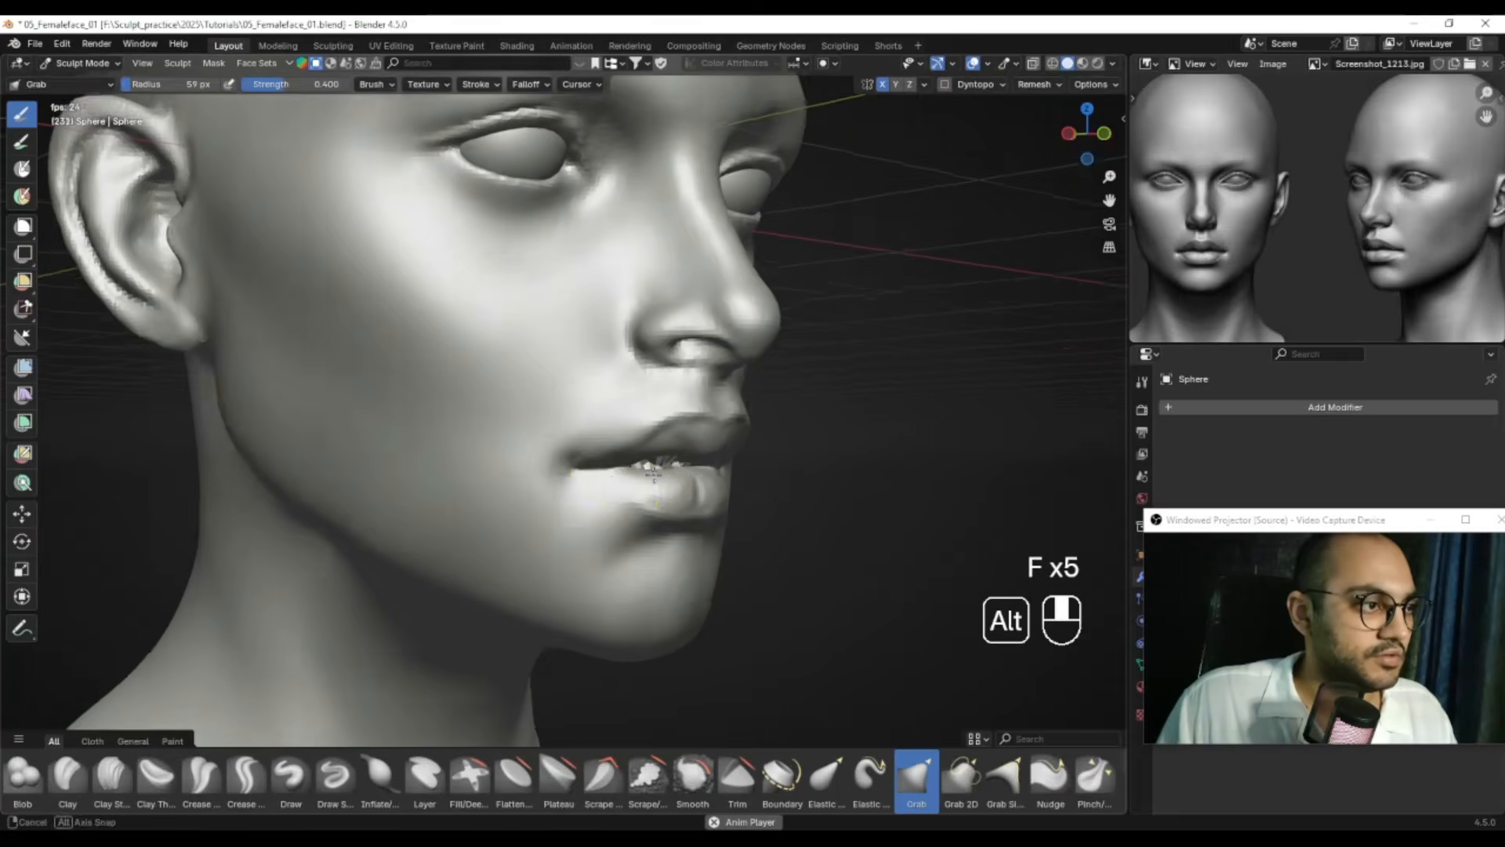
left_click_drag(544, 501, 534, 542, "shift")
Smooth the jagged geometry in the gap between the lips, and undo the last smoothing stroke
middle_click_drag(569, 534, 502, 518, "alt")
middle_click_drag(510, 502, 565, 603, "ctrl+alt")
middle_click_drag(643, 502, 699, 471, "alt")
middle_click_drag(698, 533, 674, 420, "ctrl+alt")
mouse_move(654, 415)
middle_mouse_down("ctrl+alt")
mouse_move(644, 366)
mouse_move(657, 376)
middle_mouse_up("ctrl+alt")
left_click_drag(642, 454, 614, 460, "shift")
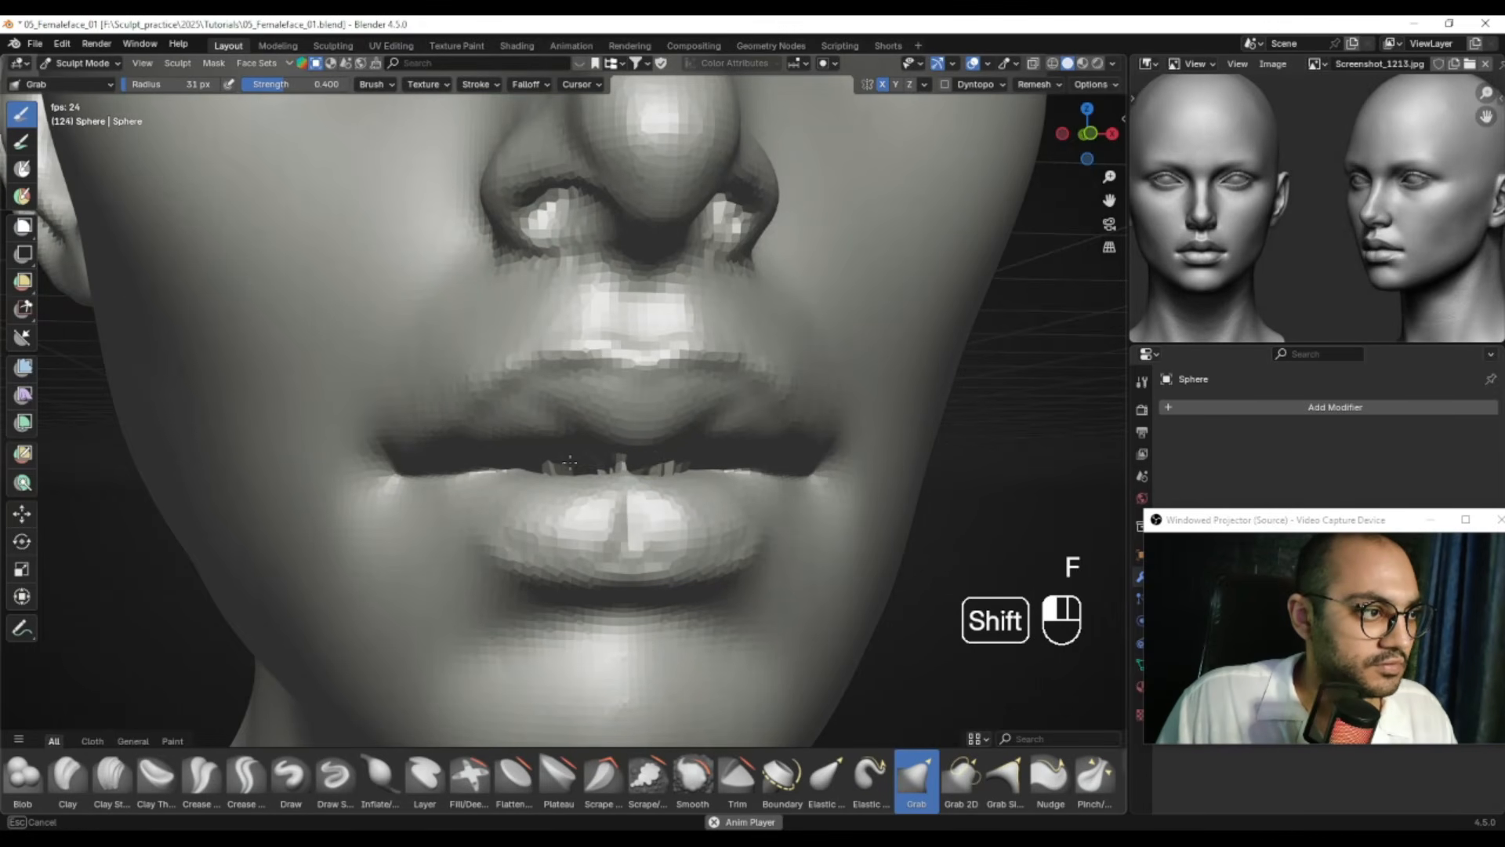
mouse_move(612, 465)
left_mouse_down("shift")
mouse_move(568, 471)
mouse_move(674, 498)
left_mouse_up("shift")
key("ctrl+z")
mouse_move(674, 497)
left_mouse_down("ctrl+alt")
mouse_move(666, 462)
mouse_move(520, 494)
mouse_move(674, 501)
mouse_move(563, 490)
left_mouse_up("ctrl+alt")
Enable shadows in the viewport shading, set the shadow intensity to 0.575 and open the shadow direction settings
left_click_drag(617, 445, 698, 514, "alt")
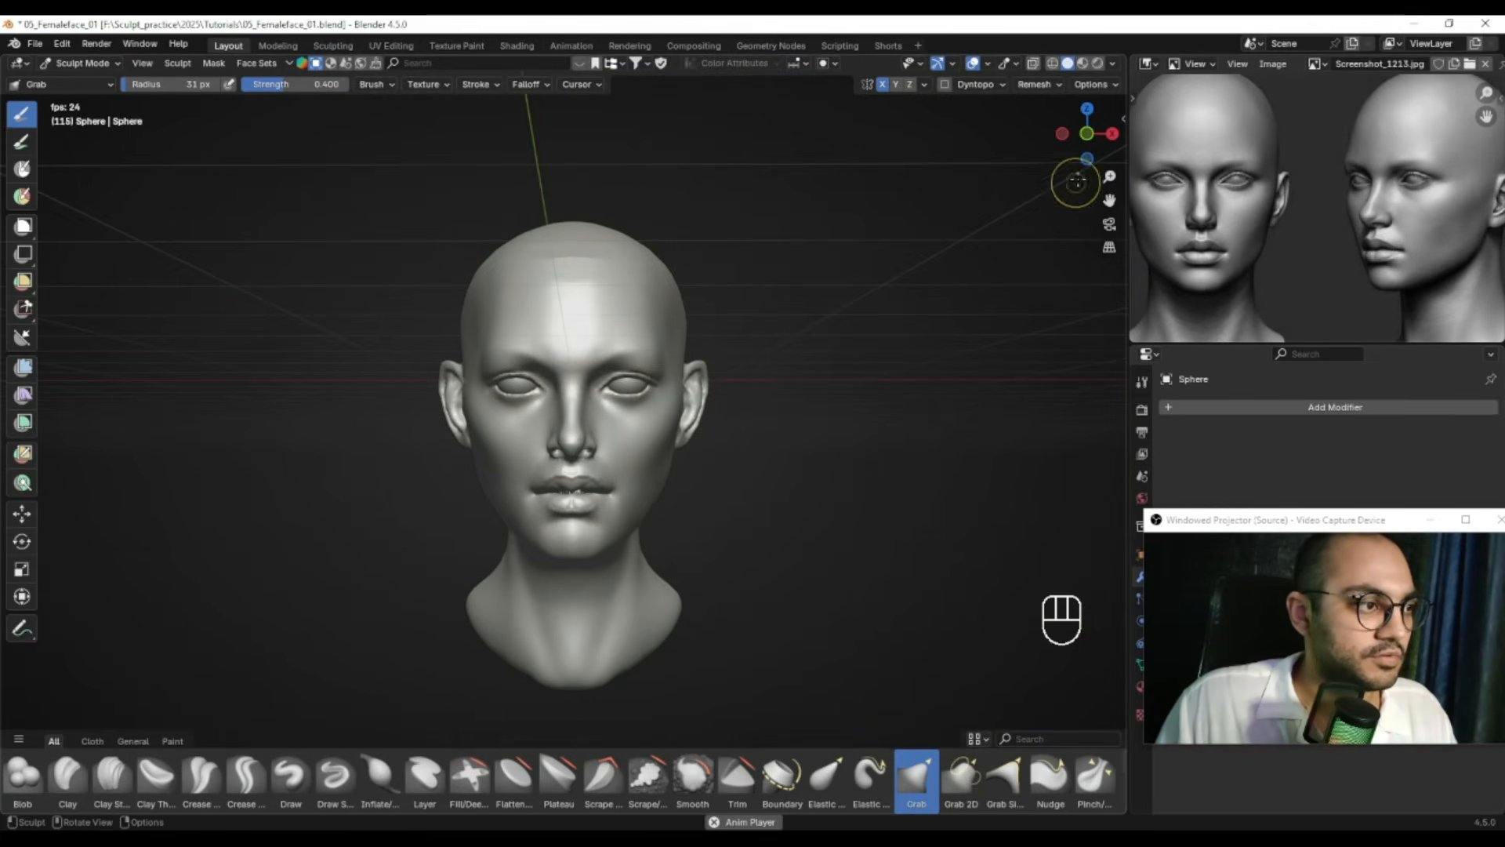
left_click(1113, 65)
left_click(1025, 456)
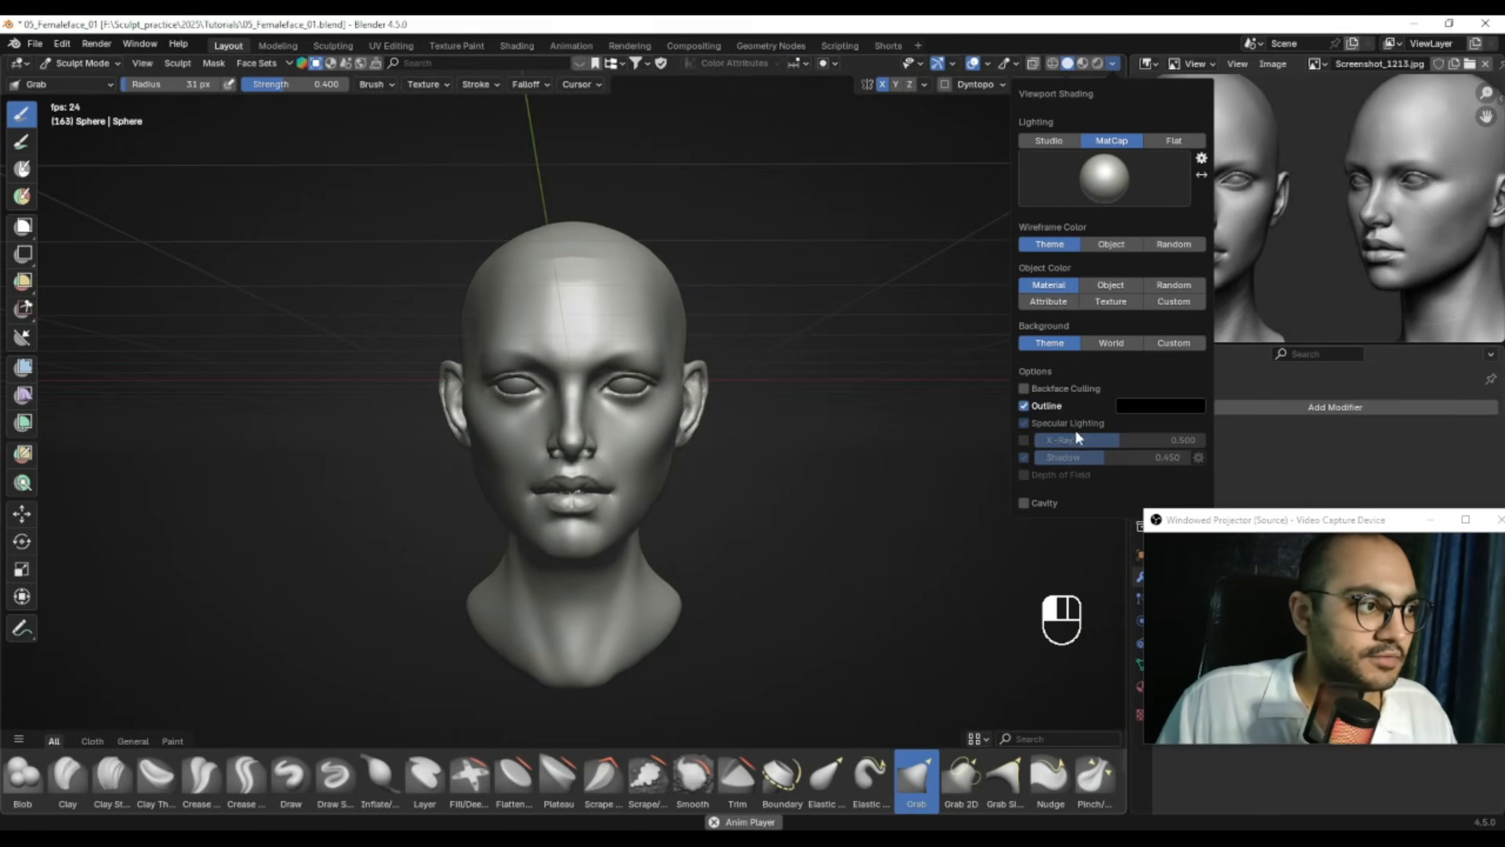
left_click_drag(1117, 457, 1195, 465)
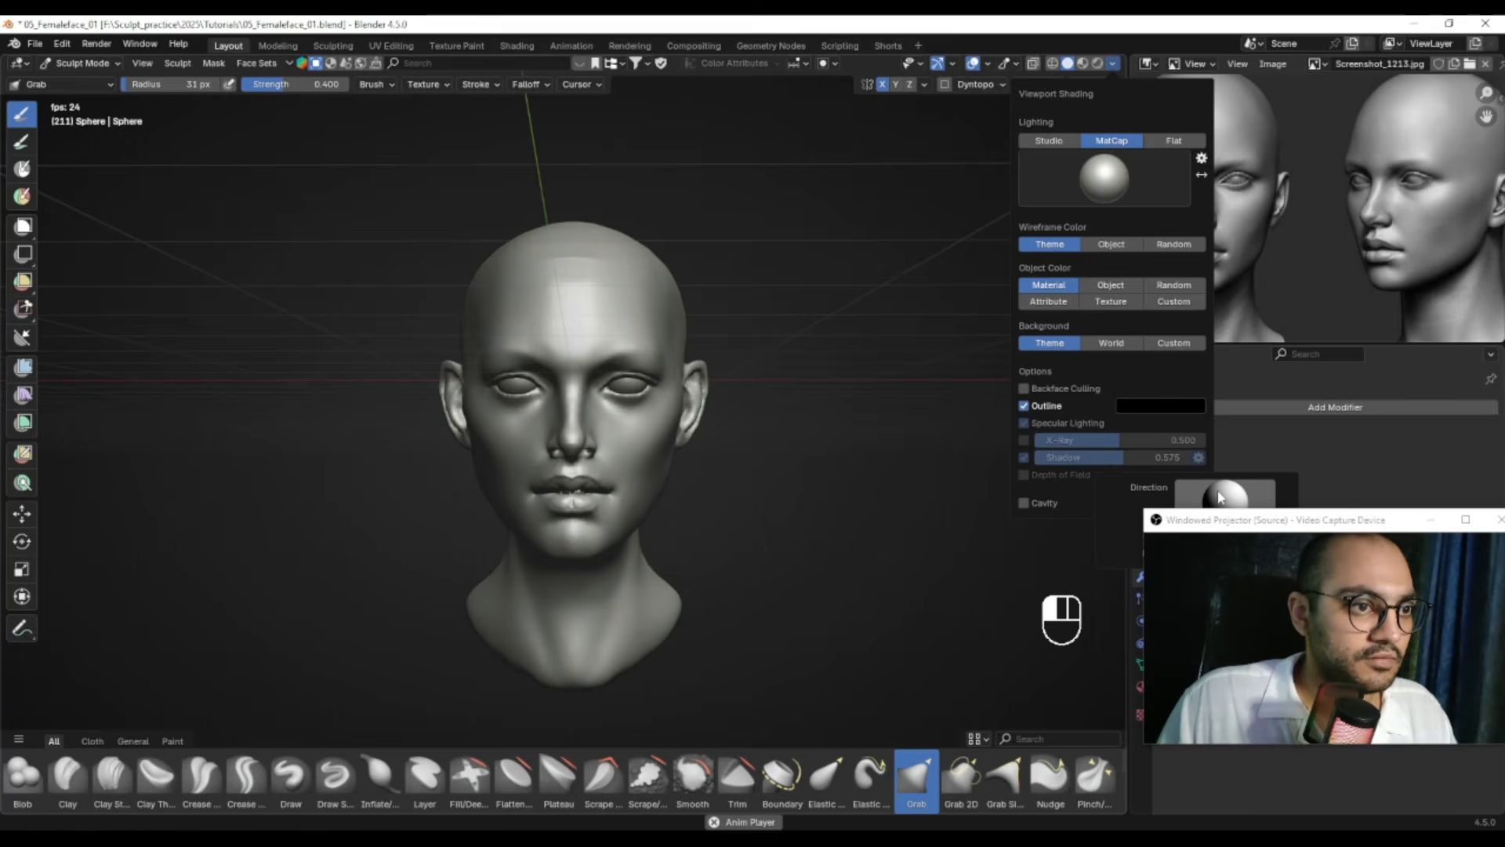
Adjust the viewport shadow direction in Object Mode, and return to Sculpt Mode
key("ctrl+Tab")
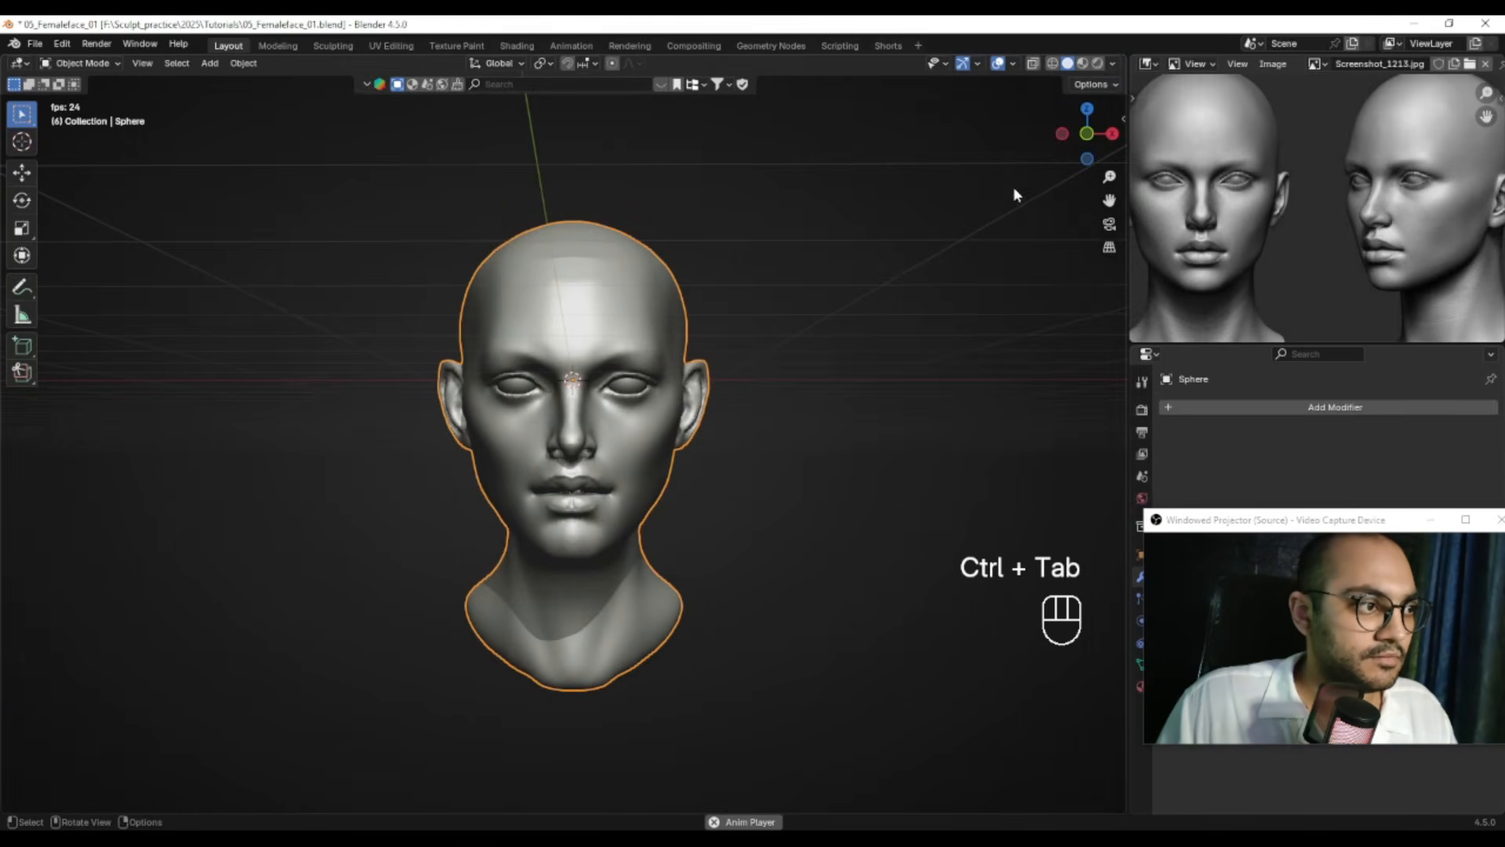
left_click(1113, 64)
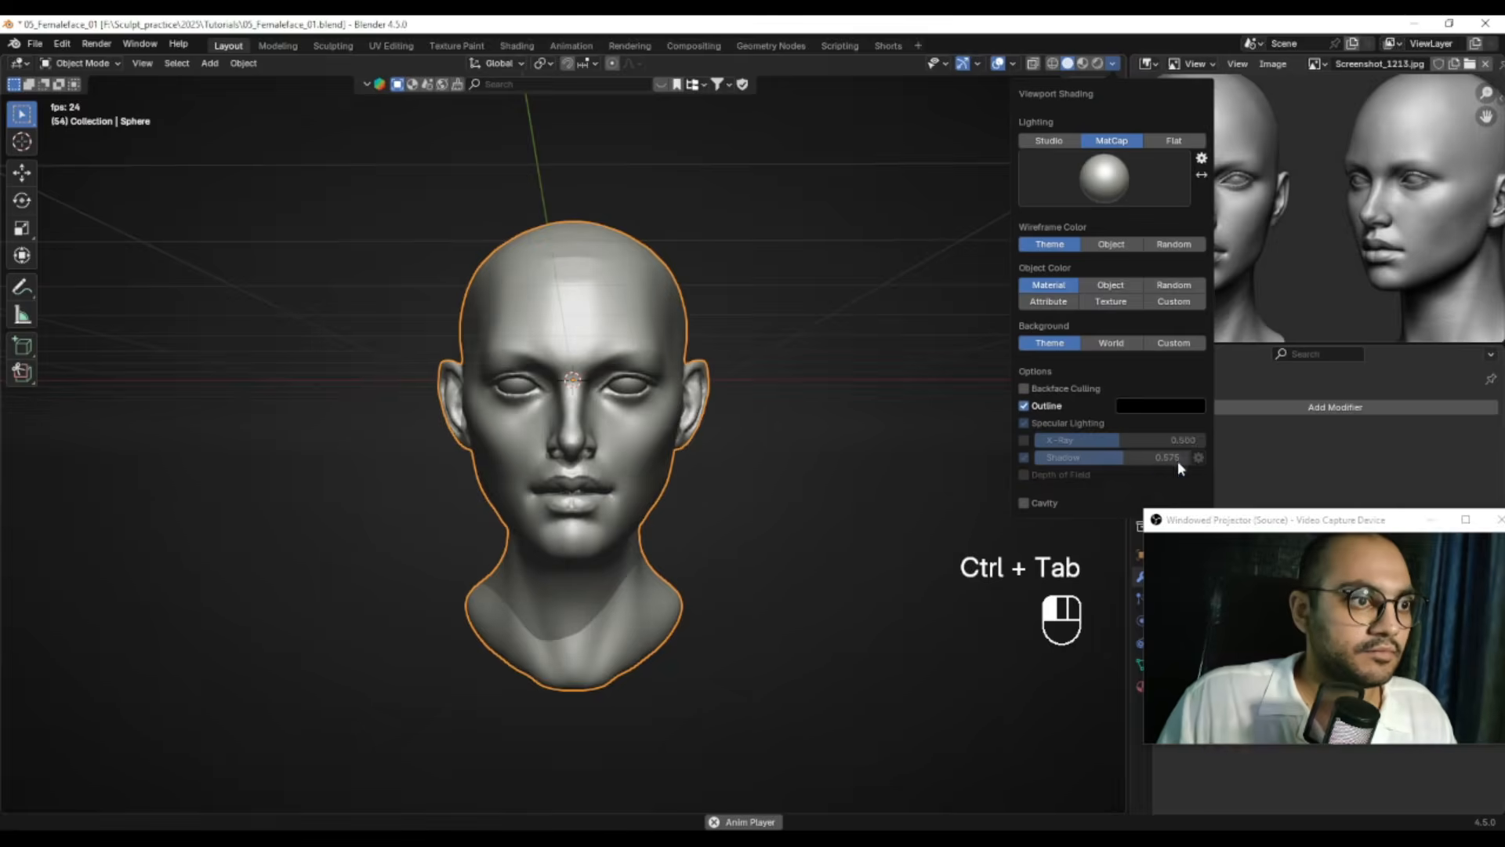
left_click(1197, 457)
left_click_drag(1238, 499, 1217, 521)
left_click_drag(736, 530, 737, 446, "alt+shift")
left_click_drag(699, 448, 793, 459, "alt")
key("ctrl+Tab")
left_click_drag(745, 514, 693, 524, "alt")
Undo the recent sculpting strokes around the lips and mouth corners, stepping back through the history
key("ctrl+z")
key("ctrl+z")
key("ctrl+z")
key("ctrl+z")
key("ctrl+z")
key("ctrl+z")
key("ctrl+z")
key("ctrl+z")
key("ctrl+z")
key("ctrl+z")
key("ctrl+z")
key("ctrl+z")
key("ctrl+z")
key("ctrl+z")
key("ctrl+z")
key("ctrl+z")
key("ctrl+z")
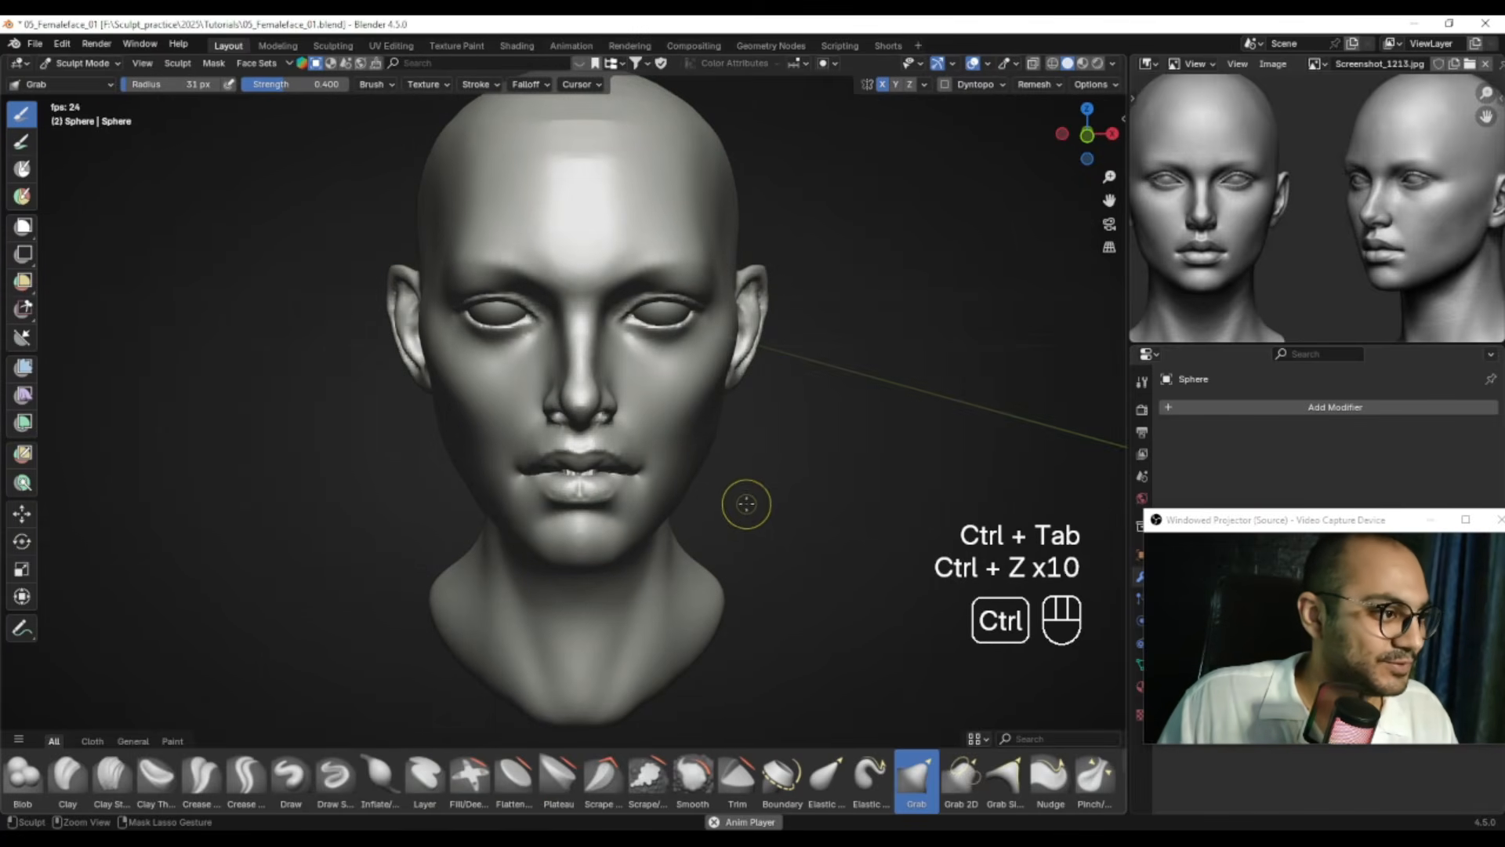
key("ctrl+z")
key("ctrl+z")
key("ctrl+z")
key("ctrl+z")
key("ctrl+z")
key("ctrl+z")
key("ctrl+z")
key("ctrl+z")
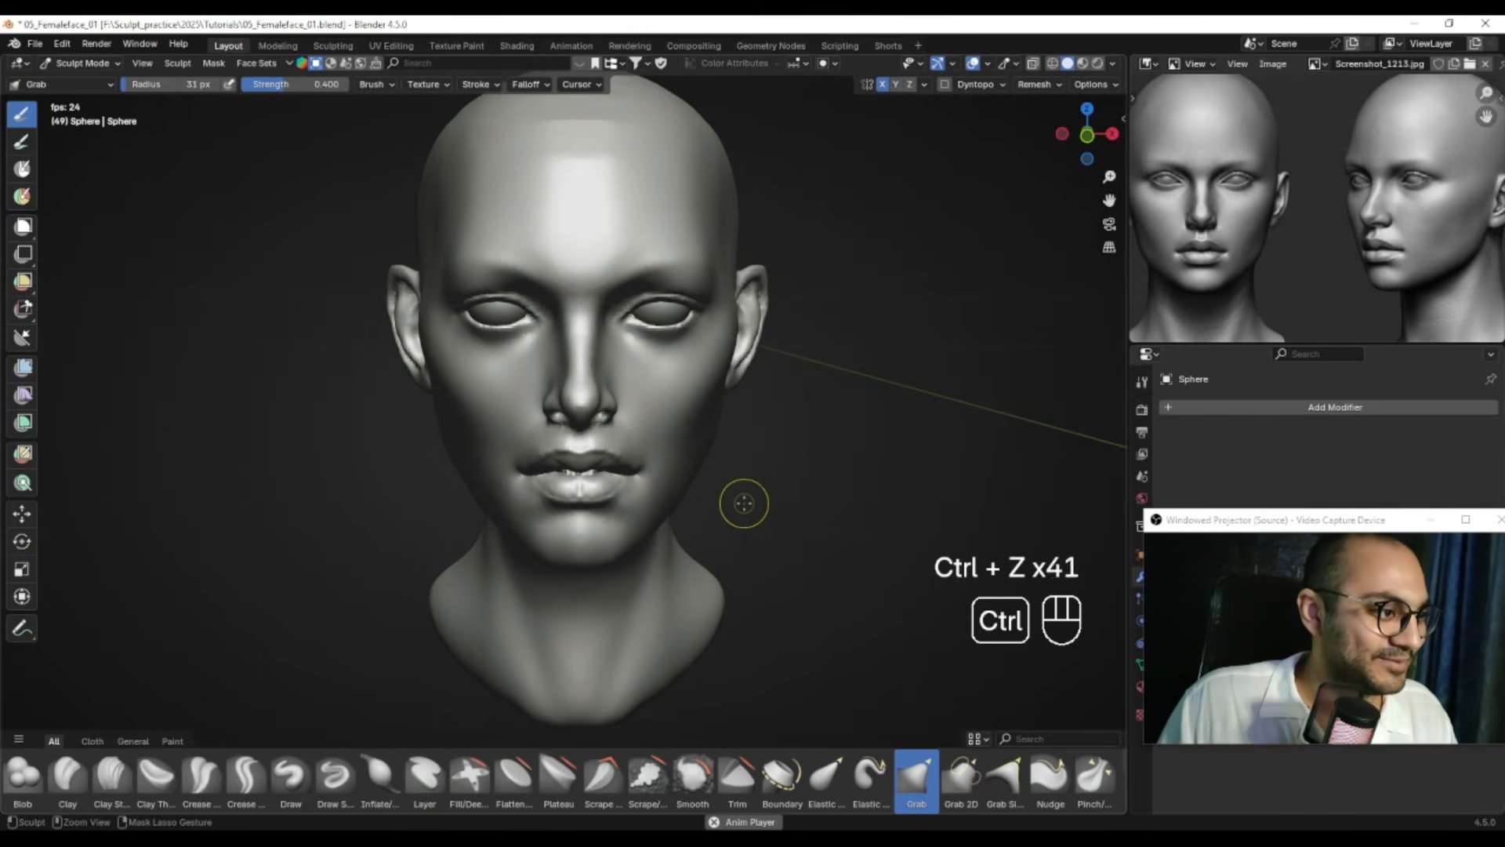
Choose the Draw brush, set its radius to 61 px and smooth the area below the mouth corner
middle_click_drag(737, 502, 789, 487, "alt")
scroll(598, 454, "up", 3)
mouse_move(647, 490)
middle_mouse_down("alt+shift")
mouse_move(659, 428)
mouse_move(603, 345)
mouse_move(598, 376)
middle_mouse_up("alt+shift")
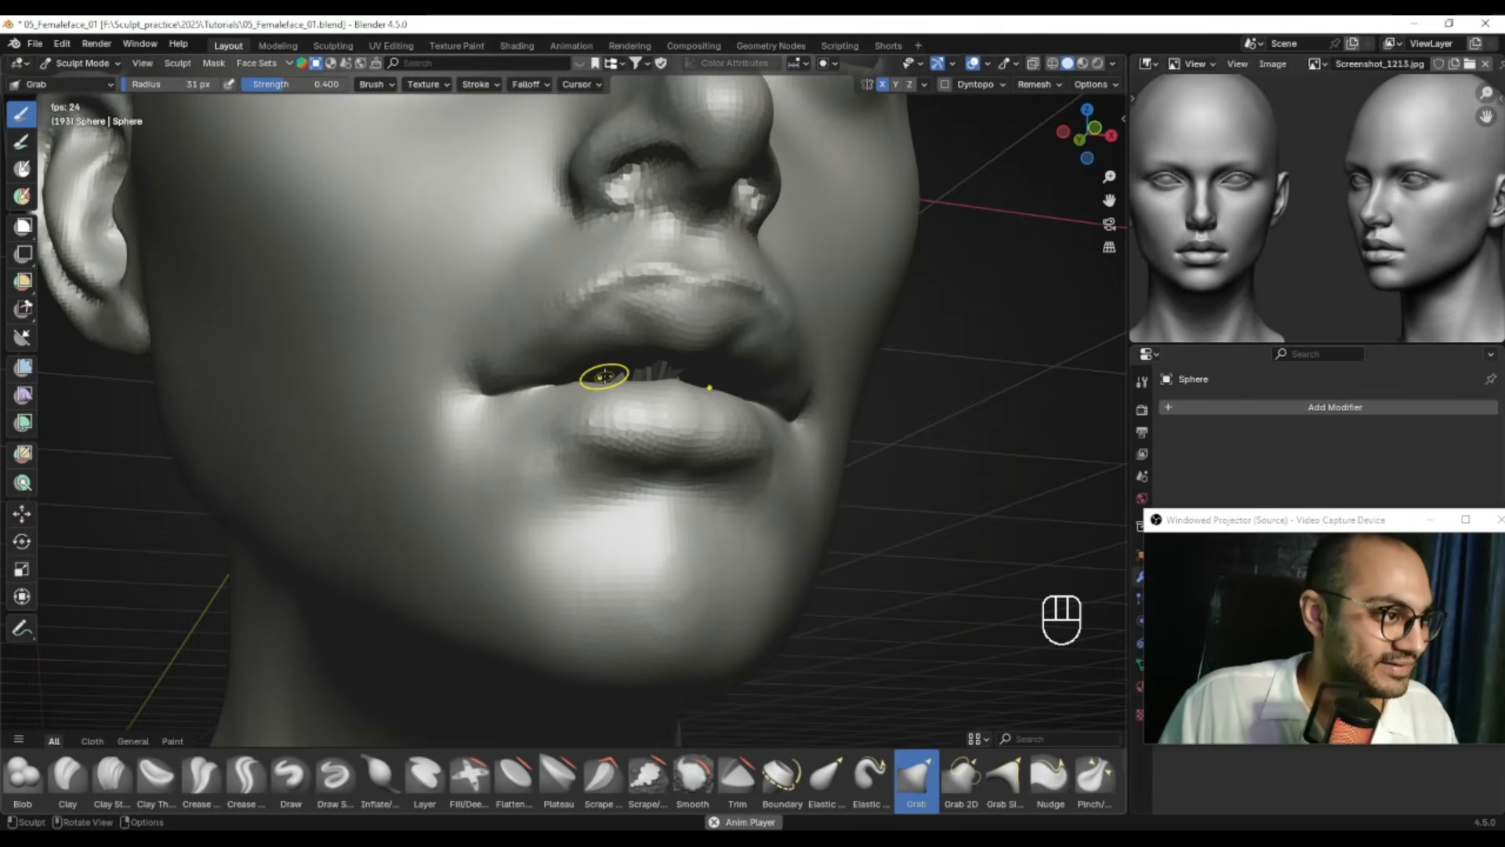
left_click(291, 776)
mouse_move(447, 565)
middle_mouse_down("alt")
mouse_move(559, 421)
mouse_move(547, 430)
middle_mouse_up("alt")
key("f")
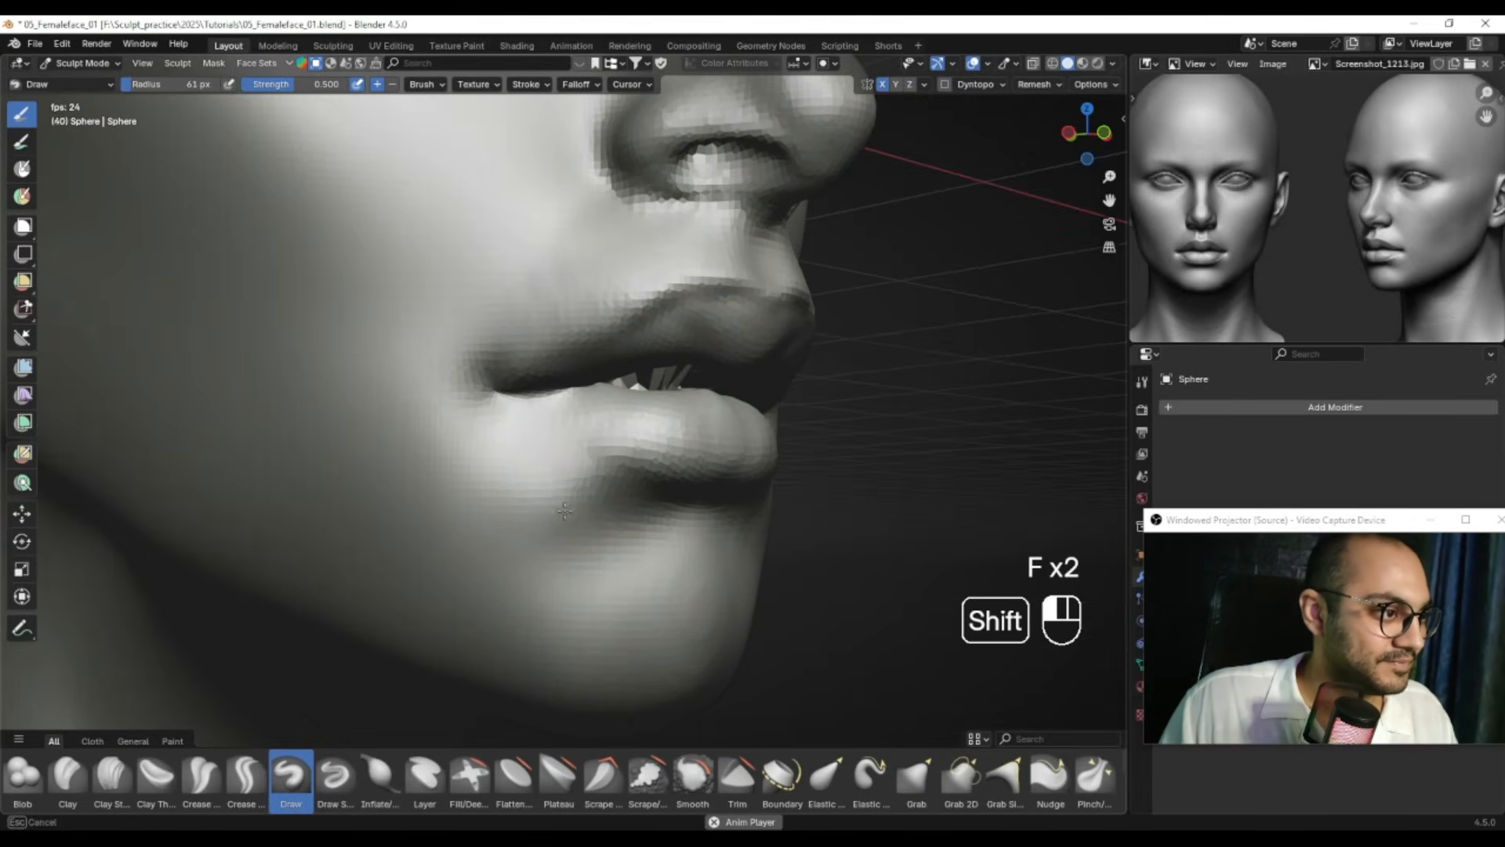
Build up the outer part of the lower lip with the Draw brush at 55 px and smooth it
middle_click_drag(620, 492, 567, 433, "alt")
key("f")
left_click(562, 432)
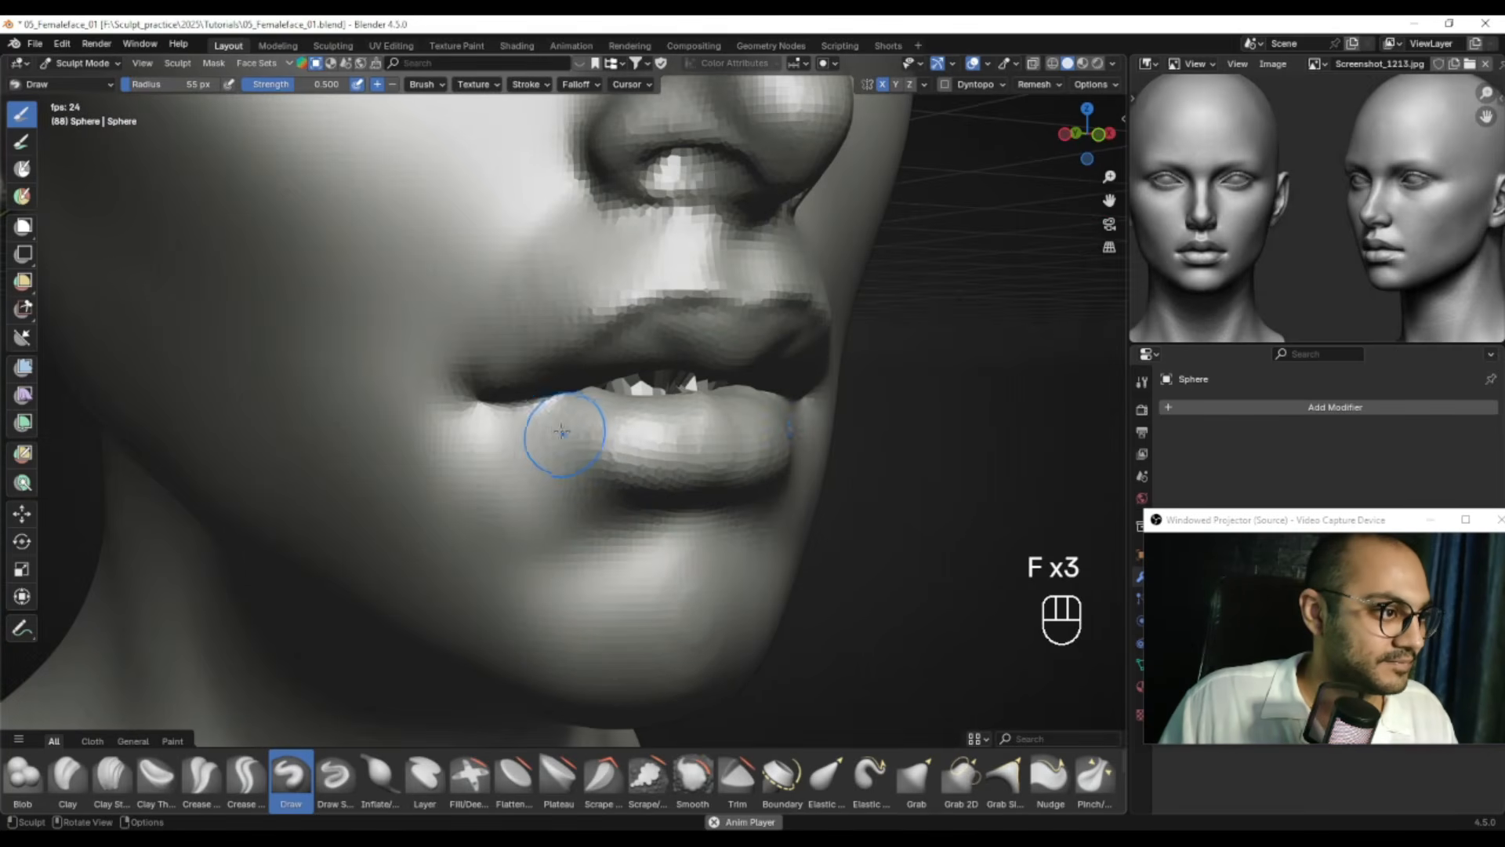
key("f")
left_click(647, 448)
key("f")
key("f")
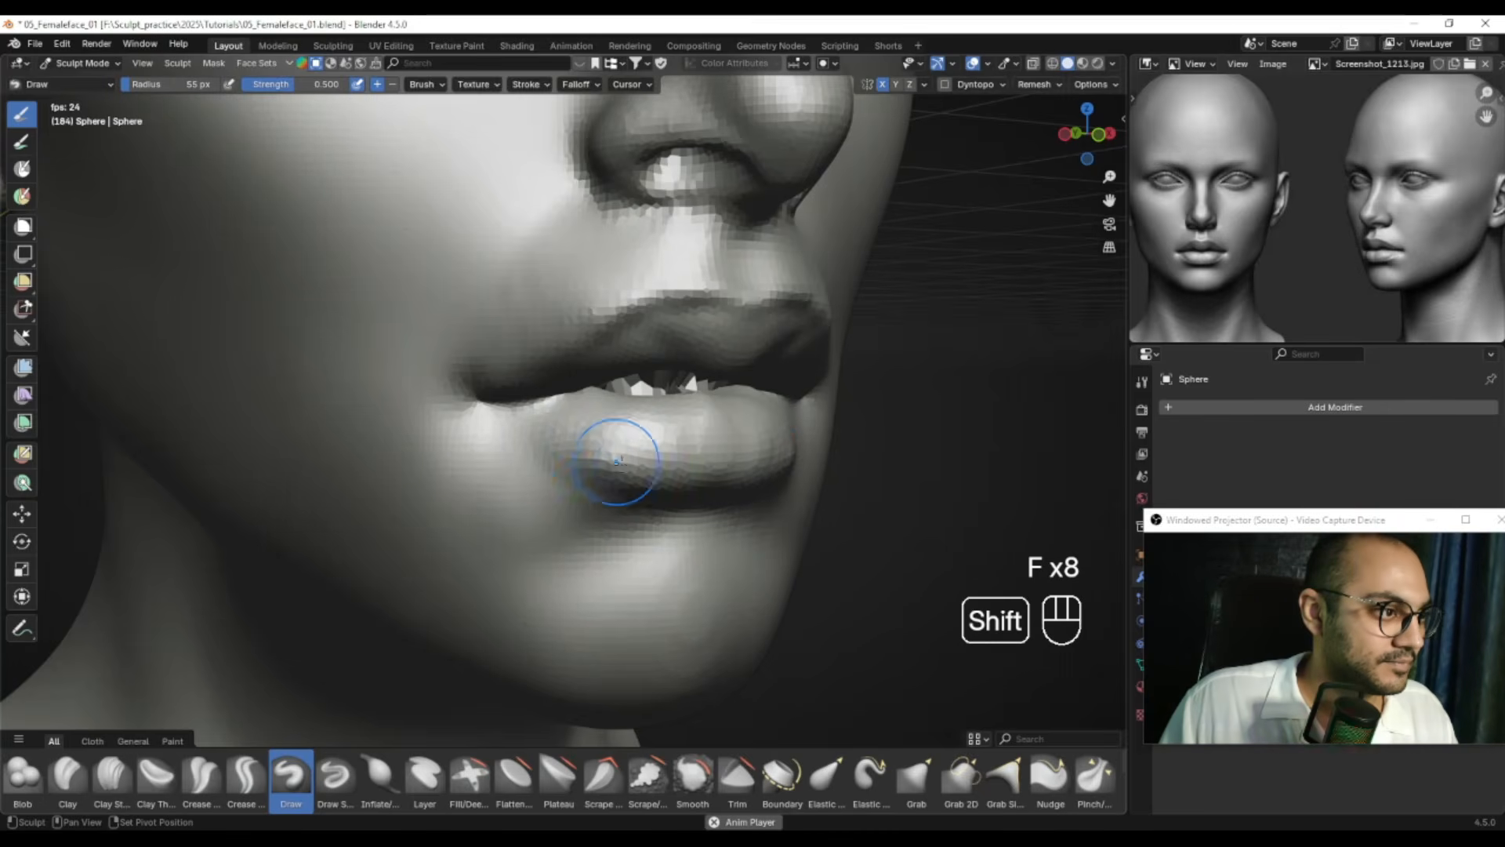
Examine the mouth and the whole face with shadows in Object Mode, and return to Sculpt Mode
right_click_drag(589, 462, 502, 439, "alt")
mouse_move(596, 408)
right_mouse_down("ctrl+alt")
mouse_move(609, 538)
mouse_move(680, 573)
right_mouse_up("ctrl+alt")
right_click_drag(698, 408, 659, 369, "alt")
right_click_drag(658, 368, 665, 414, "ctrl+alt")
left_click_drag(664, 413, 674, 449, "ctrl+alt")
left_click_drag(674, 448, 743, 500, "alt")
key("ctrl+Tab")
left_click(531, 497)
left_click_drag(723, 578, 672, 426, "alt+shift")
left_click(698, 402)
key("ctrl+Tab")
left_click(735, 467)
Adjust the voxel size and voxel remesh the head
mouse_move(744, 475)
right_mouse_down("alt")
mouse_move(776, 488)
mouse_move(743, 545)
right_mouse_up("alt")
right_click_drag(743, 546, 705, 477, "ctrl+alt")
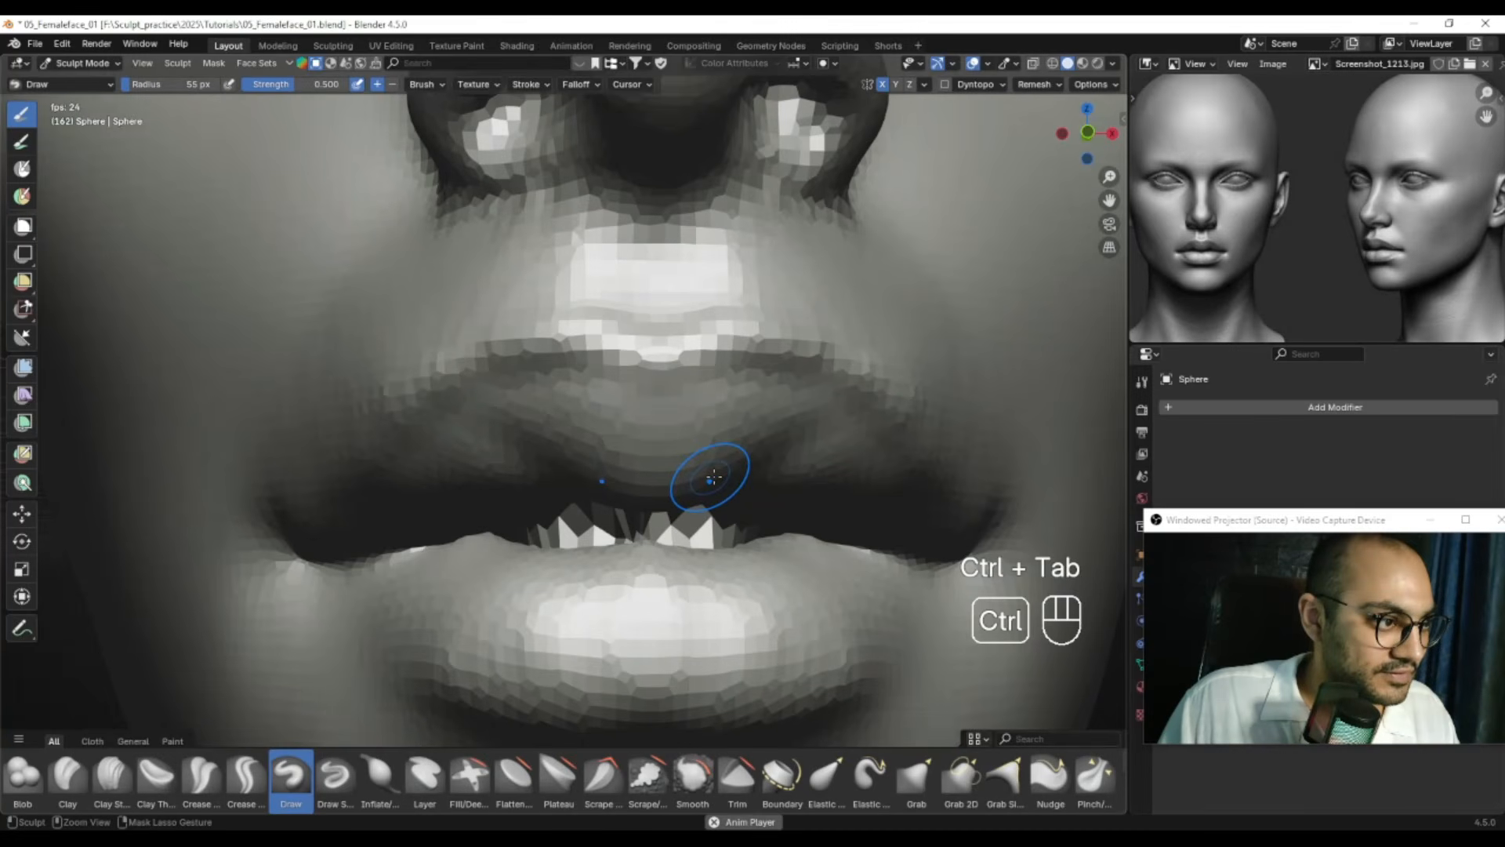
key("ctrl+r")
key("ctrl+z")
key("r")
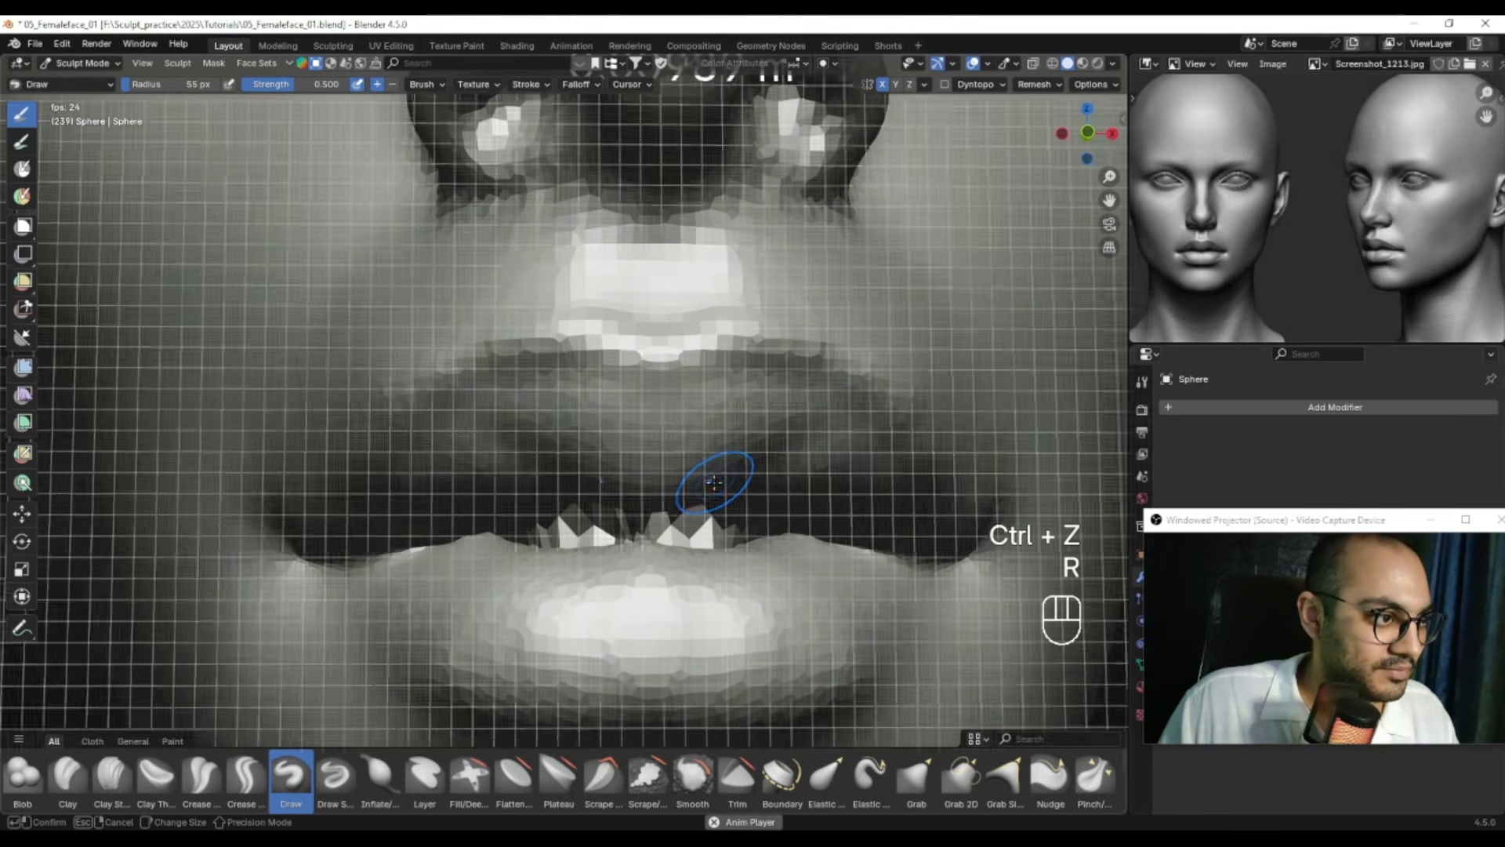
key("r")
left_click(720, 483)
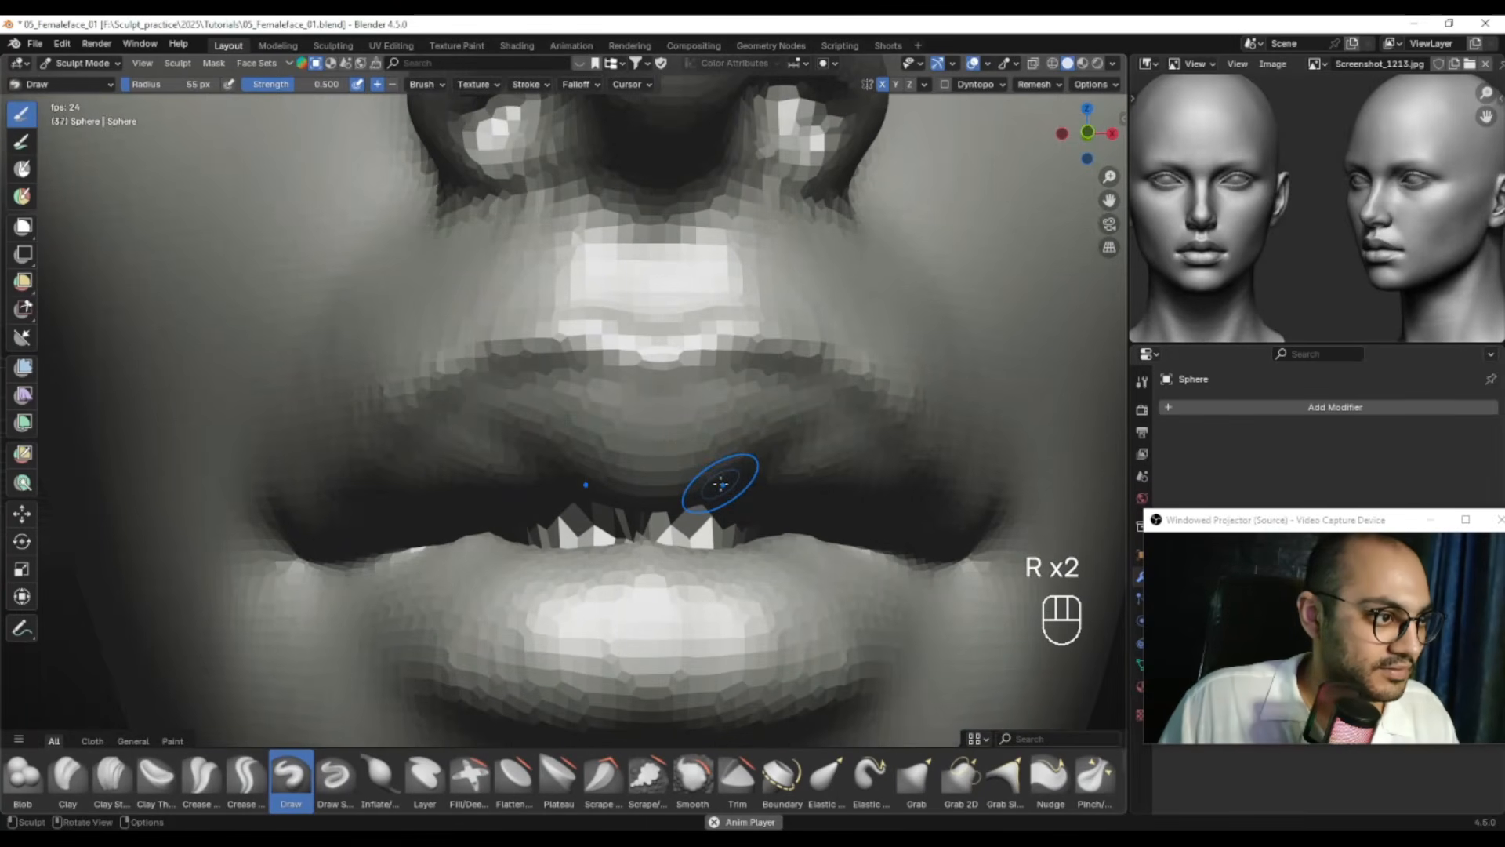
key("ctrl+r")
Rework the gap between the lips with the Draw brush at 65 px, and undo the last stroke
mouse_move(619, 500)
left_mouse_down("alt")
mouse_move(648, 527)
mouse_move(655, 467)
mouse_move(588, 520)
mouse_move(619, 474)
left_mouse_up("alt")
key("f")
mouse_move(619, 473)
left_mouse_down("alt")
mouse_move(607, 510)
mouse_move(584, 497)
left_mouse_up("alt")
key("ctrl+z")
left_click_drag(697, 501, 621, 470, "alt")
left_click_drag(623, 475, 631, 477, "ctrl")
left_click_drag(582, 481, 592, 483, "alt")
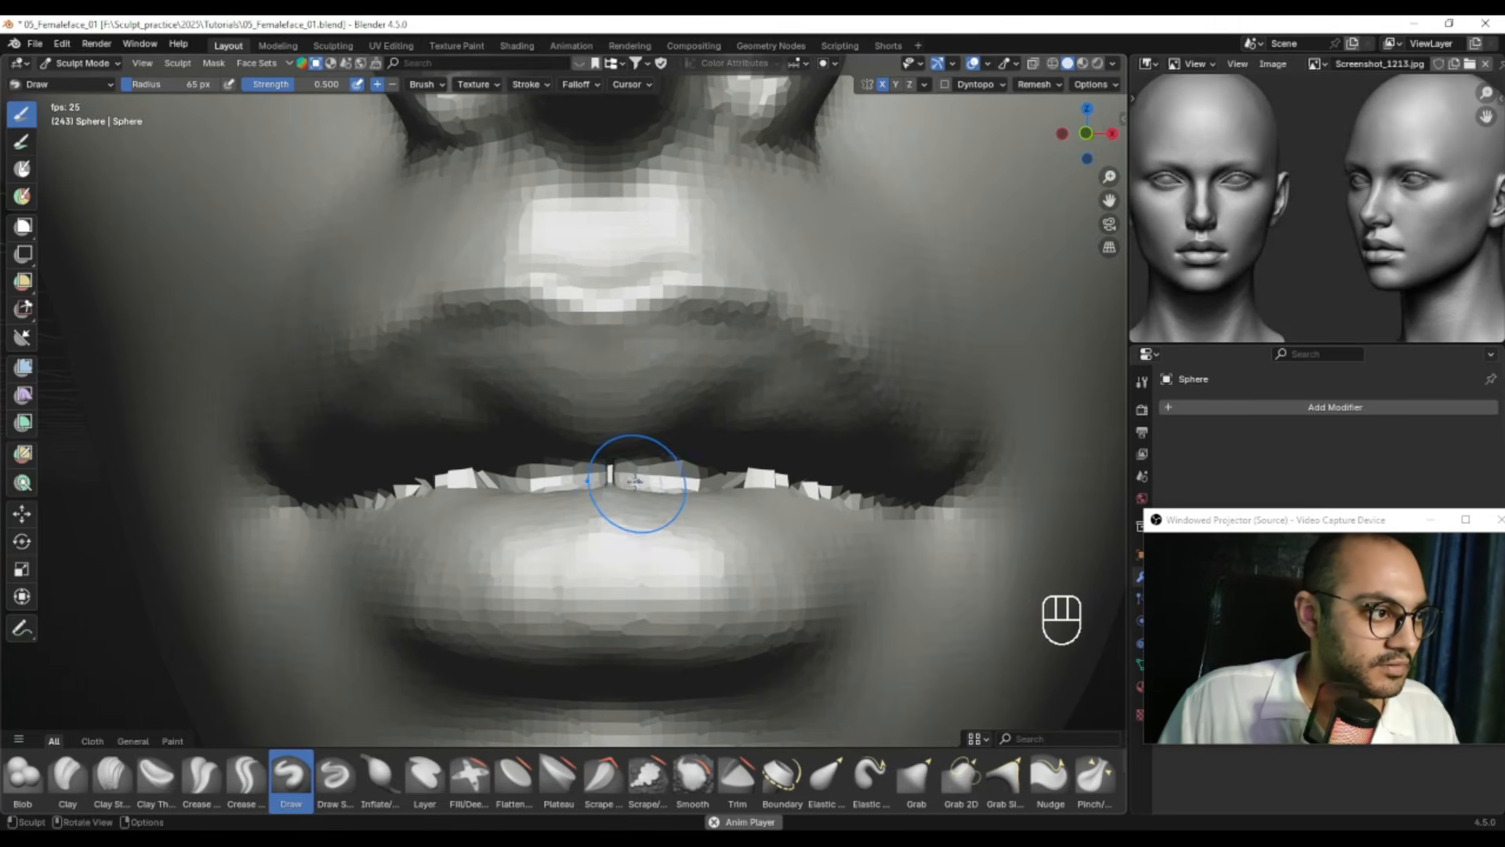
key("ctrl+z")
Choose the Inflate/Deflate brush for the lips and set its radius to 167 px
left_click_drag(624, 478, 466, 469, "alt")
key("g")
mouse_move(650, 446)
left_mouse_down("ctrl+alt")
mouse_move(672, 396)
mouse_move(672, 463)
mouse_move(541, 661)
mouse_move(487, 497)
mouse_move(590, 462)
left_mouse_up("ctrl+alt")
left_click(379, 776)
key("f")
left_click(594, 476)
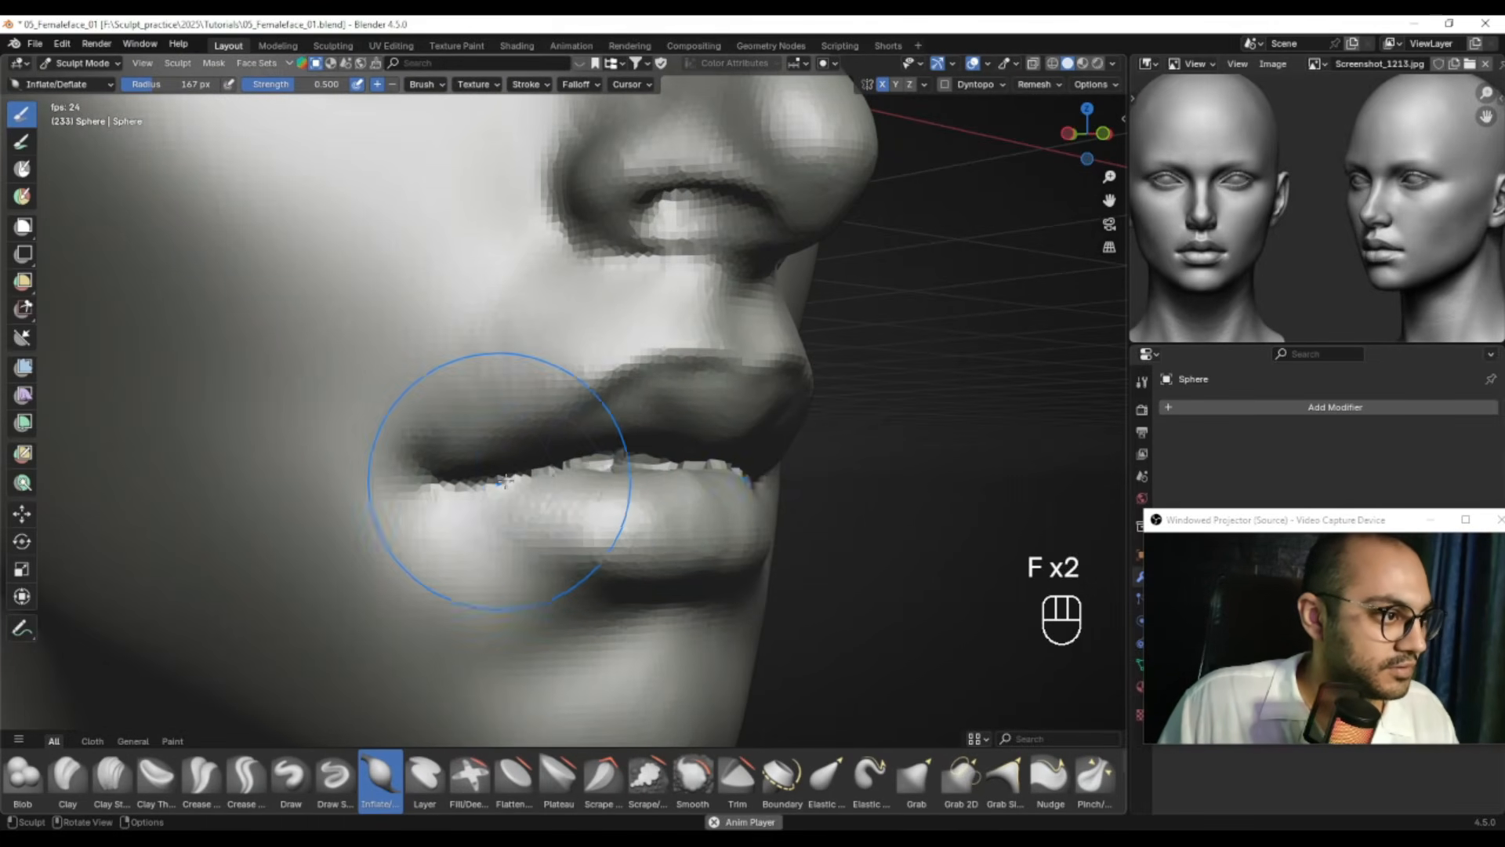
Smooth the area below the mouth corner and swell the lips with the Inflate/Deflate brush at 98 px
key("f")
left_click(520, 486)
left_click_drag(494, 514, 478, 530, "shift")
key("f")
left_click(618, 504)
left_click_drag(518, 482, 603, 464, "ctrl+alt")
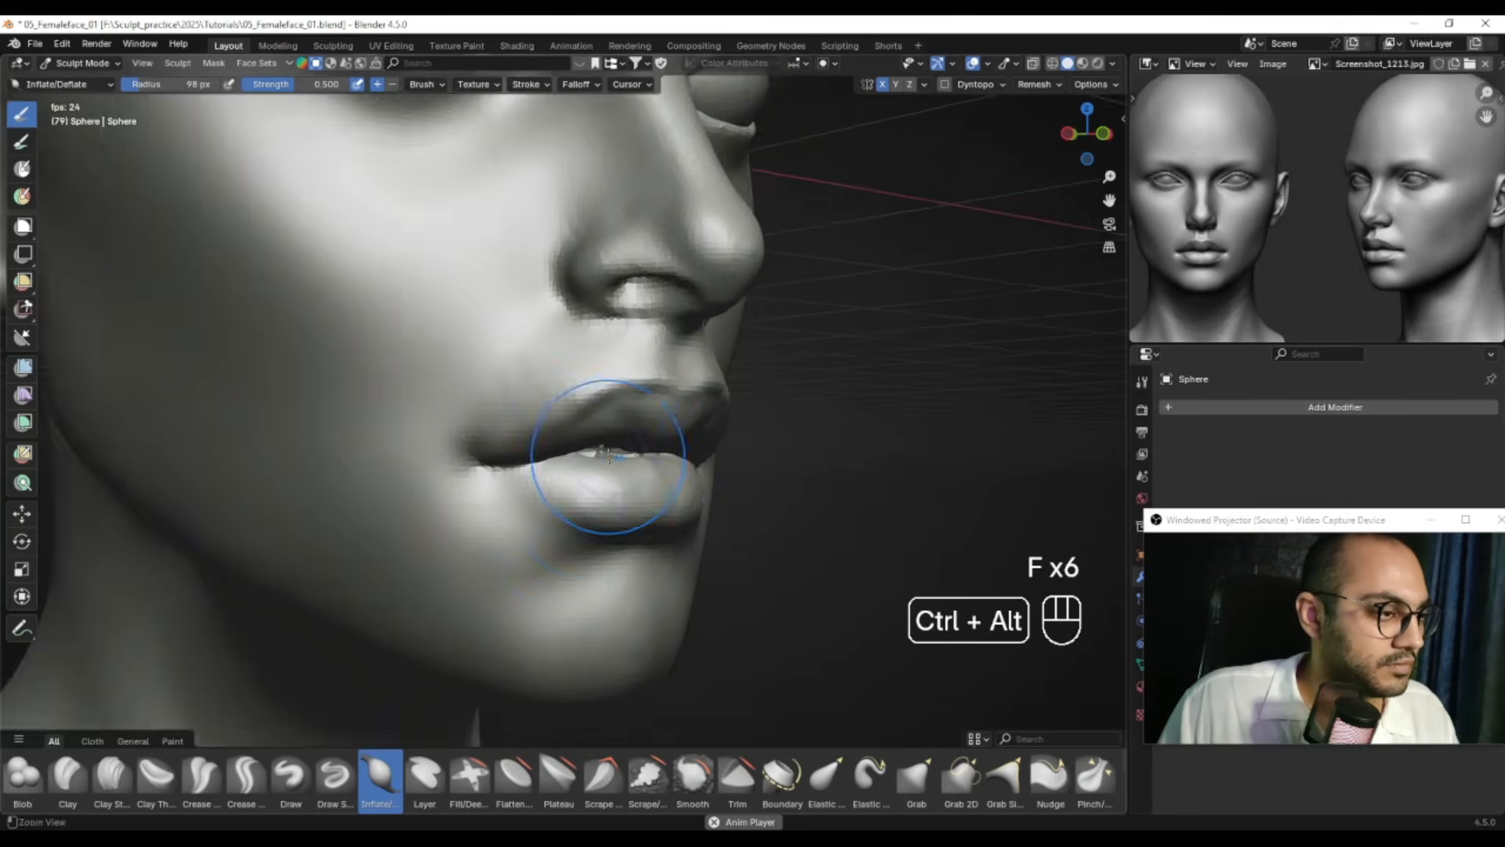
middle_click_drag(602, 456, 558, 446, "alt")
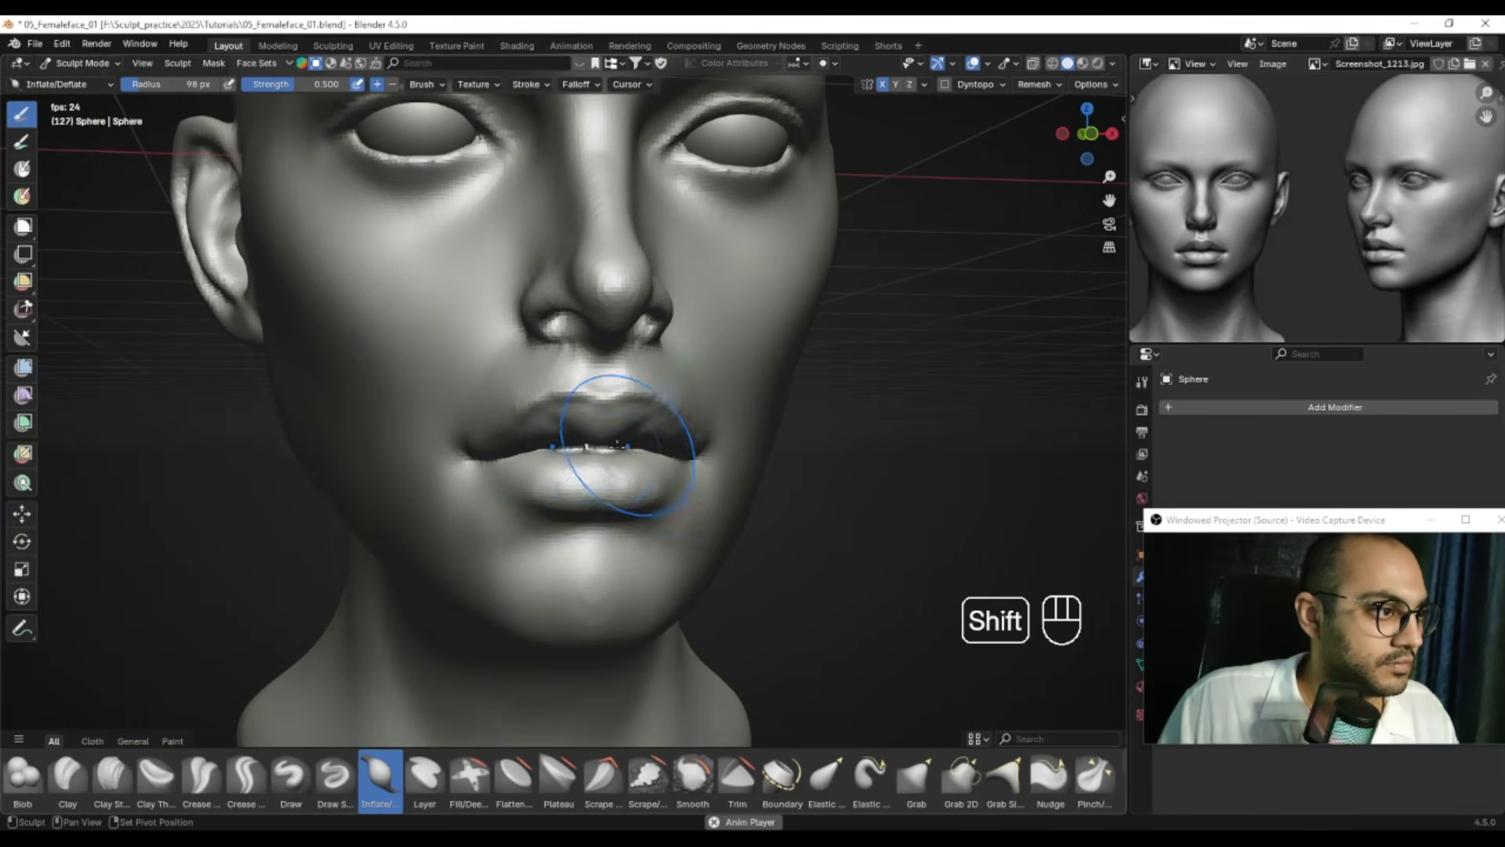
Undo the last Inflate/Deflate and smoothing strokes on the lips
key("ctrl+z")
key("ctrl+z")
key("ctrl+z")
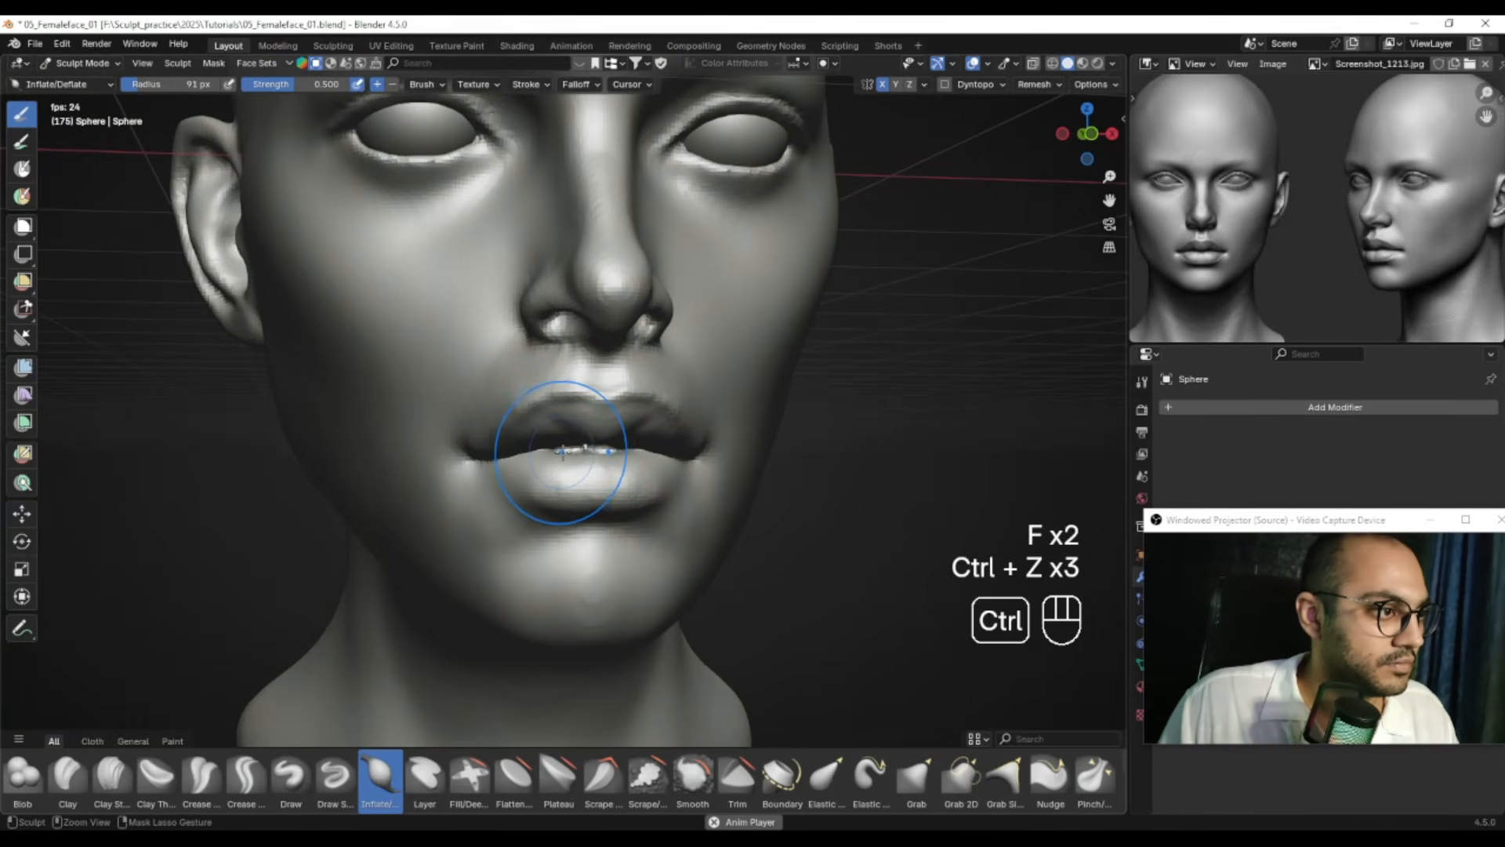
middle_click_drag(541, 437, 554, 427, "alt")
key("ctrl+z")
middle_click_drag(590, 490, 572, 471, "ctrl+alt")
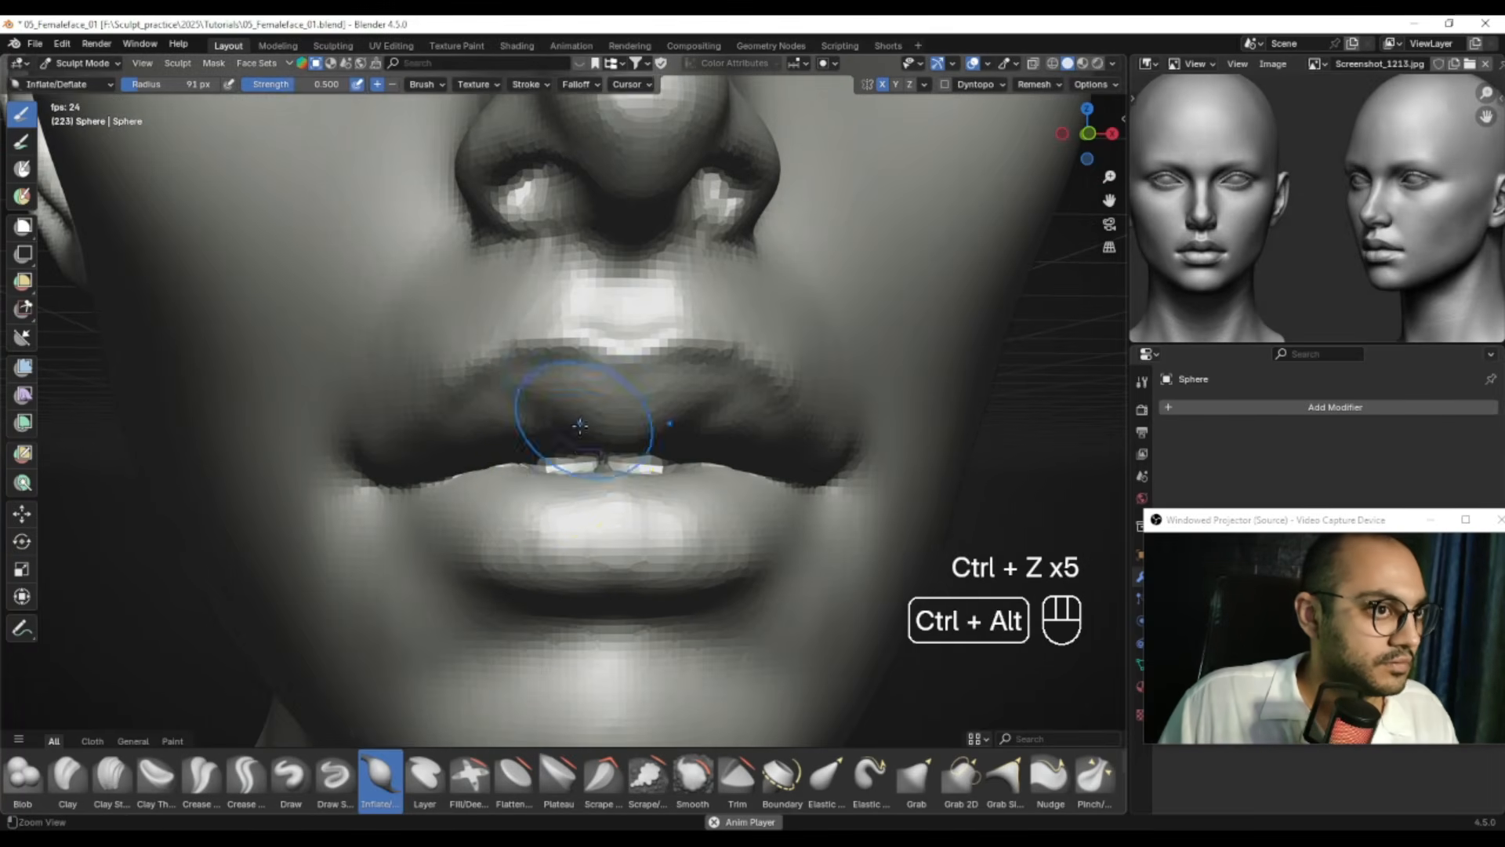
Pull the lips together at the centre with the Grab brush at 108 px and smooth the gap between them
key("g")
key("f")
key("f")
left_click(527, 460)
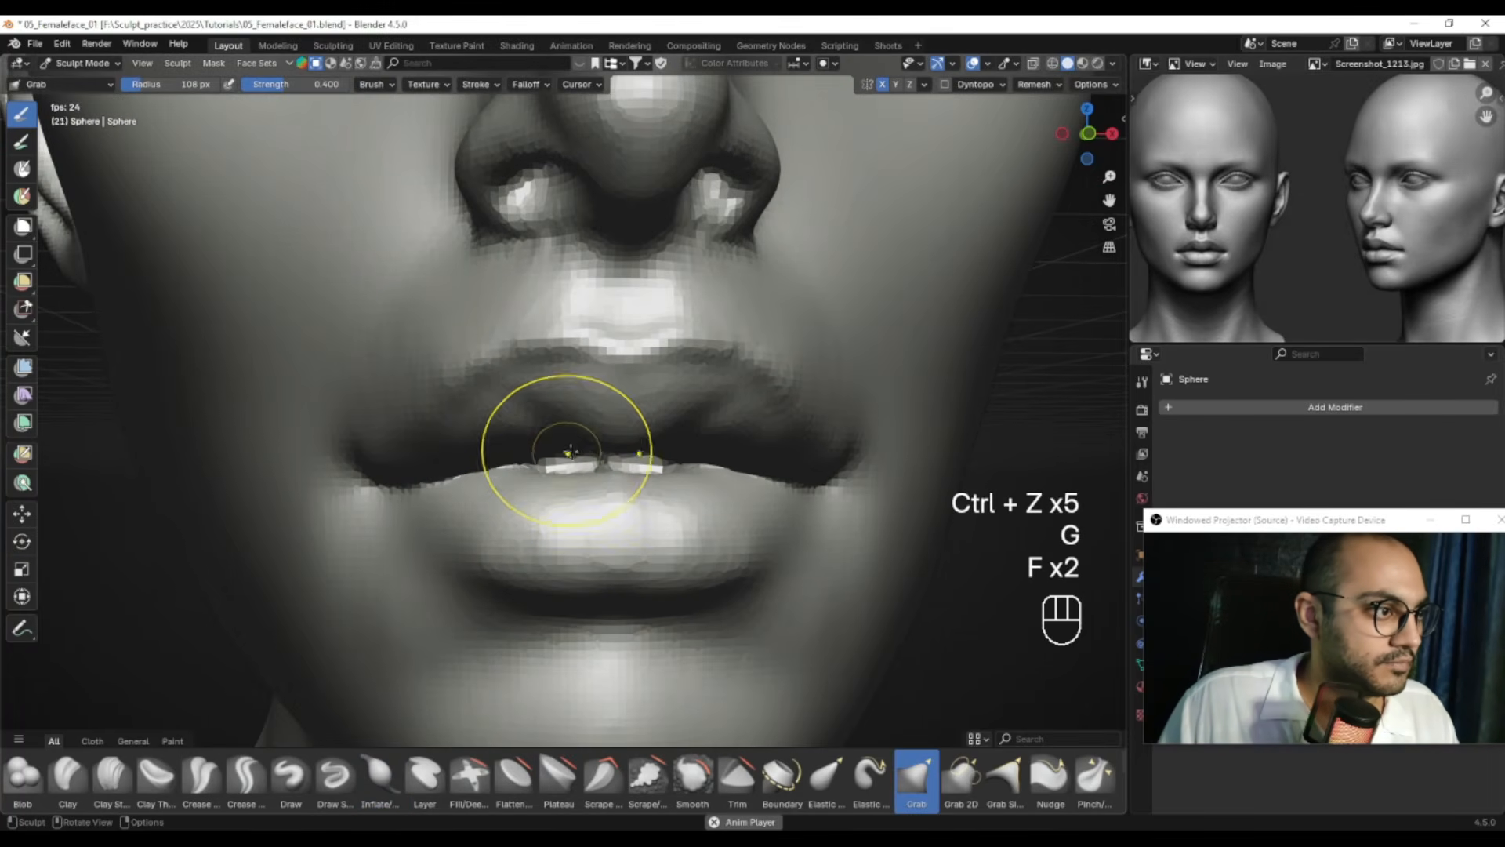
key("f")
left_click(610, 457)
left_click_drag(597, 458, 609, 459, "shift")
Adjust the middle of the lip line with the Grab brush at 71 px and 87 px, and undo the last strokes
key("f")
left_click(675, 464)
key("f")
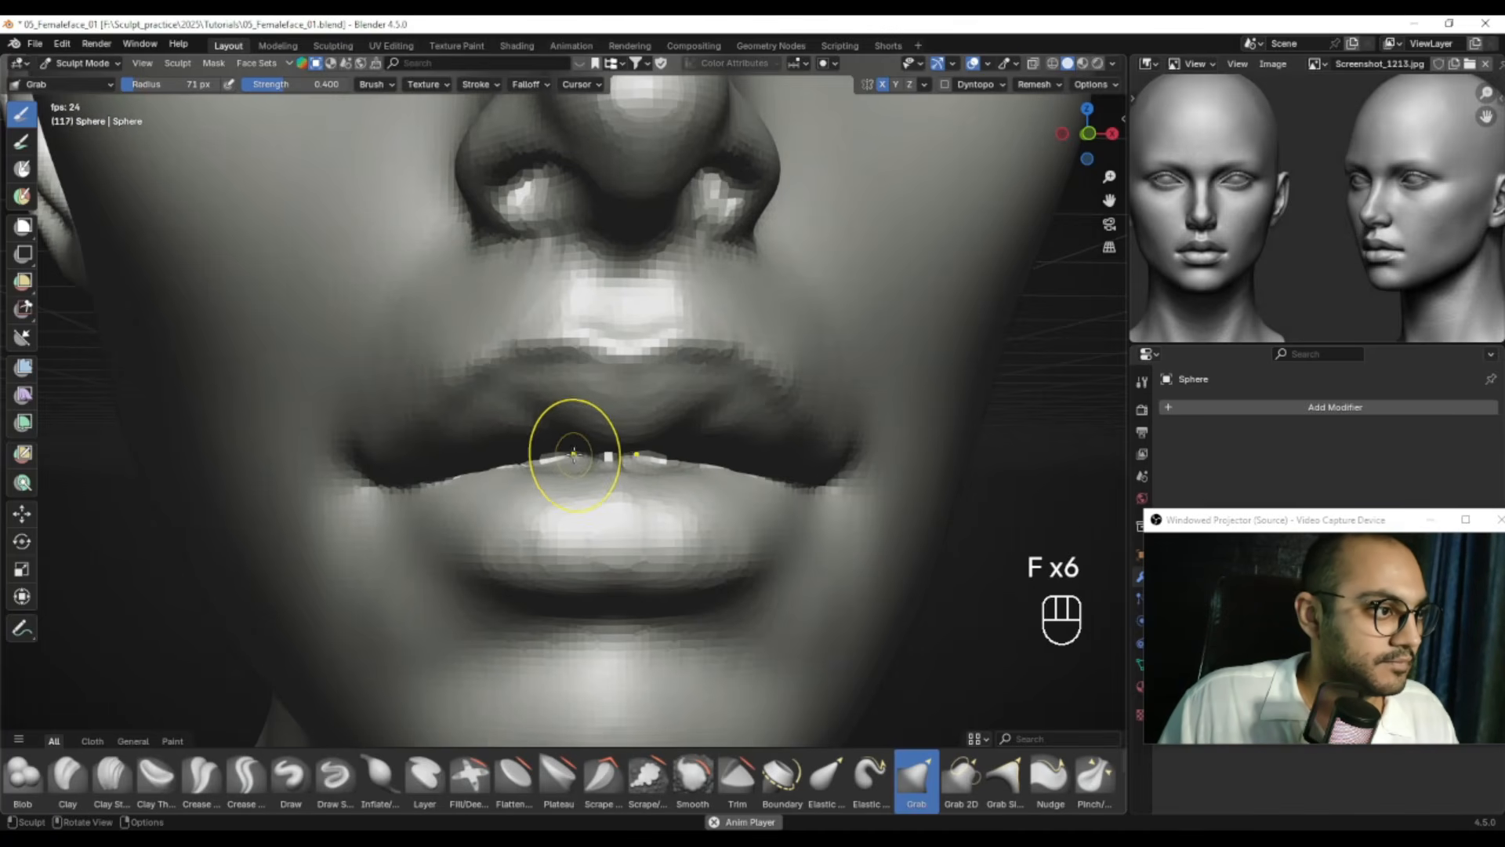
key("f")
left_click(580, 448)
key("ctrl+z")
key("ctrl+z")
key("ctrl+z")
key("ctrl+z")
key("ctrl+z")
key("ctrl+z")
key("ctrl+z")
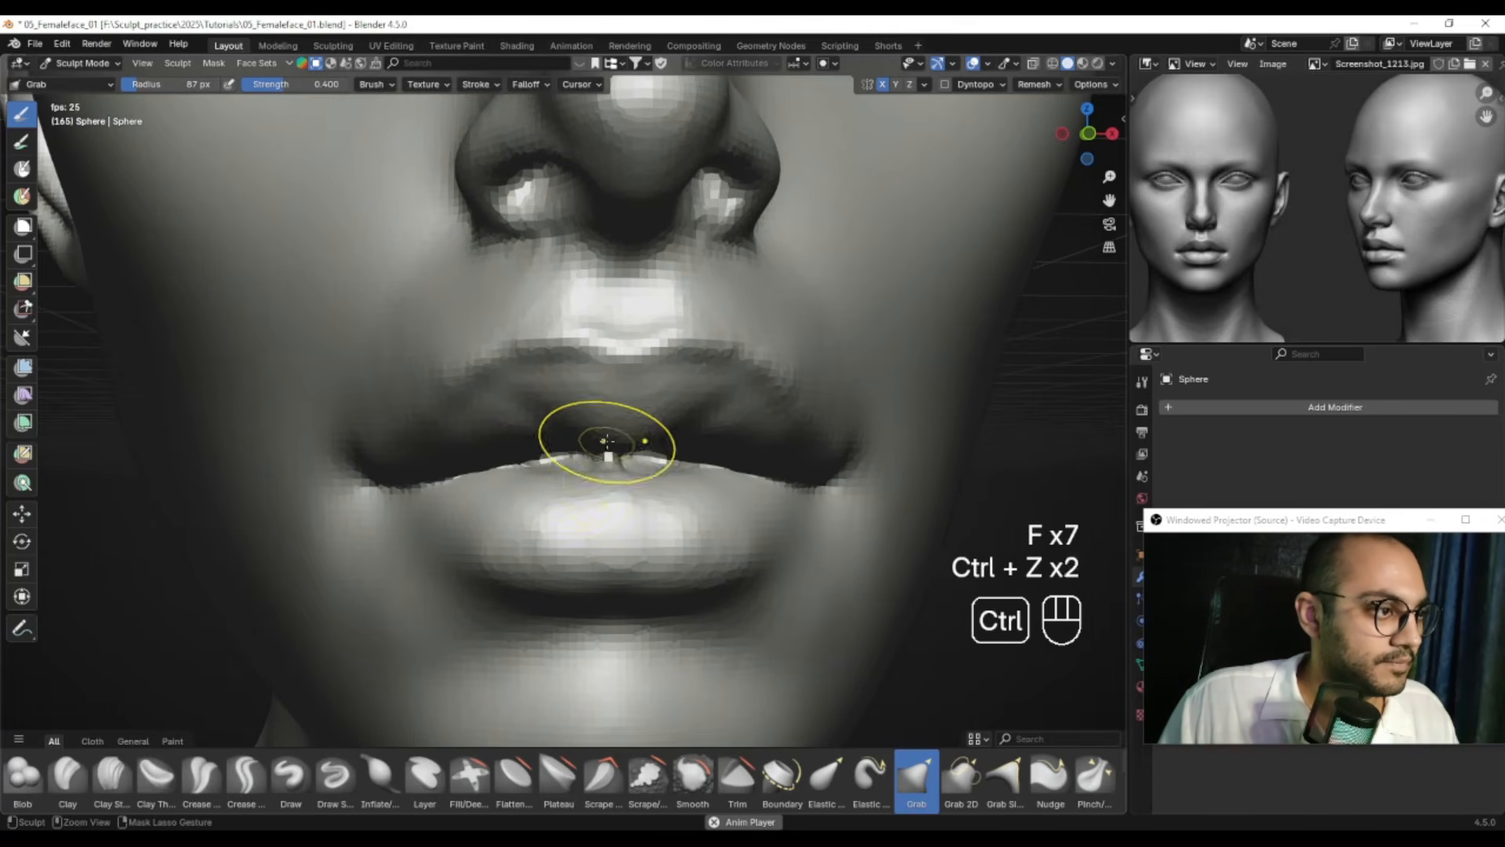
Examine the whole head with shadows from several angles in Object Mode
left_click_drag(638, 377, 639, 595, "ctrl+alt")
left_click_drag(619, 484, 636, 541, "ctrl+alt")
left_click_drag(636, 478, 680, 433, "alt")
key("ctrl+Tab")
left_click(630, 435)
left_click(741, 472)
middle_click_drag(790, 461, 758, 455, "alt")
middle_click_drag(758, 455, 762, 414, "ctrl+alt")
mouse_move(763, 427)
middle_mouse_down("alt")
mouse_move(880, 454)
mouse_move(793, 439)
mouse_move(712, 484)
middle_mouse_up("alt")
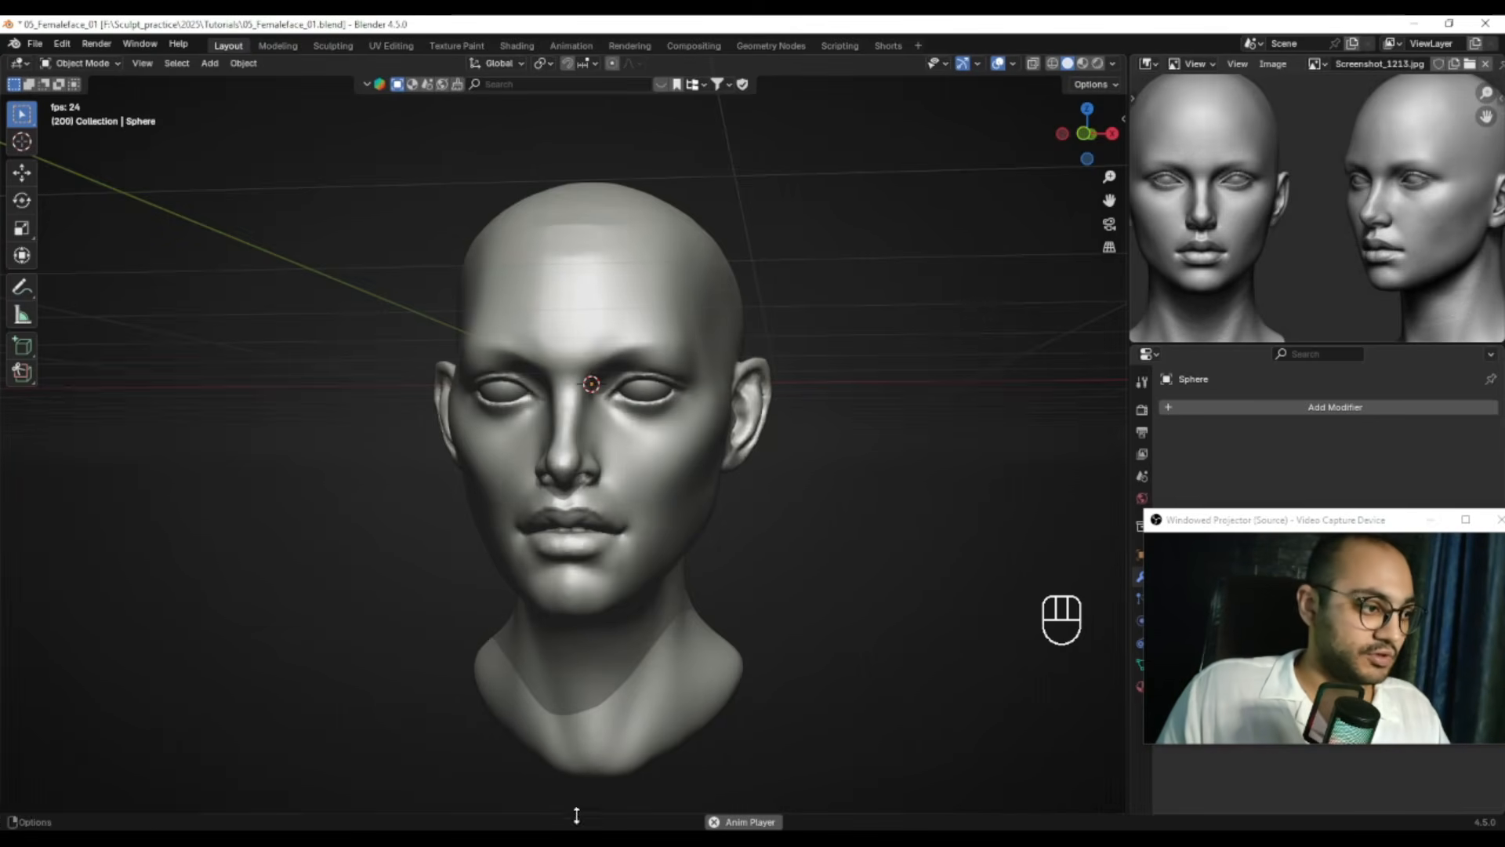
Switch to the web browser and open the Davinci School for Sculptors community page
mouse_move(553, 839)
left_click(467, 776)
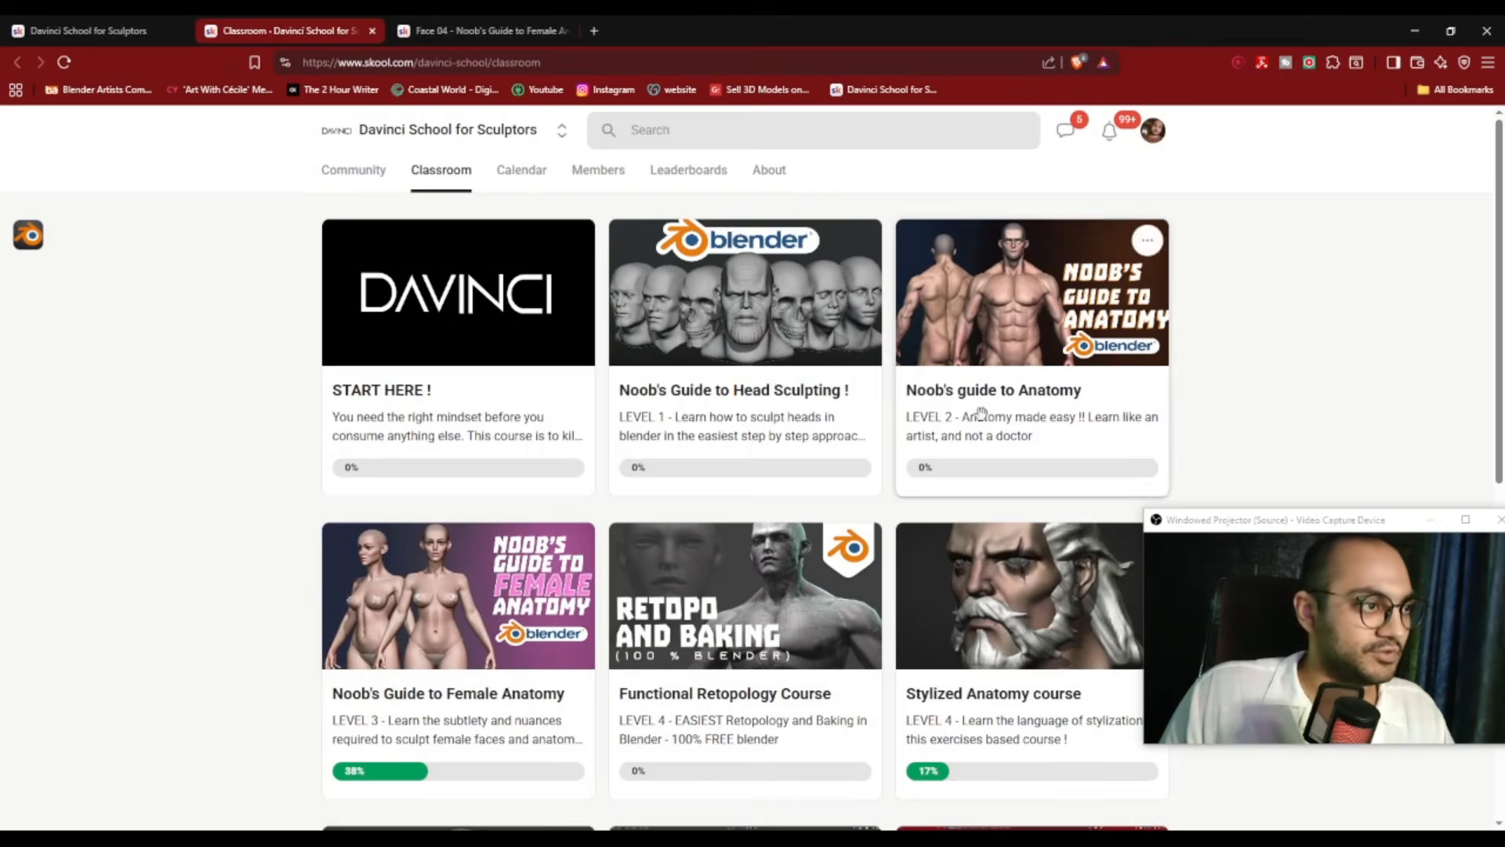
left_click_drag(504, 610, 490, 568)
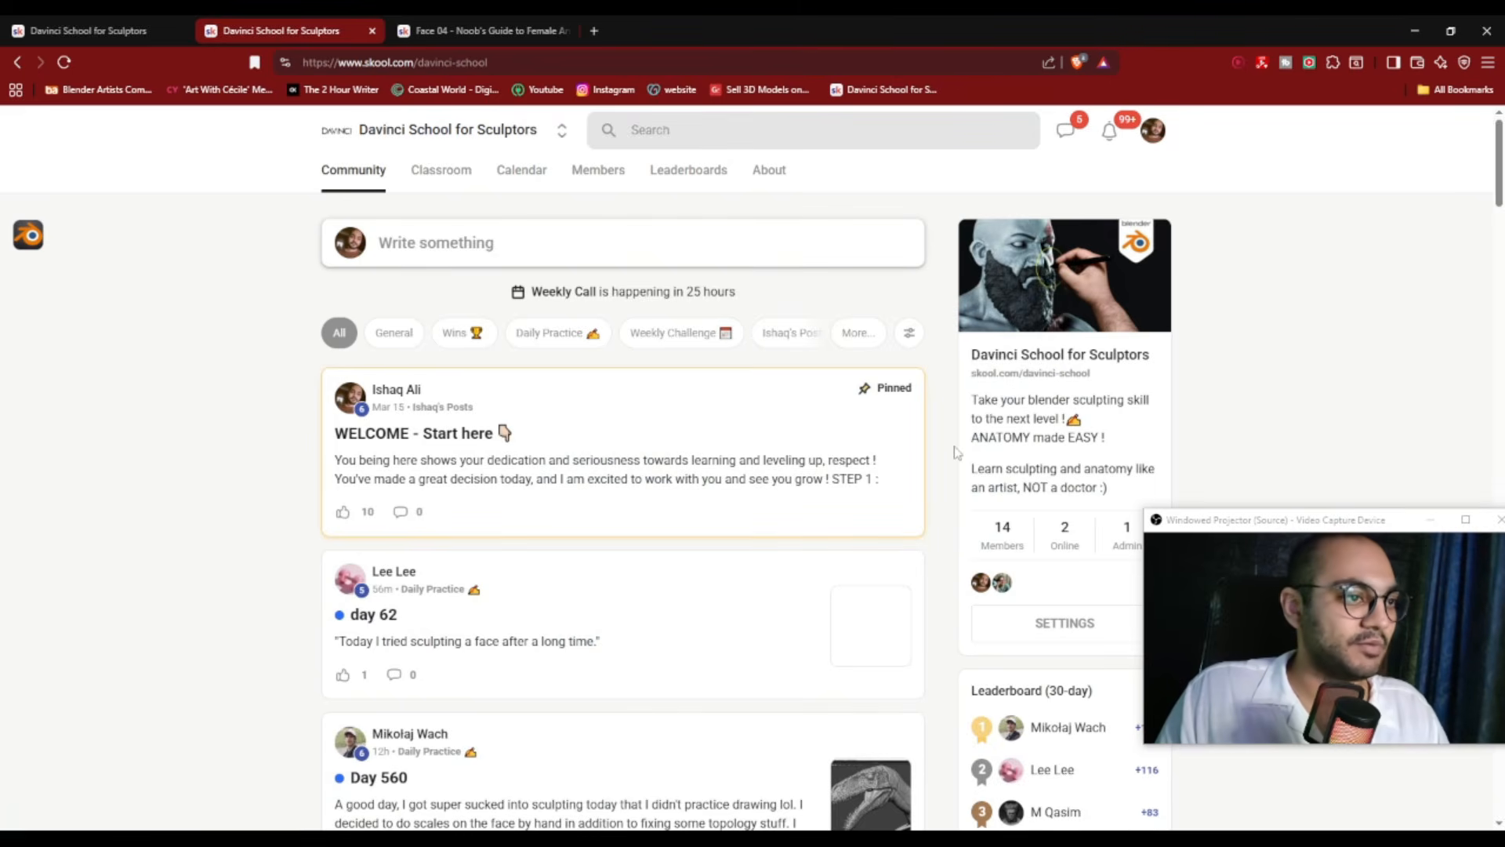
Open the "Workshop results !" post about the stylized anime-ish head in the community feed and look through its comments
scroll(956, 453, "down", 7)
scroll(953, 451, "down", 5)
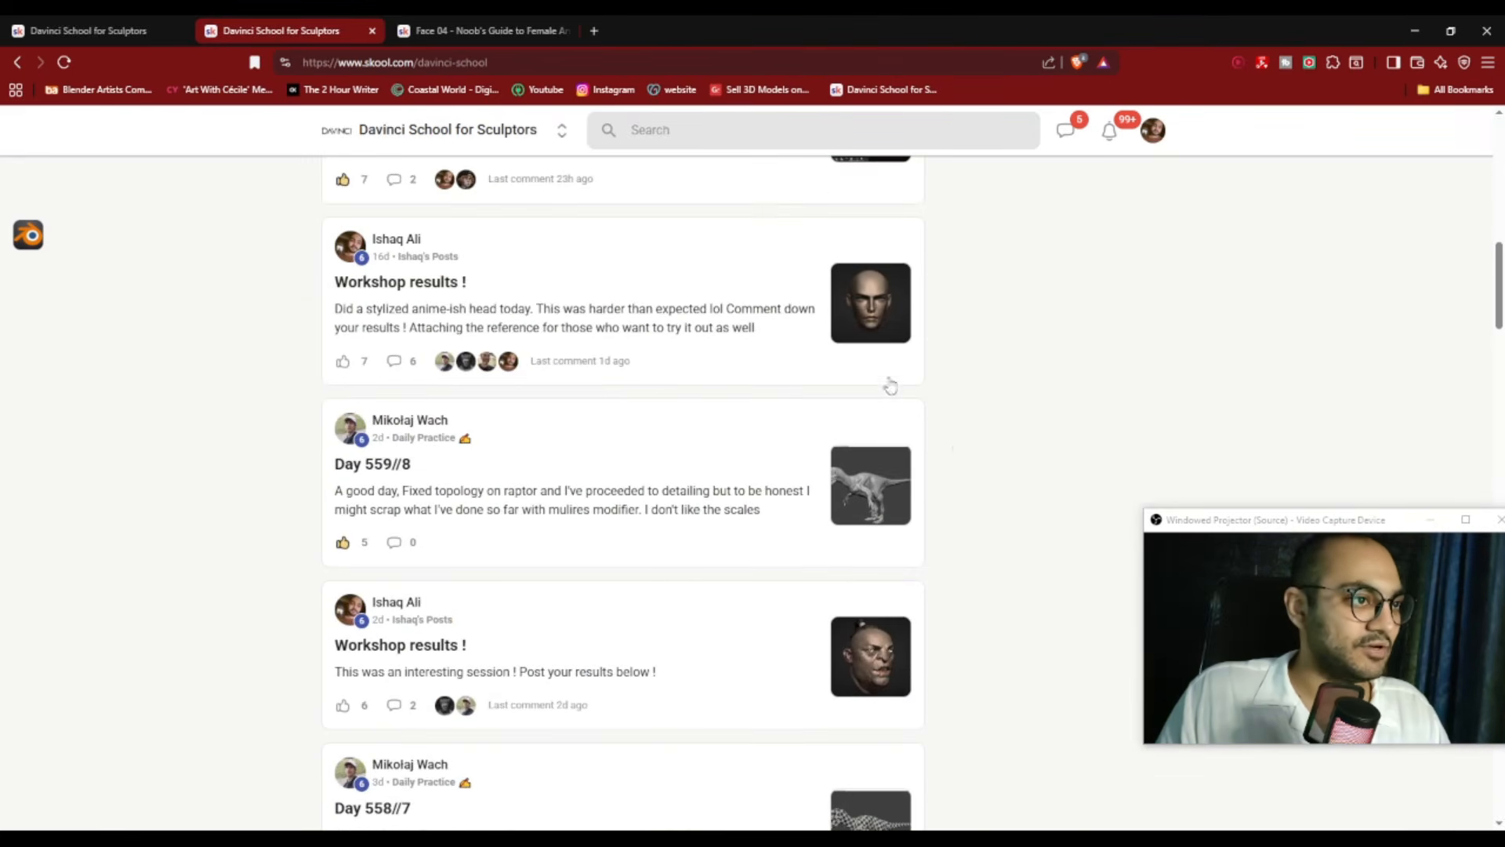
left_click(847, 368)
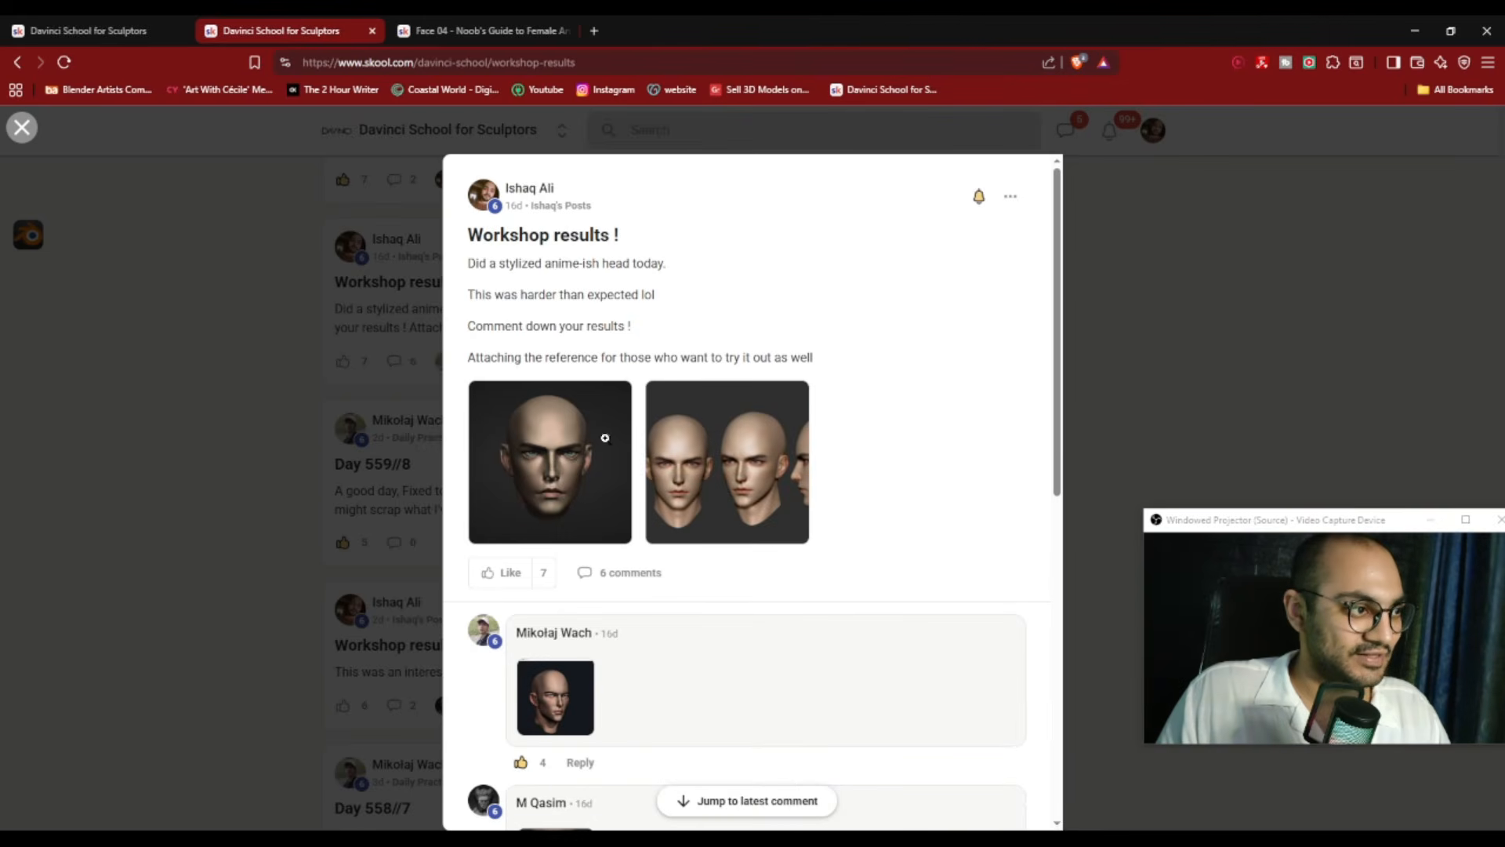
scroll(592, 446, "down", 6)
scroll(561, 427, "down", 2)
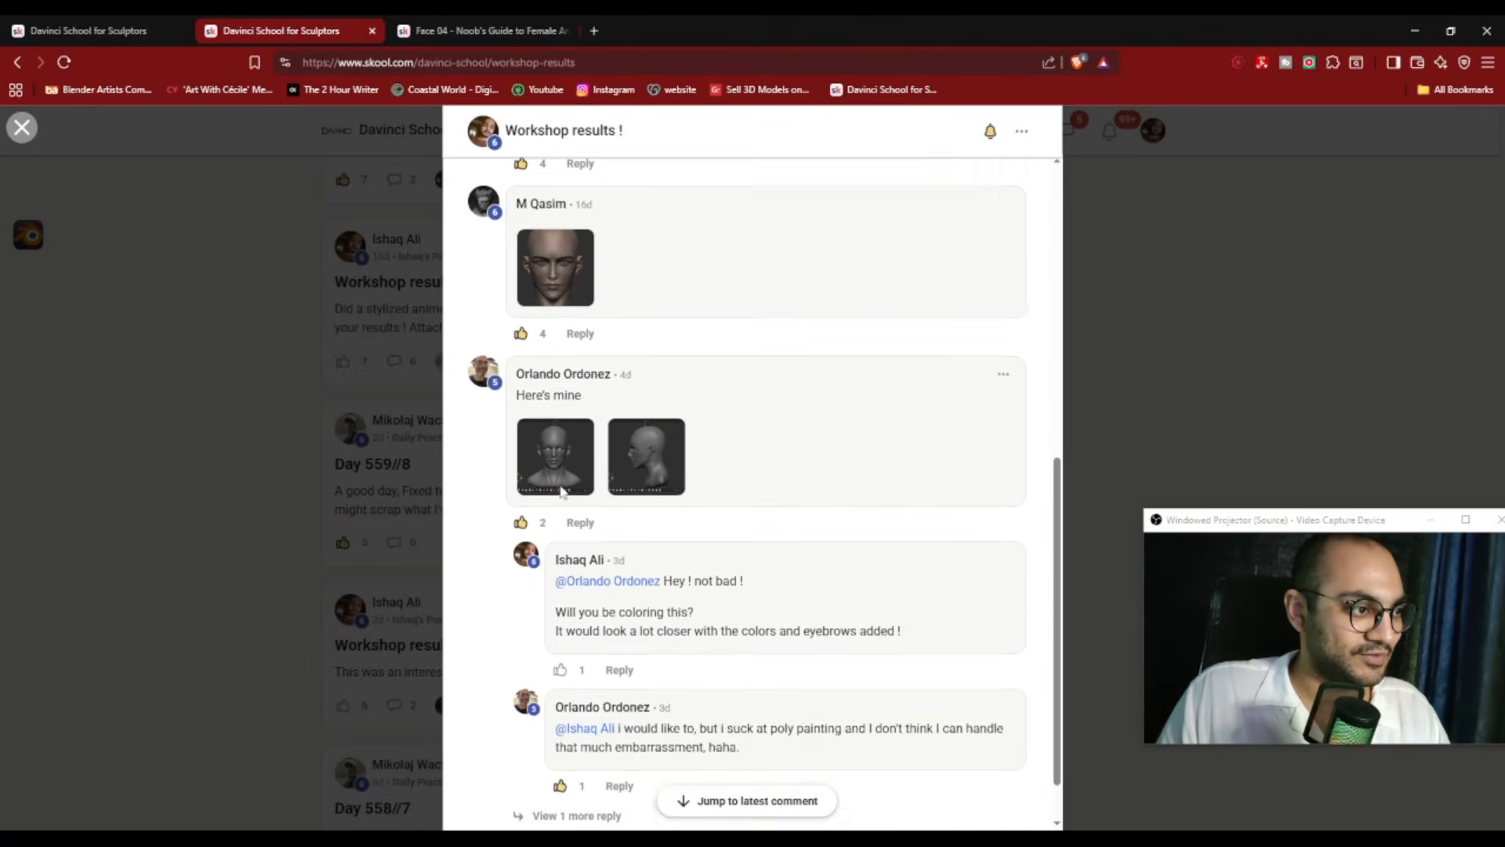
Close the workshop post and return to the start of the community feed
scroll(787, 548, "up", 4)
left_click(1195, 232)
scroll(1178, 276, "up", 10)
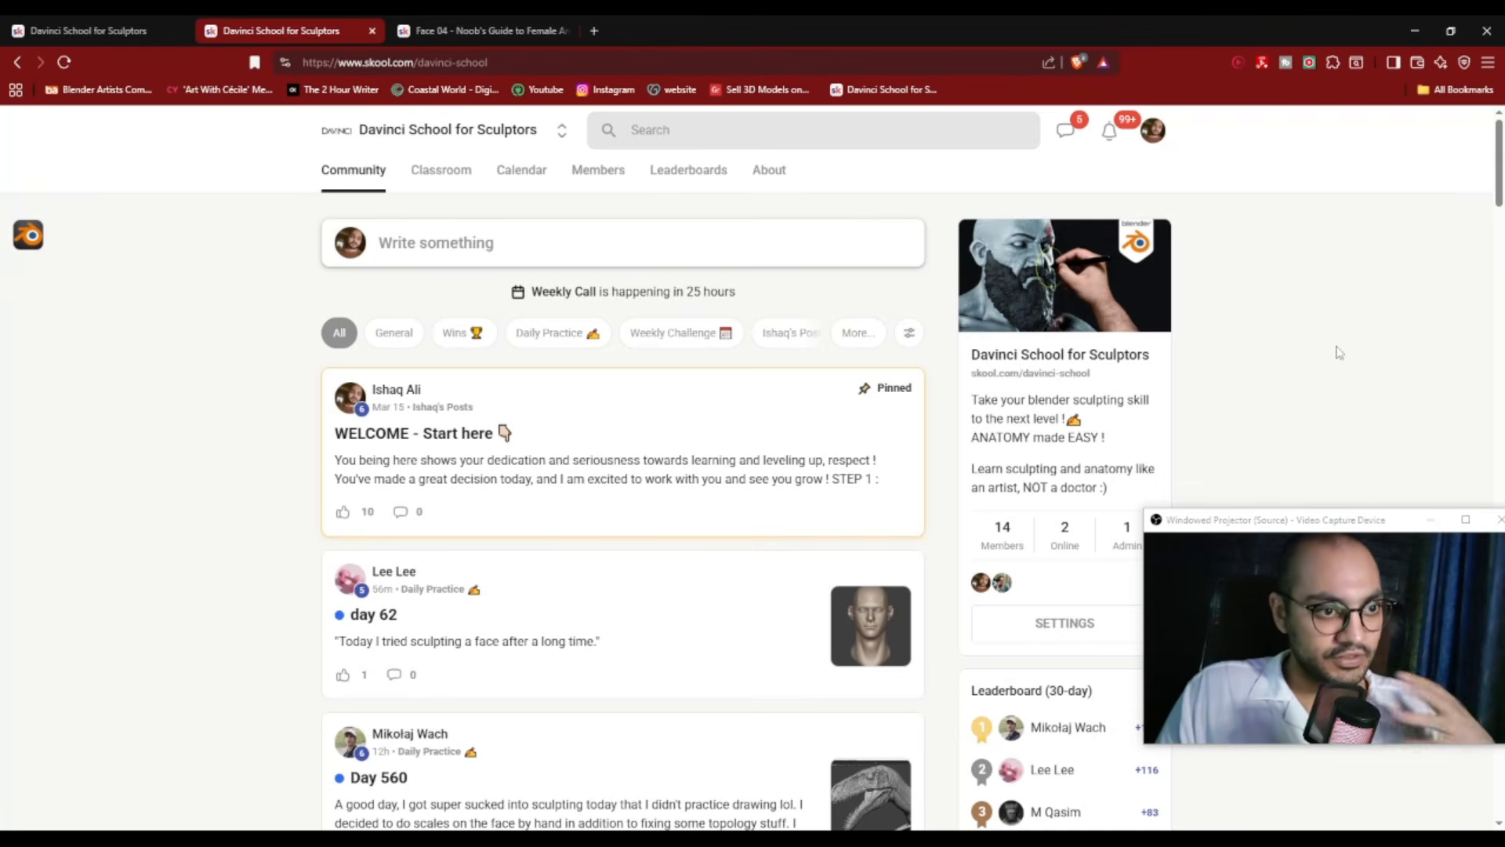
double_click(1269, 519)
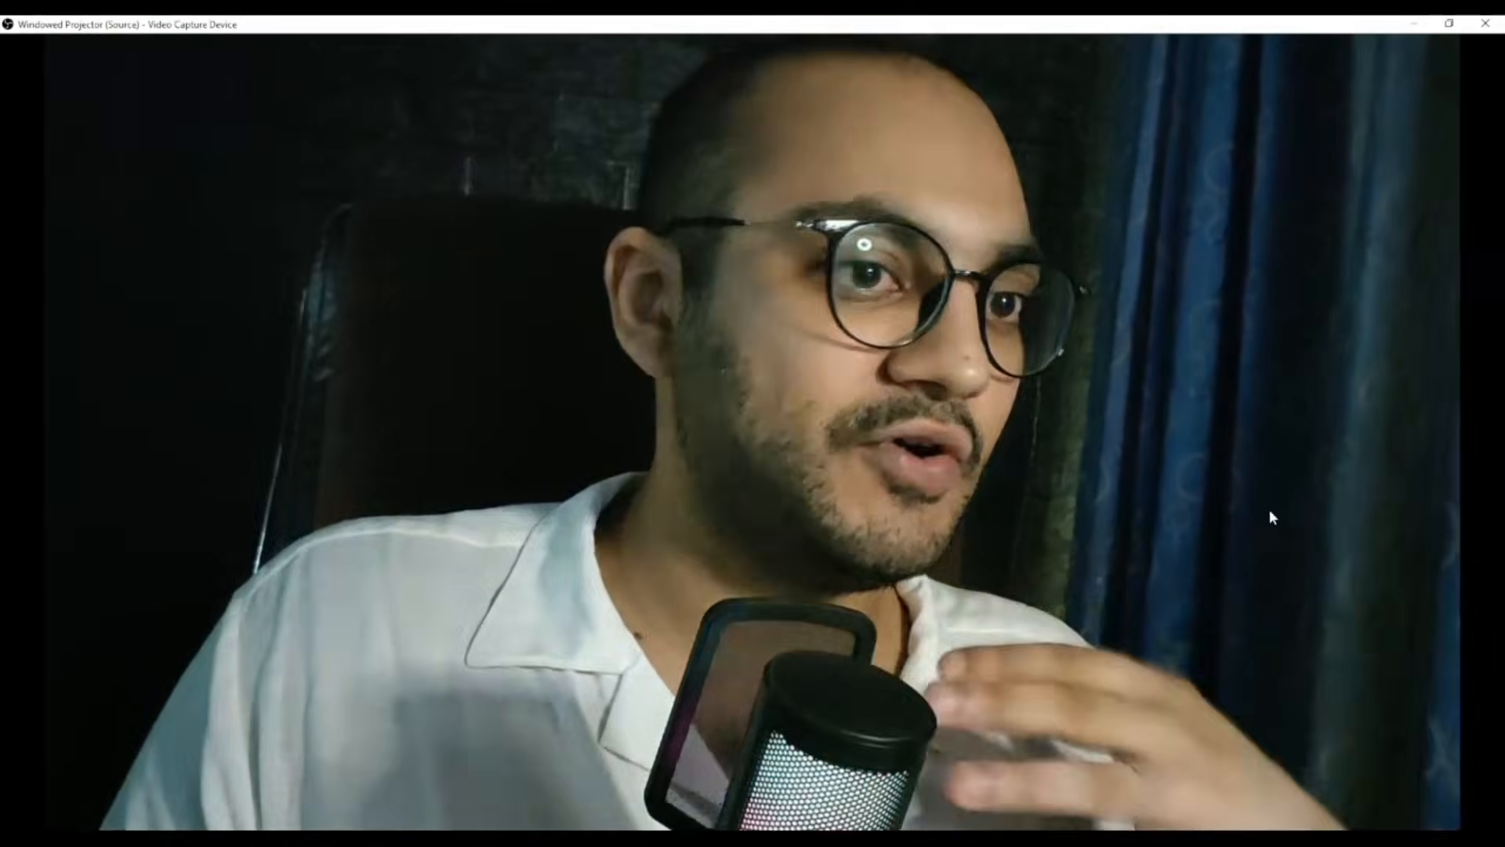